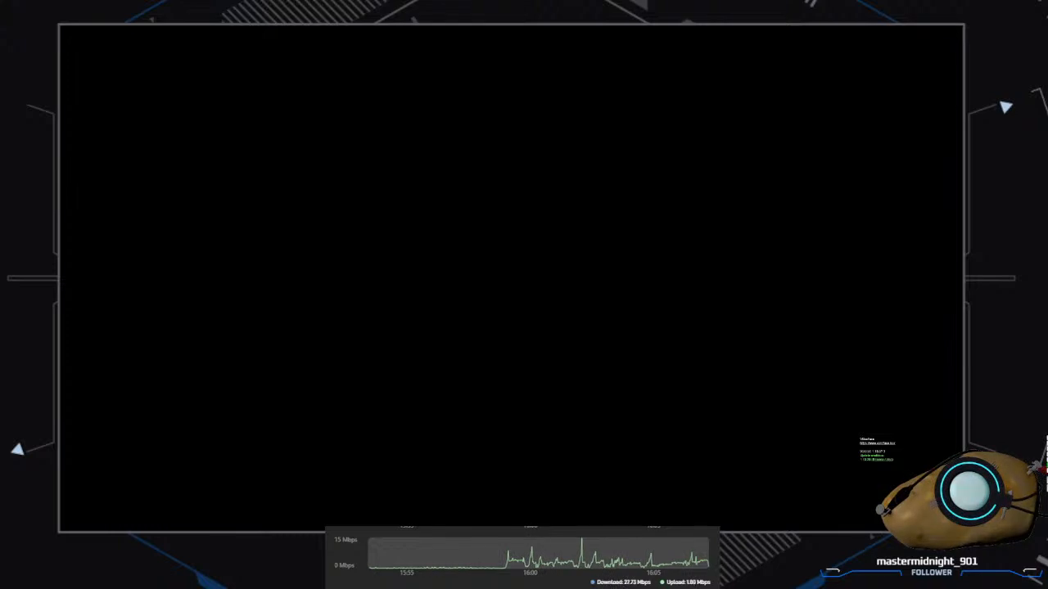
click(1034, 440)
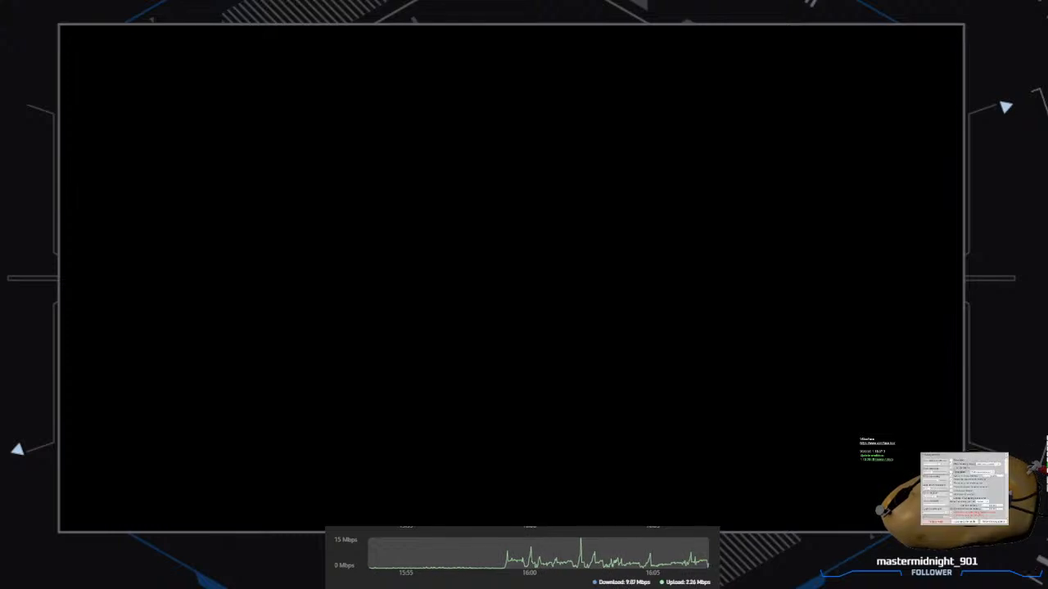
scroll(964, 489, down, 10)
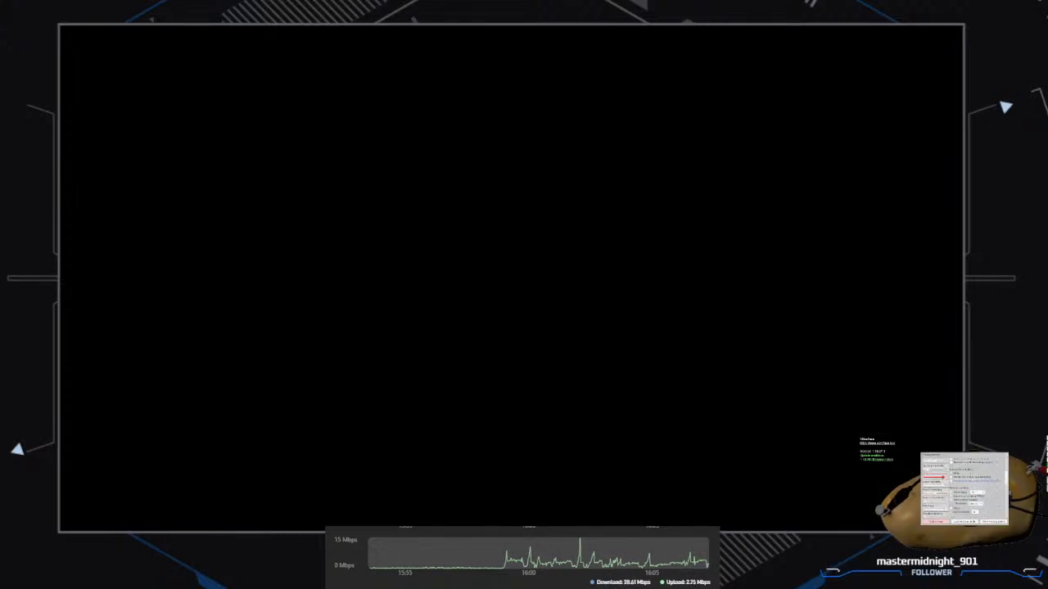
scroll(964, 490, up, 10)
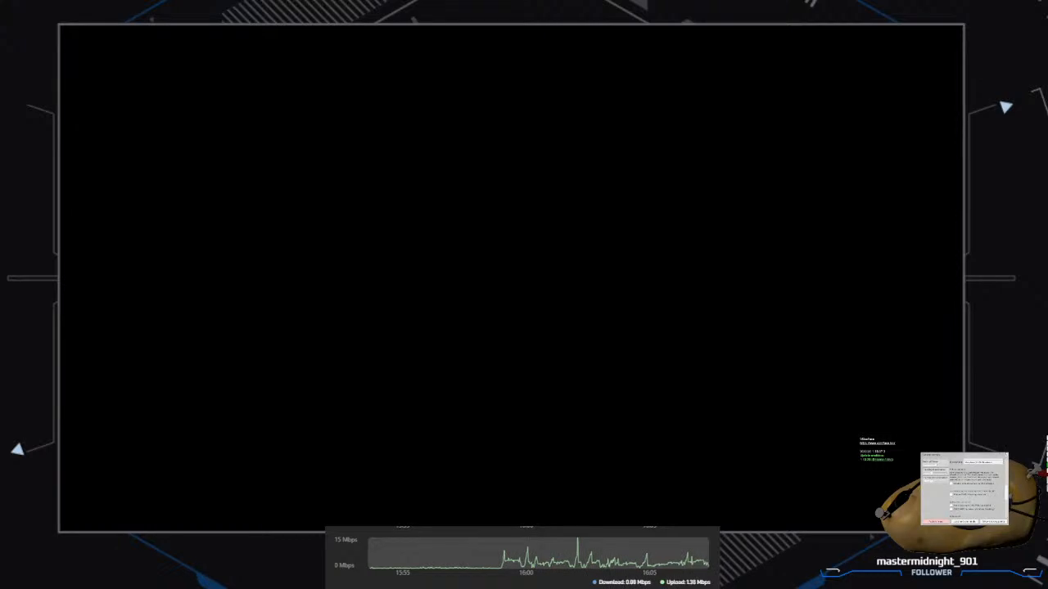
click(1006, 455)
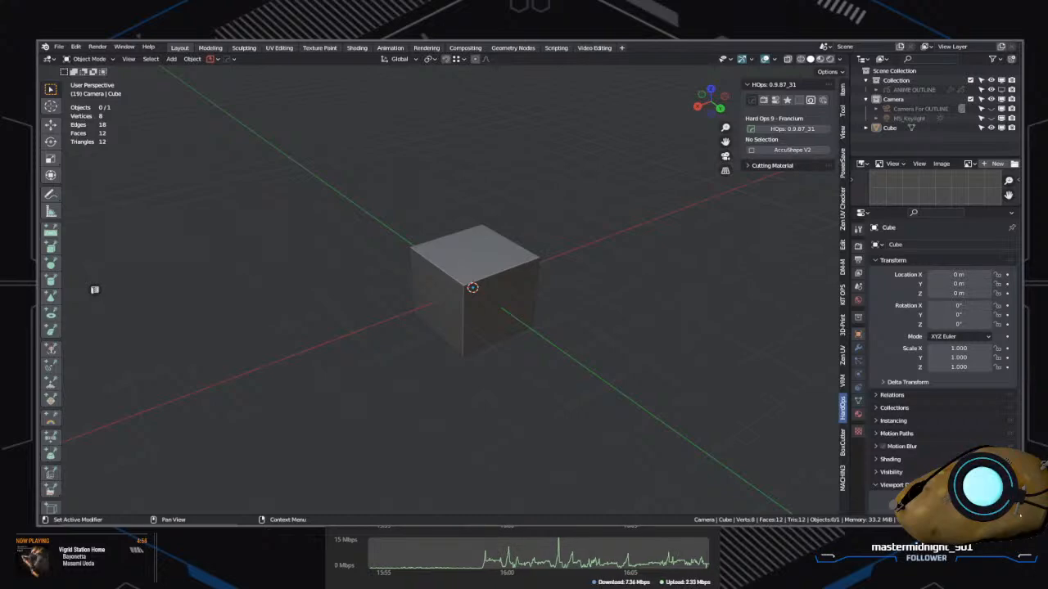
key(super+d)
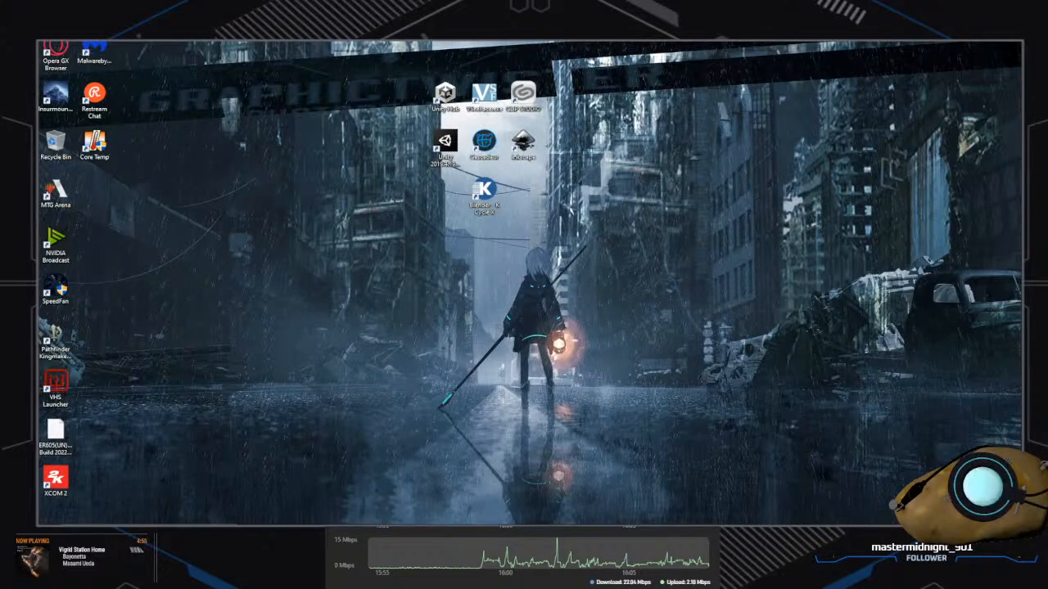
key(super+d)
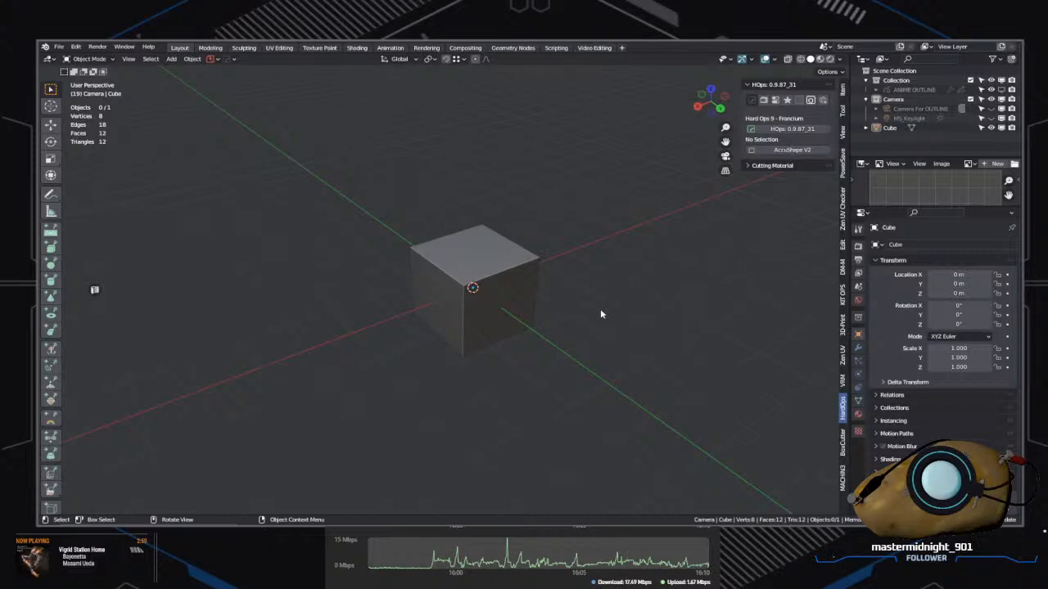
click(59, 46)
mouse_move(76, 49)
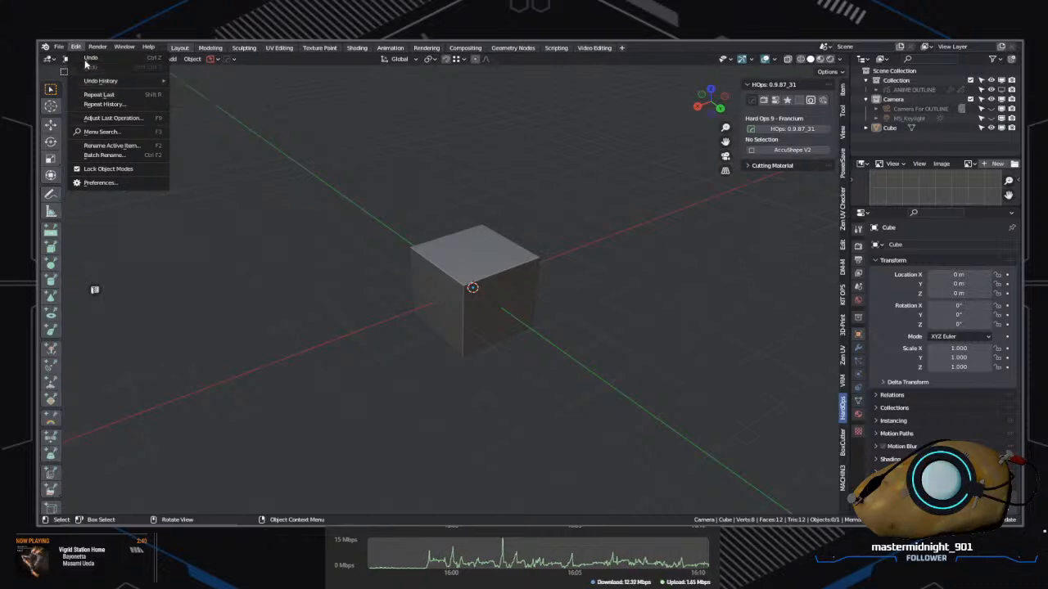
mouse_move(90, 76)
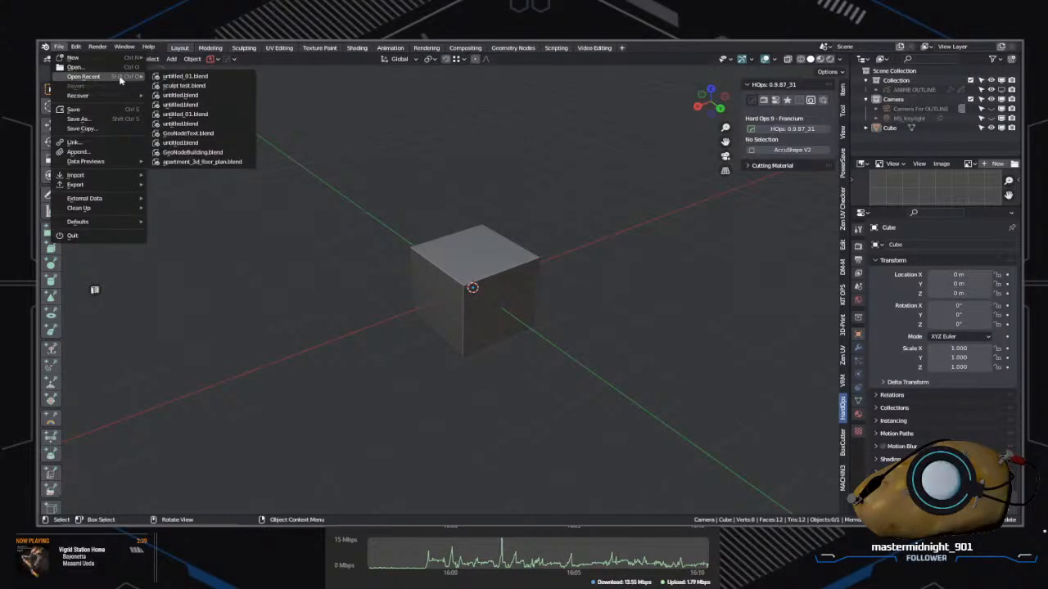
scroll(422, 312, down, 6)
click(59, 47)
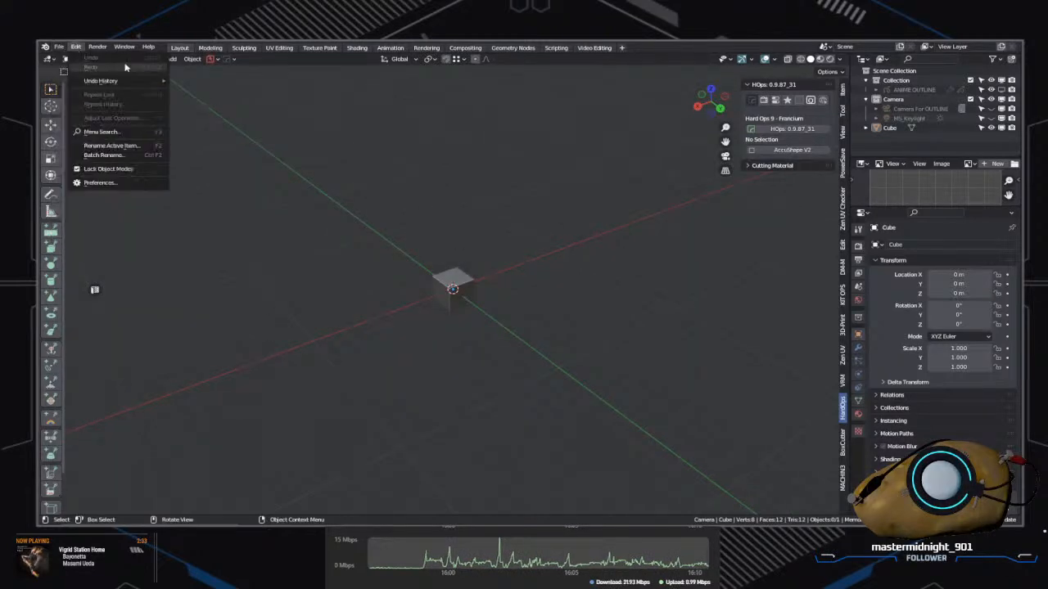
click(59, 47)
Step: Start saving the scene as a new file and browse to the Weapons folder in 3D MASTER SAVES
click(59, 47)
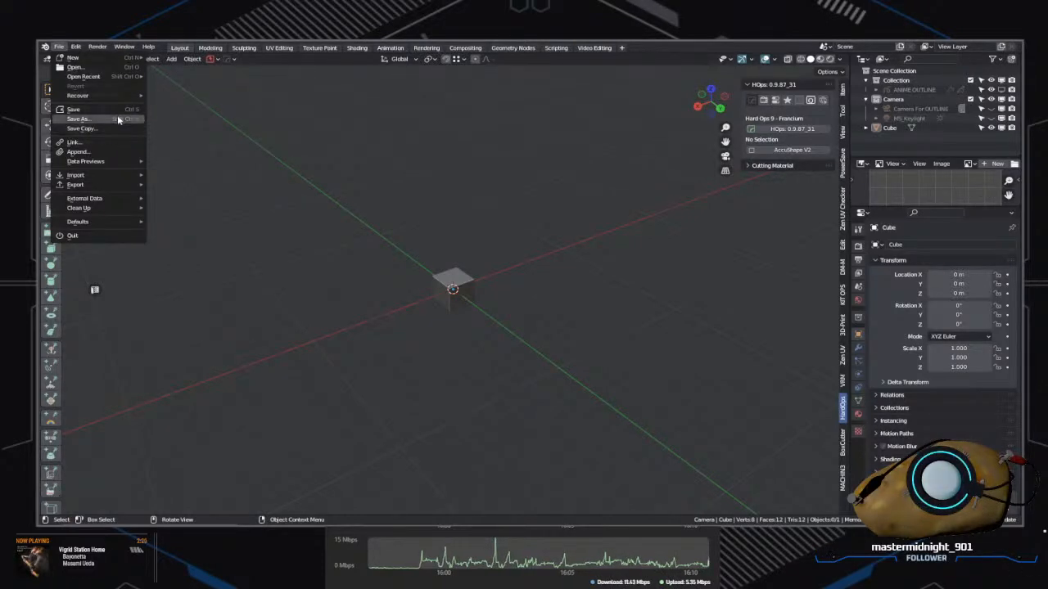
mouse_move(101, 76)
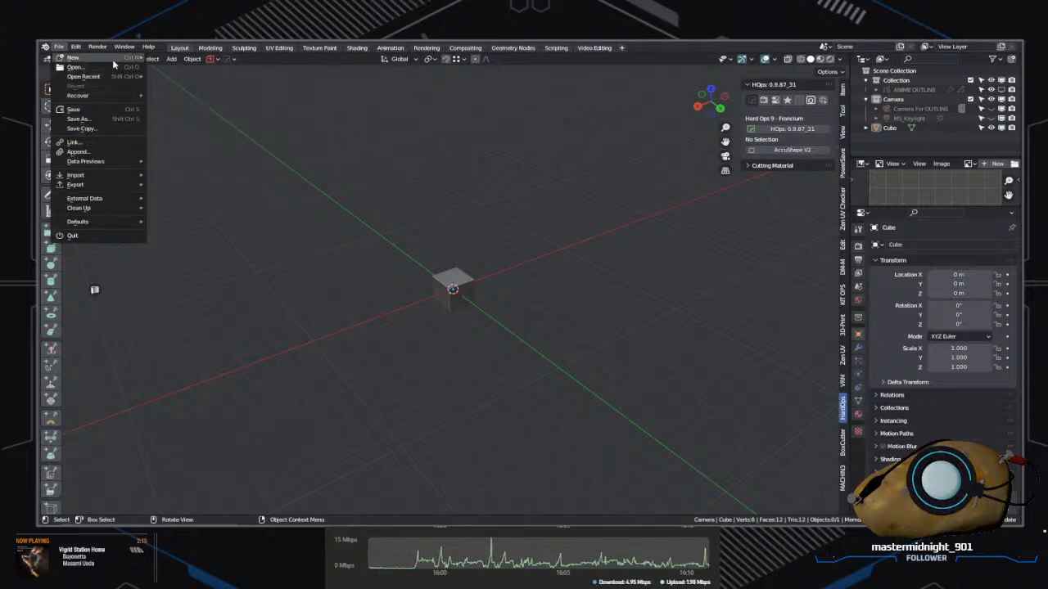
mouse_move(114, 59)
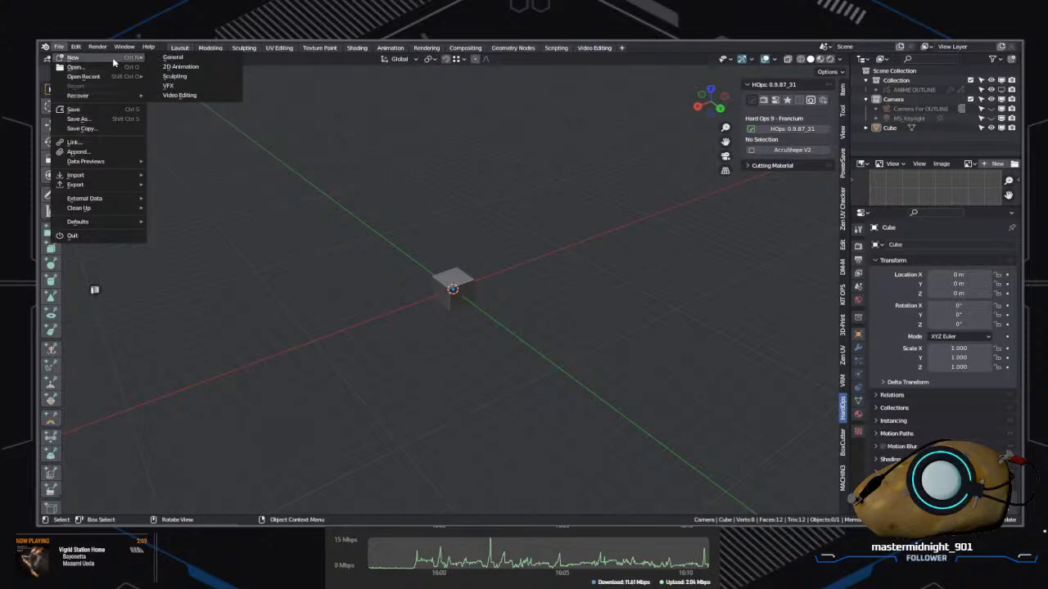
mouse_move(76, 47)
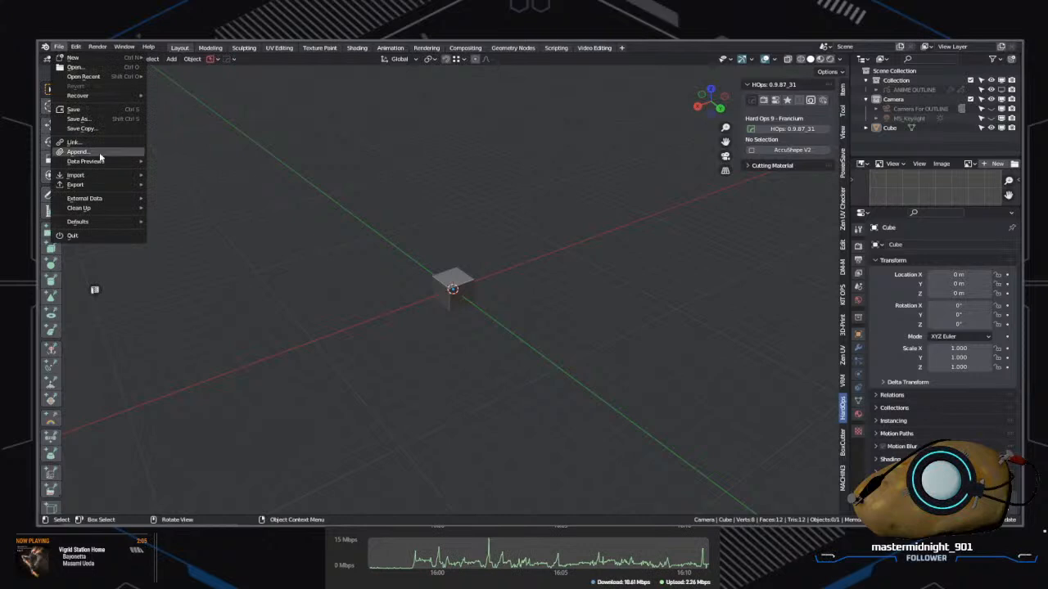
click(80, 119)
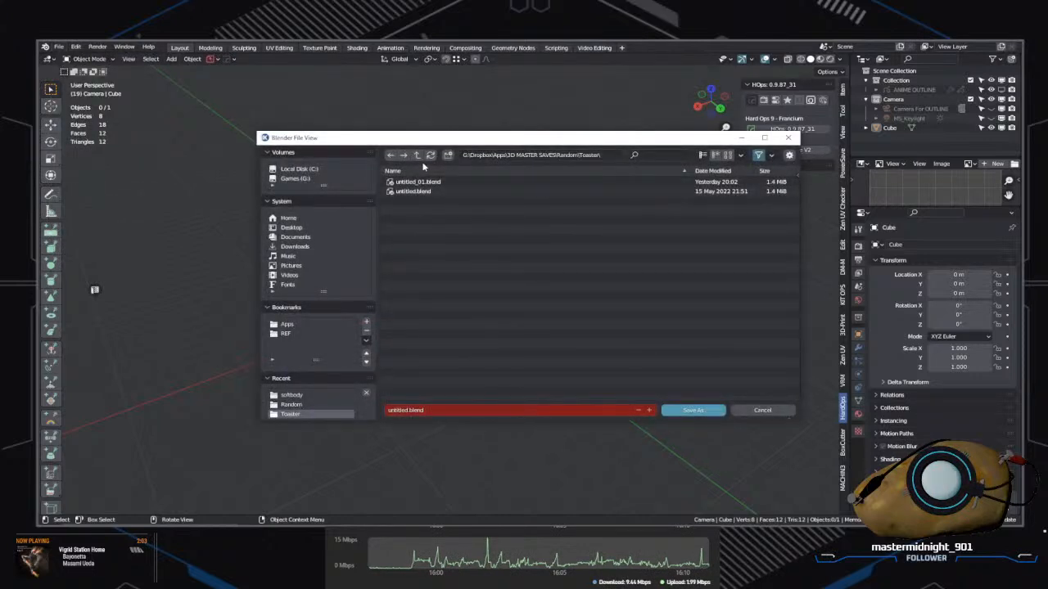
double_click(417, 156)
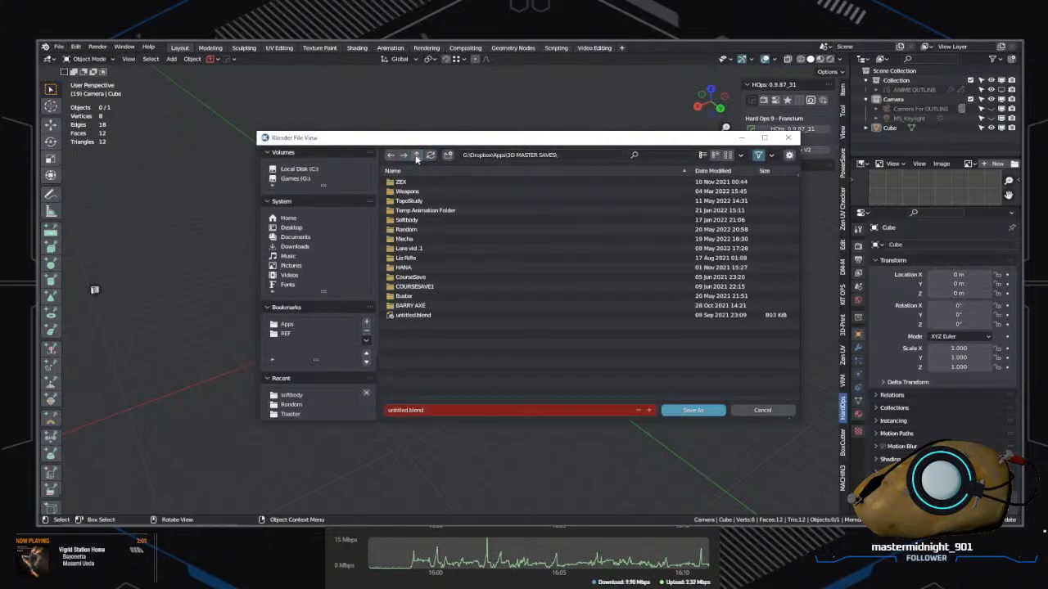
double_click(443, 191)
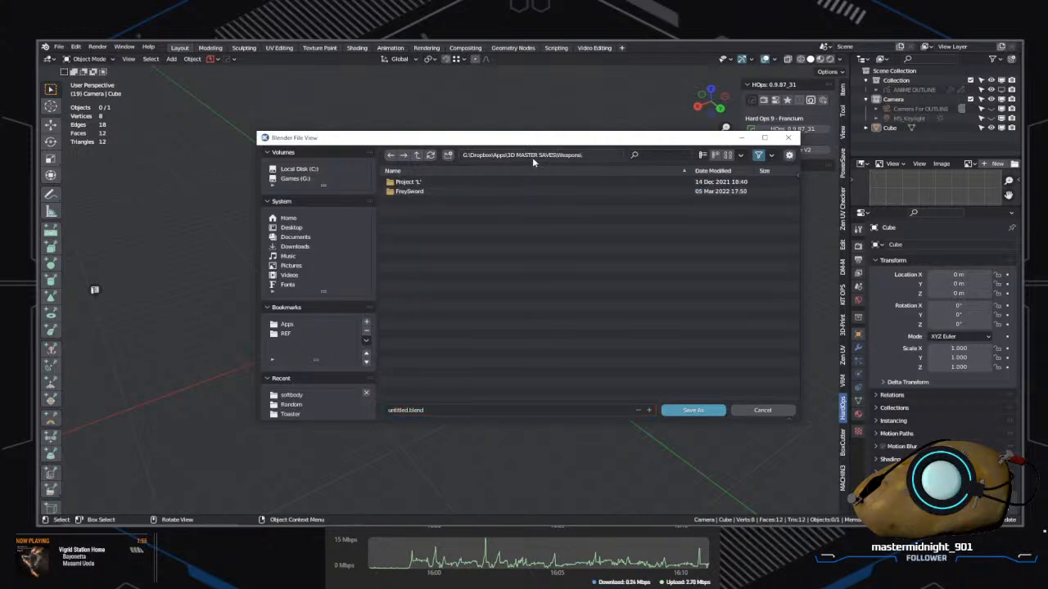
Step: Create a folder named Macha Rifle inside Weapons and save the scene in it as untitled.blend
click(407, 410)
right_click(506, 283)
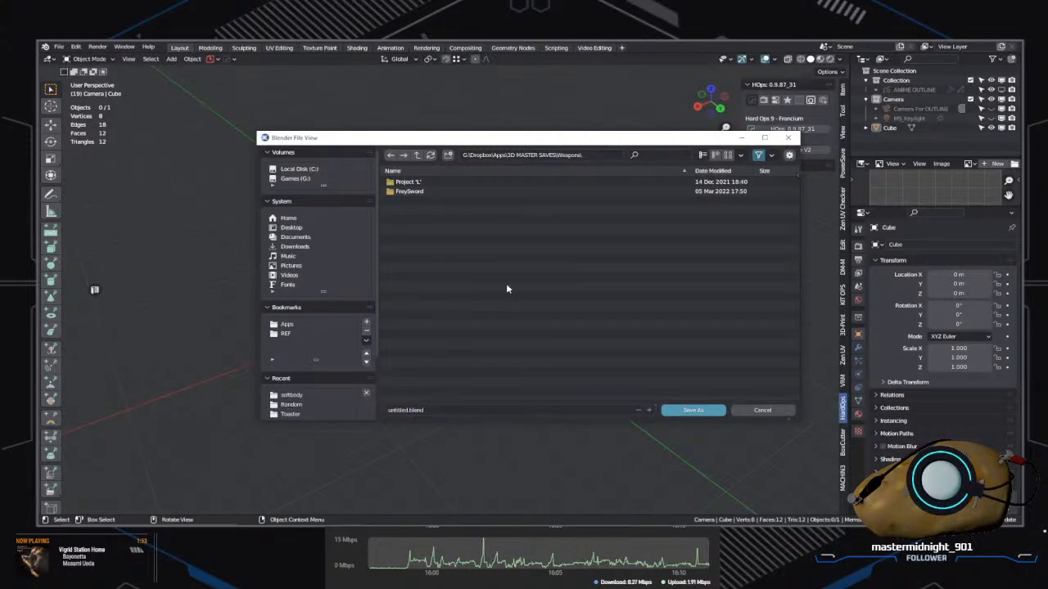
right_click(505, 288)
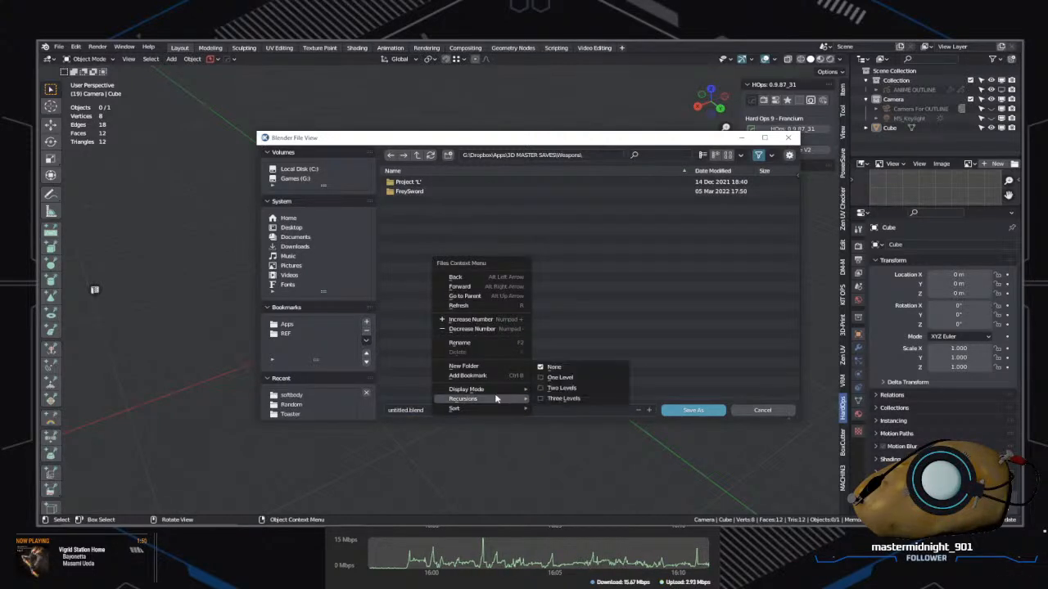
right_click(535, 257)
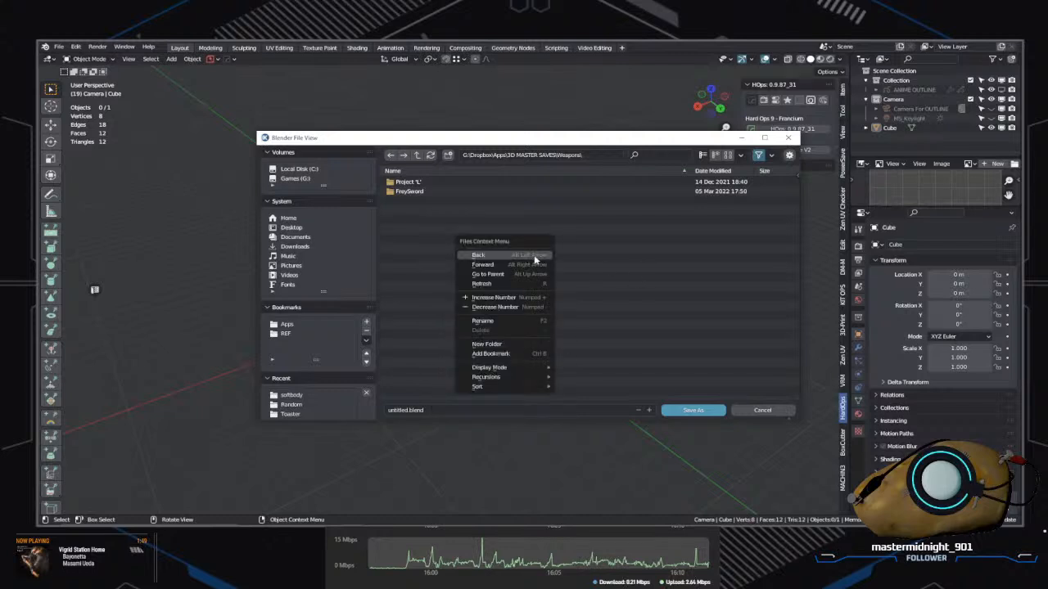
click(448, 154)
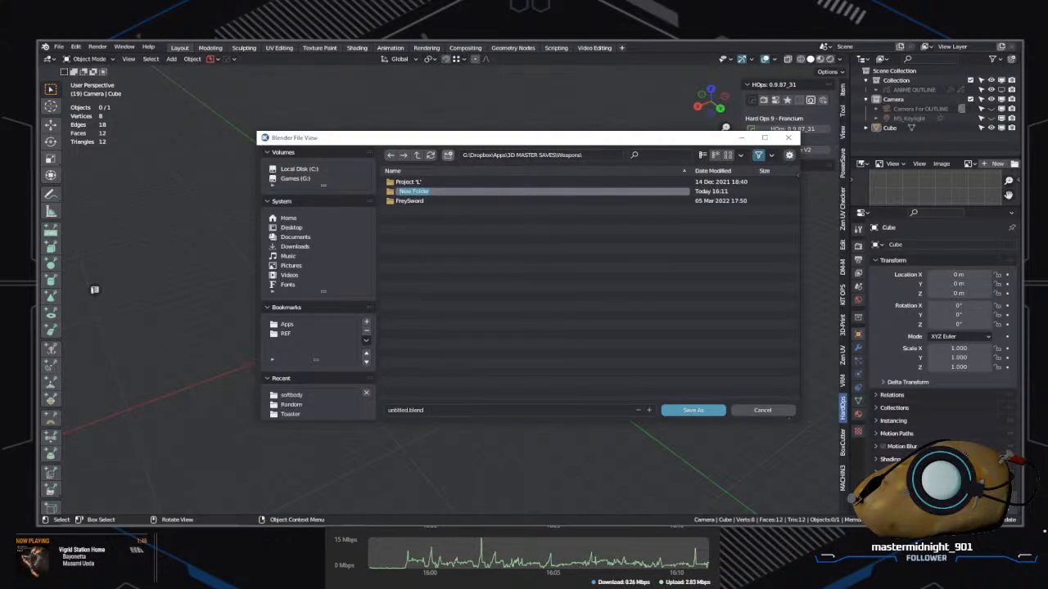
text(Macha)
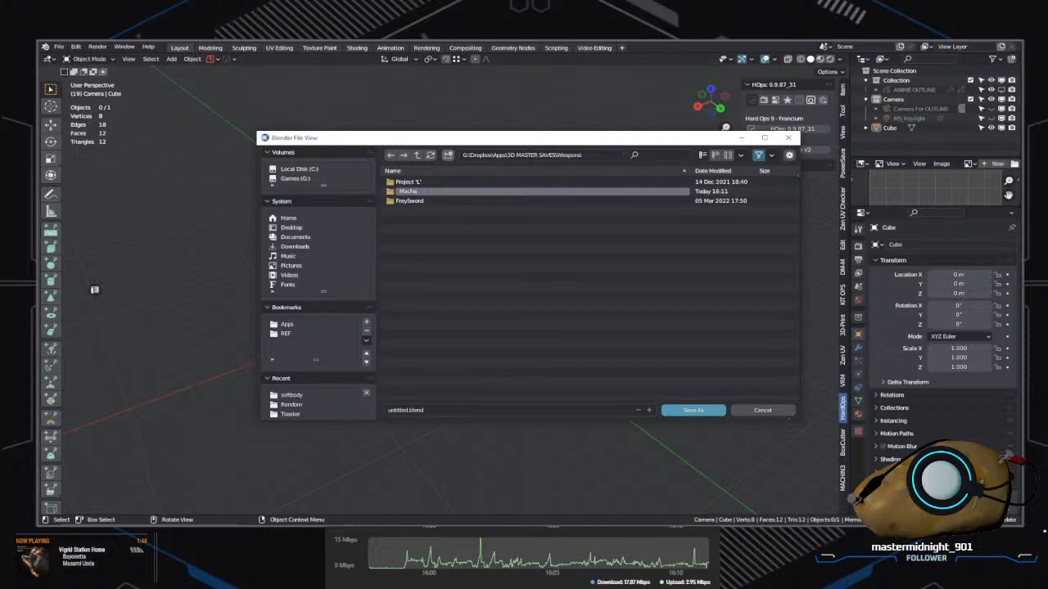
text( Rilla)
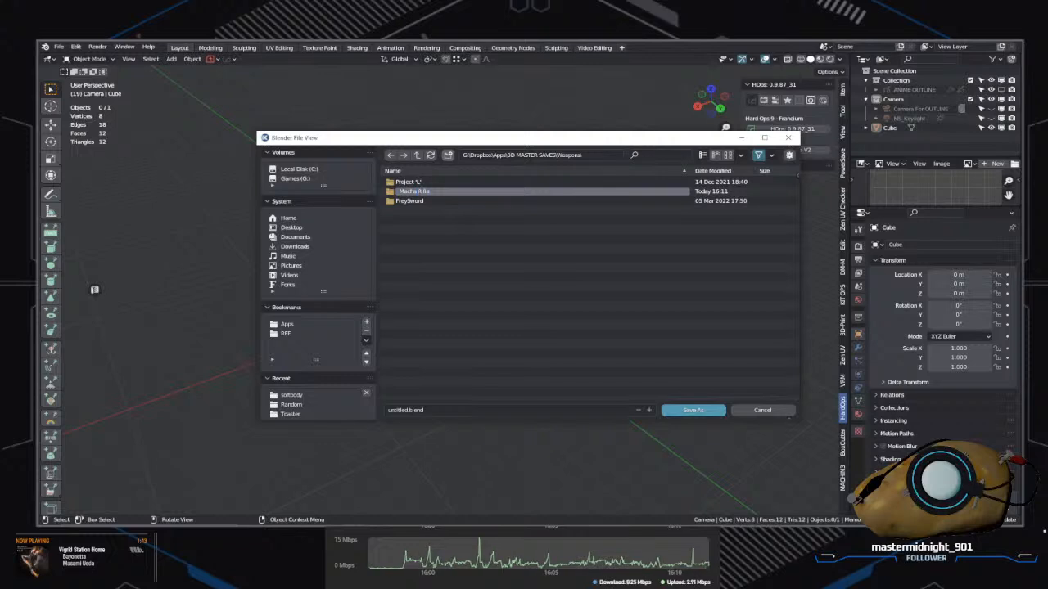
key(Return)
double_click(472, 190)
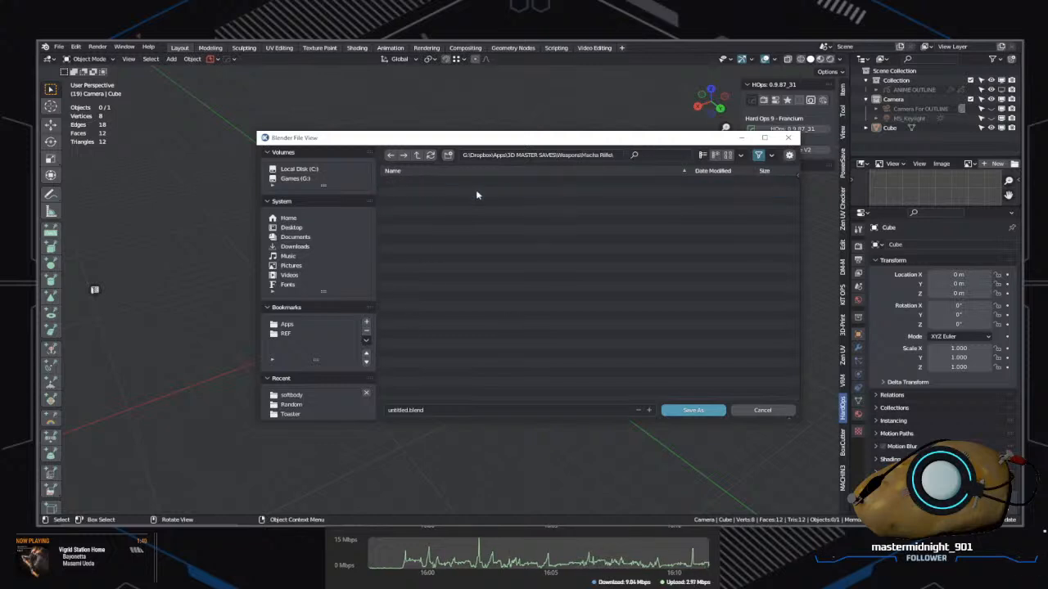
click(691, 411)
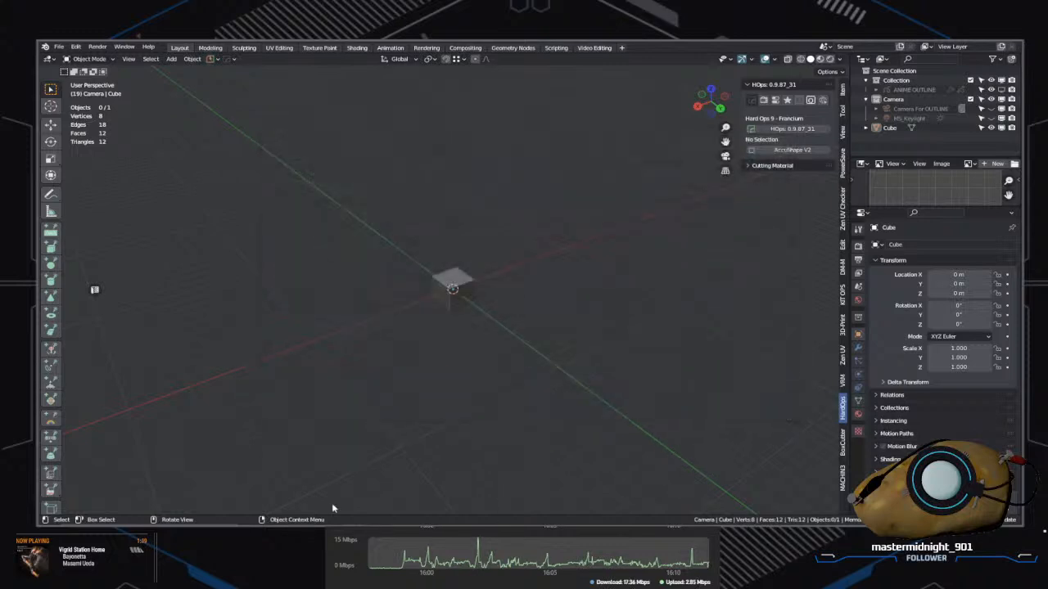
Step: Select the cube and review the PowerSave options for the saved file
middle_drag(686, 259, 633, 248)
scroll(598, 289, up, 5)
middle_drag(599, 289, 666, 330)
click(469, 324)
scroll(654, 328, down, 2)
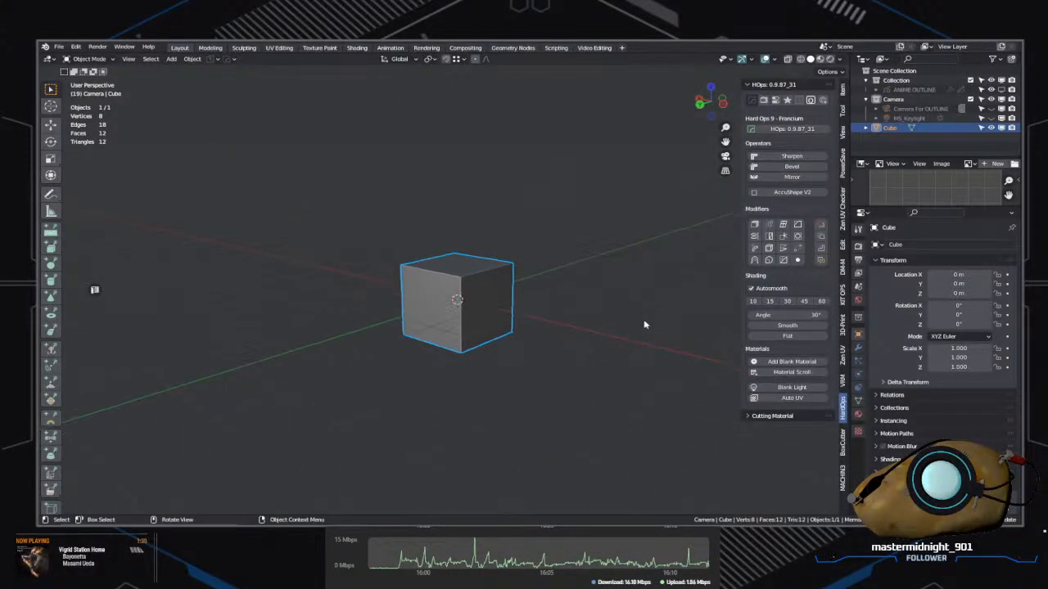
click(234, 59)
click(234, 60)
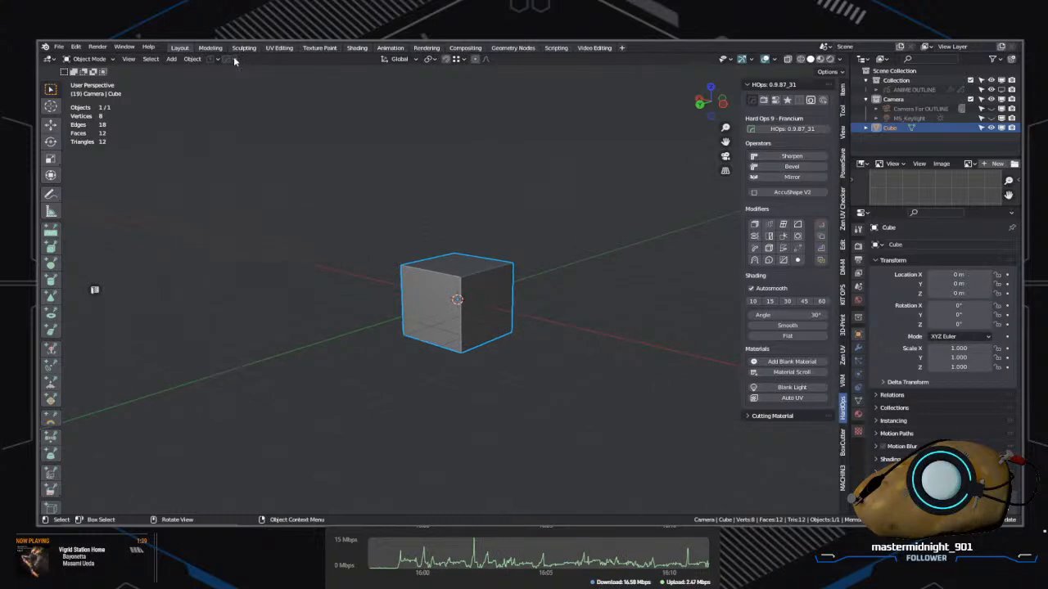
click(216, 62)
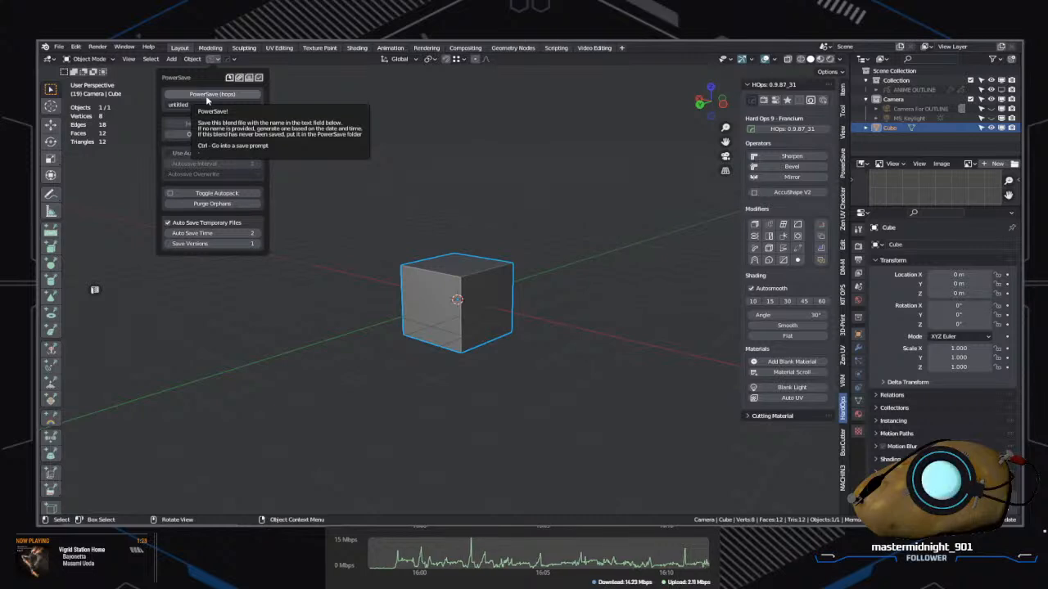
click(595, 210)
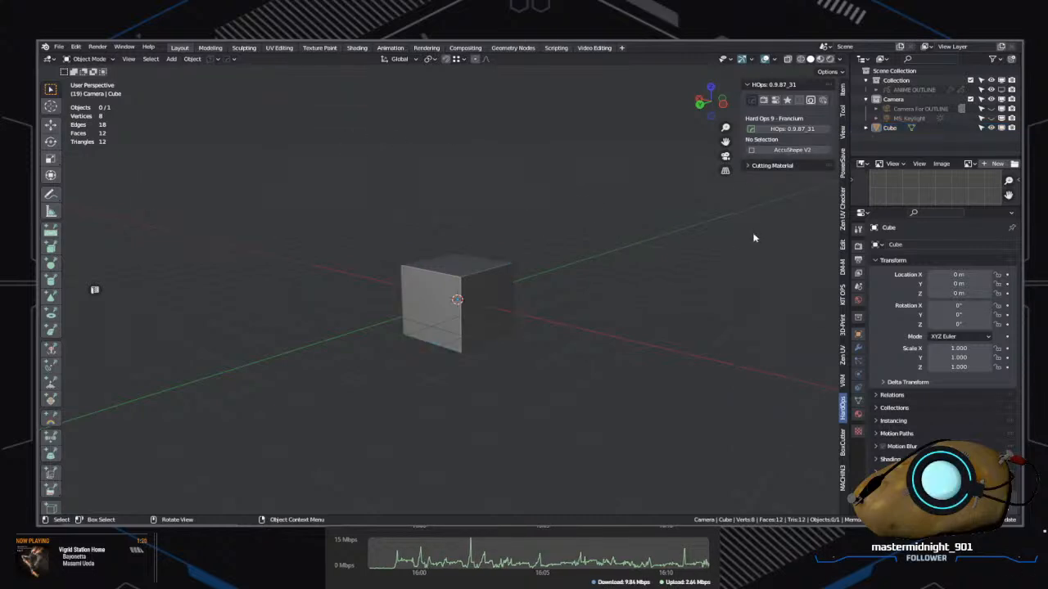
Step: Switch to File Explorer and open the Weapons folder under Dropbox, Apps, 3D MASTER SAVES
key(alt+Tab)
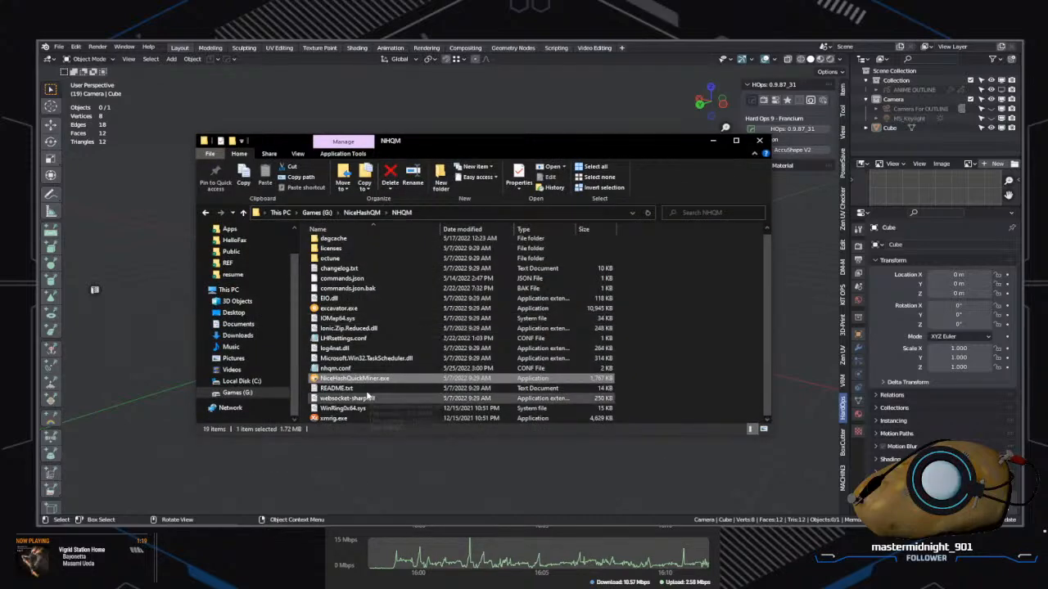
click(247, 252)
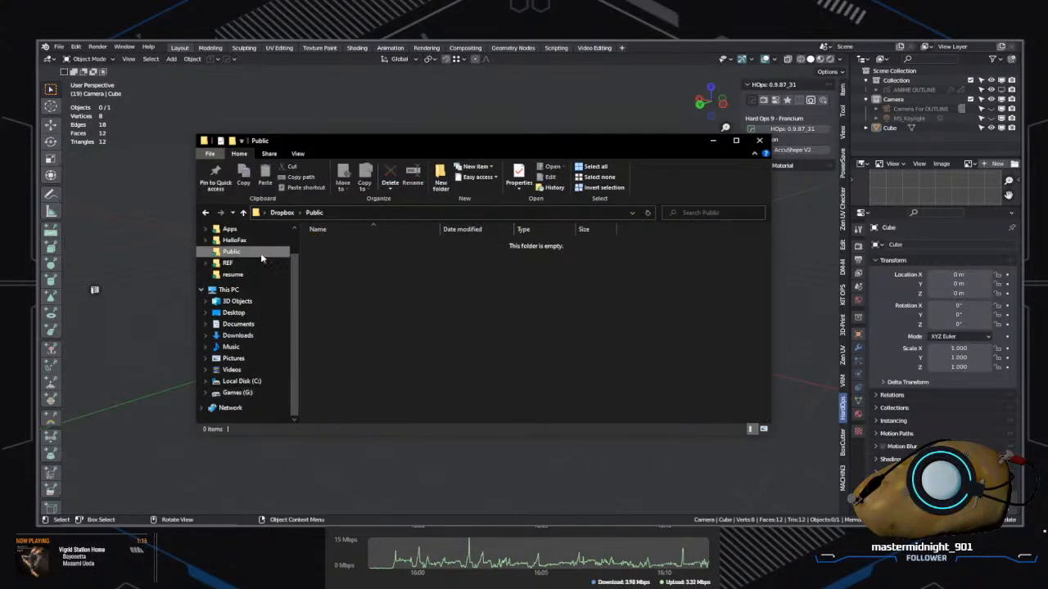
scroll(246, 266, up, 2)
click(255, 264)
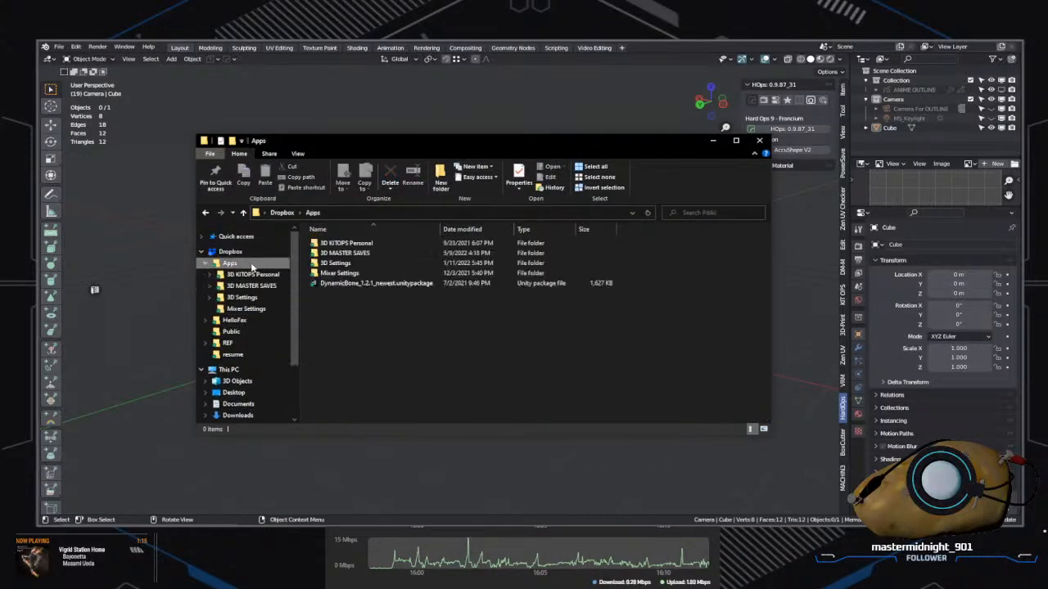
click(251, 285)
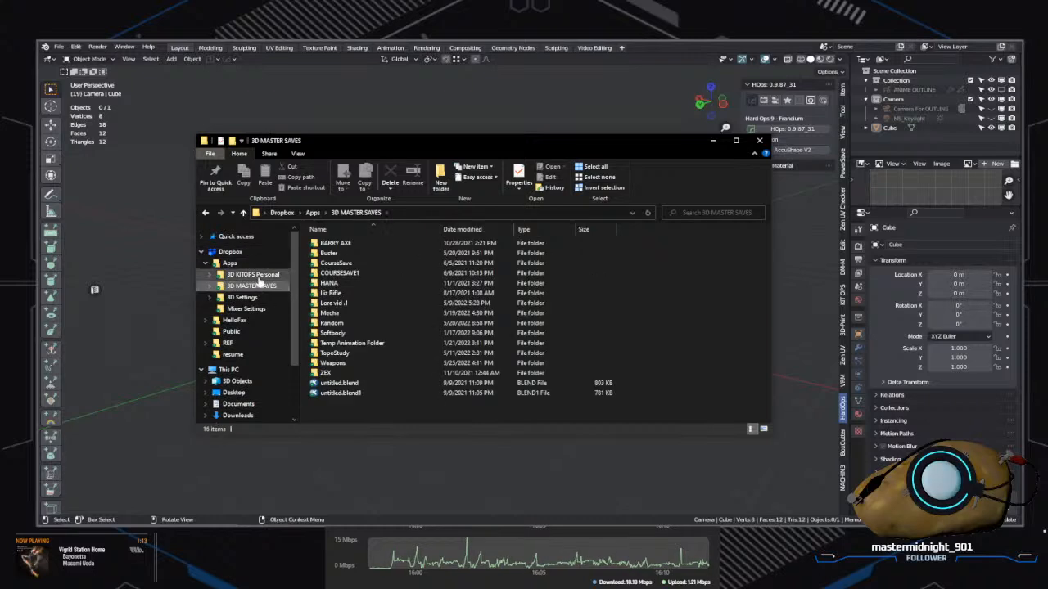
double_click(345, 323)
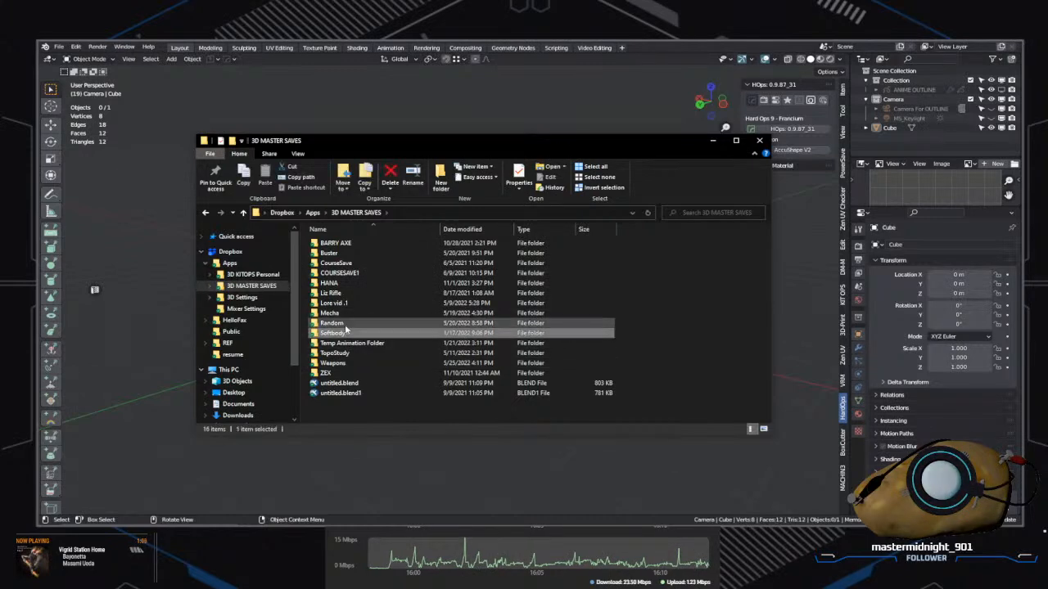
click(205, 213)
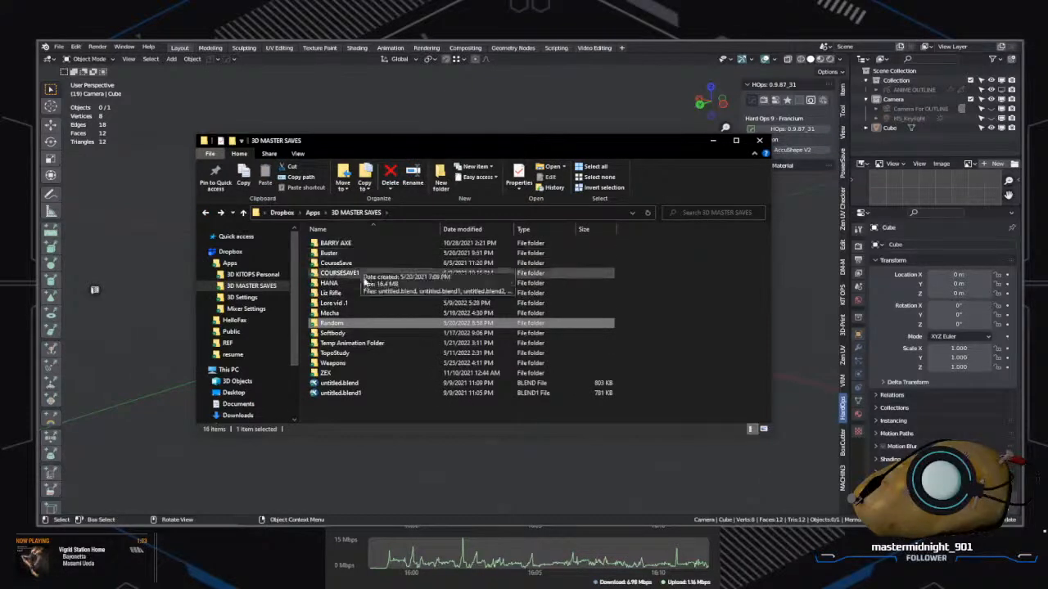
double_click(367, 363)
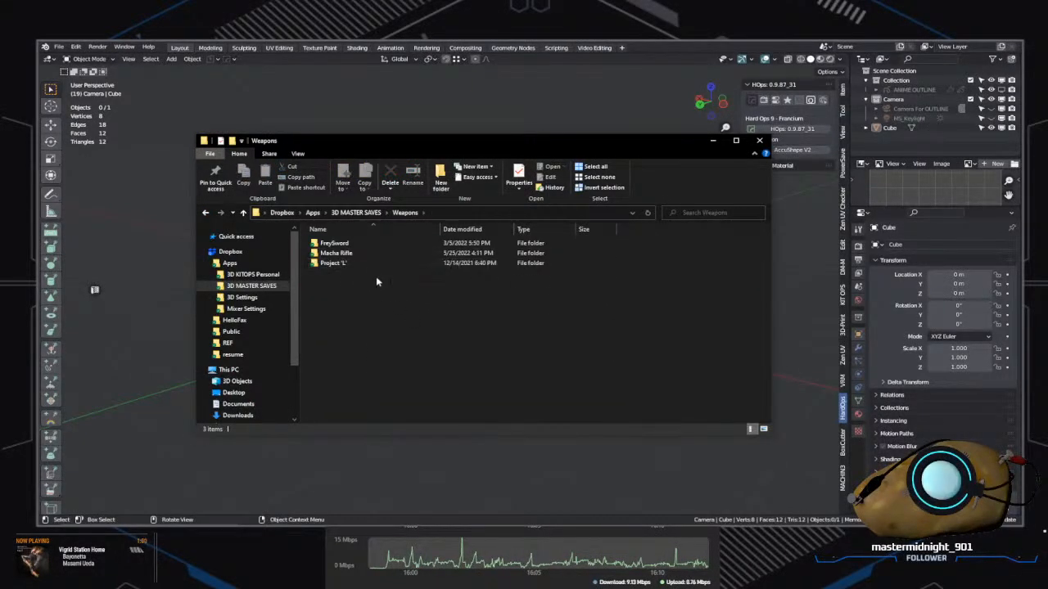
Step: Open the Macha Rifle folder to check the saved blend file, and move the File Explorer window off the Blender scene
double_click(370, 253)
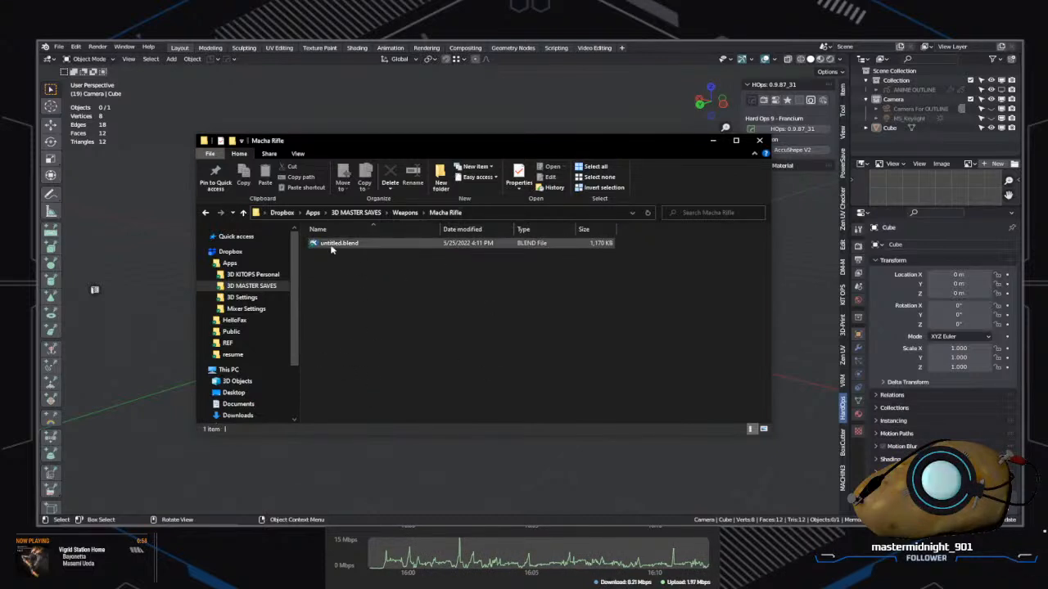
drag(530, 143, 1020, 213)
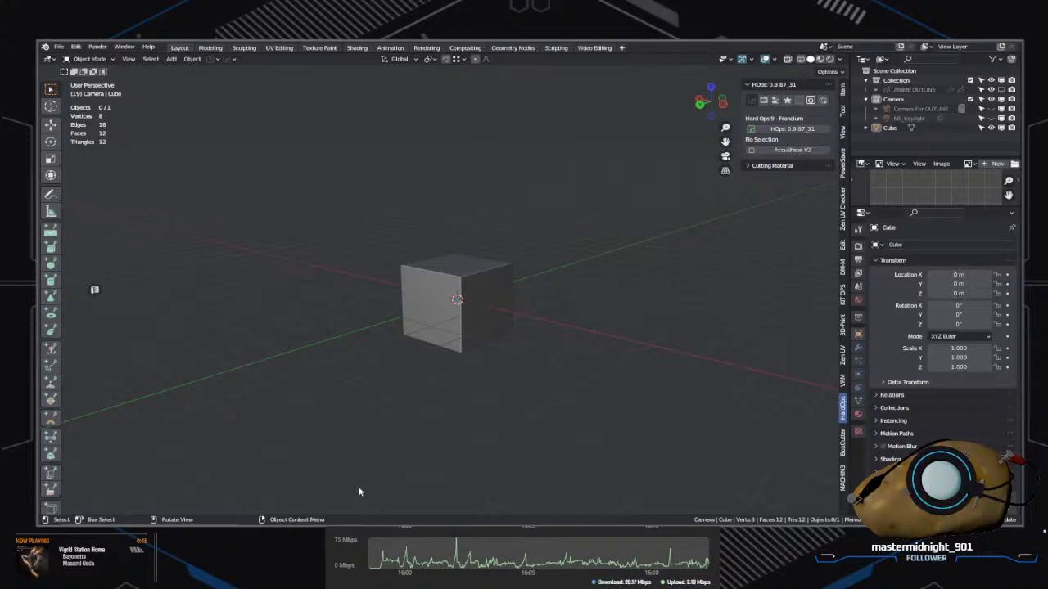
Step: Select the cube and raise it along the Z axis to about 2.76 m
click(446, 301)
middle_drag(587, 419, 528, 444)
key(g)
key(Escape)
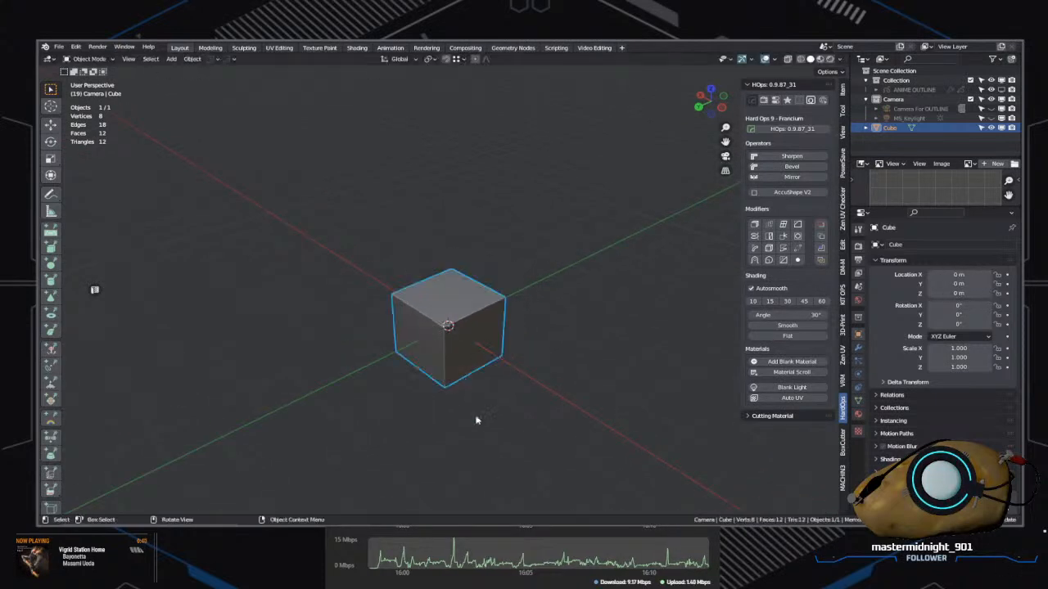
key(g)
key(z)
click(505, 396)
mouse_move(532, 451)
middle_down()
mouse_move(344, 358)
mouse_move(524, 441)
mouse_move(535, 400)
mouse_move(512, 341)
mouse_move(512, 397)
mouse_move(545, 434)
middle_up()
scroll(519, 423, down, 4)
scroll(573, 401, up, 4)
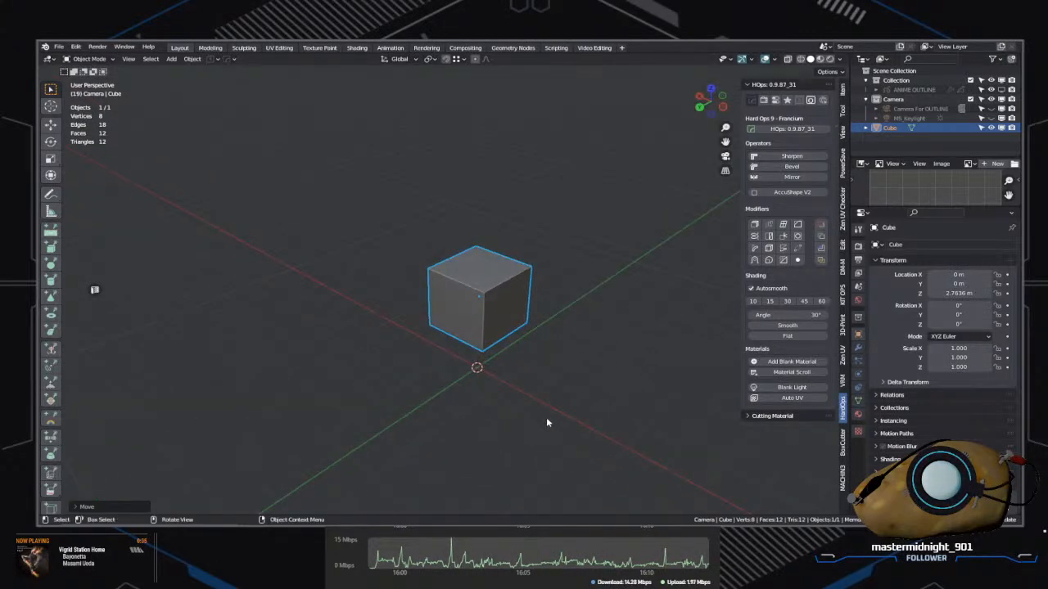
mouse_move(526, 365)
middle_down()
mouse_move(556, 390)
mouse_move(622, 409)
mouse_move(536, 416)
mouse_move(556, 390)
mouse_move(526, 379)
middle_up()
key(Tab)
key(Escape)
key(s)
key(x)
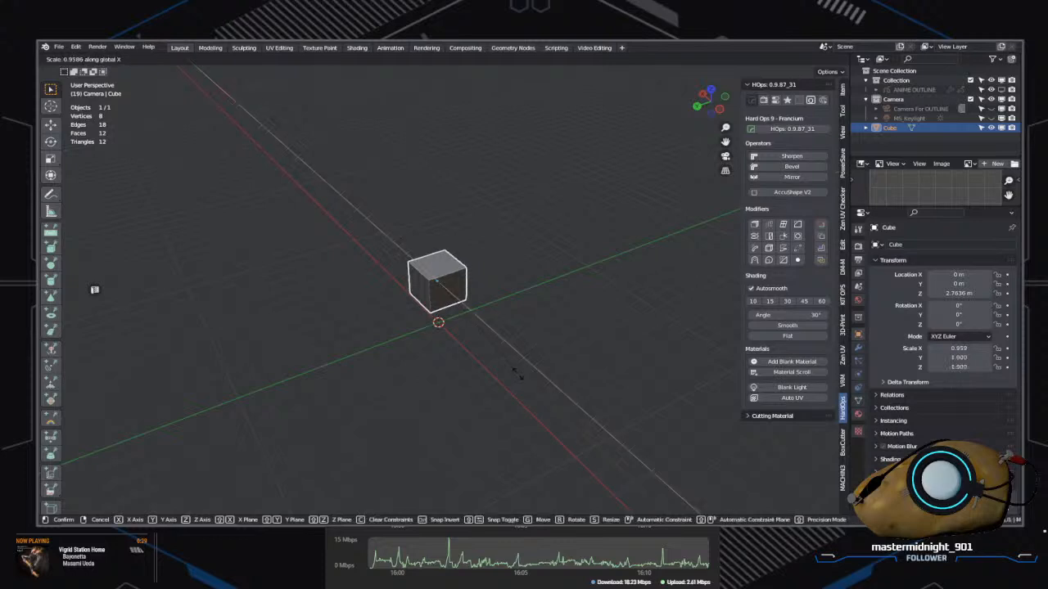
key(y)
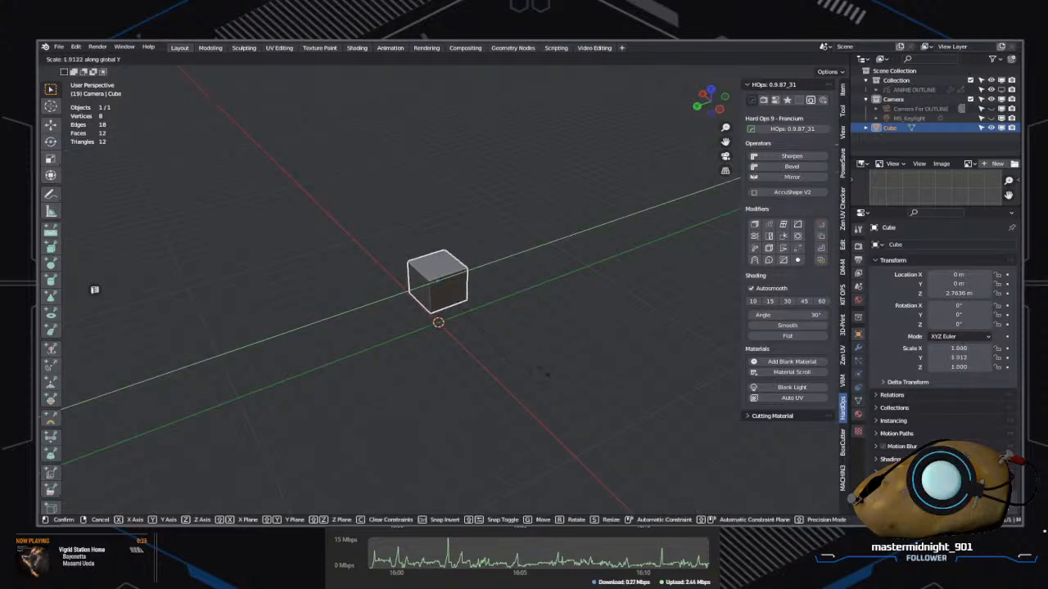
right_click(717, 398)
alt+middle_drag(717, 399, 561, 392)
middle_drag(669, 386, 562, 358)
key(g)
right_click(553, 365)
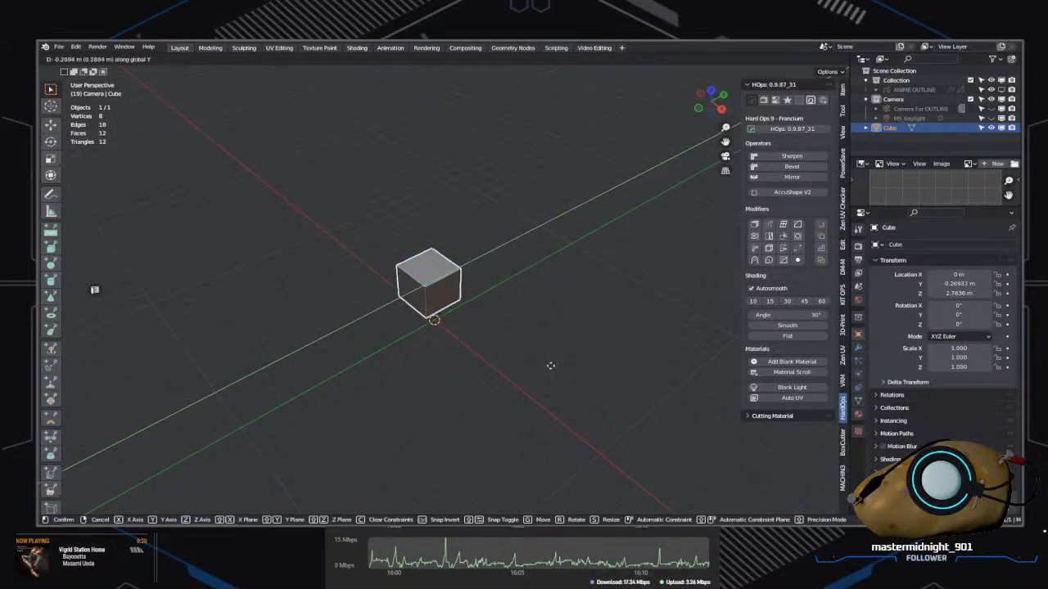
Step: Stretch the cube along the Y axis to a scale of about 7.07, forming a long bar
key(s)
key(x)
key(y)
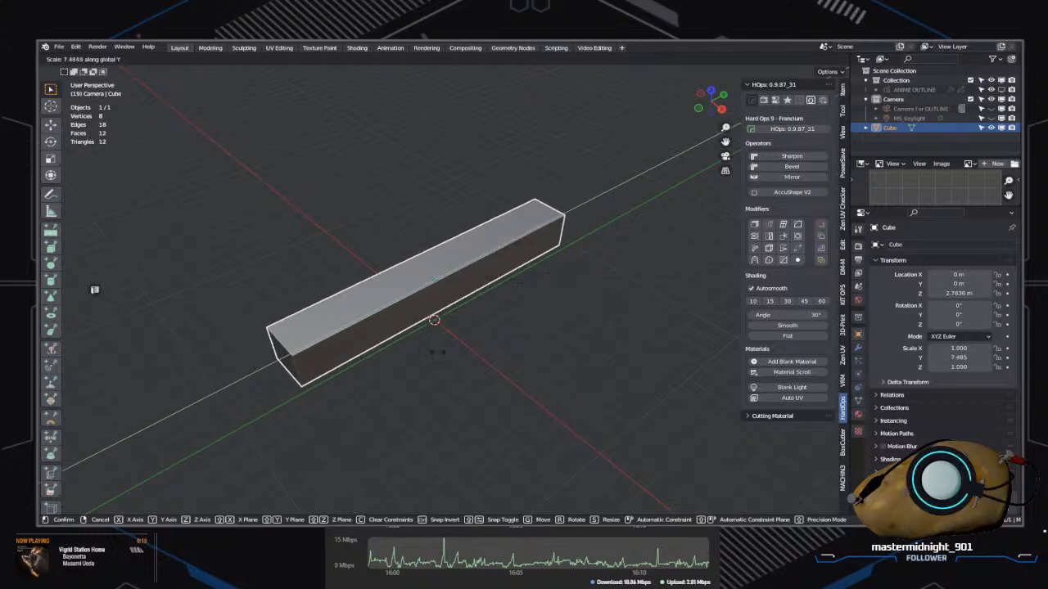
click(507, 396)
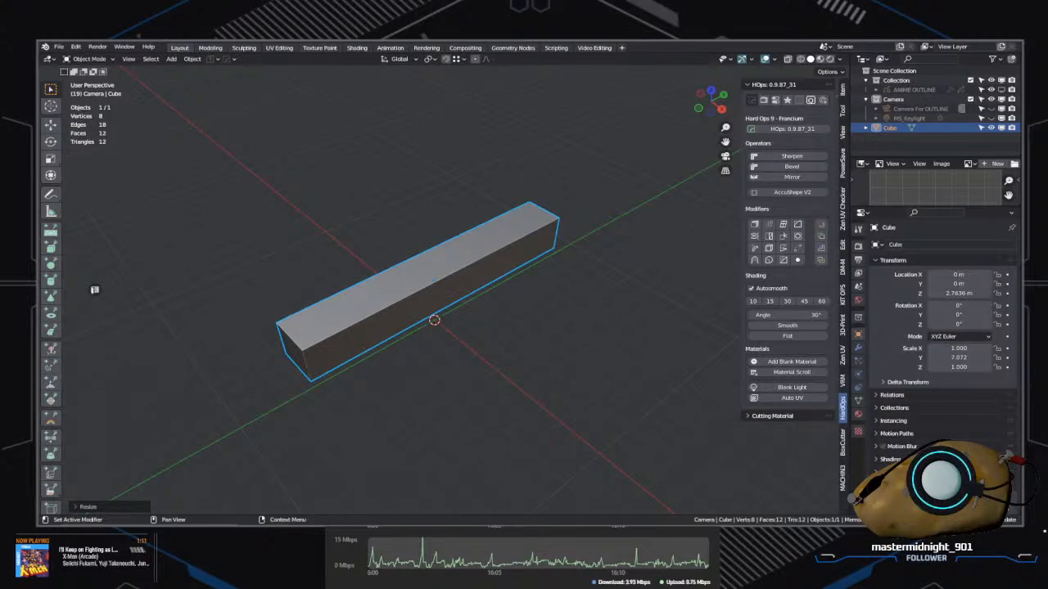
Step: Switch to the other Blender file with the weapon models, copy the long single gun barrel, and return to the rifle scene
key(F12)
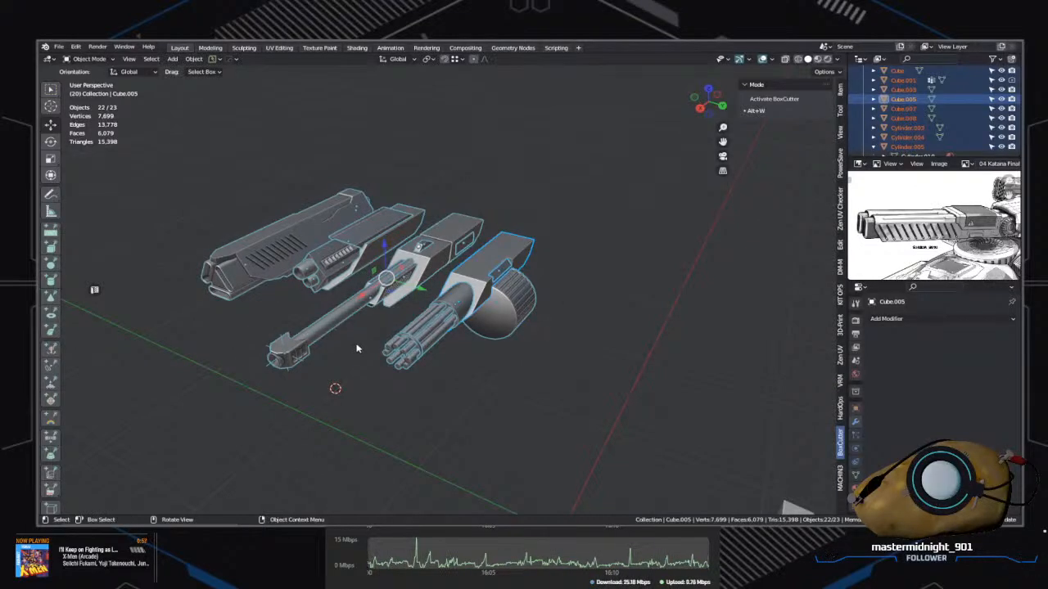
click(319, 335)
mouse_move(511, 356)
middle_down()
mouse_move(451, 360)
mouse_move(556, 317)
mouse_move(546, 353)
mouse_move(524, 354)
middle_up()
scroll(555, 318, up, 4)
scroll(524, 354, down, 4)
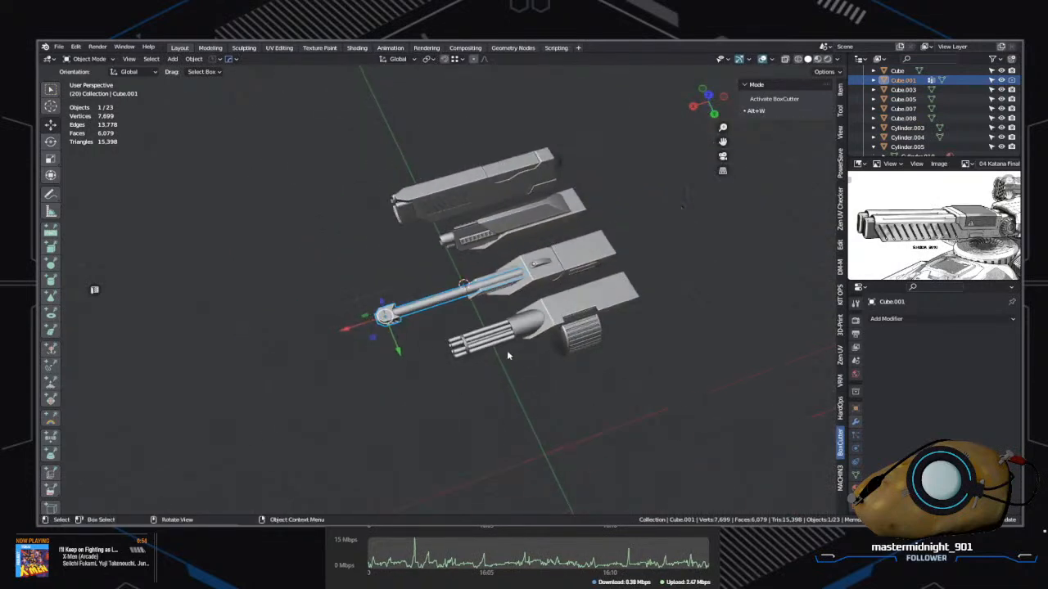
right_click(432, 310)
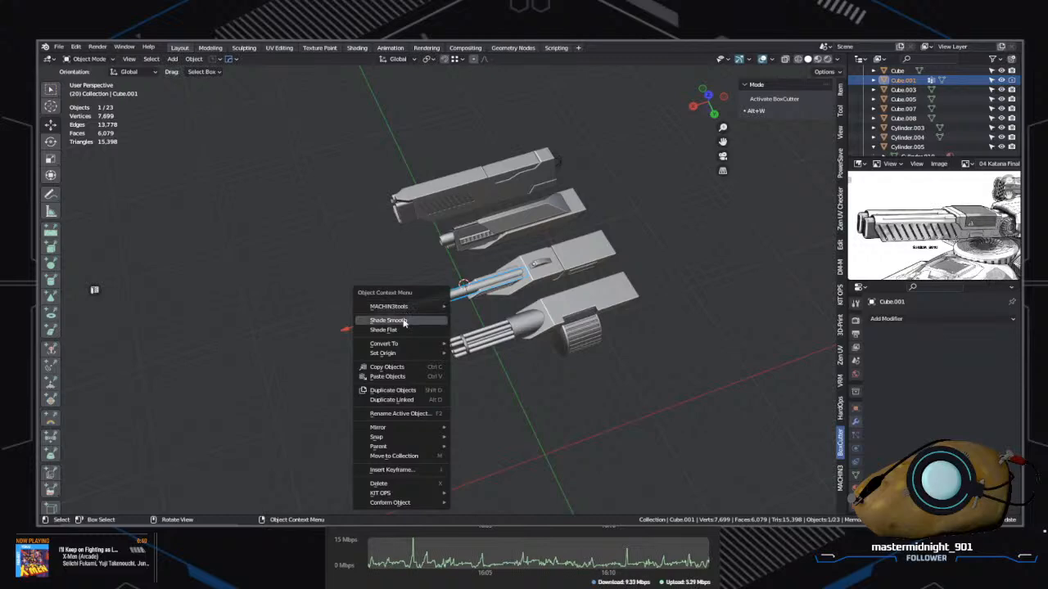
click(411, 370)
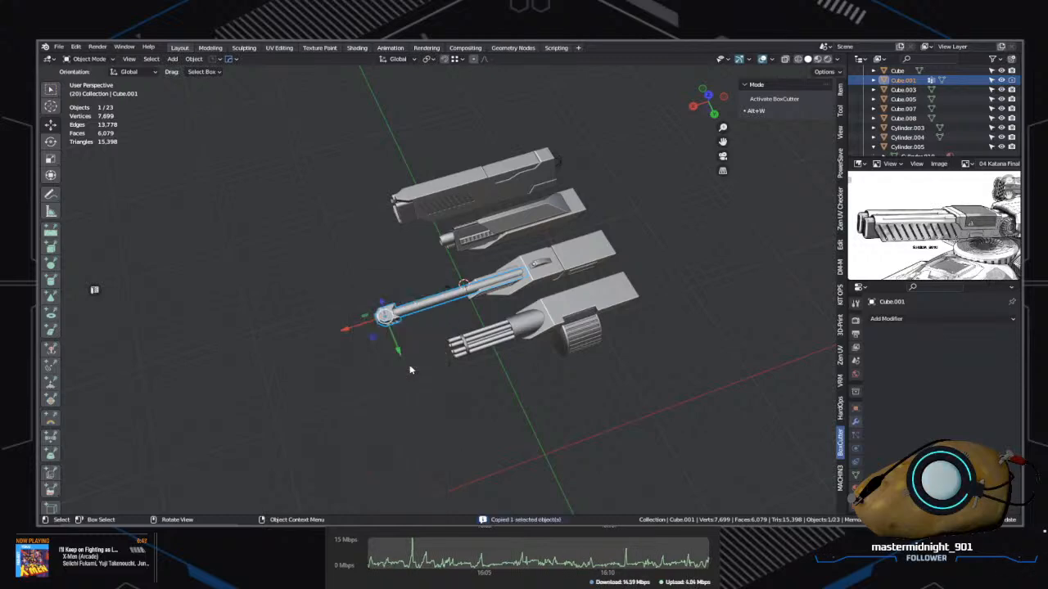
key(alt+Tab)
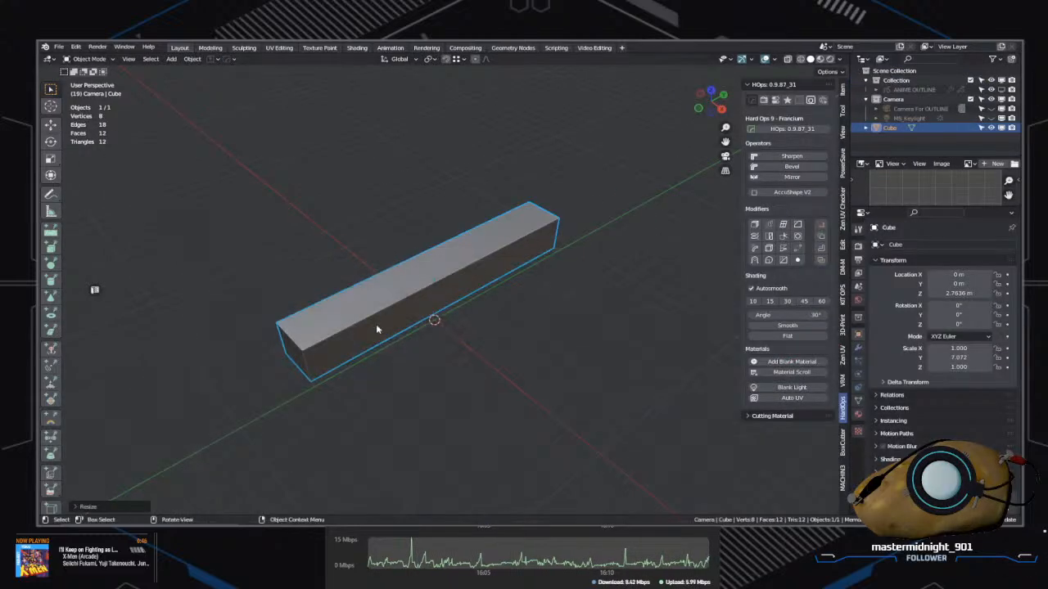
right_click(280, 217)
right_click(134, 217)
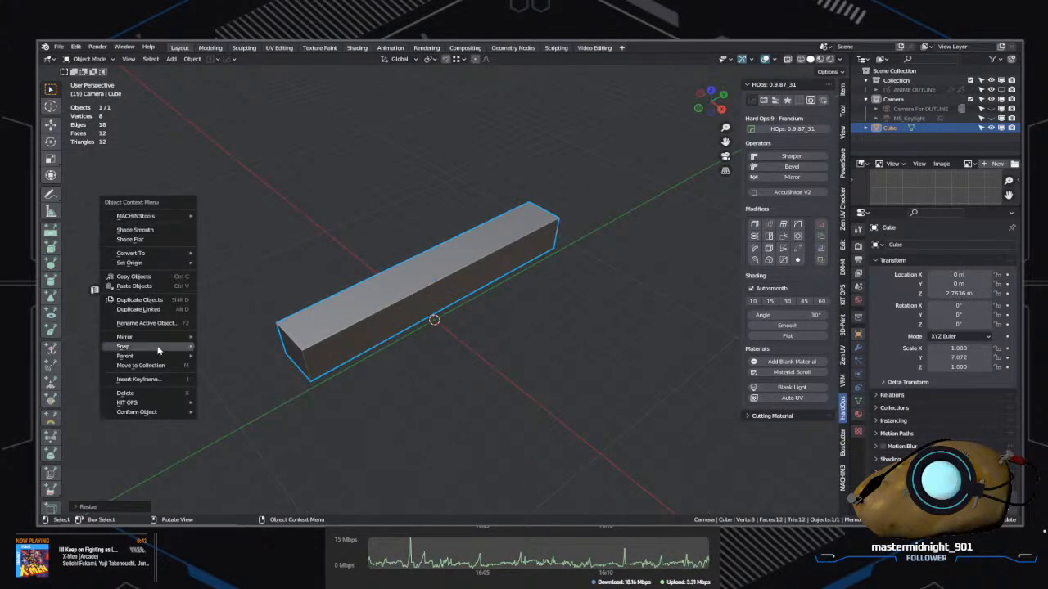
click(144, 301)
right_click(205, 317)
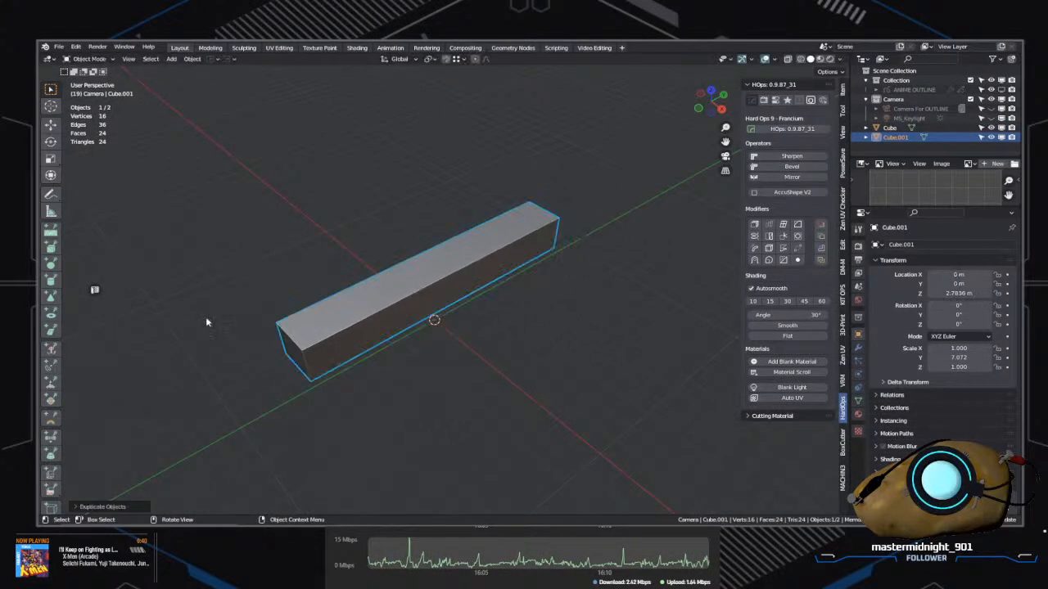
Step: Paste the copied gun barrel into the rifle scene
right_click(272, 221)
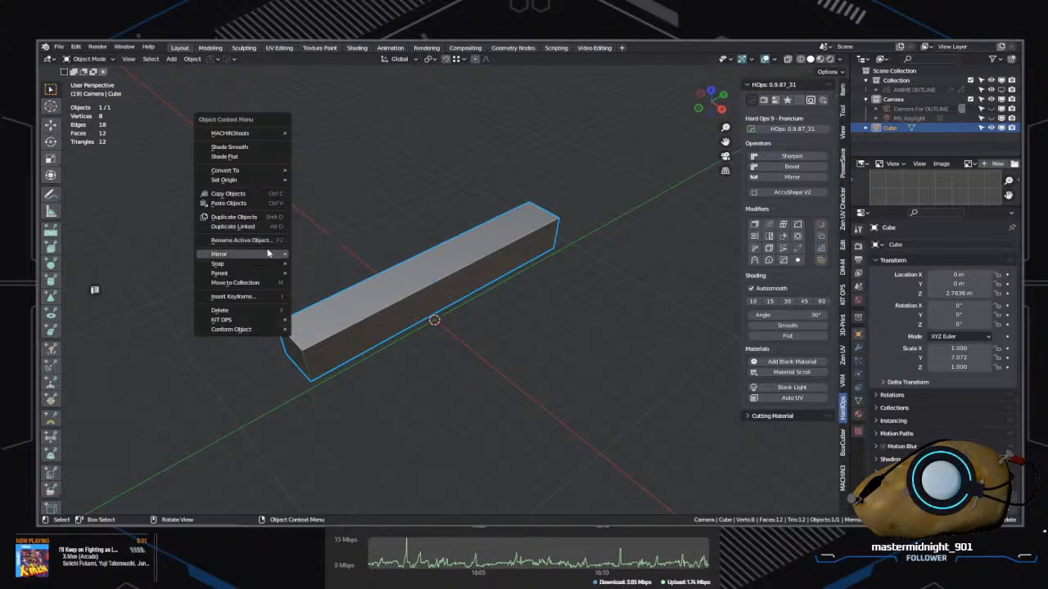
mouse_move(268, 254)
click(260, 202)
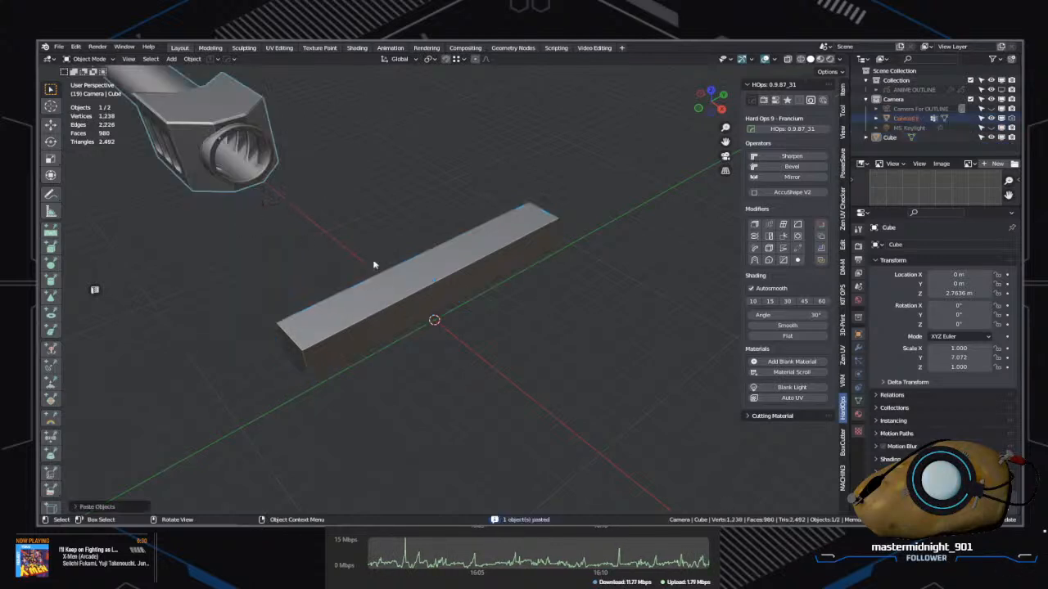
scroll(280, 308, down, 5)
mouse_move(442, 314)
middle_down()
mouse_move(414, 344)
mouse_move(414, 306)
mouse_move(452, 305)
middle_up()
key(s)
key(x)
key(z)
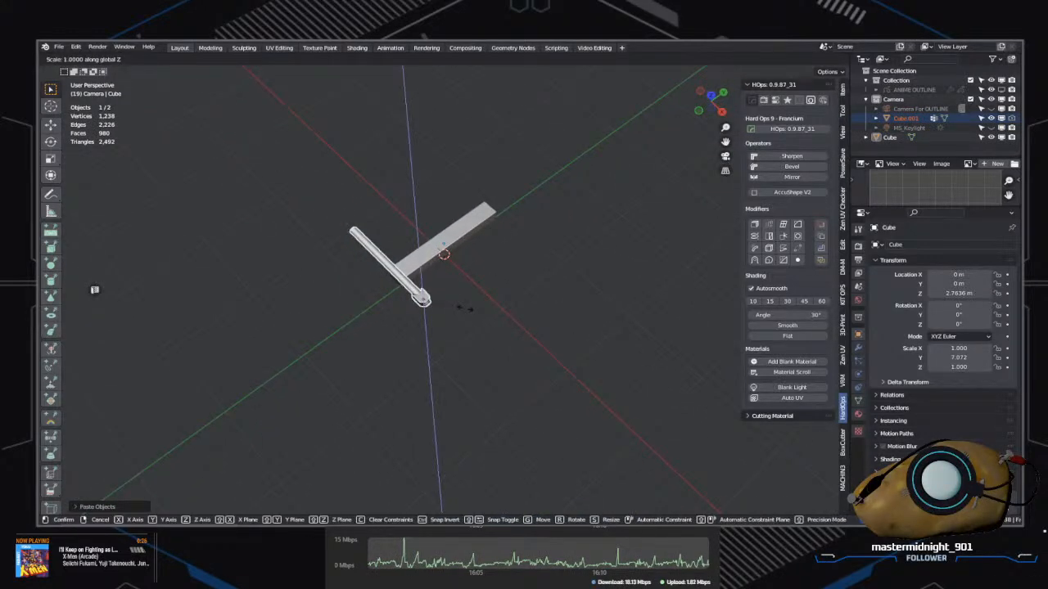
text(90)
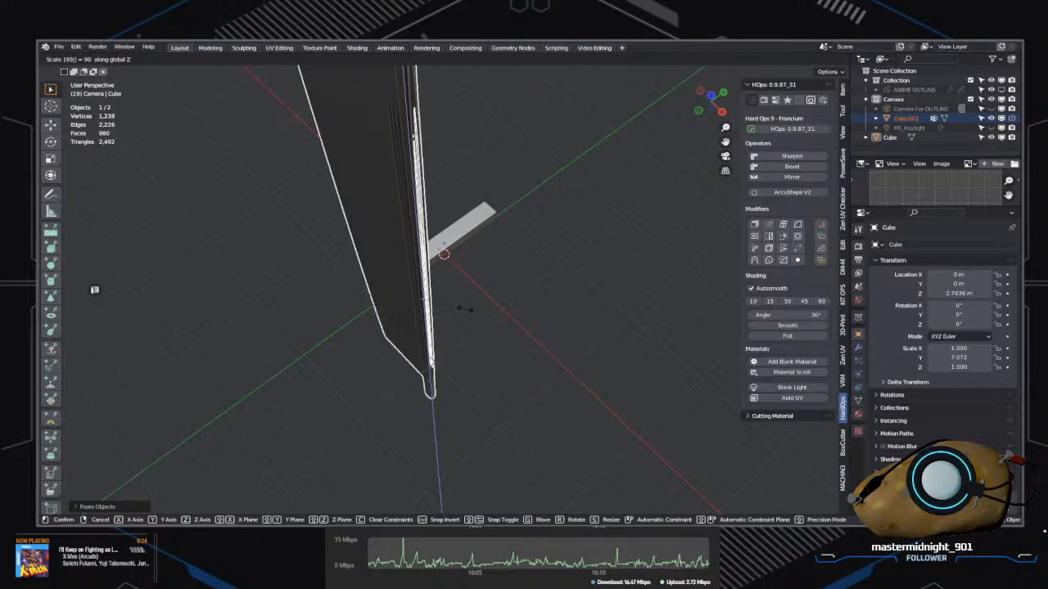
right_click(464, 308)
Step: Rotate the pasted gun barrel by -90° about the global Z axis so it runs parallel to the bar
mouse_move(563, 314)
middle_down()
mouse_move(553, 291)
mouse_move(558, 316)
middle_up()
text(rz)
text(90)
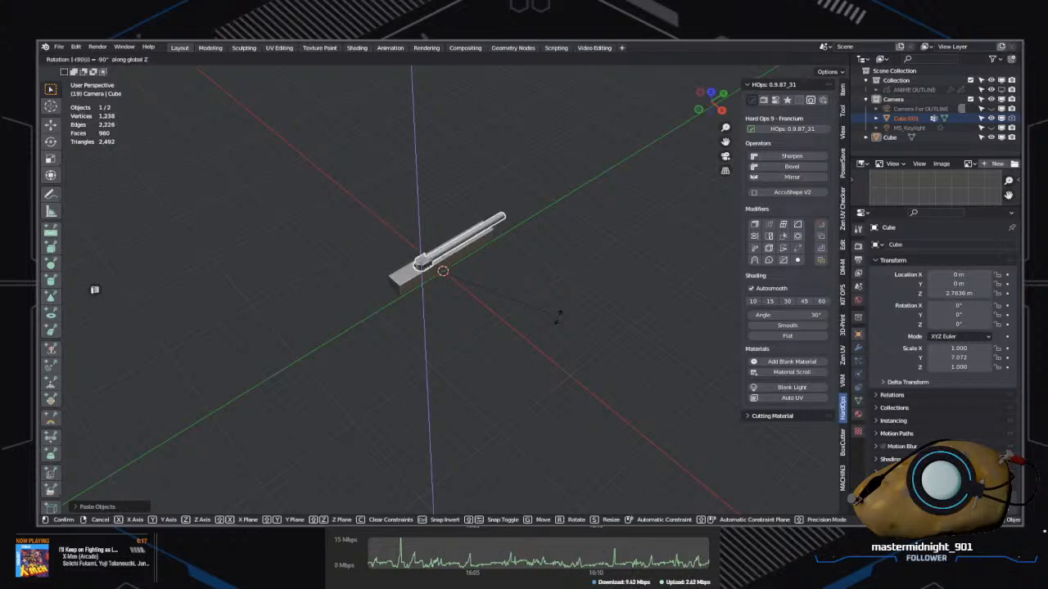
key(Return)
Step: Select only the gun barrel and move it along the X axis to about 0.49 m
middle_drag(558, 316, 573, 445)
key(g)
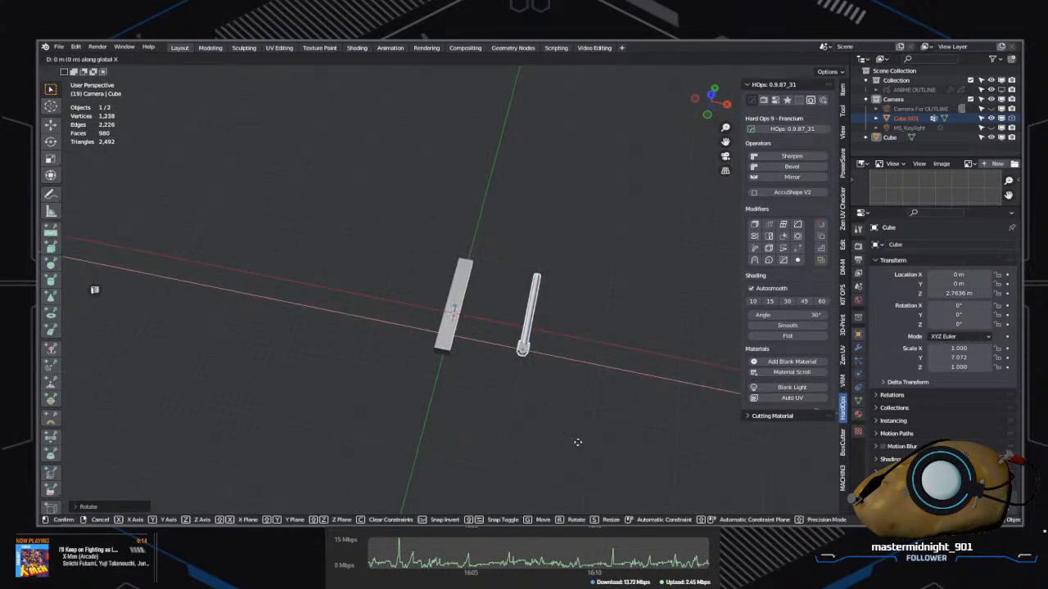
key(Escape)
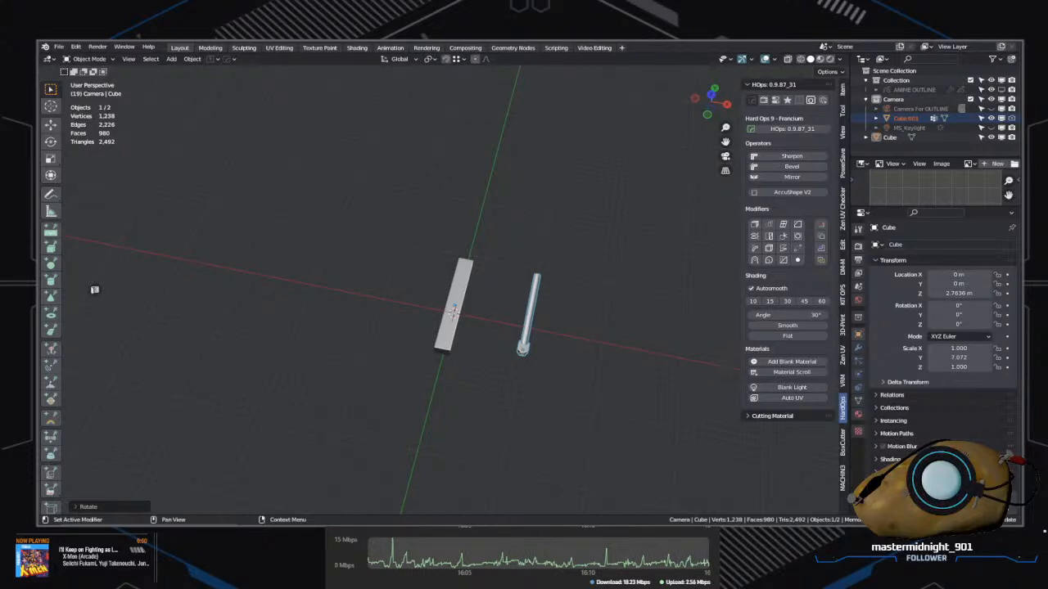
middle_drag(681, 293, 589, 391)
click(502, 335)
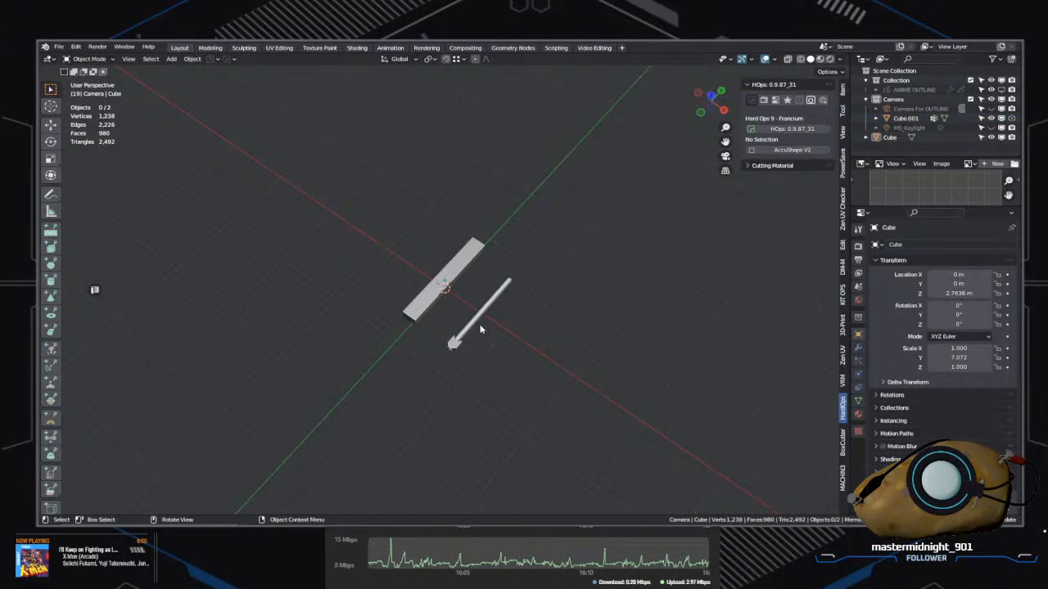
click(480, 329)
key(g)
click(563, 387)
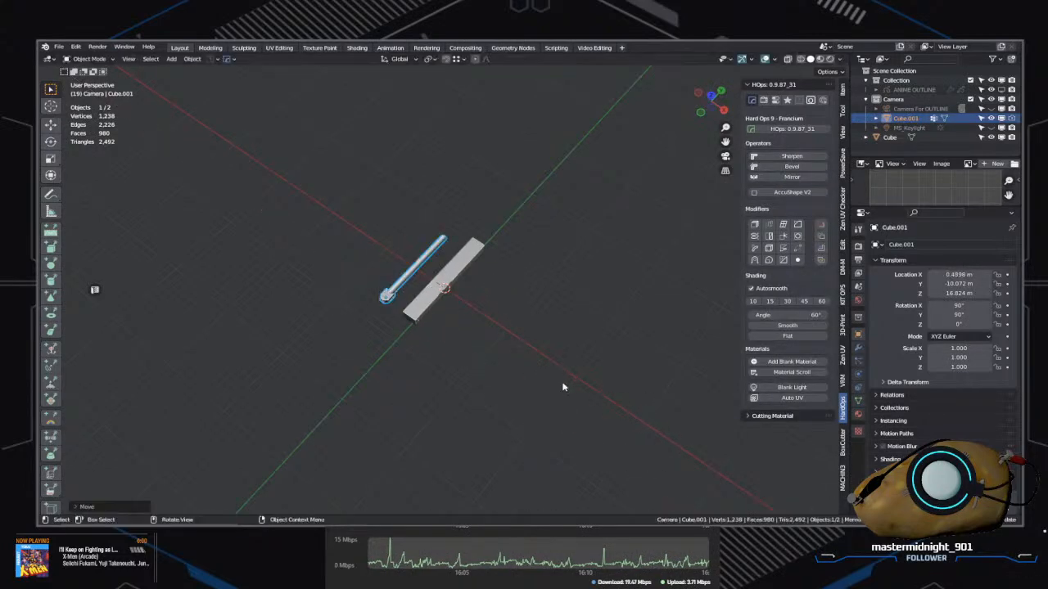
Step: Move the gun barrel along the Y axis to about -21.97 m, clear of the bar
middle_drag(563, 387, 376, 243)
key(g)
key(x)
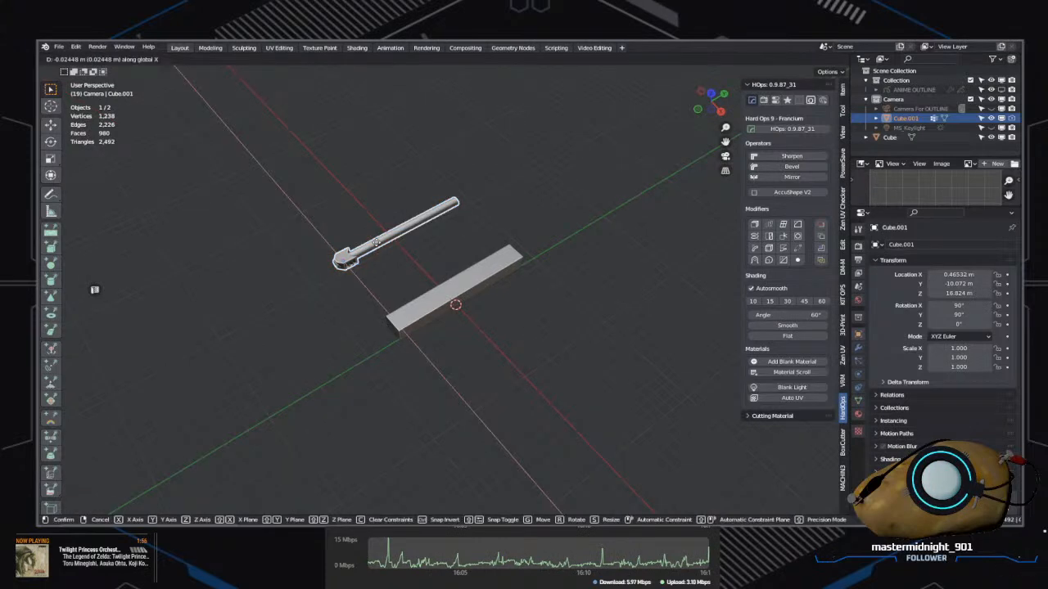
key(y)
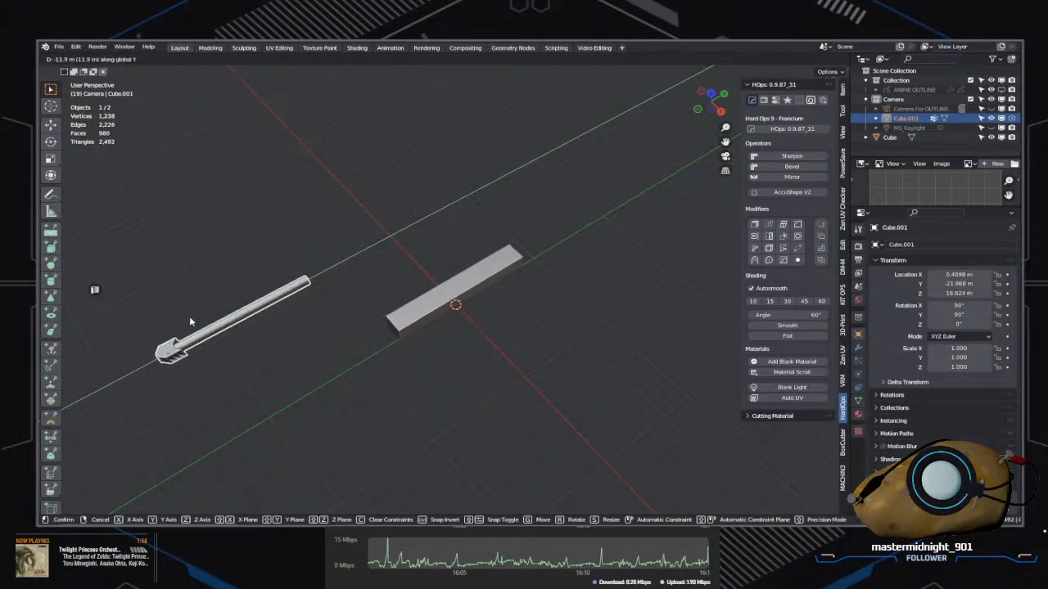
click(190, 322)
middle_drag(573, 360, 531, 330)
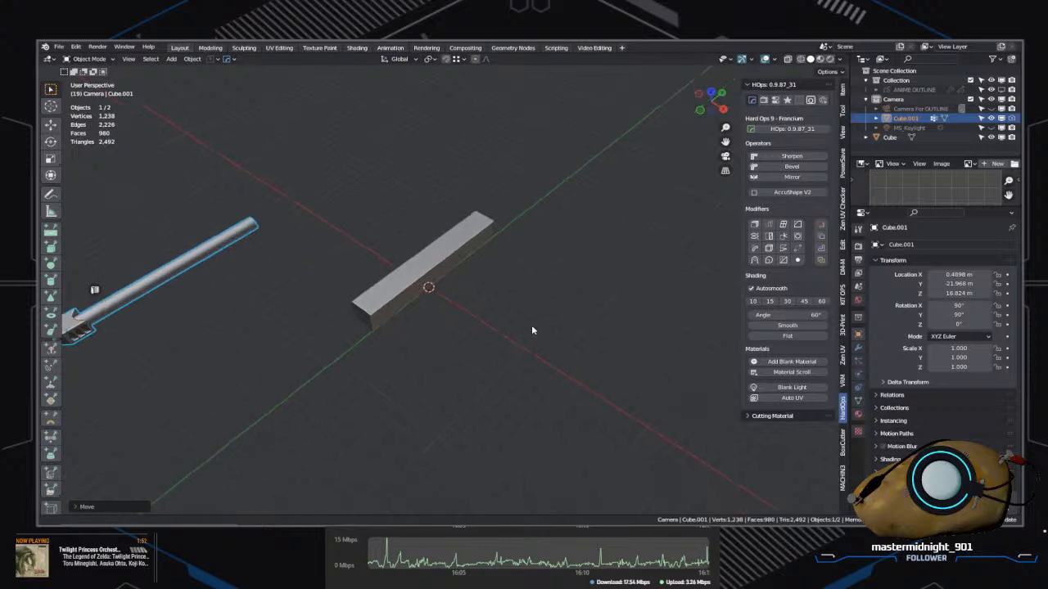
Step: Select the stretched bar, examine it and the distant gun barrel from several angles, and clear the selection
drag(532, 330, 543, 331)
middle_drag(543, 332, 528, 324)
click(483, 278)
middle_drag(486, 282, 514, 370)
scroll(514, 370, up, 2)
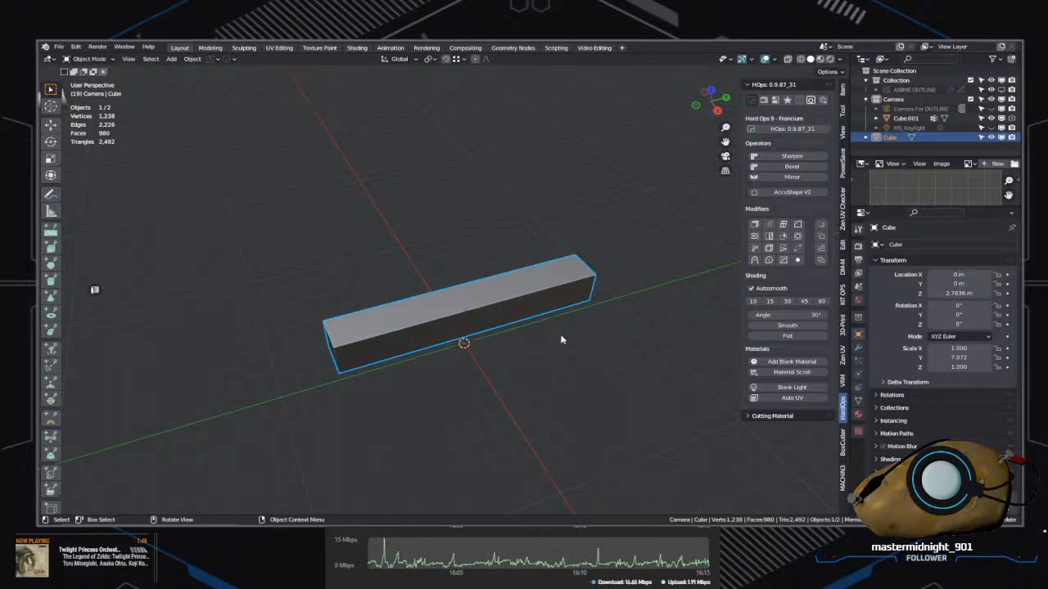
mouse_move(549, 430)
middle_down()
mouse_move(554, 401)
mouse_move(548, 428)
middle_up()
scroll(554, 401, down, 5)
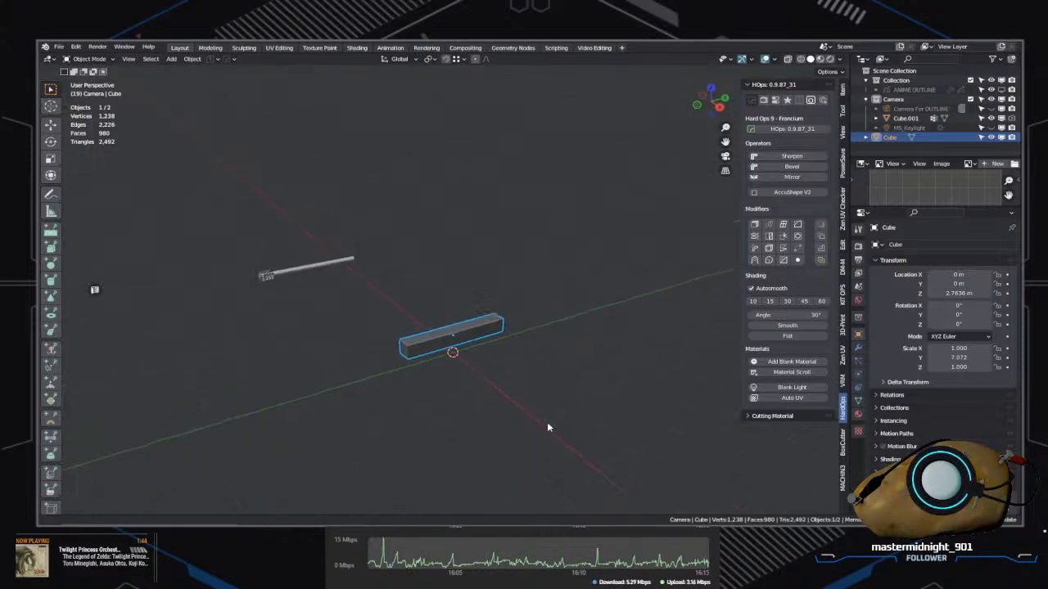
click(538, 385)
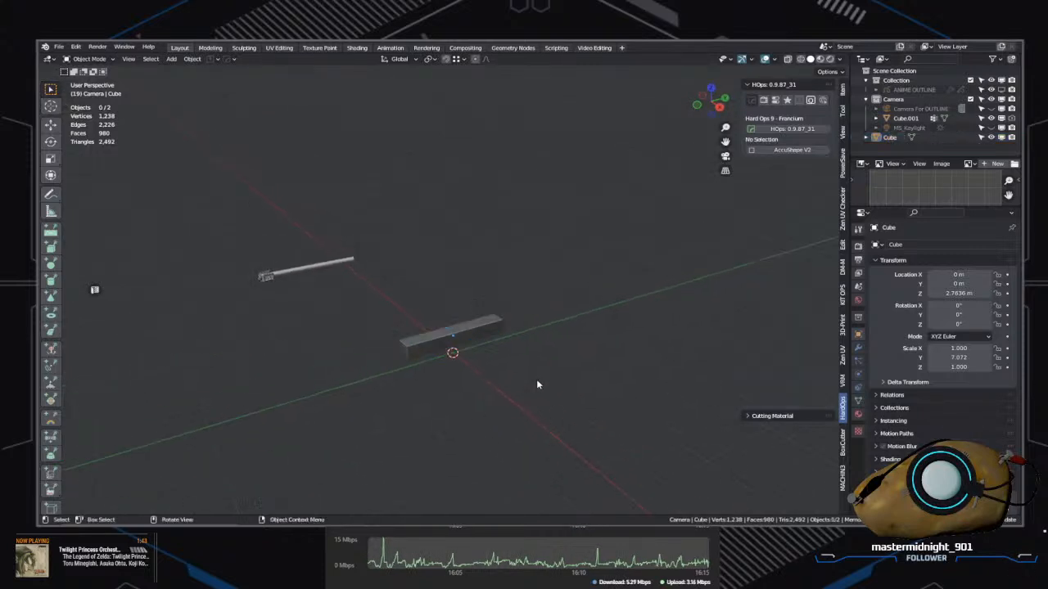
click(171, 59)
mouse_move(161, 59)
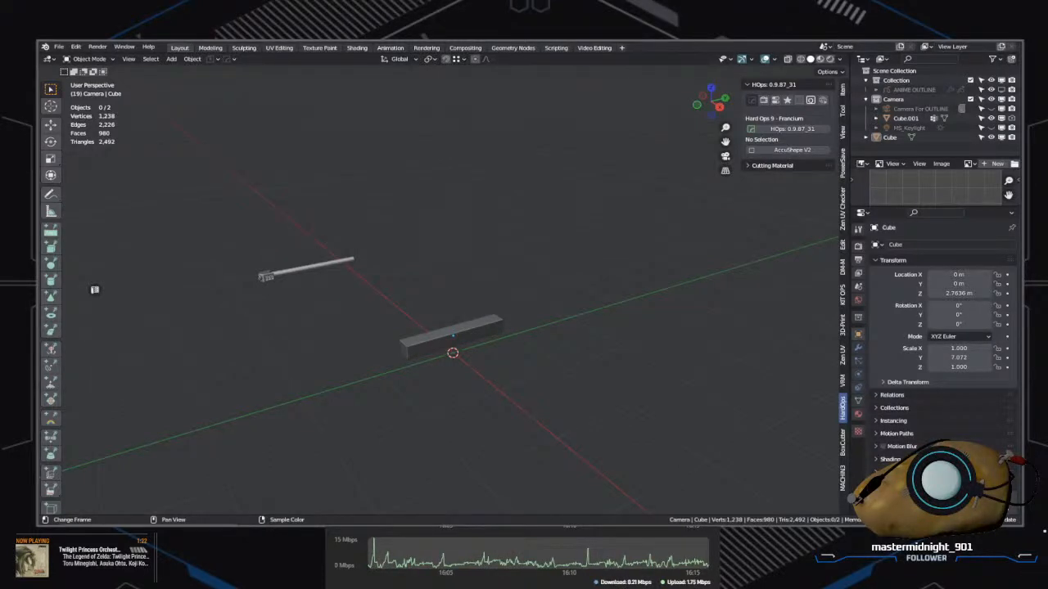
scroll(631, 339, up, 4)
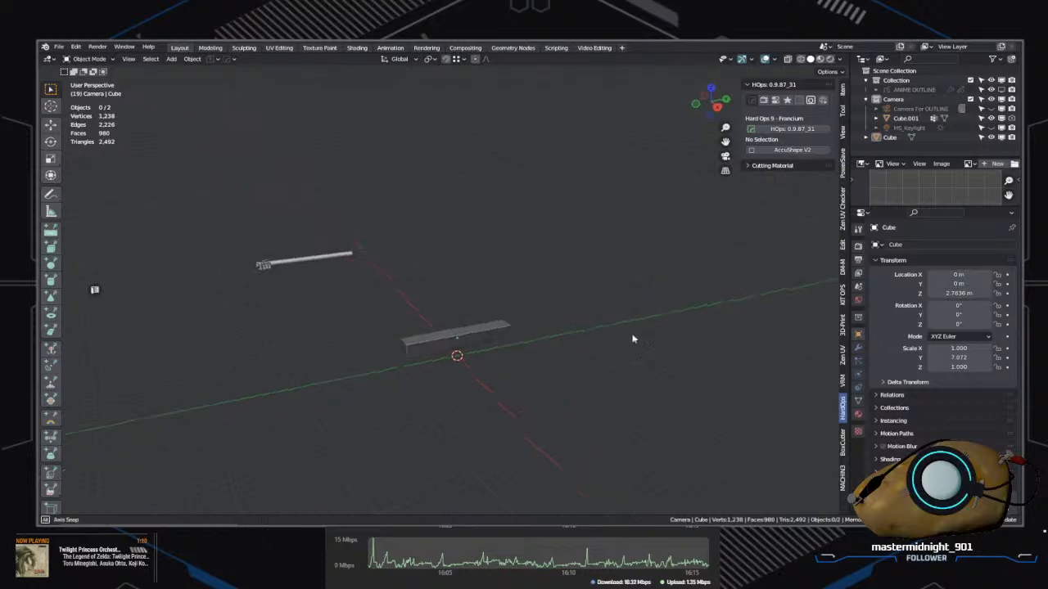
middle_drag(511, 400, 553, 353)
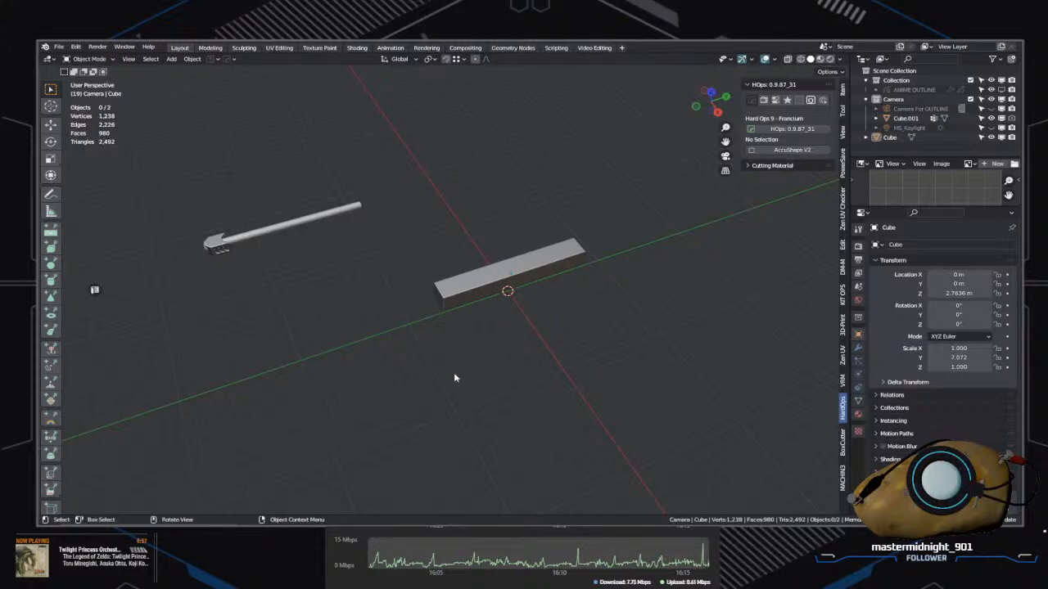
middle_drag(455, 378, 513, 368)
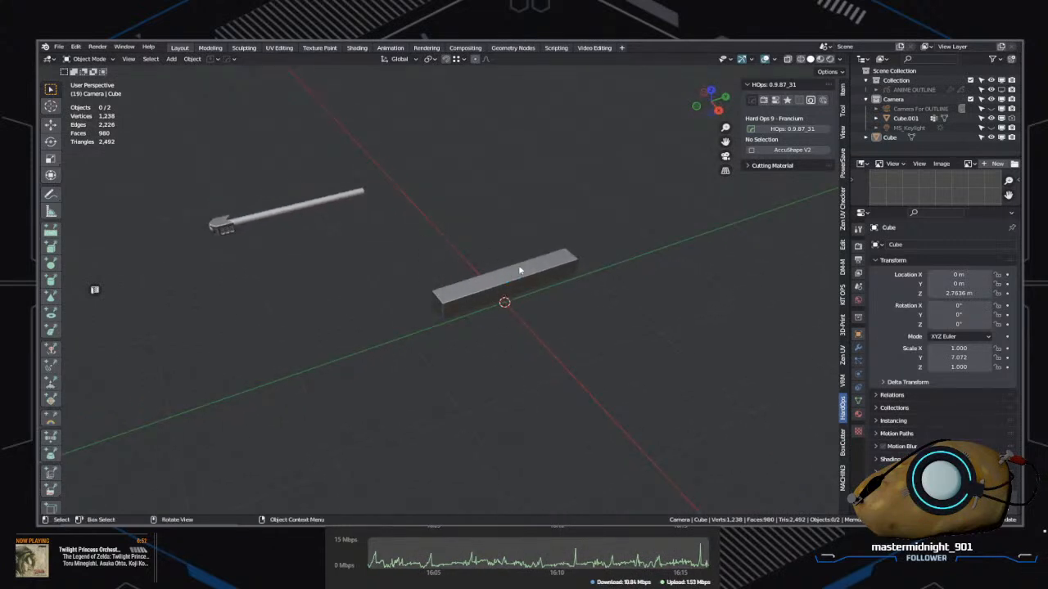
Step: Check the materials assigned to the gun barrel and the bar, and clear the selection
middle_drag(603, 389, 589, 360)
click(549, 301)
click(325, 223)
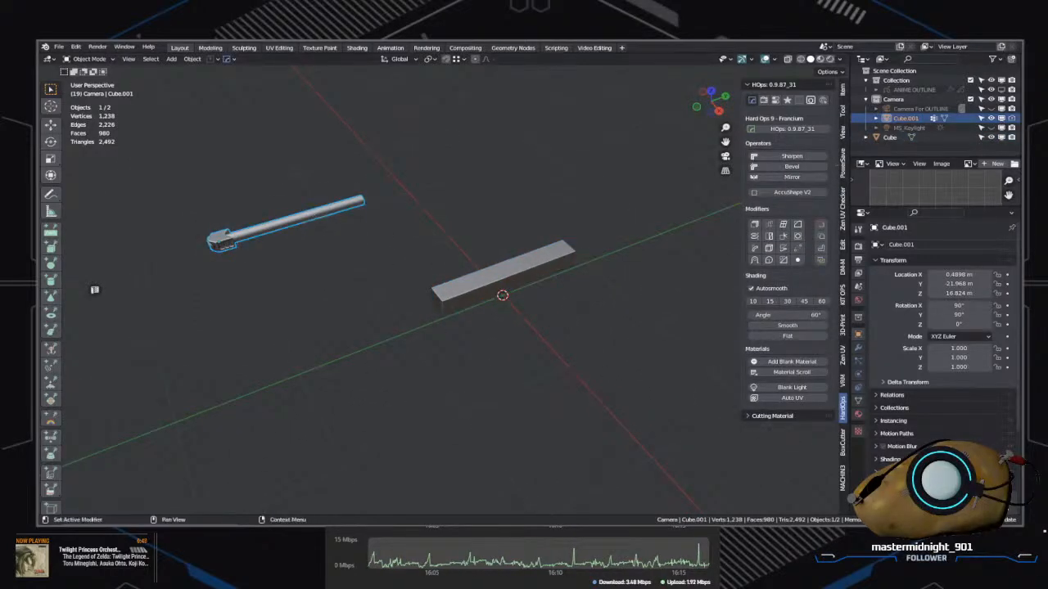
click(857, 430)
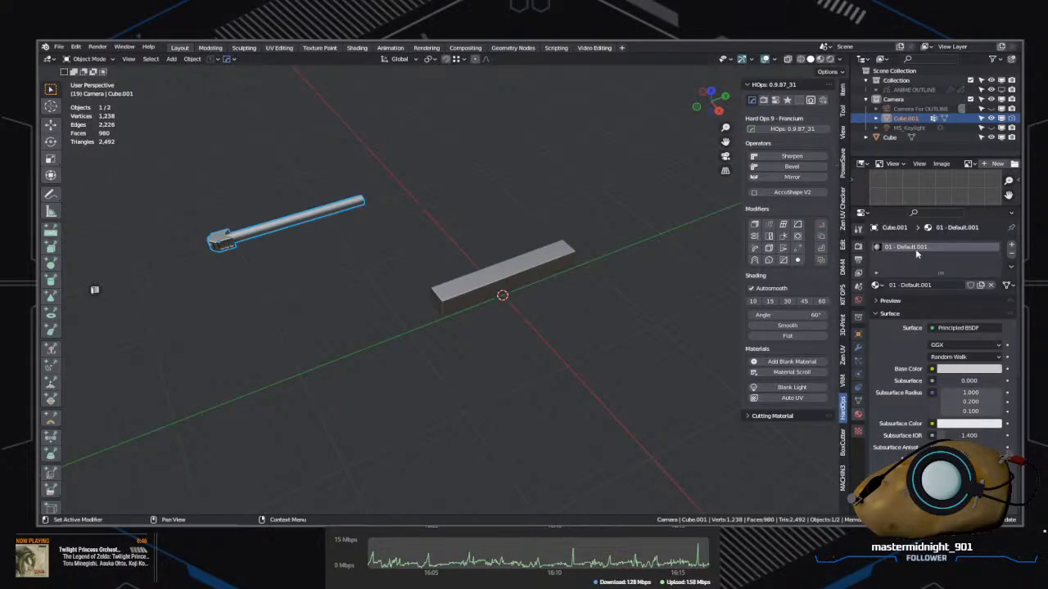
middle_drag(524, 360, 533, 368)
scroll(532, 368, up, 3)
click(473, 283)
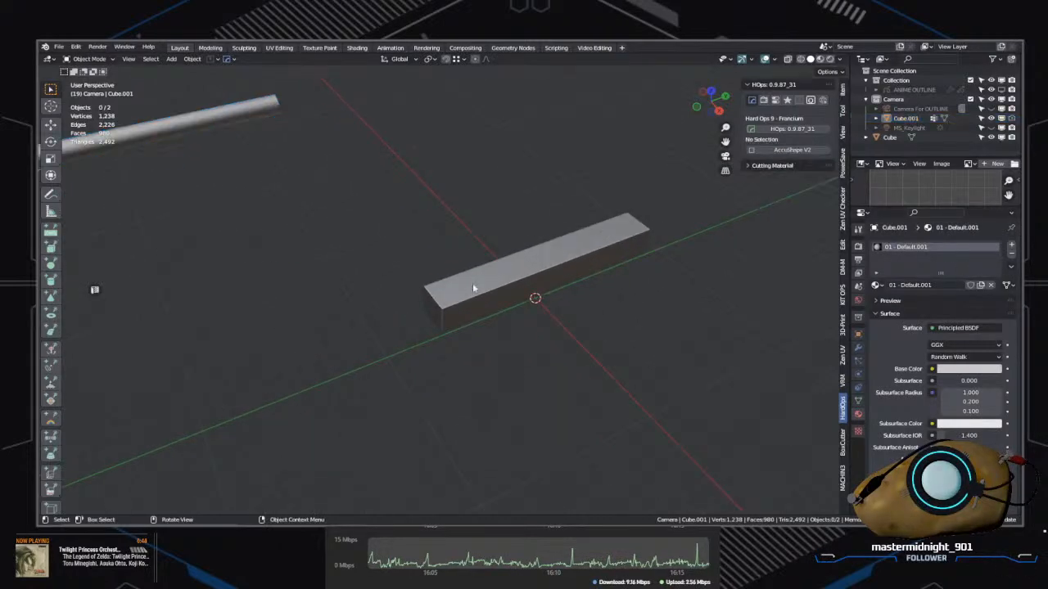
middle_drag(473, 282, 525, 334)
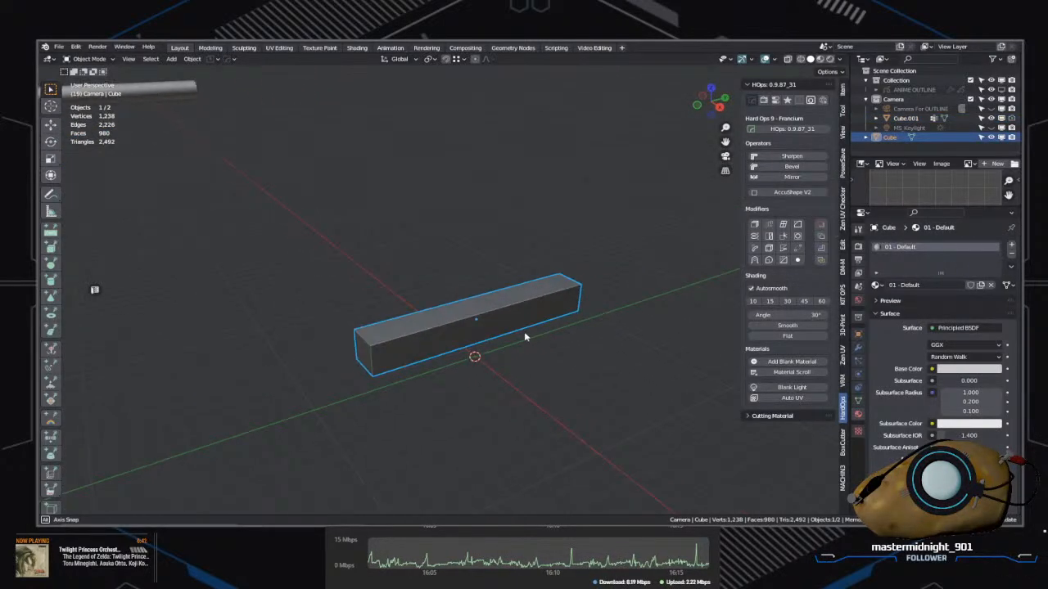
scroll(524, 334, down, 6)
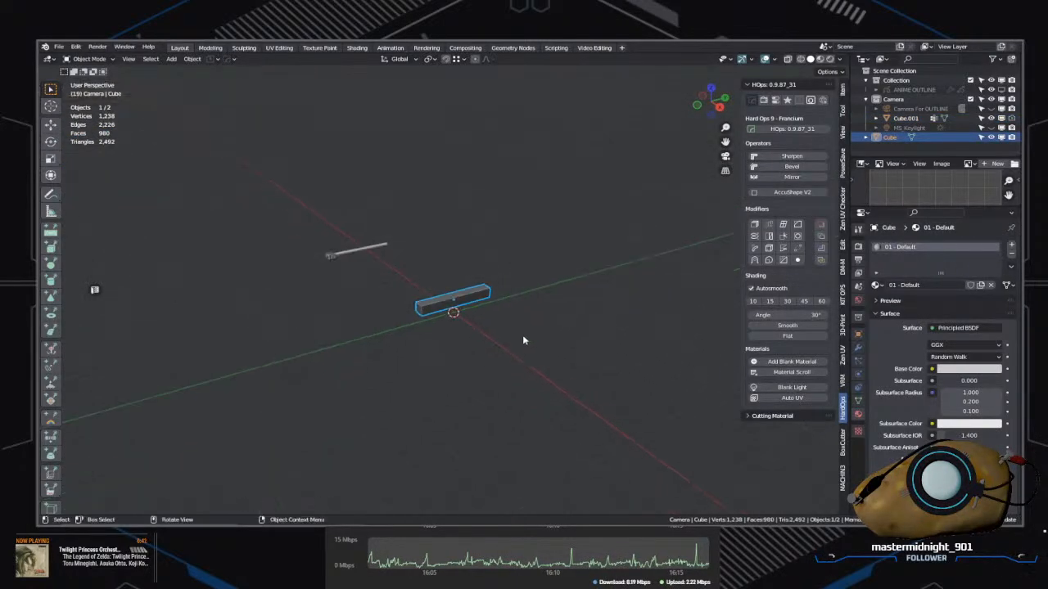
click(350, 258)
scroll(353, 258, up, 3)
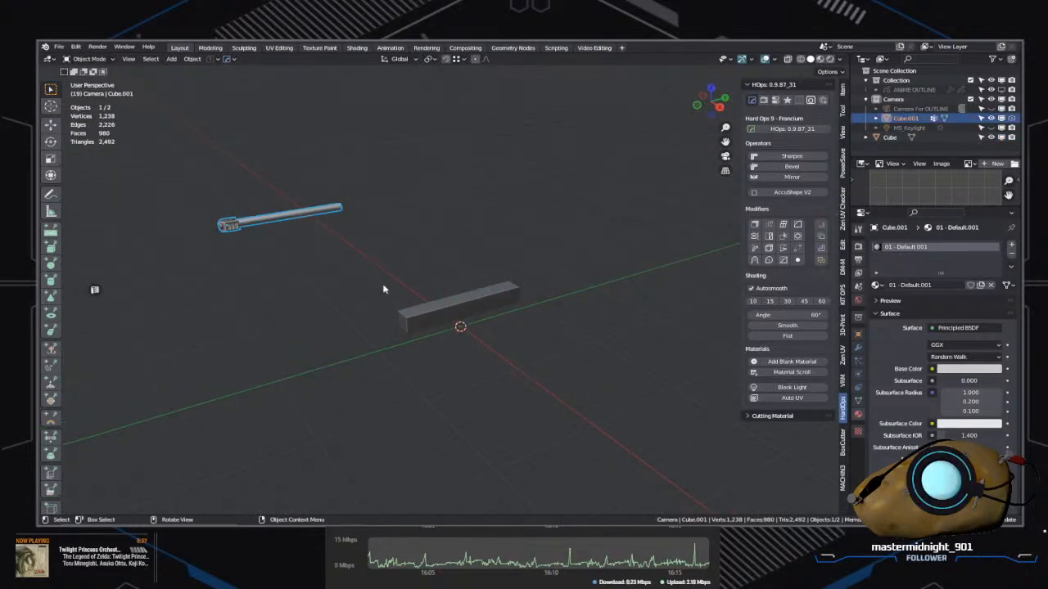
click(383, 288)
Step: Add a mesh cylinder at the world origin and reduce it to 3 vertices to form a triangular prism
click(171, 59)
mouse_move(190, 72)
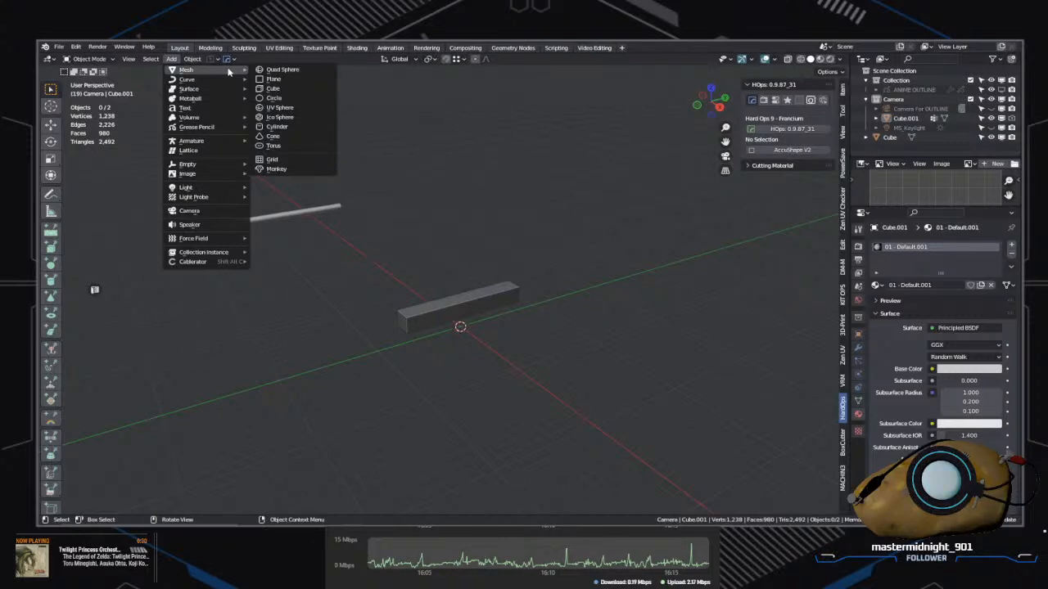
click(290, 128)
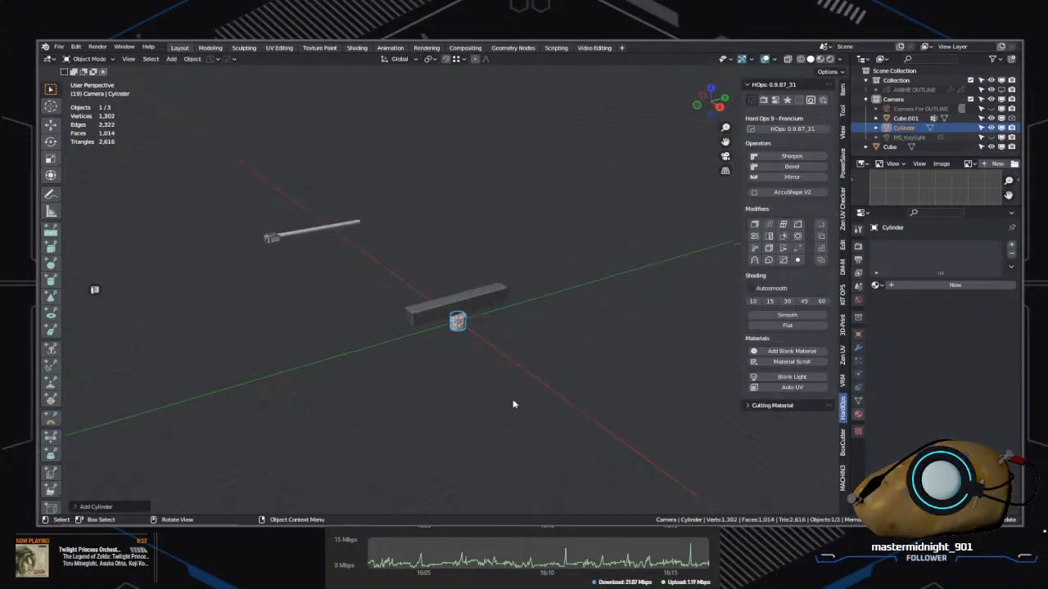
middle_drag(514, 405, 540, 401)
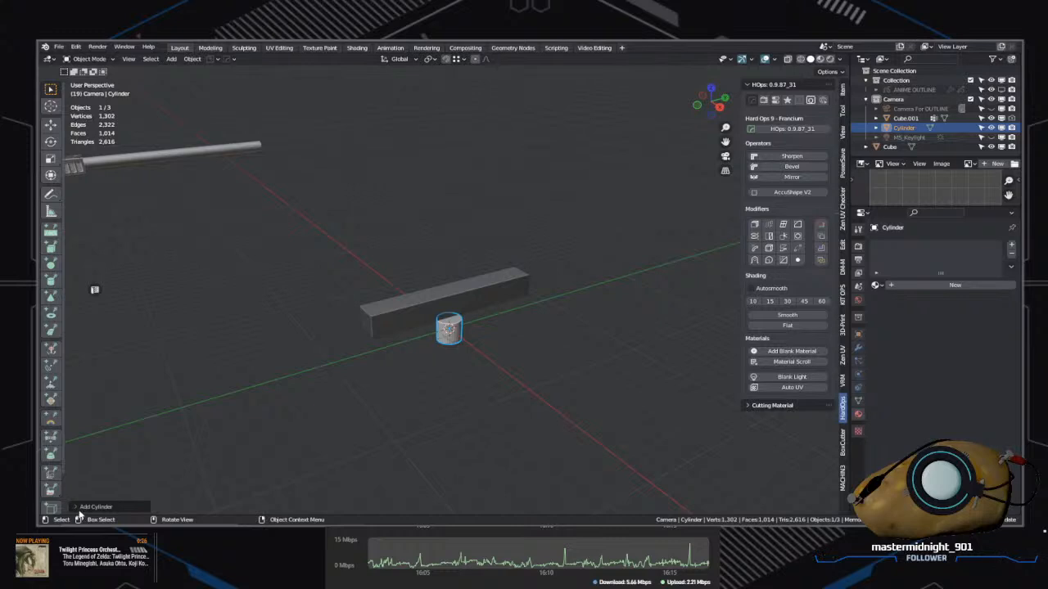
click(80, 509)
drag(194, 392, 528, 418)
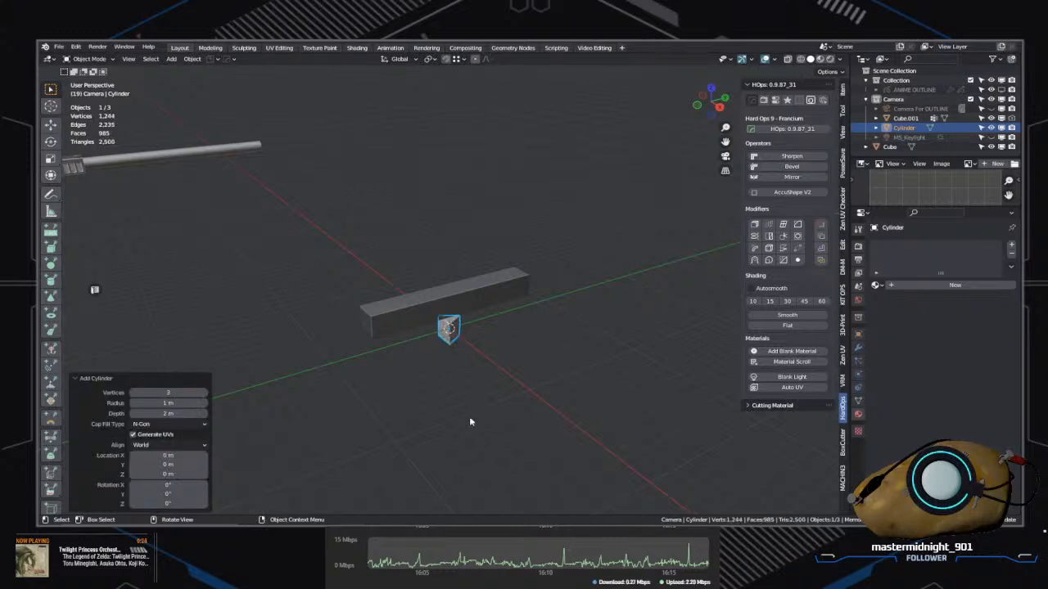
Step: Examine the prism's transform properties and its size against the bar from several angles
middle_drag(555, 390, 543, 400)
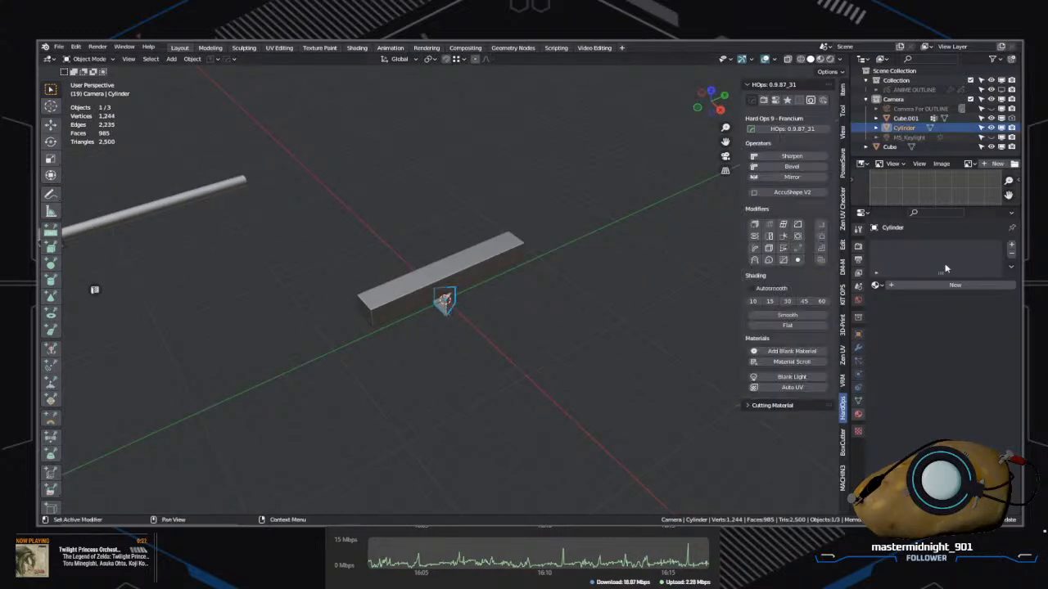
click(858, 334)
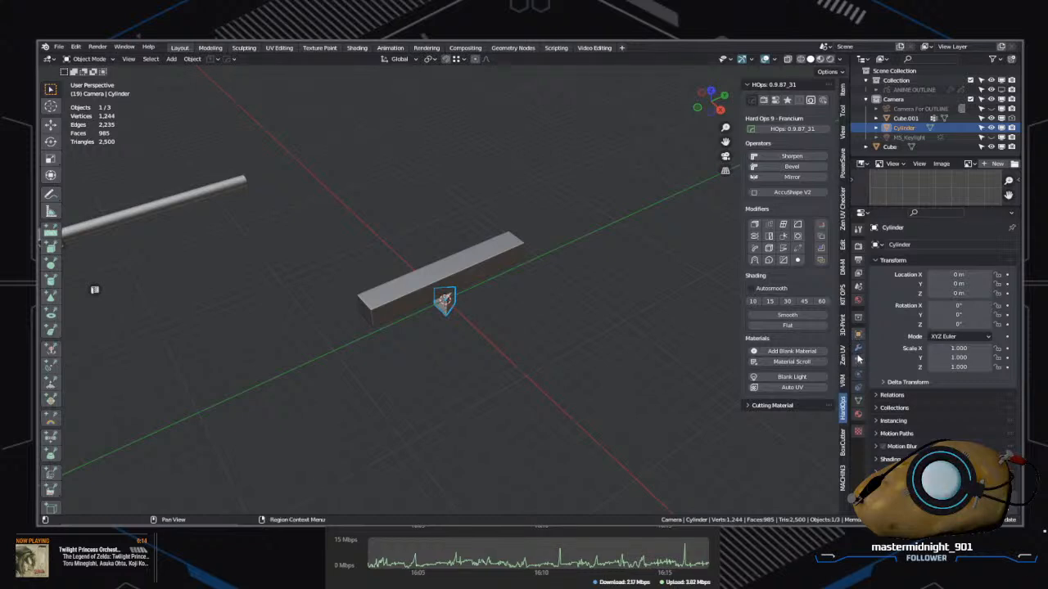
middle_drag(570, 367, 506, 318)
scroll(548, 397, up, 3)
middle_drag(547, 398, 487, 373)
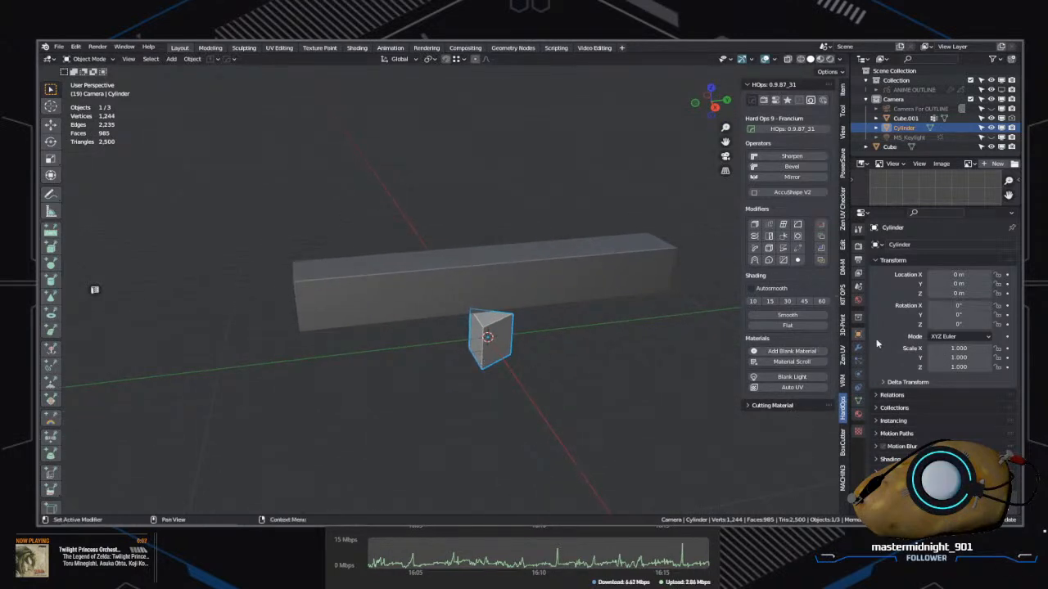
middle_drag(622, 376, 540, 295)
drag(929, 213, 929, 243)
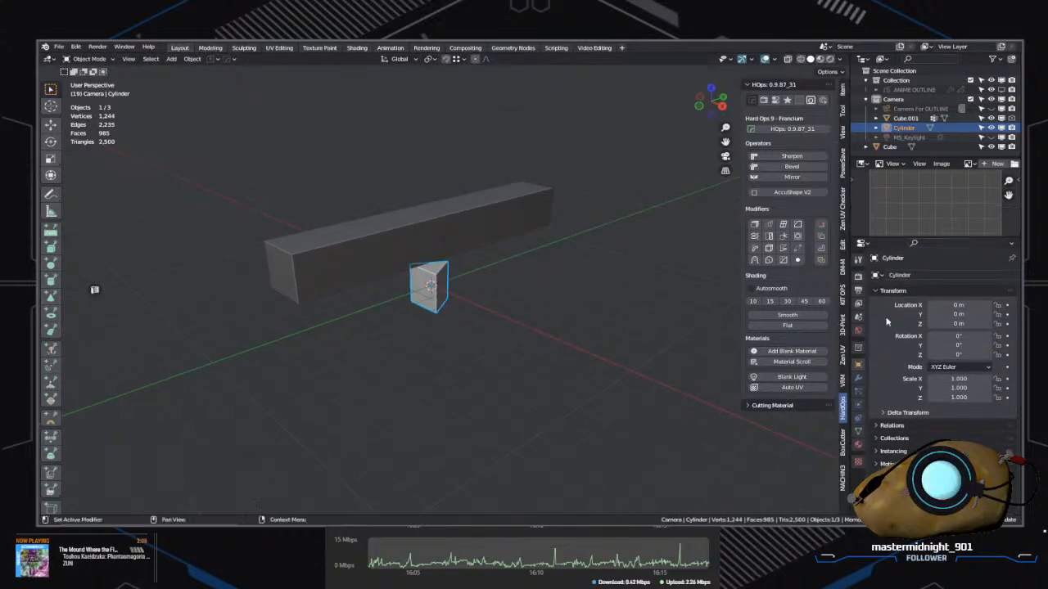
middle_drag(573, 377, 503, 311)
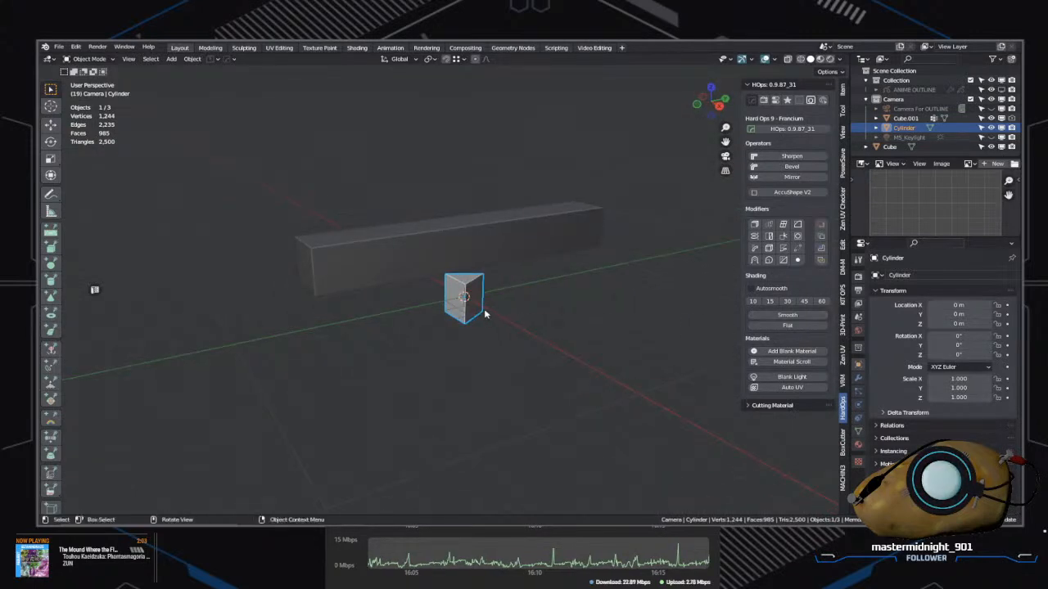
Step: Assign the existing 01 - Default material to the triangular prism
click(564, 338)
click(462, 299)
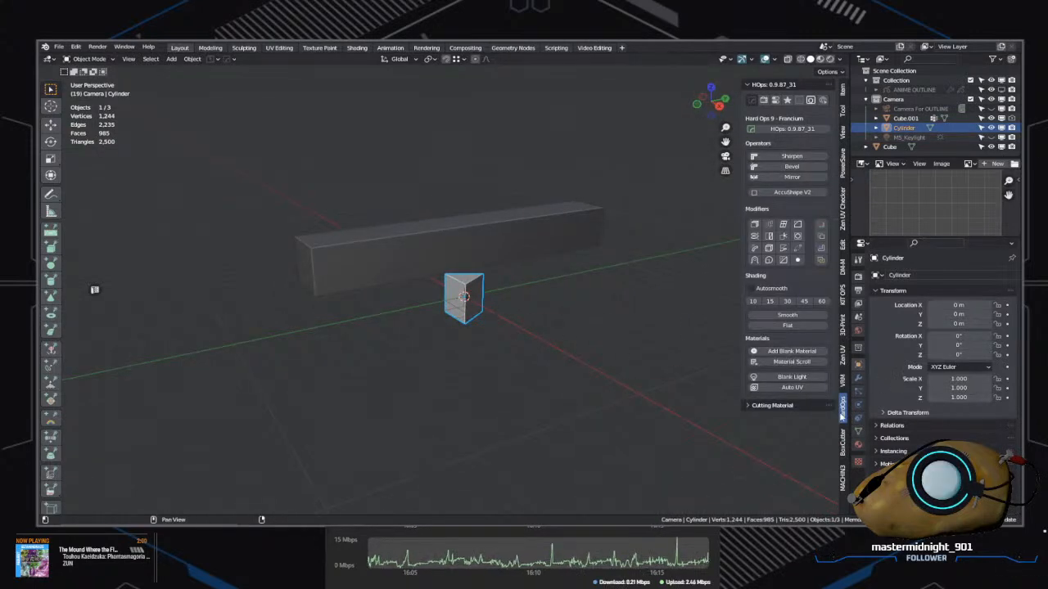
click(858, 443)
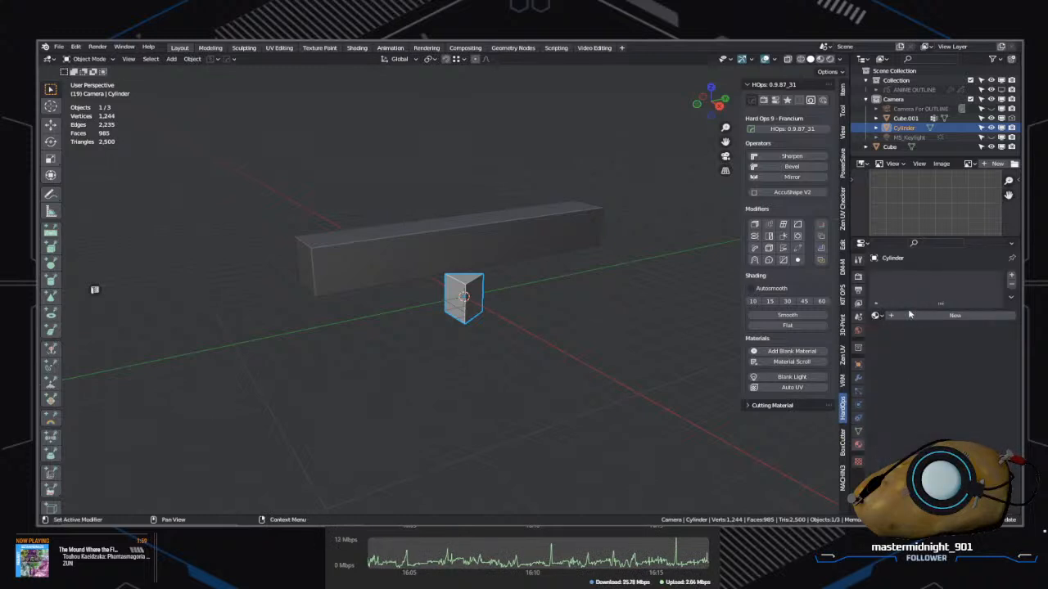
click(903, 329)
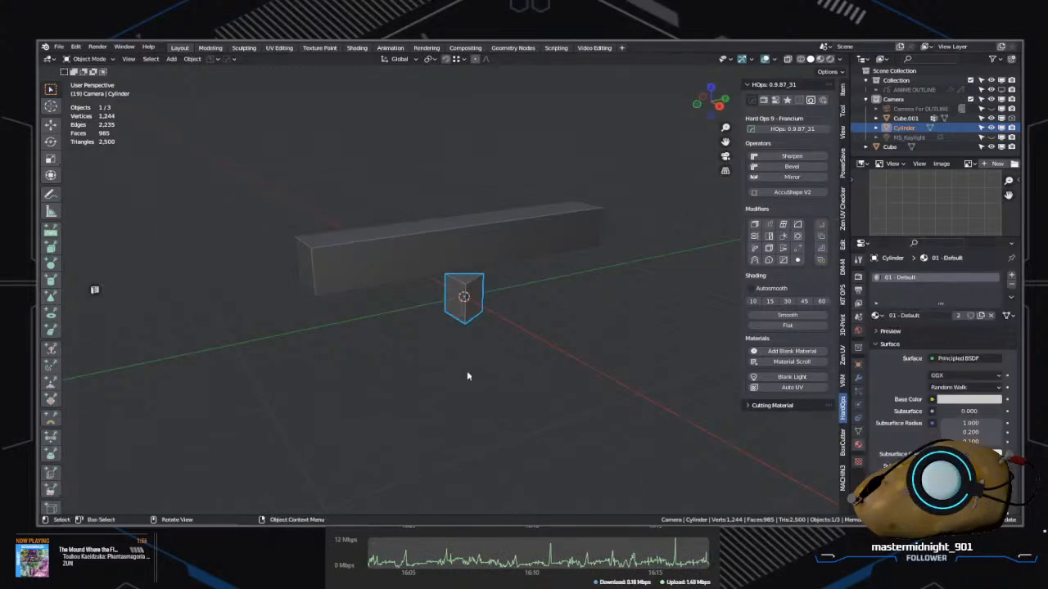
Step: Raise the prism above the bar by about 6.8 m along the Z axis
click(510, 351)
click(463, 322)
middle_drag(463, 324, 565, 406)
middle_drag(593, 400, 546, 399)
key(t)
key(g)
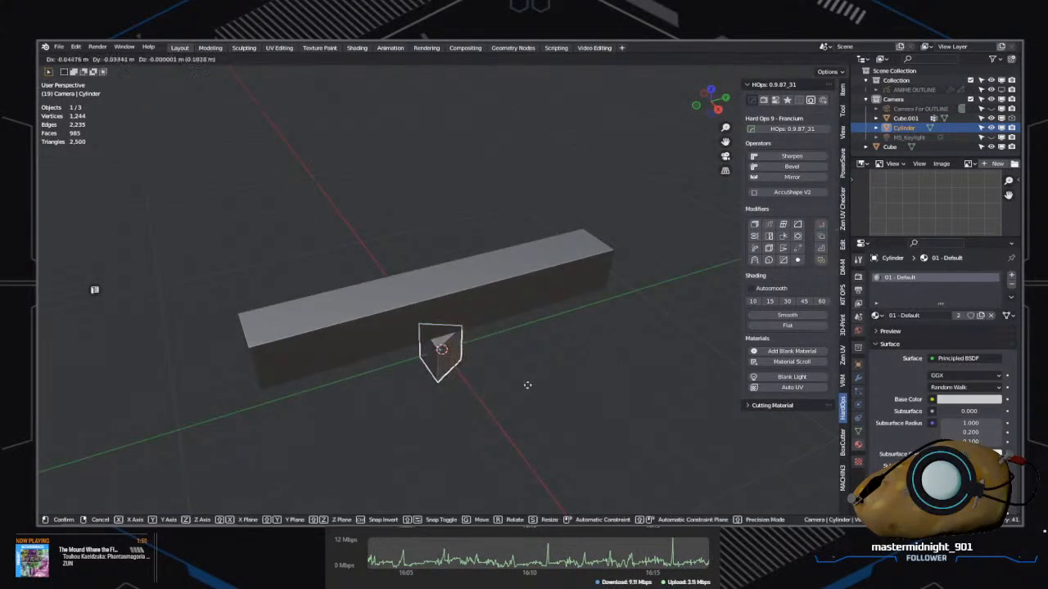
key(z)
click(514, 274)
text(s)
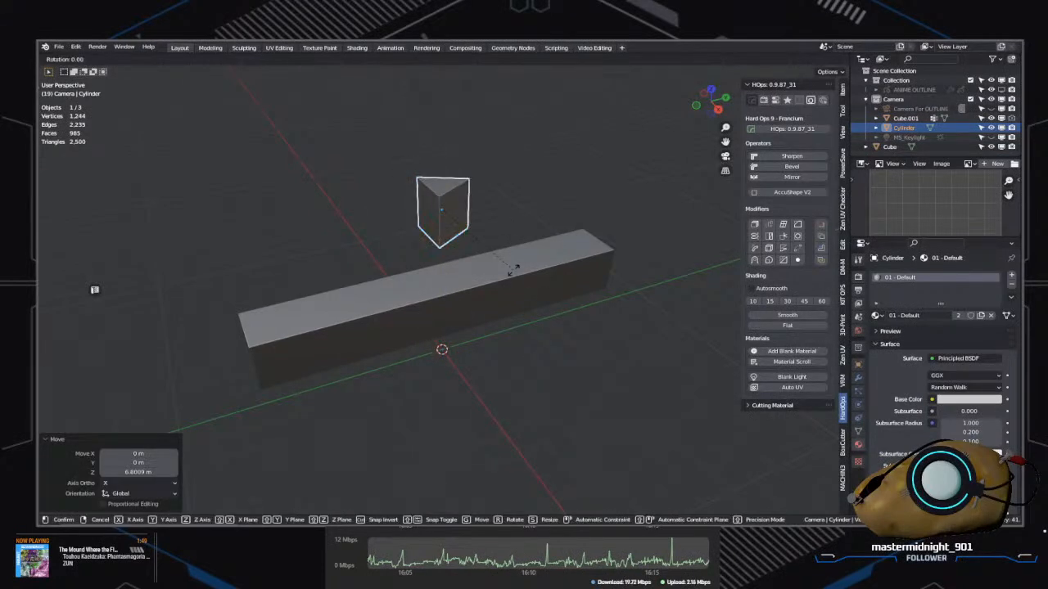
text(x90)
key(Escape)
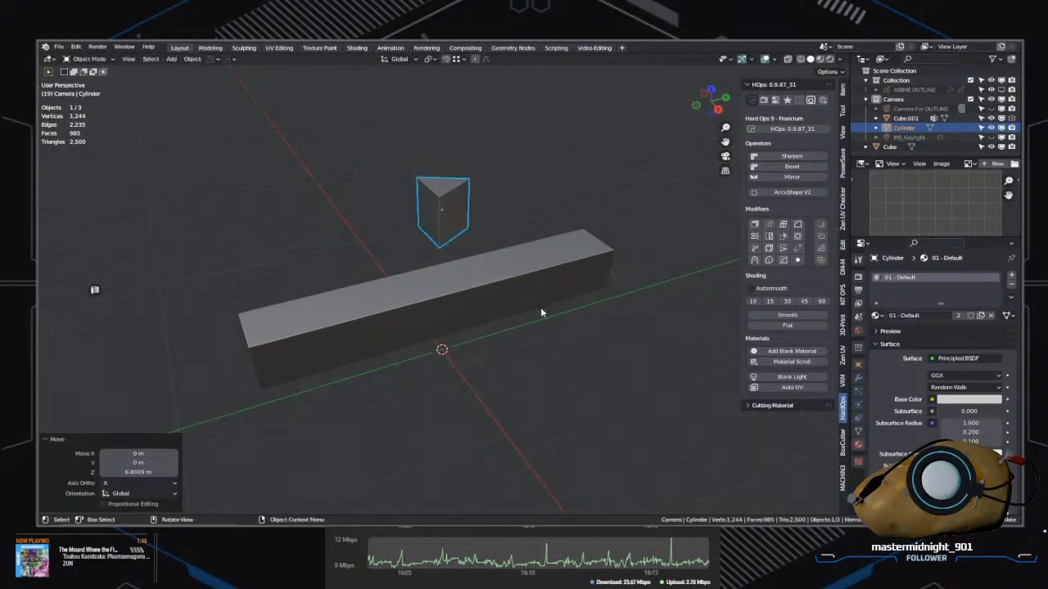
text(rx90)
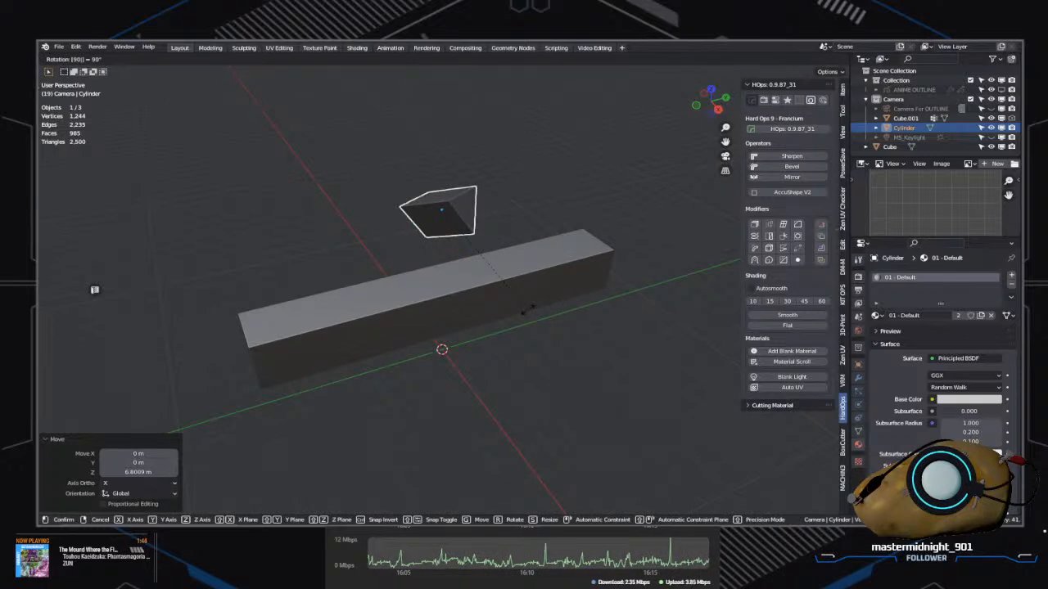
text(-)
key(Escape)
key(r)
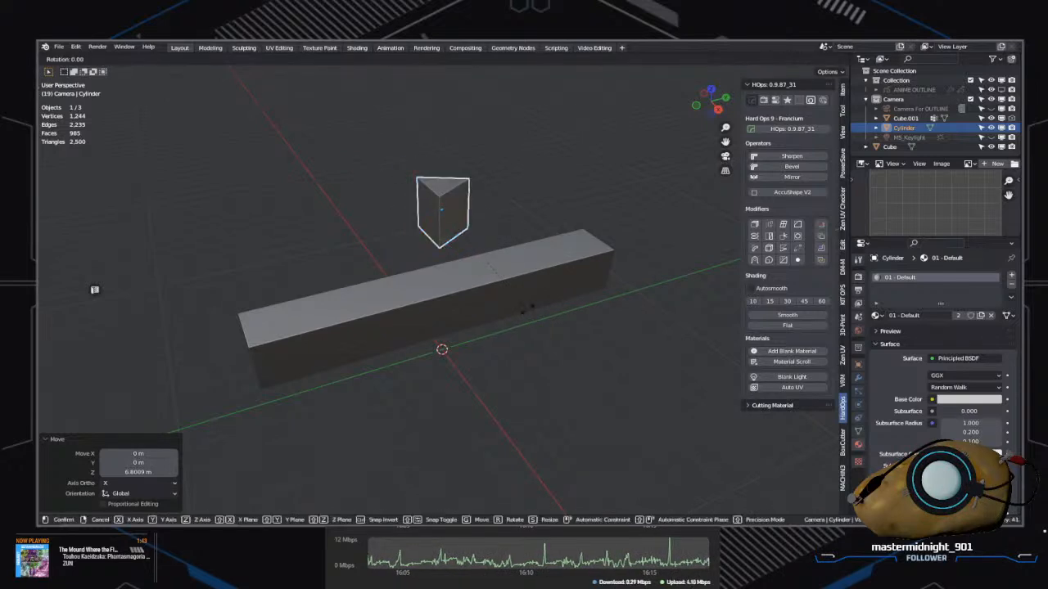
key(Escape)
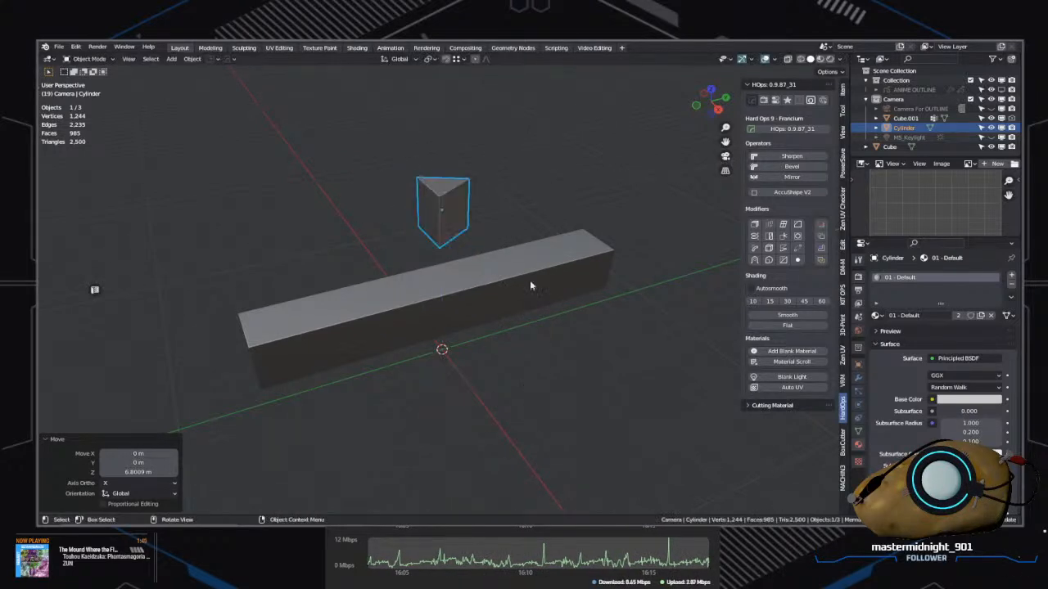
Step: Rotate the prism 90° about the global X axis and scale it uniformly by about 1.93
text(rx90)
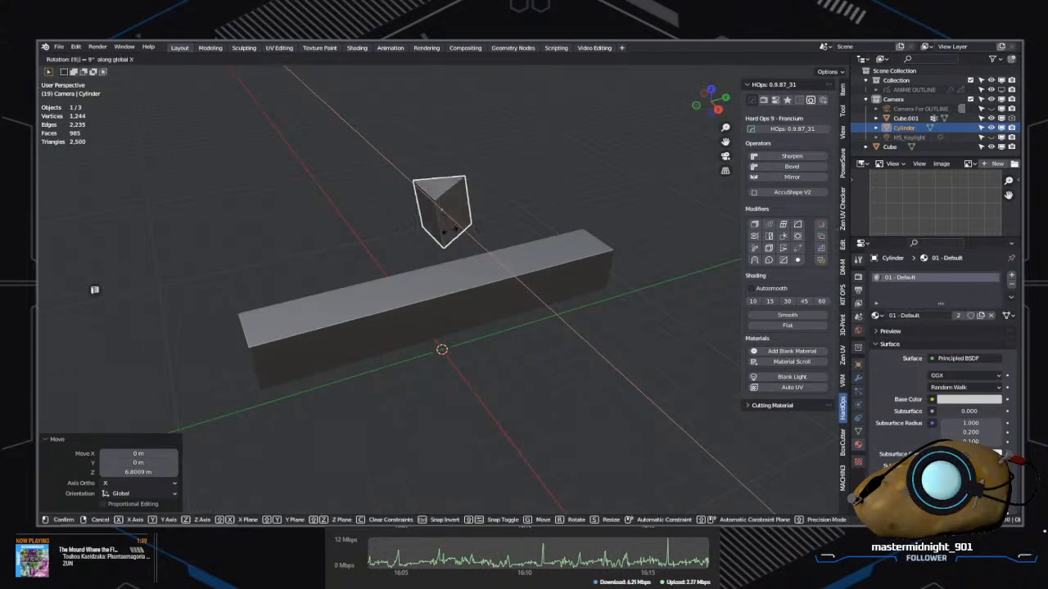
key(Return)
scroll(522, 393, down, 6)
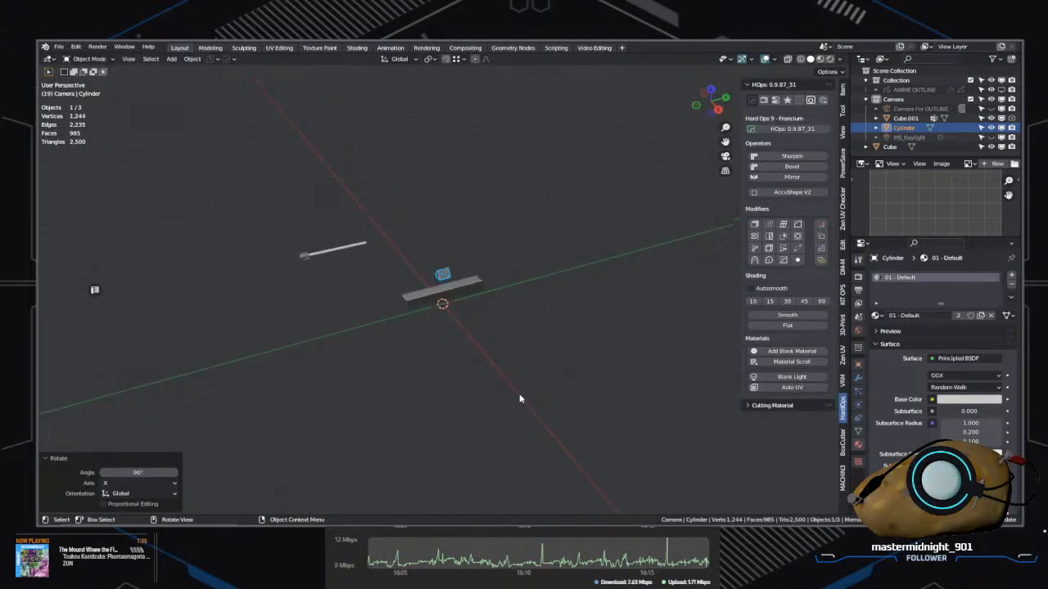
key(s)
key(x)
right_click(674, 403)
key(s)
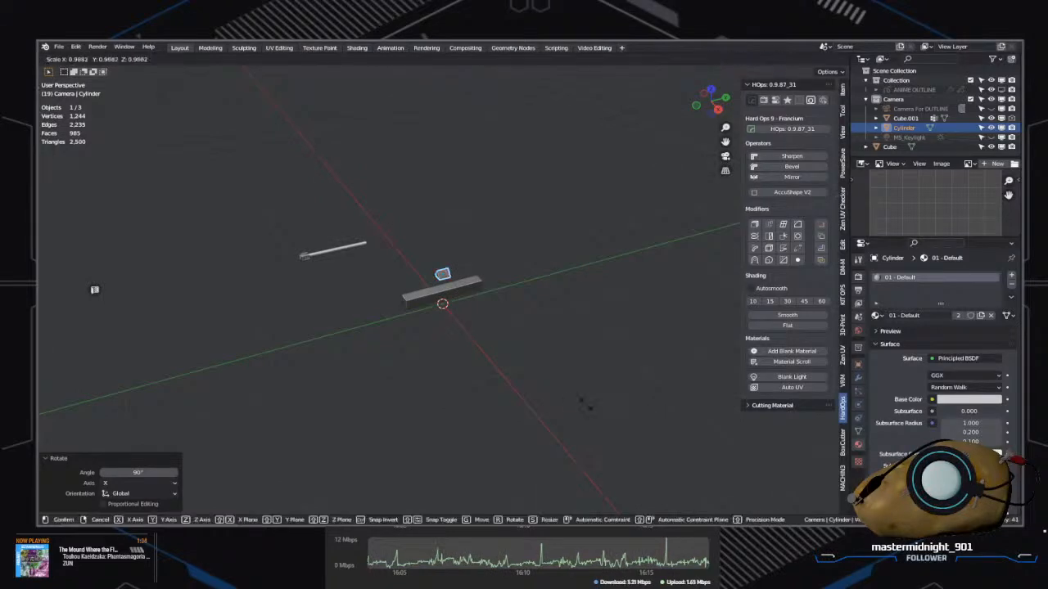
key(Return)
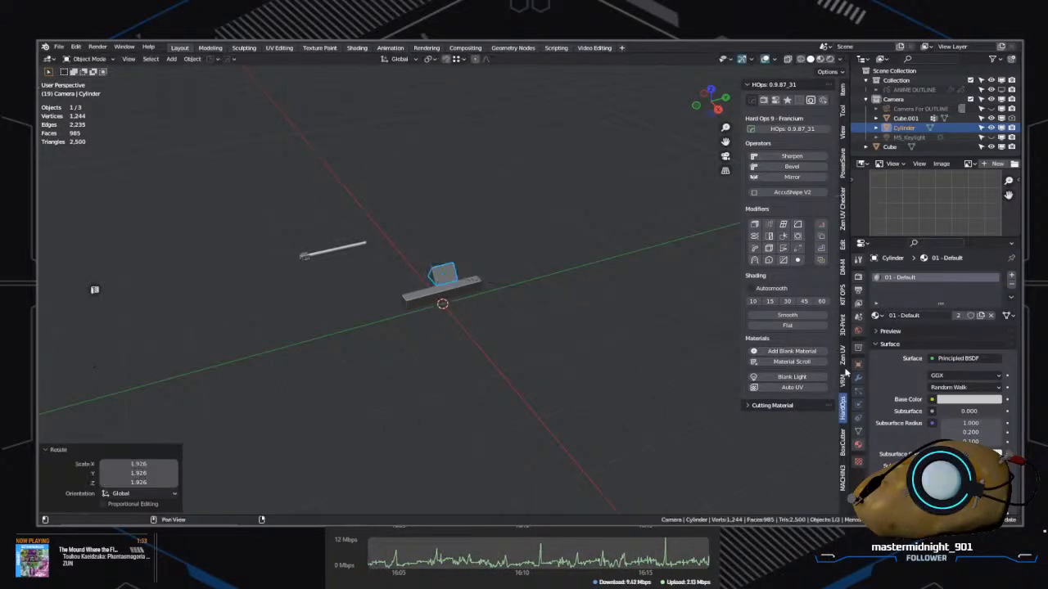
scroll(368, 385, up, 5)
middle_drag(417, 361, 526, 455)
click(477, 255)
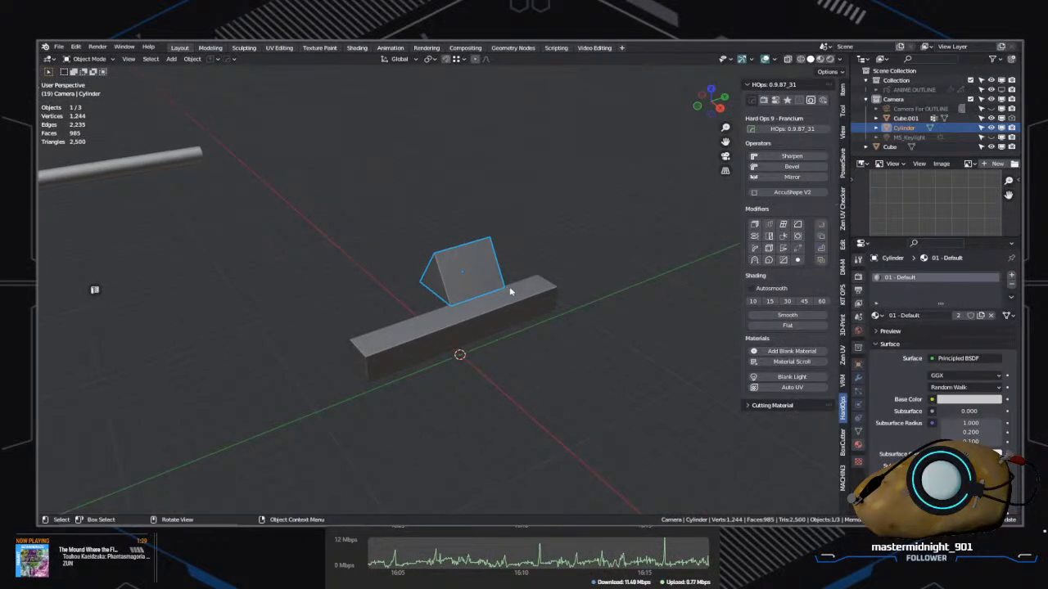
middle_drag(535, 334, 469, 338)
key(g)
key(x)
click(544, 357)
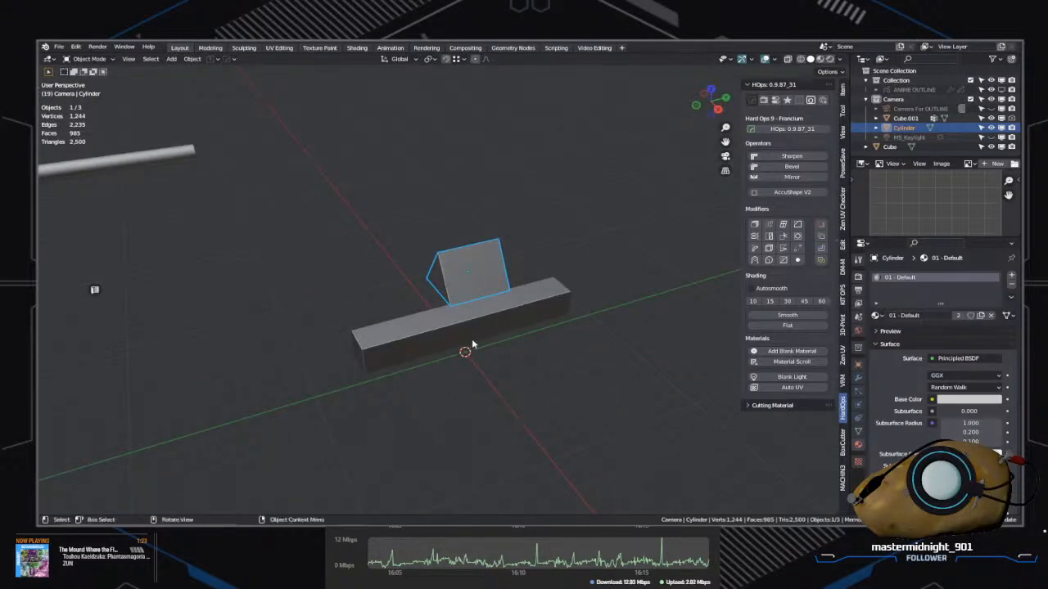
key(f)
key(x)
right_click(473, 334)
scroll(404, 308, down, 12)
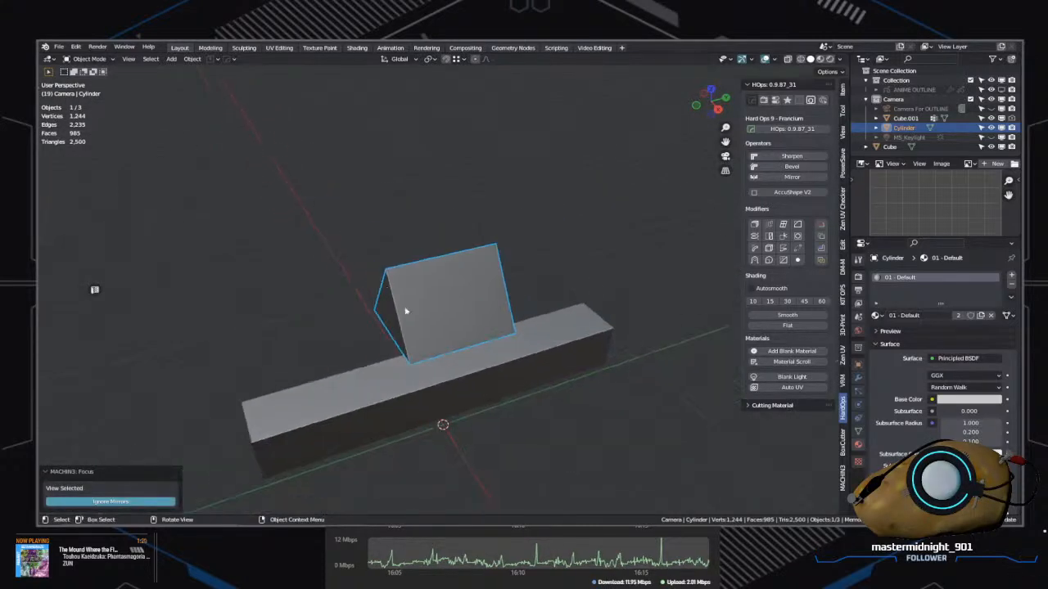
scroll(468, 363, up, 6)
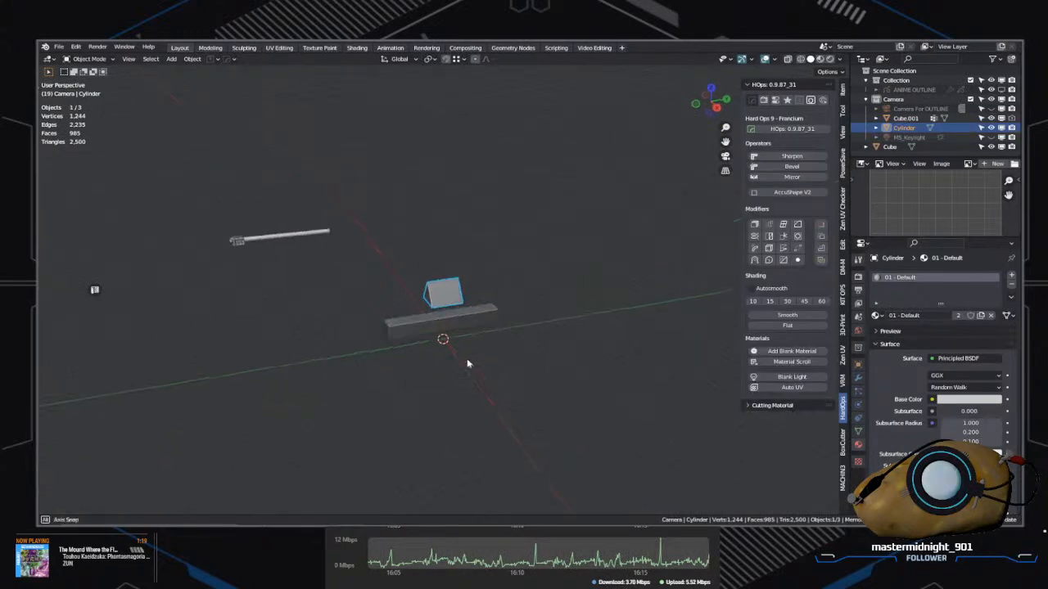
Step: Move the prism about -2.92 m along the Y axis, above the bar
key(g)
key(z)
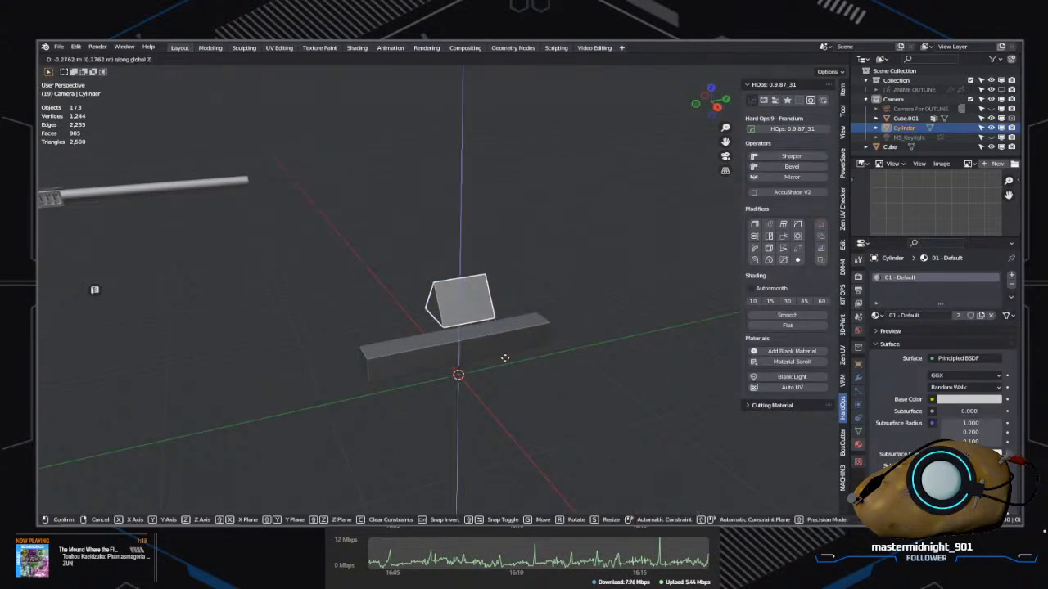
key(y)
click(461, 367)
Step: Stretch the triangular prism by about 1.34 along the global Y axis and scale it uniformly by about 0.628
key(s)
key(x)
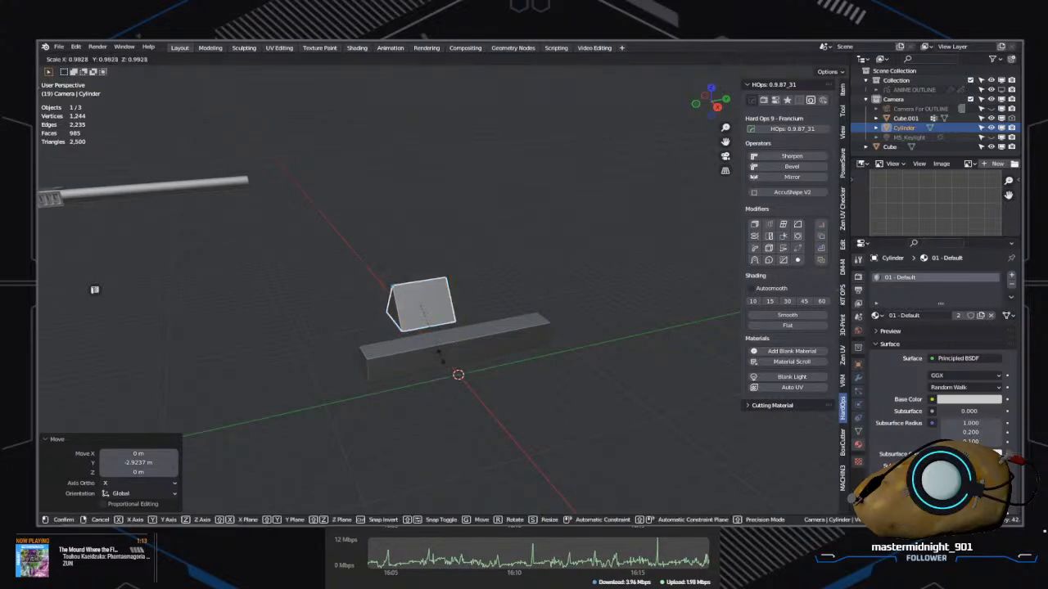
key(y)
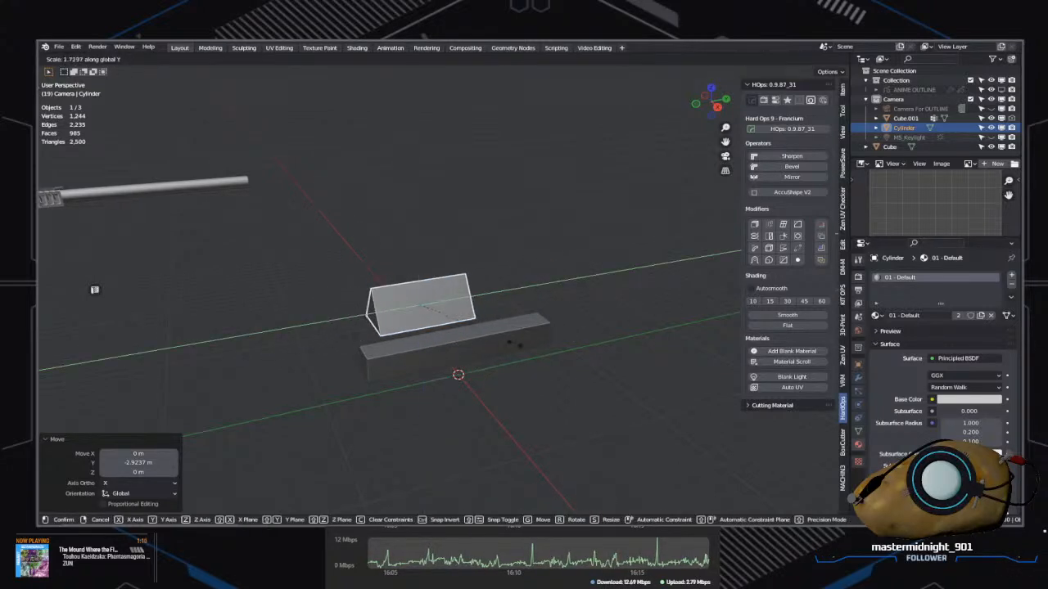
click(487, 347)
key(s)
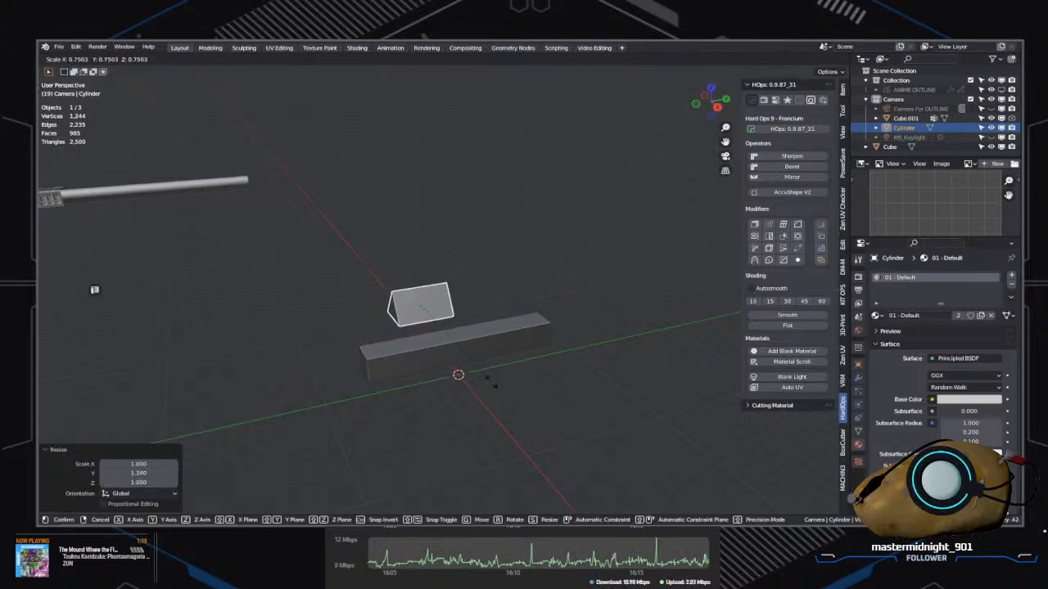
click(486, 367)
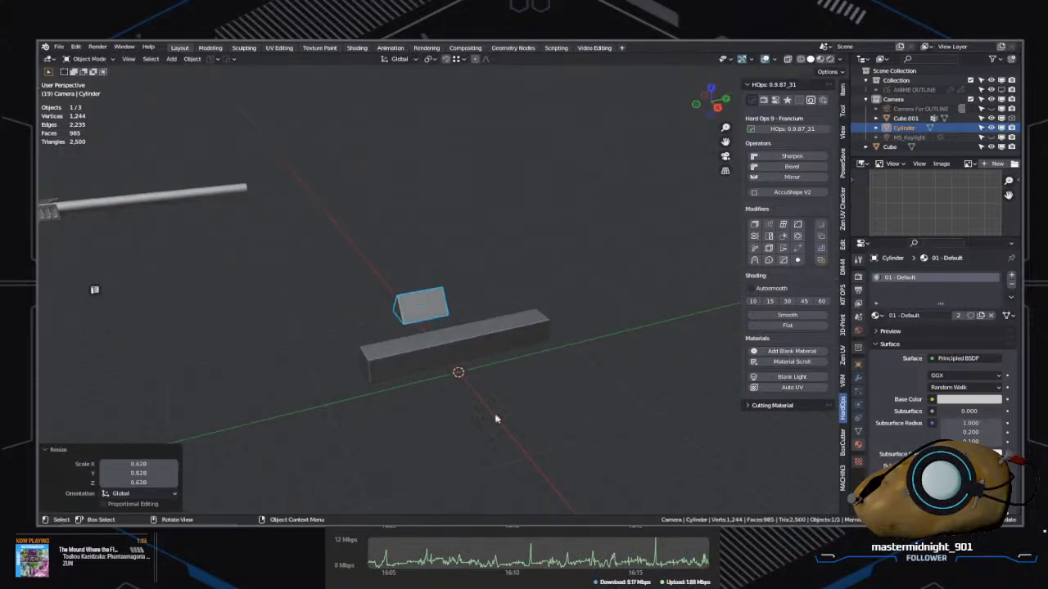
Step: Raise the prism well above the bar along the global Z axis
key(alt+a)
middle_drag(444, 327, 470, 387)
click(421, 309)
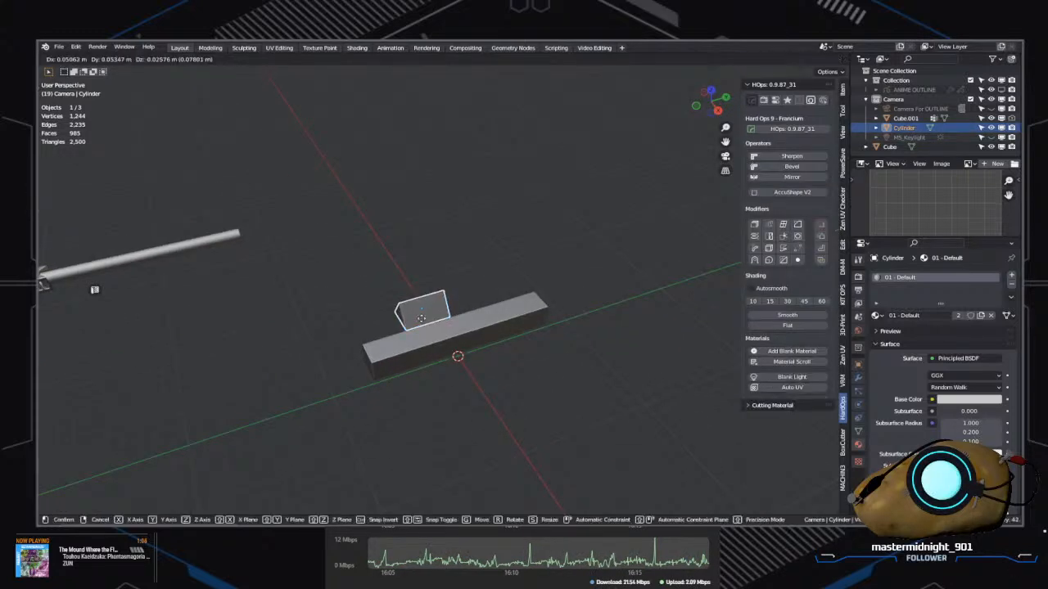
key(g)
key(z)
click(421, 286)
Step: Scale the long bar uniformly by about 1.333
middle_drag(421, 286, 404, 338)
click(431, 360)
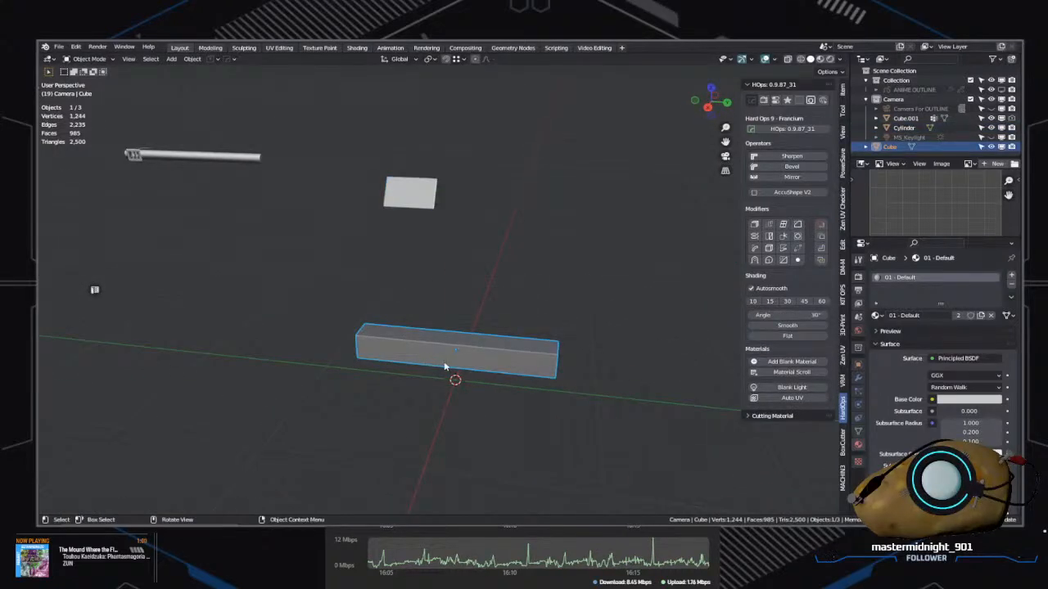
middle_drag(446, 365, 505, 372)
key(g)
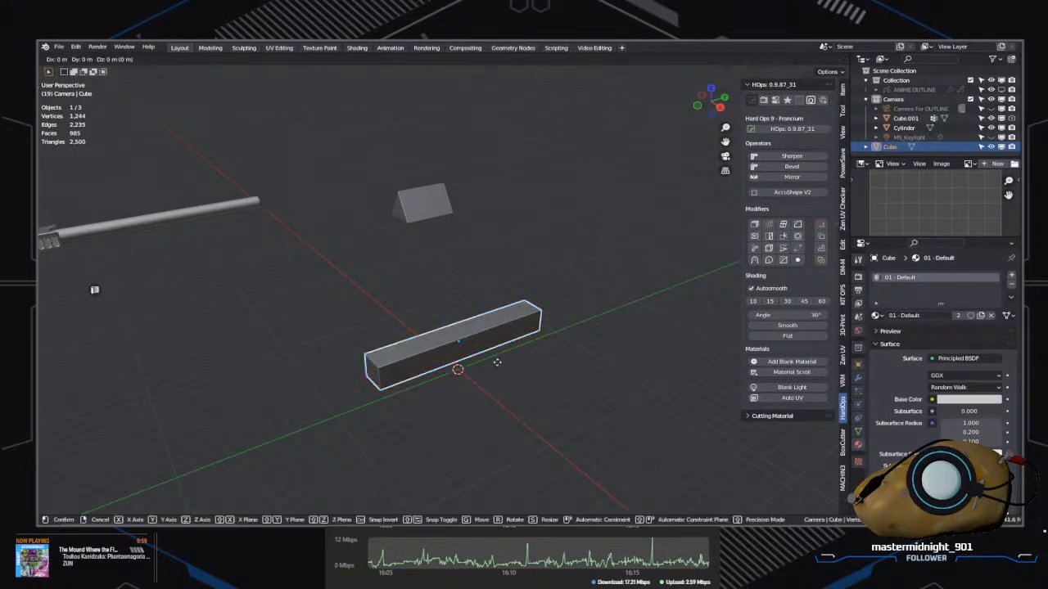
key(z)
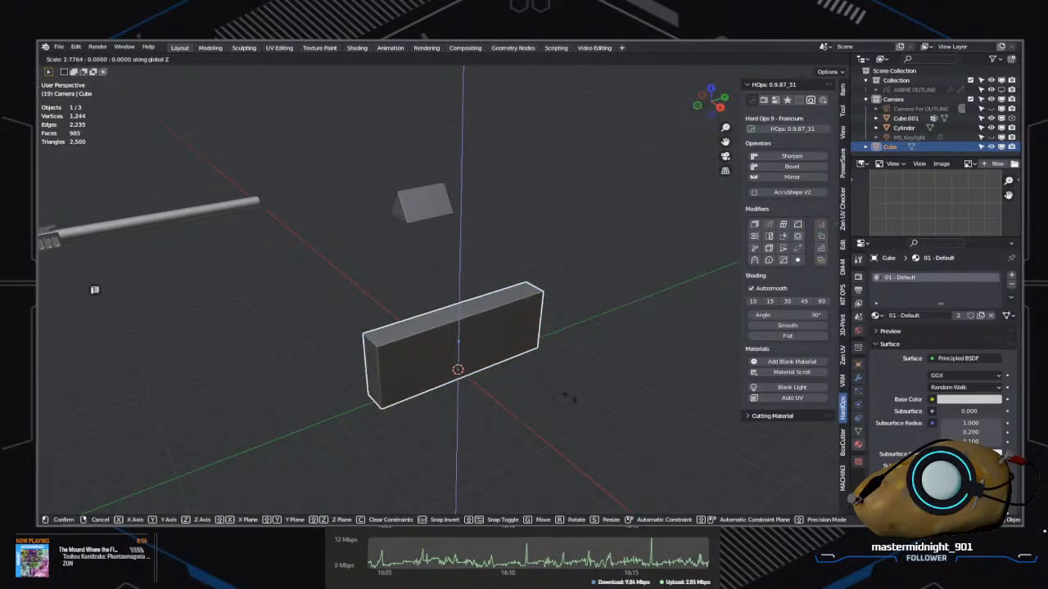
key(Escape)
key(s)
click(600, 452)
middle_drag(600, 452, 437, 405)
key(g)
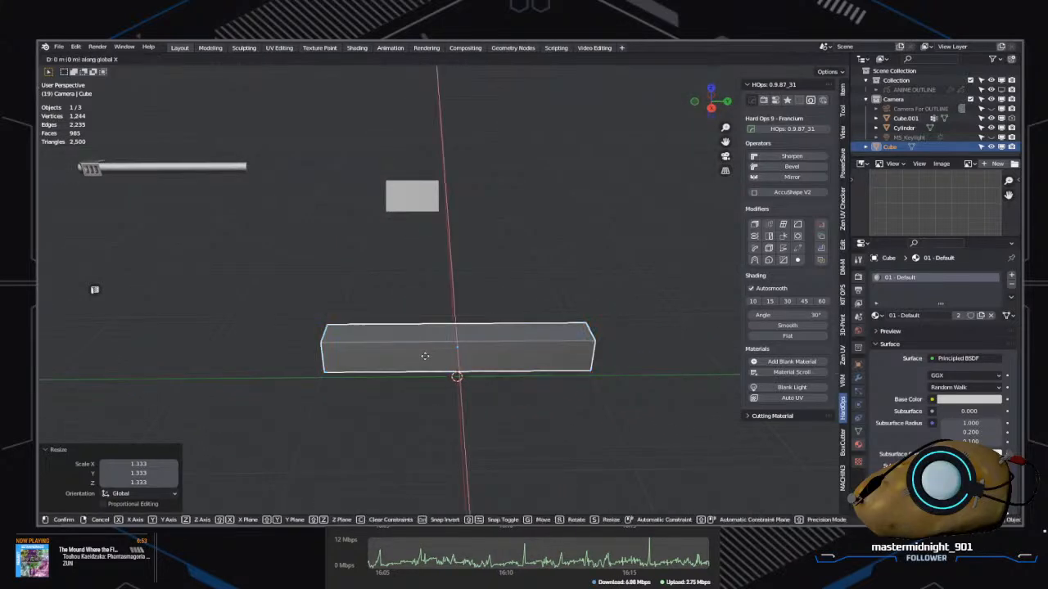
key(Escape)
key(x)
key(Escape)
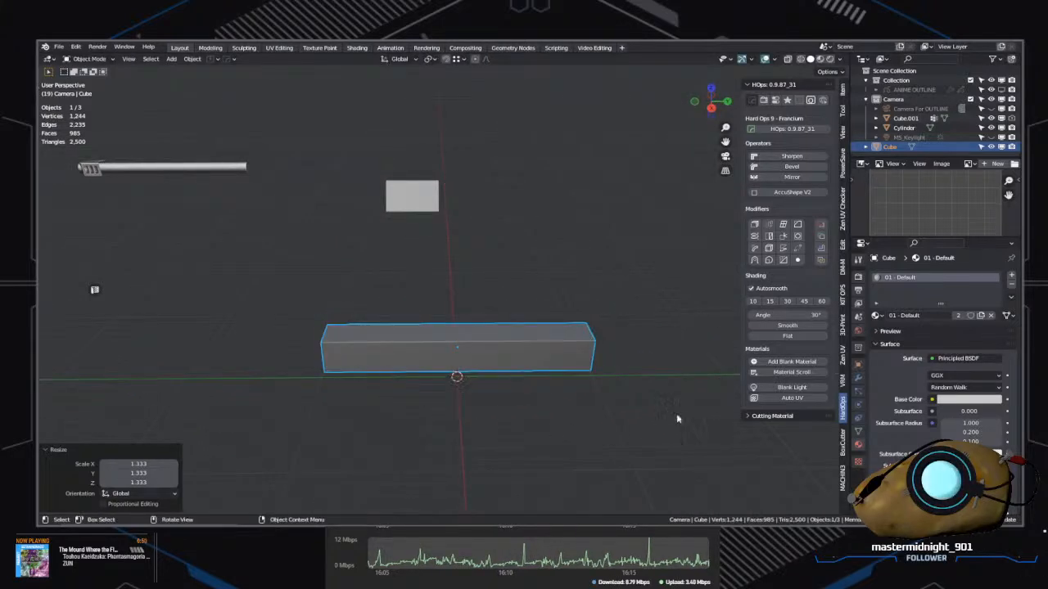
middle_drag(458, 409, 503, 421)
key(y)
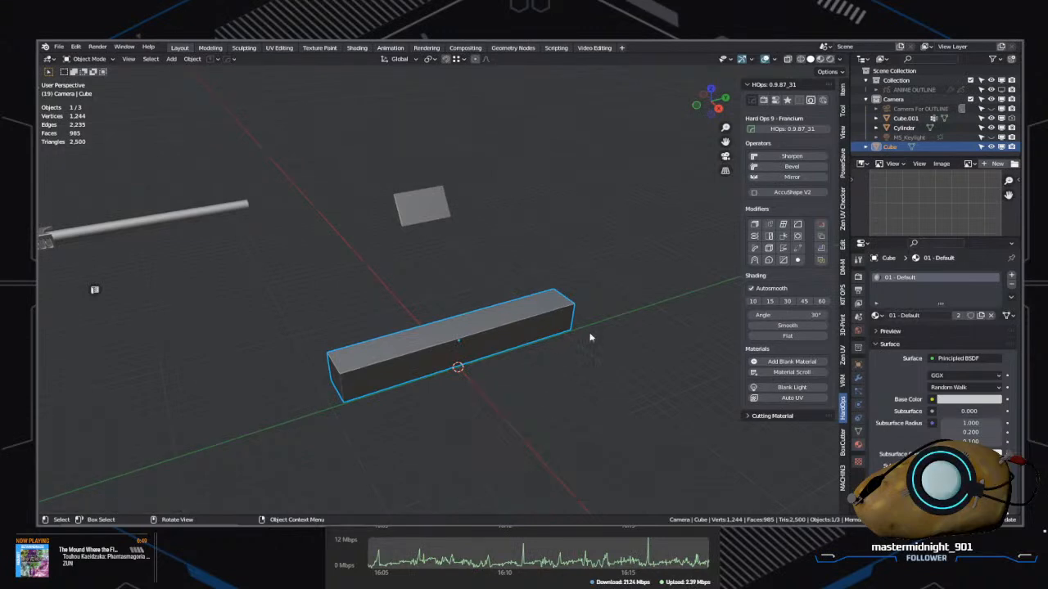
Step: Raise the bar by about 9.43 m along the global Z axis so it meets the prism
key(g)
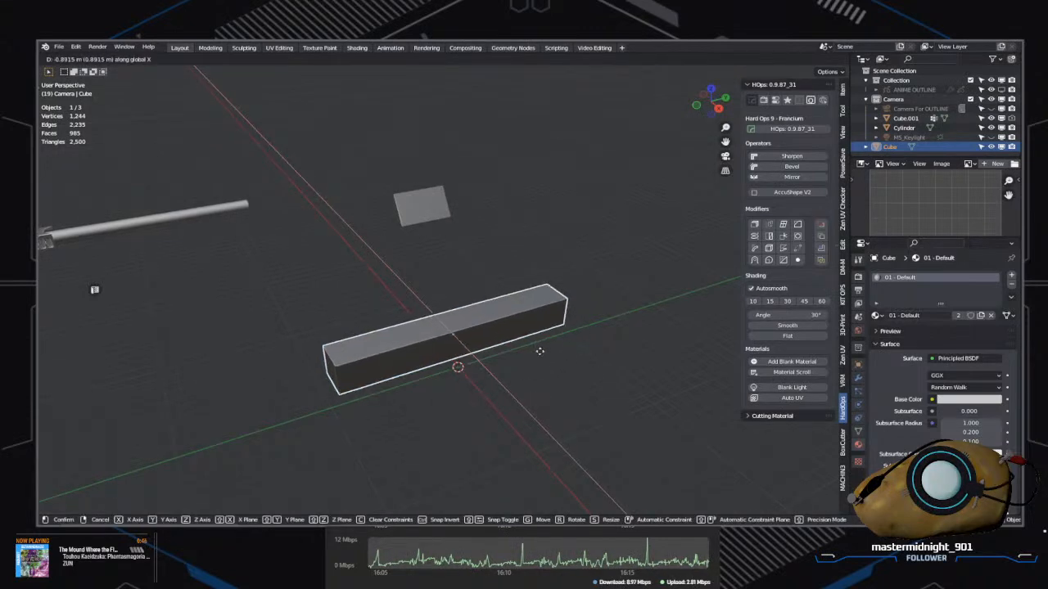
key(z)
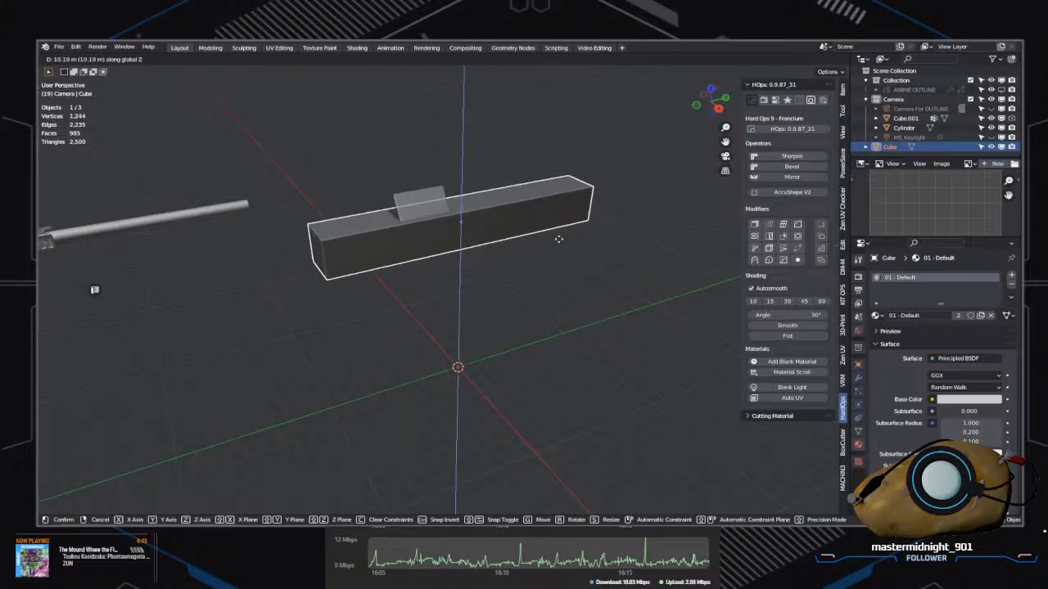
click(556, 241)
middle_drag(557, 241, 536, 350)
scroll(522, 316, up, 2)
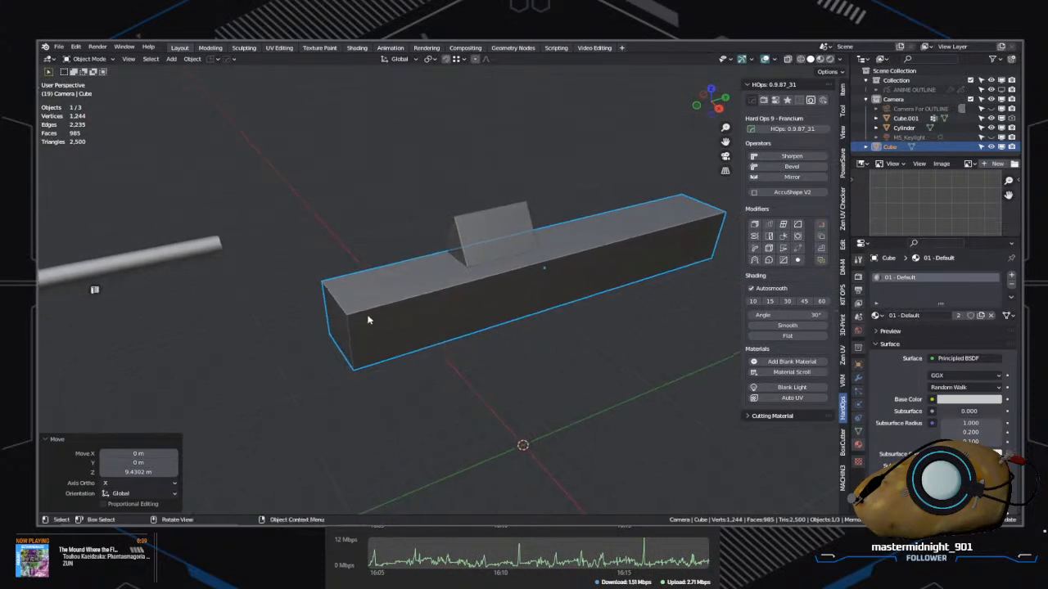
Step: Stretch the prism lengthwise along the global Y axis on top of the bar
click(491, 241)
middle_drag(490, 241, 499, 335)
key(s)
key(x)
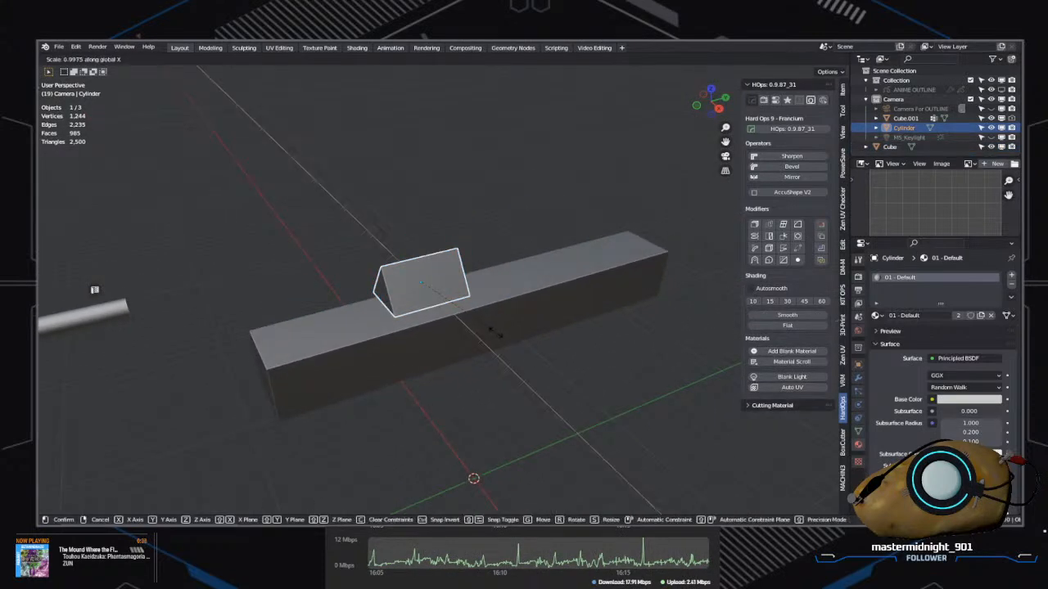
key(z)
key(y)
click(635, 316)
Step: Raise the bar by about 0.53 m along the global Z axis into the prism's underside
middle_drag(554, 397, 444, 327)
click(445, 326)
key(g)
key(z)
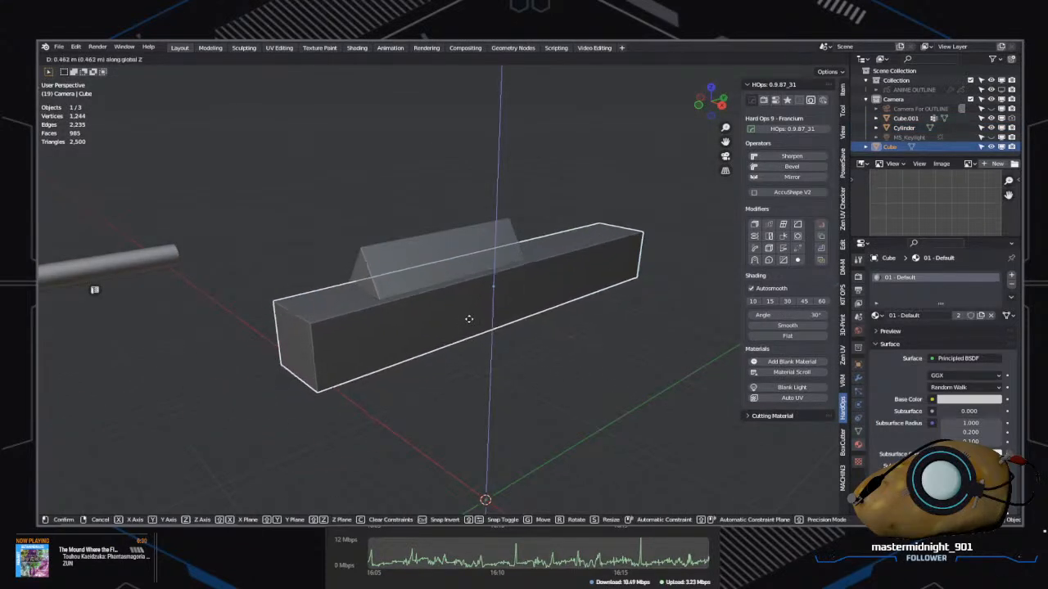
click(470, 314)
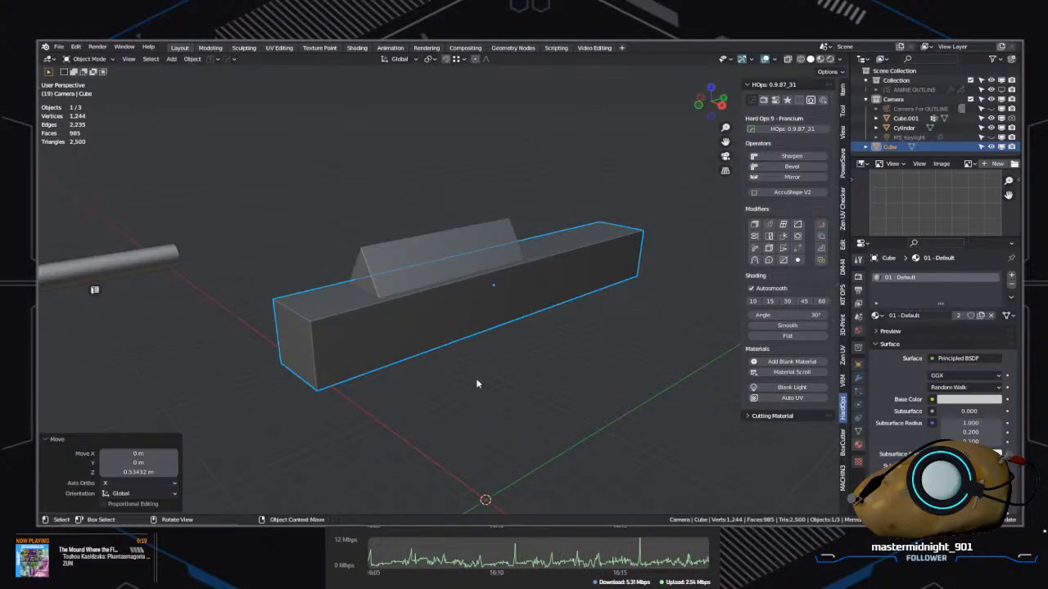
Step: Align the gun barrel to the bar with MACHIN3 Align, matching location but not rotation
middle_drag(477, 381, 344, 358)
scroll(393, 357, down, 3)
click(315, 269)
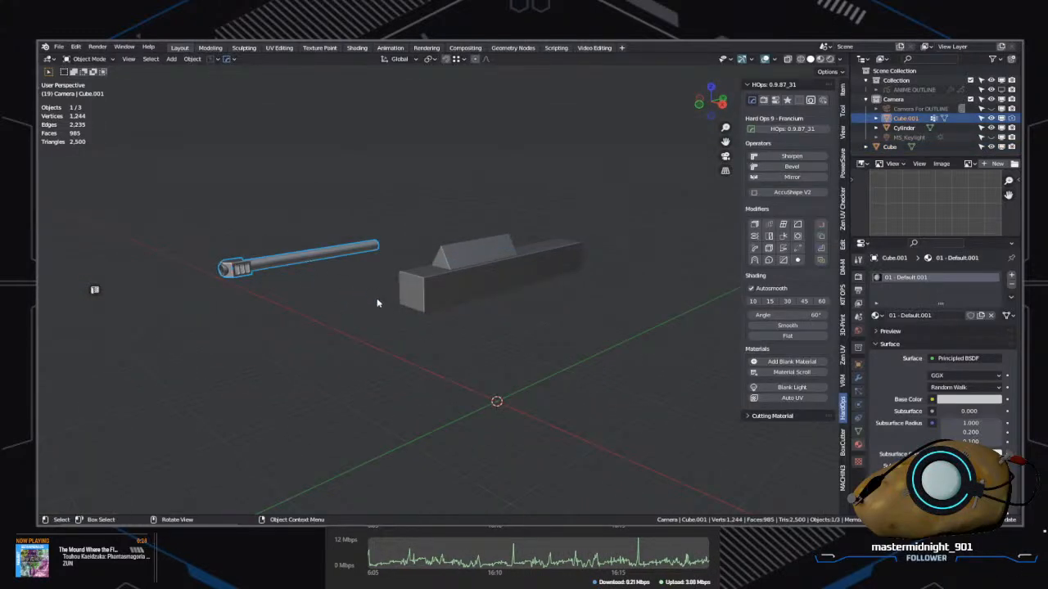
shift+click(425, 301)
right_click(430, 329)
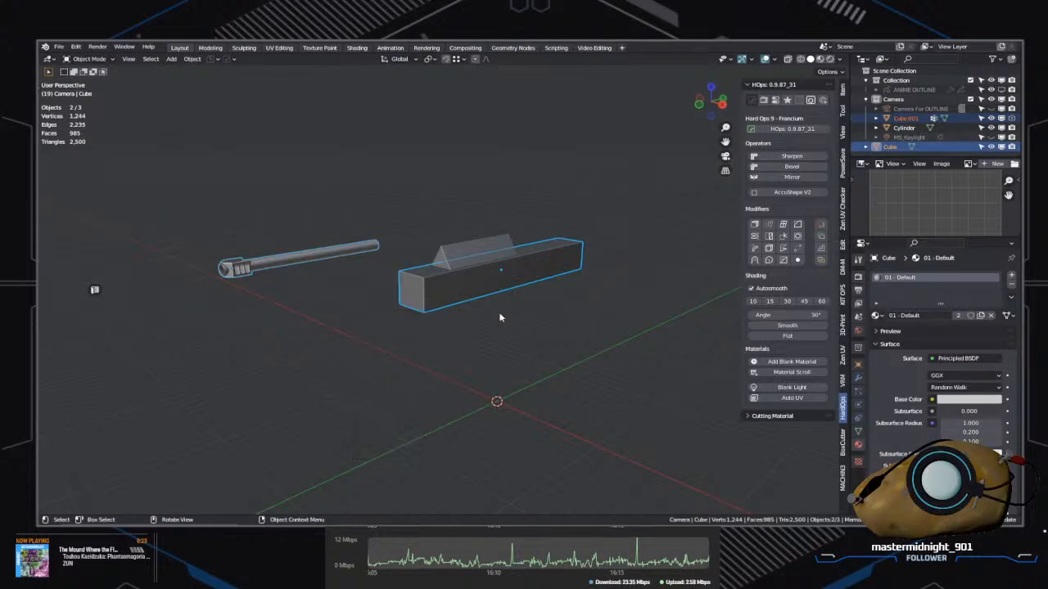
key(alt+a)
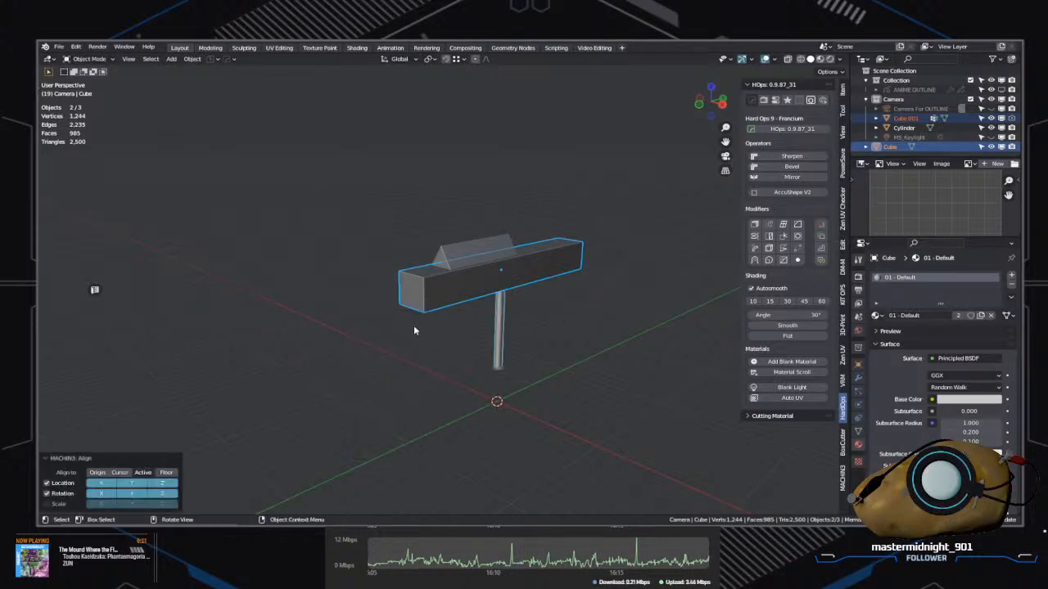
click(47, 493)
middle_drag(334, 443, 175, 477)
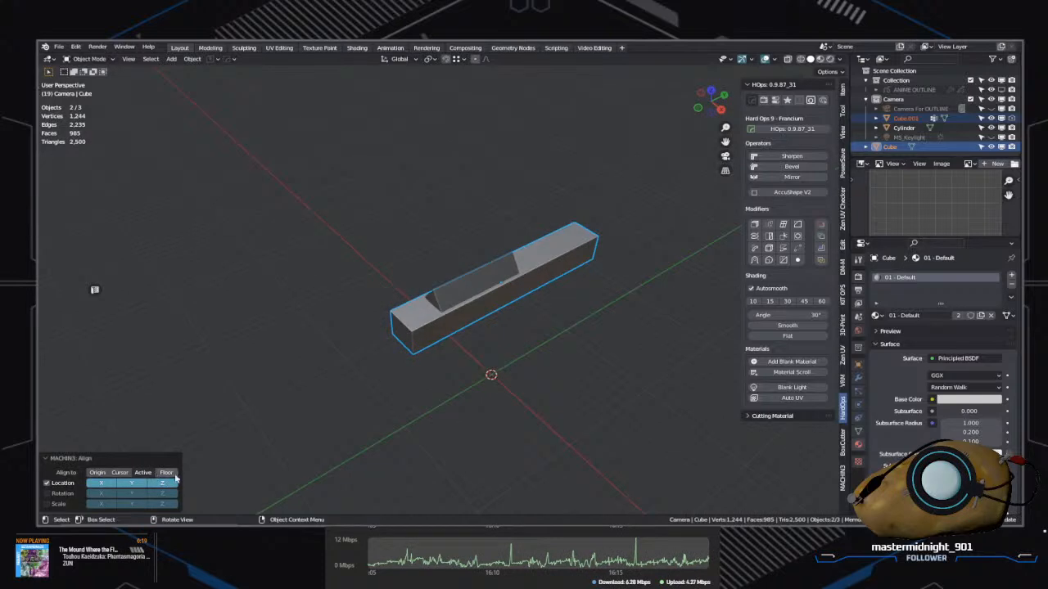
Step: Move the barrel about -18.22 m along the global Y axis so it extends from the bar's front end
click(555, 353)
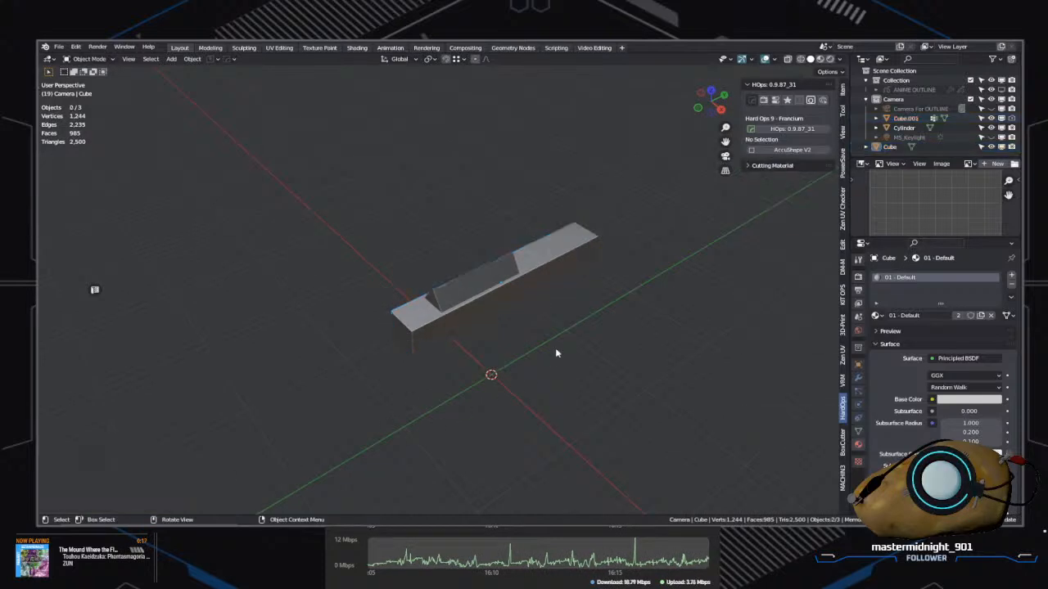
click(487, 303)
click(520, 285)
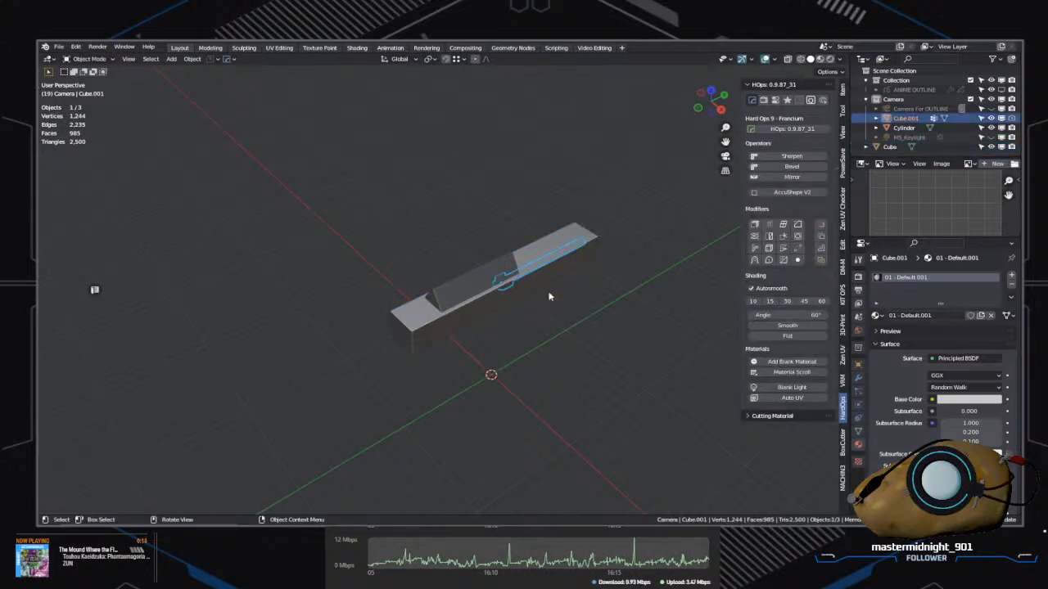
key(g)
key(z)
key(y)
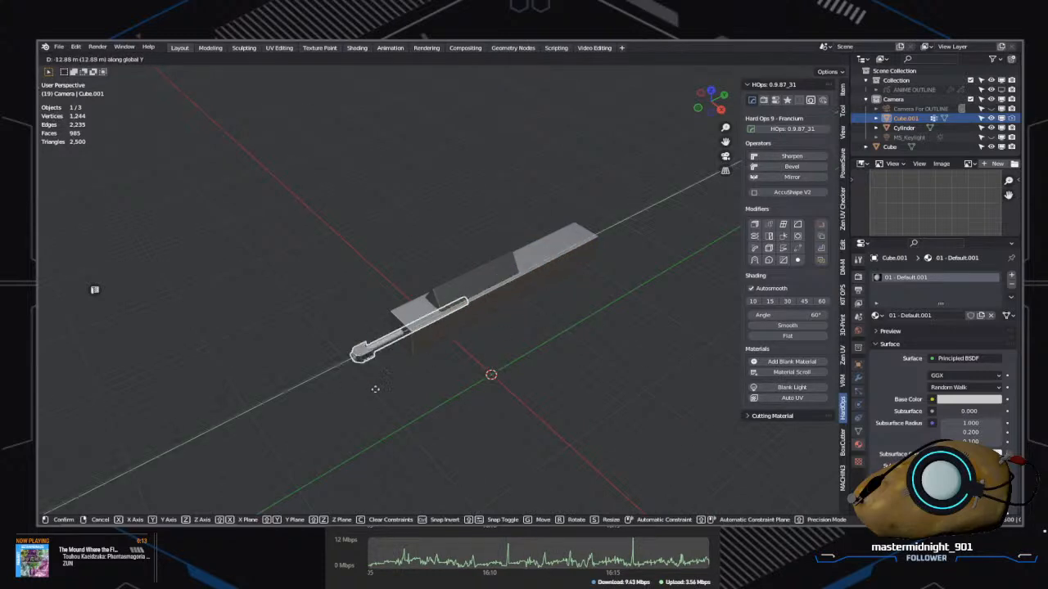
click(373, 462)
Step: Scale the gun barrel uniformly by about 2.6
scroll(373, 462, up, 2)
middle_drag(373, 462, 381, 442)
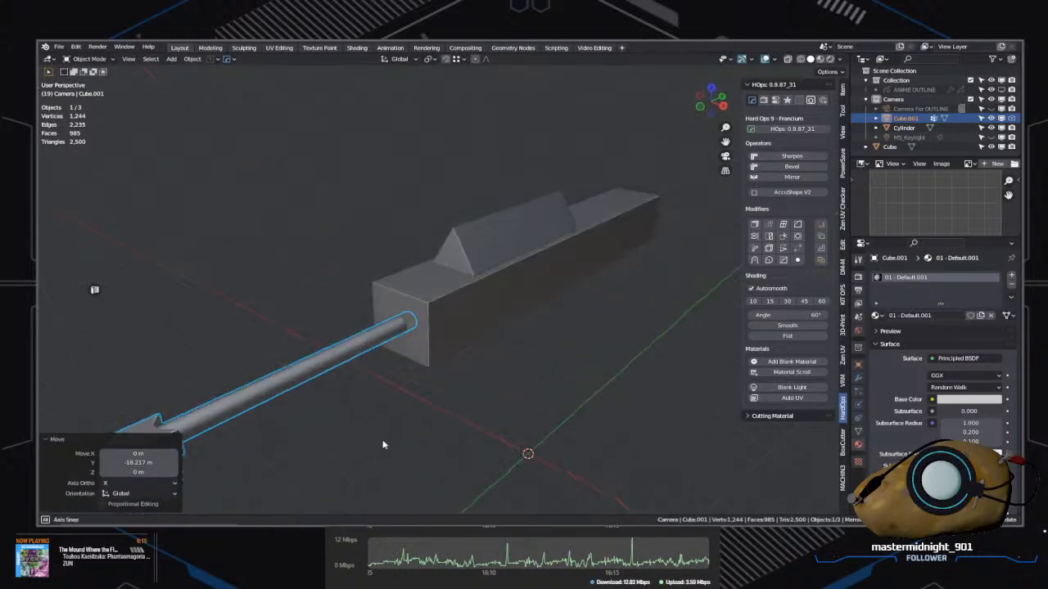
scroll(381, 442, down, 4)
key(s)
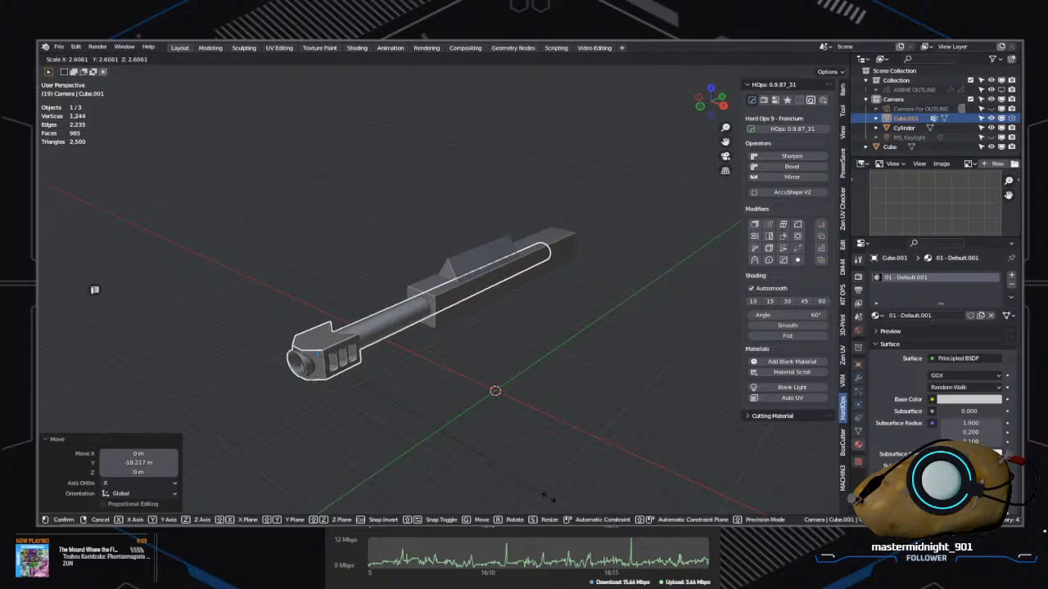
click(548, 497)
Step: Select the long bar and enter Edit Mode on its mesh with edge selection active
middle_drag(570, 468, 533, 428)
scroll(458, 416, up, 6)
click(630, 275)
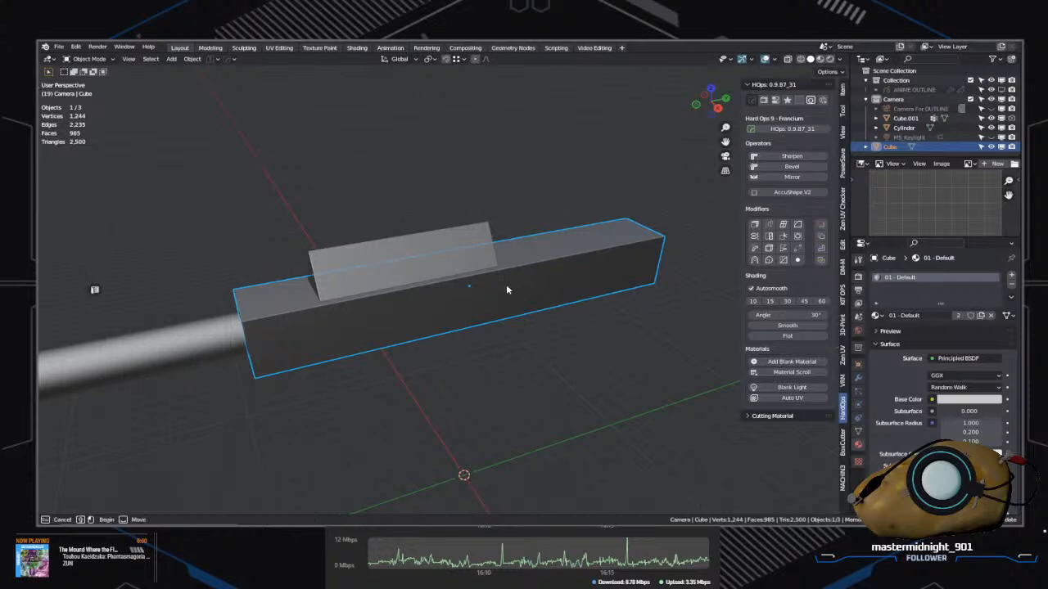
click(494, 361)
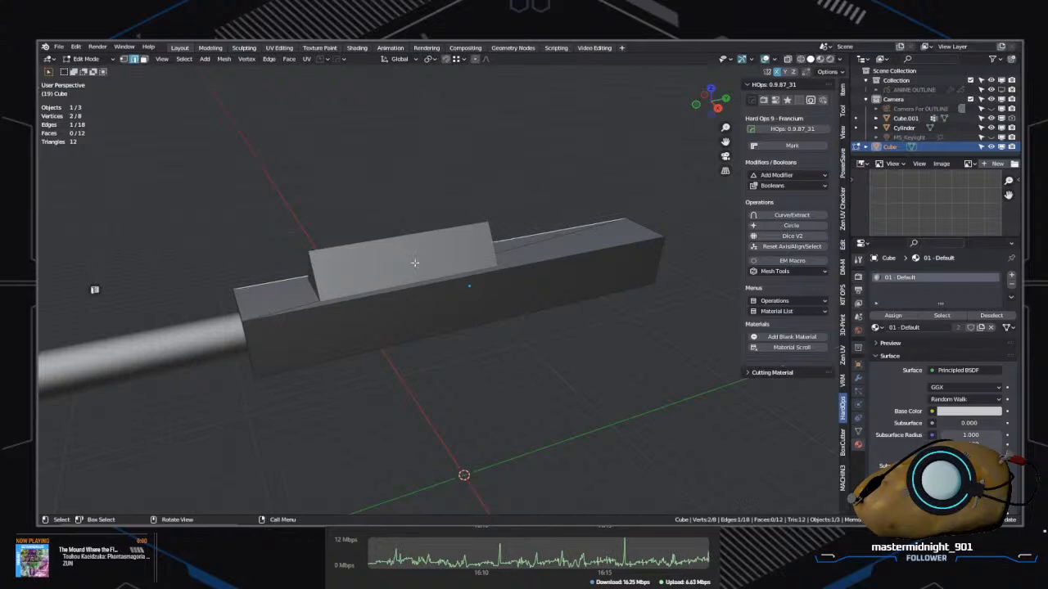
click(595, 359)
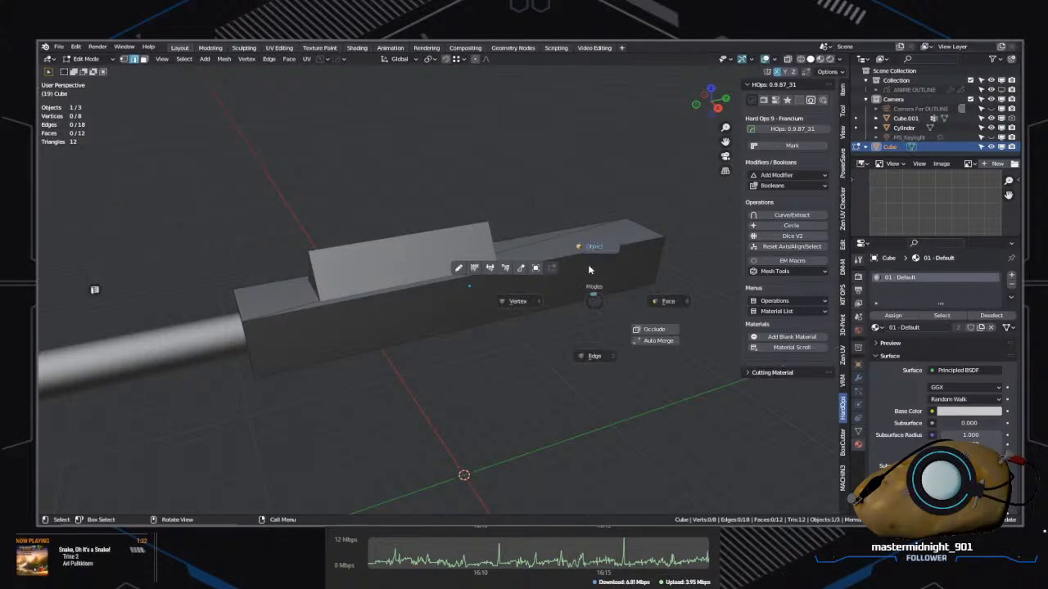
key(Tab)
click(586, 272)
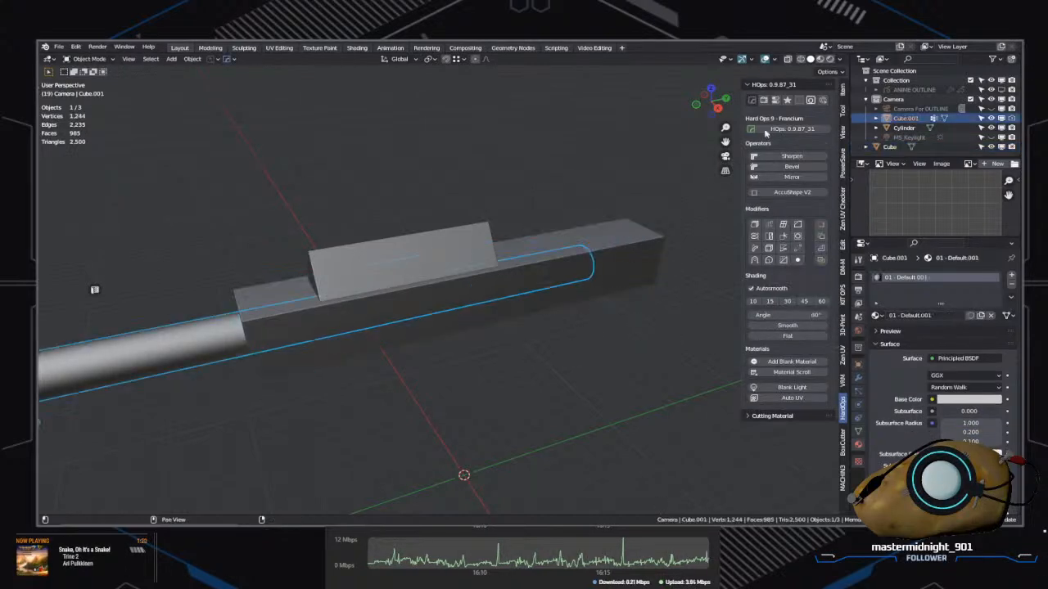
click(623, 255)
key(Tab)
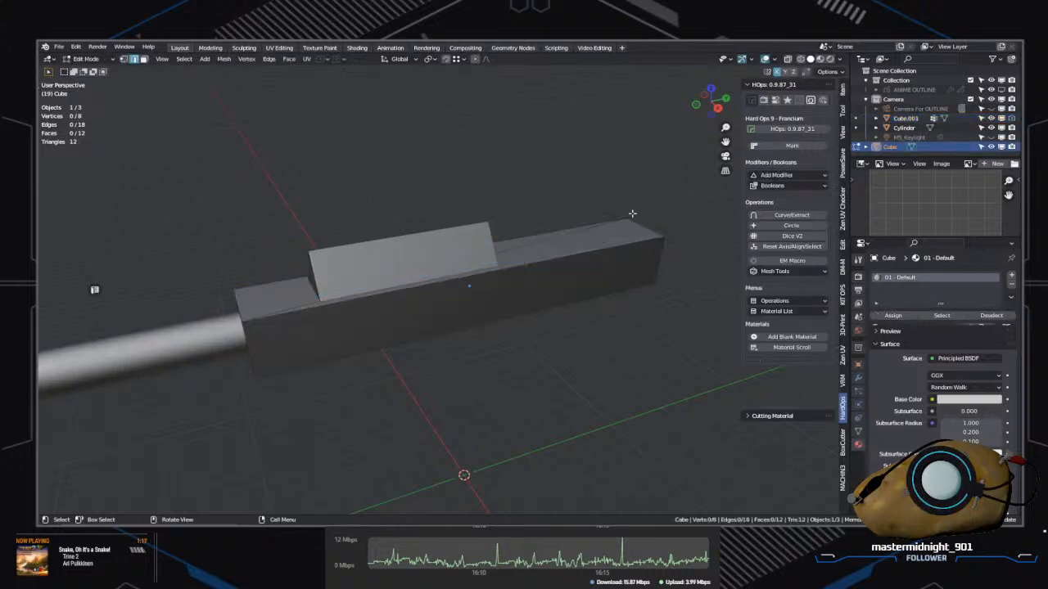
Step: Review the mesh overlay options and inspect the diagonal edge across the long bar's side face
click(774, 60)
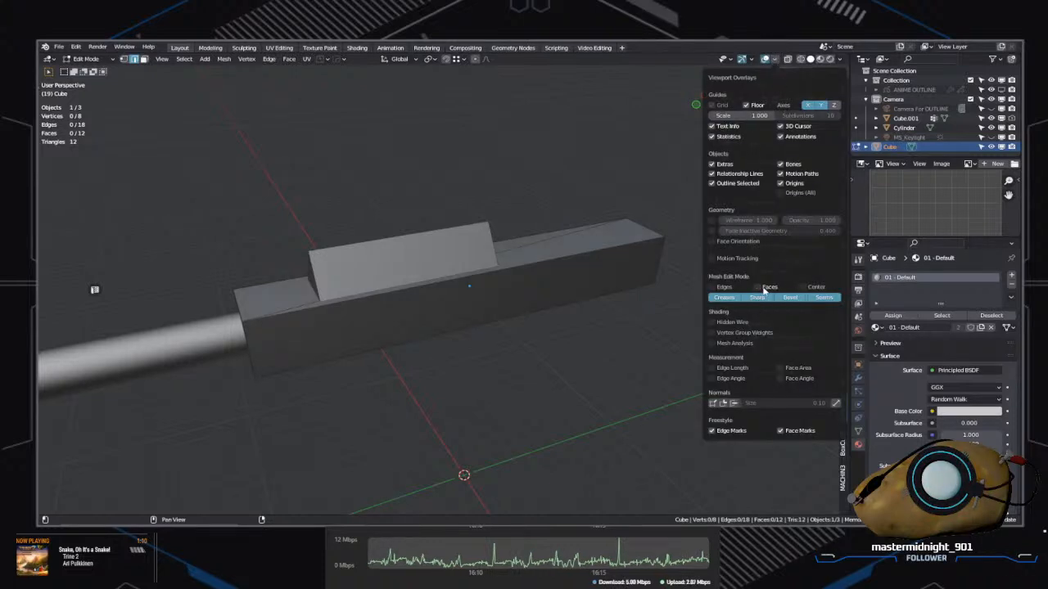
key(n)
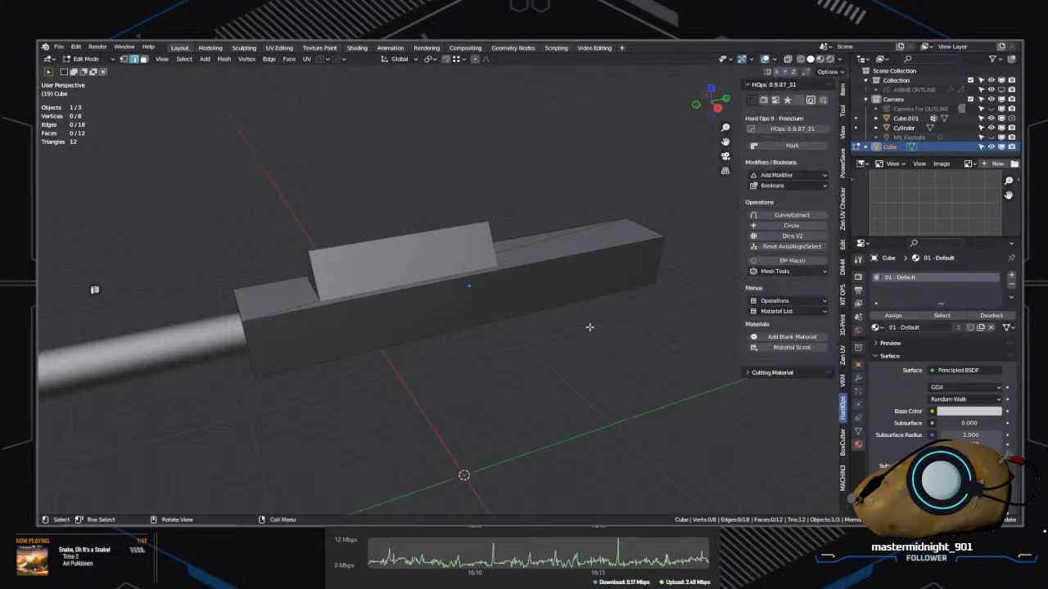
click(505, 290)
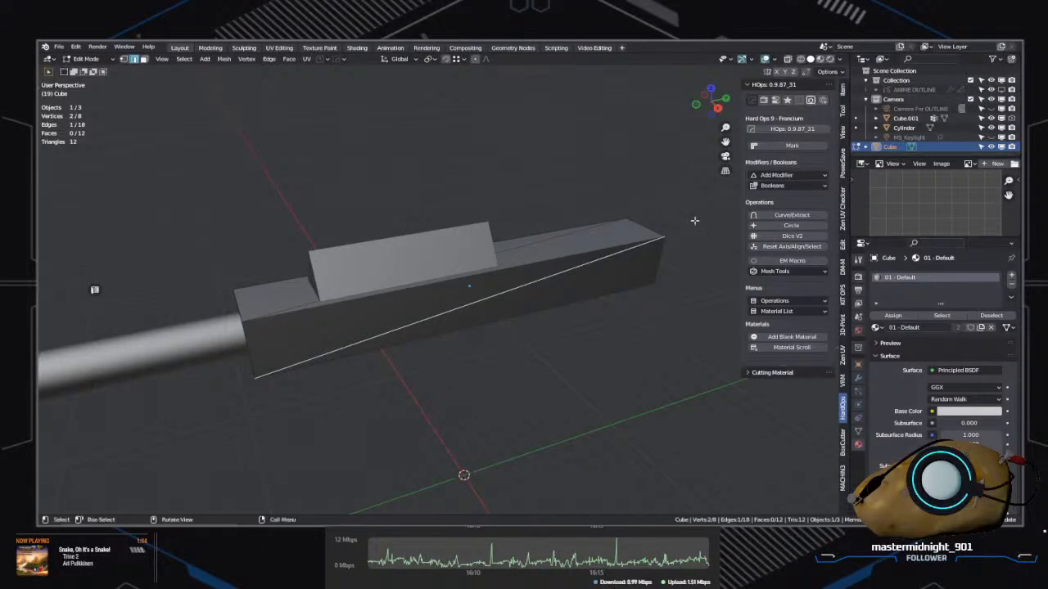
middle_drag(579, 329, 509, 230)
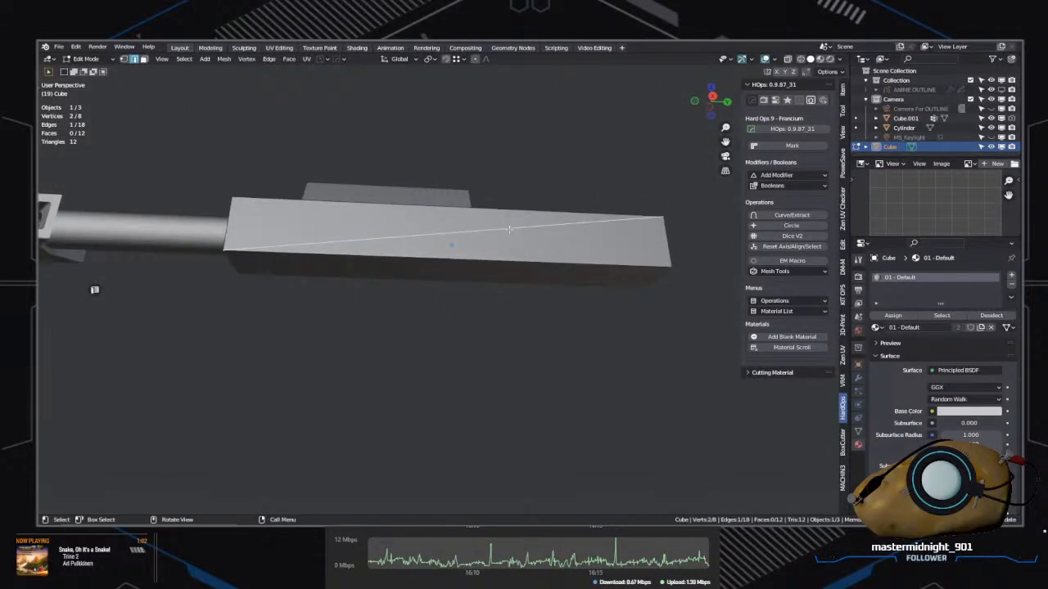
middle_drag(531, 277, 557, 307)
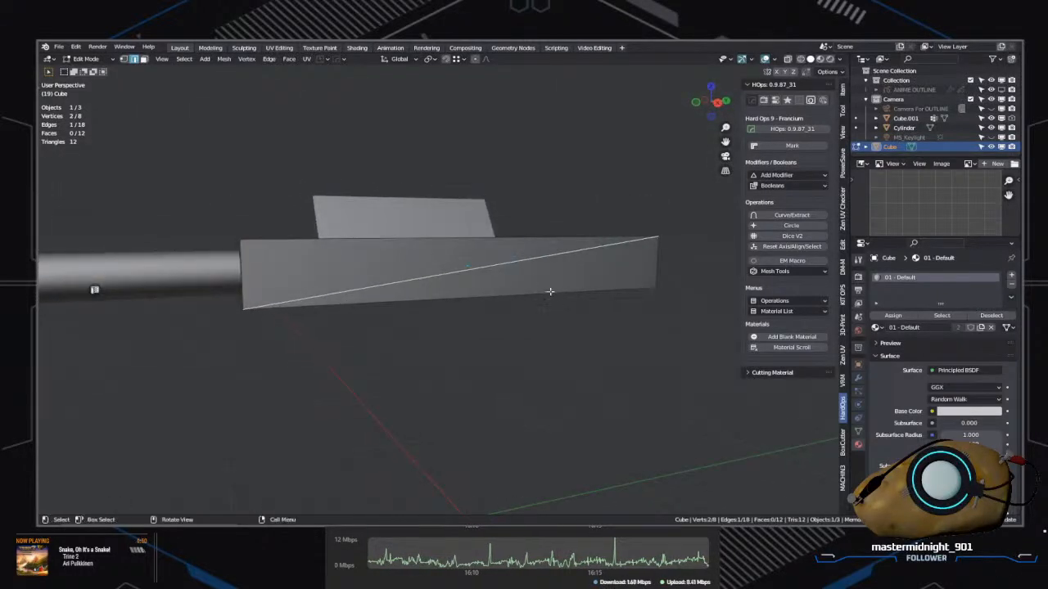
middle_drag(513, 265, 607, 345)
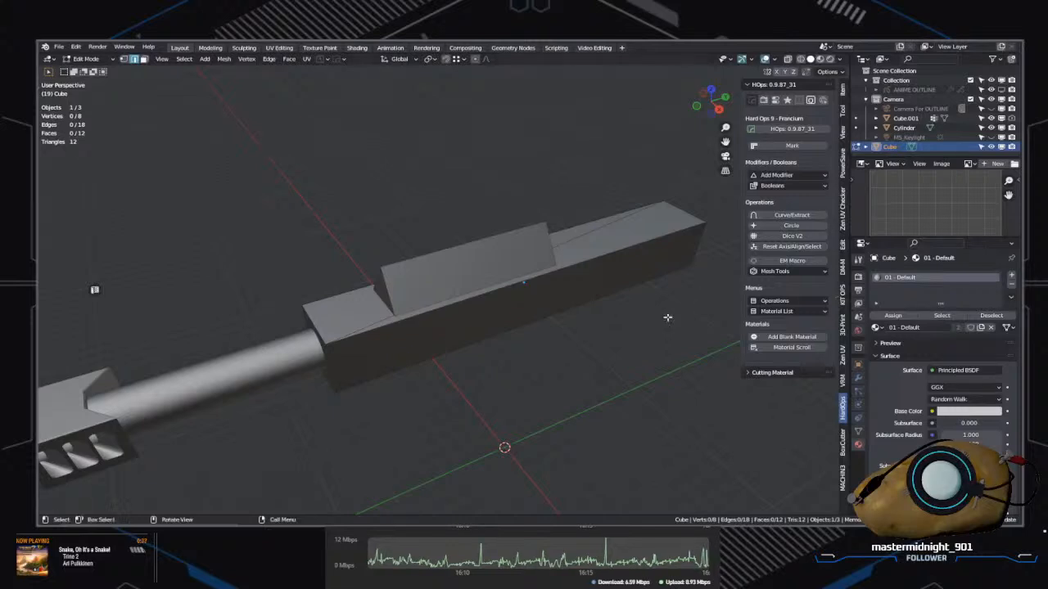
Step: Browse the edge operations for the diagonal edge on the bar's side, and return the bar to Object Mode
middle_drag(667, 316, 627, 350)
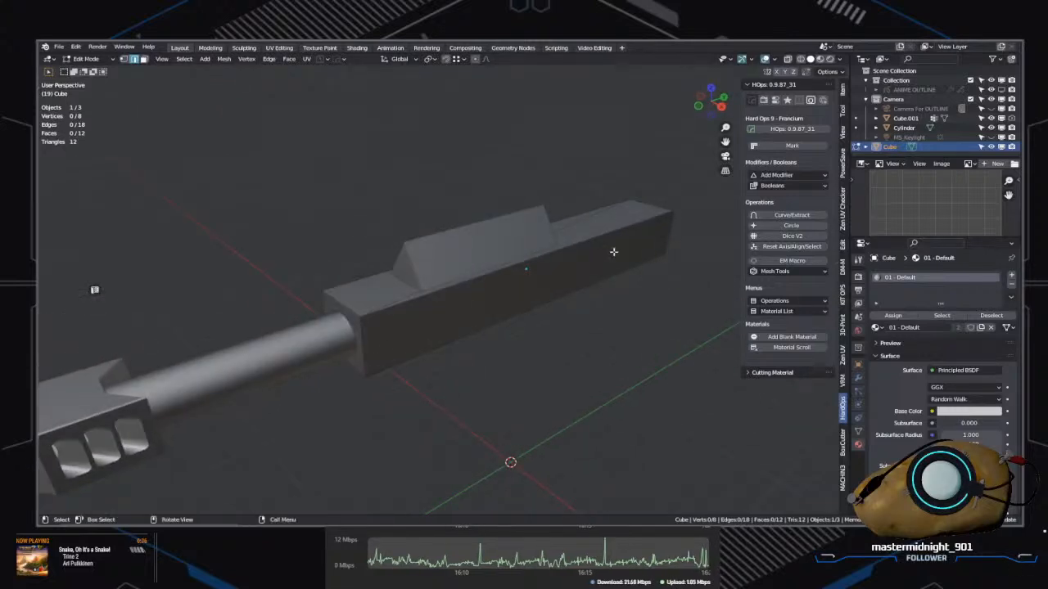
right_click(667, 328)
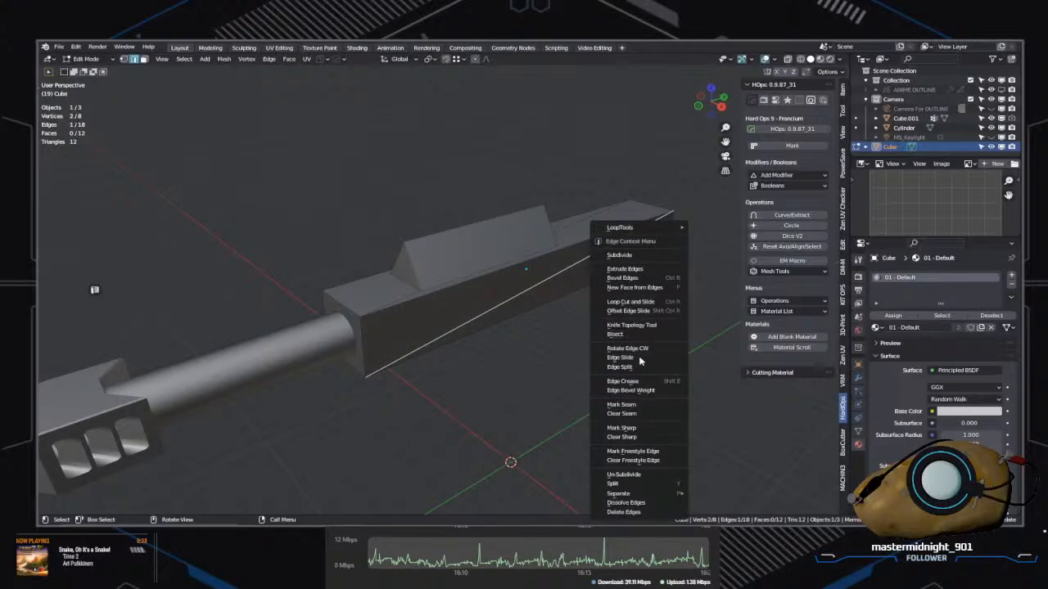
middle_drag(619, 360, 549, 350)
key(ctrl+Tab)
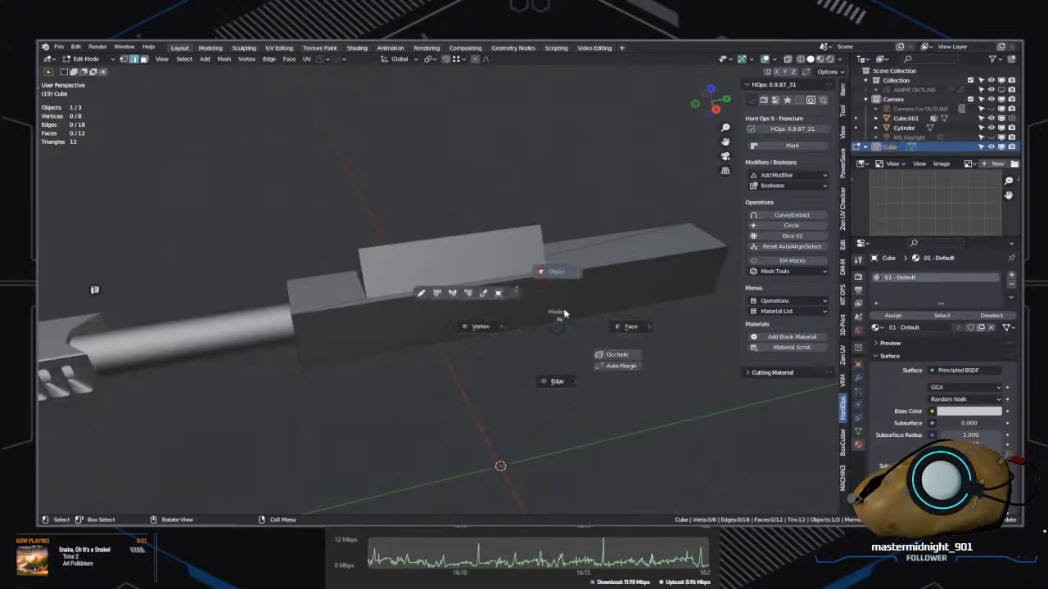
click(565, 278)
Step: Examine the long bar's material settings and its overall shape from several angles
click(663, 278)
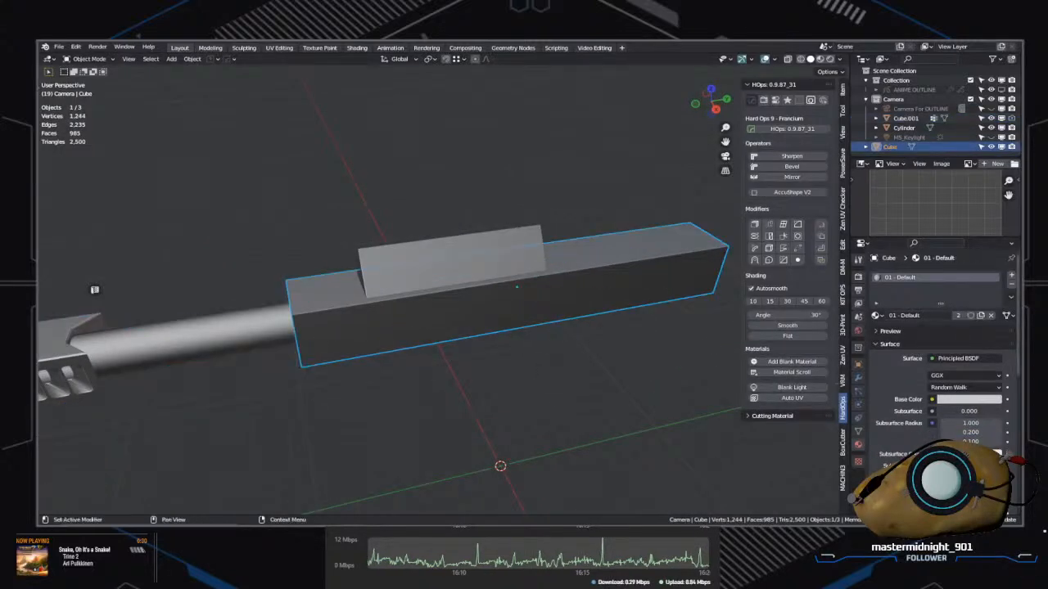
scroll(888, 328, down, 2)
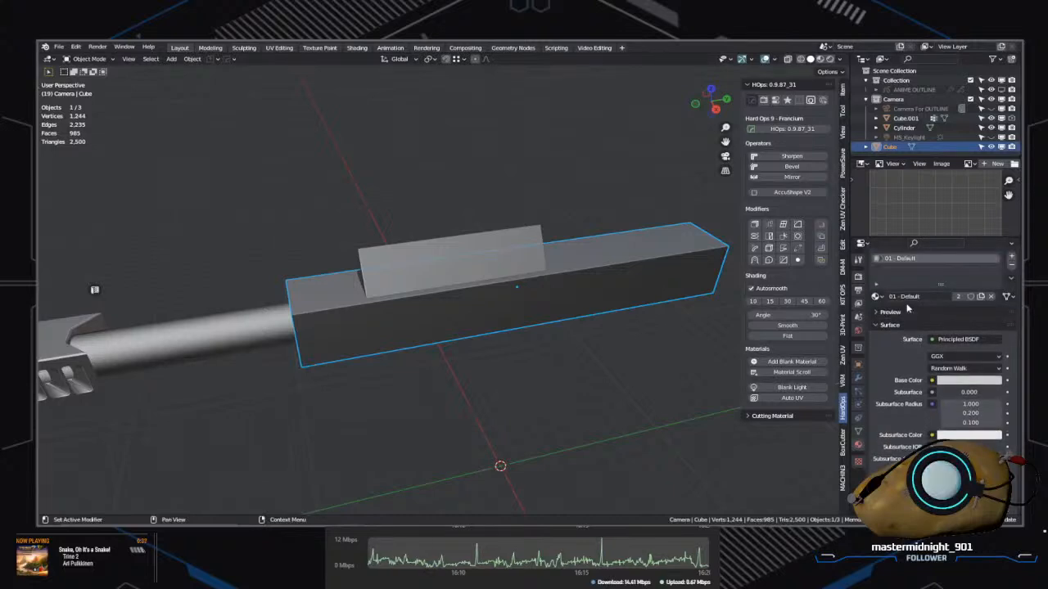
scroll(906, 307, up, 2)
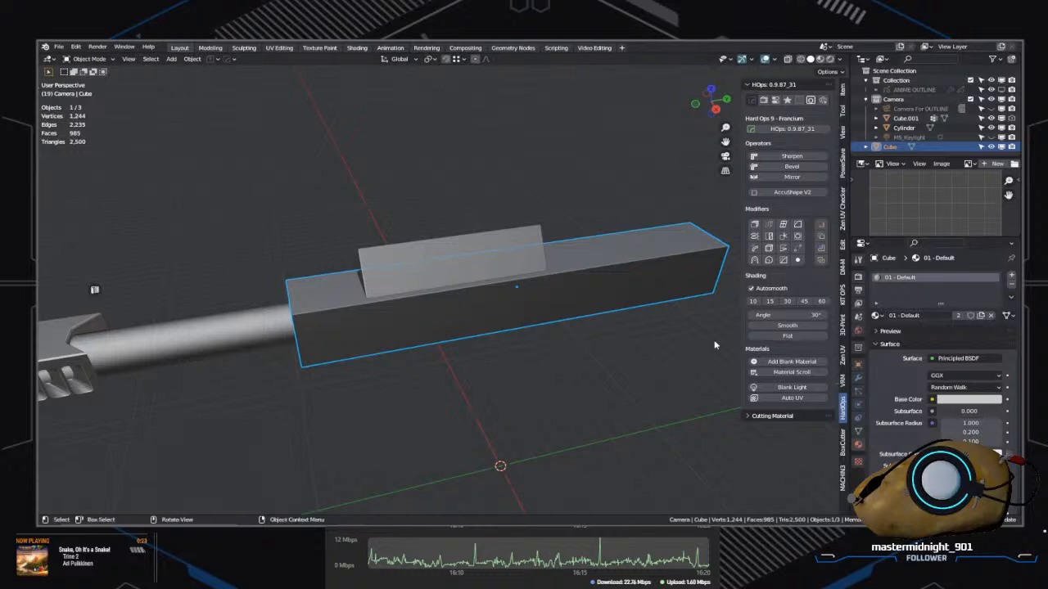
middle_drag(714, 345, 580, 289)
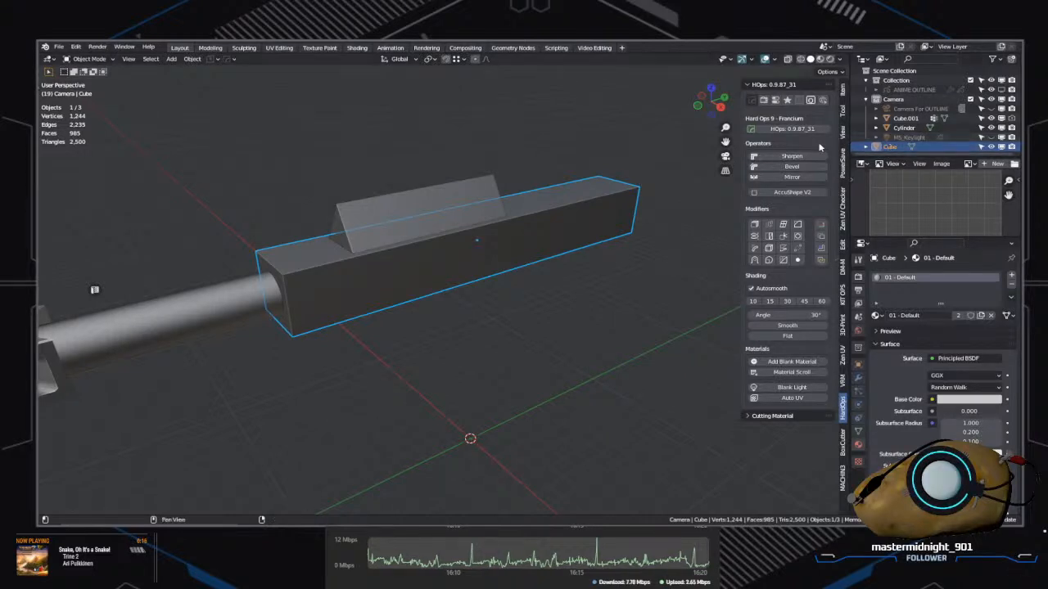
click(747, 177)
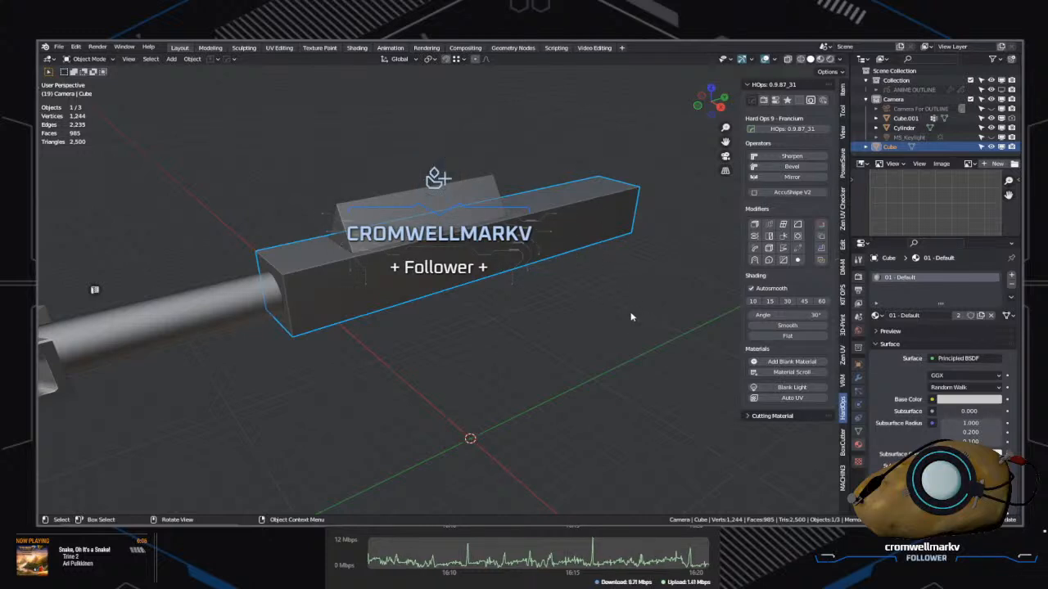
middle_drag(598, 306, 583, 333)
middle_drag(481, 348, 612, 345)
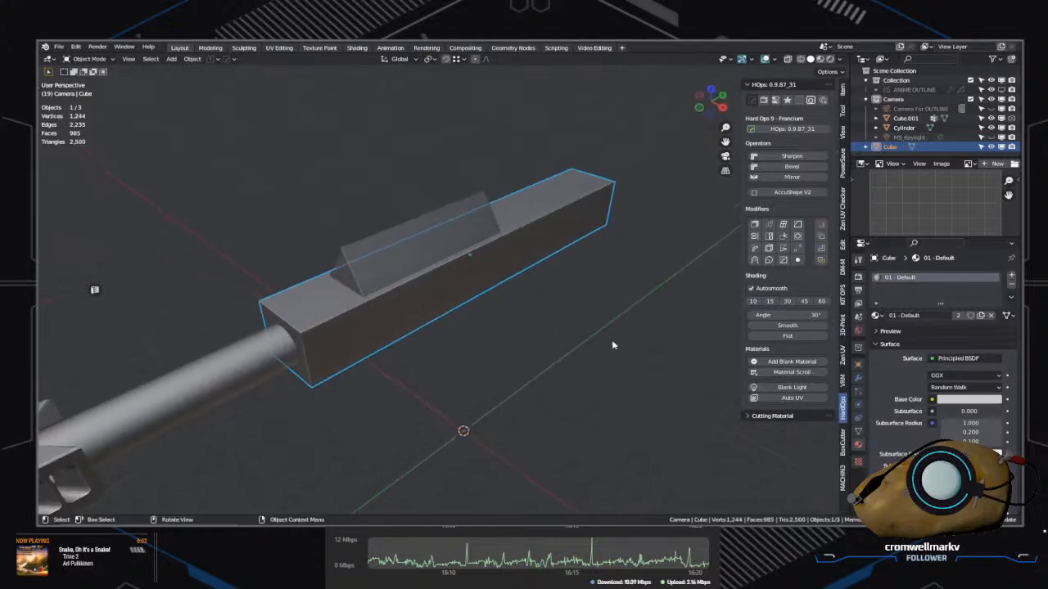
Step: Examine how the triangular prism sits on the bar, selecting the two objects in turn and viewing the whole rifle
click(461, 235)
middle_drag(554, 306, 620, 309)
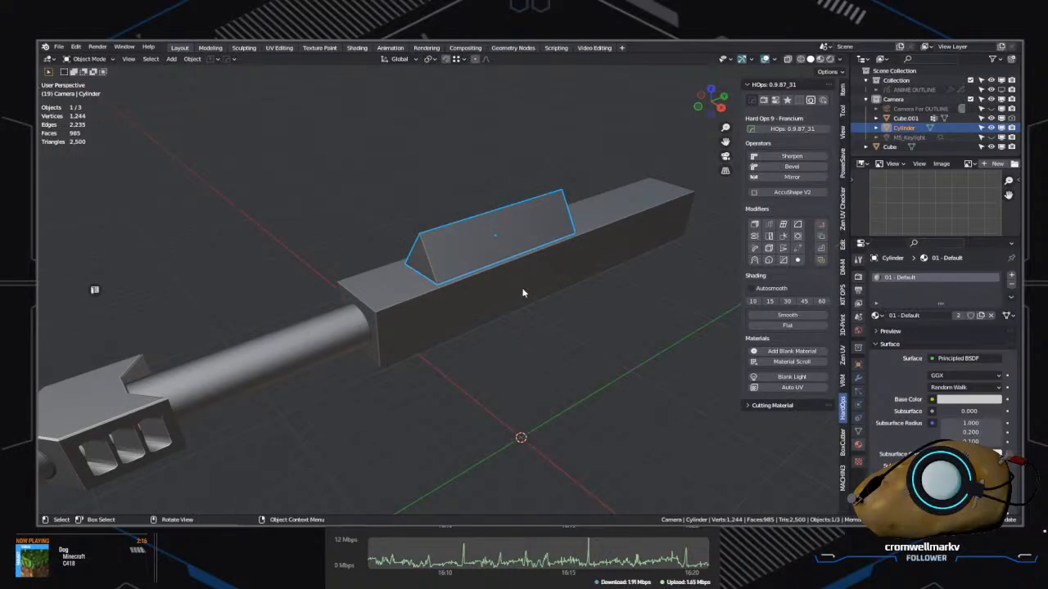
middle_drag(620, 331, 592, 338)
middle_drag(531, 233, 593, 296)
click(564, 255)
click(522, 226)
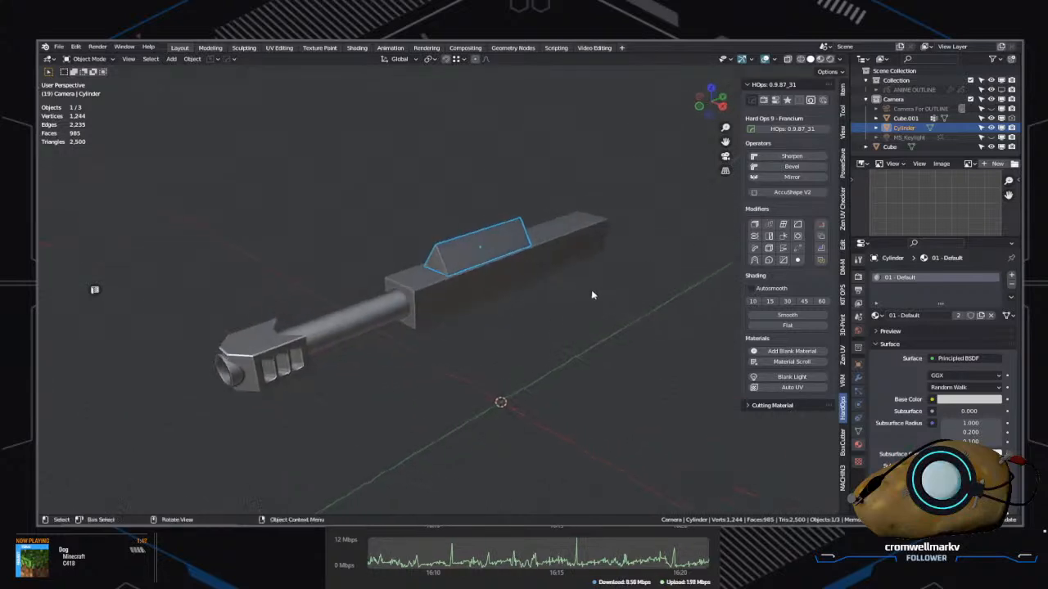
click(531, 253)
click(458, 255)
mouse_move(650, 348)
middle_down()
mouse_move(638, 339)
mouse_move(653, 359)
middle_up()
scroll(505, 327, up, 3)
scroll(471, 274, down, 4)
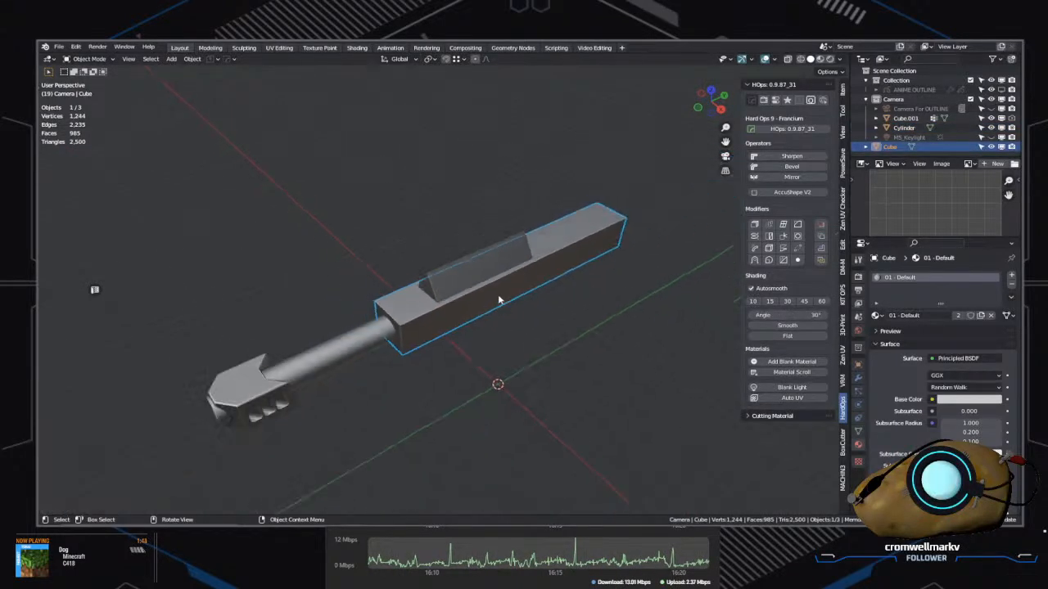
scroll(483, 290, up, 2)
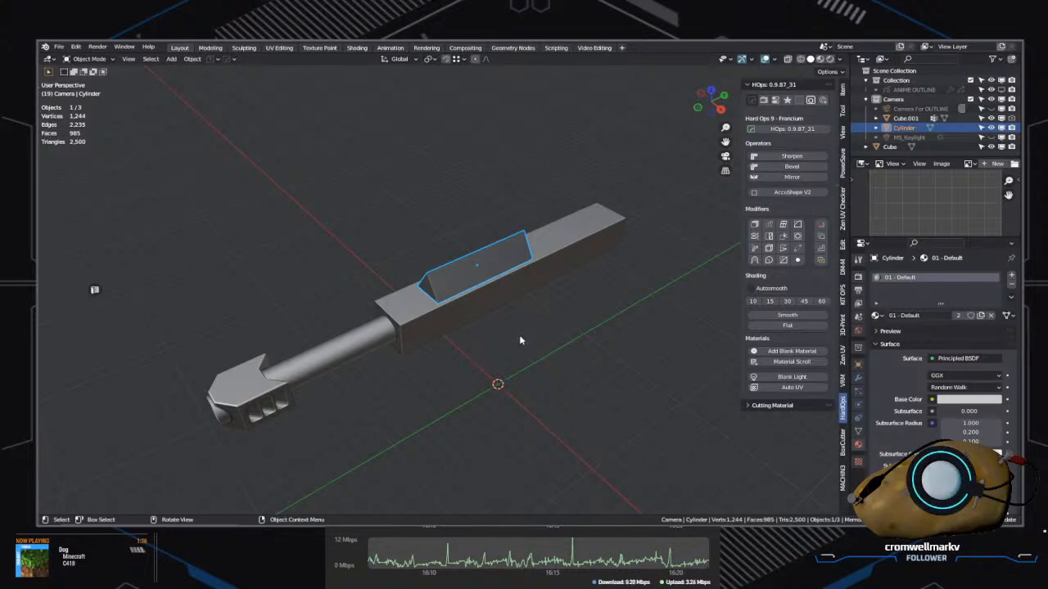
mouse_move(519, 335)
middle_down()
mouse_move(473, 330)
mouse_move(538, 329)
middle_up()
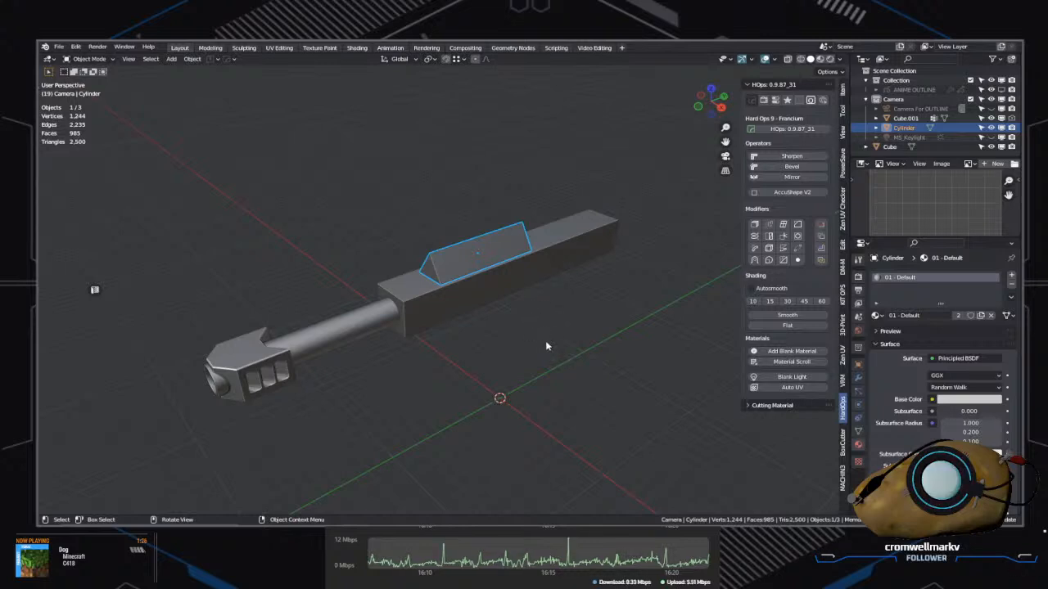
Step: Move the gun barrel about -5.05 m along the global Y axis, further out of the bar's front, and deselect it
click(323, 336)
key(g)
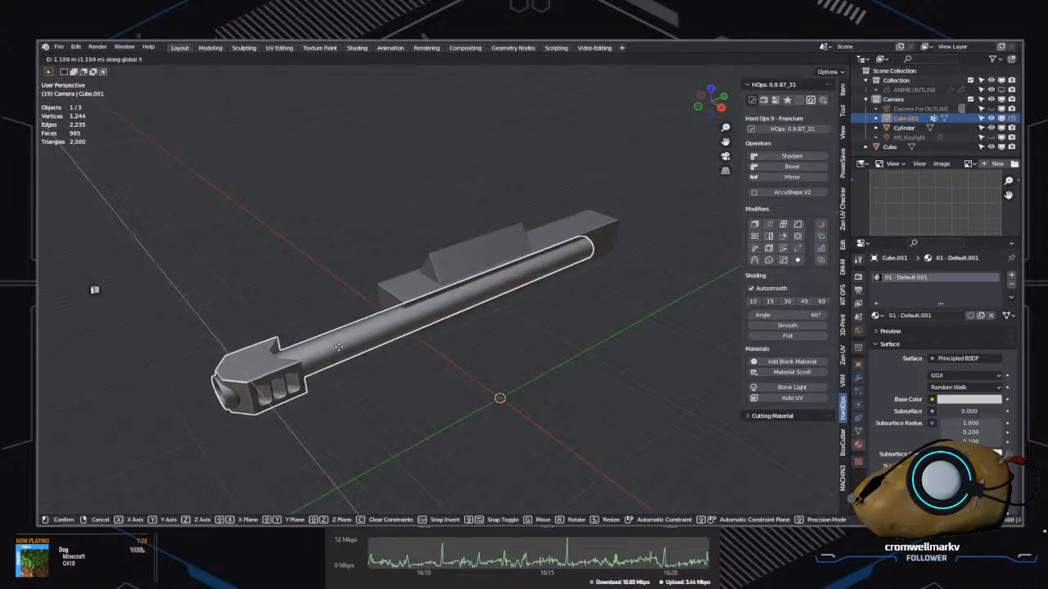
key(x)
key(y)
click(221, 344)
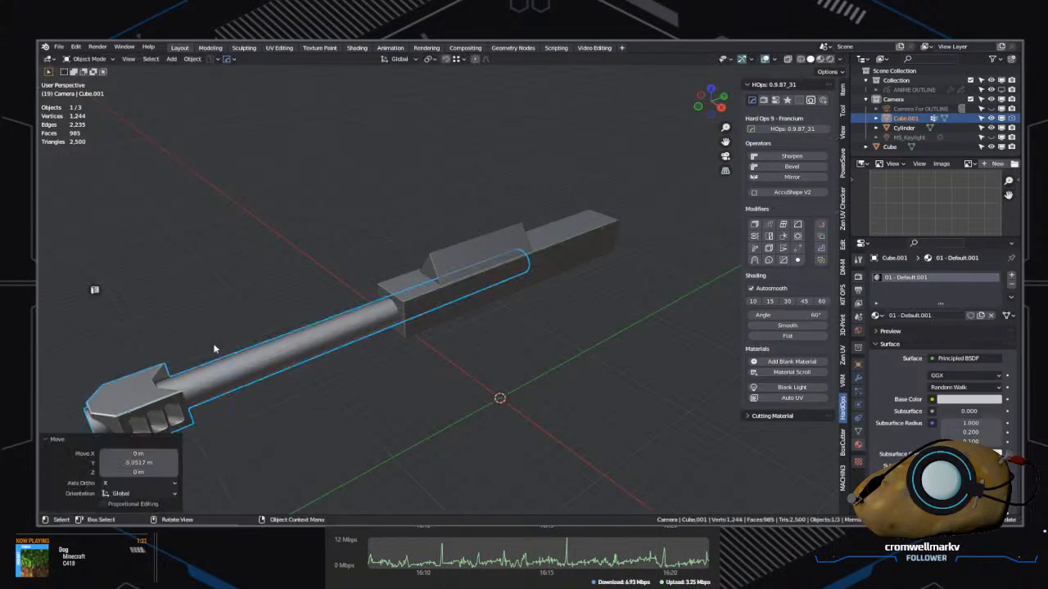
click(580, 374)
Step: Examine the barrel, bar and prism together, up close and from the side
scroll(634, 381, up, 5)
mouse_move(677, 407)
middle_down()
mouse_move(694, 374)
mouse_move(707, 379)
mouse_move(708, 397)
mouse_move(676, 391)
middle_up()
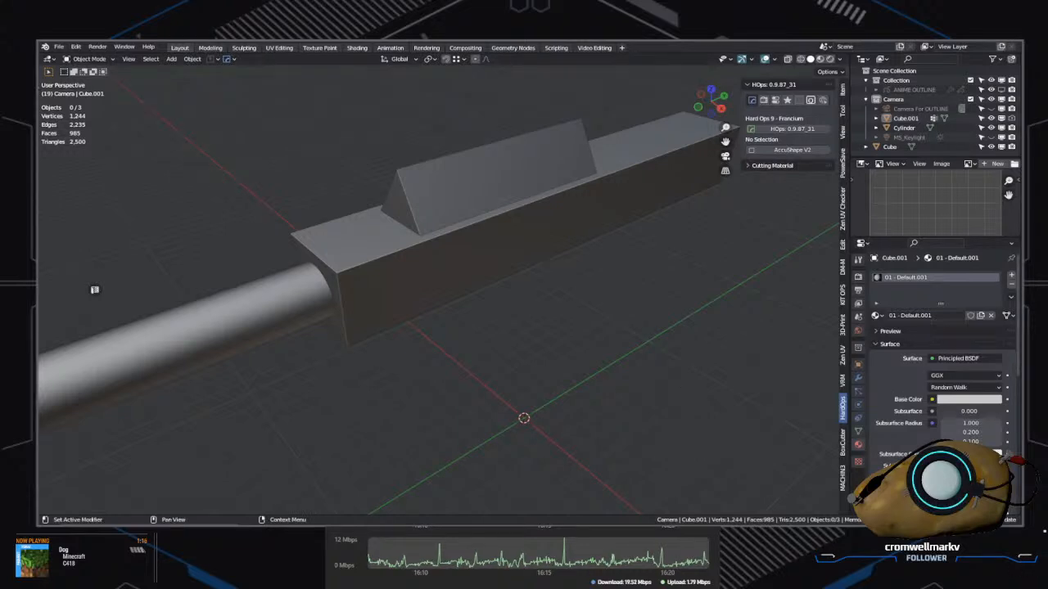
middle_drag(676, 390, 554, 344)
click(442, 277)
middle_drag(442, 276, 459, 302)
scroll(459, 302, down, 4)
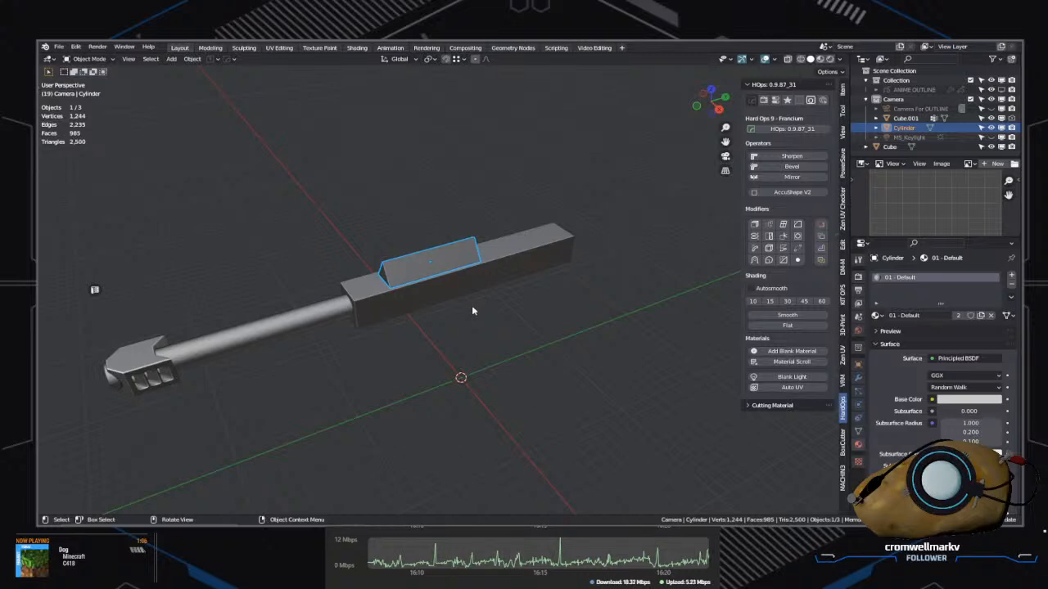
click(472, 307)
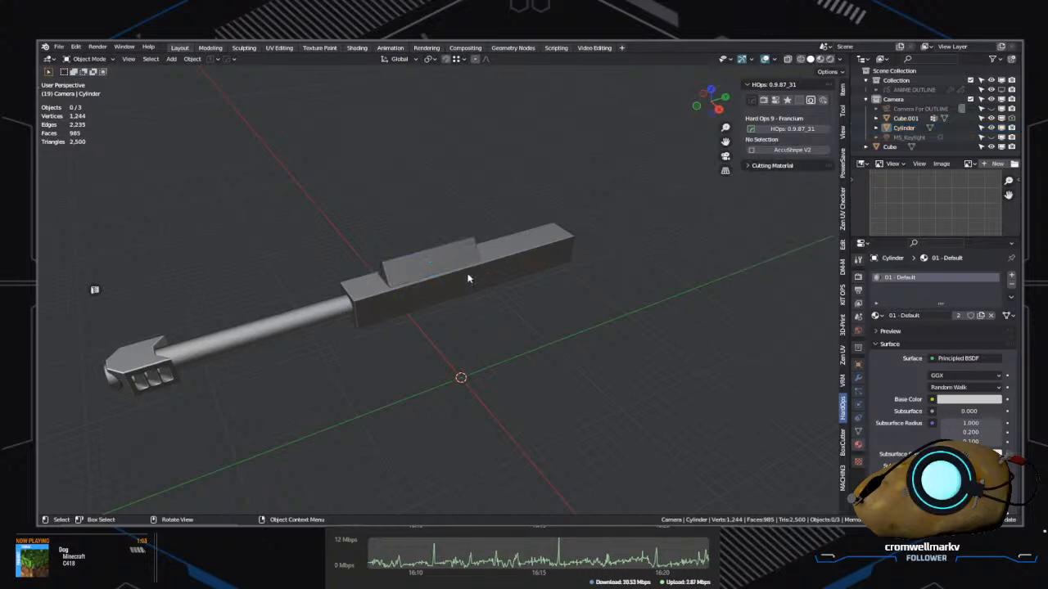
click(468, 277)
mouse_move(566, 330)
middle_down()
mouse_move(557, 320)
mouse_move(512, 321)
mouse_move(565, 332)
middle_up()
scroll(512, 321, up, 2)
scroll(565, 327, up, 2)
click(482, 240)
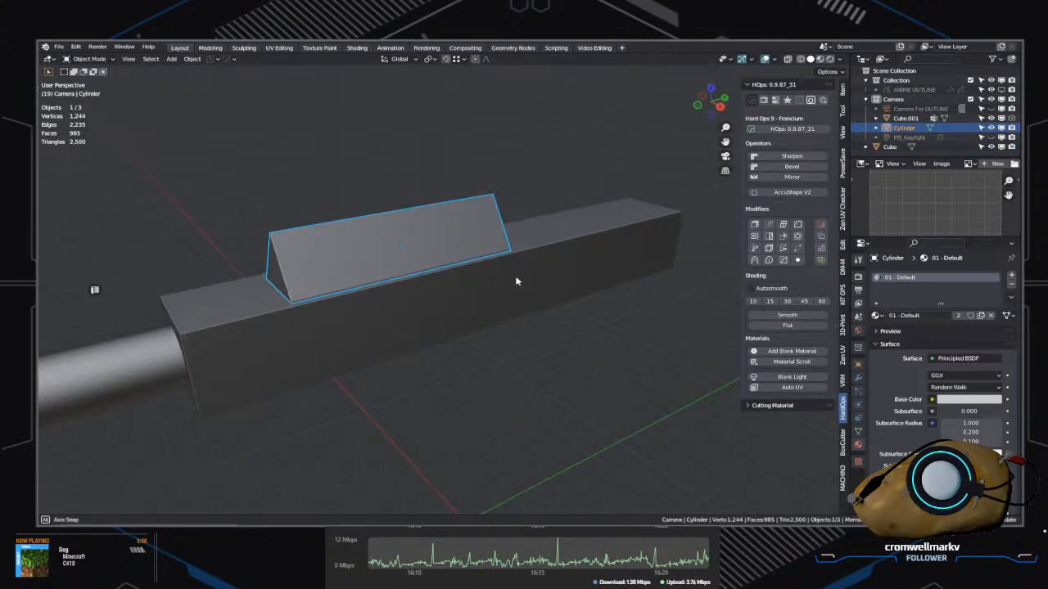
mouse_move(515, 281)
middle_down()
mouse_move(491, 286)
mouse_move(552, 335)
mouse_move(524, 329)
mouse_move(505, 283)
middle_up()
scroll(501, 289, down, 2)
Step: Enter Edit Mode on the long bar with edge selection, try to add a loop cut, and return to Object Mode
click(472, 270)
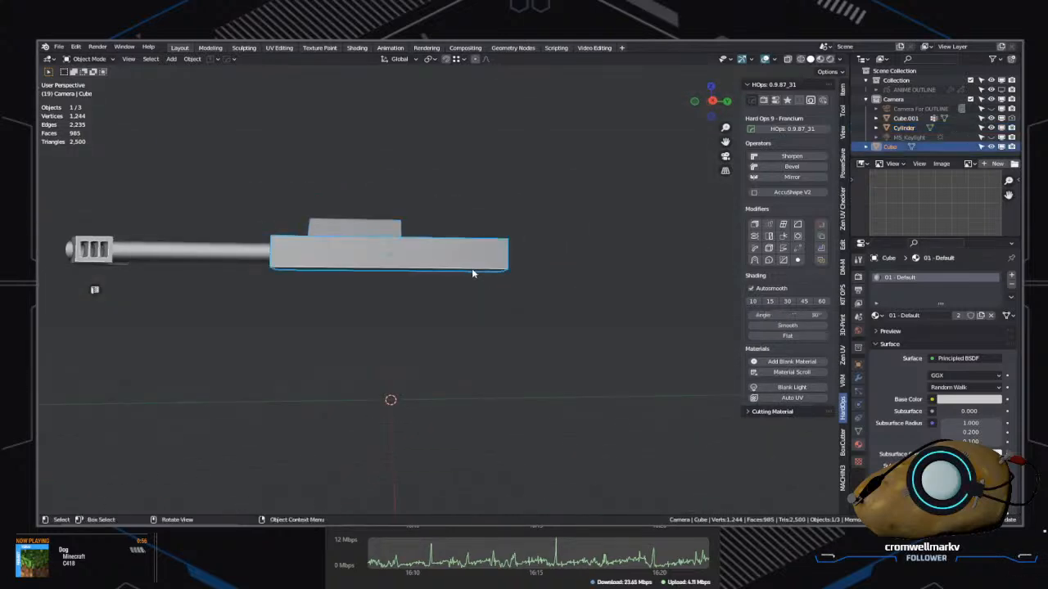
key(ctrl+Tab)
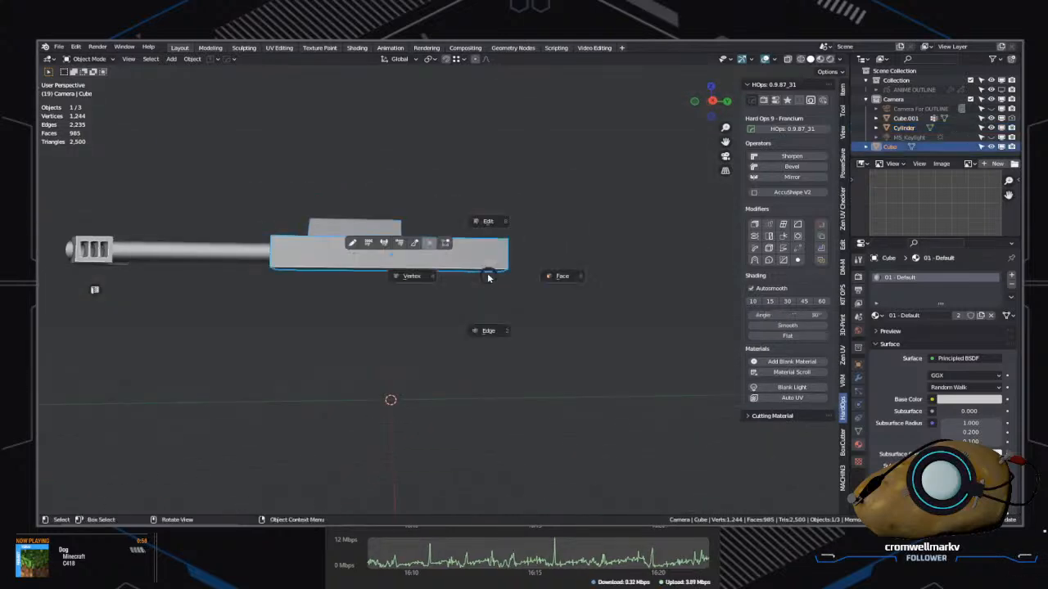
click(489, 331)
shift+middle_drag(446, 314, 486, 374)
scroll(486, 362, up, 3)
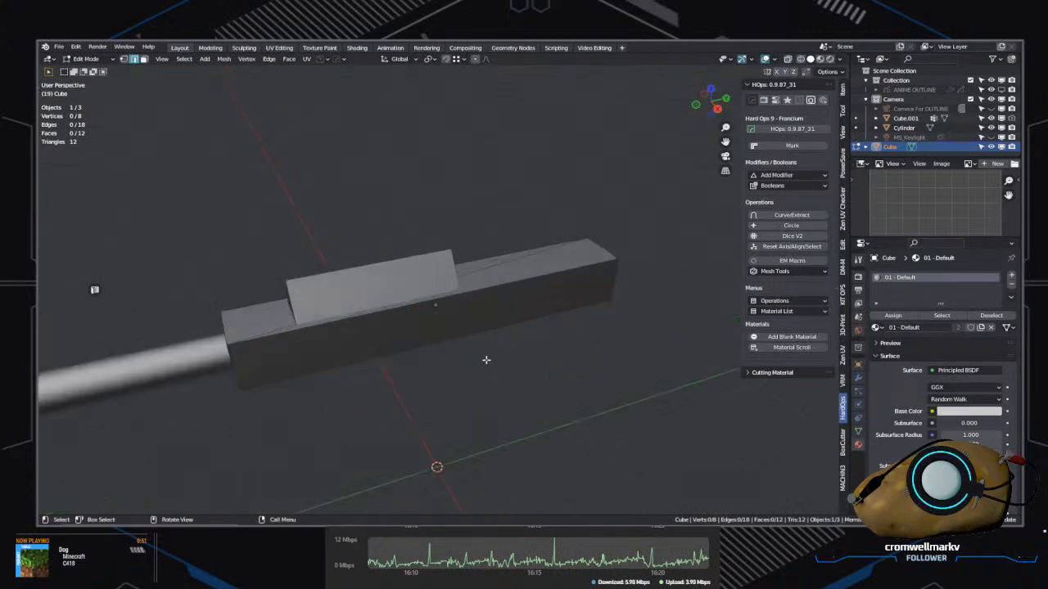
key(ctrl+r)
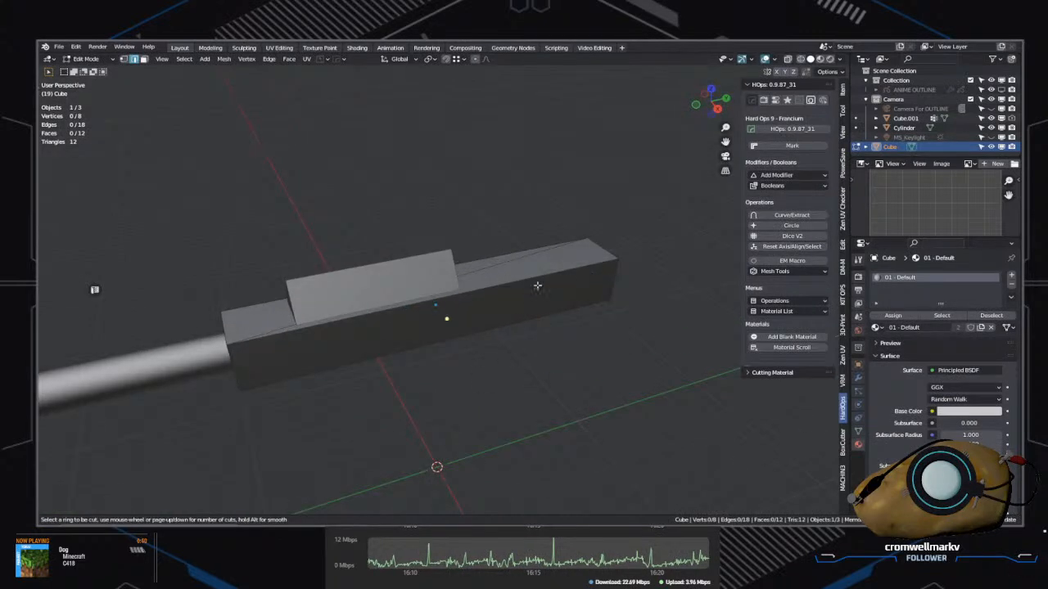
scroll(511, 335, up, 2)
key(Tab)
click(517, 299)
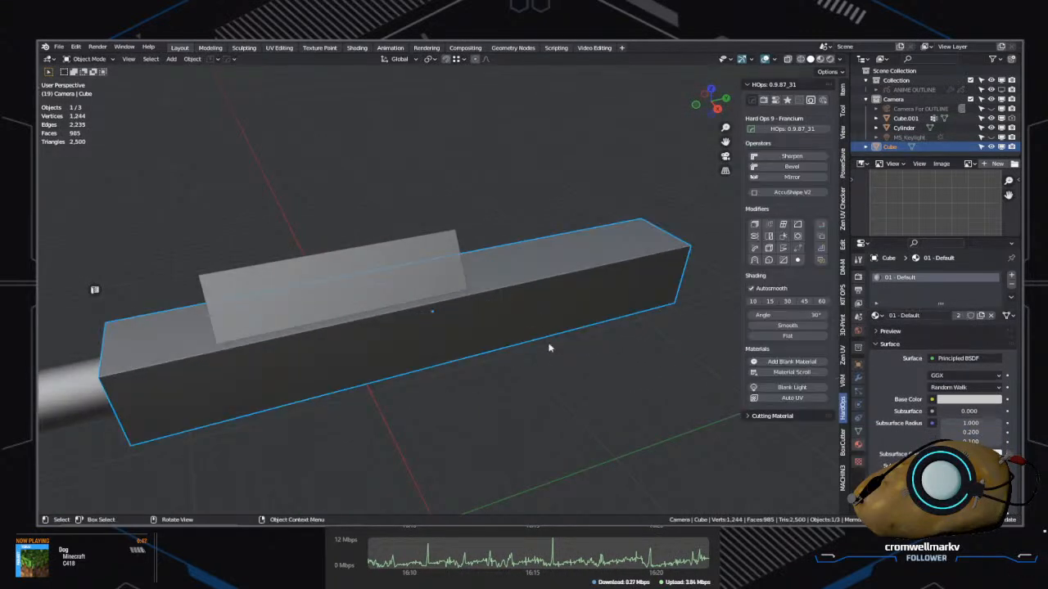
Step: Re-enter Edit Mode on the long bar and try the loop cut again on its side face
middle_drag(549, 348, 521, 321)
key(Tab)
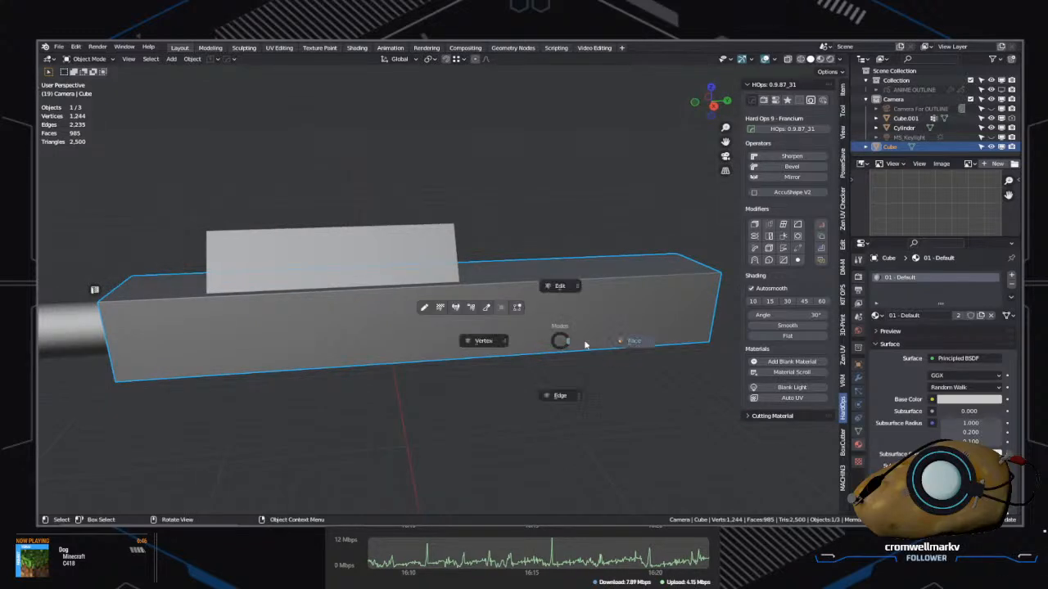
click(565, 286)
key(ctrl+r)
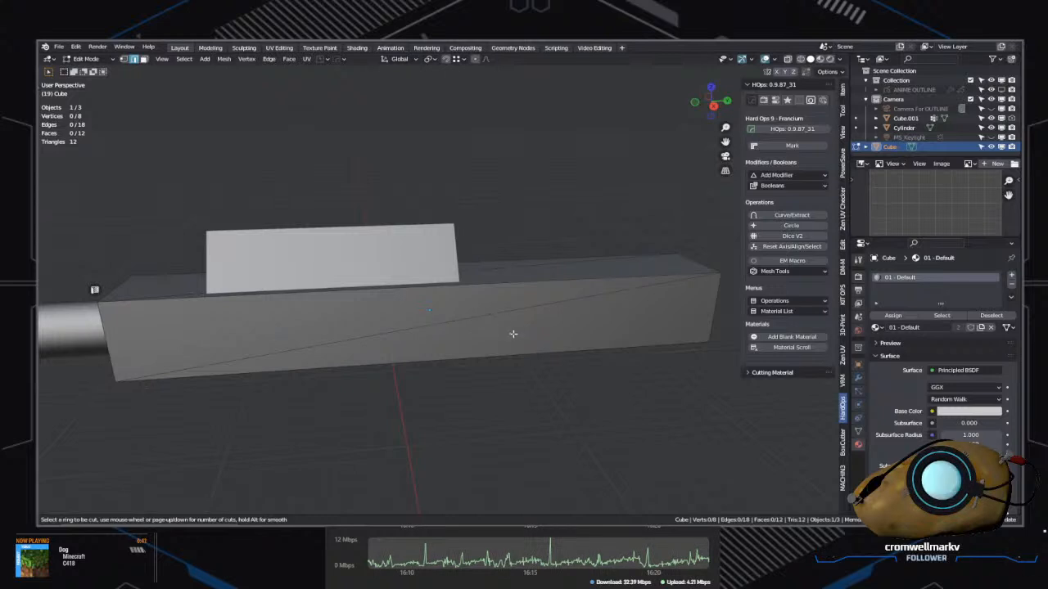
click(774, 60)
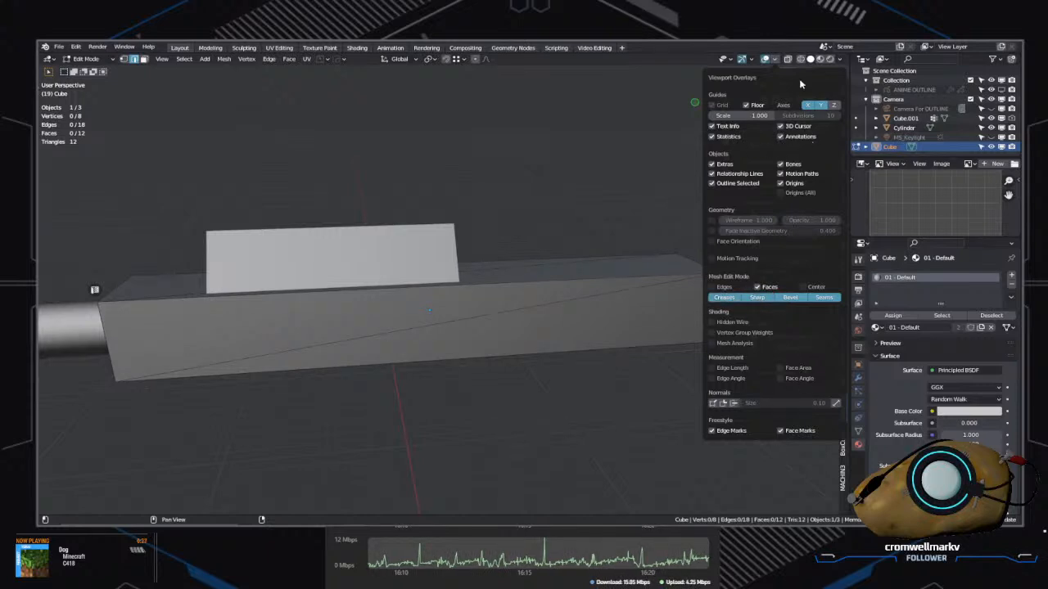
click(771, 61)
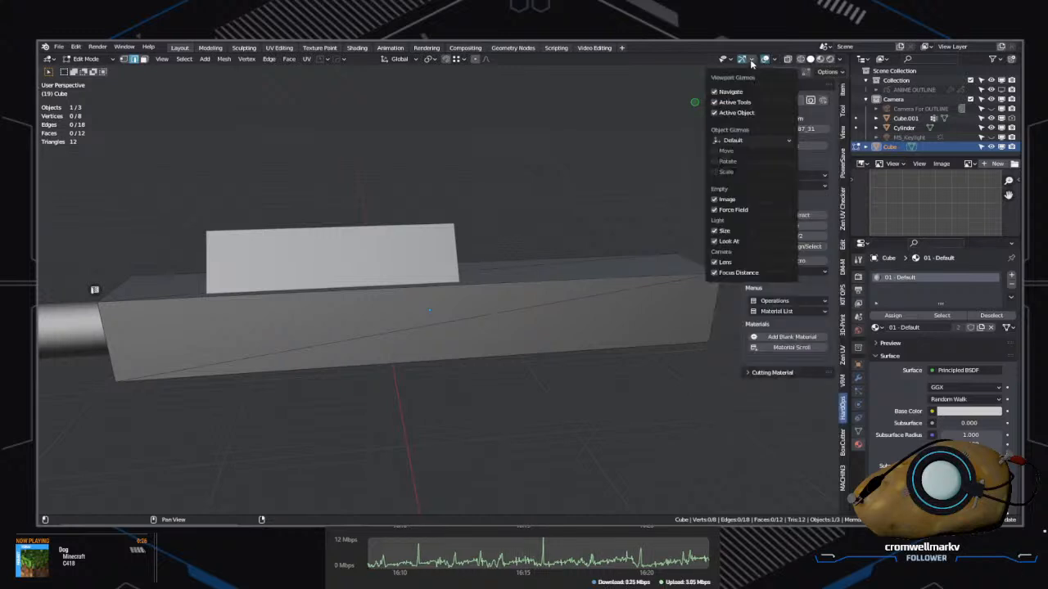
click(839, 61)
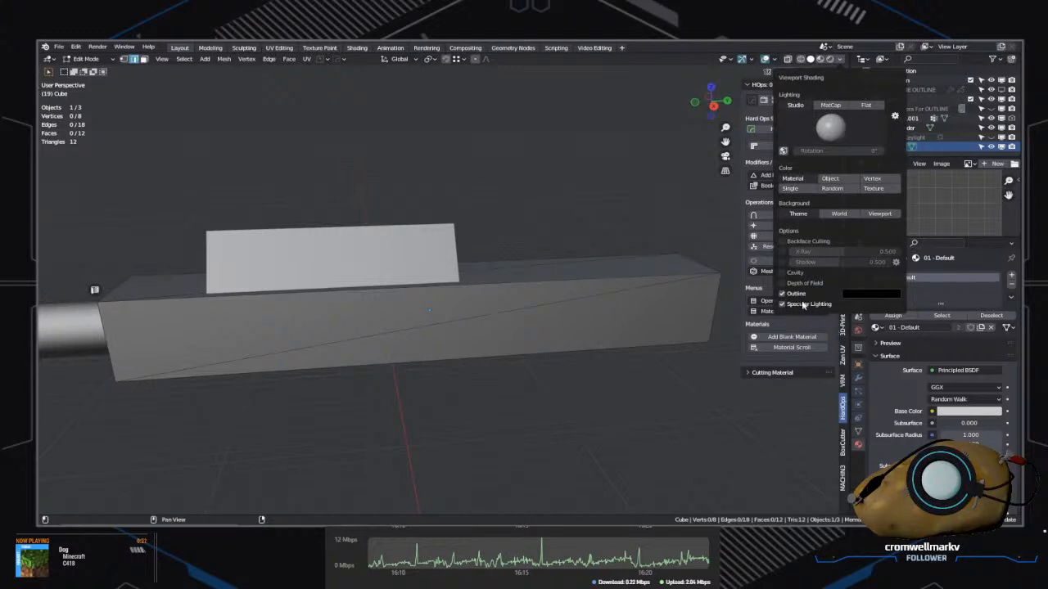
click(791, 272)
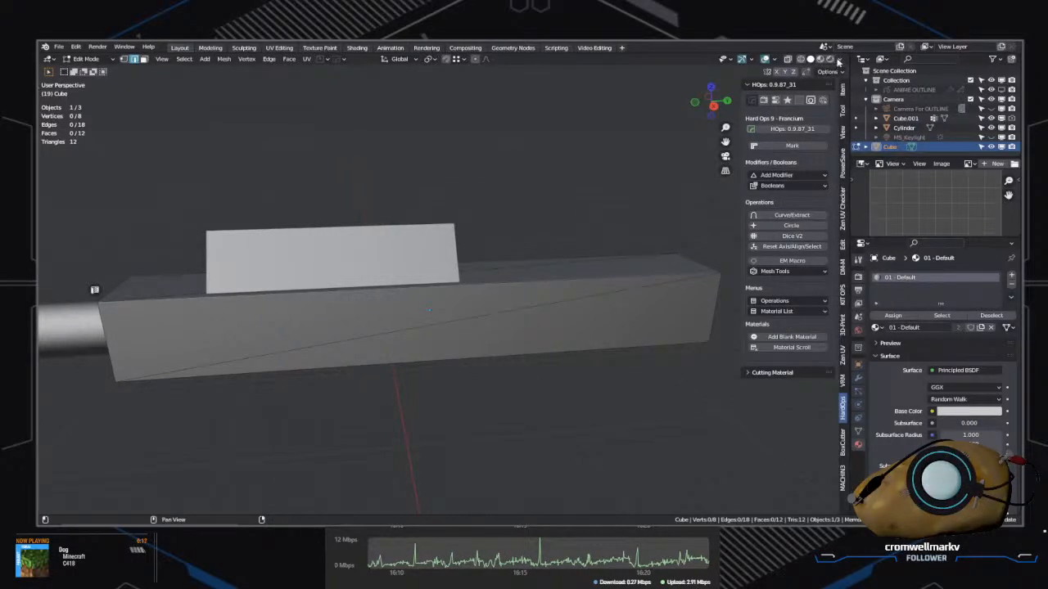
click(838, 62)
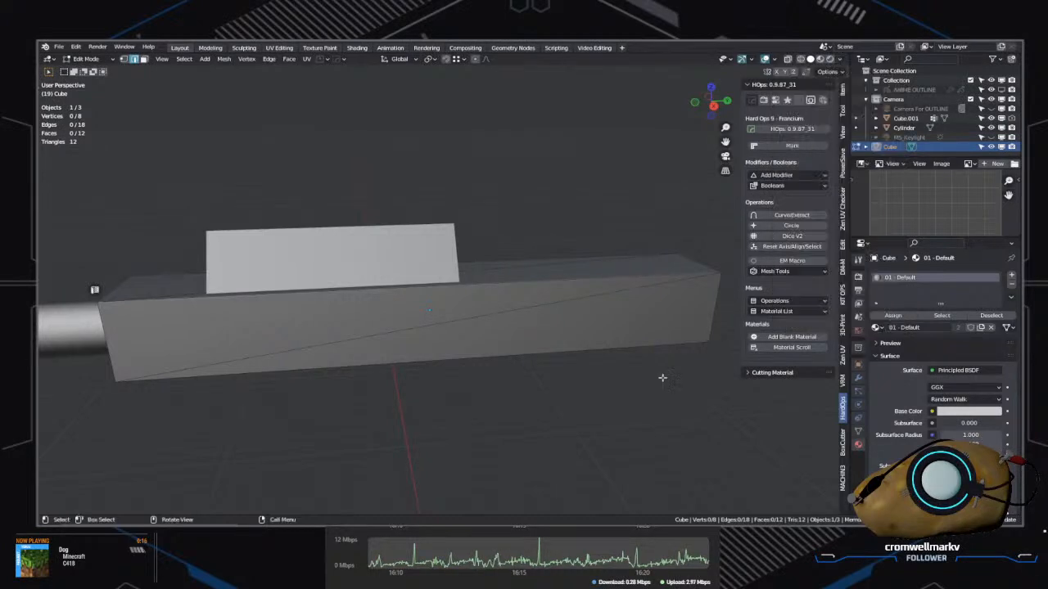
Step: Return the long bar to Object Mode, and re-enter Edit Mode on it with edge selection
middle_drag(577, 349, 563, 316)
key(Tab)
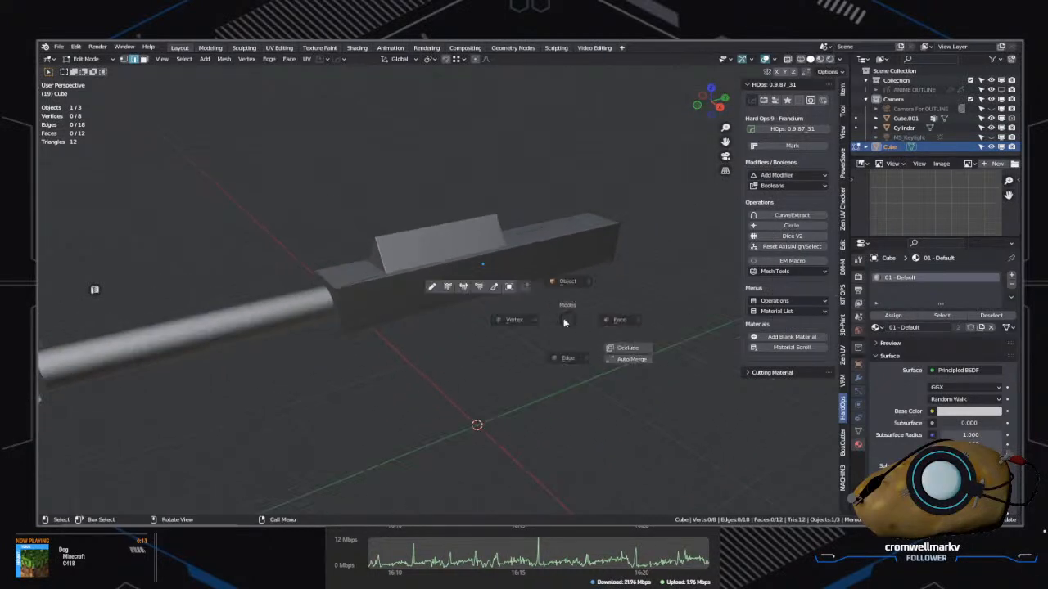
click(565, 318)
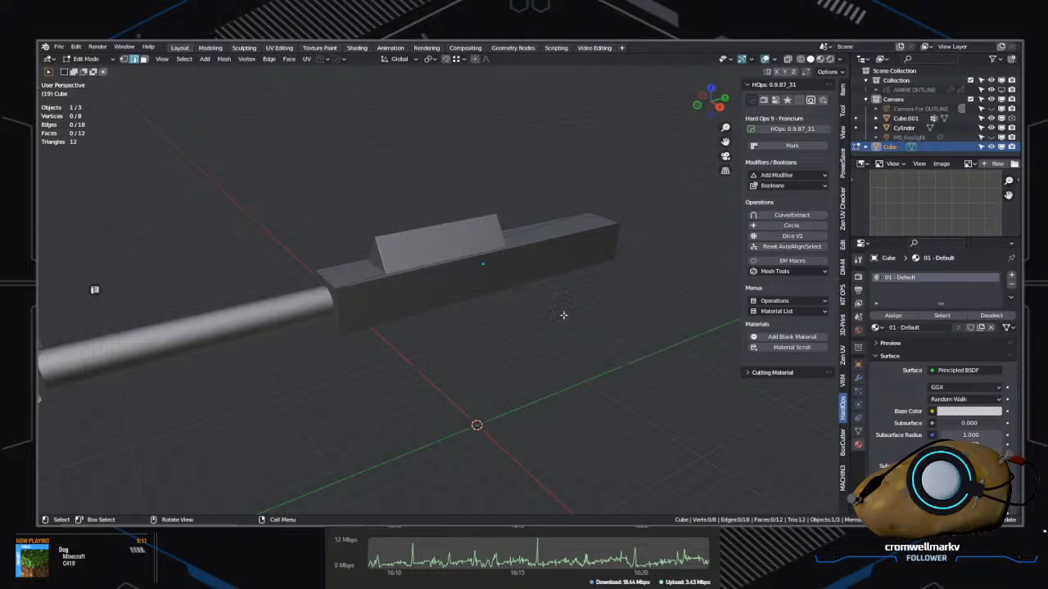
click(91, 59)
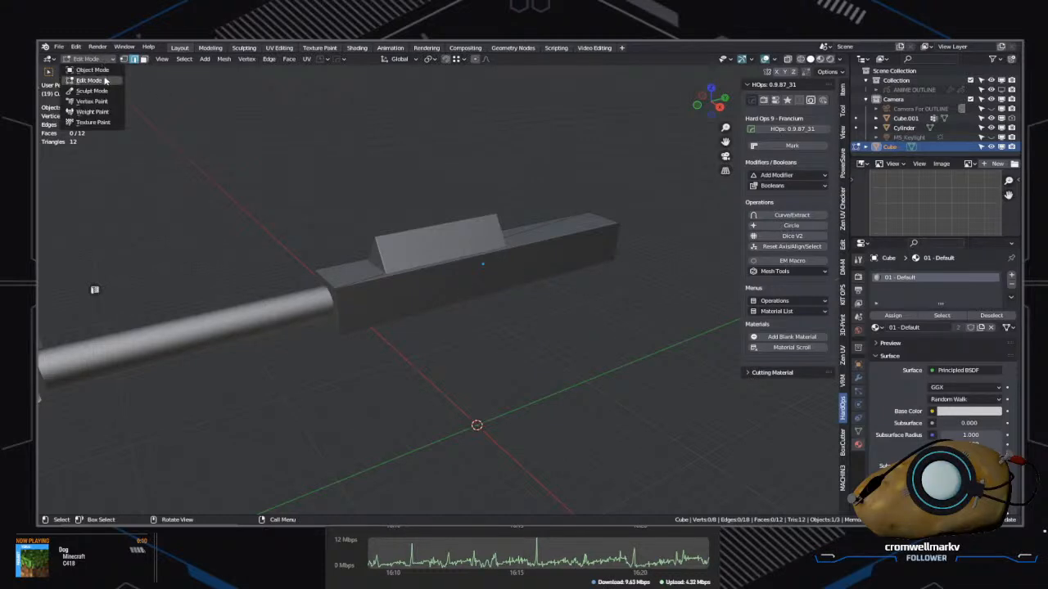
click(88, 78)
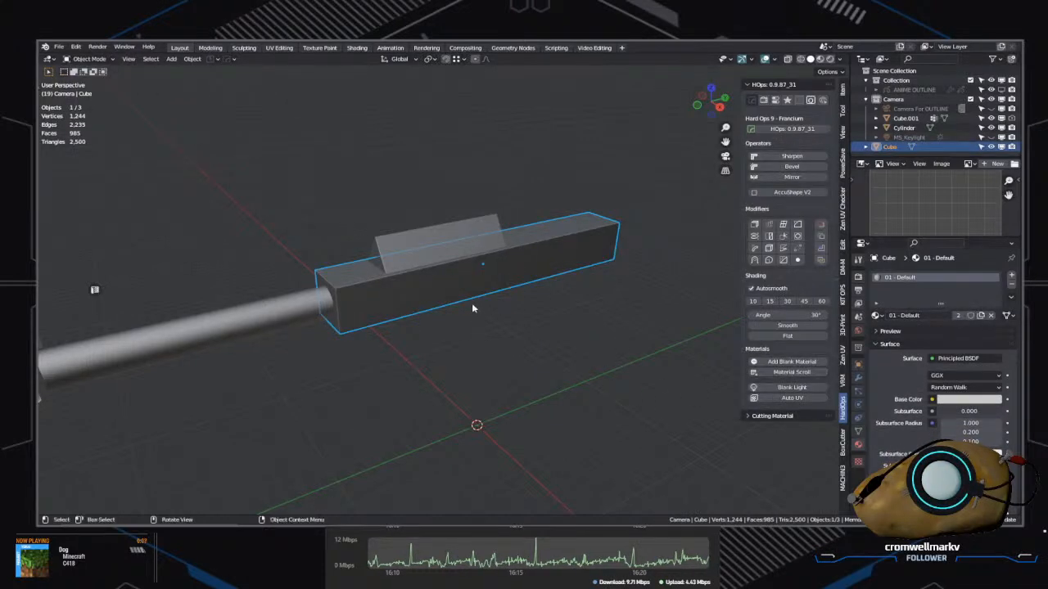
scroll(576, 232, up, 3)
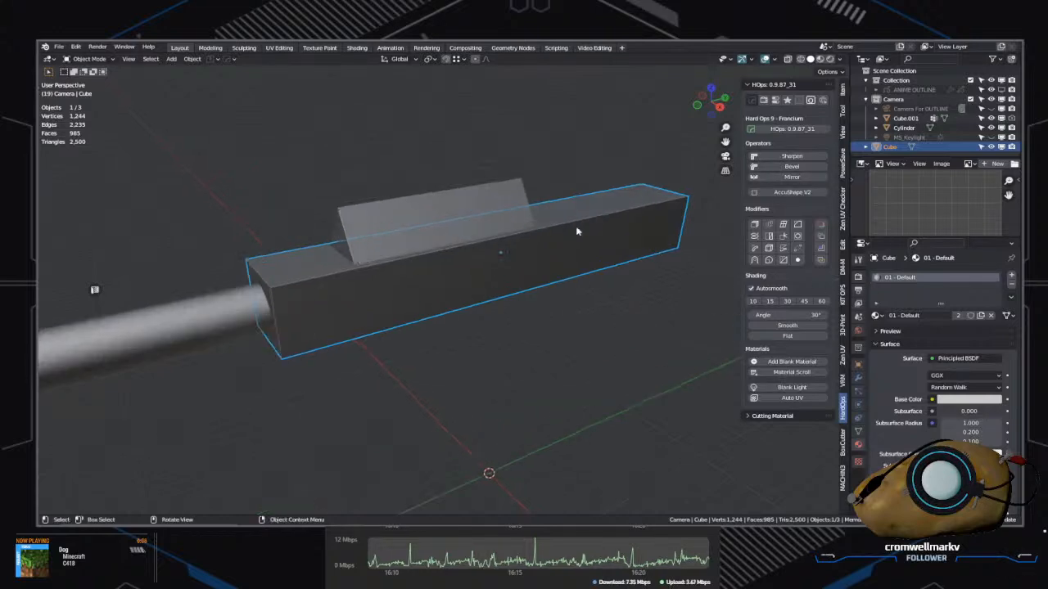
middle_drag(641, 264, 610, 300)
key(Tab)
click(611, 352)
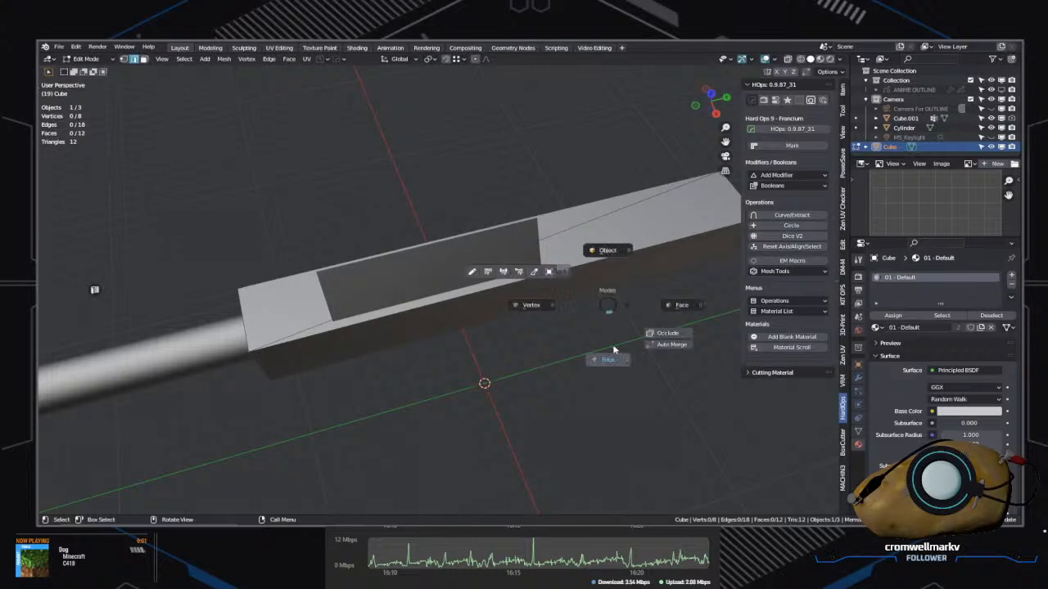
Step: Select the four diagonal edges that run along the bar's long side, top and bottom faces
key(Tab)
click(599, 421)
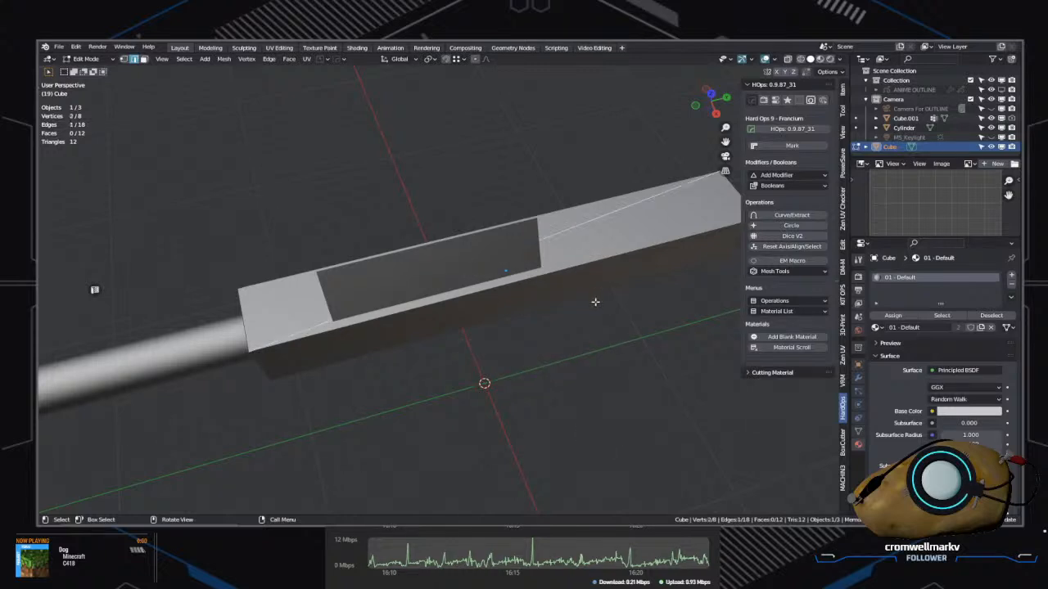
middle_drag(595, 301, 671, 344)
click(550, 342)
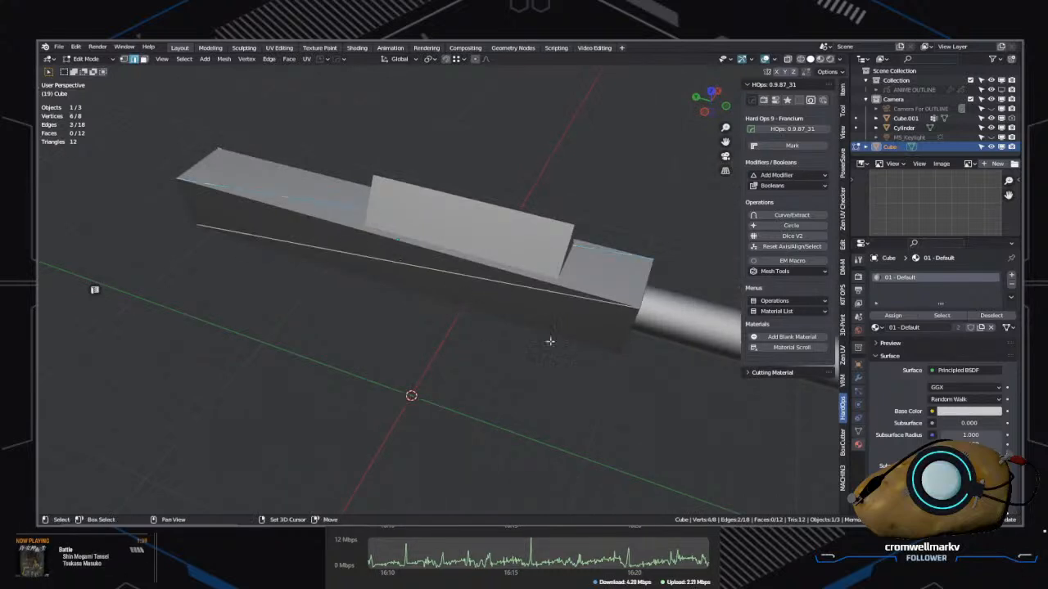
middle_drag(550, 341, 483, 285)
shift+click(482, 286)
key(x)
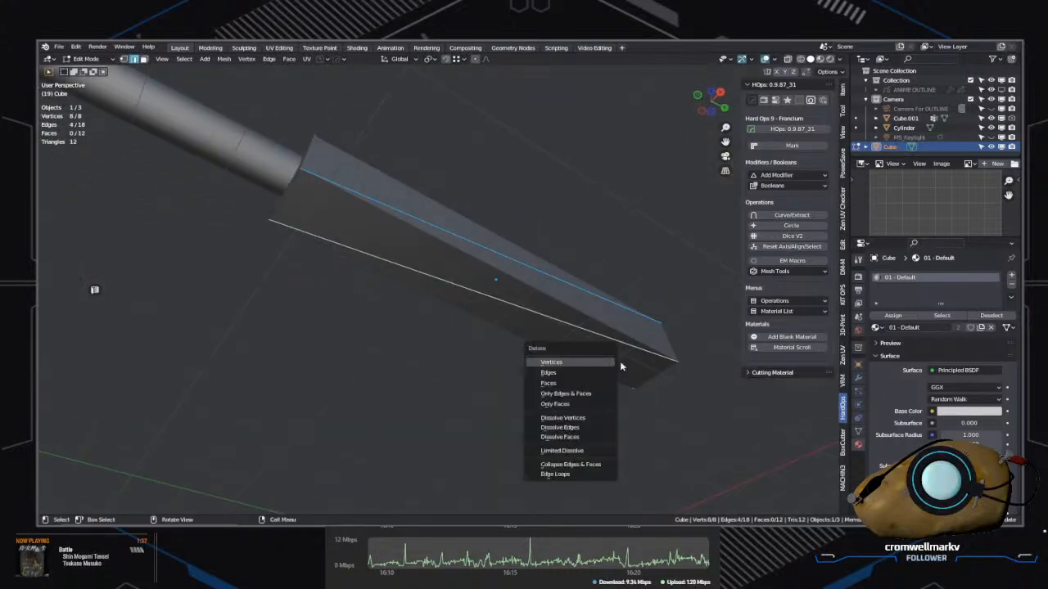
click(573, 373)
key(ctrl+z)
Step: Dissolve the selected diagonal edges of the bar with Dissolve Vertices enabled, and return to Object Mode
middle_drag(587, 276, 594, 349)
key(x)
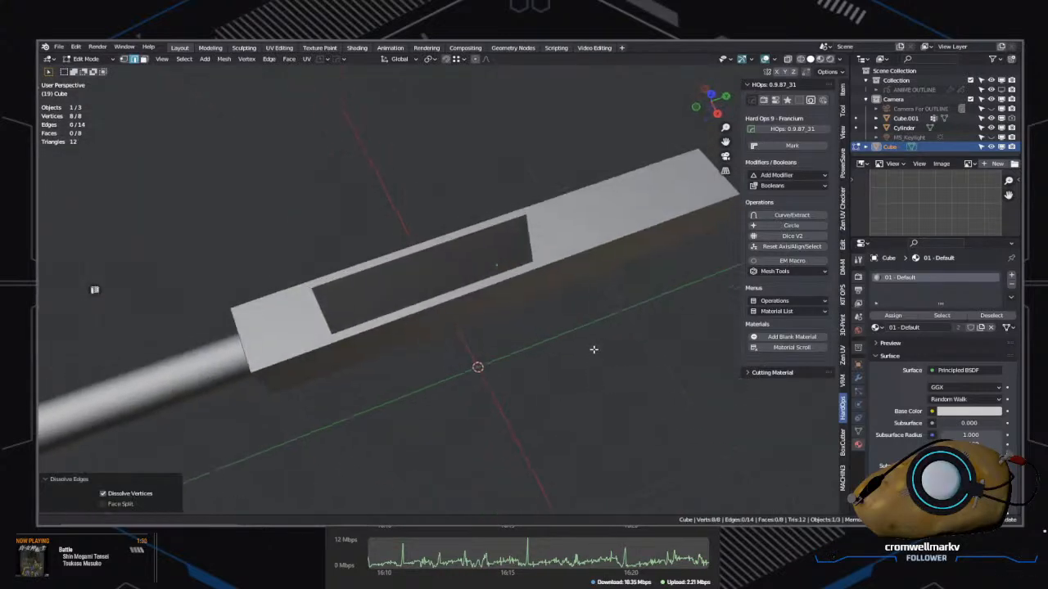
middle_drag(592, 351, 538, 282)
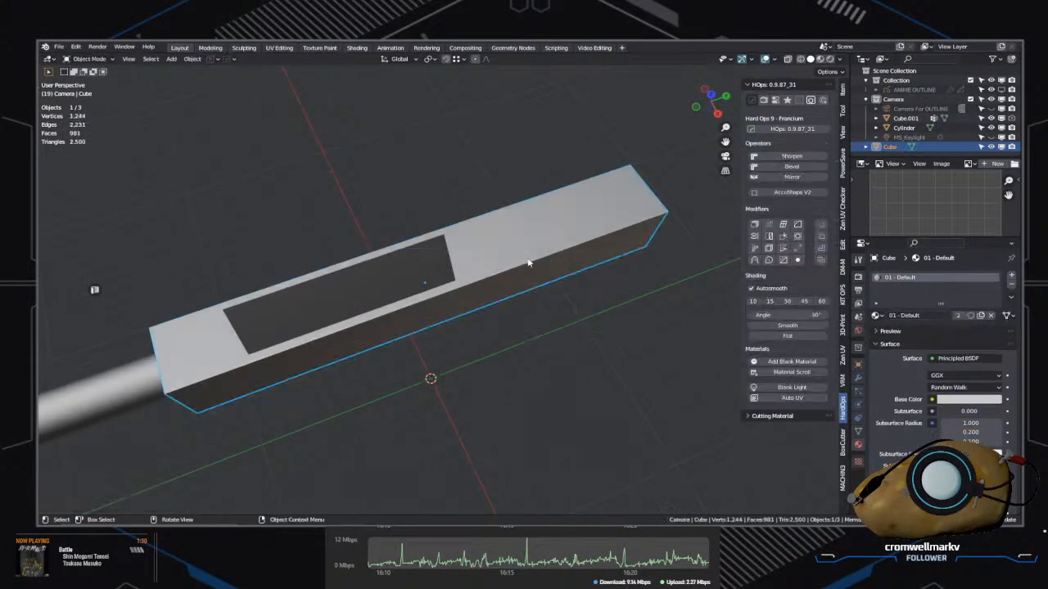
middle_drag(547, 336, 516, 264)
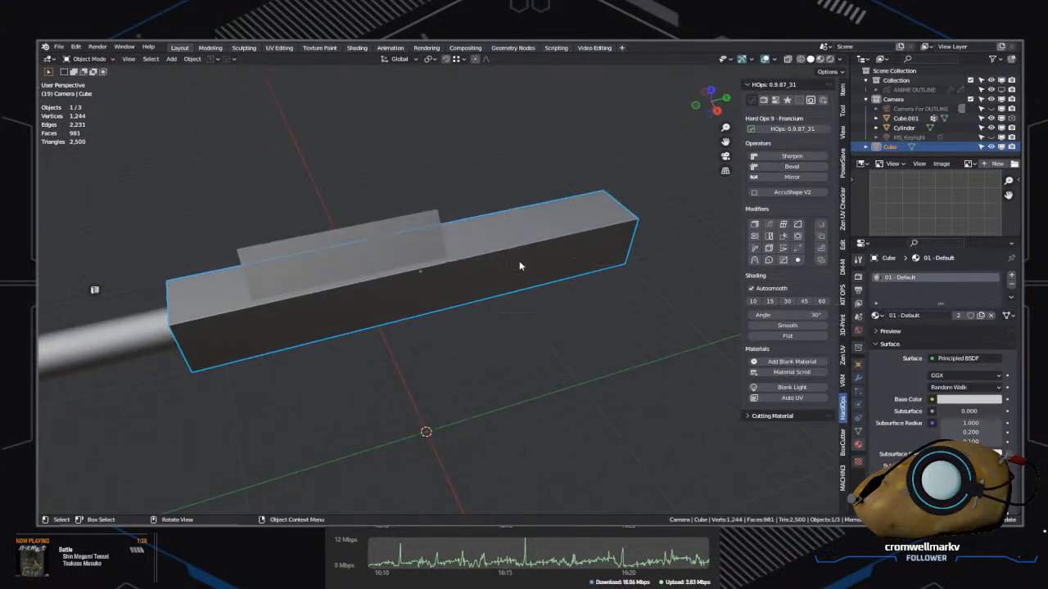
Step: Enter Edit Mode on the bar with edge selection and add a loop cut with 2 cuts across its length
key(Tab)
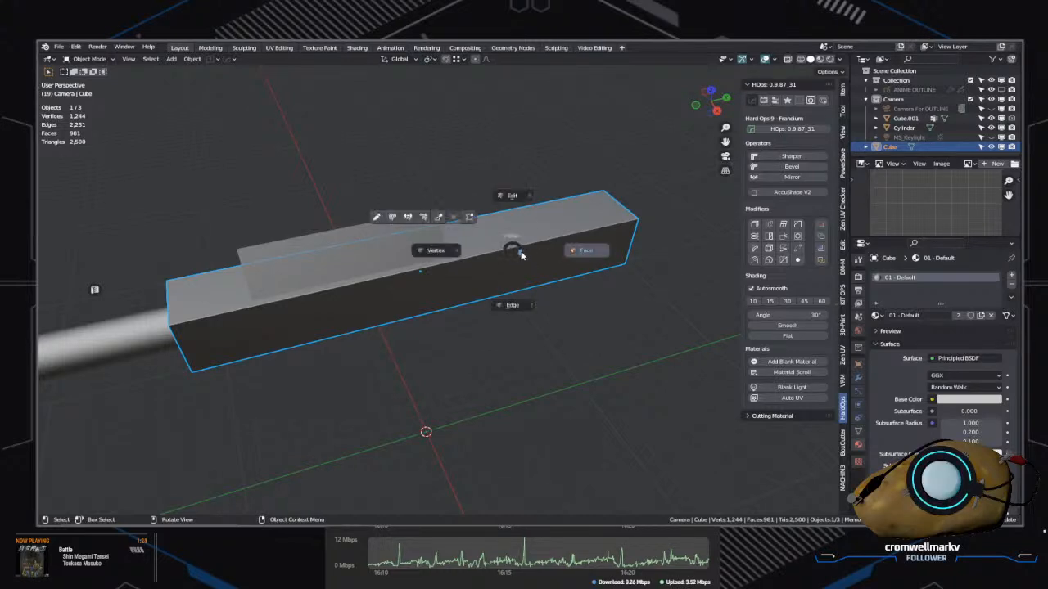
key(Tab)
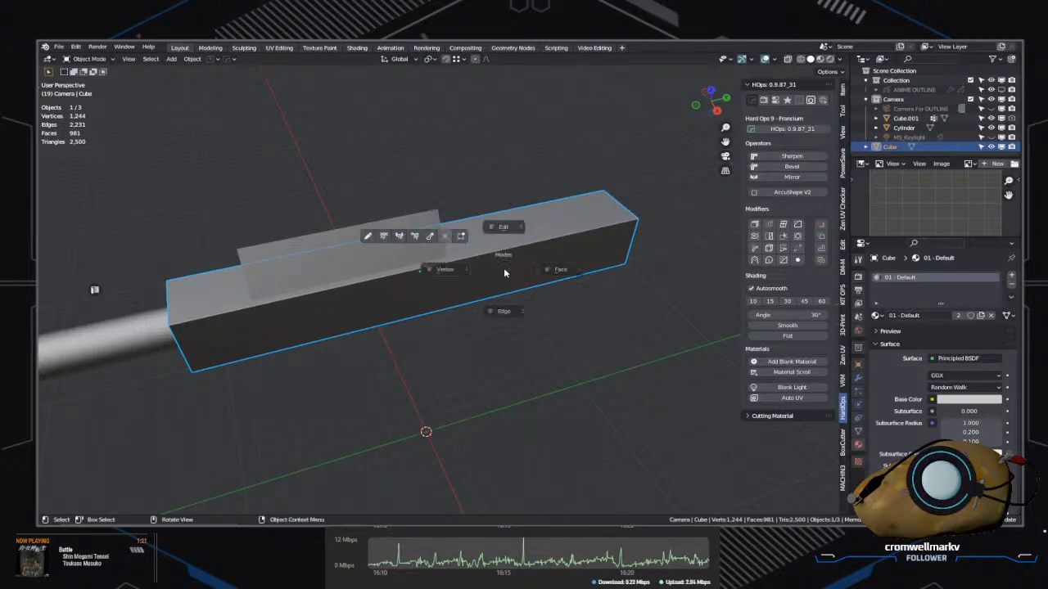
click(509, 272)
key(ctrl+r)
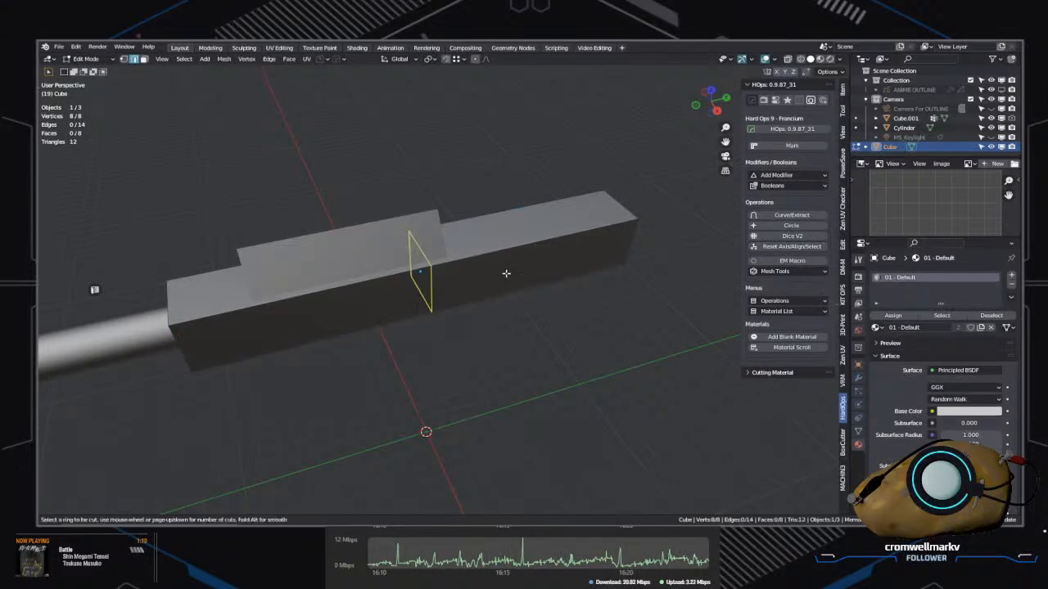
click(505, 276)
right_click(519, 393)
scroll(518, 393, up, 1)
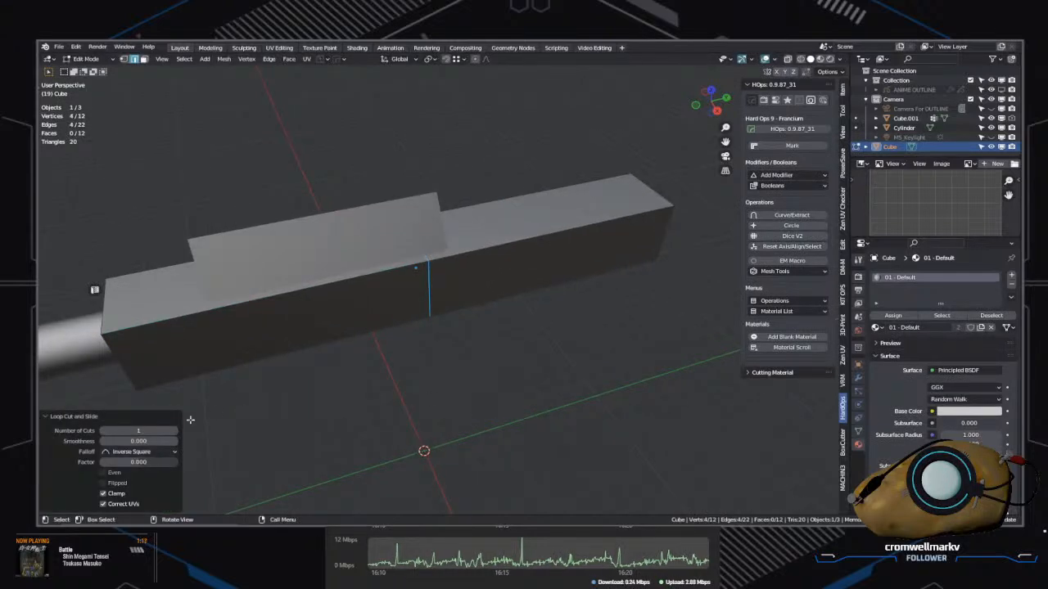
key(s)
right_click(437, 438)
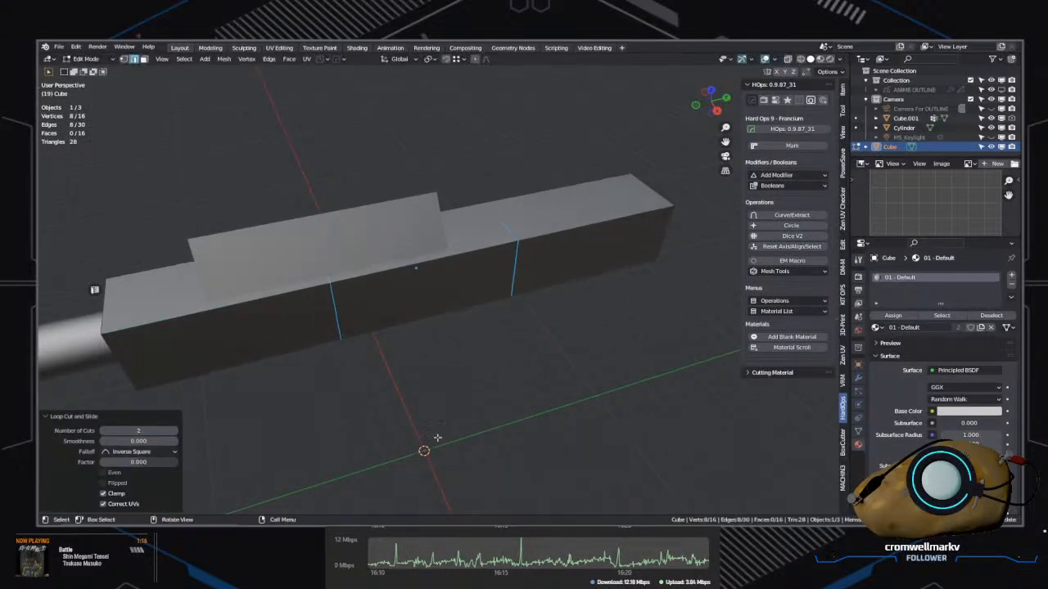
Step: Move both loop cuts about -3.16 m along the global Y axis, and select only the loop nearest the barrel
key(g)
key(z)
key(y)
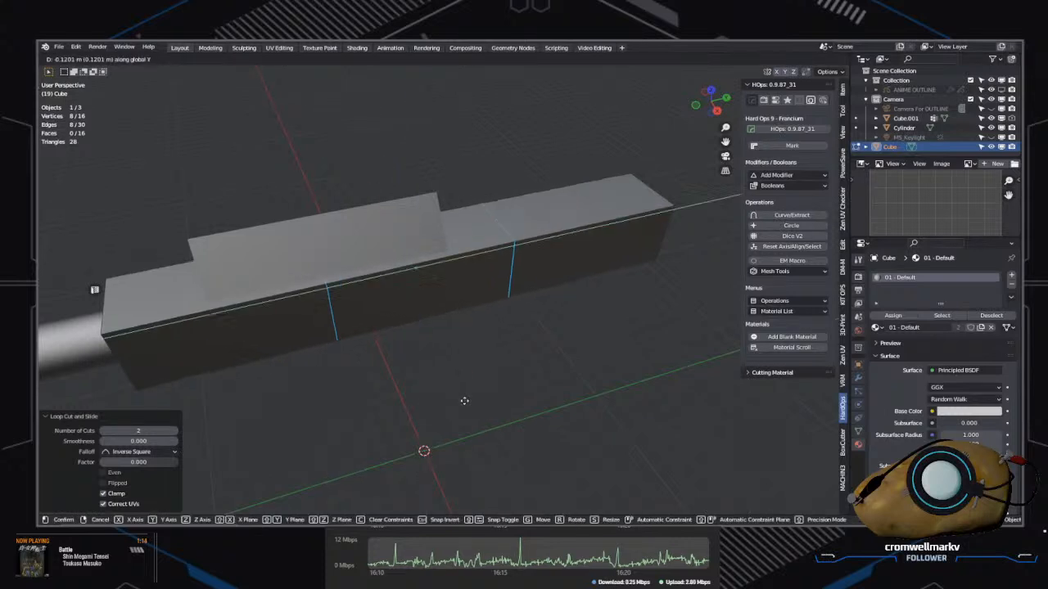
click(383, 436)
shift+middle_drag(404, 456, 570, 449)
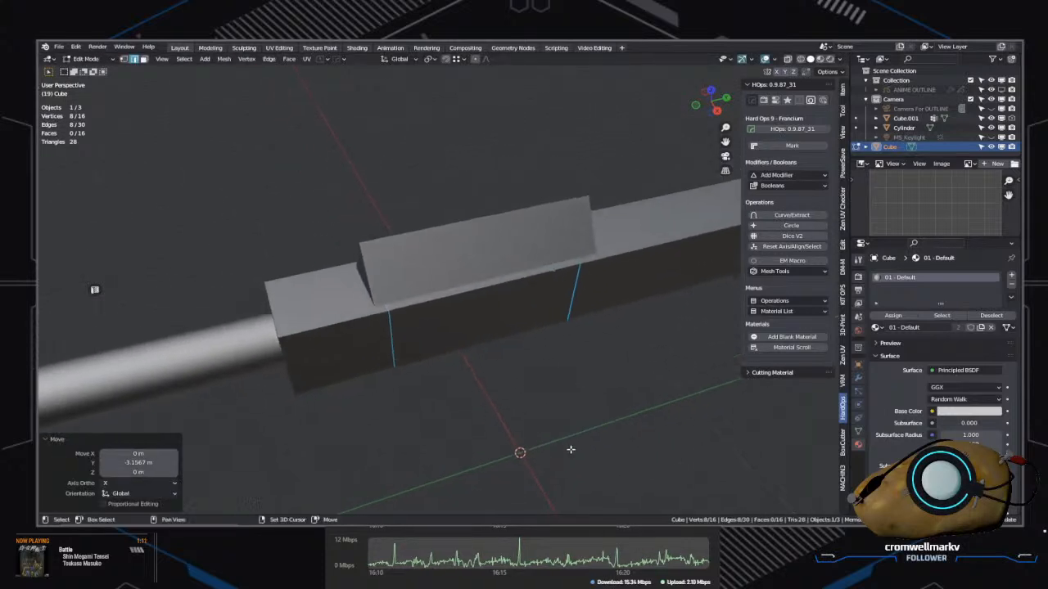
click(425, 379)
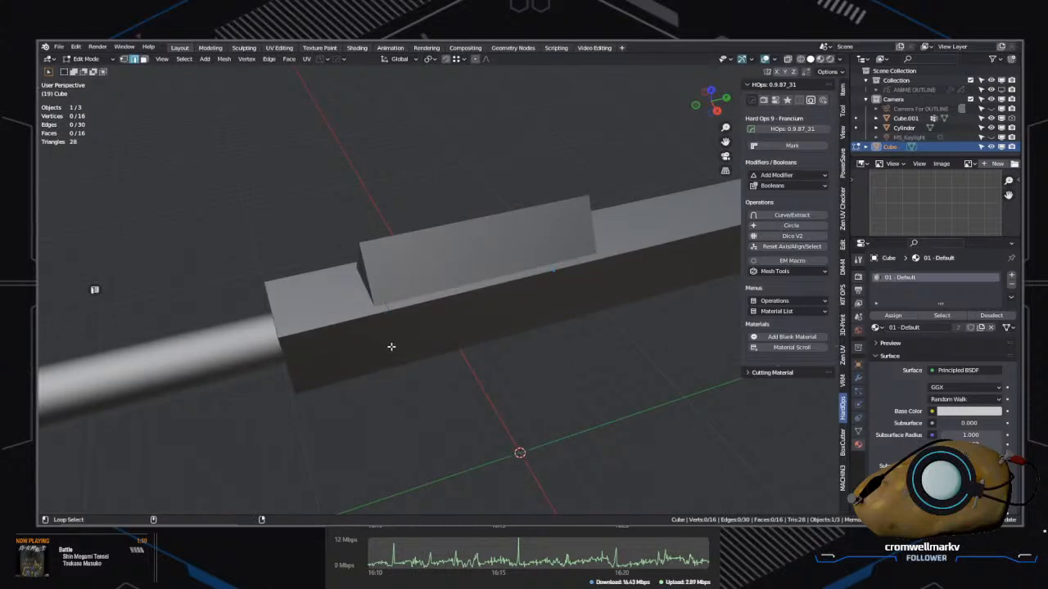
key(g)
key(x)
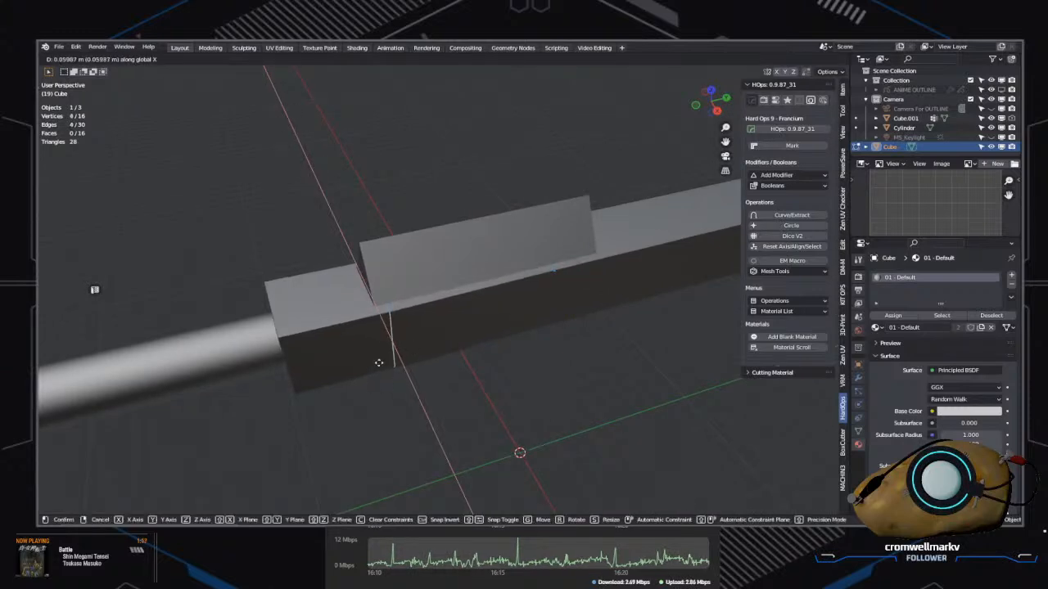
click(385, 356)
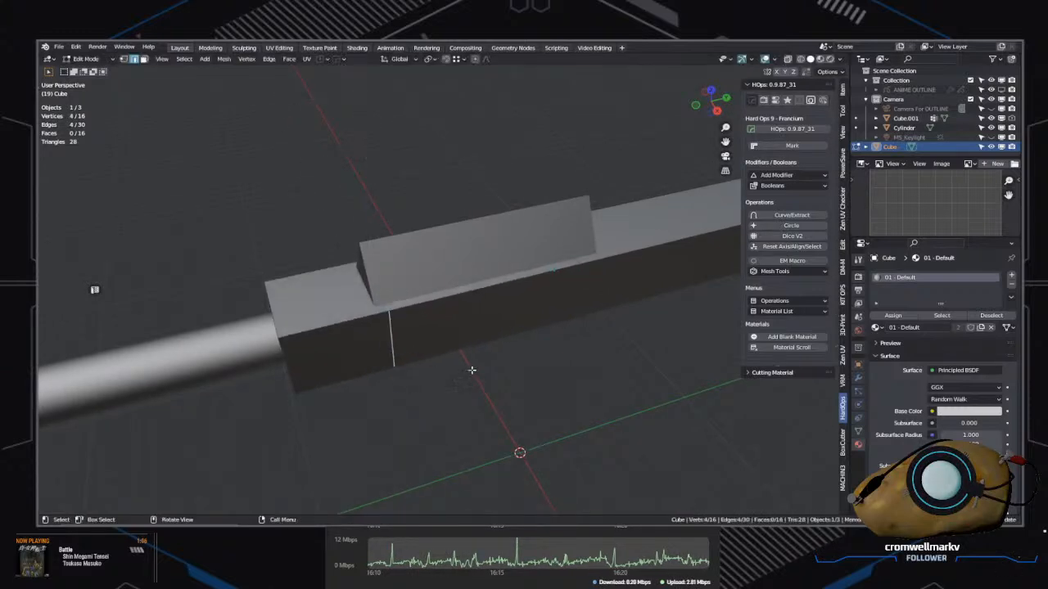
scroll(452, 392, up, 2)
middle_drag(451, 392, 461, 365)
key(y)
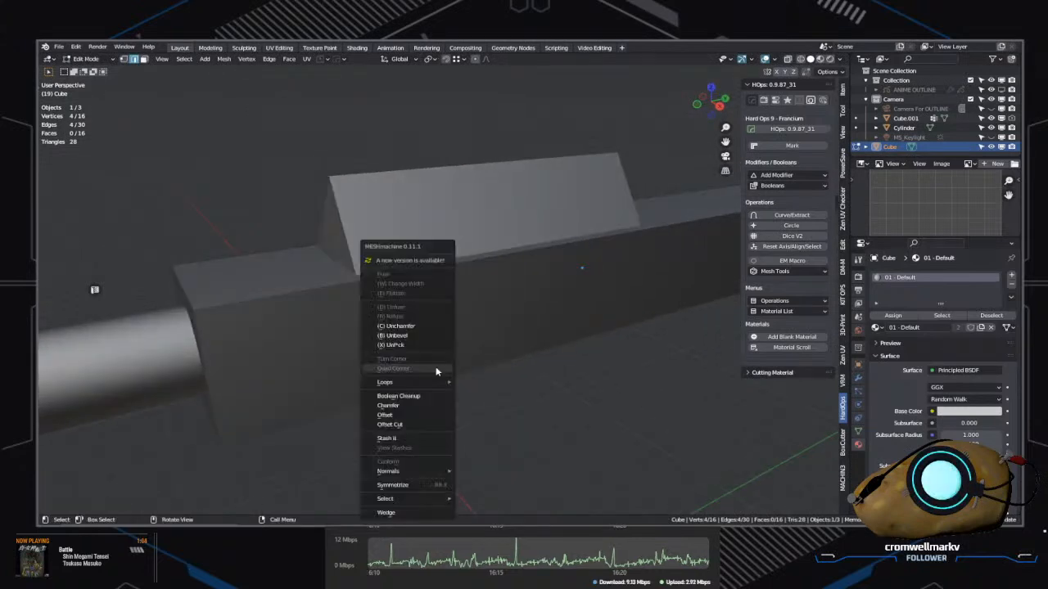
click(454, 337)
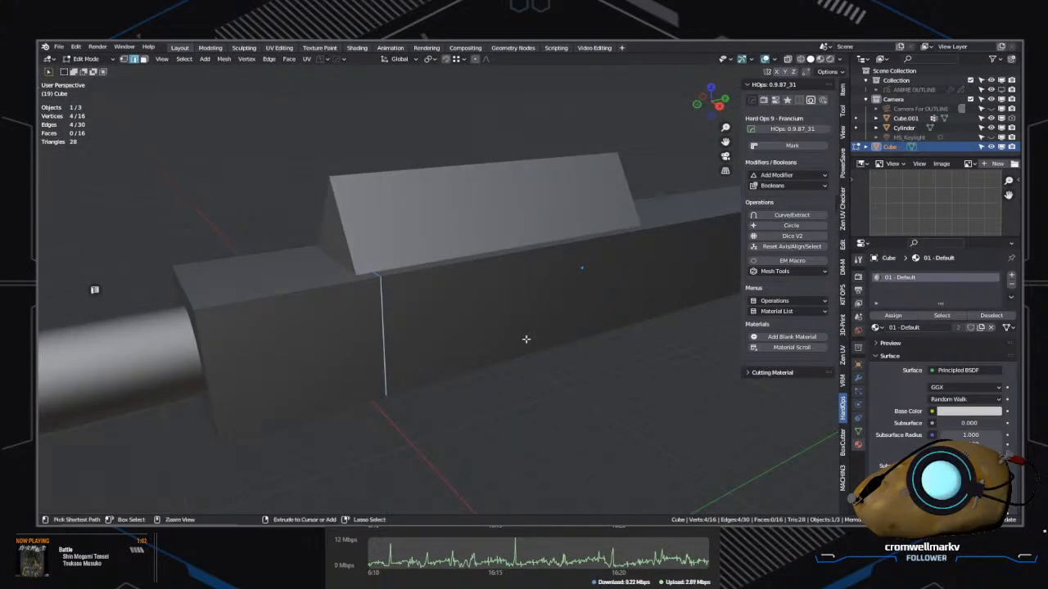
Step: Edge-slide the front loop cut slightly toward the barrel, in line with the prism's front end
scroll(494, 356, down, 5)
scroll(386, 320, up, 3)
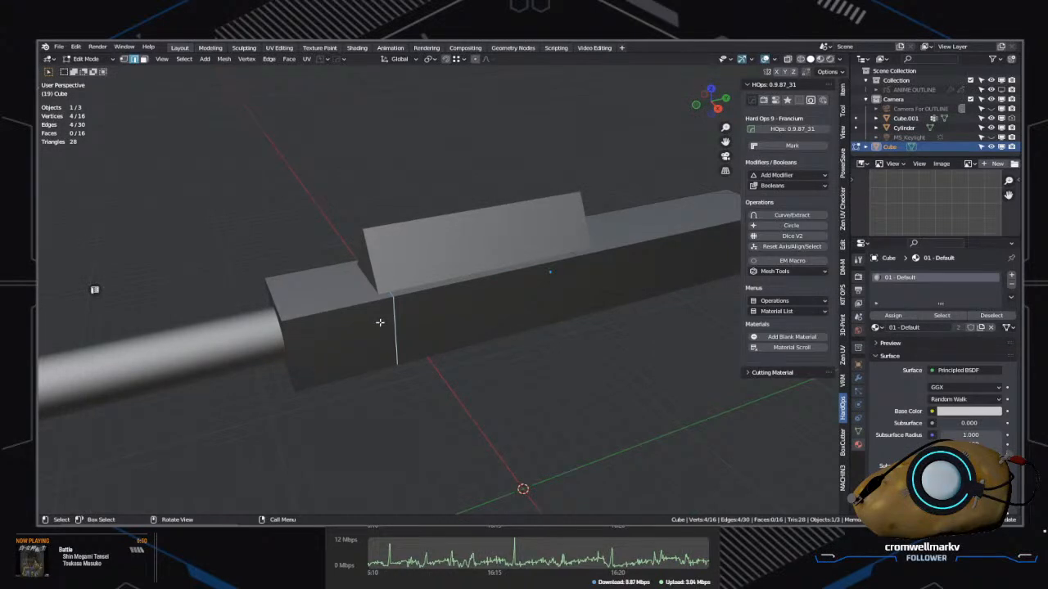
key(g)
key(g)
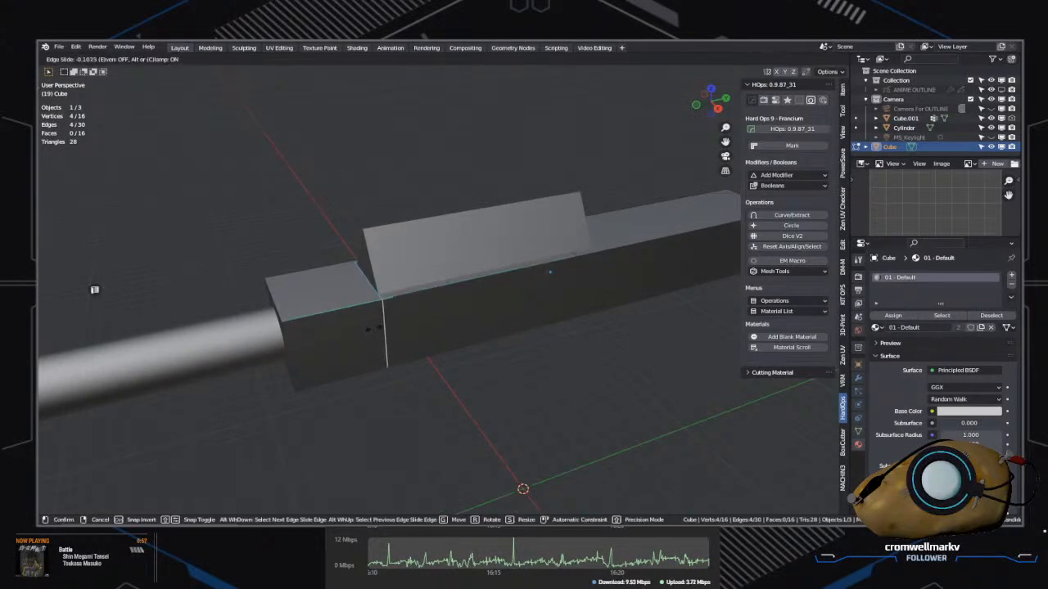
click(363, 233)
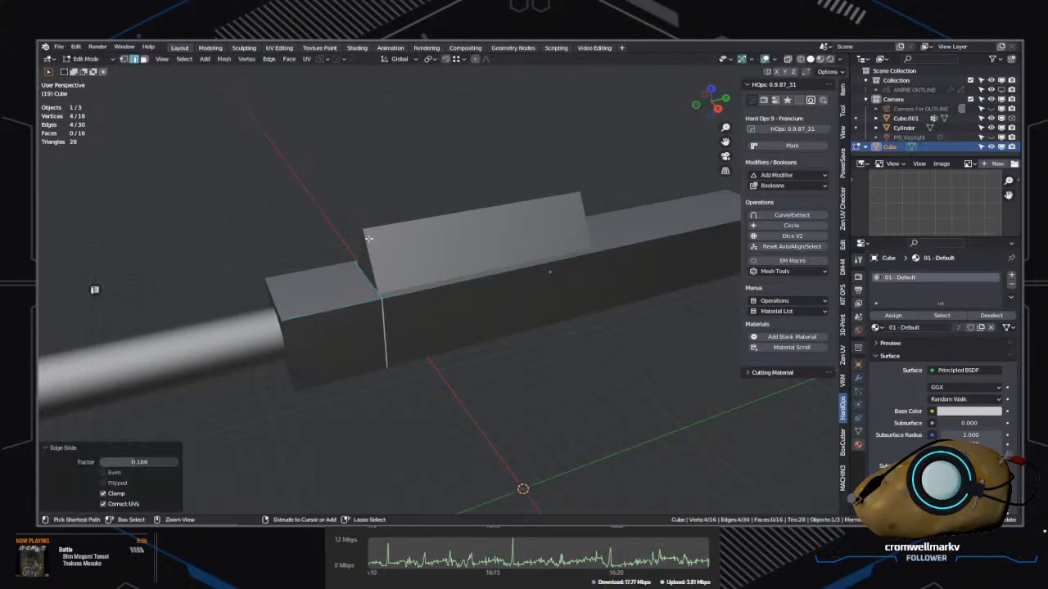
Step: Select the rear loop cut and edge-slide it forward toward the prism's rear end
middle_drag(362, 233, 473, 314)
key(alt+a)
key(g)
key(g)
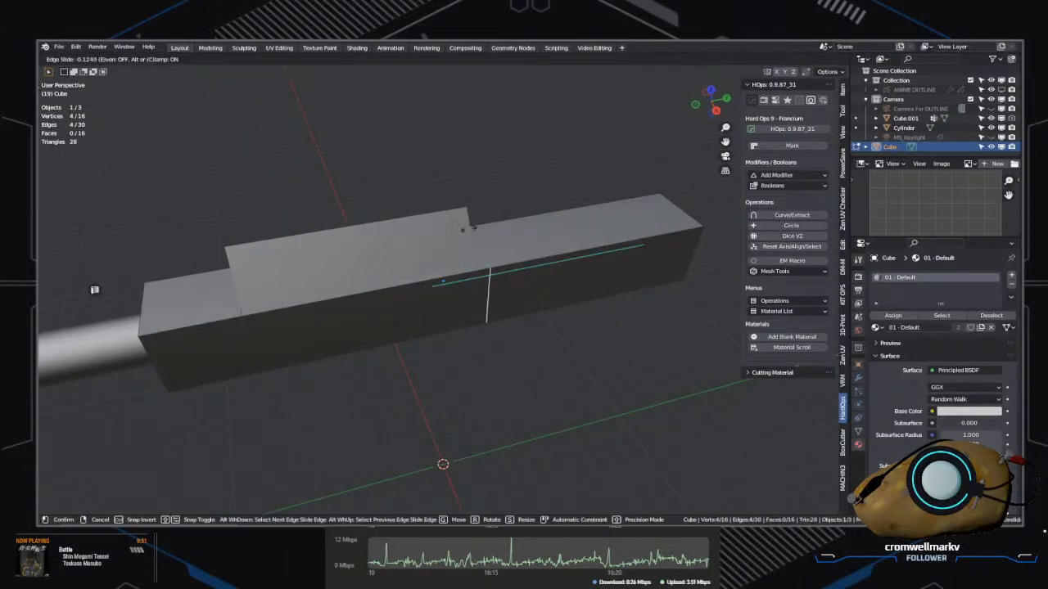
click(475, 229)
Step: Select the diagonal edges on the bar's front and rear end faces and dissolve them
middle_drag(475, 230, 548, 395)
middle_drag(564, 444, 489, 377)
key(Tab)
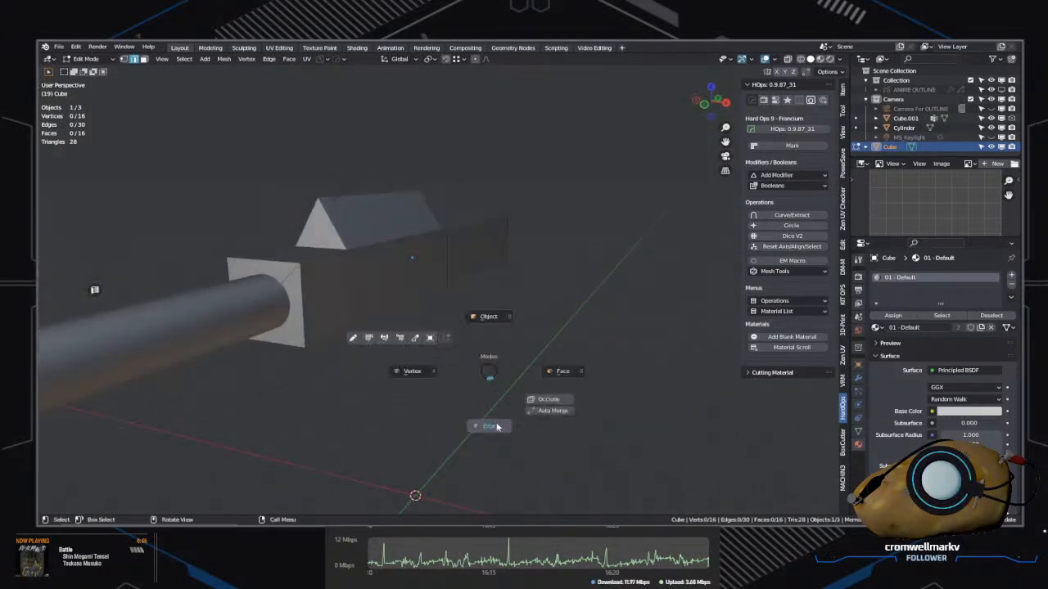
click(495, 425)
middle_drag(423, 293, 640, 310)
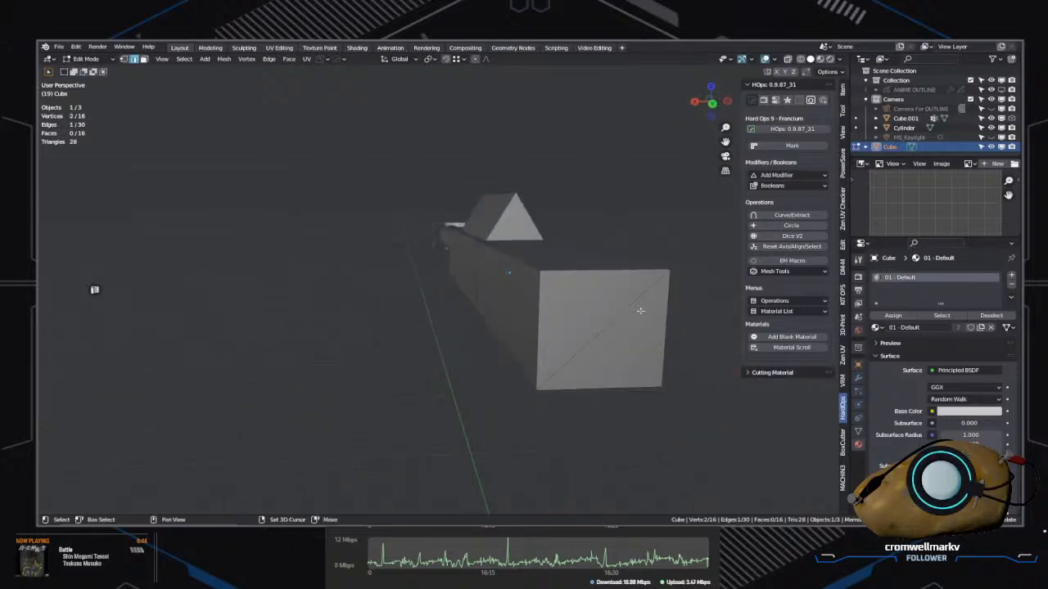
key(x)
click(477, 340)
key(x)
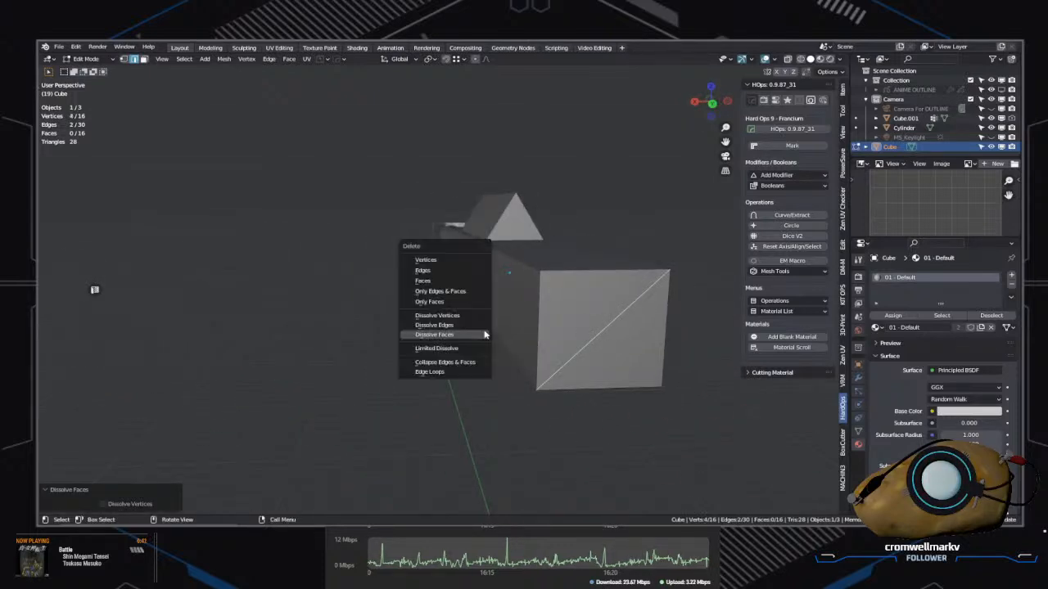
click(468, 331)
Step: Select the underside face of the bar's rear section and extrude it about 1.86 m down along global Z
key(Tab)
middle_drag(468, 331, 487, 363)
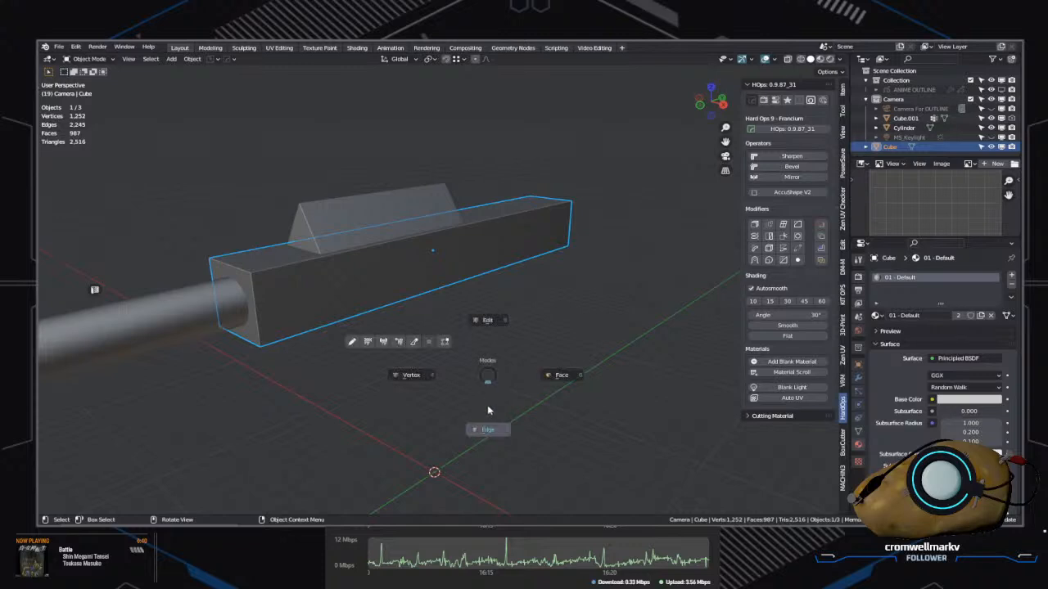
click(488, 410)
middle_drag(487, 410, 496, 322)
key(Tab)
click(541, 273)
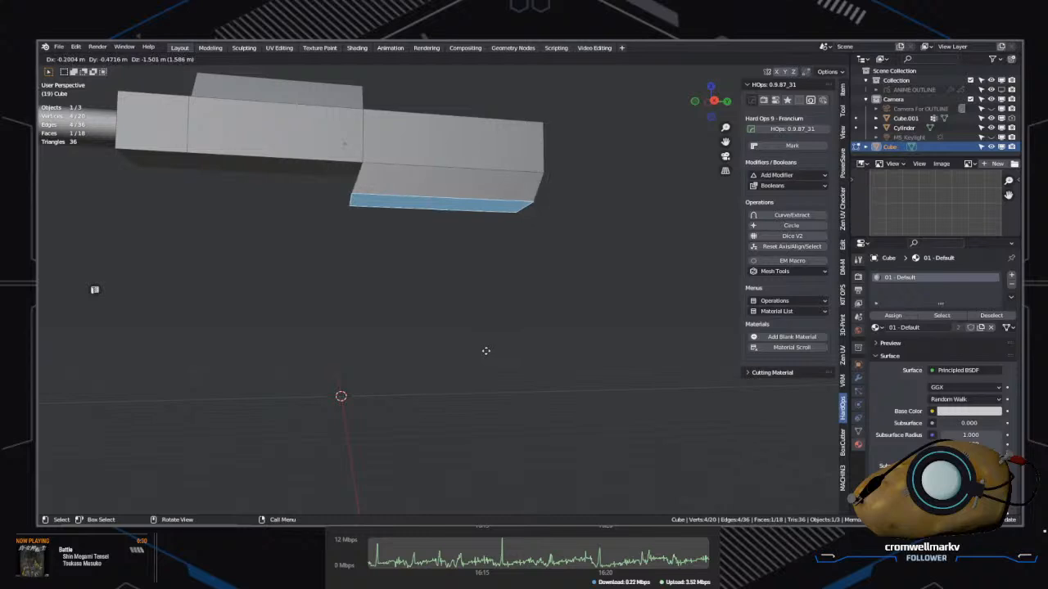
key(z)
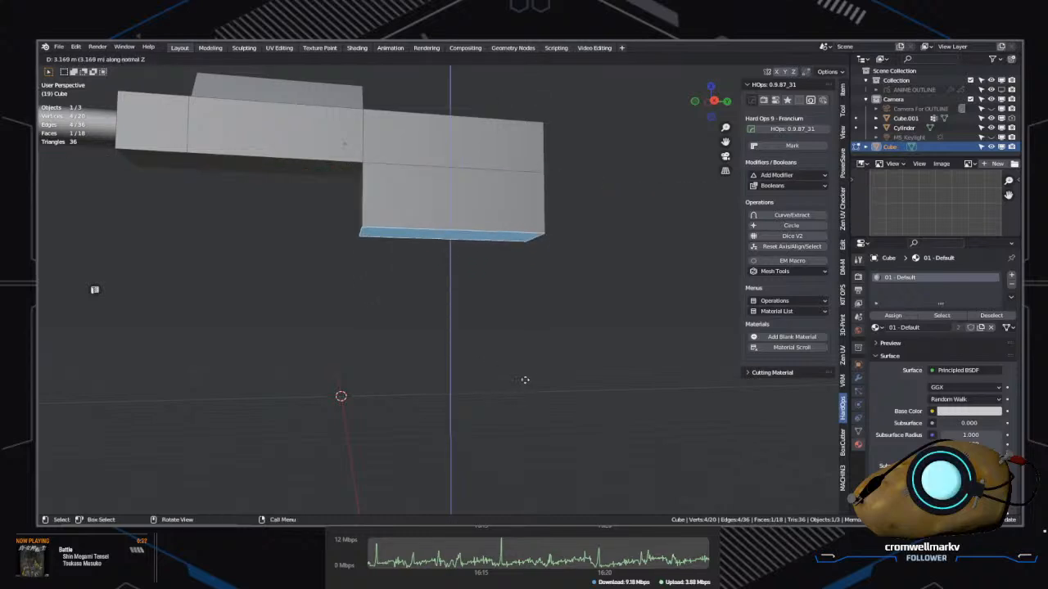
key(z)
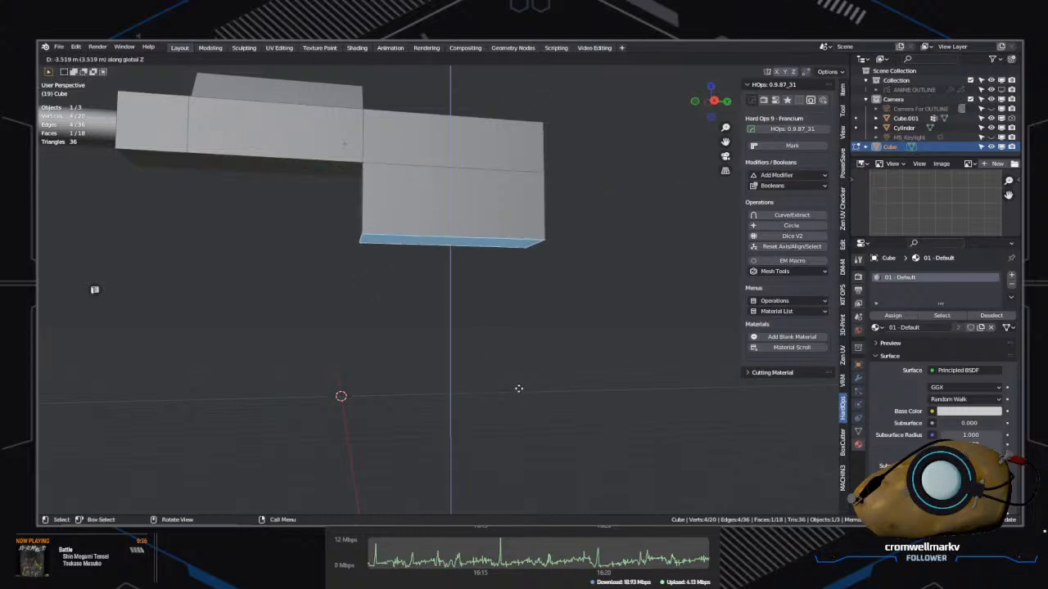
click(516, 357)
Step: Move the extrusion's lower front edge about 1.99 m backward along global Y to slope its front
middle_drag(514, 351, 515, 344)
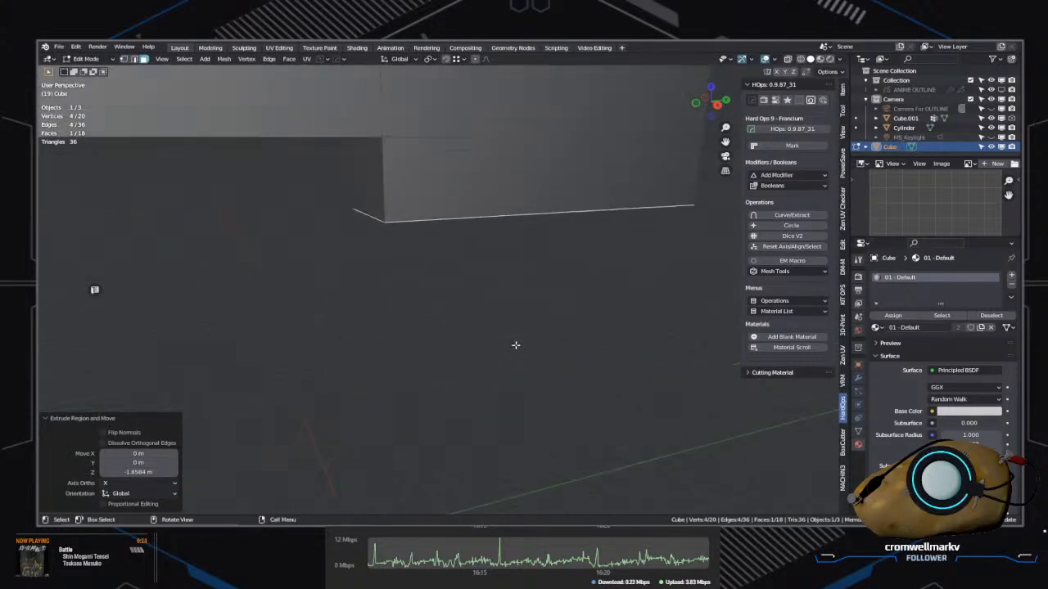
click(505, 338)
click(498, 386)
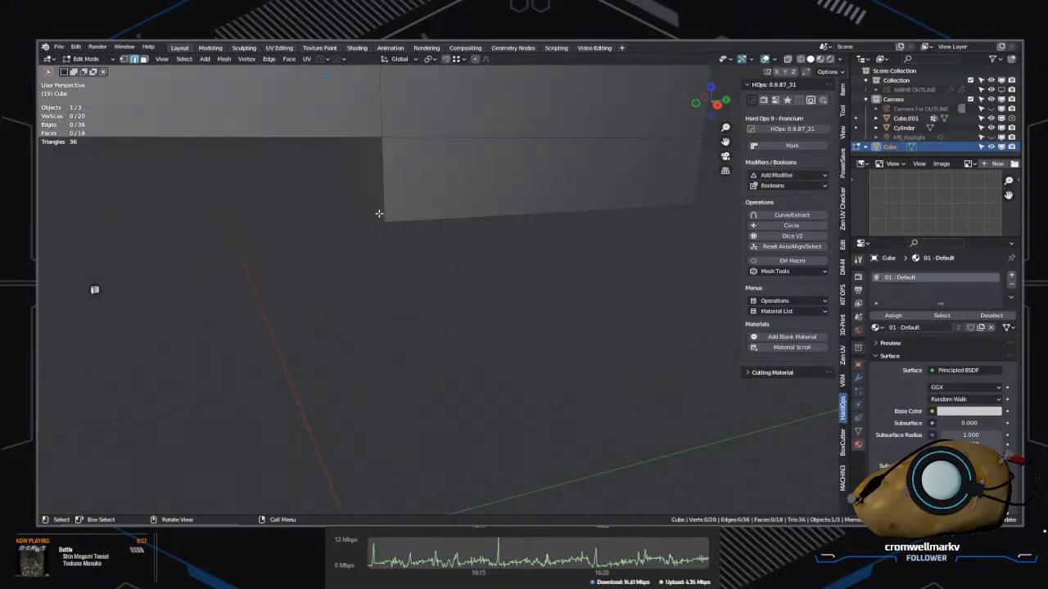
key(g)
key(x)
key(y)
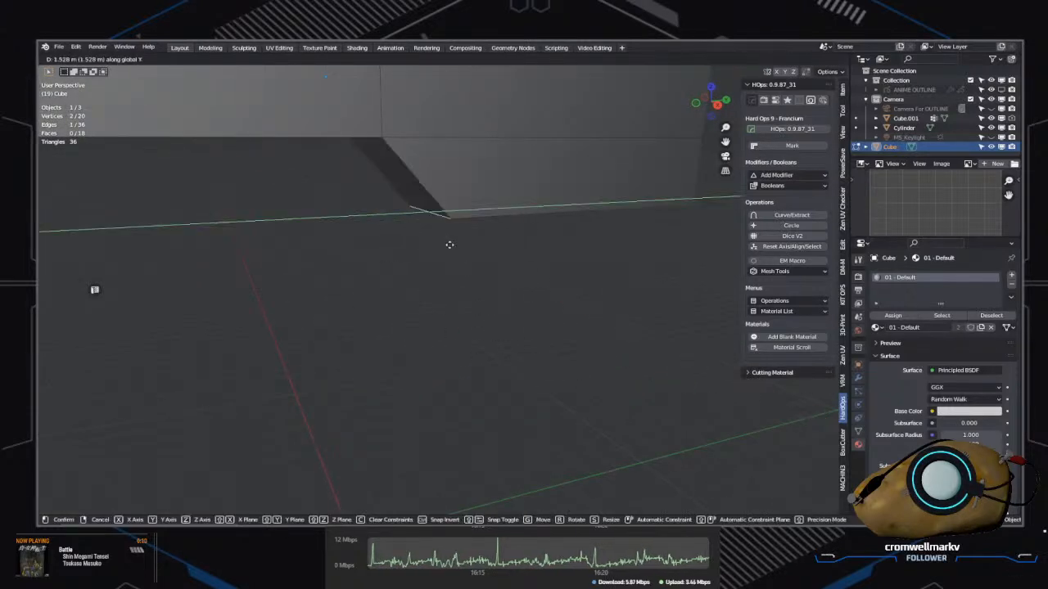
click(470, 244)
Step: Select both faces of the body's rear end and extrude them about 8.7 m backward
scroll(484, 246, down, 5)
middle_drag(484, 246, 671, 327)
middle_drag(604, 326, 348, 348)
key(Tab)
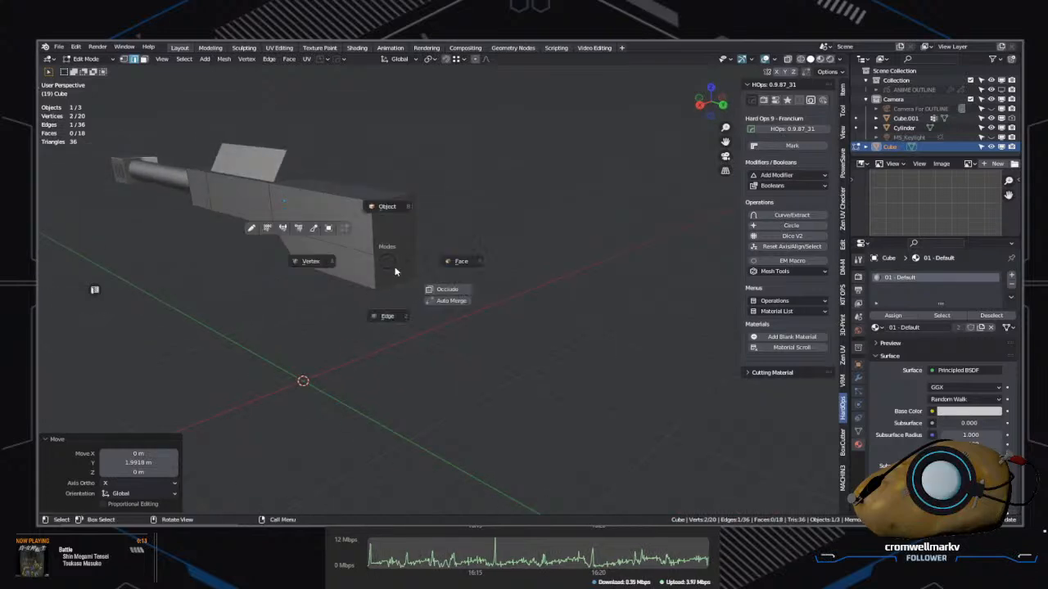
click(414, 255)
shift+click(390, 276)
middle_drag(390, 276, 425, 326)
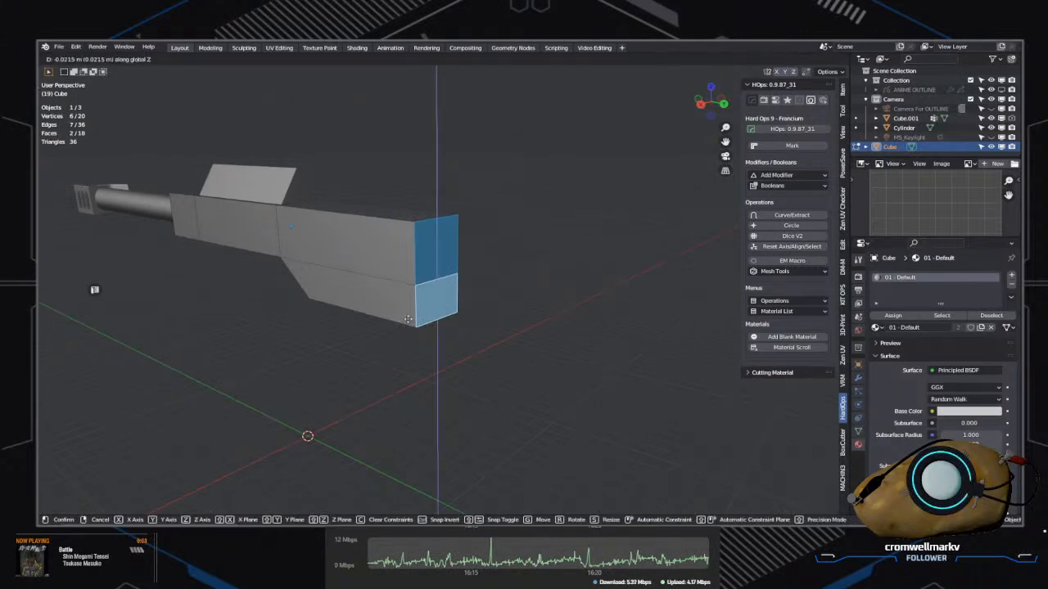
right_click(417, 355)
middle_drag(417, 355, 436, 368)
key(e)
click(630, 365)
middle_drag(396, 334, 434, 330)
Step: Select the two top faces behind the triangular prism and extrude them upward
key(Tab)
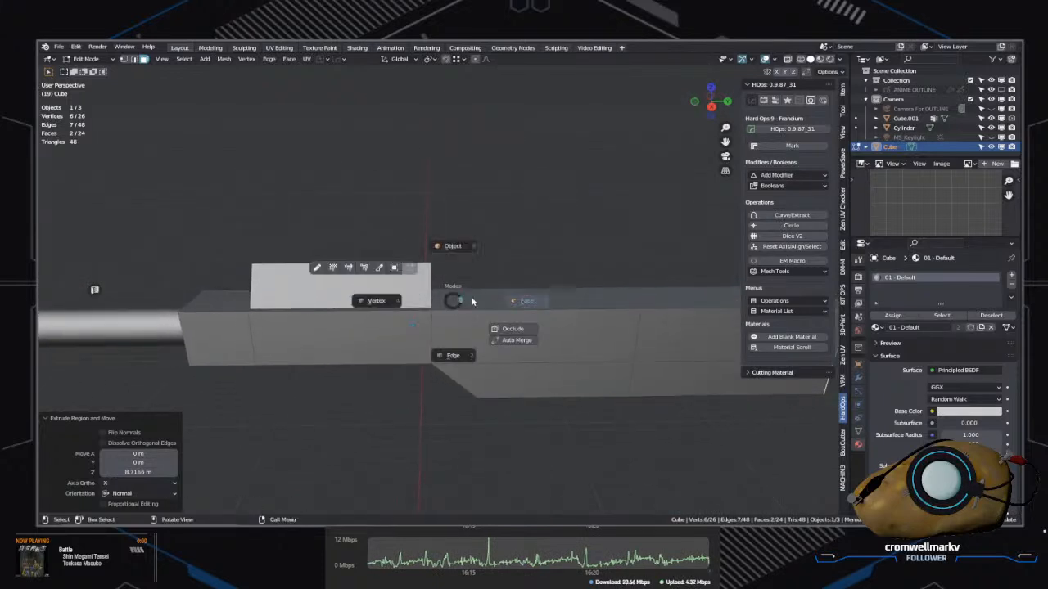
click(477, 298)
shift+middle_drag(608, 404, 532, 386)
key(Tab)
click(573, 374)
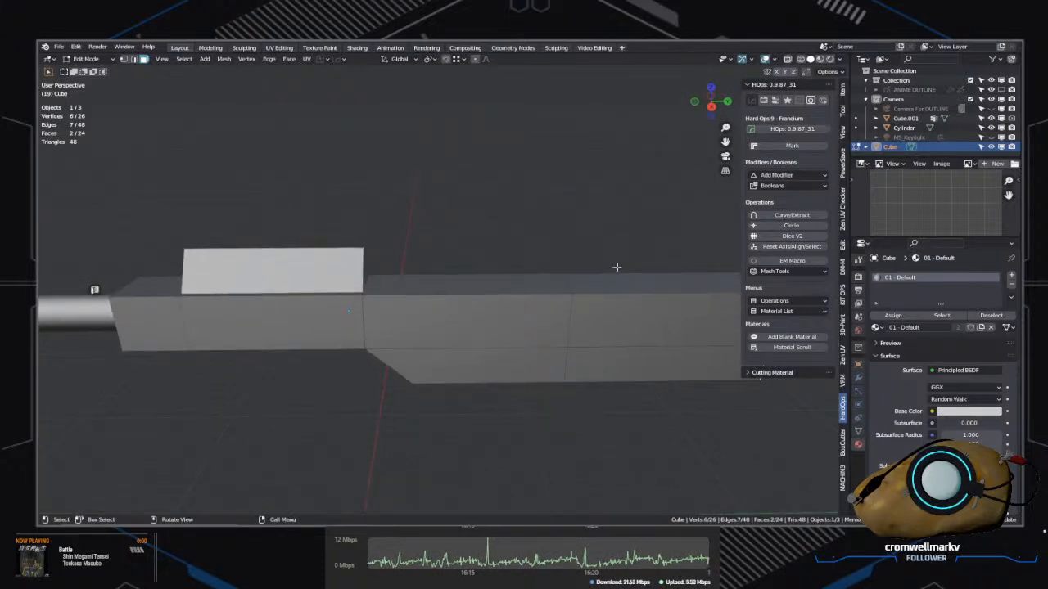
click(617, 279)
shift+click(532, 286)
key(e)
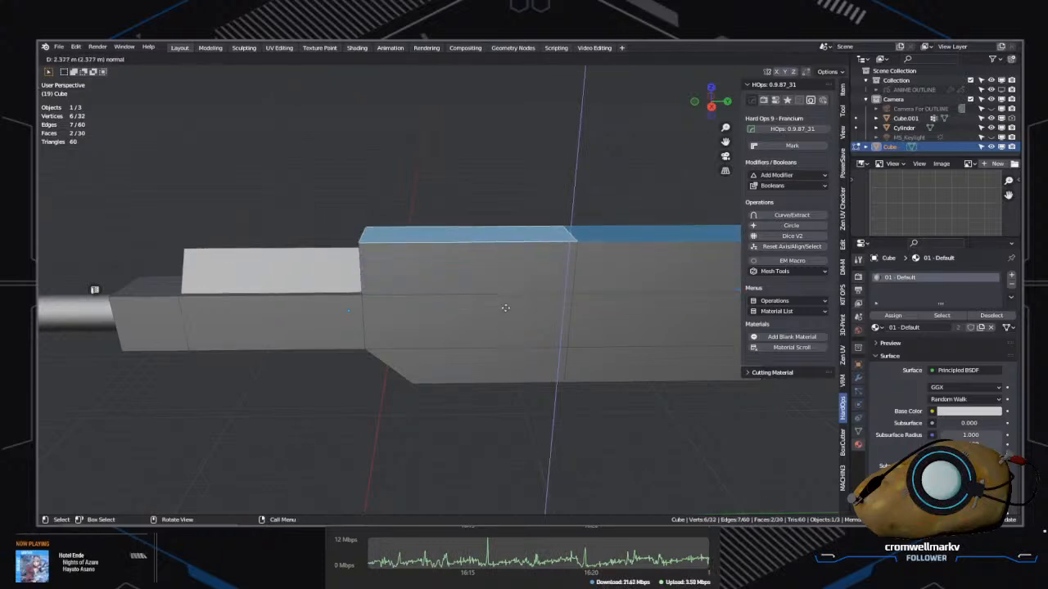
click(409, 280)
Step: Move the upper front edge of the raised section about 1.7 m backward along global Y to slope it
key(Tab)
click(401, 334)
click(366, 250)
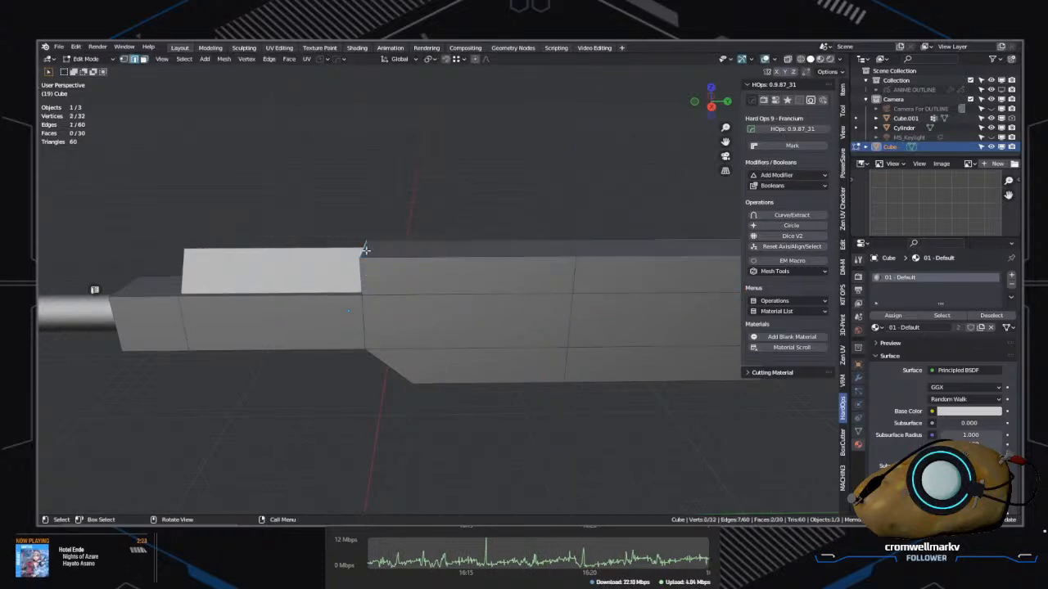
key(g)
key(Escape)
mouse_move(423, 246)
middle_down()
mouse_move(415, 288)
mouse_move(513, 304)
middle_up()
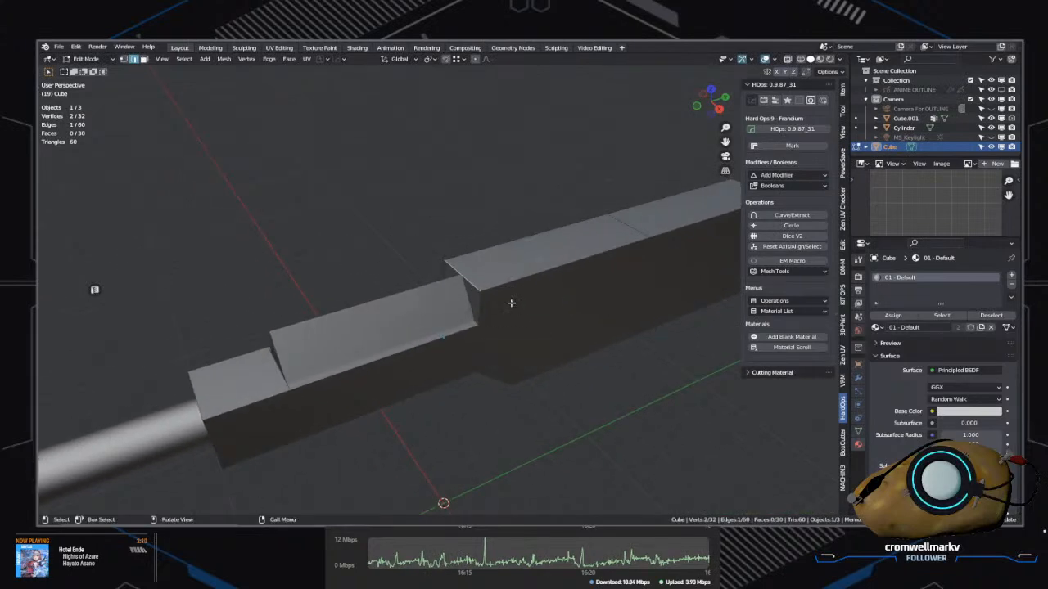
key(Tab)
click(500, 353)
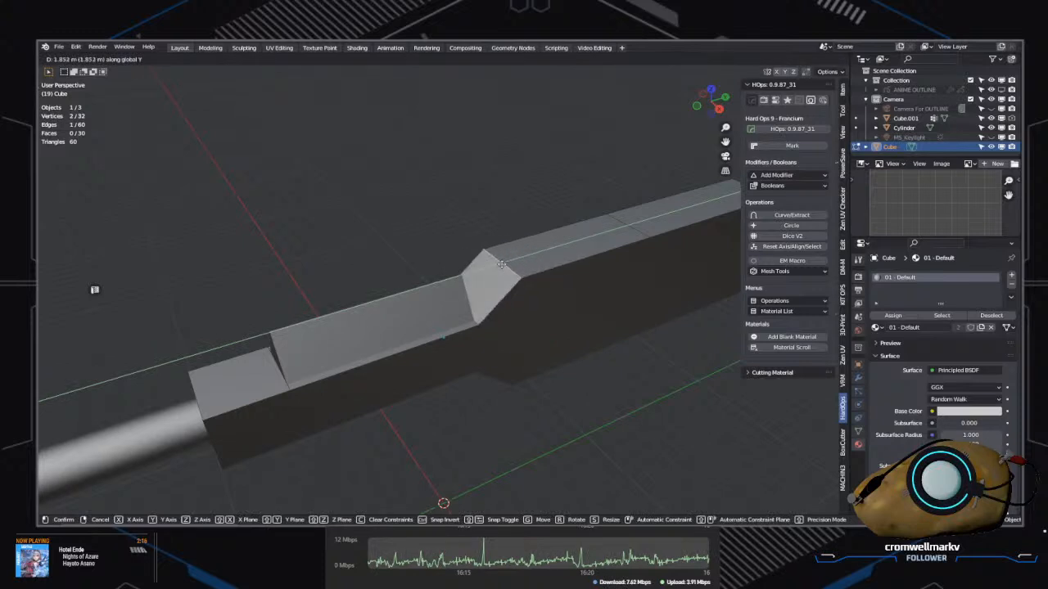
click(533, 344)
middle_drag(533, 344, 507, 350)
key(Tab)
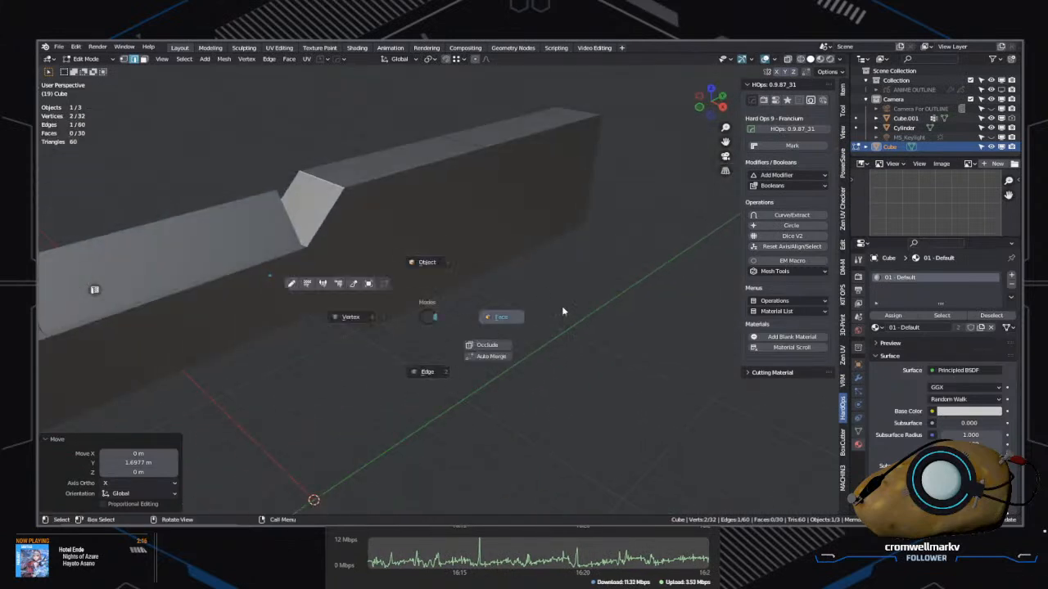
right_click(430, 320)
scroll(549, 325, down, 3)
shift+middle_drag(405, 285, 465, 289)
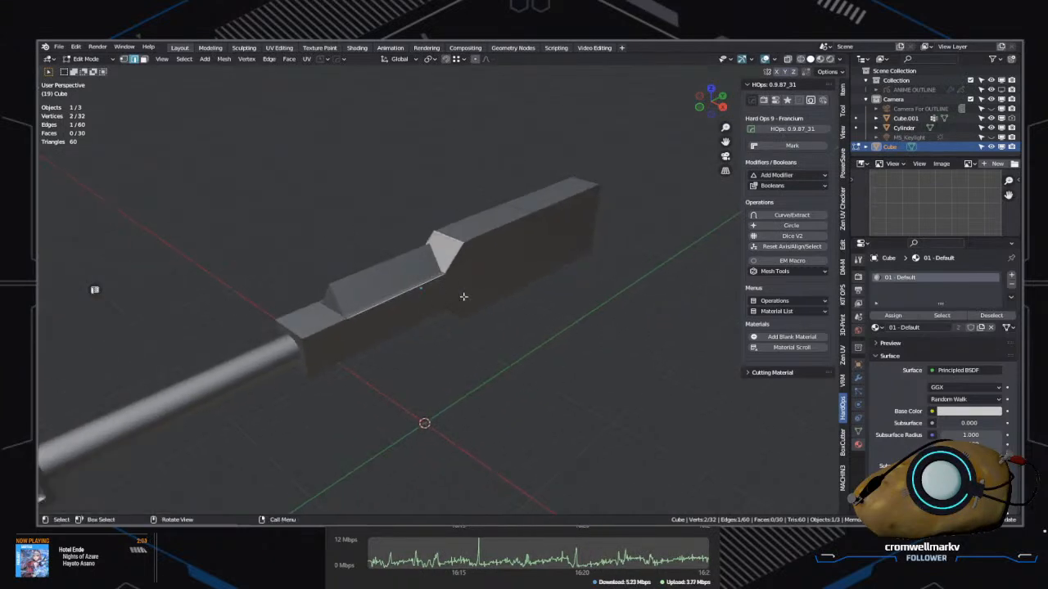
middle_drag(580, 314, 502, 341)
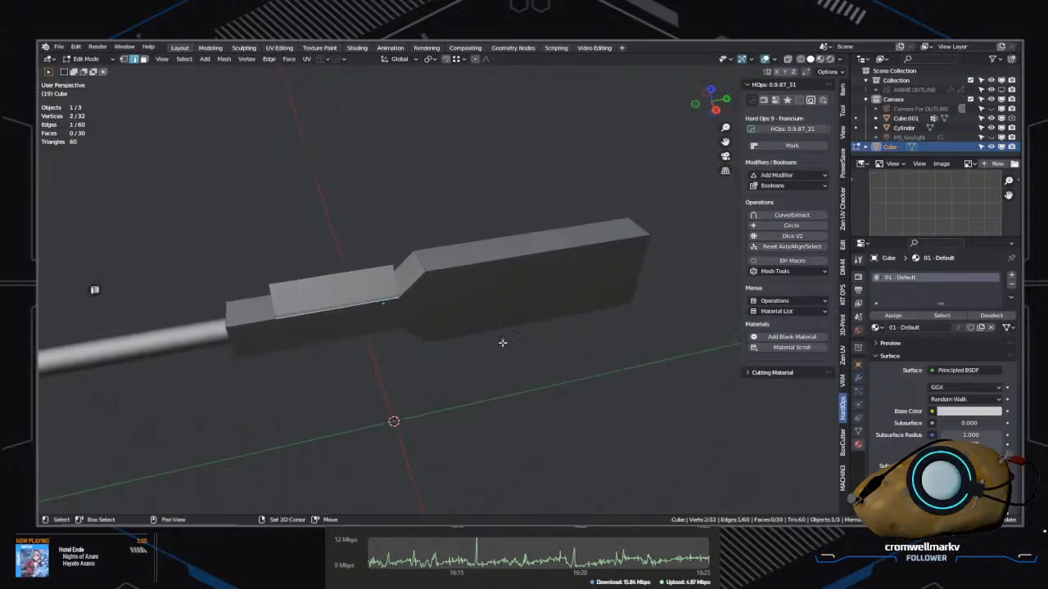
Step: Return to Object Mode and move the triangular prism about 10.06 m backward along global Y
key(Tab)
click(562, 372)
key(Tab)
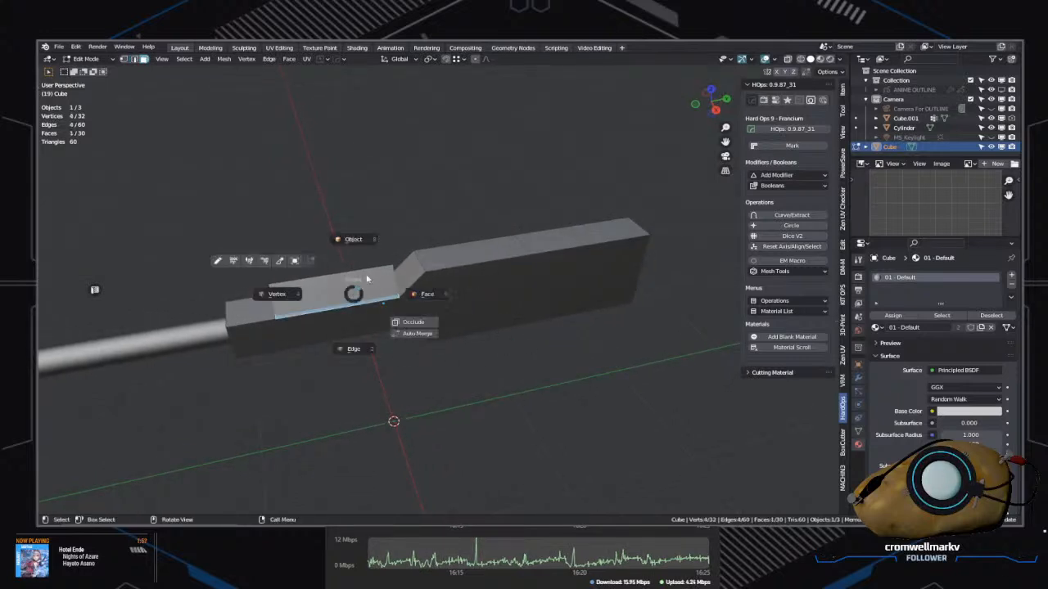
click(360, 238)
click(354, 286)
drag(342, 293, 338, 287)
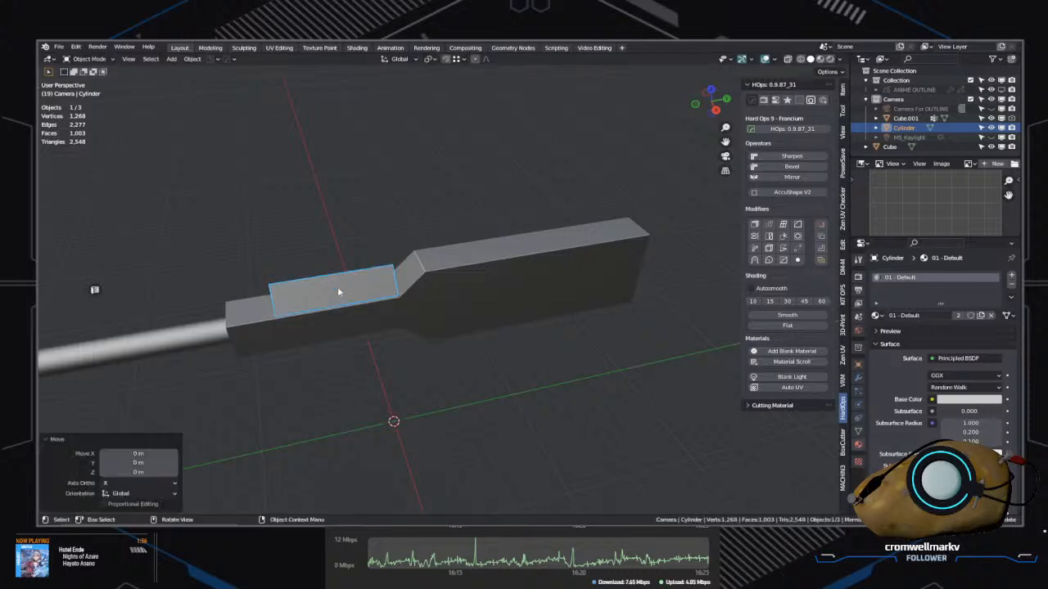
right_click(352, 277)
key(Escape)
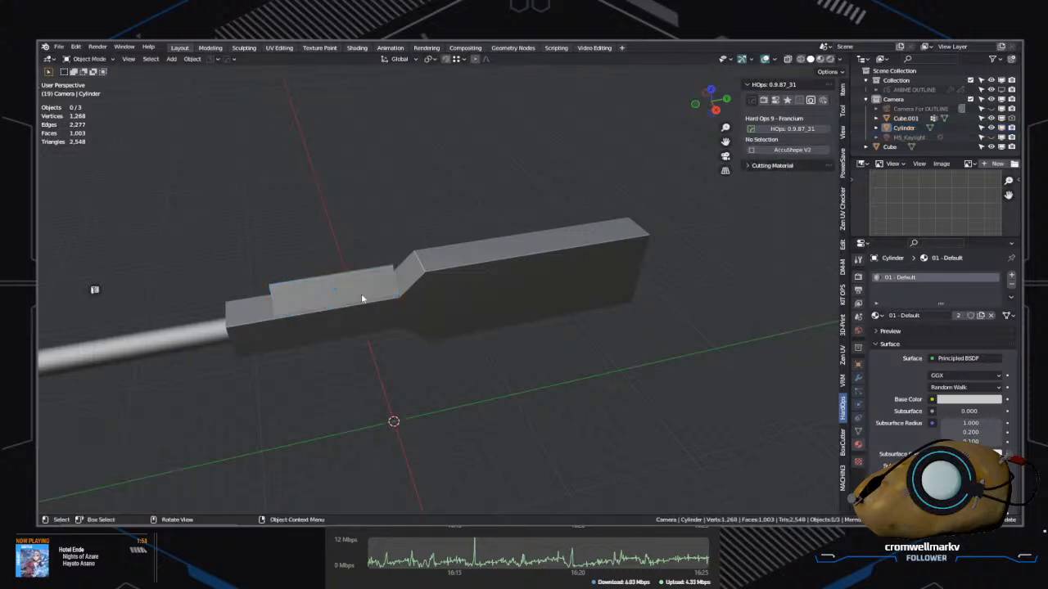
key(g)
key(x)
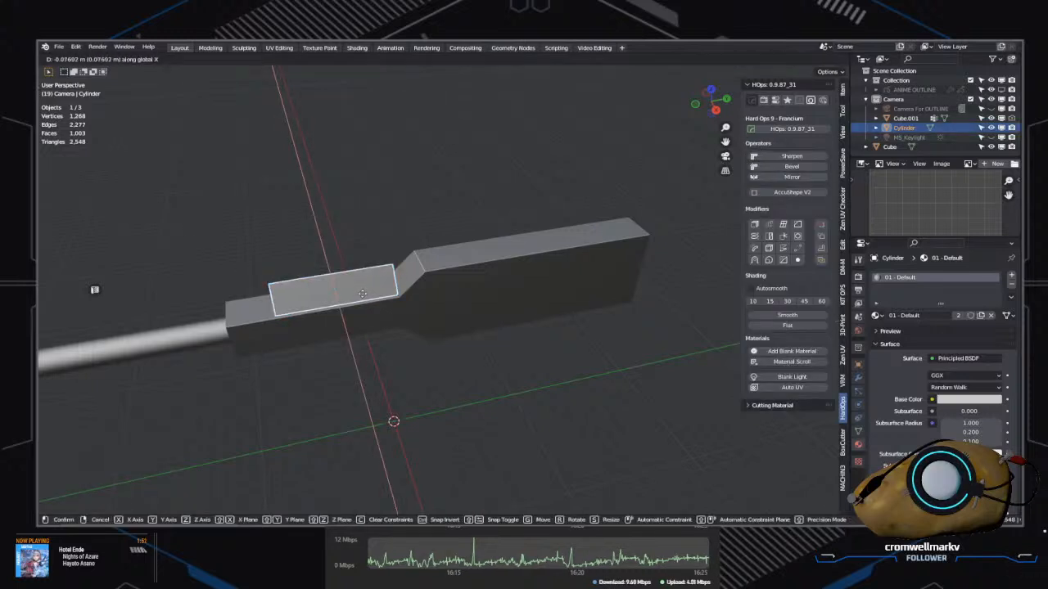
key(y)
click(522, 295)
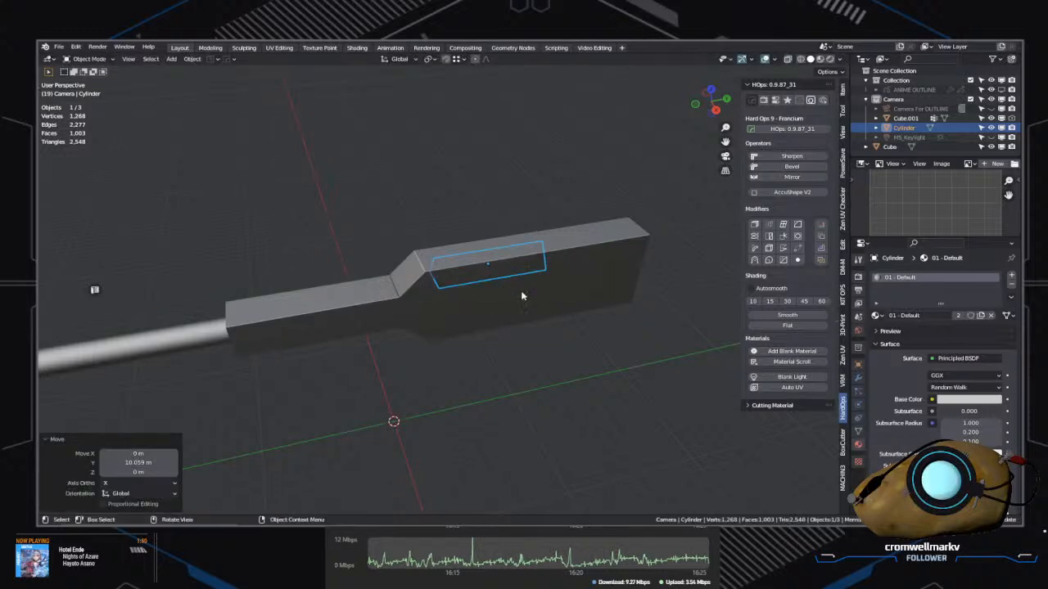
Step: Raise the triangular prism about 1.68 m along global Z so it sits on the raised section
key(g)
key(Escape)
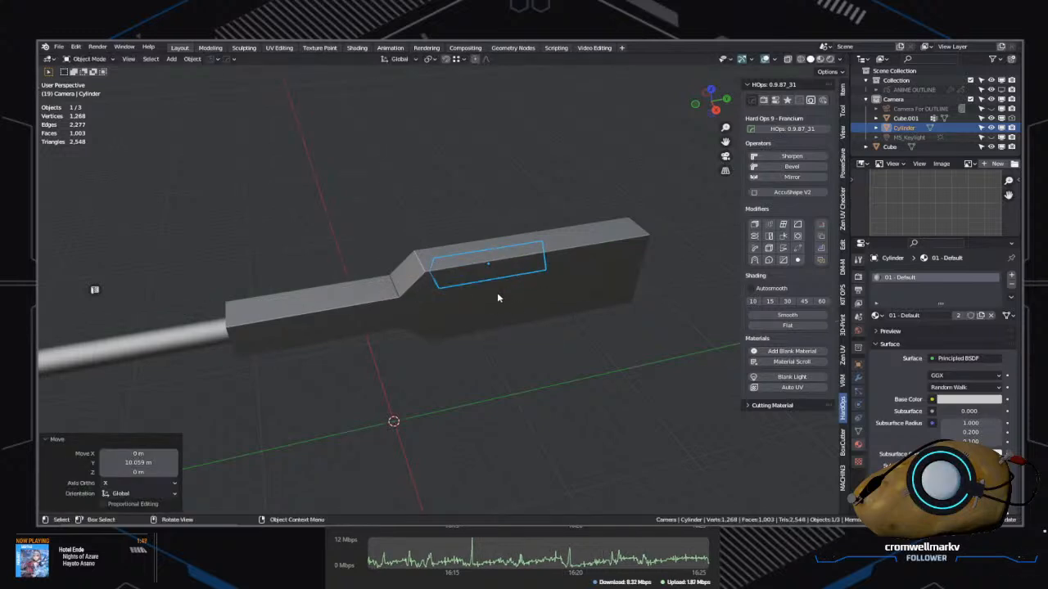
key(g)
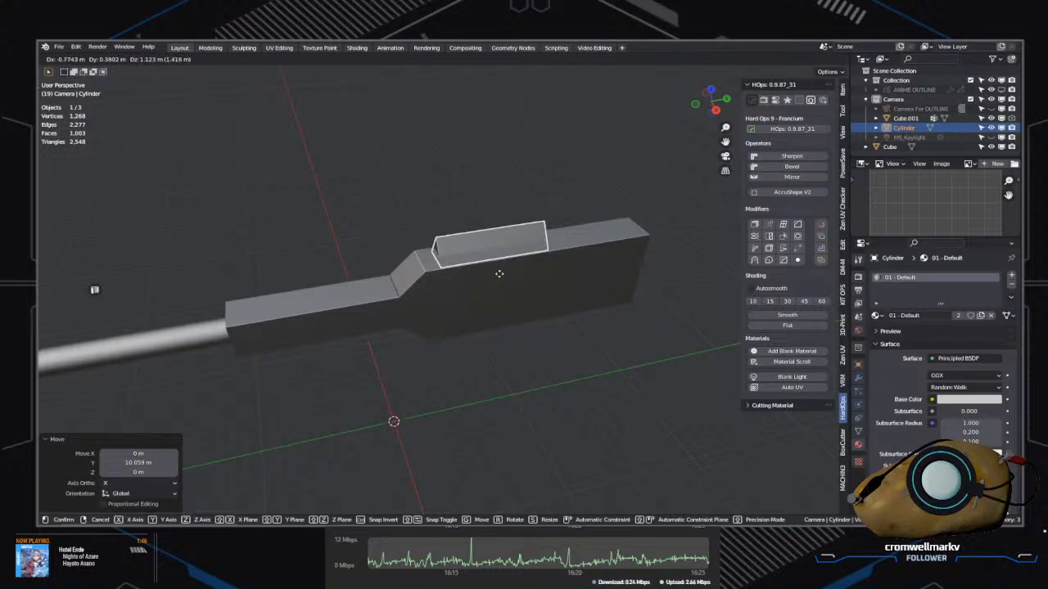
key(z)
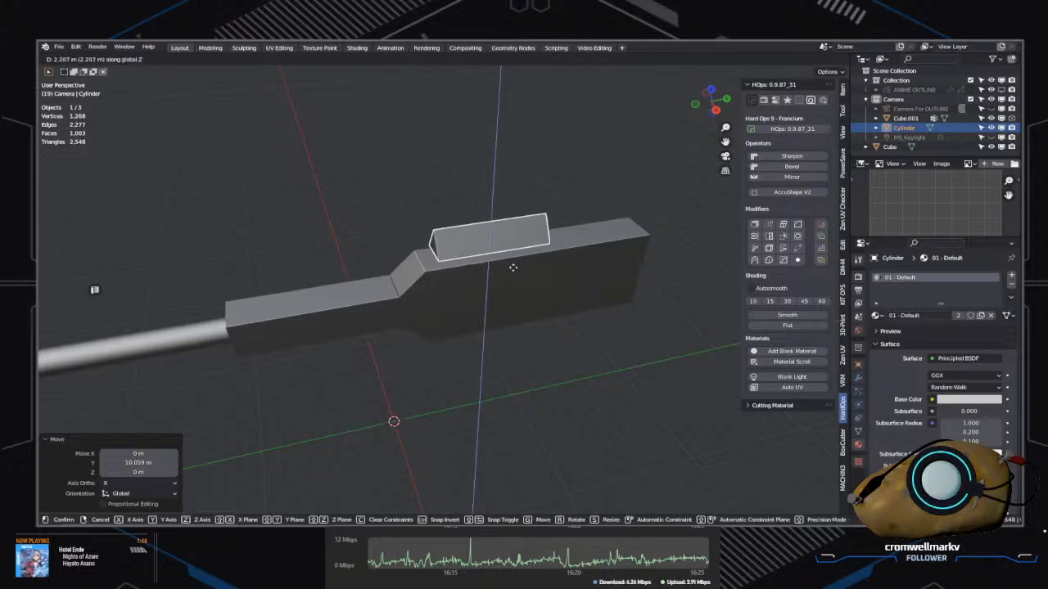
click(513, 274)
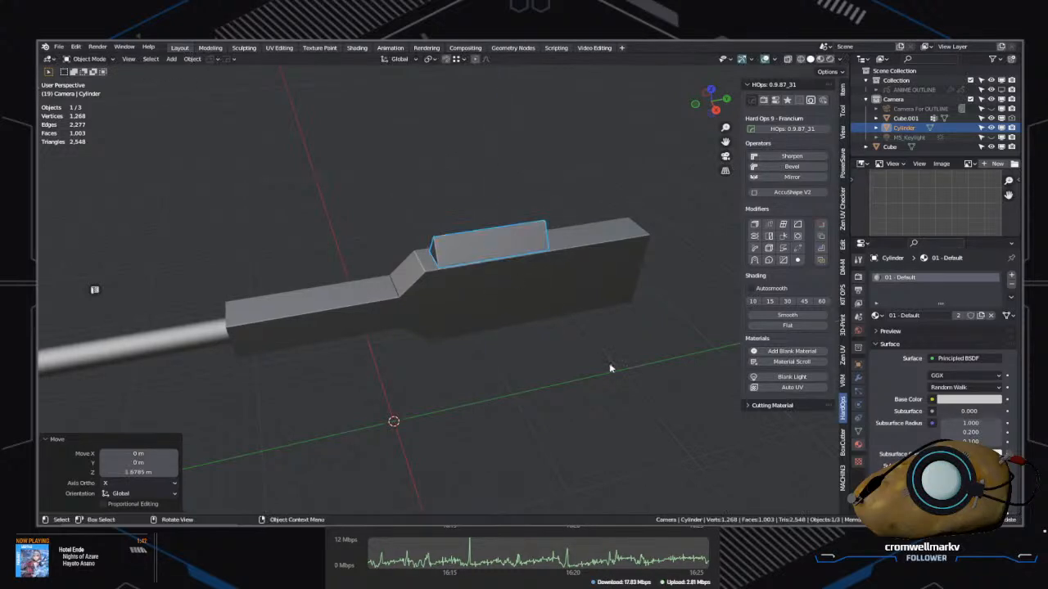
Step: Enter Edit Mode on the rifle body and select the middle face of its rear end
middle_drag(608, 363, 457, 327)
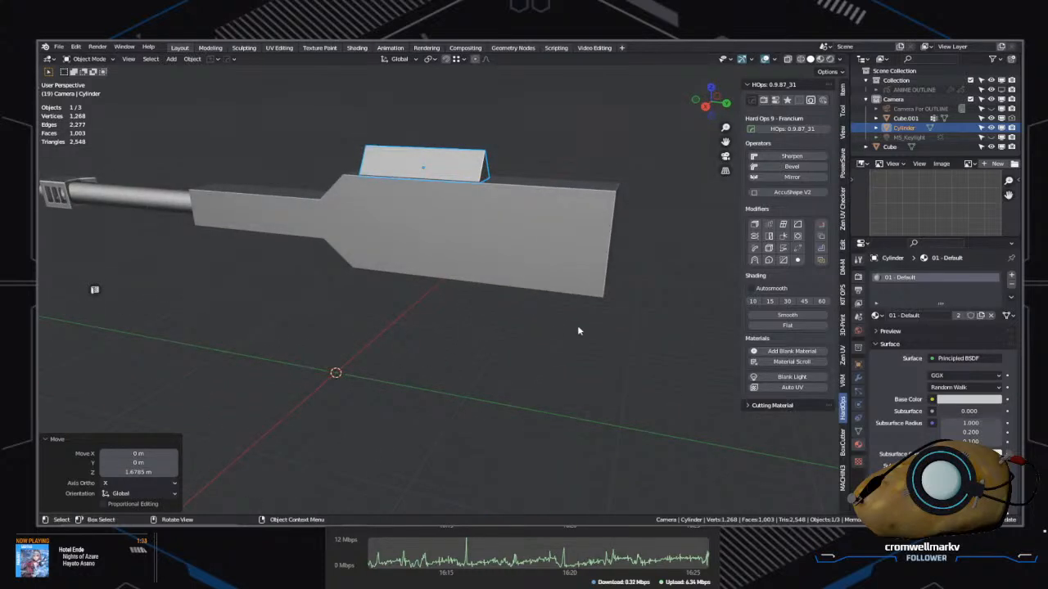
middle_drag(577, 331, 435, 241)
click(436, 241)
key(Tab)
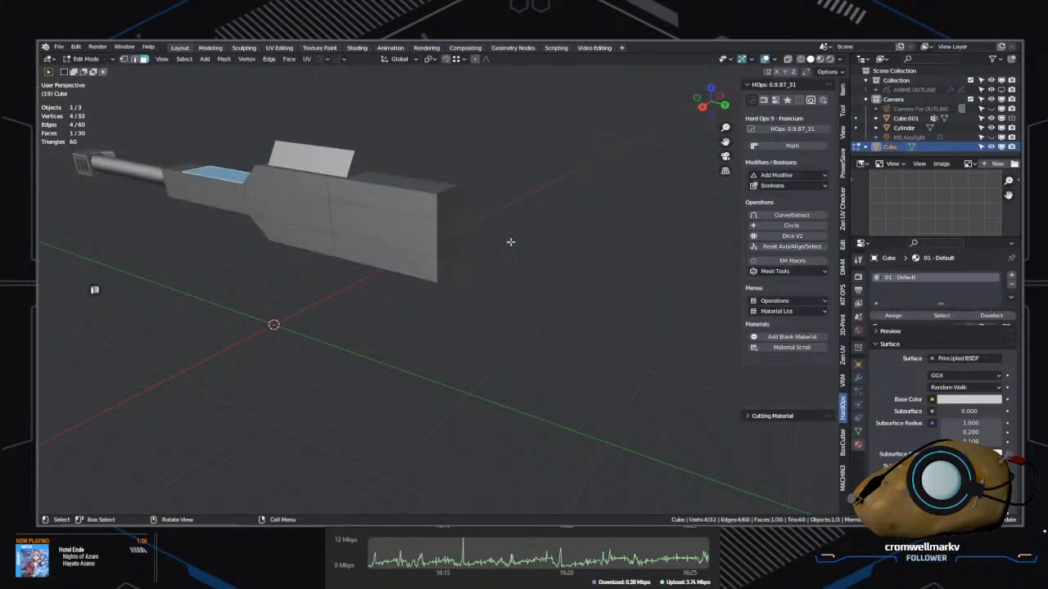
click(451, 253)
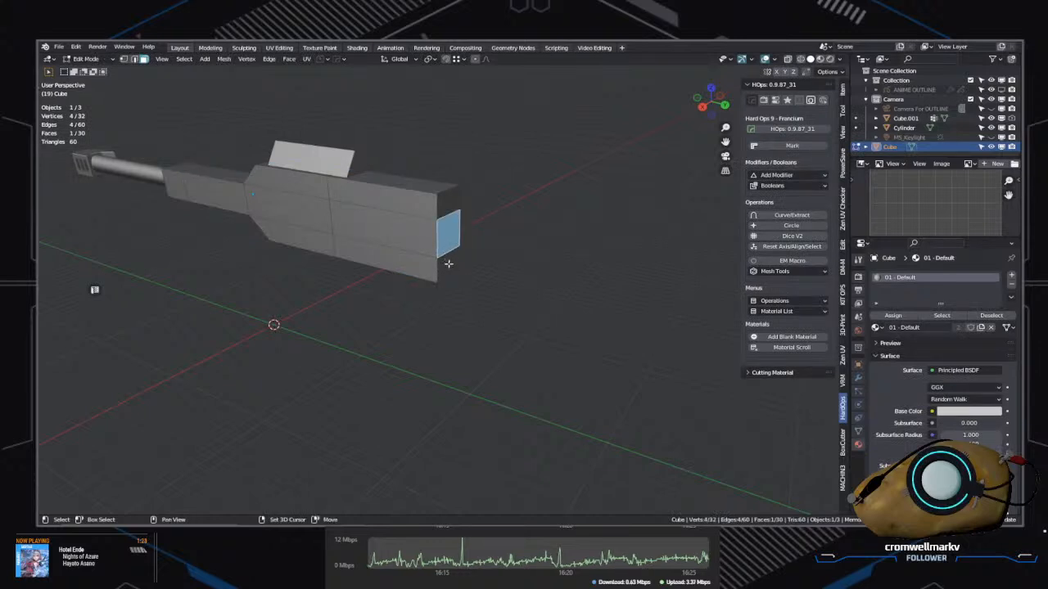
mouse_move(505, 287)
middle_down()
mouse_move(538, 287)
mouse_move(519, 292)
mouse_move(510, 281)
middle_up()
Step: Move the body's upper rear edge about 2.2 m forward along global Y to slope the back of the raised section
key(Tab)
click(516, 390)
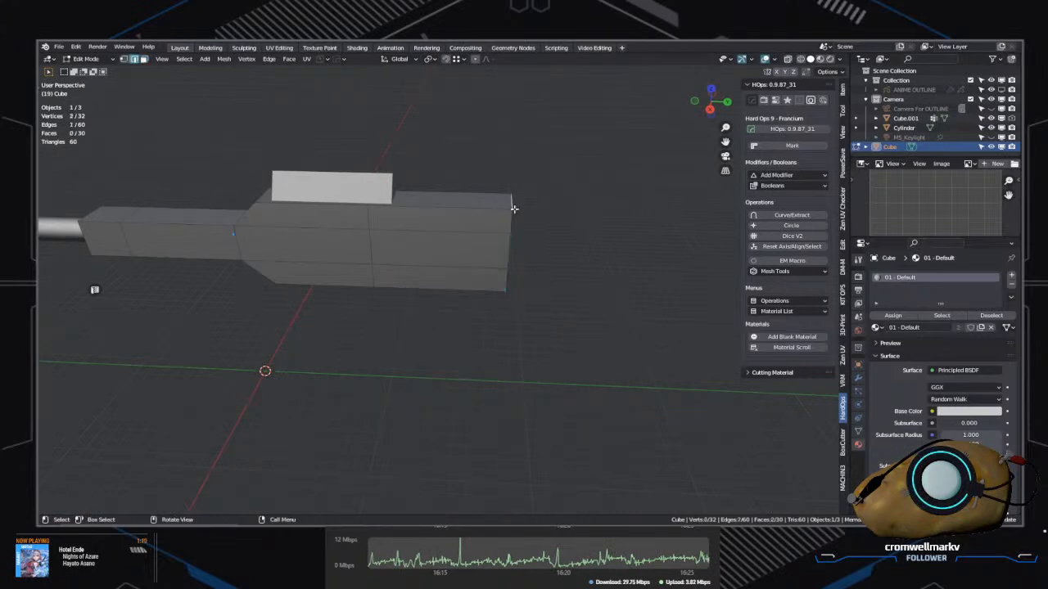
key(g)
key(z)
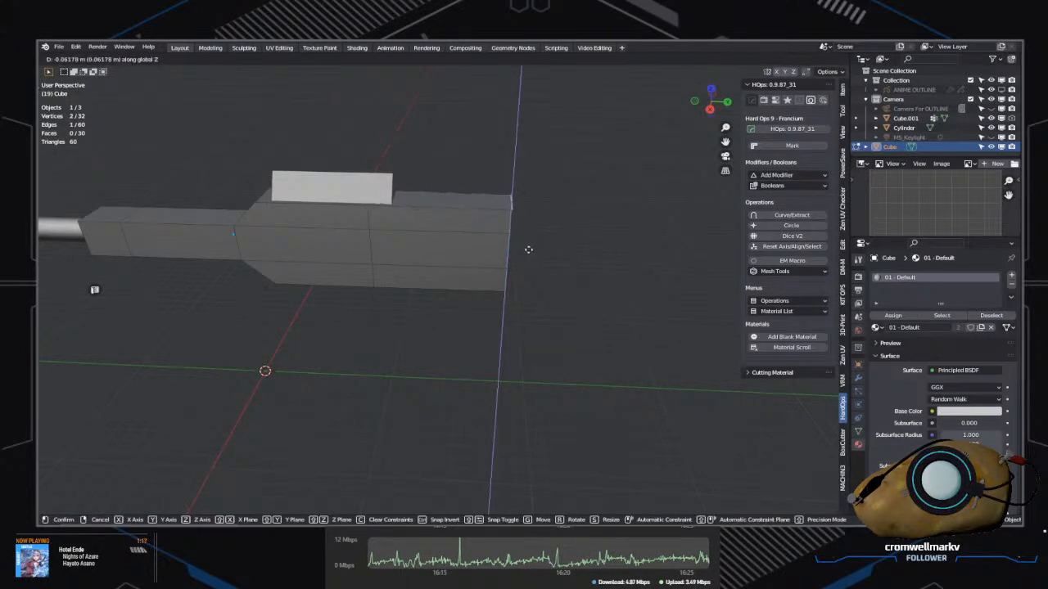
click(528, 250)
key(g)
key(y)
click(529, 270)
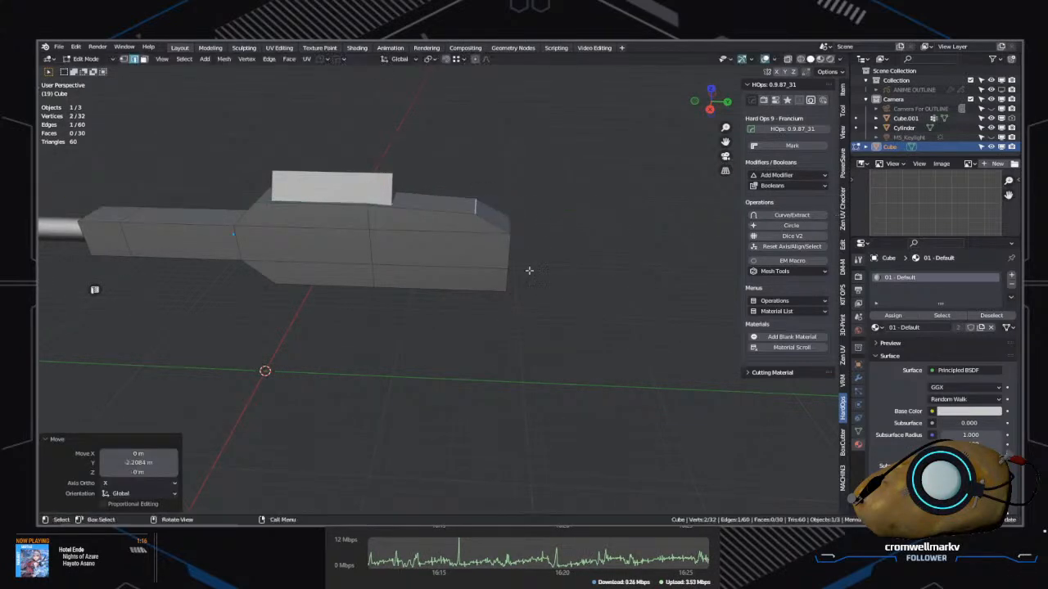
Step: Select the middle face of the body's rear end and extrude it about 10.3 m backward
middle_drag(529, 270, 504, 323)
scroll(503, 323, up, 4)
click(491, 240)
key(Tab)
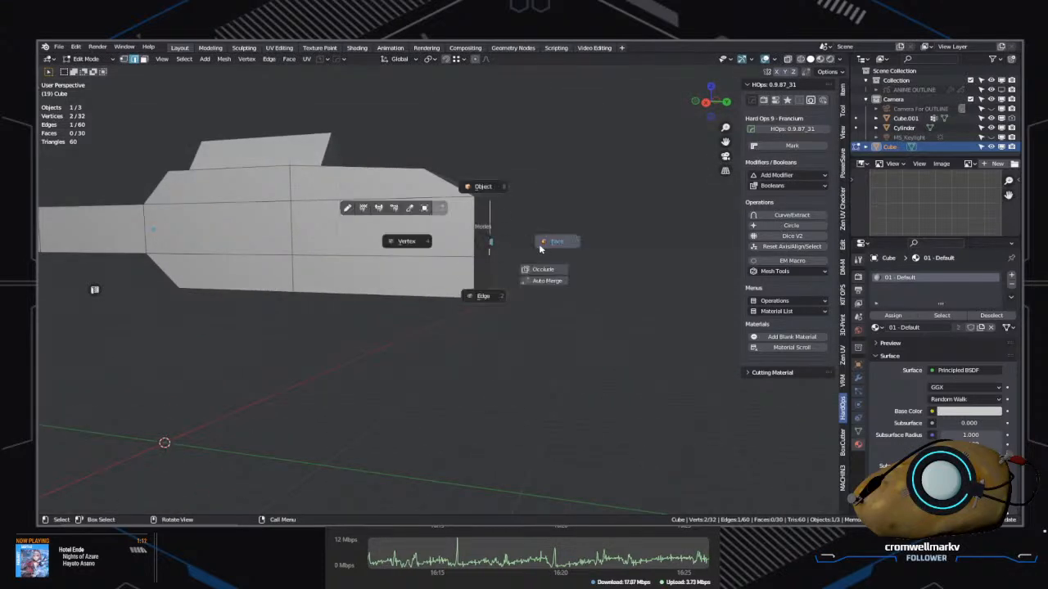
click(540, 248)
shift+click(482, 279)
middle_drag(482, 279, 540, 333)
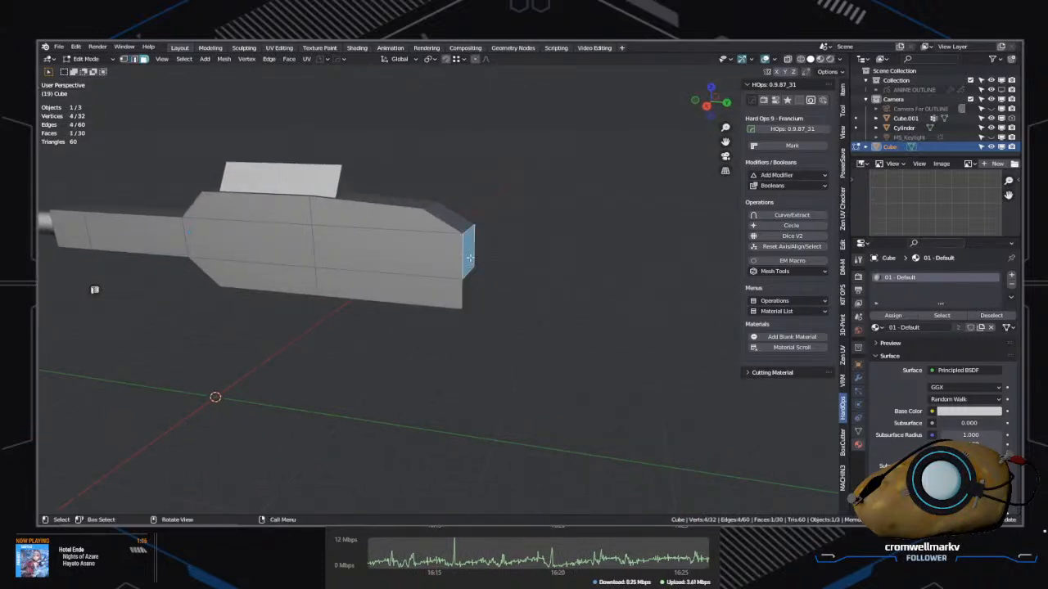
key(e)
click(657, 320)
middle_drag(657, 320, 511, 292)
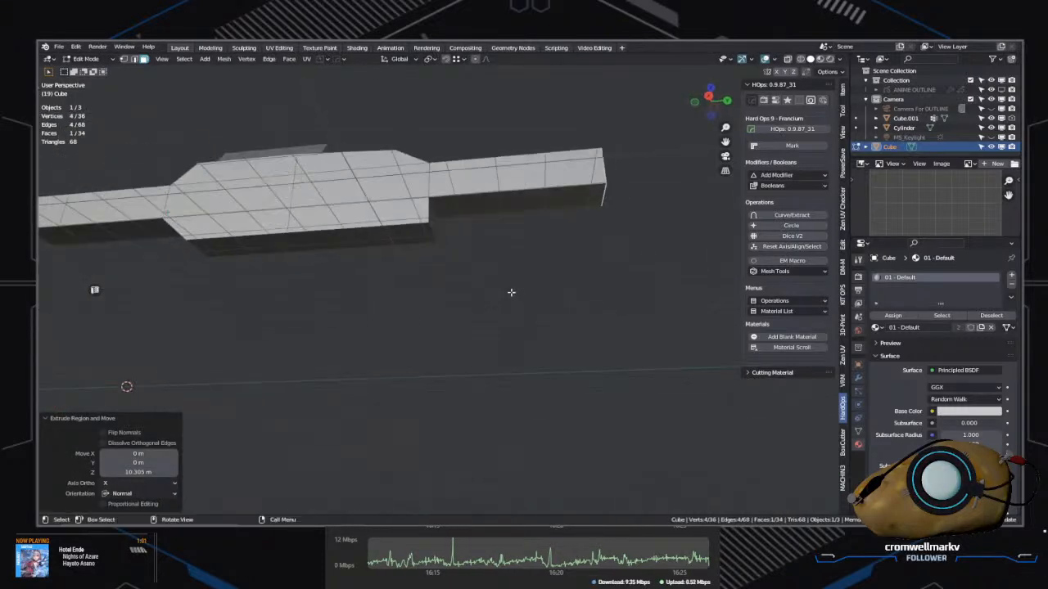
Step: Move the lower rear edge of the main body backward along global Y to form a pointed overhang beneath the stock bar
key(Tab)
click(499, 337)
click(428, 229)
shift+middle_drag(462, 264, 526, 351)
key(g)
key(x)
click(511, 310)
key(shift+g)
right_click(404, 365)
middle_drag(404, 365, 376, 276)
key(g)
key(y)
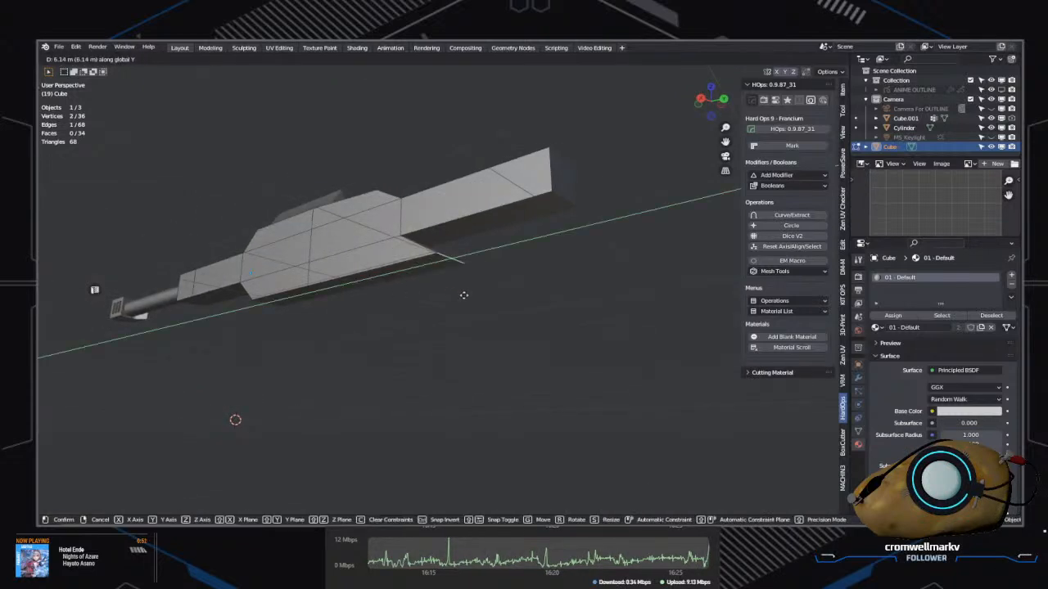
click(442, 294)
Step: Extrude the stock bar's rear end face backward into another segment, and select that segment's top and bottom faces
middle_drag(442, 293, 486, 360)
key(3)
click(484, 286)
key(e)
click(676, 371)
middle_drag(676, 371, 519, 300)
shift+click(435, 249)
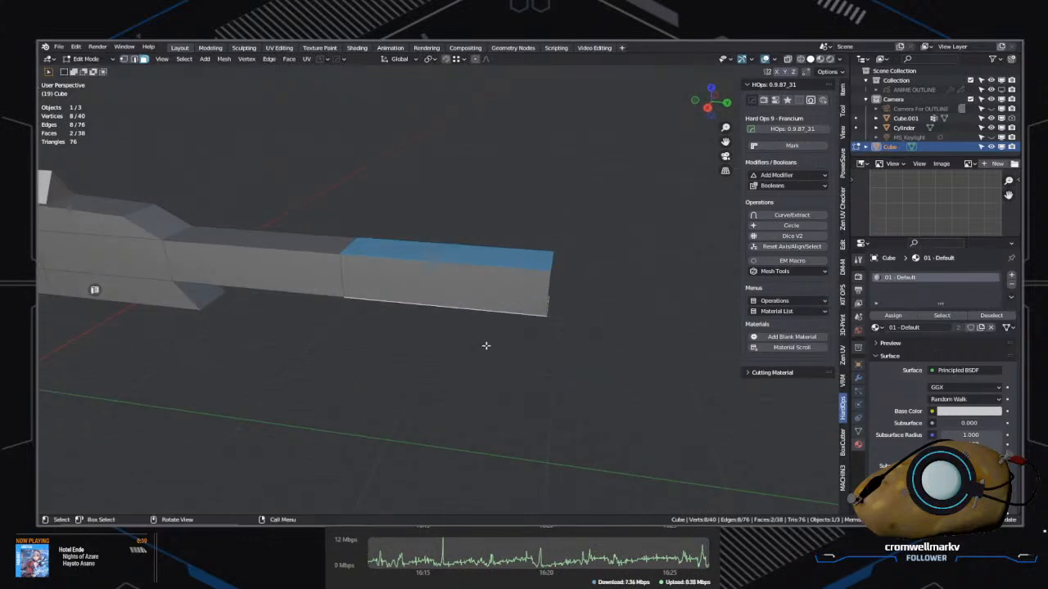
key(ctrl+x)
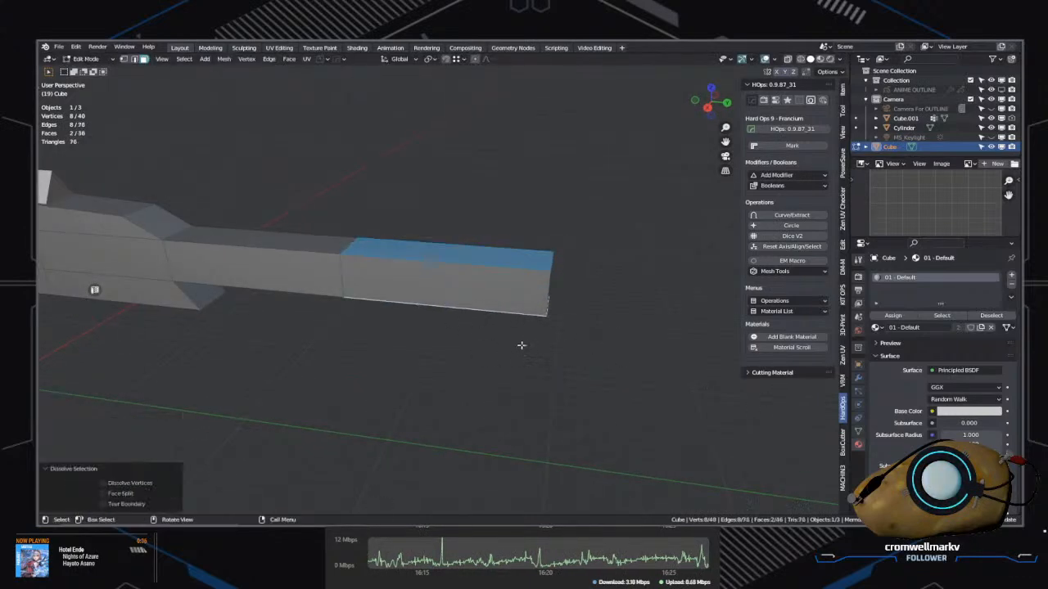
middle_drag(533, 369, 502, 374)
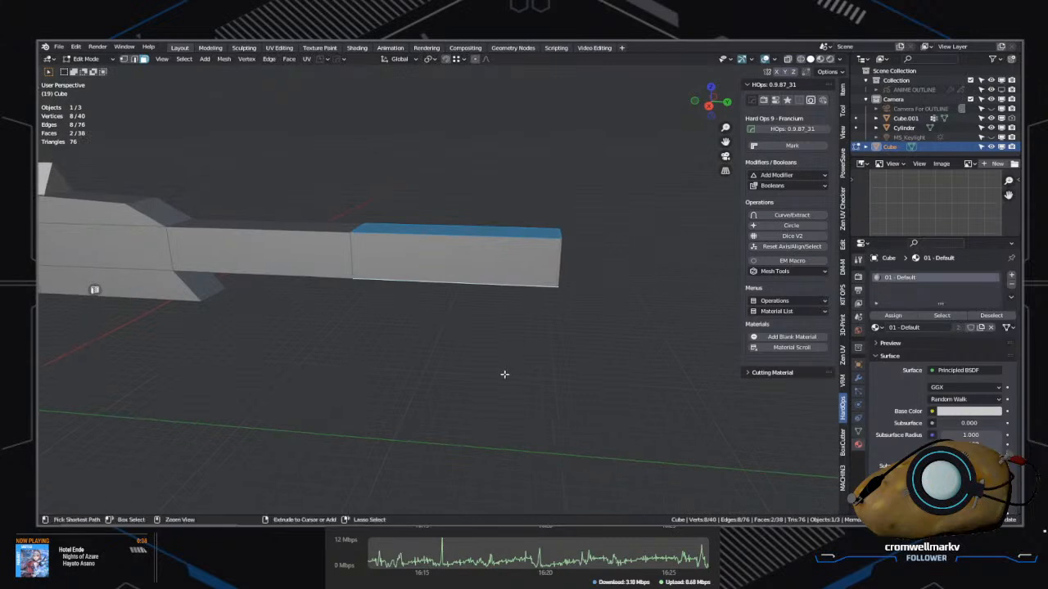
key(q)
mouse_move(491, 360)
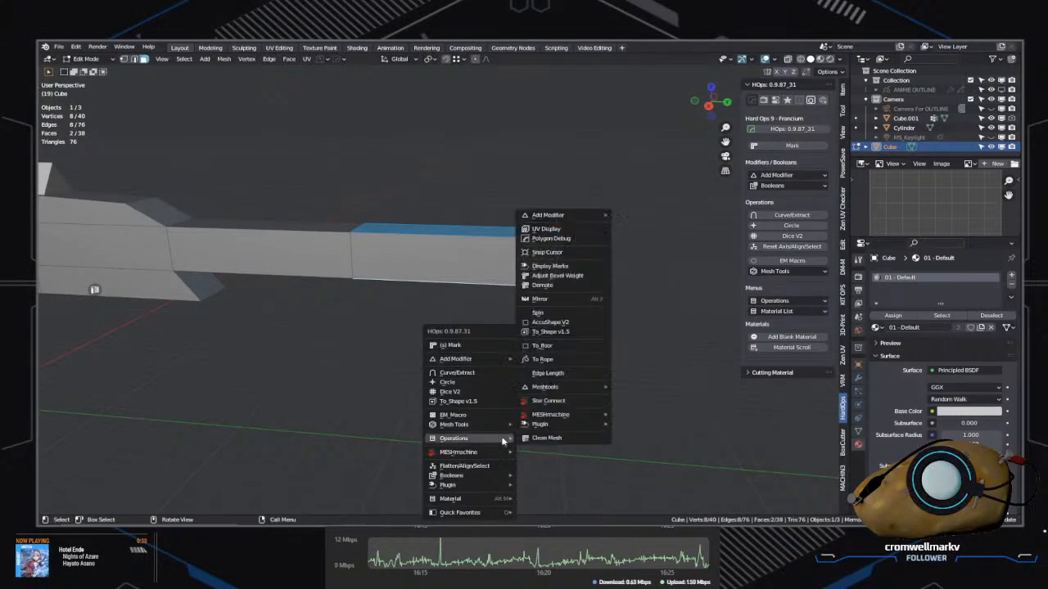
click(491, 416)
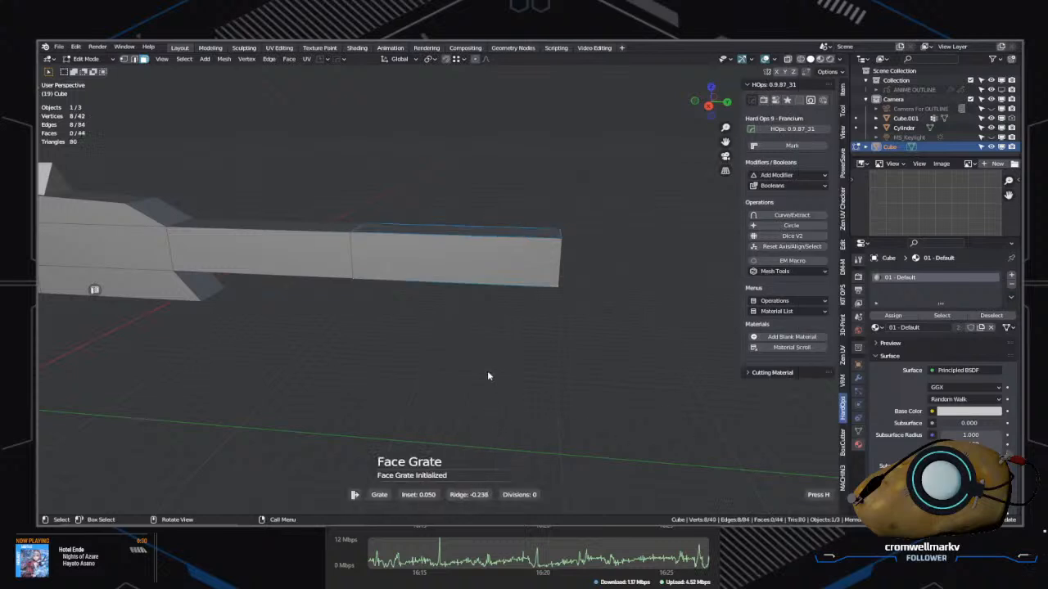
key(Escape)
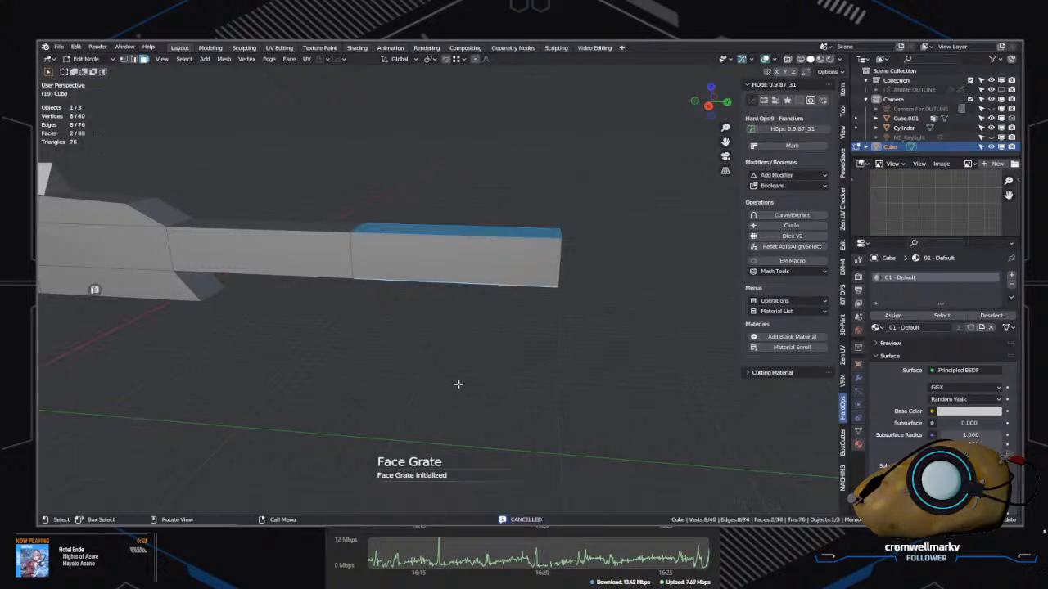
Step: Thicken the rear stock segment above and below by applying the HardOps Panel (Face) macro to its top and bottom faces
middle_drag(458, 384, 583, 384)
key(q)
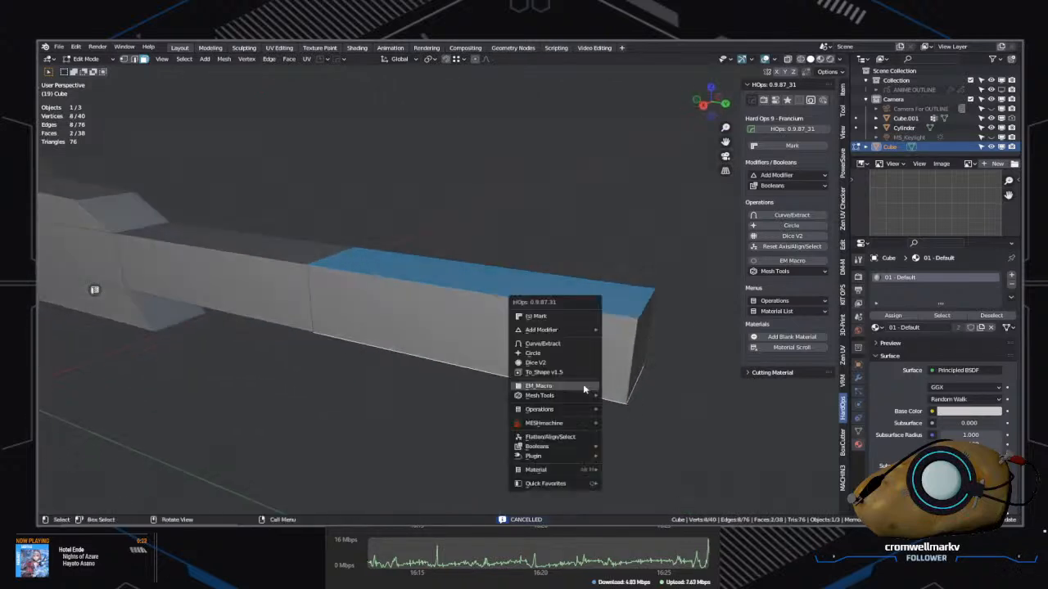
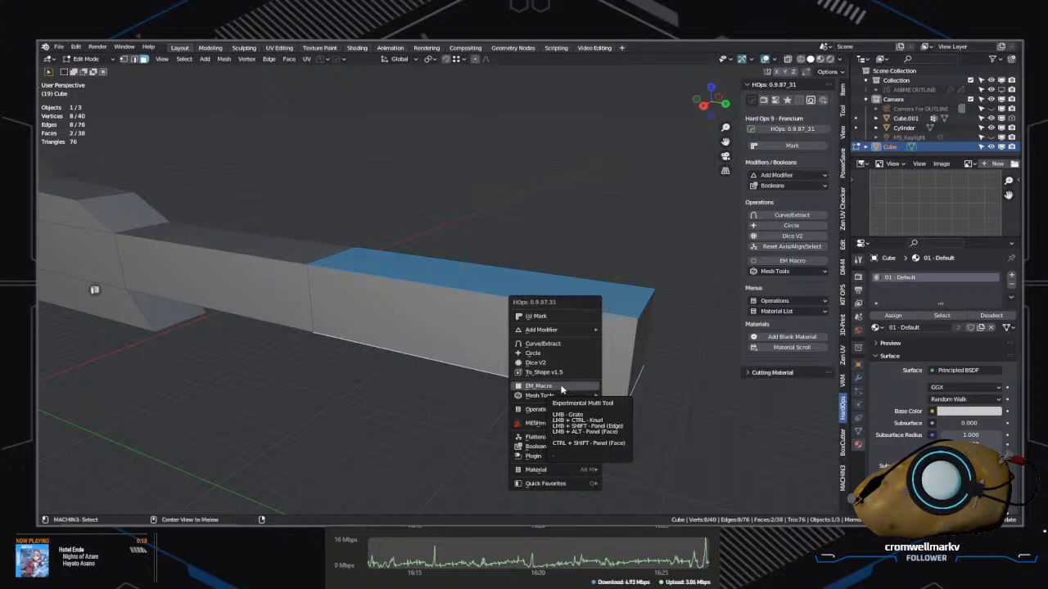
ctrl+shift+click(561, 389)
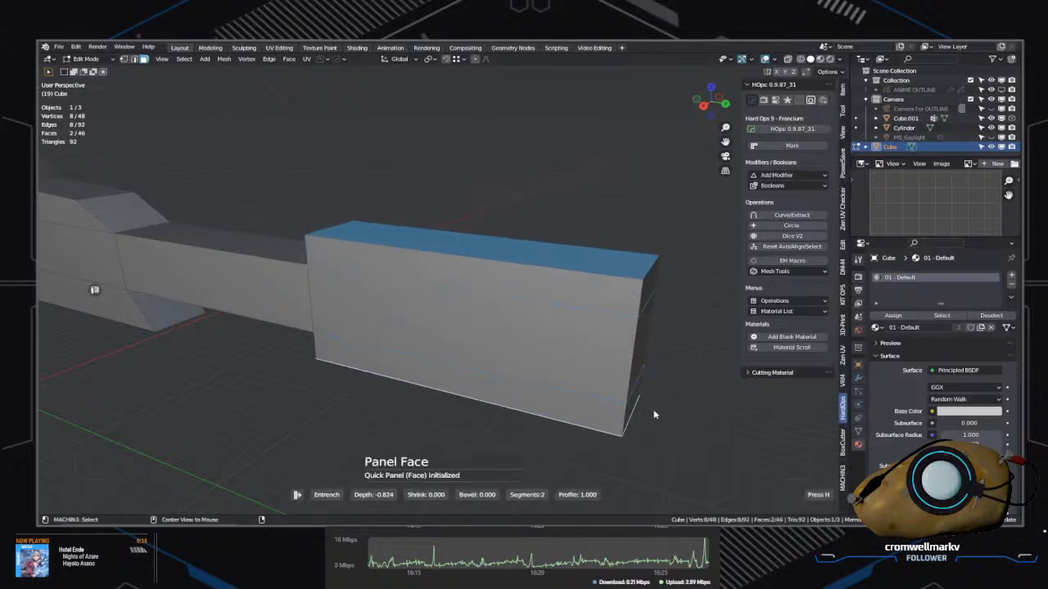
click(693, 412)
middle_drag(693, 411, 650, 407)
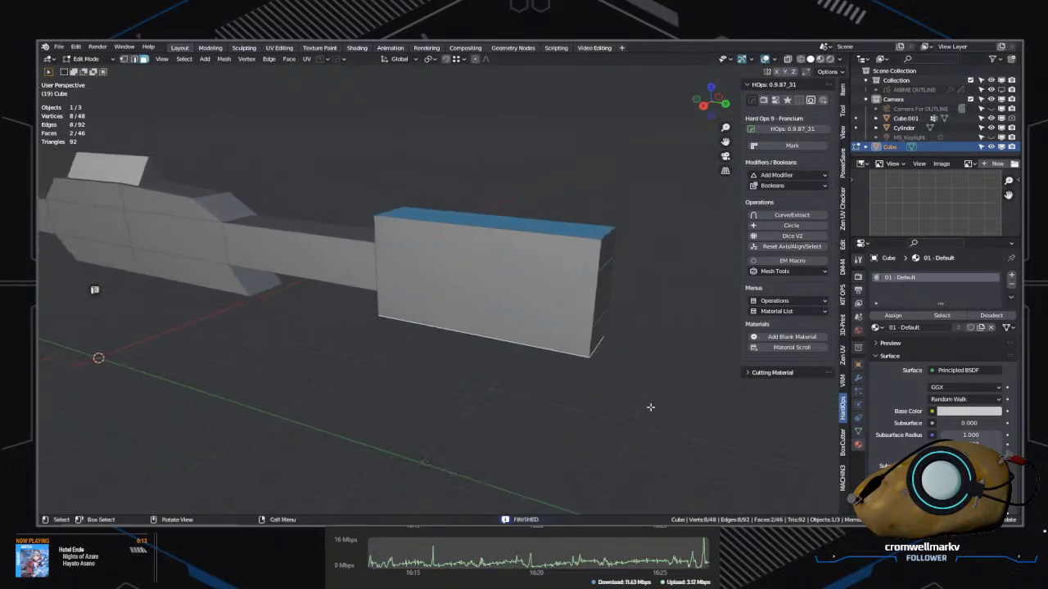
Step: Move the upper and lower front edges of the thick stock section about 4.16 m backward to form tapered slopes
middle_drag(498, 393, 663, 393)
key(Tab)
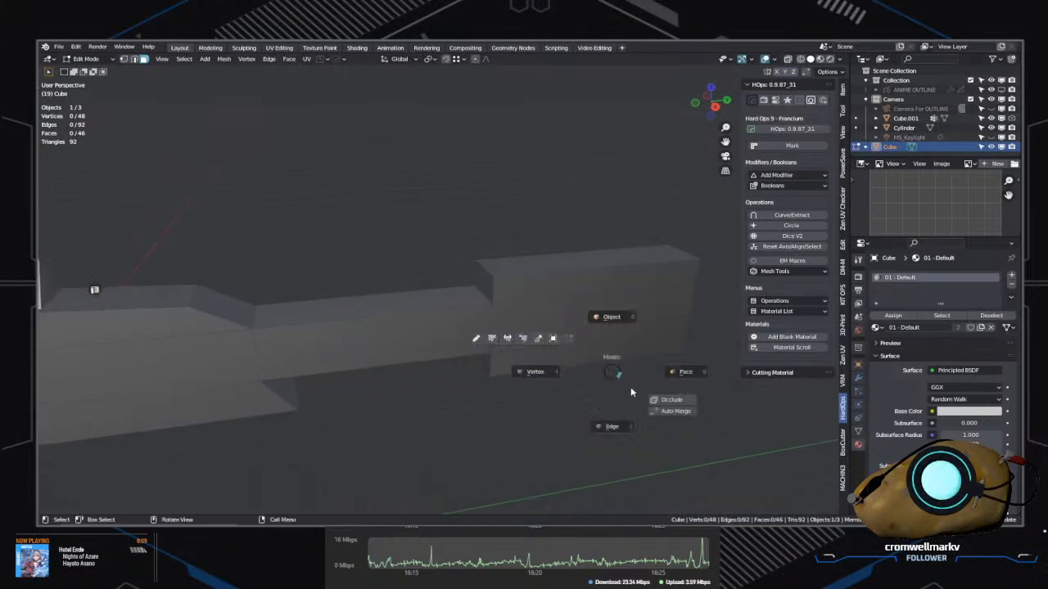
click(612, 425)
middle_drag(545, 301, 563, 347)
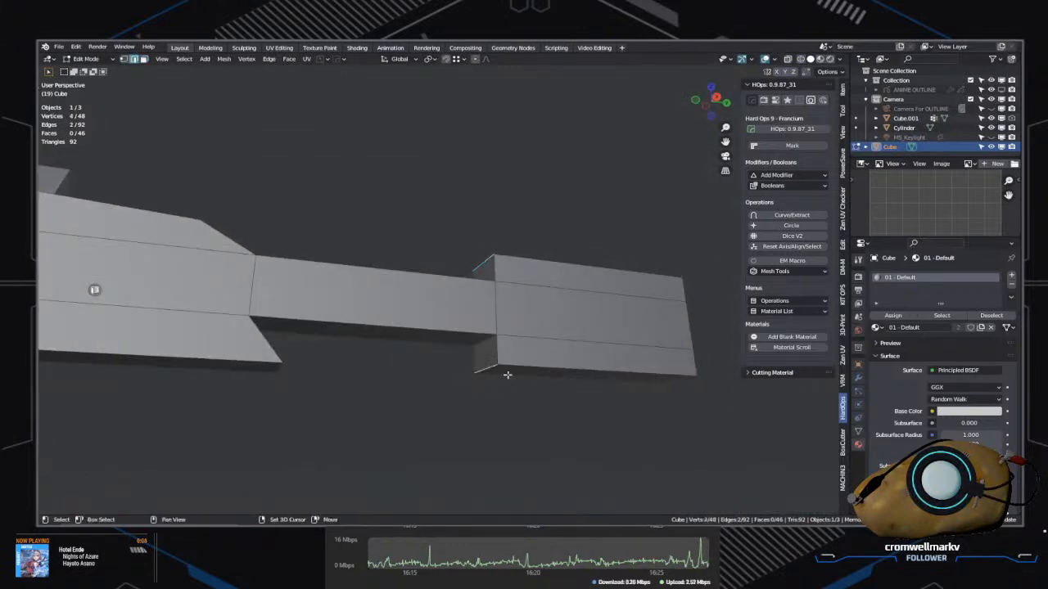
middle_drag(507, 375, 517, 423)
key(g)
key(x)
click(558, 452)
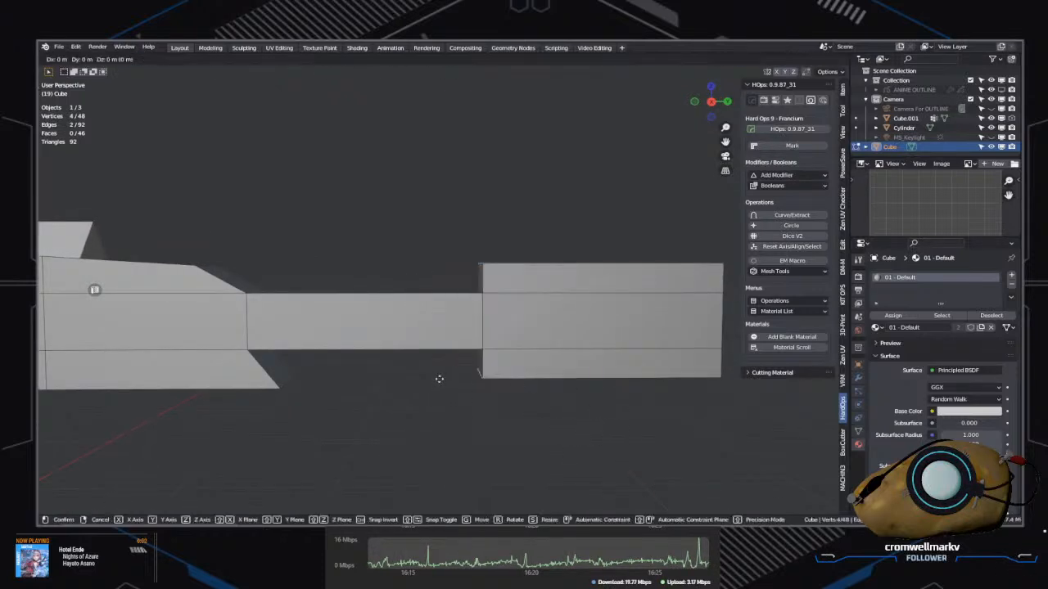
click(536, 378)
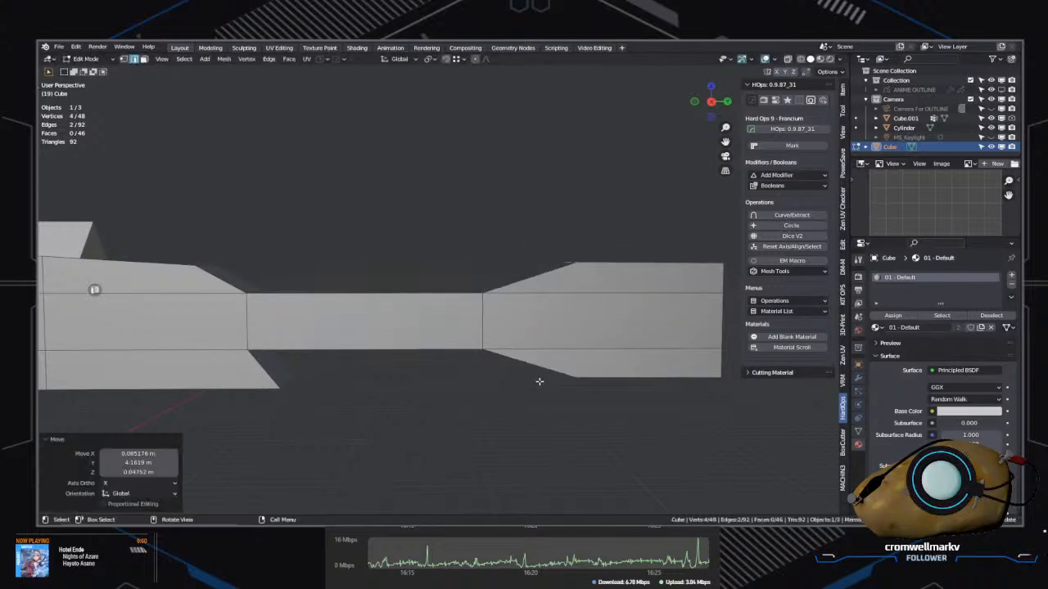
Step: Move the two inner horizontal edges on the stock's rear end about 1.24 m forward along global Y to notch it
middle_drag(543, 378, 521, 392)
middle_drag(534, 393, 480, 367)
key(Tab)
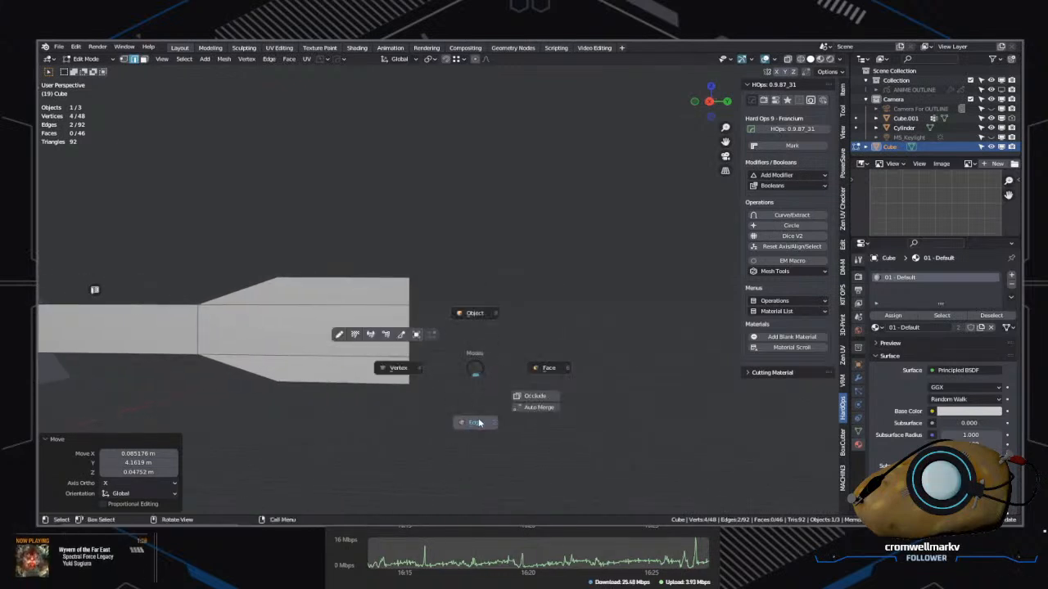
click(474, 422)
middle_drag(475, 423, 399, 357)
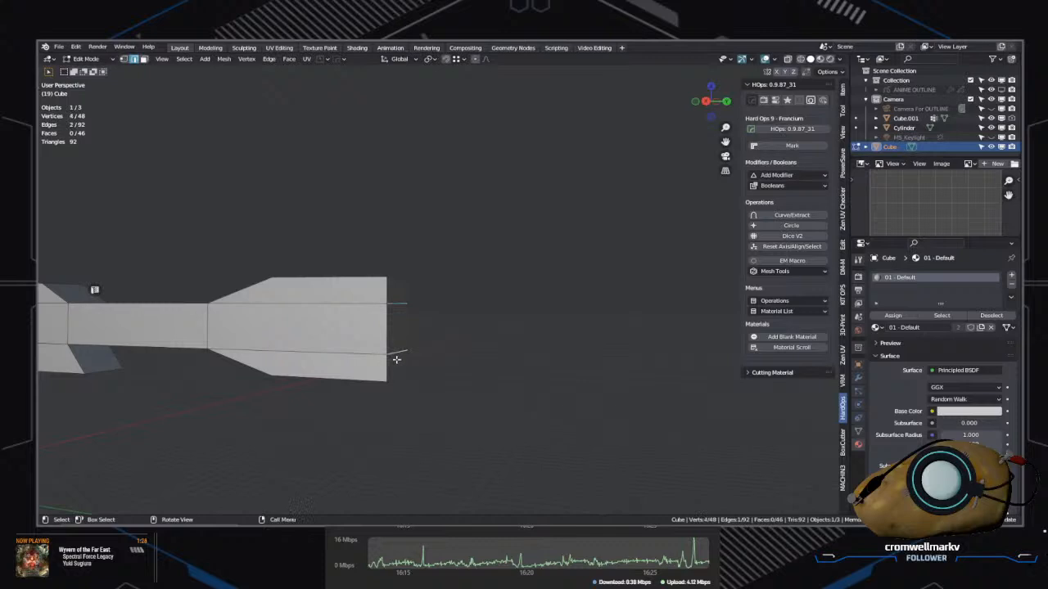
key(g)
key(y)
click(278, 396)
scroll(279, 396, down, 3)
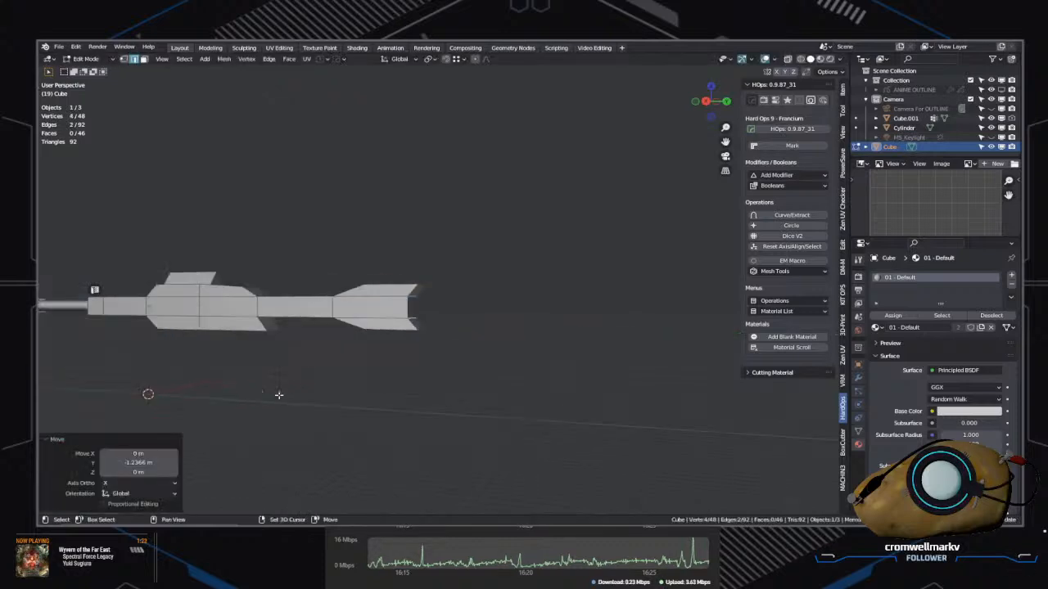
Step: Add a single centred loop cut across the rear half of the main body, with no slide
middle_drag(278, 396, 470, 367)
scroll(535, 338, up, 5)
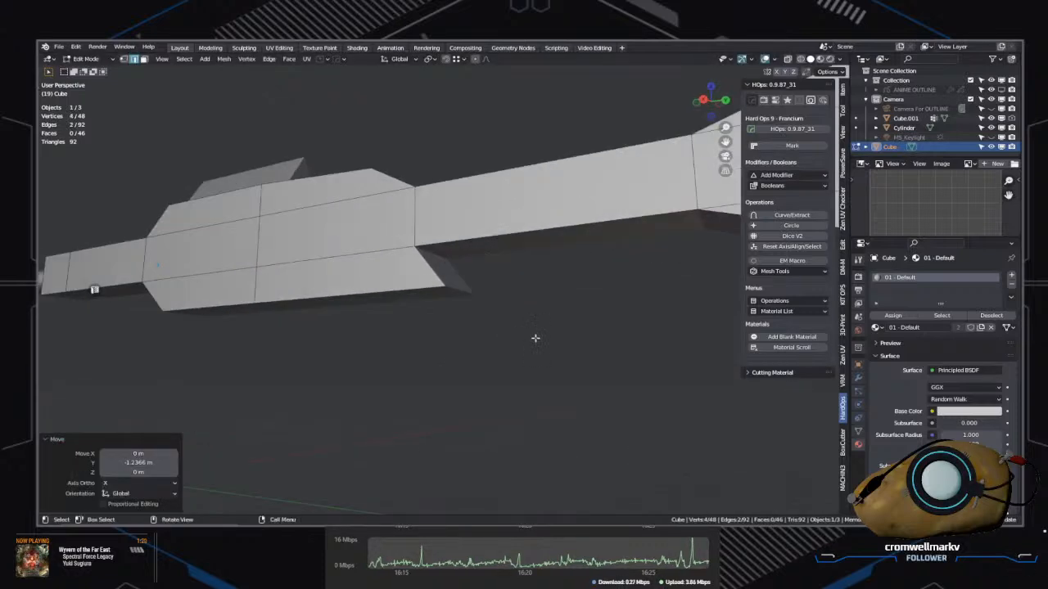
mouse_move(535, 338)
middle_down()
mouse_move(584, 363)
mouse_move(499, 320)
mouse_move(520, 345)
middle_up()
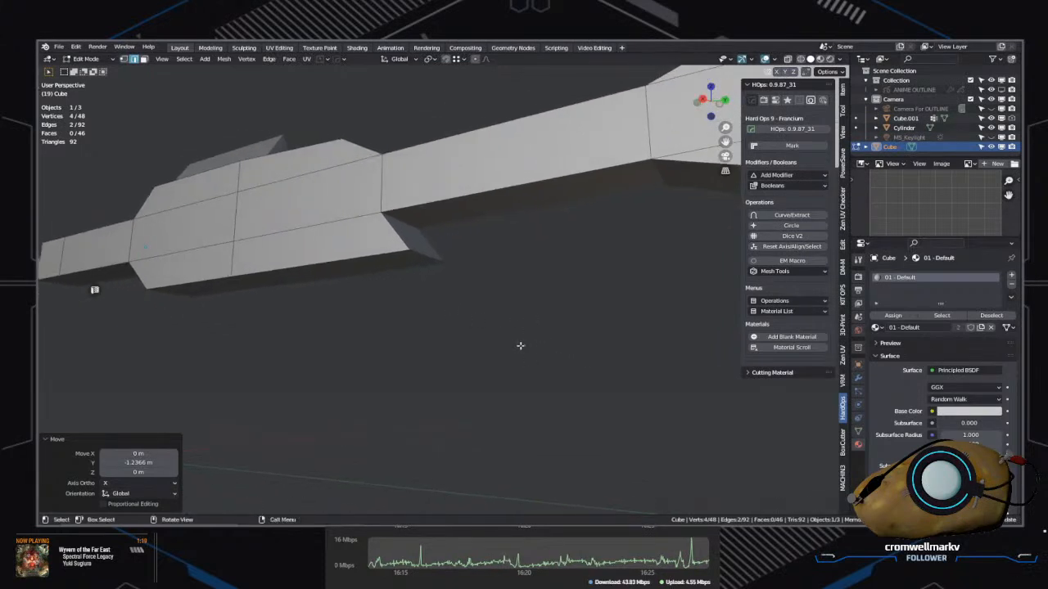
click(500, 199)
middle_drag(507, 236, 505, 249)
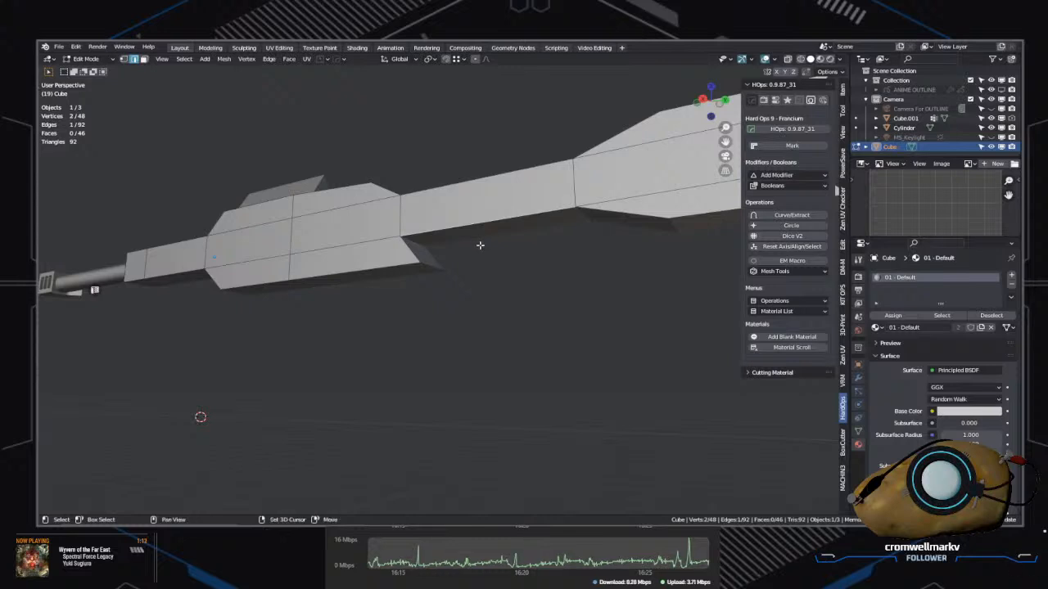
middle_drag(480, 245, 587, 236)
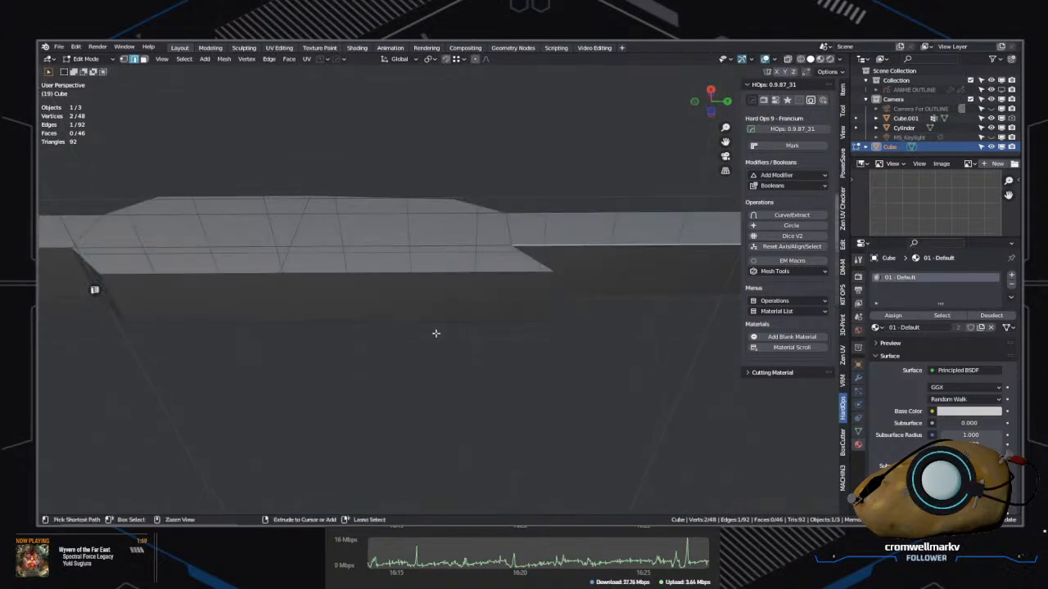
click(427, 253)
right_click(444, 333)
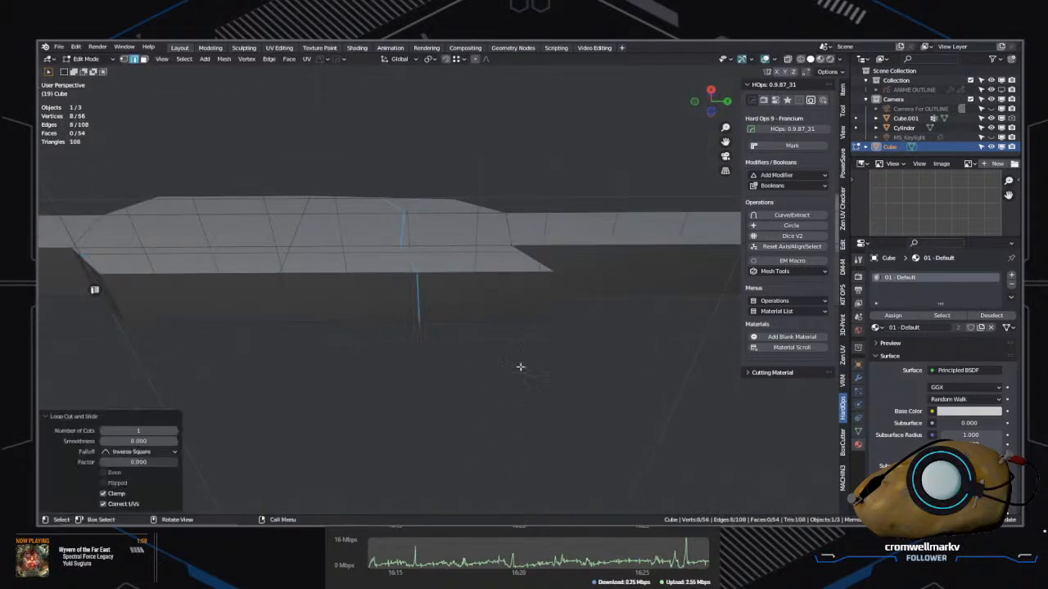
middle_drag(519, 366, 486, 310)
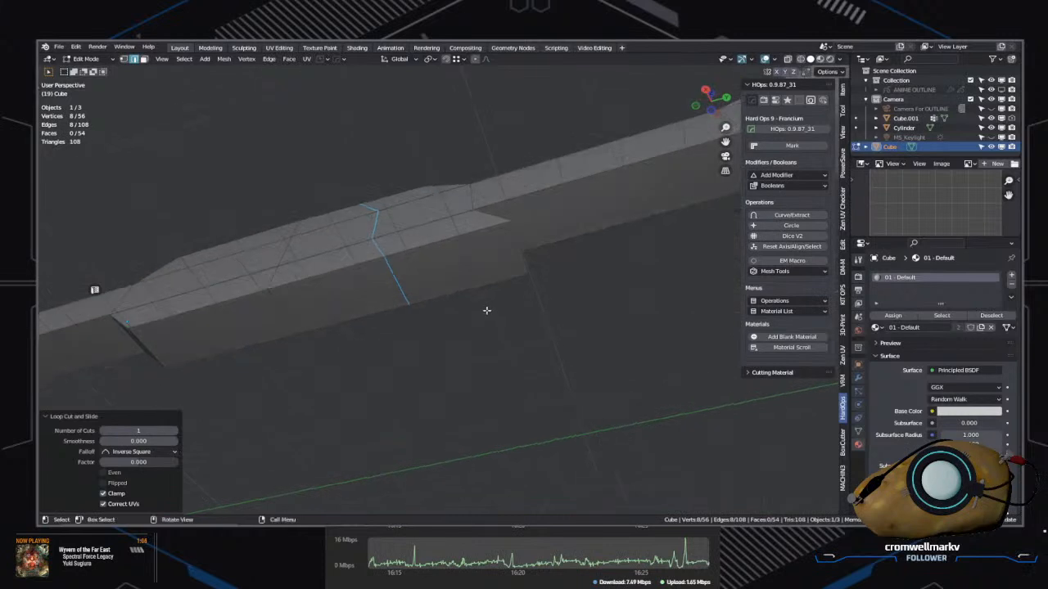
Step: Try to inset the bottom face at the rear of the main body
click(470, 259)
key(Tab)
click(474, 269)
click(472, 275)
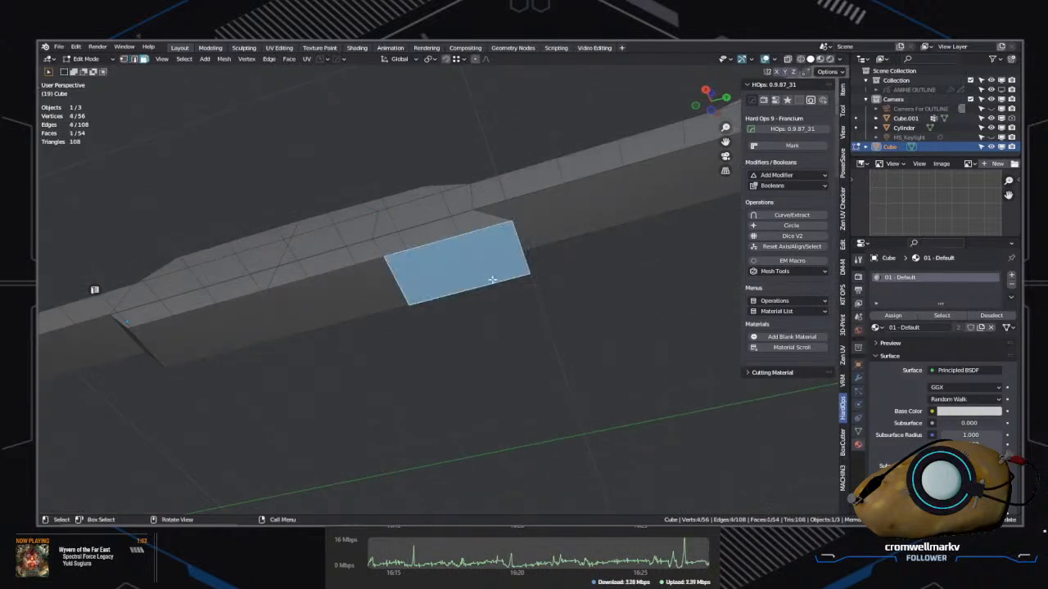
middle_drag(508, 281, 542, 318)
key(i)
right_click(568, 347)
key(ctrl+z)
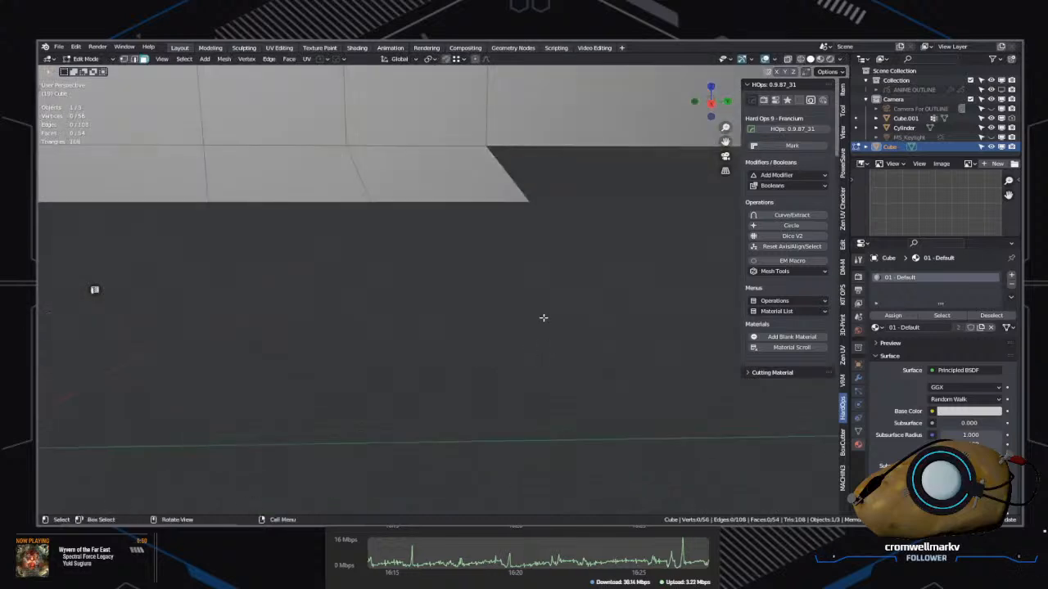
Step: Return the rifle body to Object Mode and apply its scale
scroll(532, 307, down, 7)
key(Tab)
click(516, 274)
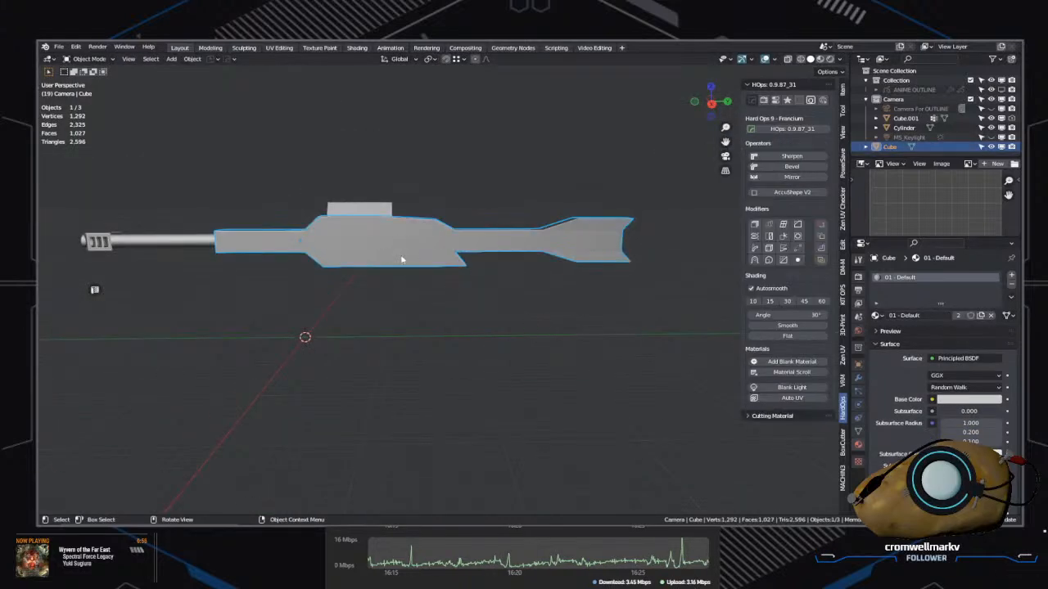
middle_drag(475, 317, 458, 337)
key(q)
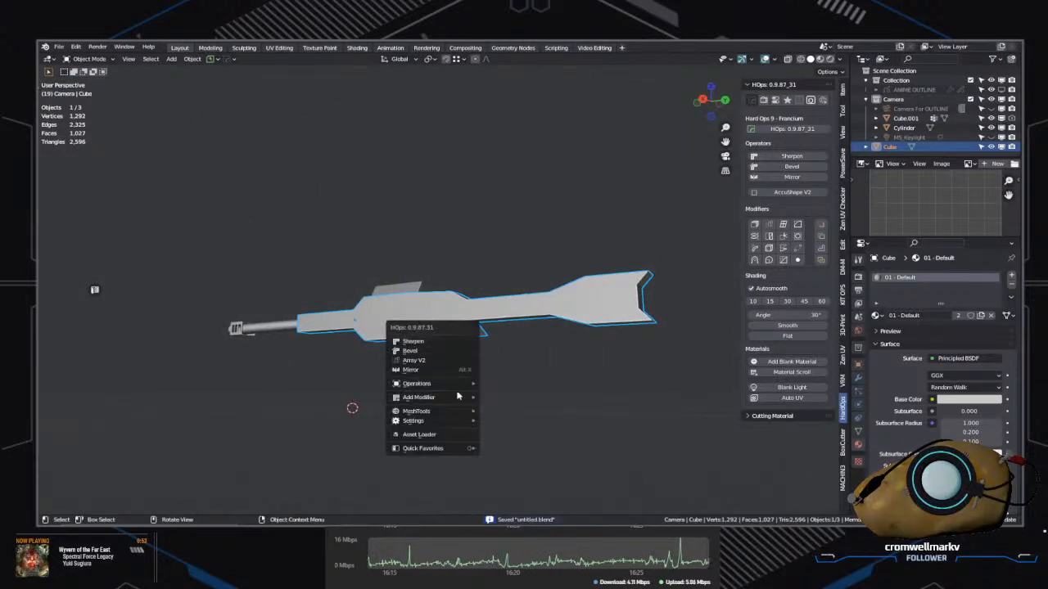
mouse_move(460, 401)
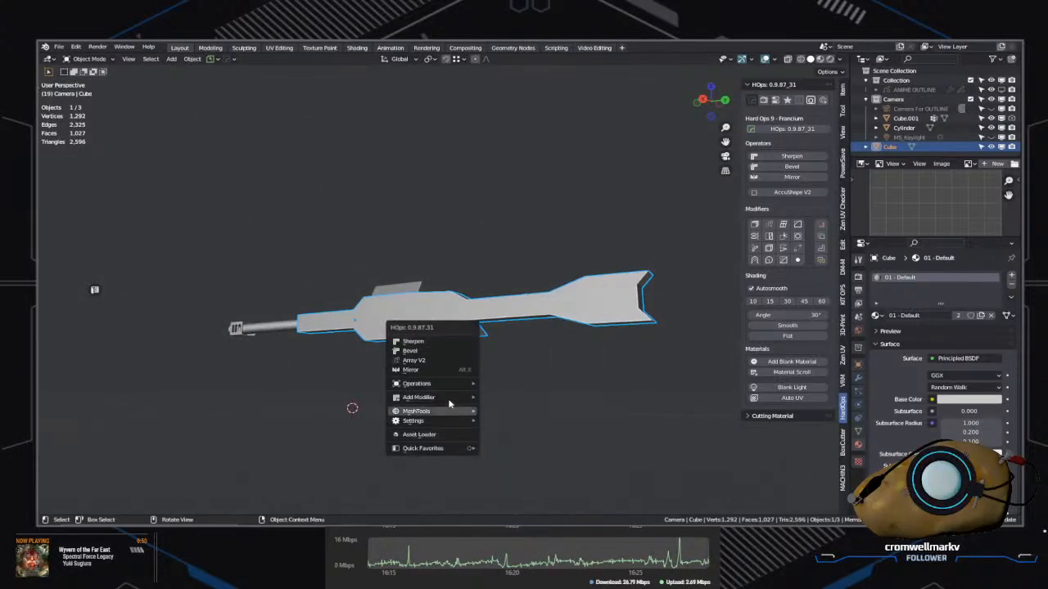
key(ctrl+a)
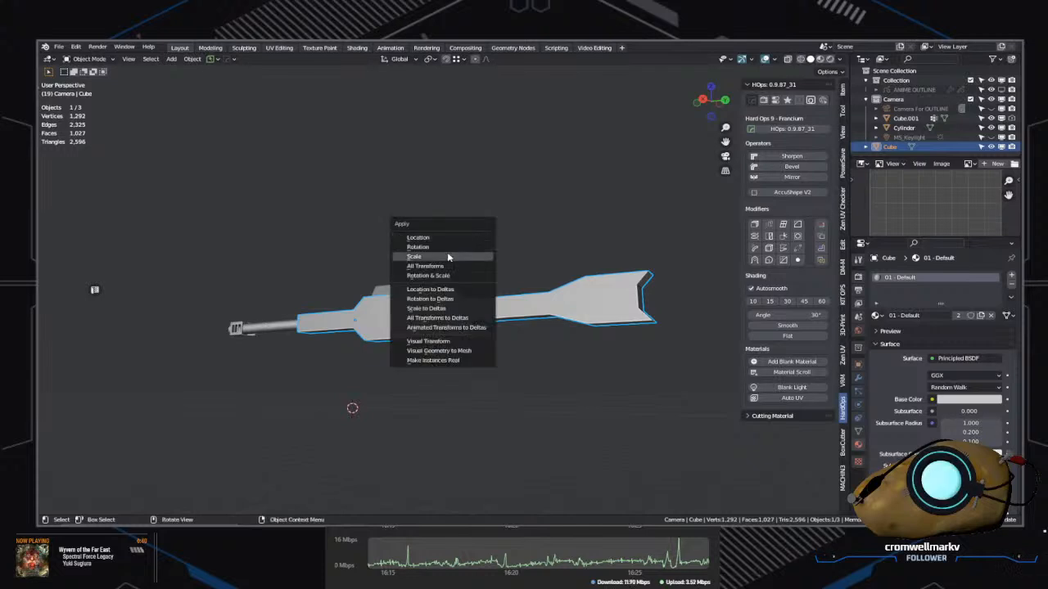
click(433, 257)
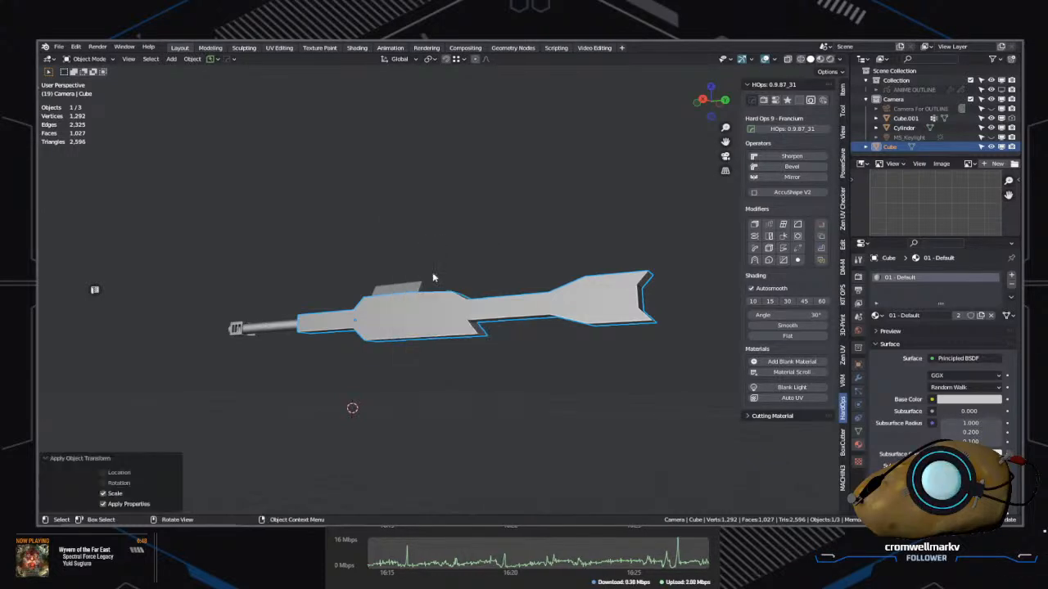
Step: Inset the bottom face at the rear of the main body by about 0.1 m
scroll(442, 311, up, 5)
scroll(483, 360, down, 3)
middle_drag(494, 368, 551, 346)
scroll(506, 303, up, 5)
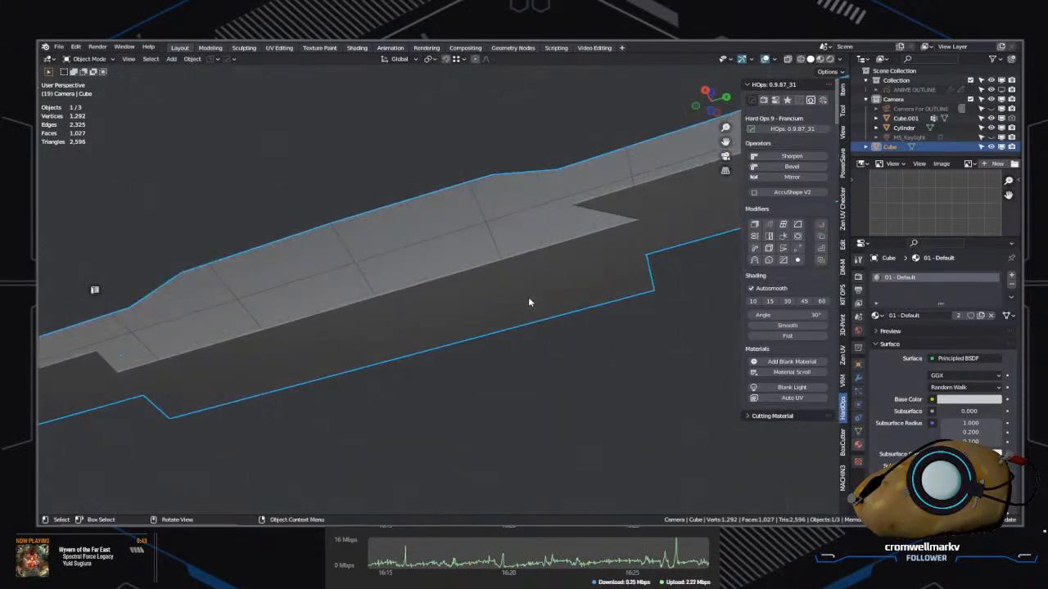
right_click(527, 302)
key(Tab)
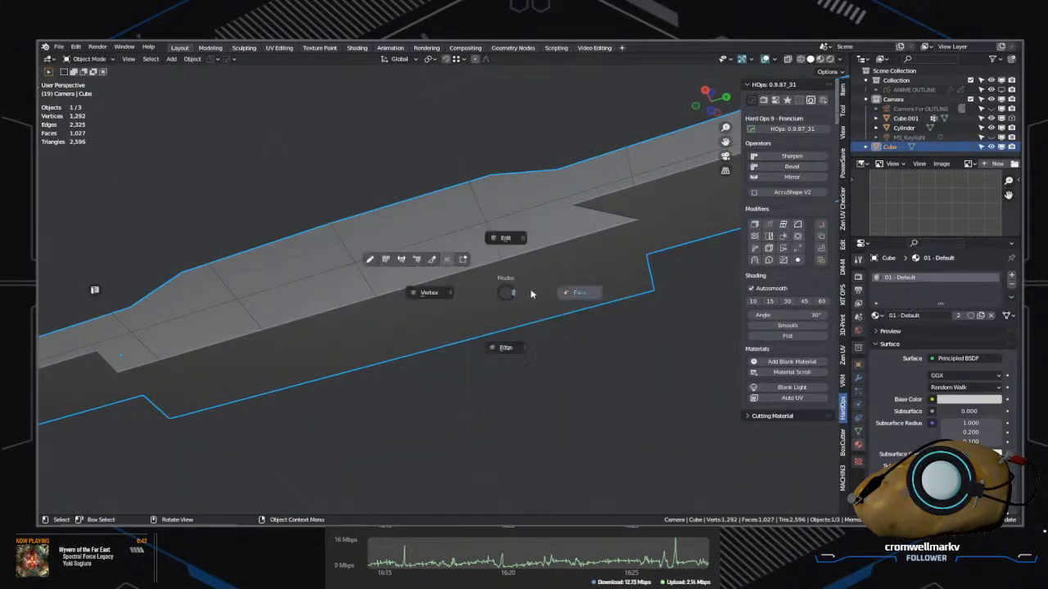
click(571, 293)
click(556, 297)
key(i)
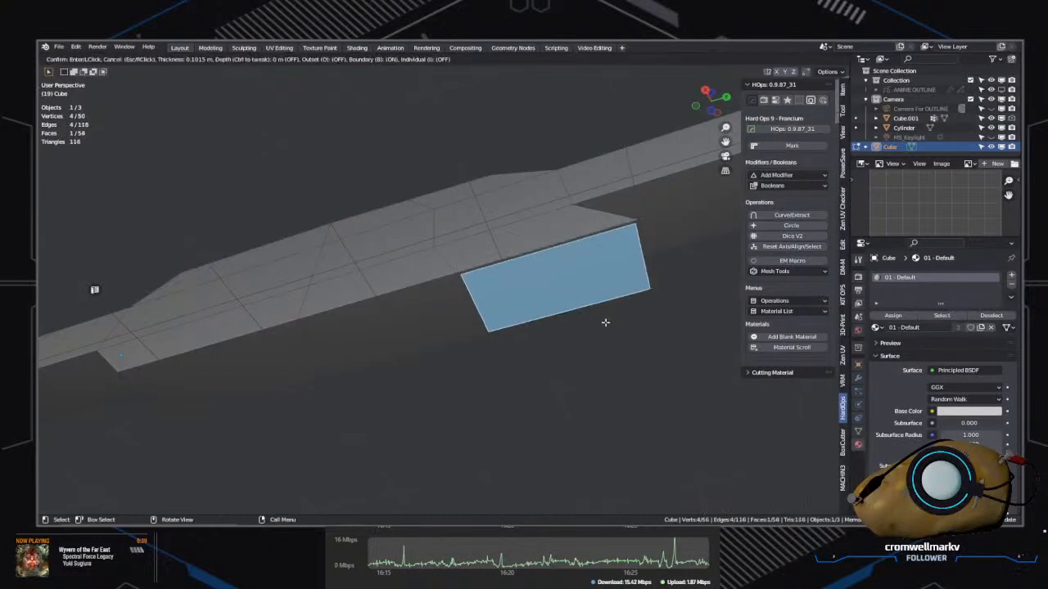
click(594, 320)
Step: Extrude the inset bottom face about 6.43 m downward to form the pistol grip
middle_drag(598, 324, 582, 420)
key(e)
click(589, 475)
scroll(577, 458, up, 5)
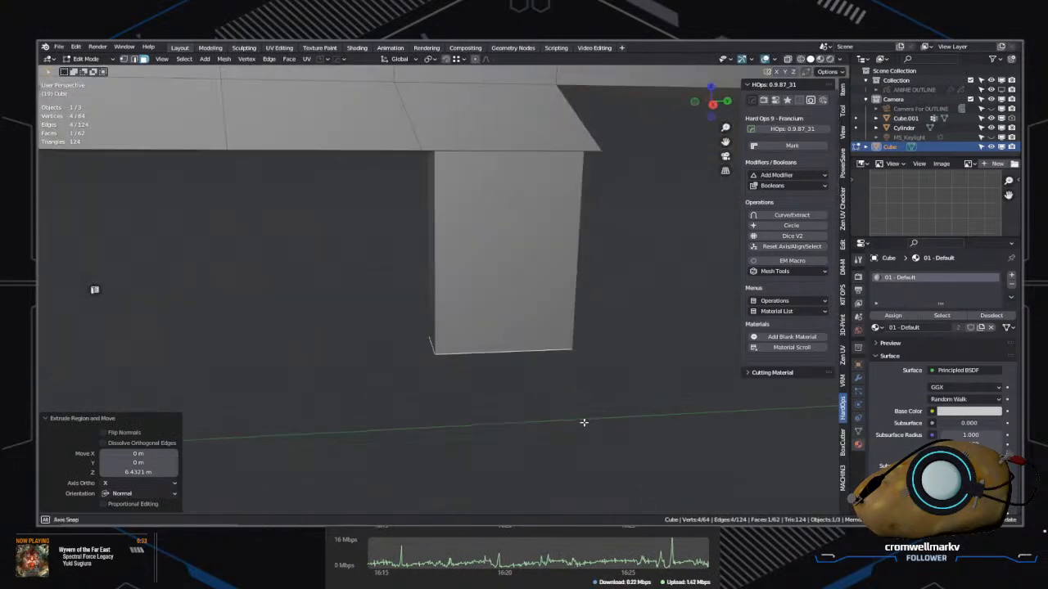
Step: Move the grip's bottom face about 3.55 m backward along global Y to slant the grip
key(g)
key(x)
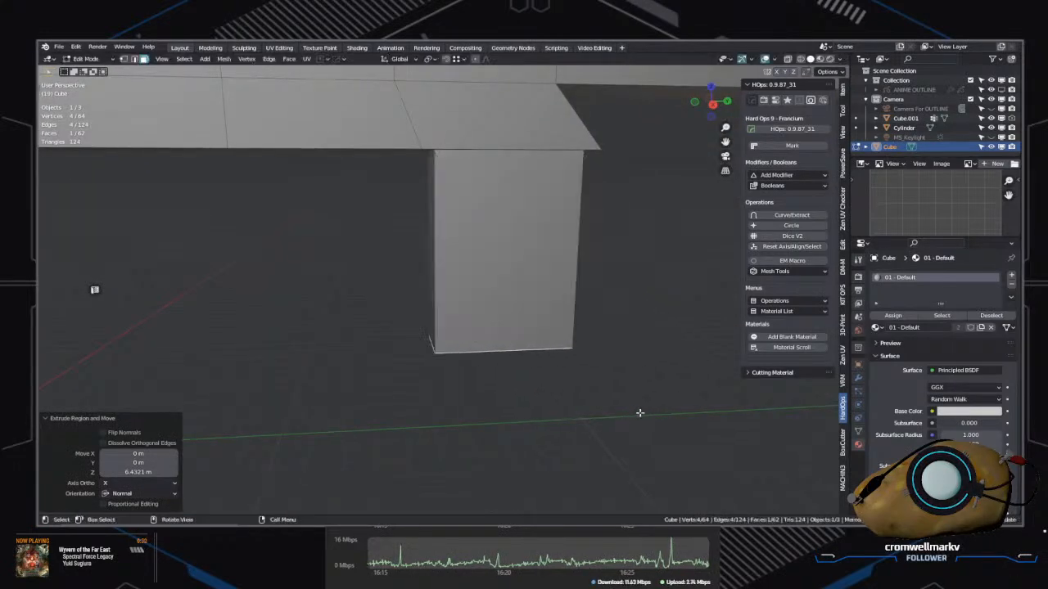
key(z)
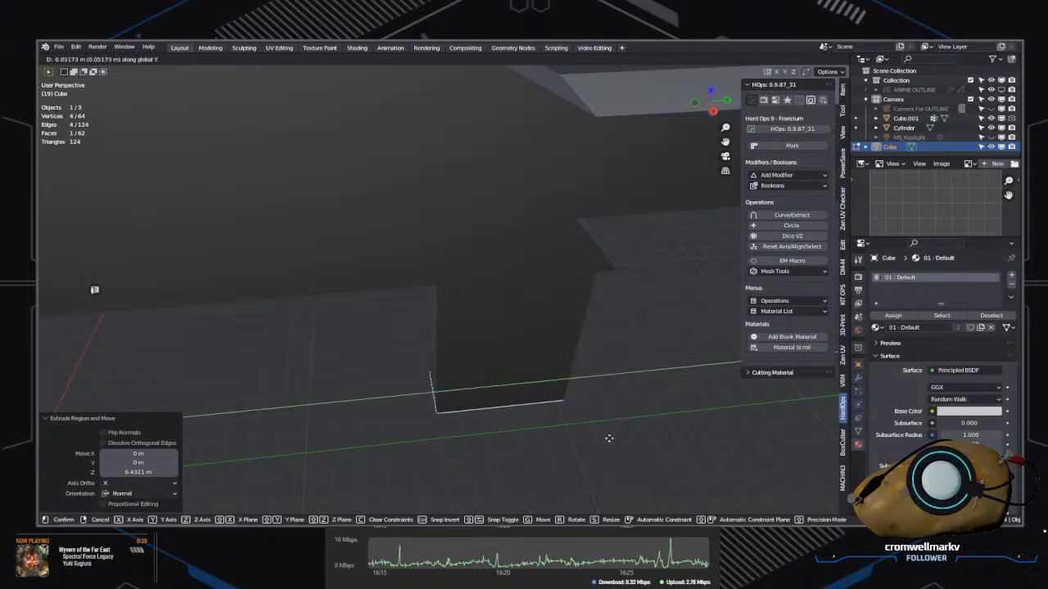
click(707, 432)
middle_drag(713, 432, 656, 356)
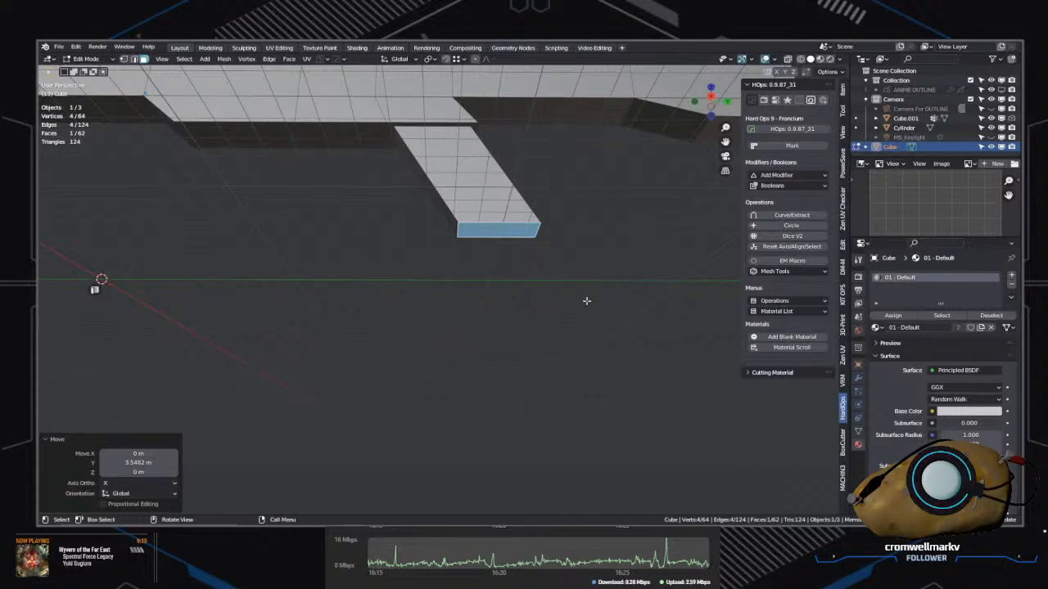
Step: Move the upper and lower edges where the body's front slopes meet the narrow section about 2.34 m toward the barrel along global Y
middle_drag(586, 301, 458, 327)
key(Tab)
click(516, 349)
key(Tab)
click(502, 307)
click(492, 252)
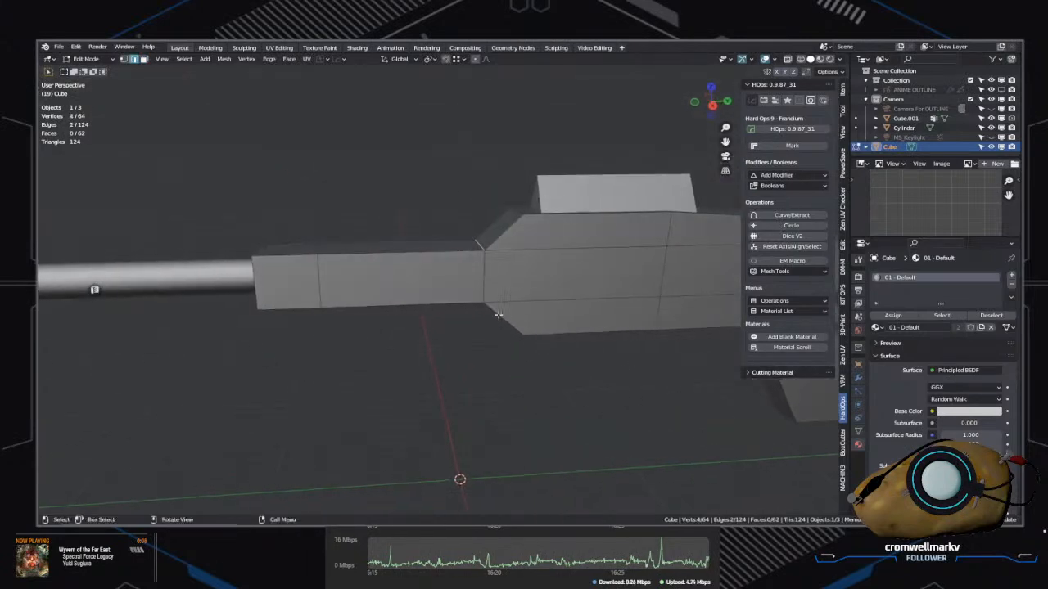
key(g)
key(x)
key(y)
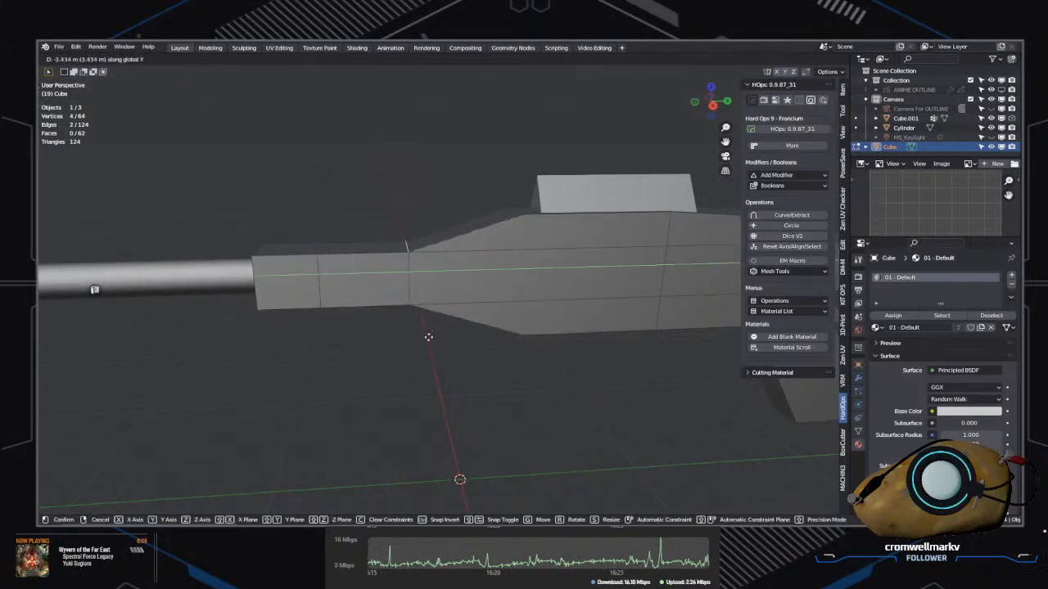
click(450, 341)
scroll(446, 352, down, 4)
Step: Extrude the grip's bottom face downward to add a short end segment
middle_drag(444, 360, 473, 290)
scroll(449, 304, up, 5)
scroll(508, 357, up, 3)
key(Tab)
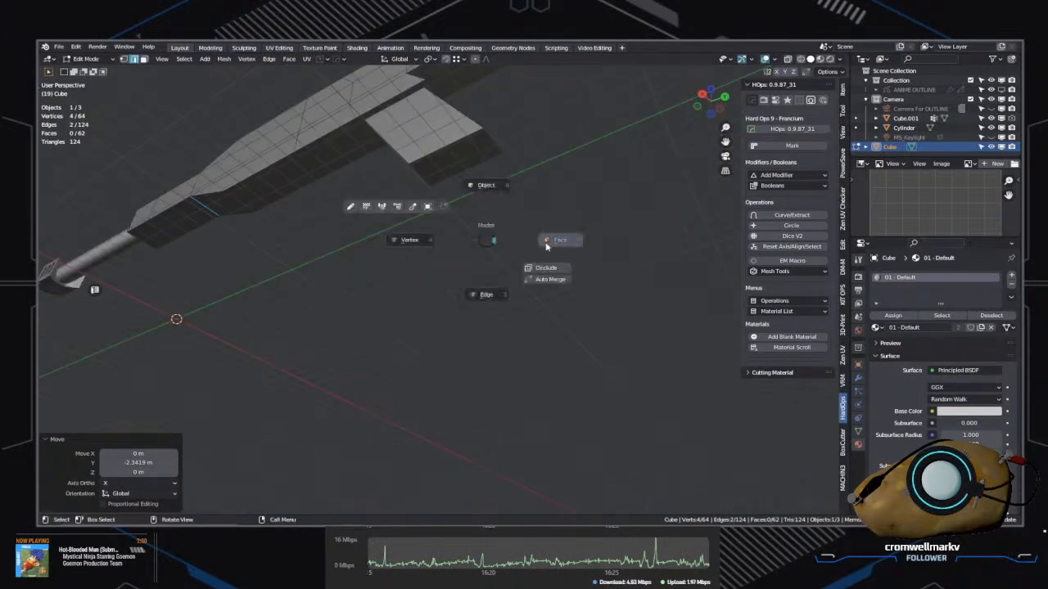
click(546, 243)
click(464, 164)
middle_drag(465, 164, 485, 211)
shift+middle_drag(655, 376, 608, 252)
scroll(596, 317, up, 4)
key(e)
click(601, 360)
key(Tab)
click(663, 357)
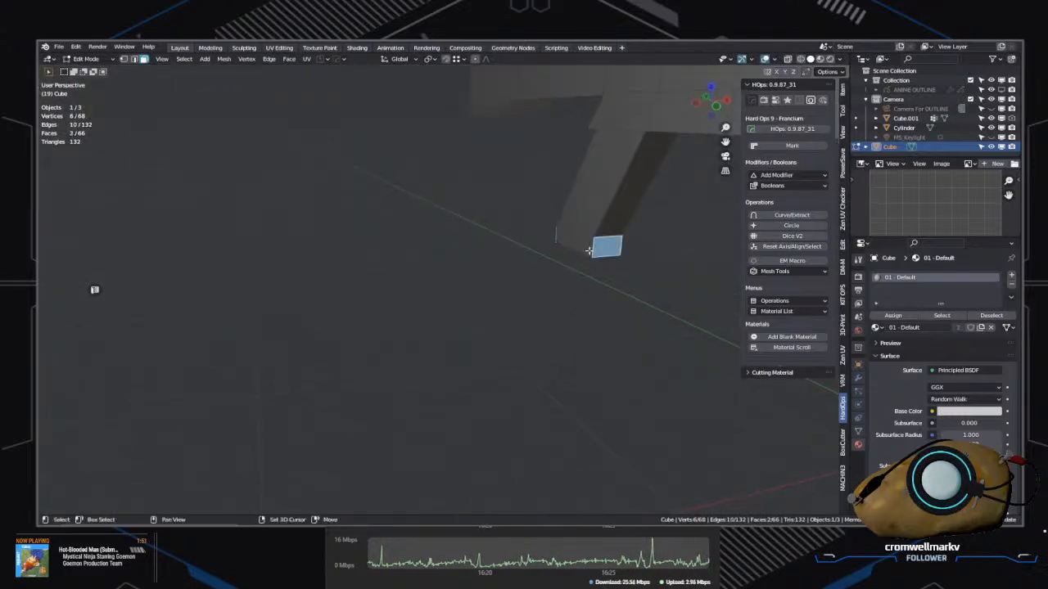
middle_drag(713, 295, 522, 344)
scroll(499, 356, down, 3)
scroll(487, 336, down, 3)
scroll(522, 343, up, 5)
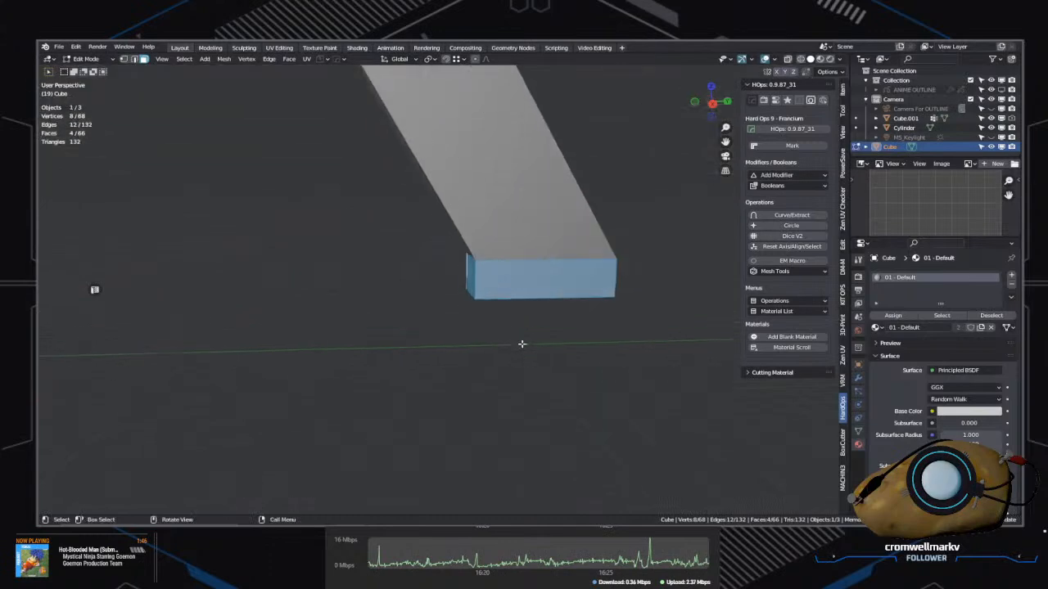
scroll(522, 350, down, 2)
click(574, 378)
Step: Adjust the height of the grip's end segment by moving its bottom face along global Z, finishing with a correction of about 0.35 m
middle_drag(574, 377, 569, 309)
key(Tab)
click(563, 201)
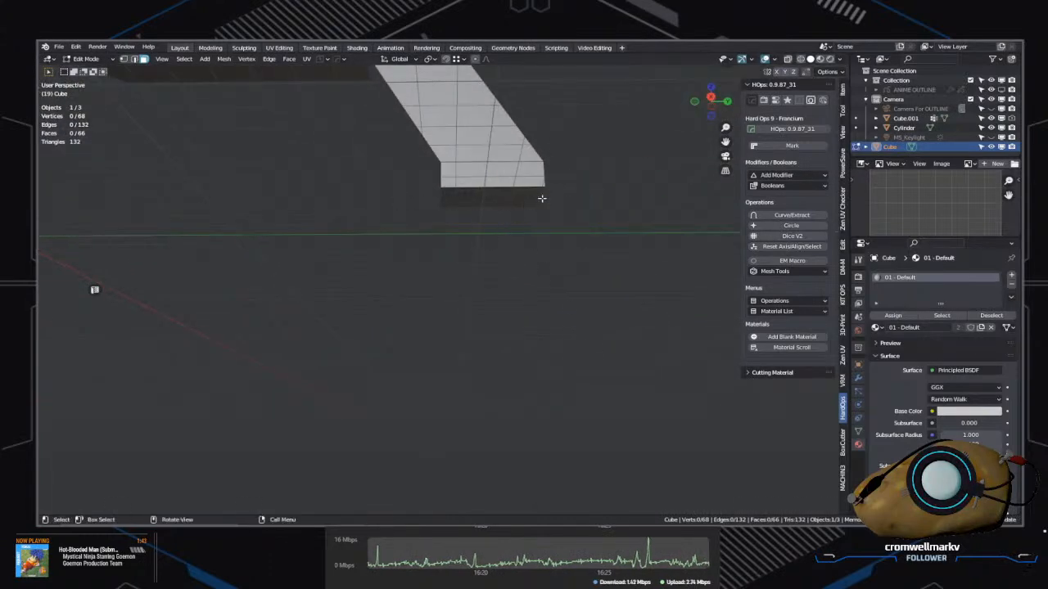
key(g)
key(z)
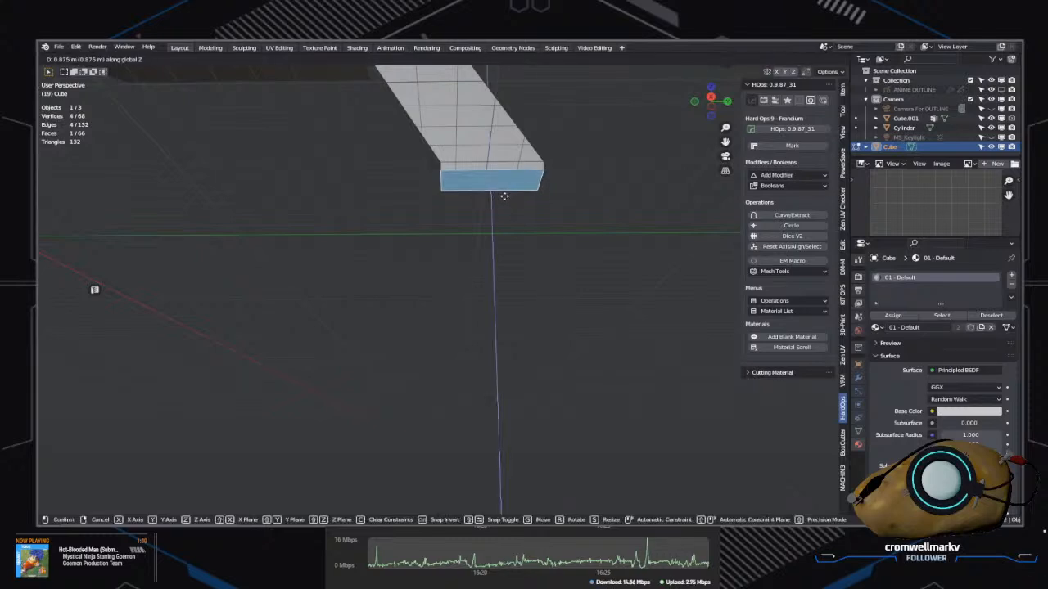
click(505, 202)
middle_drag(514, 227, 556, 319)
key(g)
key(z)
click(533, 281)
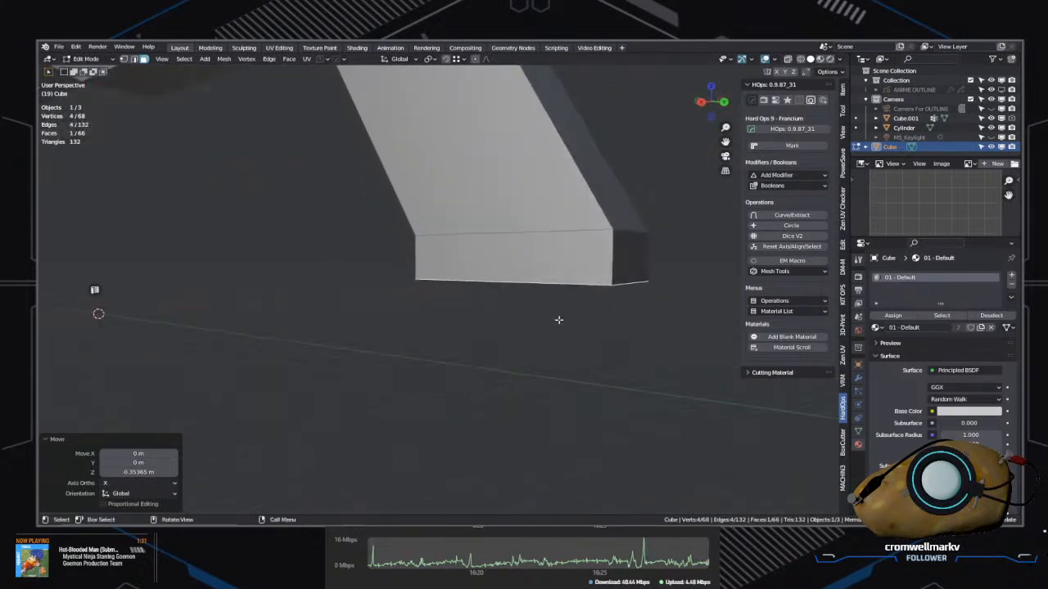
Step: Select the face loop around the grip's end segment and raise it outward with the HardOps Panel Face macro to form a base
click(614, 277)
alt+click(618, 266)
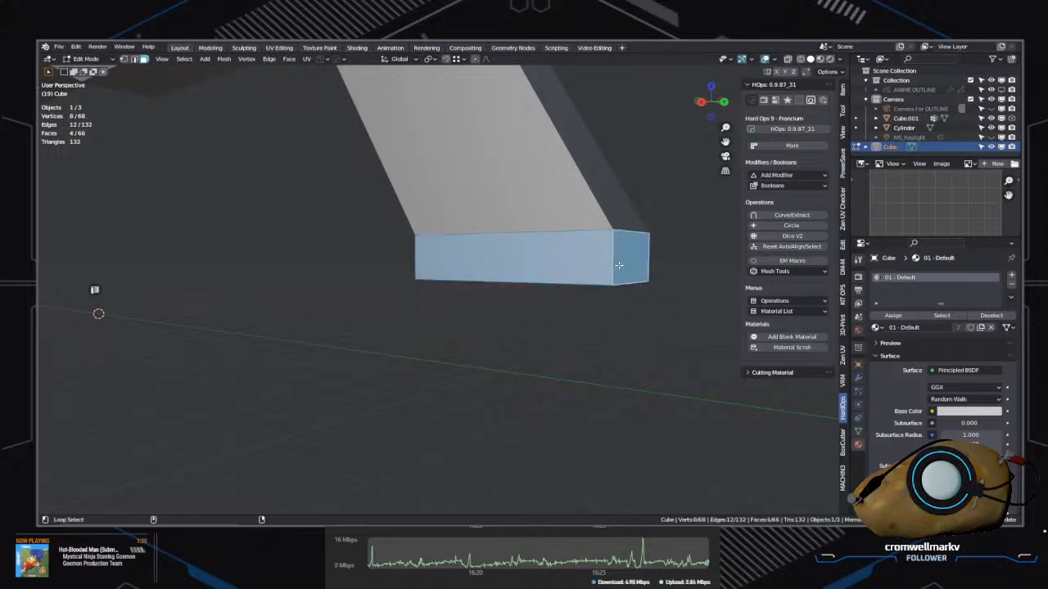
middle_drag(603, 280, 617, 303)
key(q)
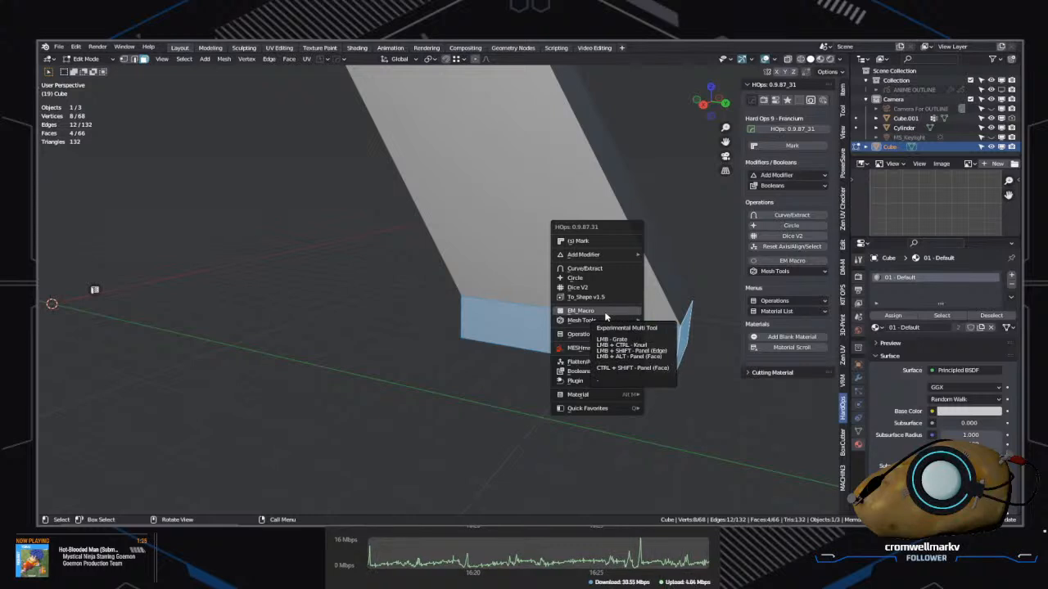
ctrl+shift+click(605, 316)
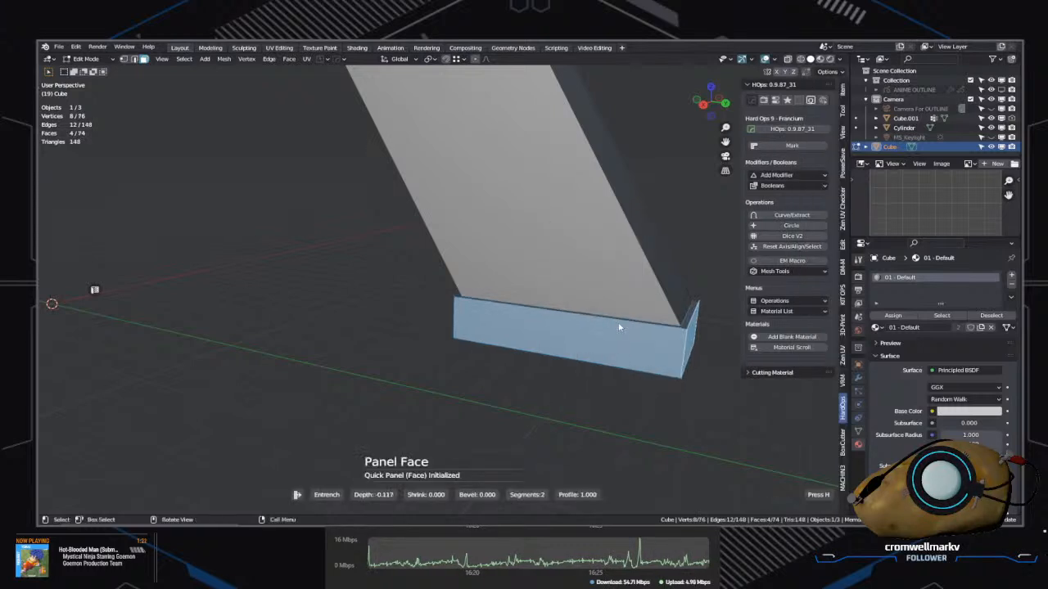
click(654, 347)
middle_drag(606, 358, 565, 354)
key(alt+a)
Step: Select the middle and lower side faces of the main body plus the adjoining front section face on one side
key(Tab)
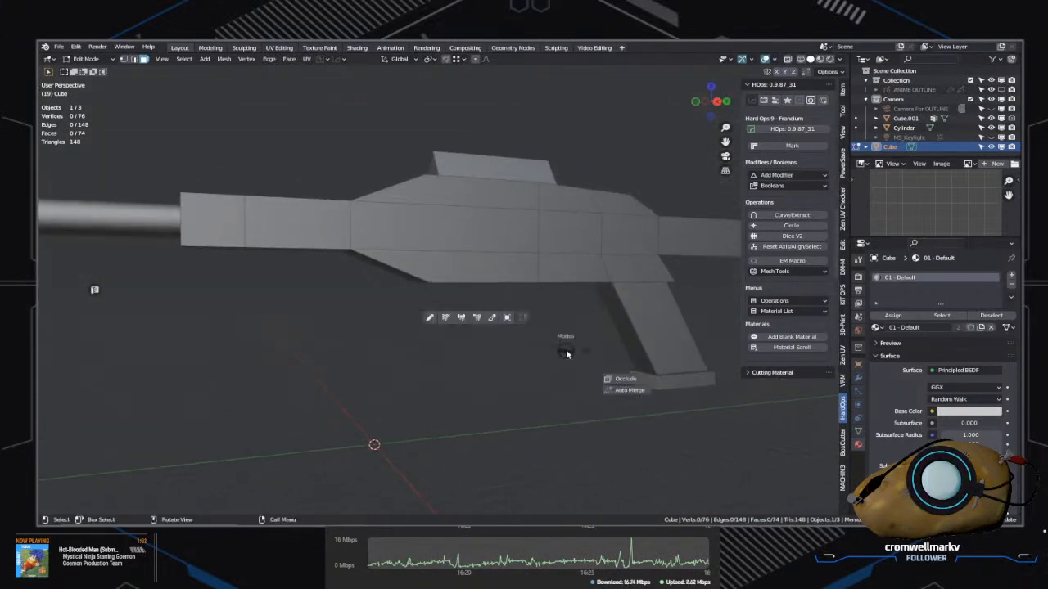
click(634, 351)
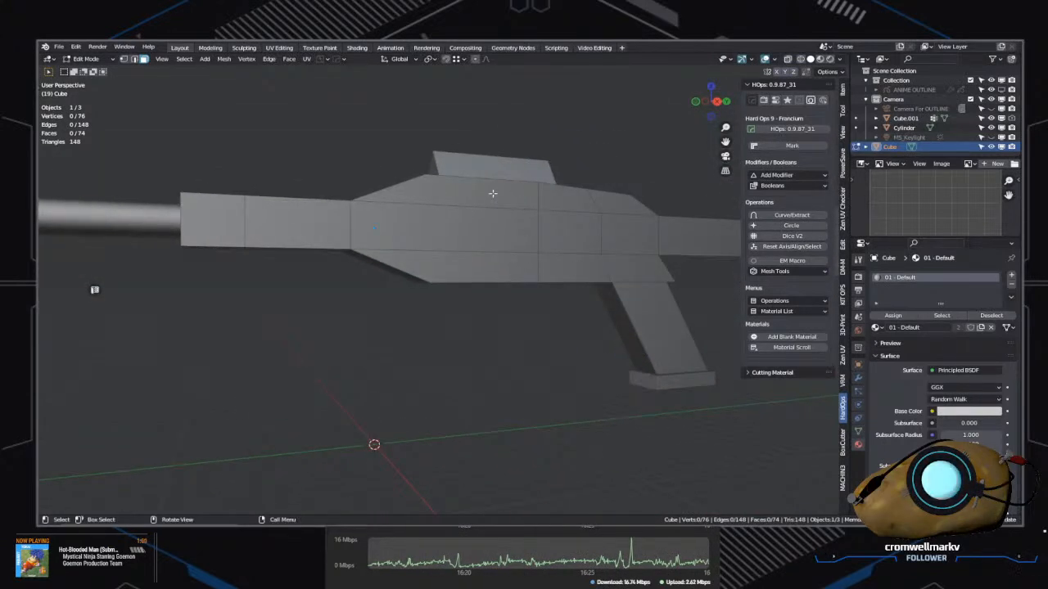
click(582, 242)
shift+click(494, 233)
shift+click(516, 264)
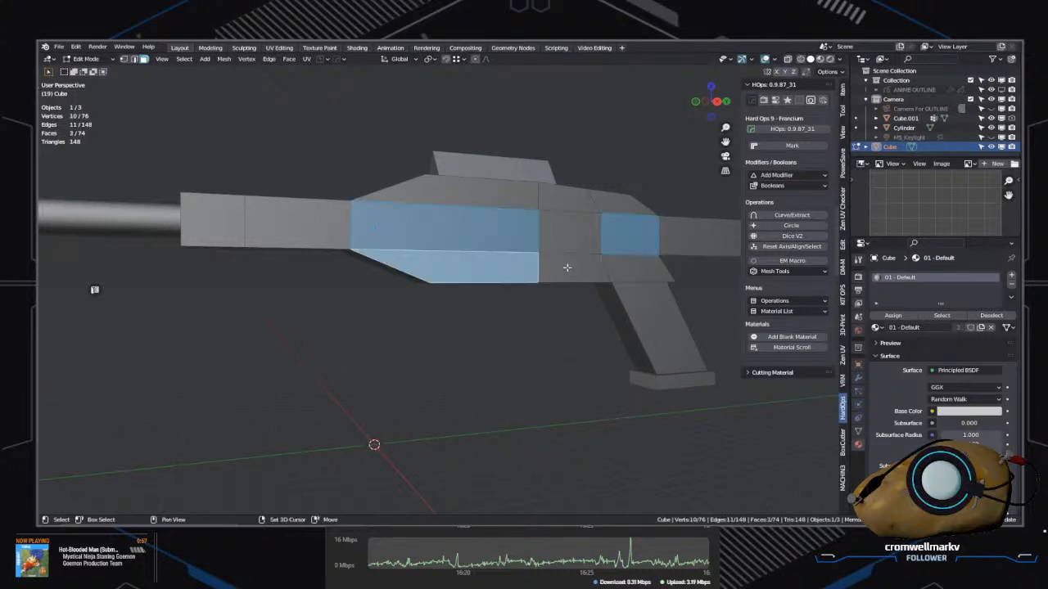
shift+click(632, 270)
shift+click(568, 267)
shift+click(568, 234)
shift+click(342, 239)
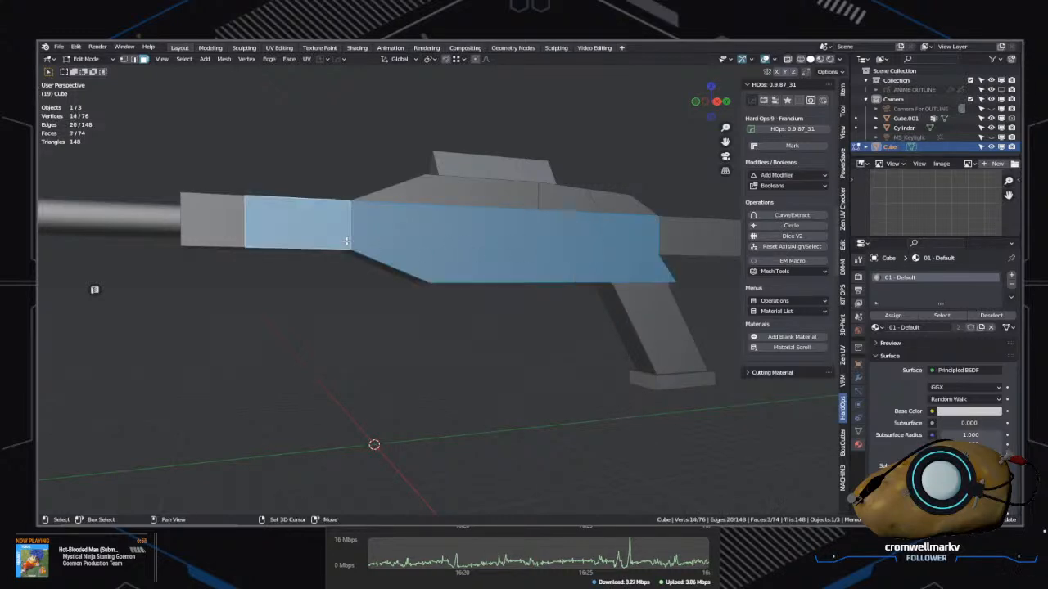
Step: Add the matching middle, lower and front section faces on the opposite side of the body to the selection
middle_drag(352, 240, 543, 255)
shift+click(599, 248)
shift+click(498, 243)
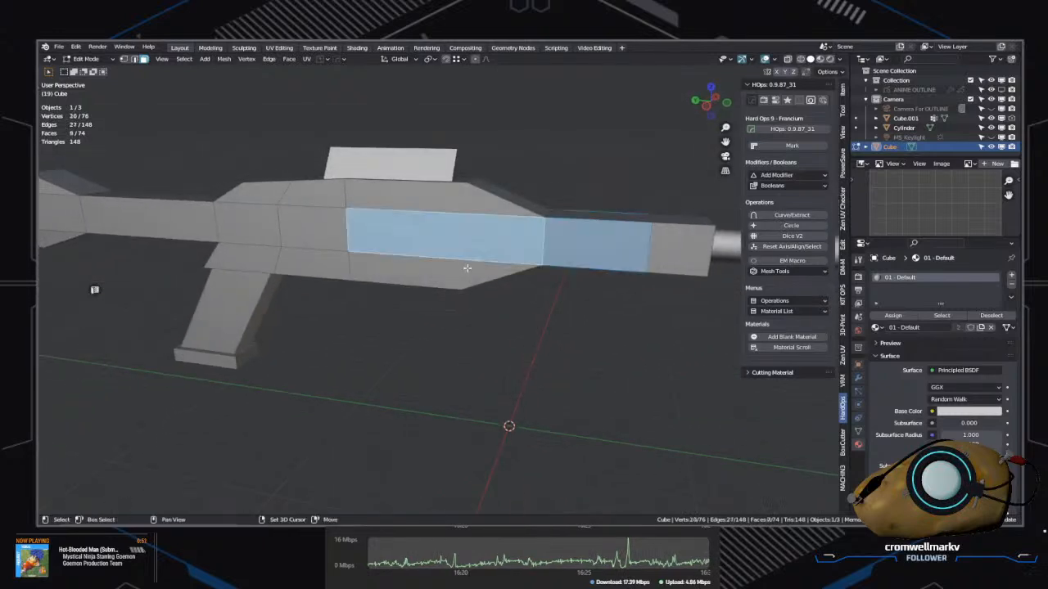
shift+click(468, 269)
shift+click(322, 240)
shift+click(311, 262)
shift+click(246, 261)
shift+click(245, 226)
middle_drag(246, 226, 409, 275)
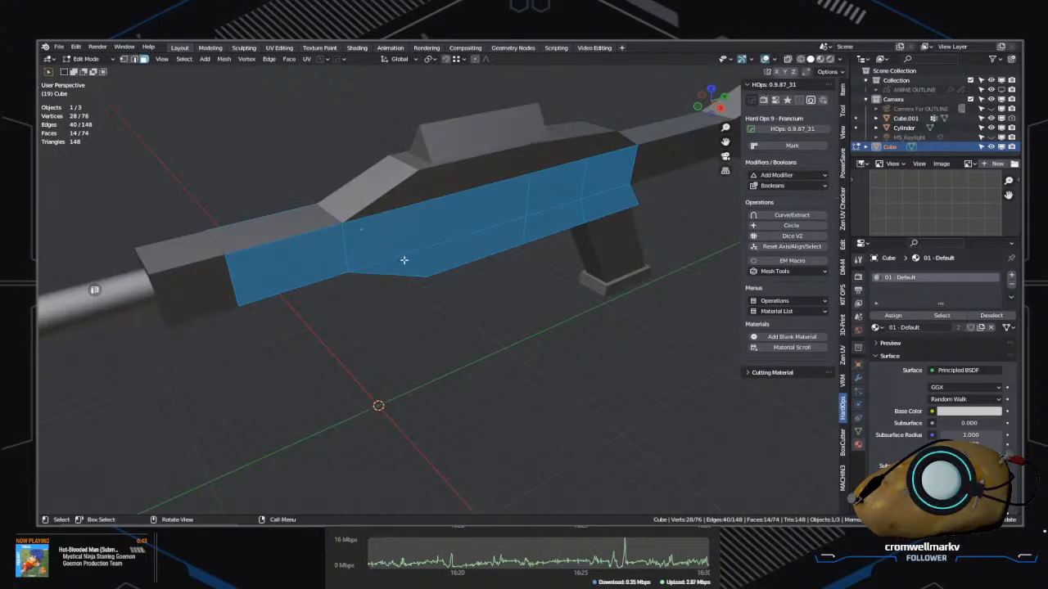
Step: Raise the selected side faces outward into thick side panels with the HardOps Panel Face macro
key(shift+q)
key(q)
mouse_move(436, 270)
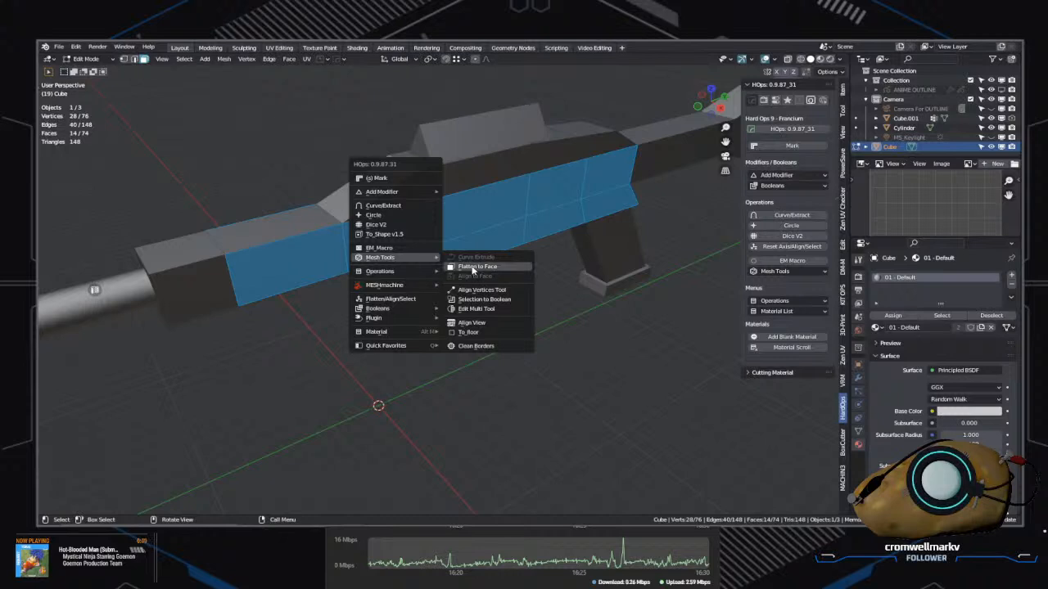
ctrl+shift+click(395, 248)
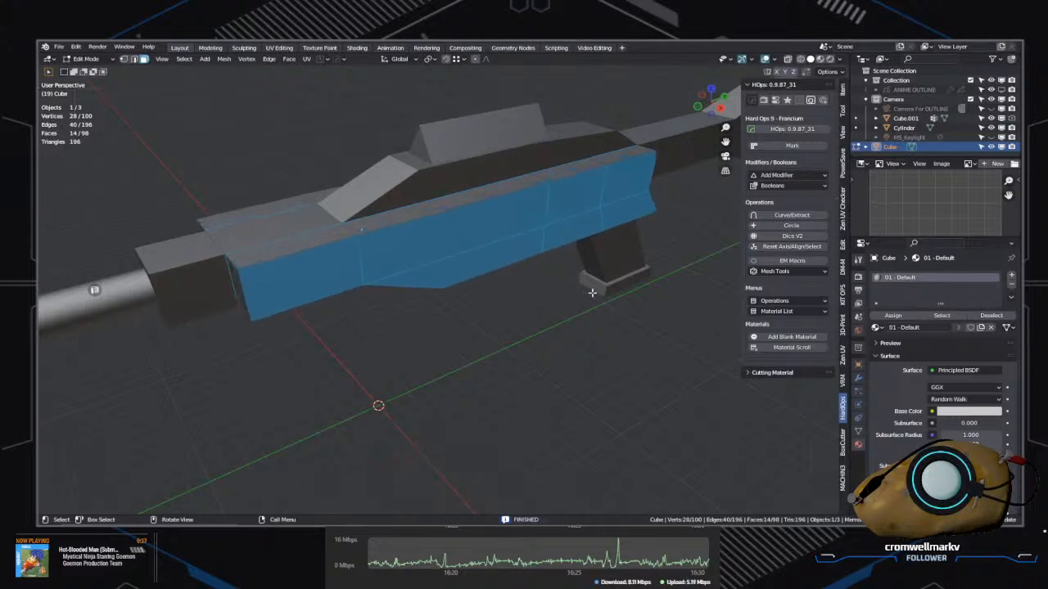
click(540, 295)
middle_drag(540, 294, 472, 302)
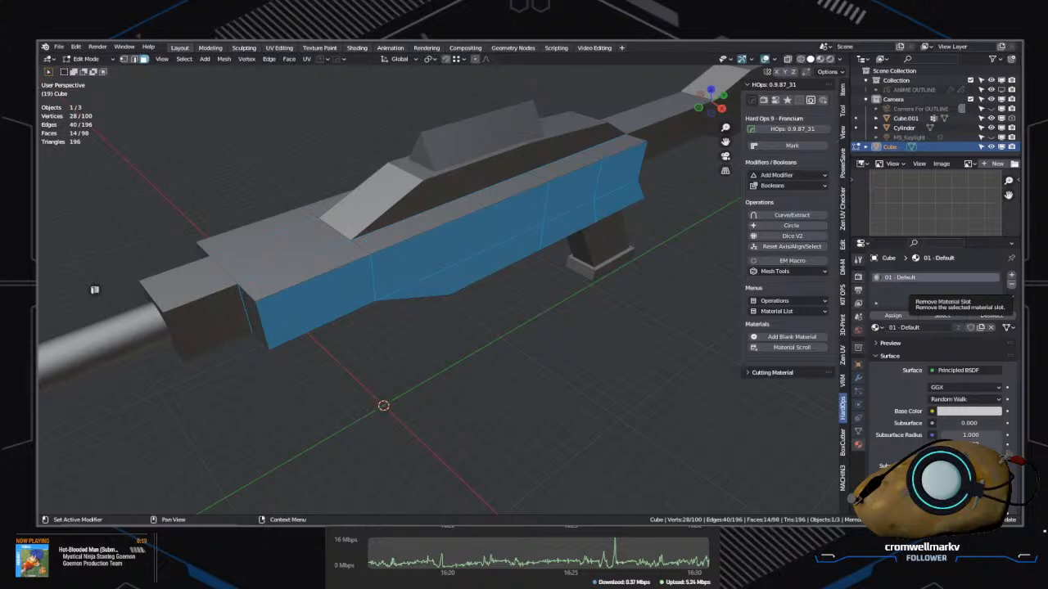
Step: Select the front vertical edge of both side panels and move them back 2.853 m along Y to slope the panel fronts
middle_drag(458, 328, 446, 334)
shift+middle_drag(455, 324, 512, 374)
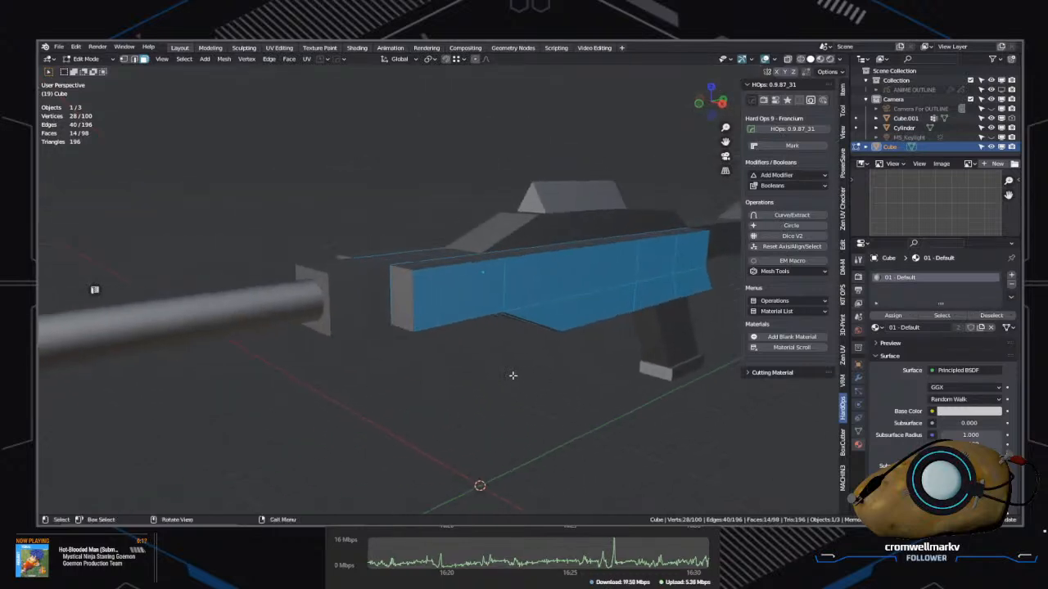
scroll(511, 375, up, 2)
key(Tab)
click(495, 410)
click(409, 297)
middle_drag(415, 295, 606, 322)
shift+click(549, 323)
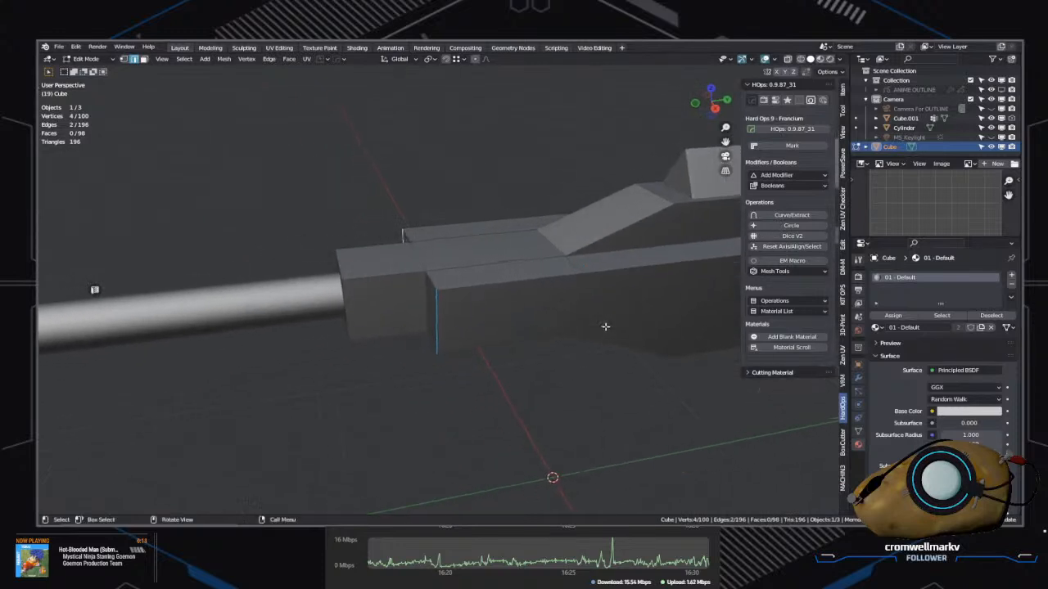
key(g)
key(z)
key(y)
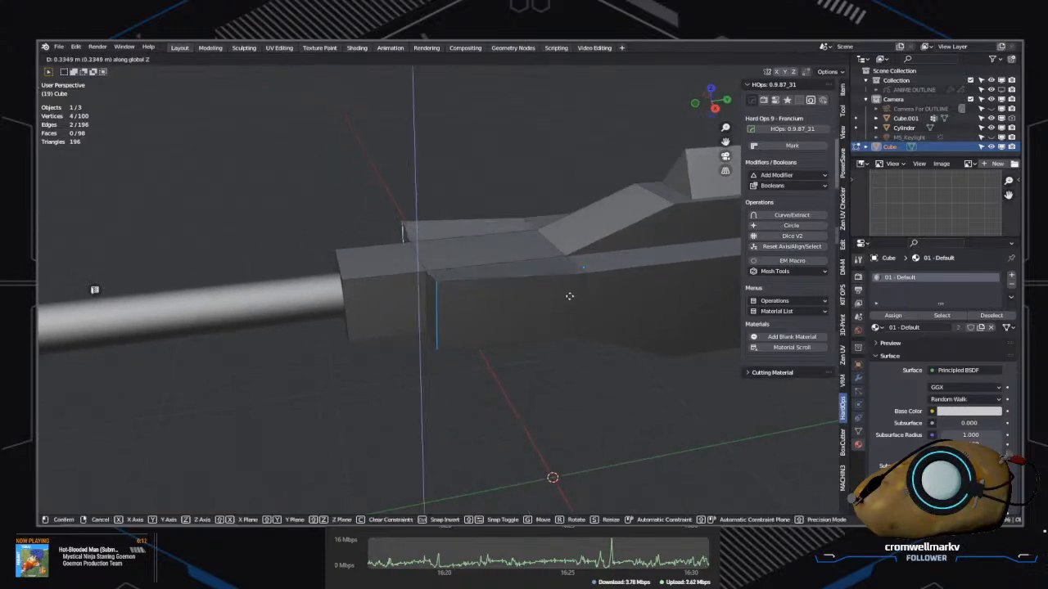
click(661, 295)
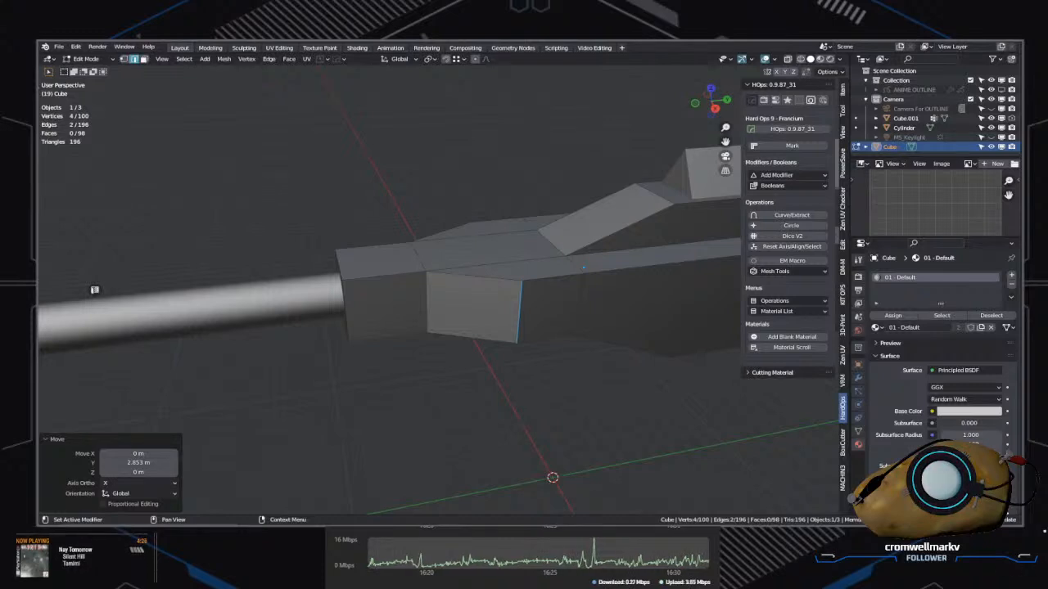
middle_drag(583, 267, 382, 253)
key(Tab)
click(469, 357)
click(420, 286)
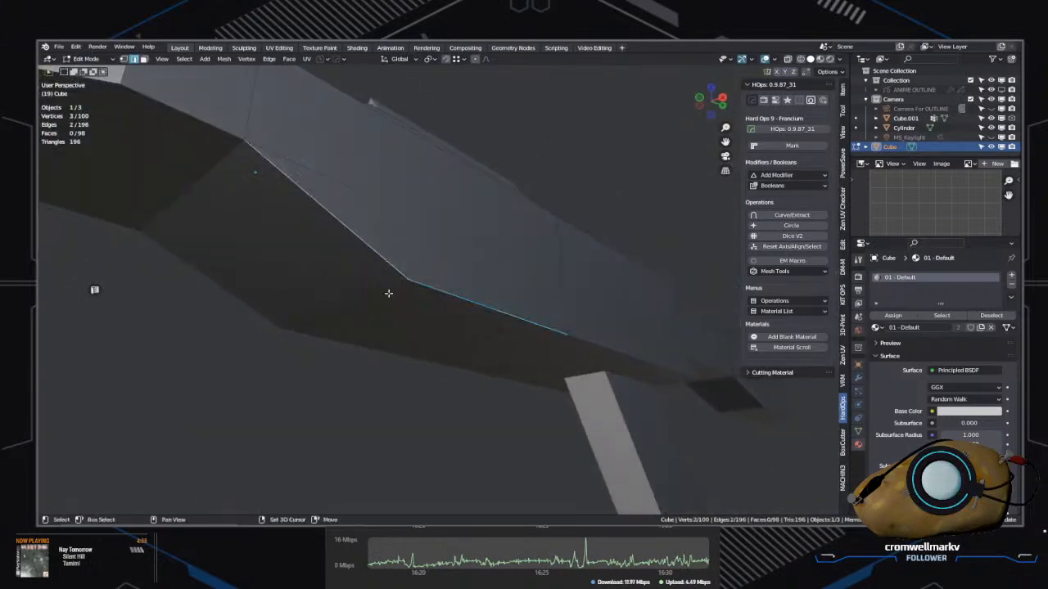
middle_drag(388, 293, 543, 379)
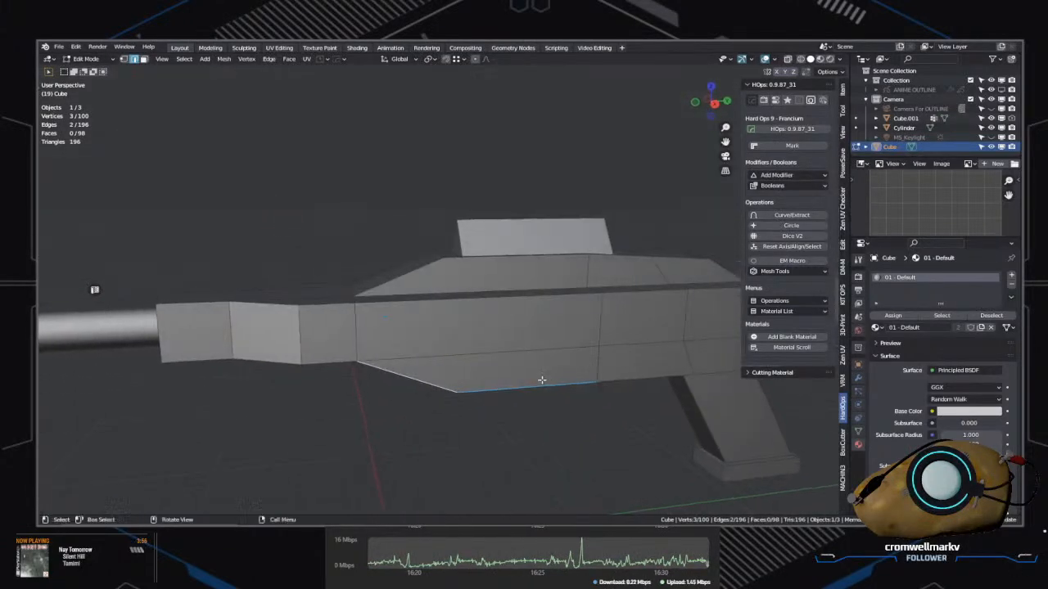
Step: Finish editing the body and open the triangular block on top of the rifle for editing in face mode
scroll(515, 374, up, 2)
scroll(514, 374, up, 2)
key(Tab)
click(496, 292)
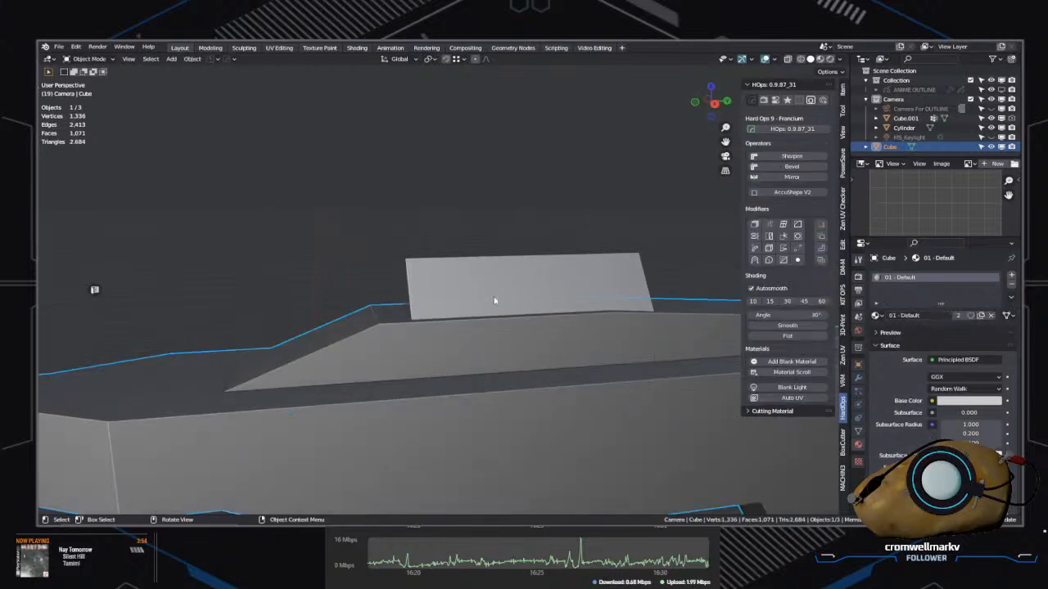
click(480, 280)
key(Tab)
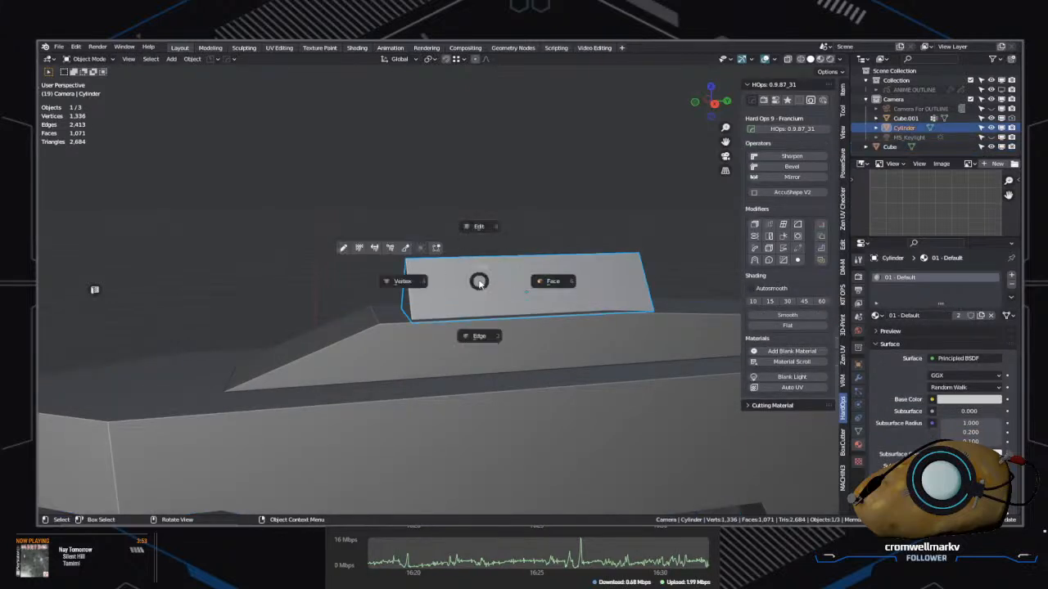
click(556, 284)
middle_drag(557, 284, 502, 313)
scroll(503, 314, up, 3)
shift+middle_drag(578, 358, 402, 323)
scroll(426, 290, down, 2)
Step: Try a single loop cut near the front end of the triangular top block, and undo it
key(ctrl+r)
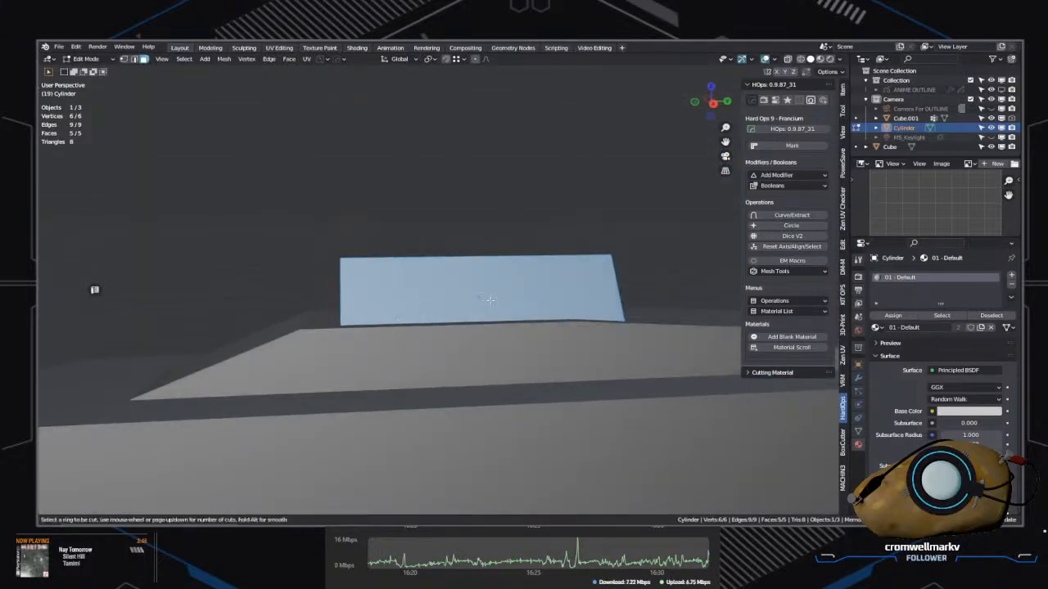
click(476, 303)
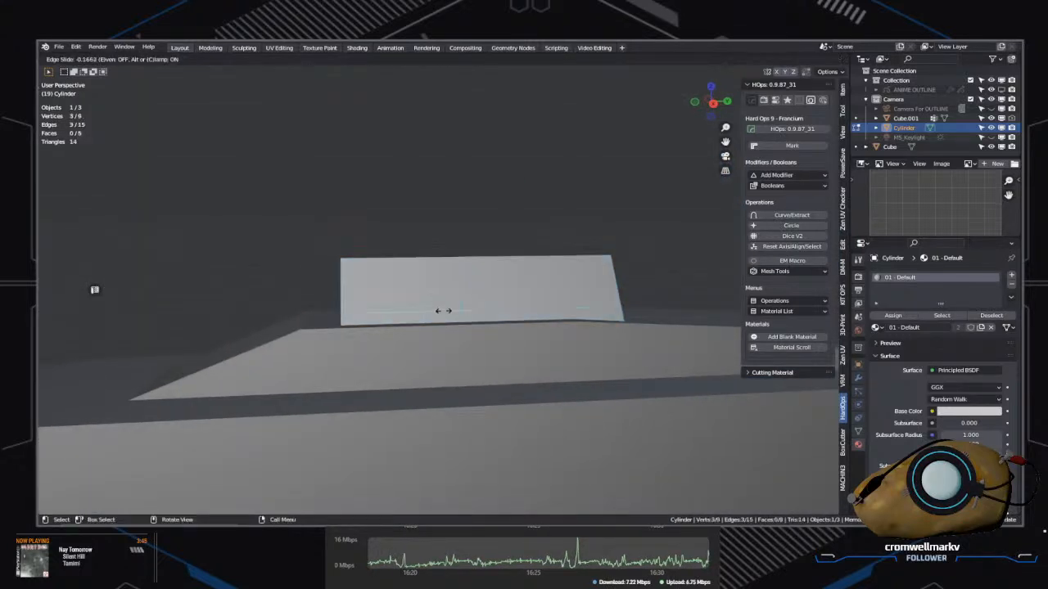
click(368, 316)
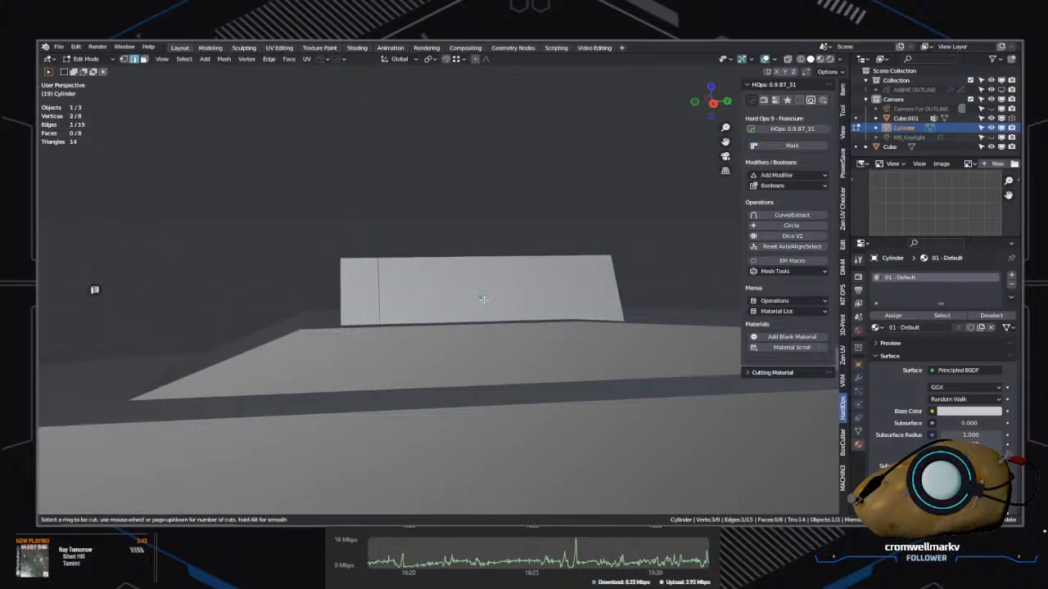
key(ctrl+z)
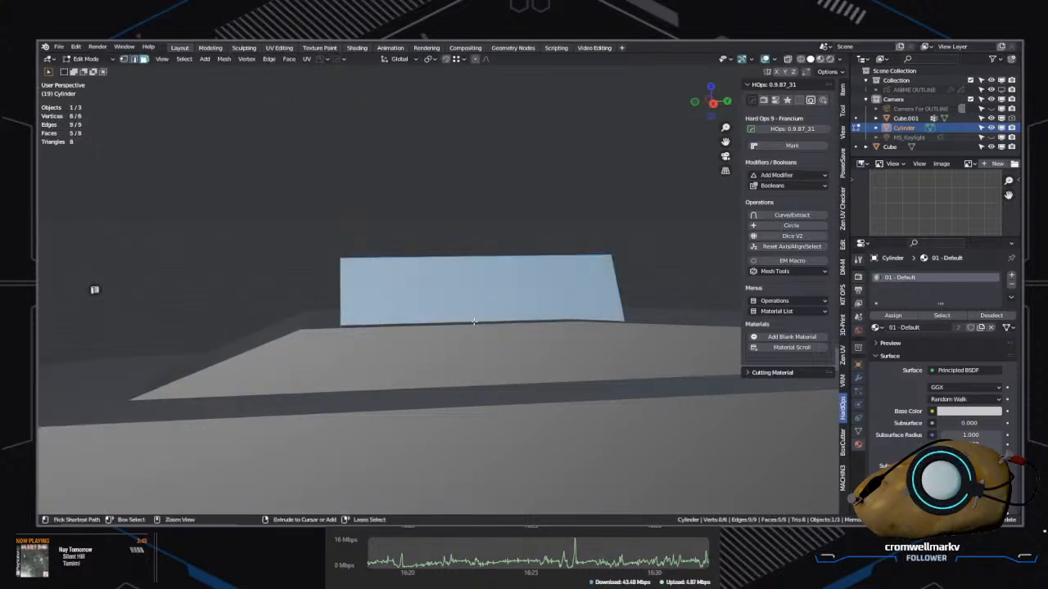
Step: Deselect everything and add two evenly spaced loop cuts across the length of the top block
key(alt+a)
key(ctrl+r)
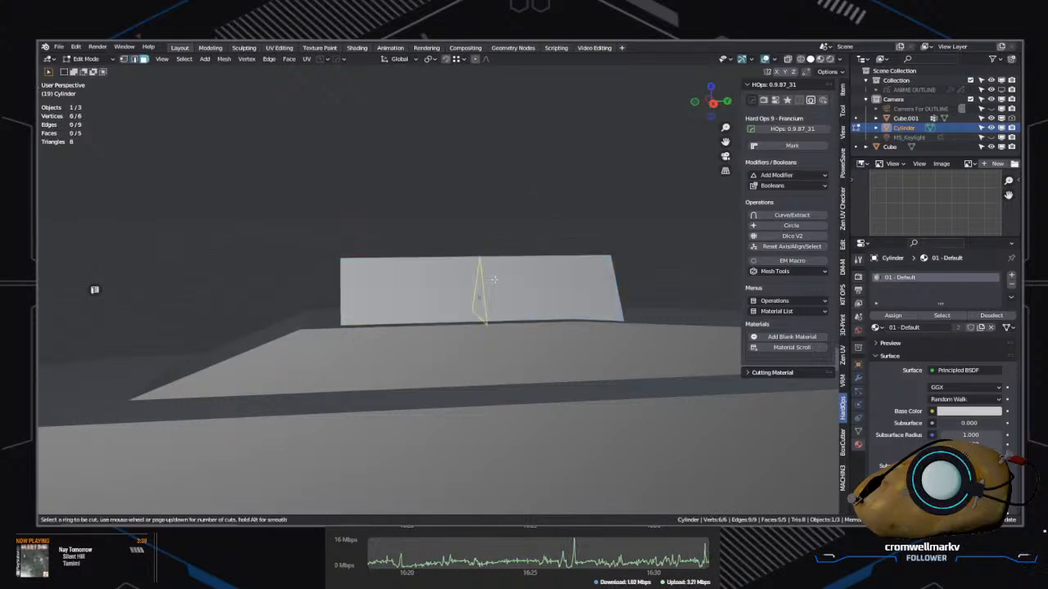
click(448, 274)
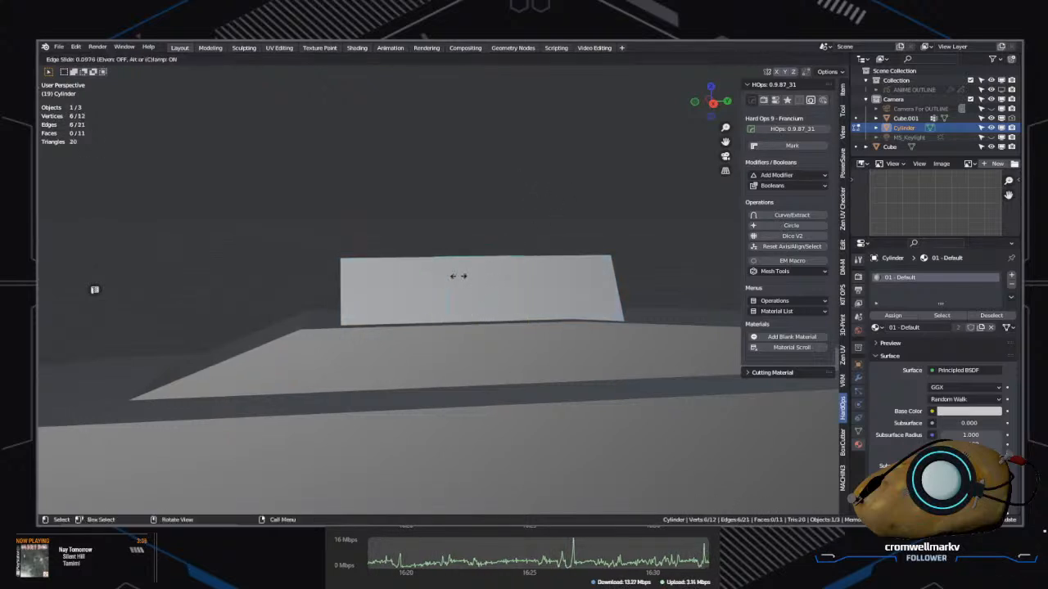
right_click(459, 277)
Step: Scale the two loop cuts closer together along the global Y axis
key(s)
right_click(505, 352)
key(z)
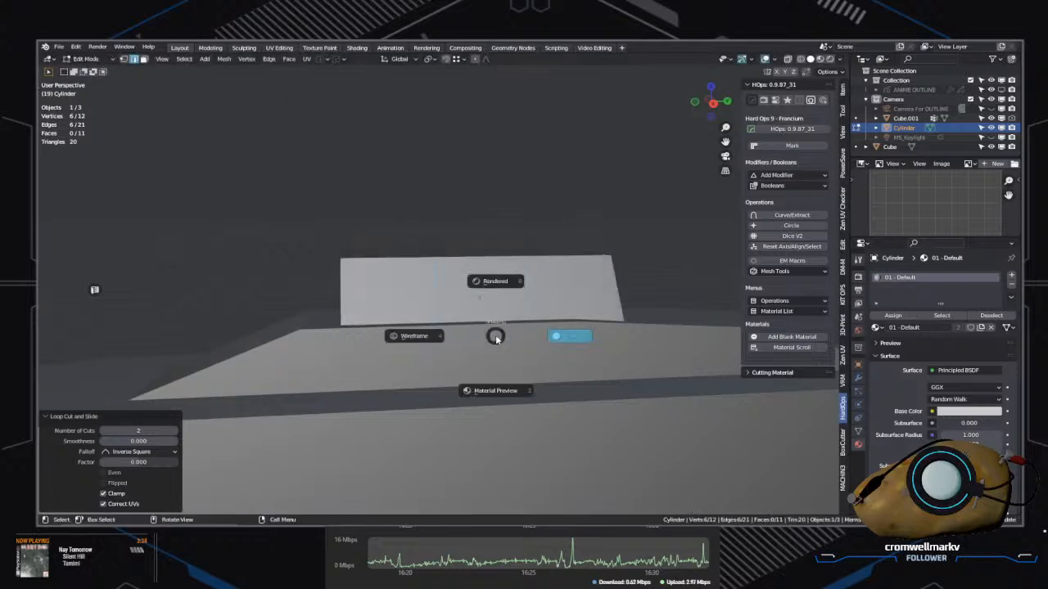
click(528, 346)
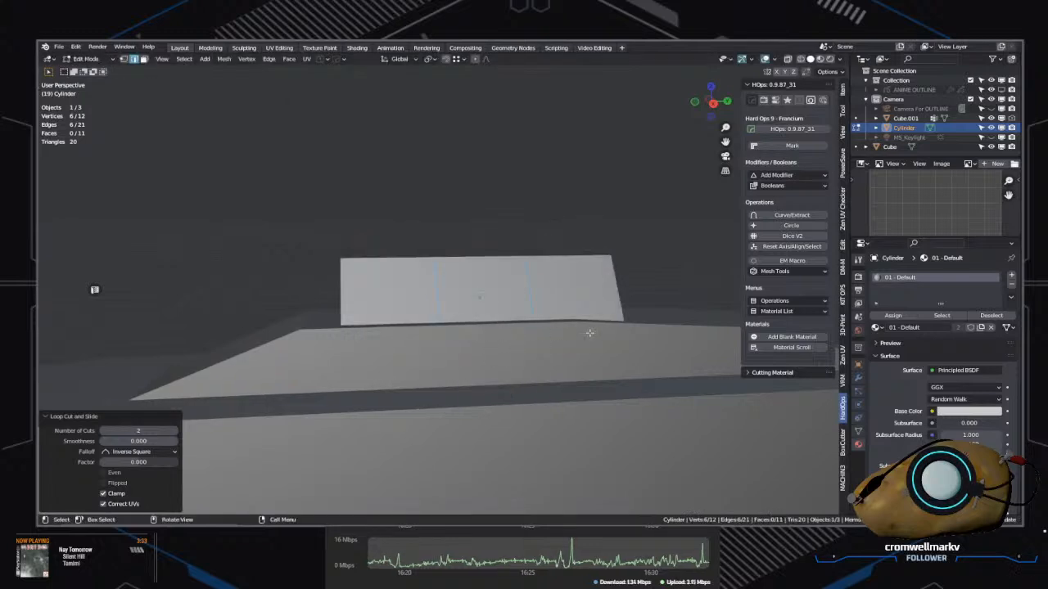
key(s)
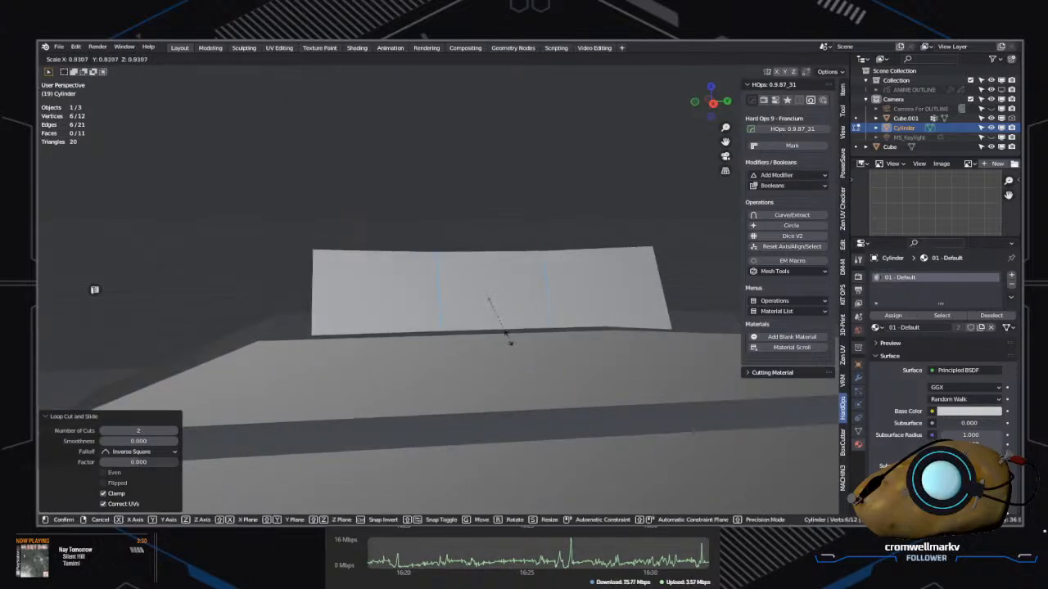
key(z)
key(x)
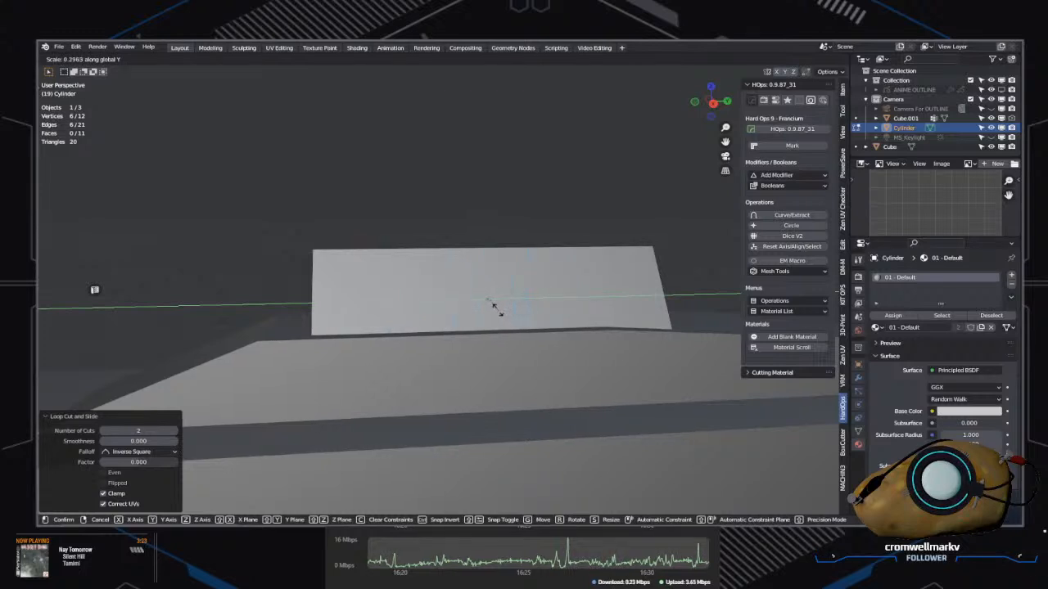
click(492, 304)
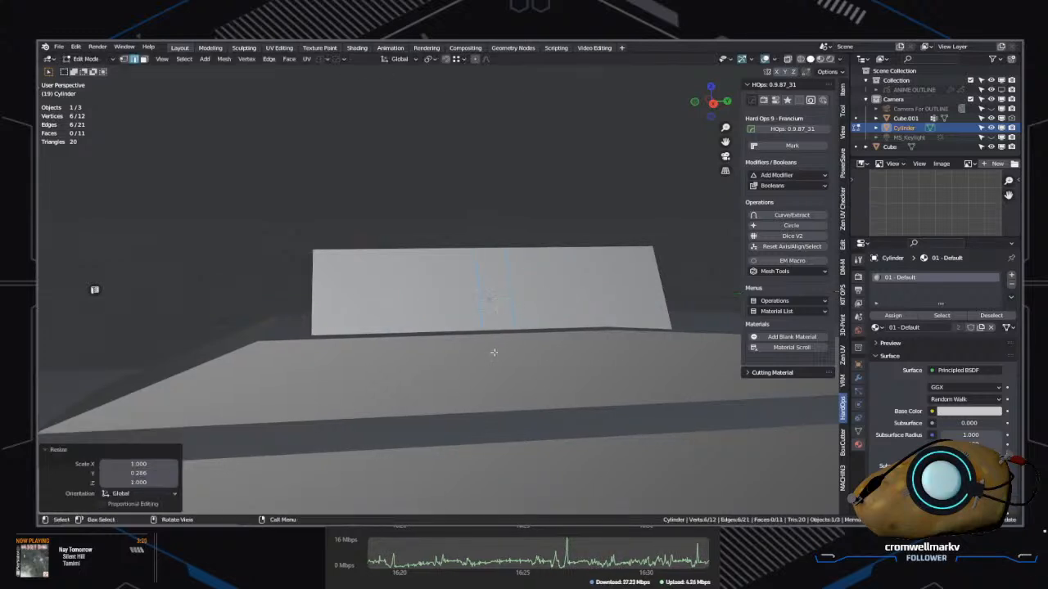
middle_drag(489, 351, 533, 409)
key(g)
key(g)
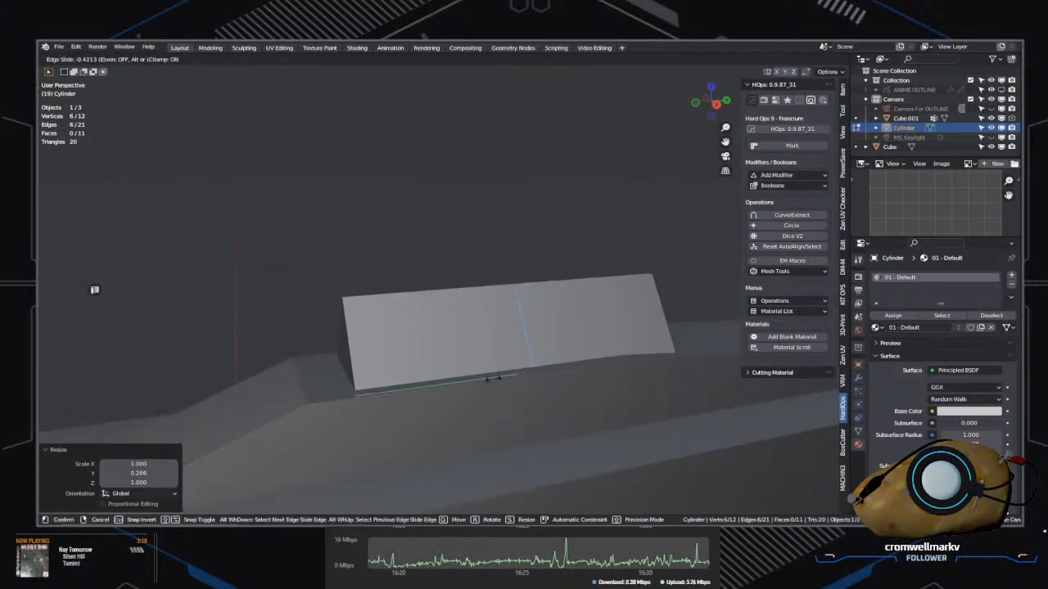
right_click(524, 380)
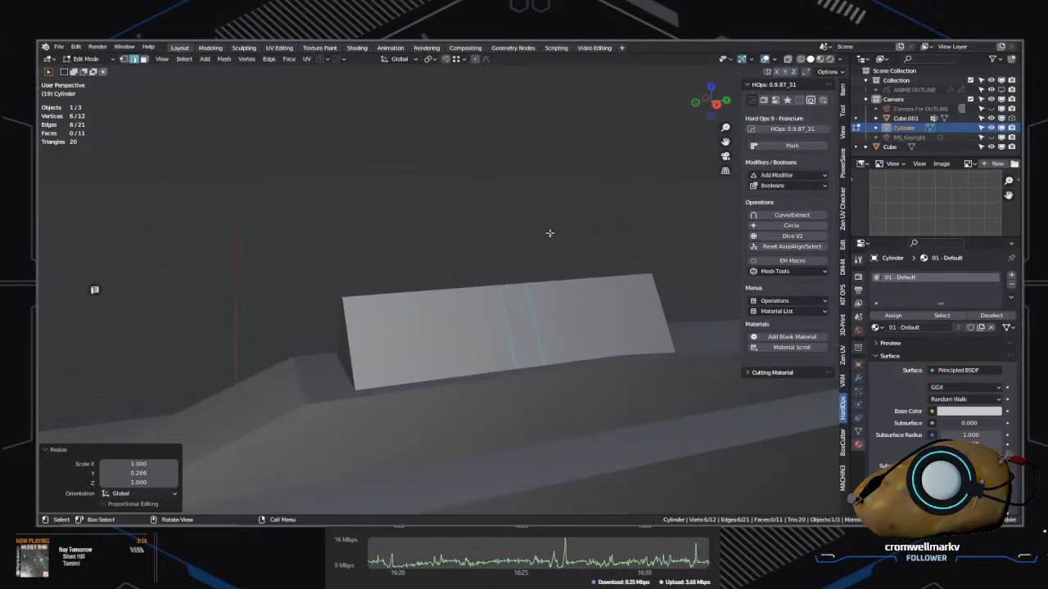
click(518, 330)
alt+click(537, 332)
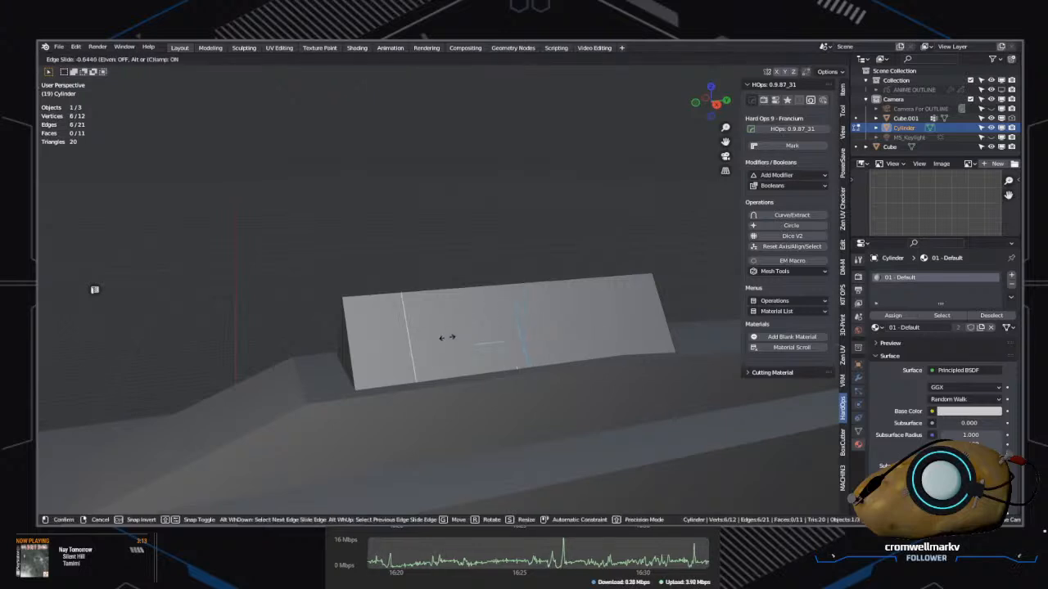
middle_drag(451, 328, 524, 323)
Step: Select the front loop cut on the top block and edge-slide it toward the block's front end
click(527, 324)
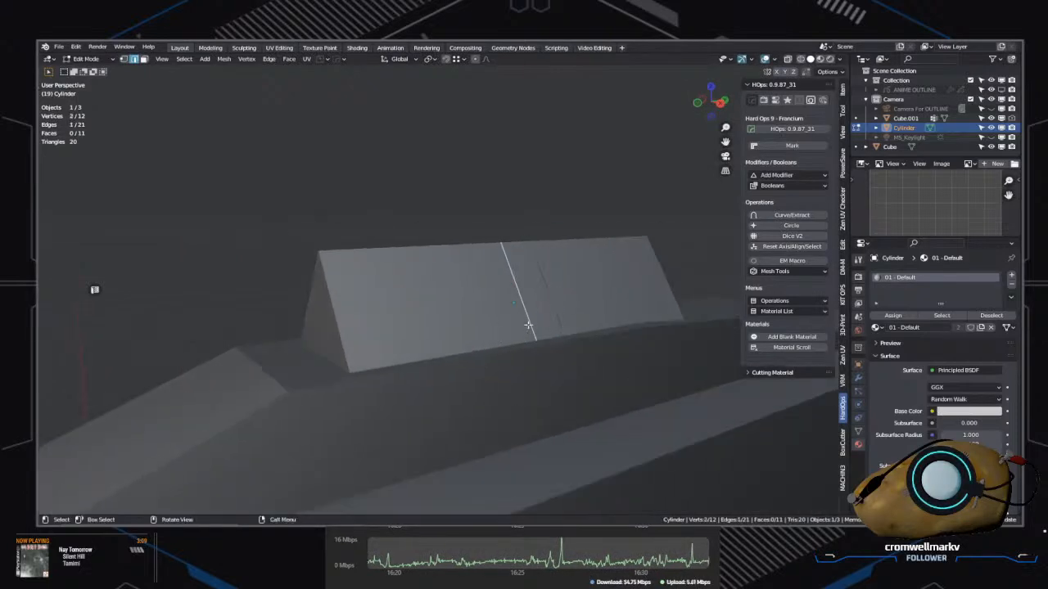
key(g)
key(g)
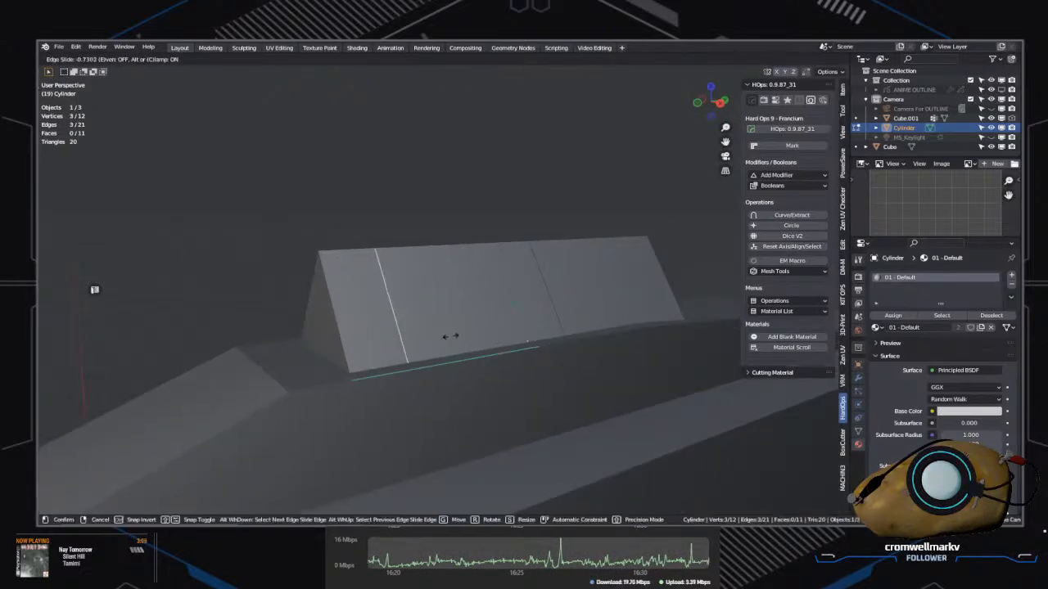
click(451, 334)
Step: Slide only the near-side edge of the second cut toward the front cut with a factor of -0.936
click(555, 311)
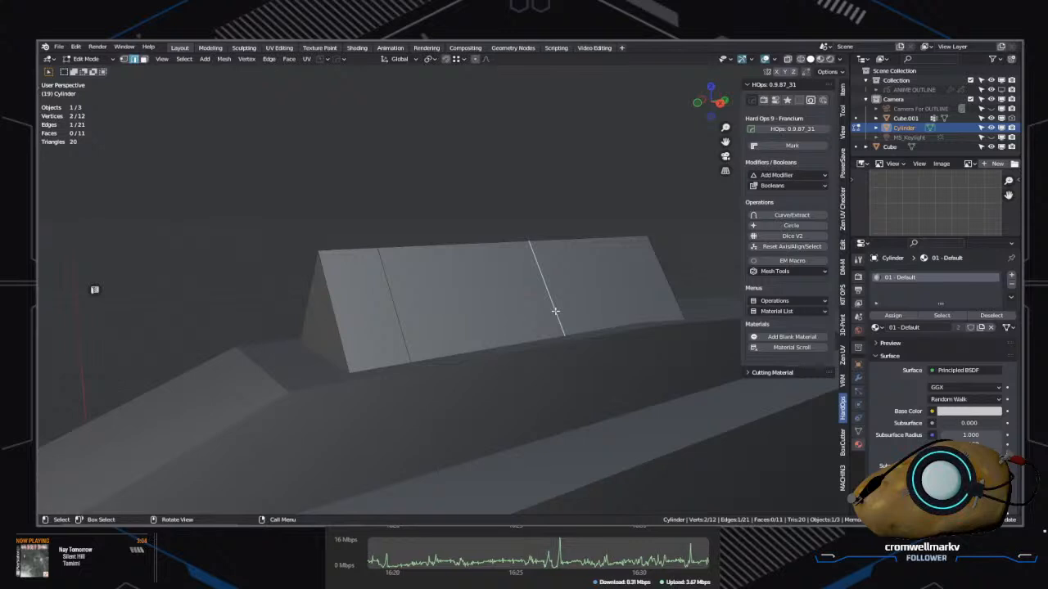
key(g)
key(g)
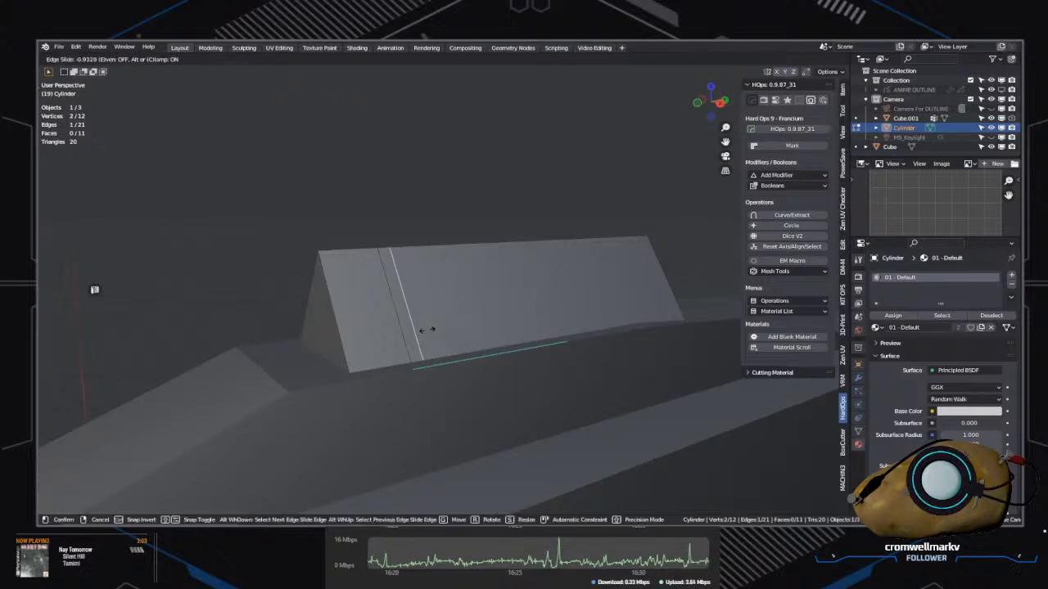
click(427, 337)
middle_drag(432, 343, 455, 332)
Step: Try to select the narrow face strip between the two cuts as a loop around the top block
key(Tab)
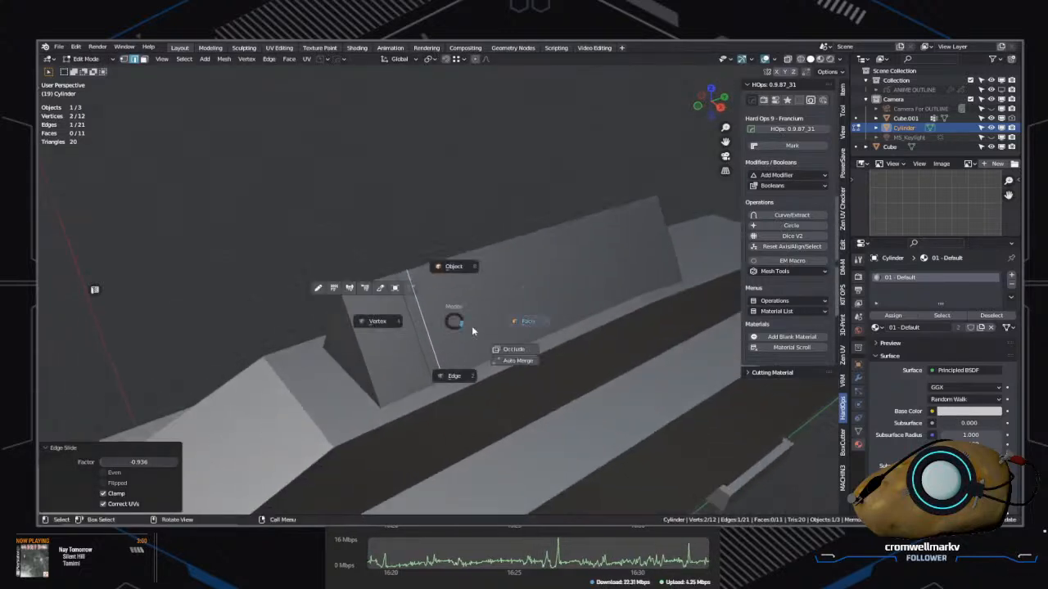
click(460, 370)
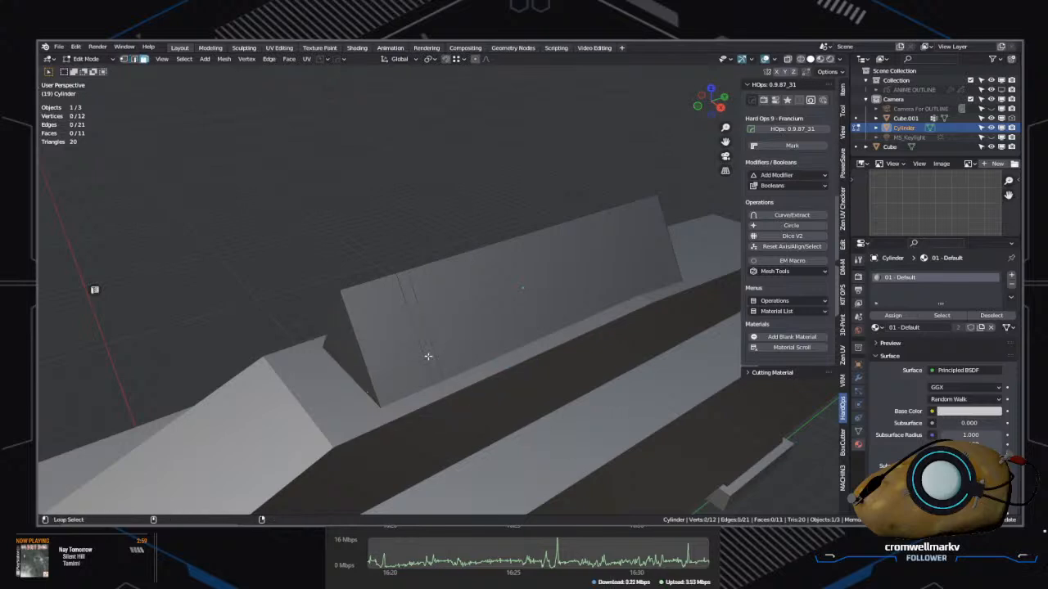
alt+click(433, 357)
alt+click(401, 278)
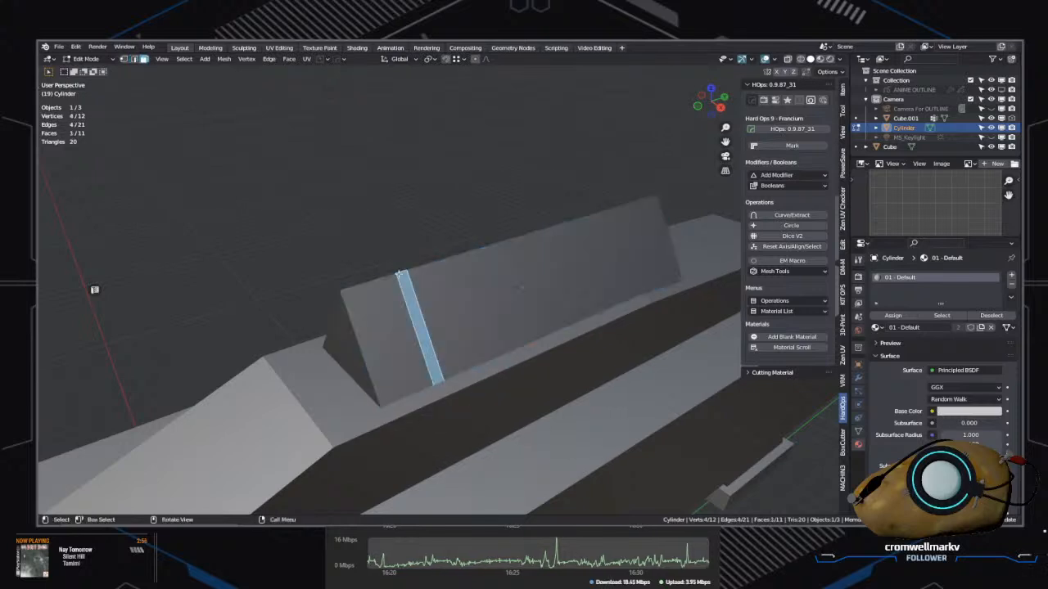
middle_drag(401, 279, 563, 286)
Step: Select the entire second edge loop and slide it close to the front cut with a factor of 0.897
click(597, 295)
click(600, 289)
alt+click(537, 282)
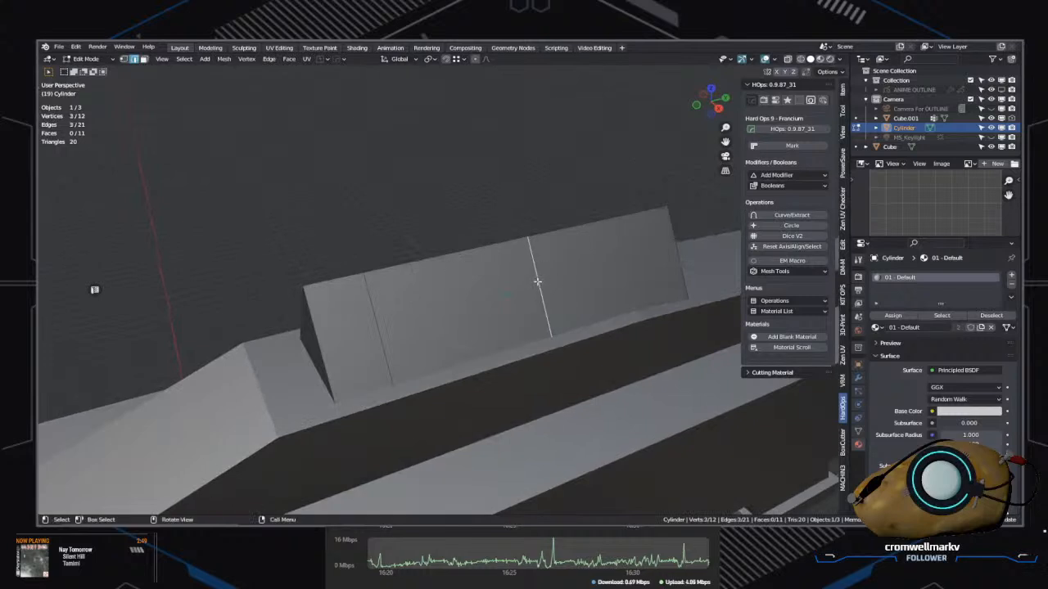
key(g)
key(g)
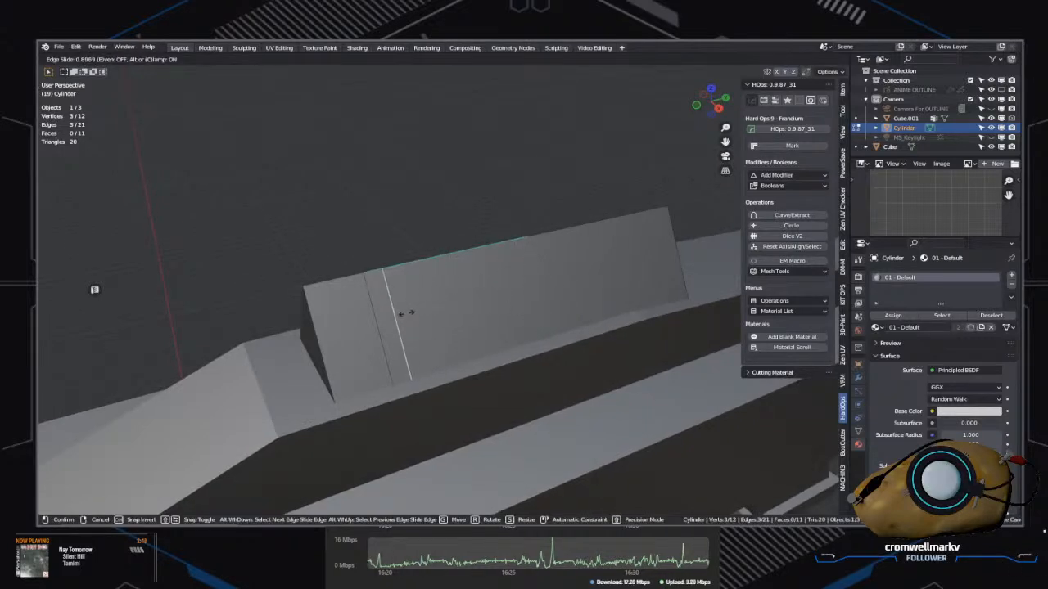
click(402, 311)
Step: Select the narrow three-face loop between the two cuts around the top block
key(Tab)
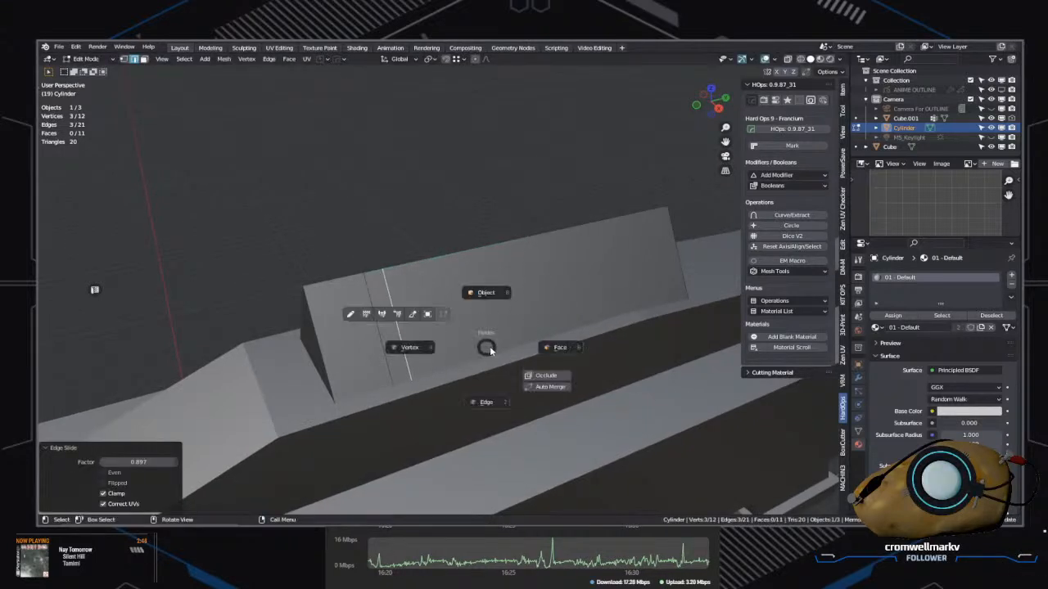
click(561, 349)
click(398, 325)
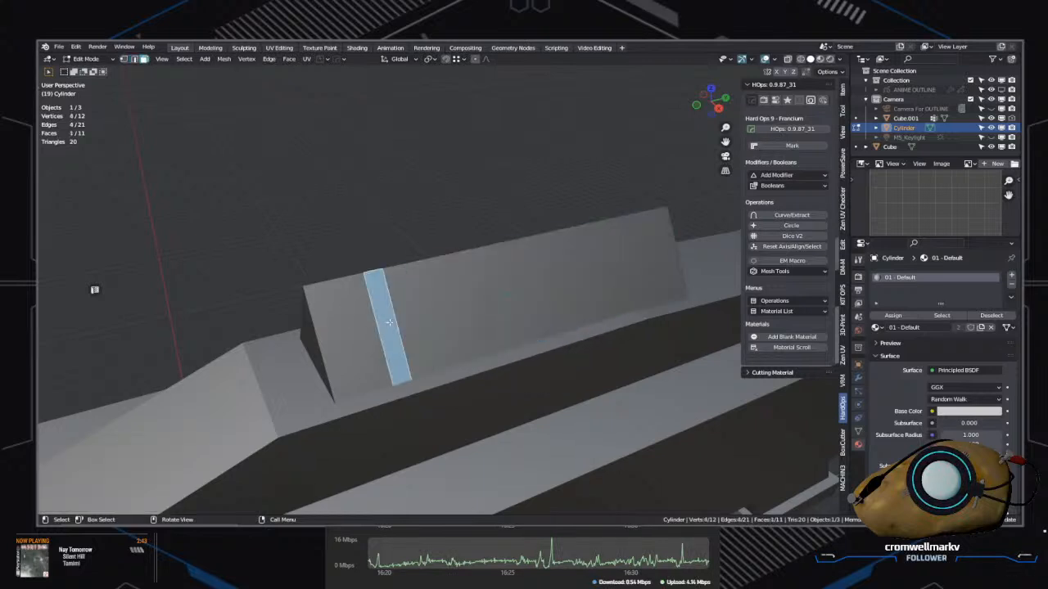
alt+click(380, 279)
key(ctrl+z)
alt+click(374, 270)
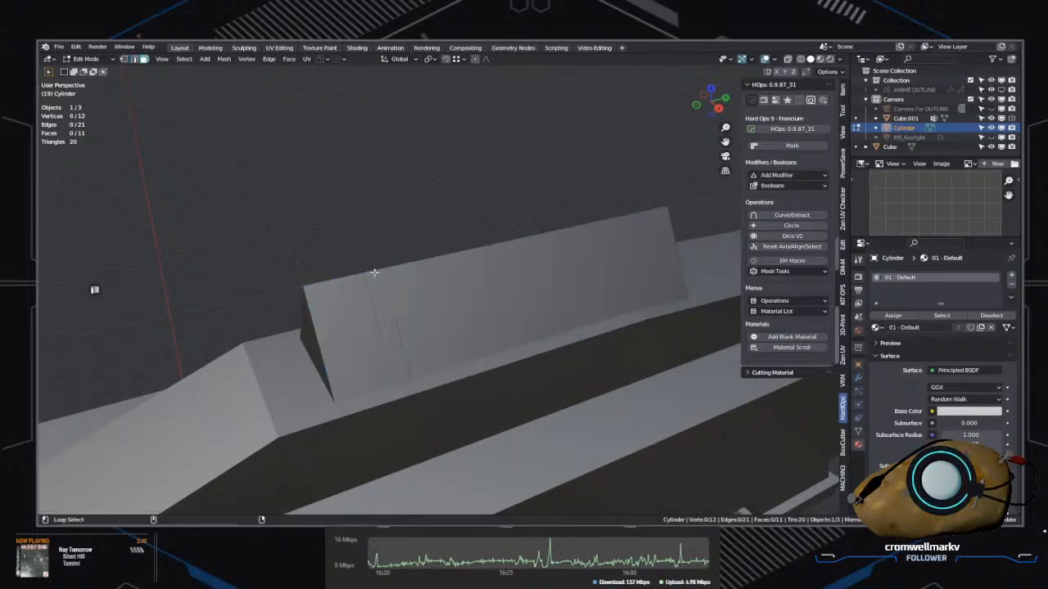
alt+click(374, 271)
middle_drag(401, 273, 448, 303)
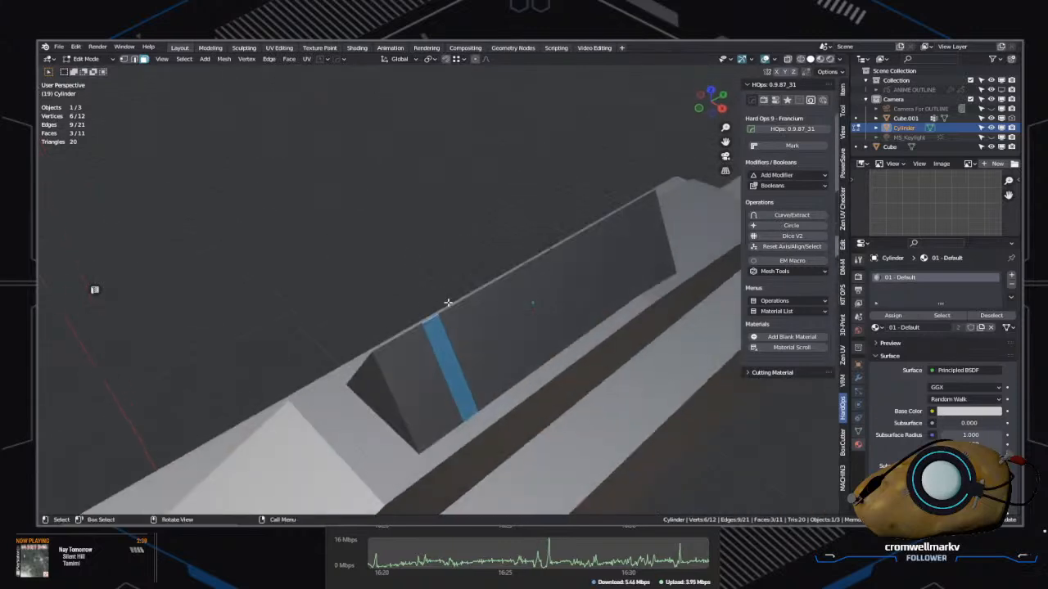
Step: Entrench the selected three-face loop around the top block with the Panel Face macro at a depth of 0.043
middle_drag(566, 367, 542, 341)
key(q)
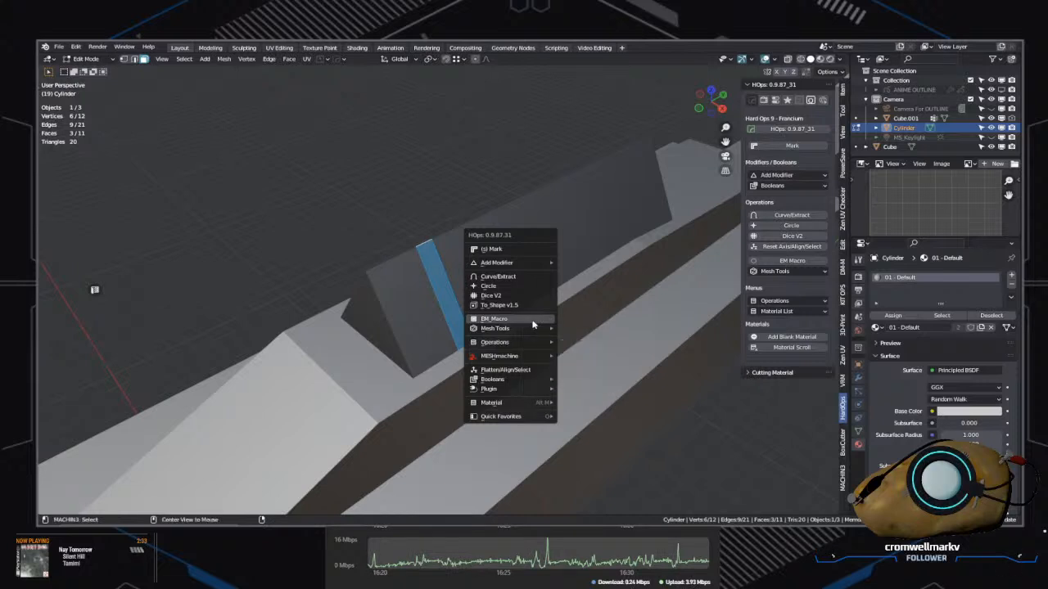
ctrl+shift+click(538, 321)
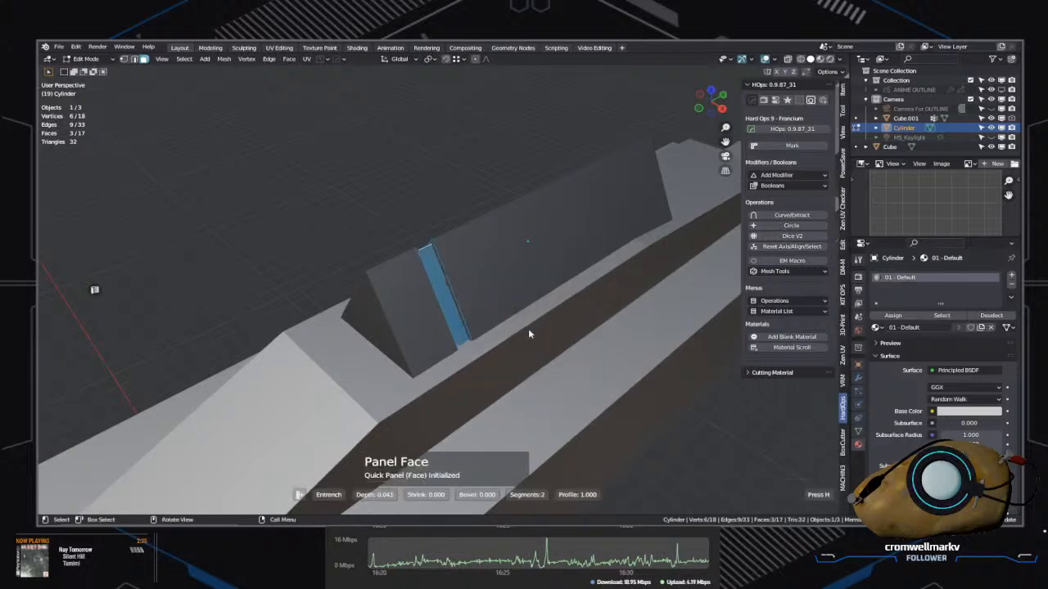
mouse_move(526, 334)
middle_down()
mouse_move(580, 323)
mouse_move(510, 327)
middle_up()
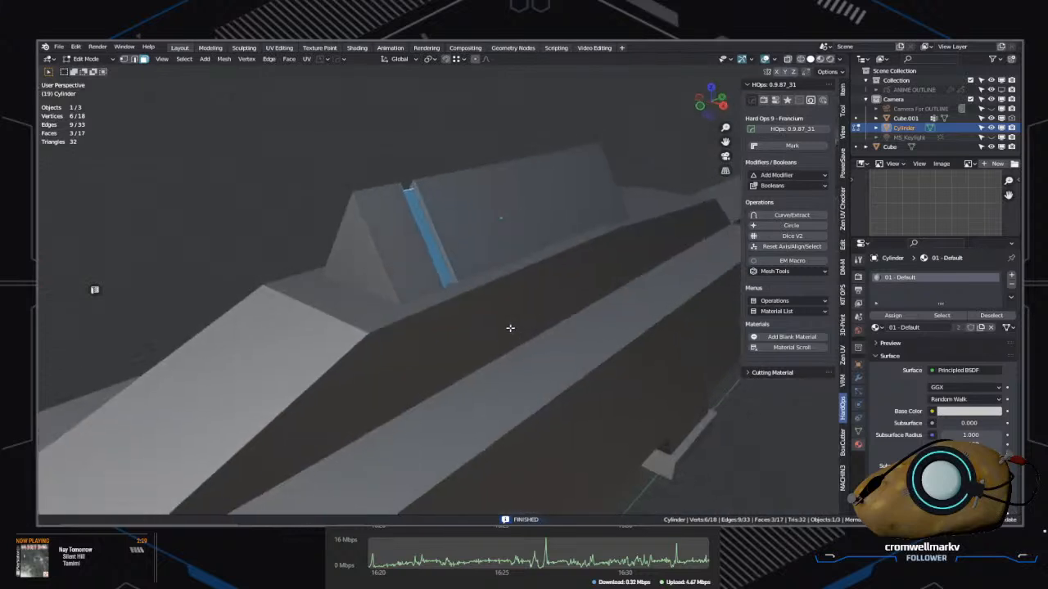
click(299, 166)
middle_drag(537, 250, 436, 305)
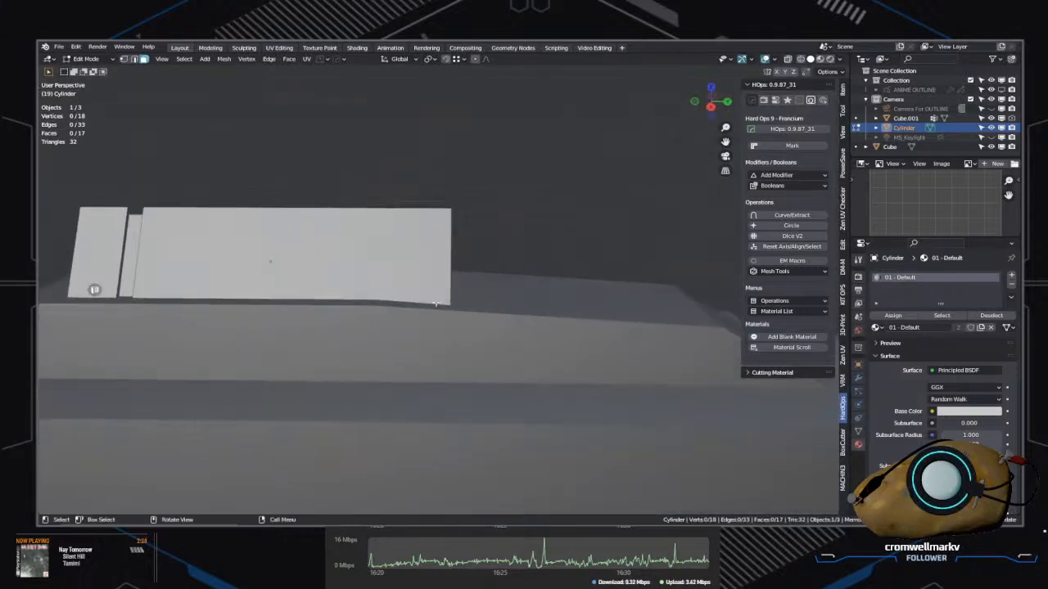
Step: Try to slope the top block's rear end by moving its bottom edge about 2.45 m along global Y
middle_drag(526, 163, 503, 187)
key(ctrl+Tab)
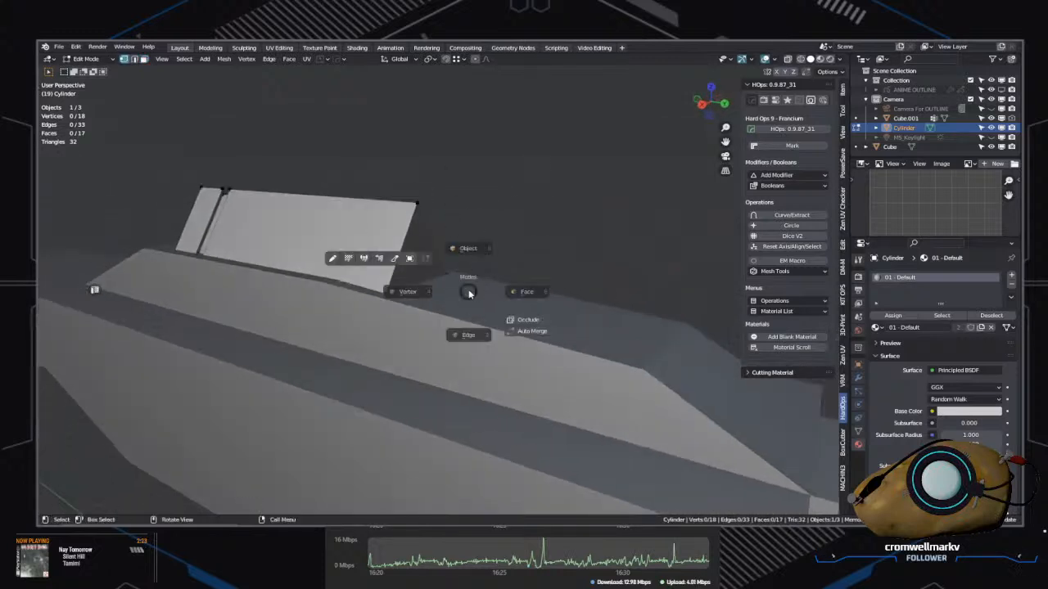
click(468, 335)
click(415, 276)
middle_drag(416, 275, 460, 283)
key(g)
key(y)
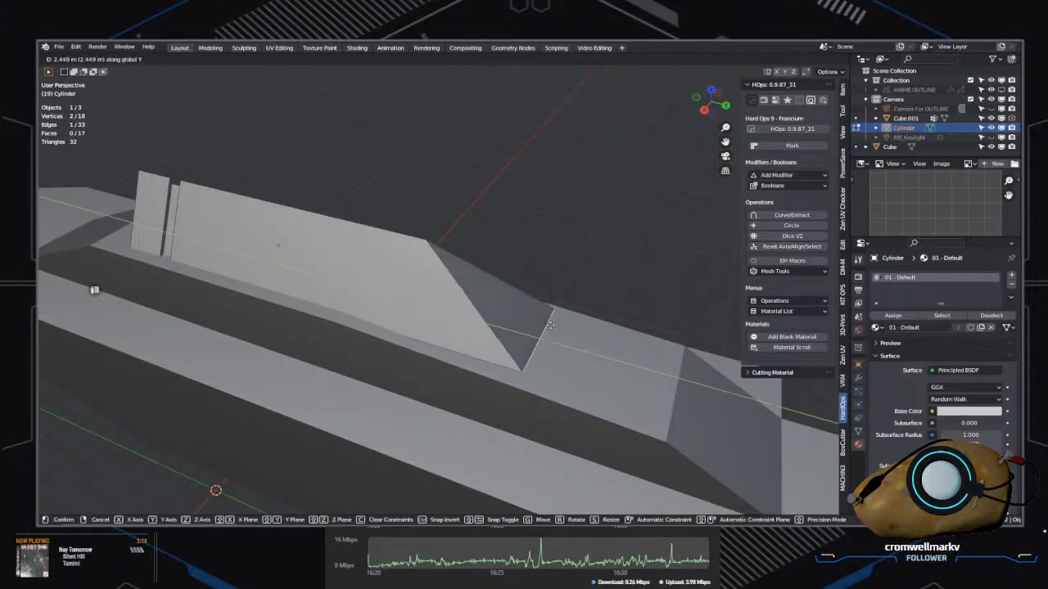
click(549, 329)
Step: Slope the top block's front end by moving its bottom edge -1.0564 m along global Y
middle_drag(489, 325, 564, 345)
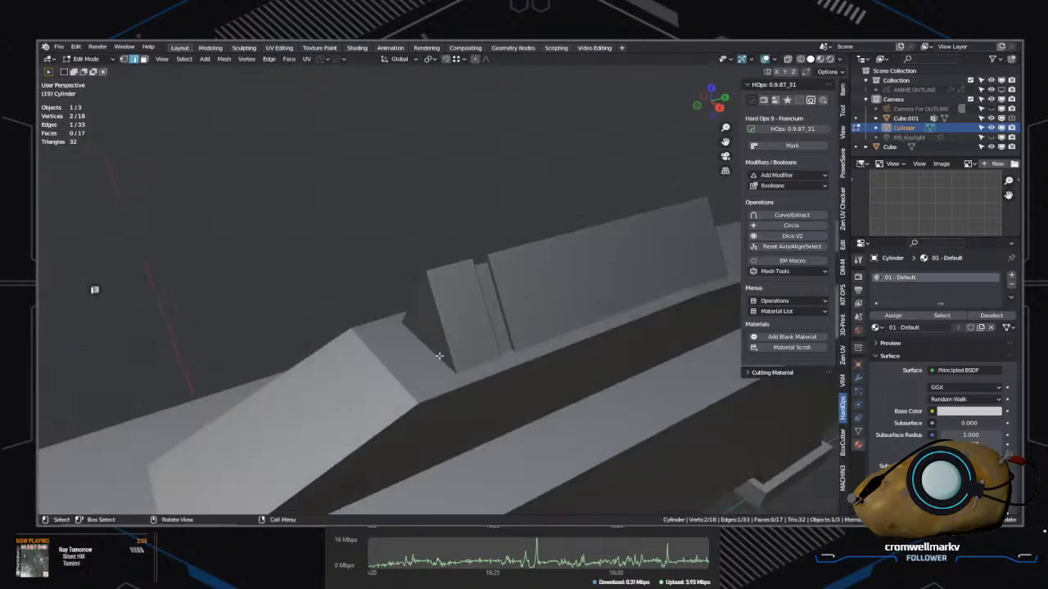
middle_drag(445, 362, 538, 330)
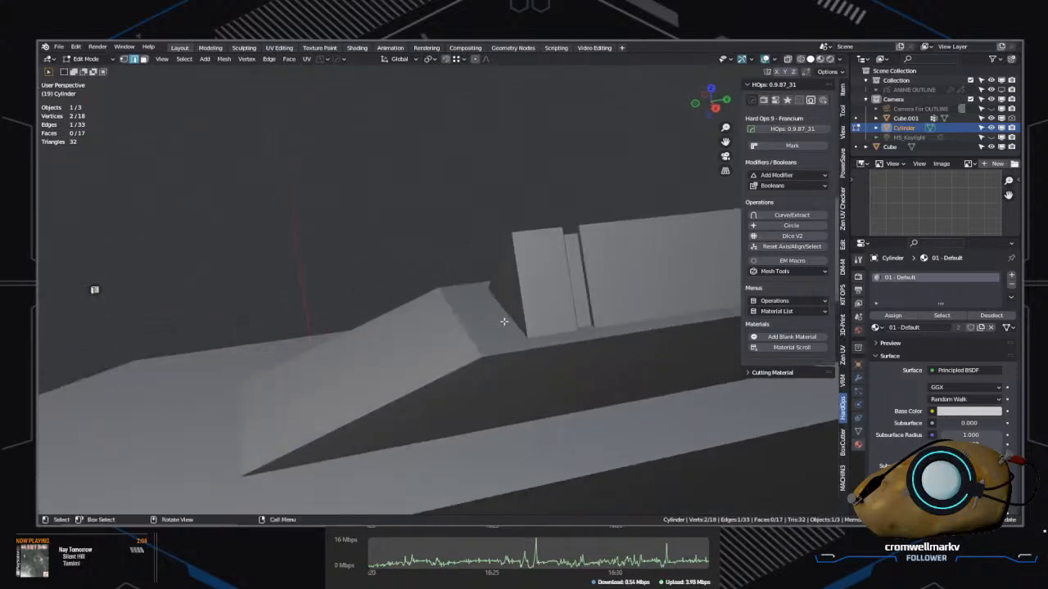
key(g)
key(g)
right_click(514, 323)
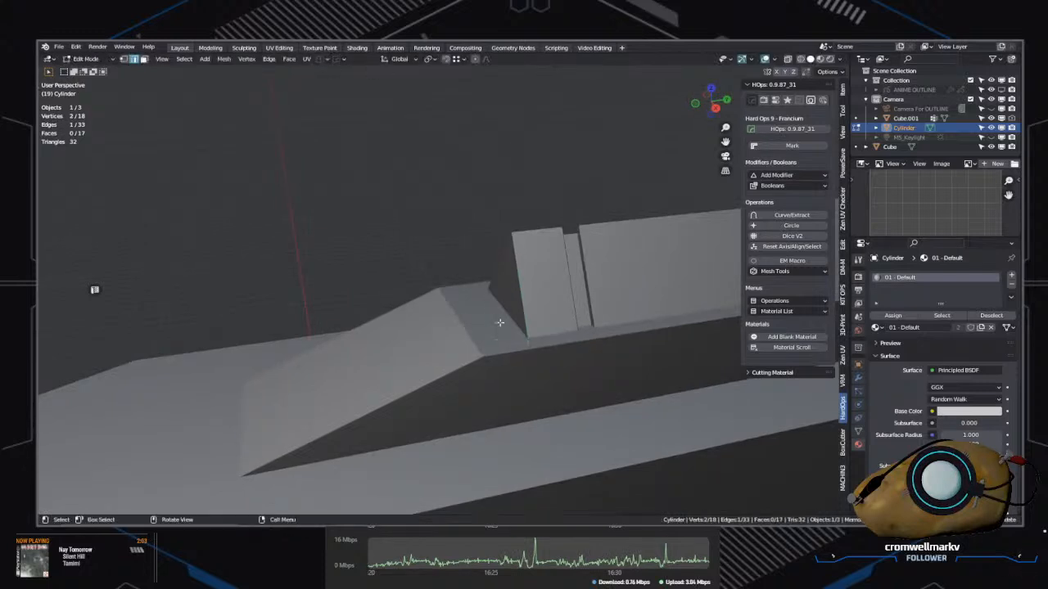
key(g)
key(y)
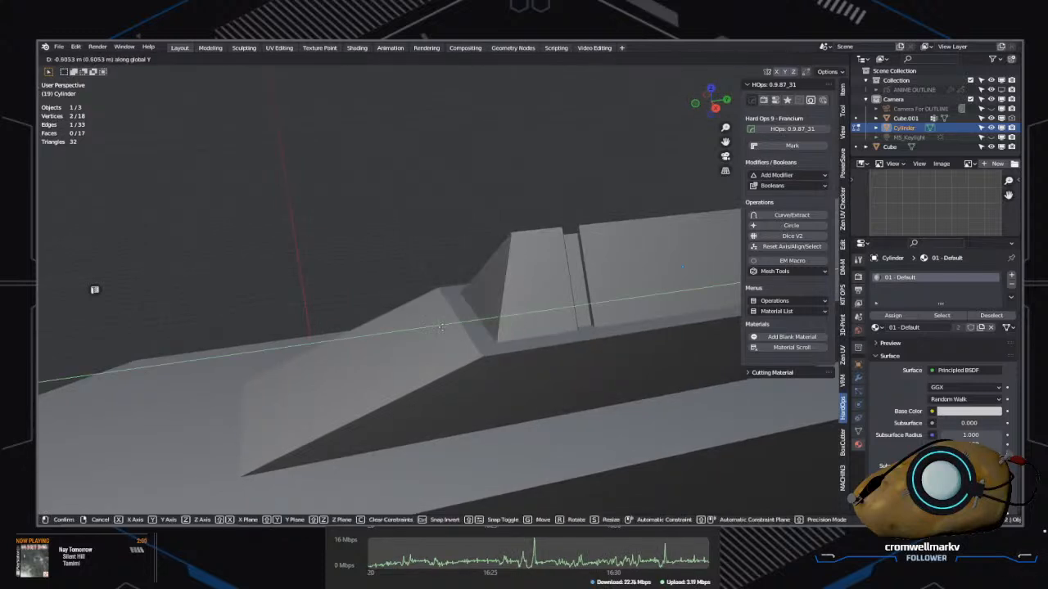
click(436, 331)
shift+middle_drag(545, 350, 363, 351)
scroll(466, 354, down, 1)
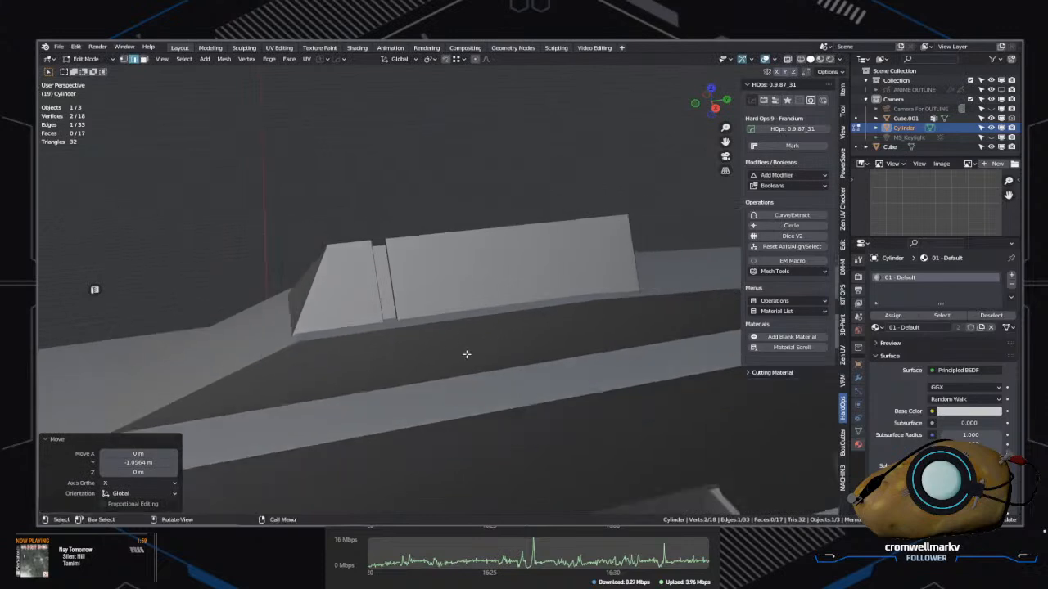
middle_drag(467, 355, 436, 369)
Step: Leave mesh editing and move the whole top block about 0.56 m along global Y
key(Tab)
key(Escape)
middle_drag(585, 321, 416, 328)
middle_drag(448, 291, 503, 307)
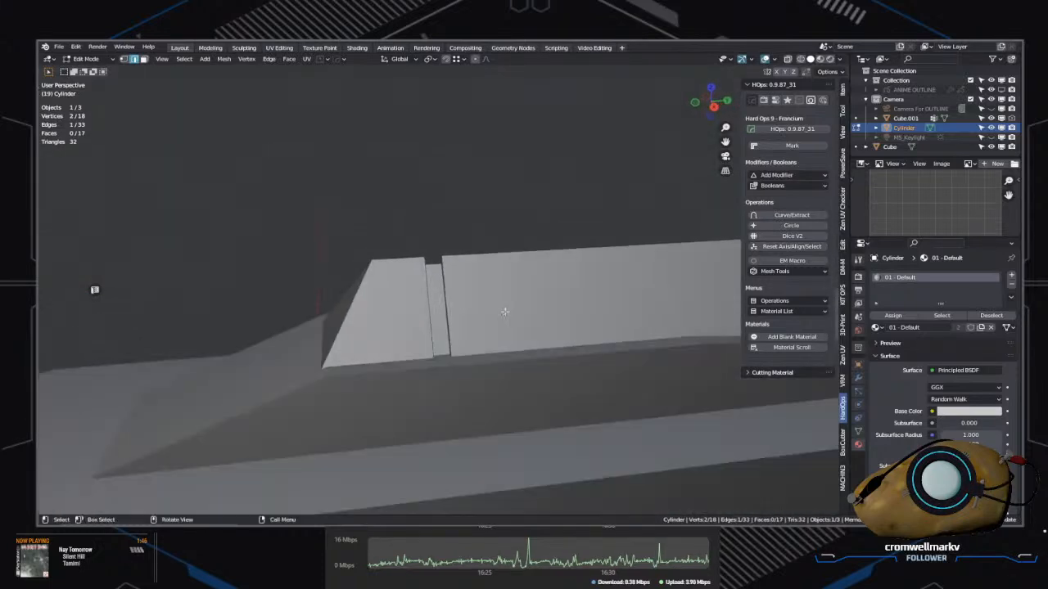
key(Tab)
key(g)
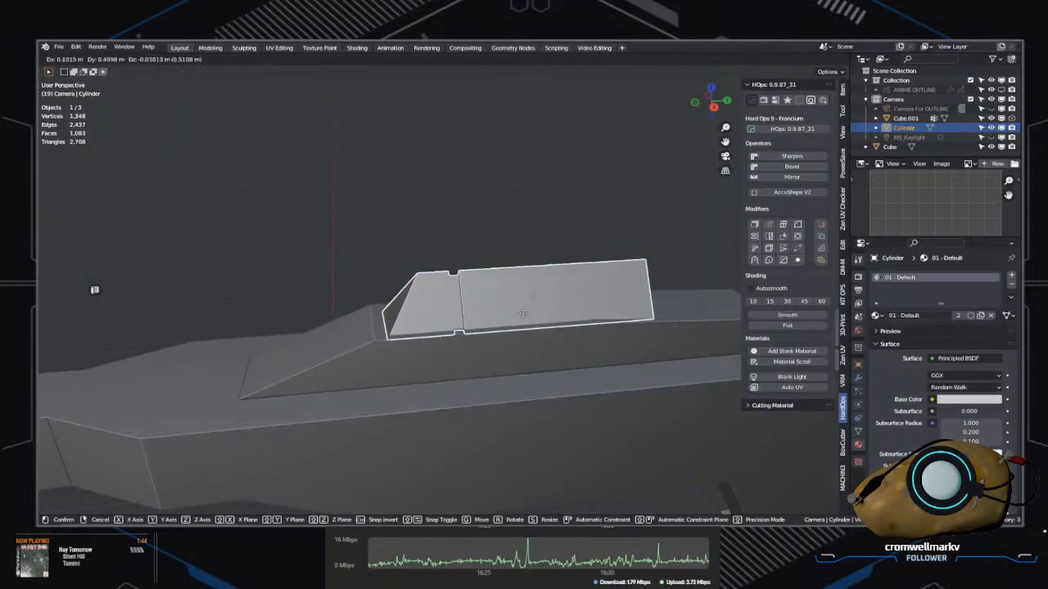
key(y)
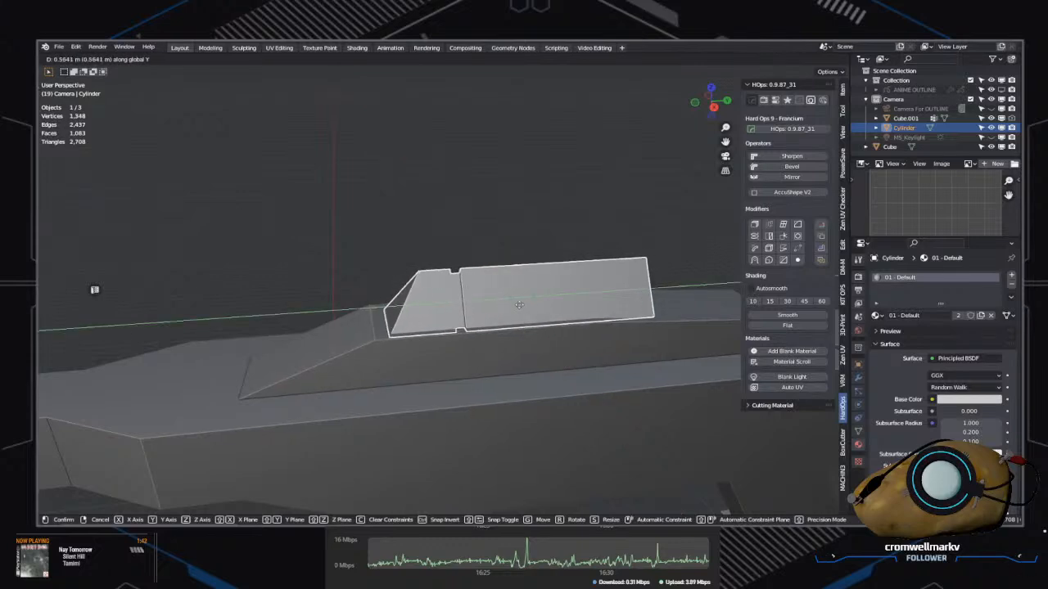
click(518, 304)
Step: Edit the main body mesh and slide the top cross edge behind the block rearward with a factor of -0.3013
middle_drag(519, 334, 431, 319)
scroll(448, 334, up, 3)
key(Tab)
key(Tab)
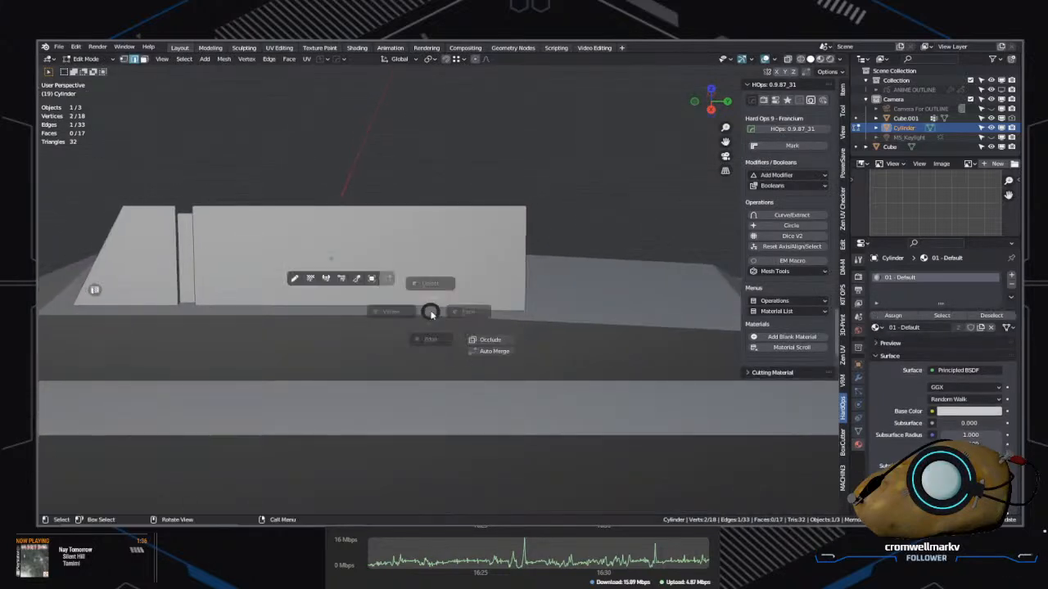
click(432, 332)
key(Tab)
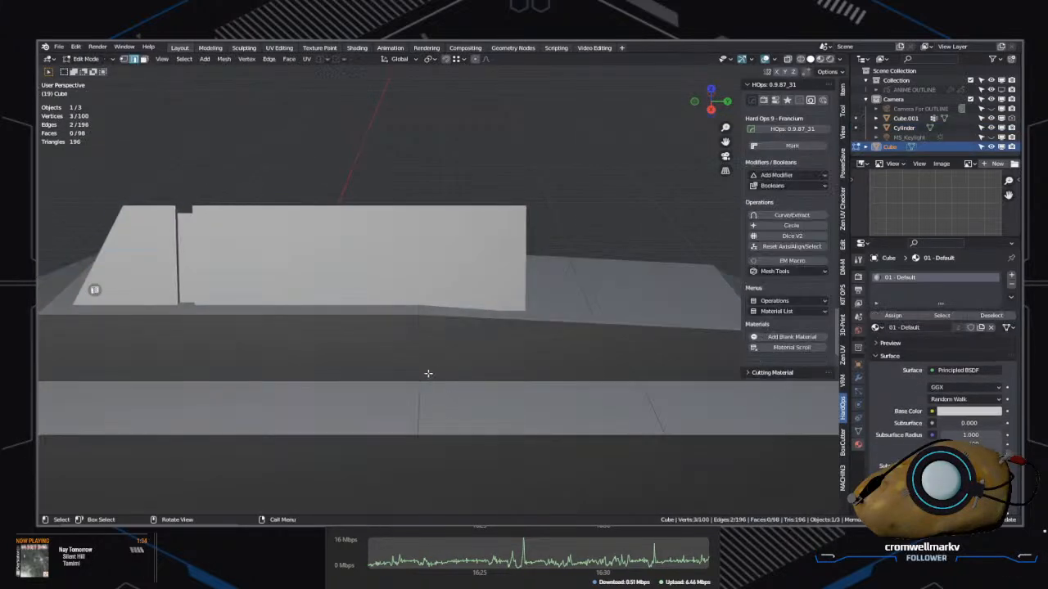
middle_drag(536, 367, 403, 284)
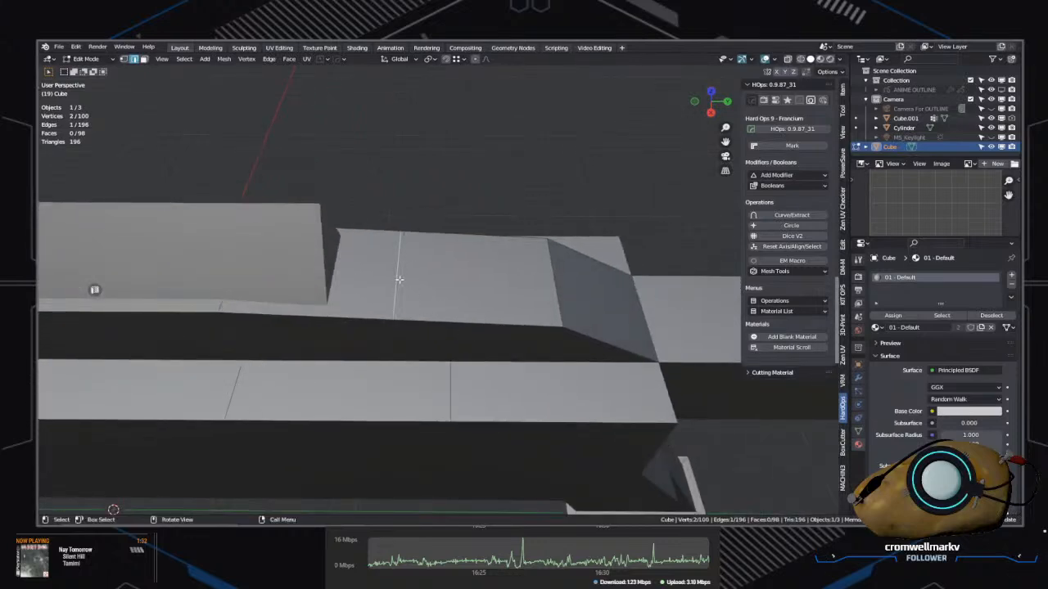
key(g)
key(g)
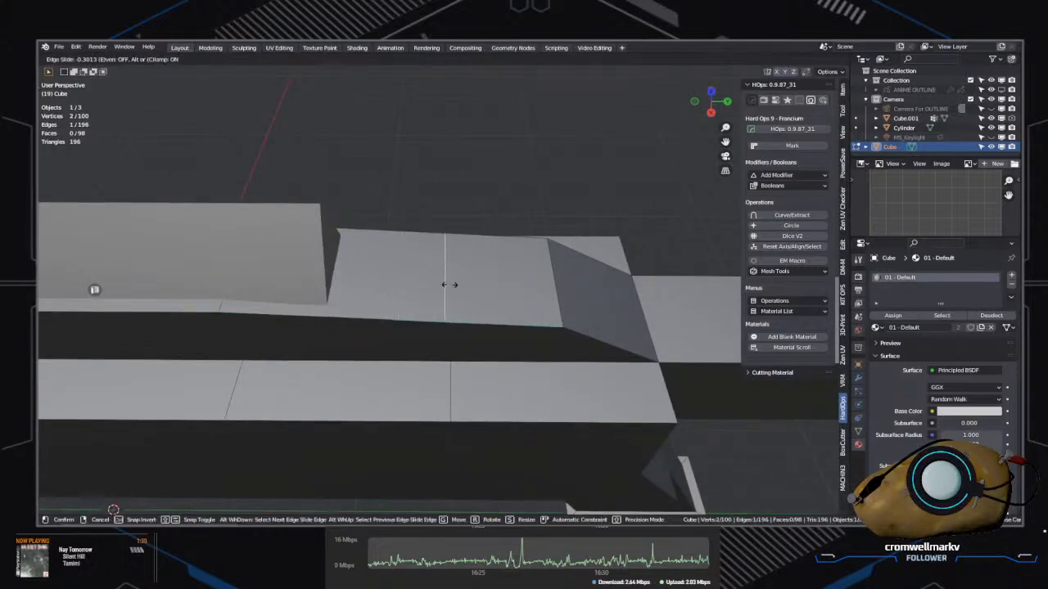
click(449, 285)
Step: Try to slide the 13-edge selection along the body's middle vertical loop toward the rear
middle_drag(450, 285, 315, 286)
alt+click(315, 286)
key(g)
key(g)
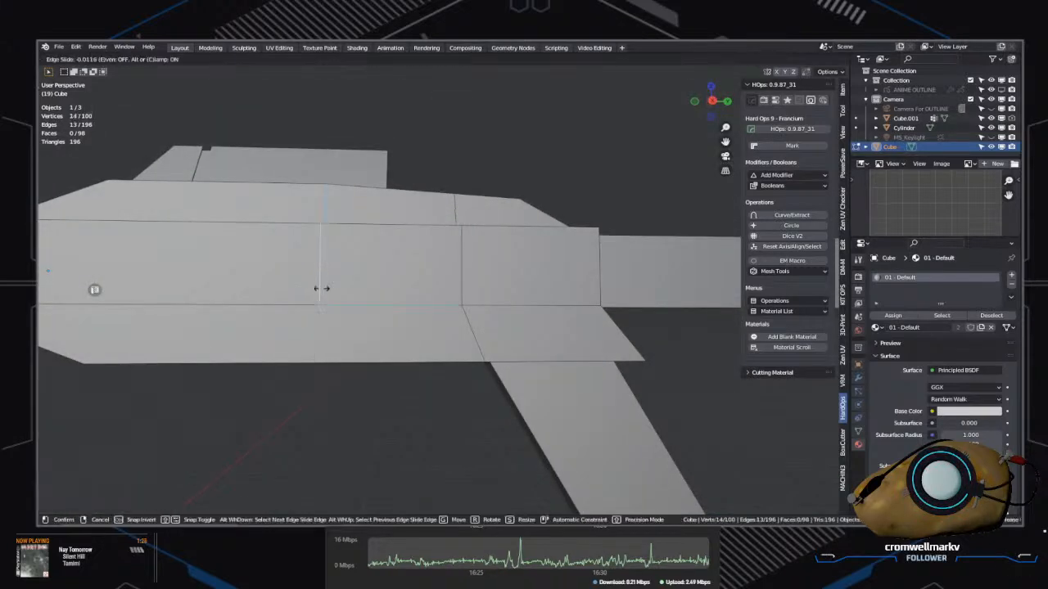
click(415, 291)
Step: Select the body's 12-edge middle loop and slide it to the top block's rear end with a factor of about 0.49
middle_drag(414, 291, 441, 330)
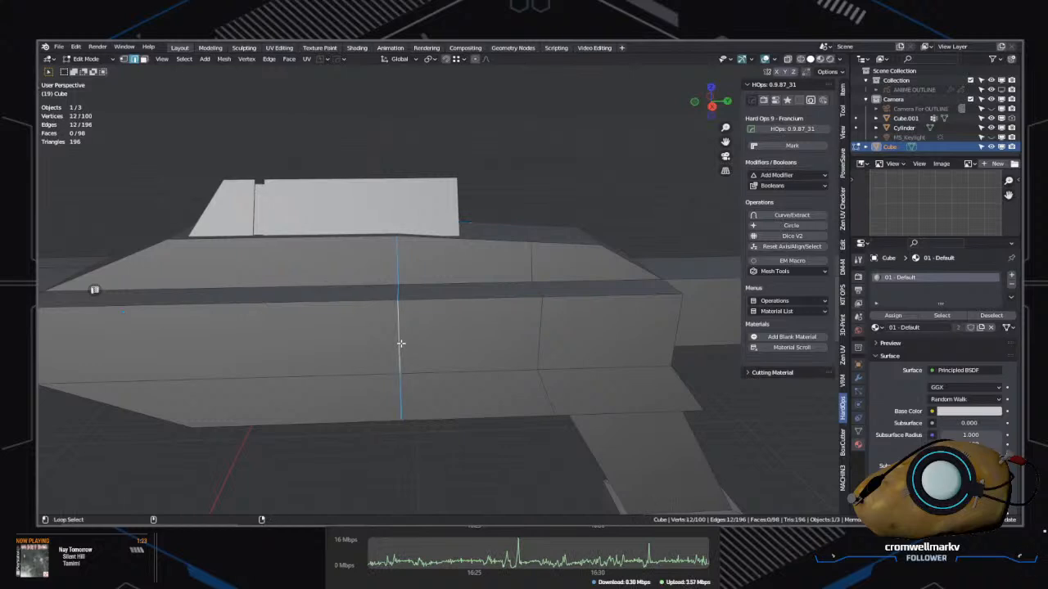
key(g)
key(g)
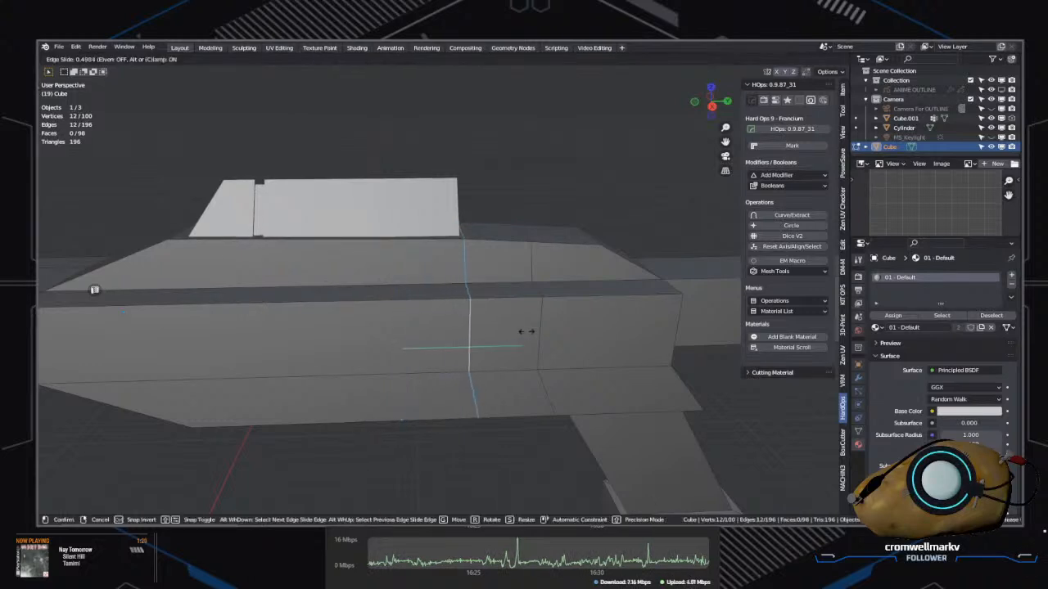
click(526, 331)
middle_drag(526, 331, 434, 310)
Step: Select the body's top cross edge at the block's rear end and reposition it with free moves
click(408, 227)
shift+middle_drag(409, 227, 480, 300)
scroll(478, 298, up, 2)
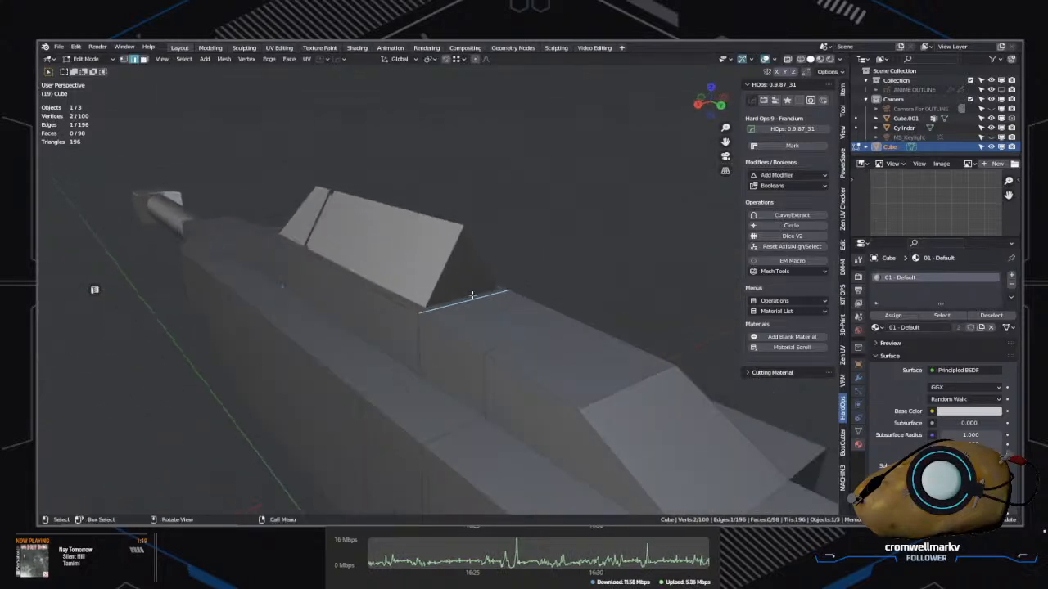
key(g)
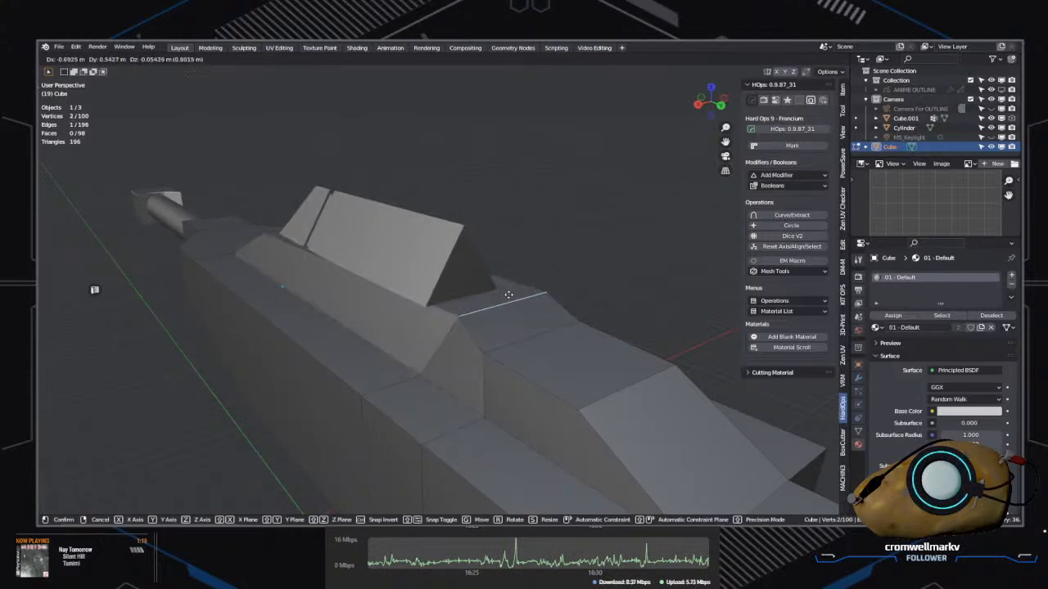
click(485, 297)
middle_drag(485, 296, 481, 366)
key(g)
click(528, 311)
Step: Select the four edges of the body's front end face around the barrel
click(514, 436)
drag(249, 214, 263, 225)
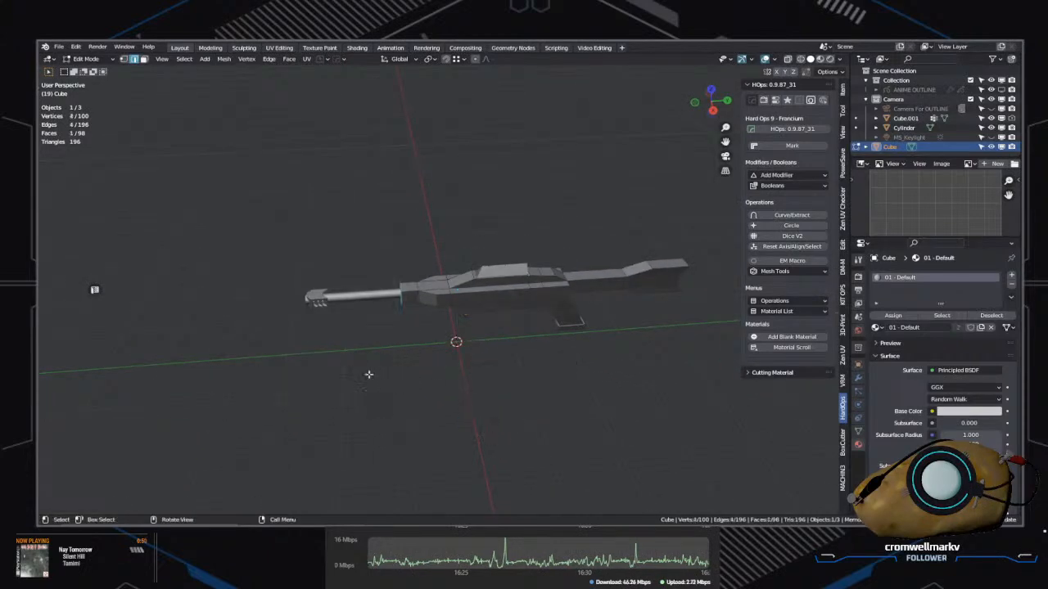
scroll(369, 374, up, 4)
shift+middle_drag(358, 360, 562, 344)
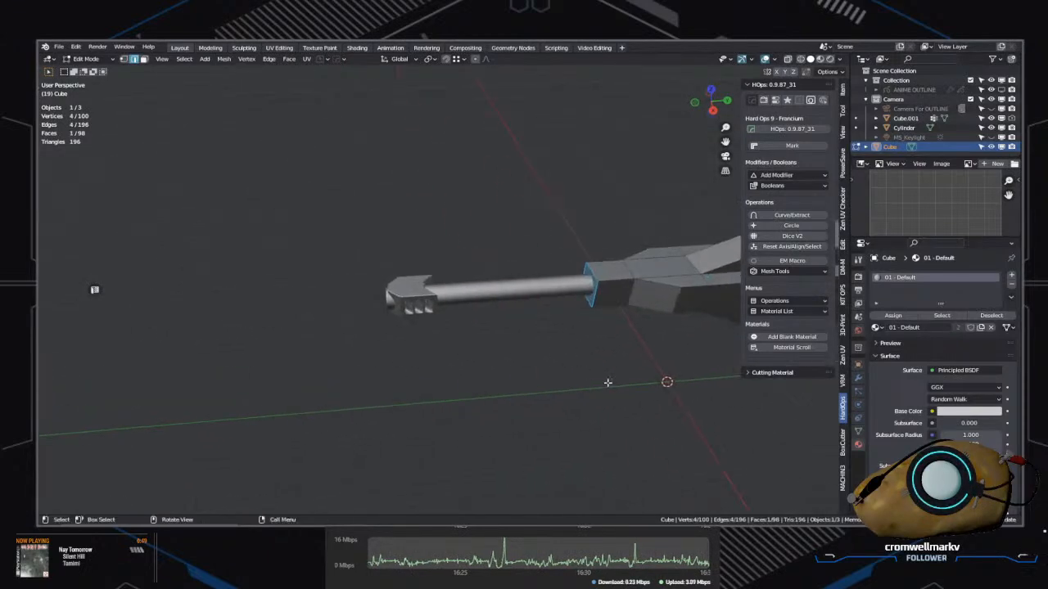
shift+middle_drag(607, 382, 502, 369)
scroll(493, 264, up, 4)
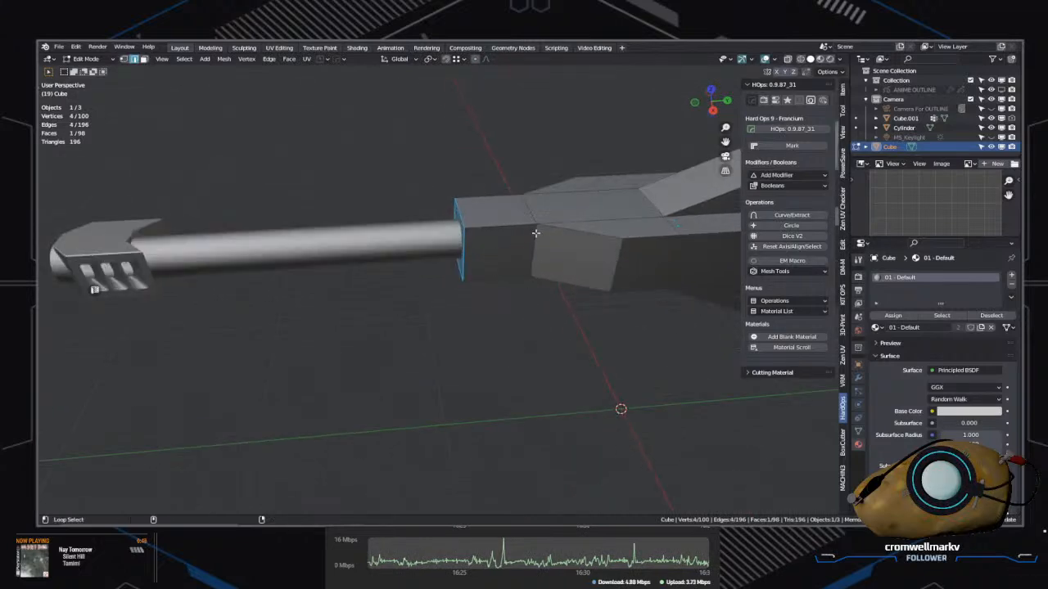
Step: Select both four-edge loops of the body's front end section and move them -8.9674 m along global Y toward the muzzle
middle_drag(530, 210, 386, 193)
click(388, 215)
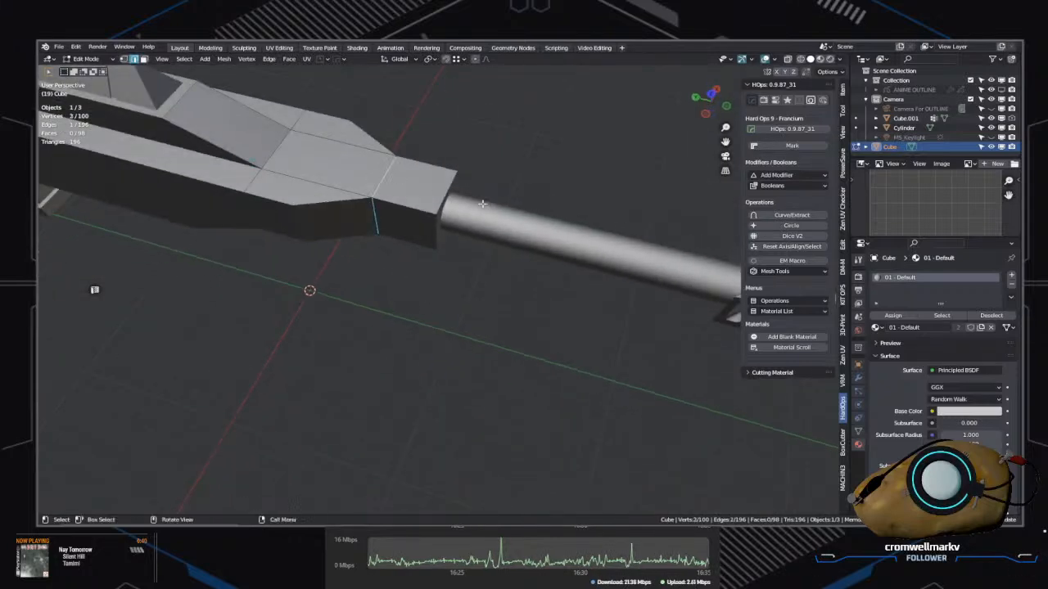
middle_drag(483, 204, 257, 160)
shift+click(501, 244)
middle_drag(502, 244, 520, 184)
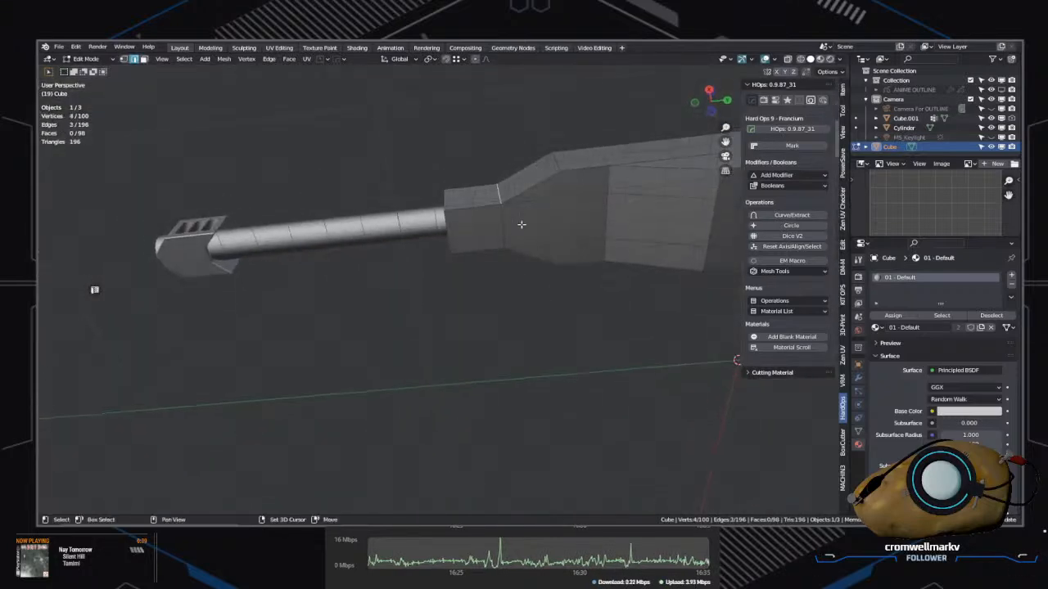
middle_drag(520, 224, 547, 299)
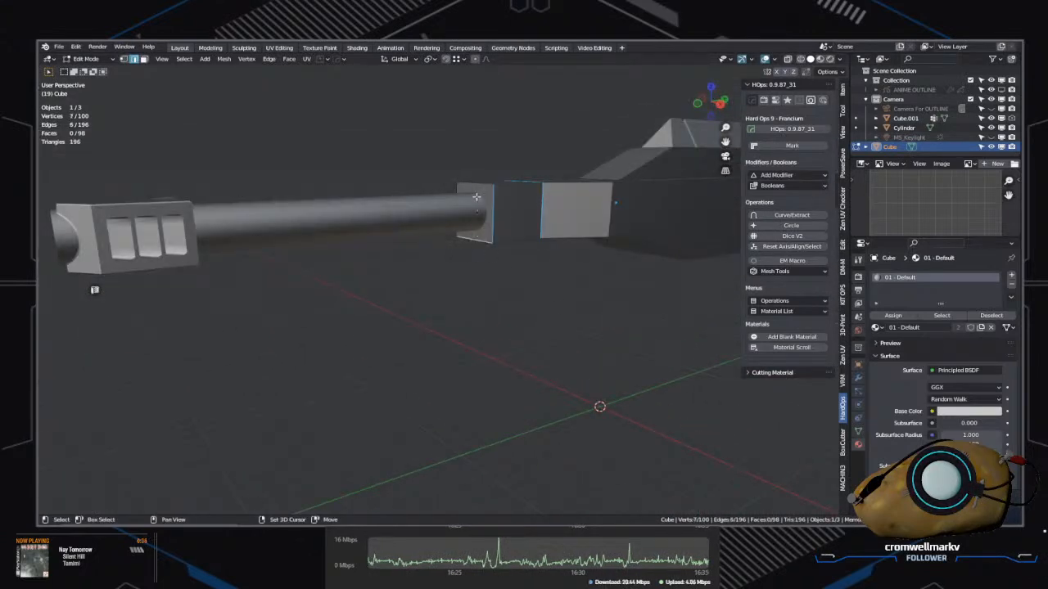
middle_drag(558, 263, 434, 286)
key(g)
key(y)
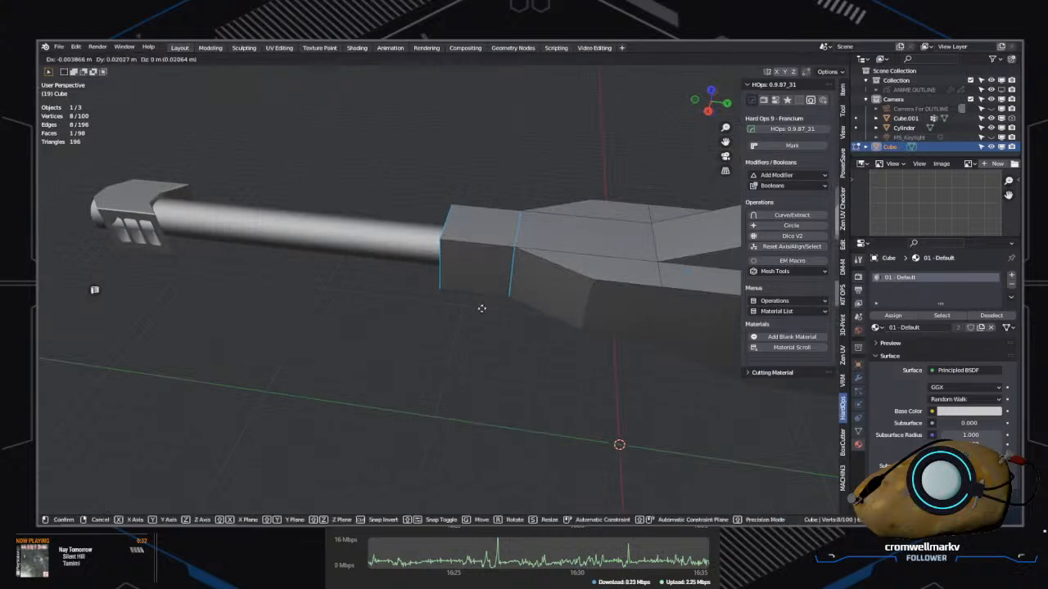
click(276, 304)
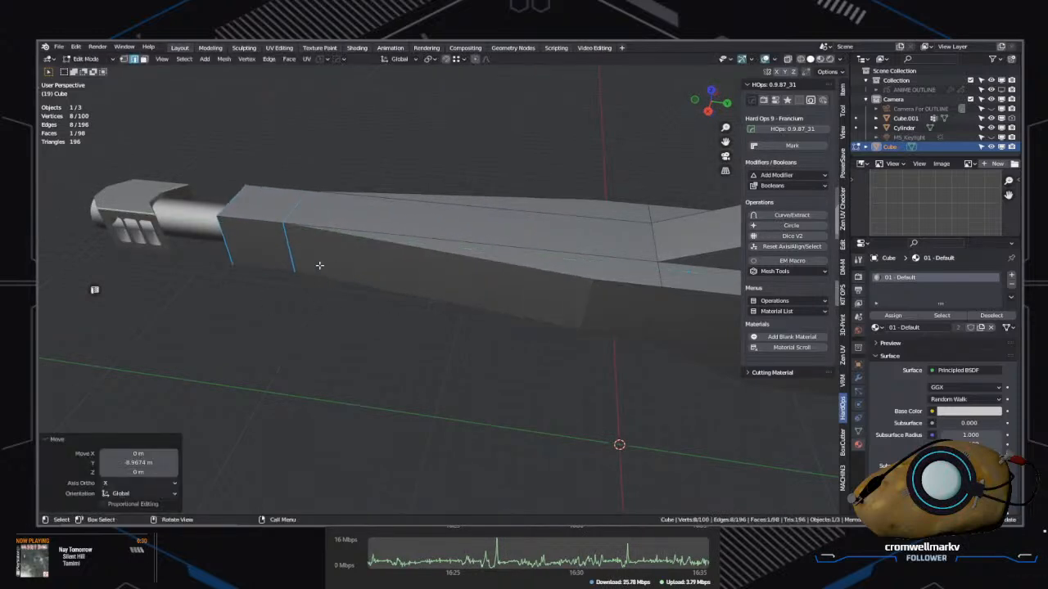
Step: Select only the rear four-edge loop of the extended front section
click(292, 250)
alt+click(290, 248)
middle_drag(290, 248, 385, 300)
Step: Try to move the selected loop about 8.35 m rearward along global Y
key(g)
key(y)
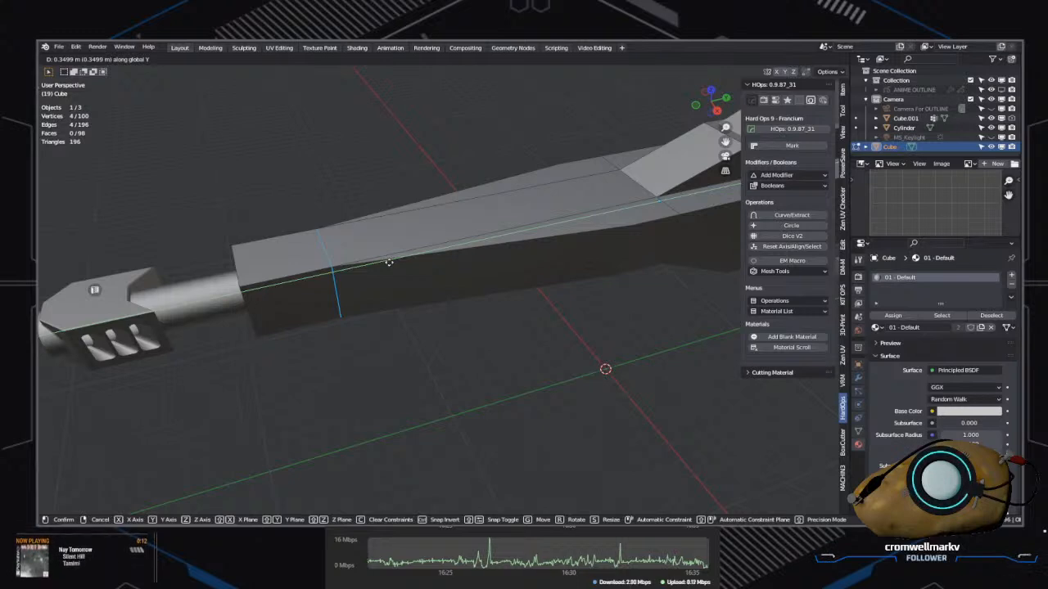
drag(419, 298, 596, 301)
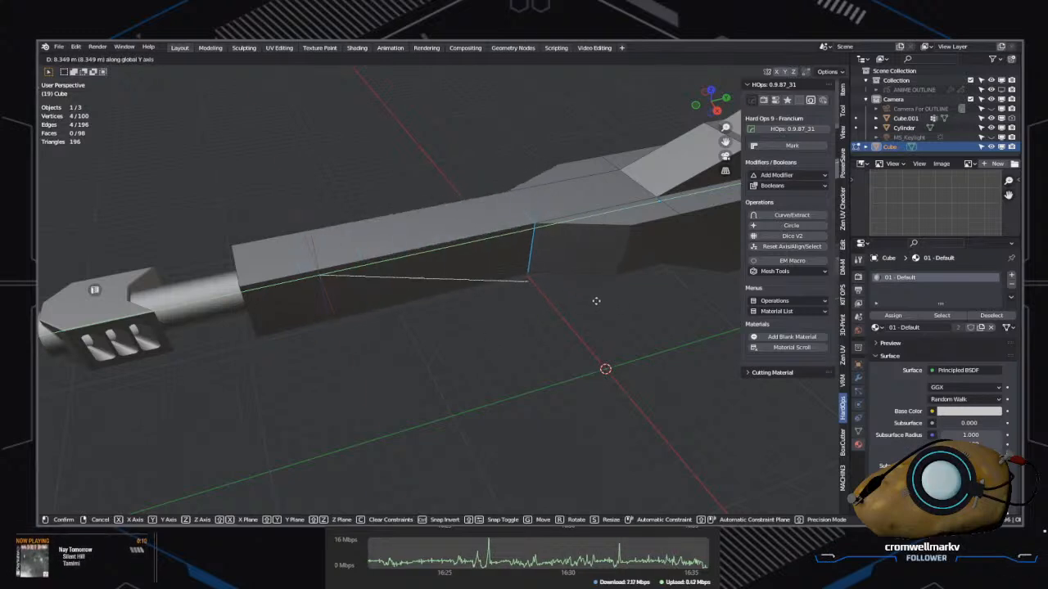
click(482, 411)
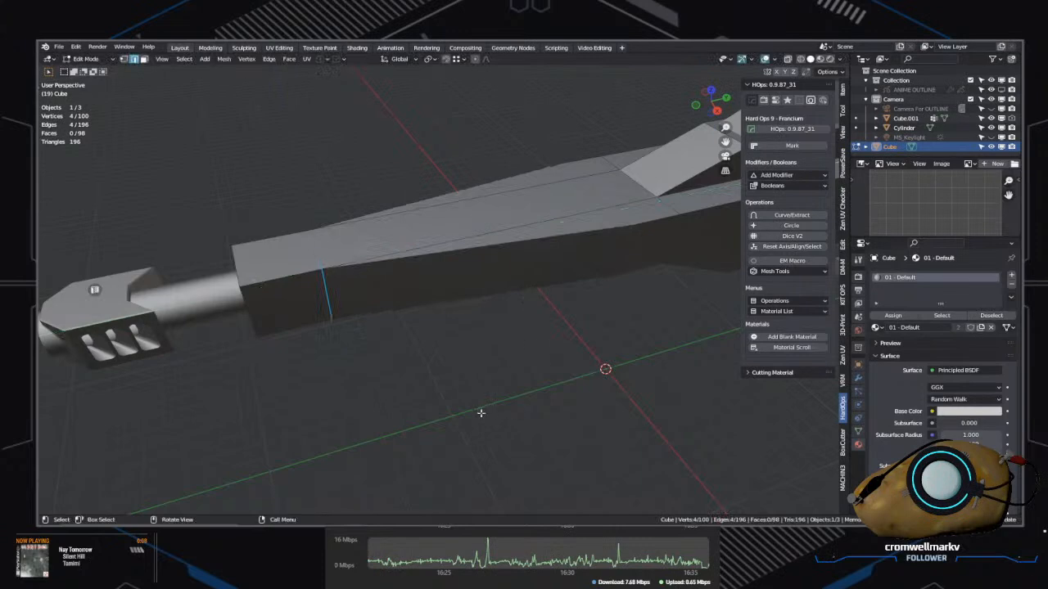
Step: Edge-slide the selected four-edge loop forward along the body toward the barrel, finishing with a slide factor of 0.224
middle_drag(482, 411, 470, 377)
key(g)
key(g)
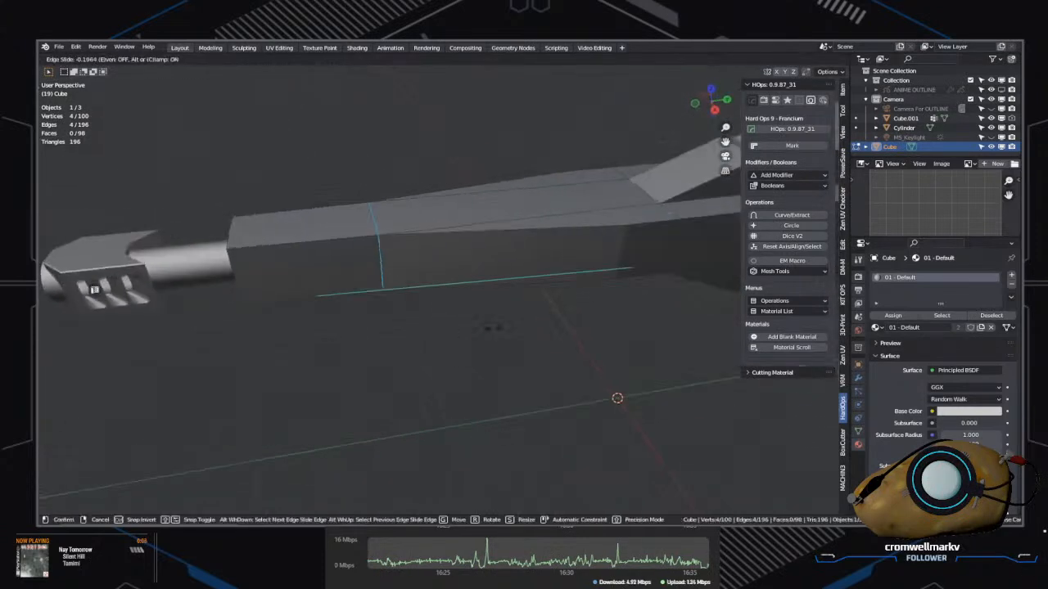
click(537, 316)
middle_drag(537, 317, 542, 357)
mouse_move(412, 357)
middle_down()
mouse_move(393, 372)
mouse_move(397, 362)
middle_up()
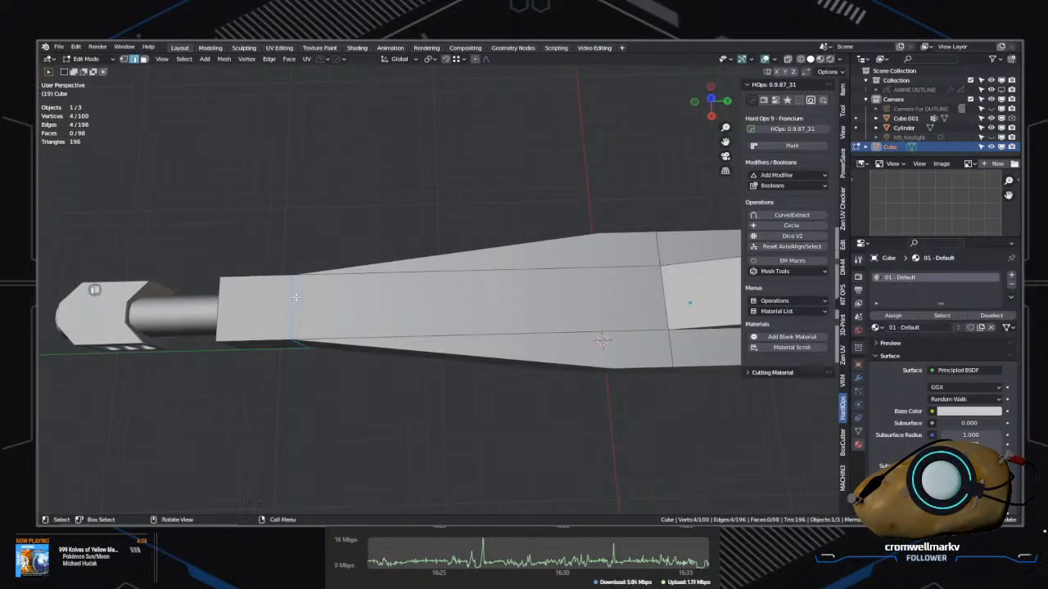
key(g)
key(g)
click(251, 298)
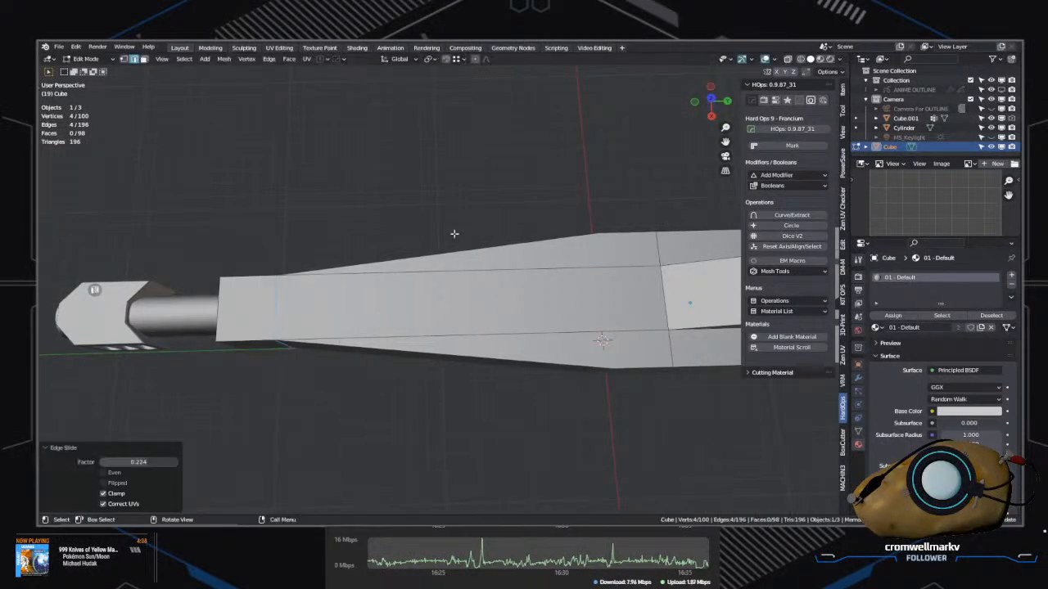
middle_drag(374, 225, 403, 260)
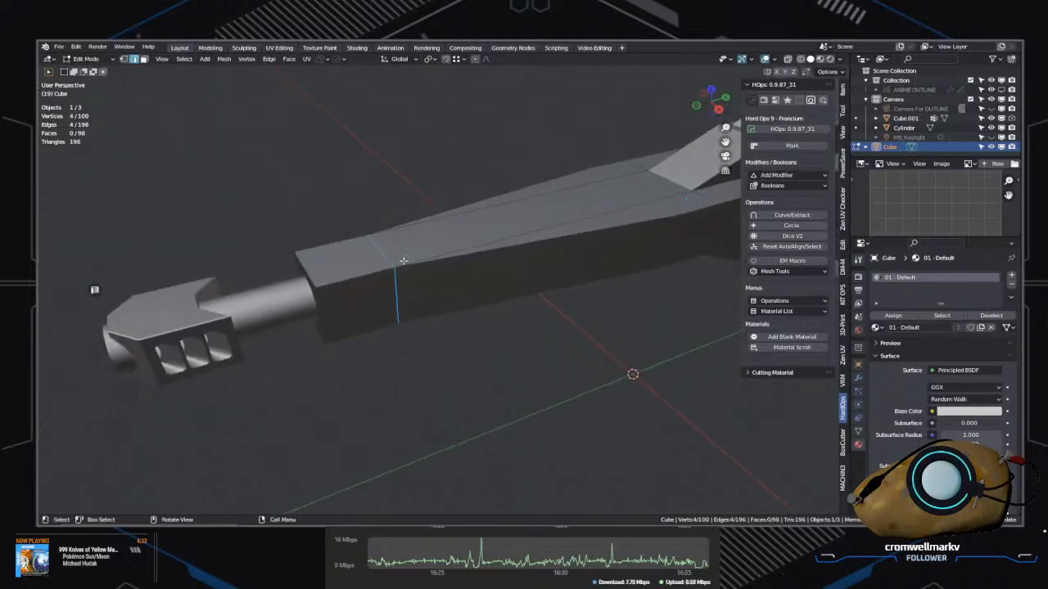
Step: Edge-slide the same loop again with Even enabled, placing it a short distance behind the body's front end
key(g)
key(g)
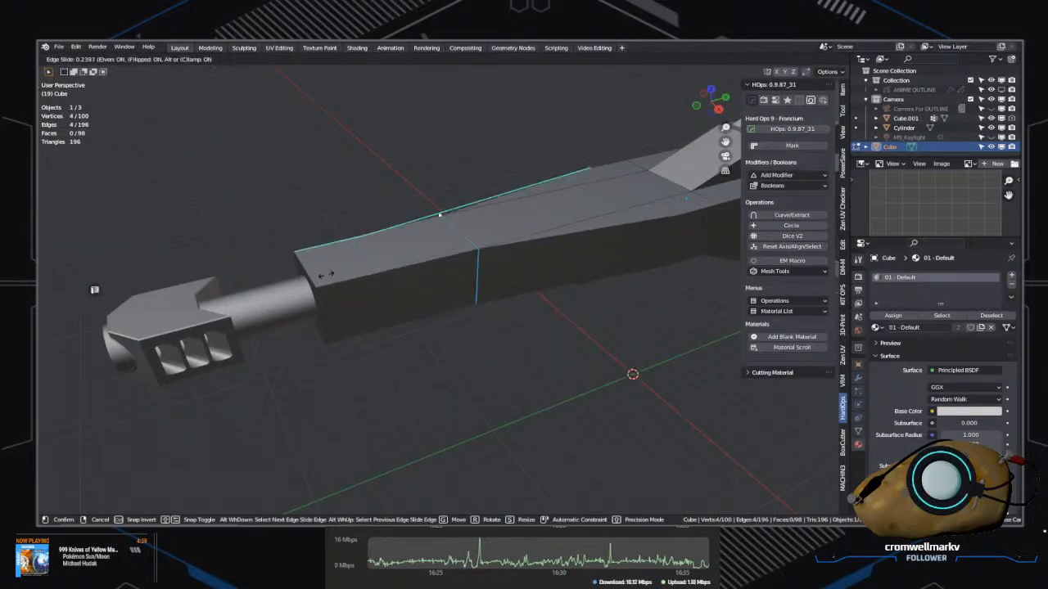
key(g)
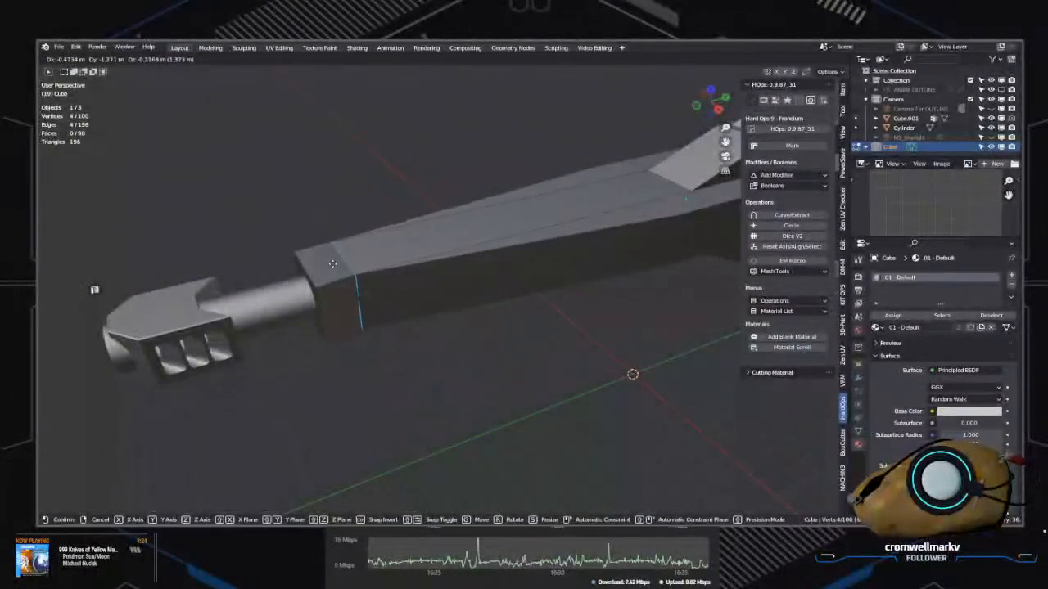
key(g)
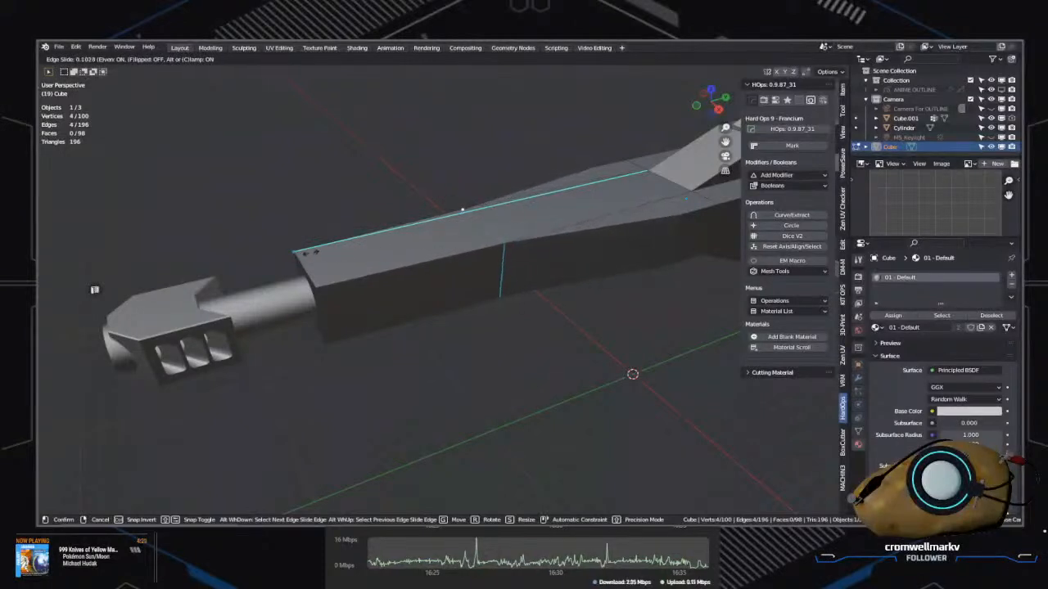
click(411, 238)
middle_drag(411, 238, 490, 353)
scroll(505, 346, up, 2)
scroll(499, 361, down, 2)
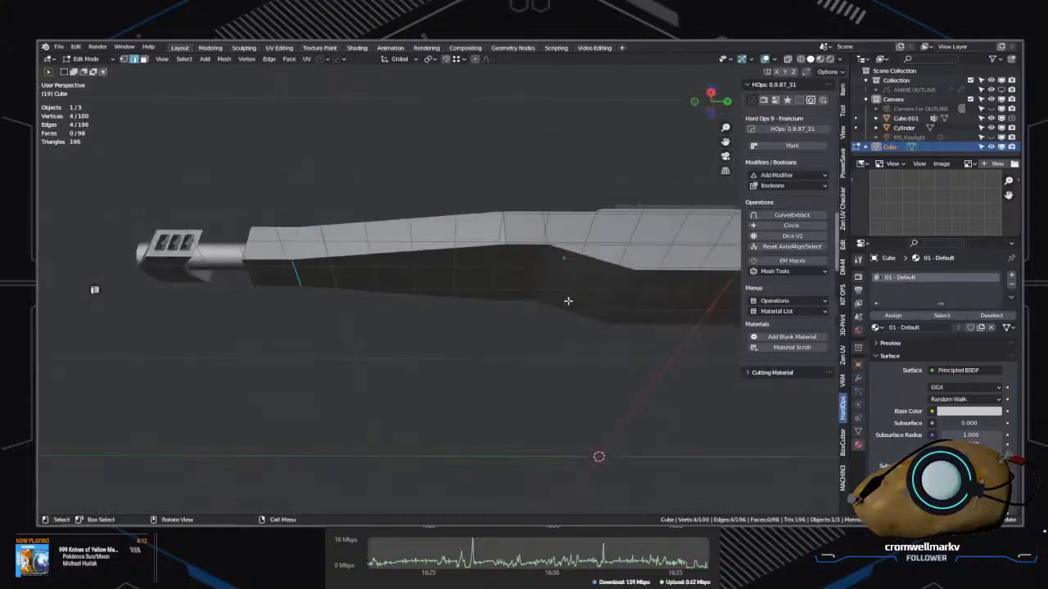
Step: Try to extrude the central sloped face on the body's underside outward along its normal
click(568, 300)
middle_drag(568, 300, 666, 286)
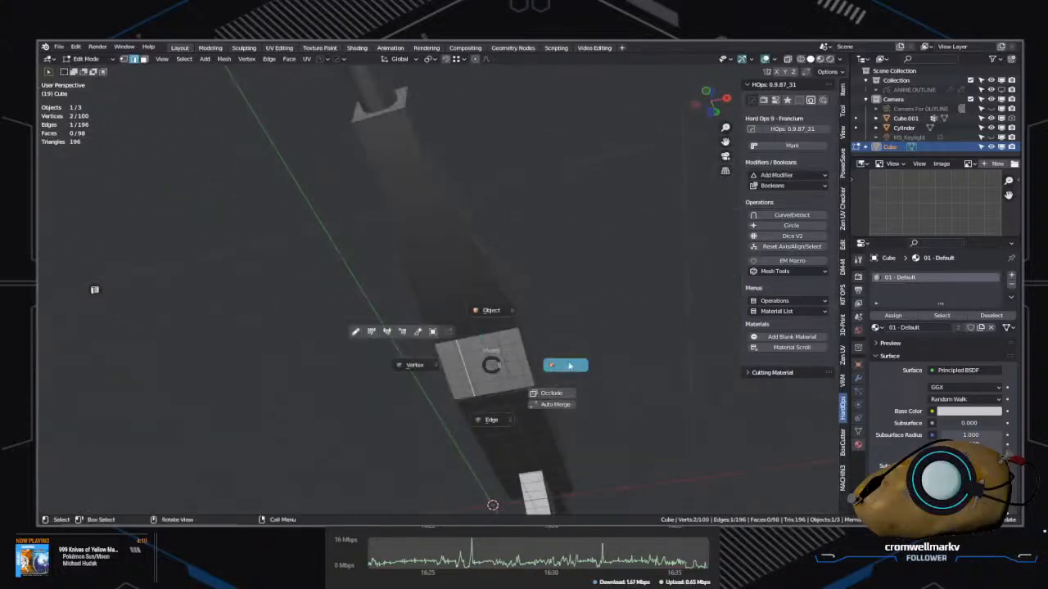
click(569, 366)
click(496, 345)
middle_drag(496, 345, 704, 385)
scroll(630, 301, down, 3)
key(e)
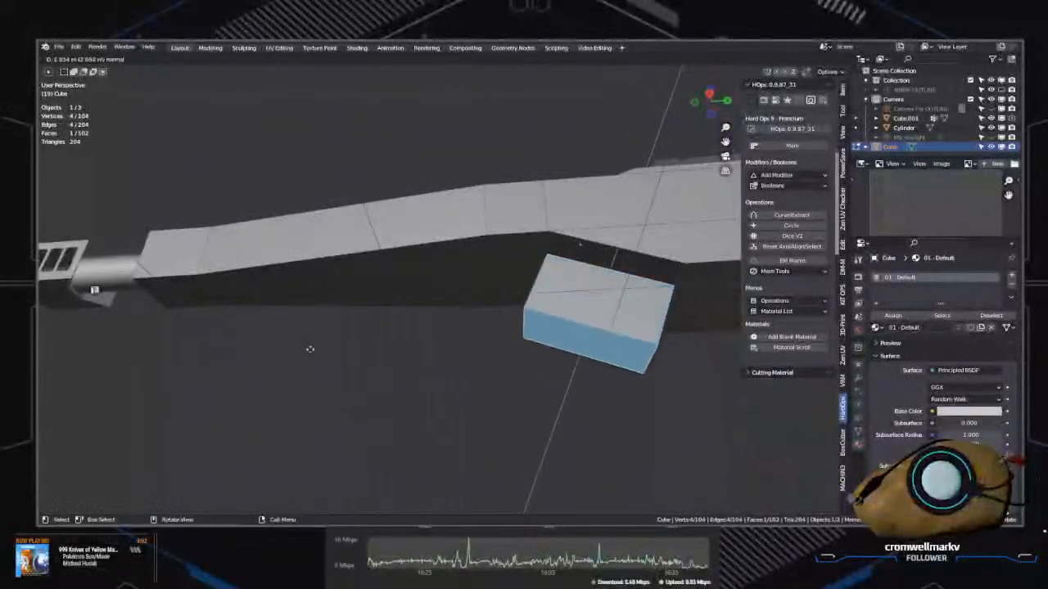
key(Escape)
key(ctrl+z)
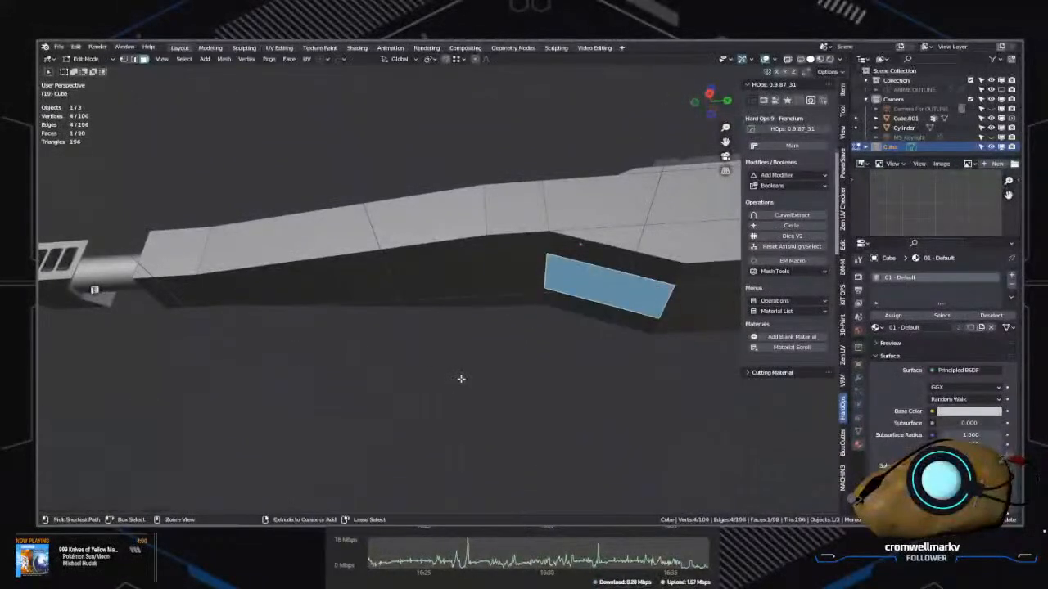
Step: Try to move the sloped underside face -11.909 m along global Y toward the muzzle
middle_drag(495, 324, 564, 333)
key(Escape)
key(ctrl+Tab)
click(573, 273)
key(g)
key(y)
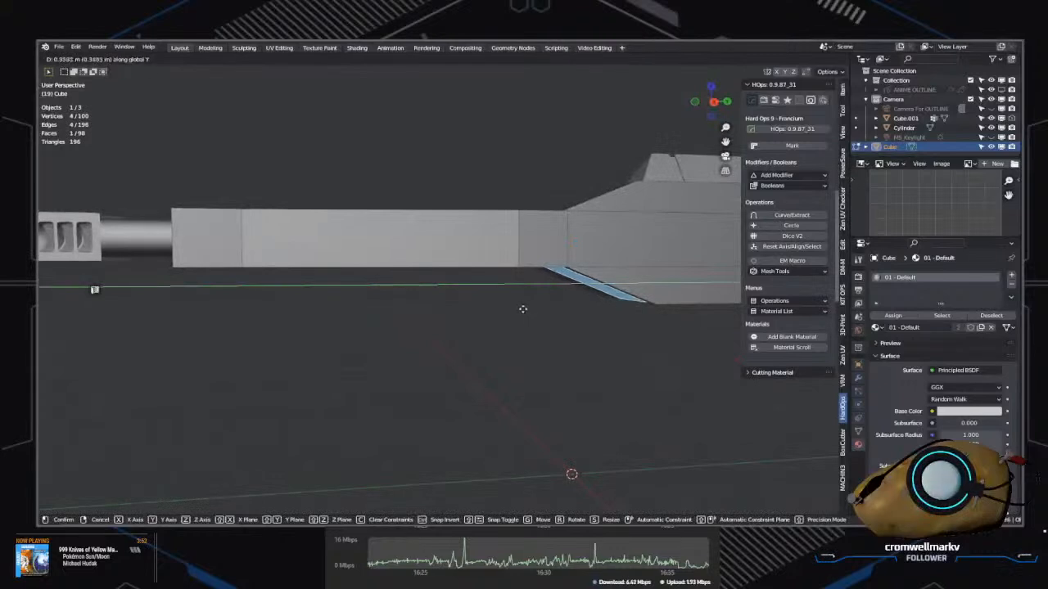
click(459, 386)
middle_drag(459, 386, 456, 347)
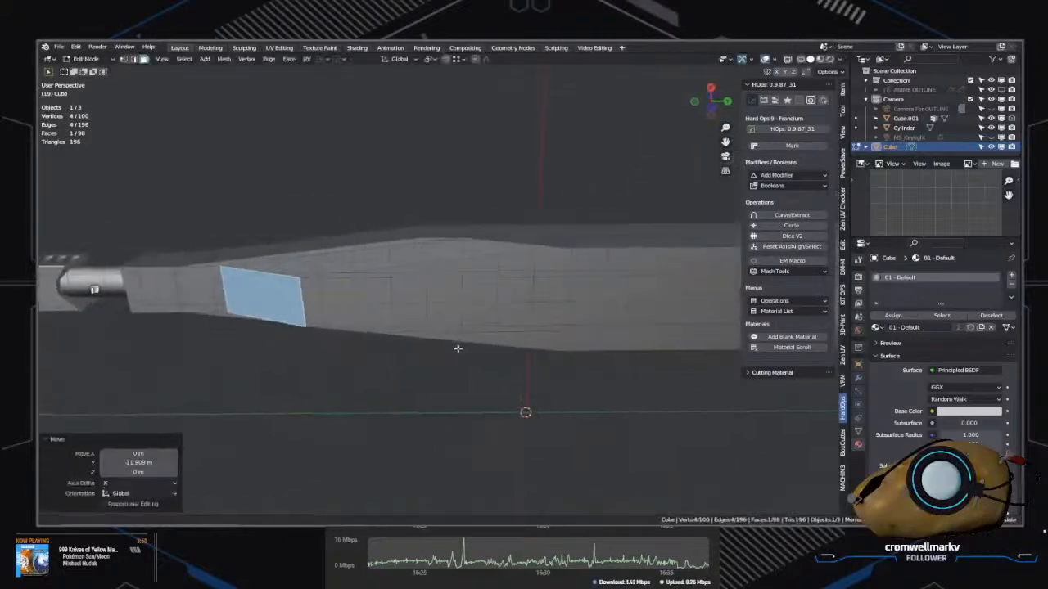
middle_drag(327, 347, 397, 329)
key(ctrl+z)
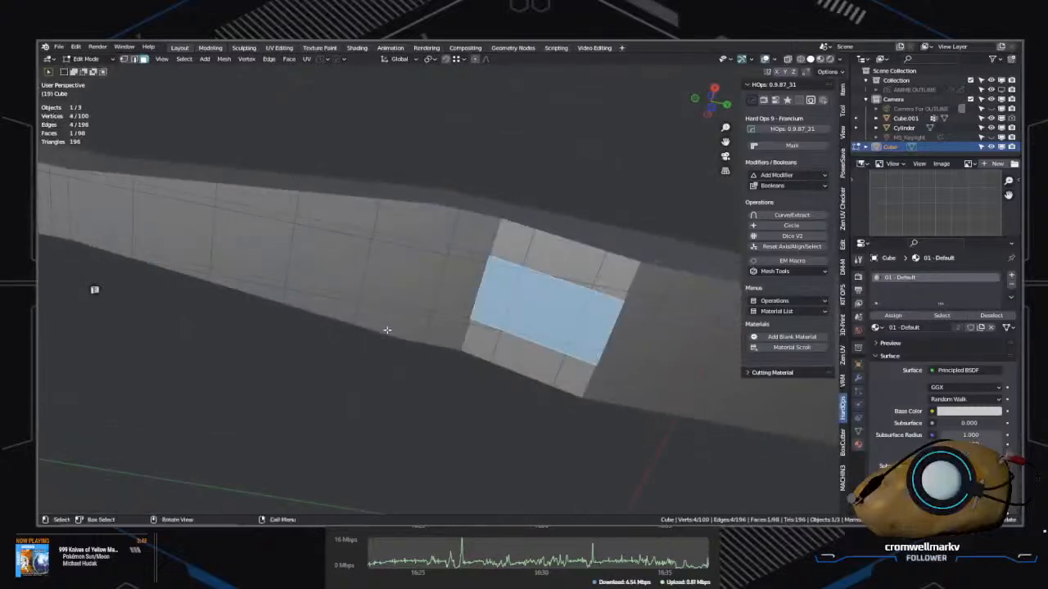
Step: Extrude the long underside face between the front loop and the rear slope downward along its normal
shift+middle_drag(290, 383, 465, 350)
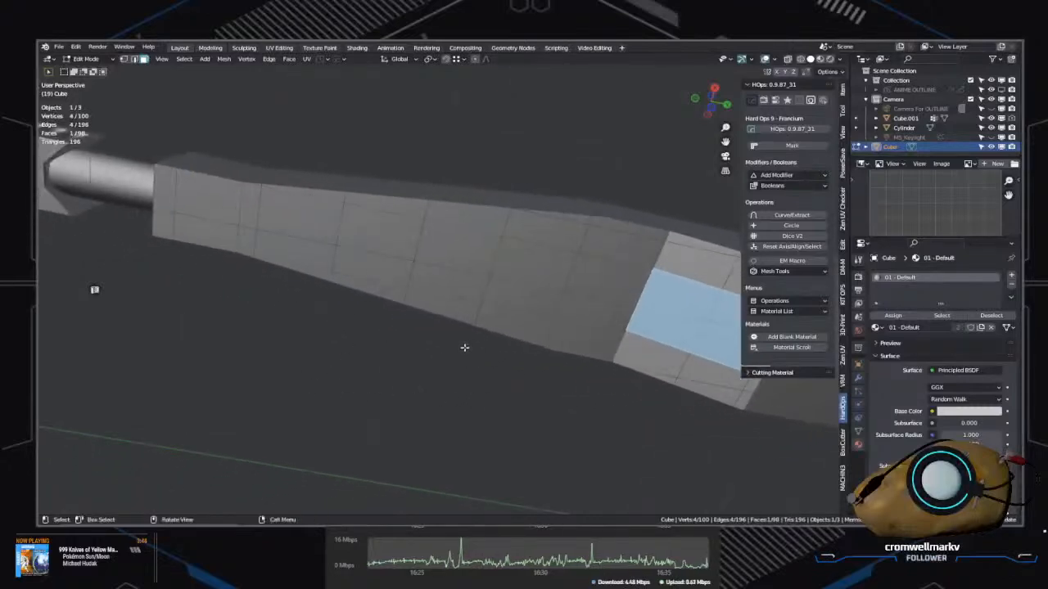
key(ctrl+z)
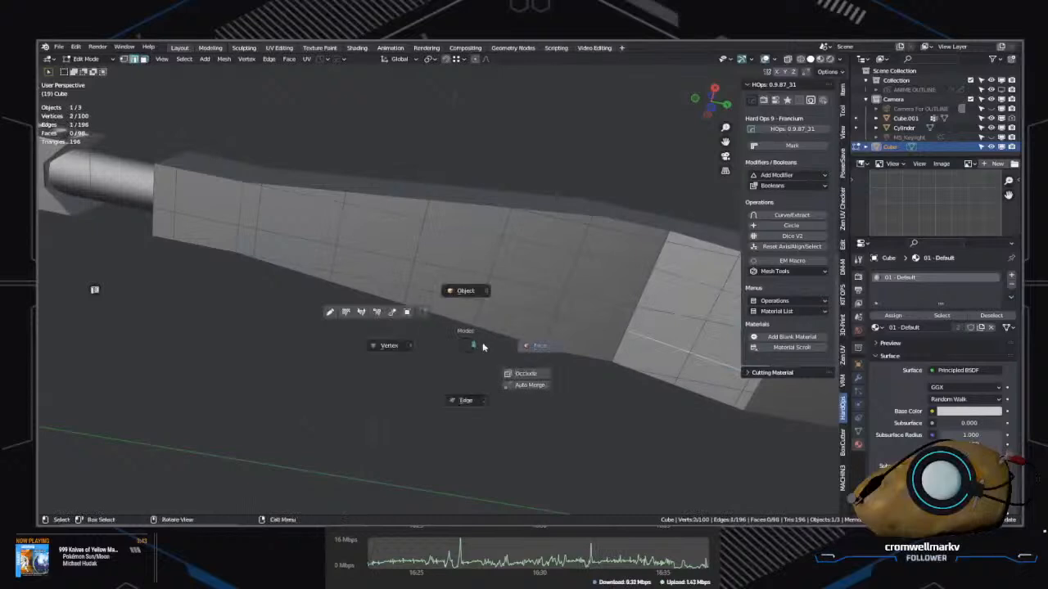
key(ctrl+z)
key(e)
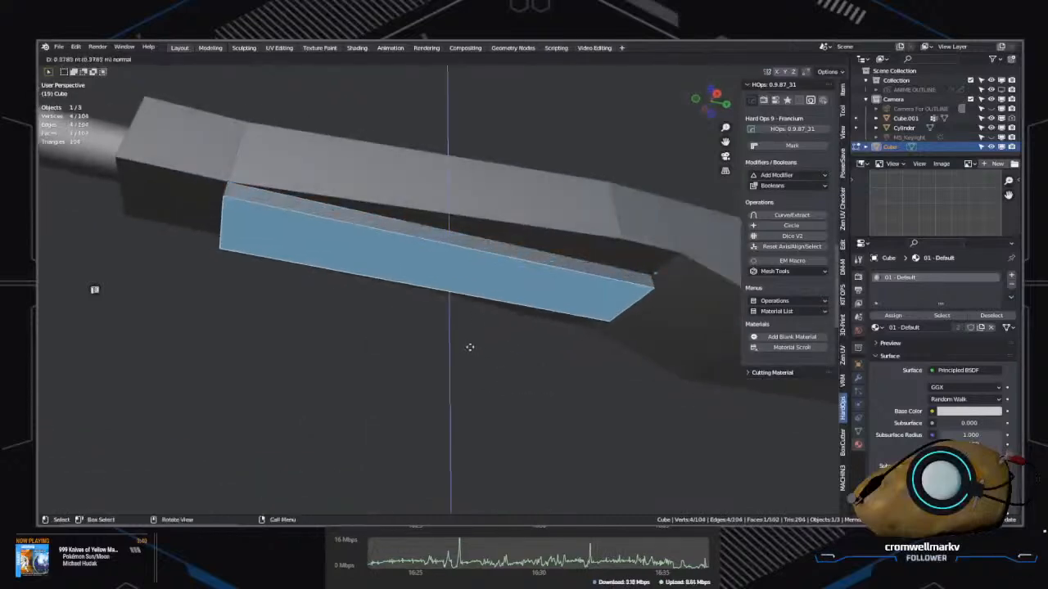
Step: Extrude the long underside face of the body outward along its normal
click(467, 352)
mouse_move(468, 353)
middle_down()
mouse_move(385, 360)
mouse_move(344, 437)
mouse_move(487, 369)
mouse_move(502, 336)
mouse_move(470, 334)
middle_up()
key(Tab)
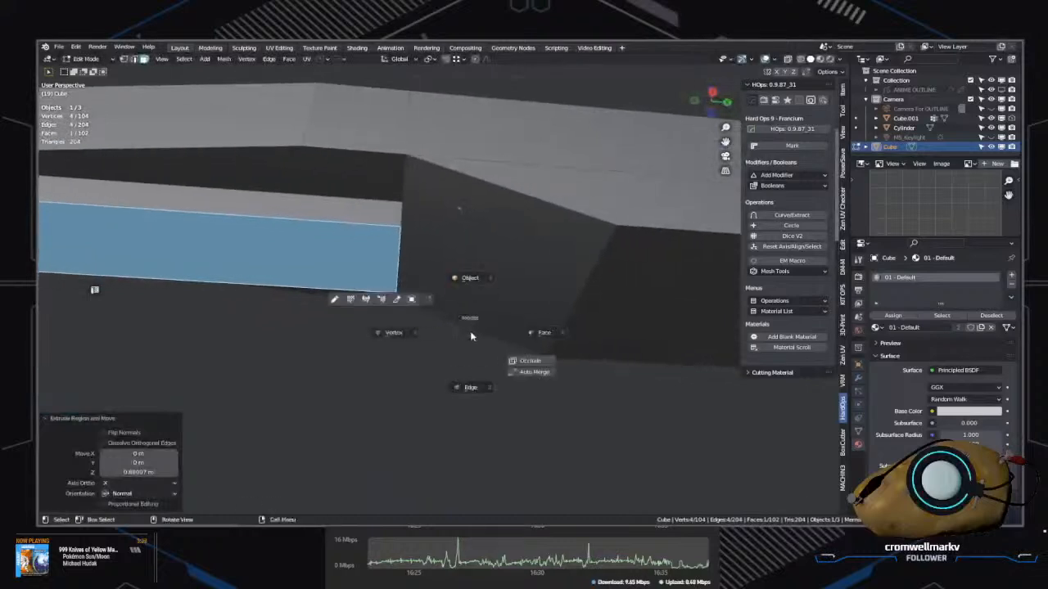
Step: Merge the extruded section's rear corner vertices into the neighbouring vertices of the body behind it
click(397, 333)
click(404, 210)
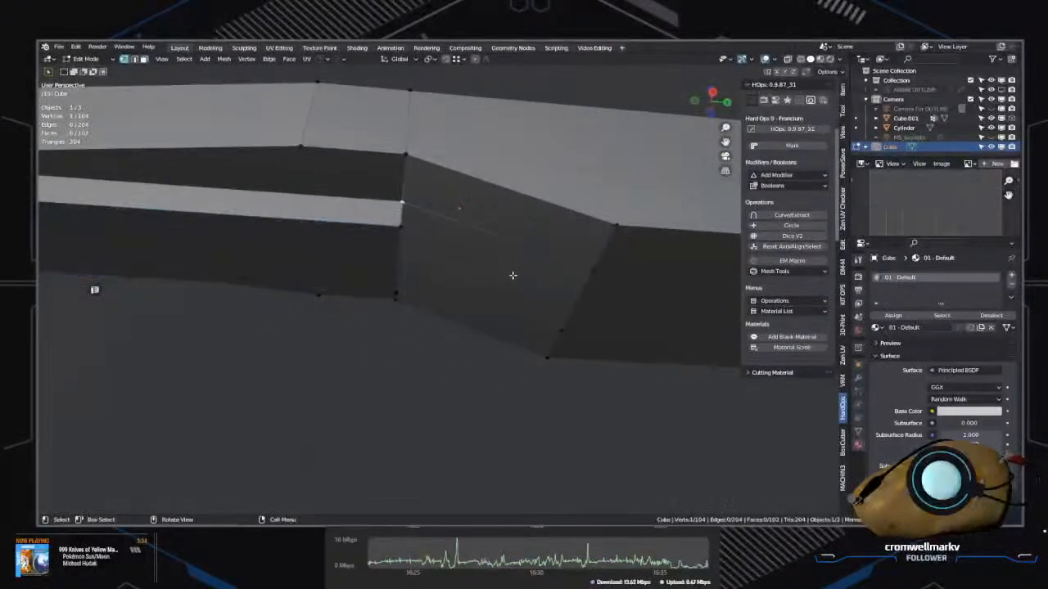
mouse_move(513, 275)
middle_down()
mouse_move(453, 255)
mouse_move(528, 272)
middle_up()
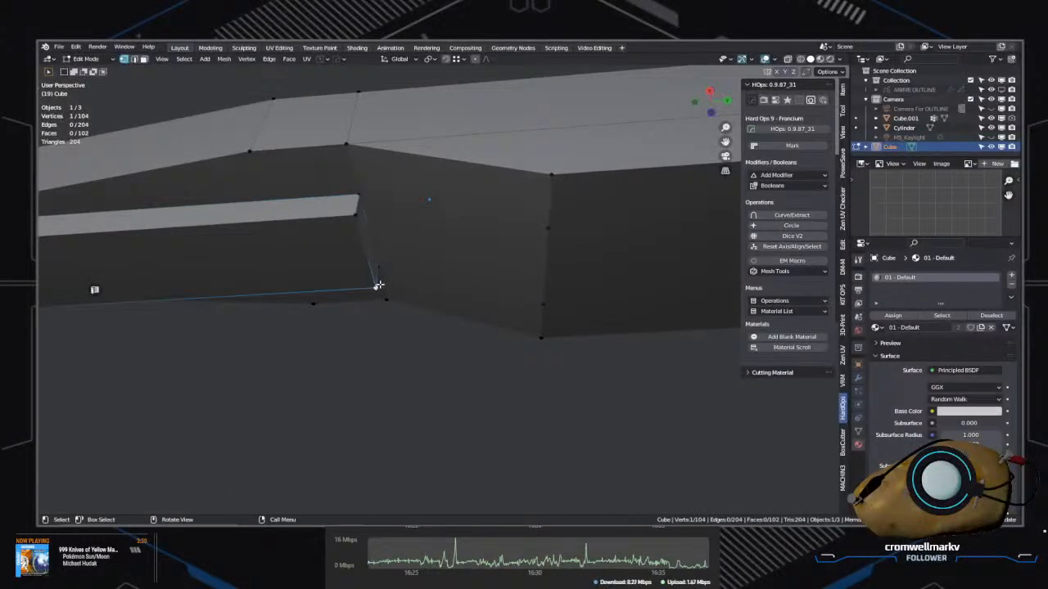
key(1)
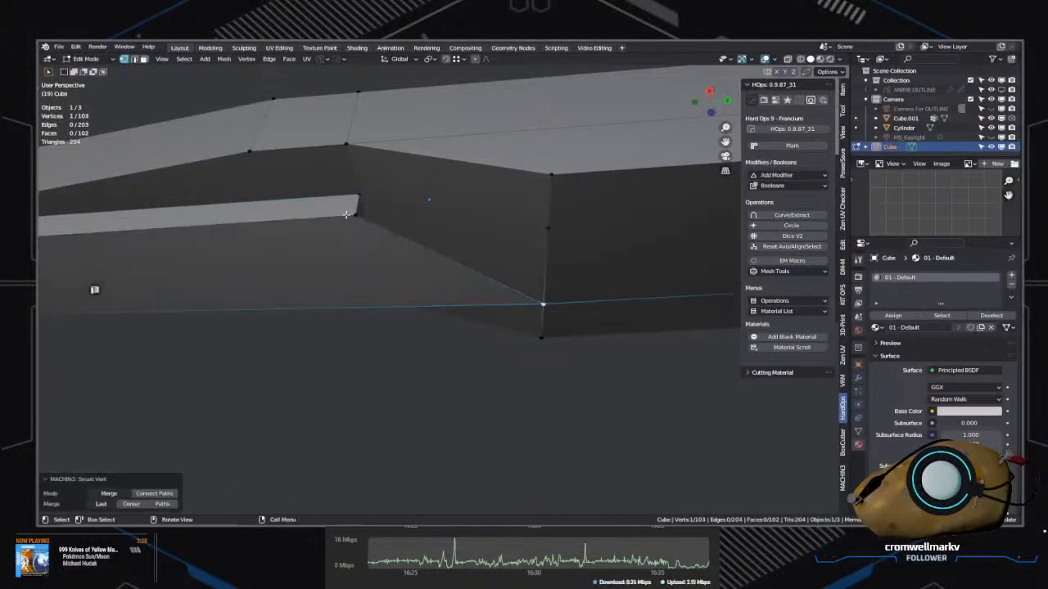
click(356, 216)
key(1)
middle_drag(550, 238, 546, 363)
Step: Try to merge the extruded section's lower front corner vertex into the vertex above it
click(511, 368)
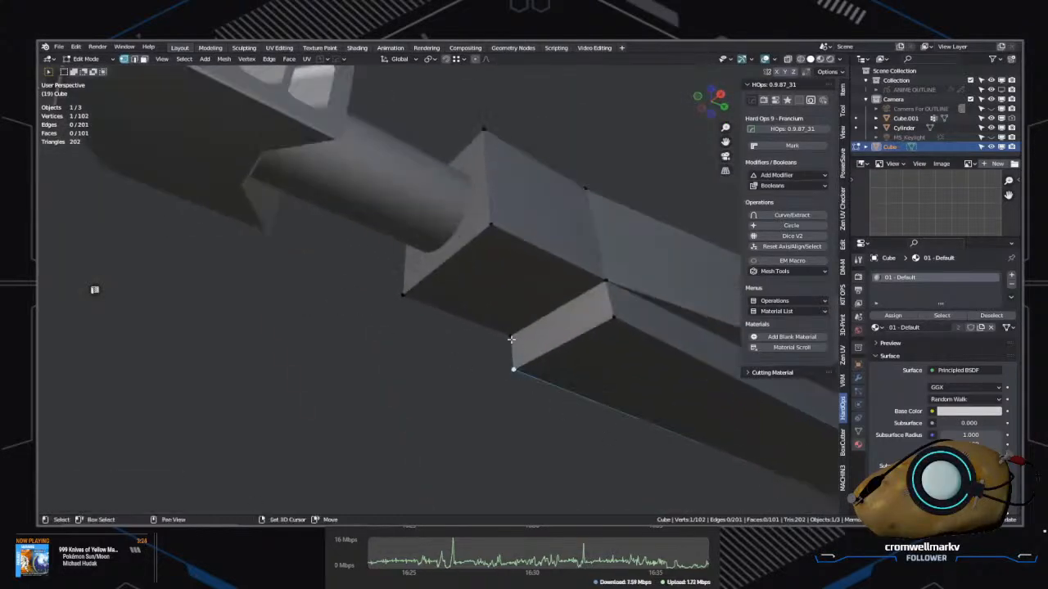
shift+click(612, 316)
key(1)
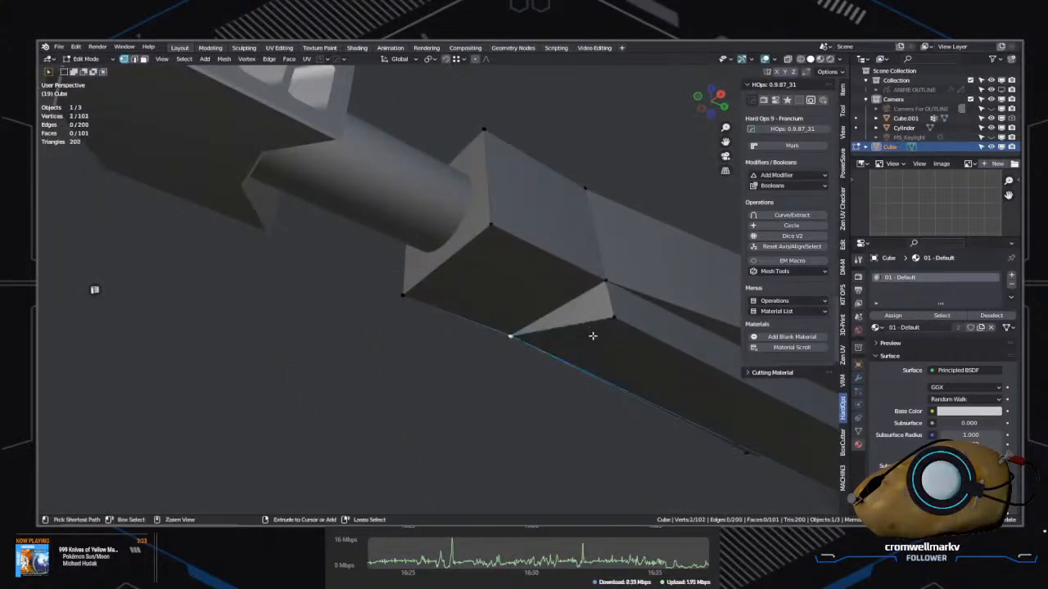
ctrl+right_click(603, 366)
middle_drag(664, 393, 534, 313)
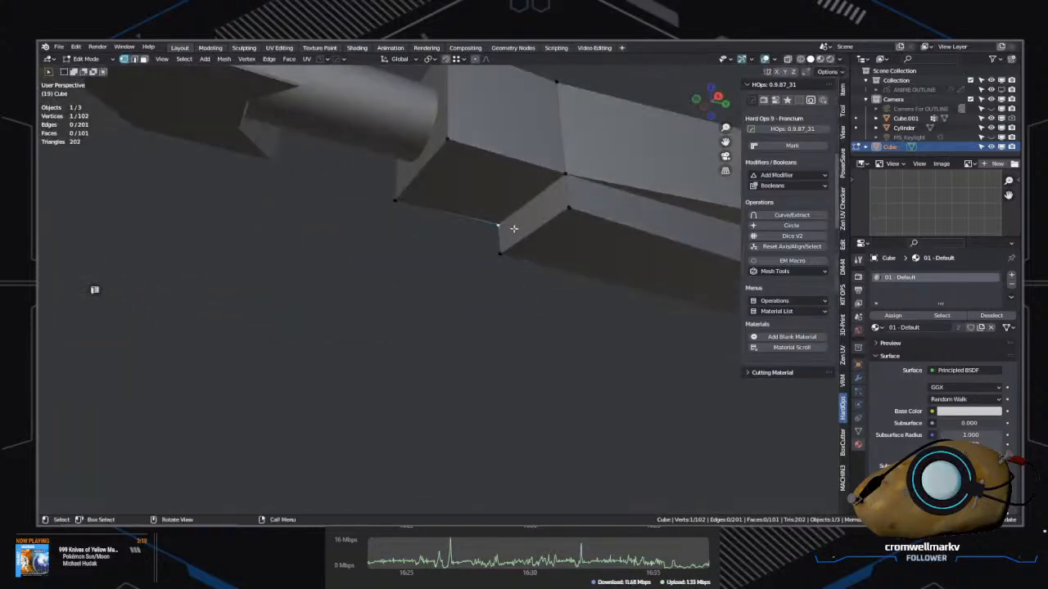
Step: Leave mesh editing and move the barrel object -13.459 m along the Y axis
scroll(514, 229, down, 8)
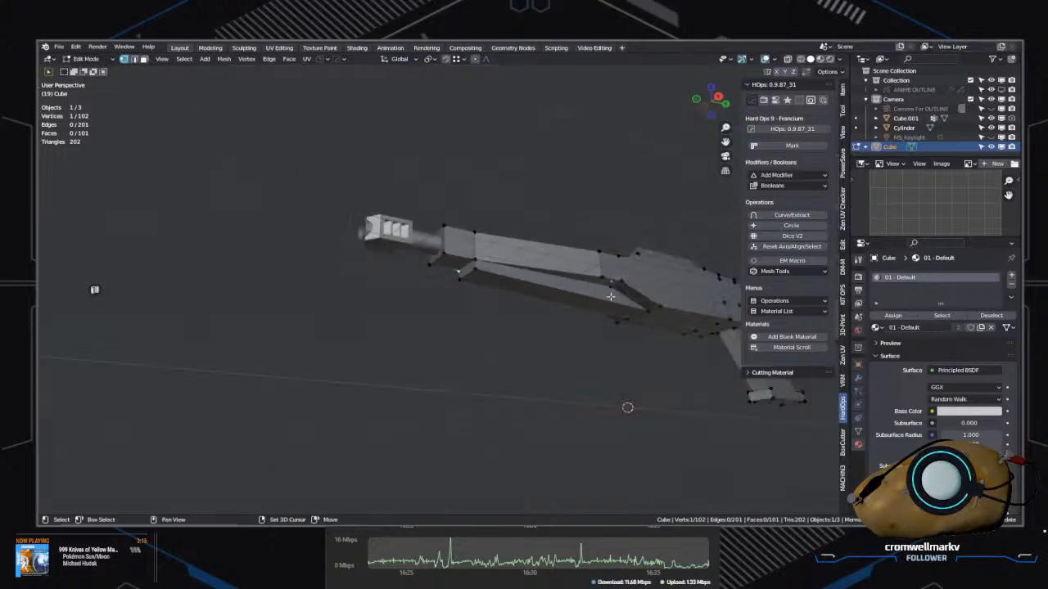
scroll(516, 273, up, 6)
shift+middle_drag(631, 328, 337, 331)
scroll(502, 327, down, 2)
middle_drag(365, 322, 459, 342)
key(Tab)
click(468, 297)
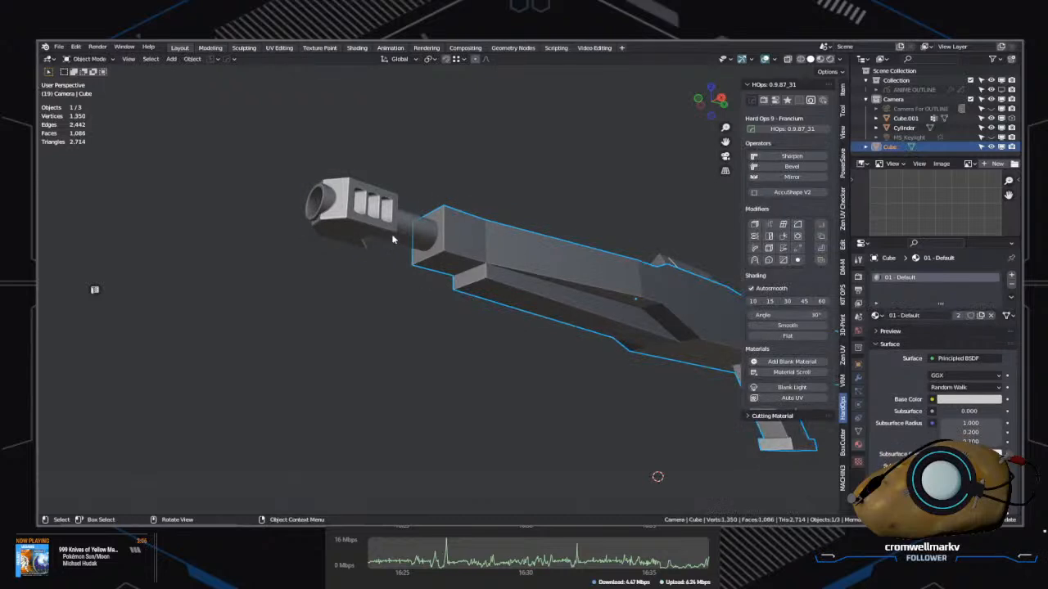
click(123, 246)
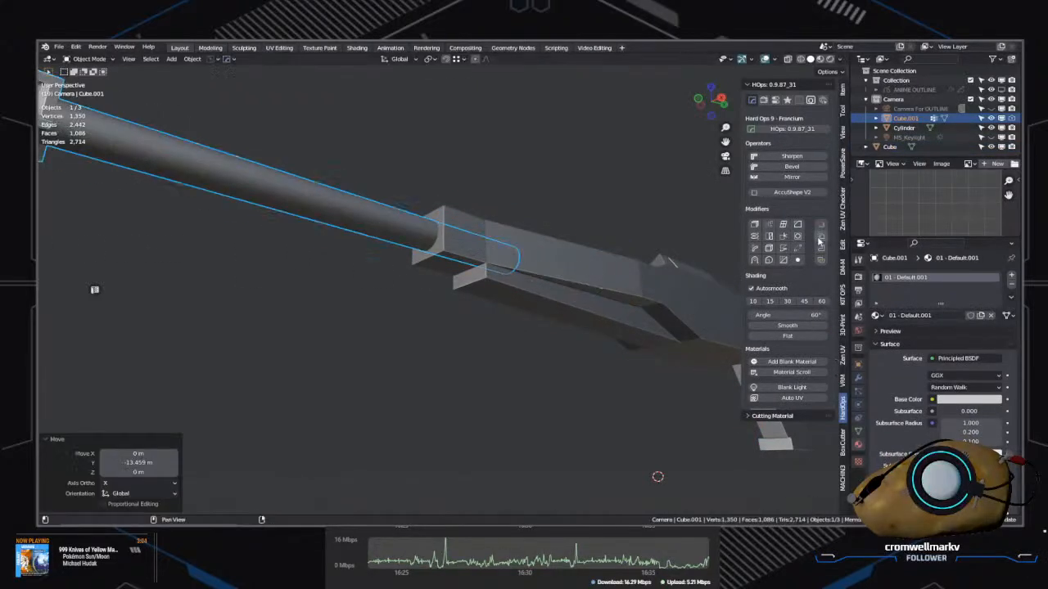
scroll(720, 343, down, 5)
scroll(563, 326, up, 8)
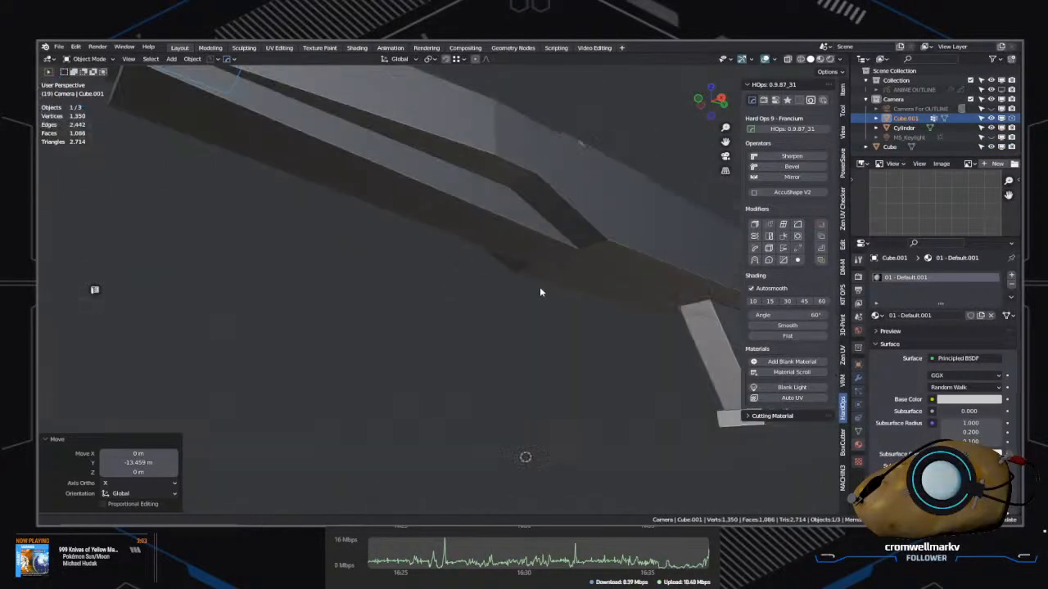
middle_drag(509, 341, 488, 297)
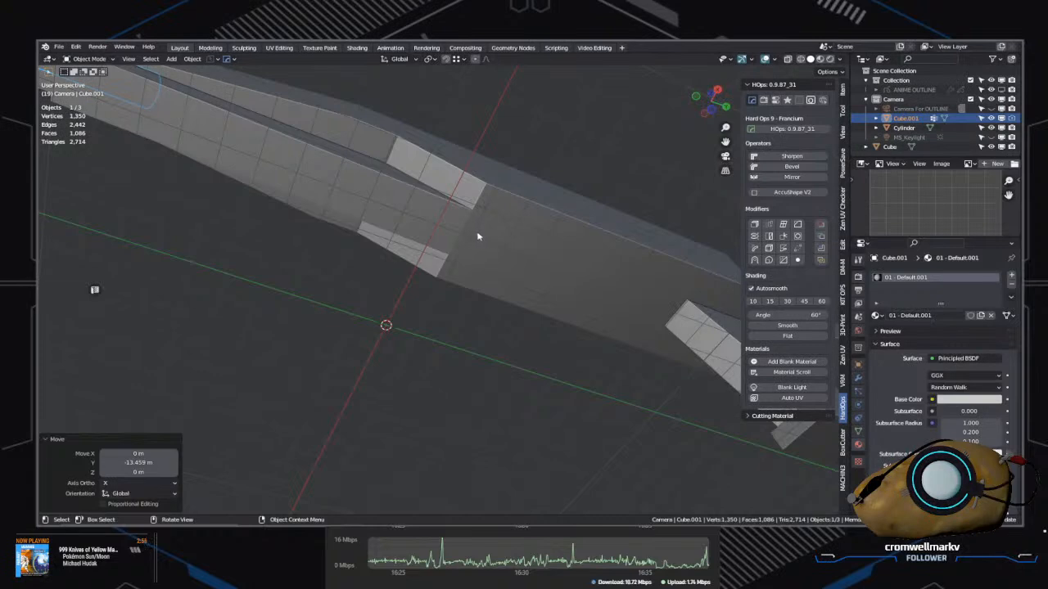
middle_drag(478, 236, 419, 276)
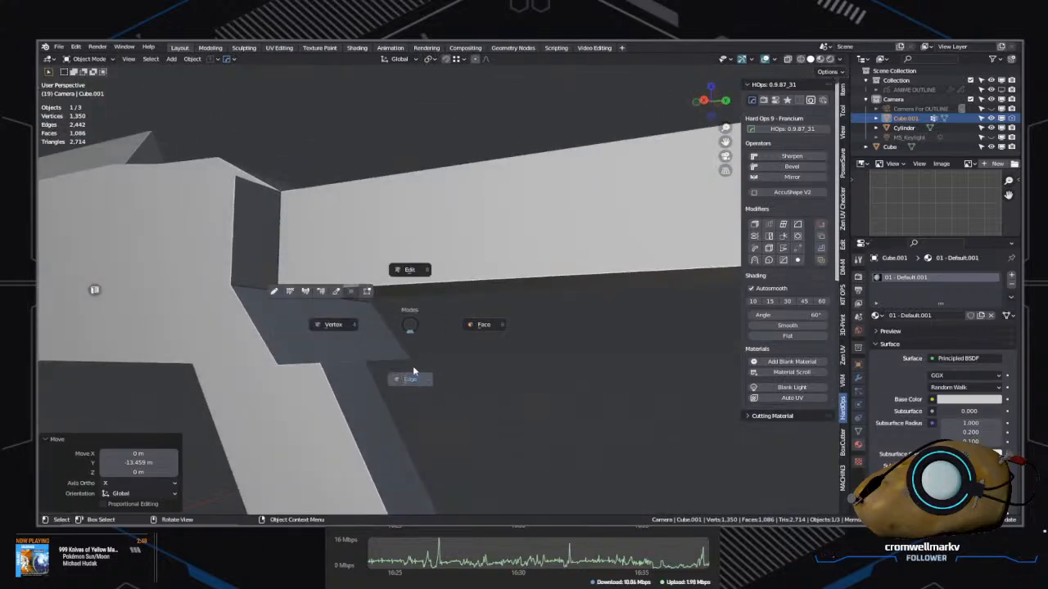
click(410, 379)
middle_drag(412, 371, 284, 327)
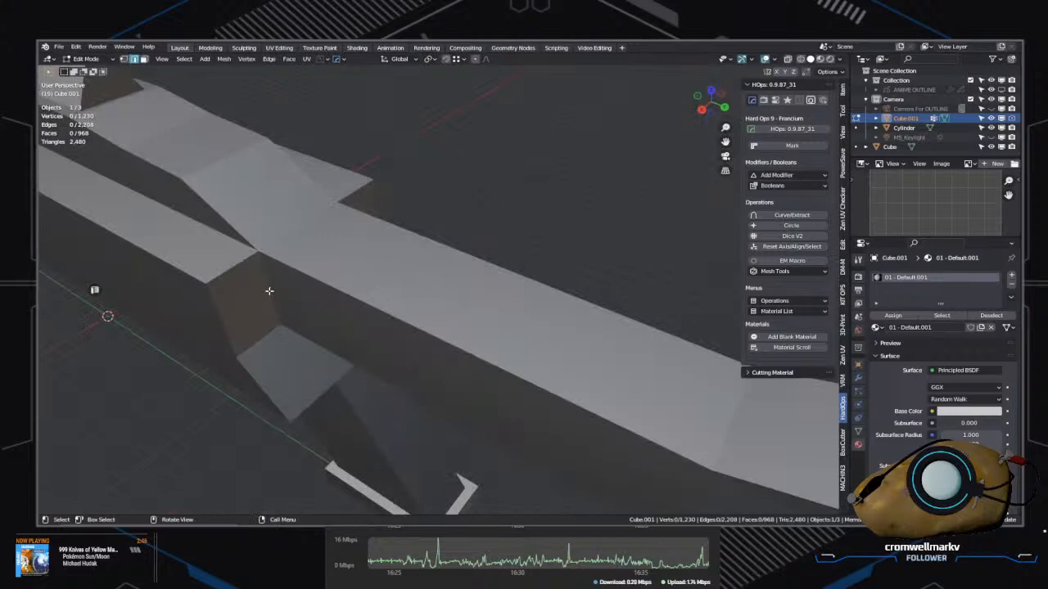
middle_drag(269, 290, 323, 281)
key(Tab)
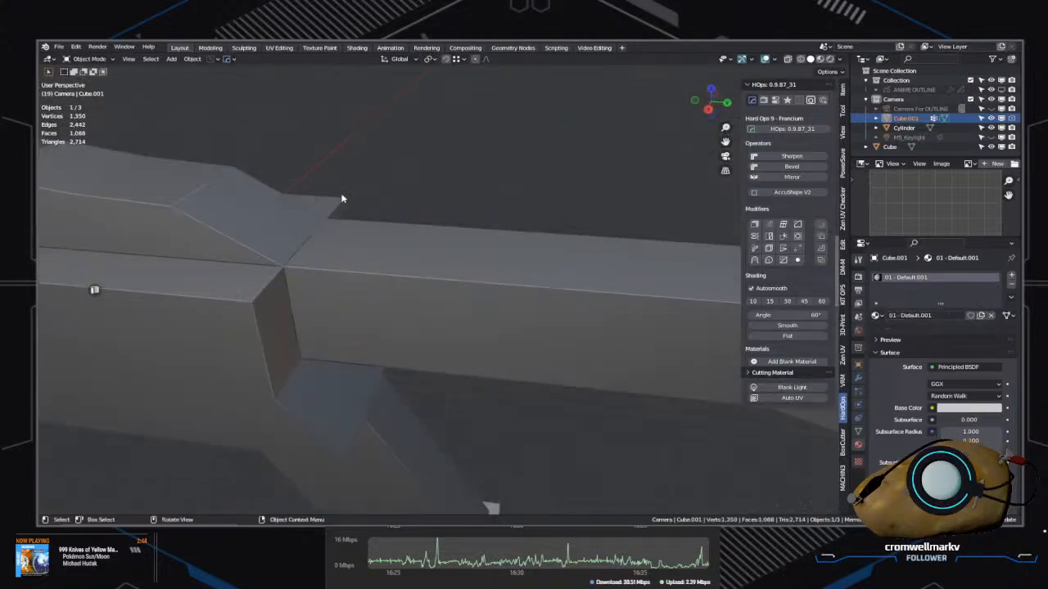
Step: Select the body's two vertical side edges above the grip and move them about 3.44 m along the Y axis
click(338, 314)
middle_drag(489, 505, 212, 304)
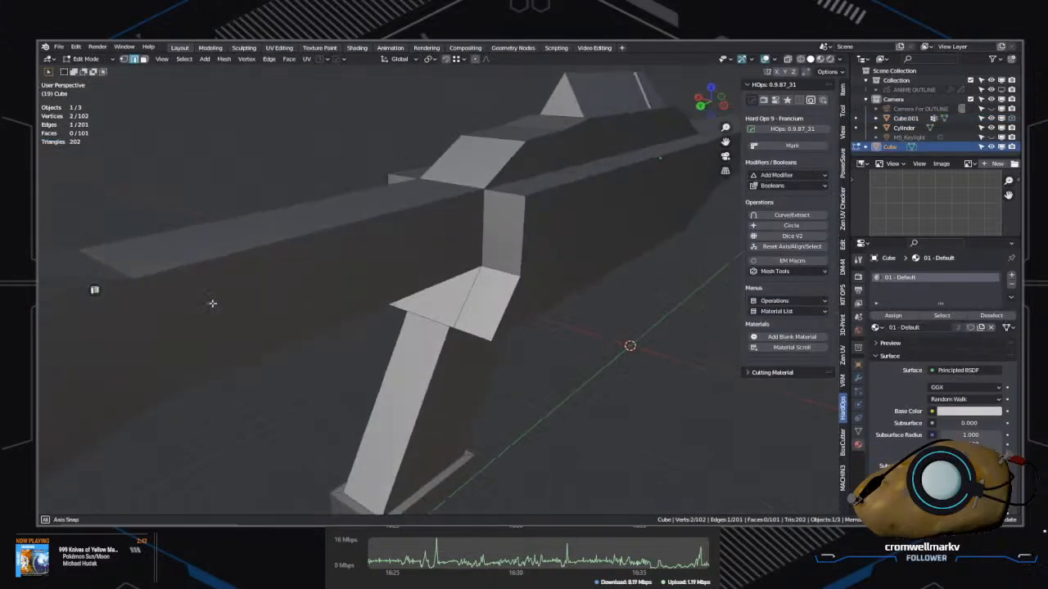
shift+click(483, 235)
middle_drag(485, 235, 432, 297)
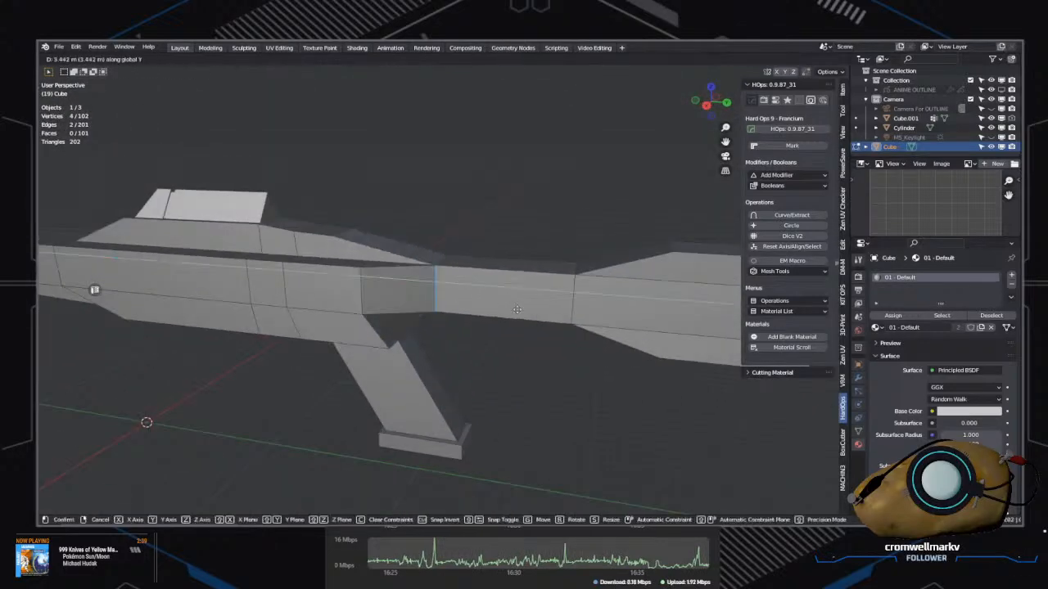
middle_drag(528, 311, 467, 306)
middle_drag(435, 342, 493, 359)
Step: Connect vertices above the grip with new edges on both sides of the body
click(415, 357)
middle_drag(415, 358, 452, 386)
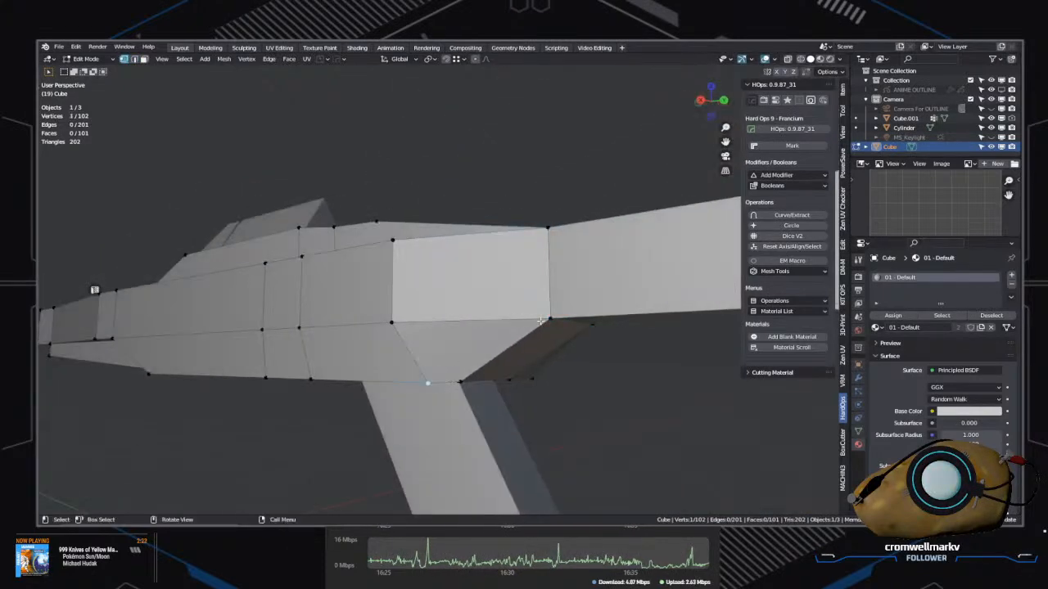
middle_drag(609, 373, 455, 368)
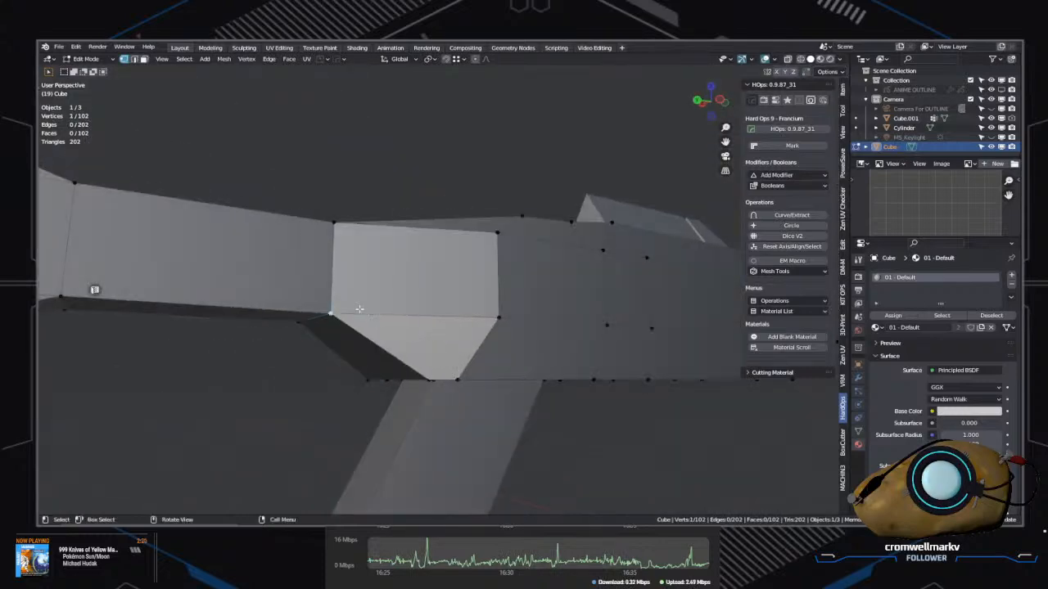
middle_drag(320, 391, 543, 394)
click(636, 363)
middle_drag(636, 362, 402, 391)
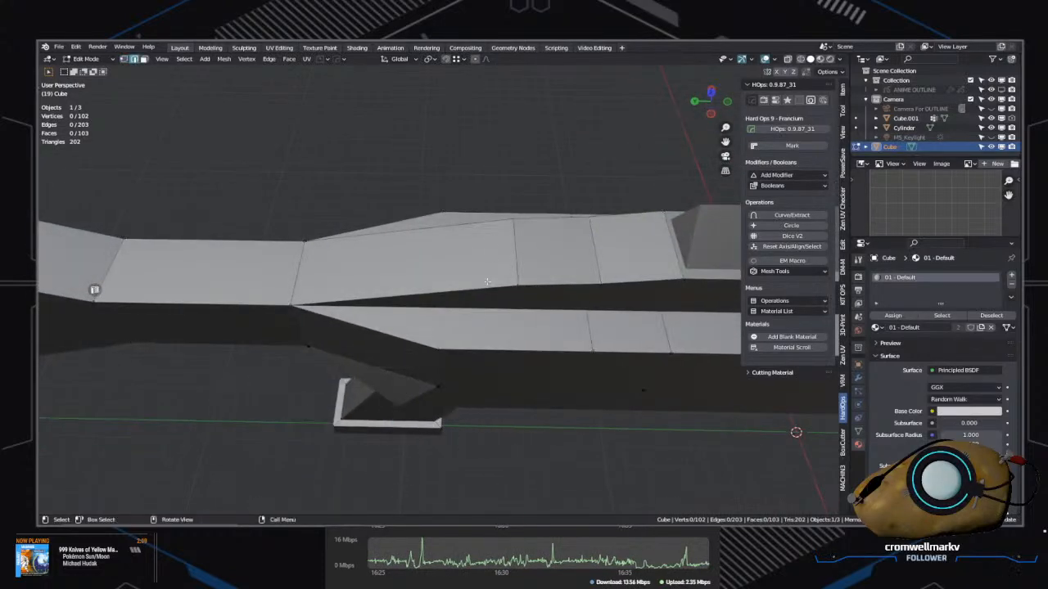
Step: Move the rear cross edge of the body's raised top section about 2.47 m along the Y axis
middle_drag(480, 257, 518, 237)
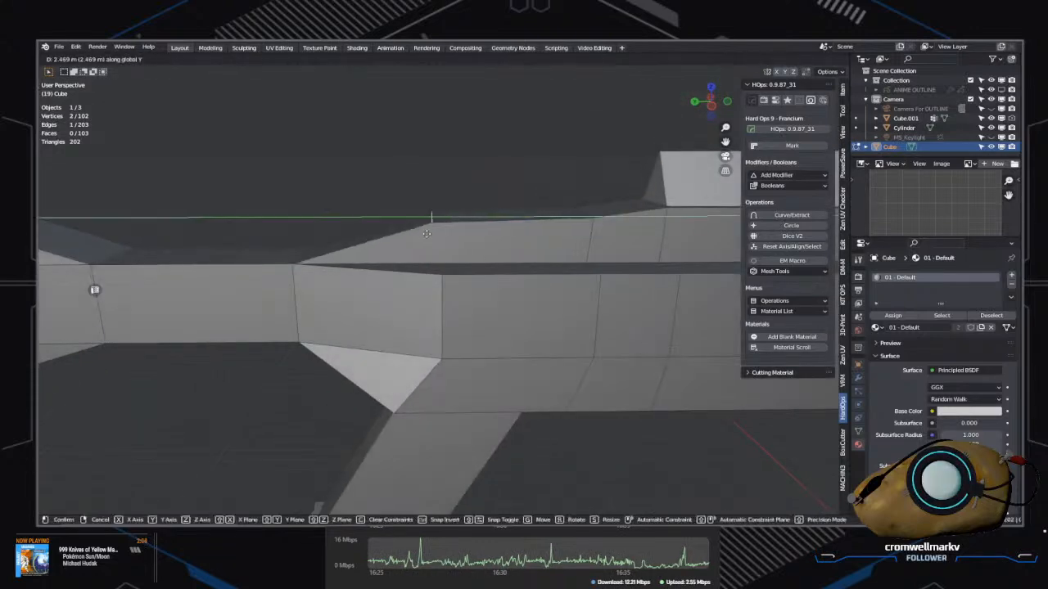
click(435, 239)
middle_drag(436, 240, 462, 229)
Step: Connect the raised top section's rear corner vertices to the side corner vertices below them on both sides
key(Tab)
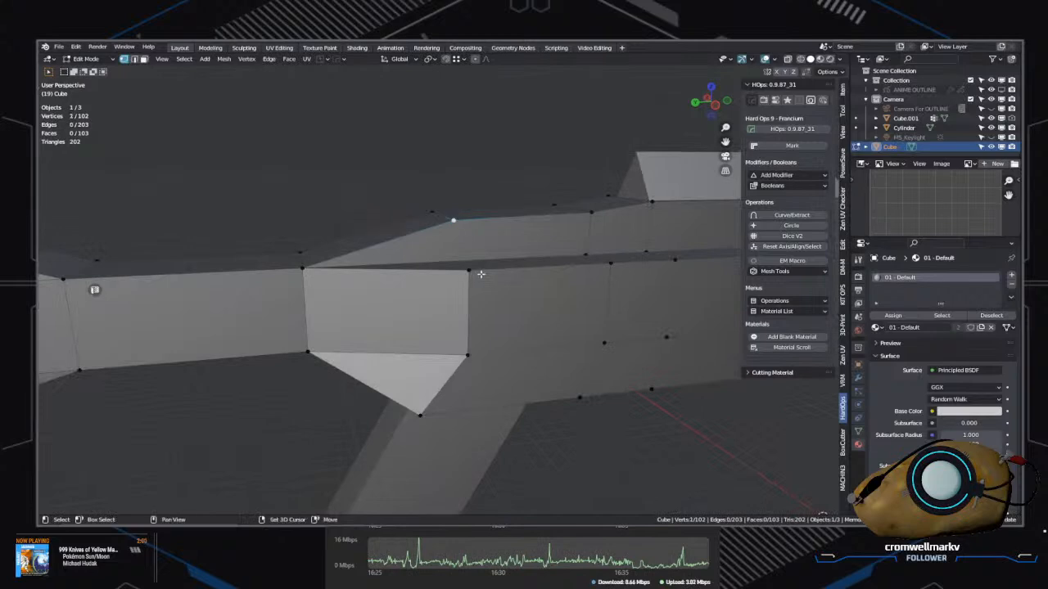
middle_drag(481, 295, 673, 318)
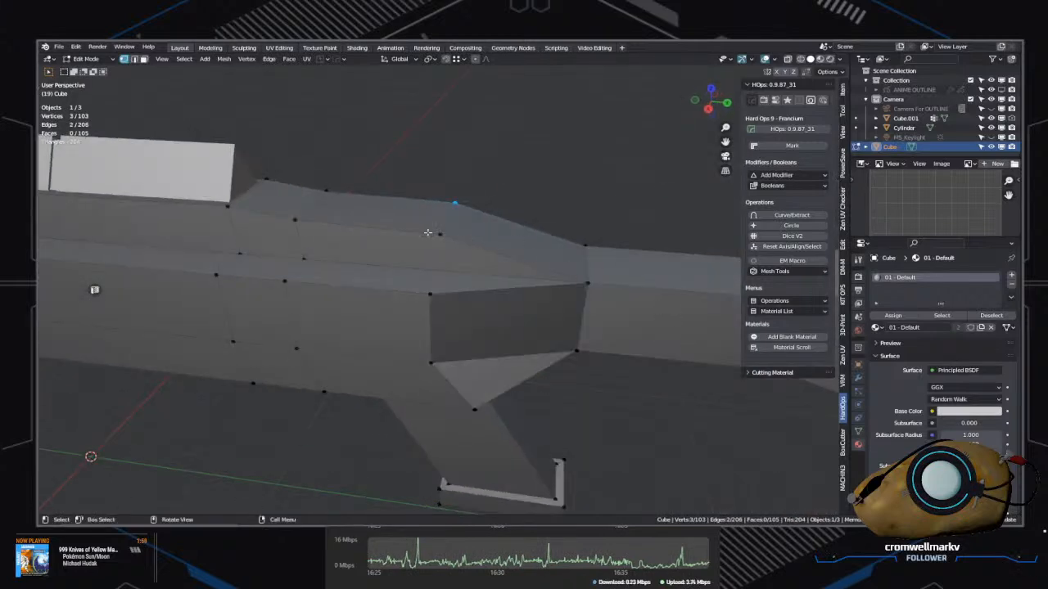
middle_drag(579, 306, 368, 327)
Step: Inset the triangular front face of the sight block on top by about 0.08 m
scroll(479, 312, up, 5)
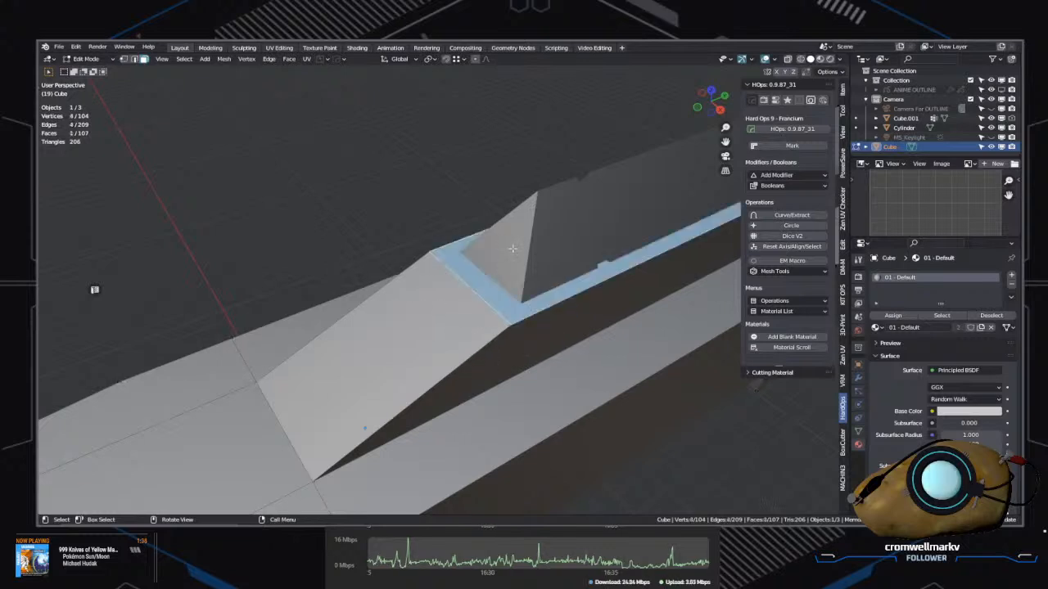
click(506, 160)
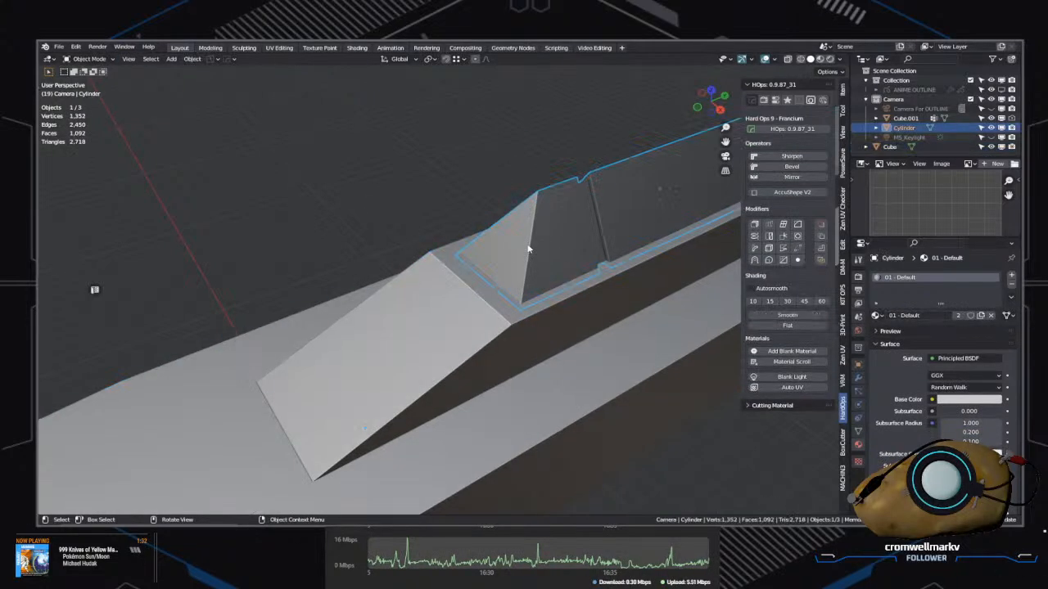
click(601, 246)
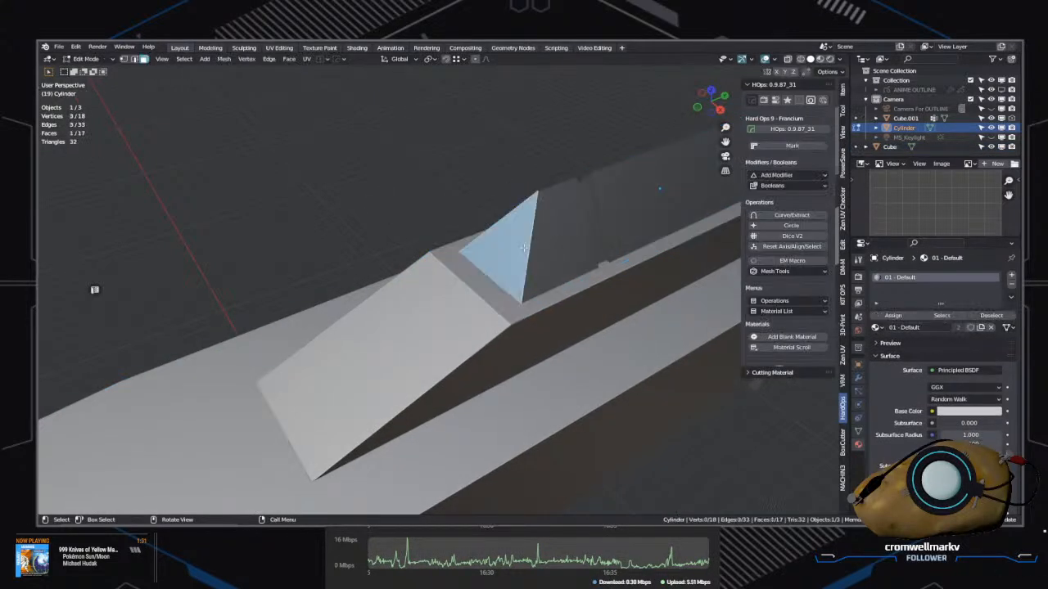
click(568, 267)
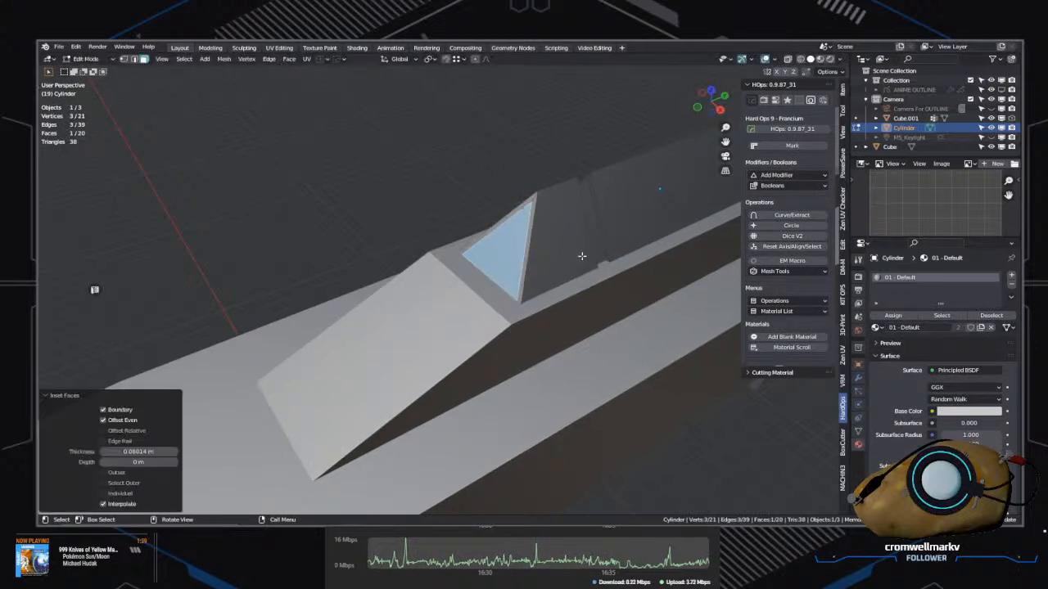
Step: Extrude the inset triangular face inward by about 0.22 m and return to object editing
middle_drag(559, 294, 547, 274)
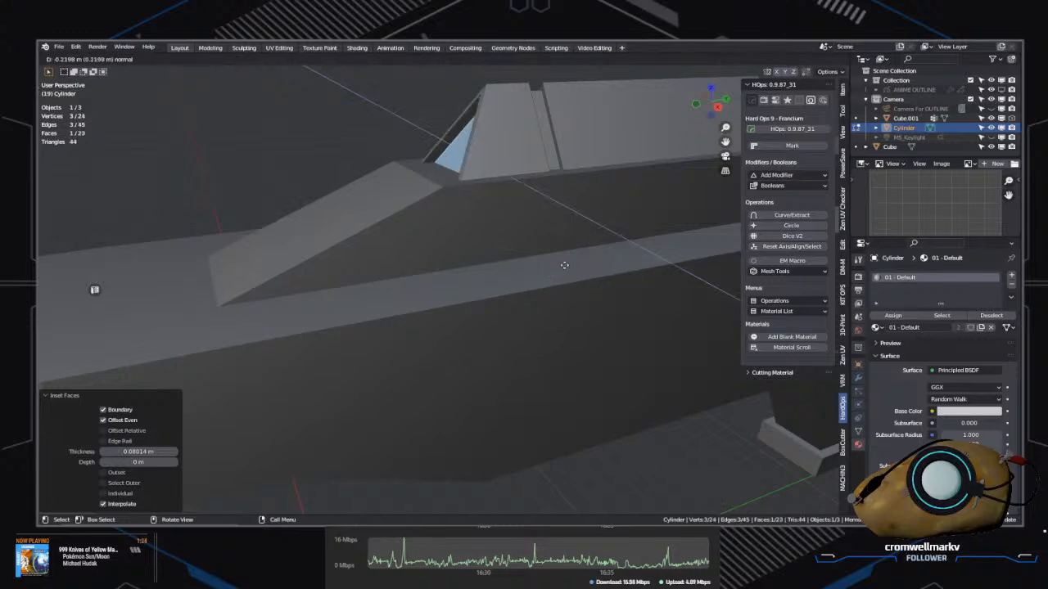
middle_drag(557, 263, 469, 298)
click(401, 215)
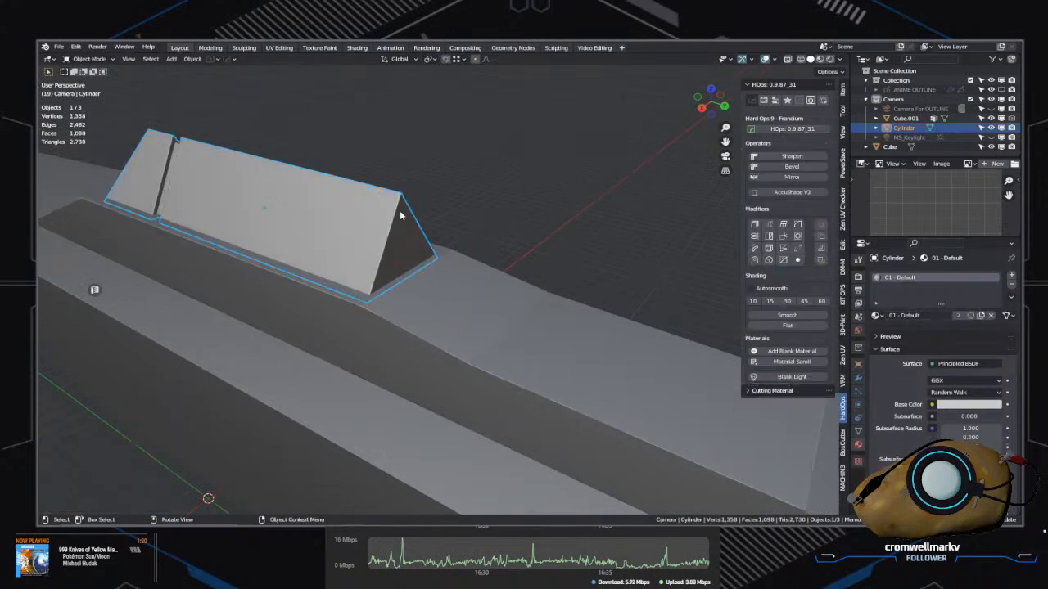
middle_drag(382, 254, 487, 279)
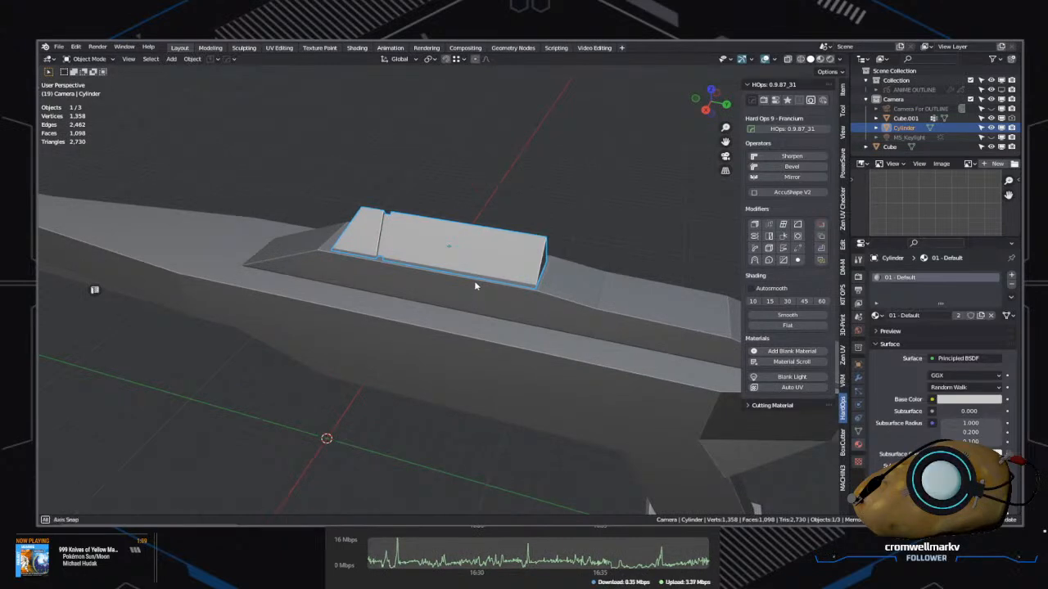
Step: Edit the main body and connect the opposite corner vertices across its top ahead of the sight block
middle_drag(473, 281, 523, 399)
key(Tab)
click(540, 287)
click(528, 297)
click(536, 337)
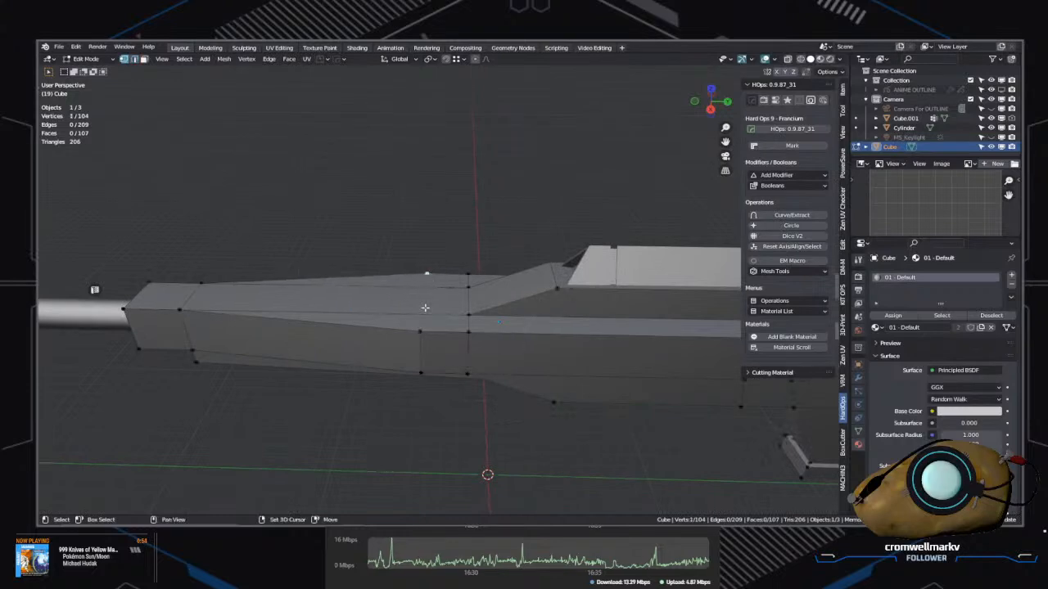
Step: Move the body's front end face about -4.97 m along the Y axis over the barrel
middle_drag(425, 434, 608, 314)
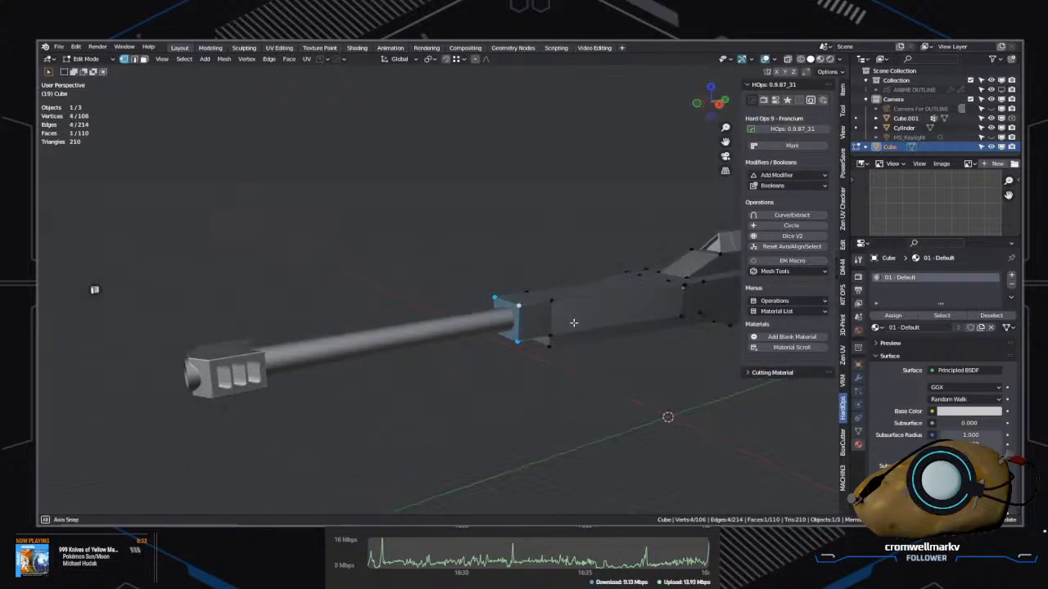
middle_drag(526, 318, 389, 349)
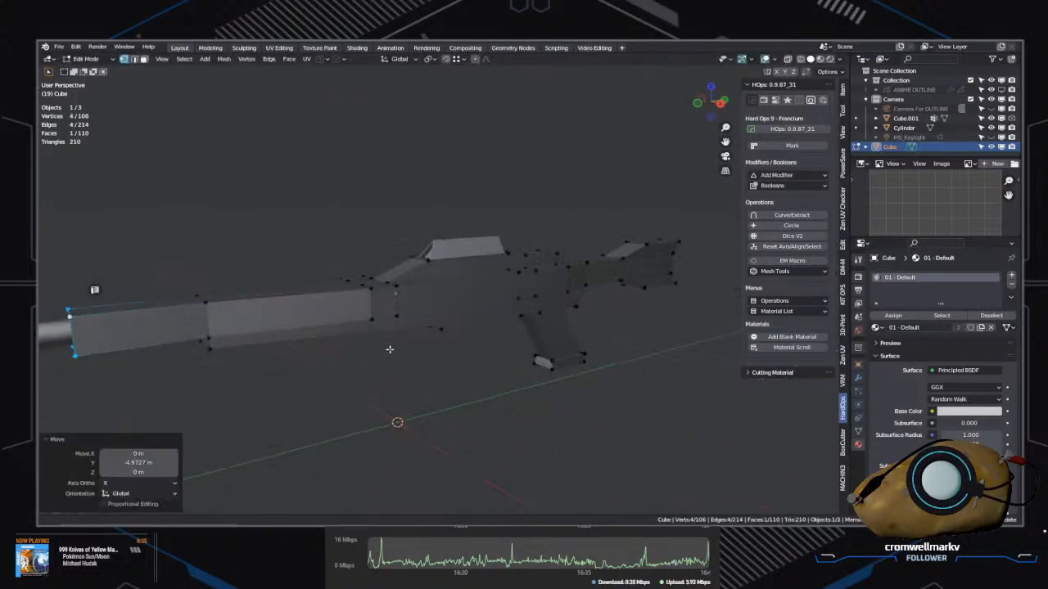
middle_drag(318, 338, 518, 335)
Step: Extrude the three adjoining underside faces of the body, ahead of the grip, downward into a shallow block
scroll(491, 299, up, 2)
click(492, 308)
scroll(473, 325, down, 2)
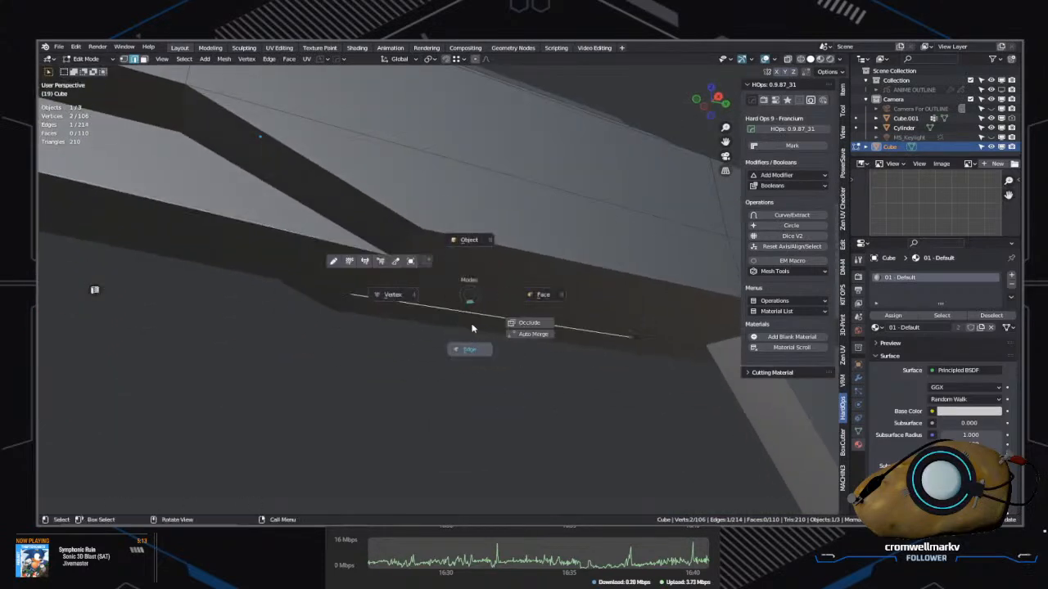
middle_drag(450, 291, 457, 288)
middle_drag(523, 291, 499, 304)
key(Tab)
click(526, 289)
click(503, 273)
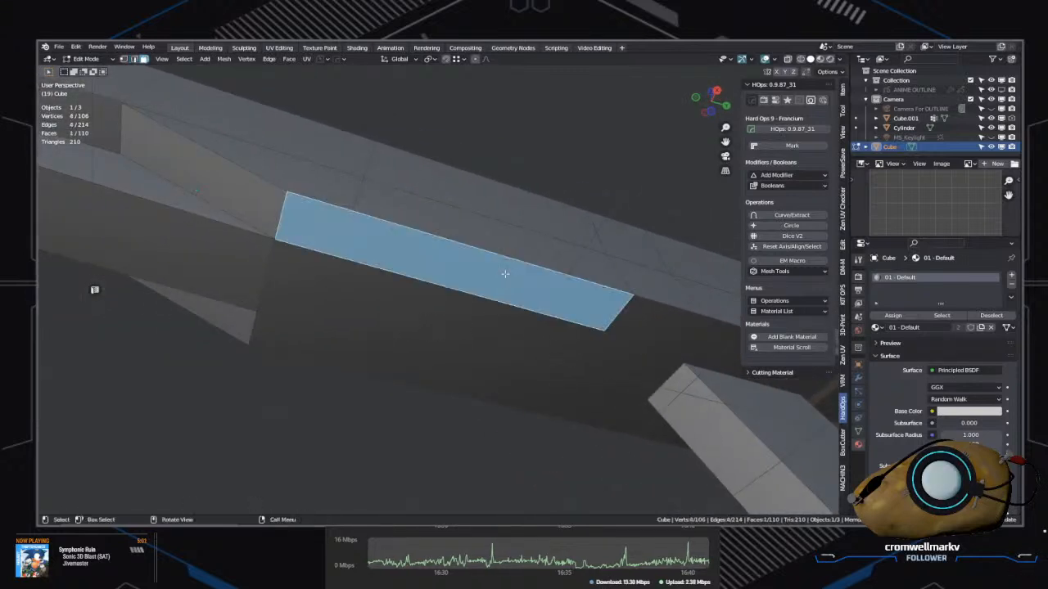
shift+click(449, 316)
shift+click(396, 351)
shift+click(389, 353)
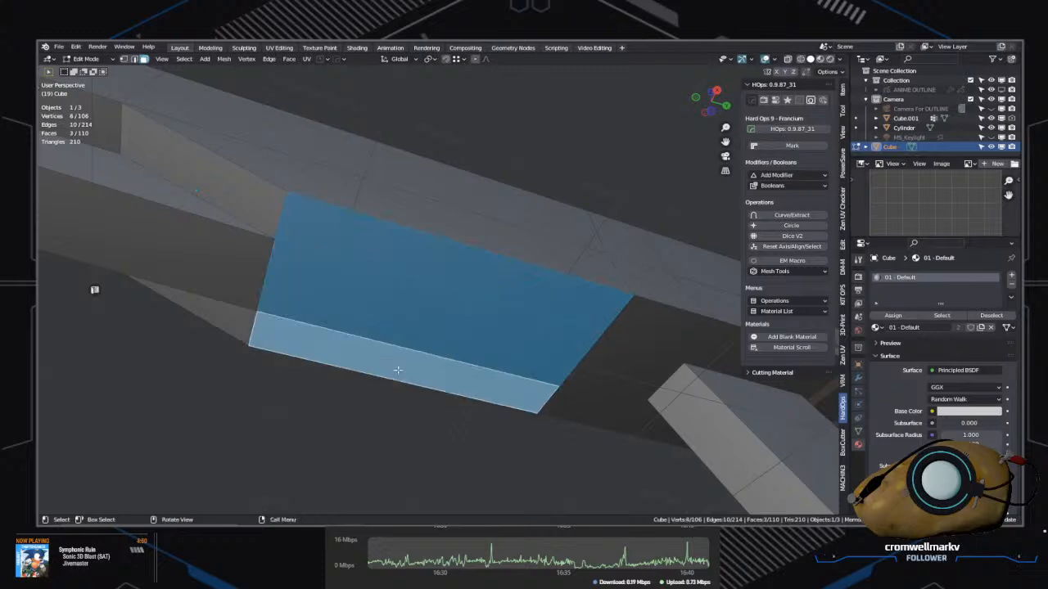
middle_drag(393, 366, 545, 227)
key(e)
click(416, 369)
key(alt+a)
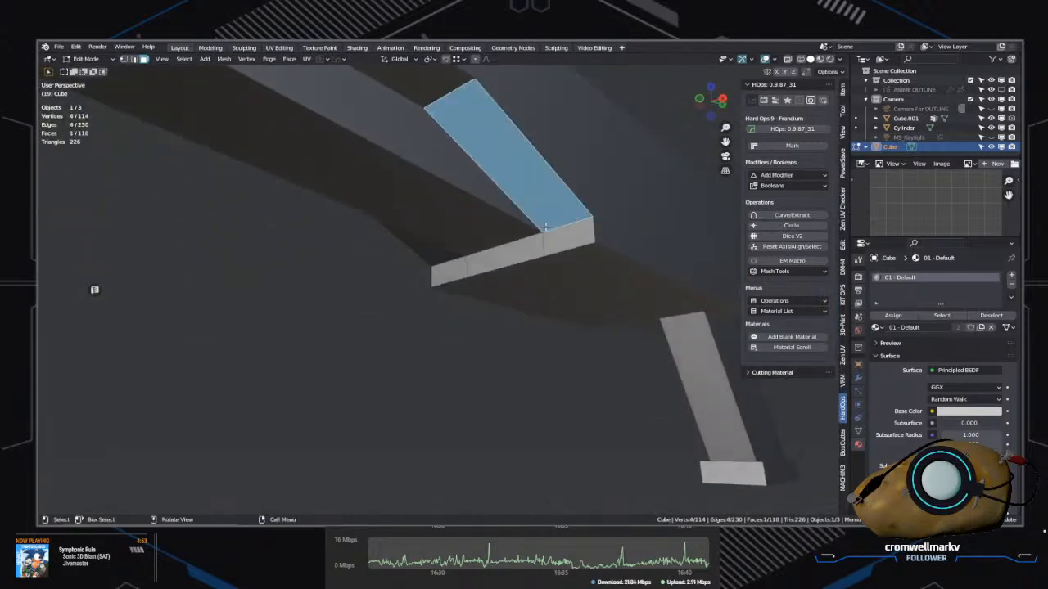
Step: Slide the lower front edge of the fore-end's underside block rearward by a factor of about 0.08 to slope its front
click(479, 235)
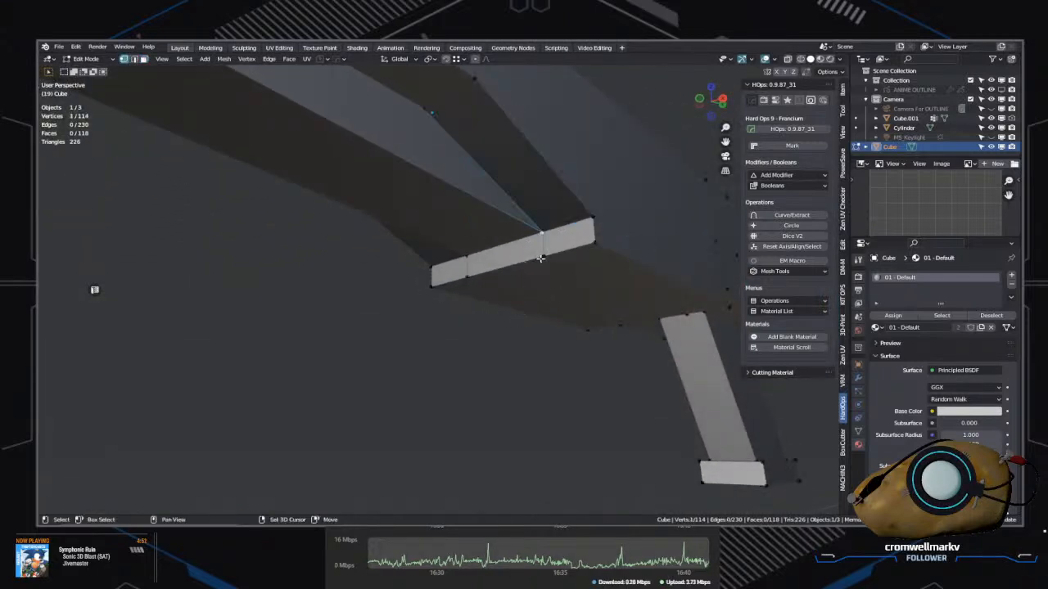
middle_drag(537, 246, 532, 327)
click(532, 291)
scroll(536, 311, up, 3)
click(545, 239)
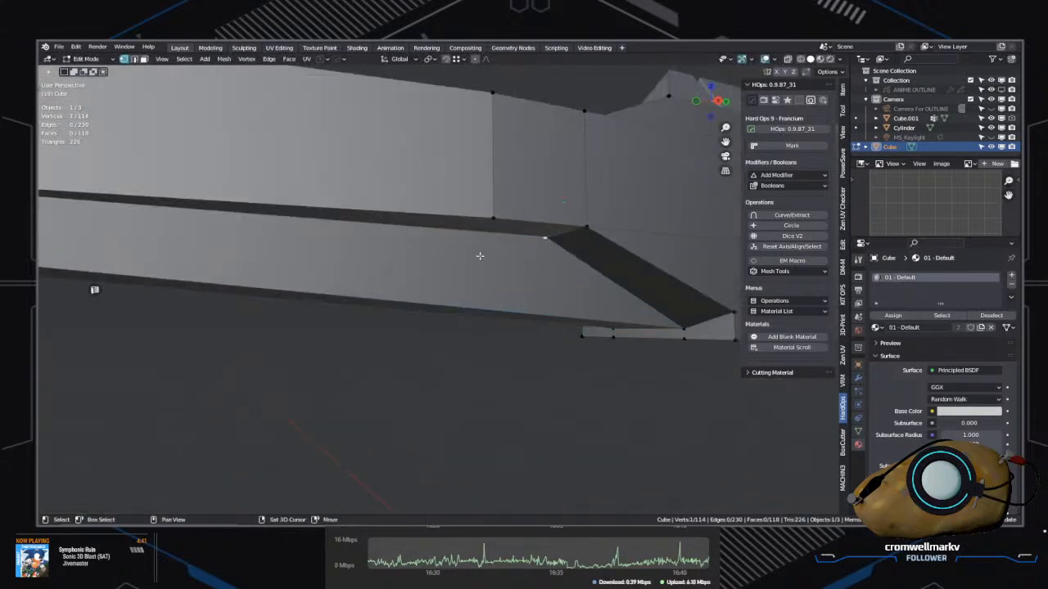
middle_drag(480, 255, 485, 347)
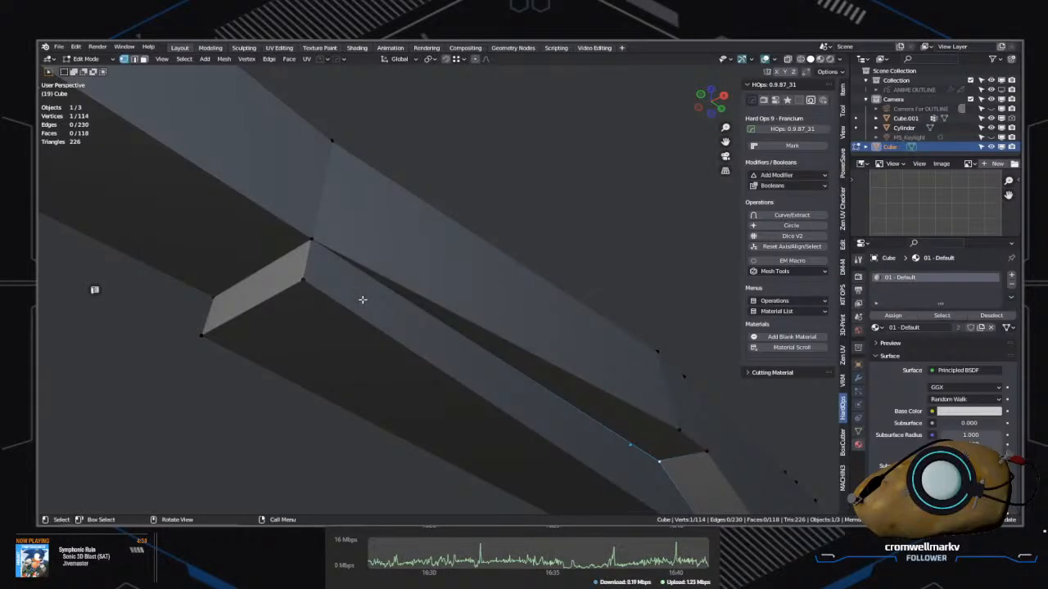
middle_drag(363, 299, 495, 344)
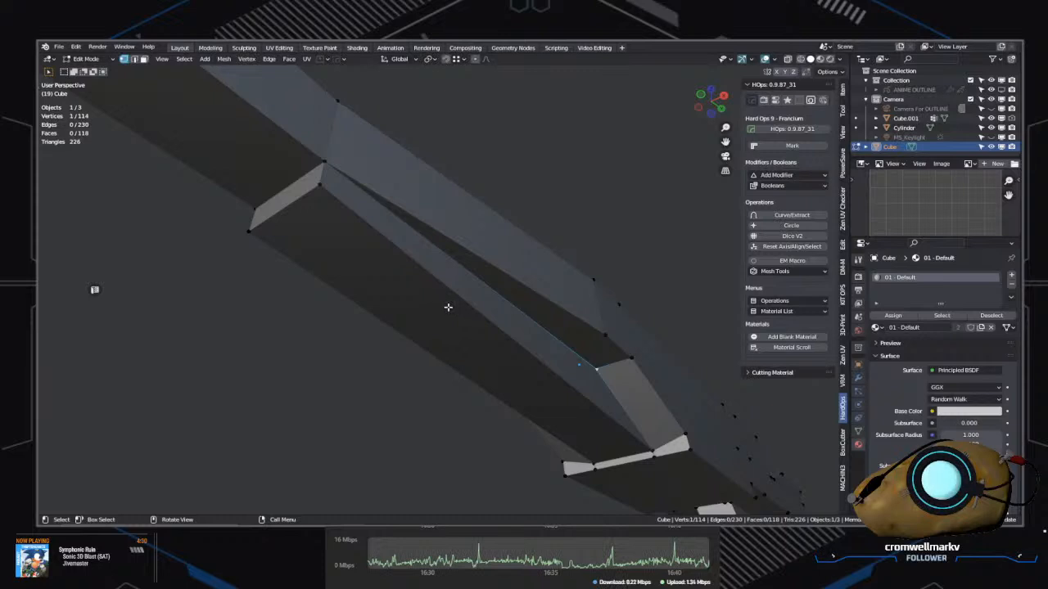
middle_drag(448, 307, 430, 323)
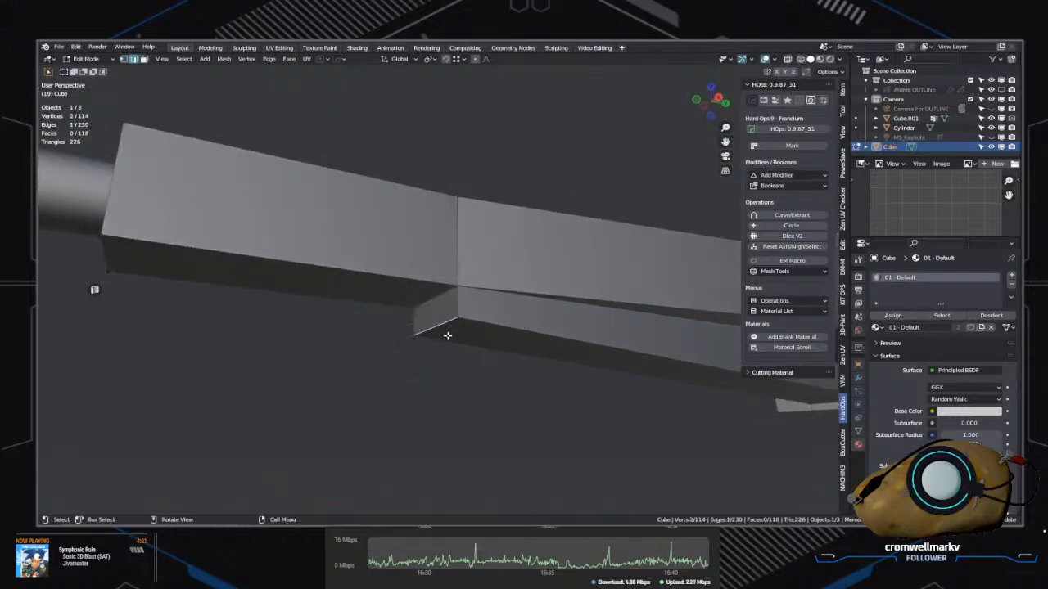
click(463, 333)
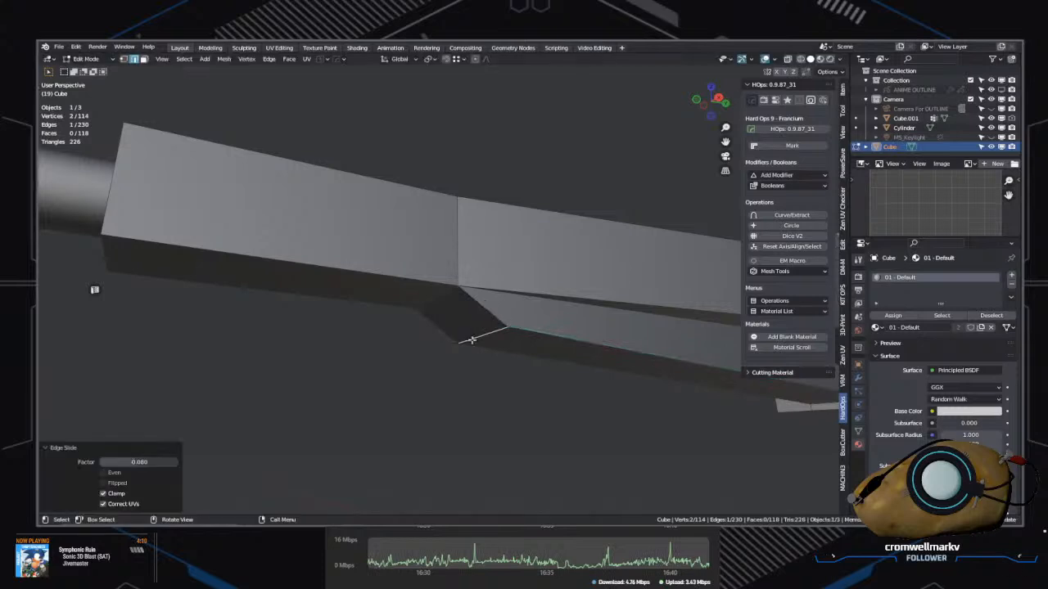
Step: Return the body to object editing and add a 30° angle-limited bevel with 3 segments, about 0.24 wide
middle_drag(474, 341, 750, 272)
scroll(506, 370, up, 2)
scroll(597, 290, down, 8)
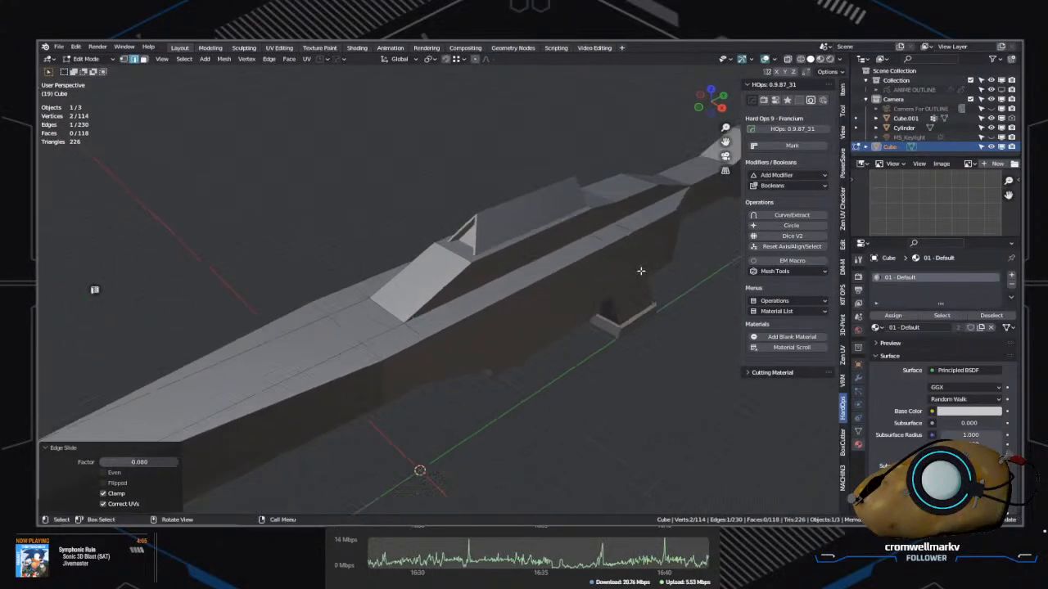
scroll(532, 318, up, 4)
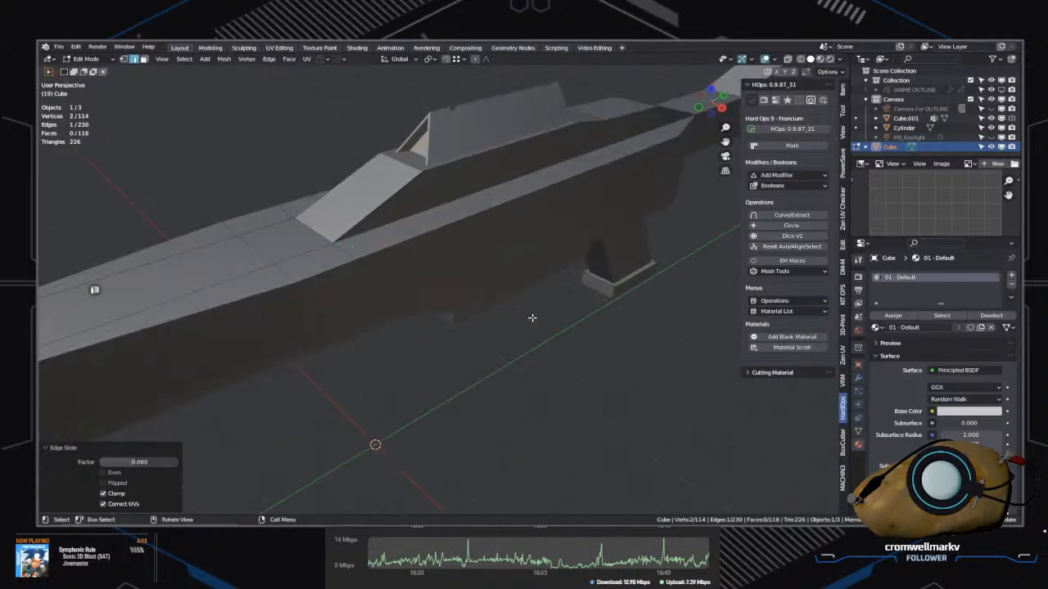
click(530, 281)
scroll(613, 348, down, 4)
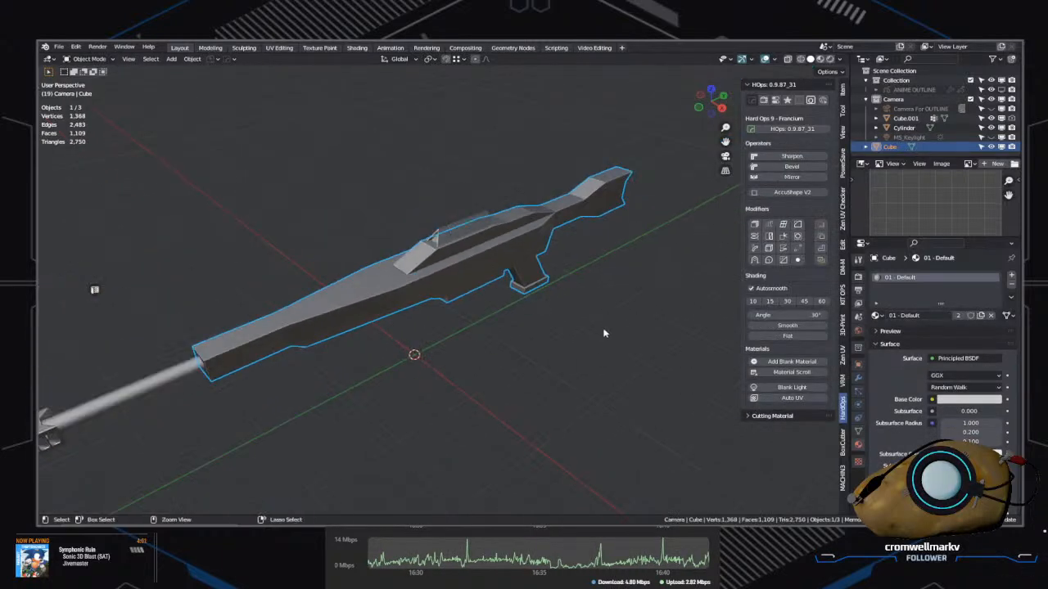
key(q)
click(547, 329)
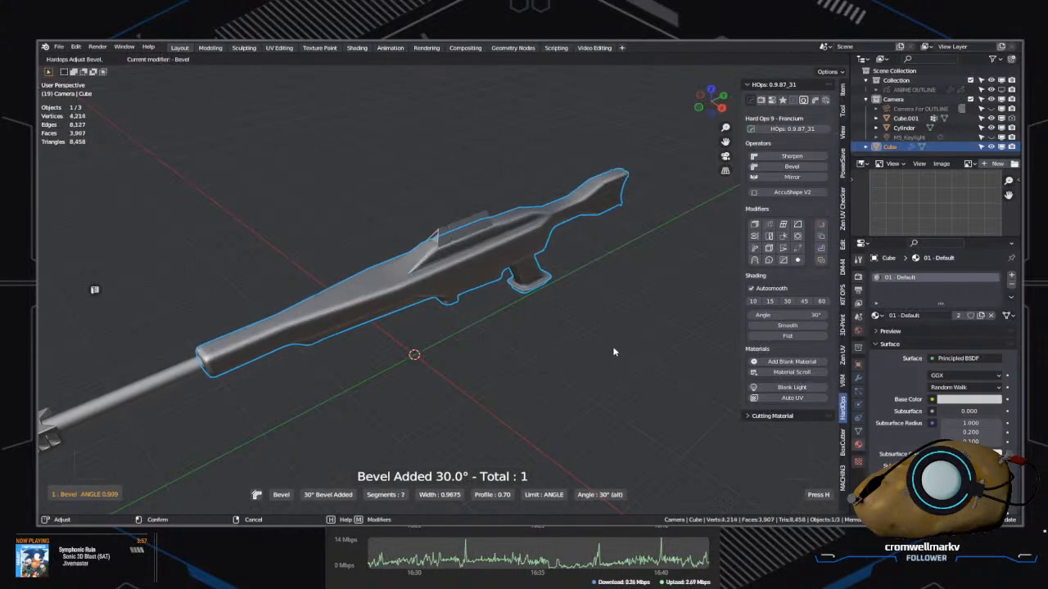
scroll(610, 356, down, 4)
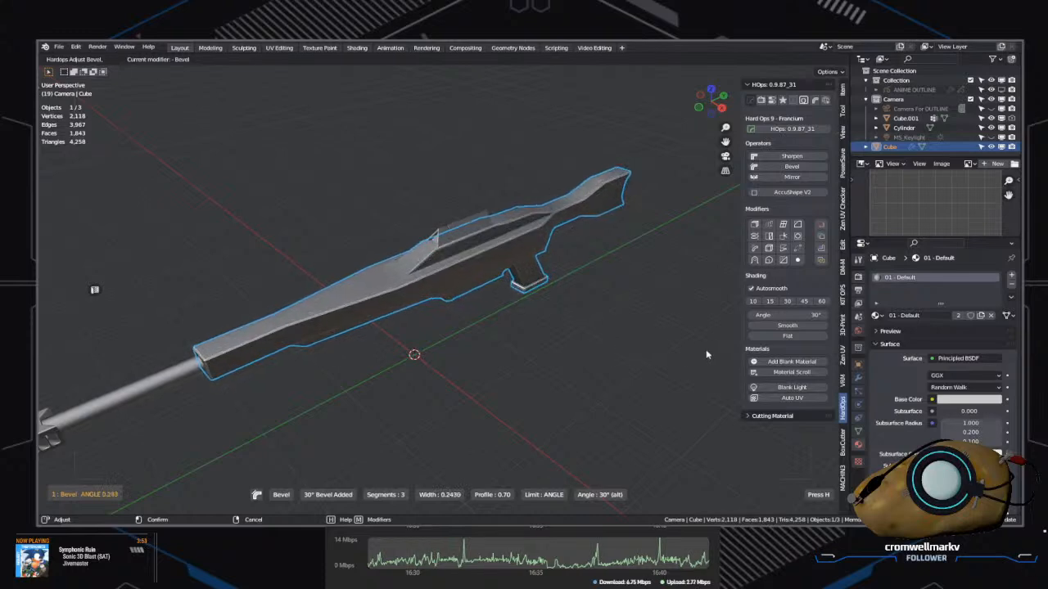
click(675, 354)
Step: Examine the beveled edges on the body's underside, grip and sides in object and edit modes
scroll(627, 352, up, 5)
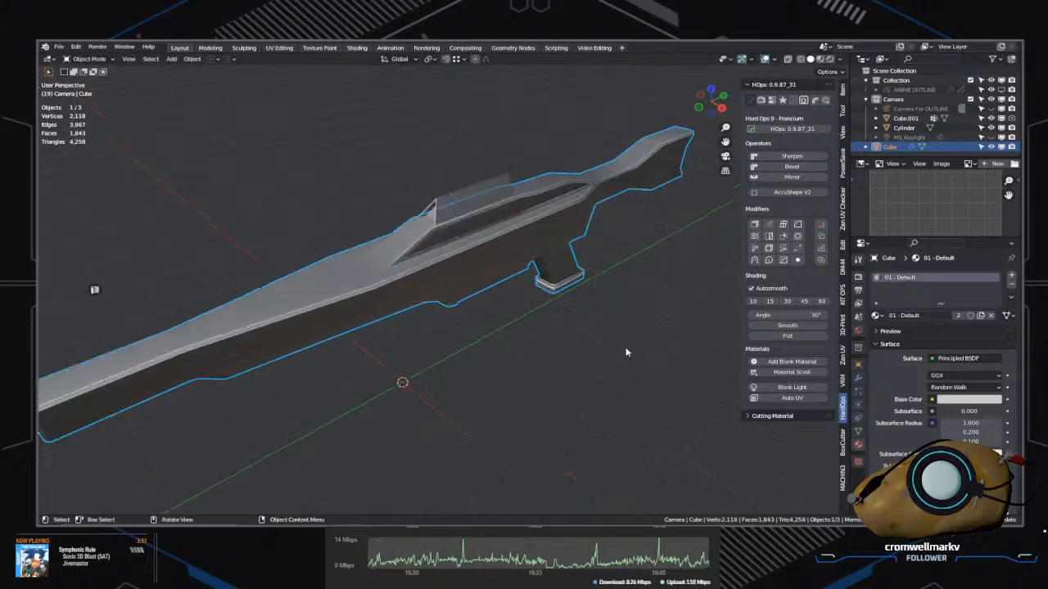
middle_drag(627, 351, 401, 320)
scroll(450, 326, down, 5)
scroll(491, 301, up, 4)
scroll(455, 315, down, 2)
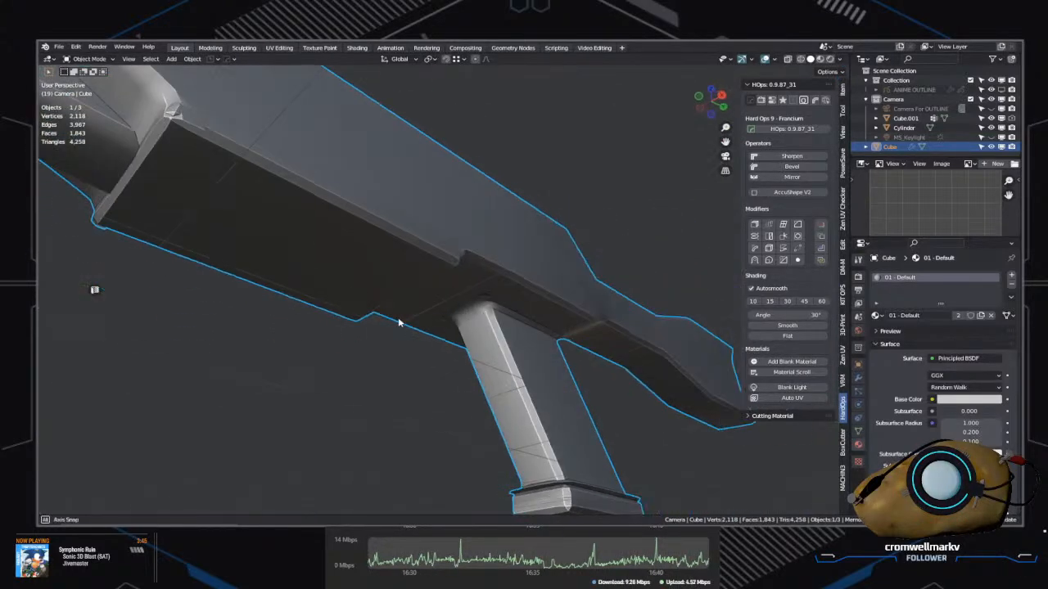
scroll(549, 382, up, 3)
middle_drag(549, 382, 507, 339)
scroll(549, 393, down, 3)
key(Tab)
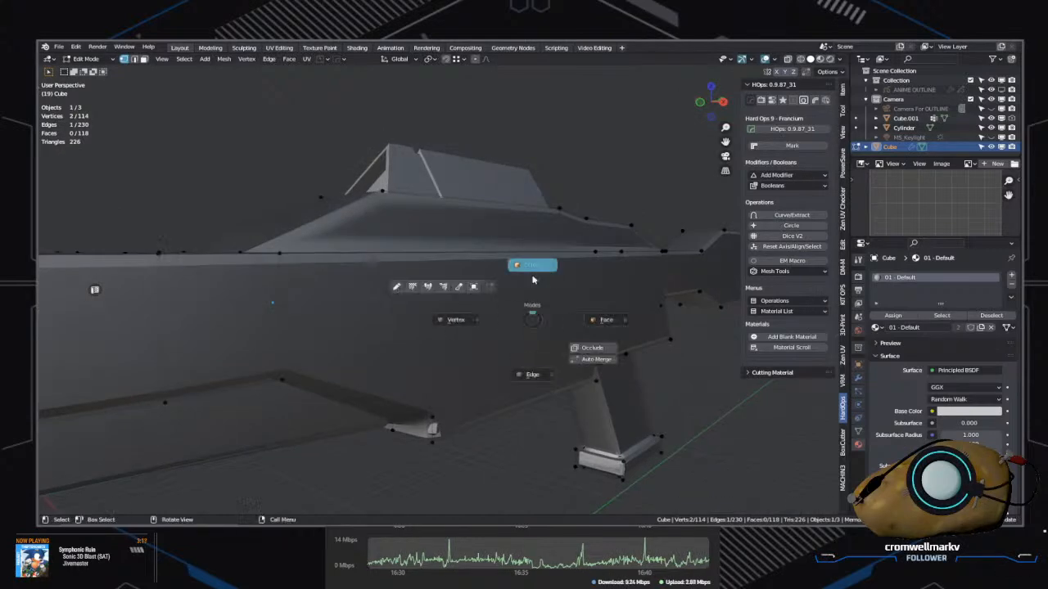
click(532, 279)
middle_drag(532, 280, 442, 319)
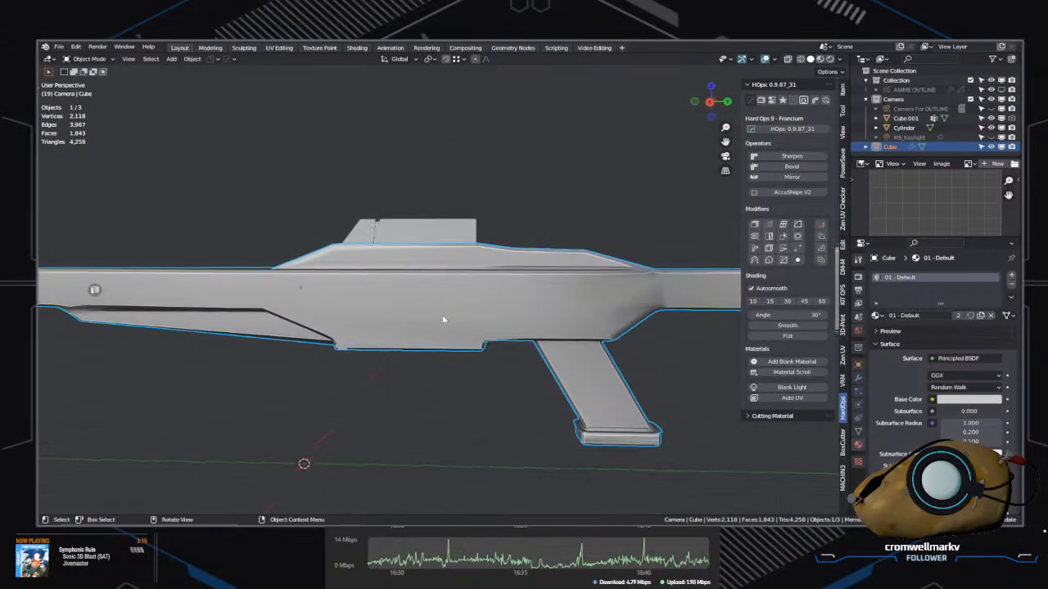
Step: Check the body's bevel around the muzzle and stock, and disable the Bevel modifier's viewport display
click(858, 378)
middle_drag(425, 352, 729, 325)
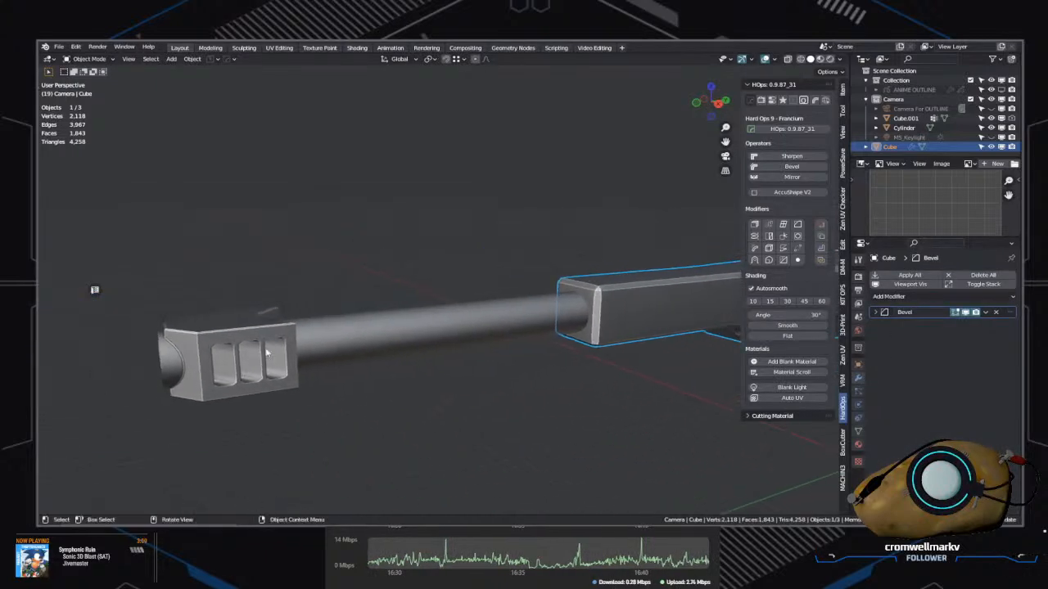
middle_drag(629, 372, 257, 357)
mouse_move(326, 303)
middle_down()
mouse_move(238, 300)
mouse_move(256, 350)
mouse_move(243, 356)
mouse_move(320, 300)
mouse_move(397, 312)
mouse_move(287, 303)
mouse_move(364, 375)
mouse_move(382, 300)
mouse_move(342, 303)
middle_up()
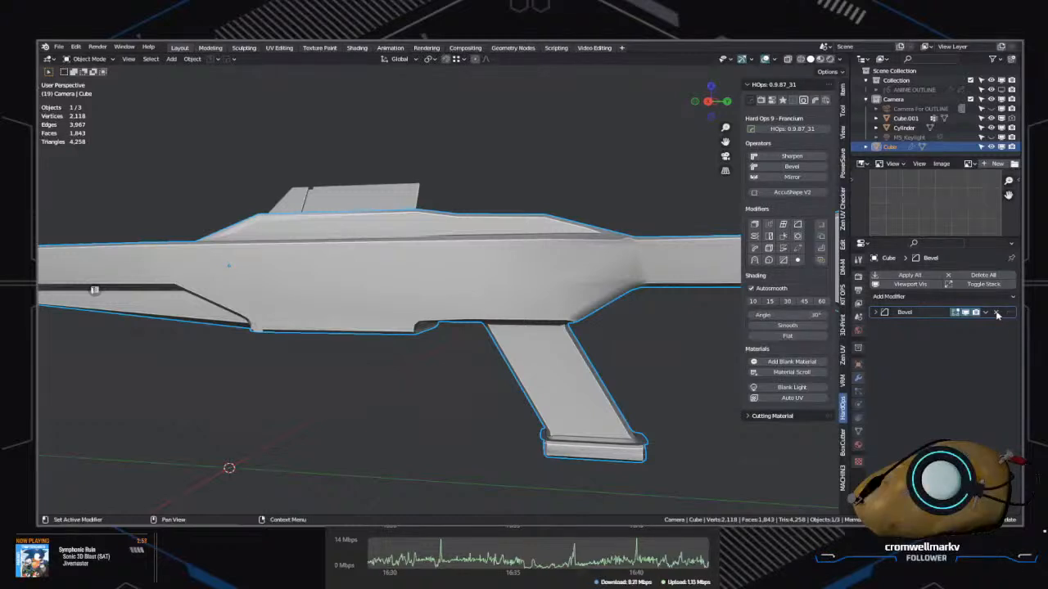
click(636, 317)
middle_drag(636, 316, 586, 351)
scroll(586, 313, up, 3)
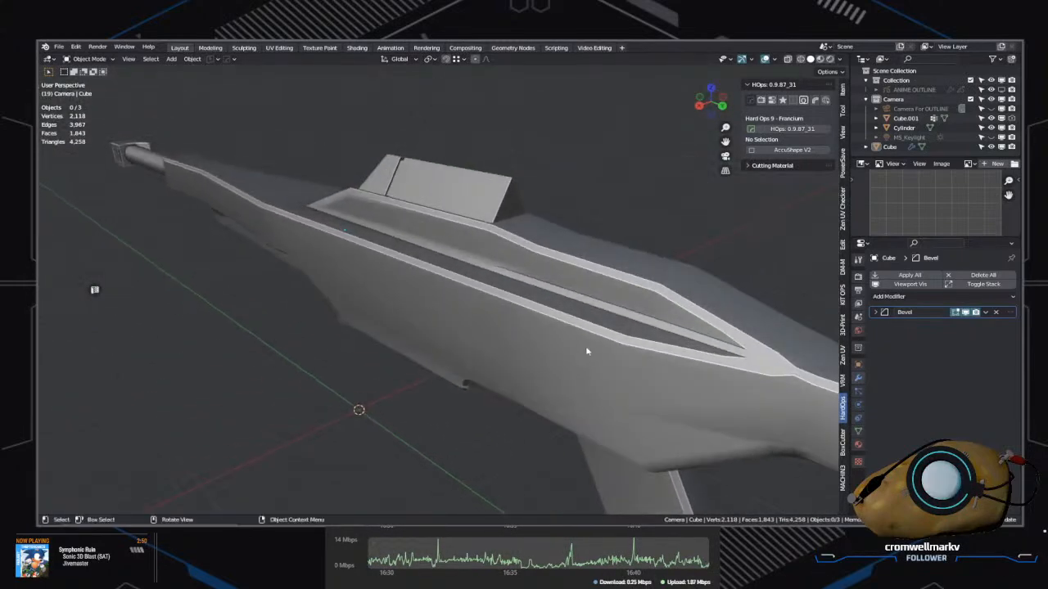
click(965, 312)
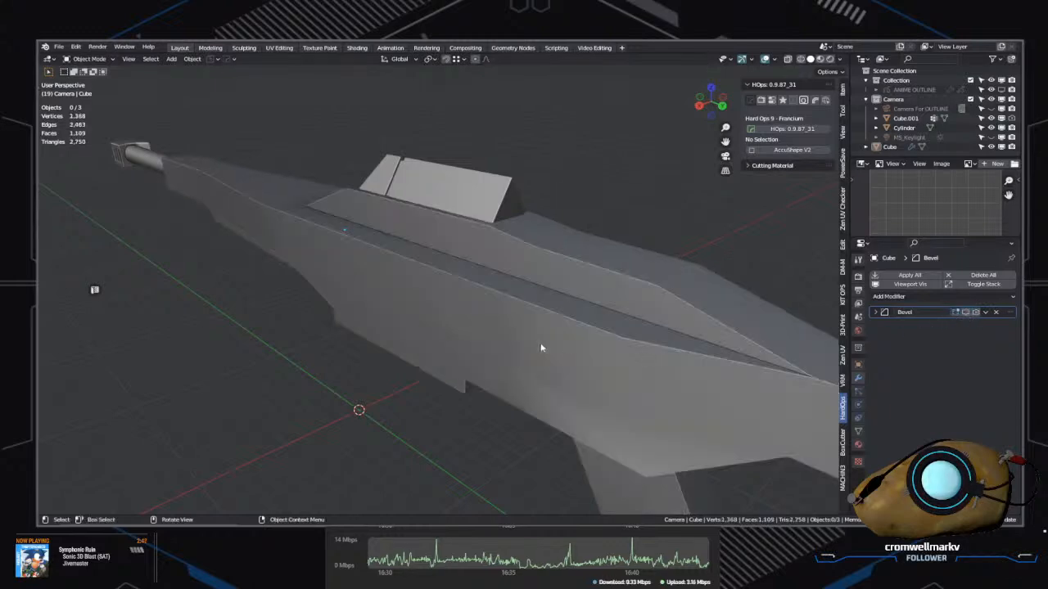
Step: Examine the unbeveled rifle's overall silhouette, including the barrel, body, sight and grip, from several angles
scroll(540, 348, down, 3)
click(514, 341)
middle_drag(513, 334, 637, 334)
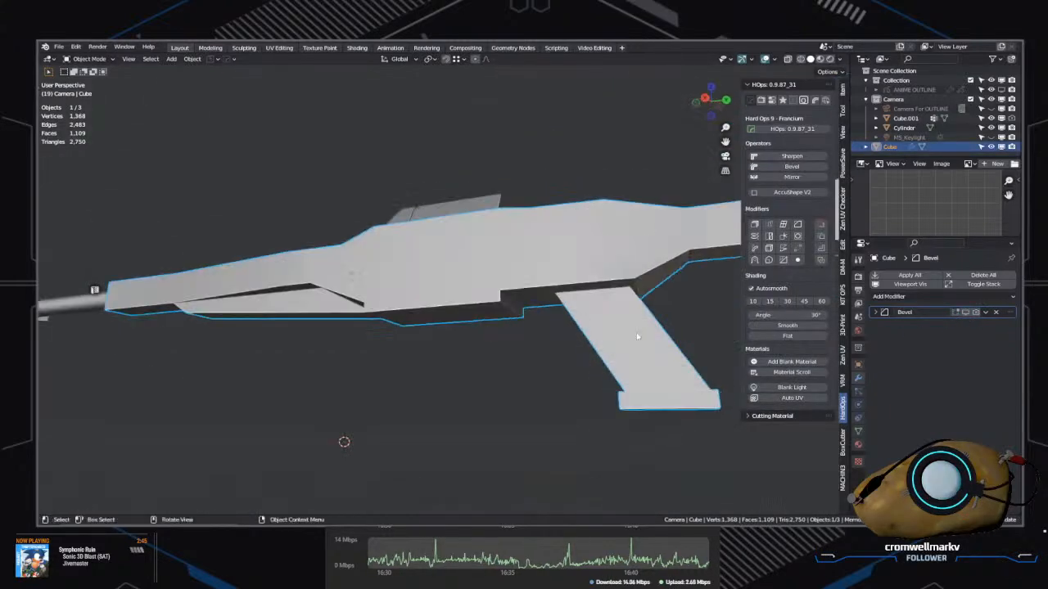
middle_drag(543, 401, 438, 374)
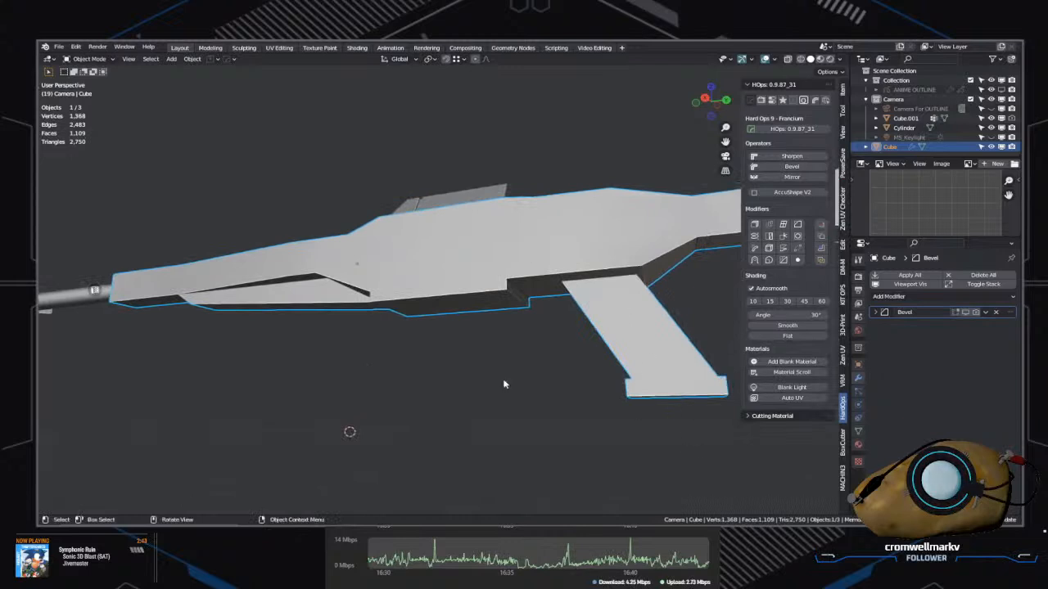
middle_drag(503, 384, 445, 351)
click(330, 355)
middle_drag(331, 354, 564, 310)
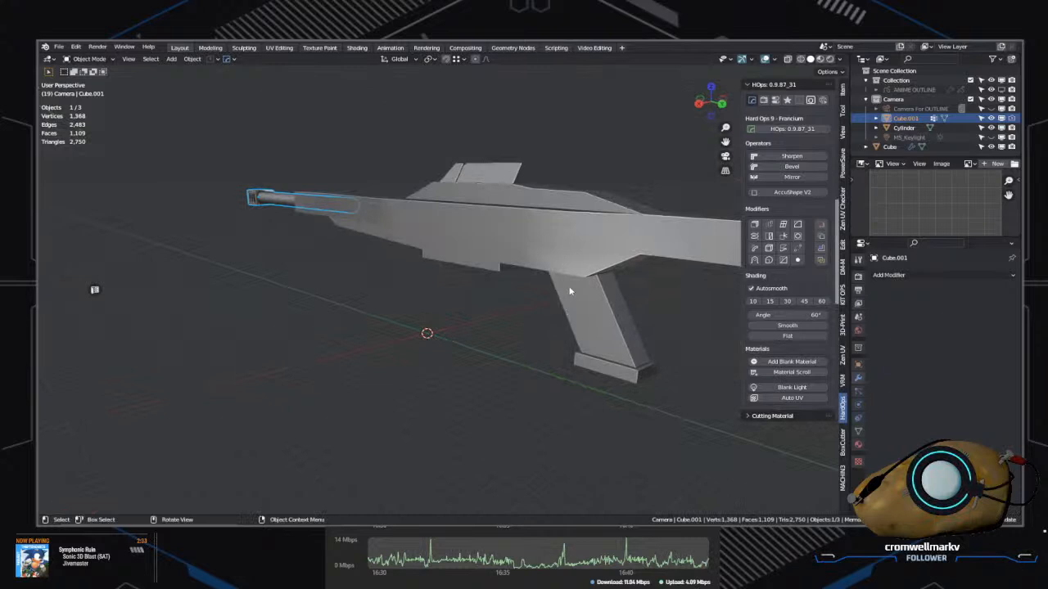
shift+middle_drag(619, 287, 576, 300)
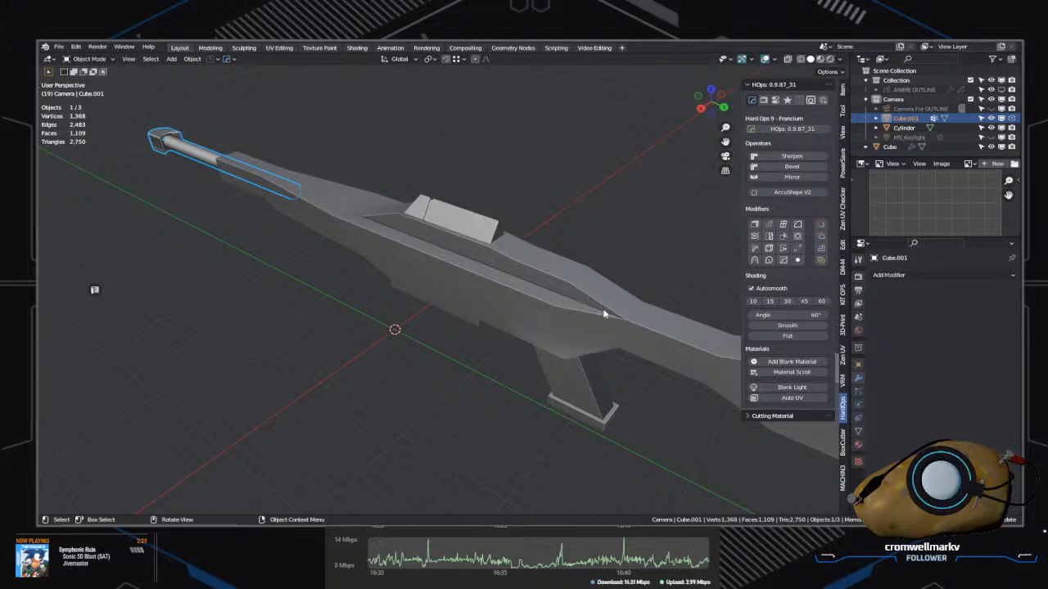
middle_drag(604, 313, 611, 313)
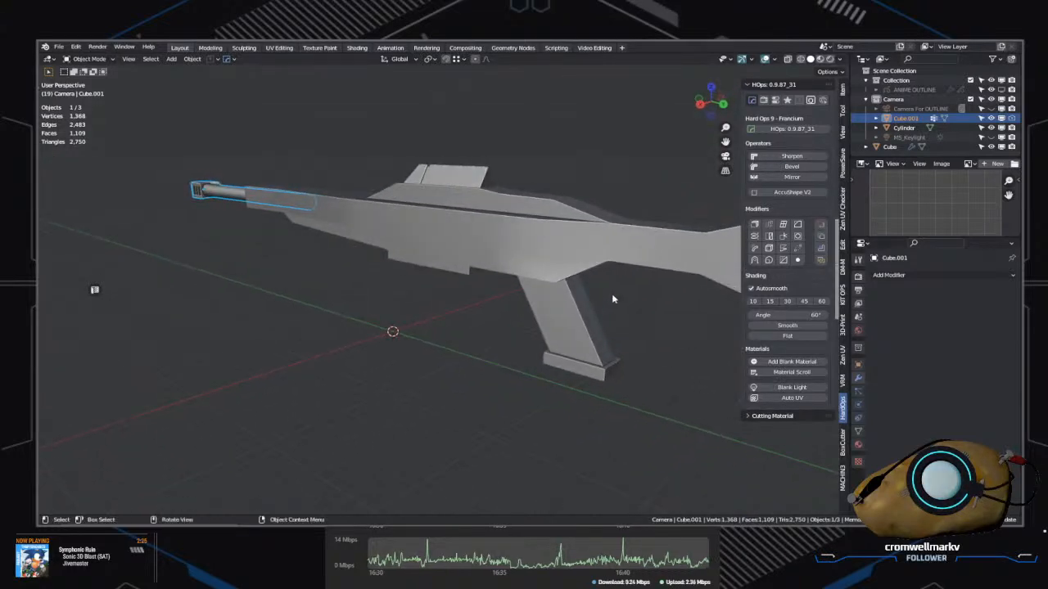
scroll(613, 294, up, 2)
scroll(612, 295, down, 1)
shift+middle_drag(612, 294, 561, 245)
scroll(559, 348, up, 4)
scroll(465, 288, down, 3)
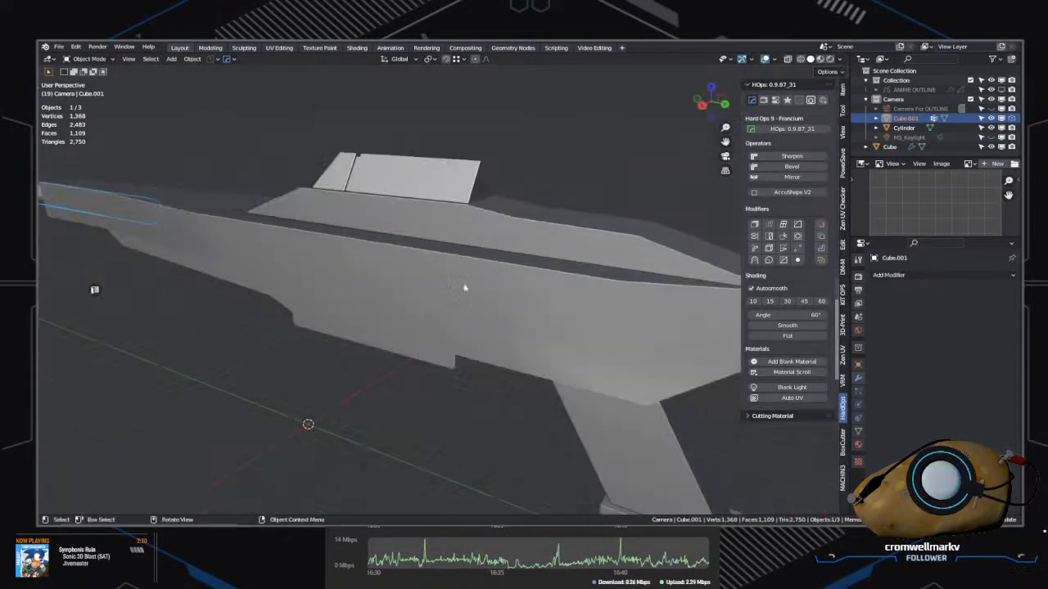
middle_drag(464, 288, 400, 296)
Step: Examine the body's side faces in edit mode, in perspective and from the right orthographic view
click(513, 257)
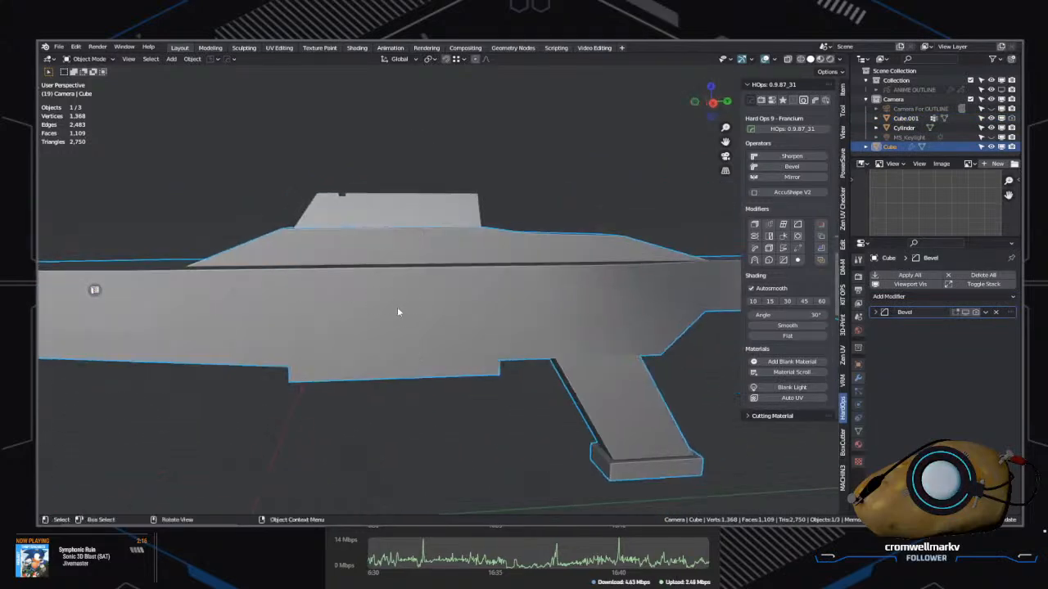
click(464, 316)
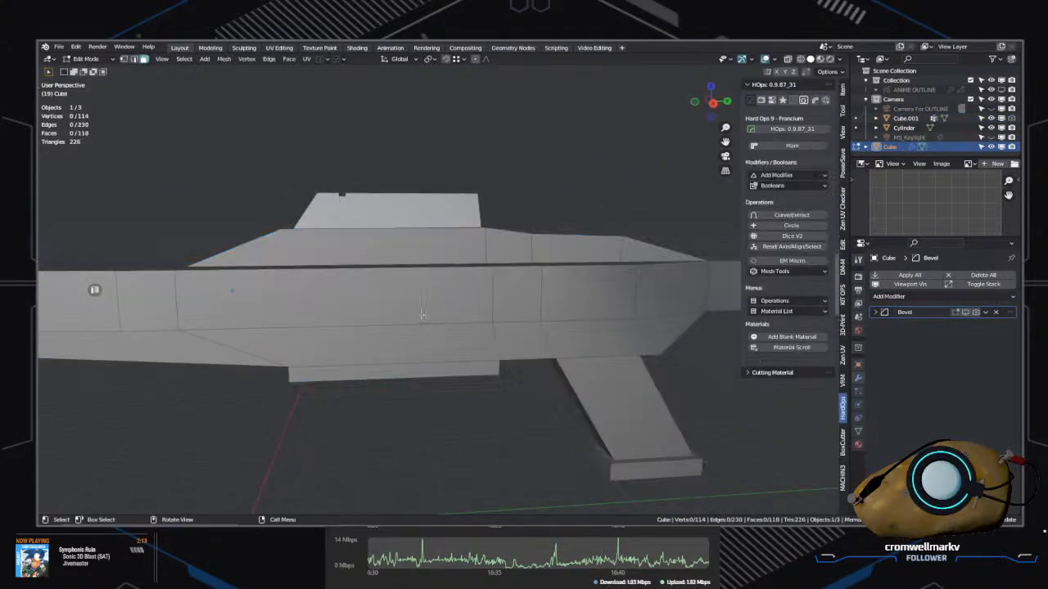
middle_drag(464, 317, 429, 347)
scroll(429, 347, up, 2)
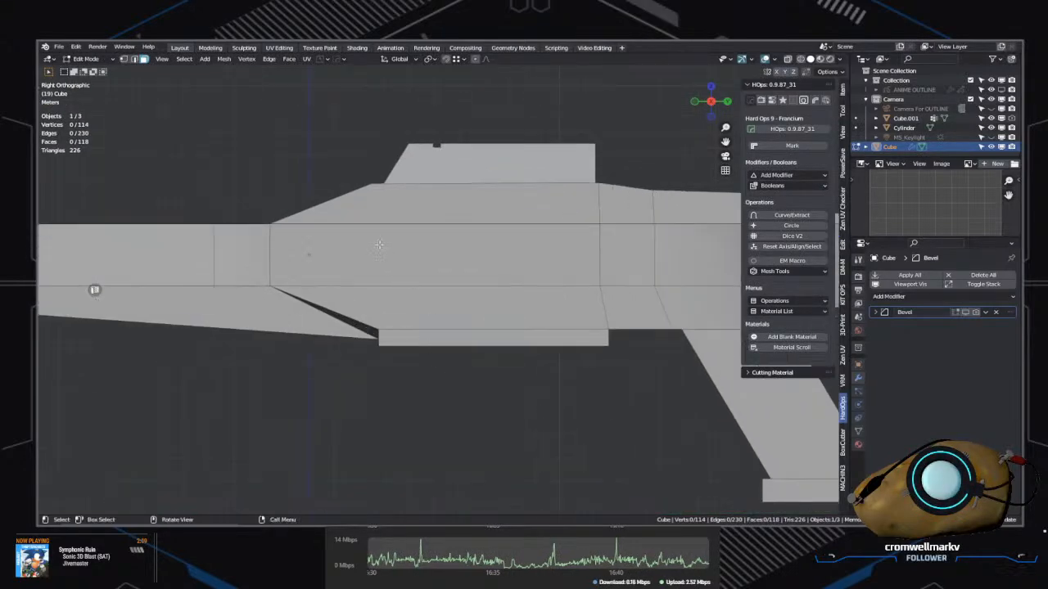
click(344, 260)
click(227, 151)
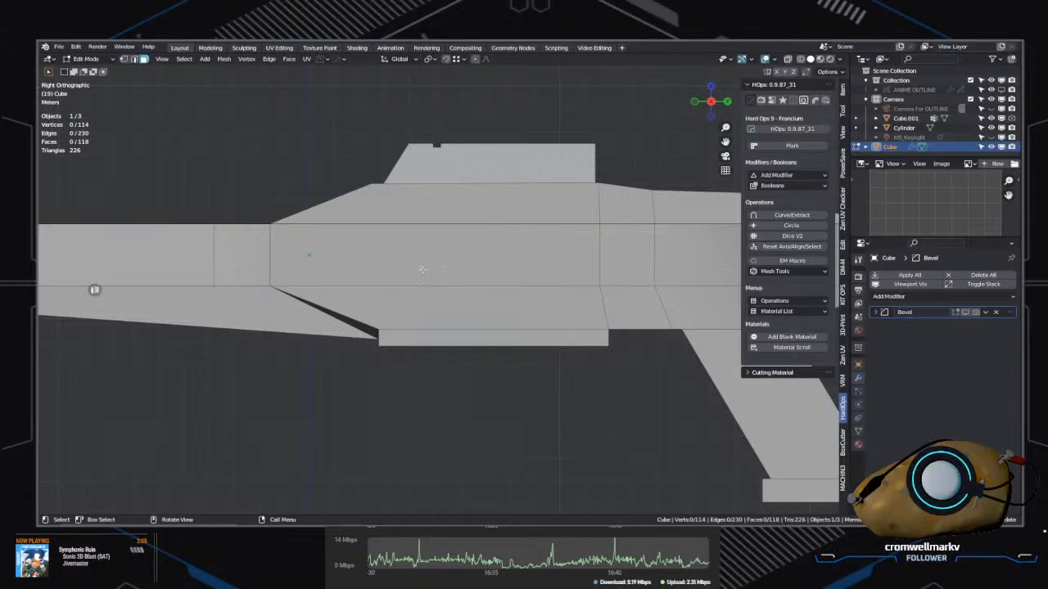
scroll(463, 266, down, 2)
middle_drag(456, 275, 509, 293)
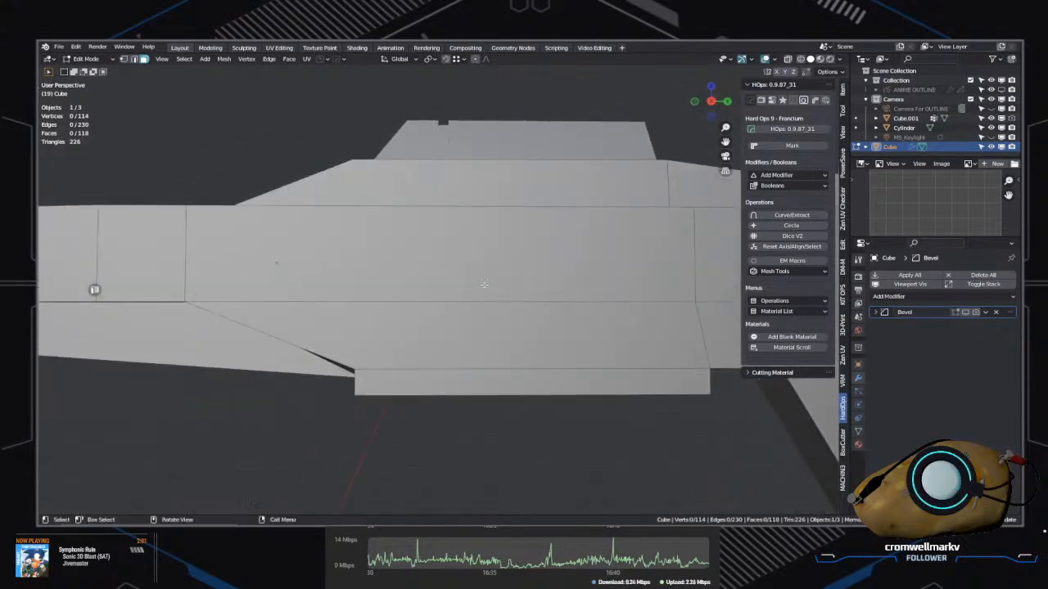
middle_drag(398, 269, 355, 265)
click(354, 264)
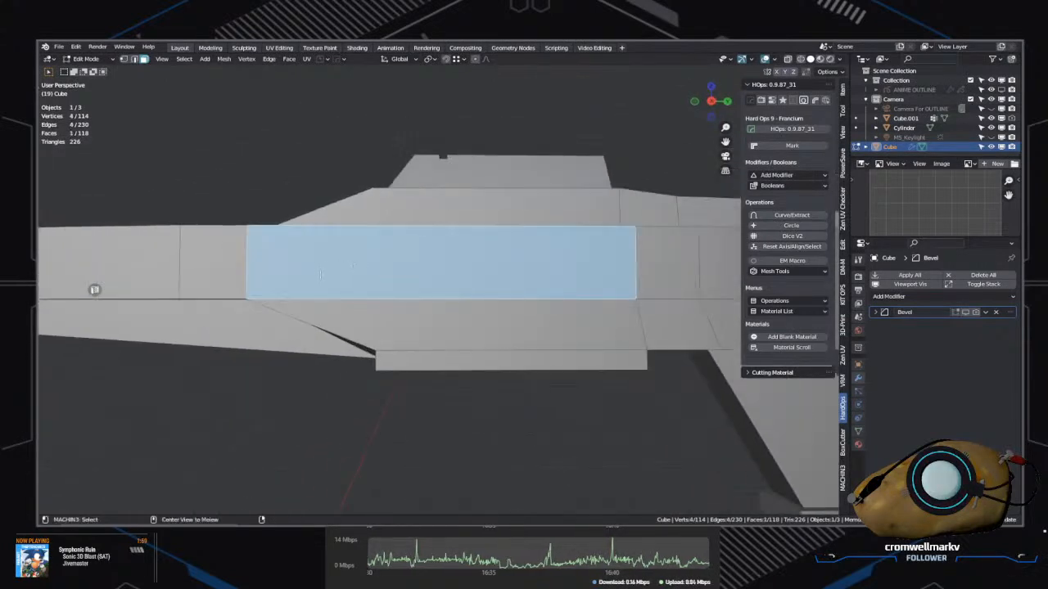
key(KP_3)
scroll(350, 206, up, 3)
click(305, 157)
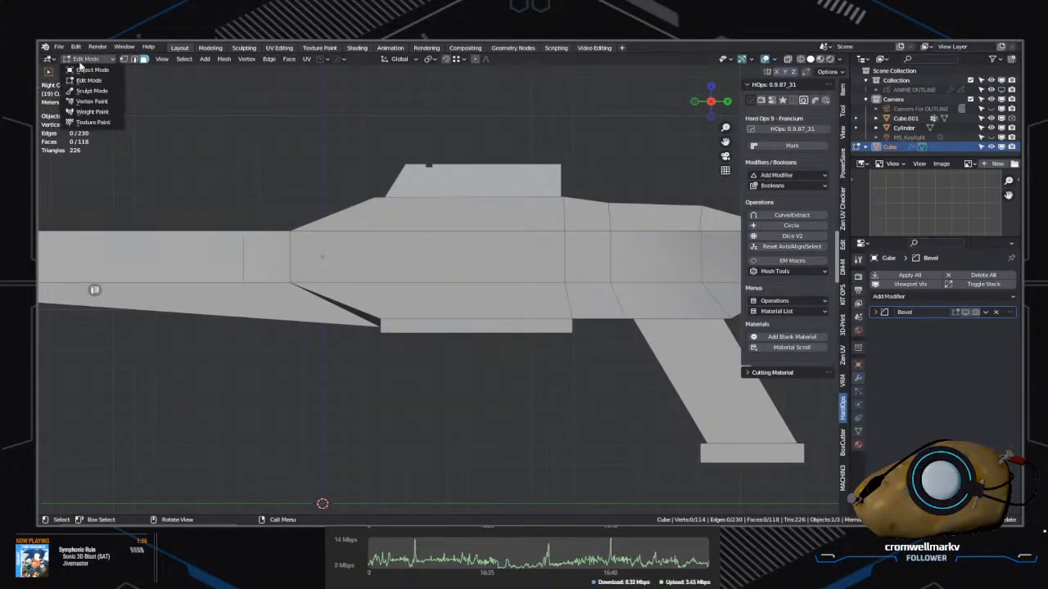
Step: Return the body to object mode and activate the BoxCutter tool for a box cut
click(89, 69)
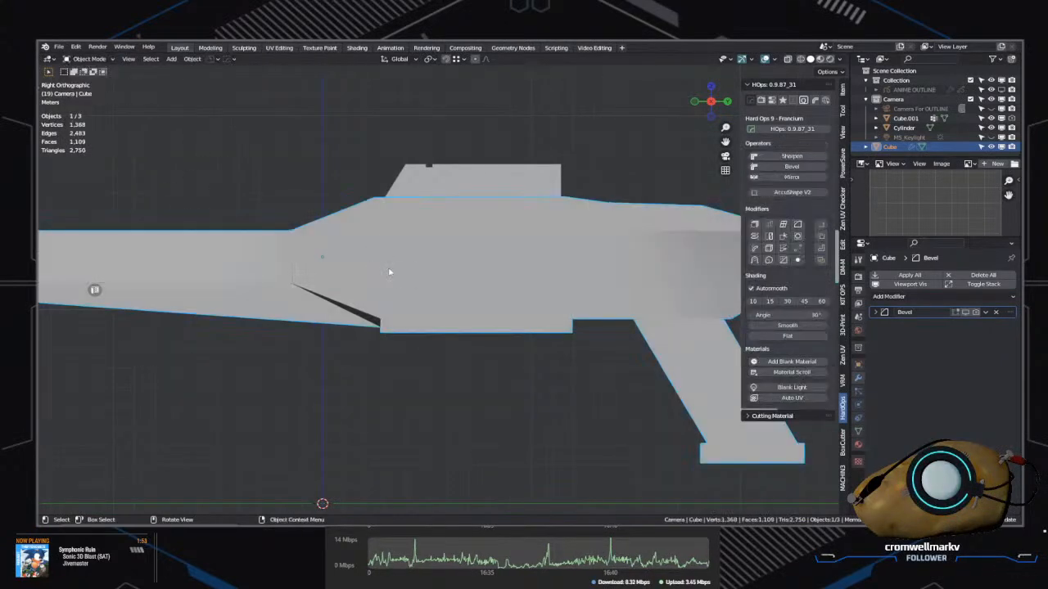
scroll(168, 199, down, 2)
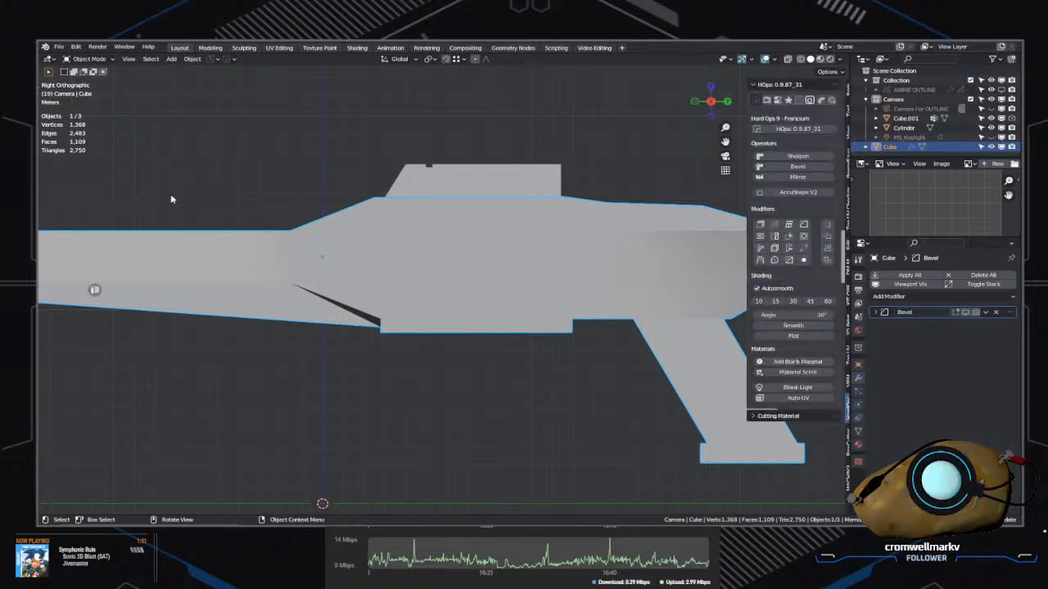
key(t)
scroll(177, 194, down, 1)
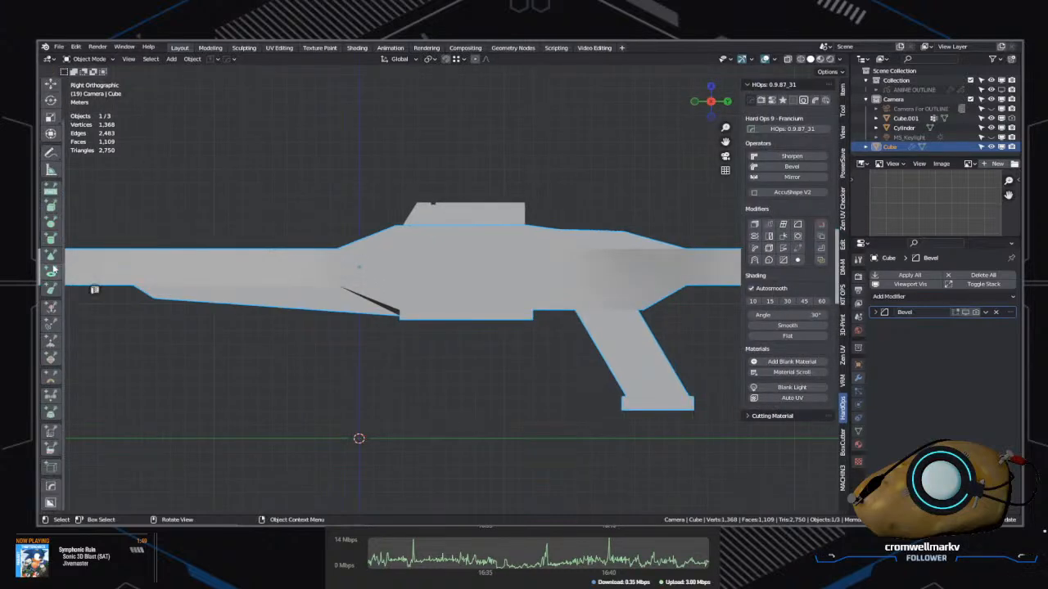
scroll(360, 302, up, 5)
scroll(439, 332, down, 1)
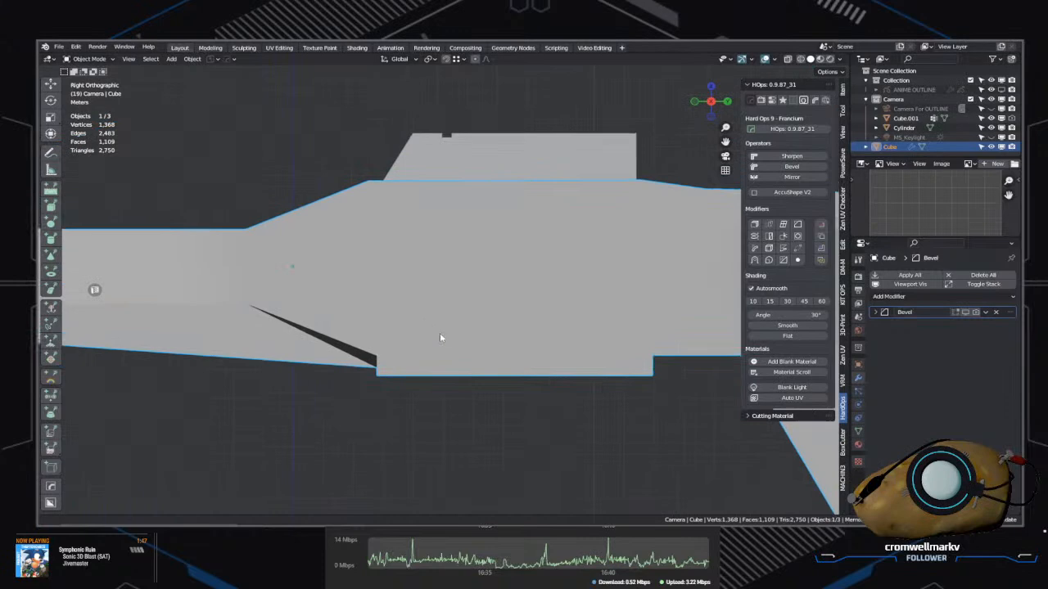
click(50, 504)
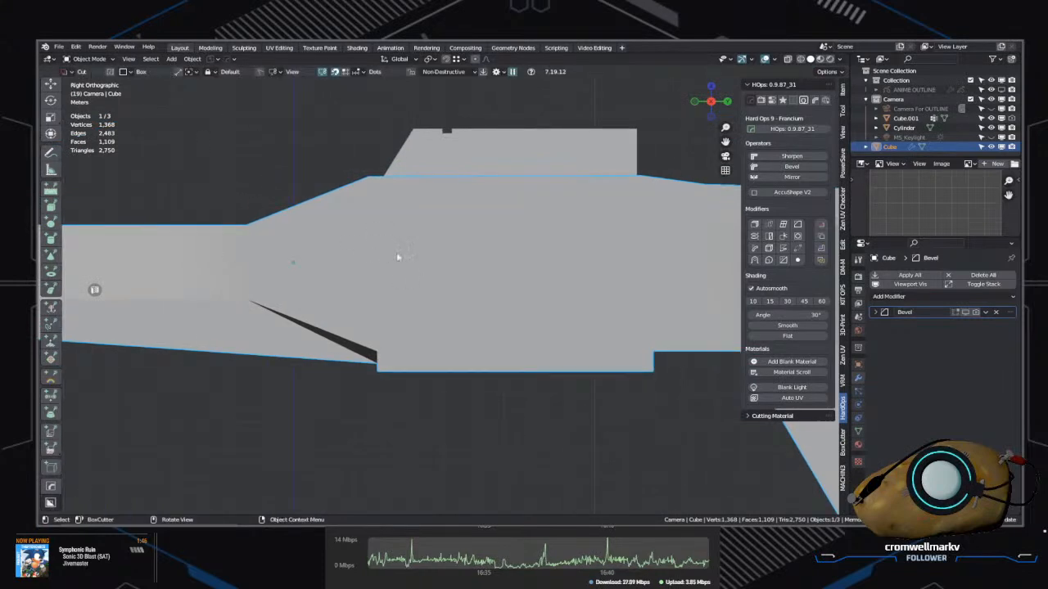
Step: Try a narrow box cut on the body's side and check the viewport shading options
mouse_move(385, 245)
mouse_down()
mouse_move(387, 293)
mouse_move(411, 295)
mouse_up()
key(Escape)
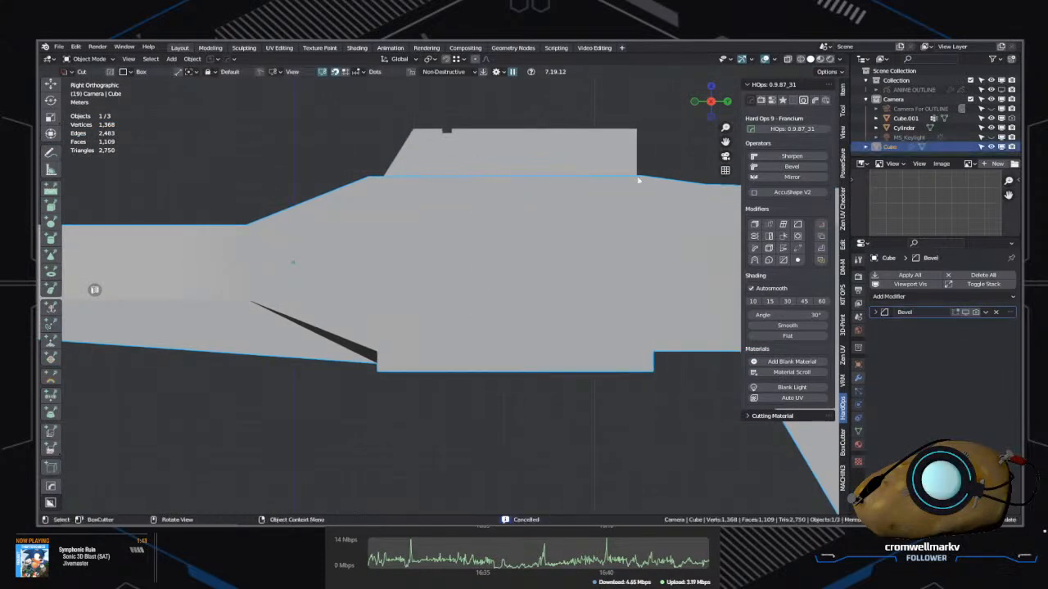
click(839, 59)
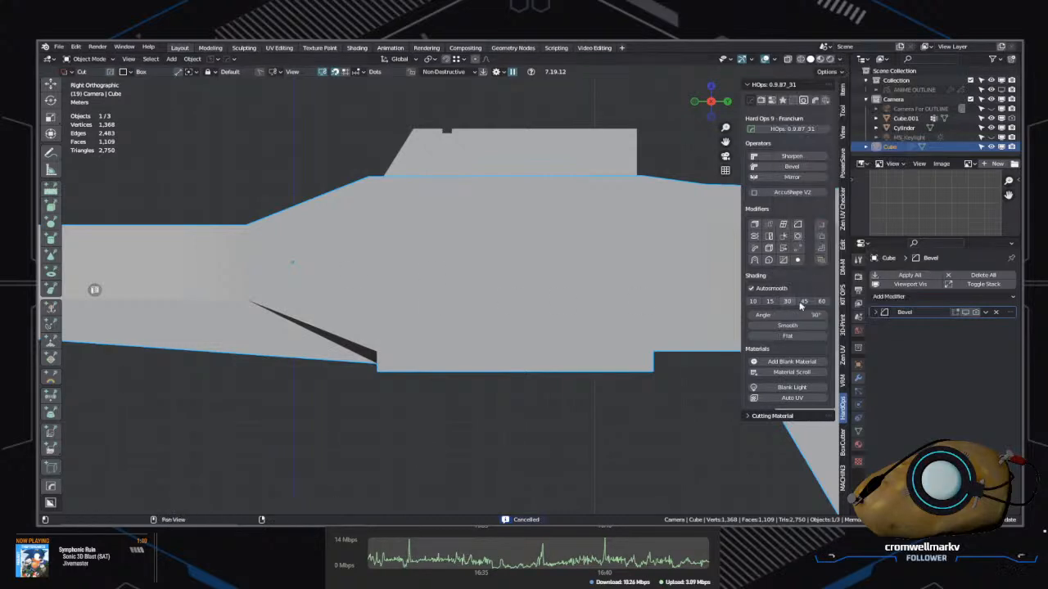
click(840, 58)
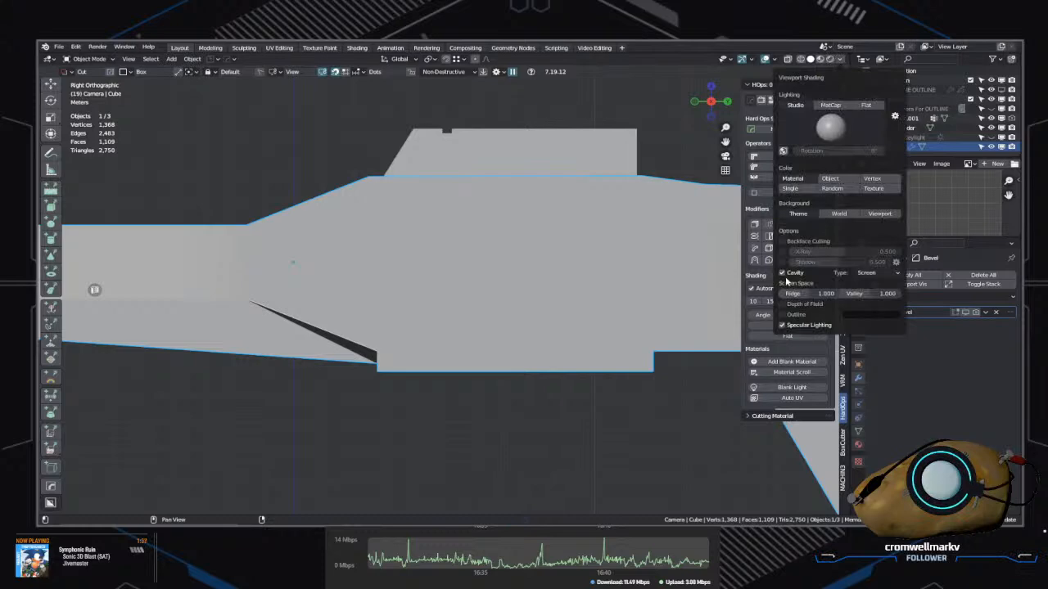
Step: Cut a narrow vertical slot into the body's side, just ahead of the lower block, with a non-destructive box cut
mouse_move(491, 262)
middle_down()
mouse_move(421, 257)
mouse_move(466, 262)
mouse_move(444, 250)
mouse_move(403, 268)
mouse_move(557, 285)
mouse_move(474, 296)
middle_up()
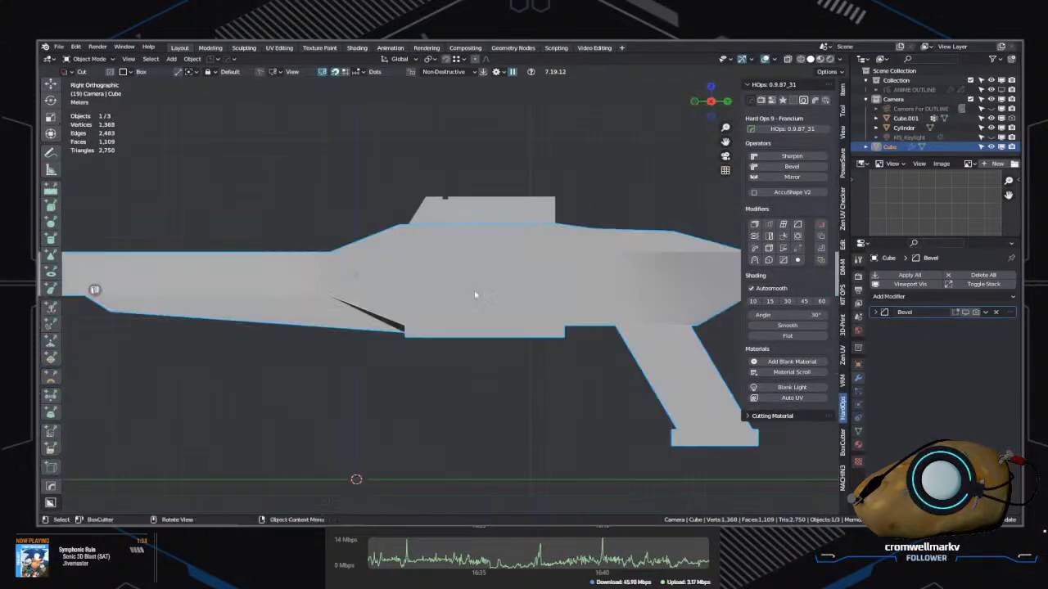
scroll(467, 273, up, 3)
shift+middle_drag(432, 254, 474, 292)
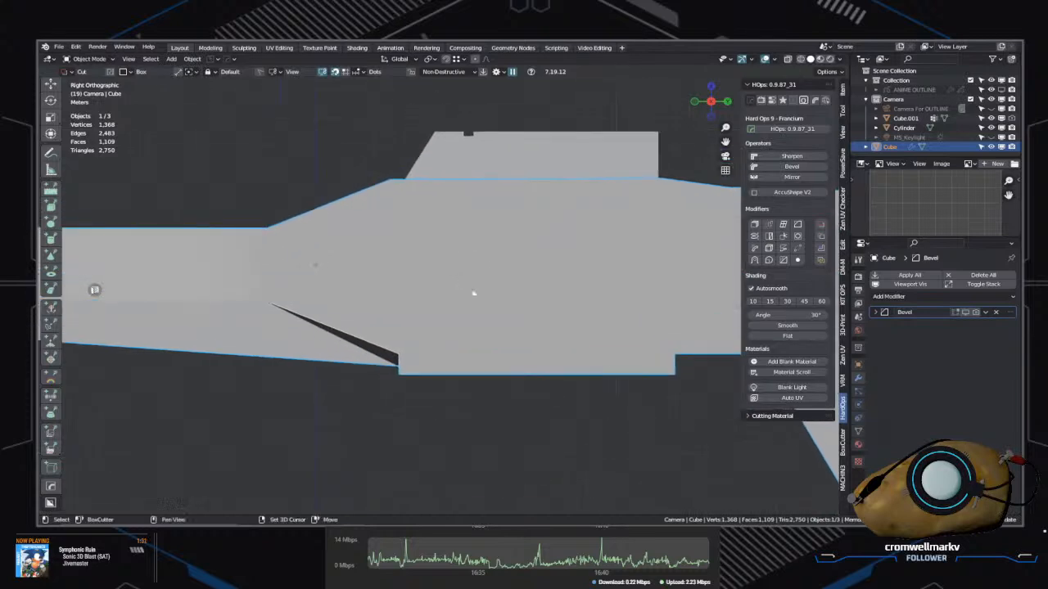
drag(397, 248, 405, 298)
middle_drag(405, 299, 519, 342)
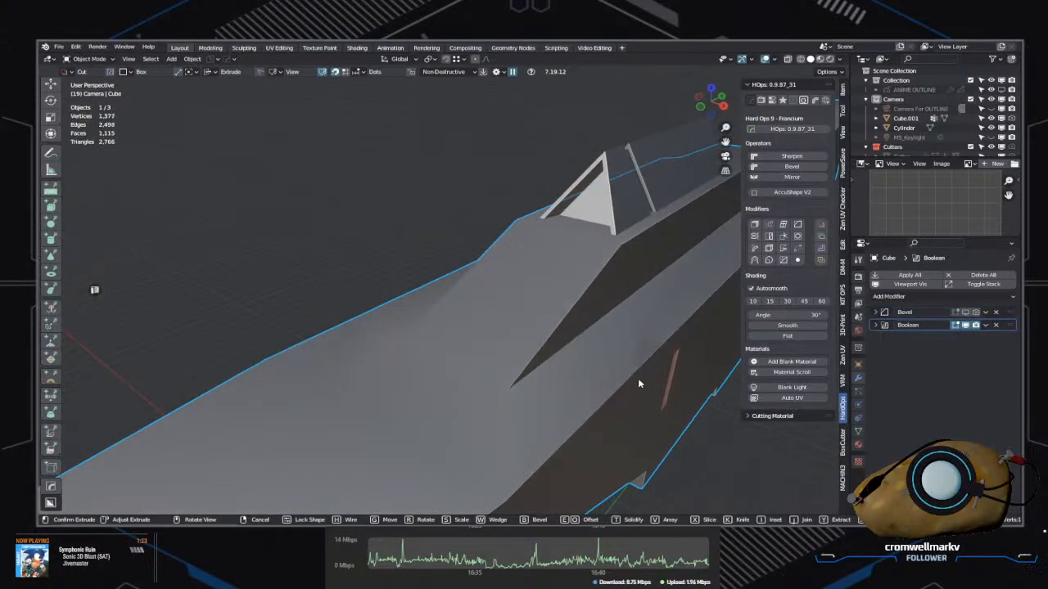
key(Tab)
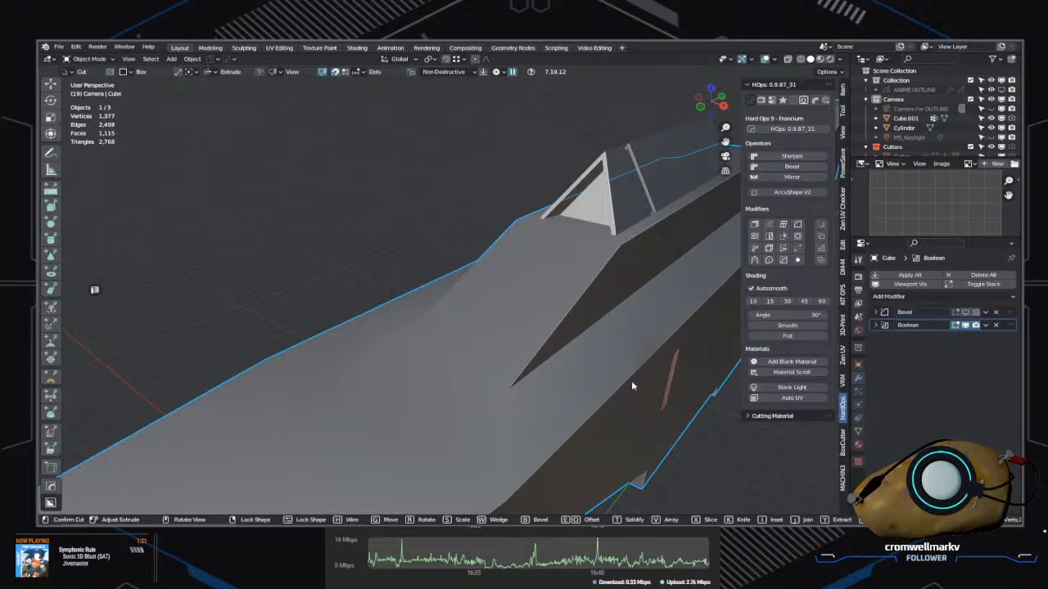
click(631, 385)
middle_drag(632, 385, 498, 309)
Step: Reveal the slot's boolean cutter with Ever Scroll and rotate it 45° about the global X axis
key(q)
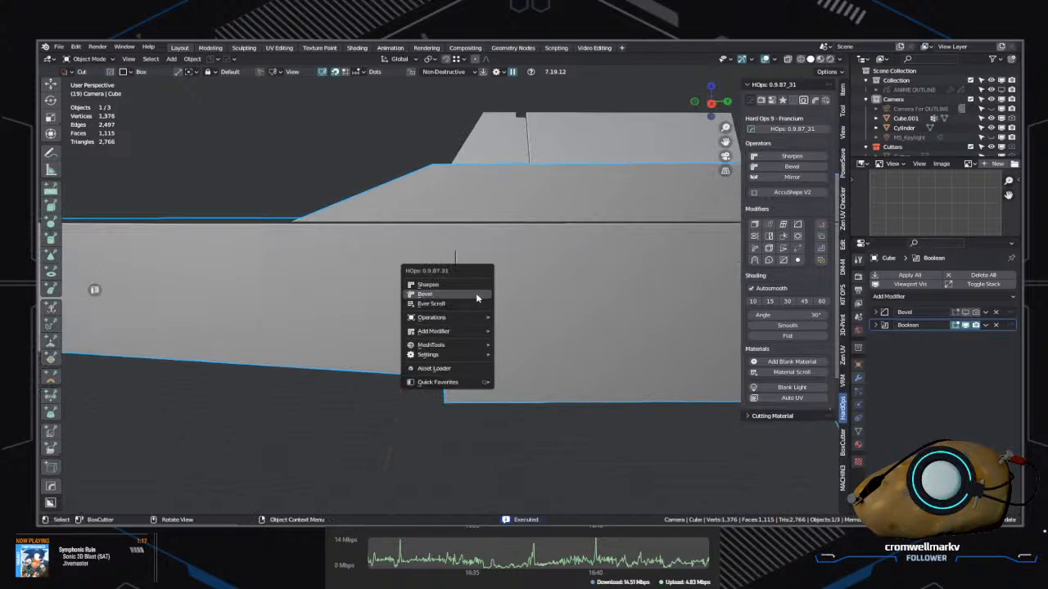
click(464, 305)
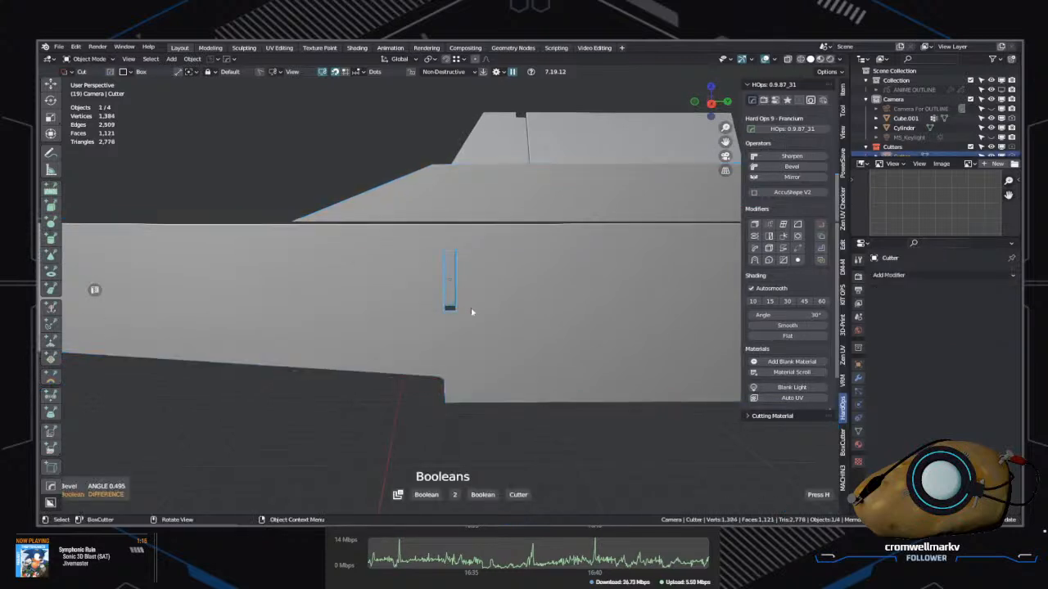
key(r)
key(x)
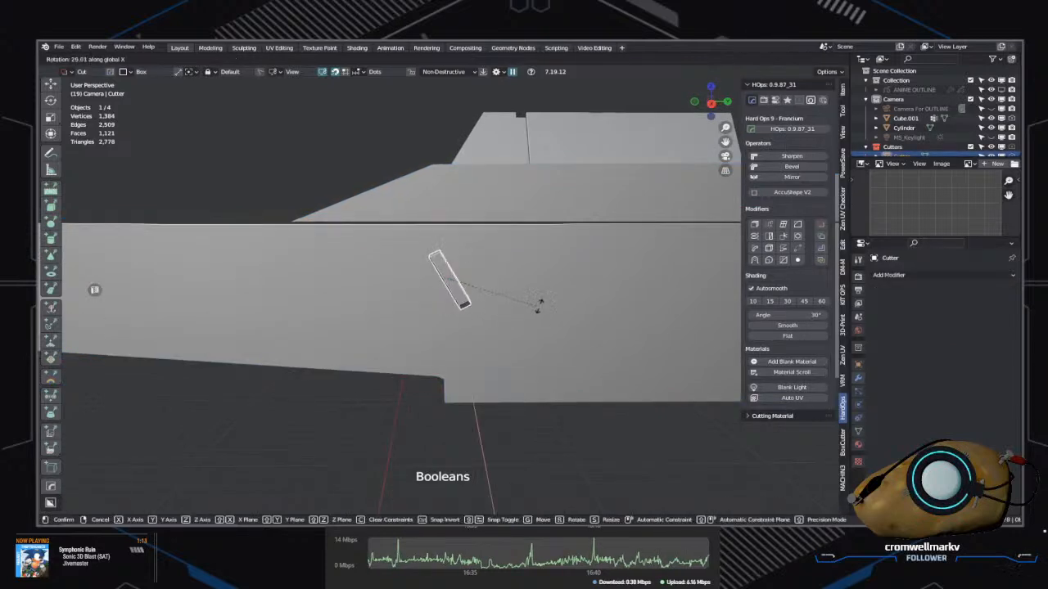
text(45)
key(Return)
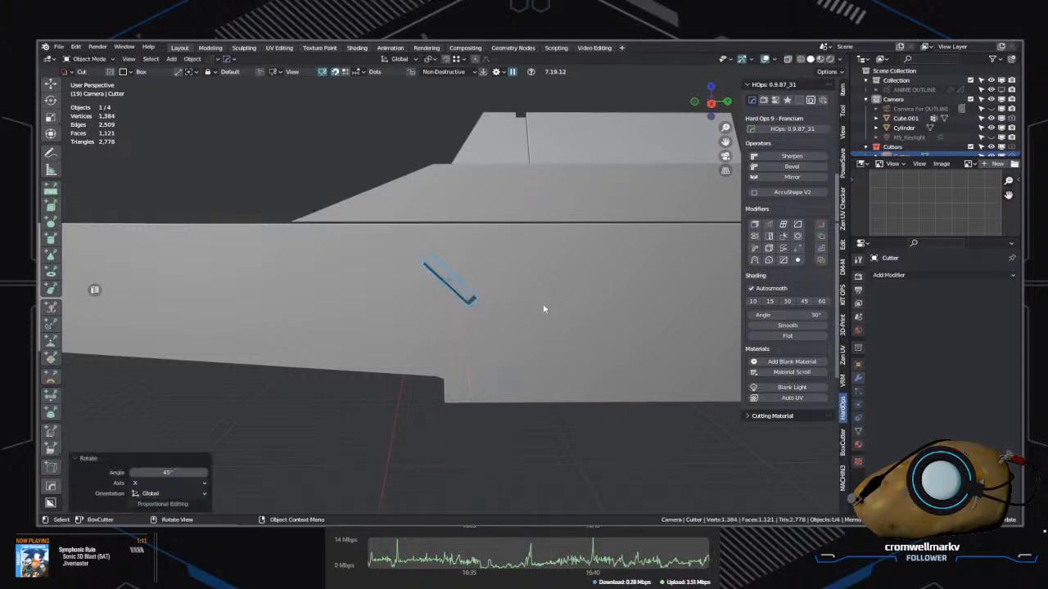
middle_drag(543, 306, 433, 324)
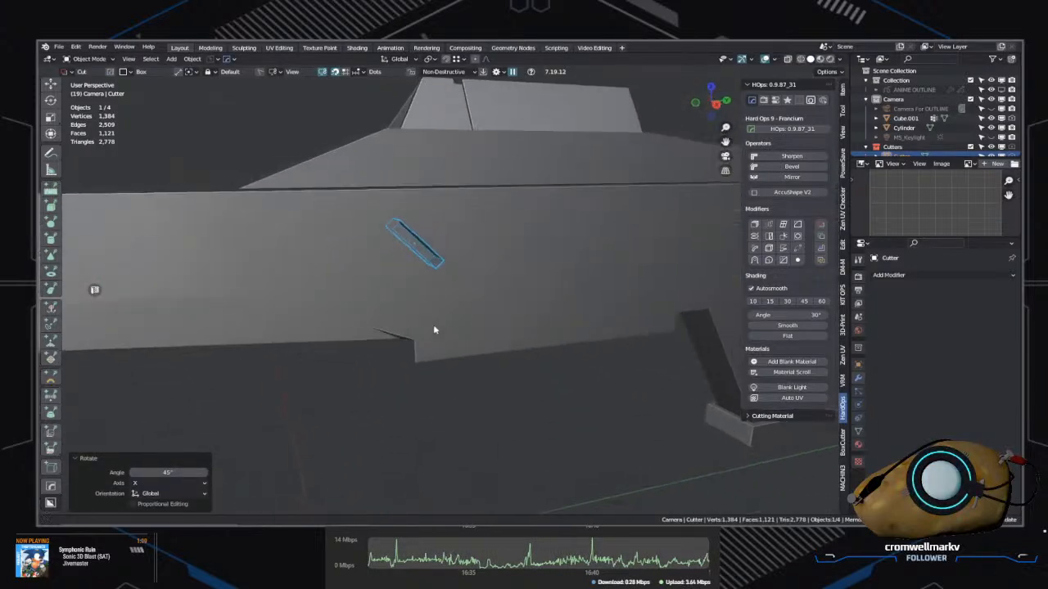
key(q)
click(457, 346)
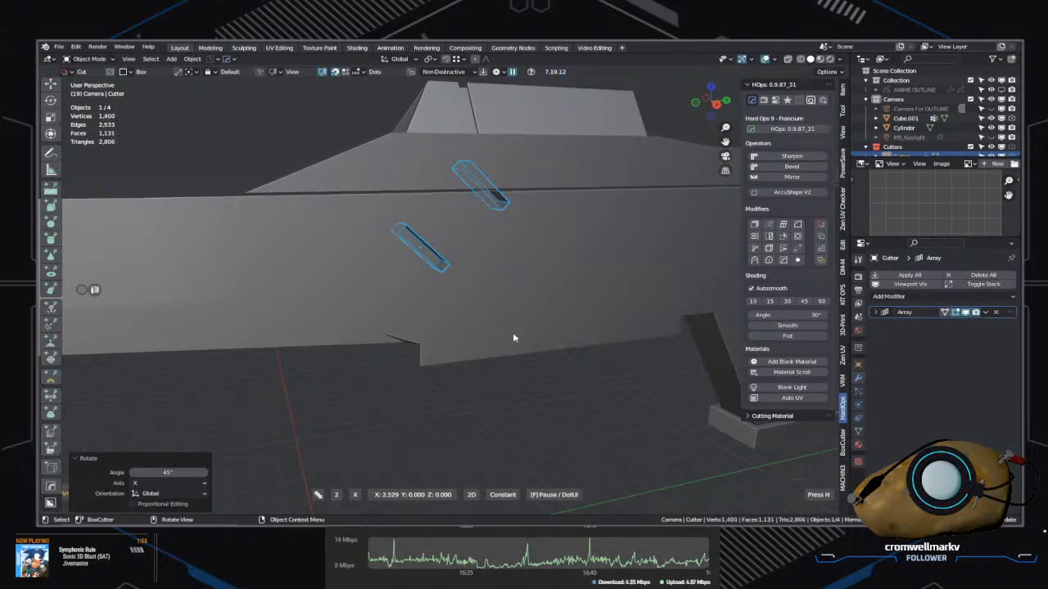
key(h)
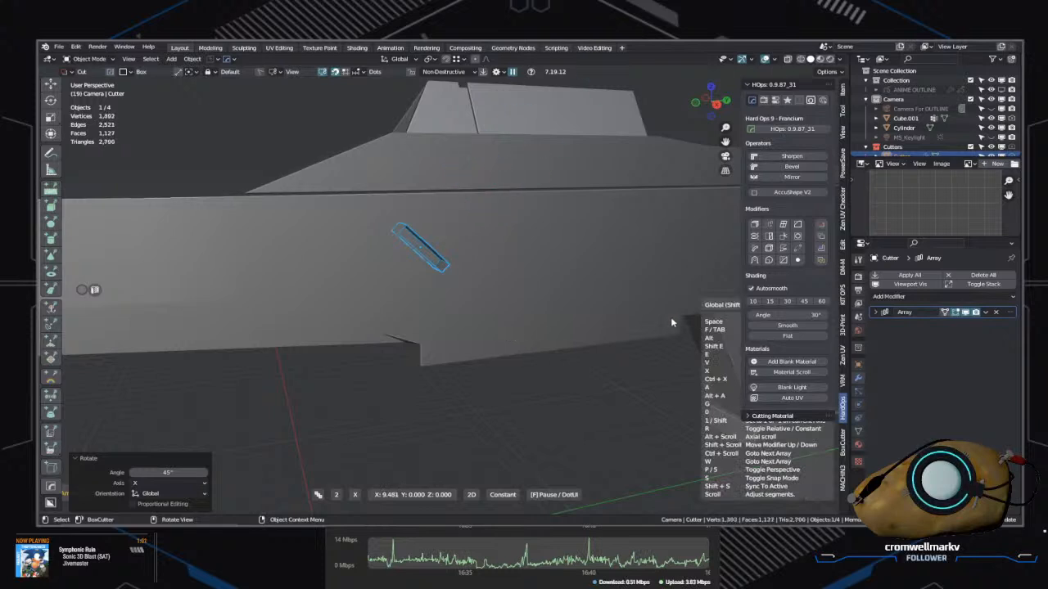
key(Escape)
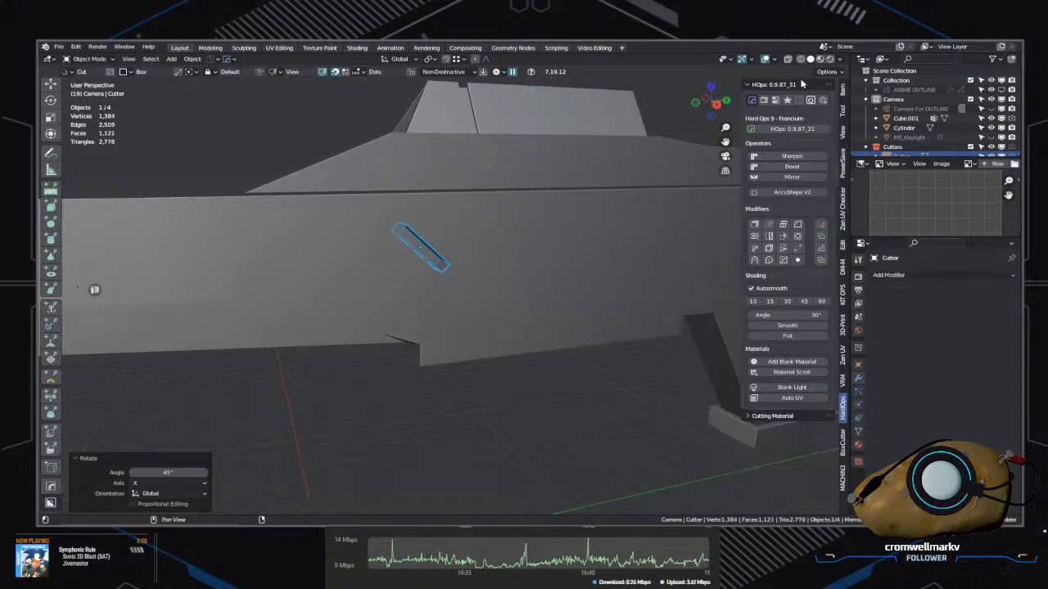
Step: Try an Array V2 modifier on the slanted slot cutter, offsetting it in turn along the X, Y and Z axes
click(802, 85)
mouse_move(418, 314)
middle_down()
mouse_move(409, 311)
mouse_move(421, 313)
middle_up()
key(q)
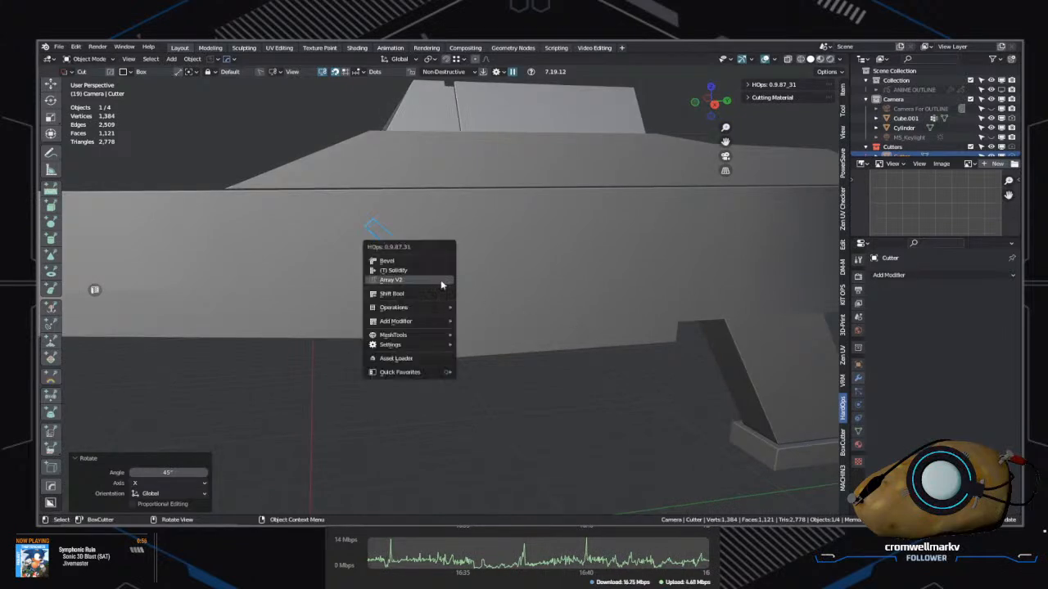
click(393, 280)
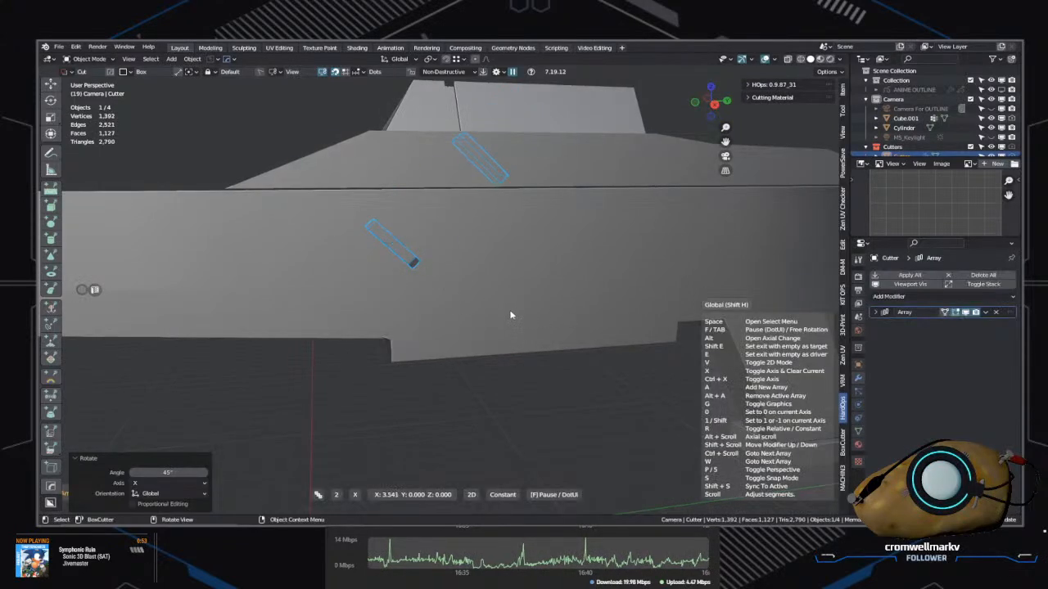
key(x)
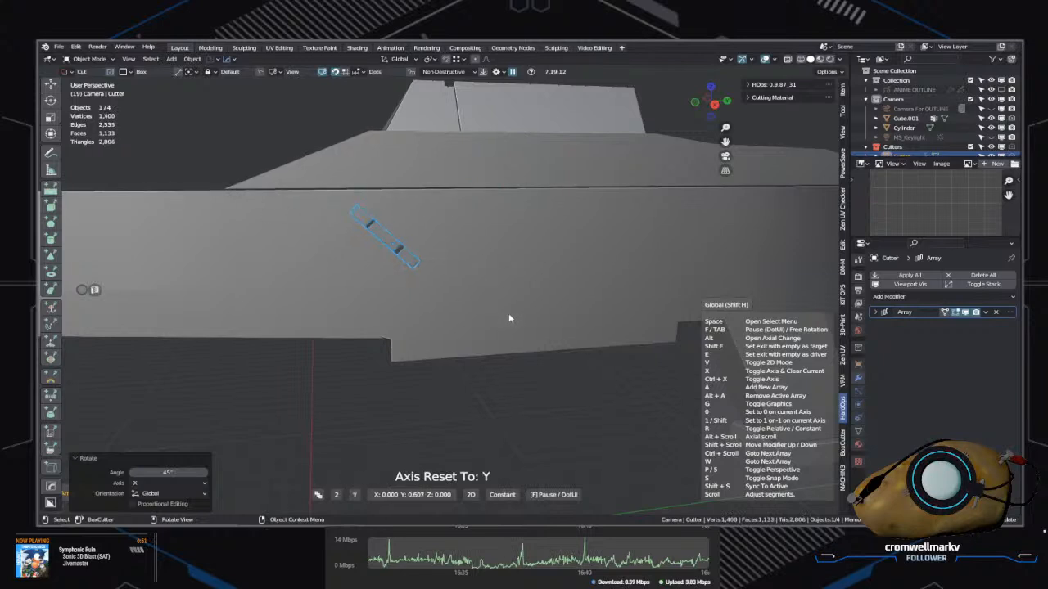
key(x)
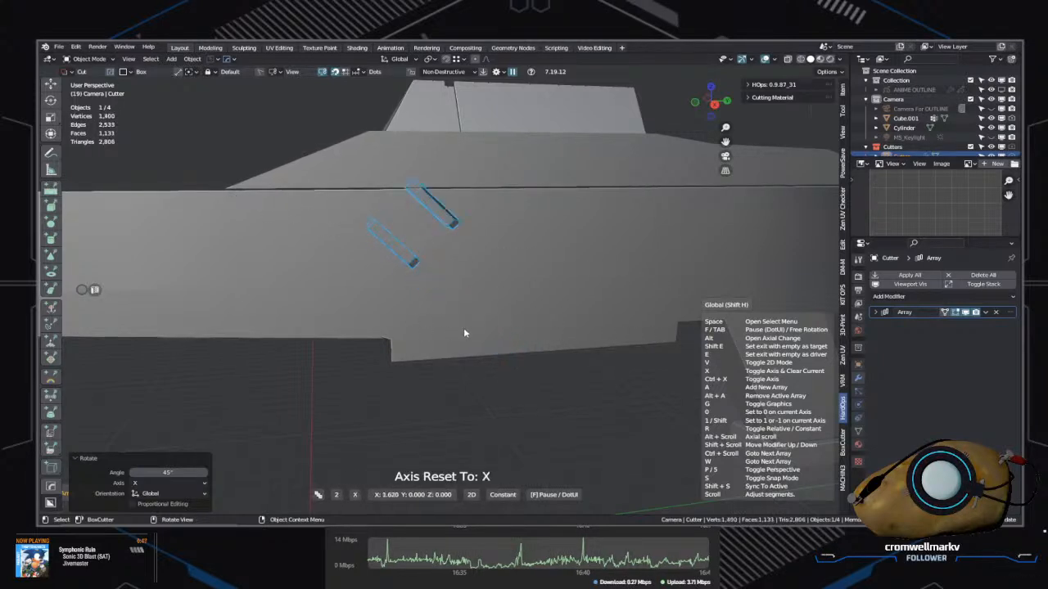
key(x)
key(x)
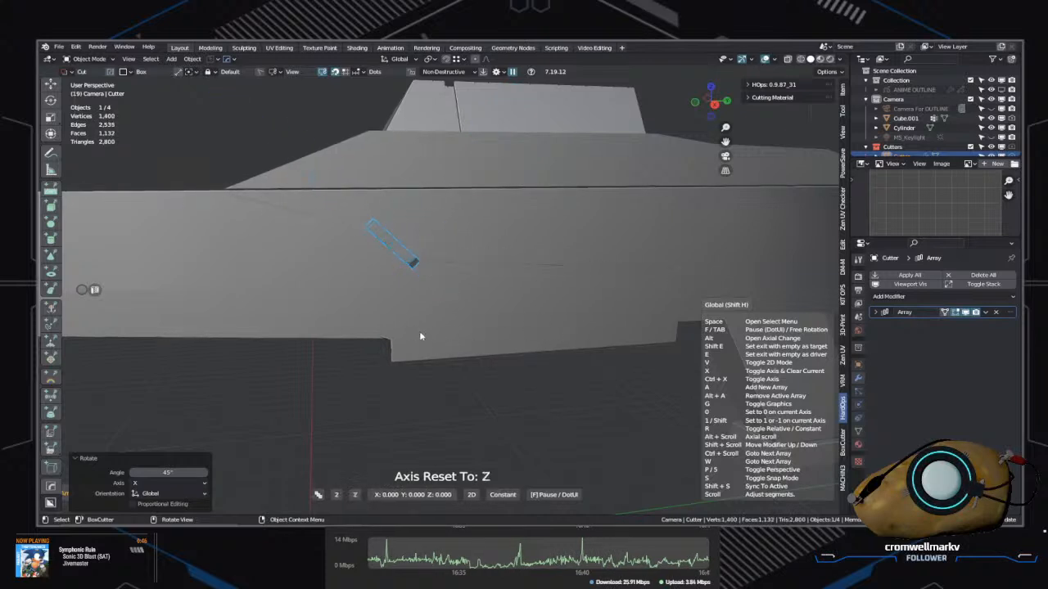
key(x)
key(x)
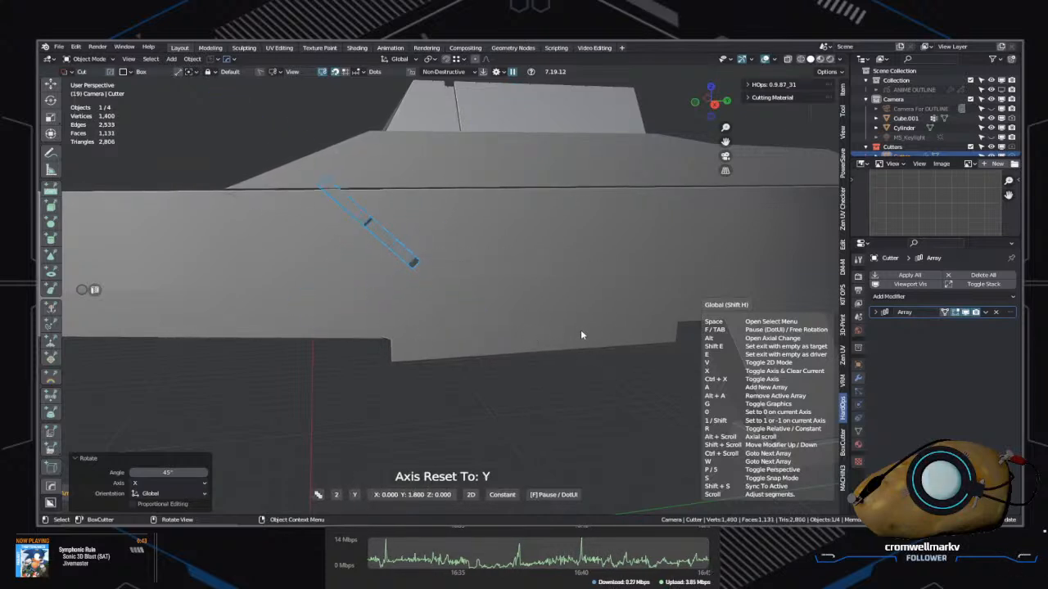
key(x)
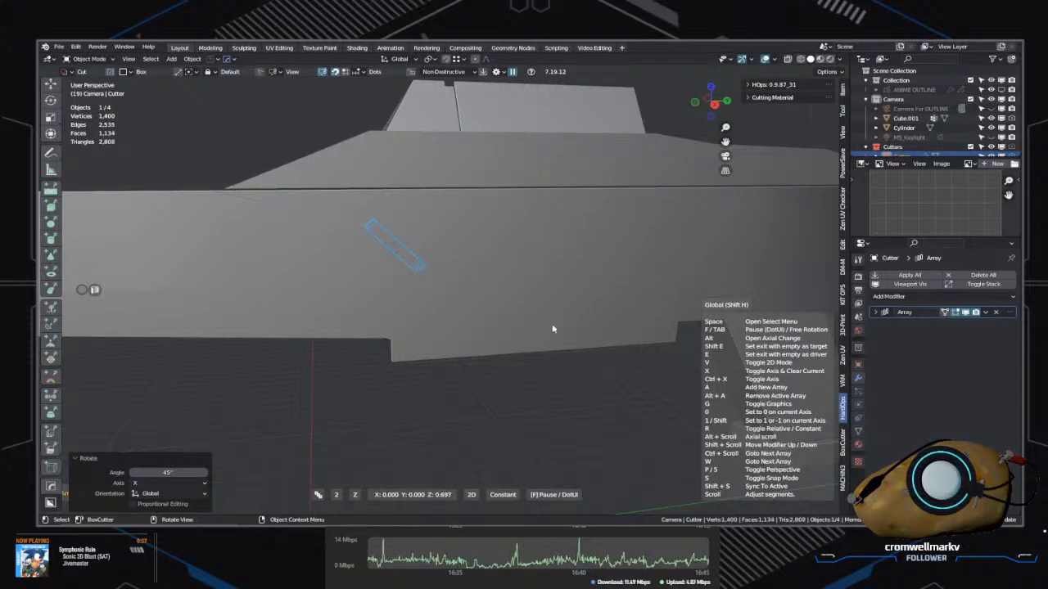
key(x)
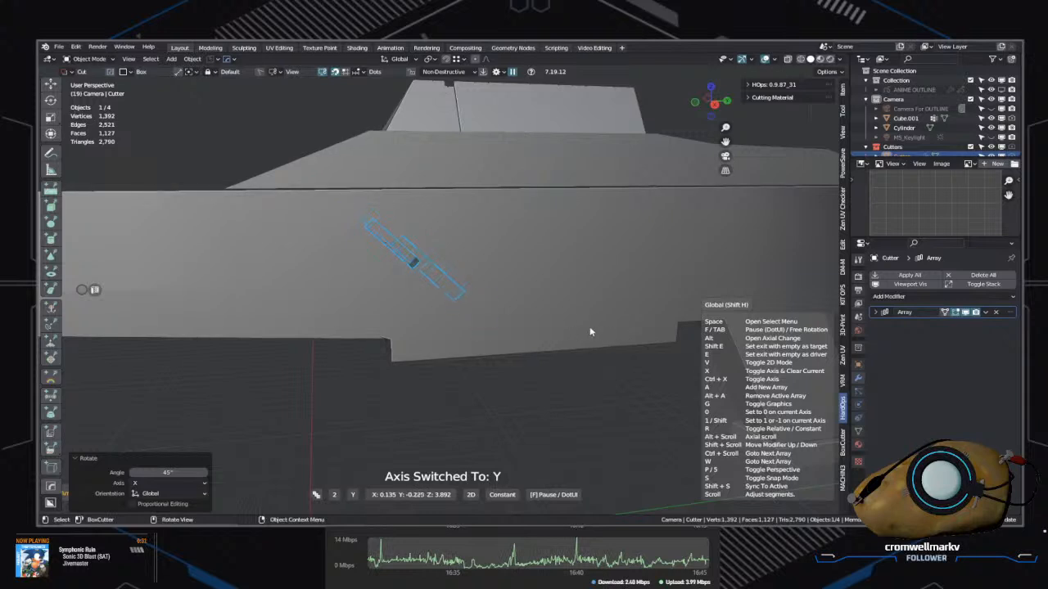
key(Escape)
middle_drag(572, 326, 534, 343)
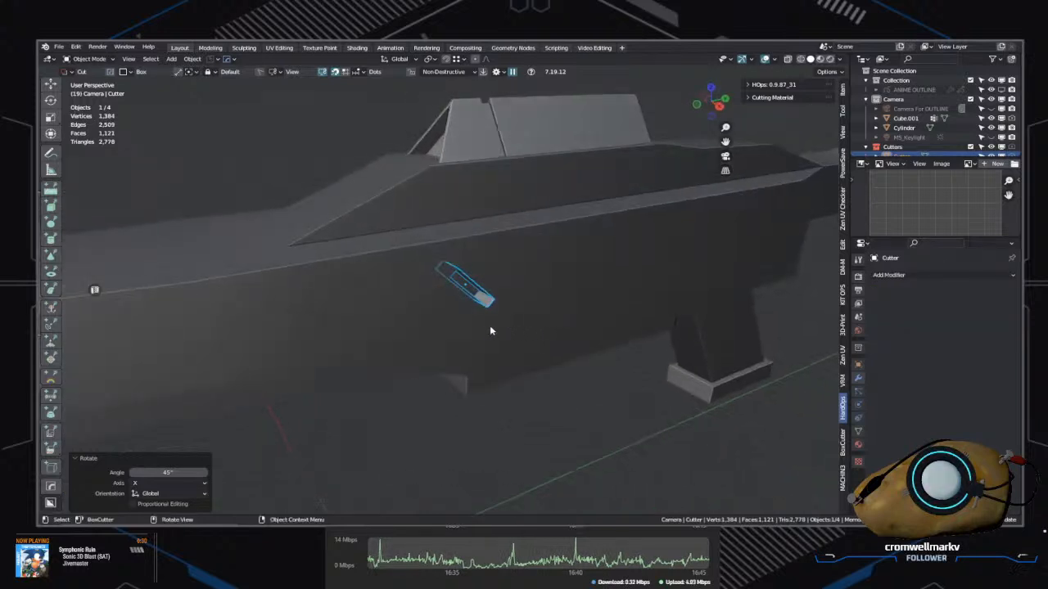
Step: Reselect the slanted slot cutter on the body's side and apply its rotation
key(q)
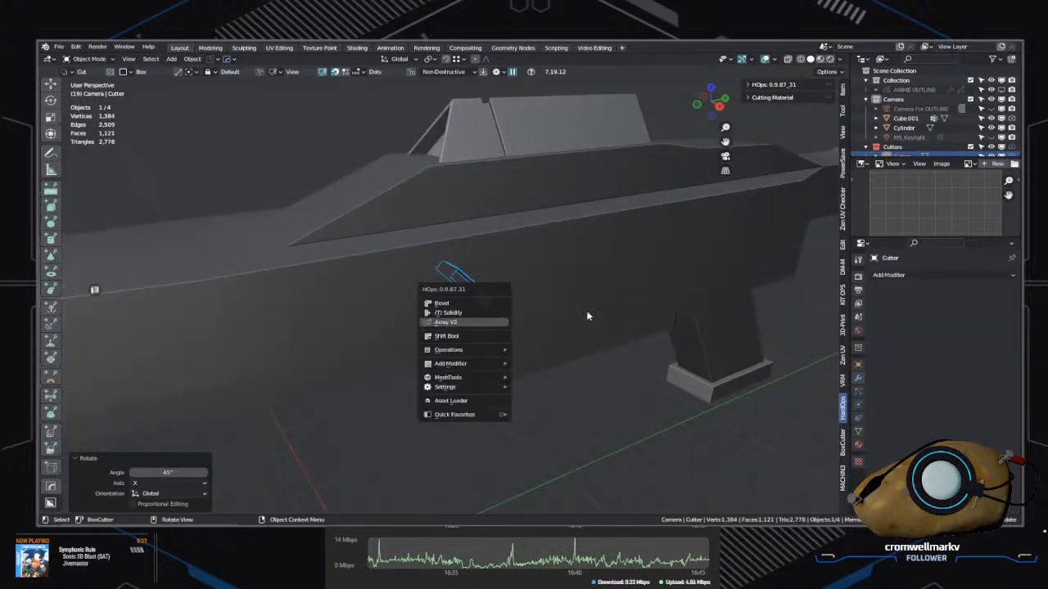
middle_drag(587, 316, 613, 355)
click(613, 355)
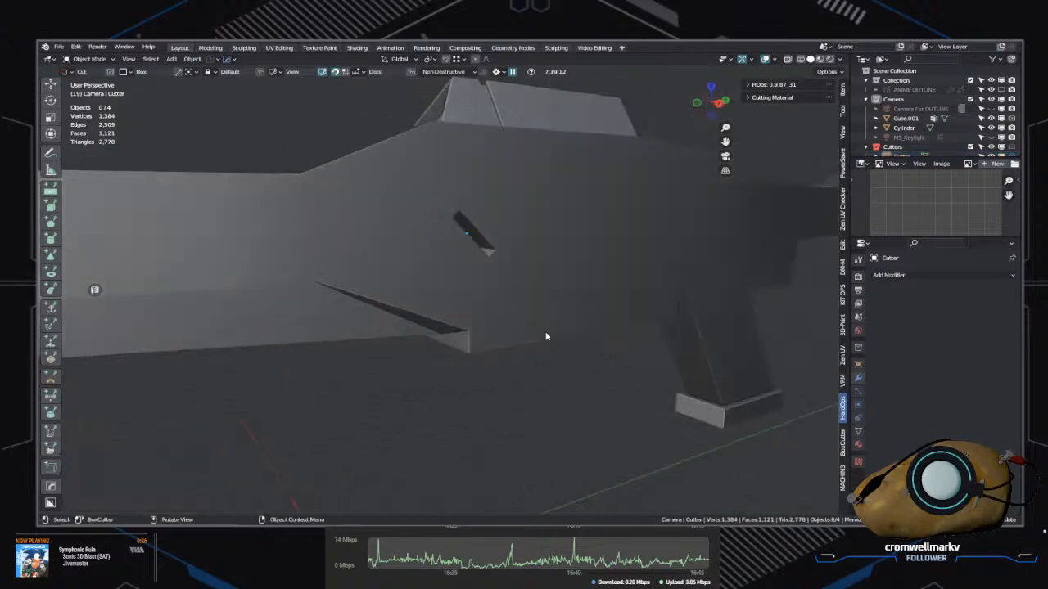
click(475, 247)
click(472, 250)
middle_drag(564, 288, 524, 292)
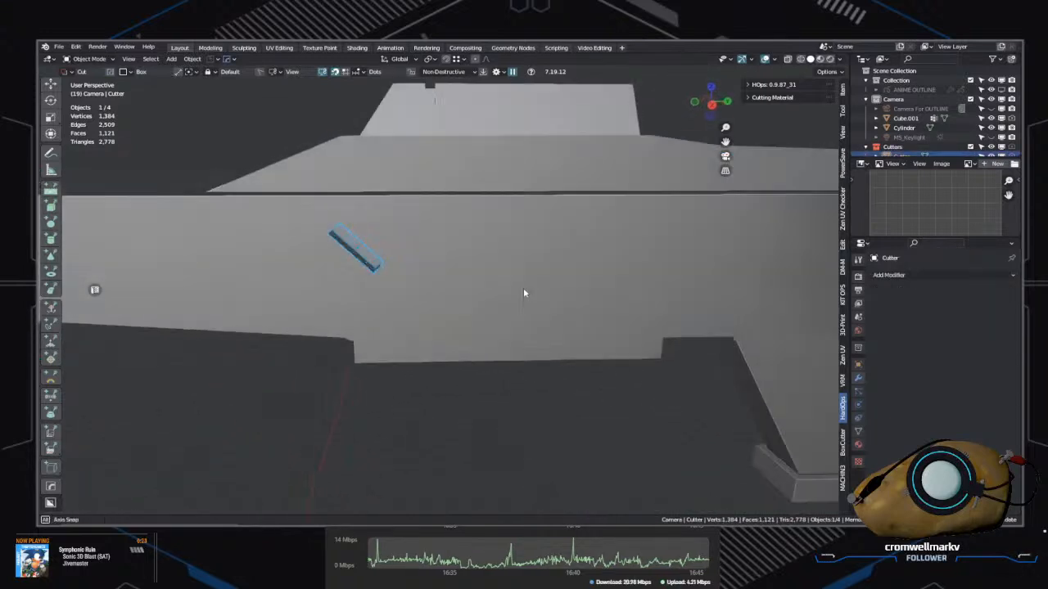
middle_drag(417, 281, 484, 304)
key(q)
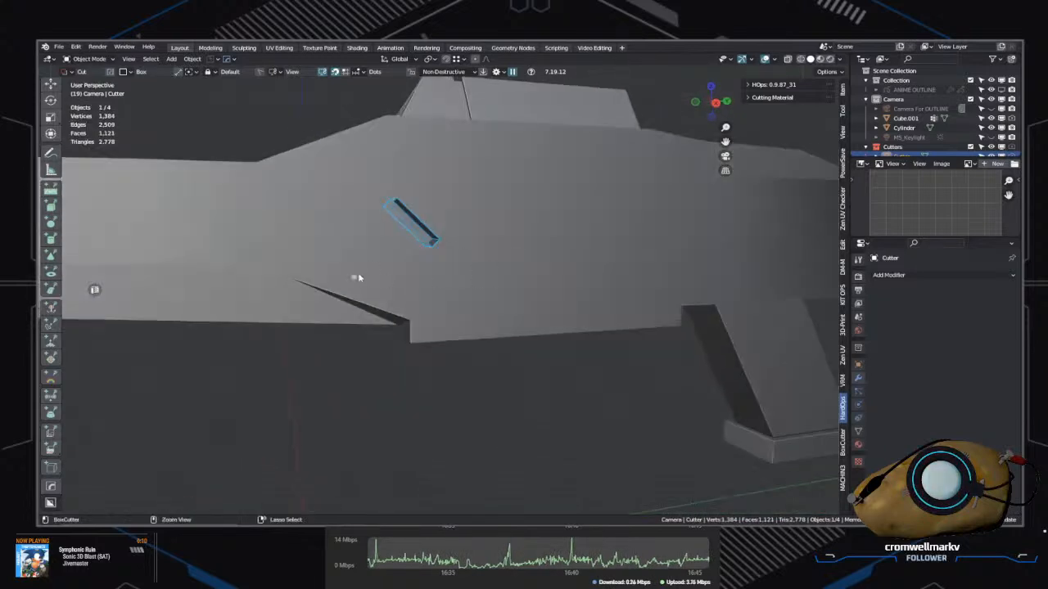
key(ctrl+a)
click(317, 264)
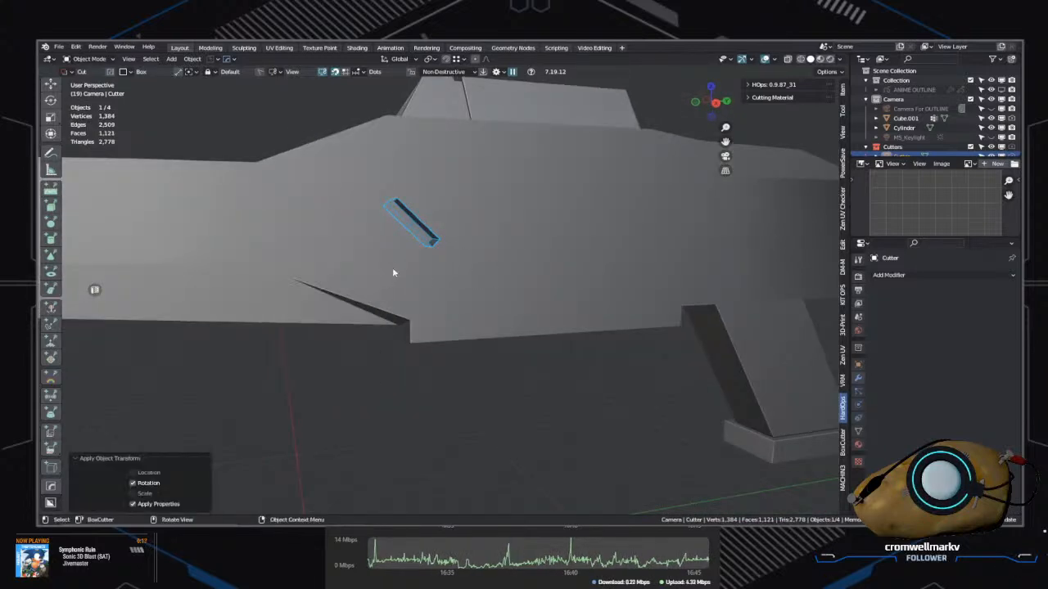
Step: Add an Array V2 modifier with two copies at a constant offset along X to the slot cutter
middle_drag(392, 267, 425, 273)
click(479, 308)
drag(434, 276, 480, 311)
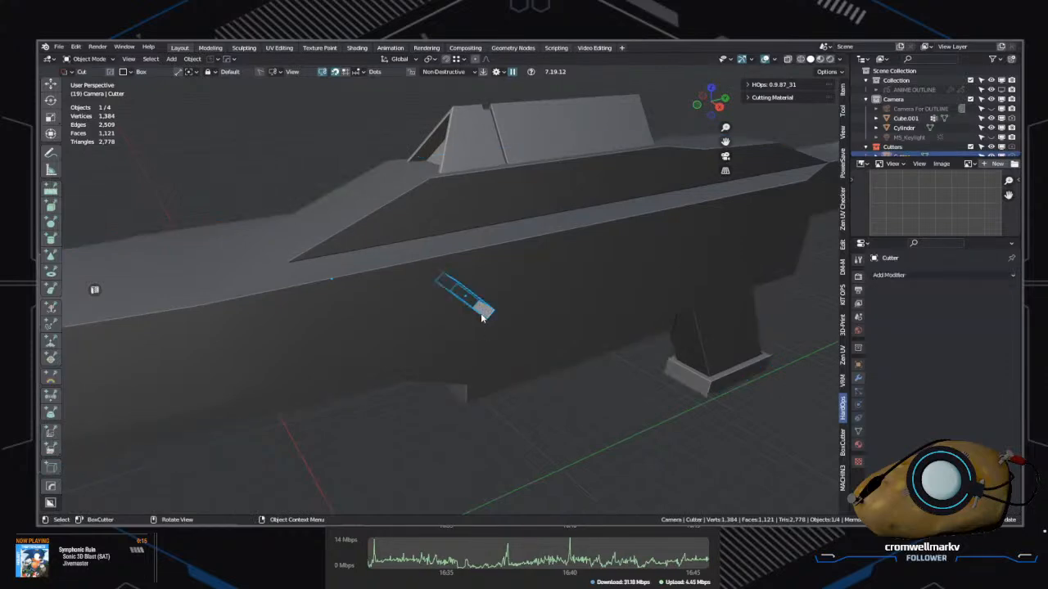
middle_drag(480, 311, 496, 306)
key(q)
click(483, 303)
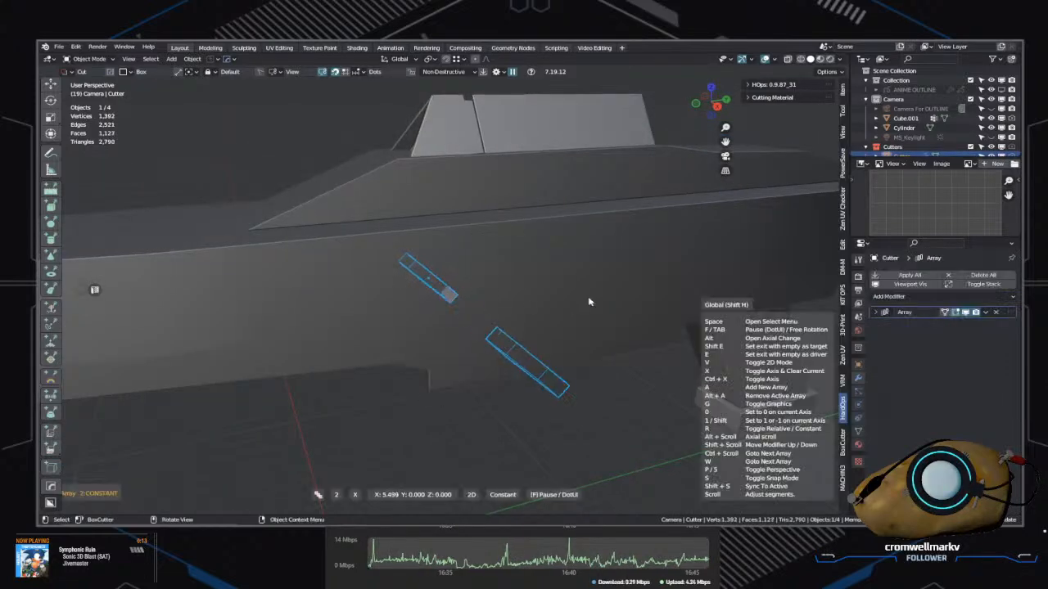
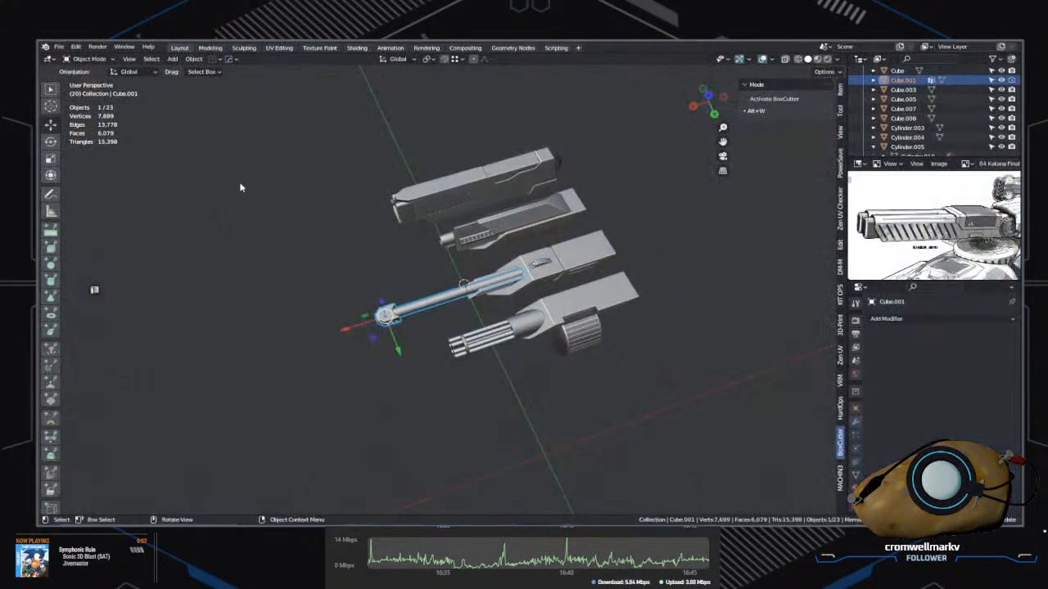
Step: Reopen the rifle model from the recent file untitled.blend
click(54, 48)
mouse_move(89, 81)
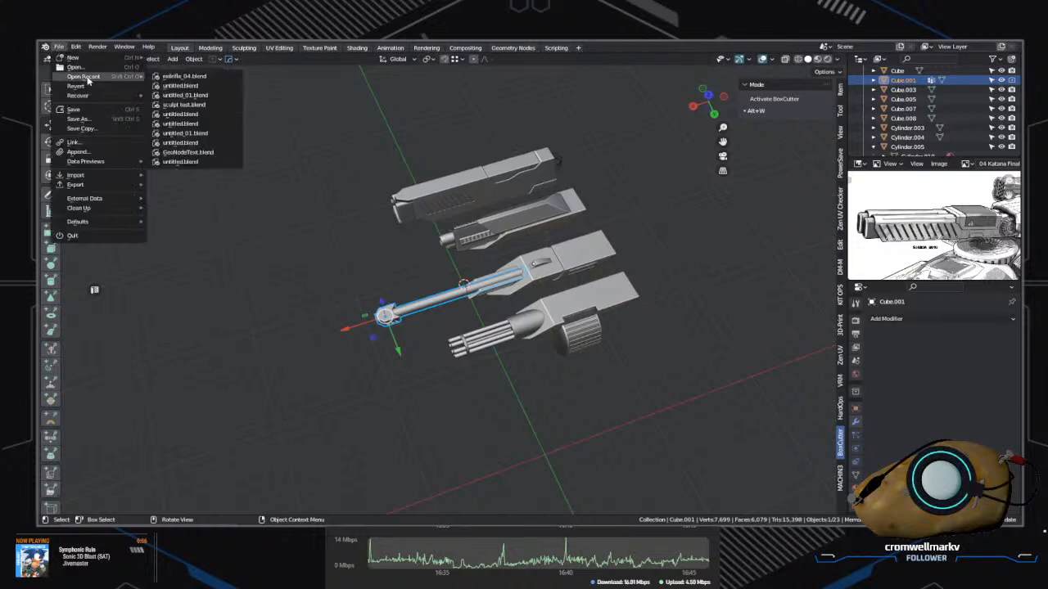
click(211, 88)
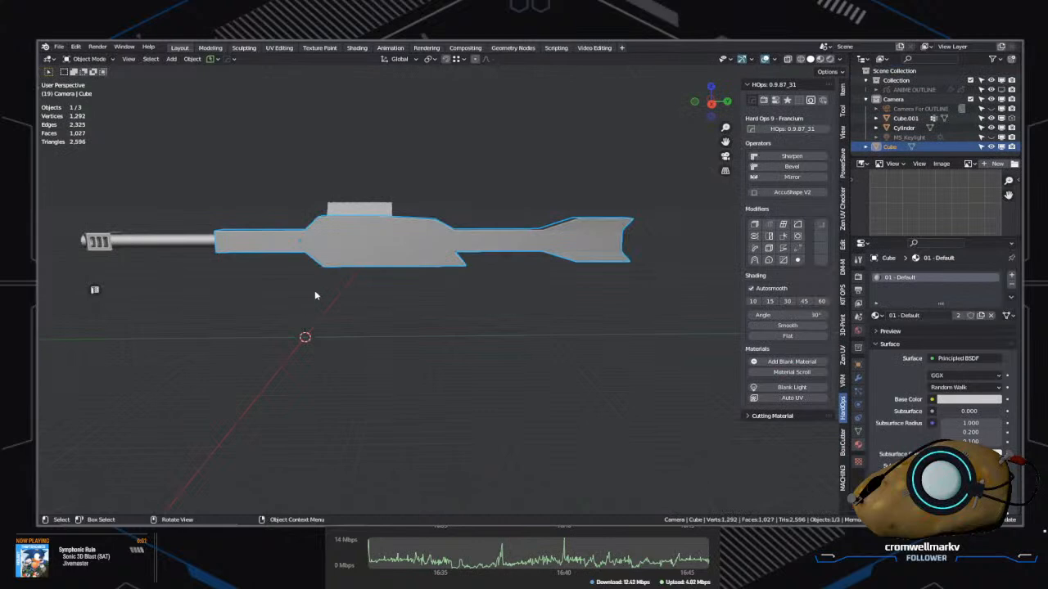
middle_drag(314, 295, 506, 301)
ctrl+middle_drag(568, 367, 521, 337)
Step: Put the rifle body into edge editing and select the lower horizontal edge on the side of its wide section
key(Tab)
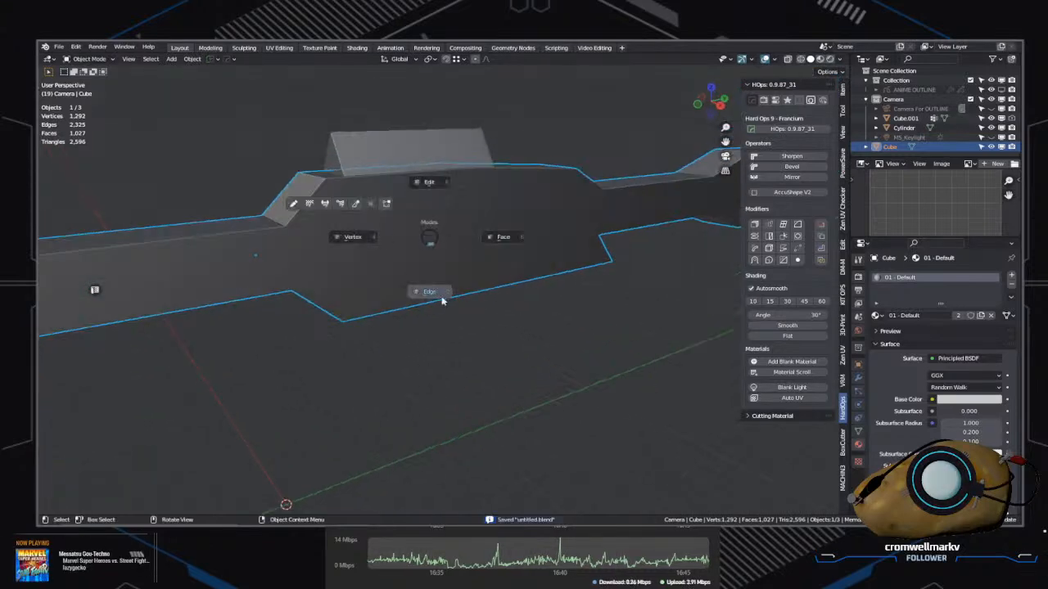
click(437, 293)
key(Tab)
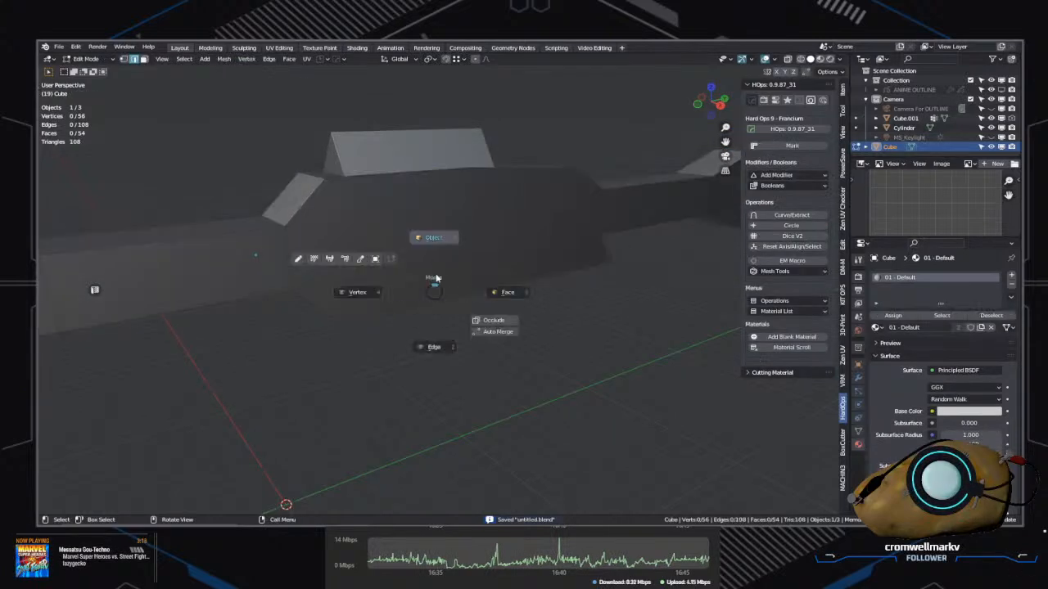
key(Escape)
middle_drag(587, 376, 610, 381)
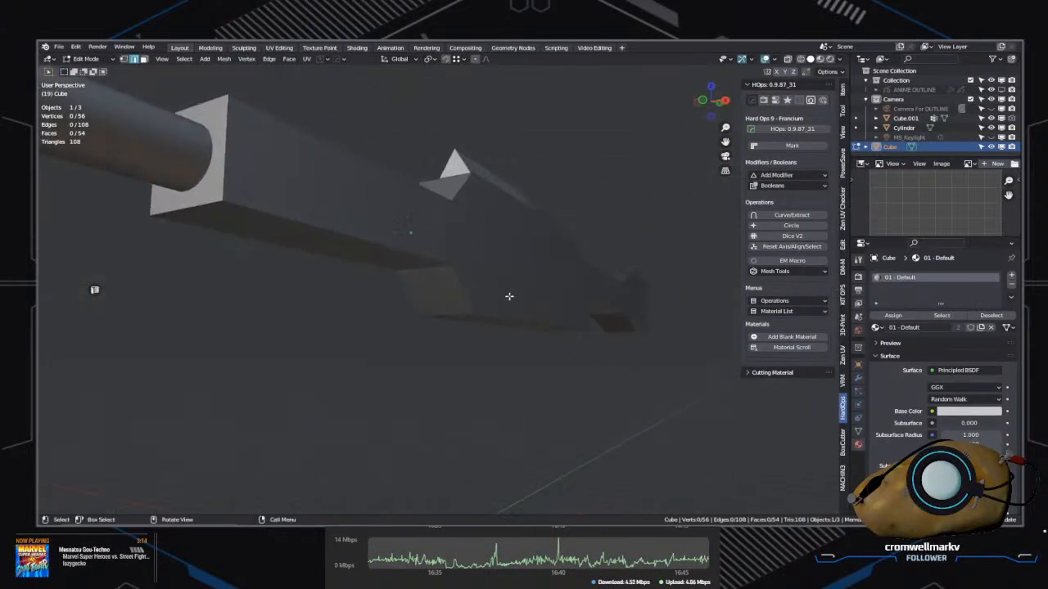
click(509, 295)
middle_drag(509, 288, 375, 280)
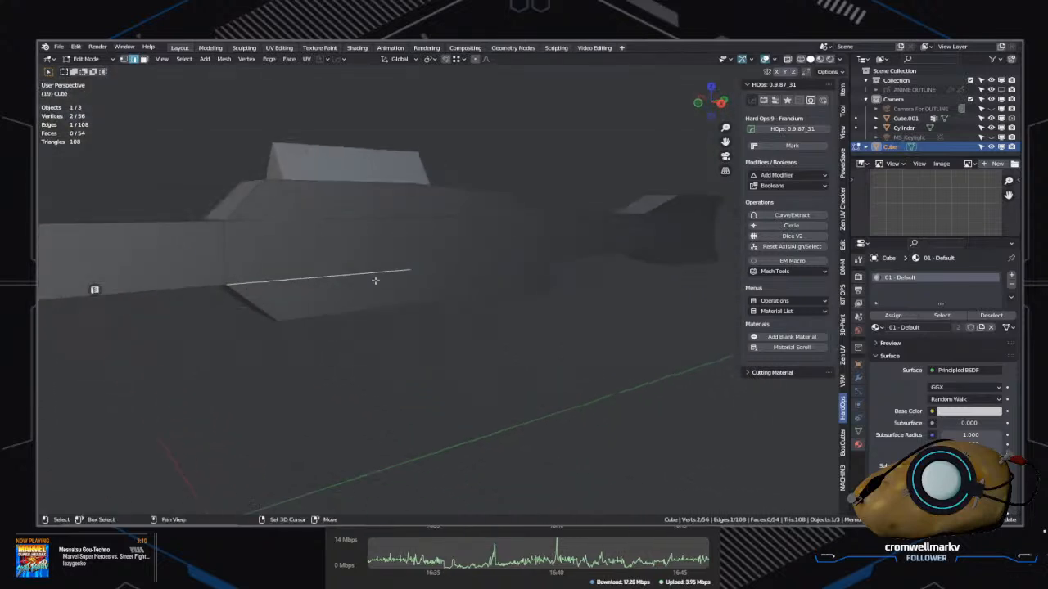
Step: Switch to face selection and select the row of three lower slanted faces on the side of the body's wide section
key(Tab)
click(457, 276)
click(477, 272)
click(512, 278)
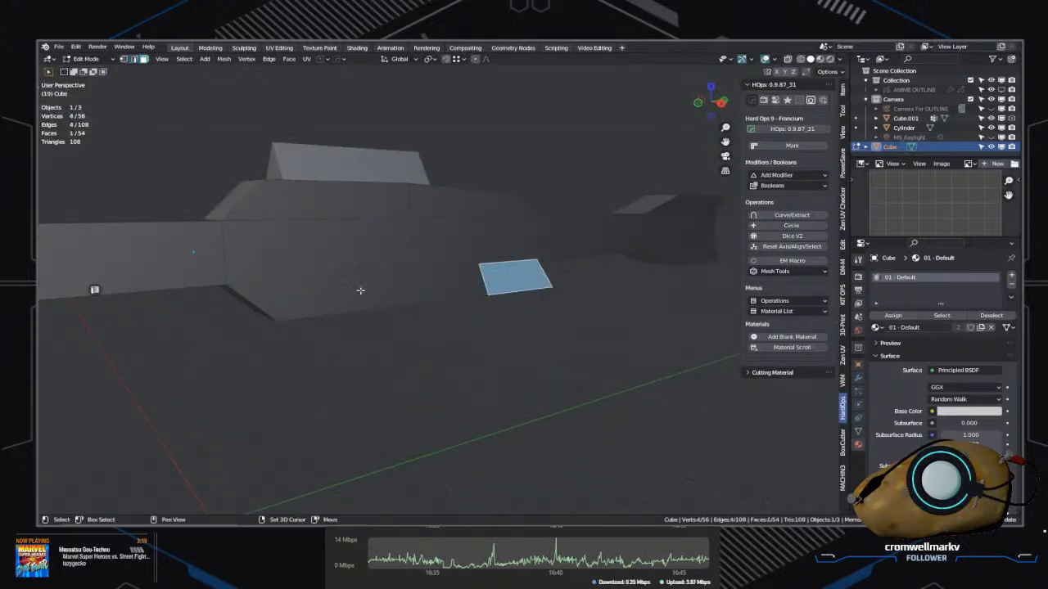
ctrl+click(360, 290)
middle_drag(360, 290, 468, 305)
Step: Move the body's front end face about -8.96 m along Y to lengthen the fore-end over the barrel
key(Tab)
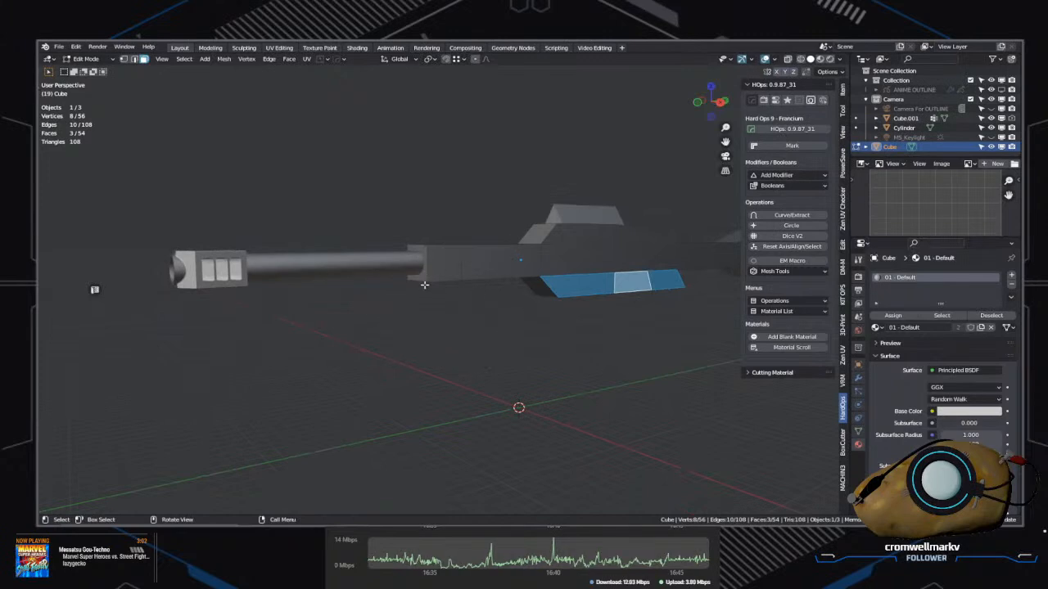
click(424, 285)
key(g)
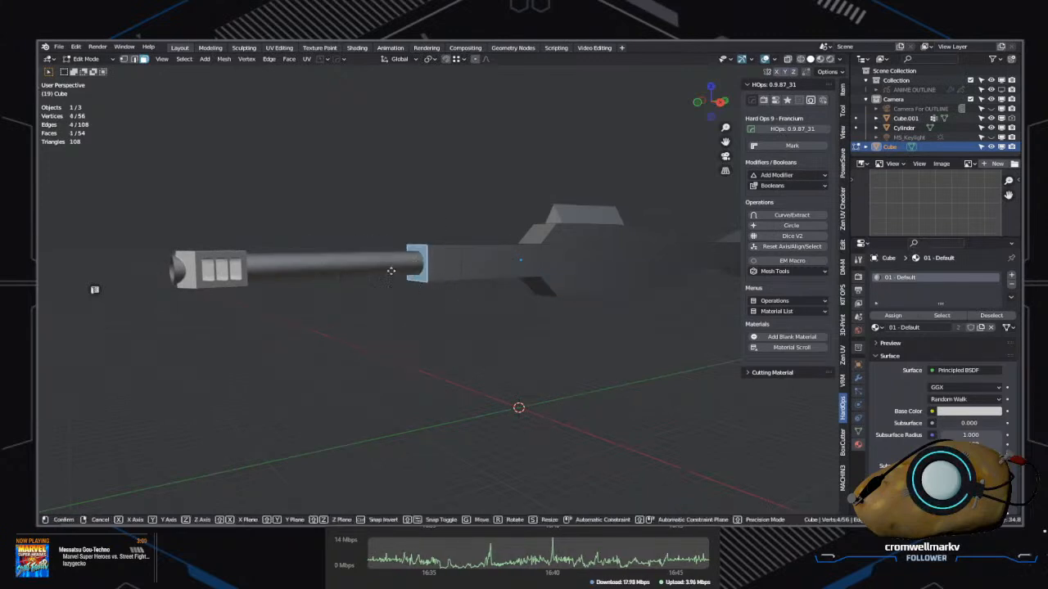
click(274, 298)
middle_drag(274, 298, 509, 341)
Step: Slide the edge loop around the middle of the fore-end along its edges toward the muzzle
key(Tab)
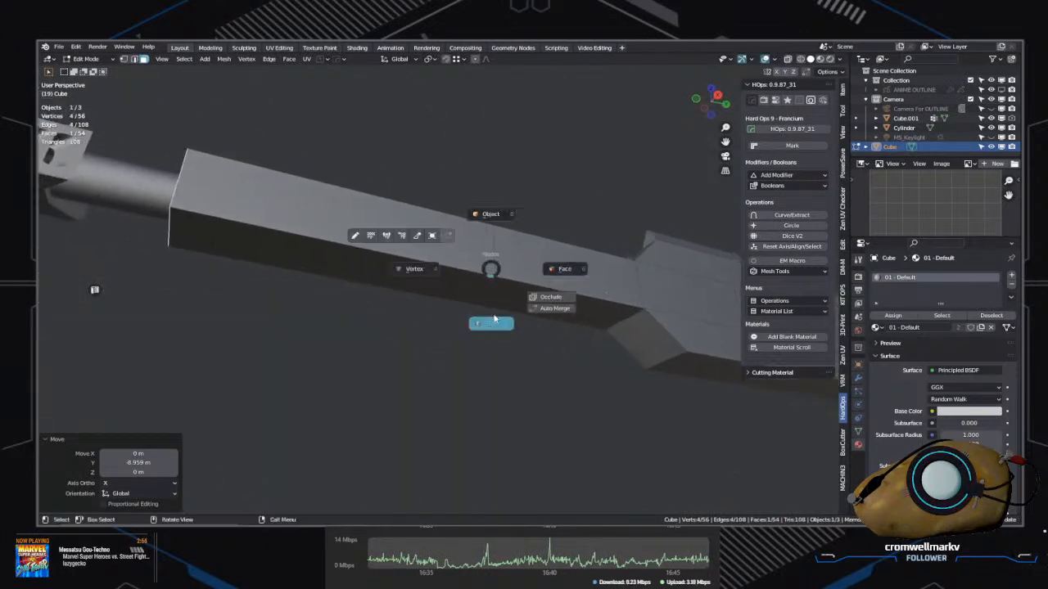
click(494, 321)
alt+click(499, 270)
alt+shift+click(500, 272)
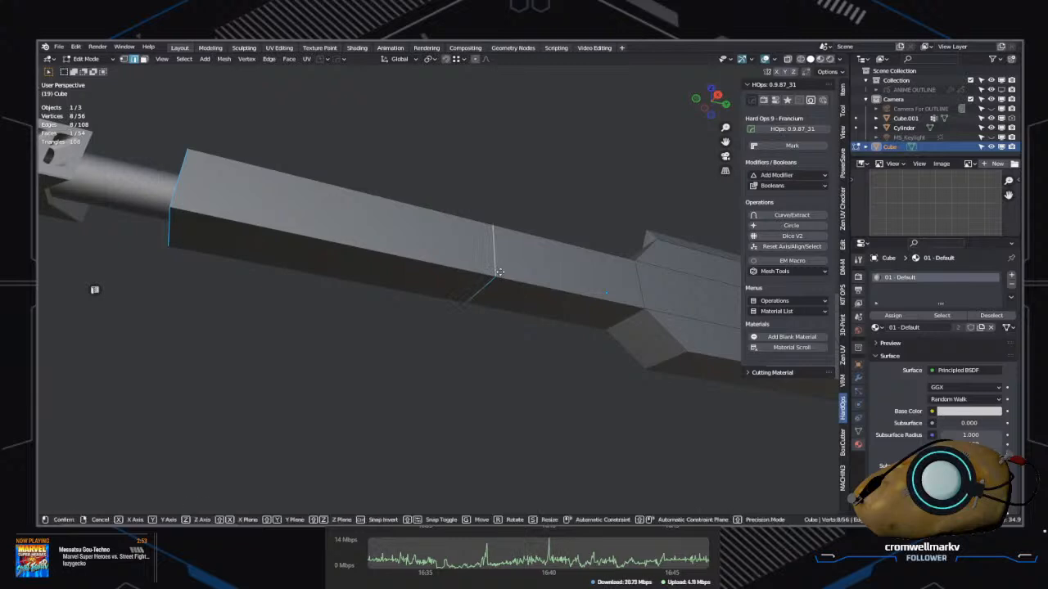
key(g)
key(g)
right_click(516, 312)
click(510, 270)
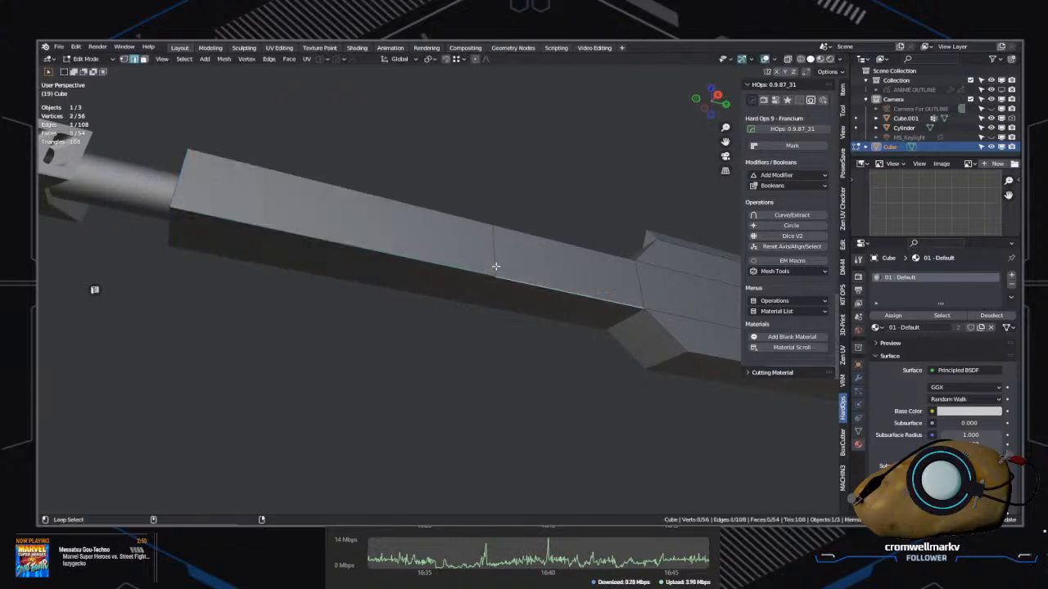
click(494, 258)
key(g)
key(g)
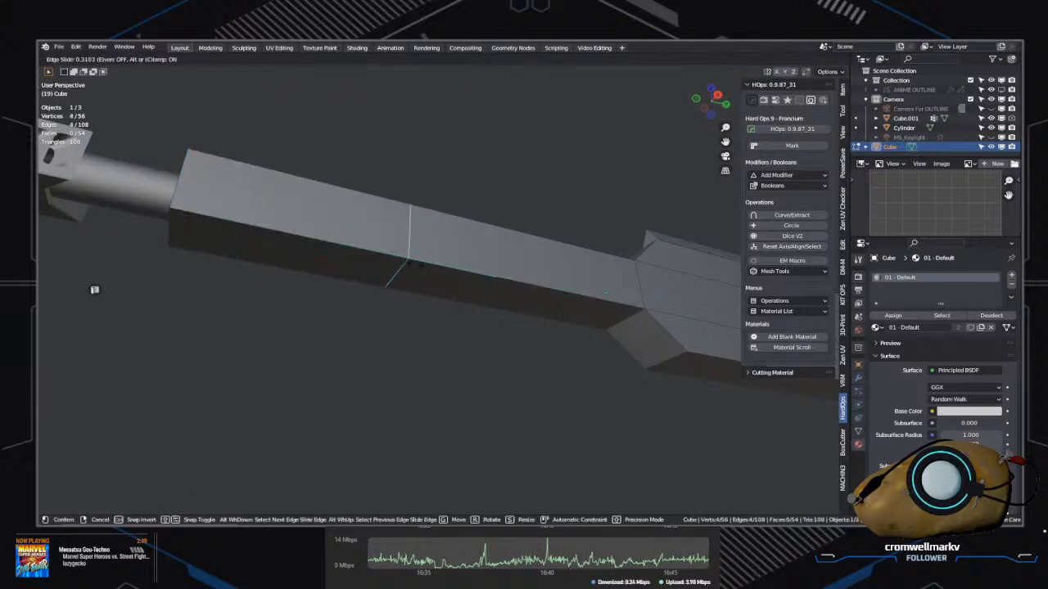
click(505, 320)
Step: Extrude the fore-end's underside face between the edge loop and the body's wide section about 1.5 m downward
shift+middle_drag(524, 343, 582, 373)
click(466, 285)
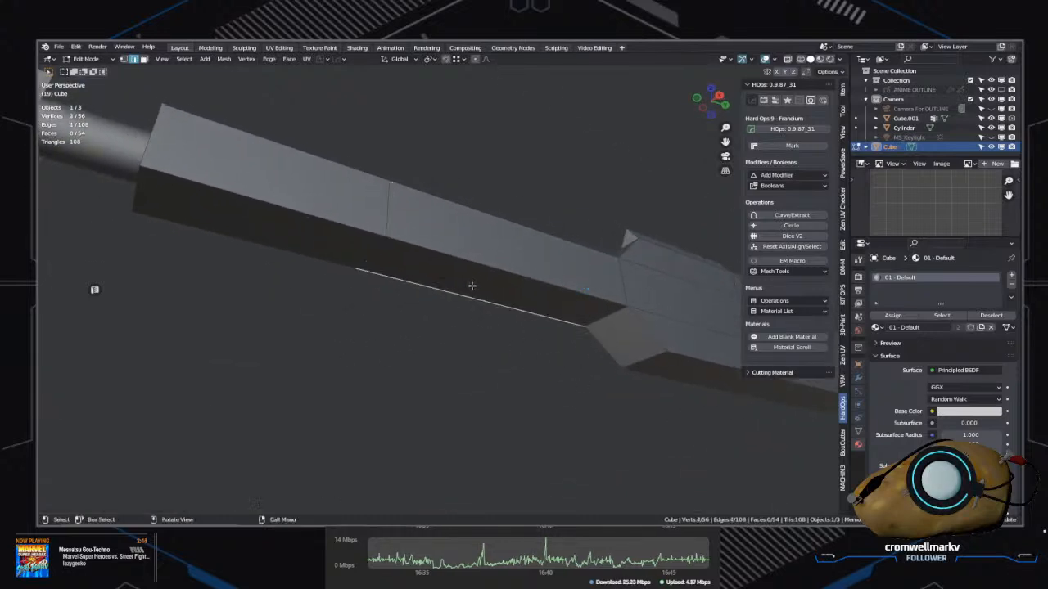
click(515, 292)
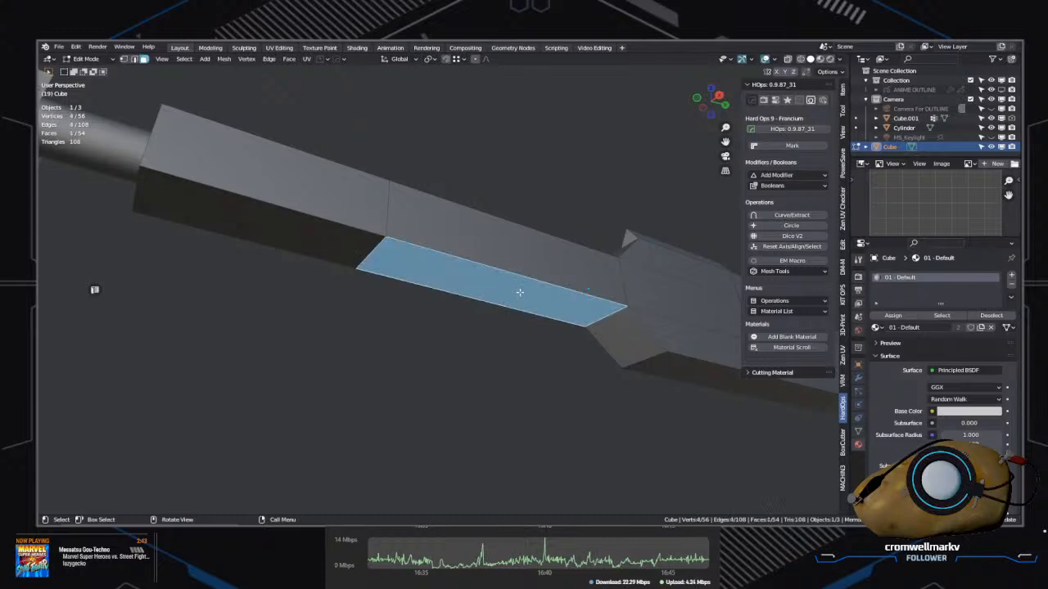
key(g)
key(g)
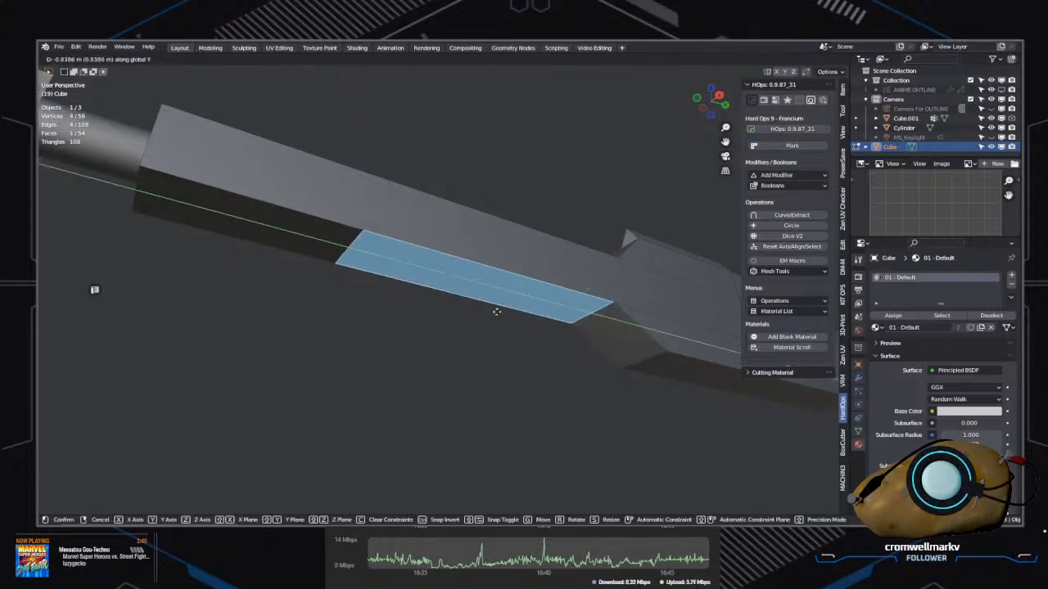
key(Escape)
key(e)
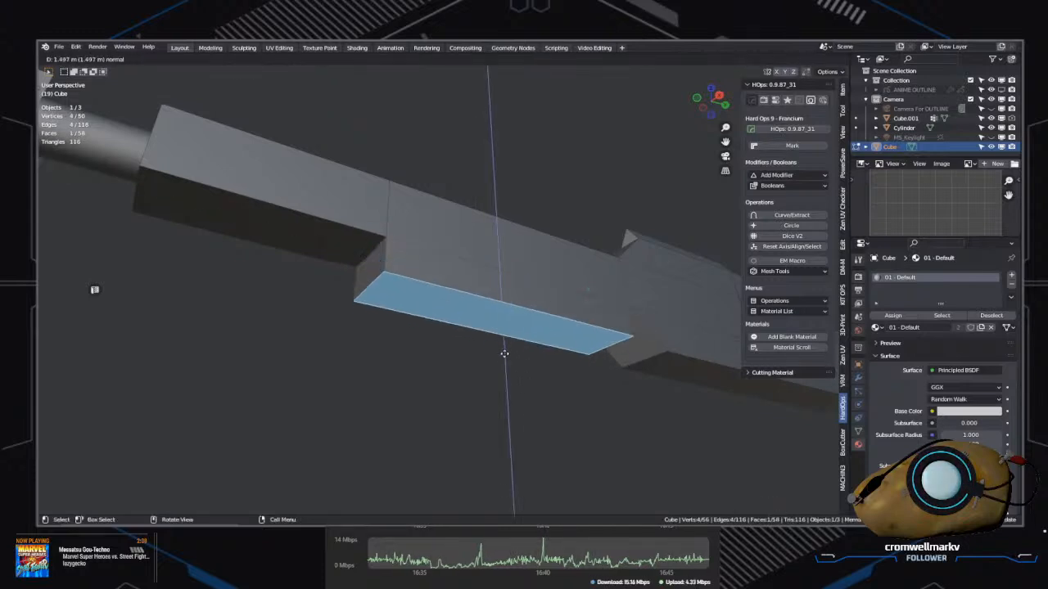
click(502, 356)
middle_drag(503, 357, 456, 382)
shift+middle_drag(643, 401, 449, 339)
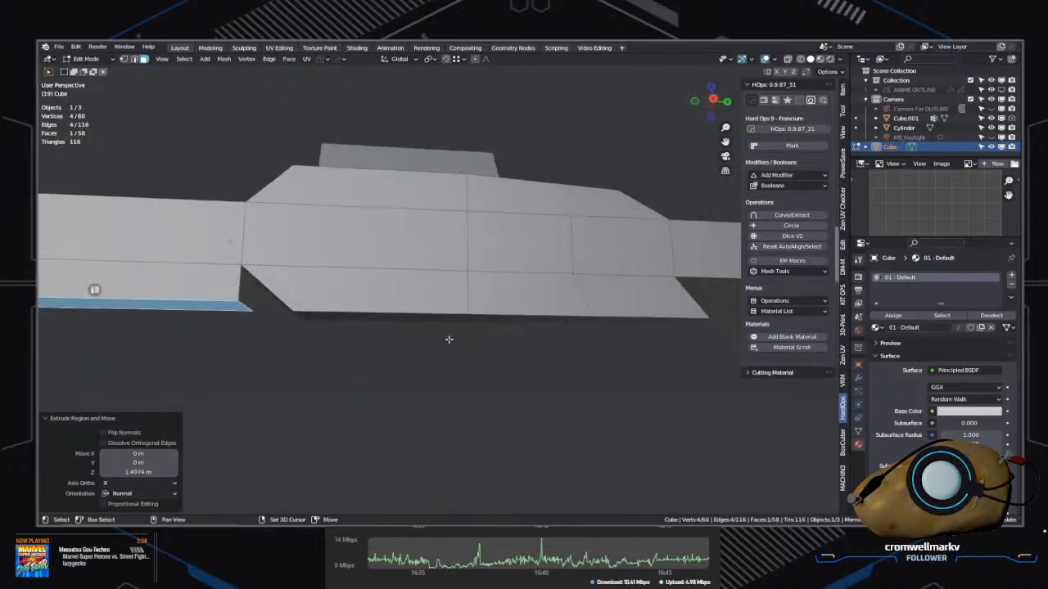
Step: Select the six vertical and lower slanted faces along one side of the body's wide section
key(Tab)
click(531, 336)
click(449, 291)
shift+click(360, 233)
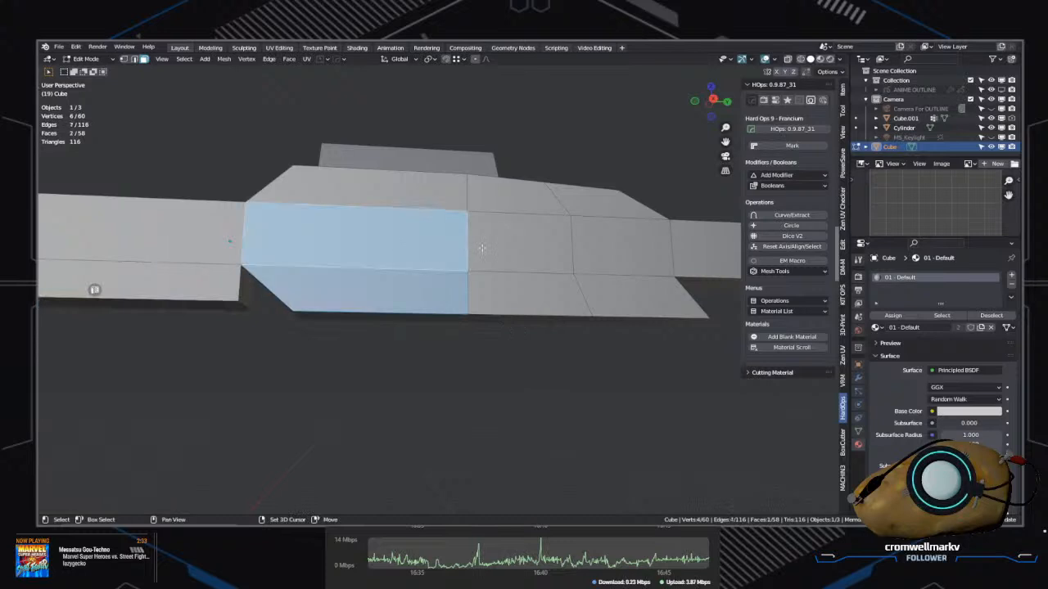
shift+click(520, 242)
shift+click(638, 297)
shift+click(541, 295)
shift+click(593, 270)
Step: Add the six matching vertical and lower slanted faces on the opposite side of the wide section to the selection
middle_drag(594, 269, 425, 271)
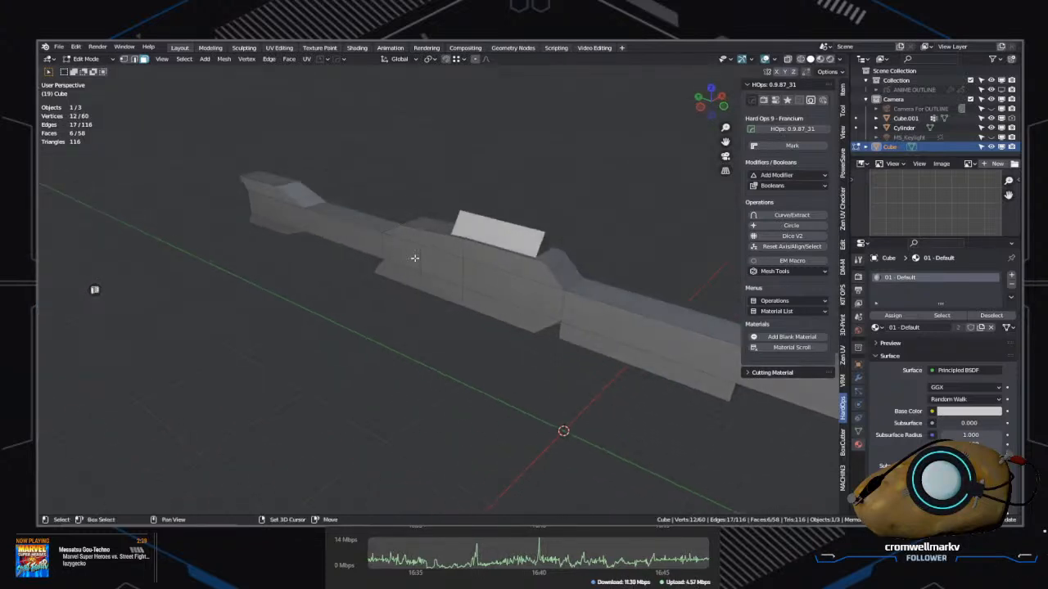
shift+click(399, 255)
shift+click(446, 270)
shift+click(452, 294)
shift+click(491, 274)
shift+click(524, 315)
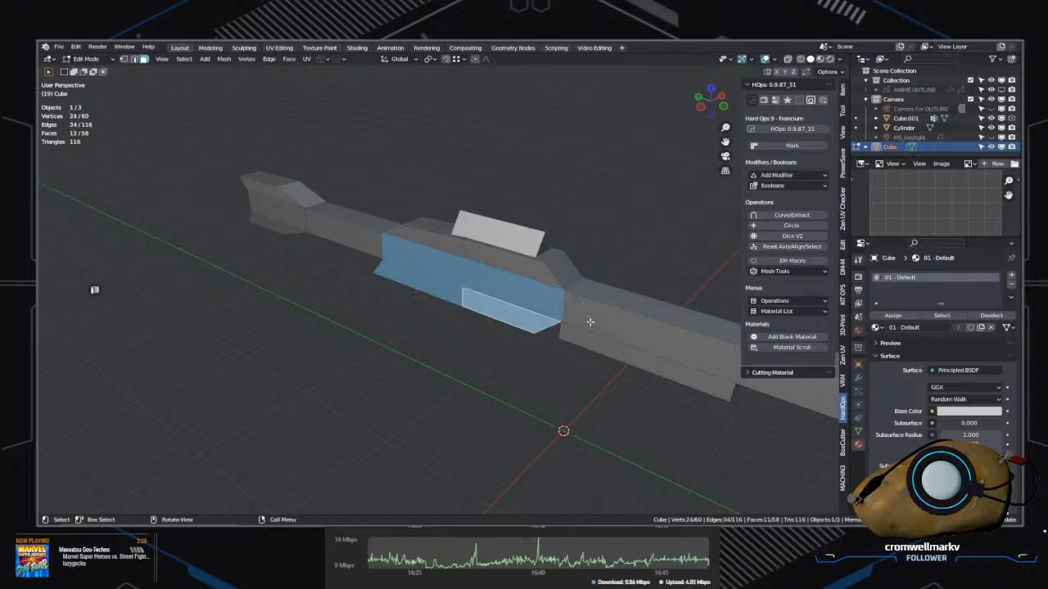
middle_drag(523, 315, 464, 316)
key(e)
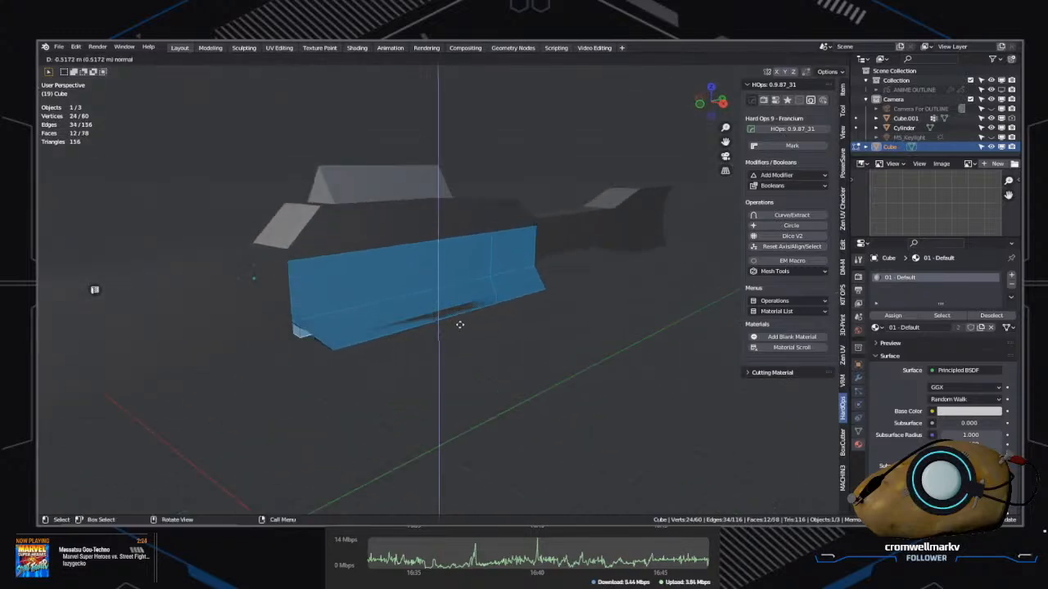
right_click(451, 343)
key(q)
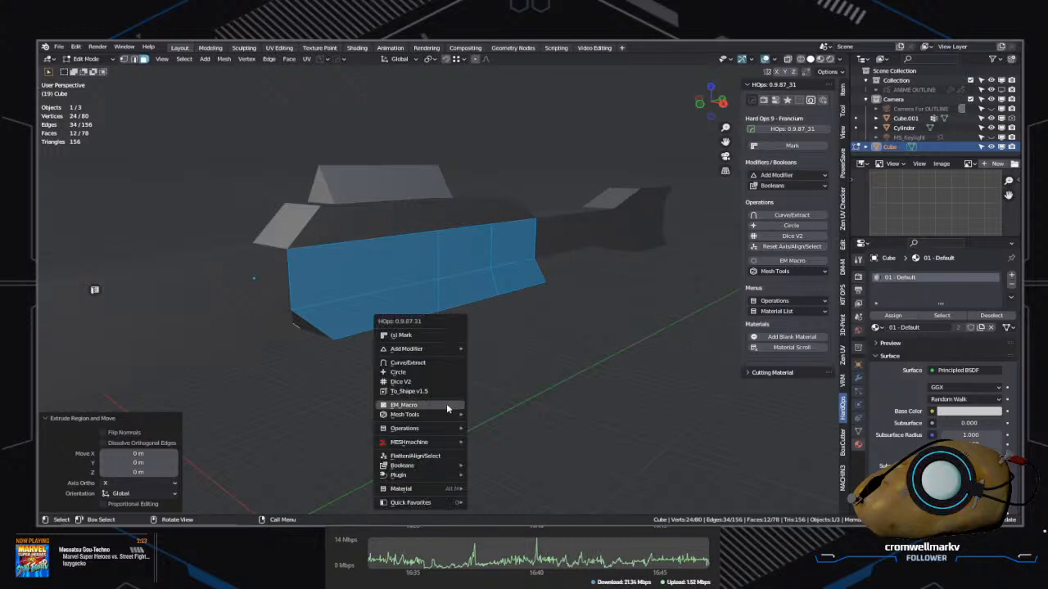
click(447, 404)
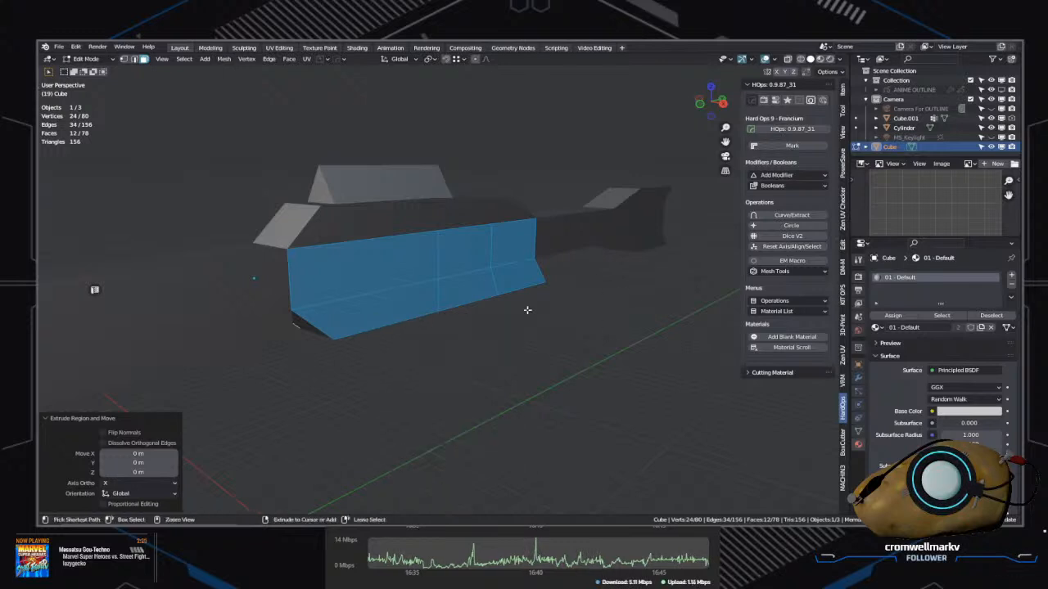
middle_drag(502, 313, 491, 335)
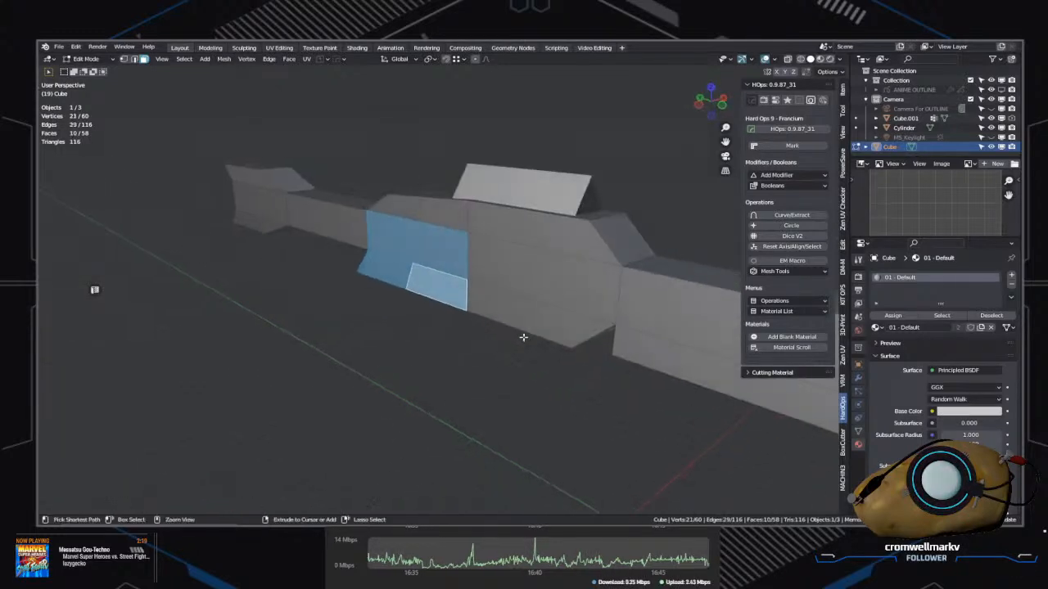
shift+click(524, 336)
ctrl+click(526, 336)
middle_drag(601, 346, 290, 328)
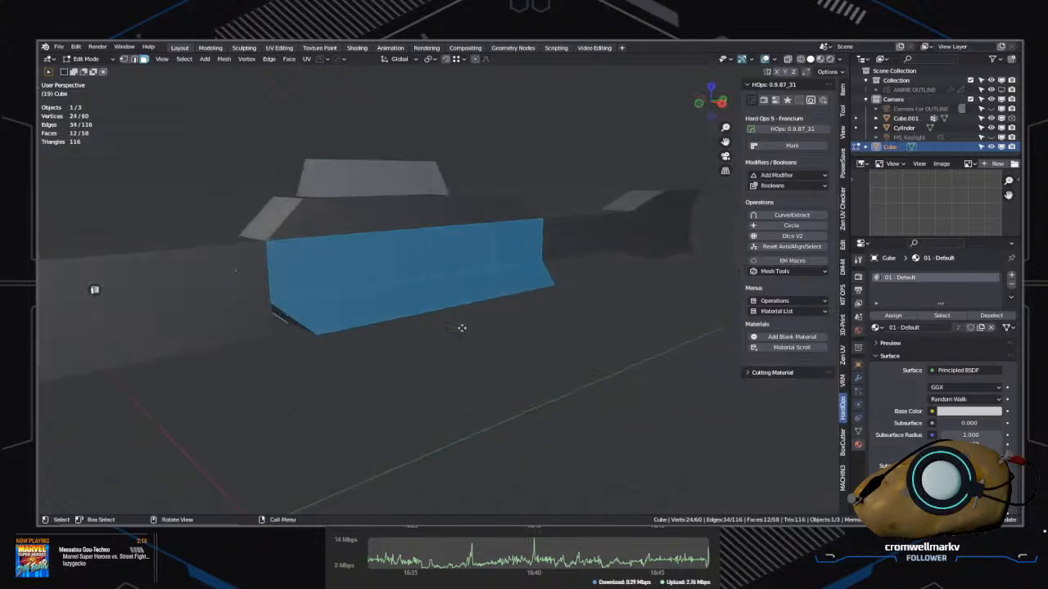
key(e)
right_click(522, 332)
key(ctrl+z)
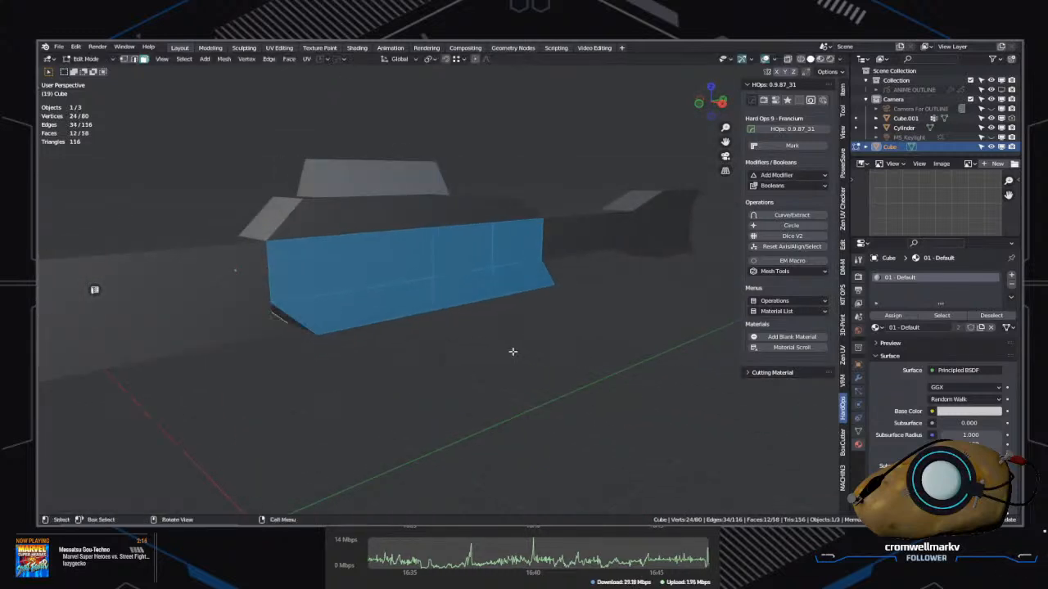
mouse_move(452, 345)
middle_down()
mouse_move(516, 347)
mouse_move(439, 351)
mouse_move(468, 347)
middle_up()
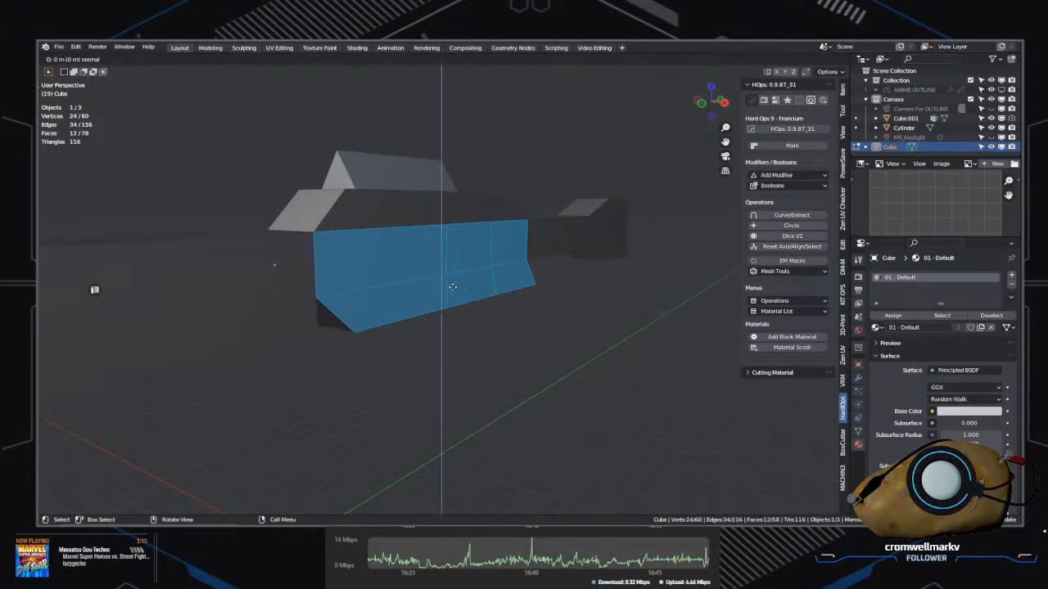
key(e)
right_click(552, 339)
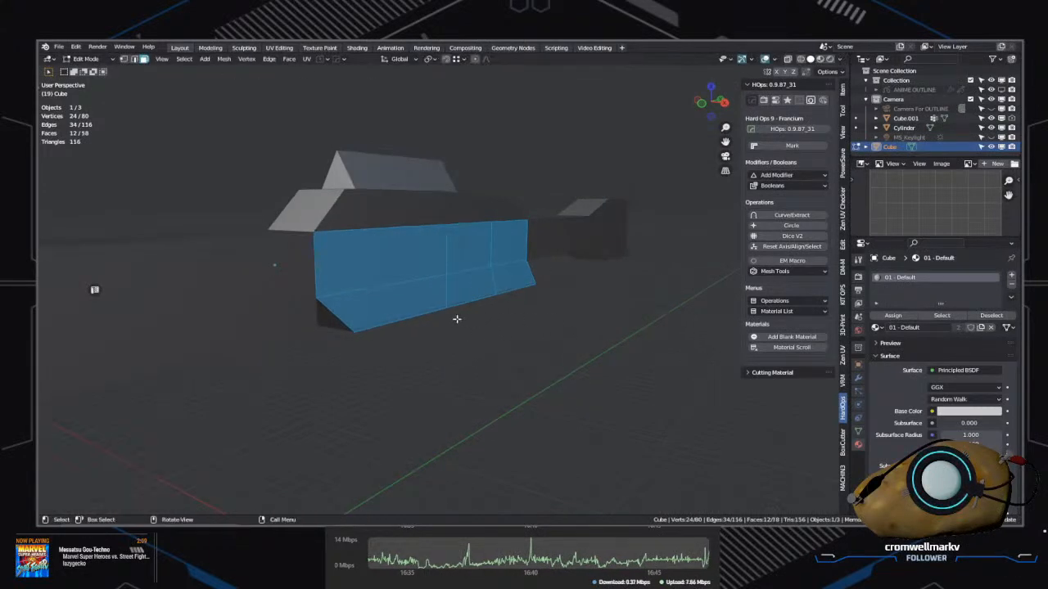
middle_drag(456, 332, 571, 437)
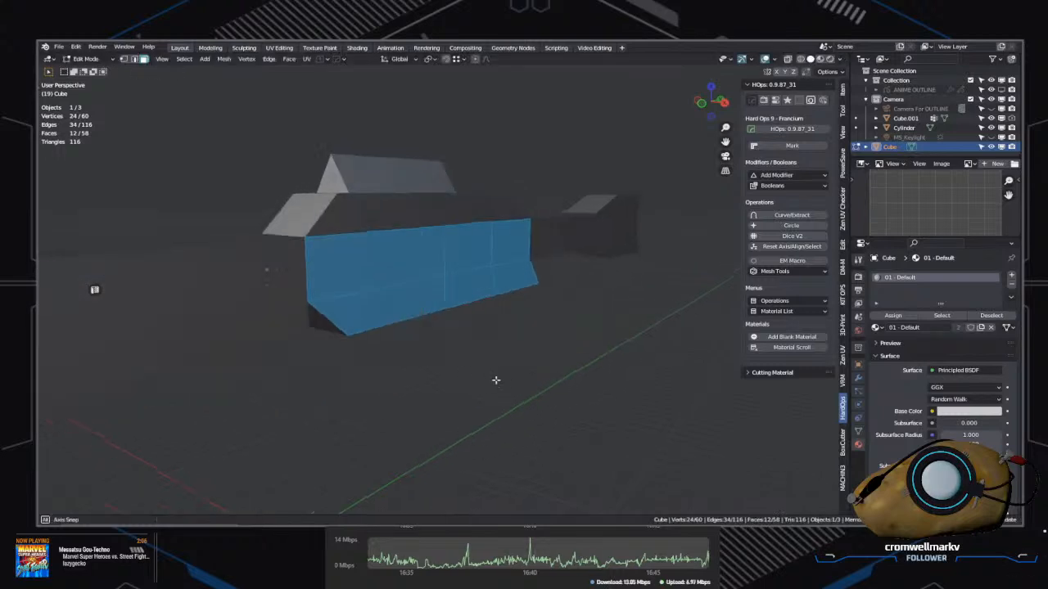
middle_drag(493, 379, 456, 364)
Step: Raise the selected side faces outward on both sides with the HOps EM Macro face panel, keeping shrink and bevel at 0
key(q)
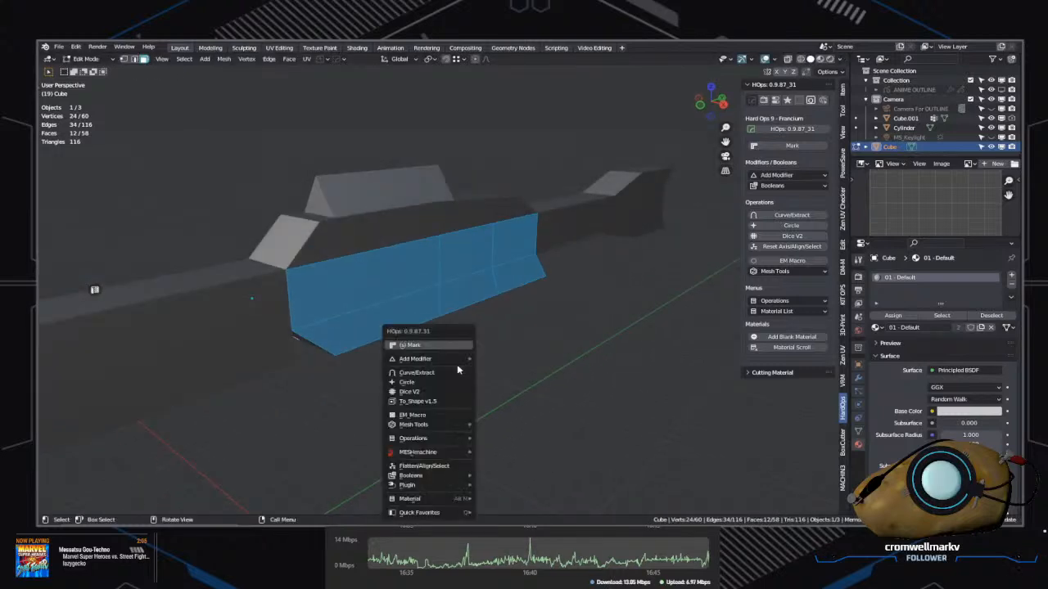
click(433, 419)
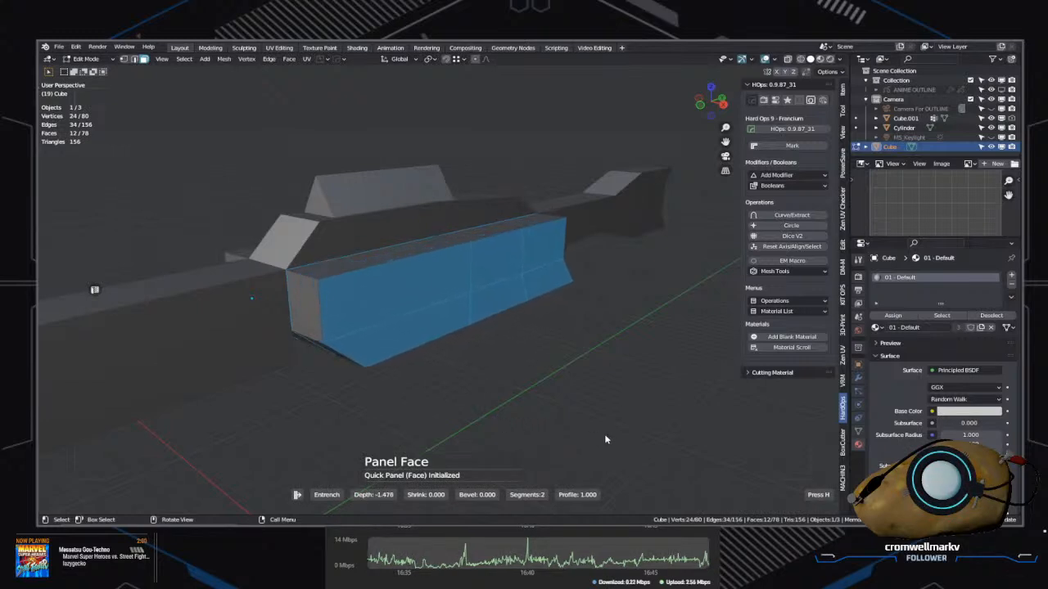
click(571, 432)
middle_drag(571, 432, 335, 328)
click(410, 330)
key(Tab)
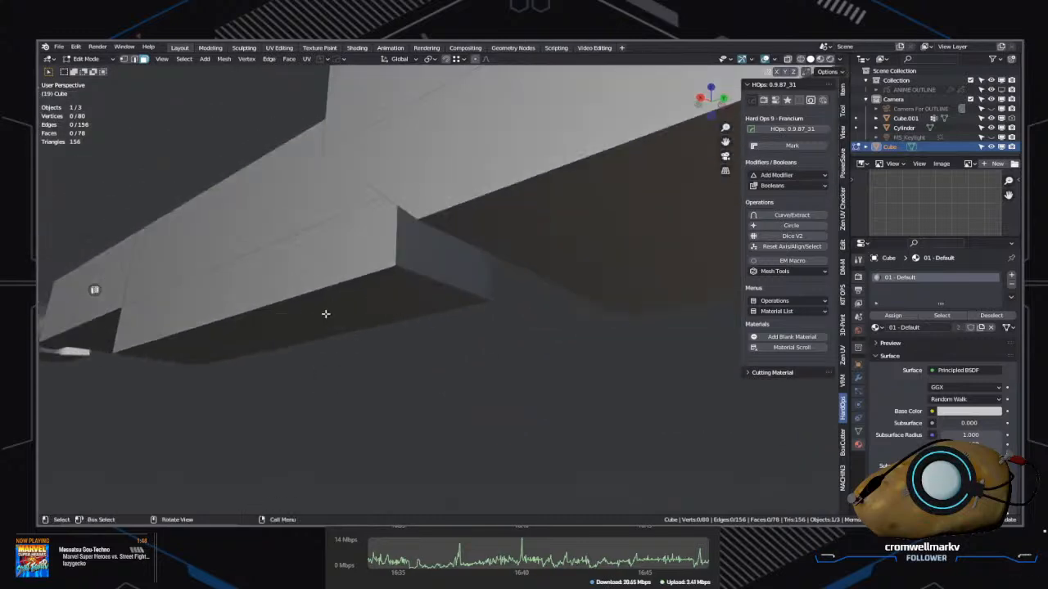
Step: Select the underside face of the fore-end's lowered block and try to move it along Y
click(327, 316)
key(g)
key(y)
click(339, 344)
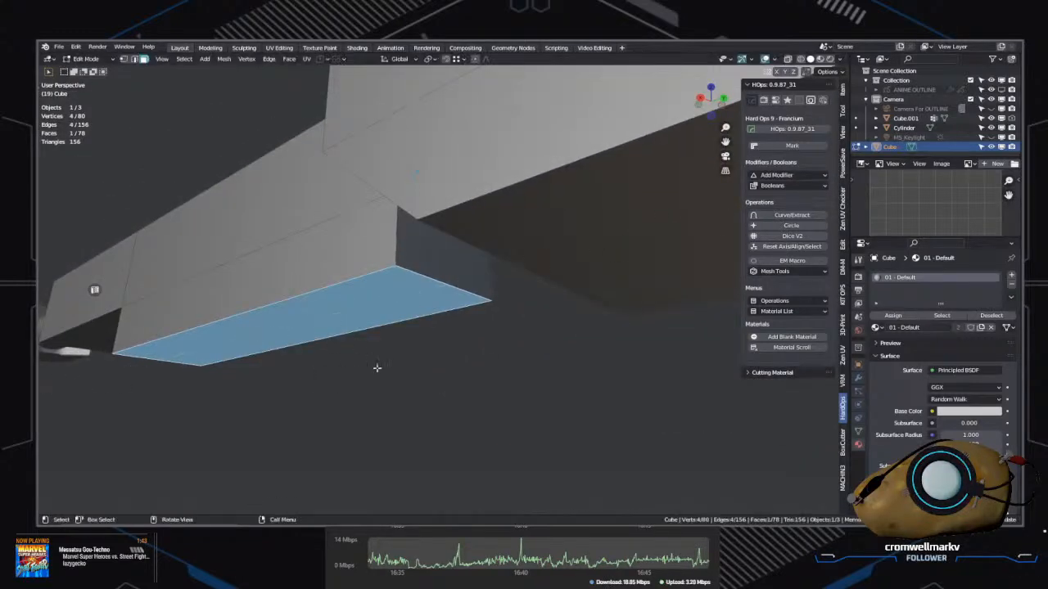
key(g)
key(y)
click(394, 416)
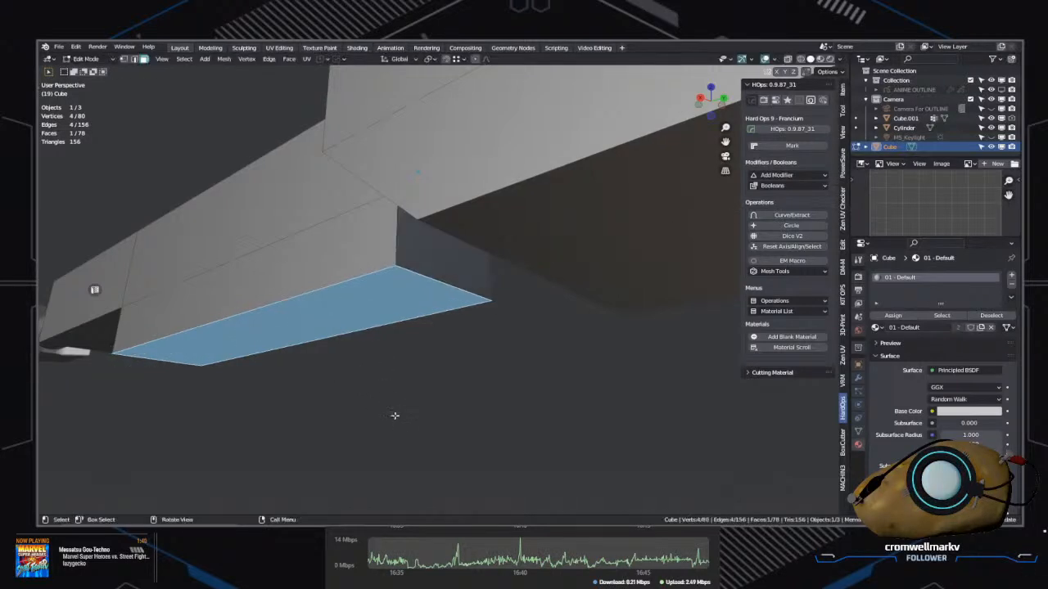
right_click(431, 395)
middle_drag(491, 369, 600, 391)
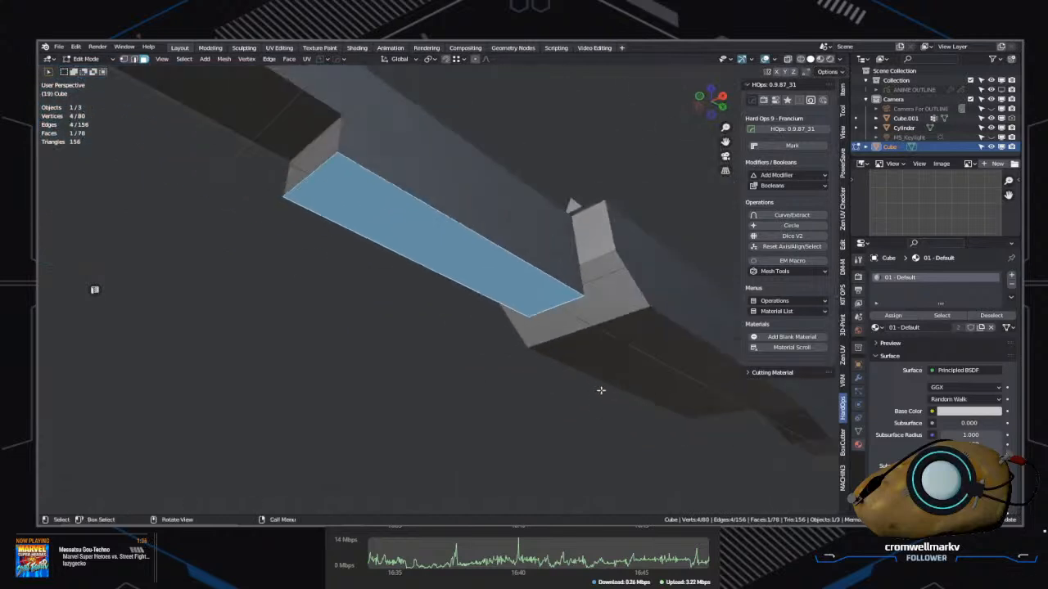
Step: Move the fore-end block's underside face about 0.42 m along Z, level with the wide section's underside
key(g)
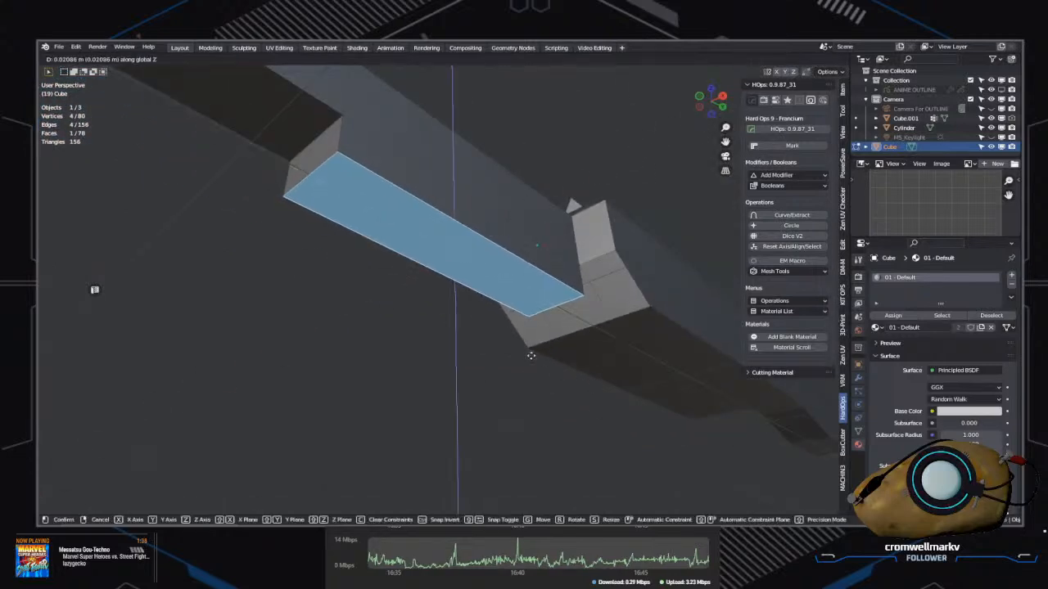
click(532, 367)
middle_drag(533, 365, 540, 397)
key(g)
key(z)
click(690, 385)
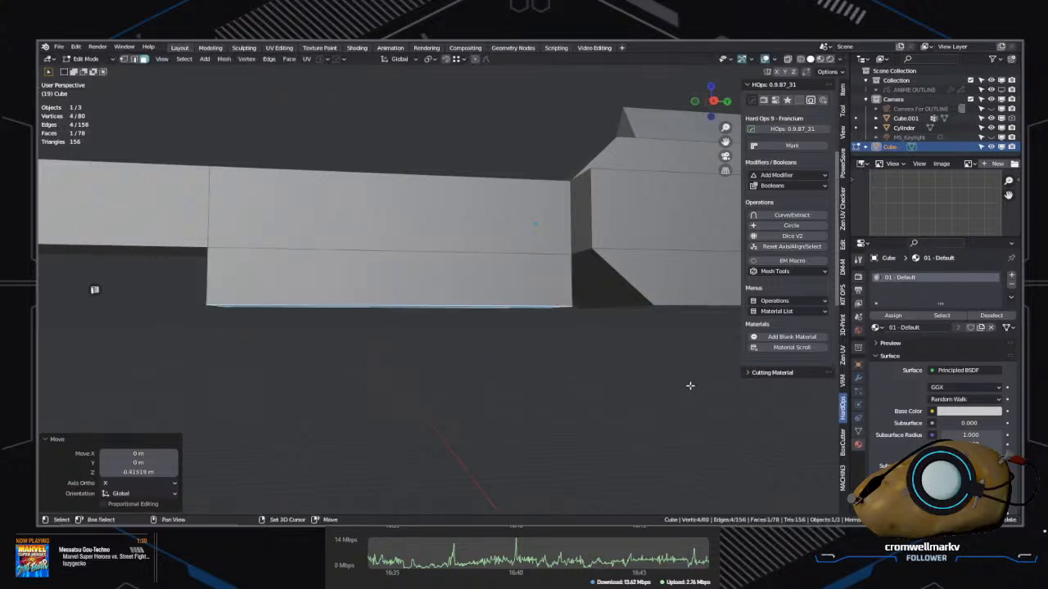
Step: Fill the triangular gaps on both sides between the fore-end block's rear and the wide section's slanted front
middle_drag(690, 385, 532, 294)
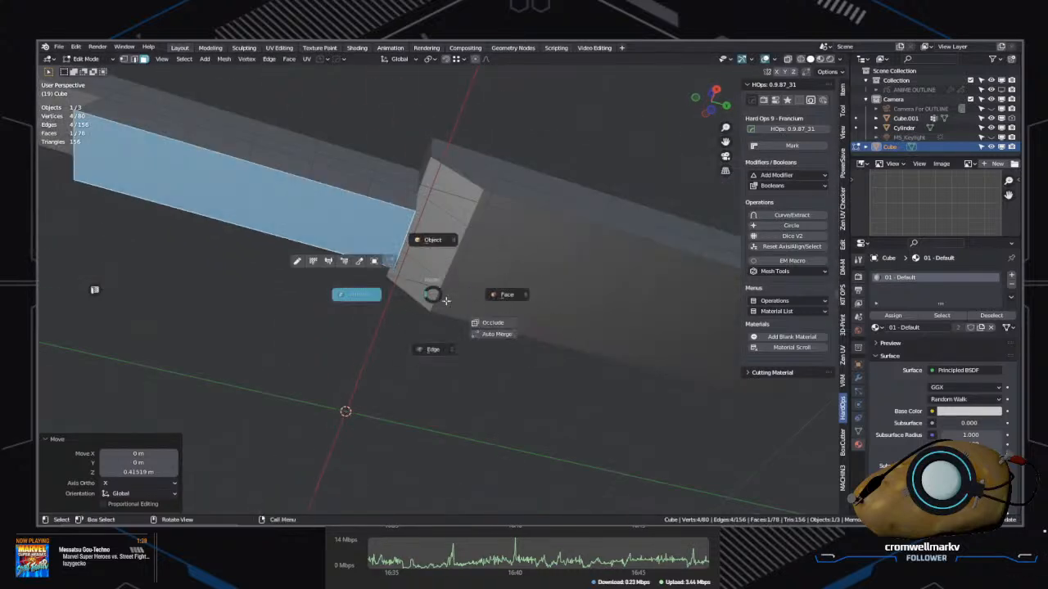
click(357, 295)
middle_drag(446, 300, 507, 352)
scroll(497, 330, up, 3)
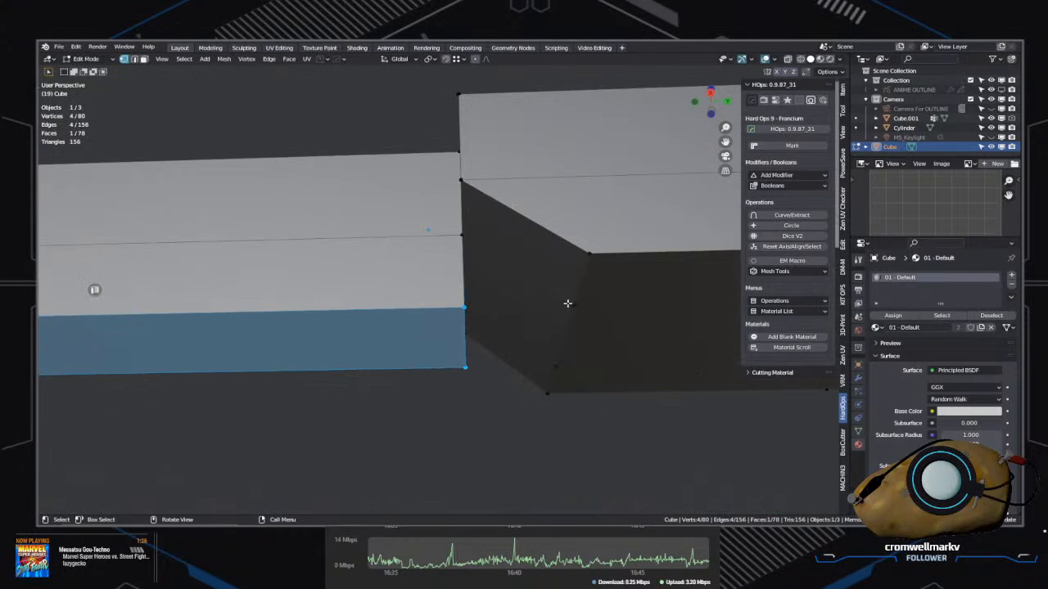
click(561, 361)
click(566, 298)
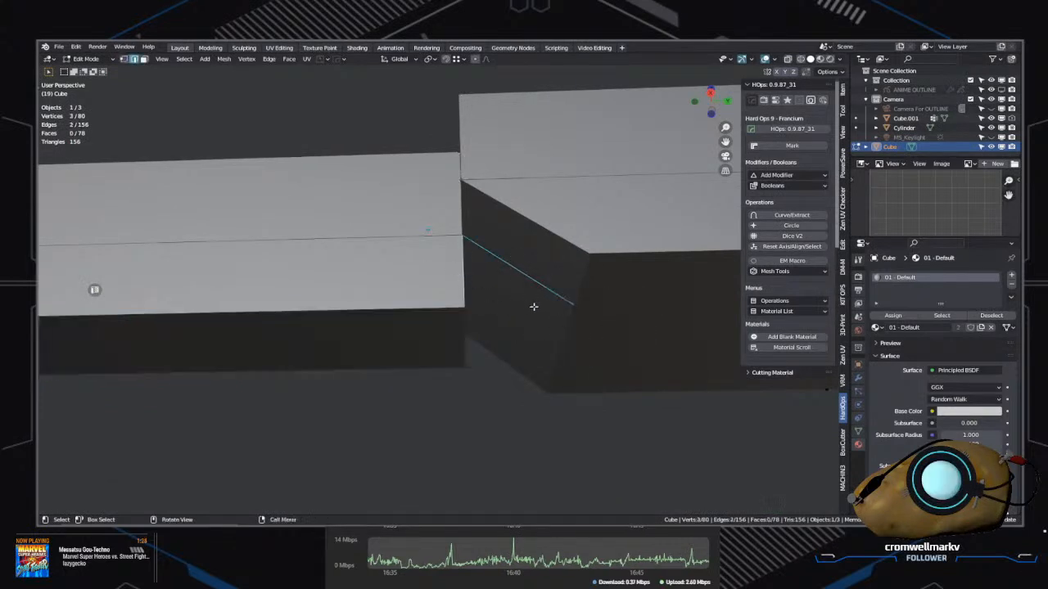
middle_drag(534, 307, 551, 328)
key(f)
middle_drag(633, 362, 313, 298)
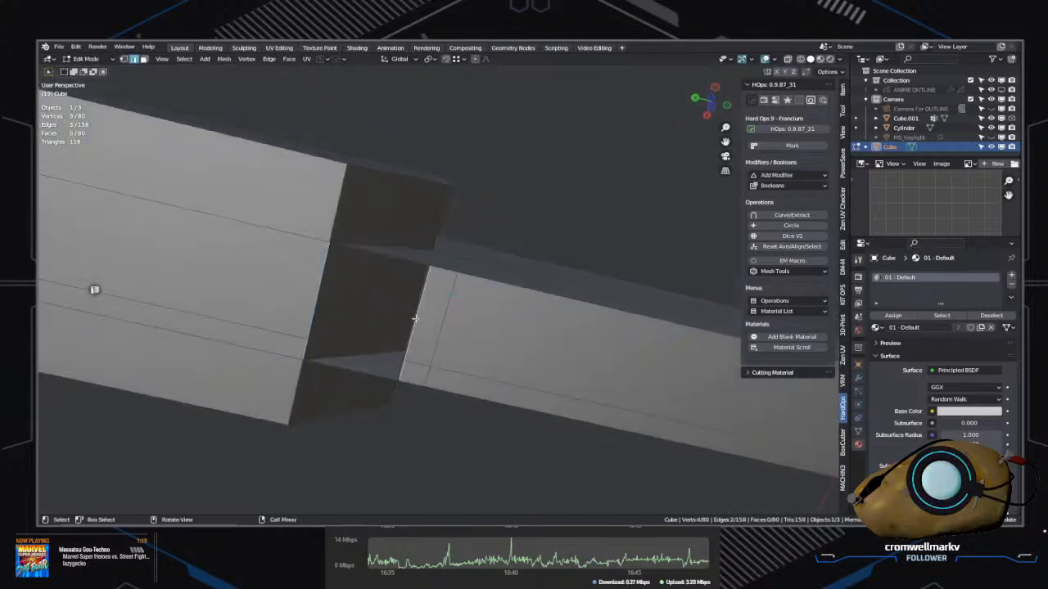
Step: Fill the underside gap between the fore-end block and the wide section, and delete the slanted face enclosed inside
key(f)
middle_drag(423, 316, 451, 361)
click(448, 355)
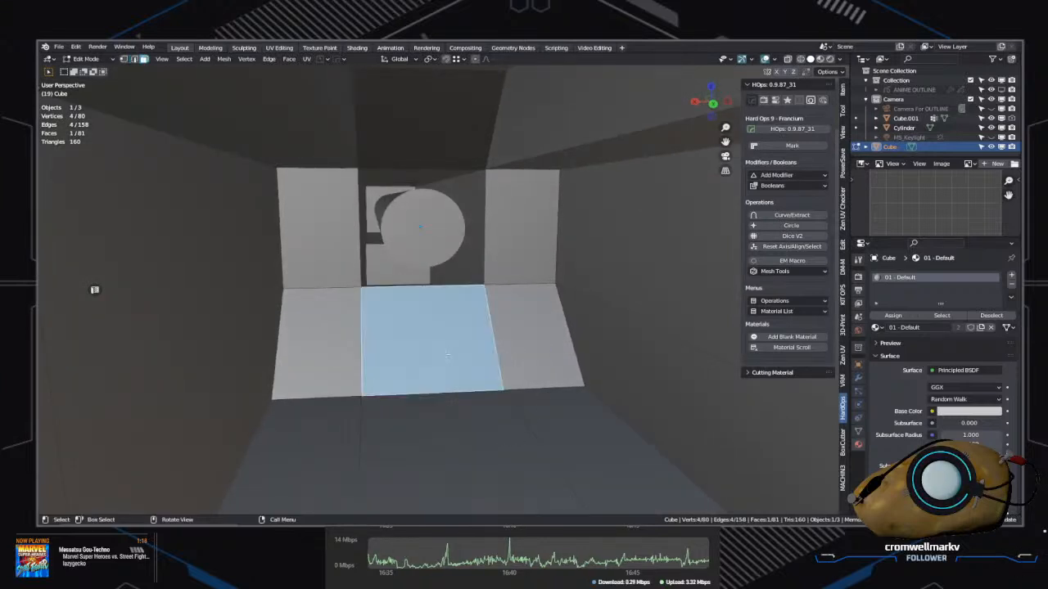
key(x)
key(x)
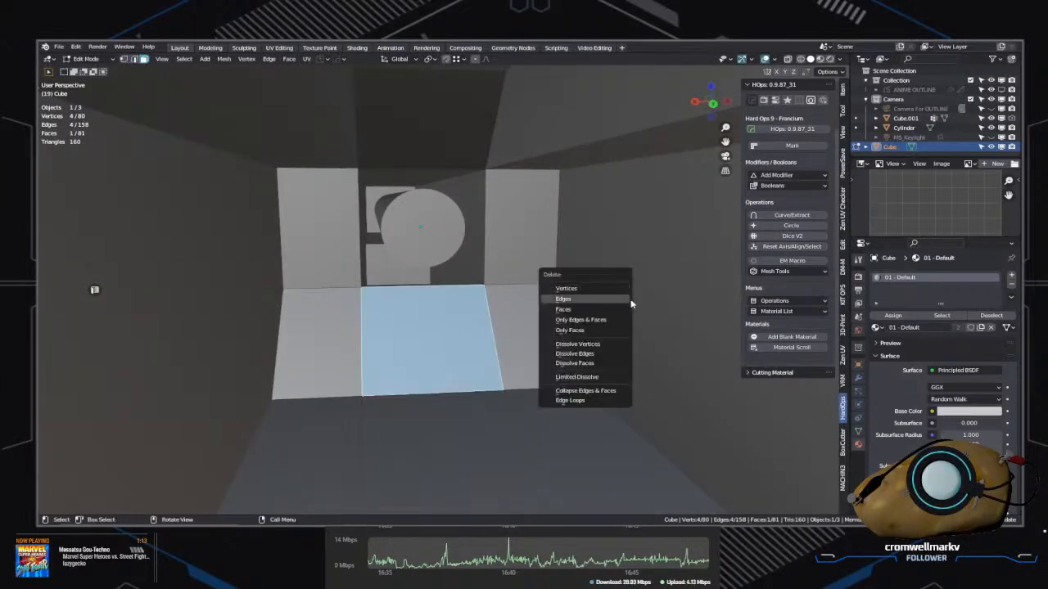
click(573, 314)
middle_drag(572, 314, 468, 367)
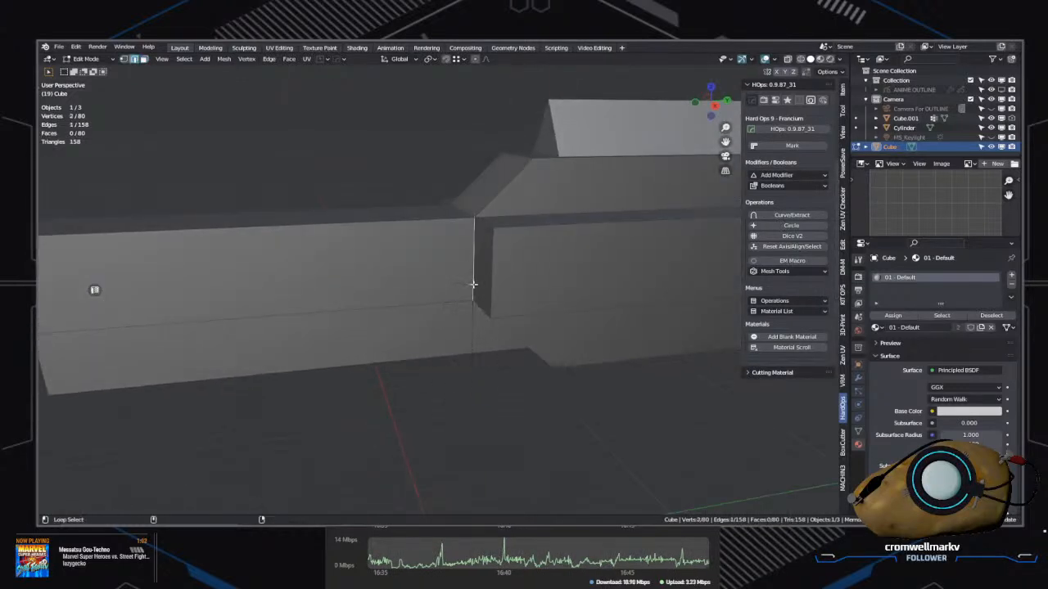
Step: Select the edge loop where the fore-end meets the wide section and move it along Y toward the muzzle
shift+middle_drag(473, 251, 596, 303)
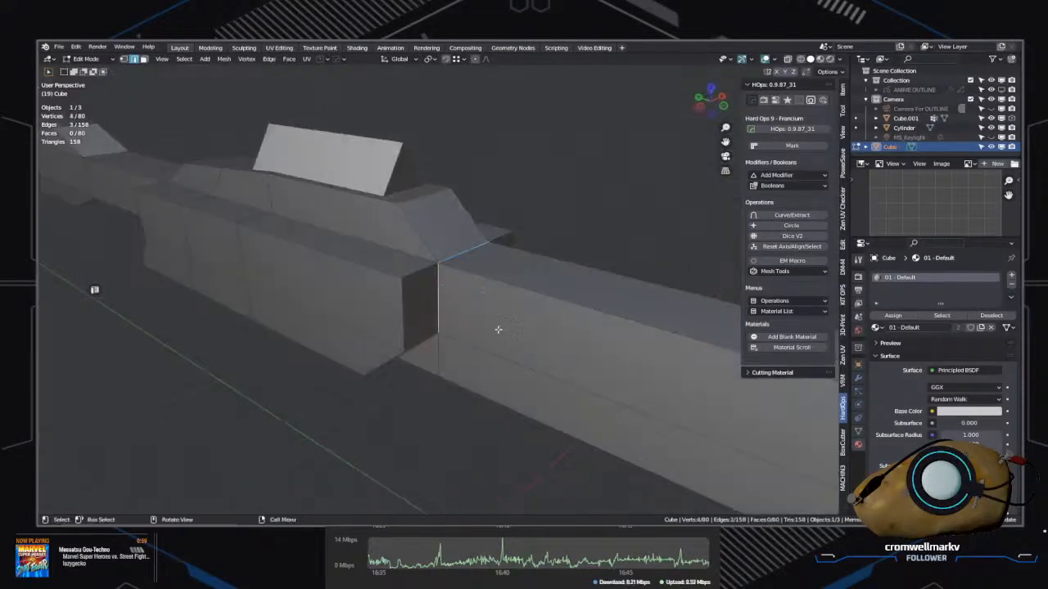
middle_drag(497, 329, 455, 288)
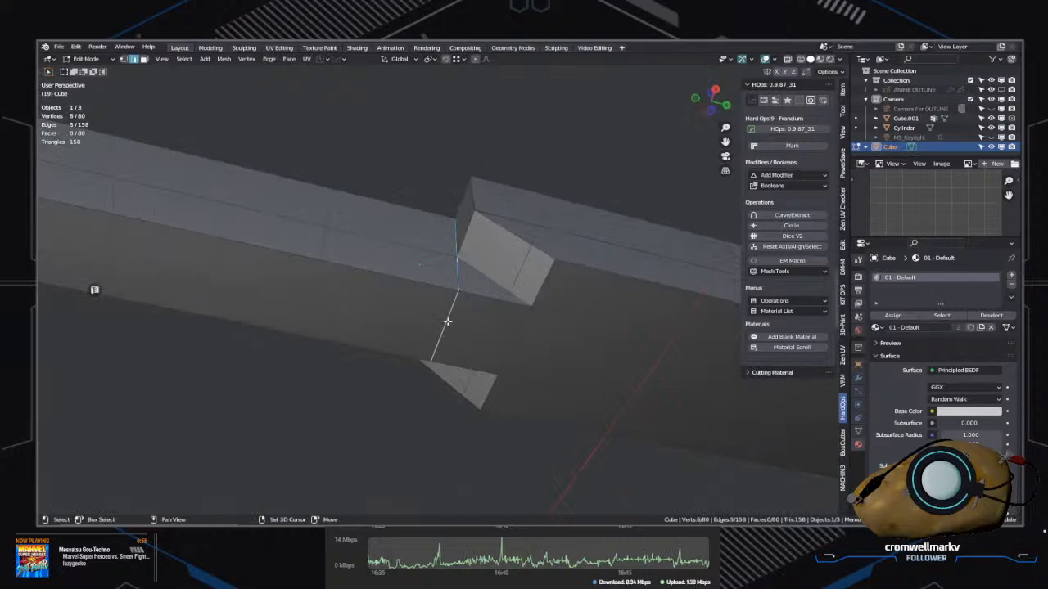
middle_drag(446, 331, 904, 365)
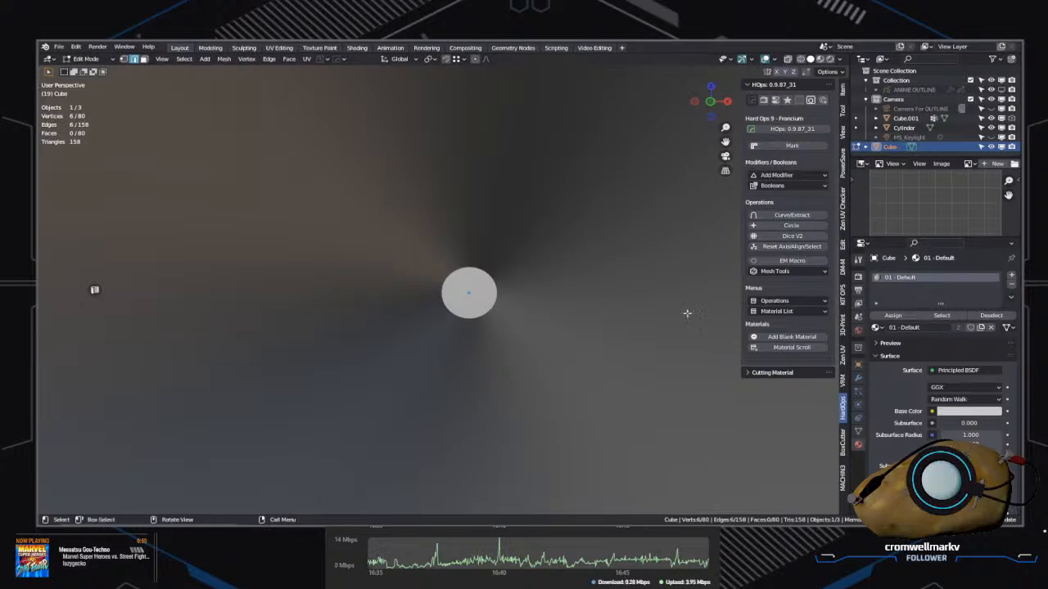
middle_drag(687, 312, 547, 292)
key(g)
key(y)
click(362, 330)
Step: Connect the opposing corner vertices across the stretched transition faces on both sides of the fore-end joint
middle_drag(361, 330, 507, 297)
click(345, 298)
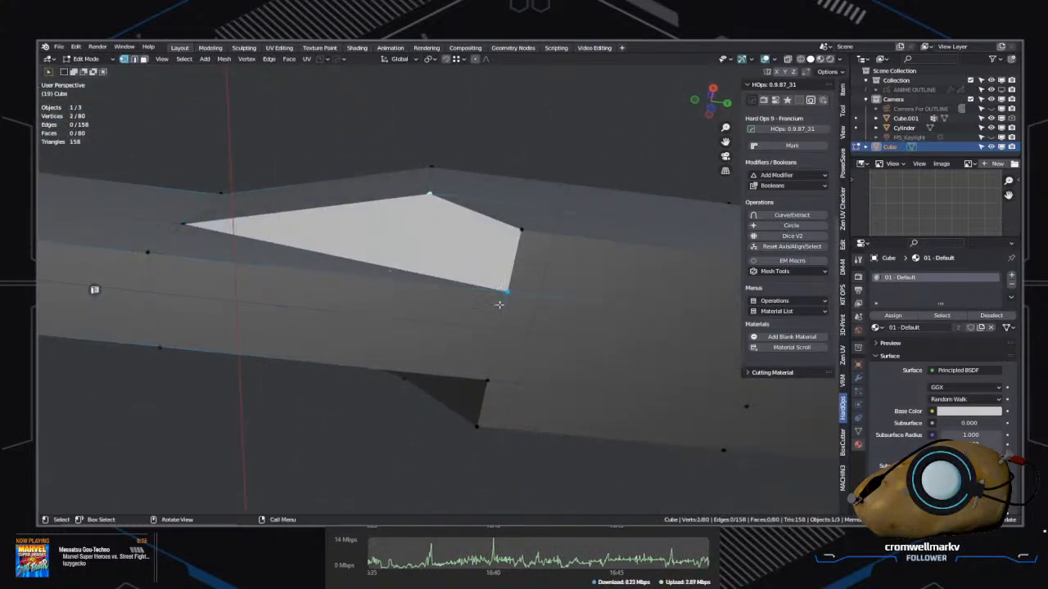
middle_drag(566, 331, 517, 326)
middle_drag(517, 415, 413, 344)
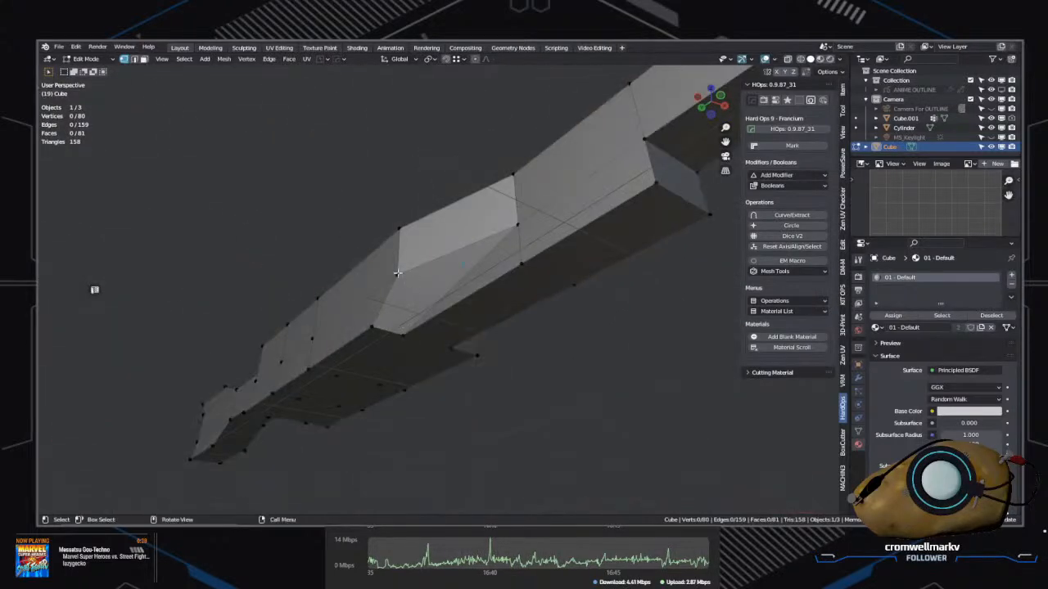
key(j)
Step: Clear the face selection on the body and save untitled.blend
middle_drag(464, 366, 410, 324)
key(Tab)
middle_drag(450, 293, 552, 320)
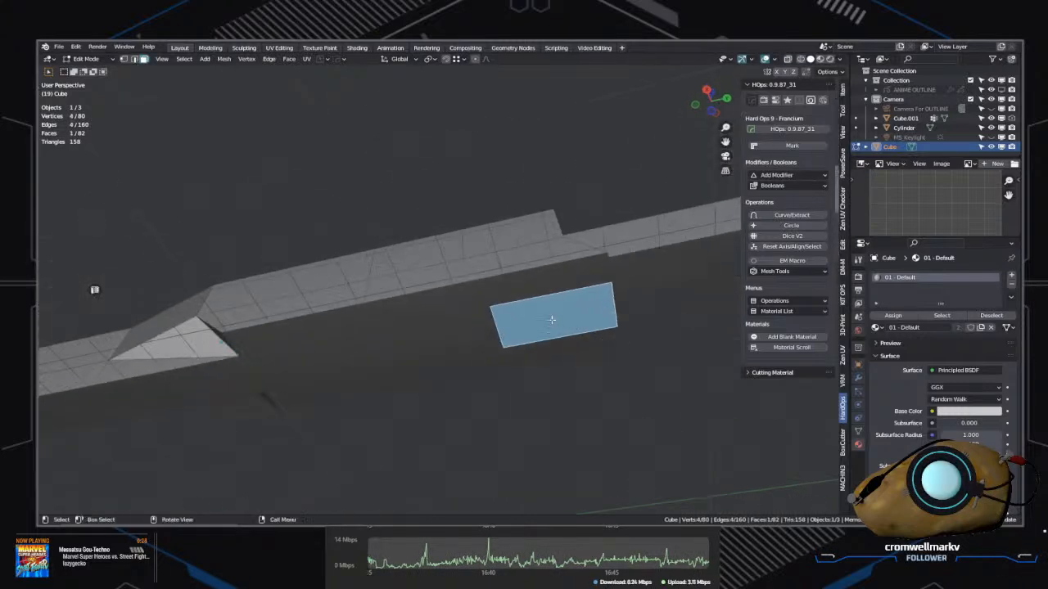
right_click(587, 350)
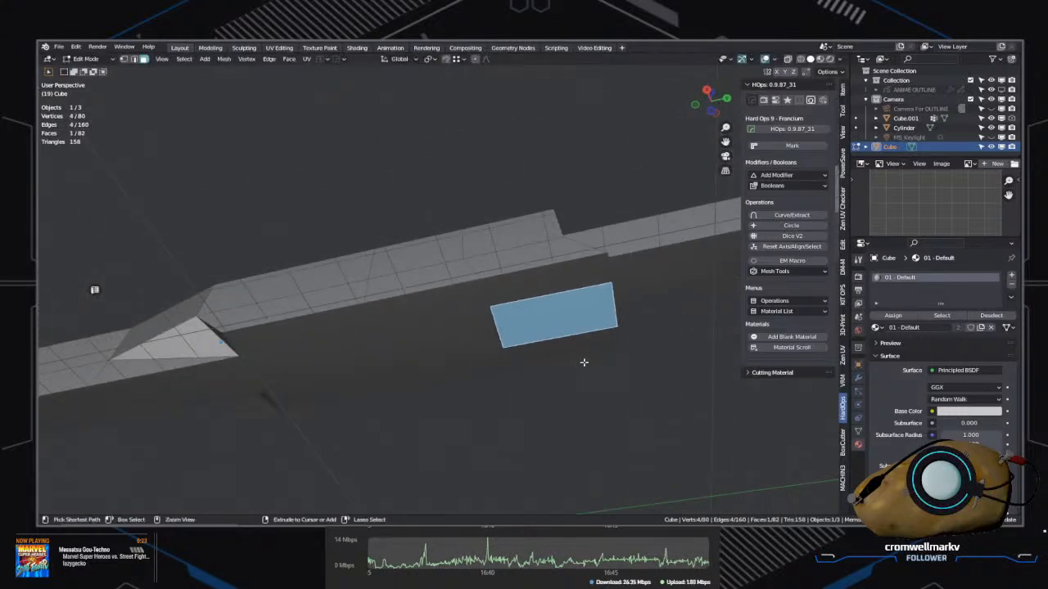
middle_drag(640, 366, 550, 372)
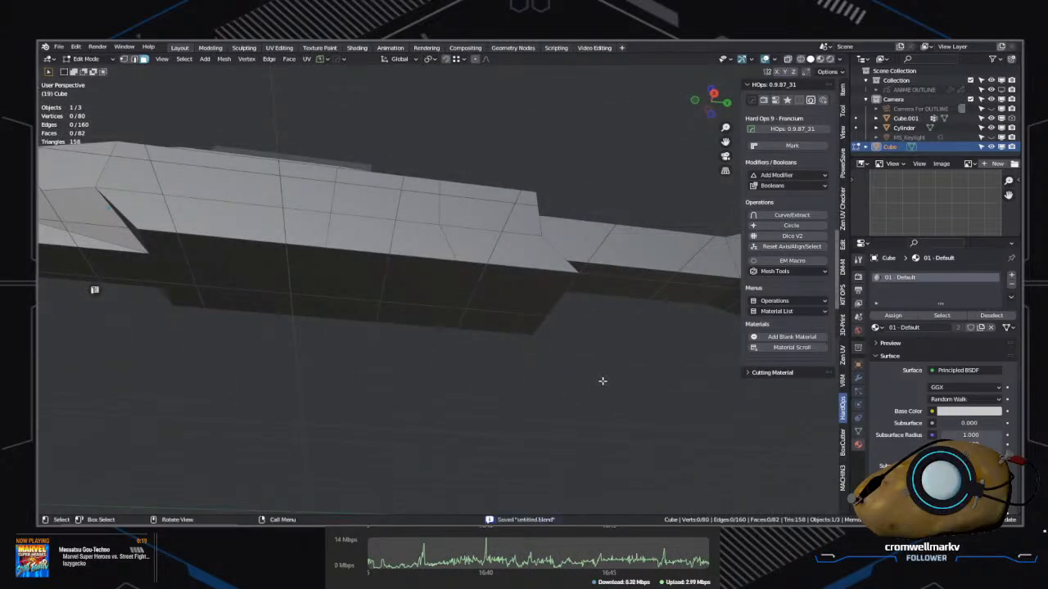
Step: Leave mesh editing and apply the body object's scale
click(510, 252)
key(q)
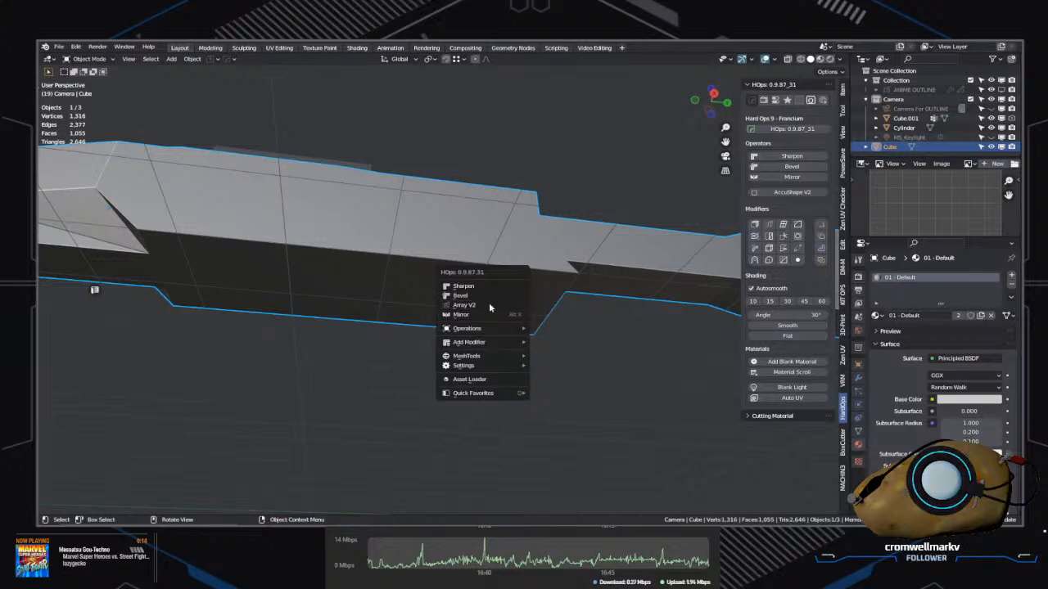
key(ctrl+a)
click(340, 314)
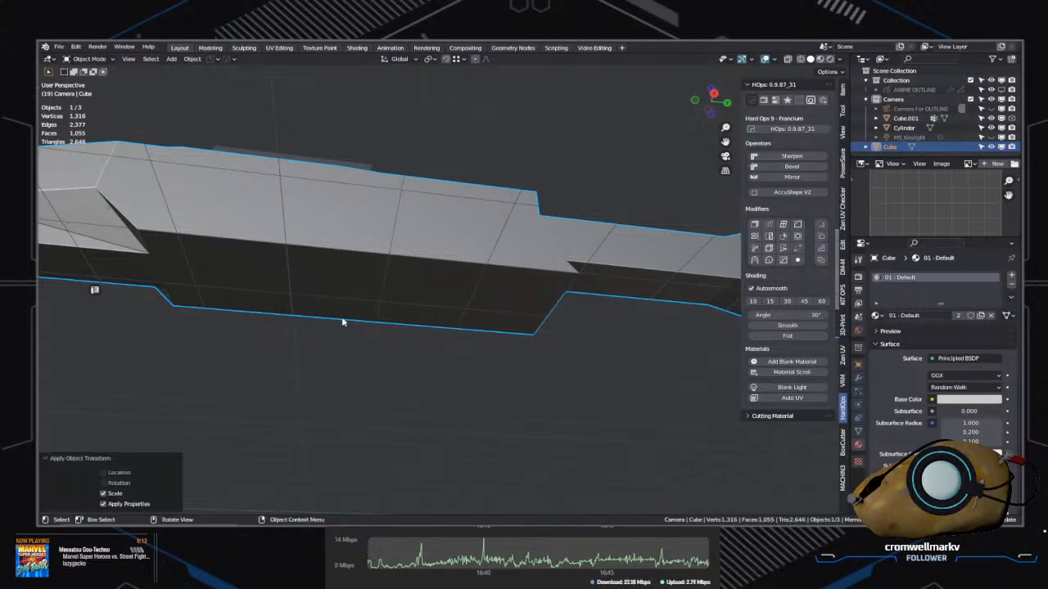
Step: Inset the rear underside face of the wide section by about 0.173 m and extrude it downward about 7.65 m as a grip
key(Tab)
middle_drag(505, 308, 498, 290)
click(498, 289)
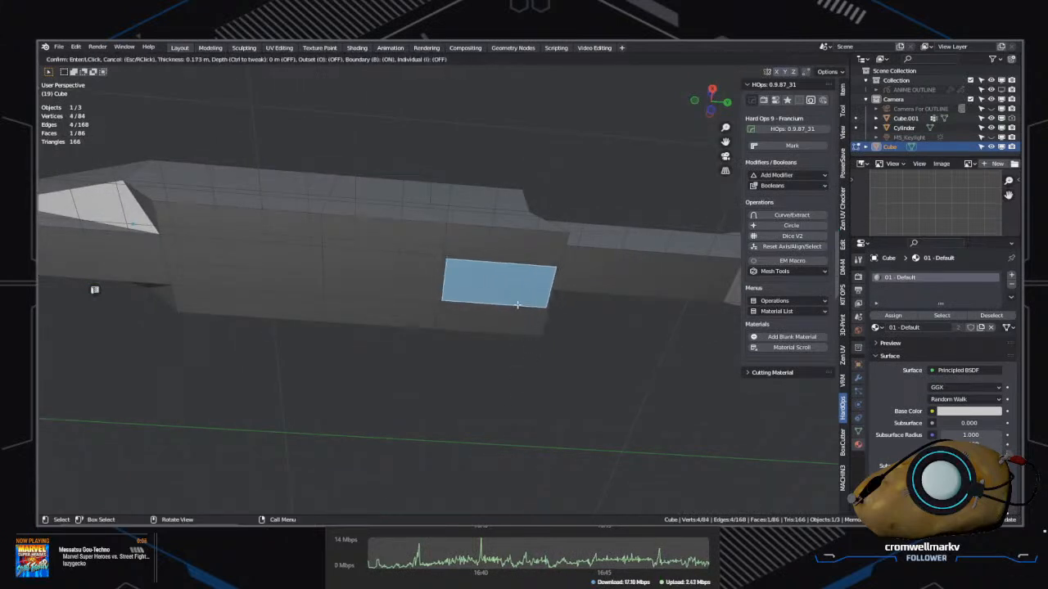
click(516, 305)
middle_drag(516, 305, 524, 346)
key(e)
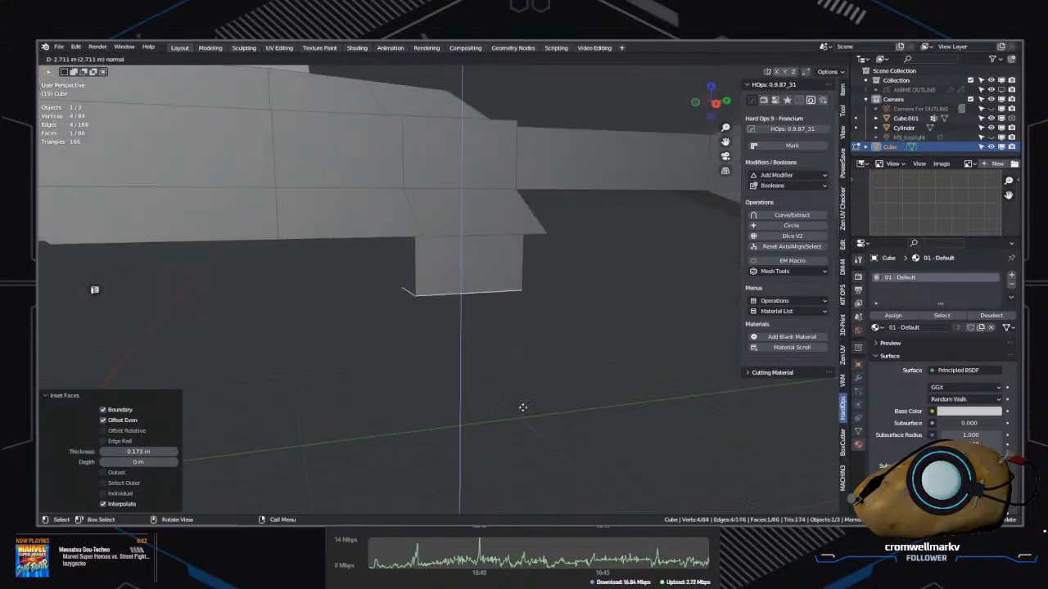
click(539, 495)
middle_drag(582, 424, 545, 376)
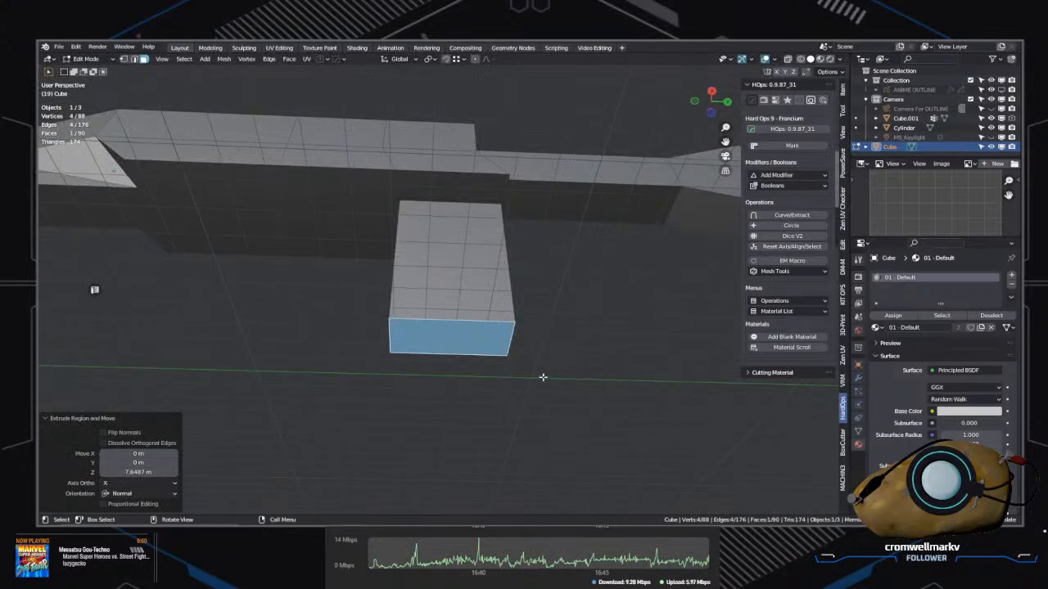
Step: Move the grip's end face along Y toward the stock to slant the grip, and extrude a short base from it
key(g)
key(x)
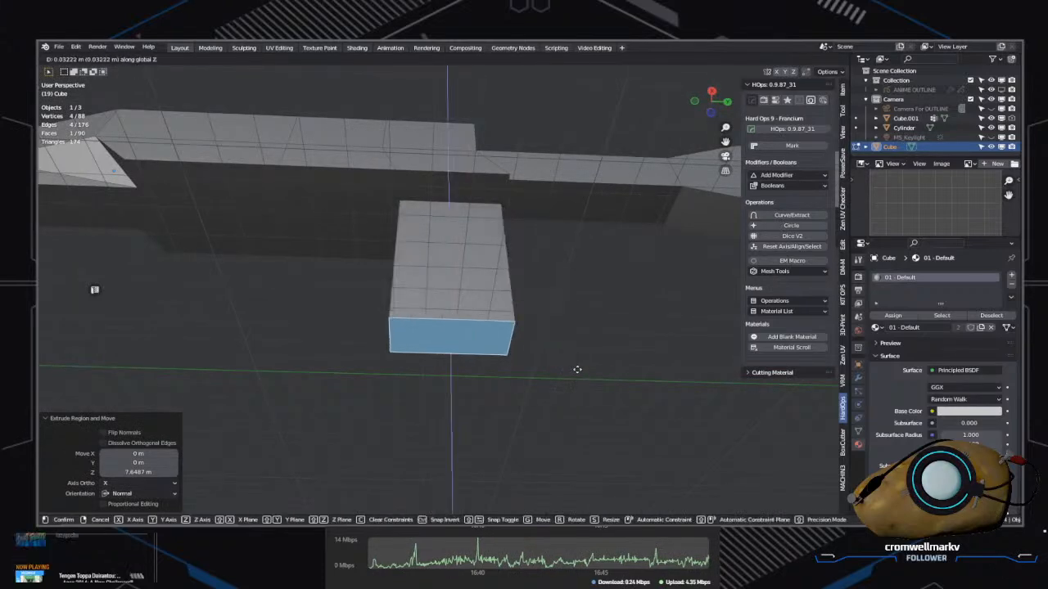
key(y)
click(647, 363)
middle_drag(647, 362, 477, 344)
click(527, 348)
Step: Select the ring of side faces around the grip's short base and apply Panel Face with a depth of -0.072
scroll(477, 344, up, 4)
key(Tab)
click(486, 326)
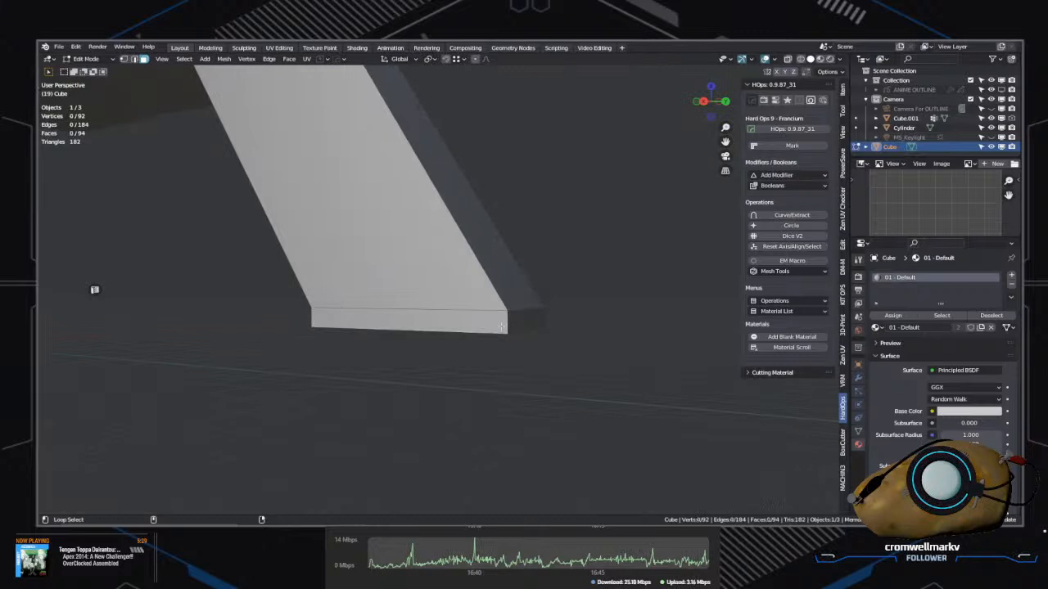
mouse_move(561, 330)
middle_down()
mouse_move(304, 330)
mouse_move(590, 341)
mouse_move(580, 332)
middle_up()
key(q)
click(564, 335)
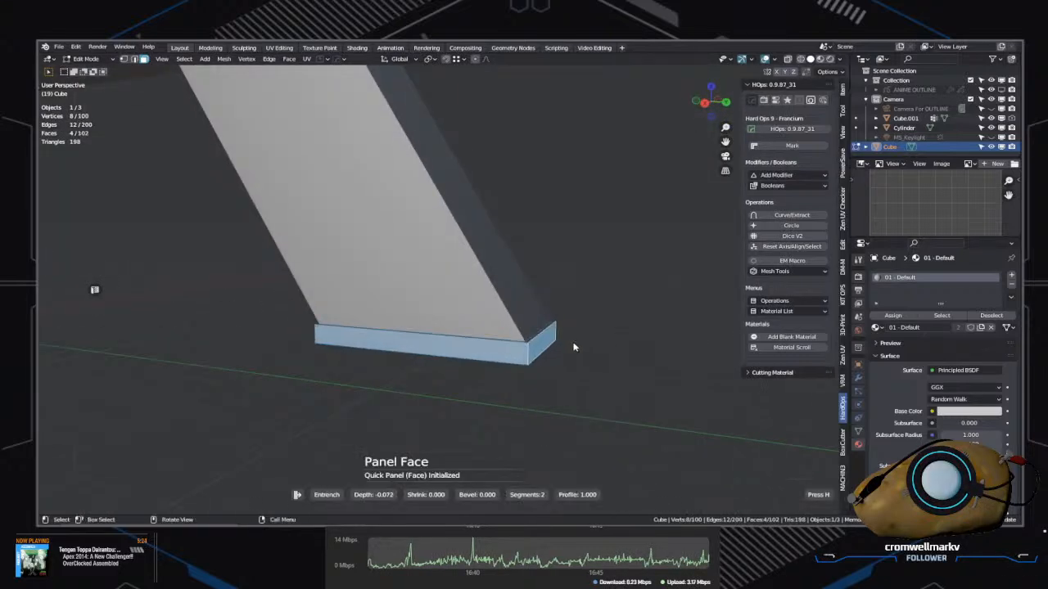
Step: Subdivide the slanted lower edges of the transition recess on both sides of the body with one cut
middle_drag(594, 360, 646, 363)
scroll(516, 326, down, 5)
shift+middle_drag(517, 326, 569, 445)
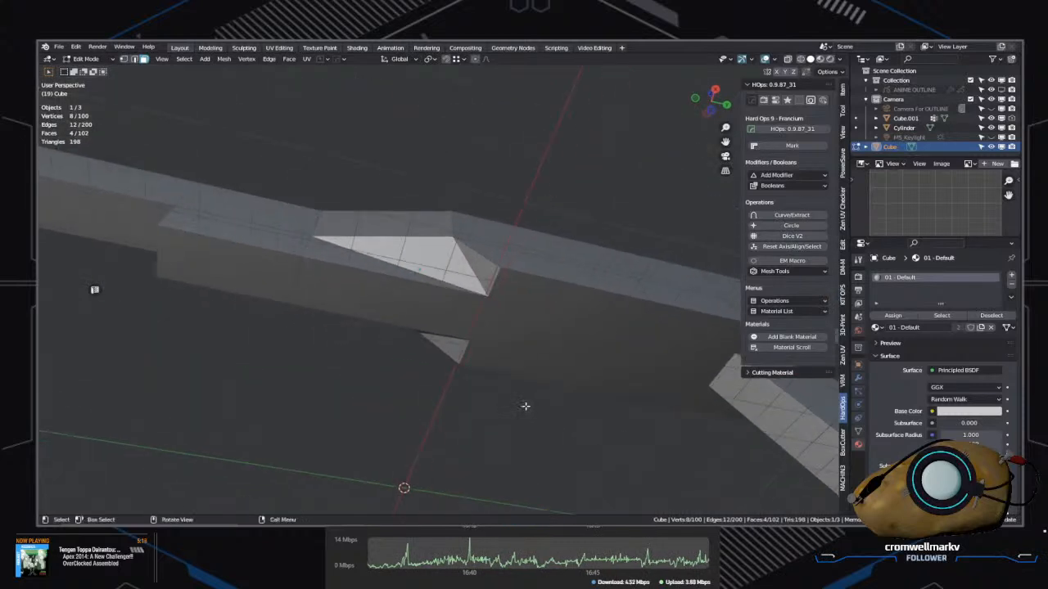
middle_drag(501, 389, 510, 334)
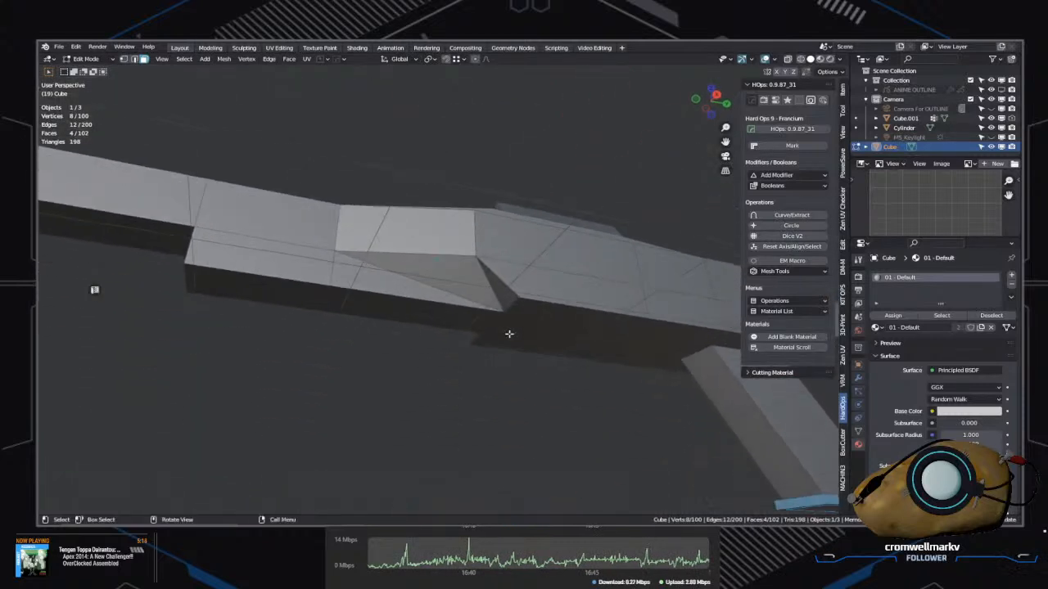
scroll(510, 335, up, 2)
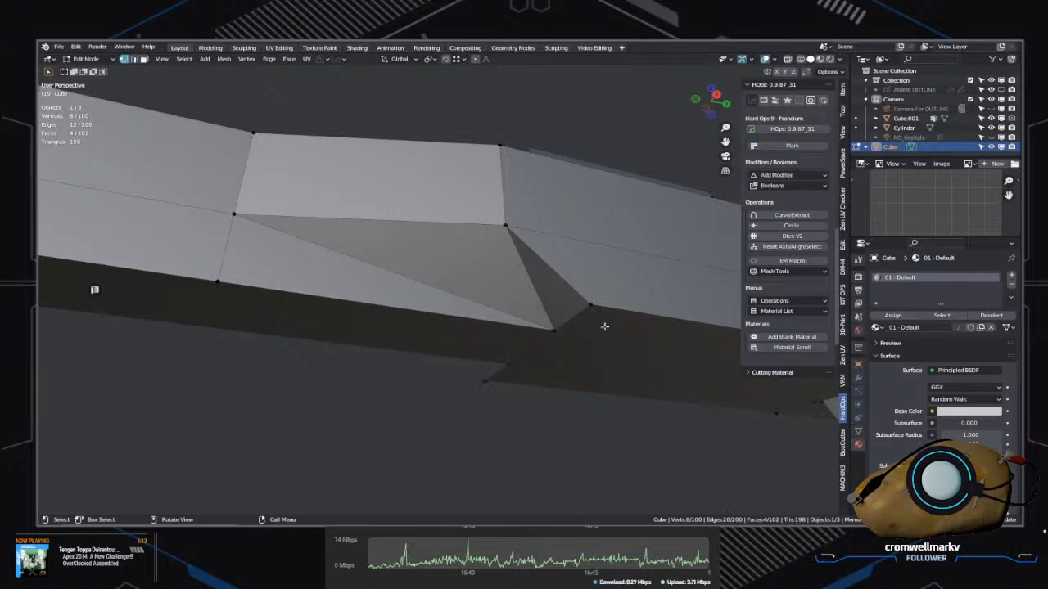
middle_drag(604, 326, 613, 449)
key(Tab)
click(468, 317)
click(481, 276)
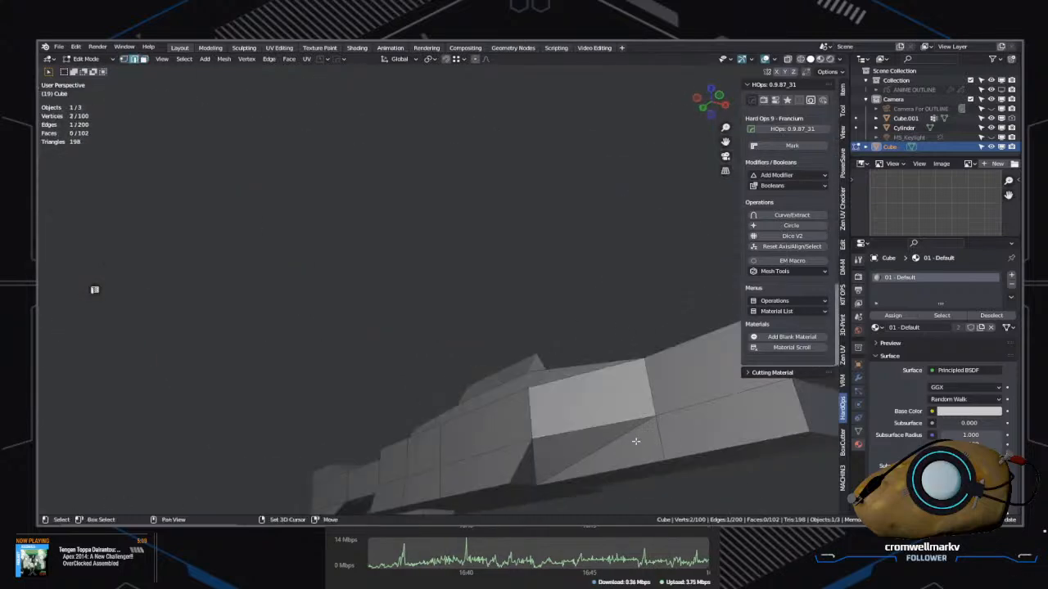
middle_drag(737, 435, 582, 362)
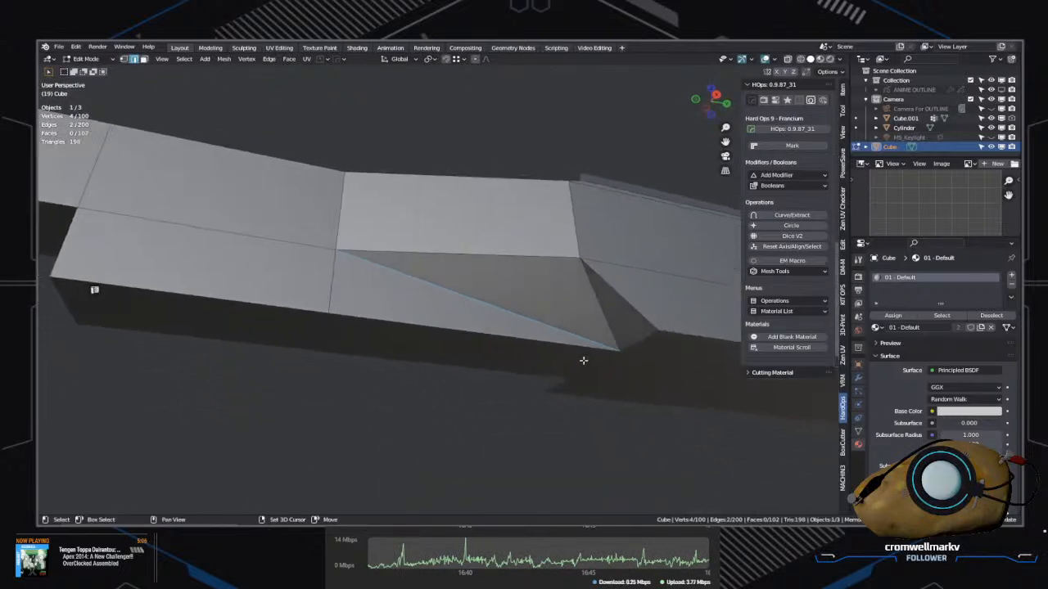
right_click(513, 344)
click(469, 237)
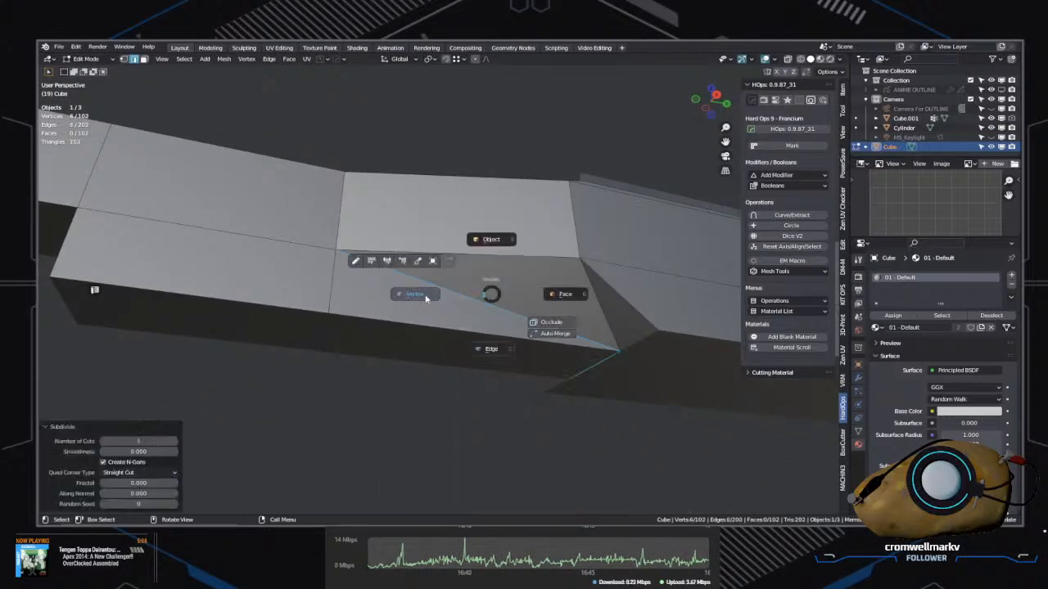
Step: Connect the recess's upper corner vertex to the new midpoint vertex and slide that midpoint along the slanted edge toward the lower corner
click(425, 298)
middle_drag(524, 301, 556, 302)
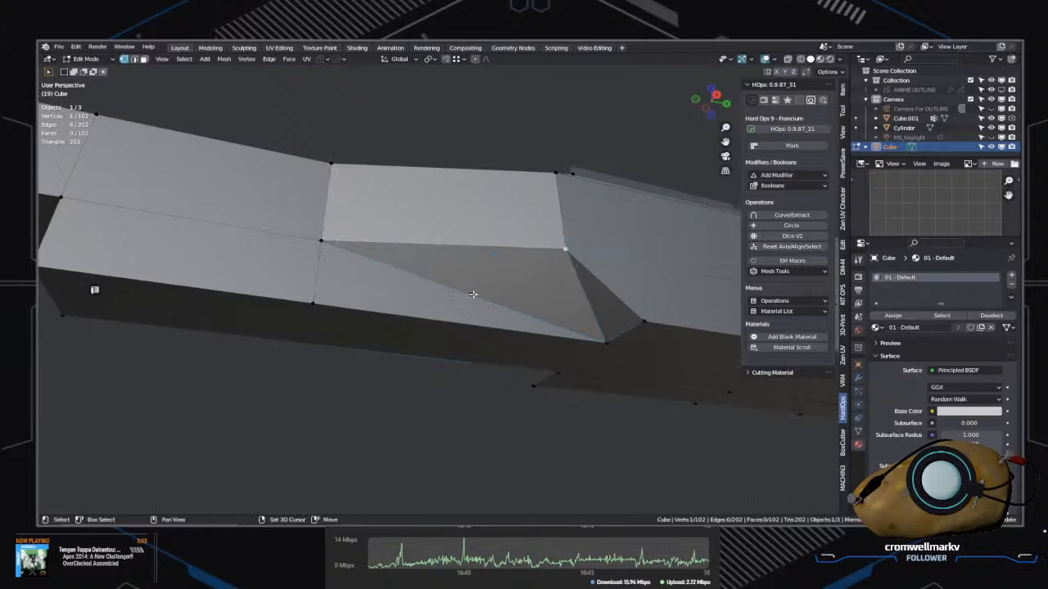
shift+middle_drag(600, 406, 538, 349)
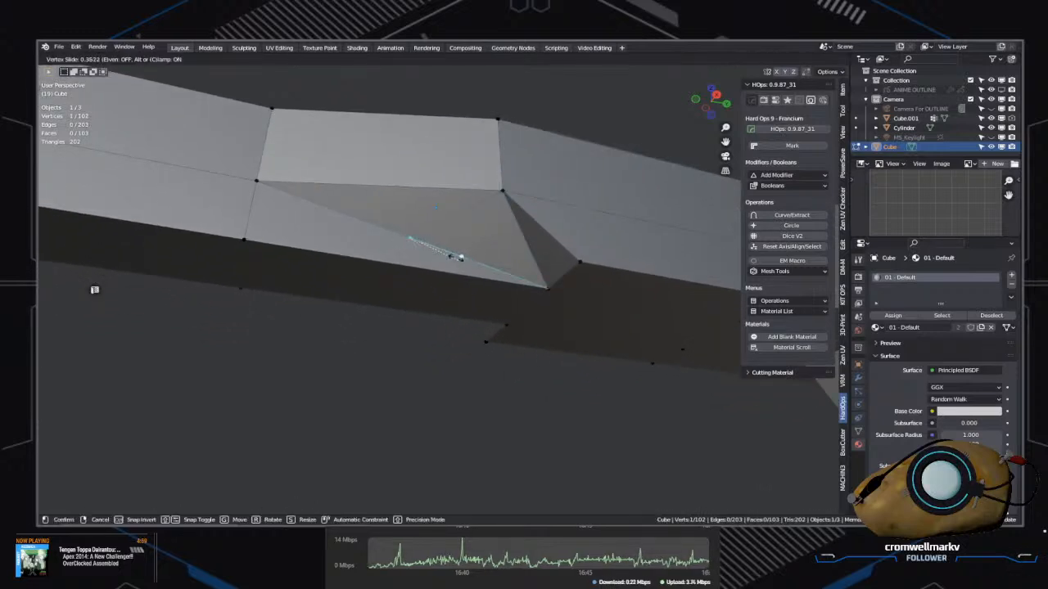
click(451, 257)
Step: Dissolve the old edge running from the recess's upper corner to its lower tip
key(2)
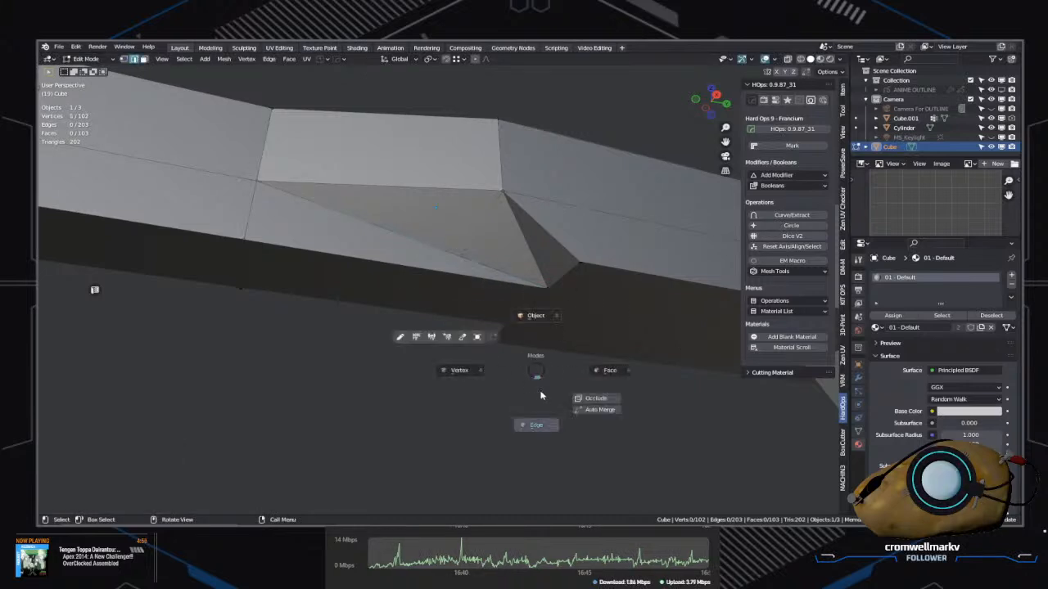
click(528, 262)
key(x)
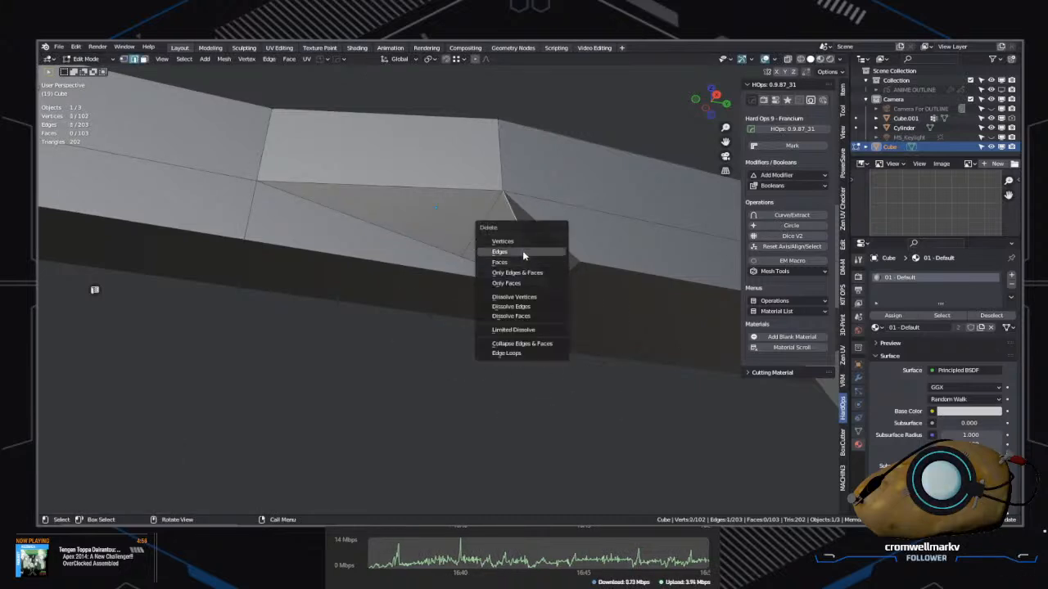
click(522, 251)
key(ctrl+z)
key(x)
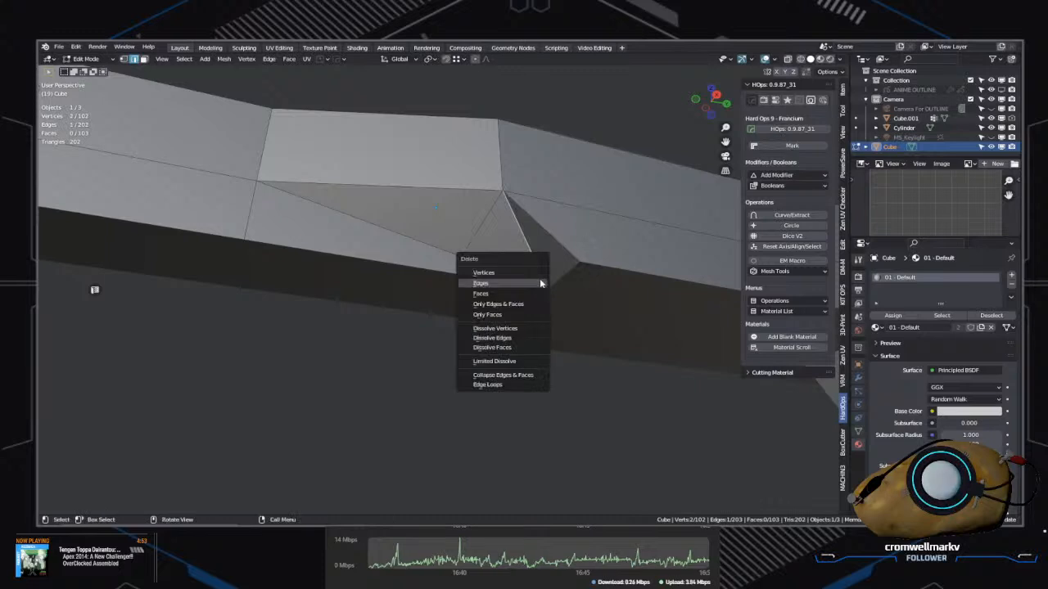
click(508, 339)
middle_drag(515, 343, 633, 325)
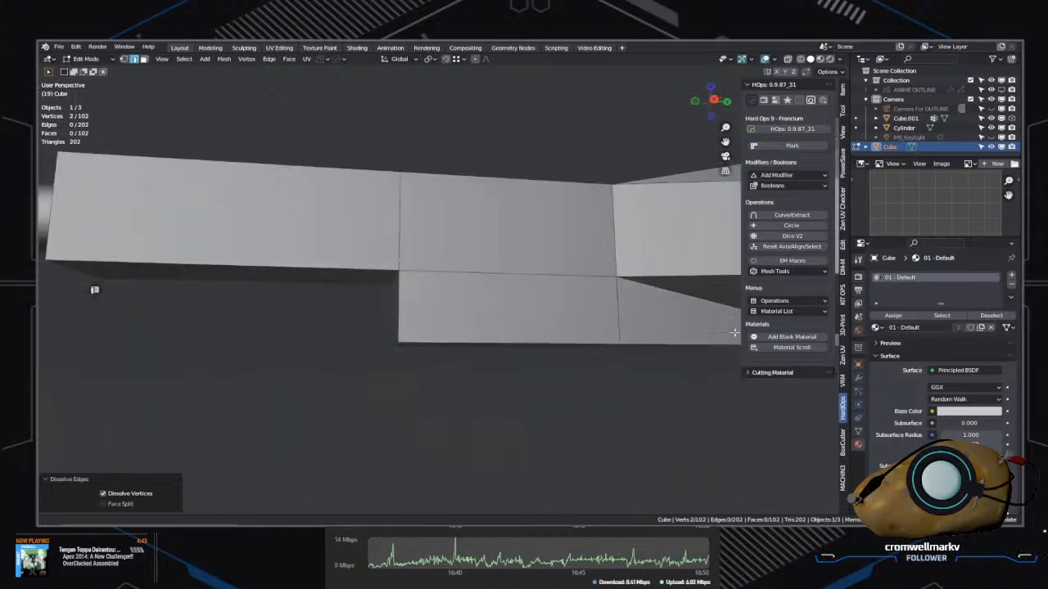
Step: Move the upper front edge of the block under the fore-end along Y toward the muzzle to slope the block's front face
key(Tab)
click(630, 365)
click(586, 257)
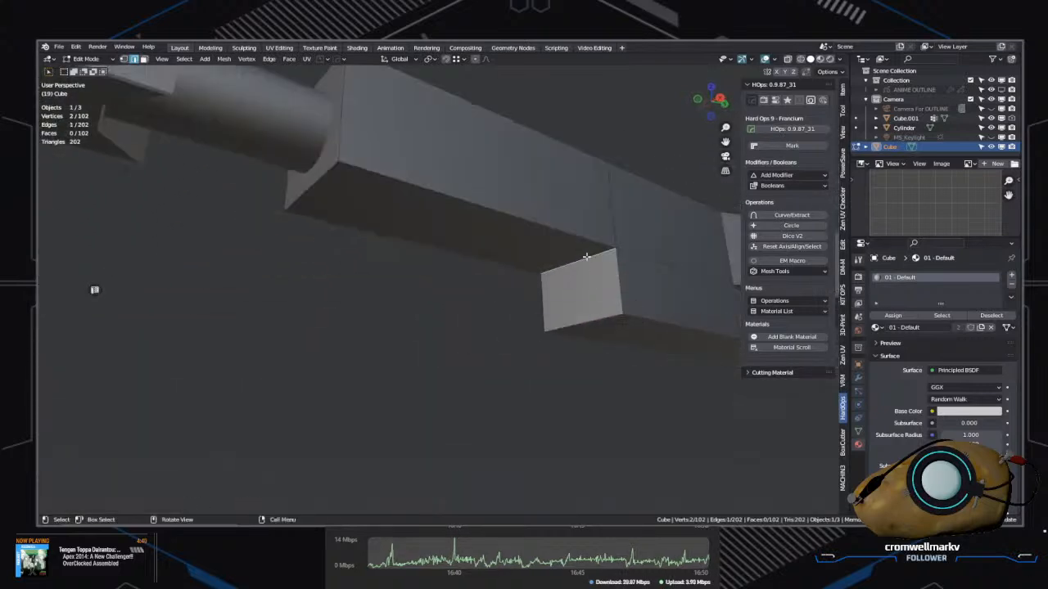
key(g)
key(y)
click(496, 262)
middle_drag(495, 262, 411, 318)
scroll(548, 322, up, 3)
key(g)
key(y)
click(512, 327)
Step: Select the front end face of the fore-end and move it along Y toward the muzzle to lengthen the fore-end
scroll(512, 328, down, 3)
scroll(414, 281, down, 2)
click(422, 286)
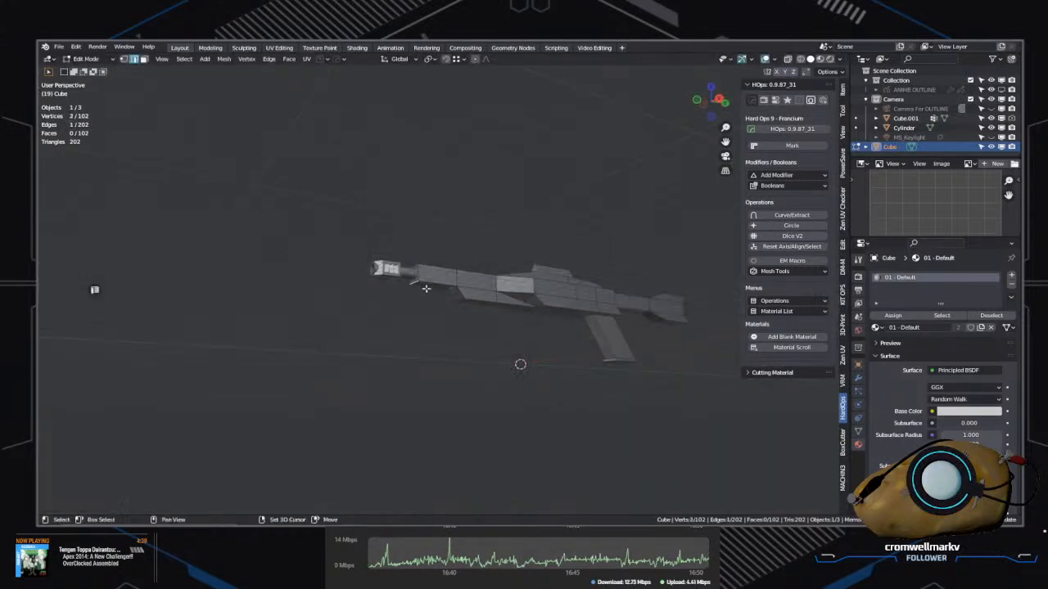
scroll(423, 287, up, 2)
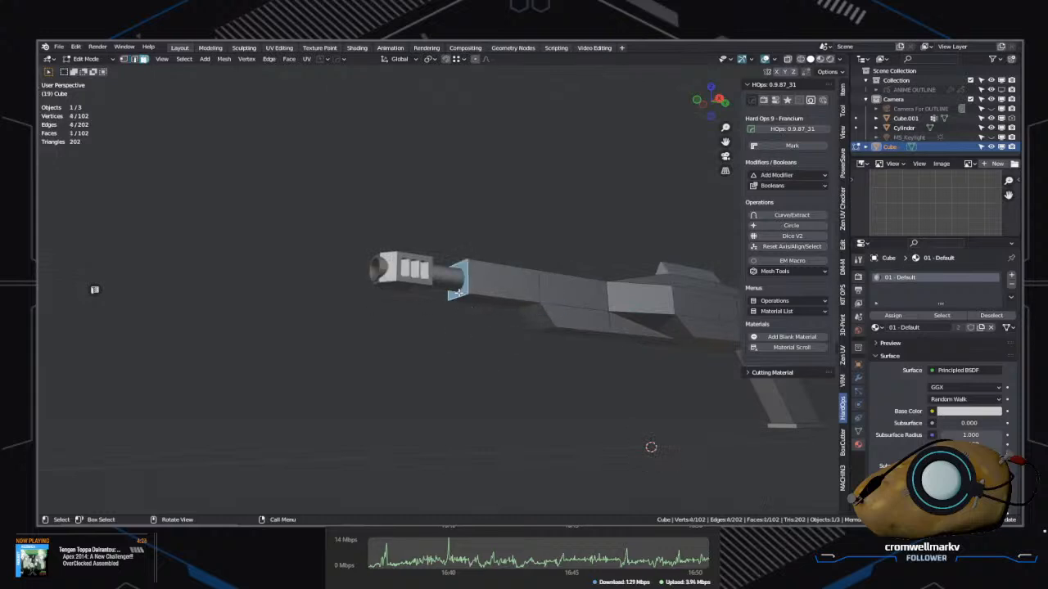
key(y)
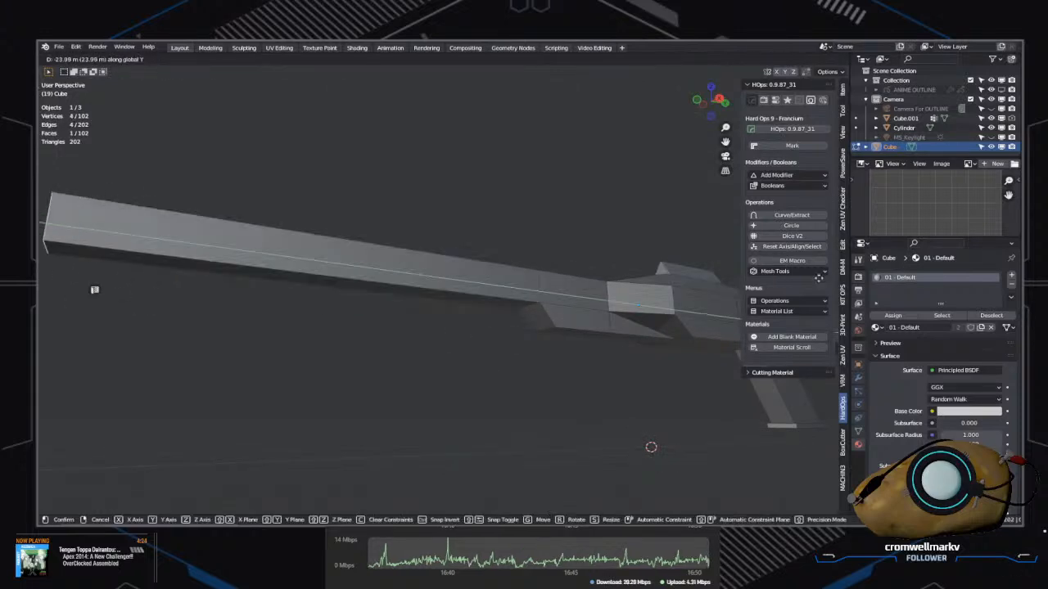
click(405, 316)
Step: Return to object mode and move the barrel with its muzzle brake about -20.67 m along Y
click(399, 282)
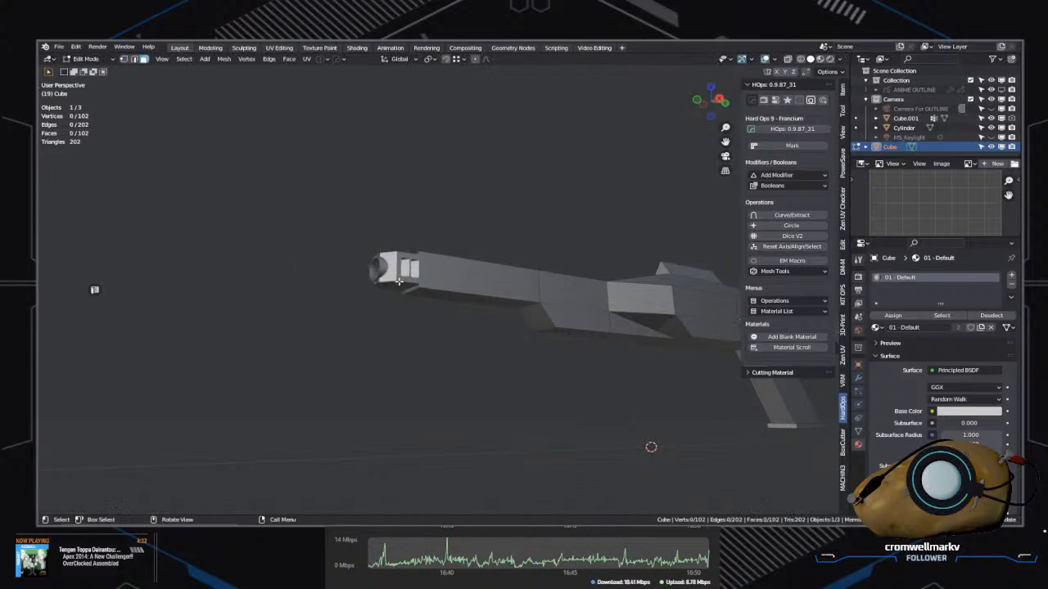
click(350, 241)
click(390, 289)
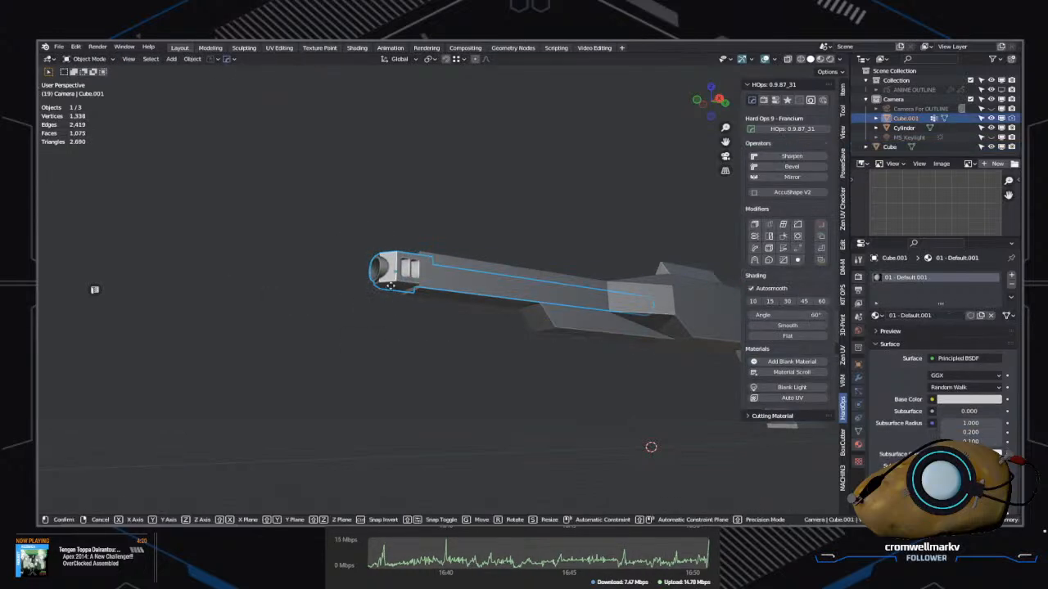
key(y)
click(806, 274)
Step: Open the triangular prism on top of the body for mesh editing, switch to edge selection and clear the selection
scroll(612, 348, down, 4)
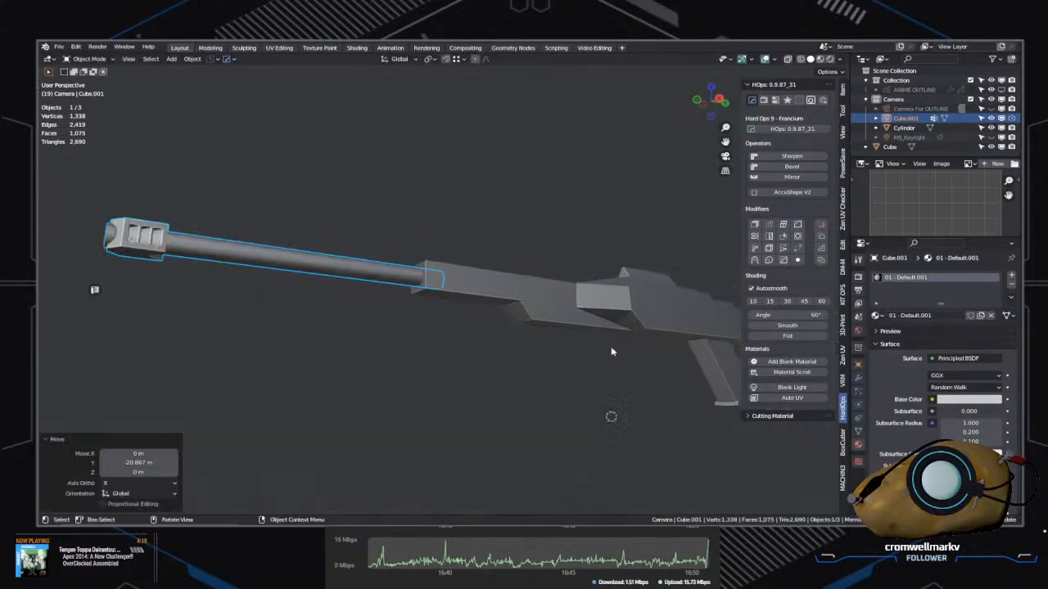
shift+middle_drag(649, 379, 489, 363)
scroll(484, 343, up, 6)
middle_drag(374, 331, 565, 358)
key(Tab)
middle_drag(562, 314, 496, 283)
click(488, 273)
key(Tab)
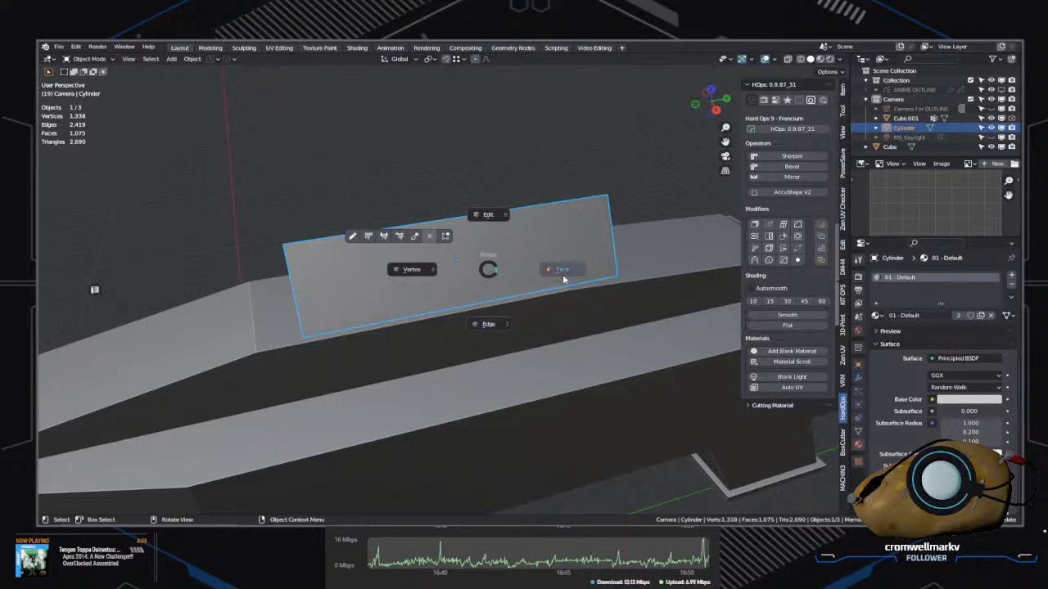
click(565, 271)
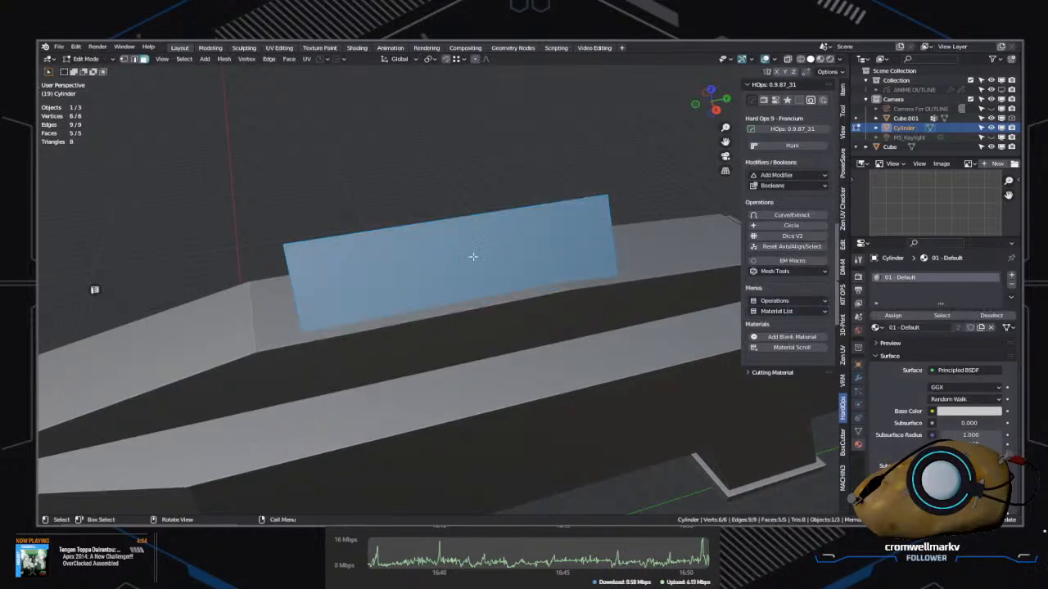
middle_drag(356, 212, 477, 210)
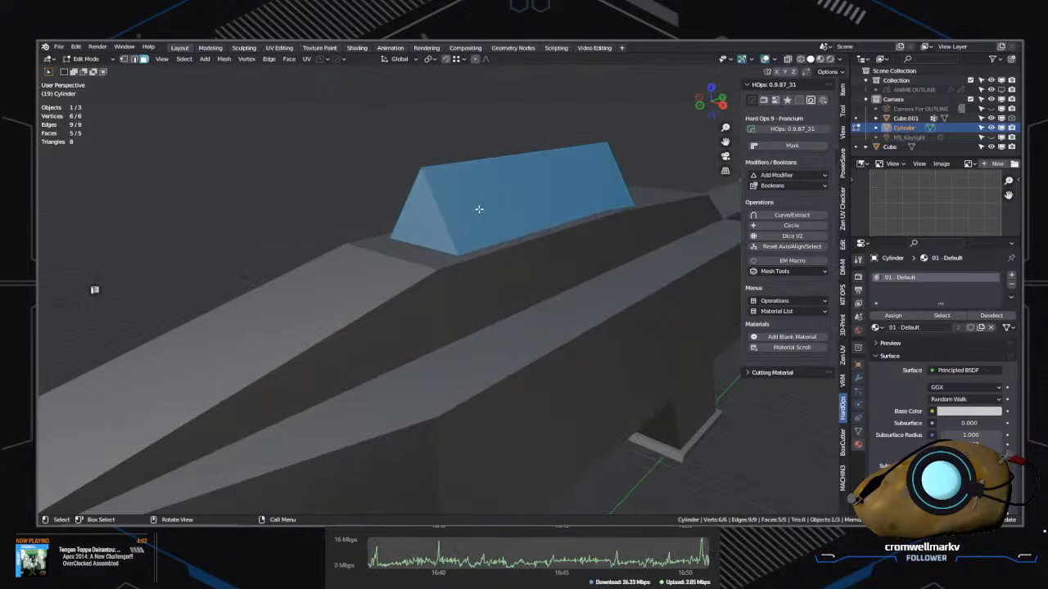
click(481, 210)
middle_drag(626, 225, 438, 264)
key(Tab)
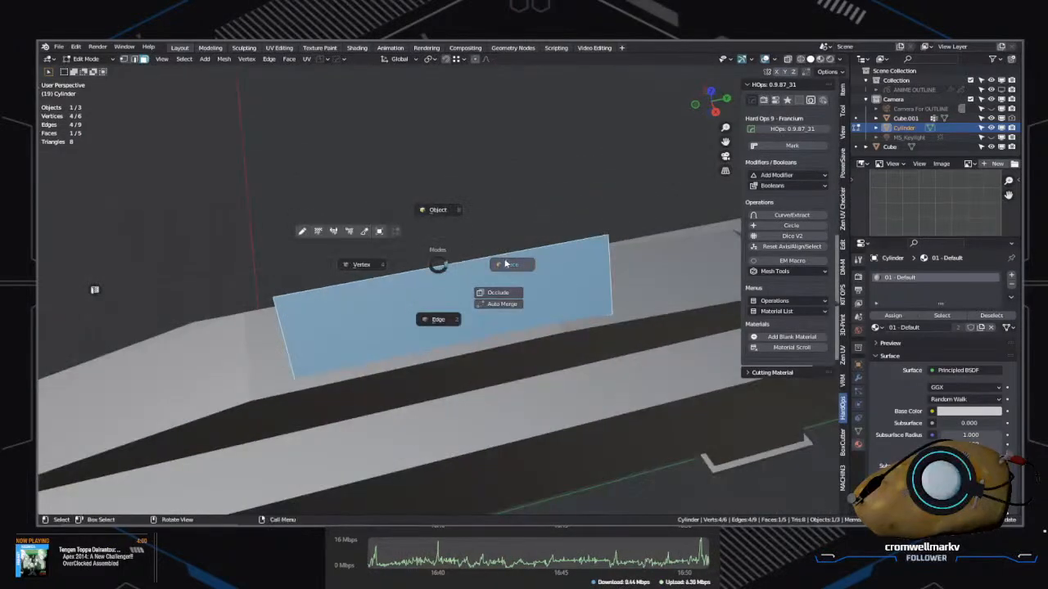
click(432, 325)
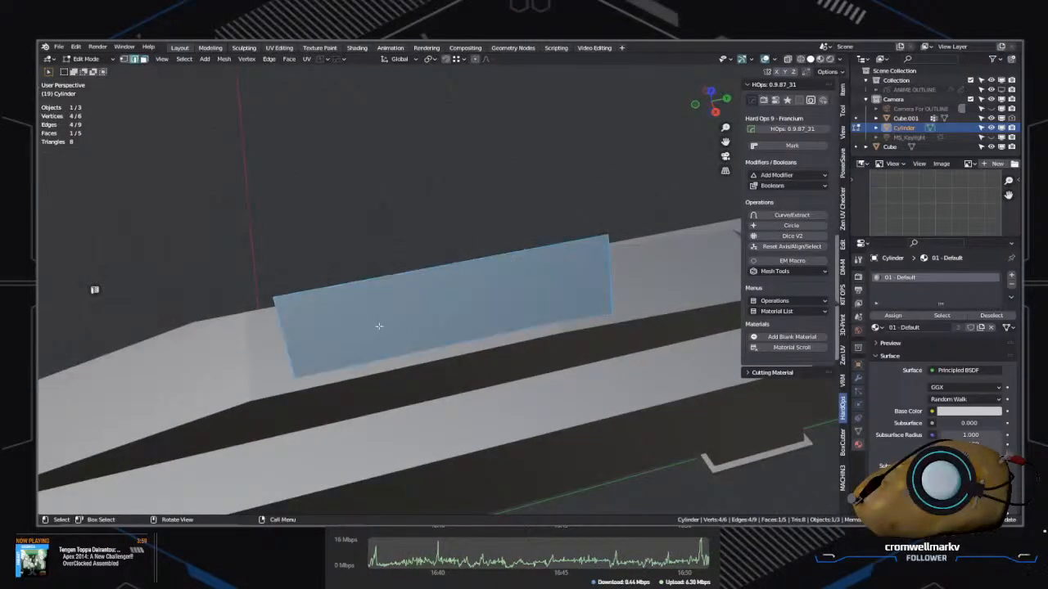
click(440, 200)
Step: Add two loop cuts across the triangular prism and slide them off-centre with a factor of about -0.687
key(ctrl+r)
scroll(436, 332, up, 1)
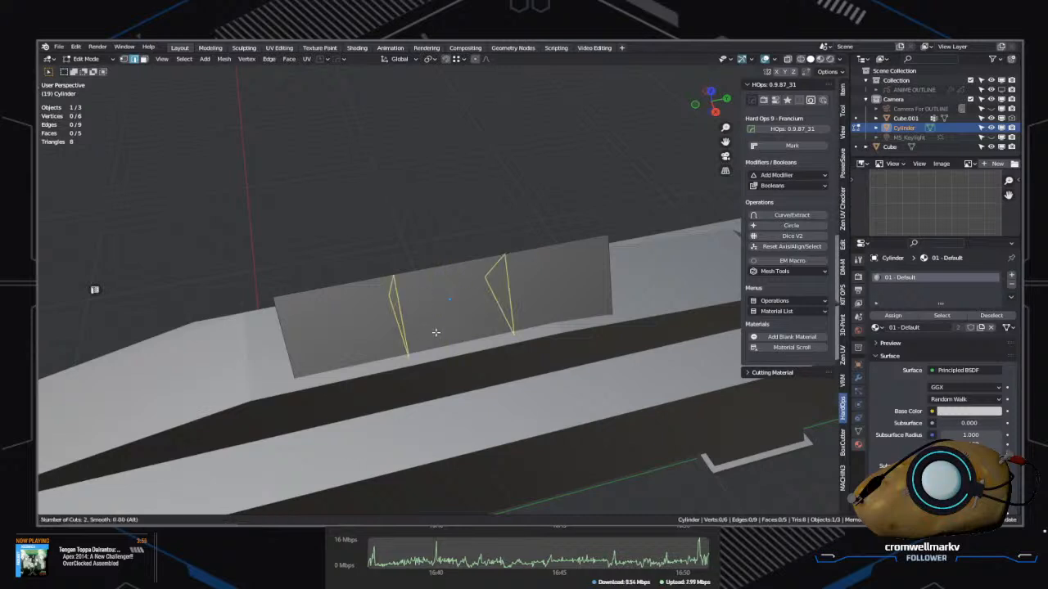
click(427, 334)
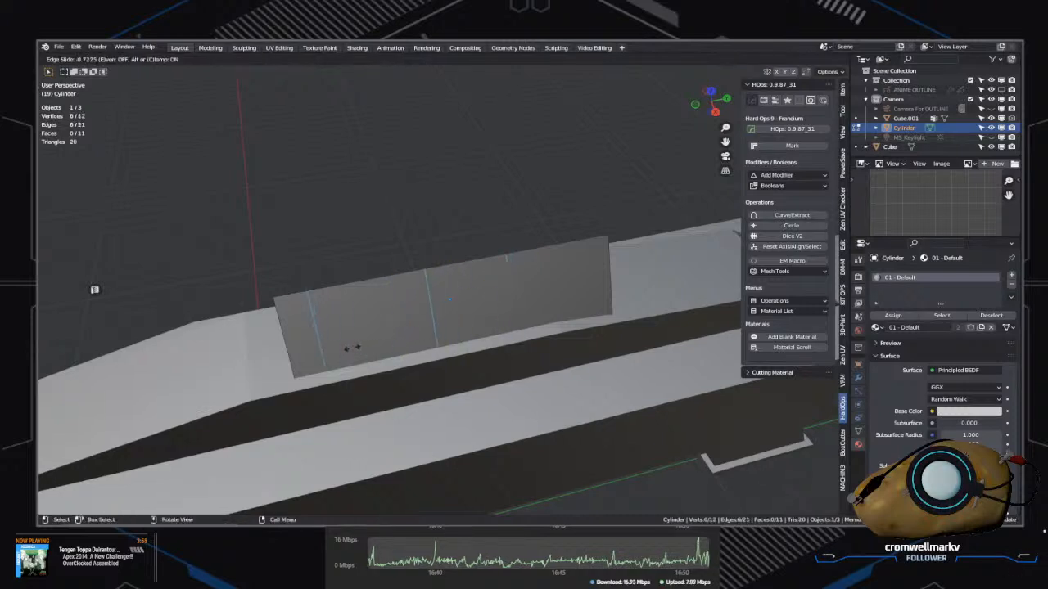
click(357, 350)
Step: Scale the two loops together to about 0.173 along Y and move them about -0.865 m along Y
key(s)
key(y)
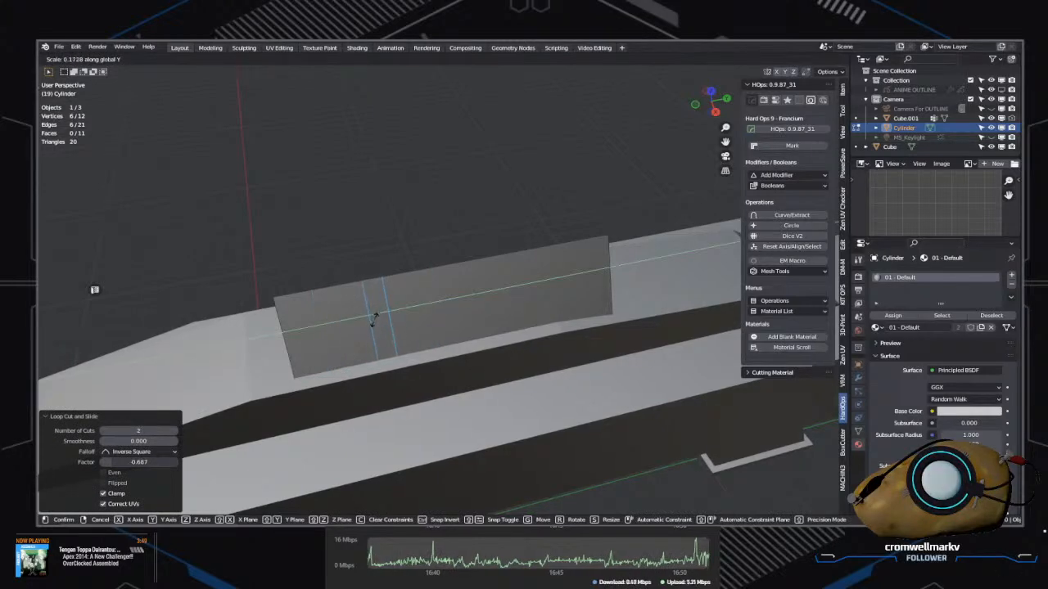
click(371, 317)
mouse_move(371, 318)
middle_down()
mouse_move(423, 329)
mouse_move(383, 329)
middle_up()
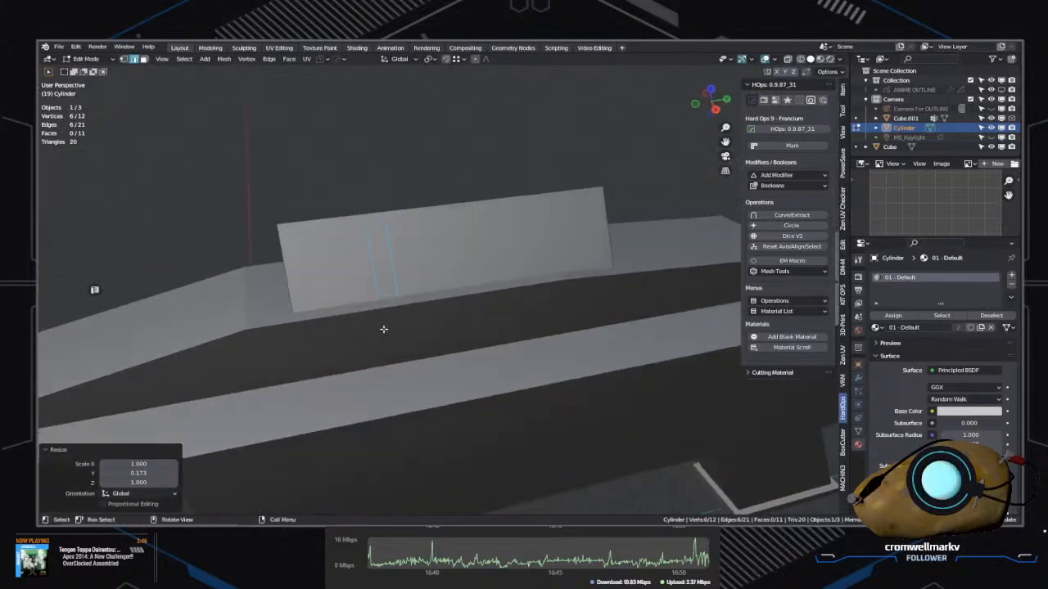
key(g)
key(y)
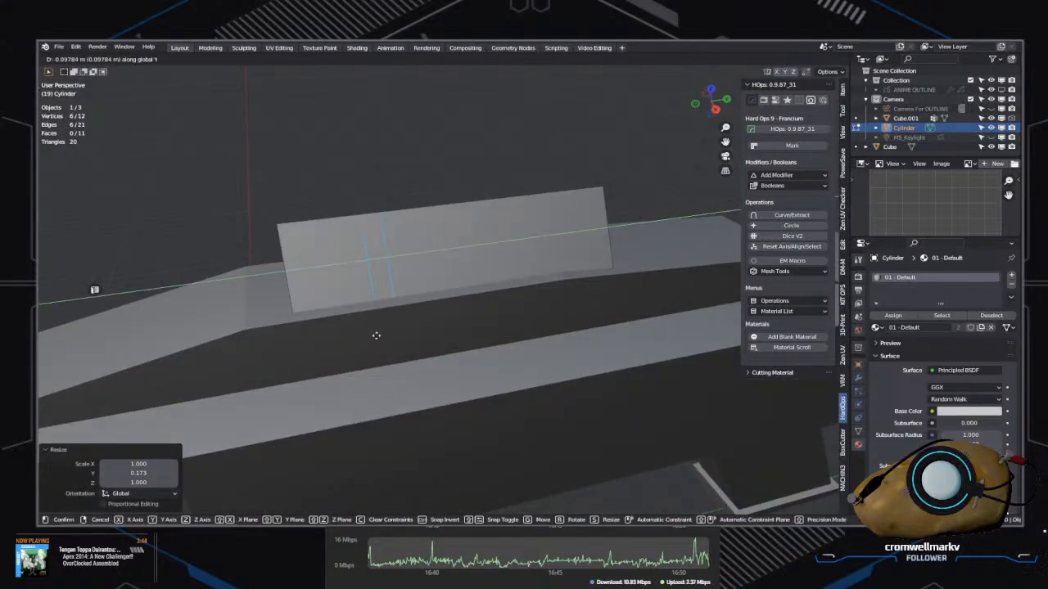
click(348, 332)
middle_drag(346, 342, 466, 327)
scroll(465, 326, up, 3)
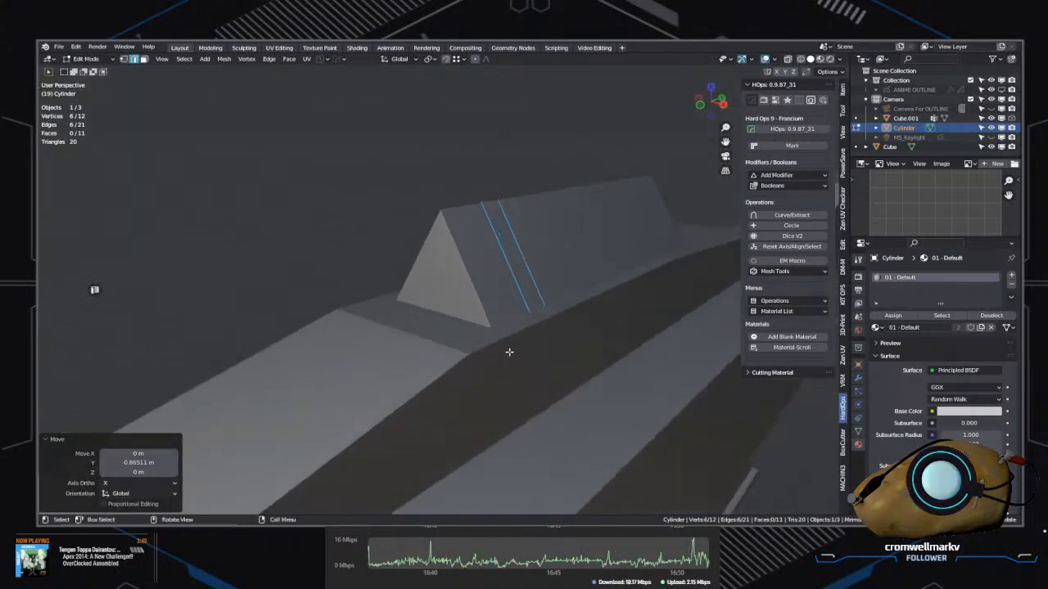
Step: Inset the triangular end face nearest the two loops, extrude it inward to hollow the prism's end, and return to object mode
key(Tab)
click(547, 278)
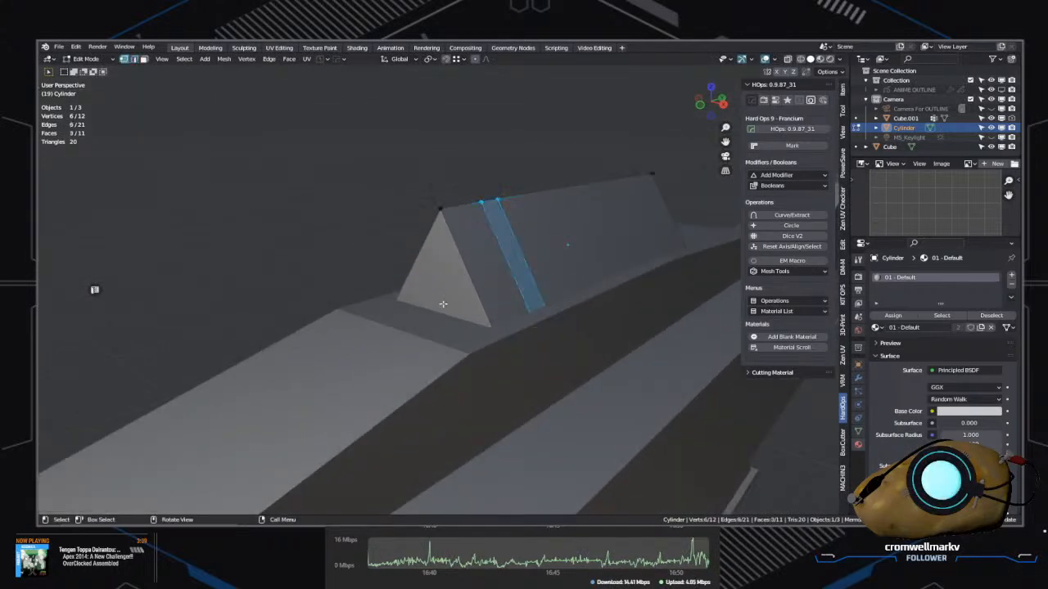
key(alt+a)
key(Tab)
click(538, 310)
key(ctrl+z)
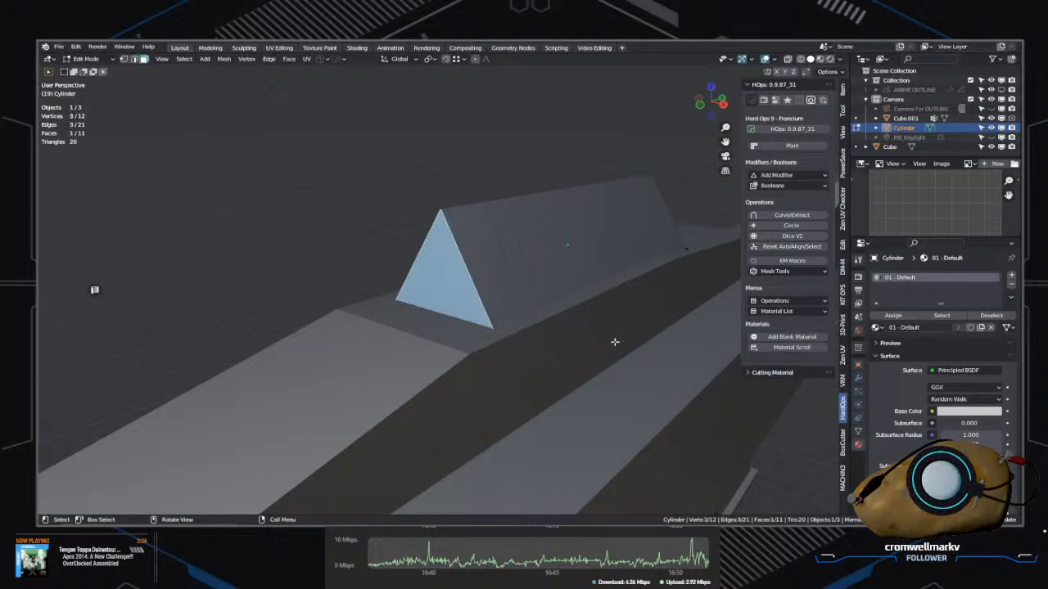
key(i)
click(600, 341)
middle_drag(599, 341, 535, 352)
key(e)
click(618, 352)
key(1)
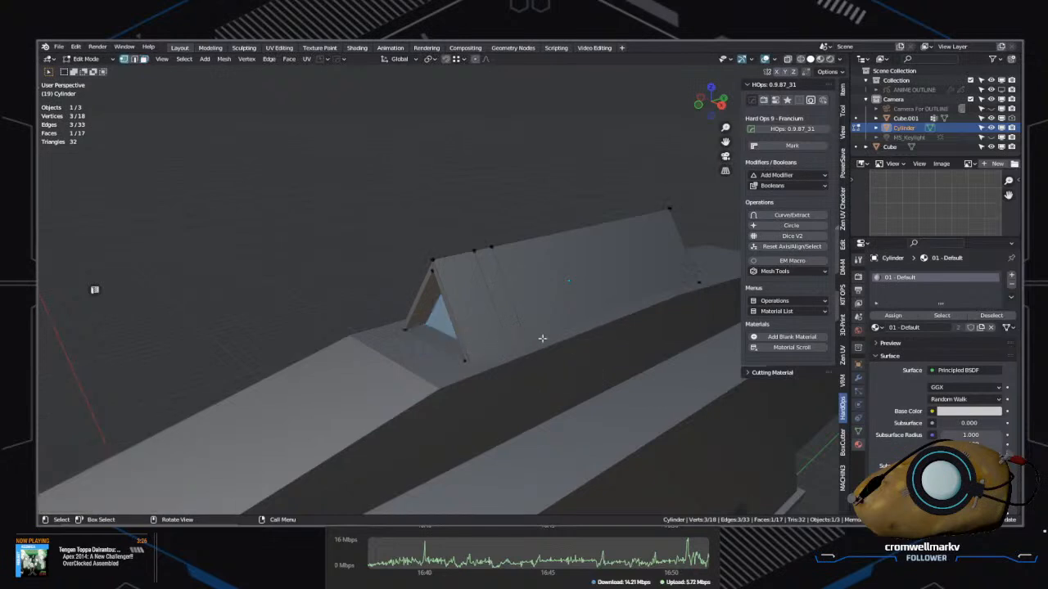
key(ctrl+Tab)
click(544, 296)
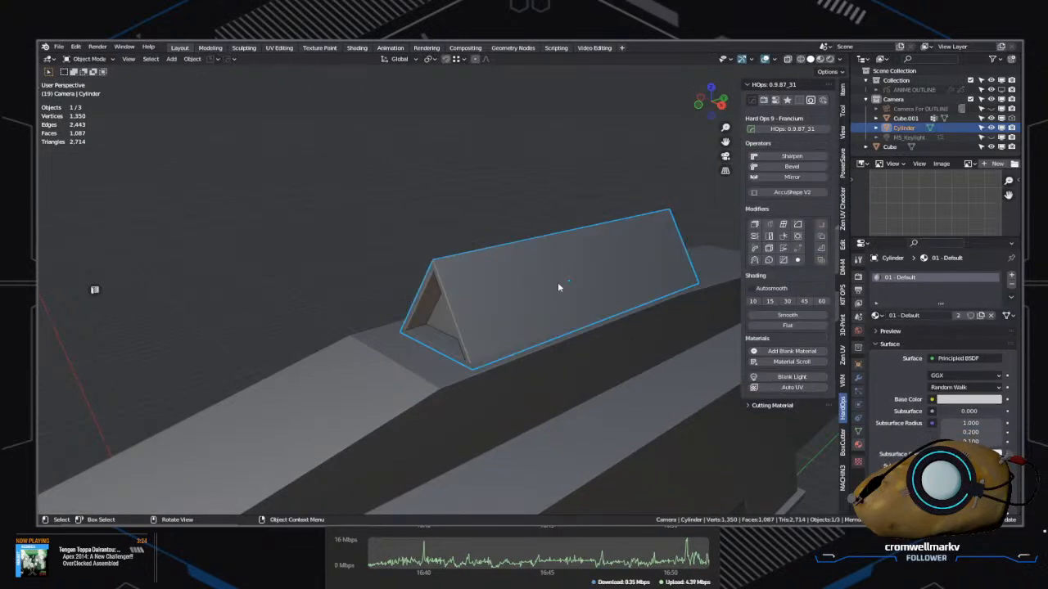
click(557, 286)
key(ctrl+Tab)
click(557, 259)
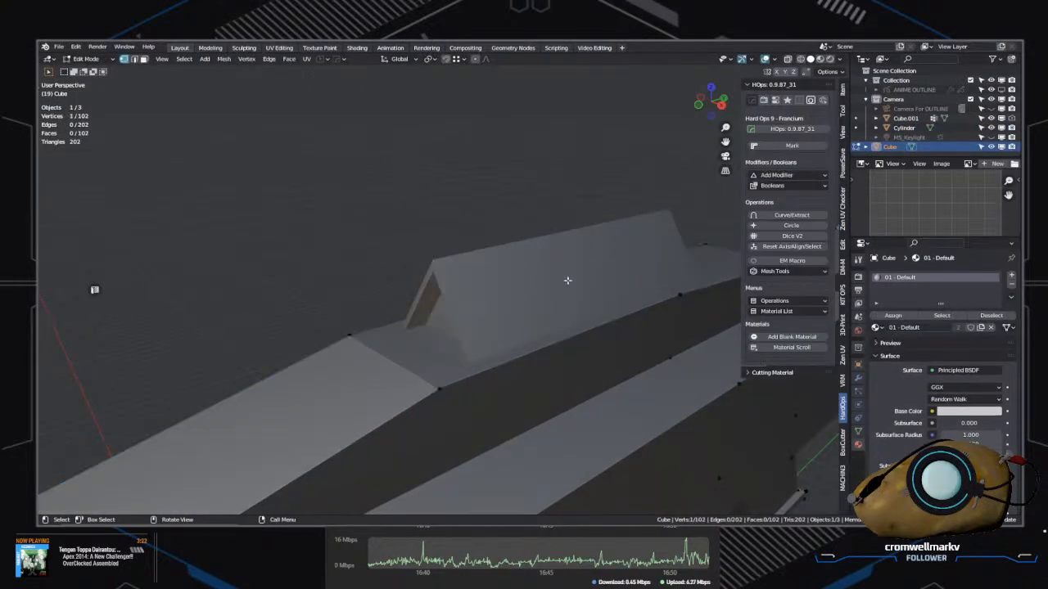
middle_drag(551, 291, 525, 291)
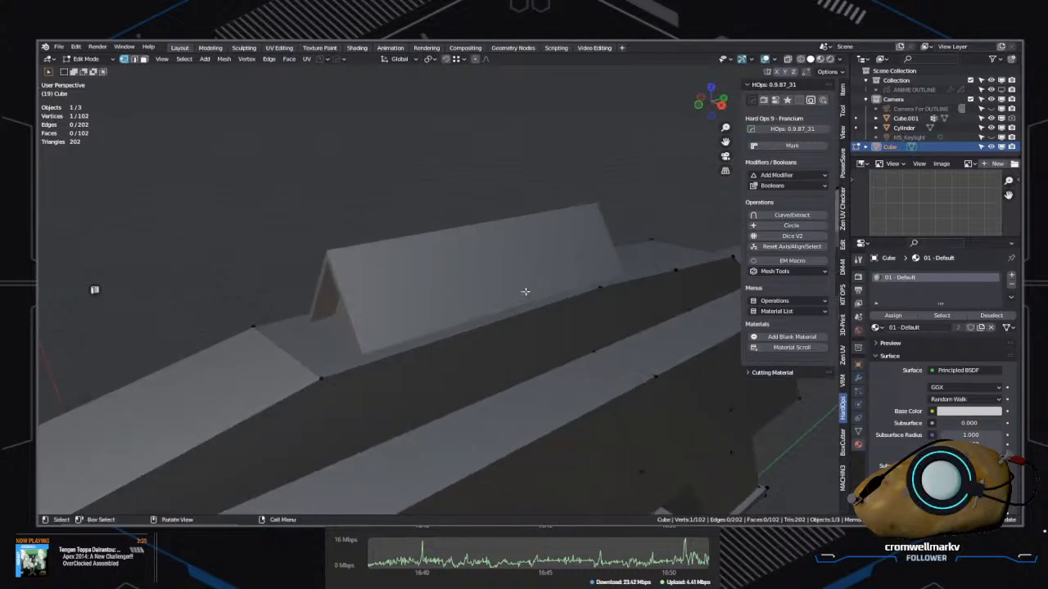
key(ctrl+Tab)
click(488, 270)
Step: Raise the prism about 0.13 m along Z and isolate it in local view
click(490, 268)
key(g)
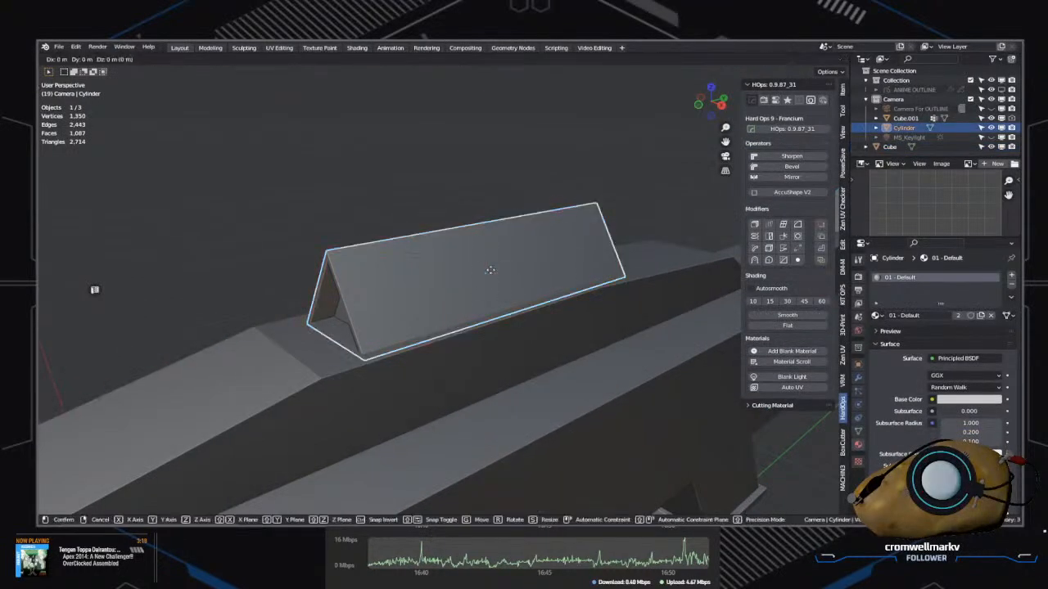
key(y)
key(z)
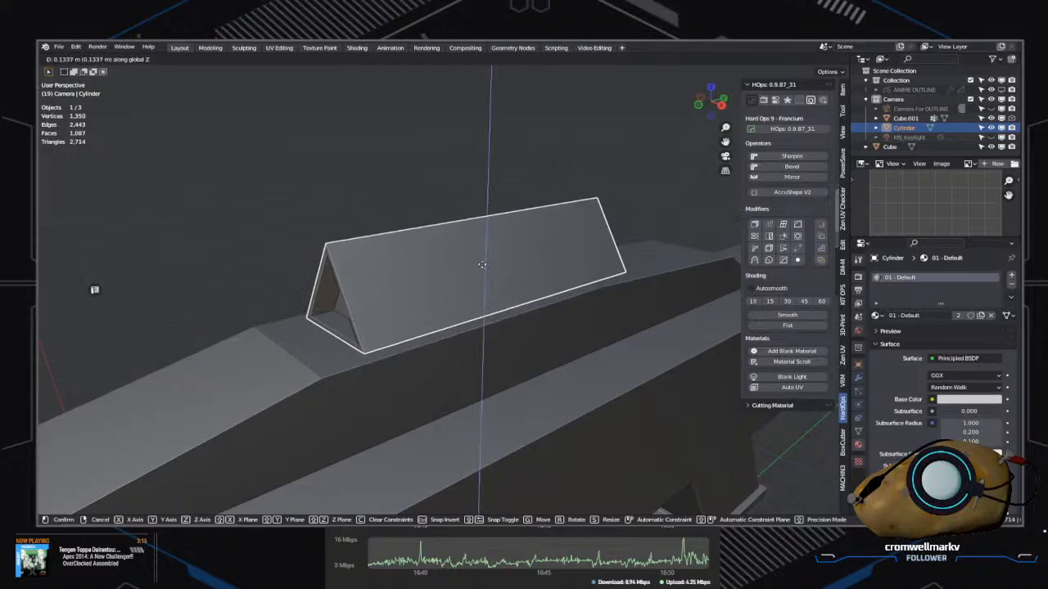
click(482, 264)
middle_drag(484, 276, 494, 305)
key(KP_Divide)
Step: Try to extrude the prism's underside faces downward
key(Tab)
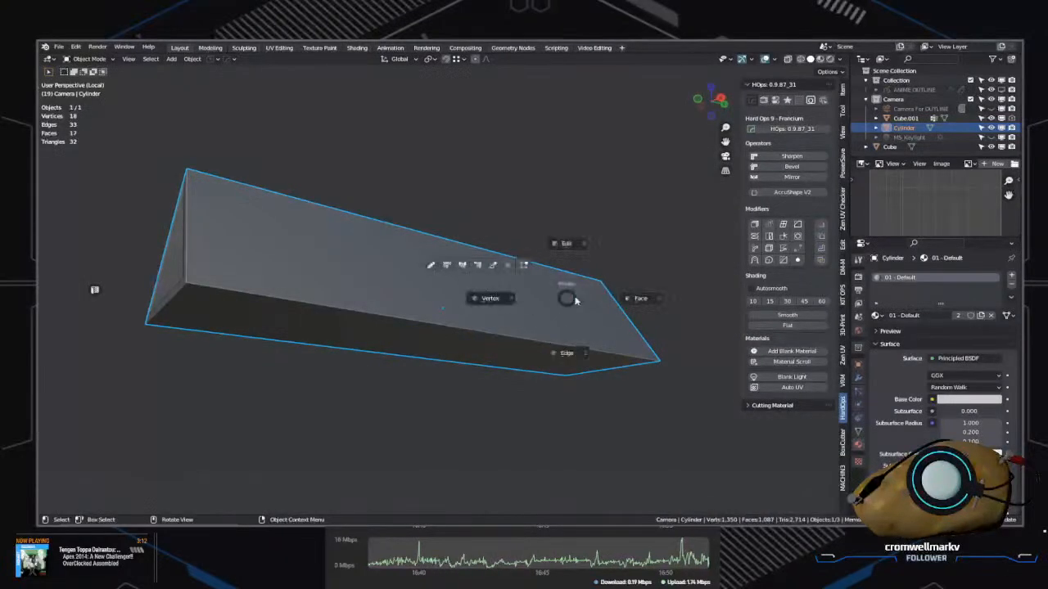
click(625, 298)
click(550, 362)
shift+click(264, 331)
key(e)
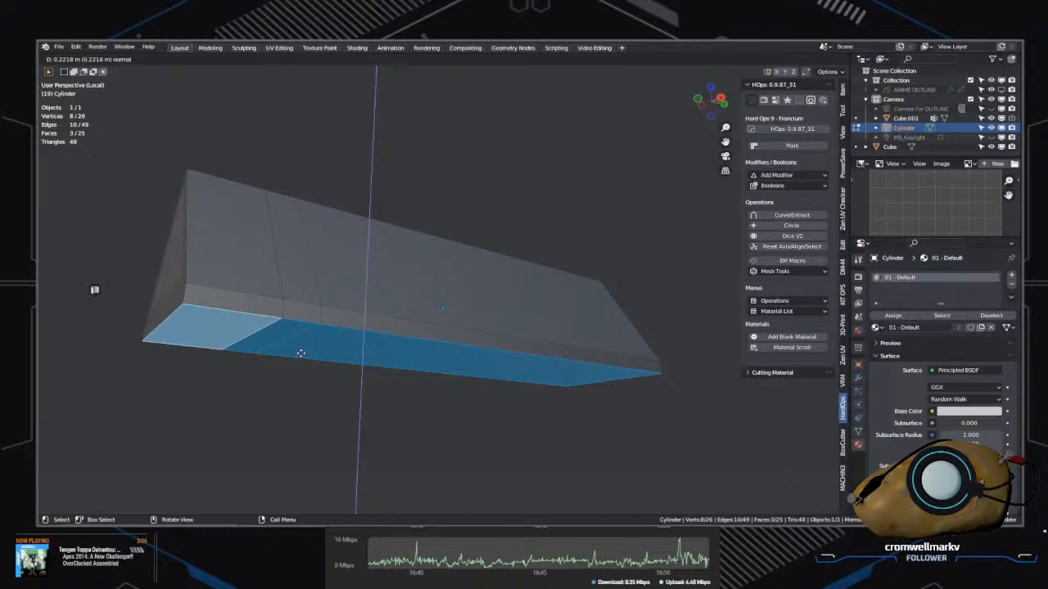
right_click(309, 362)
middle_drag(309, 368, 433, 357)
scroll(429, 356, up, 1)
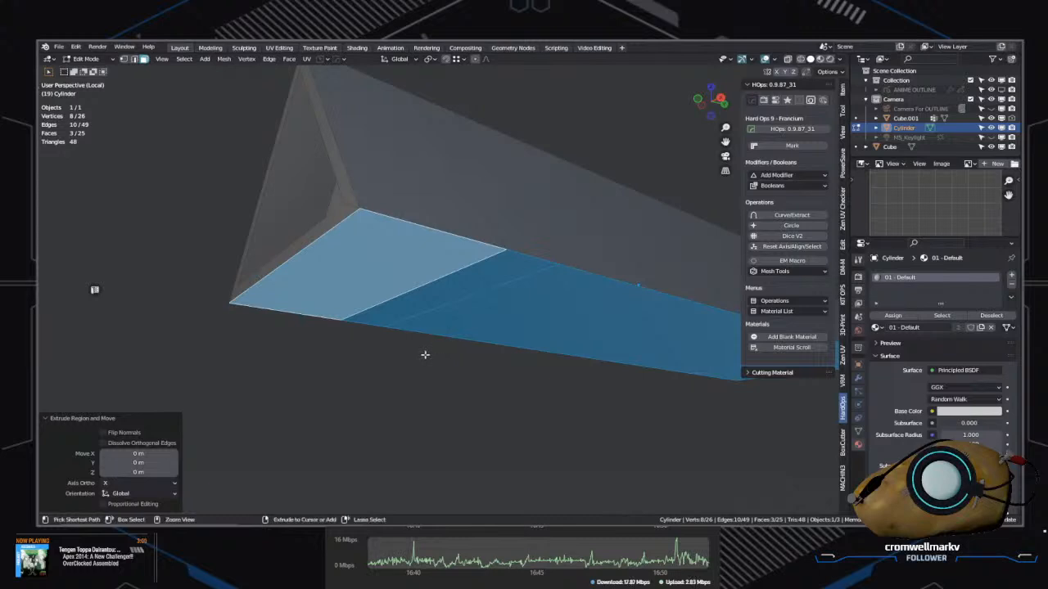
key(ctrl+z)
scroll(453, 364, up, 2)
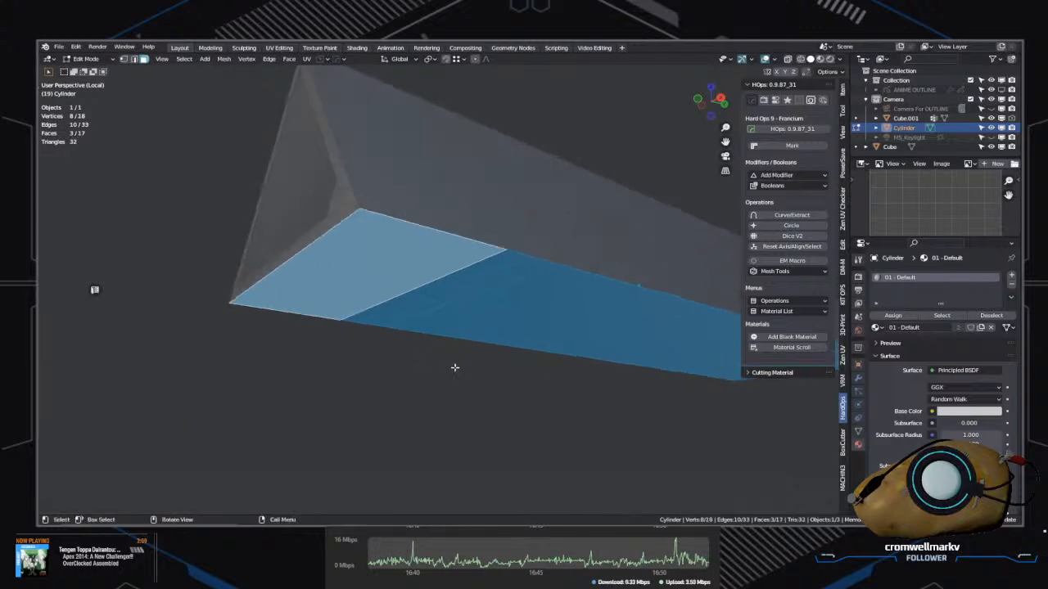
Step: Try another extrusion of the underside faces, undo it, and try an inset on them instead
key(e)
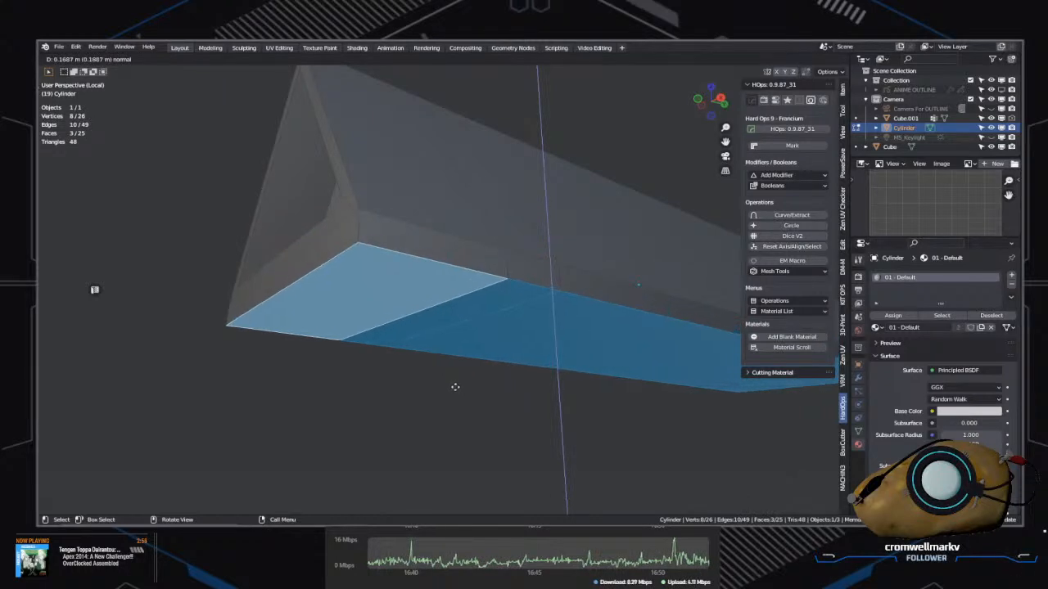
right_click(456, 388)
key(ctrl+z)
key(ctrl+z)
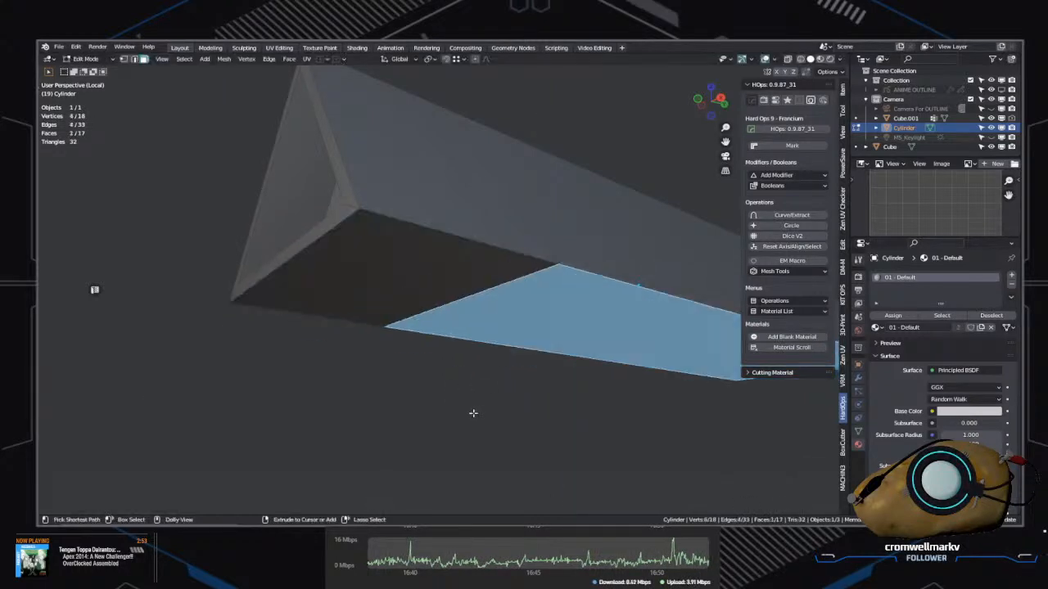
key(ctrl+z)
key(ctrl+z)
key(i)
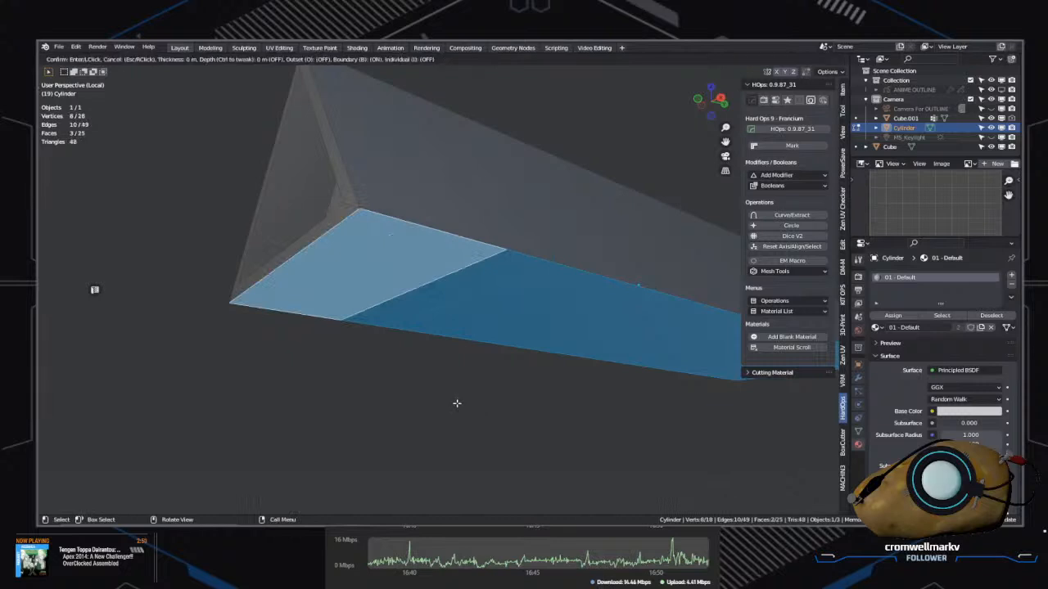
right_click(470, 398)
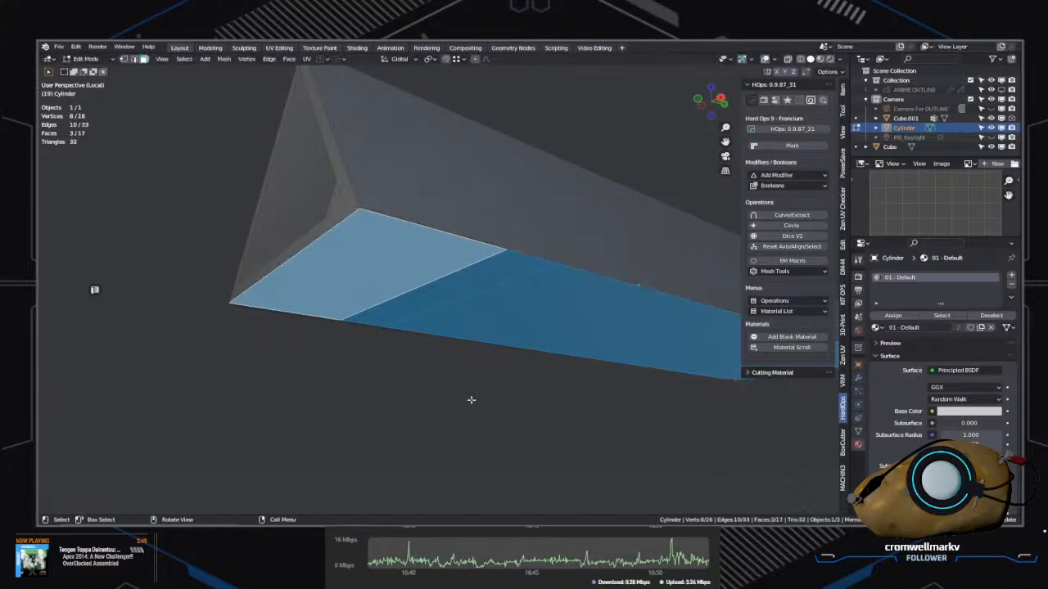
key(ctrl+z)
Step: Return to object mode and apply the prism's scale
scroll(481, 403, down, 6)
click(493, 402)
key(Tab)
click(491, 339)
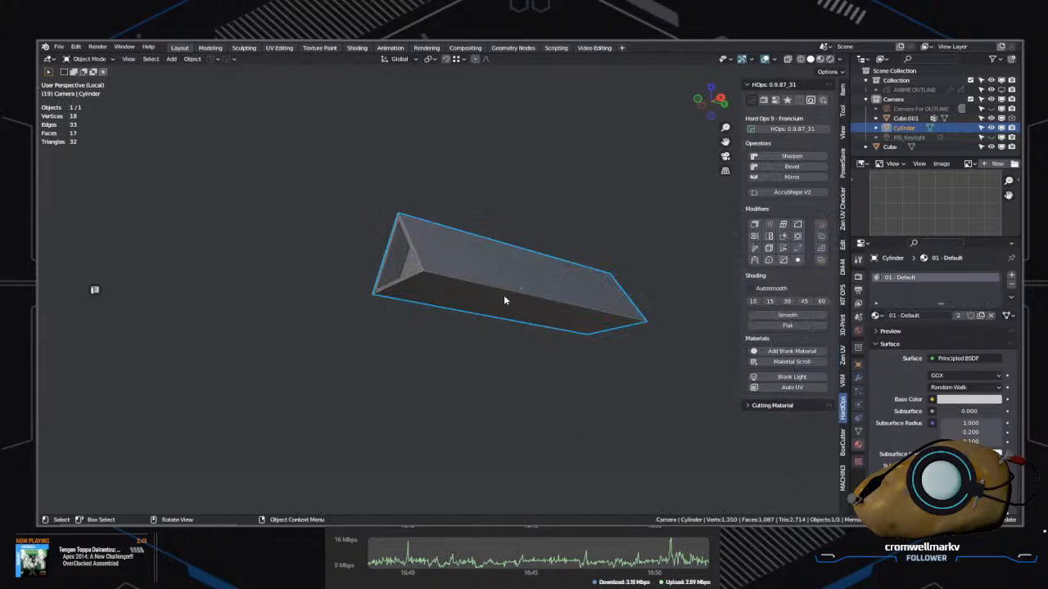
key(ctrl+a)
click(474, 330)
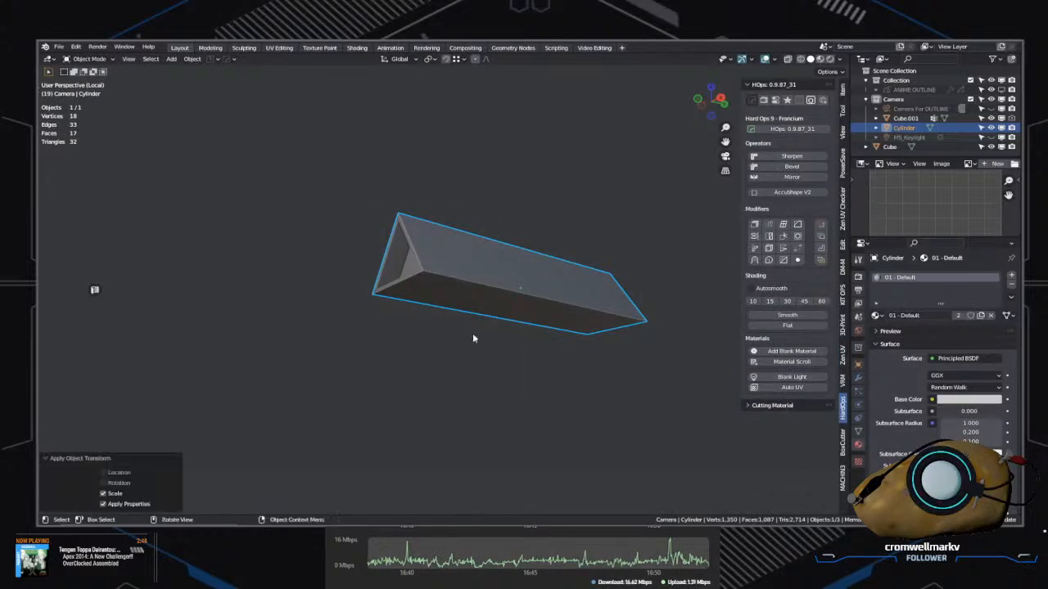
Step: Reopen the prism for face editing and inset its underside faces by about 0.113 m as one region
key(Tab)
click(549, 310)
middle_drag(551, 347, 551, 324)
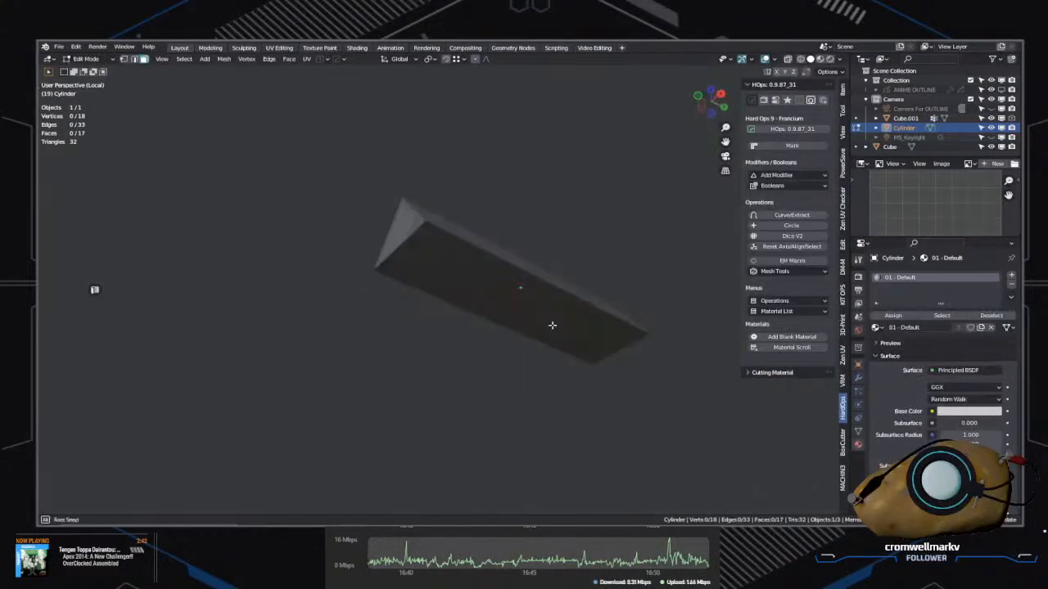
click(493, 298)
mouse_move(463, 287)
middle_down()
mouse_move(449, 318)
mouse_move(458, 281)
middle_up()
scroll(450, 315, up, 4)
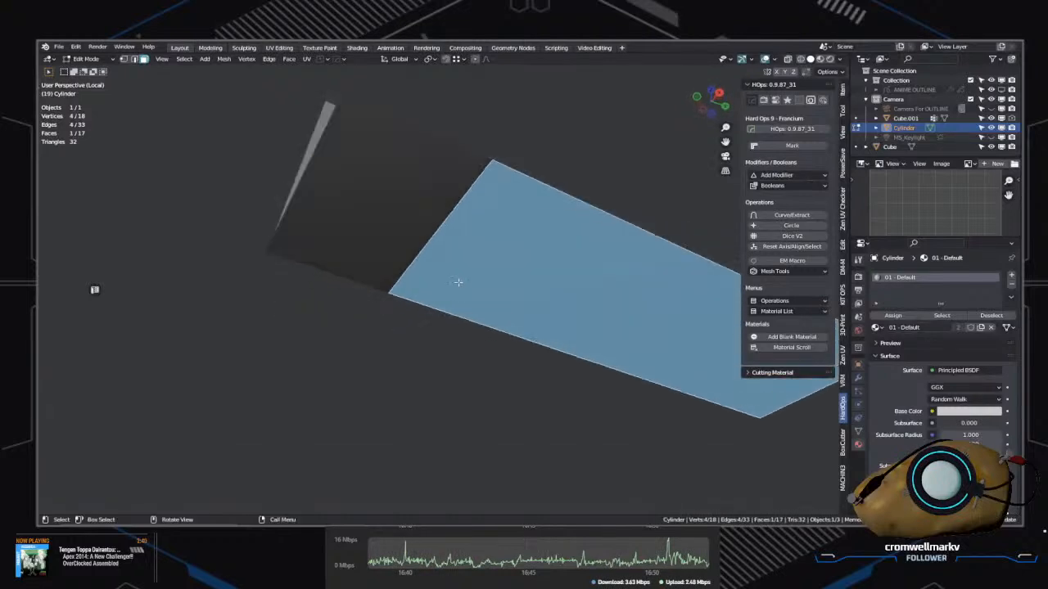
shift+click(388, 185)
middle_drag(388, 185, 510, 319)
key(i)
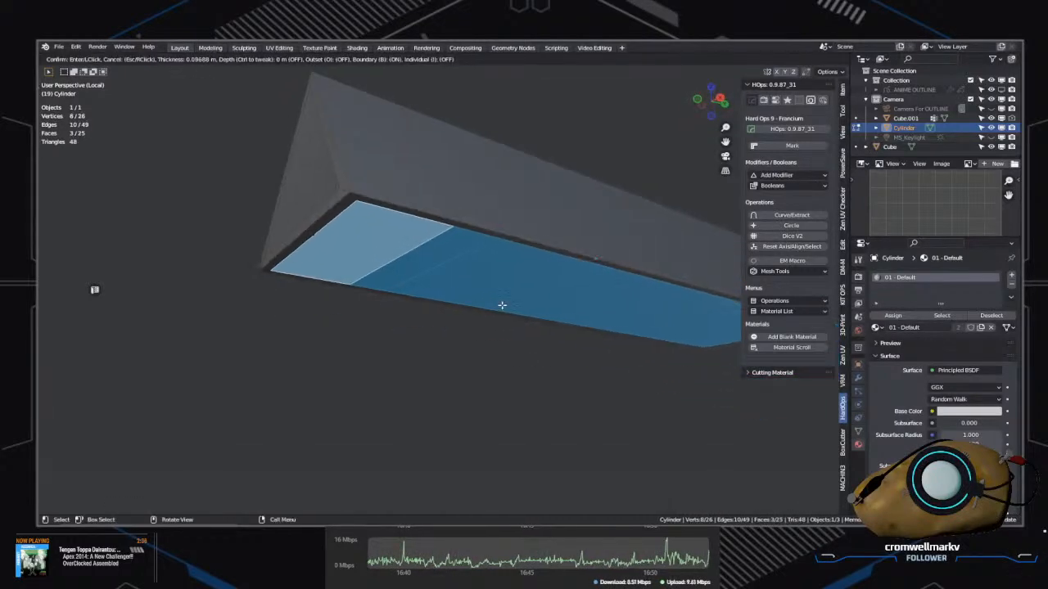
click(503, 303)
Step: Extrude the inset underside faces slightly downward to form a raised base under the prism
key(e)
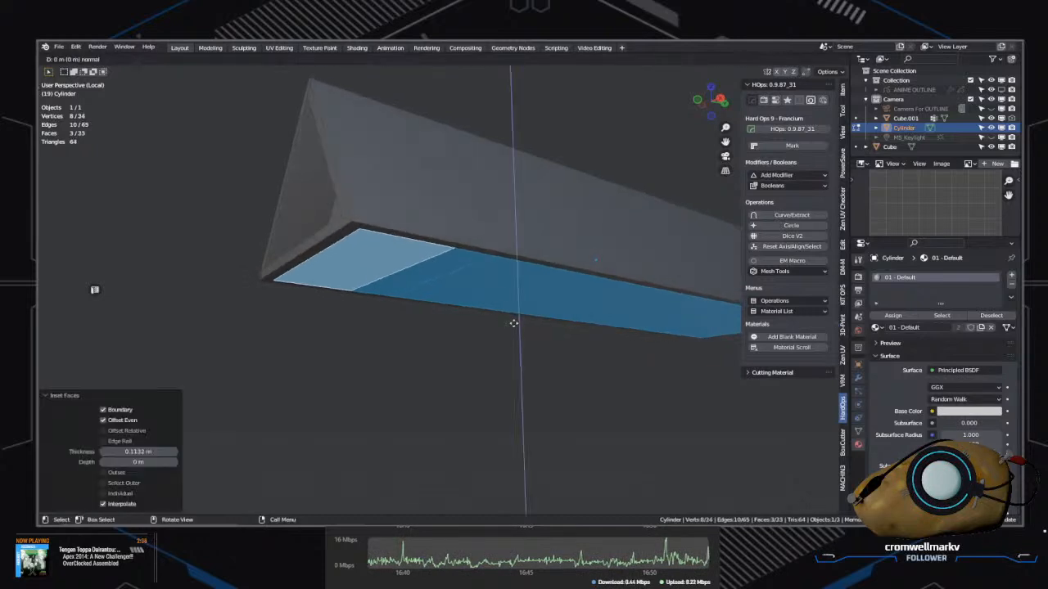
click(514, 329)
middle_drag(517, 327, 391, 216)
Step: Try to inset the ring of faces between the prism's two close edge loops
click(393, 216)
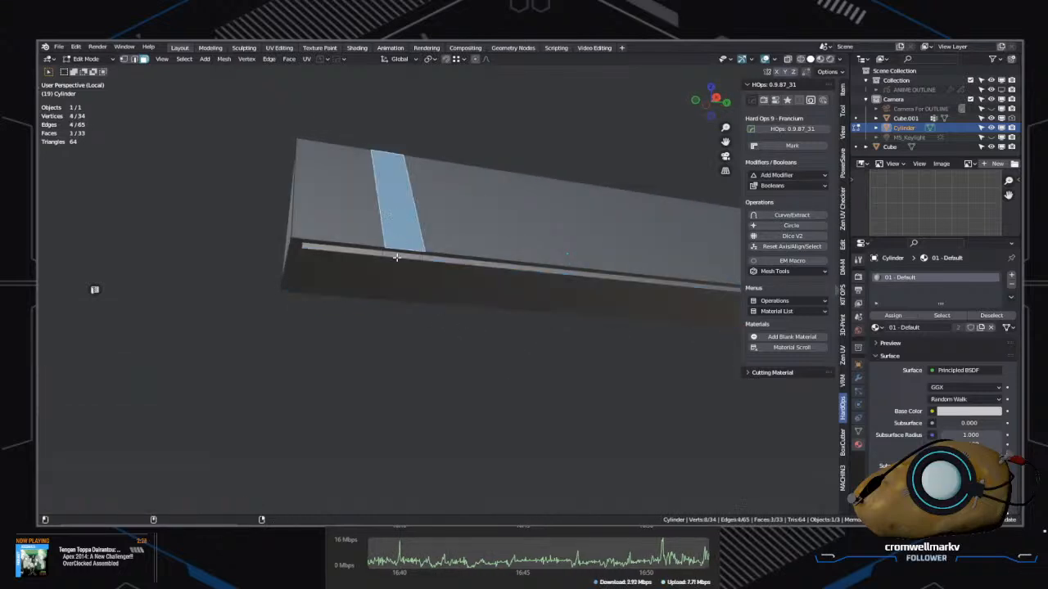
middle_drag(398, 254, 442, 251)
key(Tab)
key(Tab)
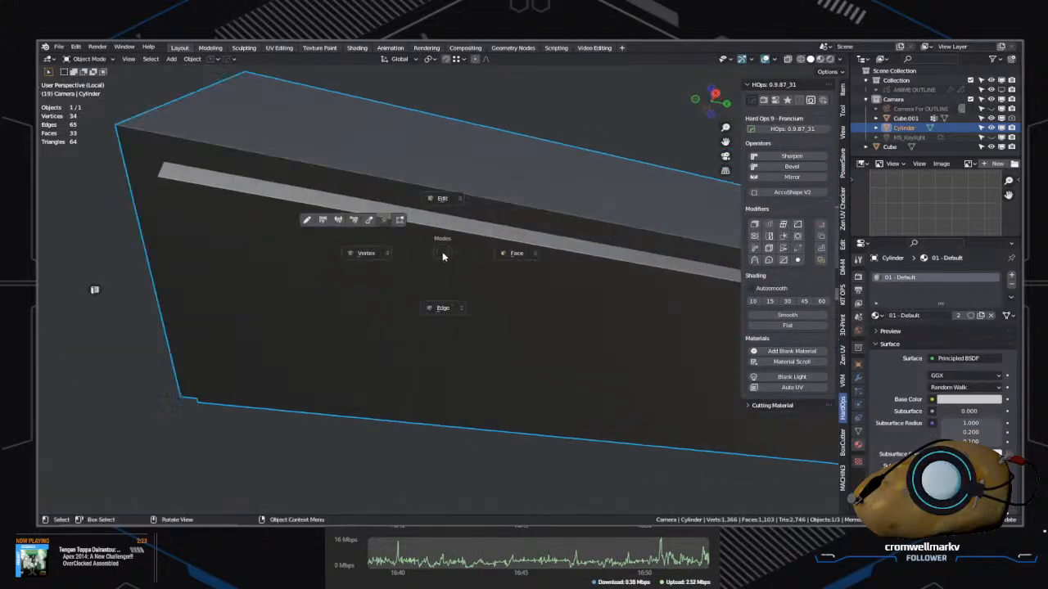
middle_drag(411, 289, 433, 220)
key(Tab)
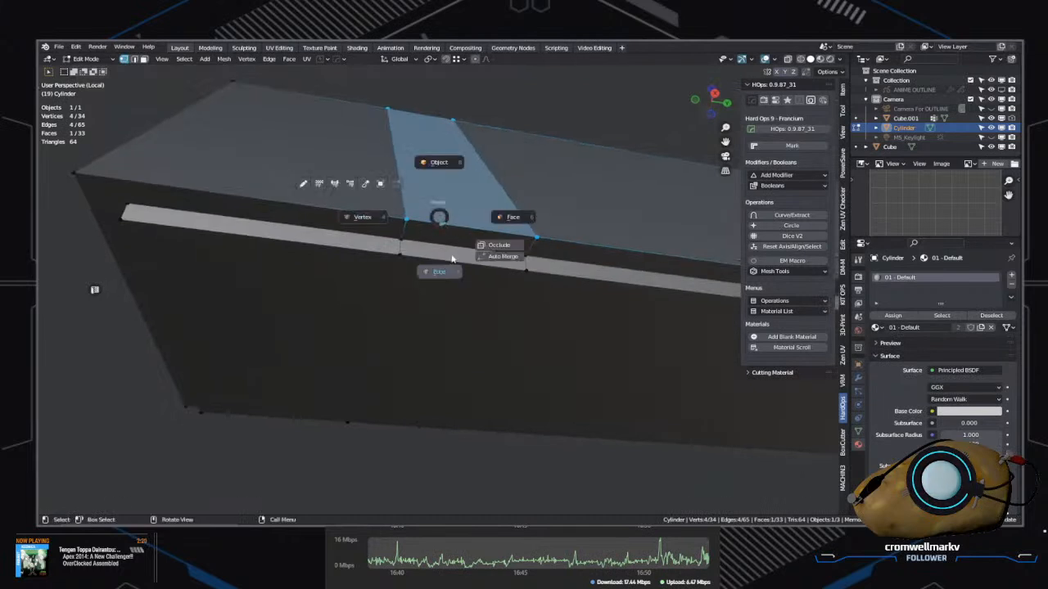
key(Tab)
click(502, 233)
alt+click(462, 232)
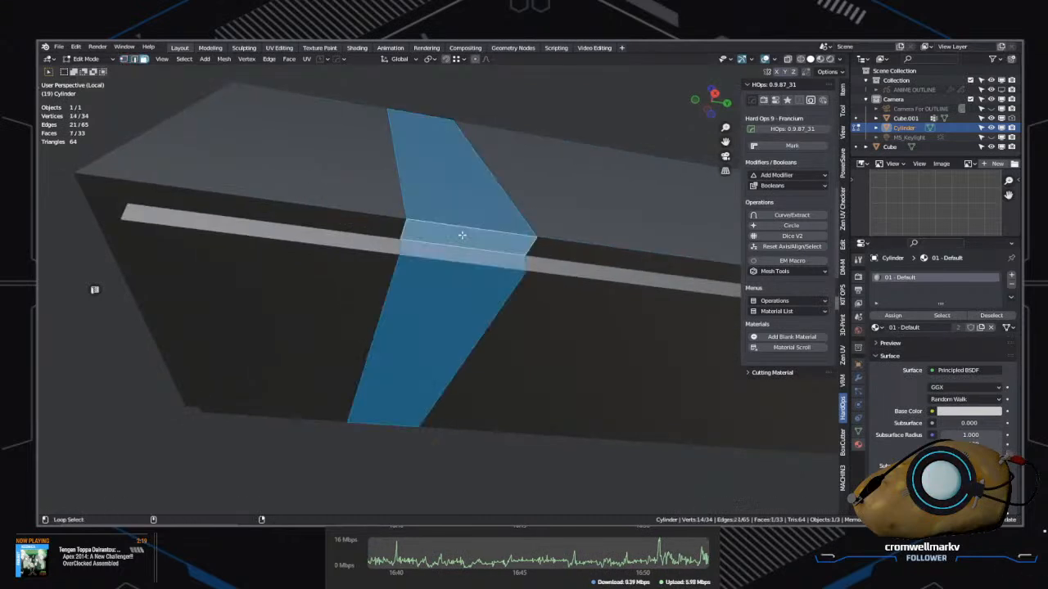
middle_drag(462, 232, 467, 284)
key(i)
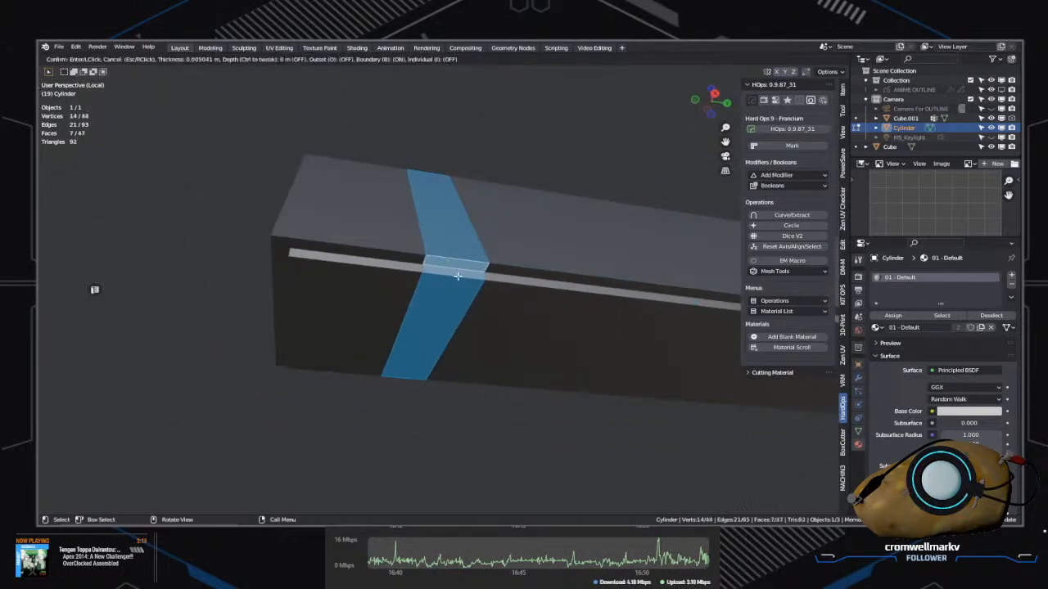
right_click(486, 297)
key(alt+a)
Step: Try to run HOps EM_Macro on the ring of faces around the prism
middle_drag(491, 320, 498, 339)
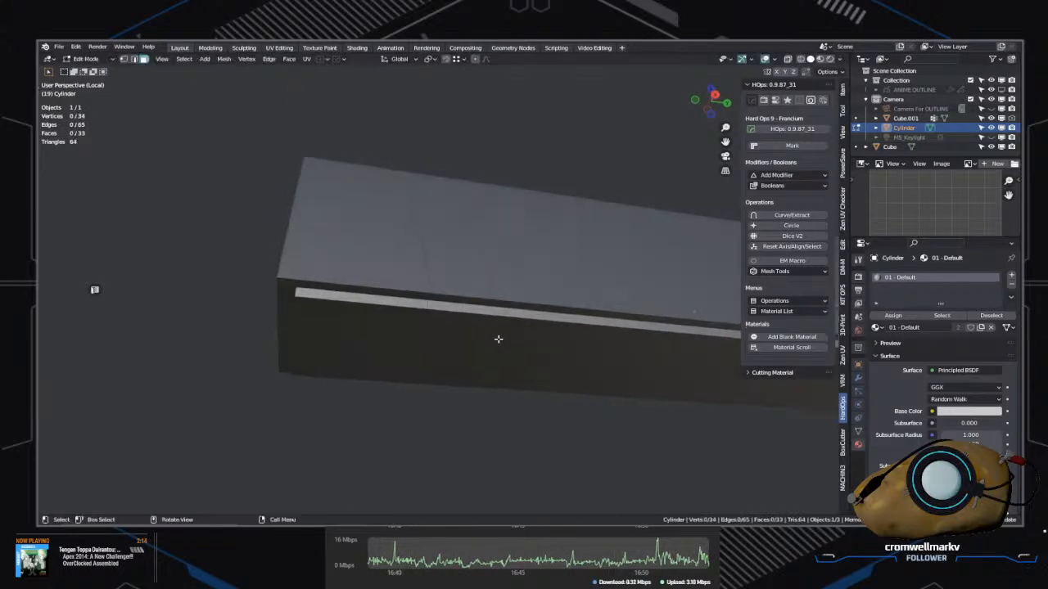
alt+click(481, 341)
key(q)
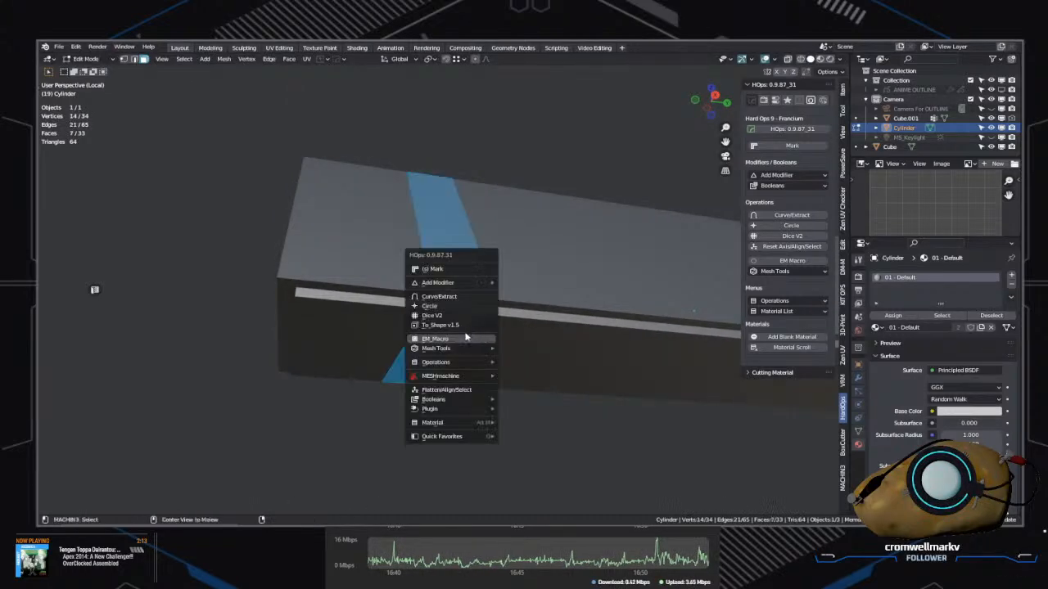
click(465, 336)
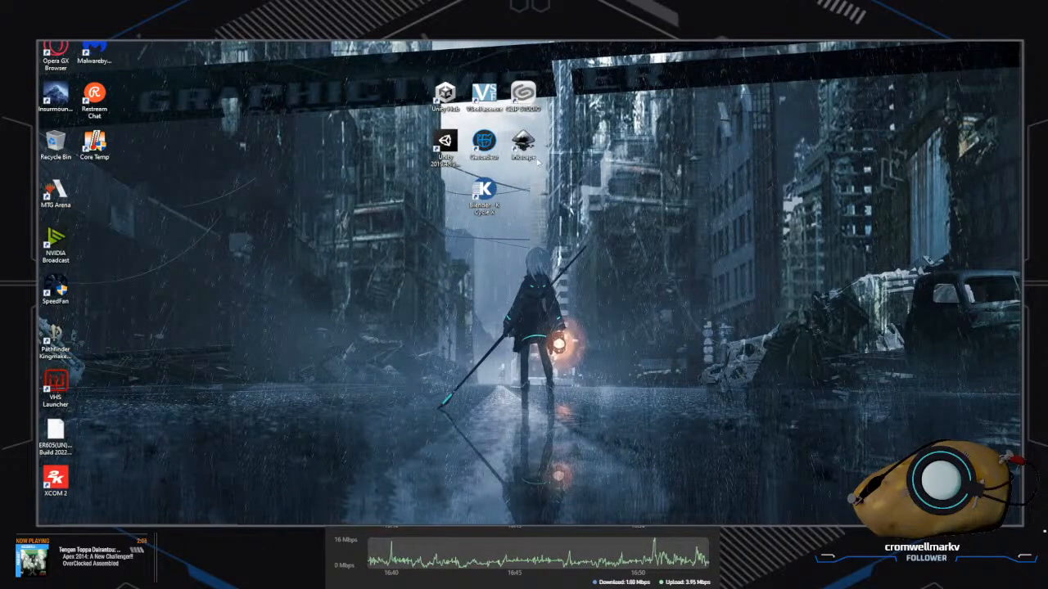
Step: Relaunch Blender and reopen the most recent untitled.blend file
double_click(484, 195)
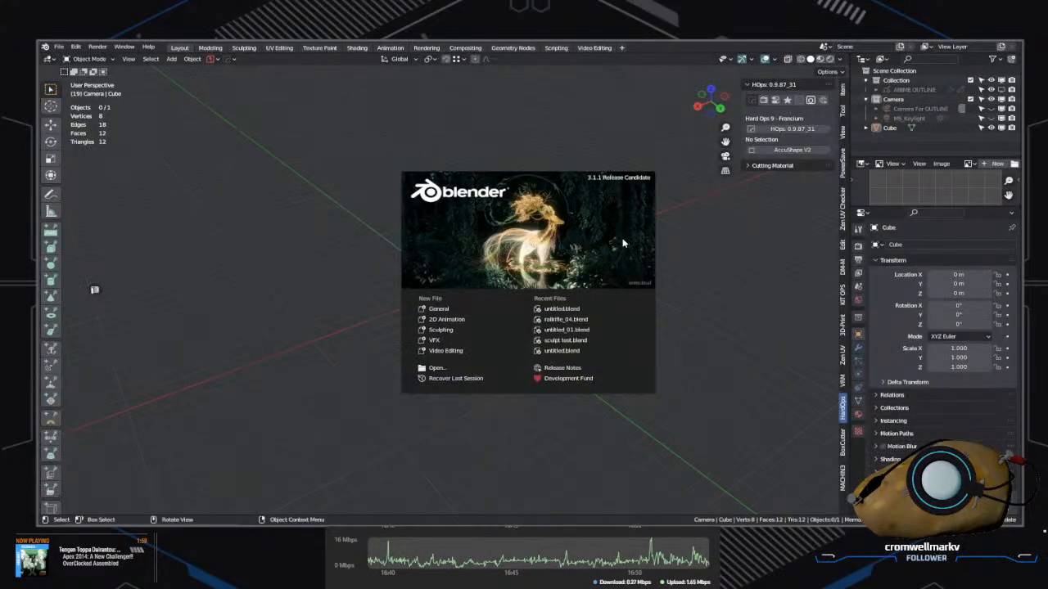
click(59, 48)
click(59, 48)
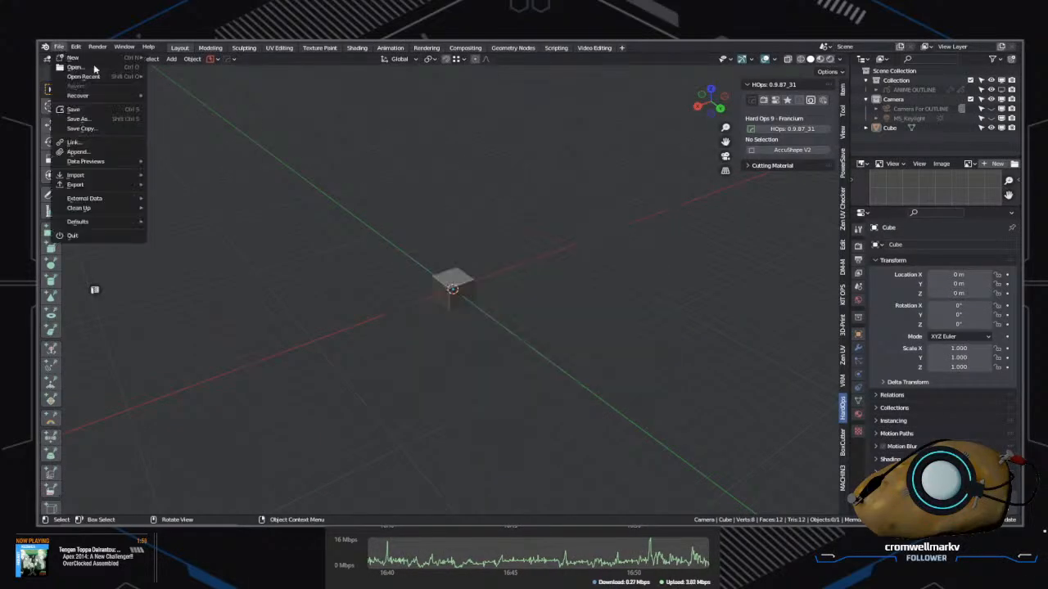
mouse_move(110, 78)
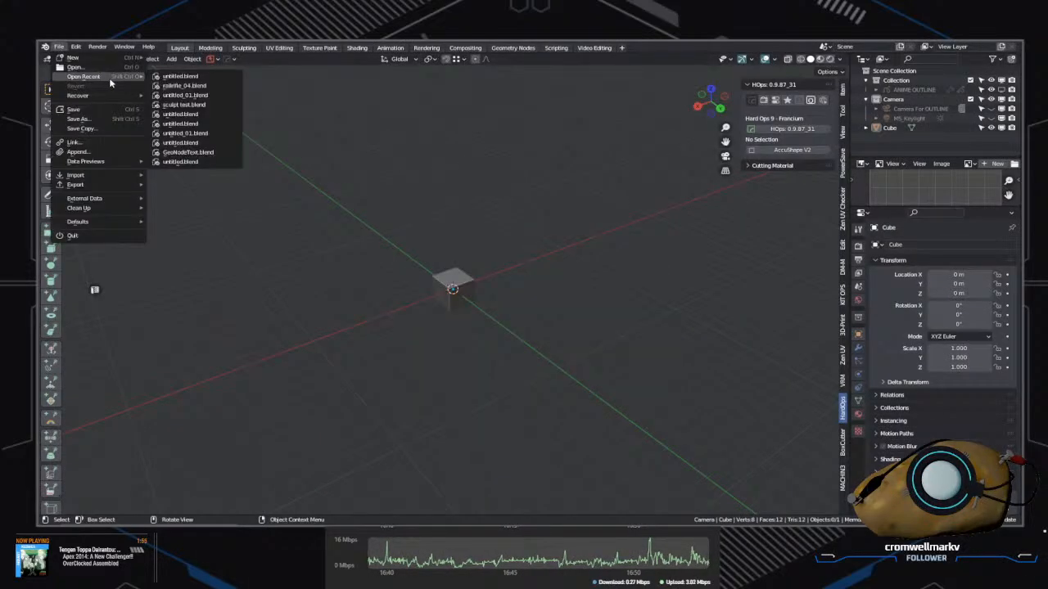
click(211, 79)
middle_drag(273, 113, 515, 382)
Step: Save the reopened file and return the rifle body to object mode
key(ctrl+s)
key(Tab)
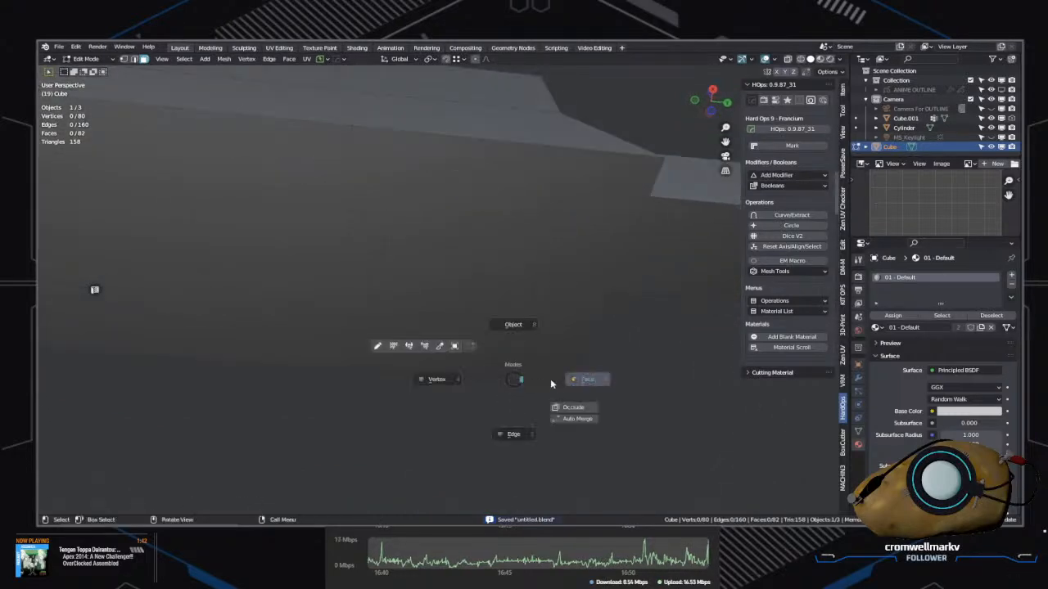
click(597, 393)
key(Tab)
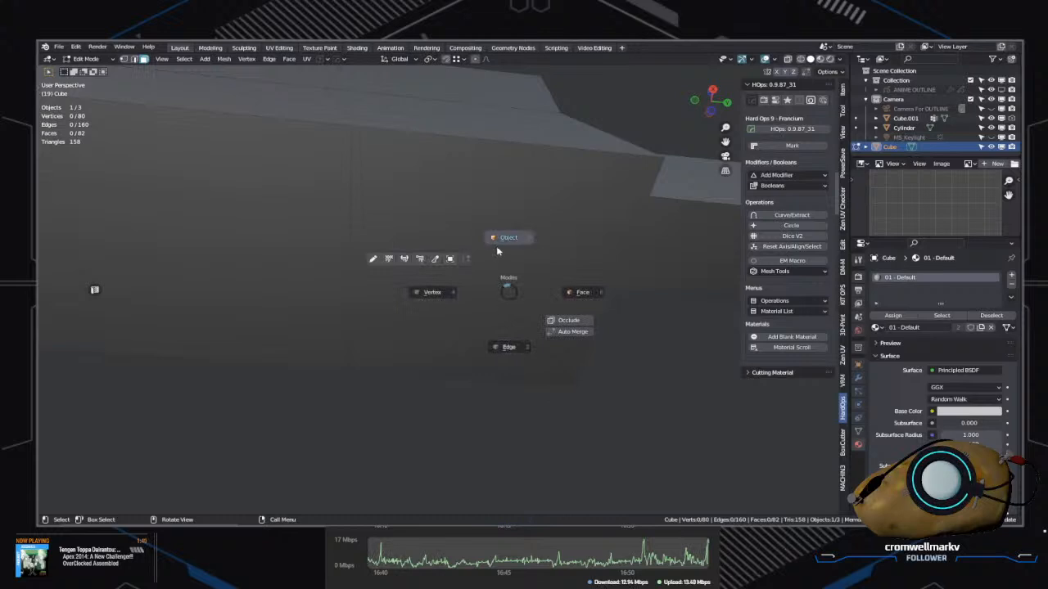
click(496, 250)
Step: Try to subdivide the long diagonal edges of the wedge-shaped notches on both sides of the rifle body
scroll(519, 283, down, 4)
middle_drag(519, 283, 655, 376)
scroll(528, 357, up, 2)
scroll(422, 283, up, 3)
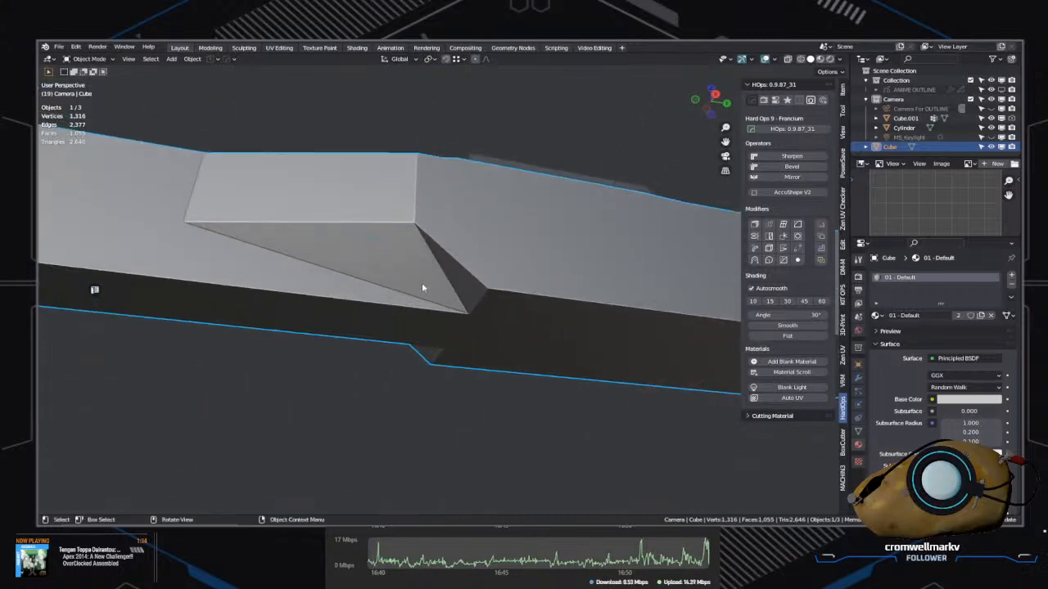
key(Tab)
click(389, 279)
middle_drag(389, 279, 540, 362)
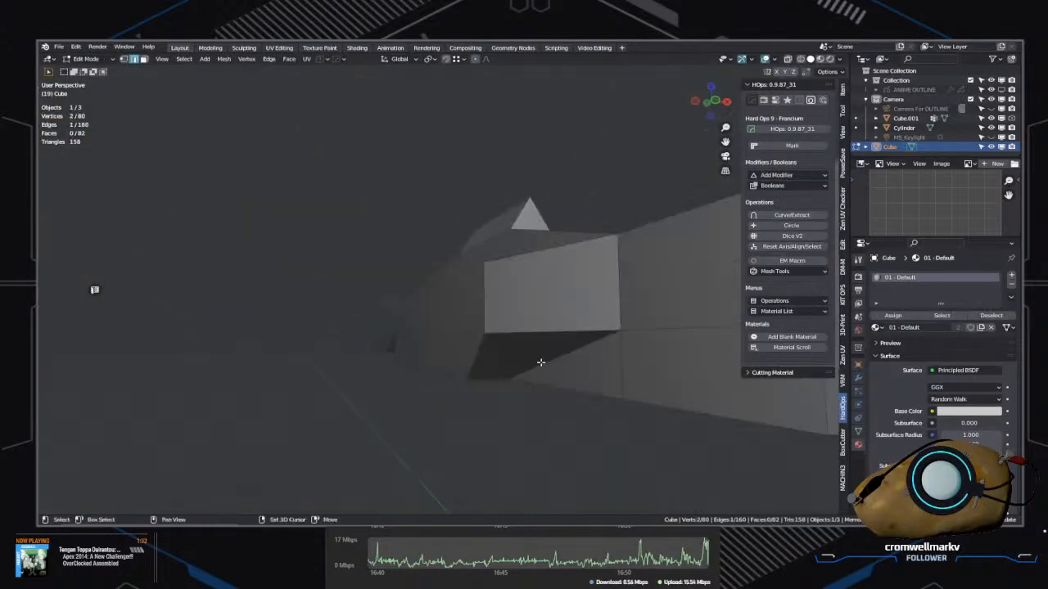
middle_drag(693, 386, 578, 333)
right_click(488, 305)
click(421, 236)
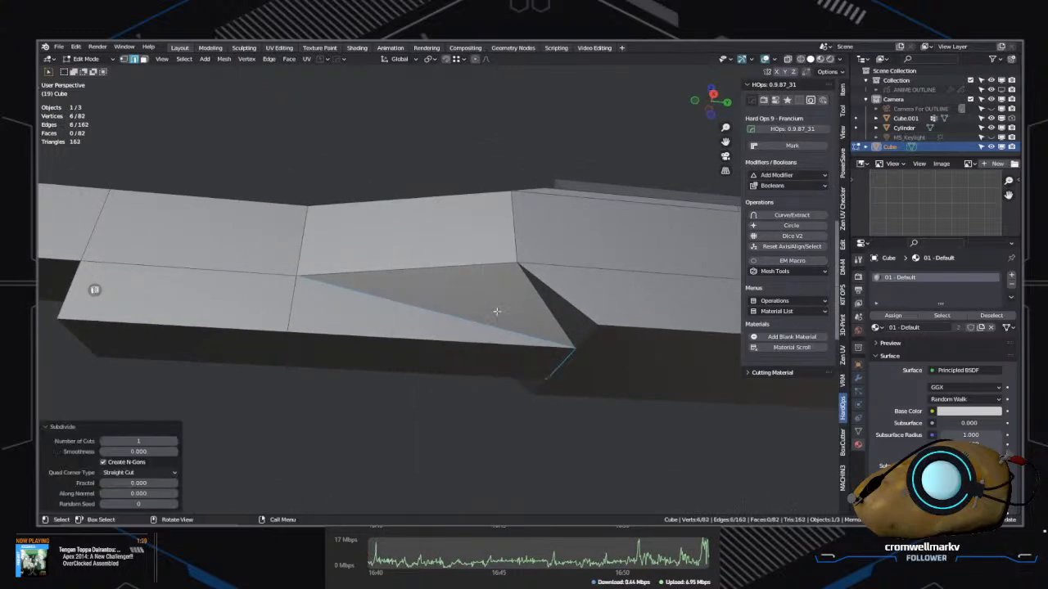
key(ctrl+z)
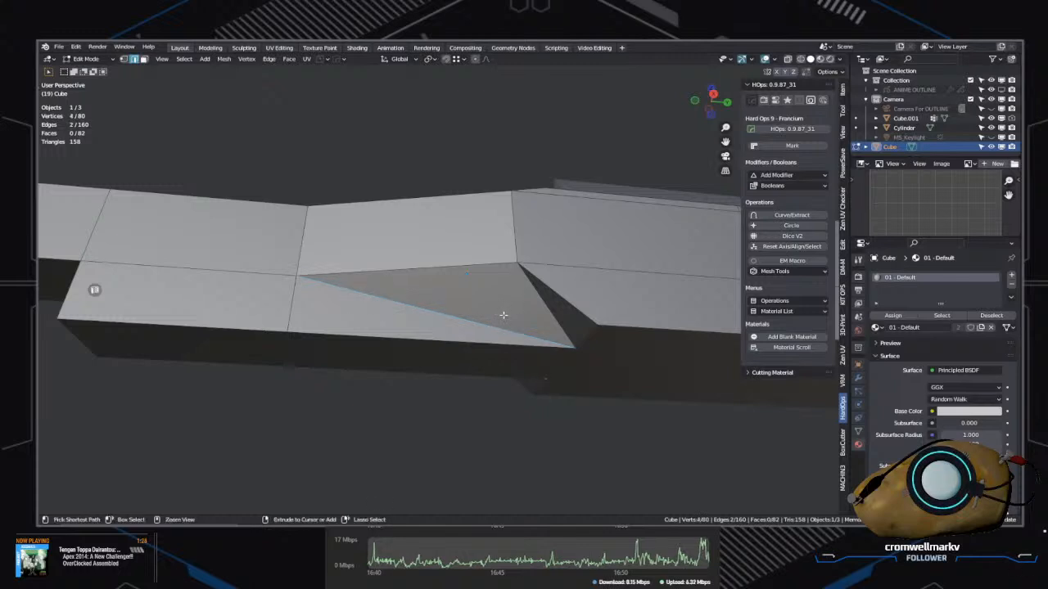
Step: Try to mark the two diagonal notch edges as sharp with the HOps Mark operation
key(q)
click(492, 315)
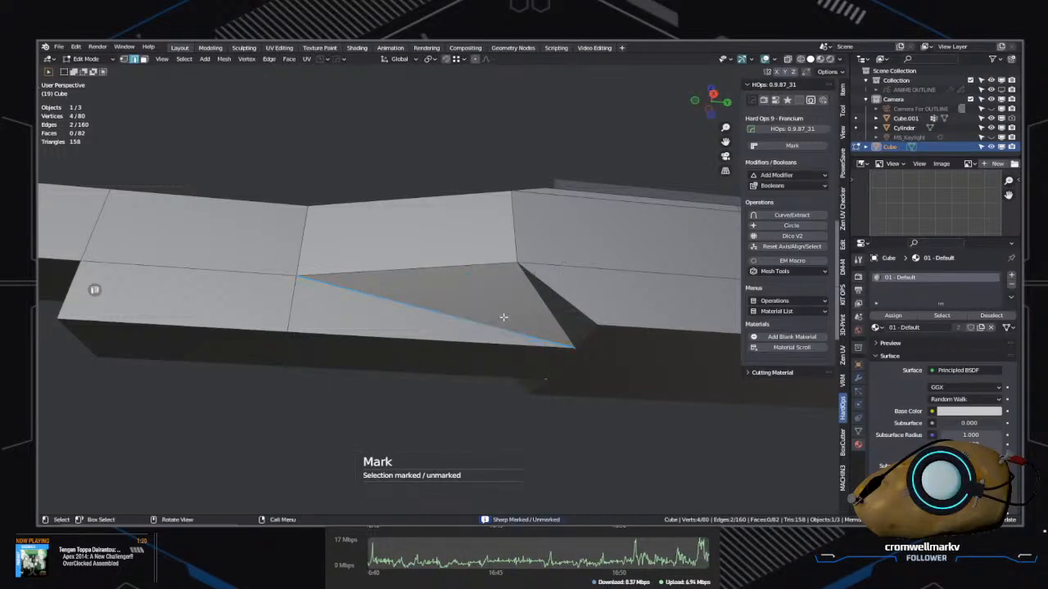
key(q)
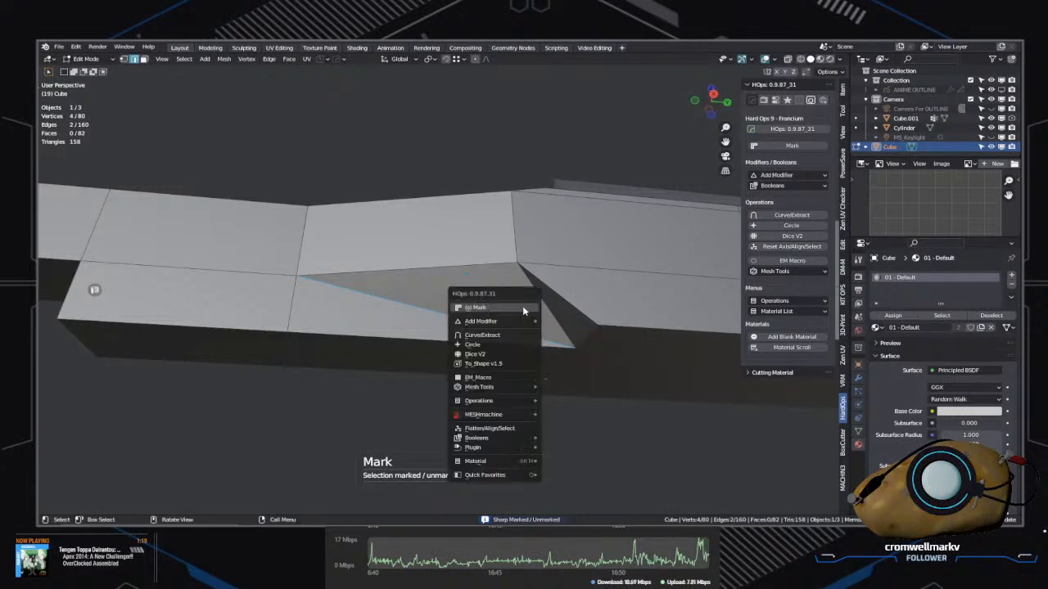
mouse_move(518, 324)
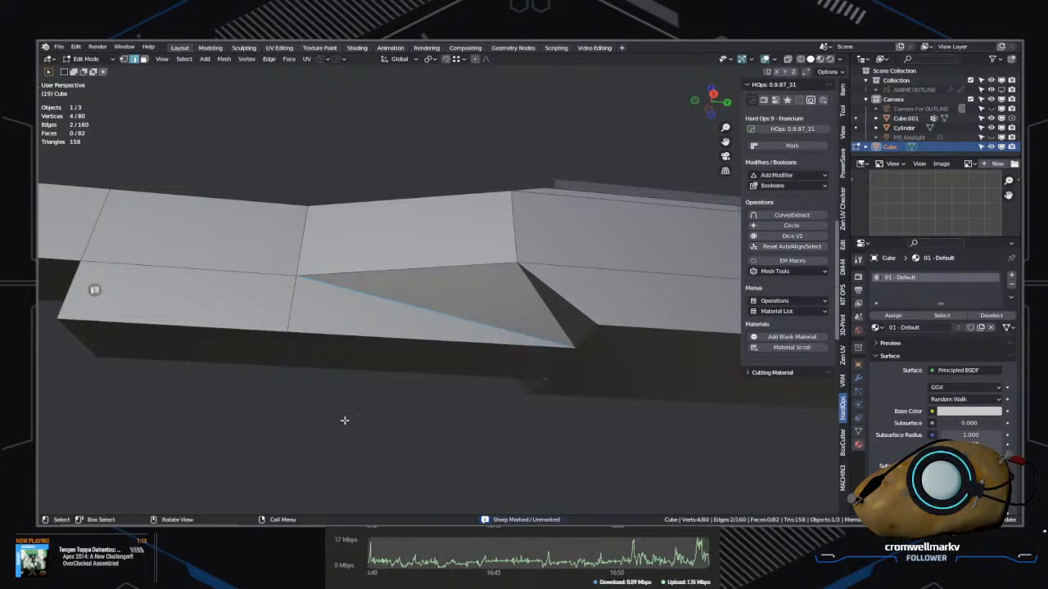
middle_drag(365, 356, 433, 344)
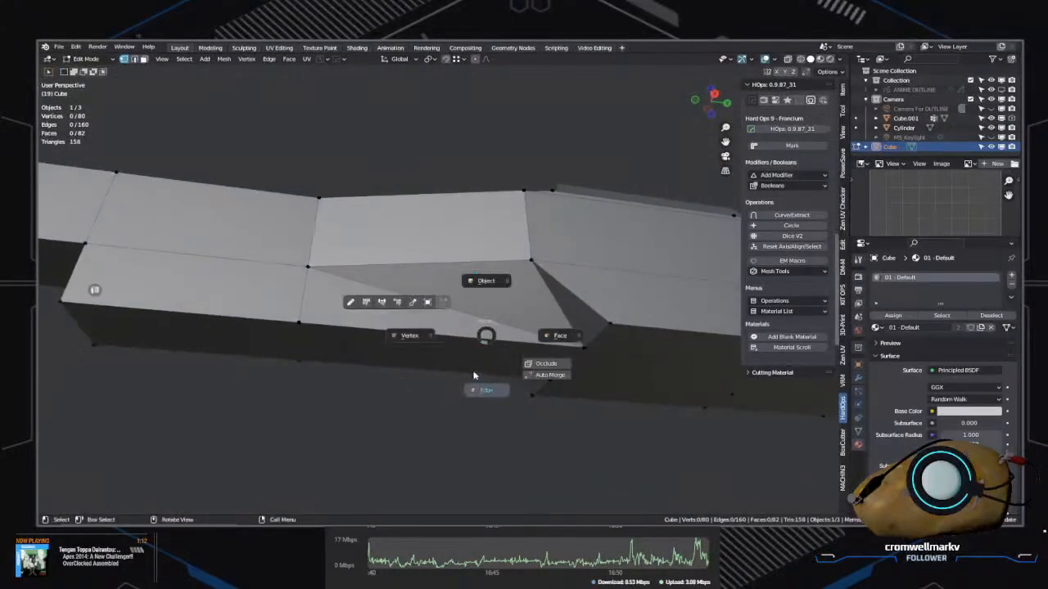
Step: Subdivide the long diagonal notch edge on each side of the rifle body with one cut
middle_drag(492, 327, 567, 353)
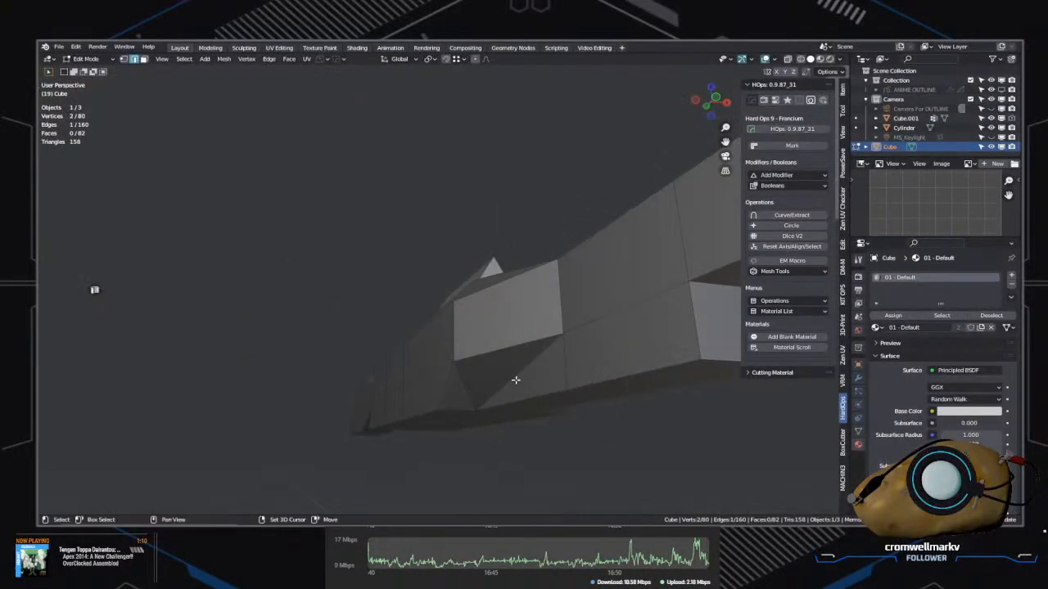
middle_drag(515, 380, 466, 233)
right_click(466, 233)
click(466, 230)
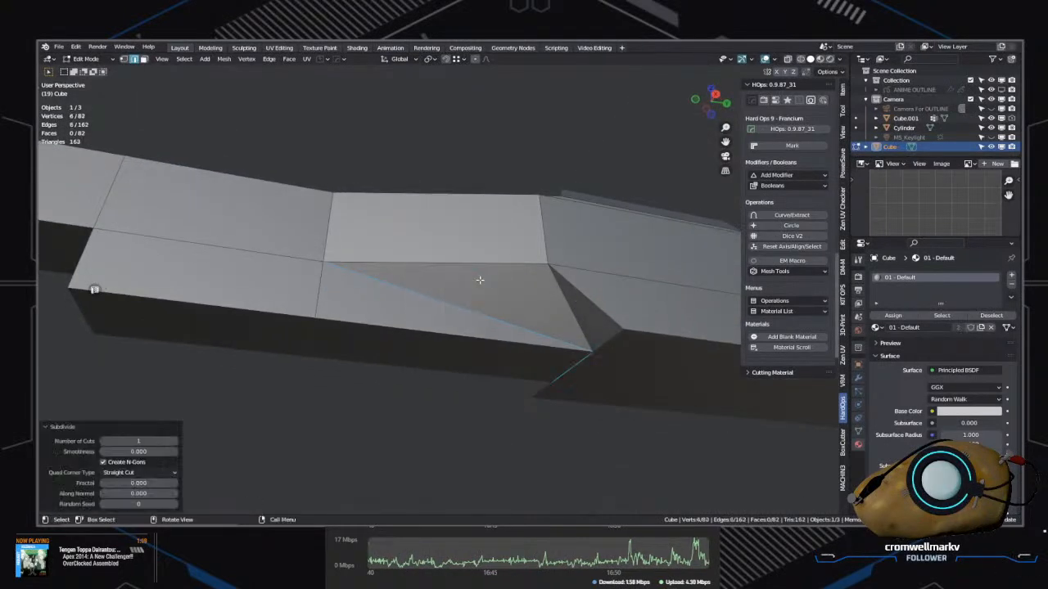
Step: Connect each new midpoint vertex to the notch's upper corner vertex on both sides of the body
key(Tab)
click(415, 286)
shift+click(461, 309)
middle_drag(455, 314, 501, 280)
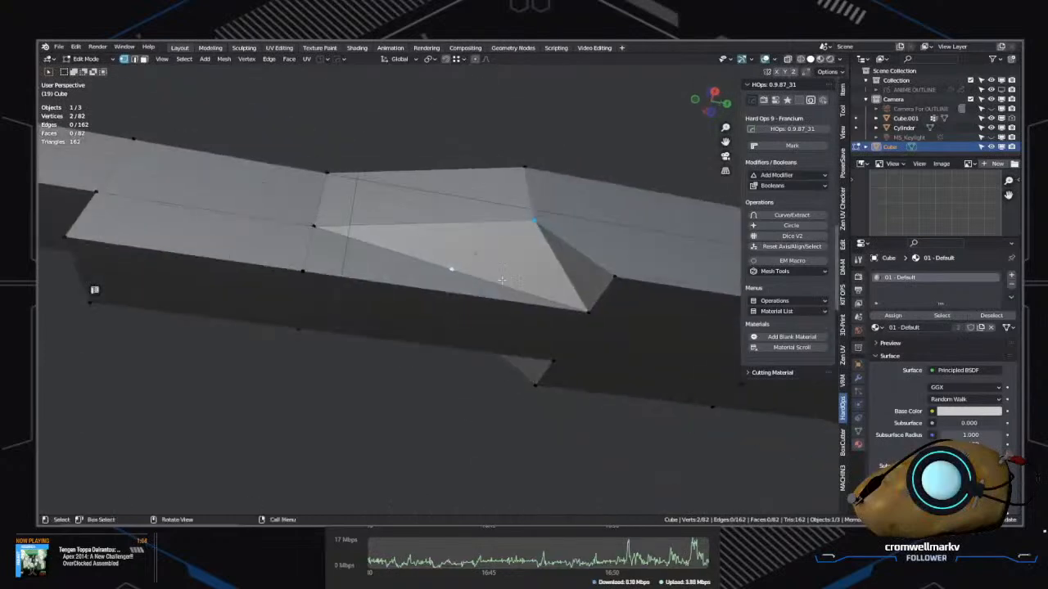
middle_drag(454, 309, 484, 374)
click(508, 384)
key(j)
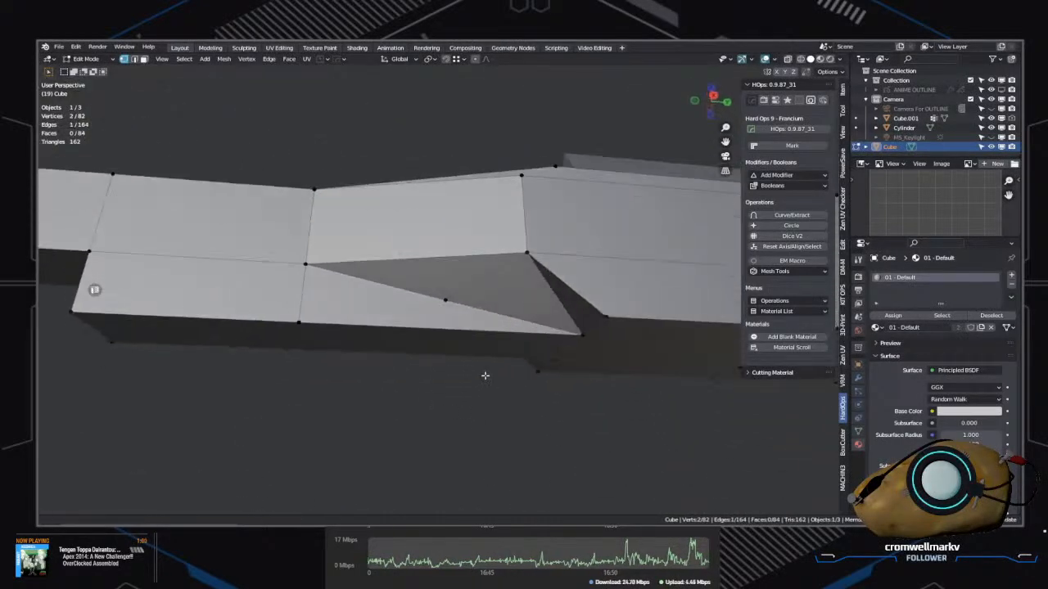
Step: Slide the two midpoint vertices along their diagonal edges toward the notch tips by a factor of about 0.391
scroll(483, 361, up, 3)
key(Tab)
click(485, 419)
click(456, 262)
key(Tab)
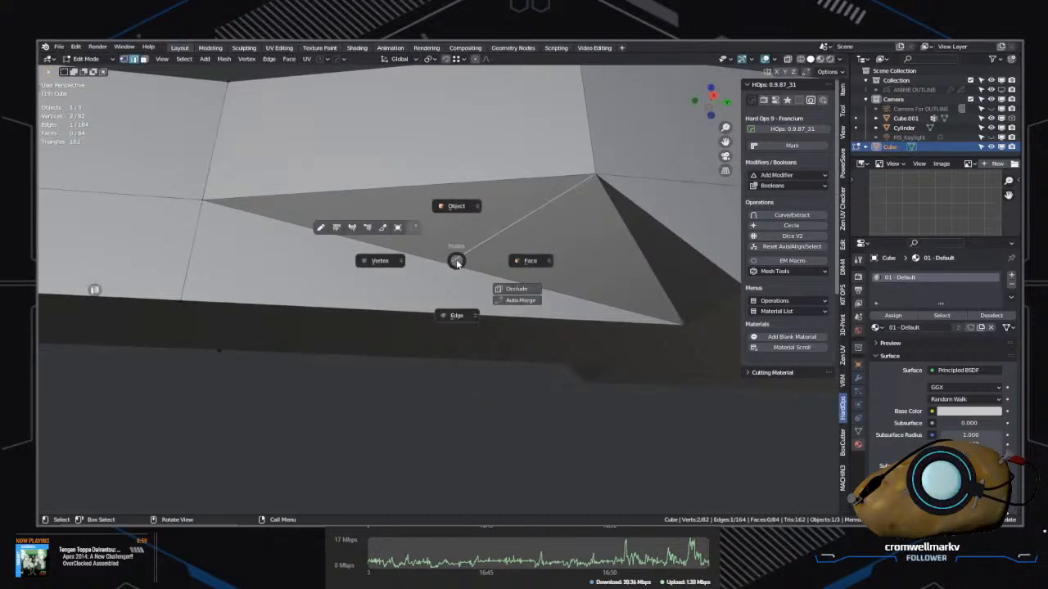
click(400, 261)
click(437, 259)
middle_drag(437, 260, 525, 275)
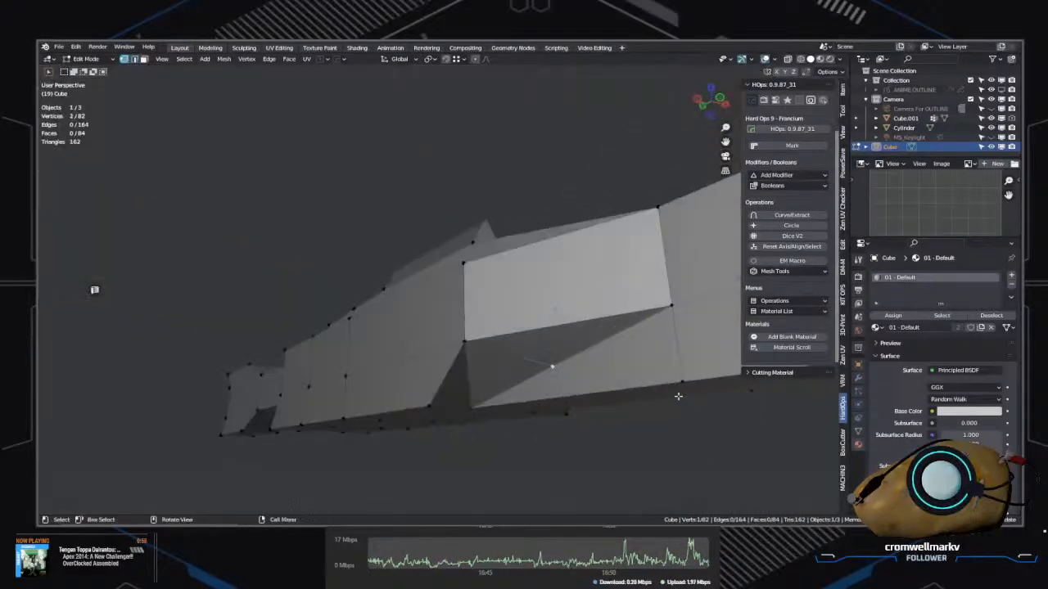
middle_drag(678, 396, 495, 393)
key(shift+v)
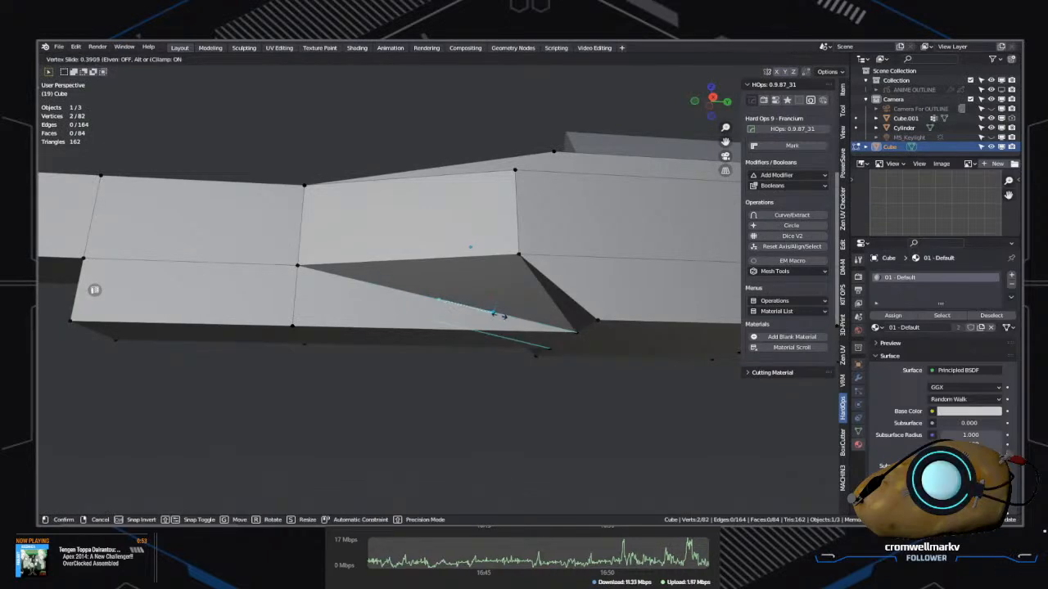
click(493, 313)
middle_drag(493, 313, 564, 356)
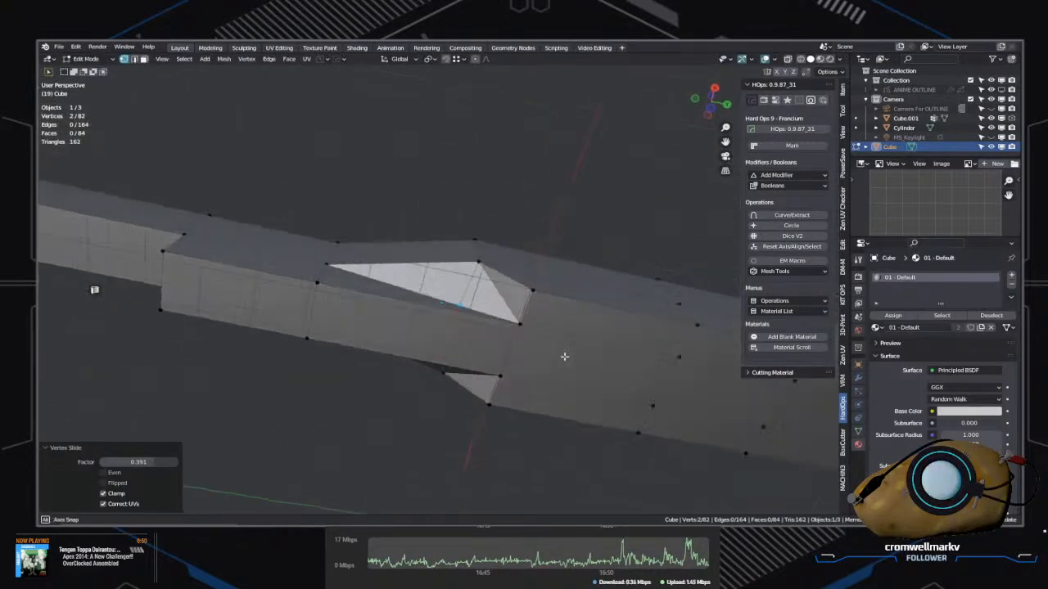
scroll(564, 356, up, 3)
key(alt+a)
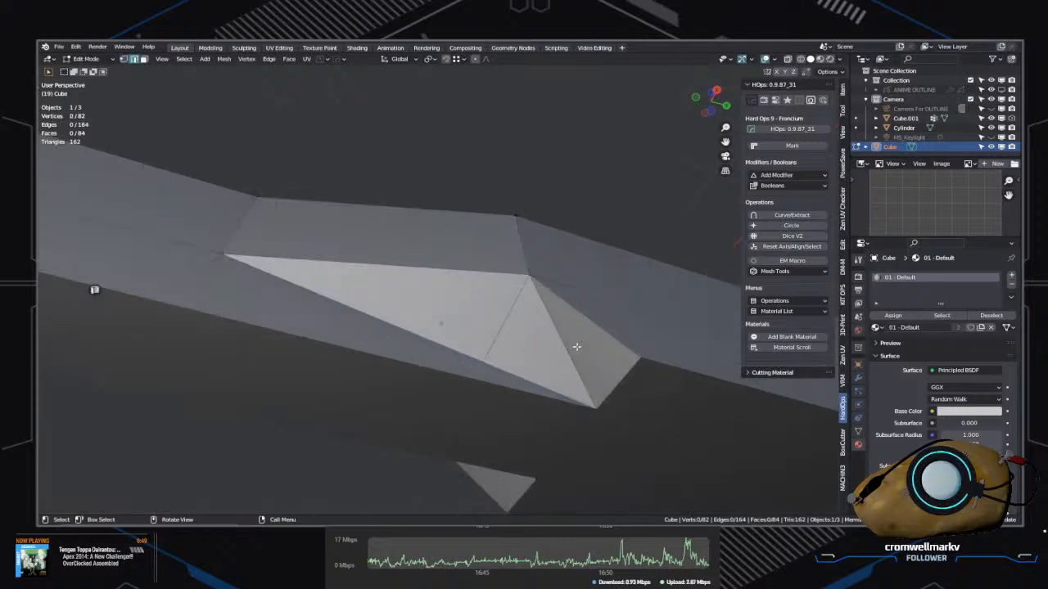
key(ctrl+Tab)
click(570, 350)
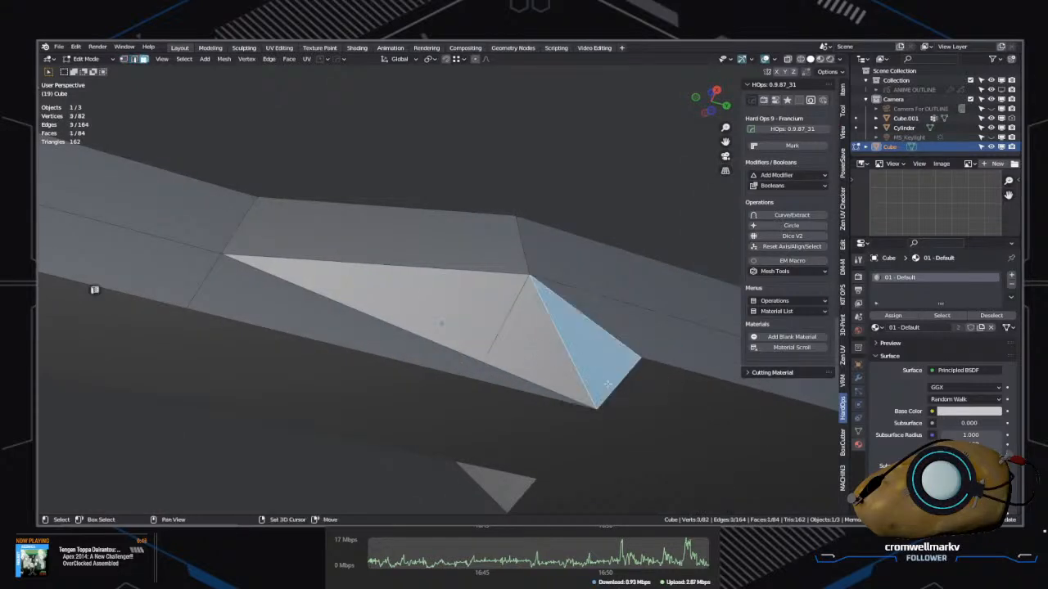
shift+click(547, 358)
middle_drag(547, 359, 433, 433)
shift+click(330, 442)
middle_drag(330, 442, 552, 407)
key(x)
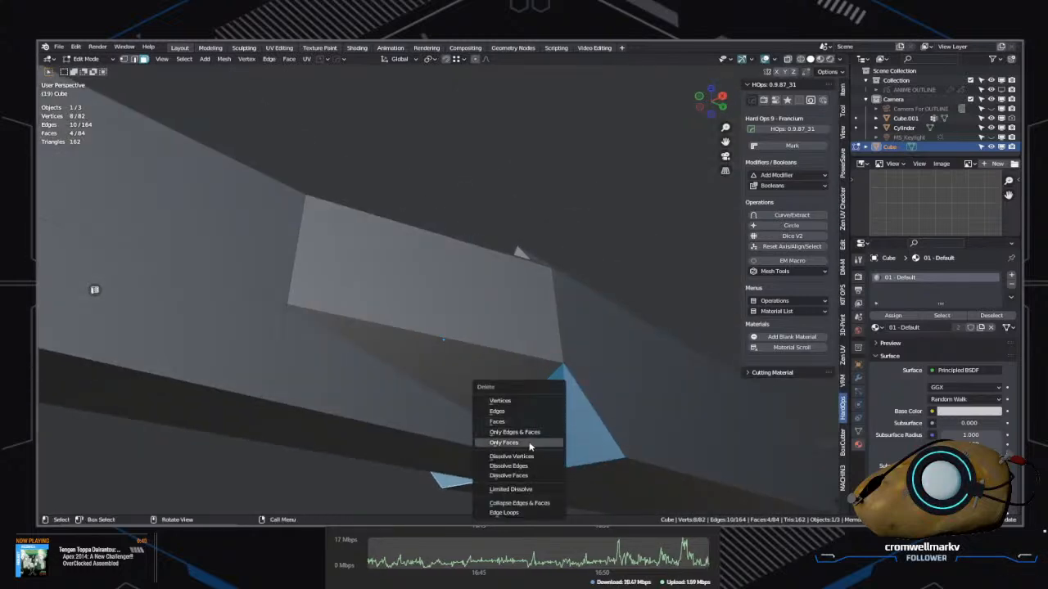
Step: Dissolve the slanted edge between the two small adjoining triangular faces at the notch on both sides of the body
key(Tab)
click(611, 375)
click(579, 414)
mouse_move(579, 414)
middle_down()
mouse_move(561, 360)
mouse_move(696, 333)
mouse_move(377, 437)
mouse_move(548, 432)
mouse_move(554, 412)
mouse_move(561, 433)
mouse_move(564, 410)
mouse_move(581, 402)
middle_up()
shift+click(363, 436)
key(x)
key(Escape)
key(x)
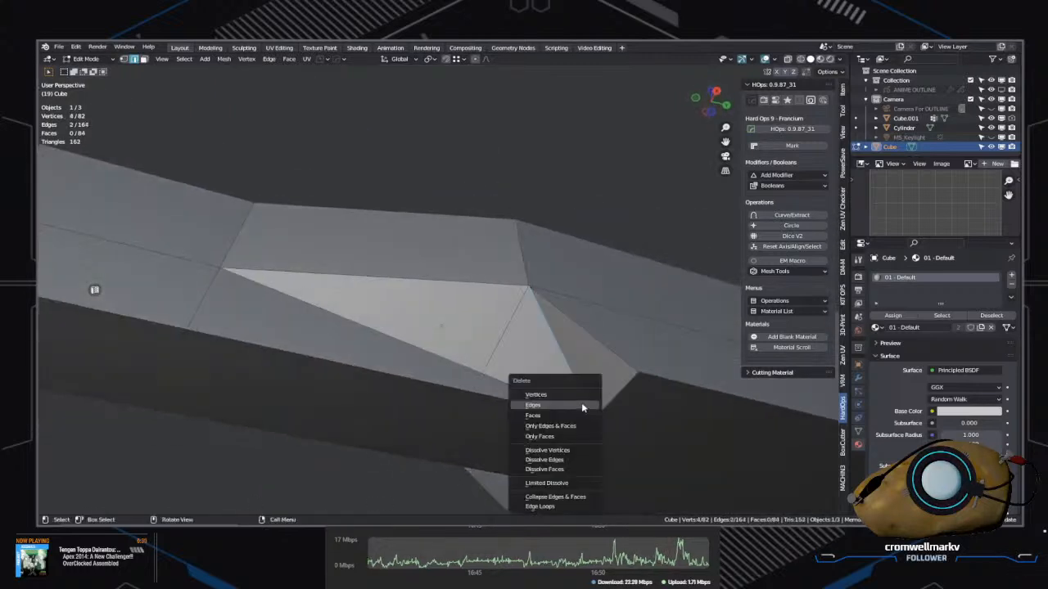
click(545, 459)
Step: Save the rifle file under its existing name, retrying if needed
middle_drag(544, 460, 379, 332)
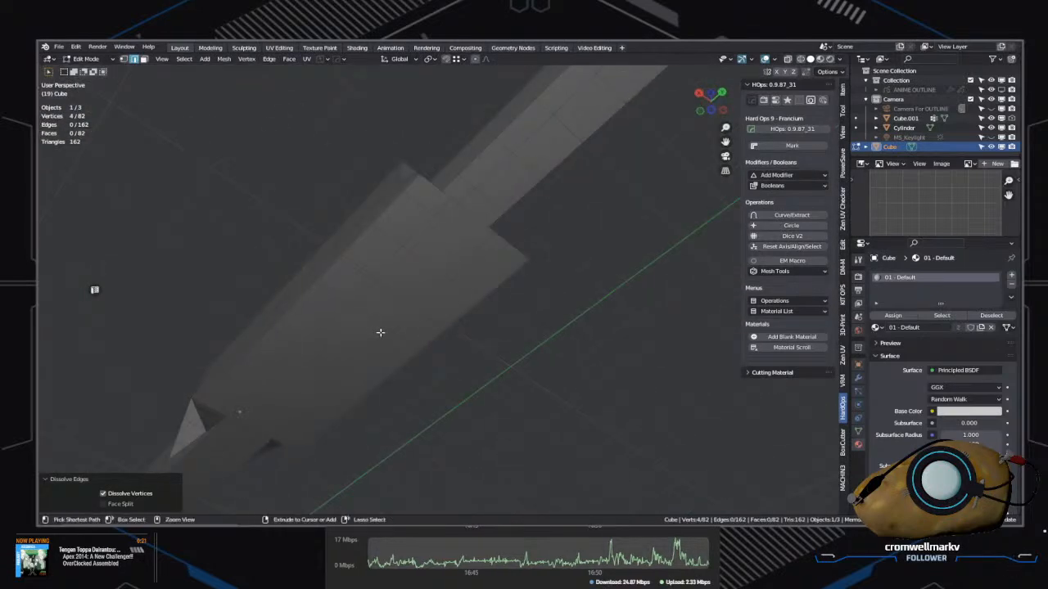
key(ctrl+s)
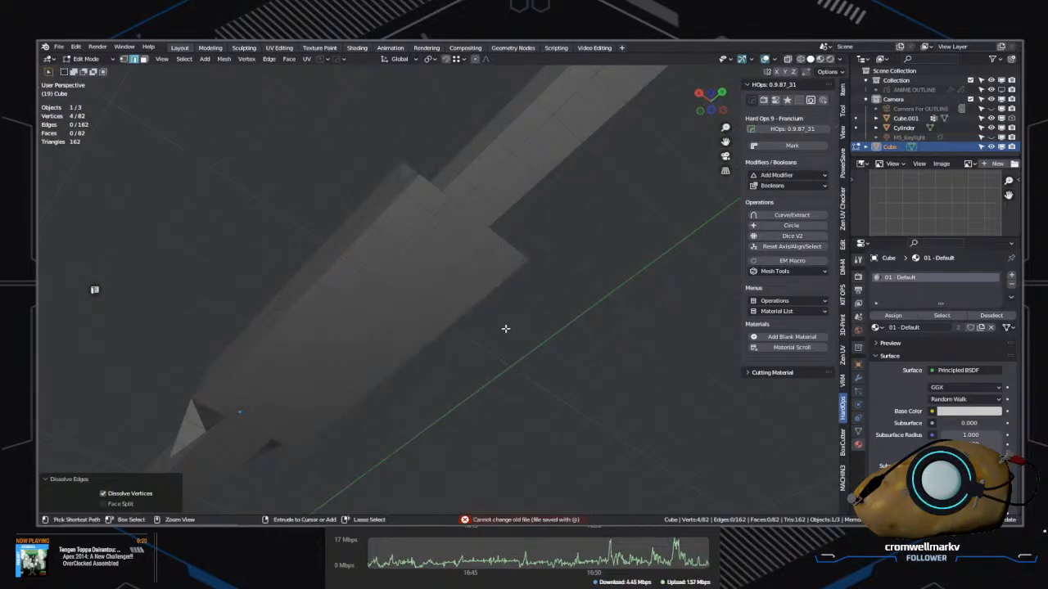
right_click(505, 326)
key(ctrl+s)
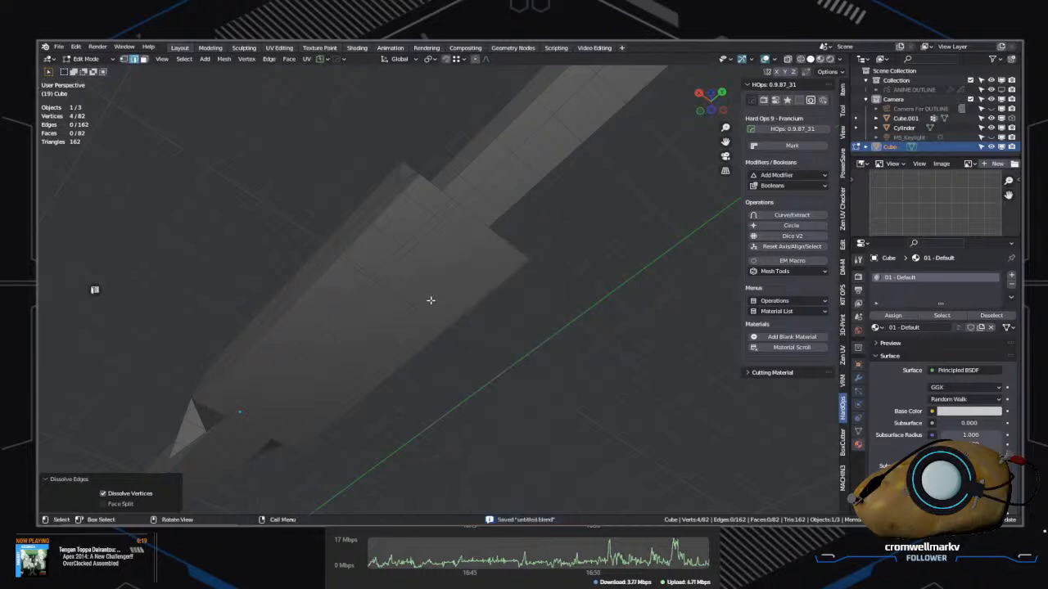
Step: Return to Object Mode and apply the scale of the rifle body
middle_drag(430, 299, 507, 273)
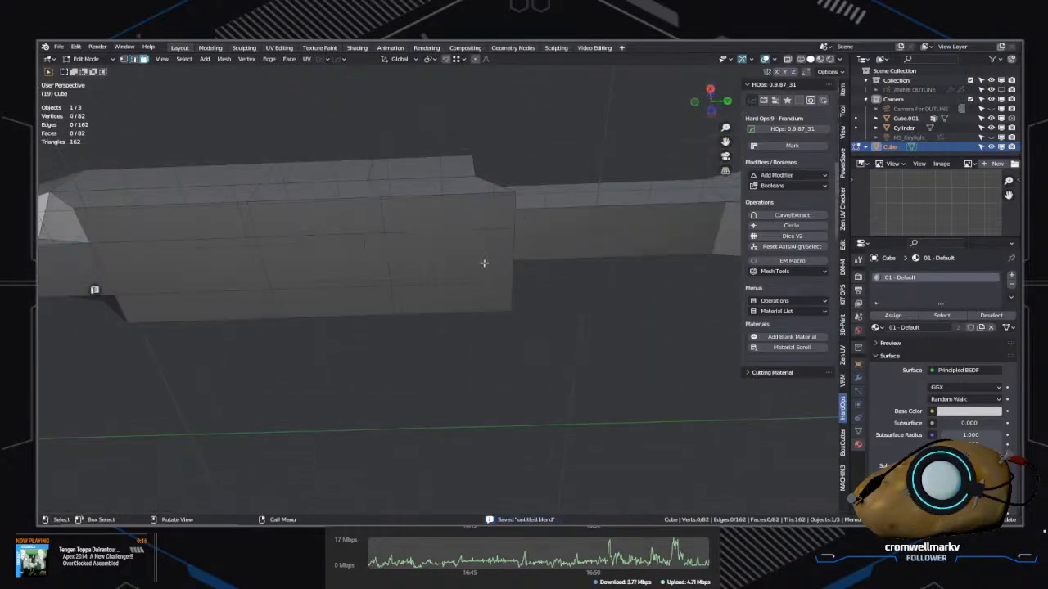
click(486, 265)
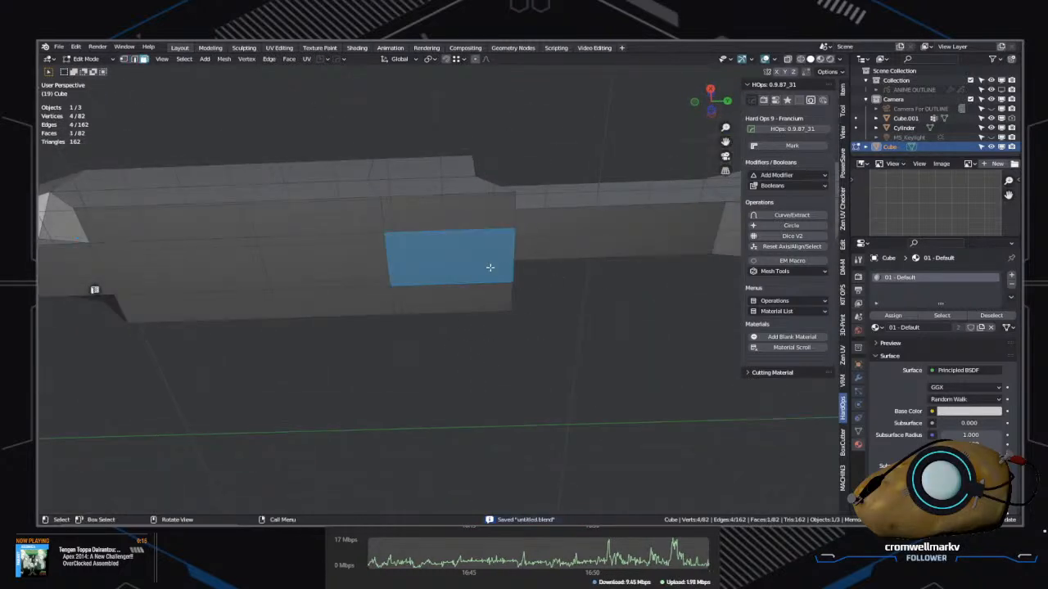
click(553, 297)
key(Tab)
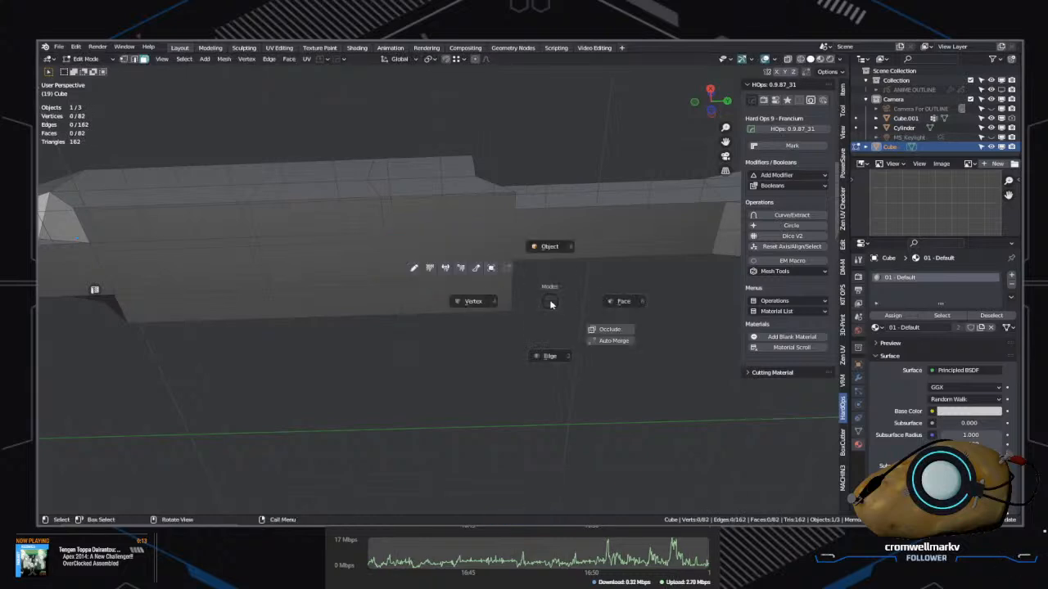
click(551, 247)
key(q)
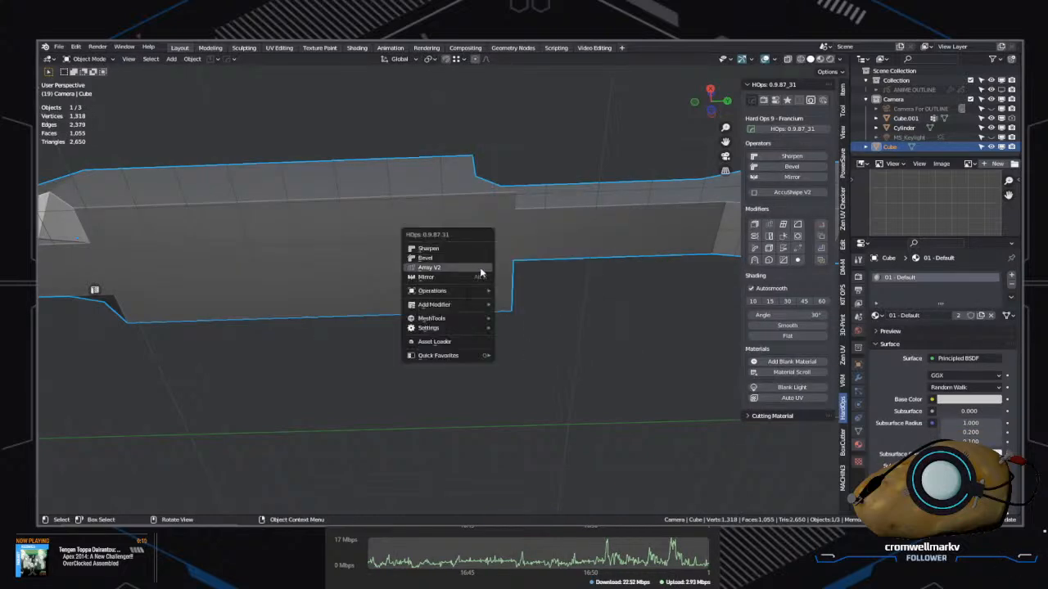
mouse_move(479, 305)
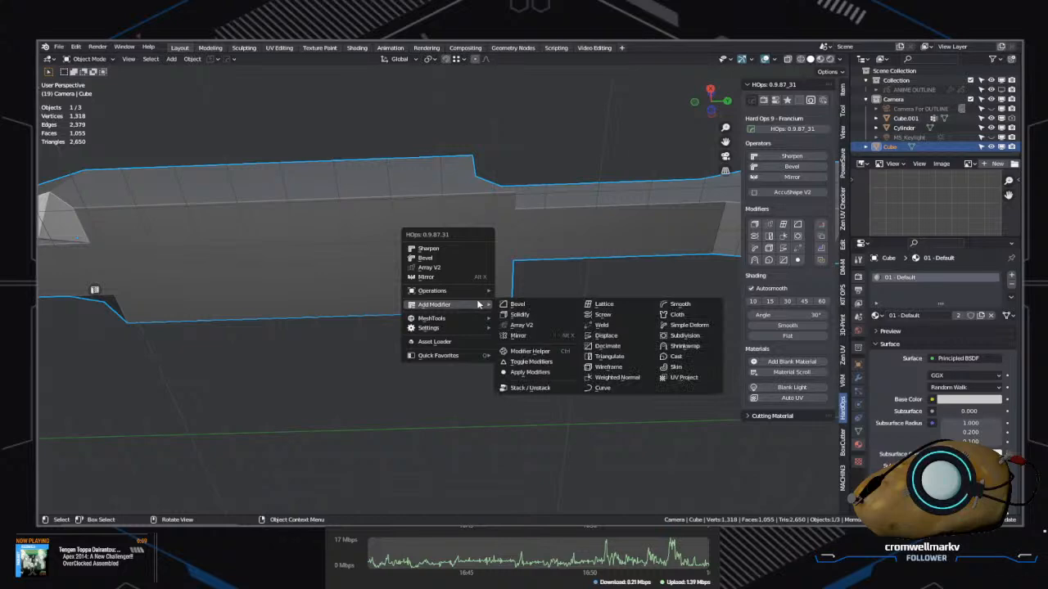
middle_drag(480, 305, 562, 244)
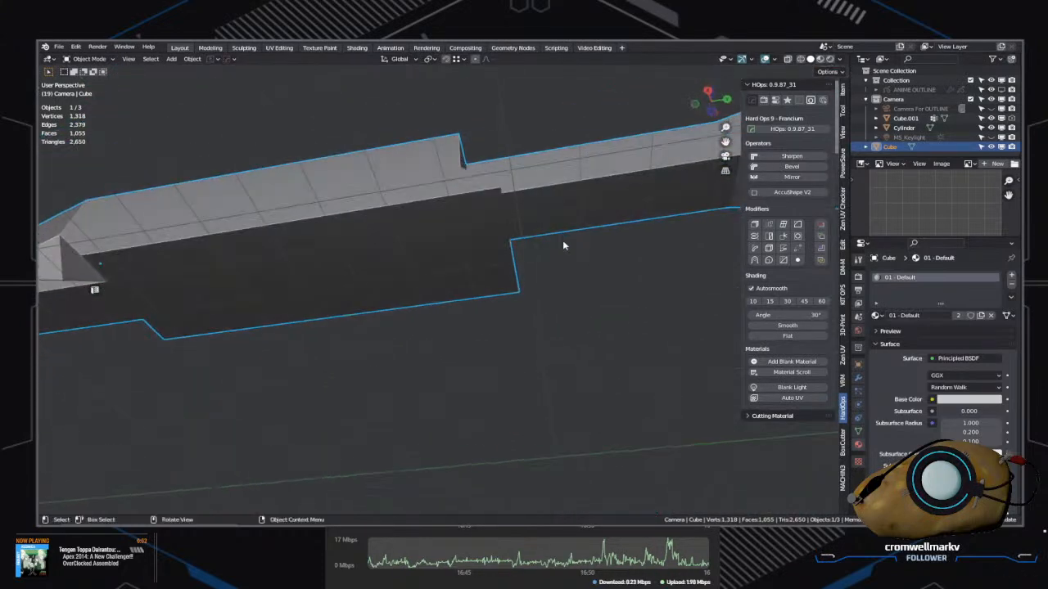
key(ctrl+a)
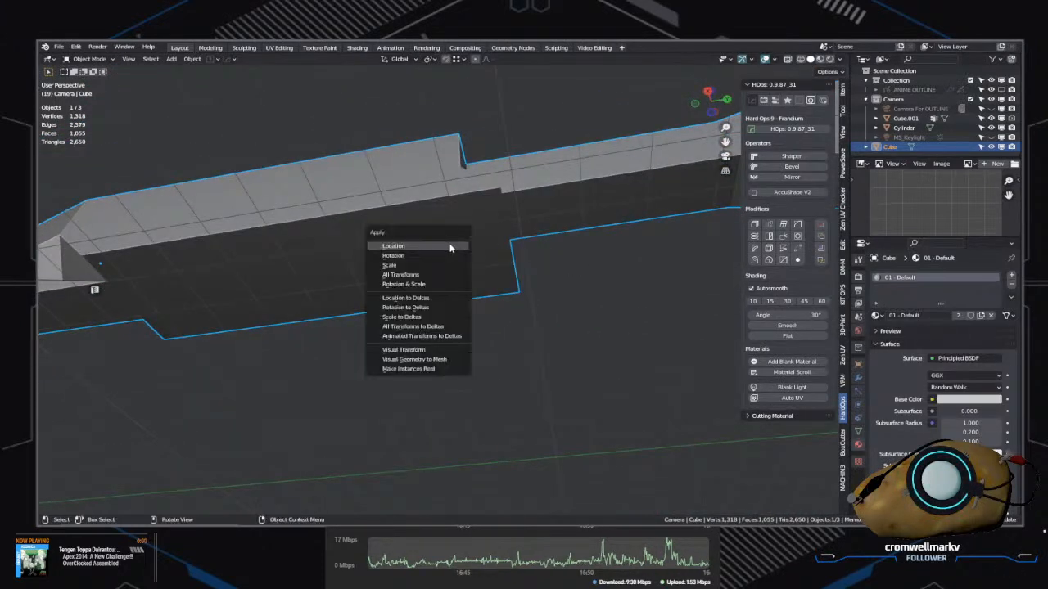
click(443, 268)
click(470, 246)
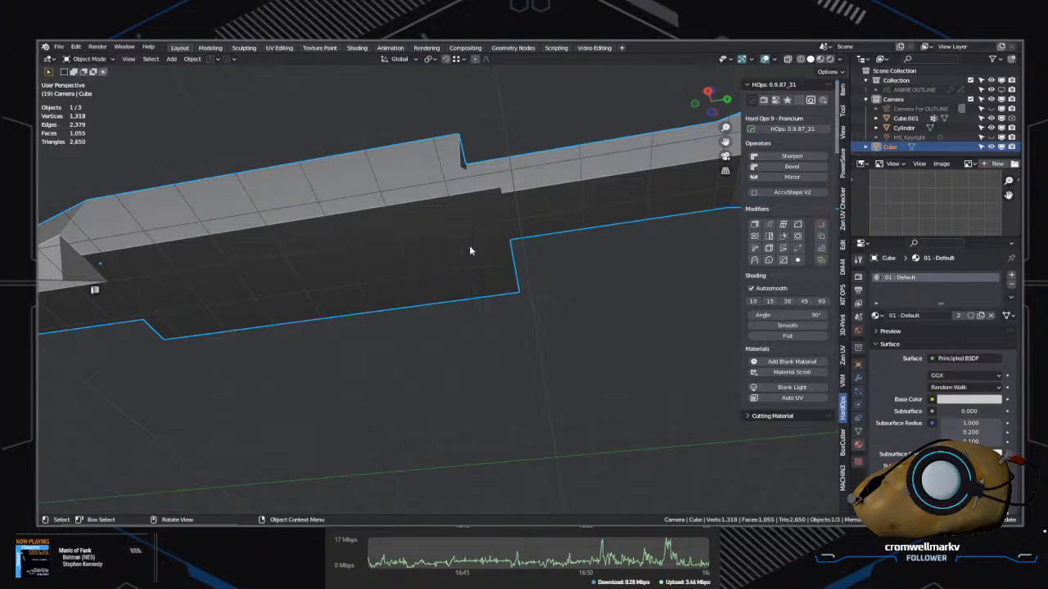
Step: Select the rear underside face of the rifle body in Edit Mode and inset it by about 0.226 m
key(Tab)
click(539, 251)
click(479, 258)
key(i)
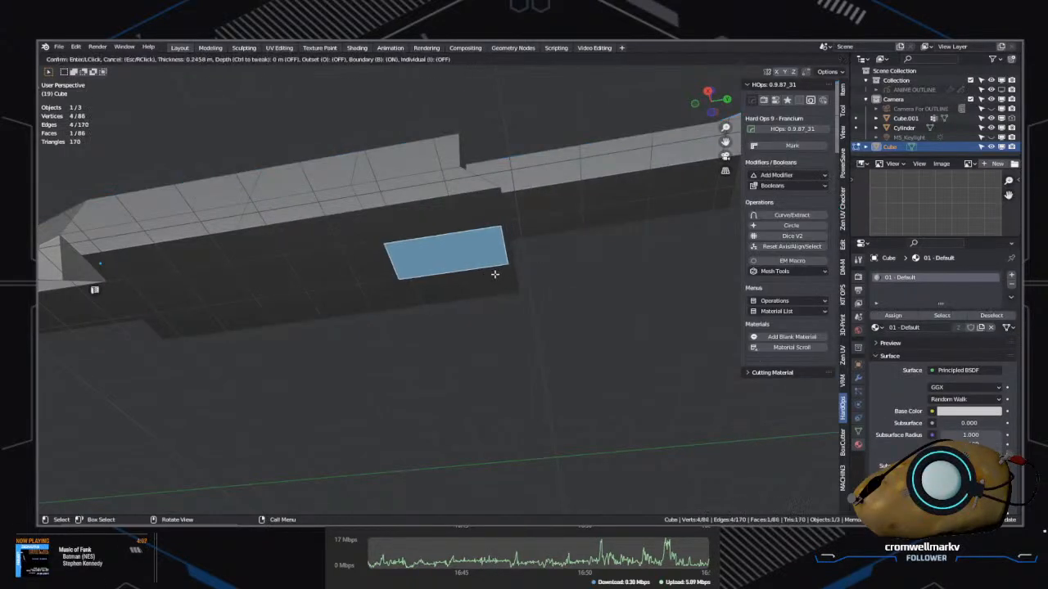
click(495, 275)
middle_drag(491, 286, 508, 264)
key(ctrl+z)
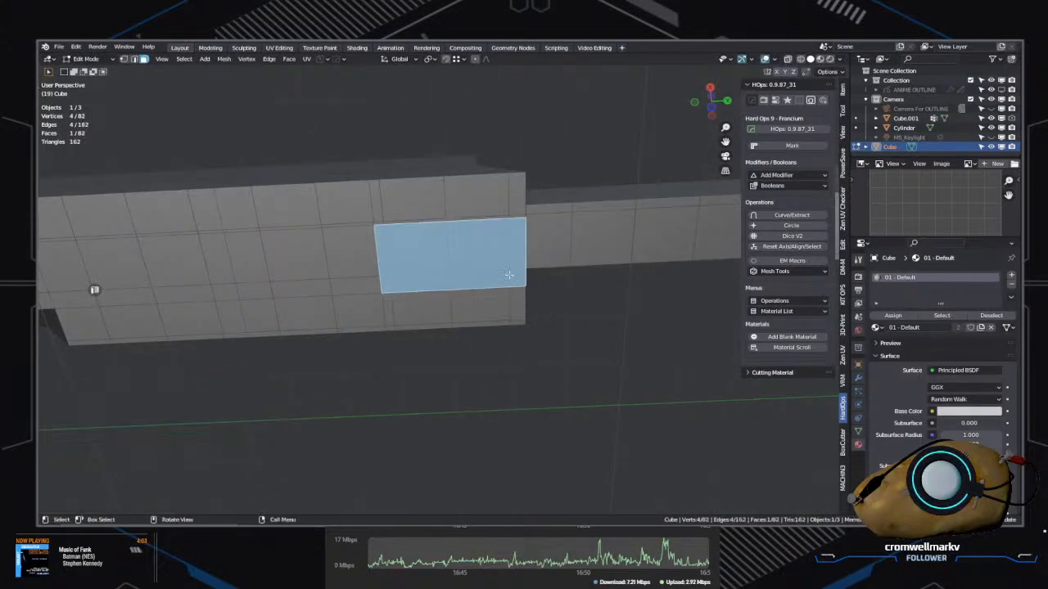
key(i)
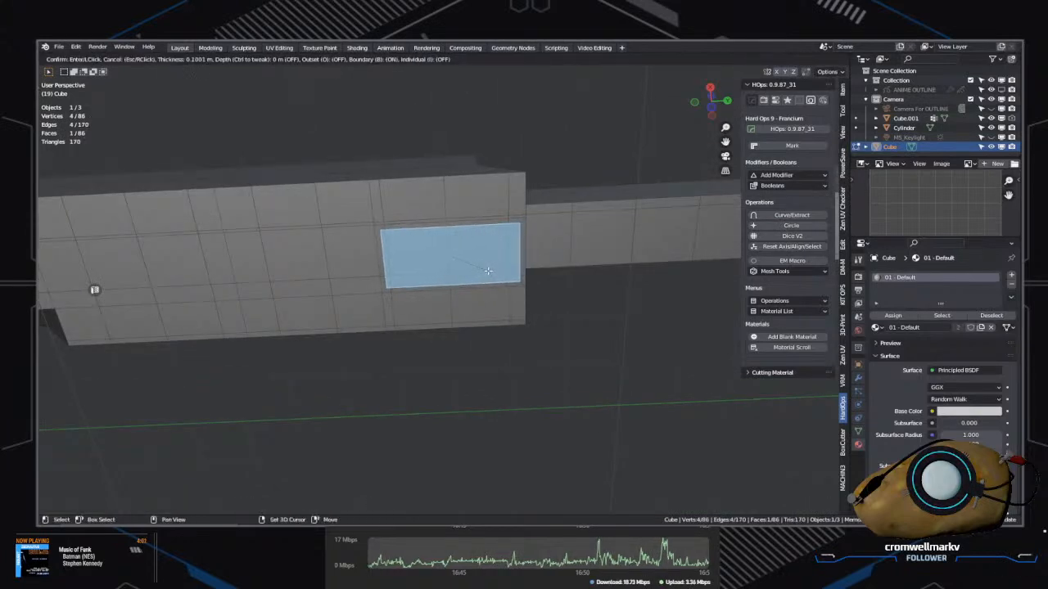
click(481, 267)
Step: Extrude the inset underside face downward into a grip and shift its lower end backward along Y to slant it
middle_drag(482, 266, 466, 336)
key(e)
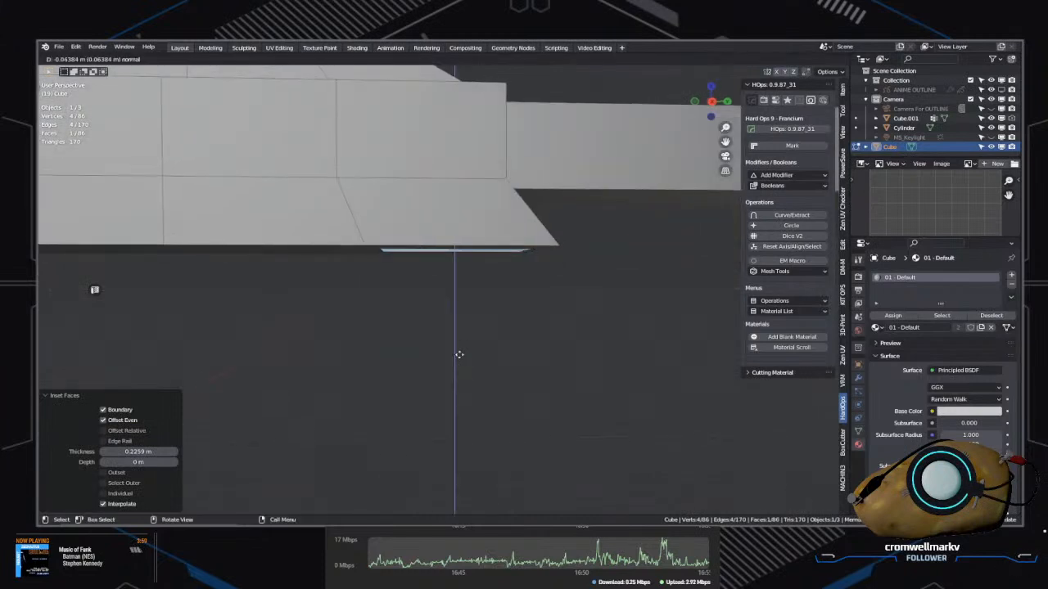
click(458, 514)
scroll(493, 437, down, 5)
middle_drag(496, 423, 496, 374)
key(g)
key(y)
click(538, 403)
Step: Extrude the grip's bottom face by about 0.486 m to form a short end band, and save the file
key(e)
click(527, 377)
scroll(498, 327, up, 5)
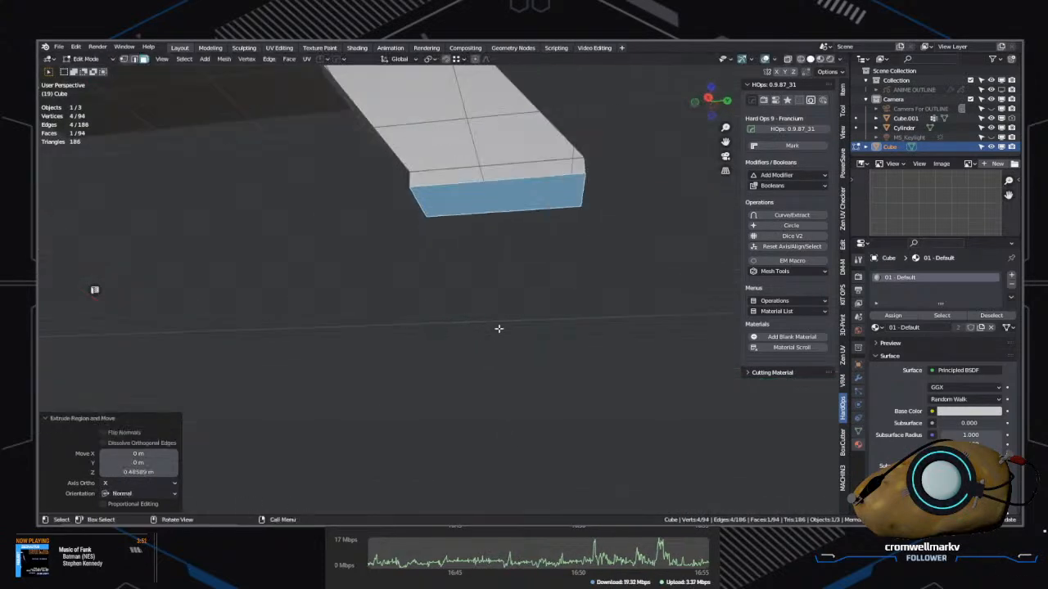
middle_drag(498, 327, 554, 344)
click(554, 343)
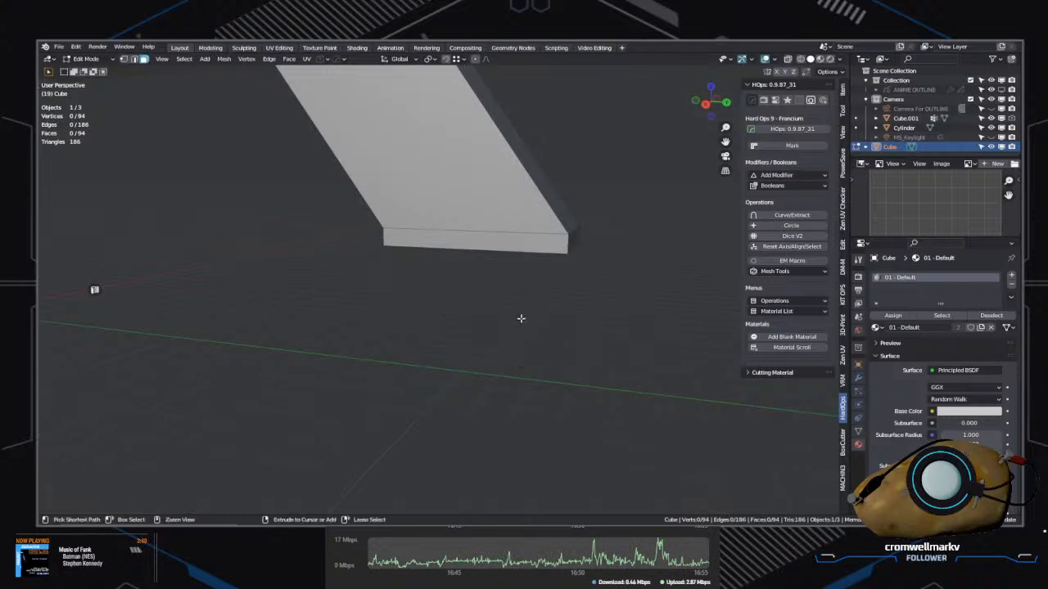
key(ctrl+s)
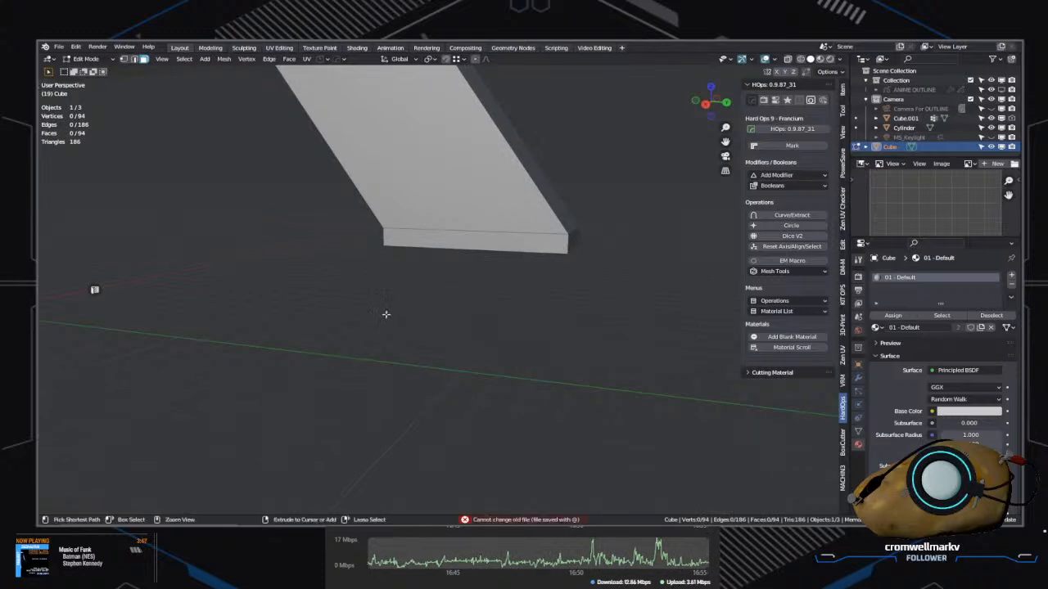
key(ctrl+s)
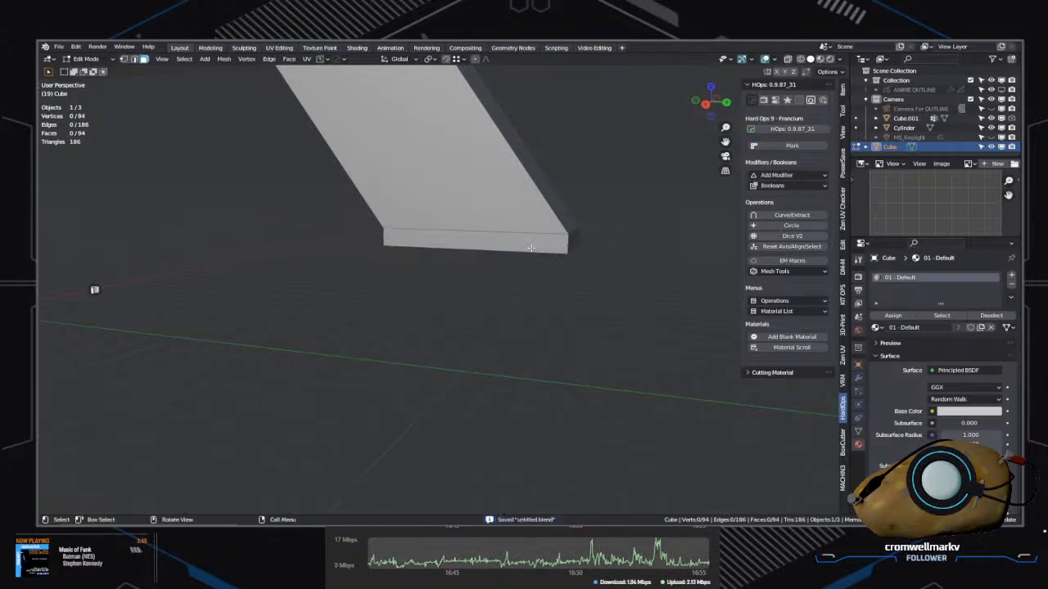
Step: Select the ring of four faces around the grip's end band and push it outward with Panel Face
click(569, 242)
click(569, 242)
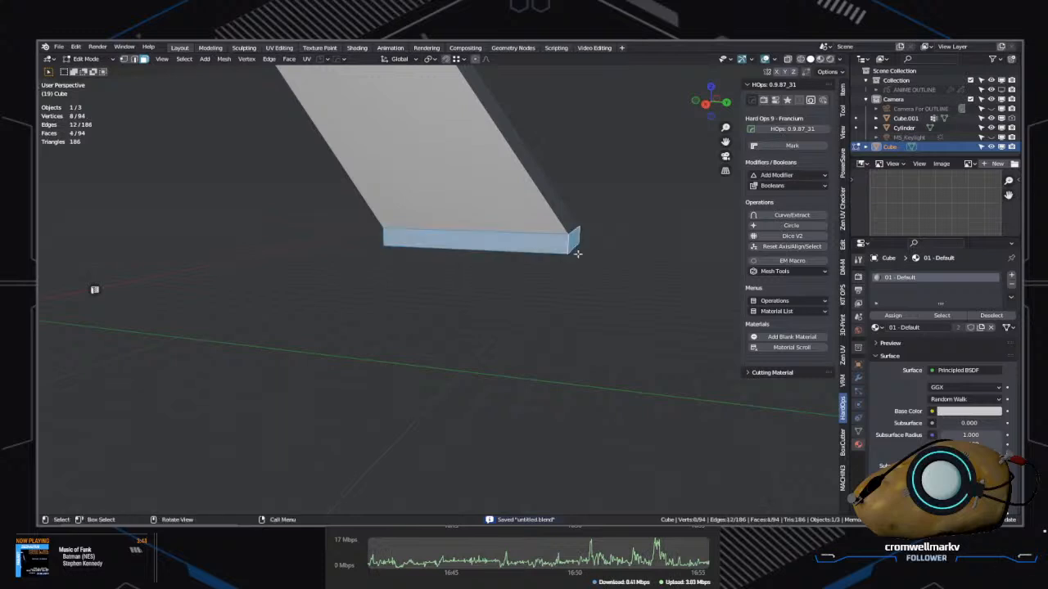
middle_drag(606, 274, 618, 294)
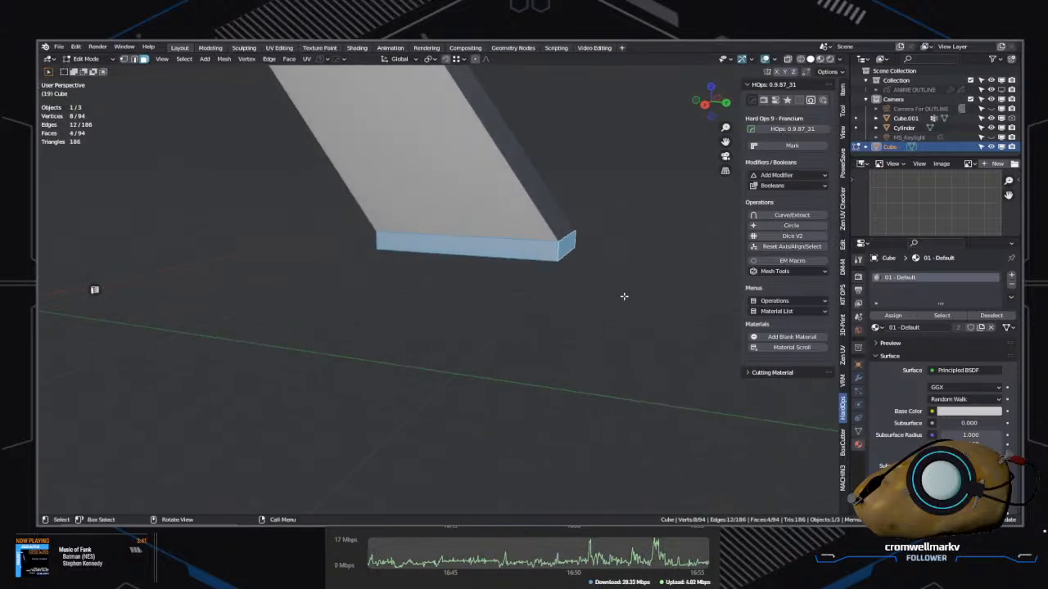
key(q)
click(602, 362)
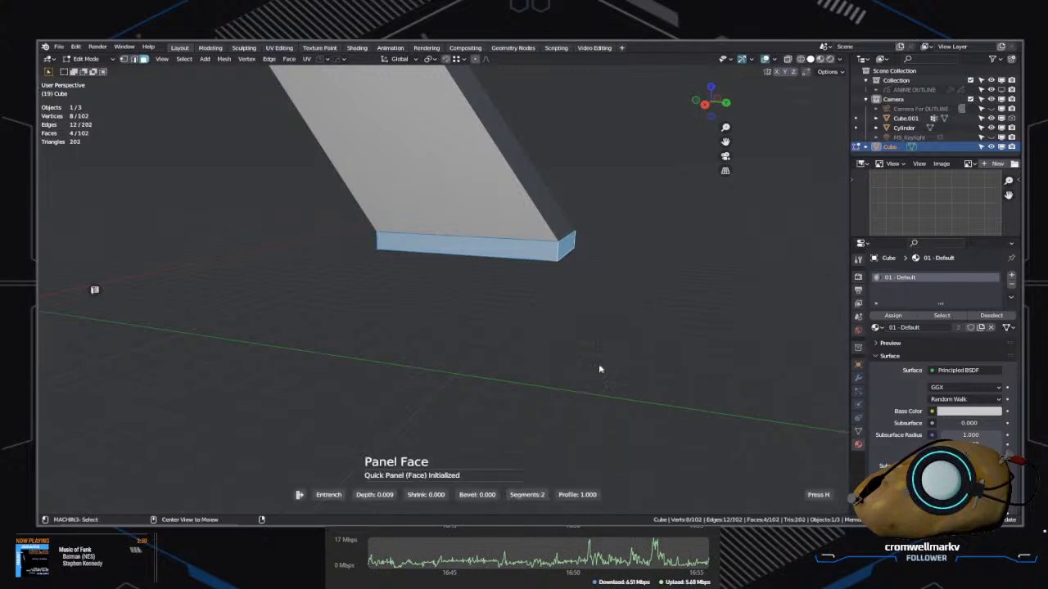
click(619, 378)
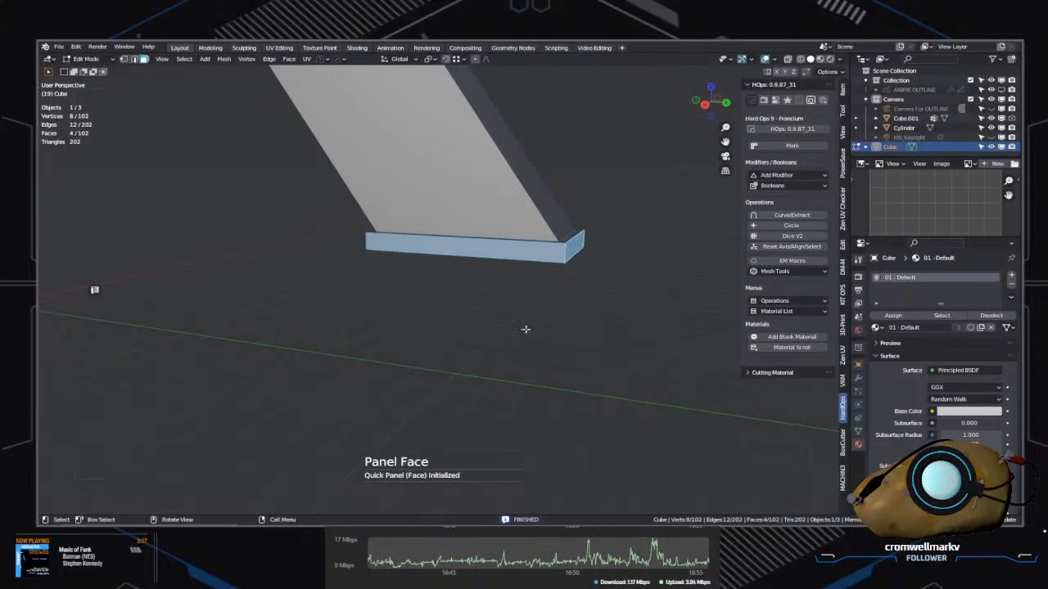
Step: Deselect the grip's end band and save the rifle file
middle_drag(527, 330, 553, 357)
scroll(598, 358, down, 8)
scroll(561, 350, up, 6)
key(alt+a)
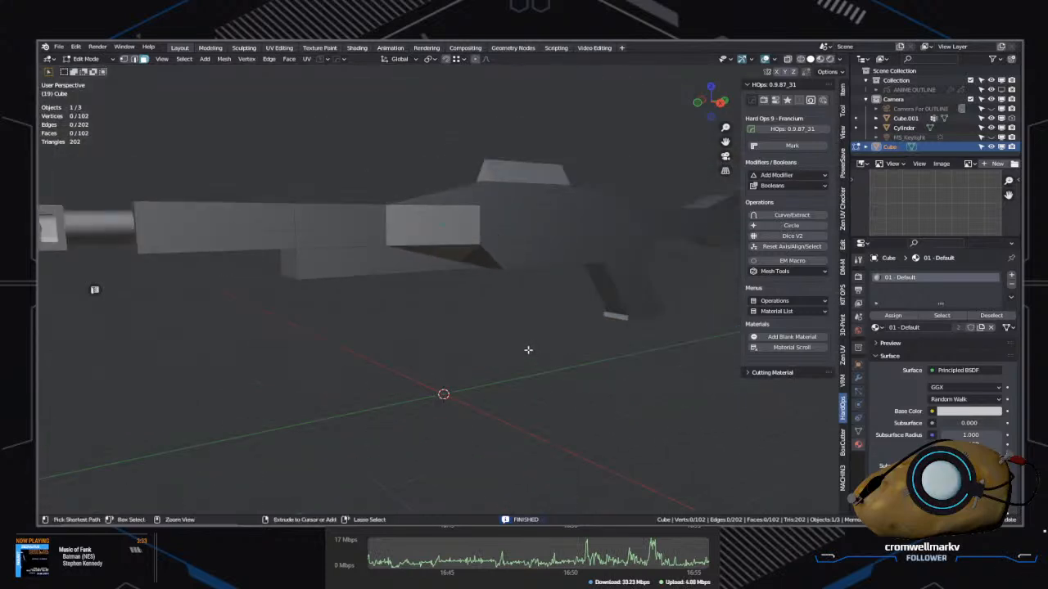
key(ctrl+s)
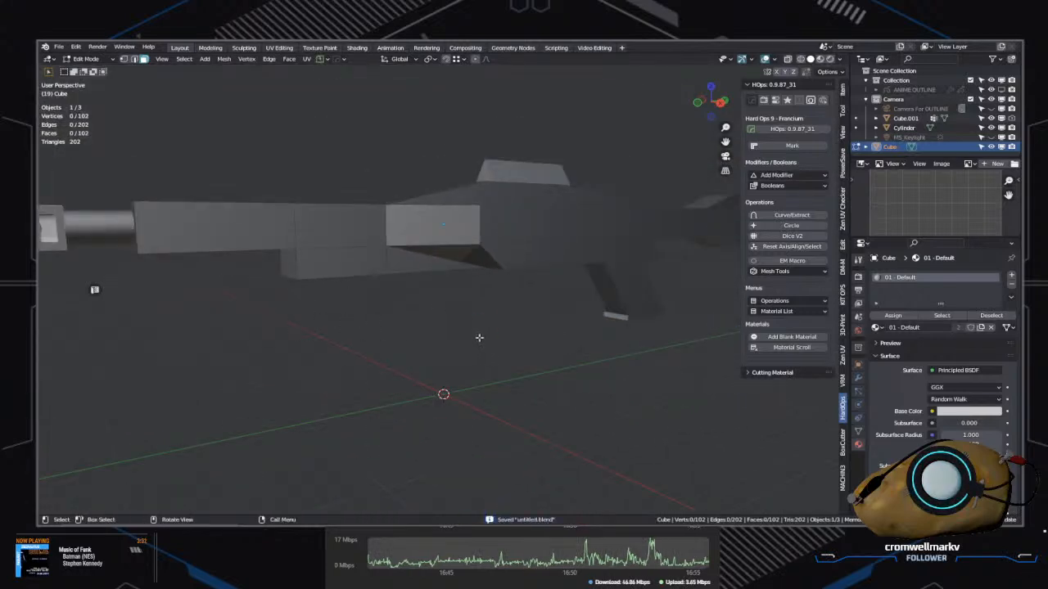
Step: In Object Mode, move the barrel and muzzle object about -15.34 m along Y, away from the body
middle_drag(479, 337, 613, 416)
scroll(561, 377, up, 4)
scroll(583, 411, down, 6)
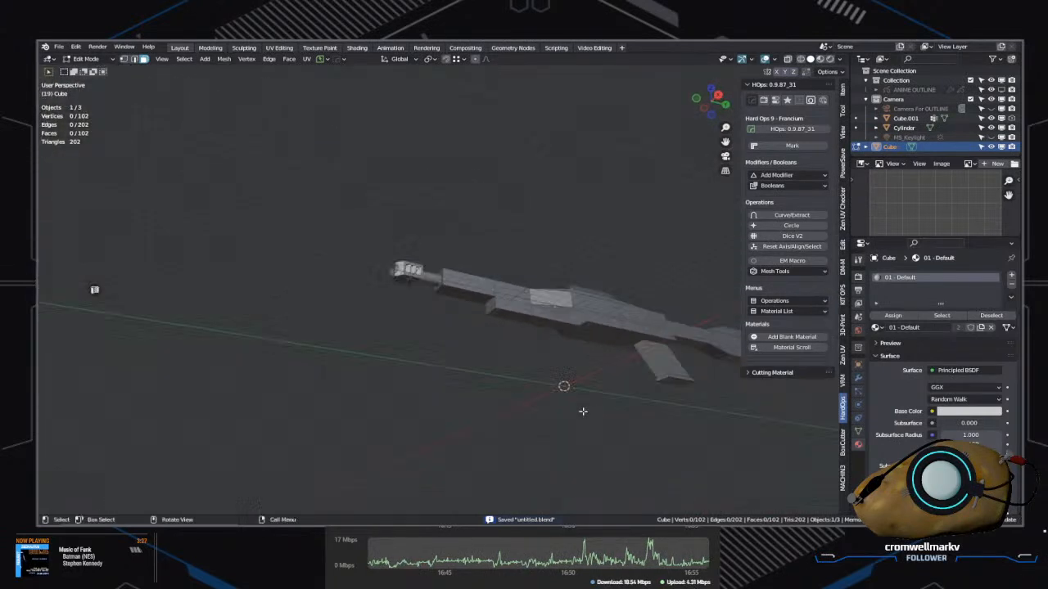
key(Tab)
click(548, 374)
key(Tab)
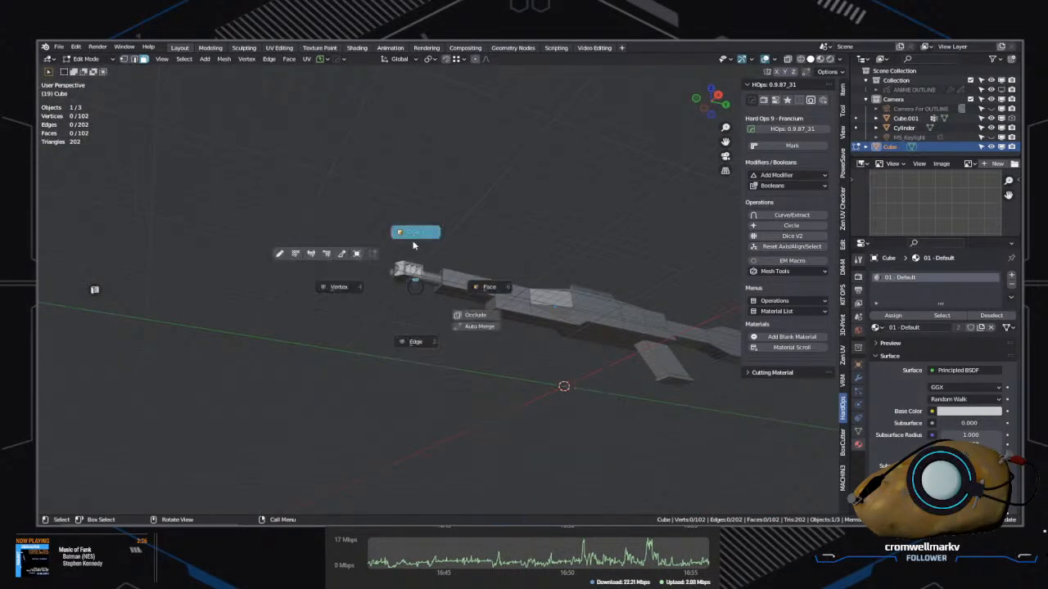
click(414, 239)
click(416, 277)
key(g)
key(y)
click(291, 277)
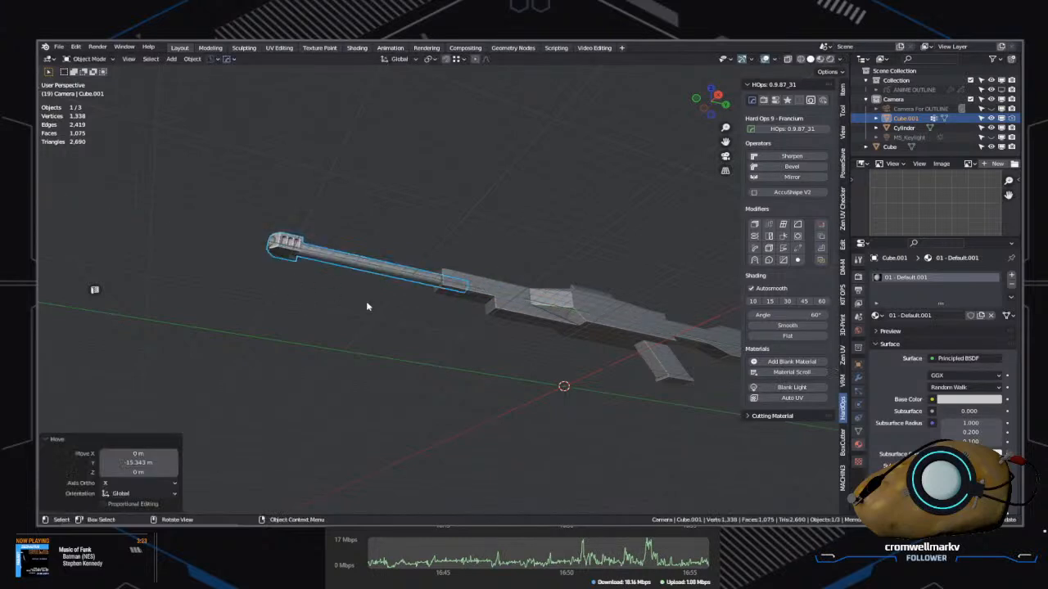
scroll(438, 335, up, 5)
middle_drag(442, 337, 531, 347)
key(Tab)
key(Tab)
click(513, 378)
key(Tab)
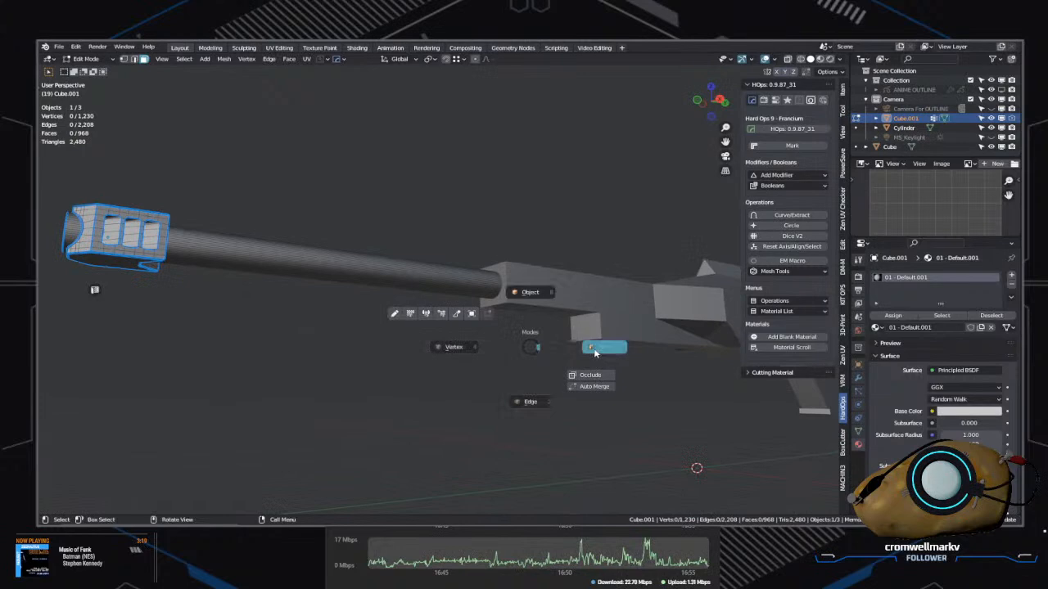
key(Tab)
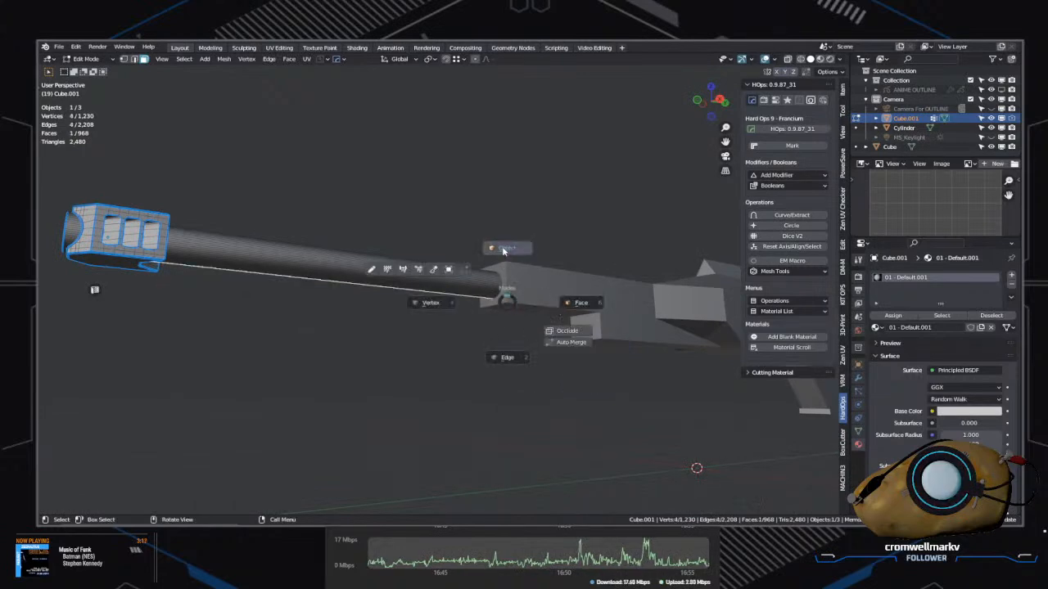
click(505, 250)
Step: Edit the rifle body and move its front face about -5.1 m along Y to lengthen the forward section
click(589, 285)
key(Tab)
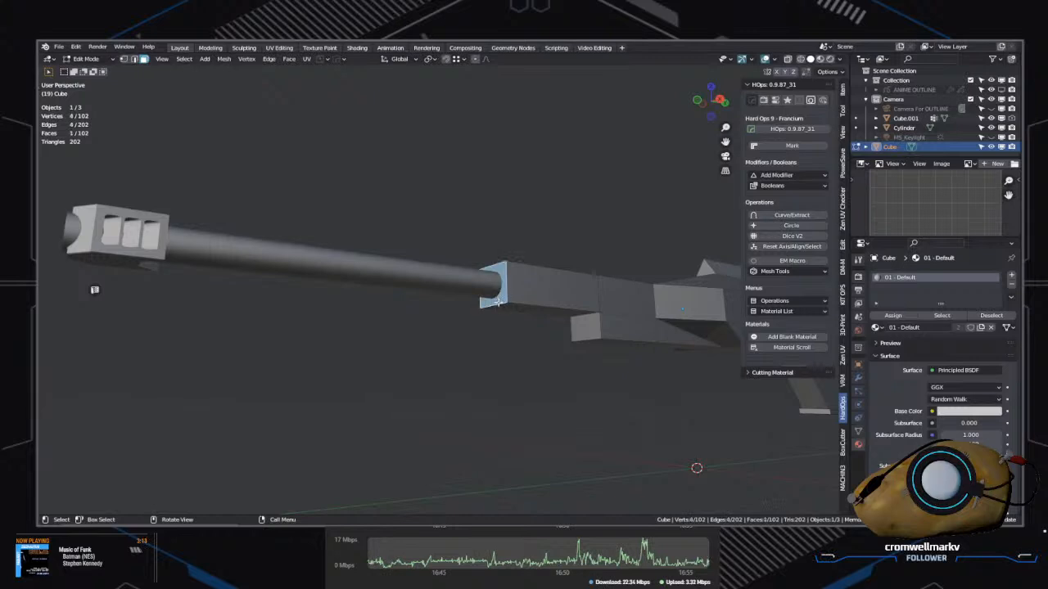
key(g)
key(y)
click(423, 306)
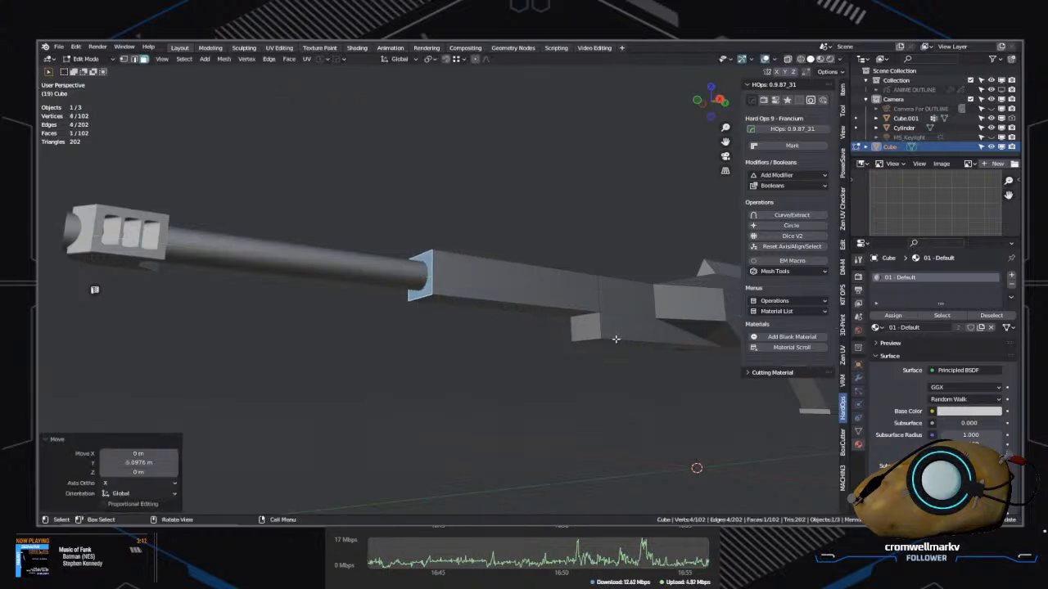
Step: Switch the rifle body to edge selection and save the file
middle_drag(424, 306, 521, 301)
key(Tab)
click(518, 350)
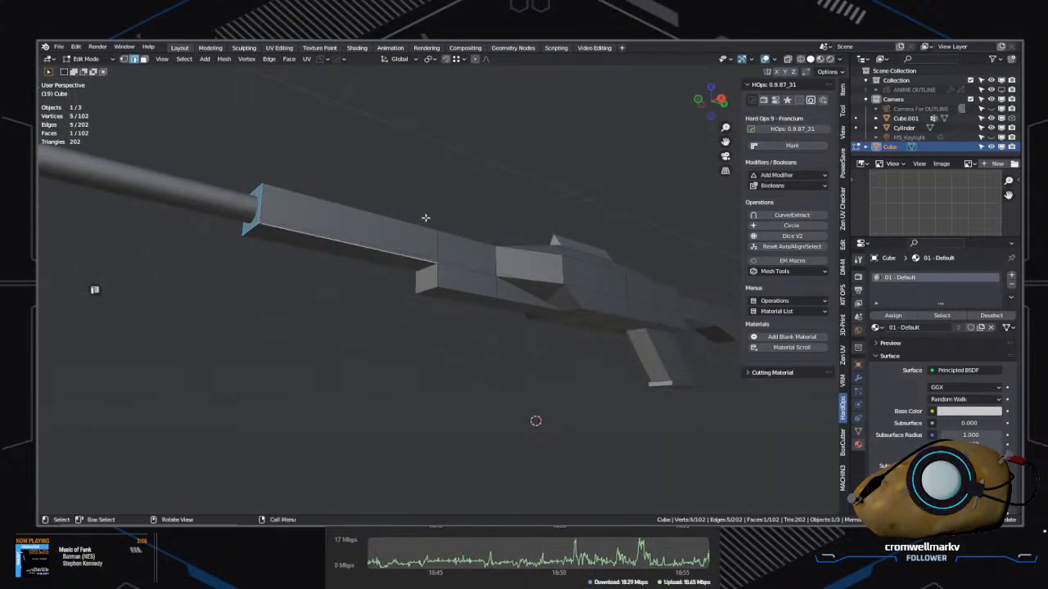
key(ctrl+s)
Step: Select the front edges of the lower forward block and move them about -2.3 m along Y toward the muzzle
scroll(491, 282, up, 6)
middle_drag(497, 287, 583, 354)
key(Tab)
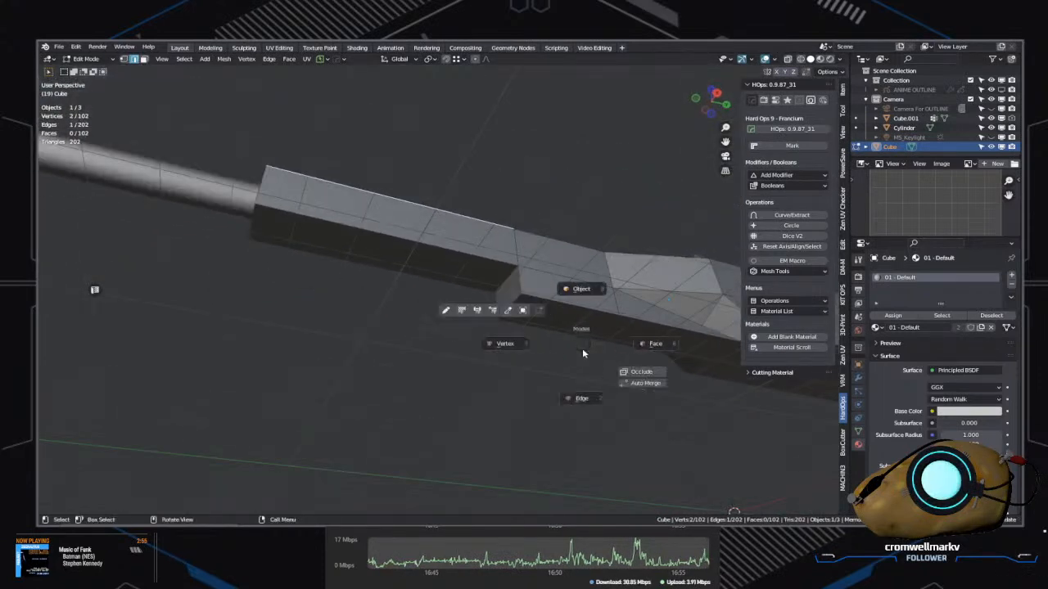
click(570, 383)
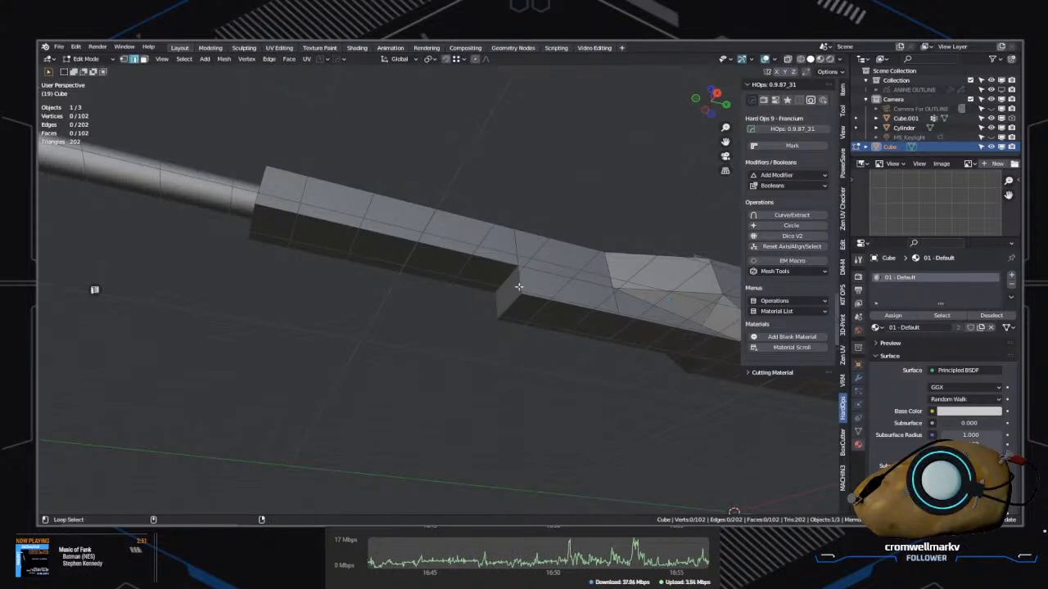
shift+click(496, 306)
middle_drag(495, 307, 646, 311)
key(g)
key(y)
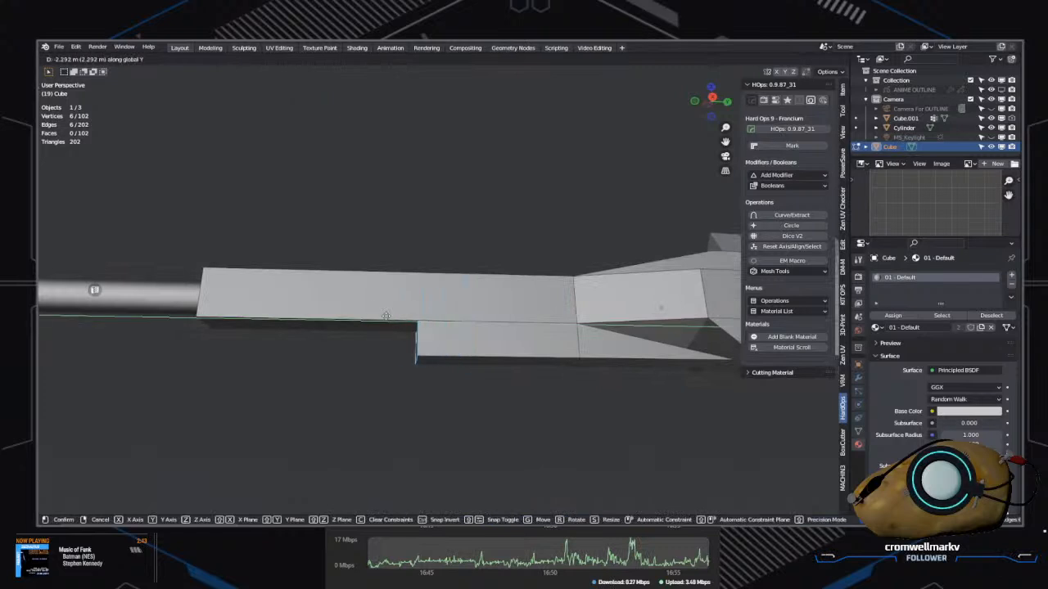
click(381, 327)
Step: Leave the rifle body and open the prism on top of it in Edit Mode with edge selection
middle_drag(546, 396, 534, 353)
key(Tab)
click(534, 298)
click(491, 273)
key(Tab)
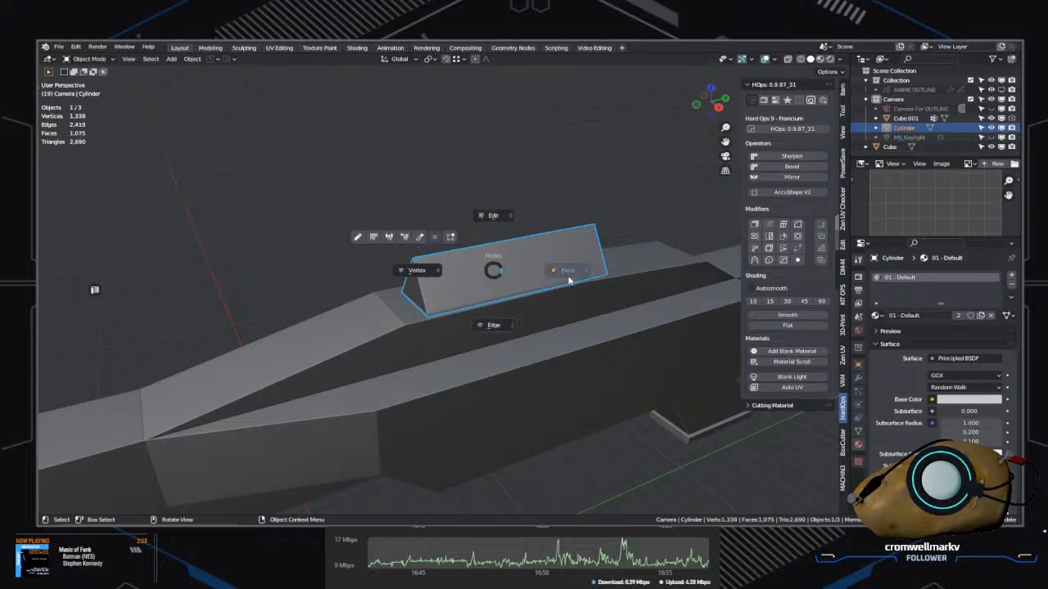
click(512, 327)
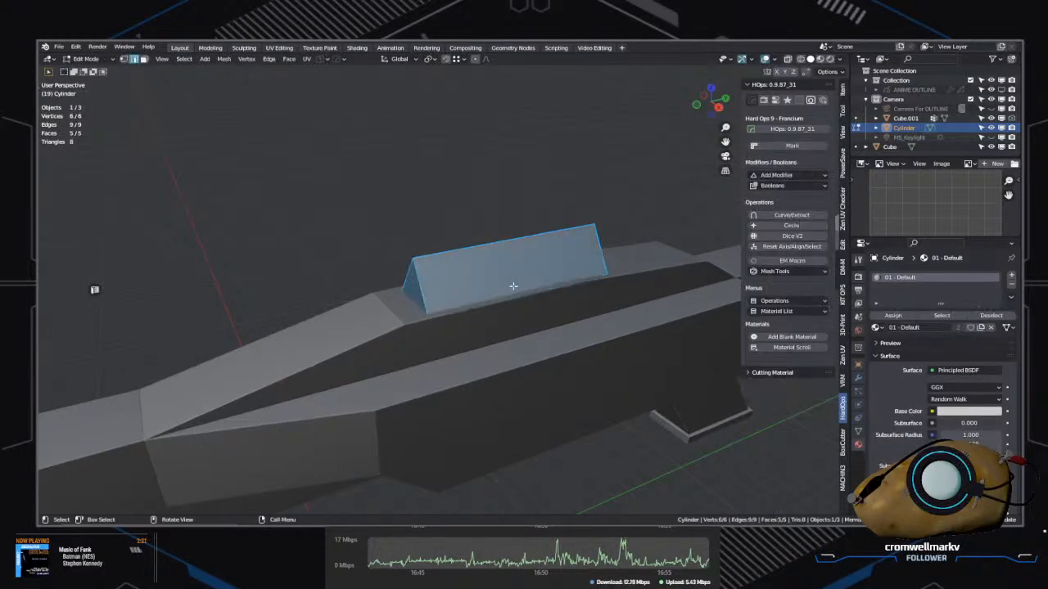
Step: Switch the top prism to face selection and isolate it in local view
scroll(493, 294, up, 2)
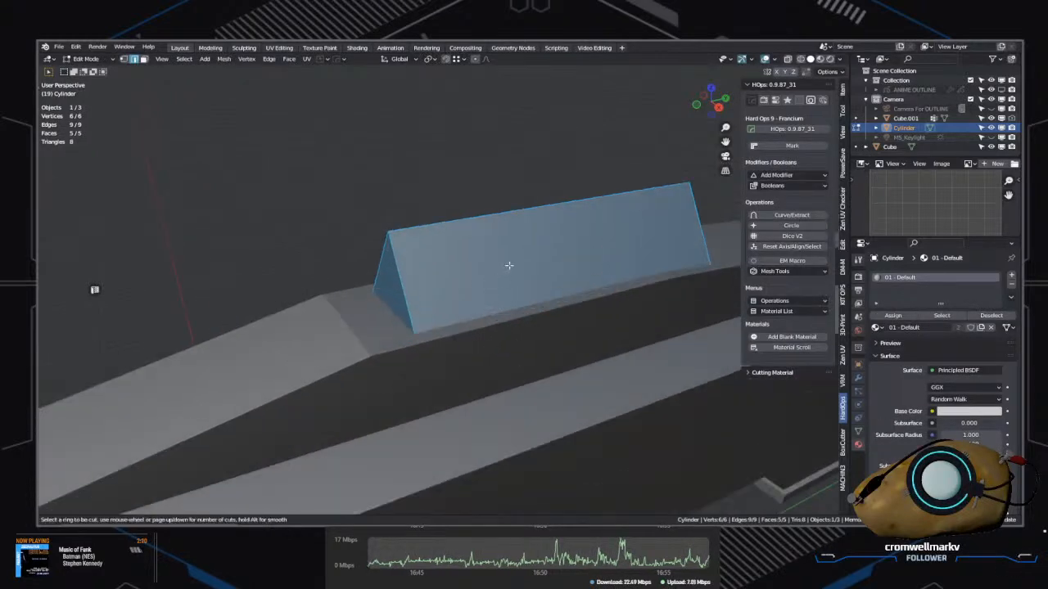
key(Tab)
click(573, 318)
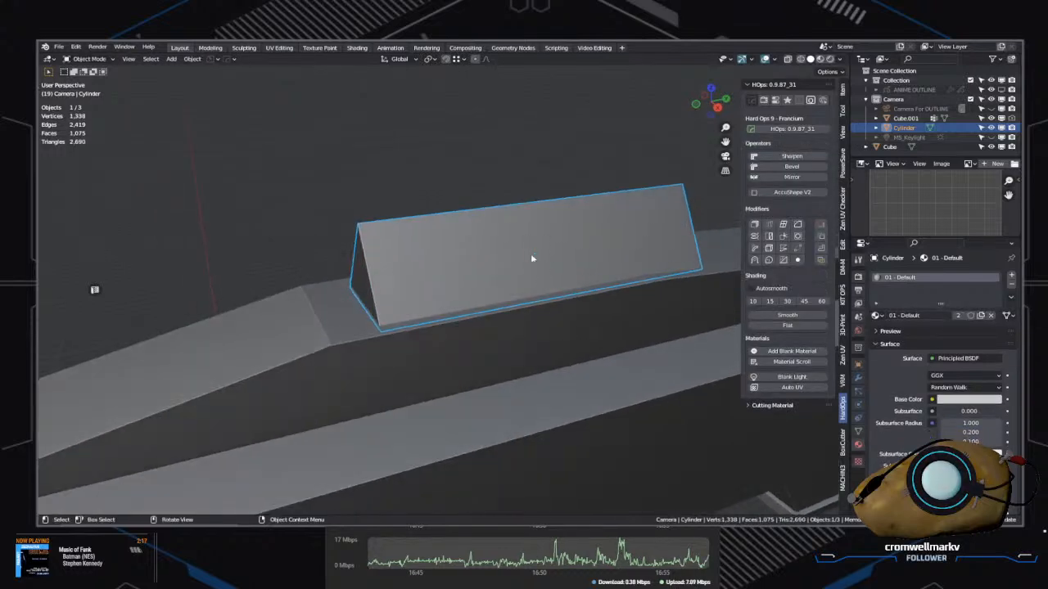
key(Tab)
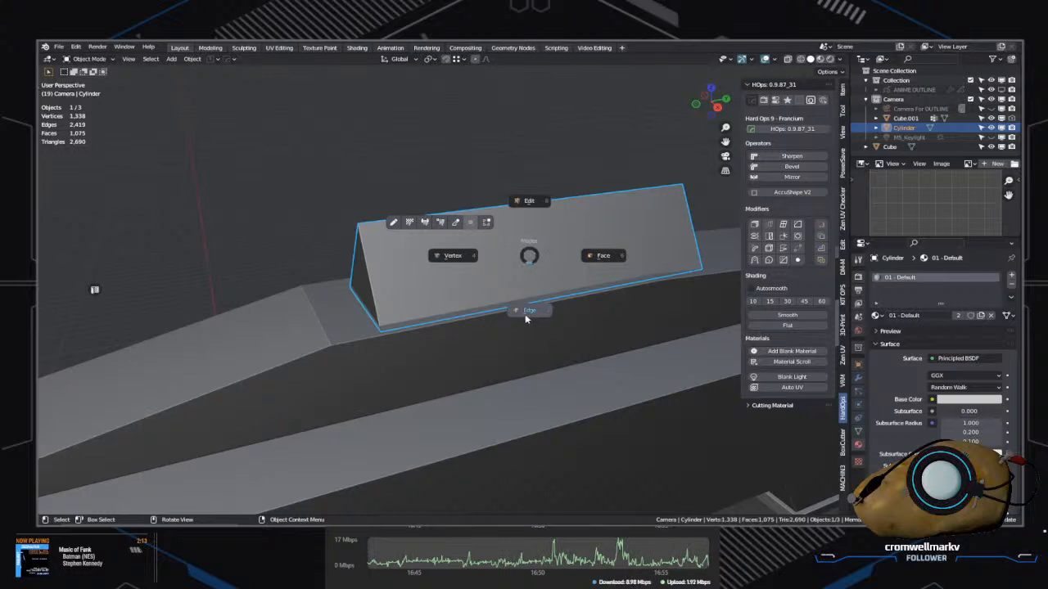
key(Escape)
key(Tab)
click(571, 275)
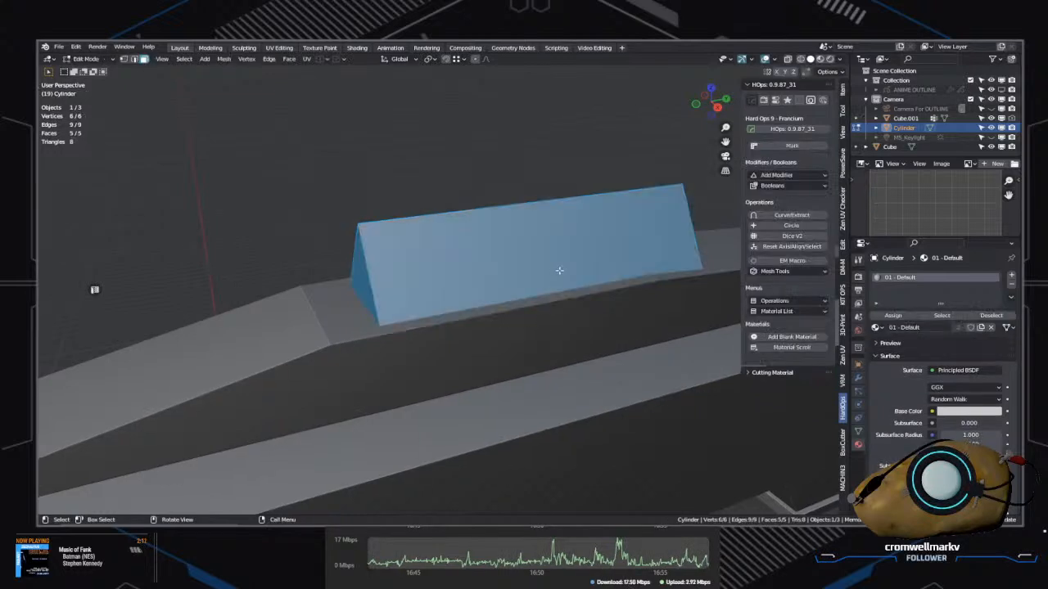
key(period)
click(572, 216)
key(slash)
middle_drag(564, 225, 450, 292)
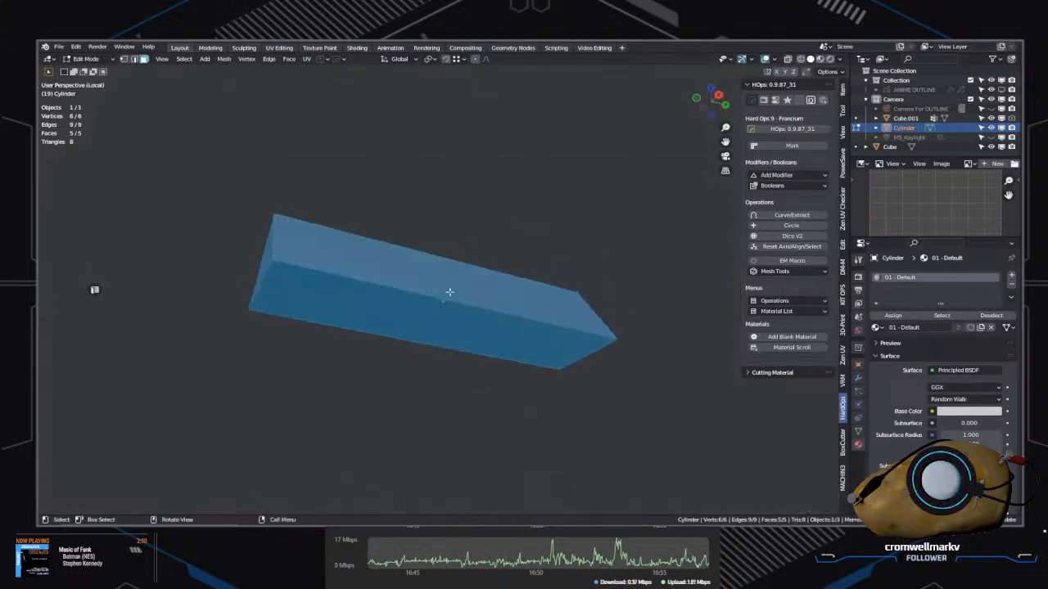
key(period)
click(449, 319)
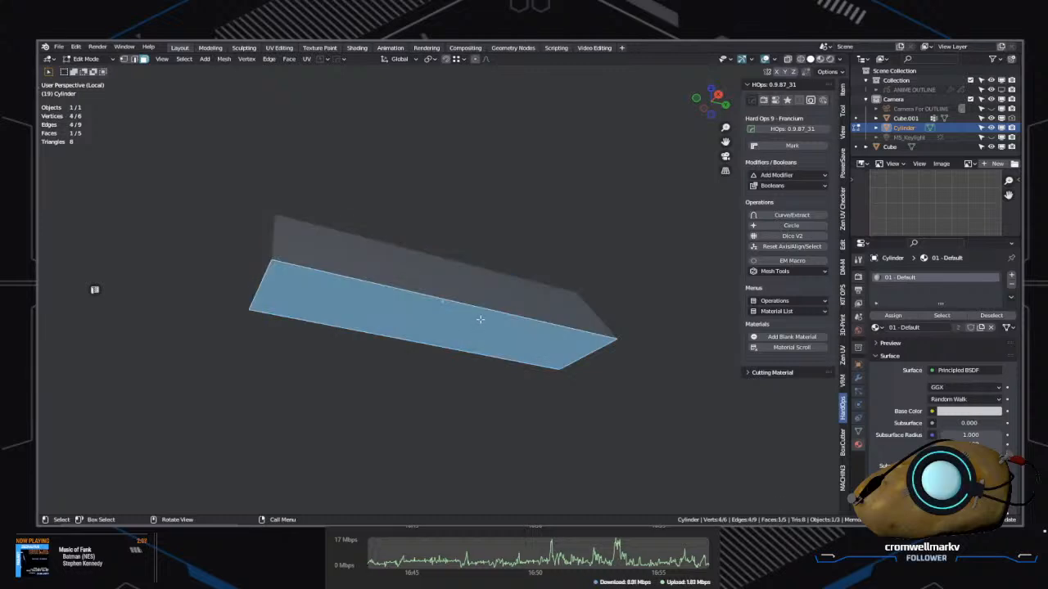
key(i)
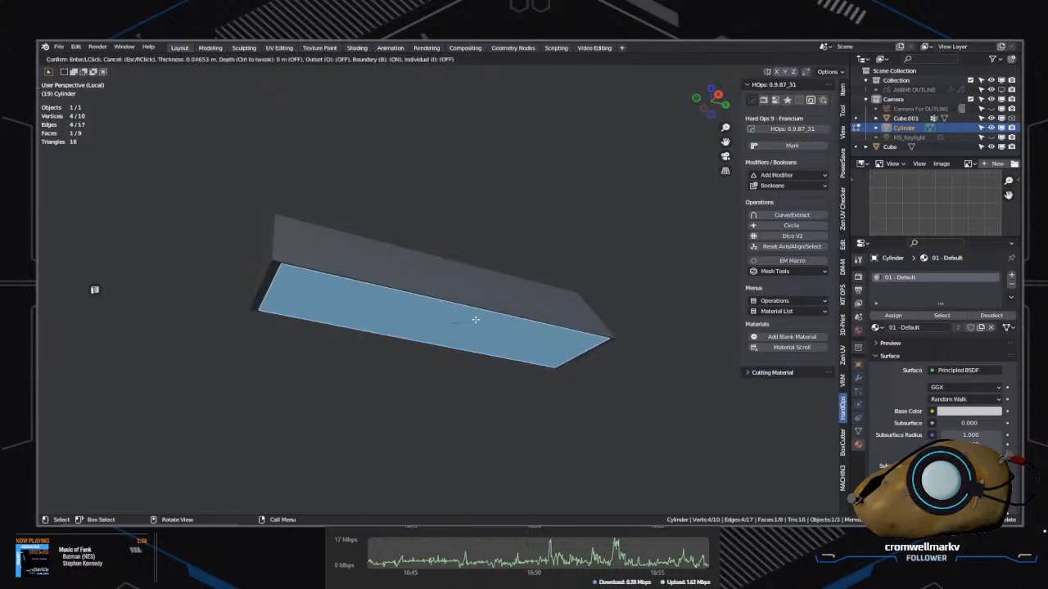
key(Escape)
key(a)
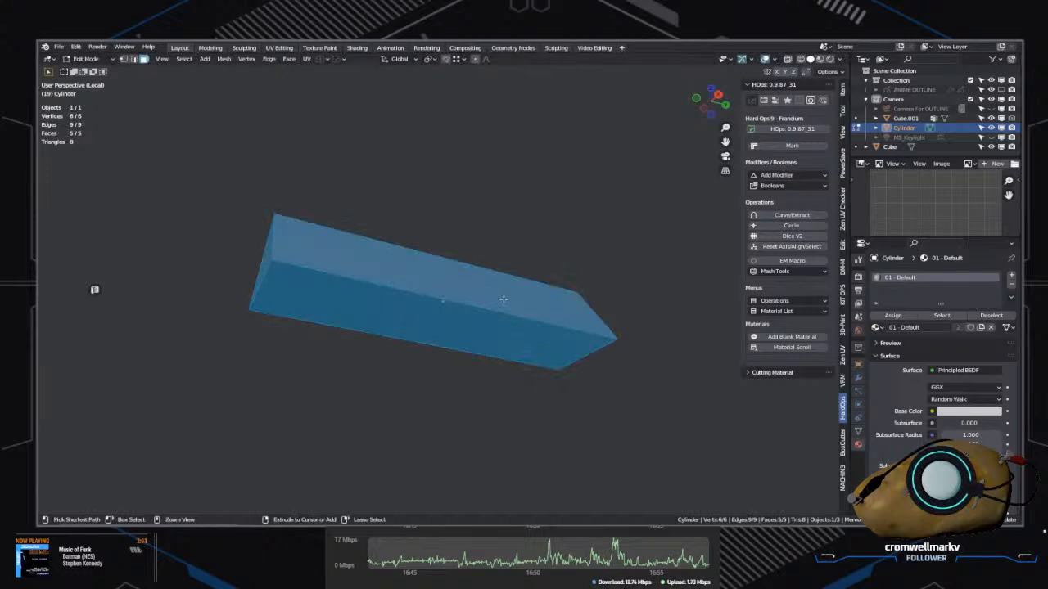
click(464, 301)
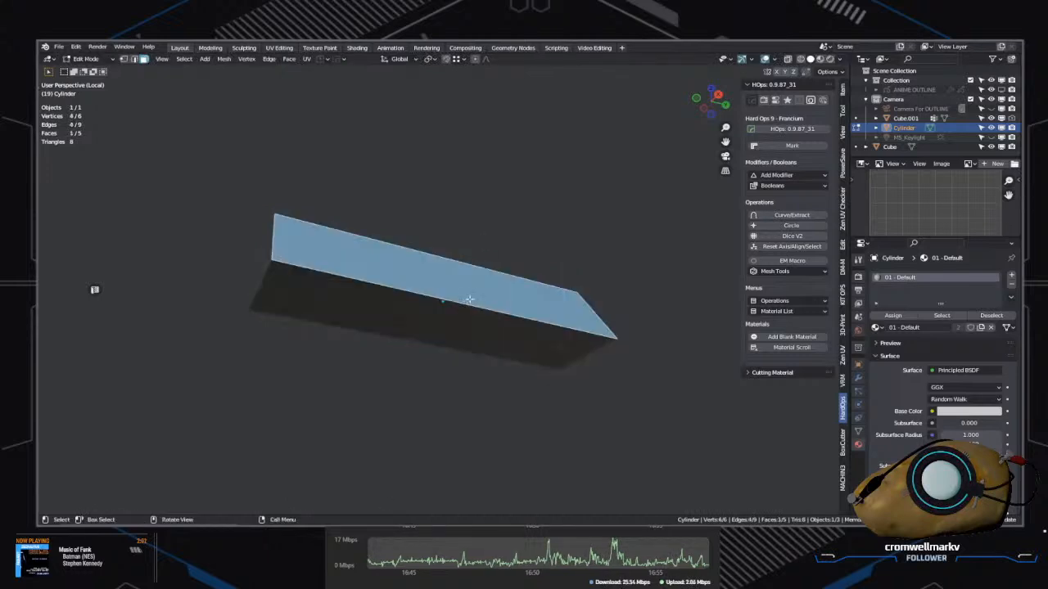
Step: Return to Object Mode and apply the prism's scale
click(488, 234)
key(ctrl+a)
click(477, 292)
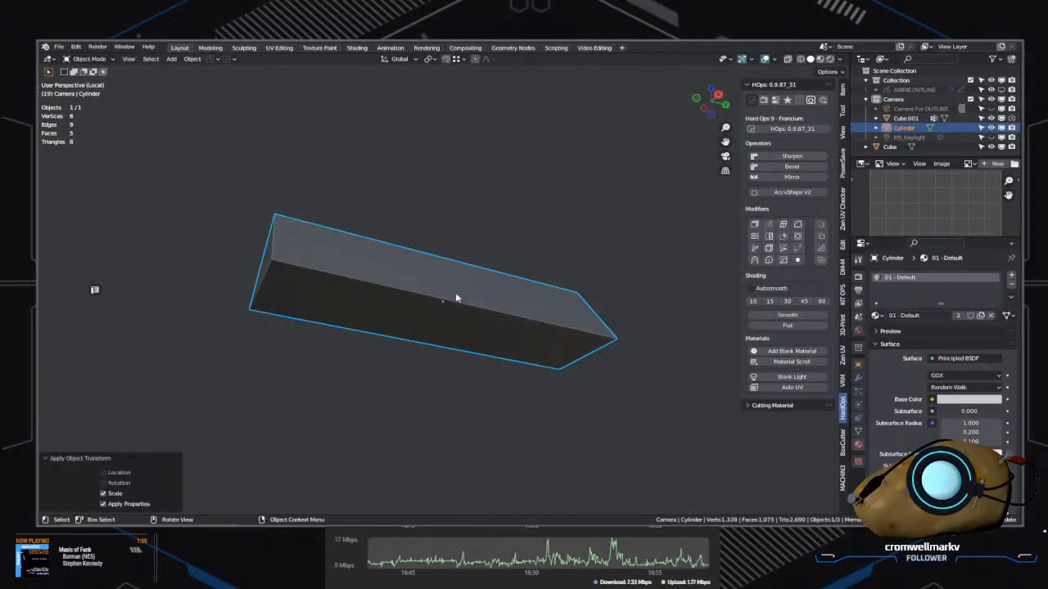
Step: Edit the prism's faces and inset its underside face by about 0.134 m
key(Tab)
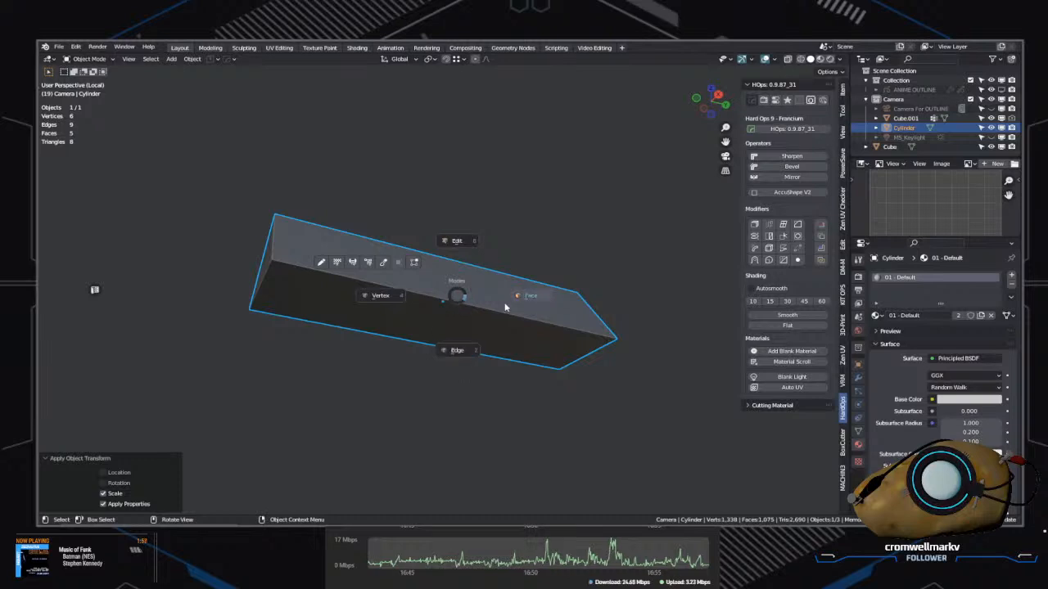
click(505, 308)
click(498, 337)
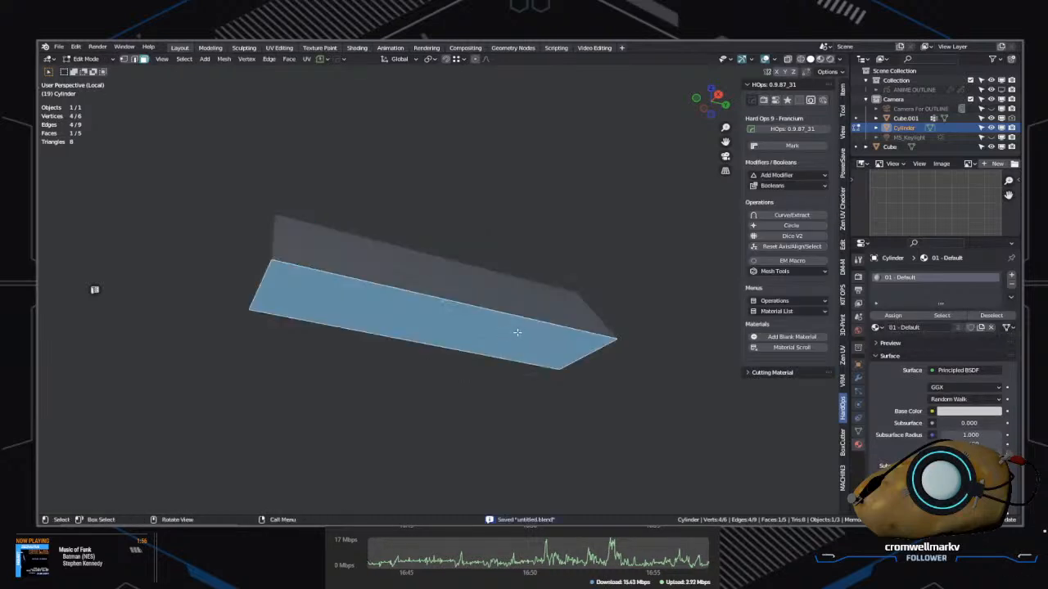
key(i)
click(506, 331)
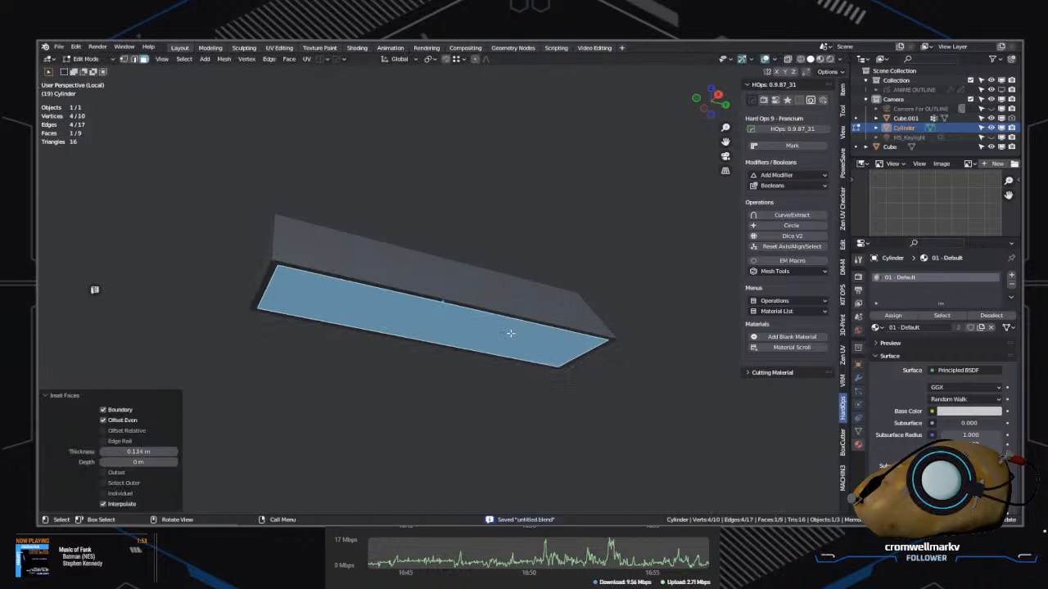
Step: Extrude the inset underside face outward about 0.21 m to form a base
shift+middle_drag(507, 331, 611, 331)
key(e)
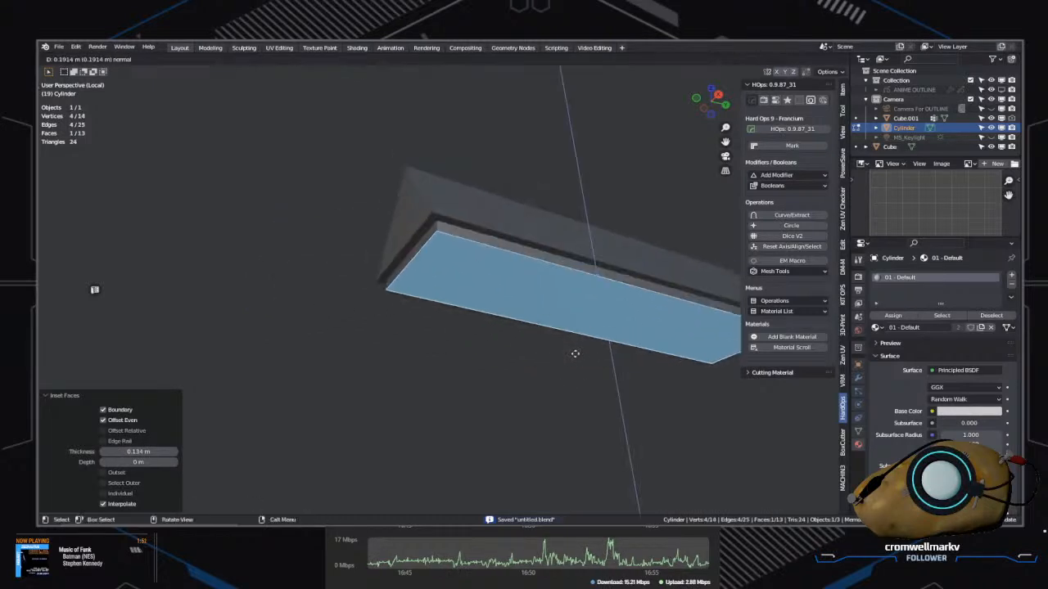
click(574, 354)
middle_drag(572, 355, 602, 401)
Step: Inset the prism's front triangular face by about 0.09 m and extrude it inward about 0.78 m
key(Tab)
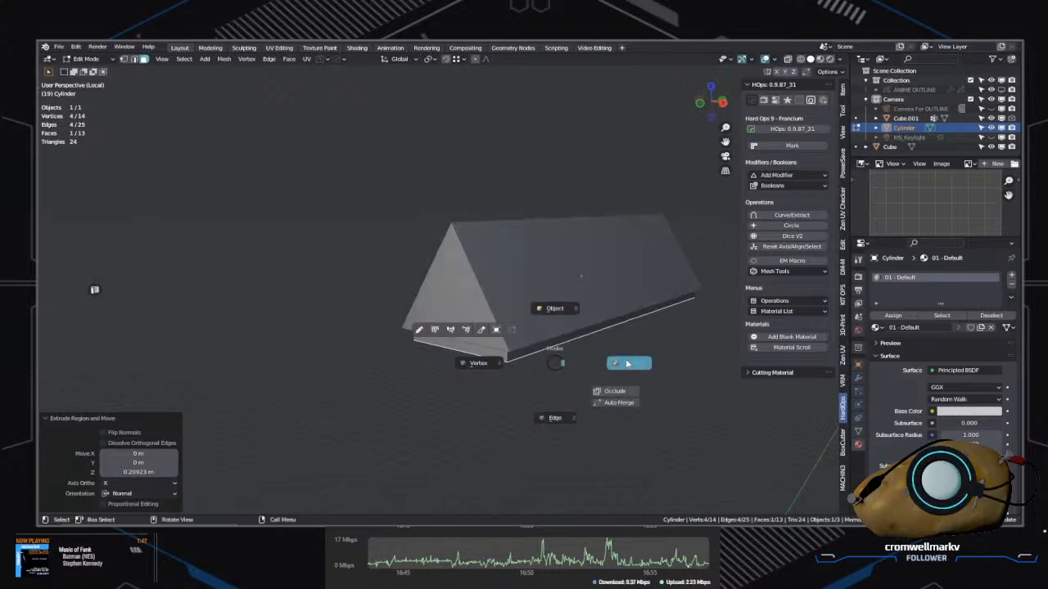
click(627, 363)
click(465, 321)
key(i)
click(542, 325)
key(e)
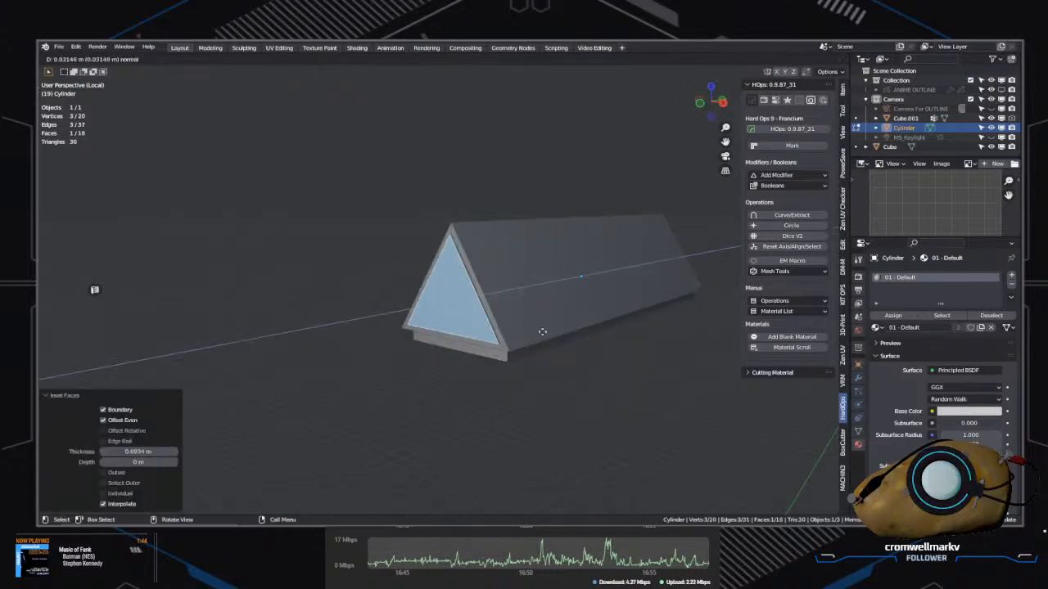
click(577, 326)
Step: Switch to edge selection and add two evenly spaced loop cuts around the prism
middle_drag(577, 326, 510, 300)
key(Tab)
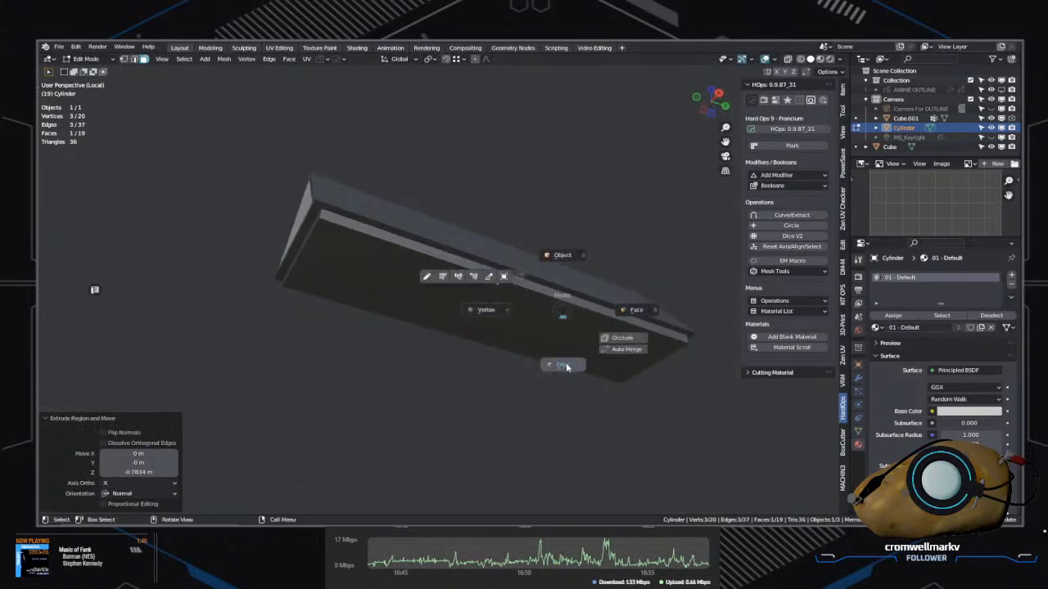
click(566, 366)
middle_drag(567, 367, 471, 296)
key(ctrl+r)
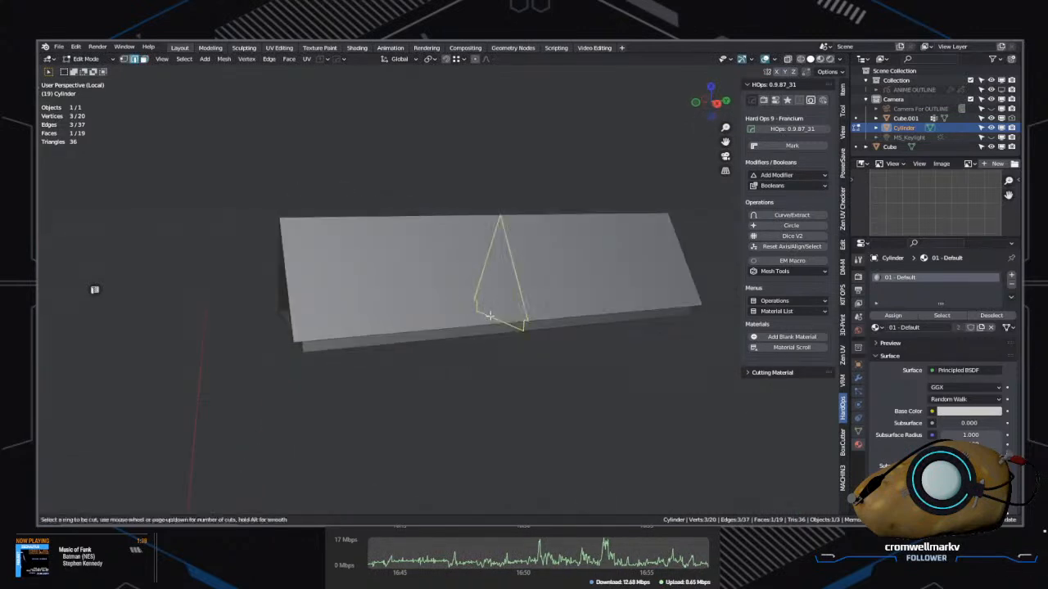
scroll(487, 317, up, 1)
click(485, 317)
right_click(486, 317)
Step: Scale the two new loops along Y to about 0.165 to bring them close together
key(s)
key(z)
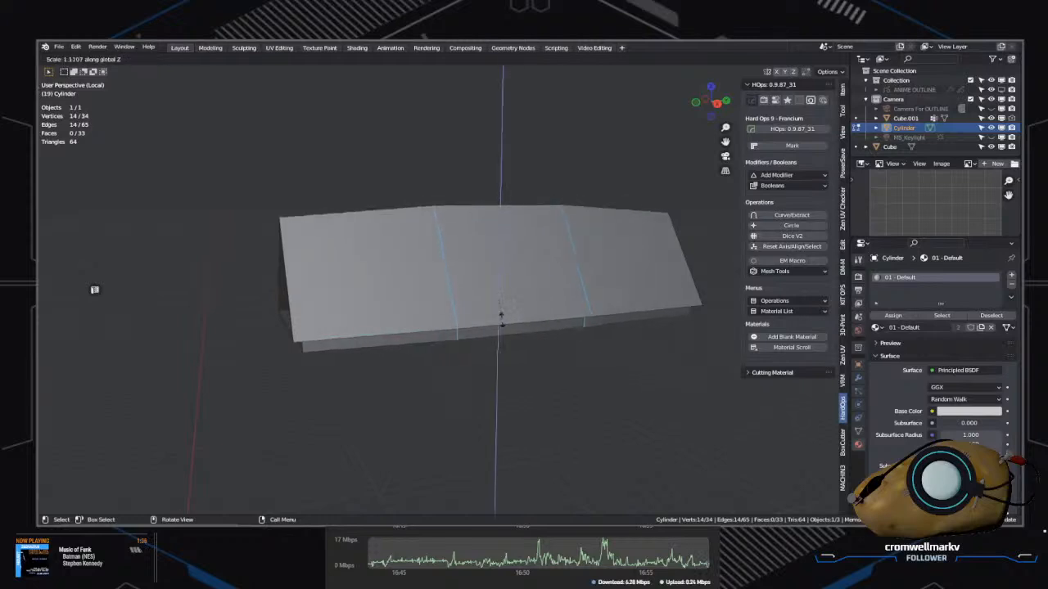
key(y)
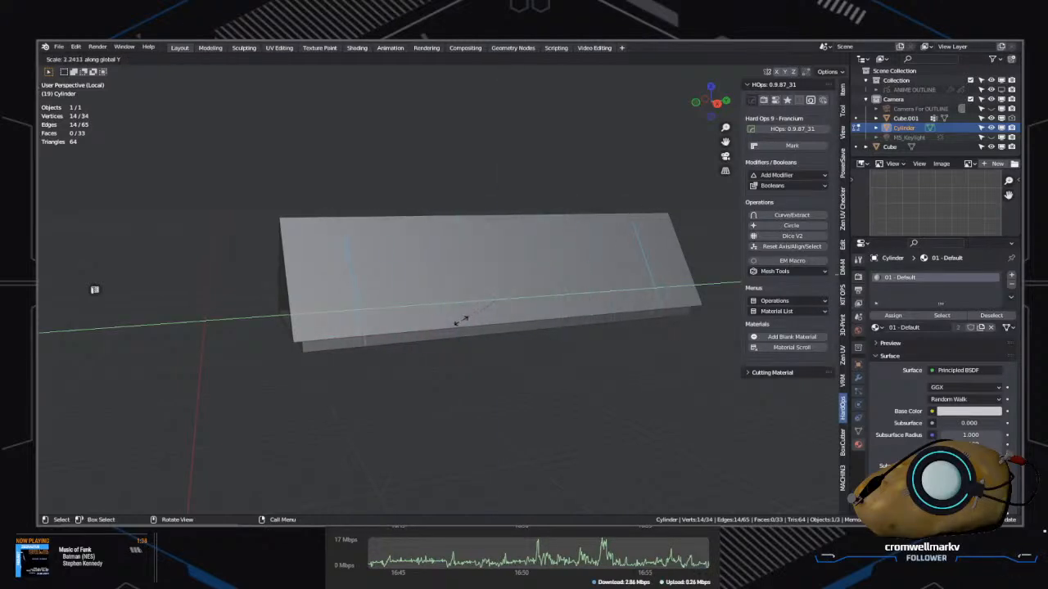
click(502, 301)
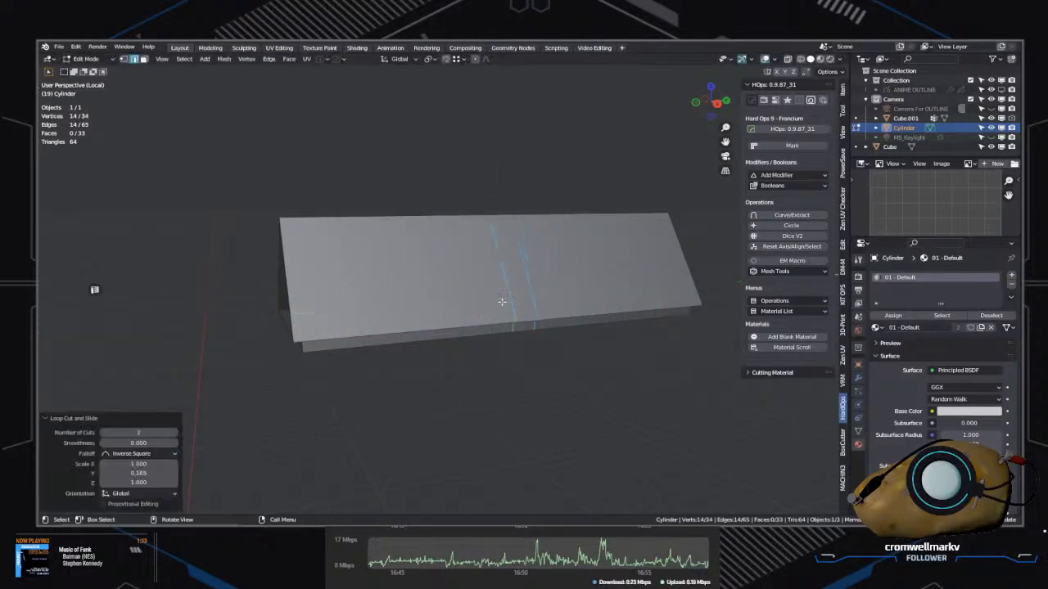
key(g)
key(g)
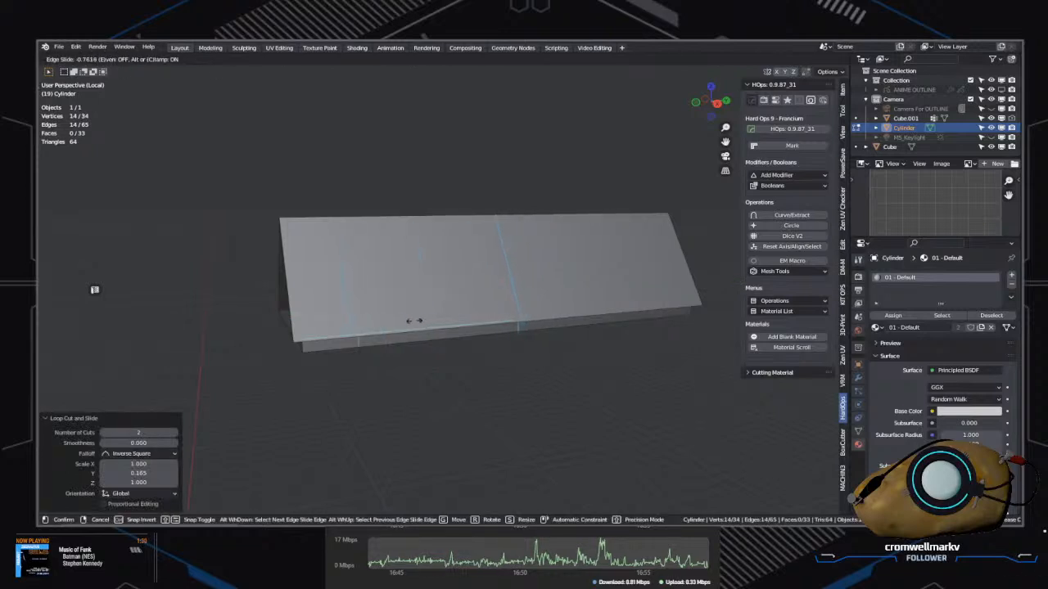
right_click(452, 322)
Step: Edge slide both loops toward the prism's recessed front end
middle_drag(513, 312, 514, 350)
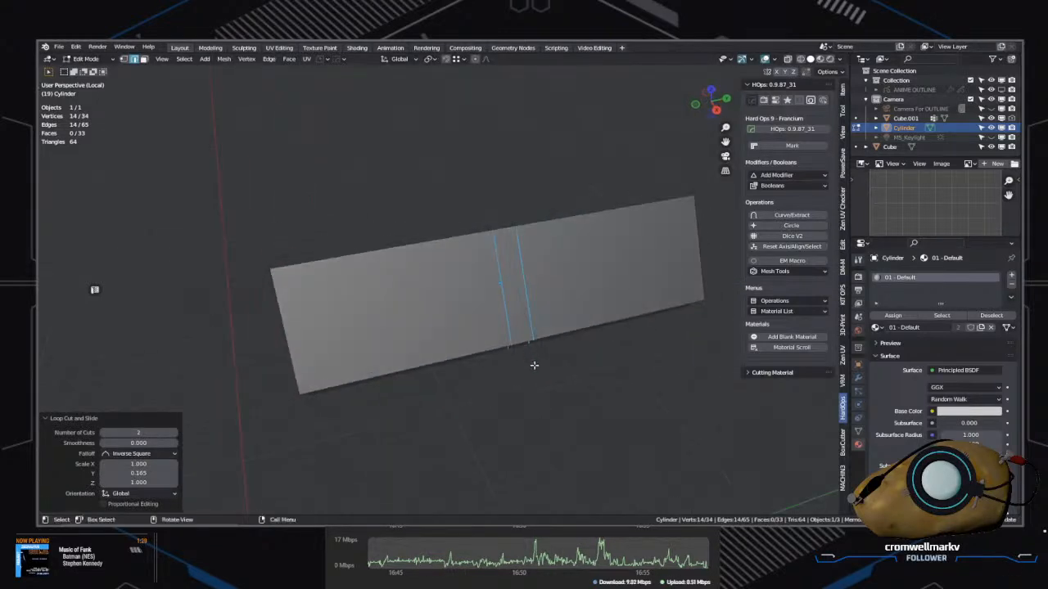
key(g)
key(g)
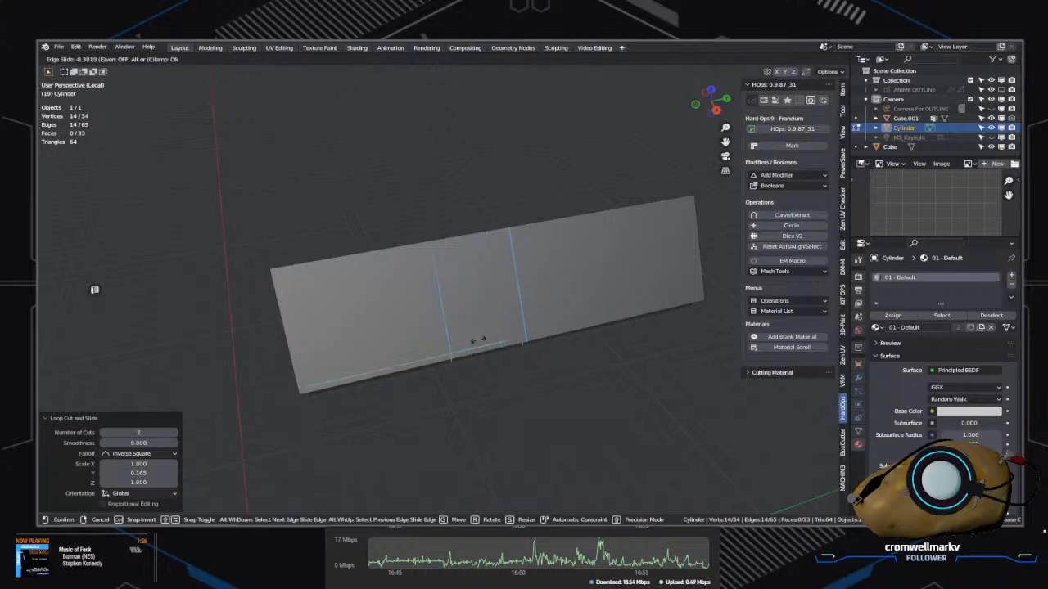
click(432, 355)
Step: Select only the loop near the prism's middle and edge slide it by a factor of about 0.864 toward the front loop
click(562, 416)
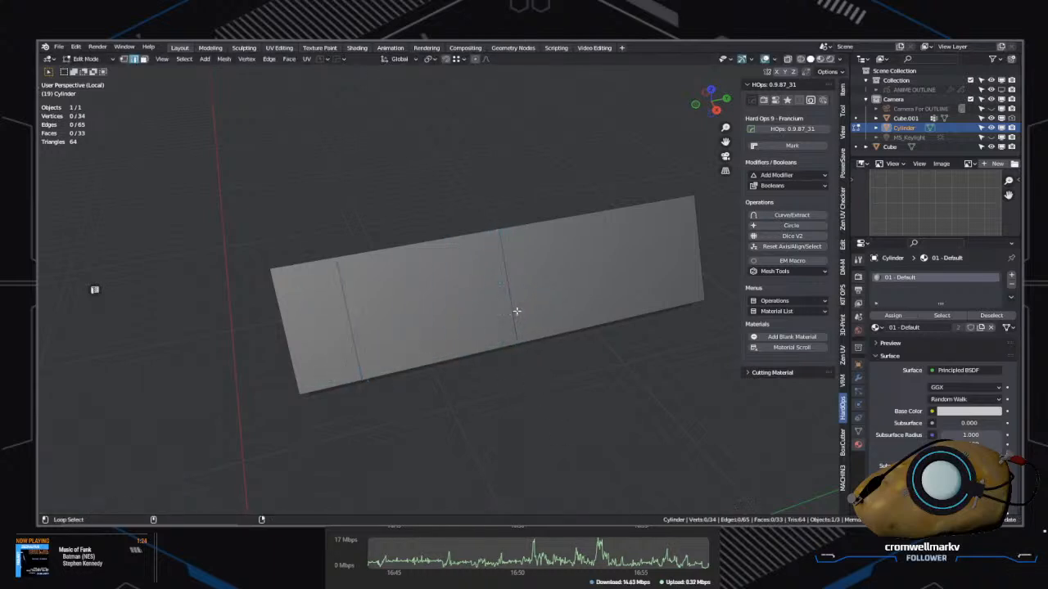
alt+click(514, 321)
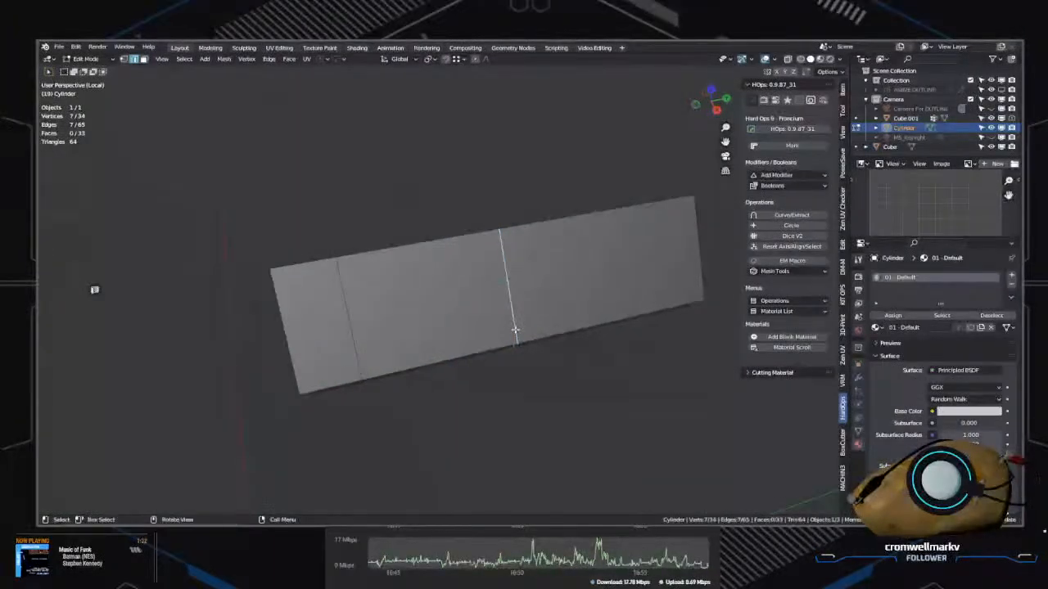
key(g)
key(g)
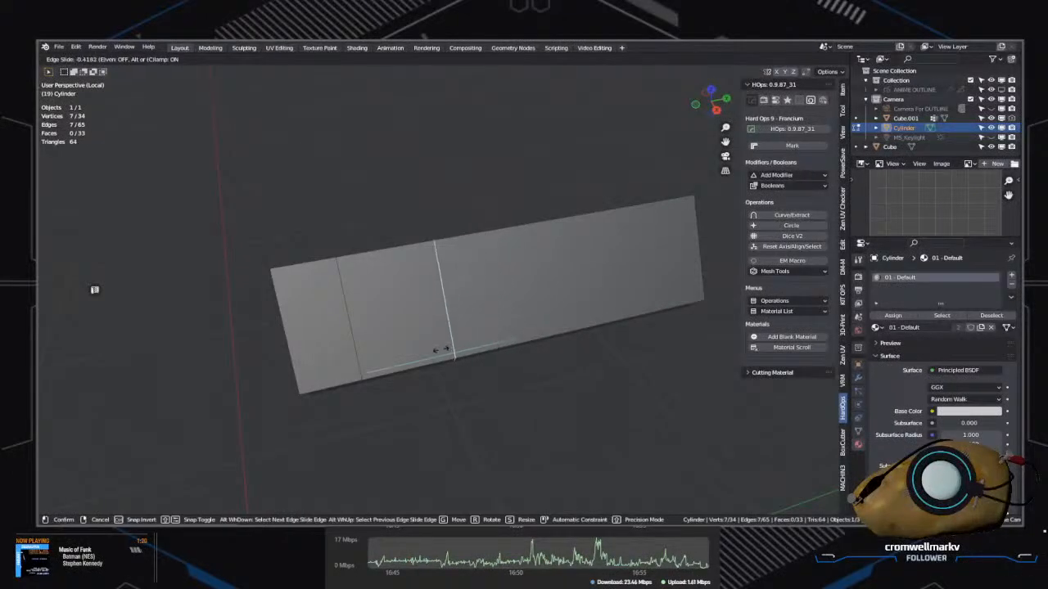
click(362, 364)
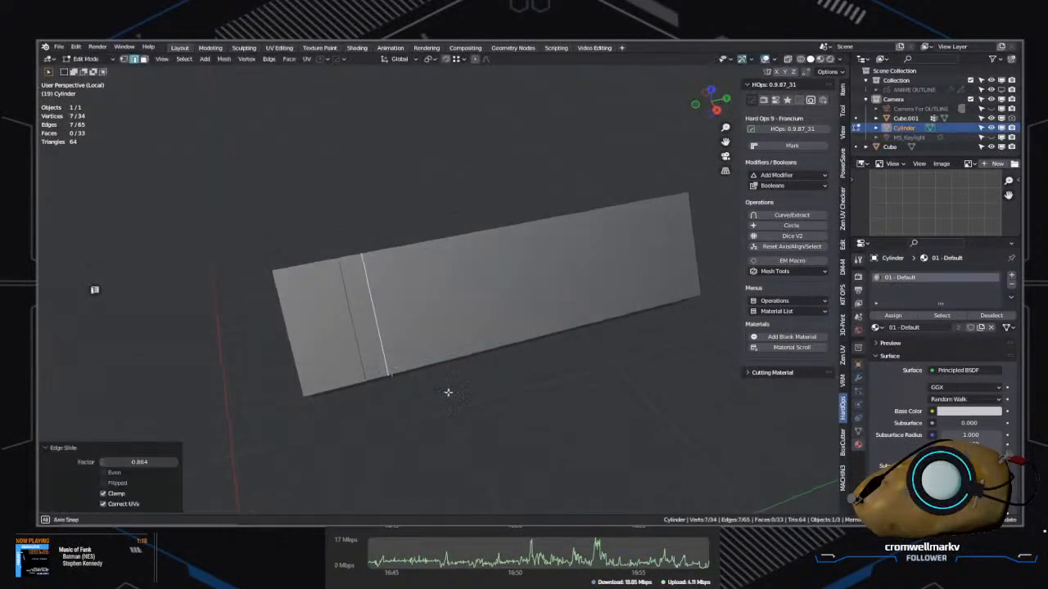
Step: Switch to face selection and select the ring of faces between the two loops around the prism
middle_drag(363, 364, 537, 339)
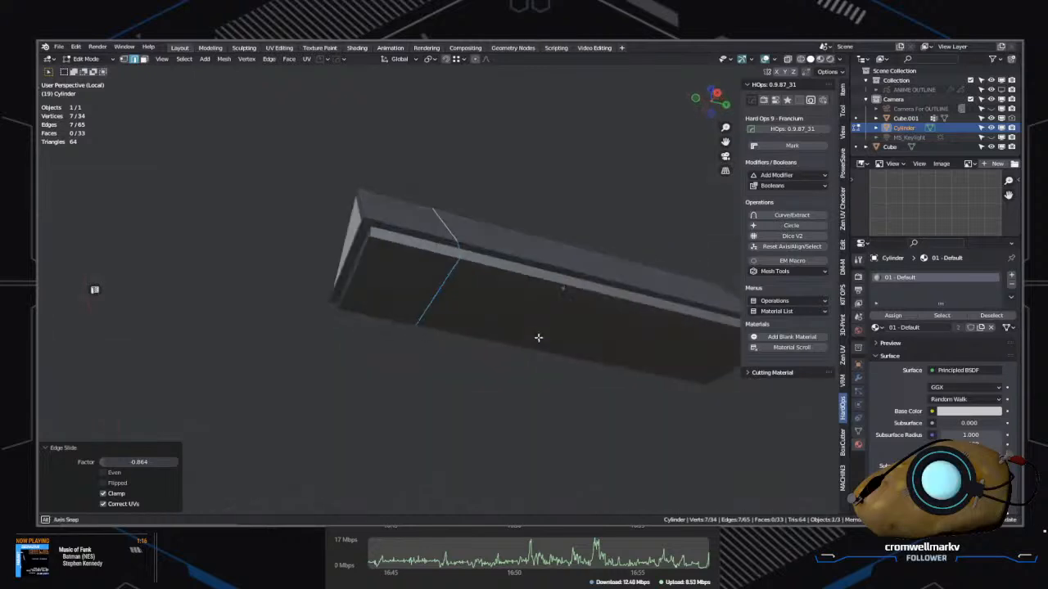
scroll(500, 337, up, 3)
key(Tab)
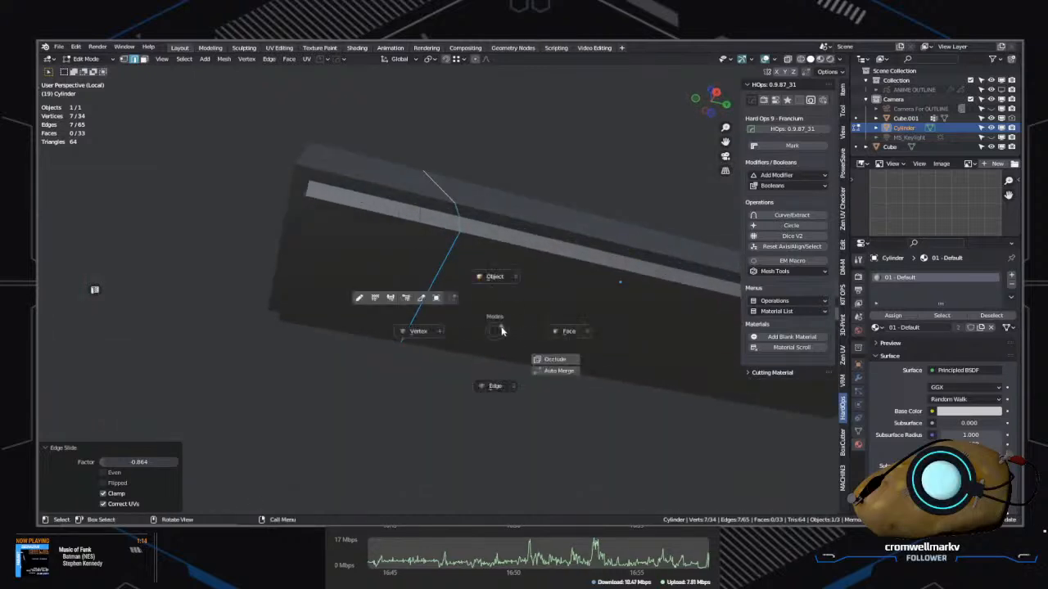
click(576, 332)
click(440, 223)
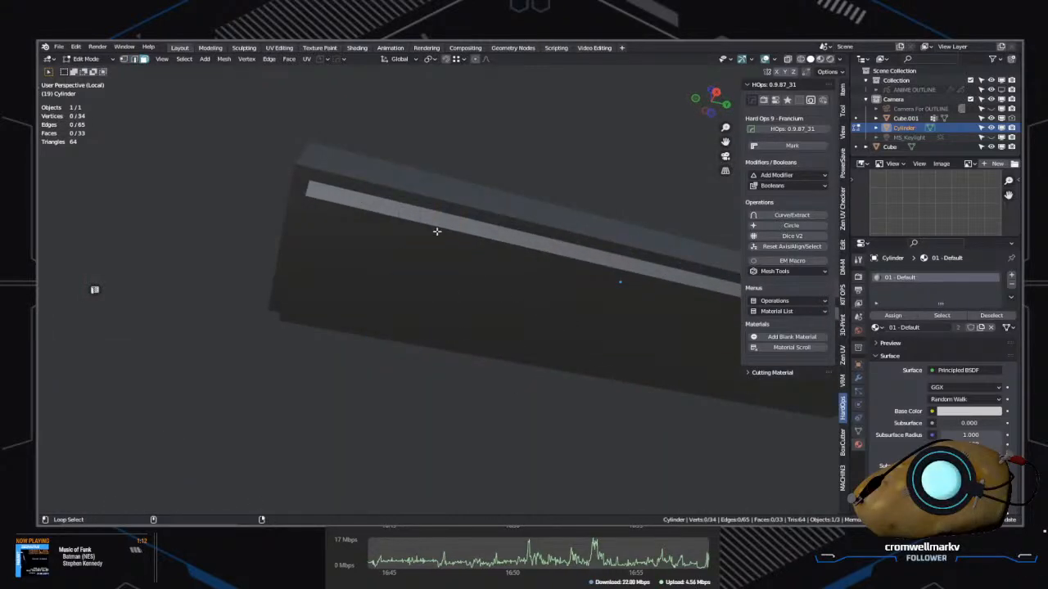
alt+click(436, 232)
middle_drag(436, 232, 540, 358)
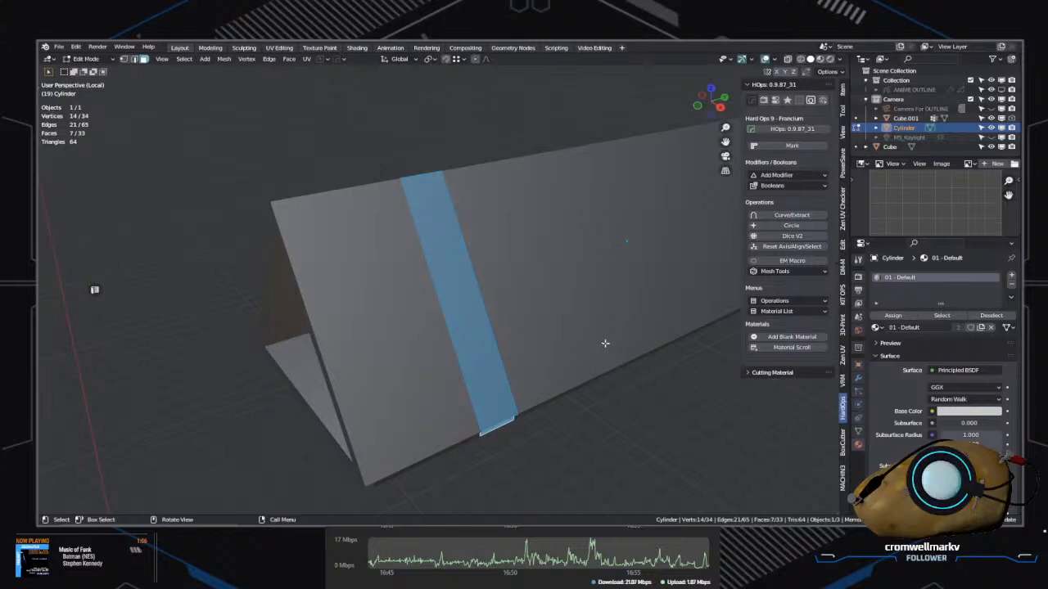
Step: Sink the selected face band into the prism with the Entrench edit macro at a depth of about 0.036
key(q)
mouse_move(603, 358)
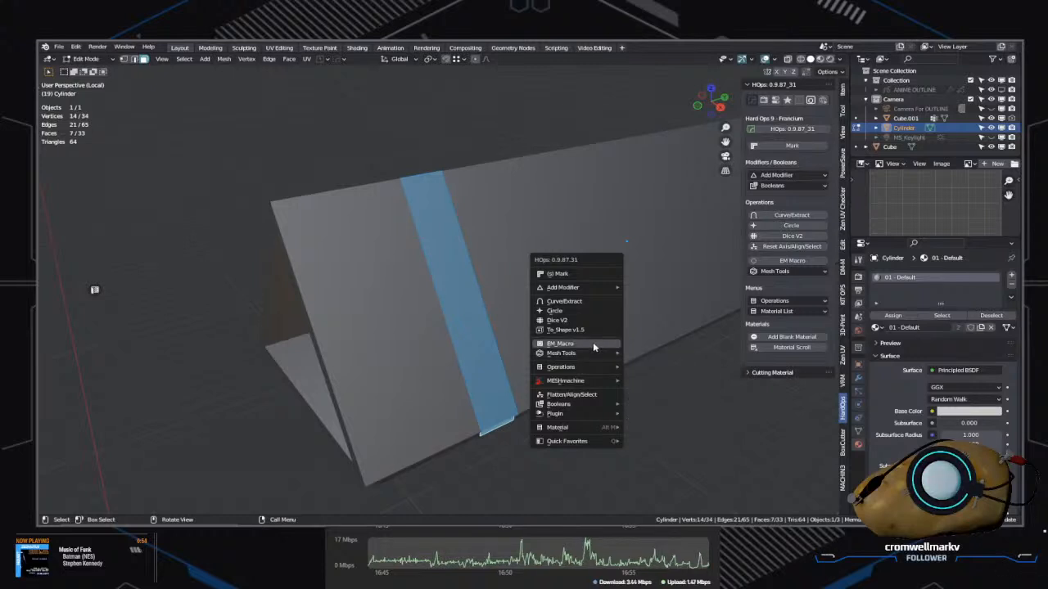
click(592, 343)
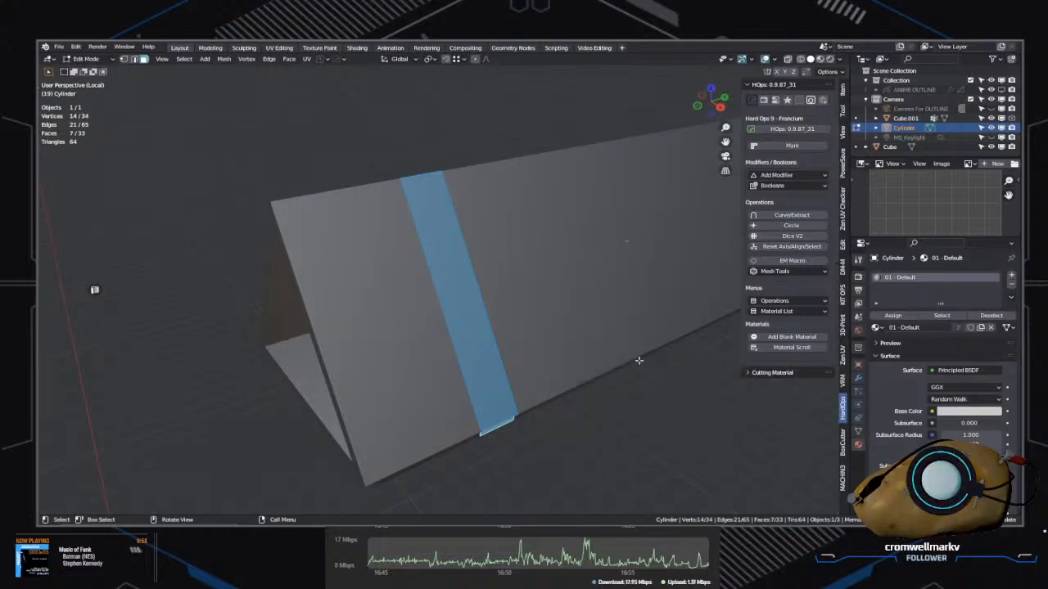
key(q)
click(549, 326)
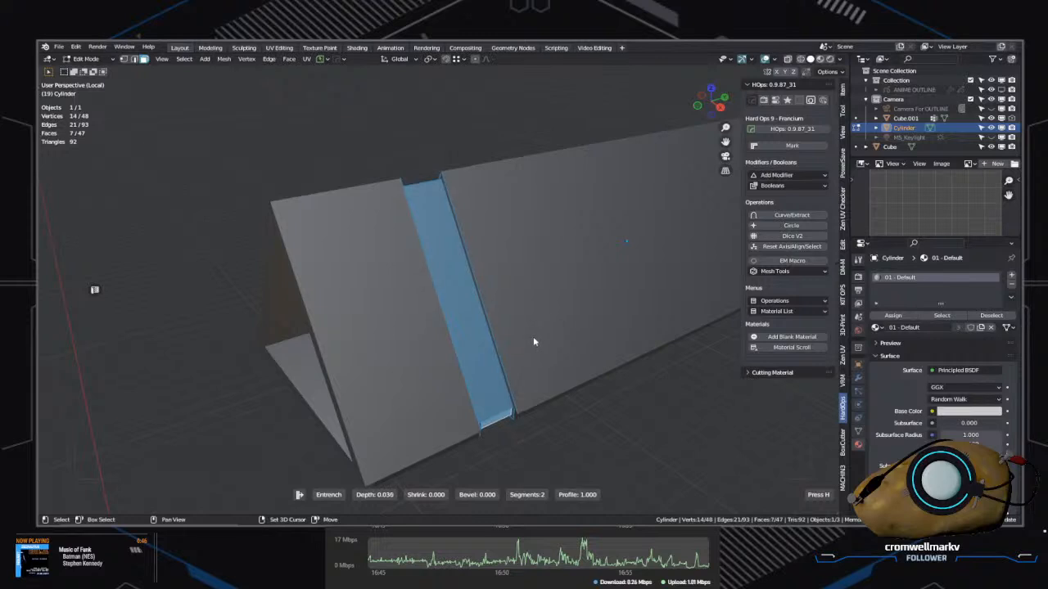
click(516, 335)
middle_drag(517, 335, 508, 283)
key(alt+a)
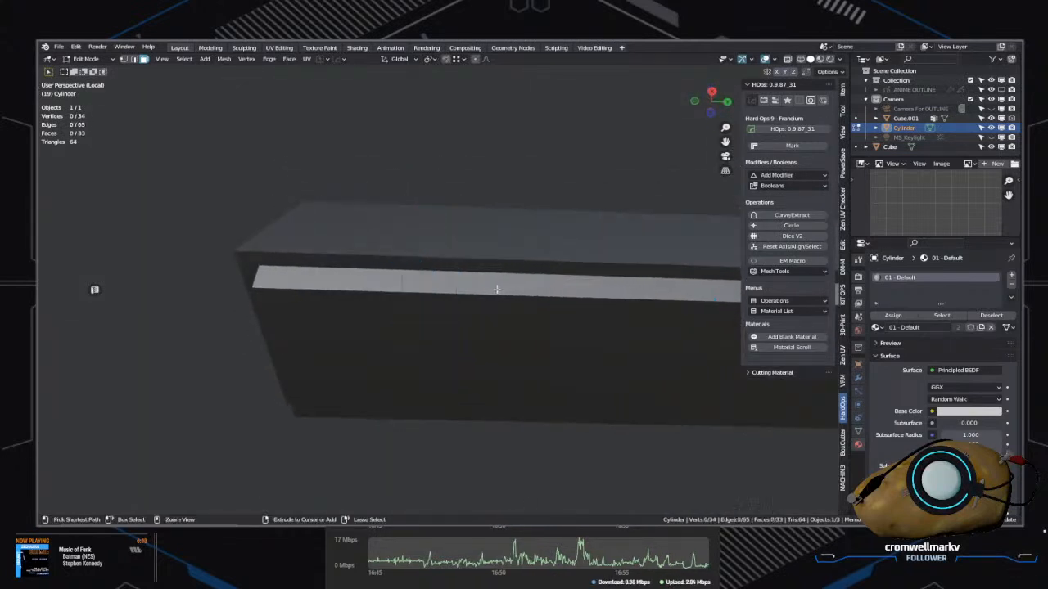
shift+middle_drag(496, 289, 579, 305)
key(ctrl+z)
key(ctrl+z)
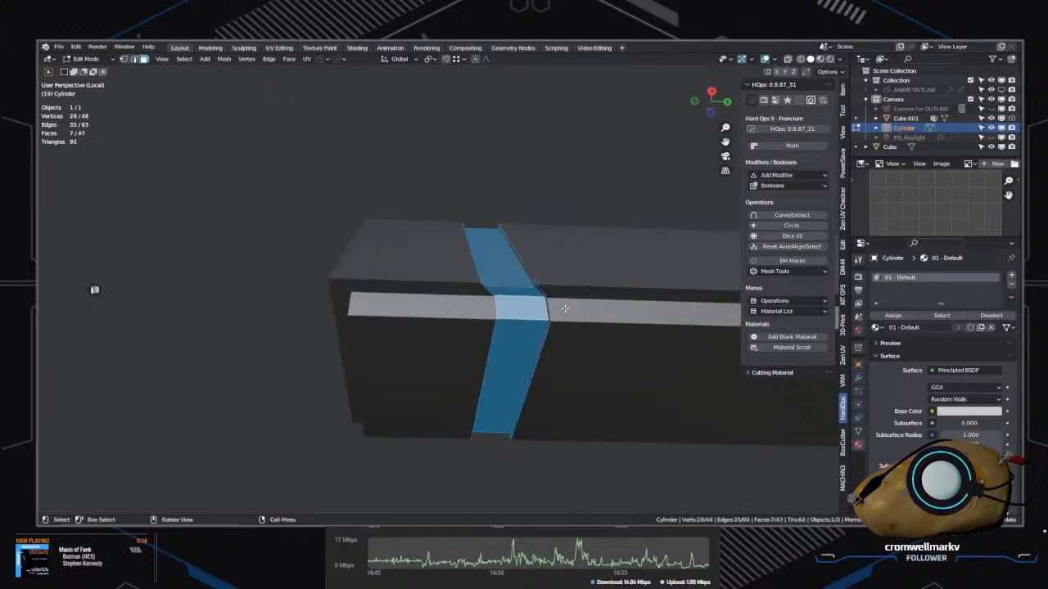
Step: In an X-ray right view, align each column of vertices at the trench's lower corners to its minimum Y
key(Tab)
click(489, 316)
shift+middle_drag(526, 351, 445, 343)
scroll(465, 331, up, 3)
scroll(445, 343, down, 3)
click(446, 394)
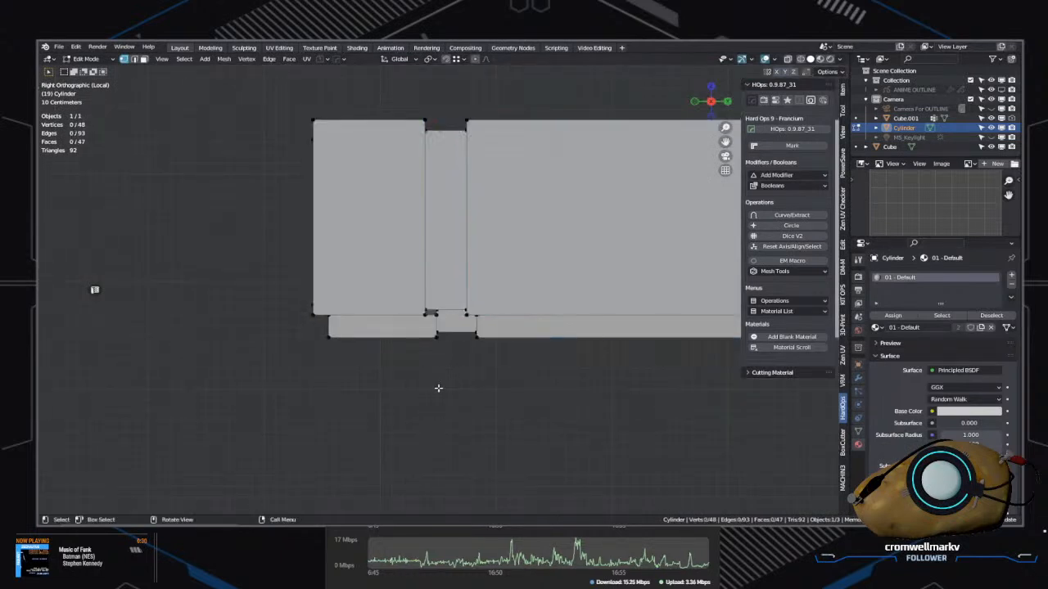
key(alt+z)
drag(387, 258, 435, 344)
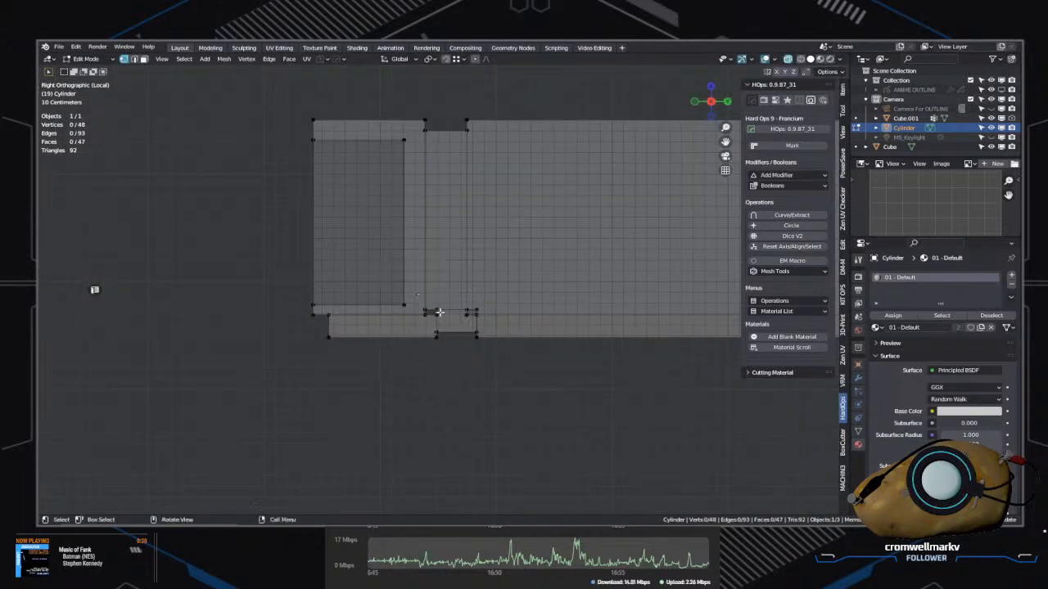
drag(416, 291, 474, 393)
key(alt+a)
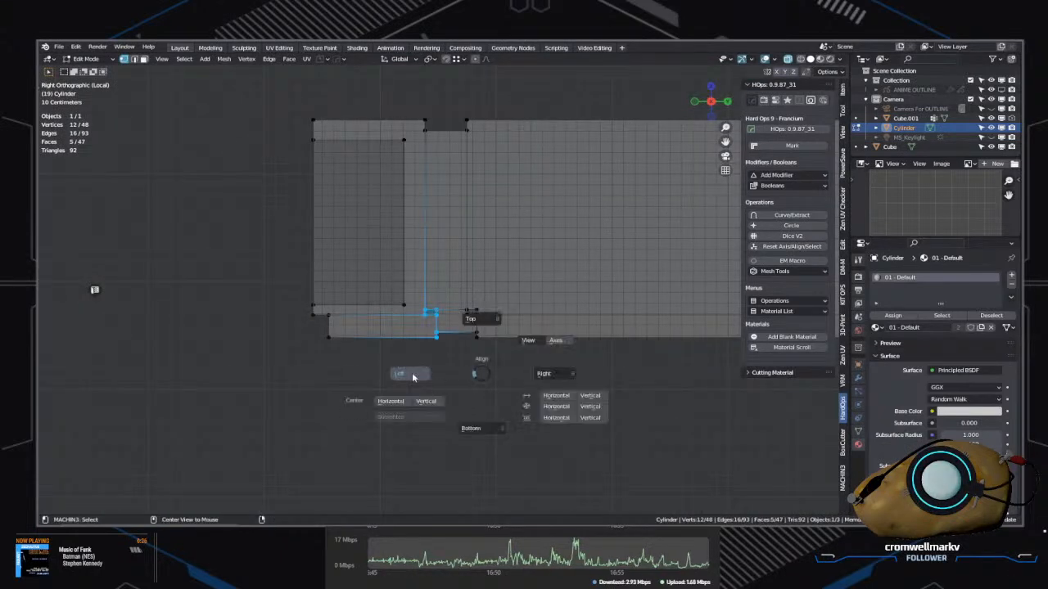
click(412, 376)
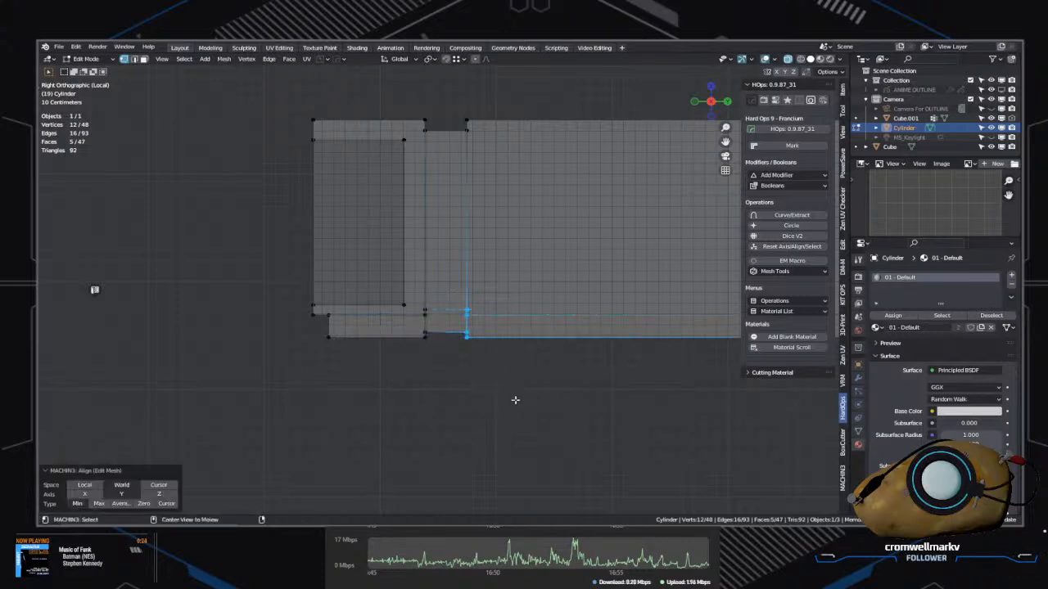
middle_drag(516, 400, 519, 290)
click(577, 394)
scroll(473, 321, up, 4)
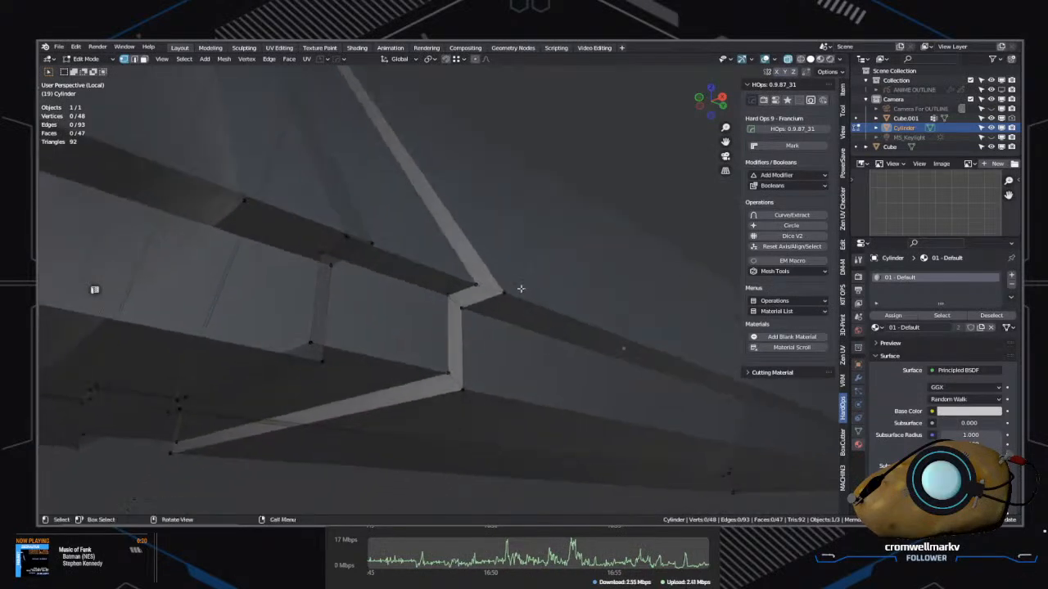
key(Tab)
click(463, 308)
mouse_move(461, 311)
middle_down()
mouse_move(519, 302)
mouse_move(483, 344)
mouse_move(462, 346)
mouse_move(484, 316)
mouse_move(469, 311)
middle_up()
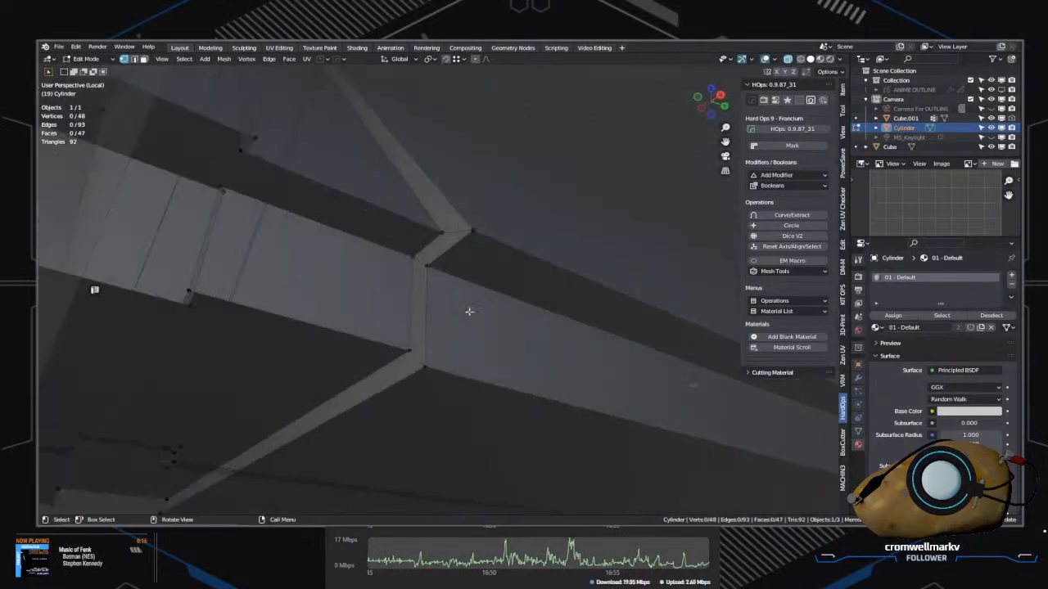
key(g)
right_click(515, 219)
click(429, 266)
key(g)
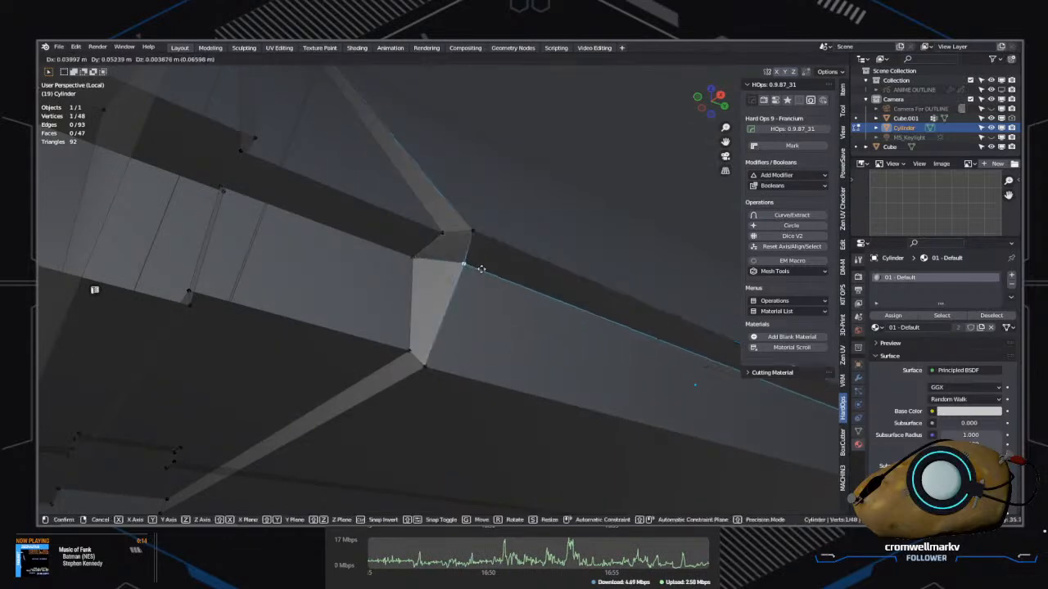
right_click(481, 268)
Step: Turn off the X-ray display and save the file
click(441, 234)
middle_drag(441, 234, 465, 368)
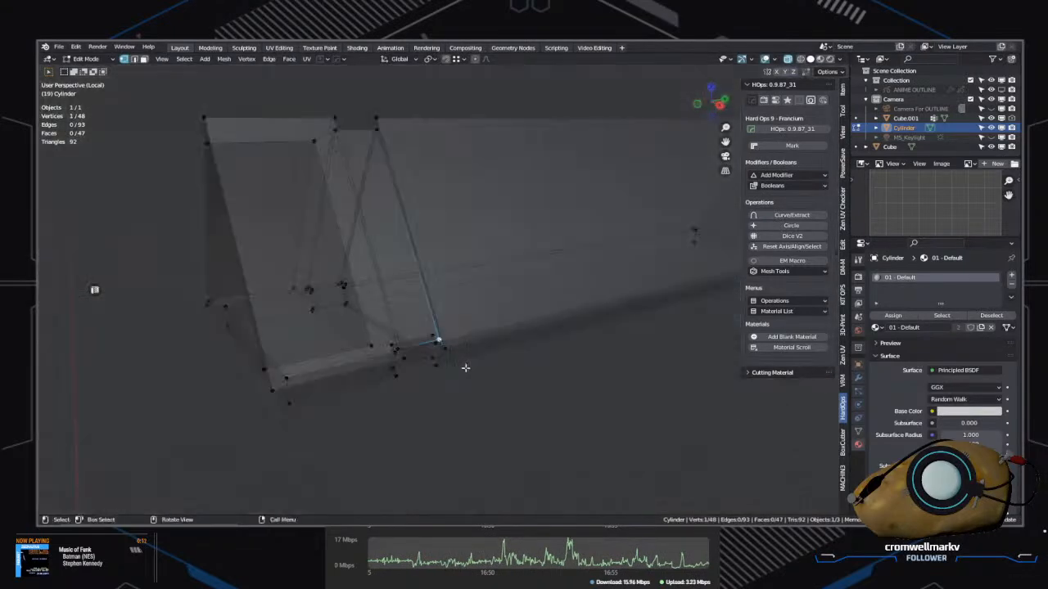
key(alt+x)
click(507, 356)
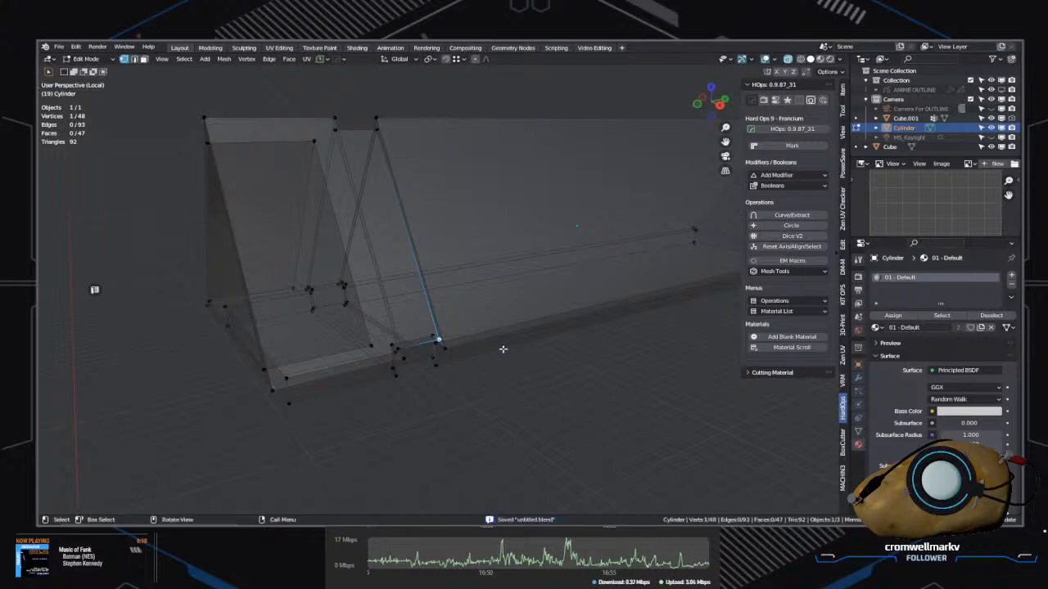
key(Tab)
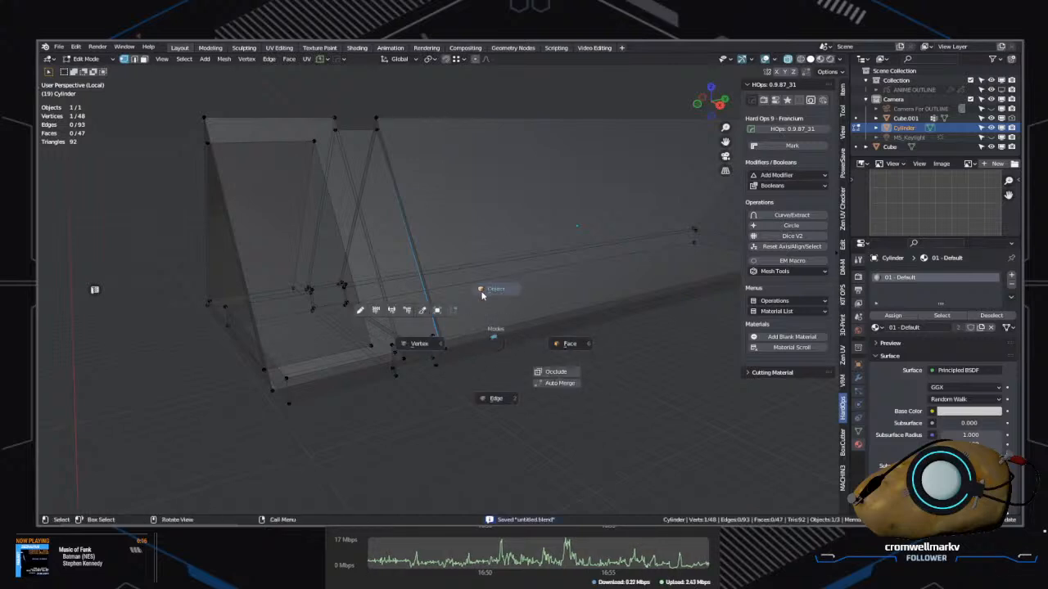
click(498, 324)
middle_drag(691, 303, 583, 318)
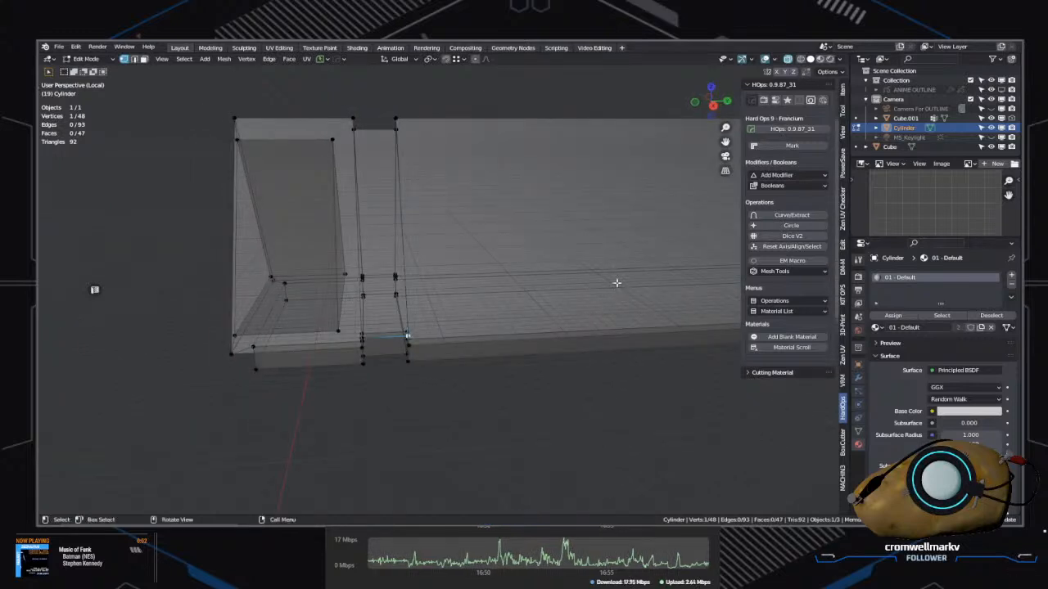
click(787, 60)
mouse_move(565, 234)
middle_down()
mouse_move(554, 297)
mouse_move(570, 278)
mouse_move(509, 295)
mouse_move(474, 325)
mouse_move(496, 320)
mouse_move(444, 304)
mouse_move(475, 264)
mouse_move(490, 282)
mouse_move(461, 308)
middle_up()
key(ctrl+s)
Step: Return to object mode and leave local view to bring back the rest of the rifle
key(Tab)
click(470, 274)
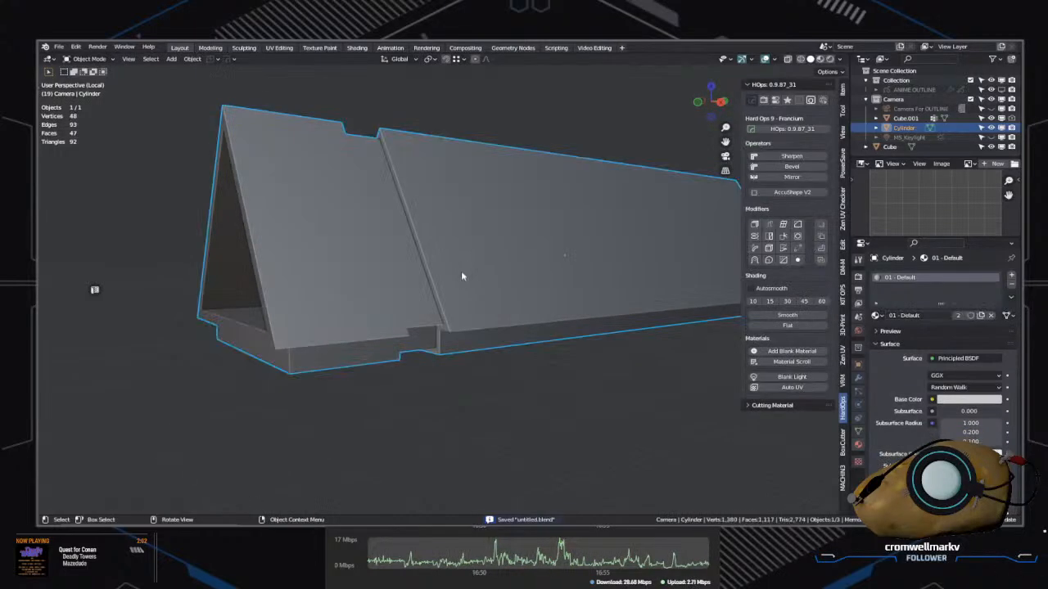
key(KP_Divide)
middle_drag(475, 295, 428, 288)
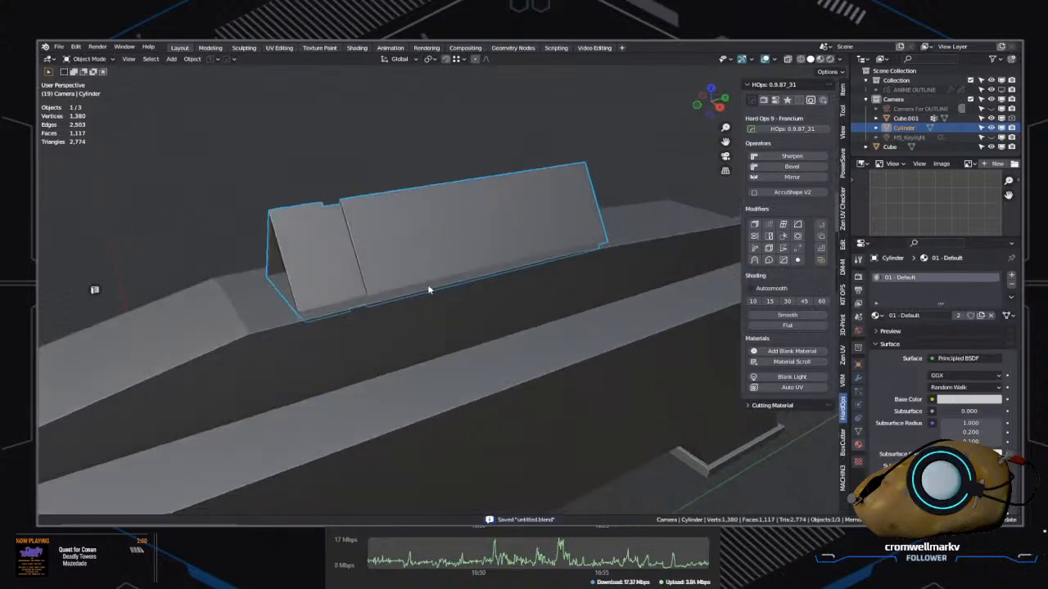
key(Tab)
click(442, 236)
key(Tab)
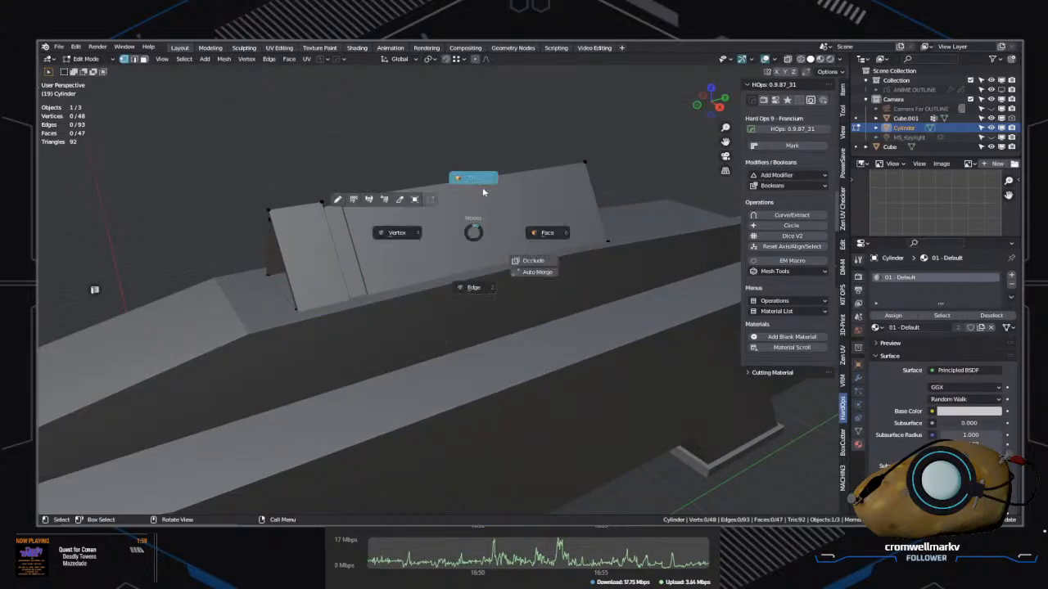
click(453, 234)
Step: Raise the prism about 0.219 m along Z and shift it about -0.593 m along Y
key(g)
key(z)
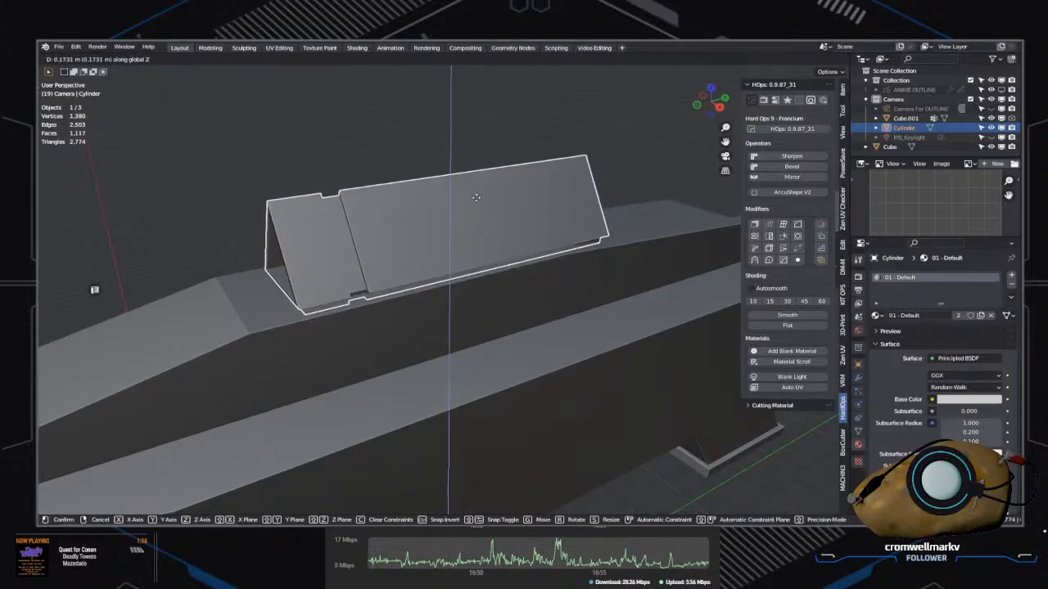
click(477, 196)
middle_drag(504, 224, 467, 247)
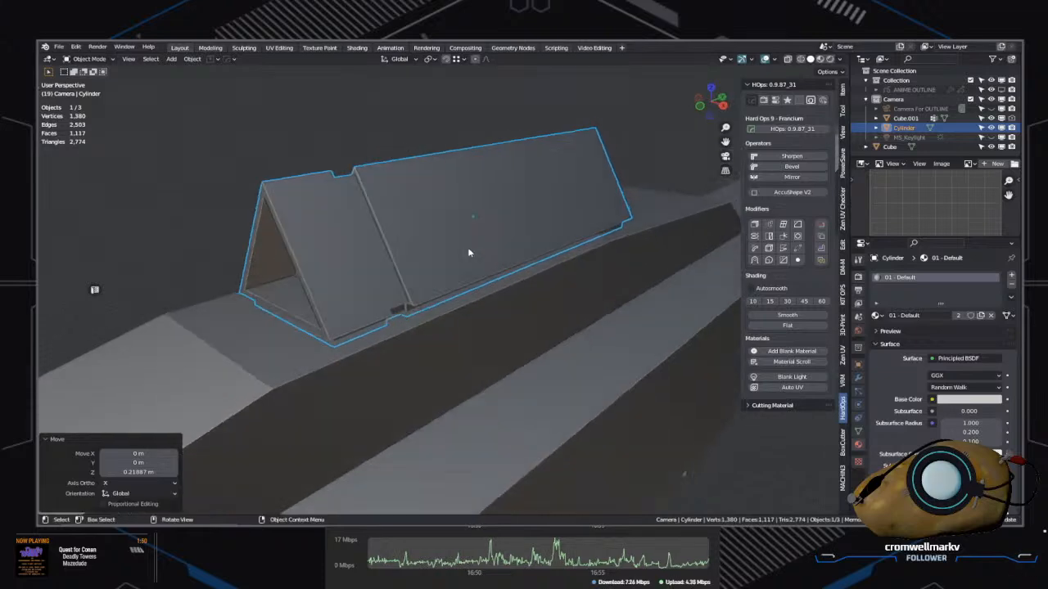
key(g)
key(y)
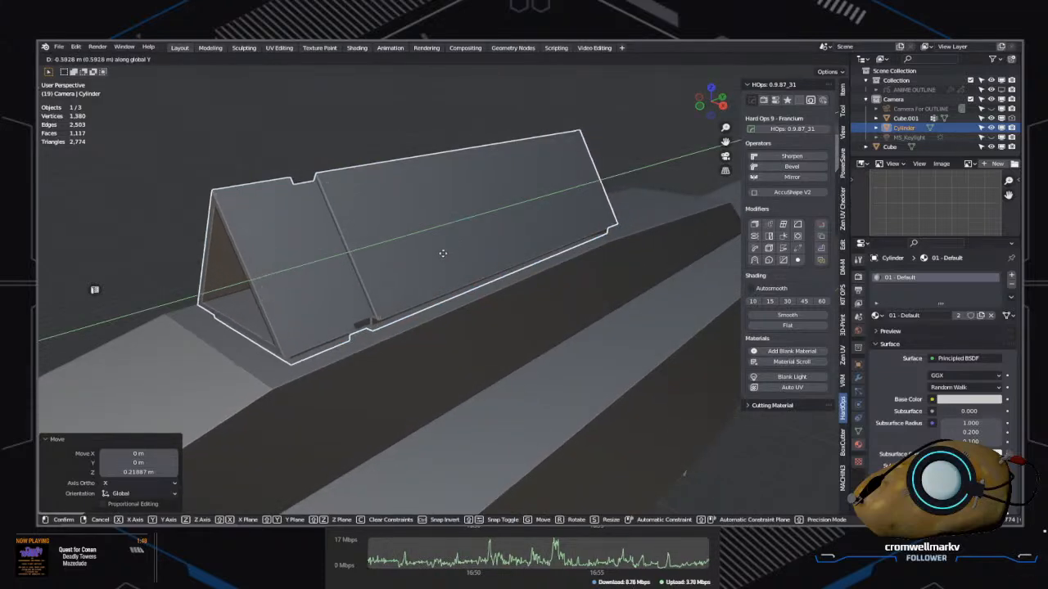
click(446, 252)
mouse_move(475, 288)
middle_down()
mouse_move(389, 285)
mouse_move(475, 274)
mouse_move(423, 286)
mouse_move(595, 283)
mouse_move(536, 306)
mouse_move(440, 287)
mouse_move(506, 330)
middle_up()
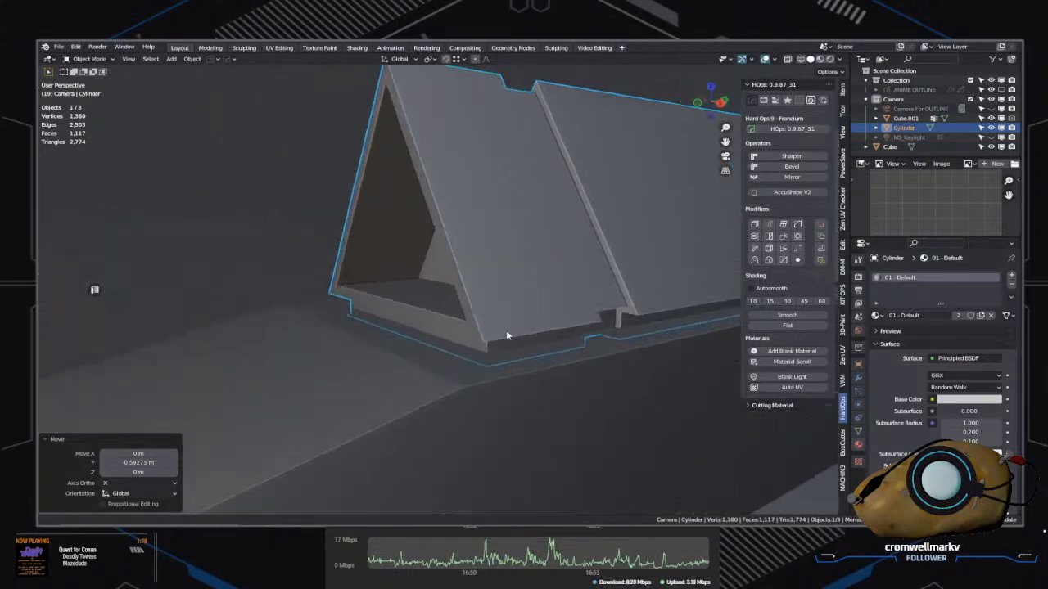
Step: Select the triangular rim faces around the prism's recessed front and extrude them forward about 0.558 m
key(Tab)
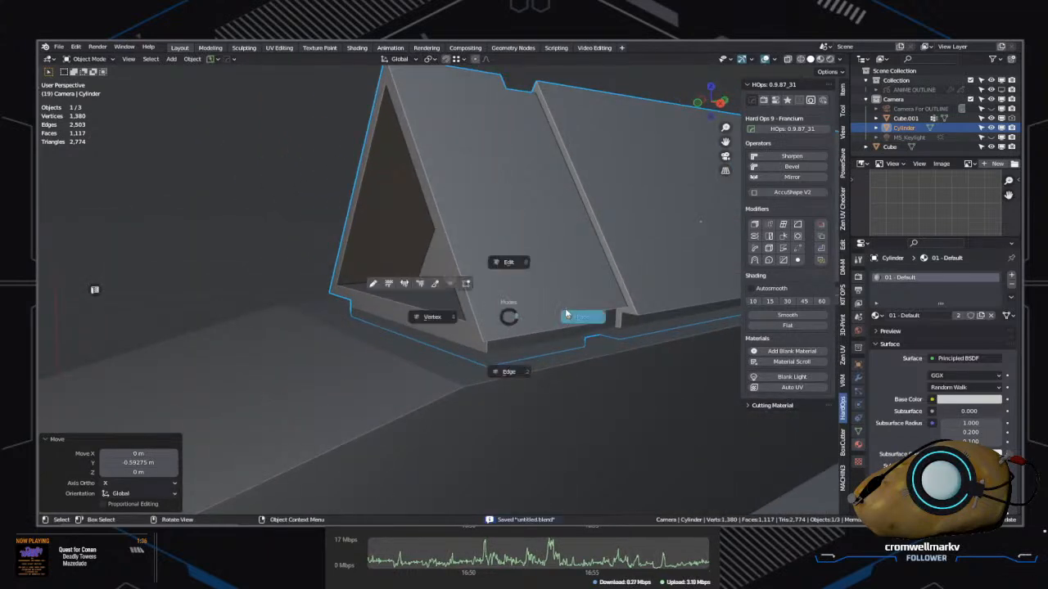
click(564, 314)
click(460, 324)
alt+click(471, 327)
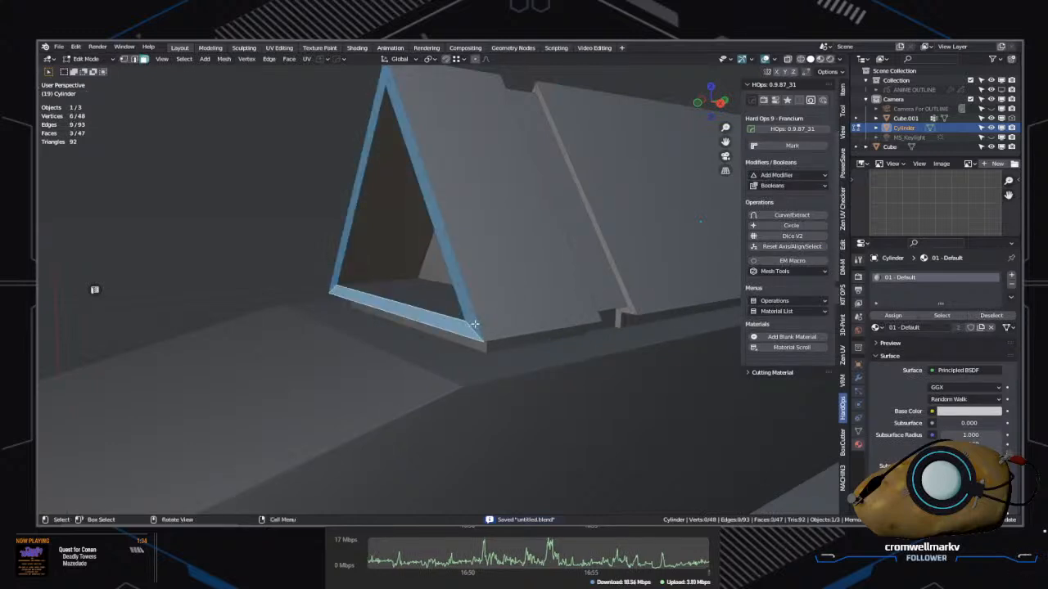
key(e)
click(390, 353)
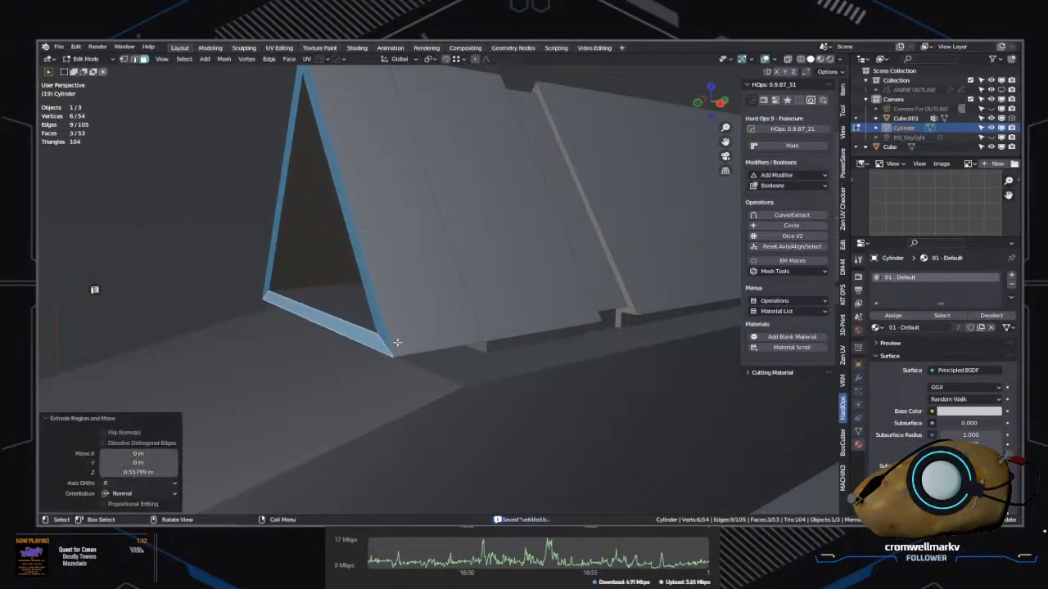
Step: Select the vertices along the bottom edge of the prism's recessed front in vertex mode
scroll(380, 356, down, 3)
click(330, 357)
click(422, 317)
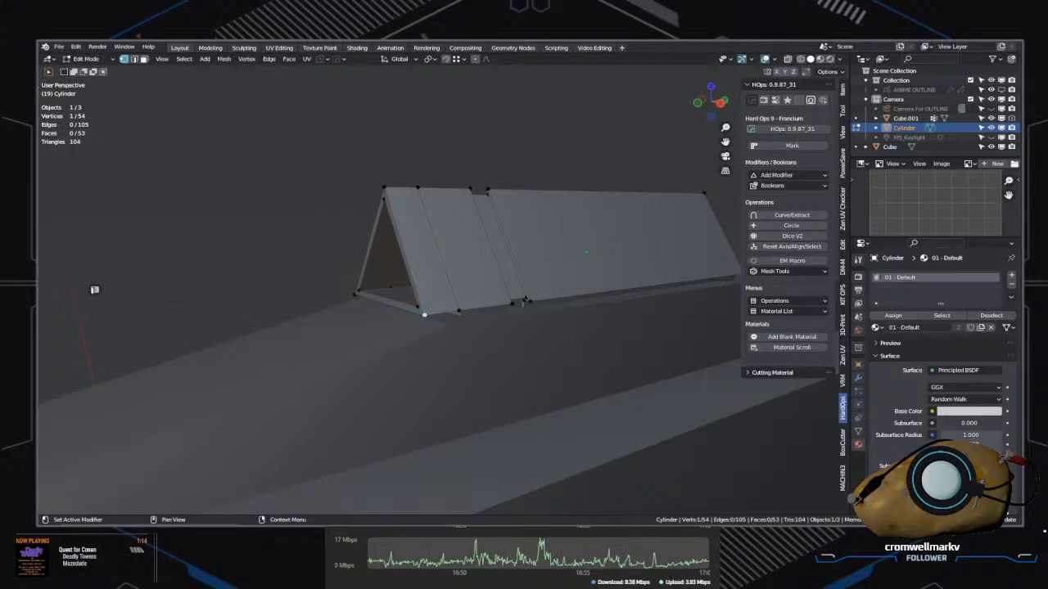
scroll(409, 359, up, 2)
scroll(403, 362, down, 1)
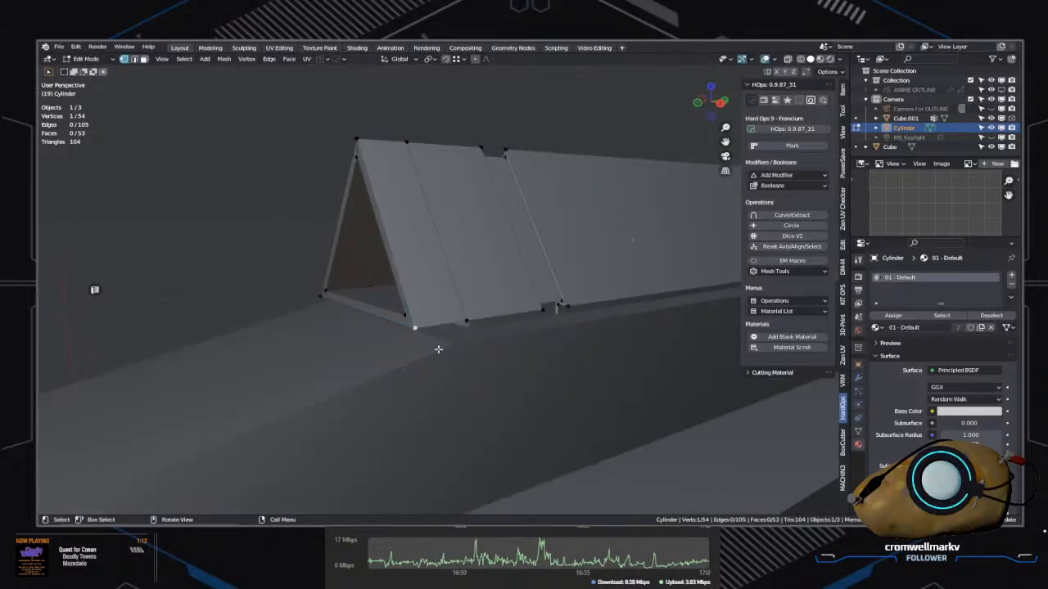
middle_drag(438, 350, 533, 355)
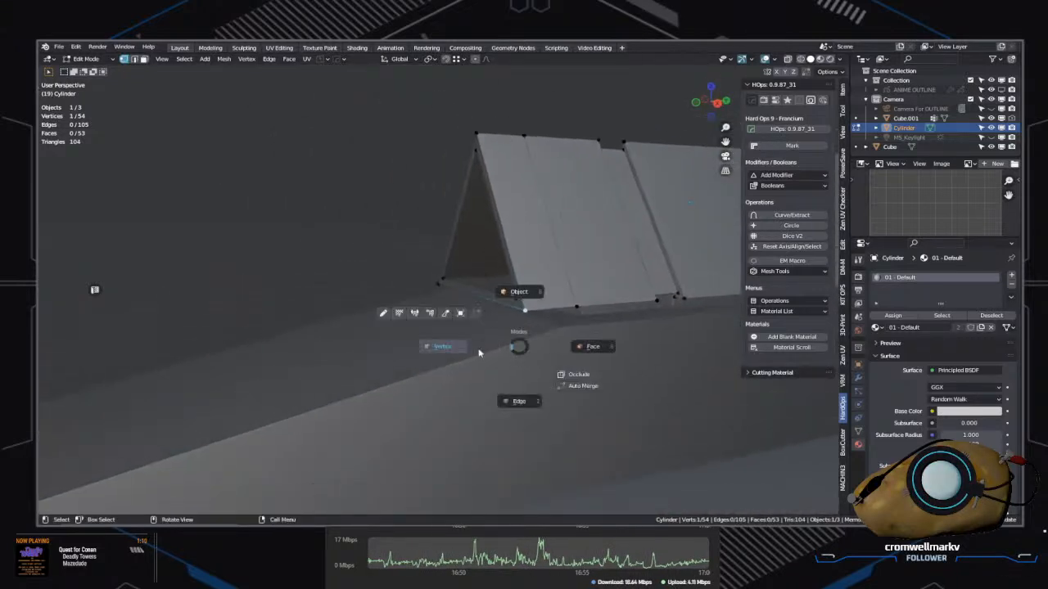
drag(411, 273, 535, 337)
middle_drag(535, 355, 507, 347)
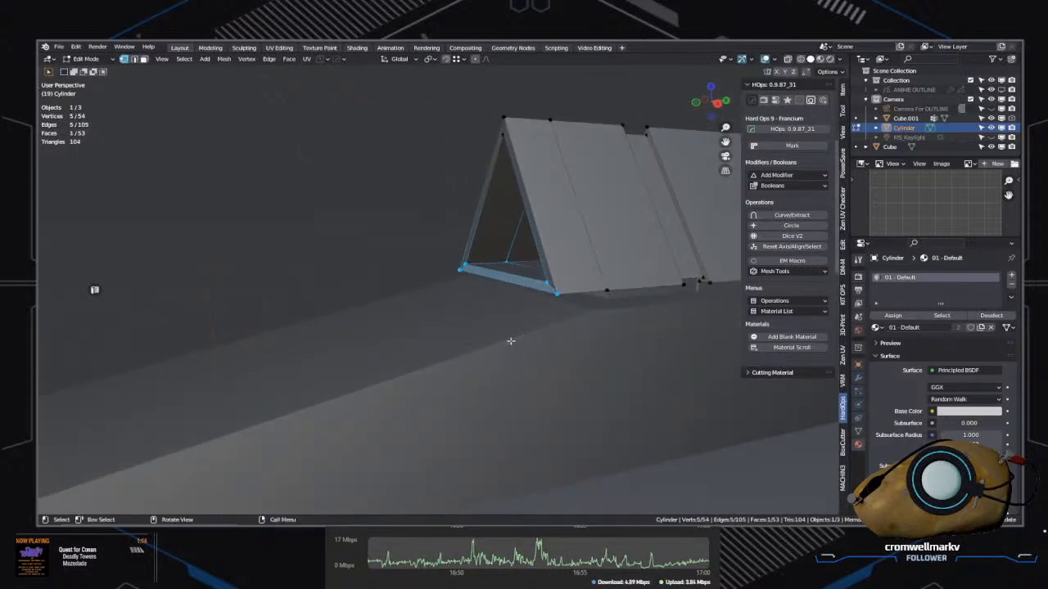
Step: Try to slant the prism's front by moving its bottom front vertices about -0.796 m along Y
key(g)
key(y)
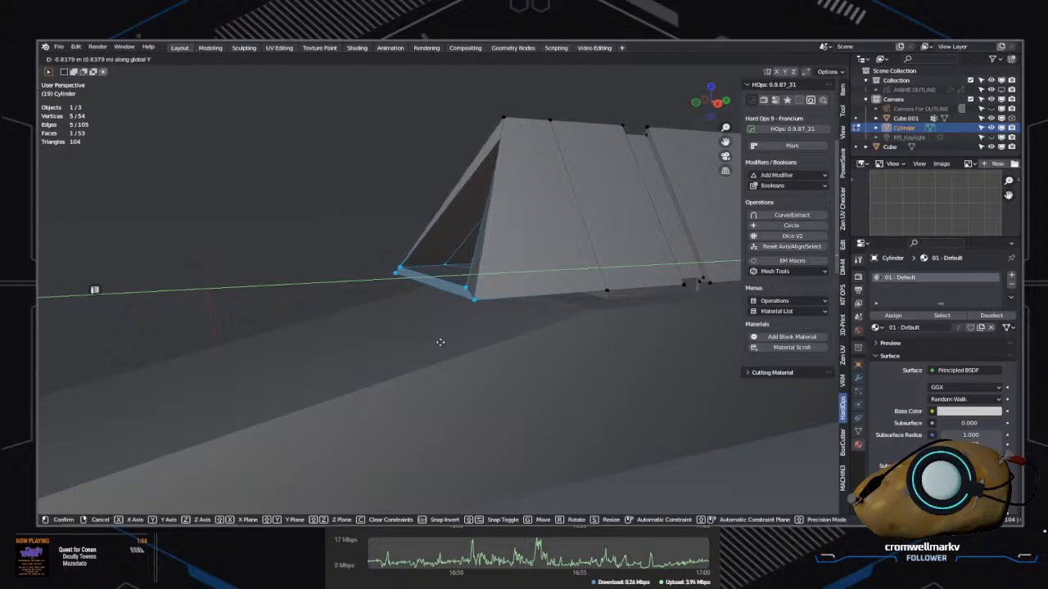
right_click(424, 346)
alt+middle_drag(402, 355, 537, 403)
scroll(632, 356, up, 5)
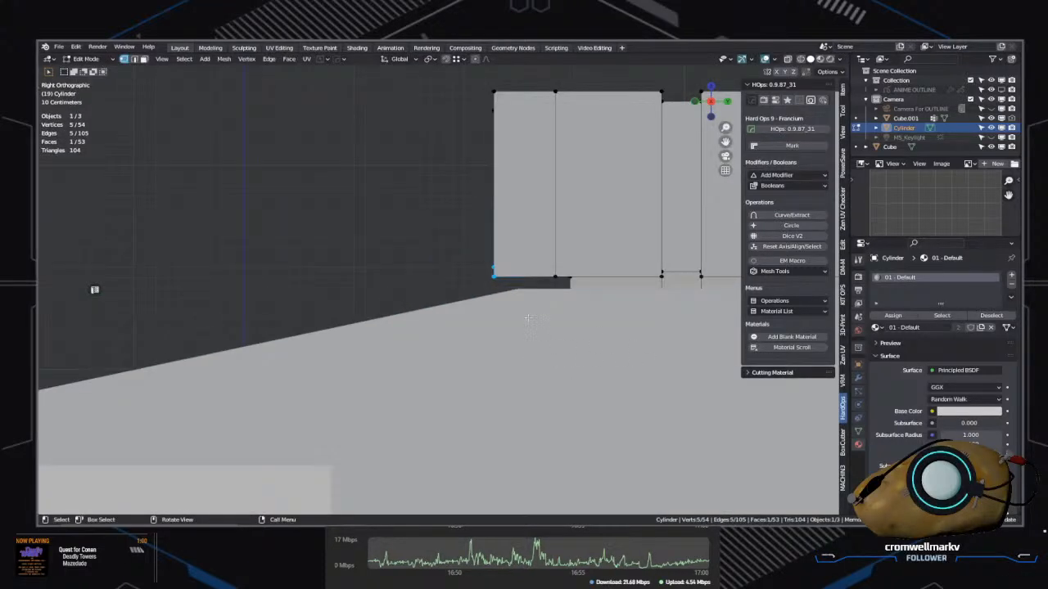
shift+middle_drag(528, 317, 513, 375)
key(g)
key(y)
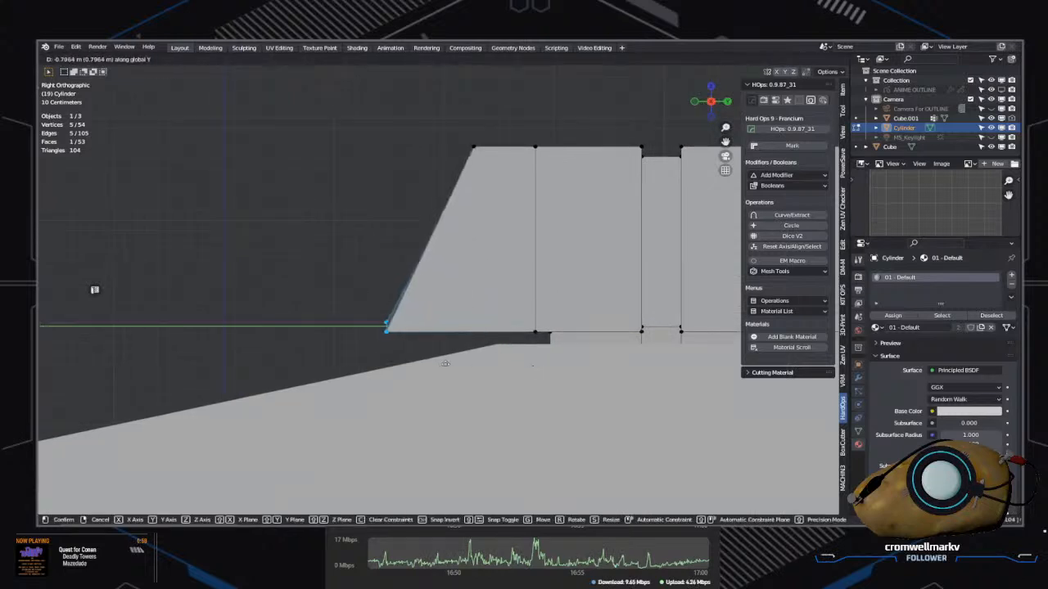
click(444, 364)
middle_drag(445, 363, 398, 365)
scroll(508, 362, up, 8)
scroll(458, 344, down, 4)
key(y)
middle_drag(523, 390, 496, 411)
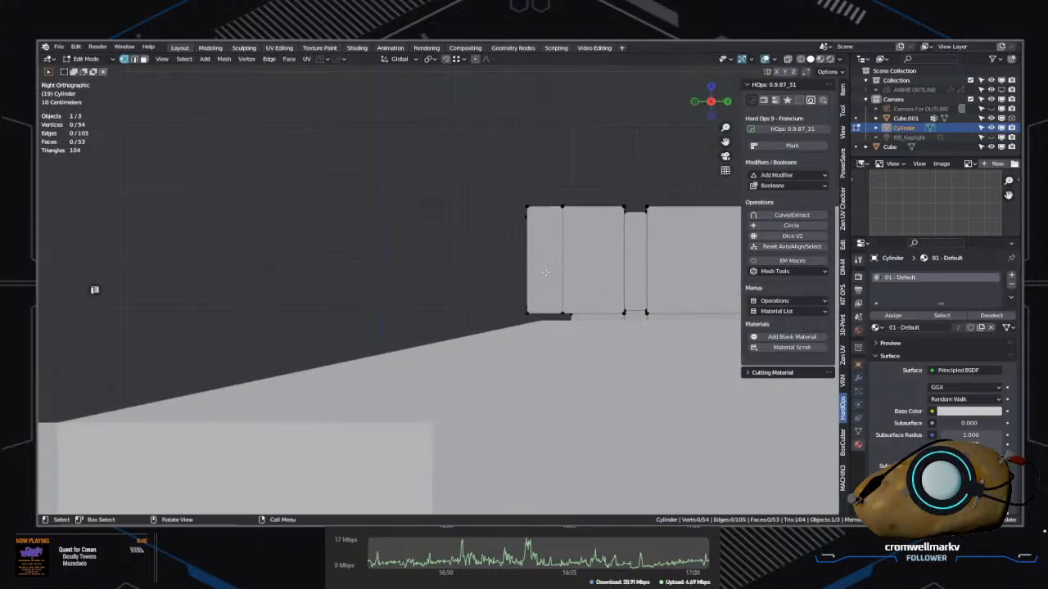
Step: Try to lengthen the prism by moving only its near-side front vertices about -2.889 m along Y
drag(473, 169, 541, 328)
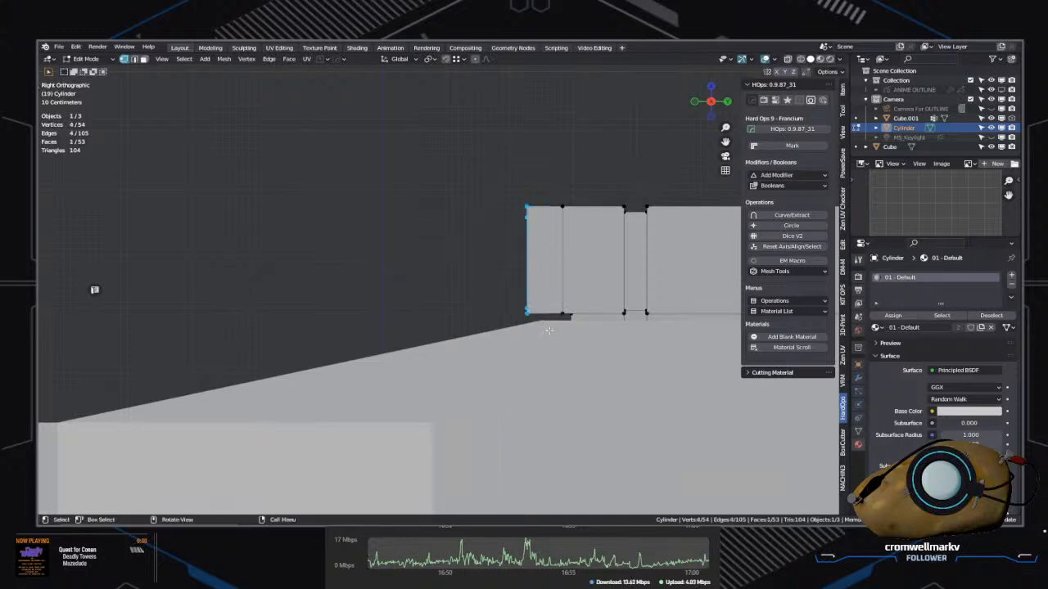
key(h)
key(q)
right_click(289, 180)
ctrl+click(464, 219)
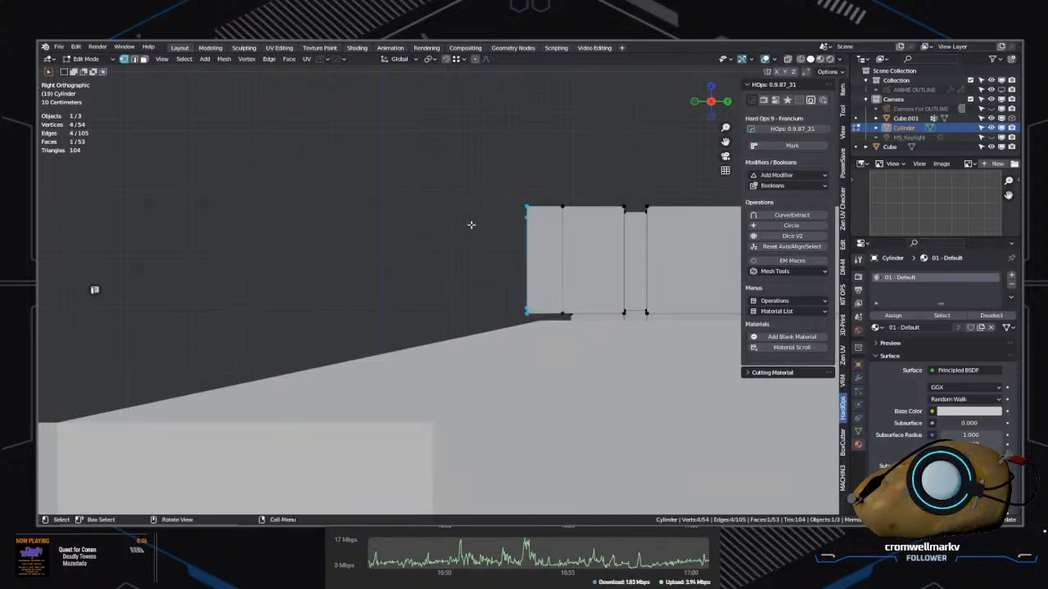
key(g)
key(y)
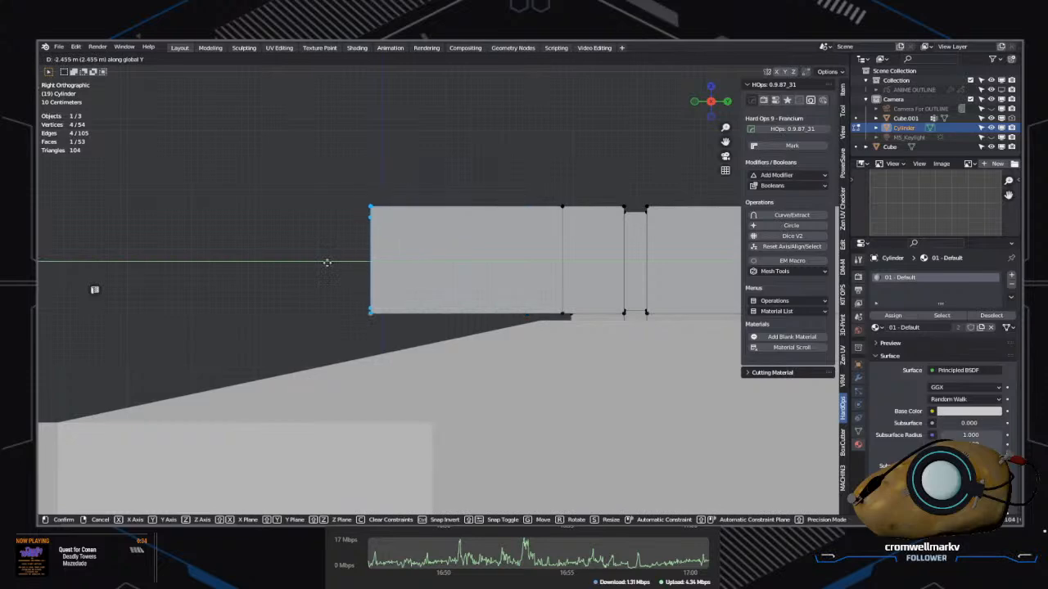
click(303, 262)
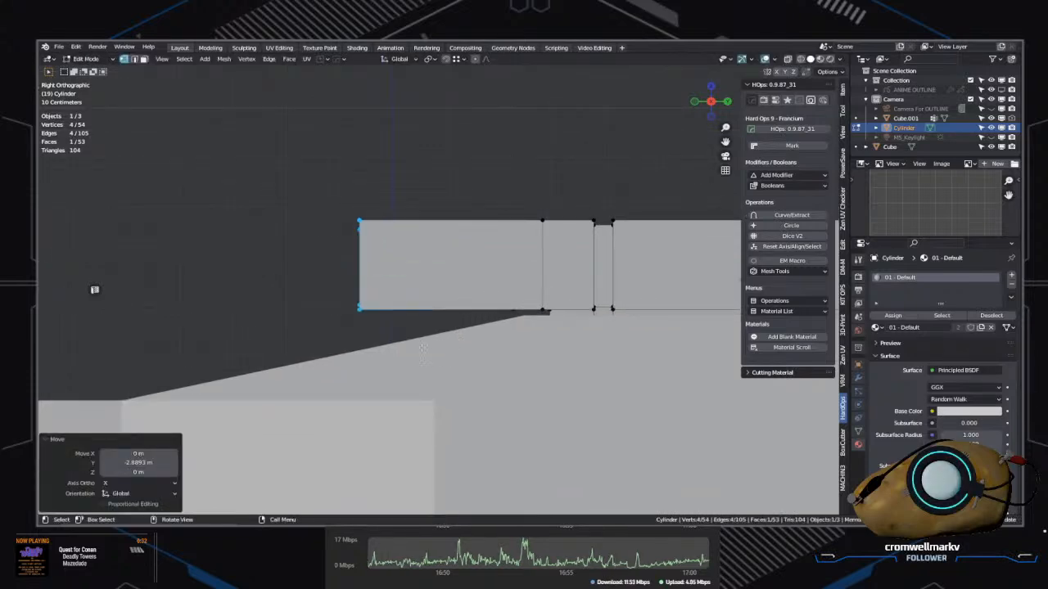
Step: Select all six vertices of the prism's front rim and move them about -2.279 m along Y
middle_drag(422, 347, 561, 358)
key(KP_1)
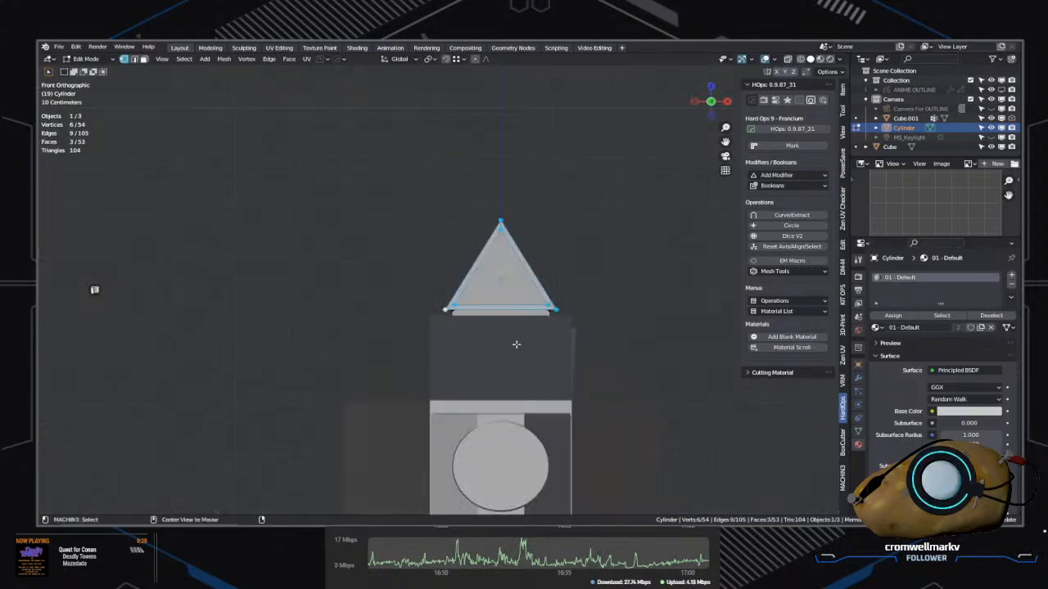
key(KP_3)
key(g)
click(411, 352)
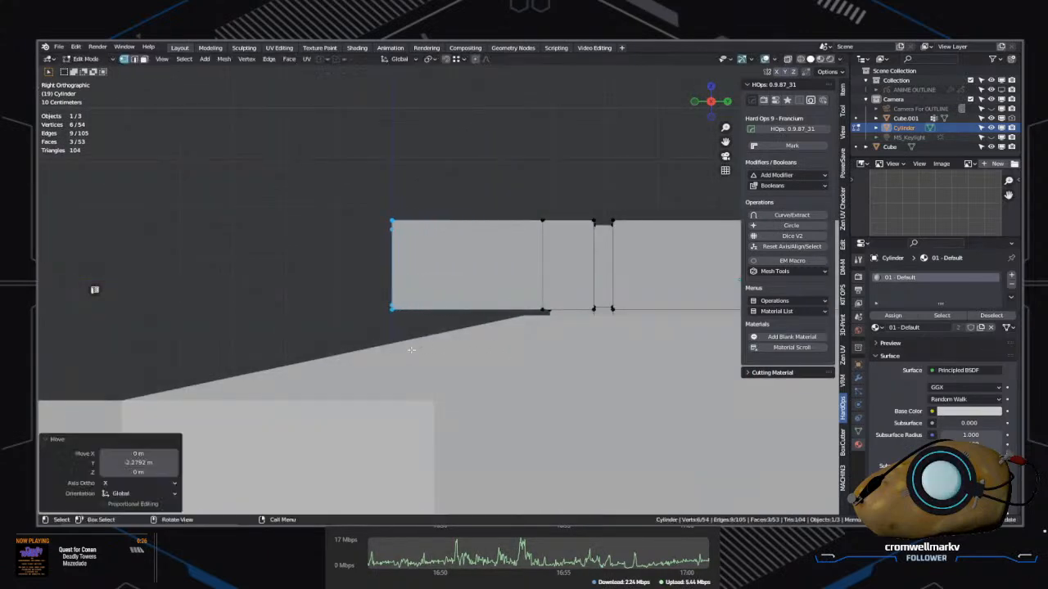
middle_drag(410, 352, 474, 390)
key(ctrl+z)
key(ctrl+shift+z)
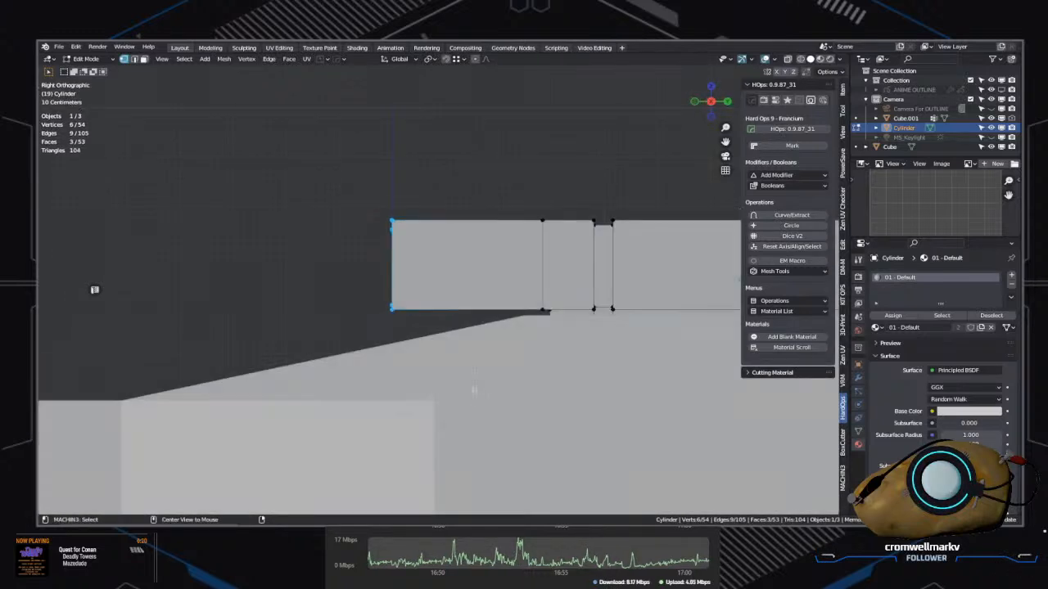
Step: Save the file, return to object mode and clear the selection
key(ctrl+Tab)
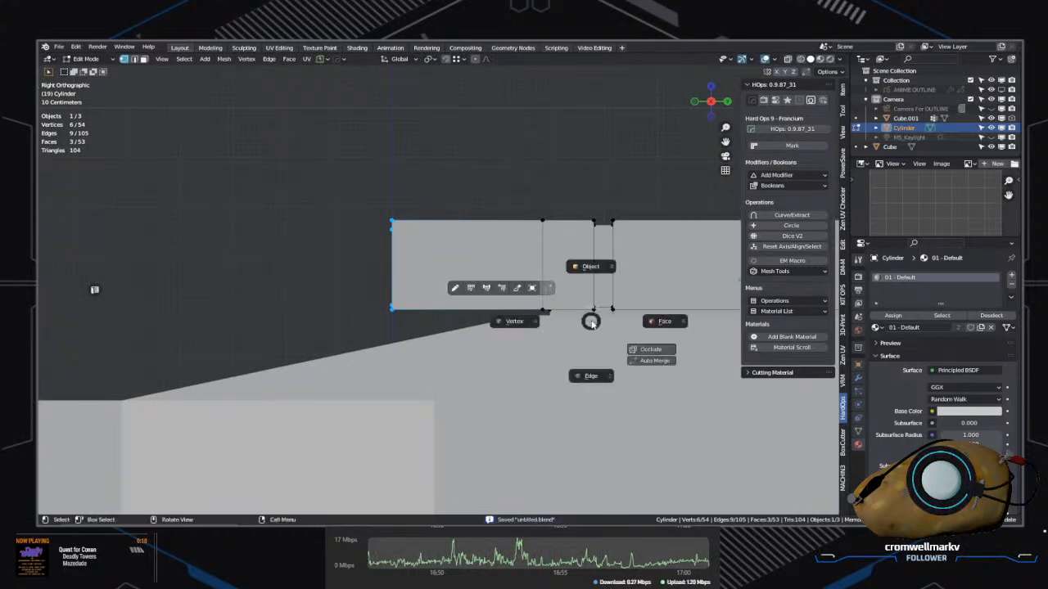
key(ctrl+Tab)
click(603, 264)
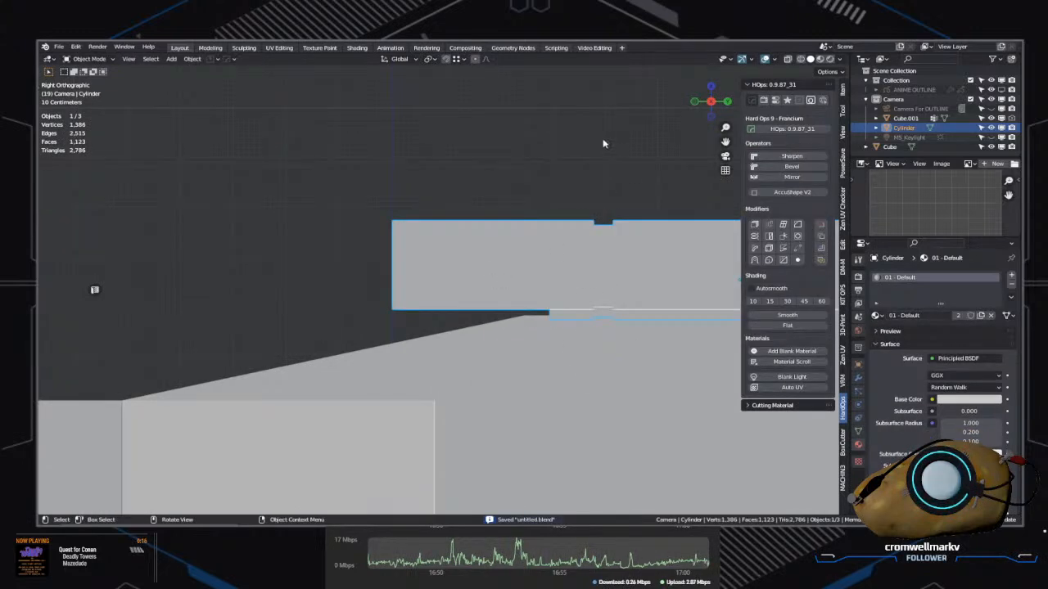
drag(604, 144, 446, 309)
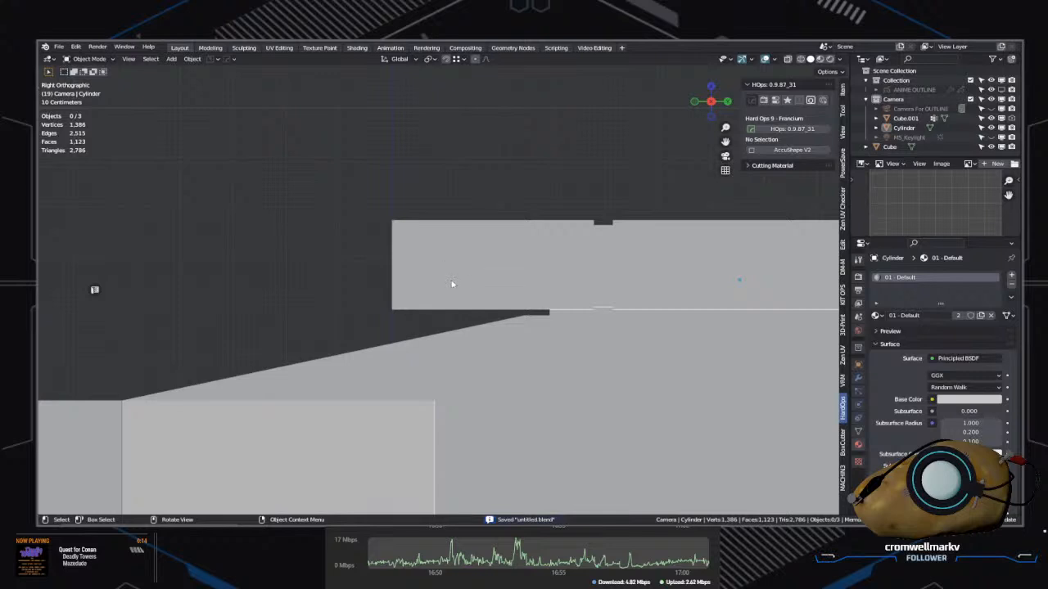
Step: Hide the sidebar, show the tool shelf and activate the BoxCutter tool
key(q)
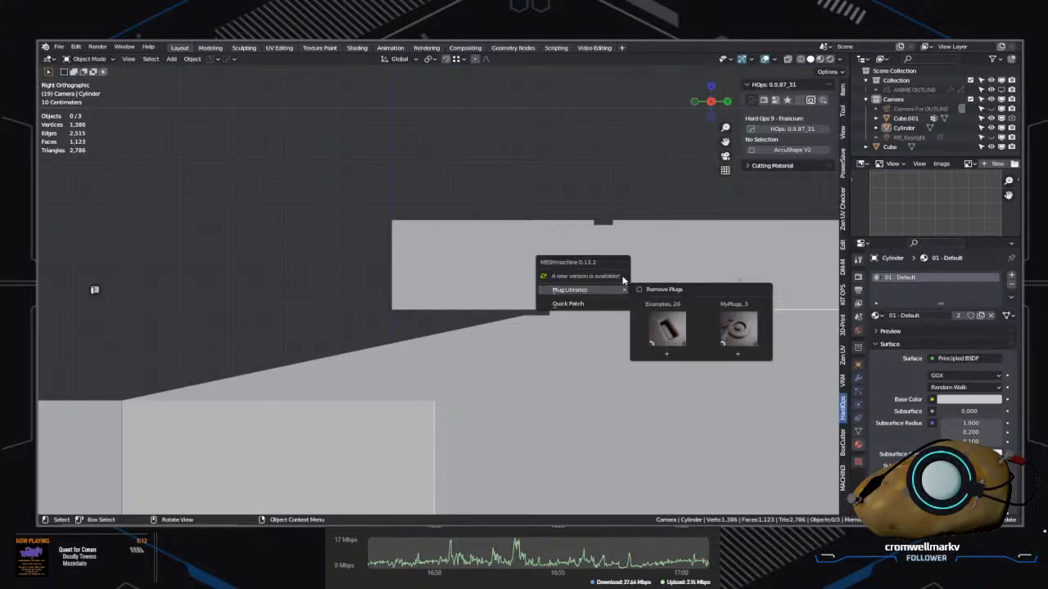
right_click(551, 160)
key(n)
key(t)
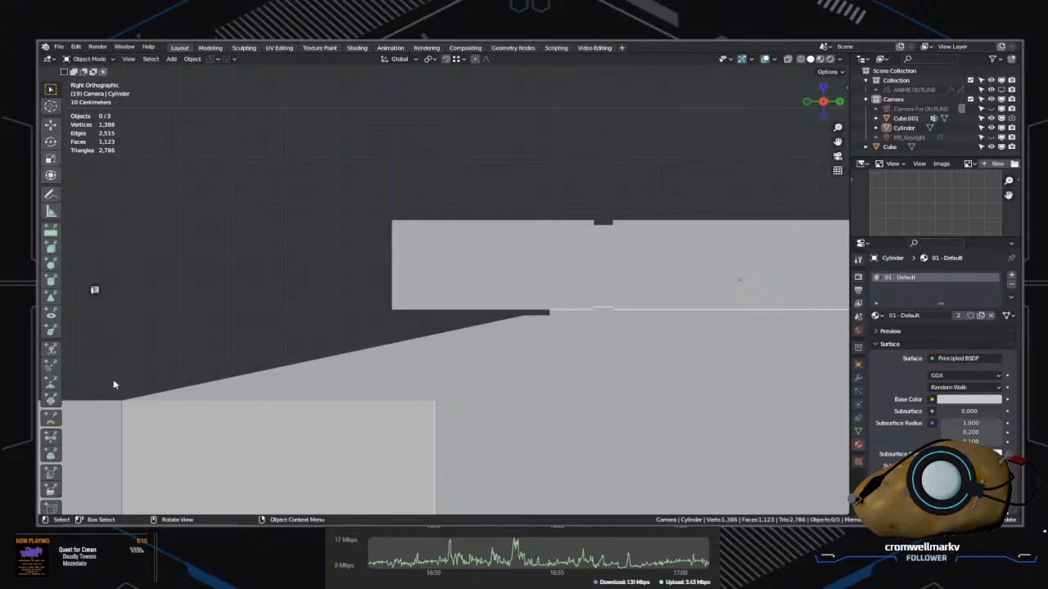
scroll(50, 382, down, 2)
click(50, 502)
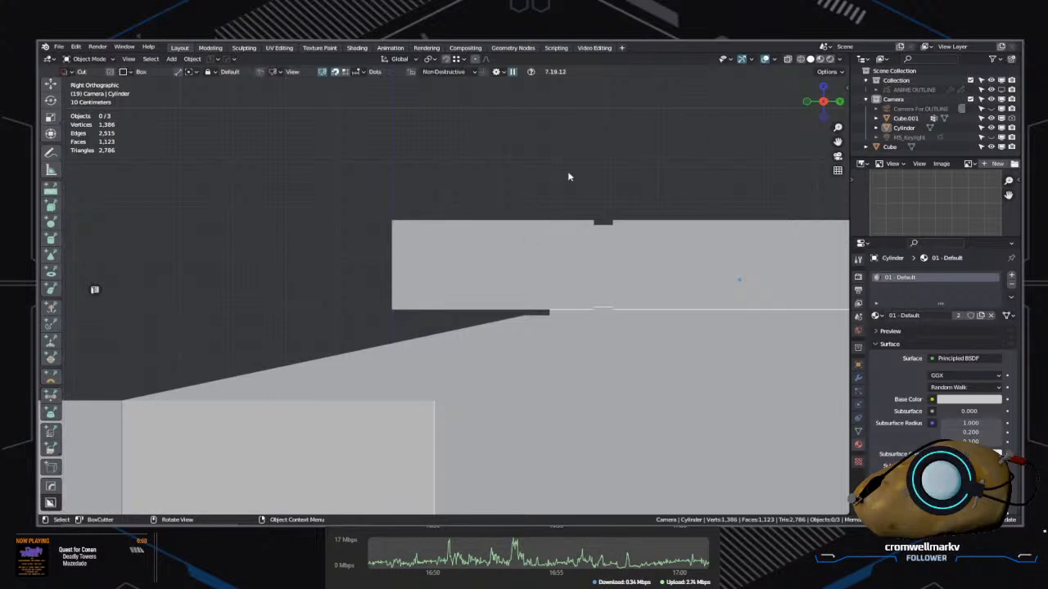
Step: Select the prism and try a box-shaped cut over its front section
mouse_move(581, 160)
mouse_down()
mouse_move(412, 345)
mouse_move(562, 232)
mouse_up()
right_click(562, 234)
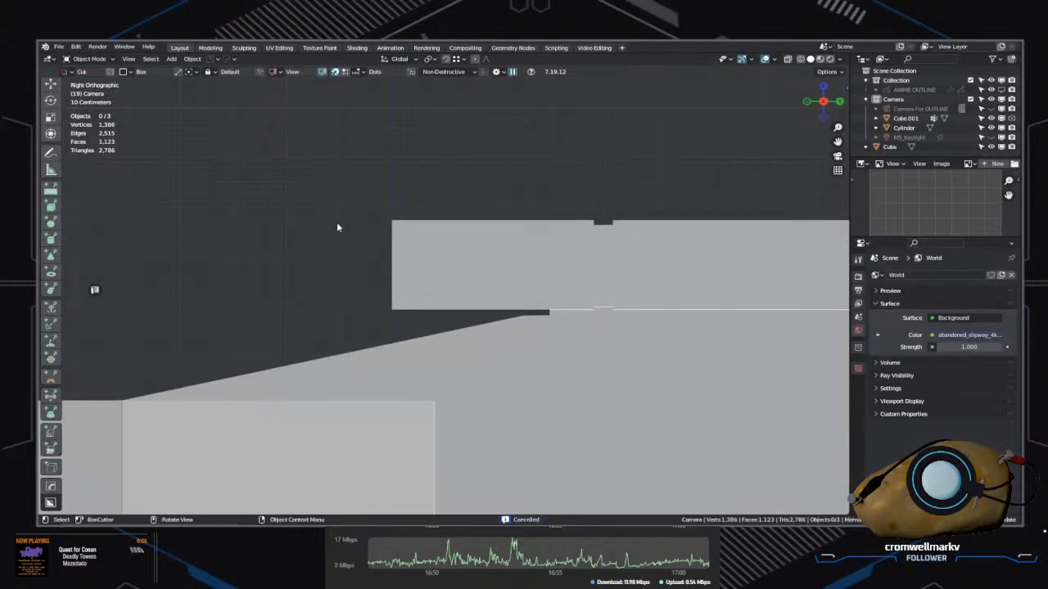
click(437, 269)
drag(620, 131, 461, 284)
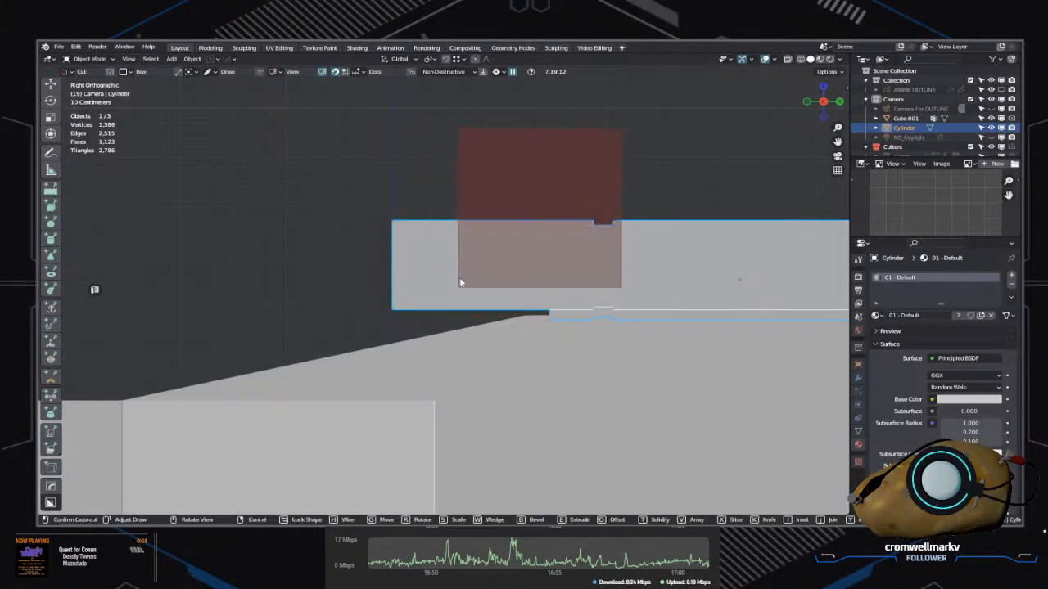
right_click(461, 283)
Step: Switch the cutter shape to Ngon and cut the prism's front along a diagonal that slants forward toward the bottom
click(129, 72)
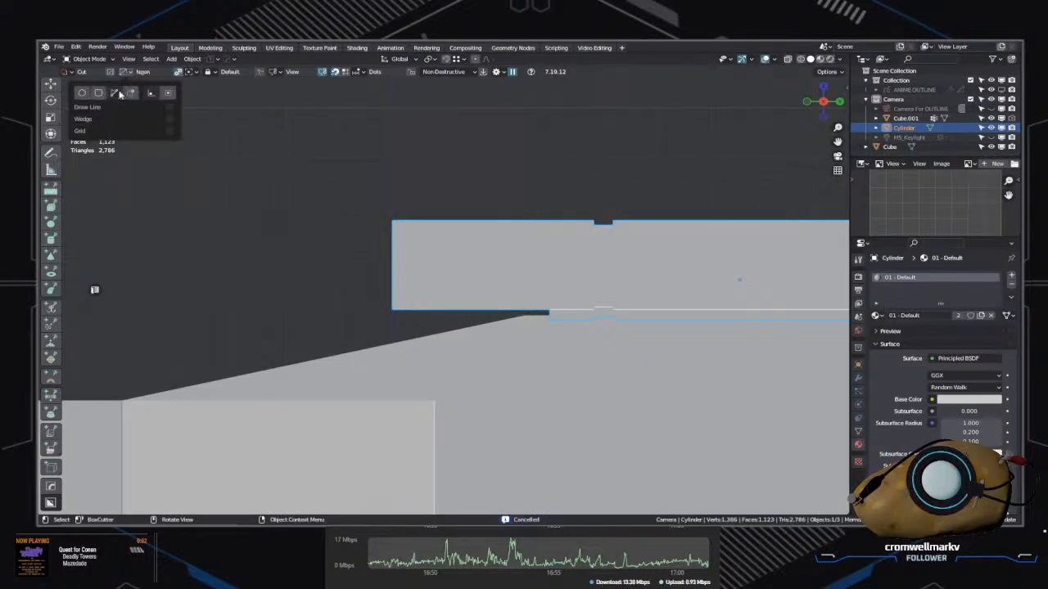
click(119, 93)
drag(597, 157, 344, 352)
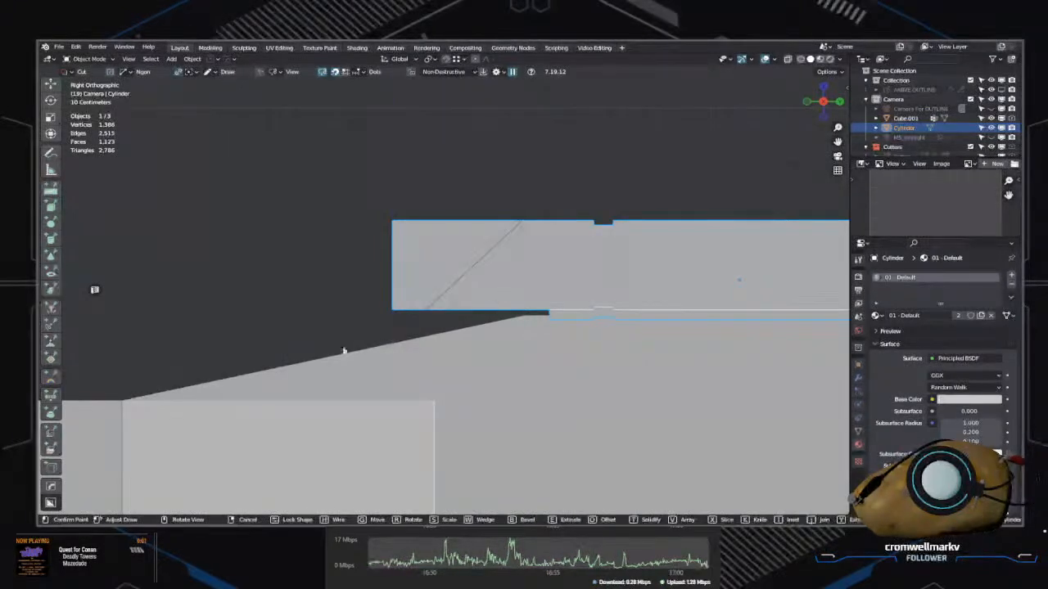
click(413, 341)
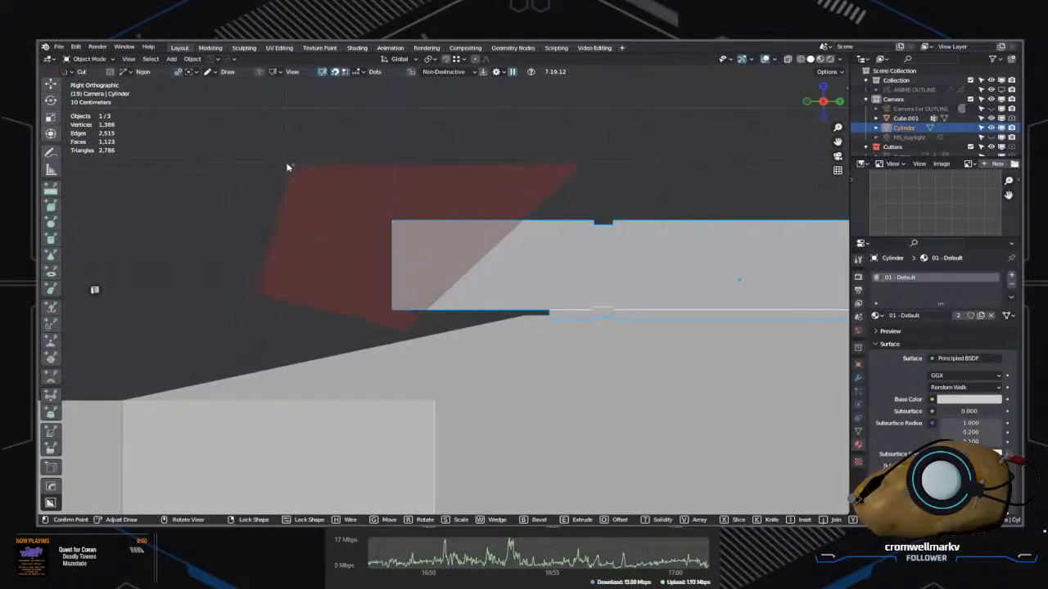
key(space)
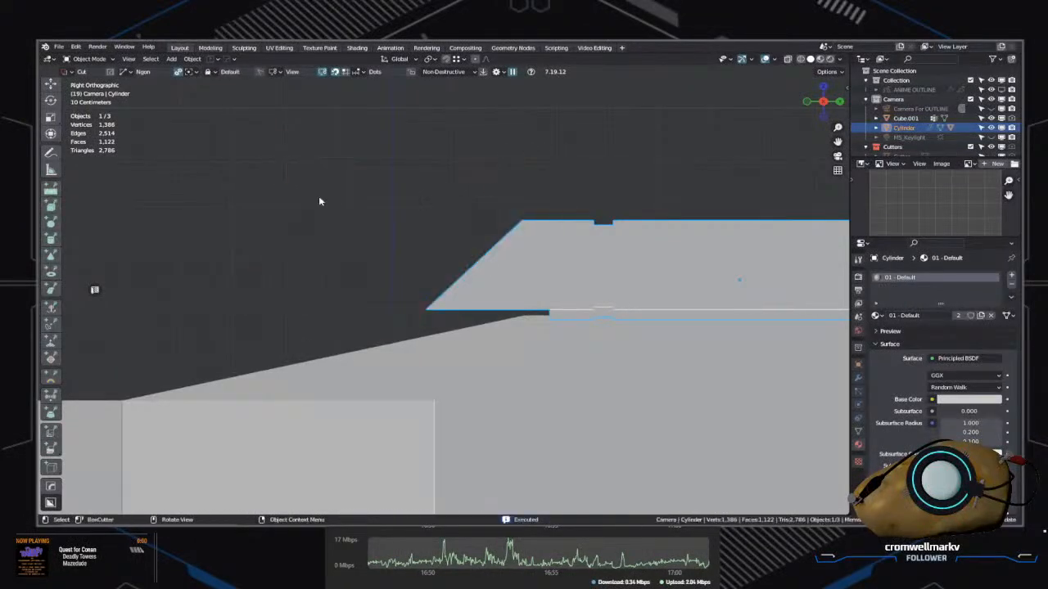
middle_drag(318, 196, 552, 363)
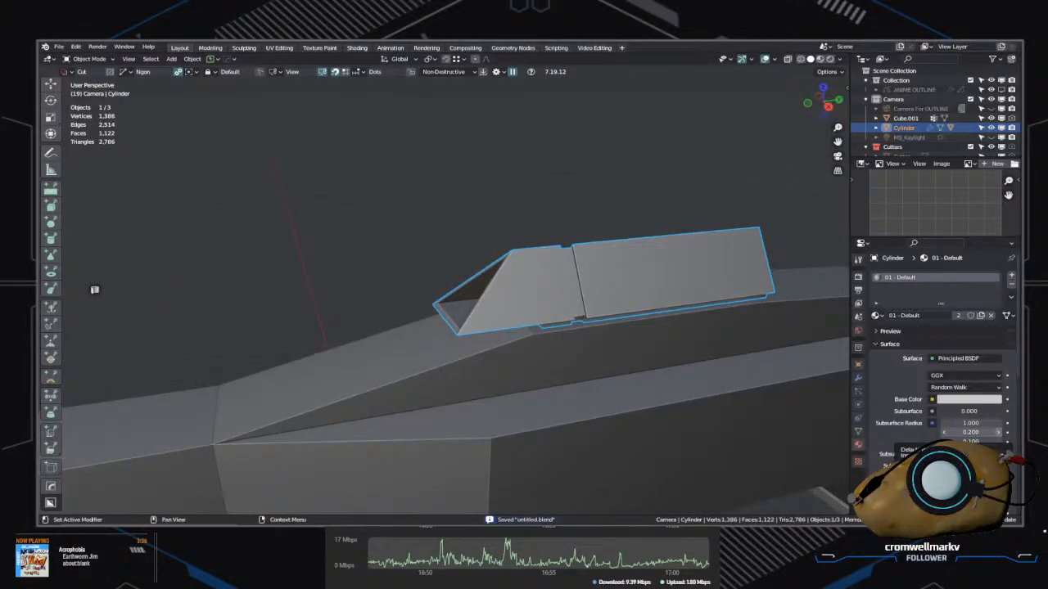
Step: Save the file and clear the selection with the whole rifle in view
middle_drag(564, 358, 534, 311)
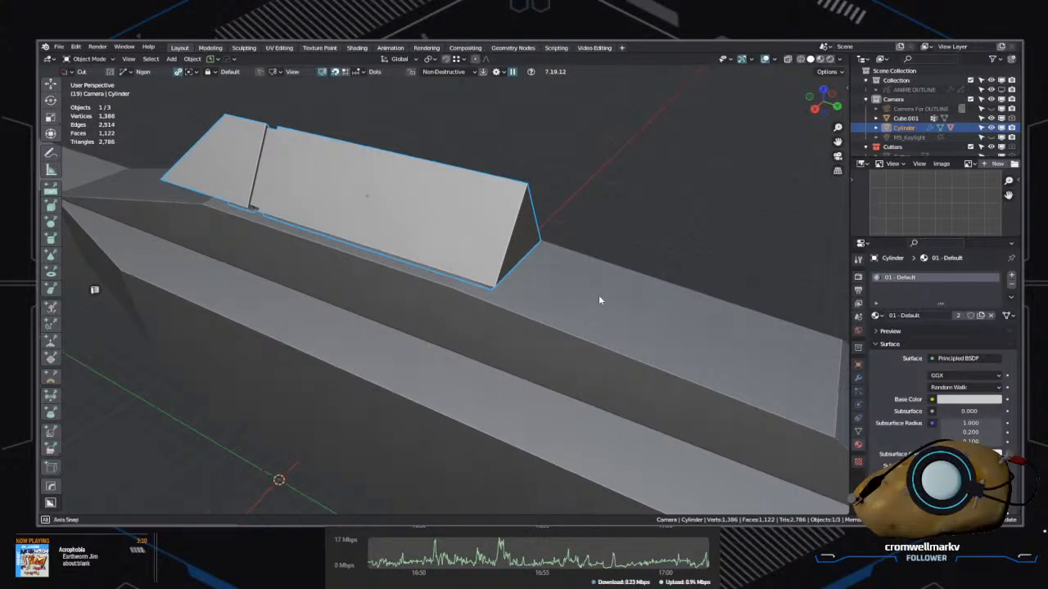
middle_drag(604, 300, 596, 361)
key(ctrl+s)
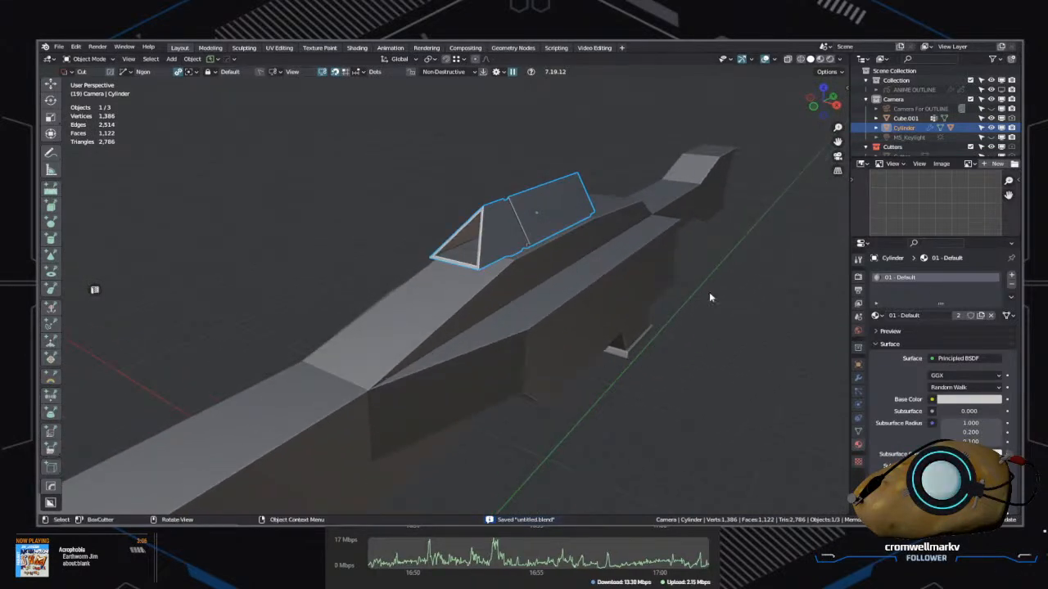
middle_drag(756, 373, 520, 290)
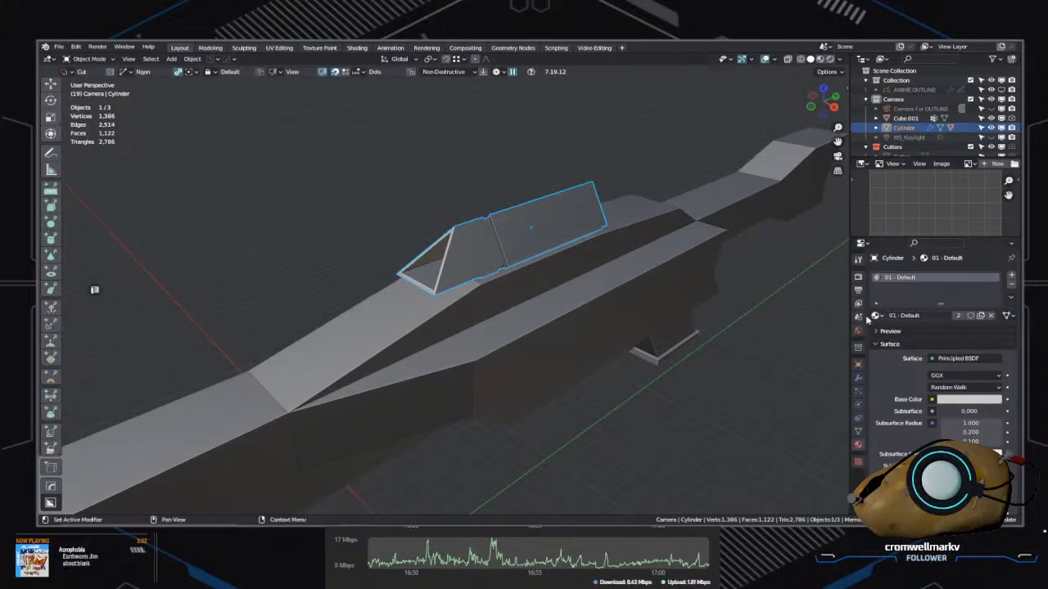
click(631, 344)
click(772, 291)
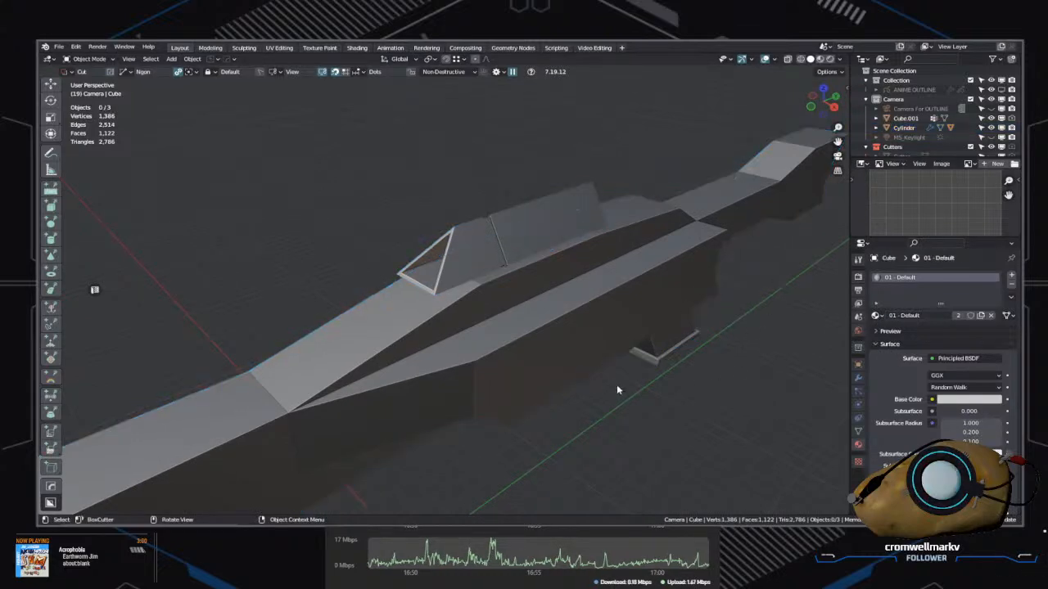
middle_drag(617, 390, 680, 418)
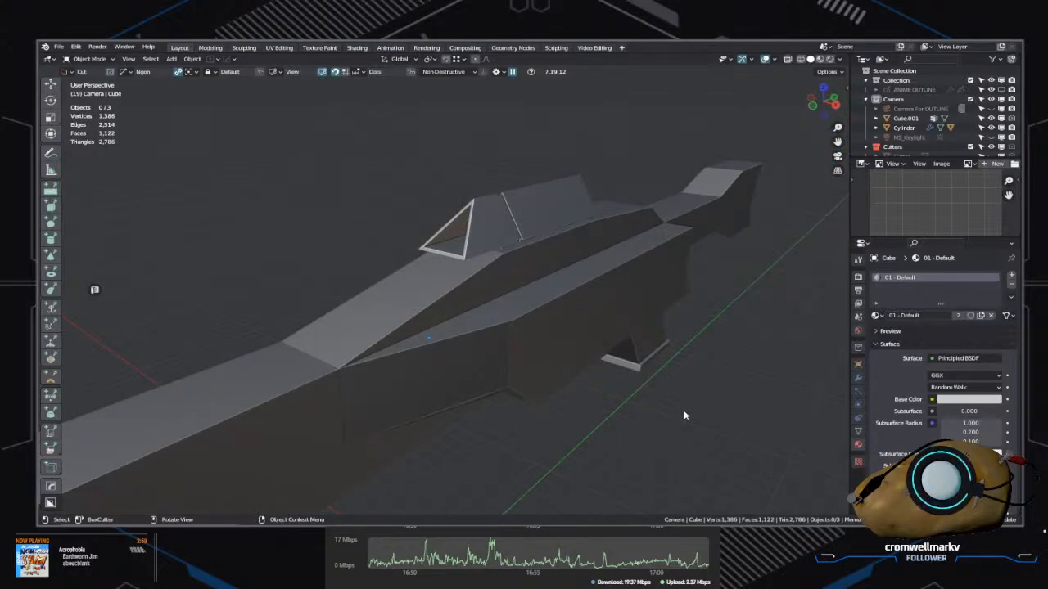
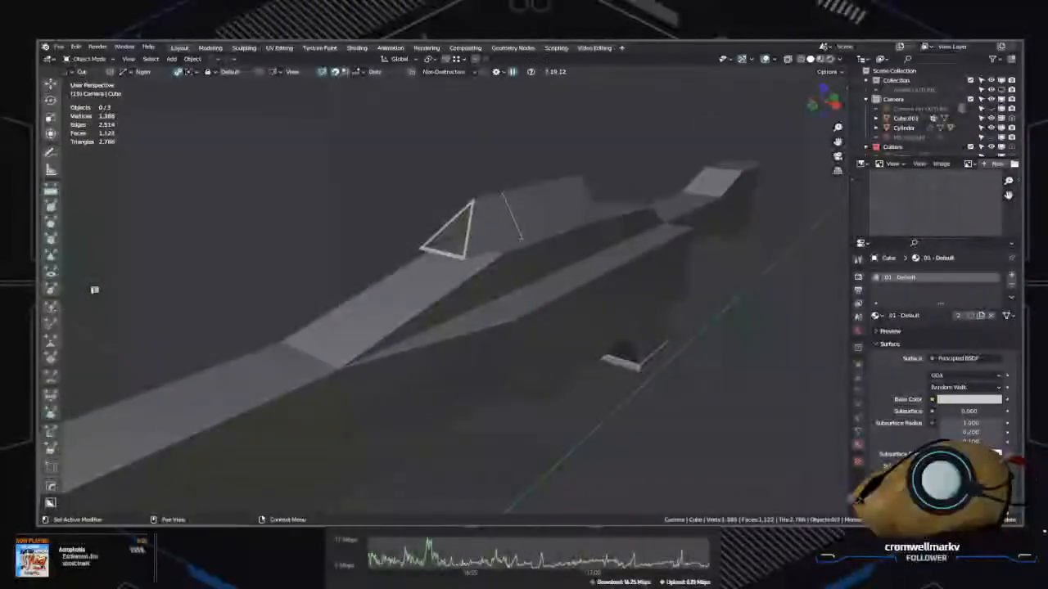
middle_drag(492, 370, 618, 348)
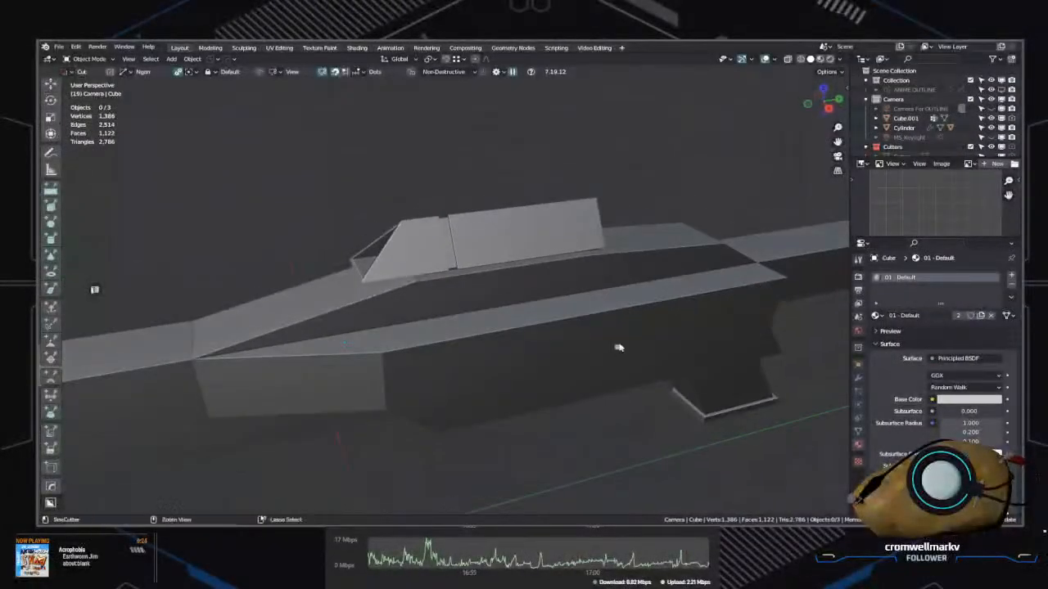
Step: Open the rifle body mesh for editing in edge selection mode and pick edges where the stock meets the receiver
key(ctrl+Tab)
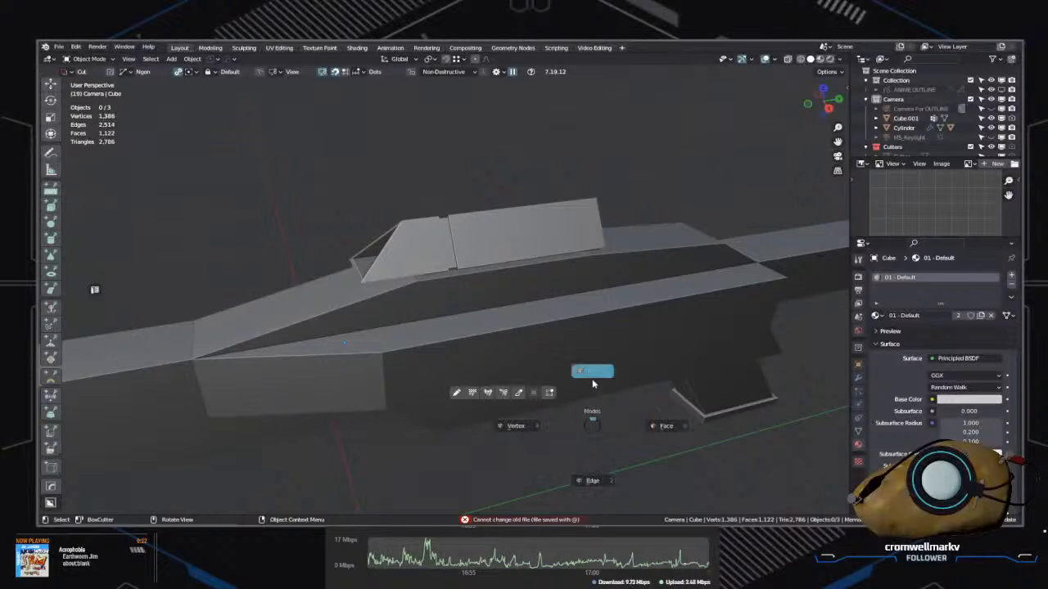
click(594, 393)
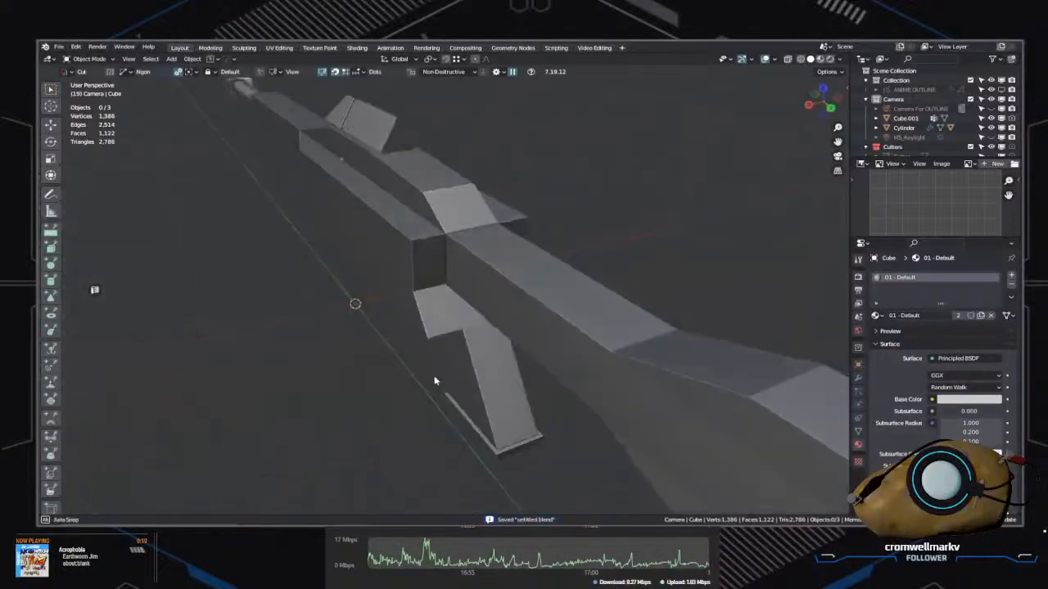
middle_drag(434, 381, 500, 363)
scroll(494, 344, up, 3)
key(Tab)
click(512, 398)
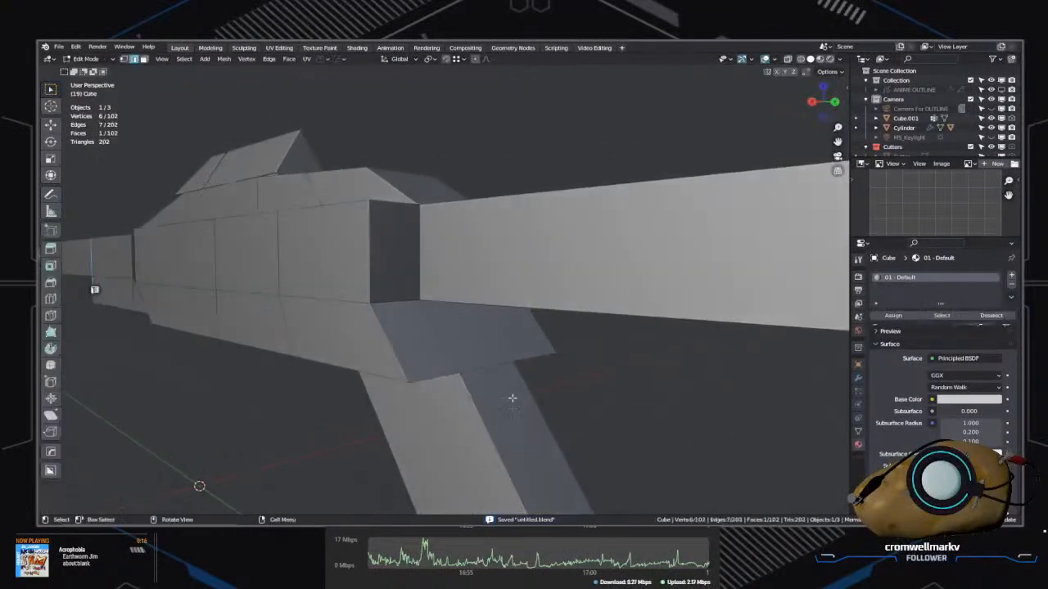
middle_drag(512, 398, 568, 384)
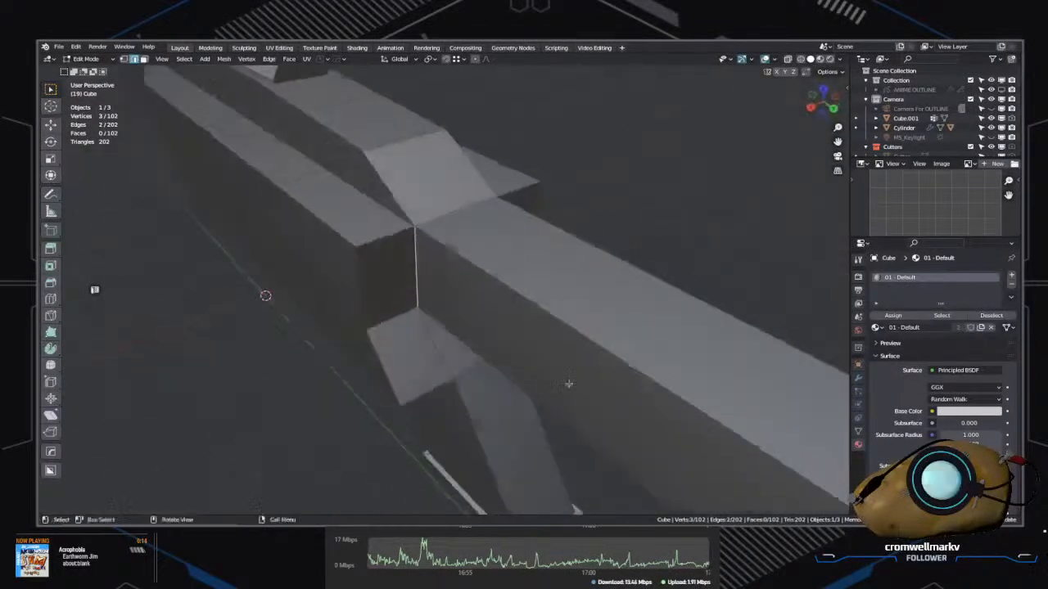
Step: Move the edges where the stock meets the receiver about 2.93 m along Y to lengthen the receiver's rear transition
middle_drag(483, 220, 321, 174)
middle_drag(433, 267, 685, 299)
key(g)
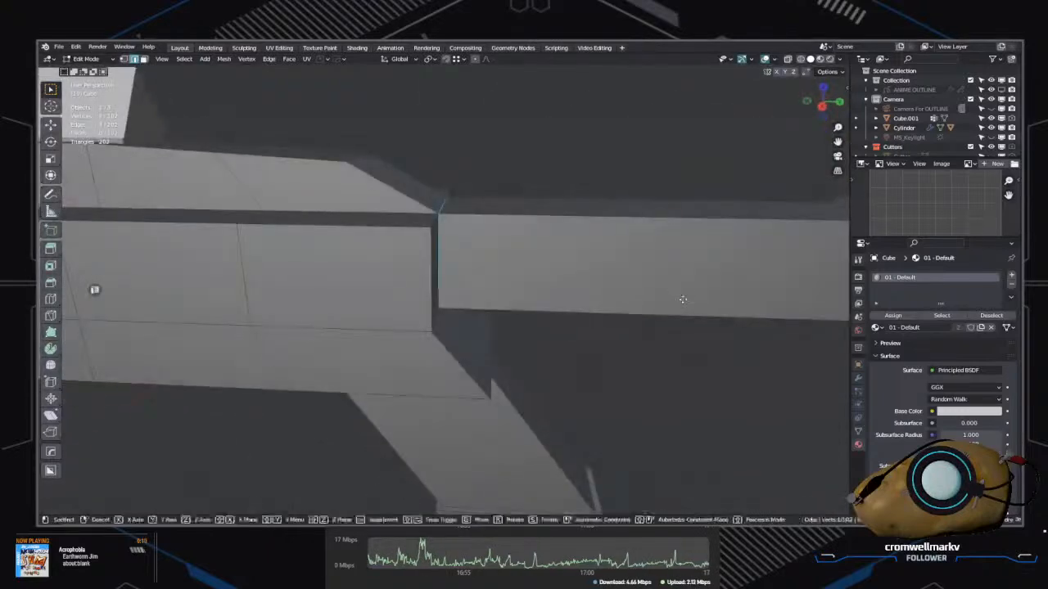
key(y)
click(779, 310)
middle_drag(779, 310, 625, 313)
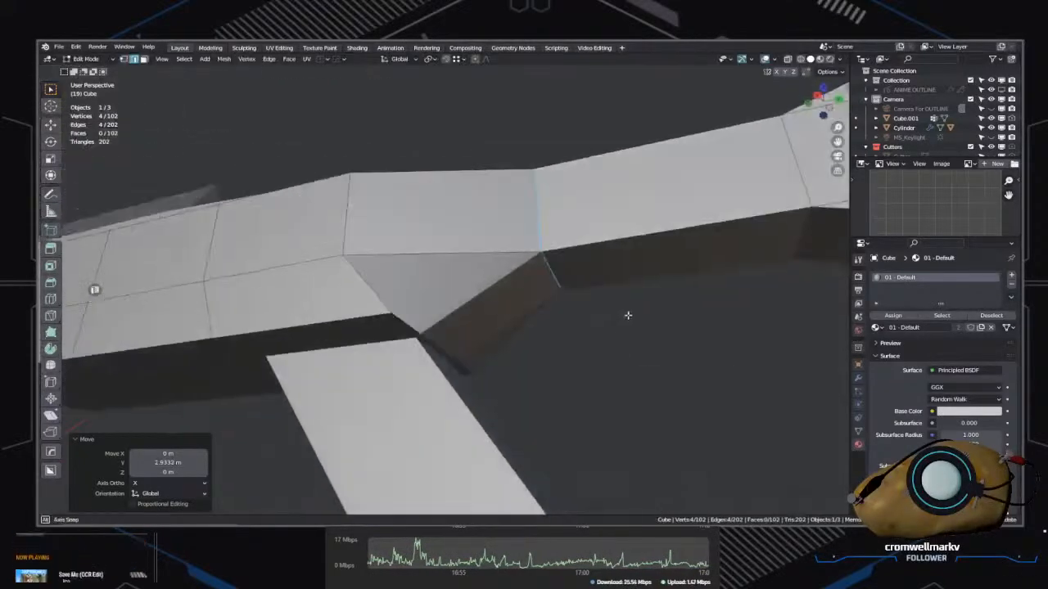
Step: In vertex selection mode, connect the receiver's lower rear corner vertex to the lower stock-junction vertex, and save the file
key(ctrl+Tab)
click(451, 306)
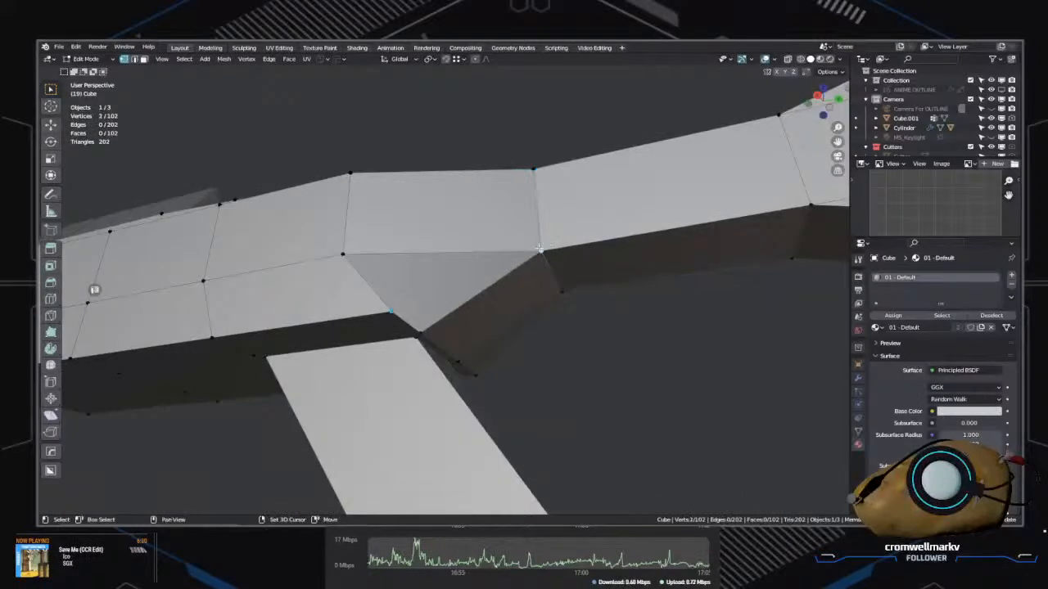
middle_drag(546, 298, 576, 340)
key(ctrl+s)
middle_drag(531, 296, 522, 357)
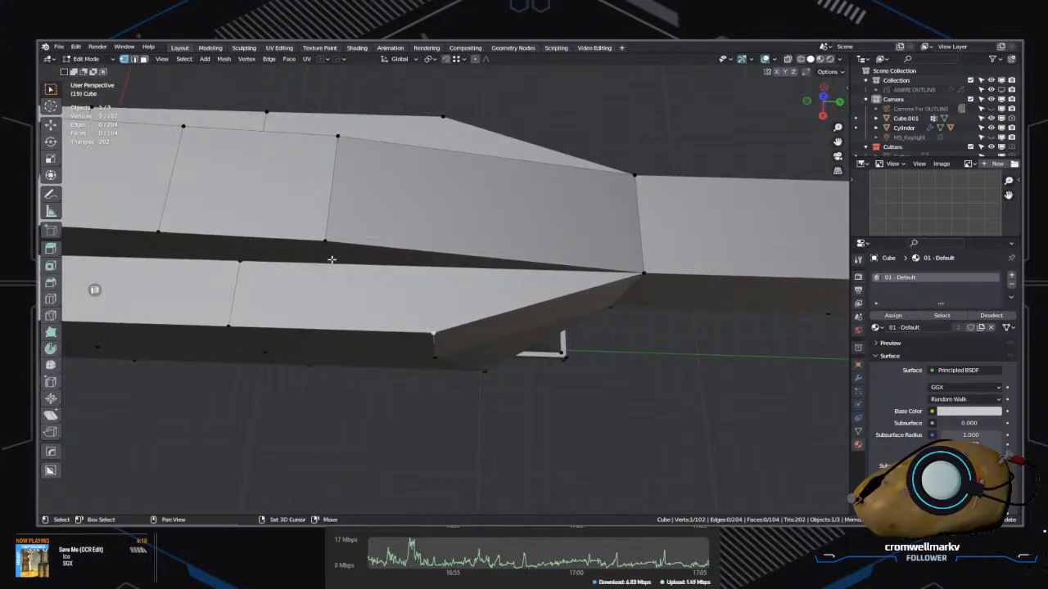
Step: Connect the rear corner vertices across the receiver's upper ledges on both sides with new edges
key(j)
middle_drag(347, 274, 549, 299)
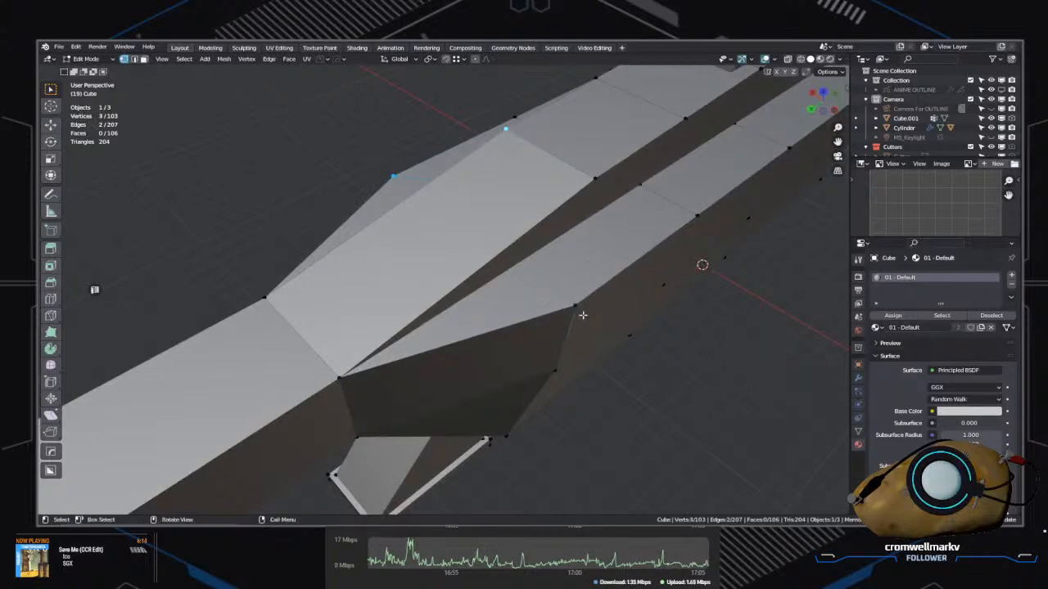
key(j)
middle_drag(571, 302, 365, 175)
Step: Select the receiver's upper rear vertices and align them on the Y axis to their maximum
drag(335, 96, 461, 269)
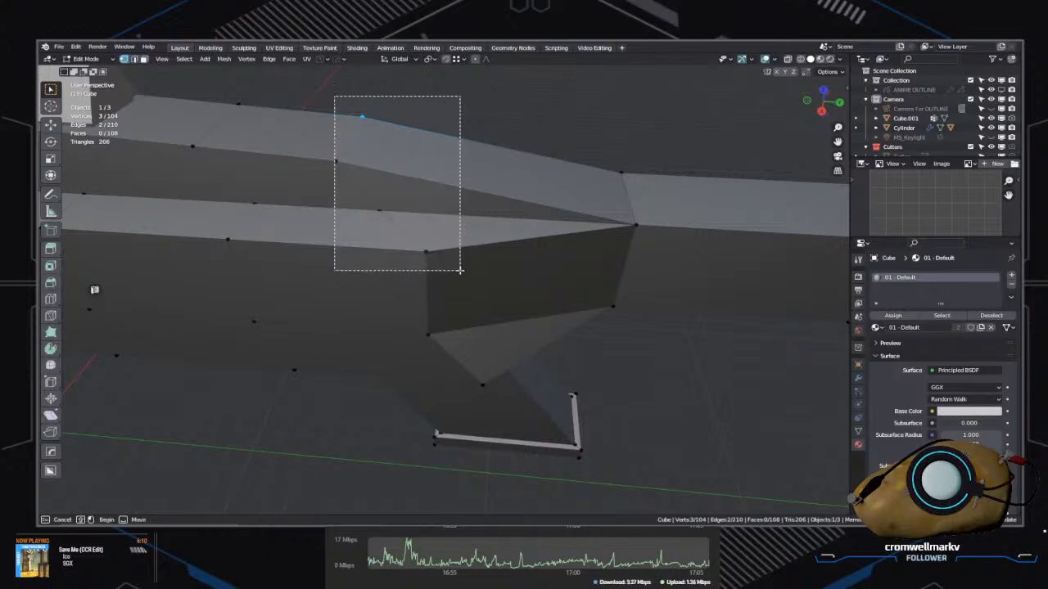
middle_drag(461, 269, 583, 246)
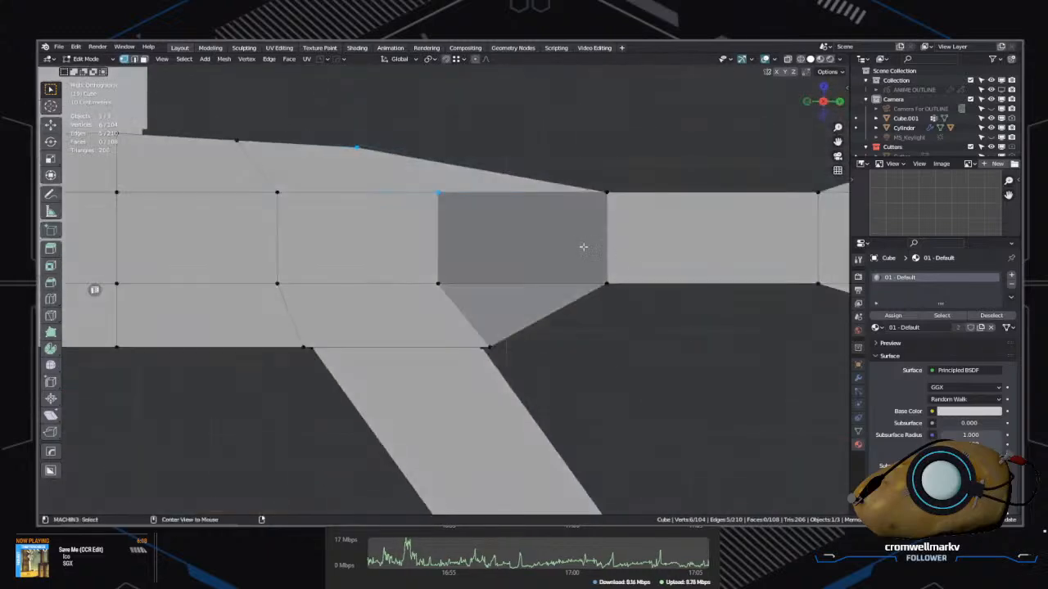
click(608, 232)
key(ctrl+z)
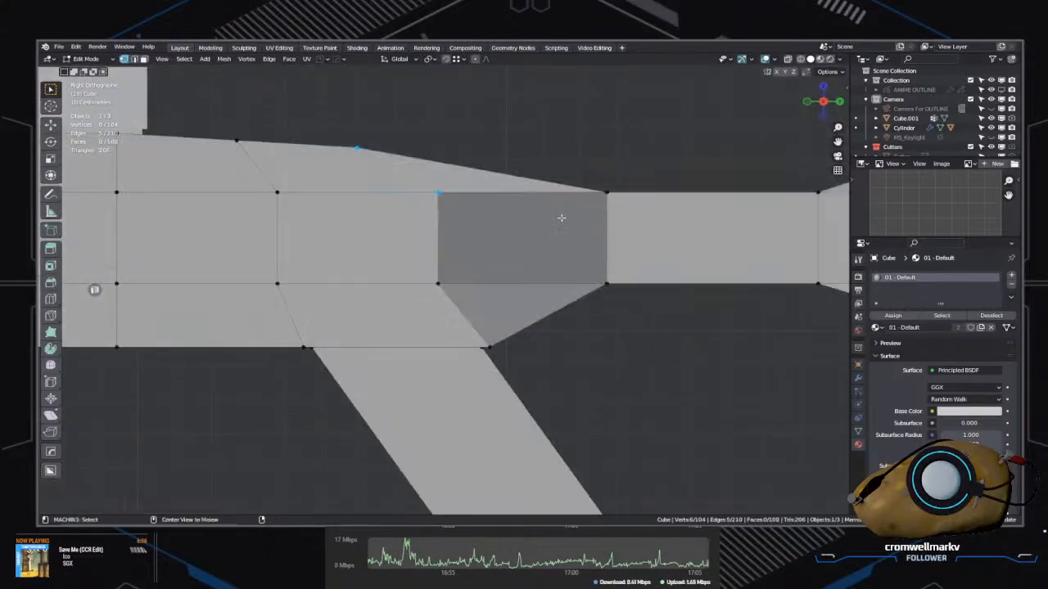
key(alt+a)
click(548, 272)
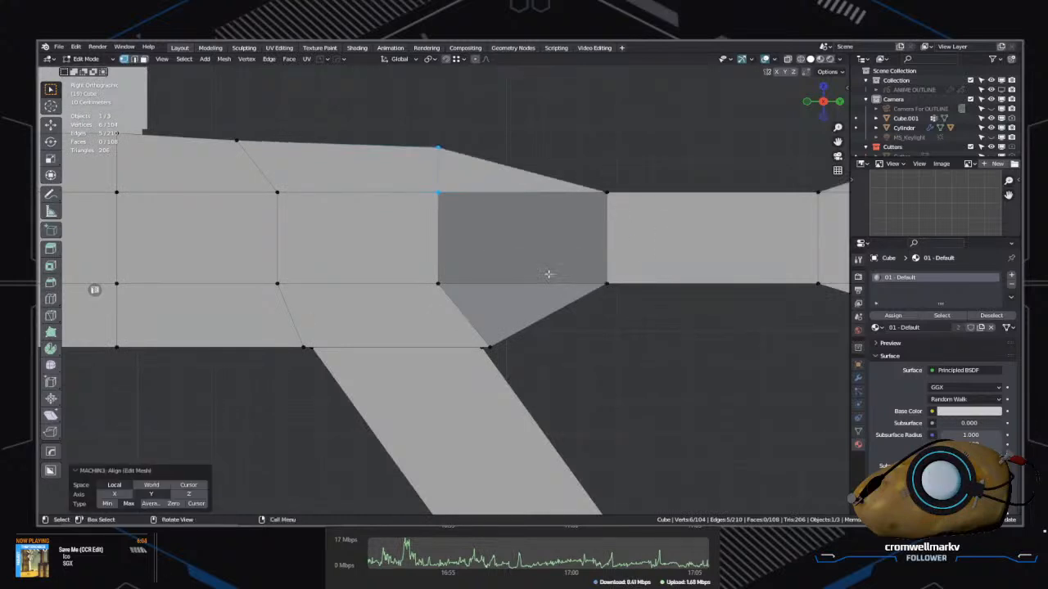
Step: Align the receiver's middle loop vertices on Y to their minimum, then edge-slide the loop by a factor of 0.118
middle_drag(548, 274, 476, 243)
drag(529, 234, 528, 235)
middle_drag(529, 234, 487, 231)
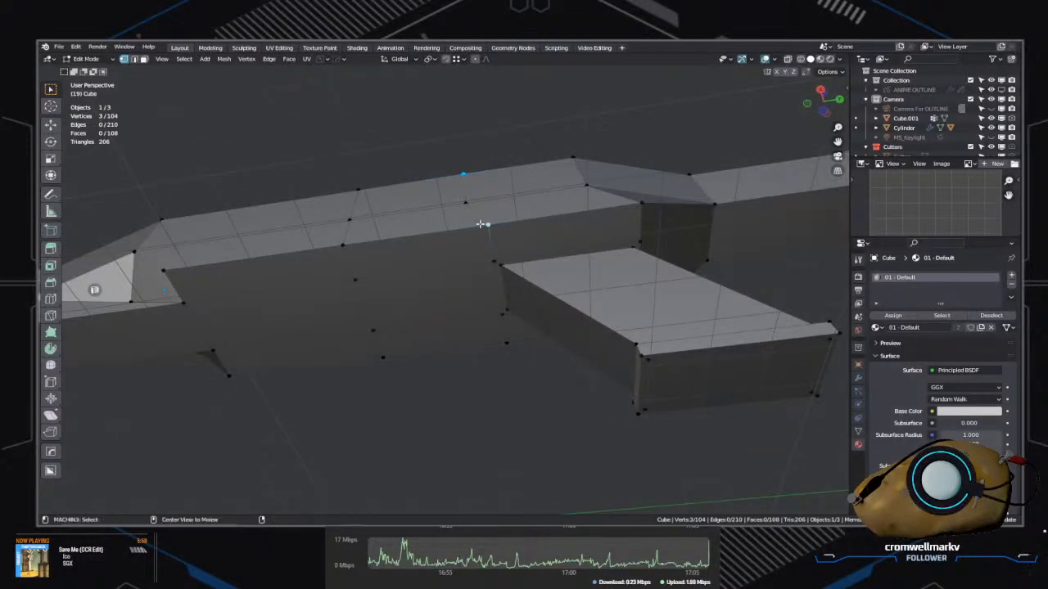
middle_drag(491, 230, 508, 271)
key(alt+a)
click(449, 250)
key(g)
key(g)
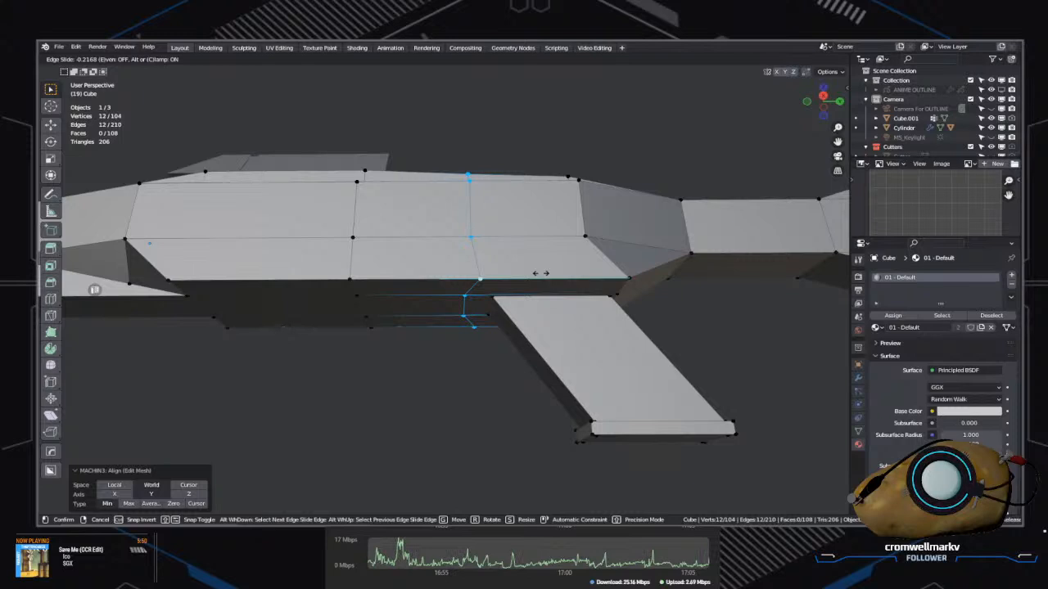
click(494, 270)
Step: Move the front lower edge of the handguard's underside about 2.45 m along Y to slope its front, and save the file
middle_drag(494, 270, 609, 306)
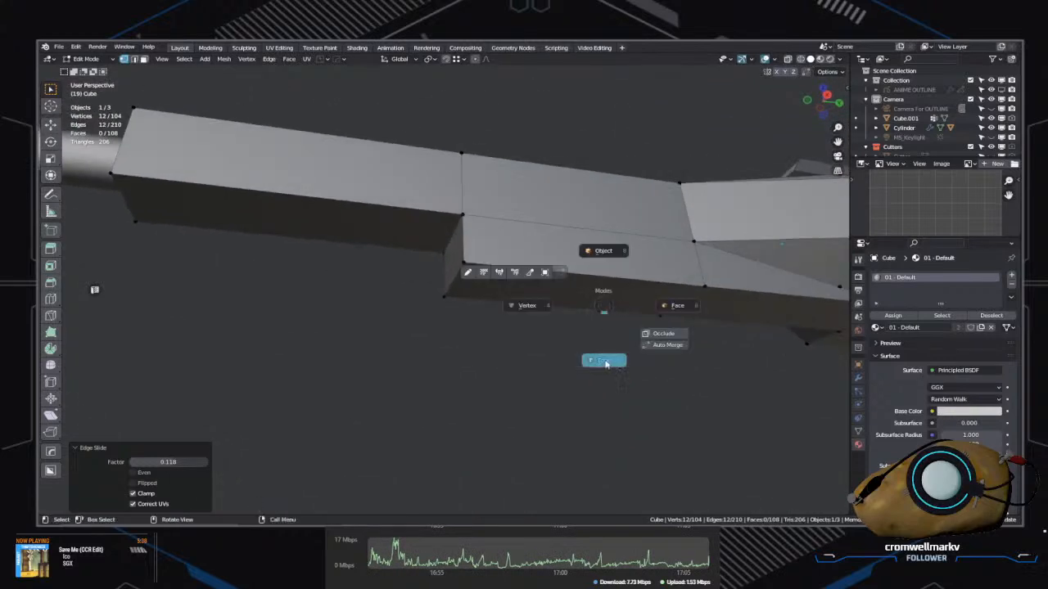
click(603, 361)
key(g)
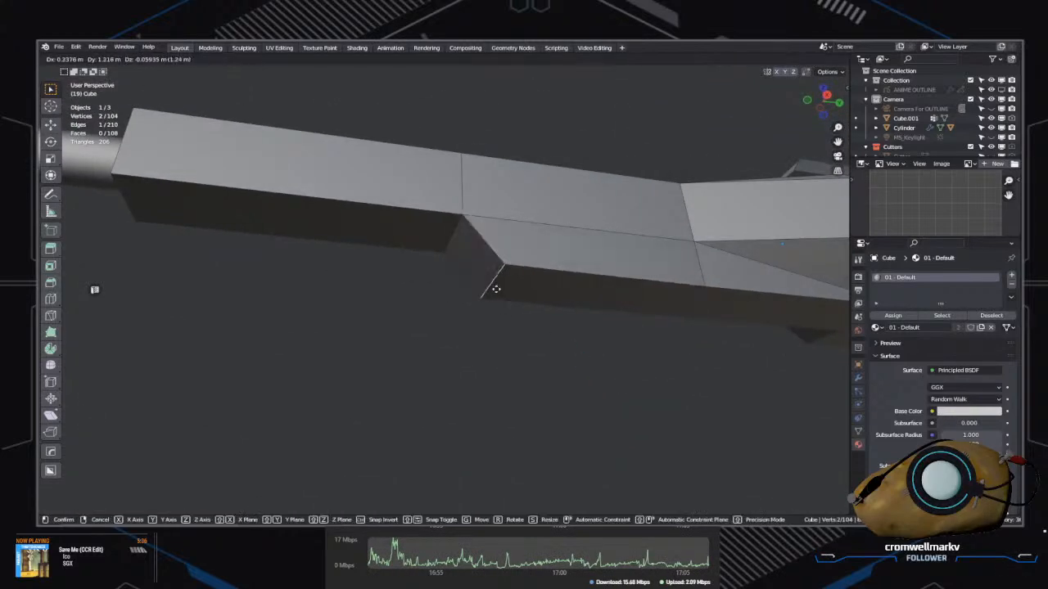
key(y)
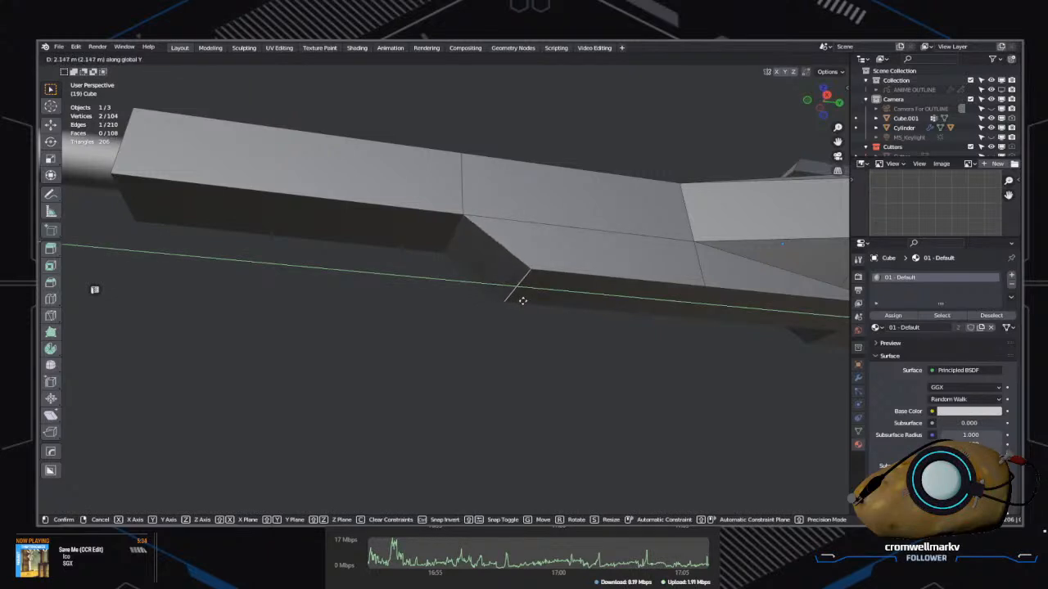
click(522, 301)
scroll(498, 310, down, 5)
middle_drag(497, 311, 487, 354)
key(ctrl+s)
Step: Examine the reshaped rifle body from the stock to the barrel and in side view
scroll(516, 334, up, 3)
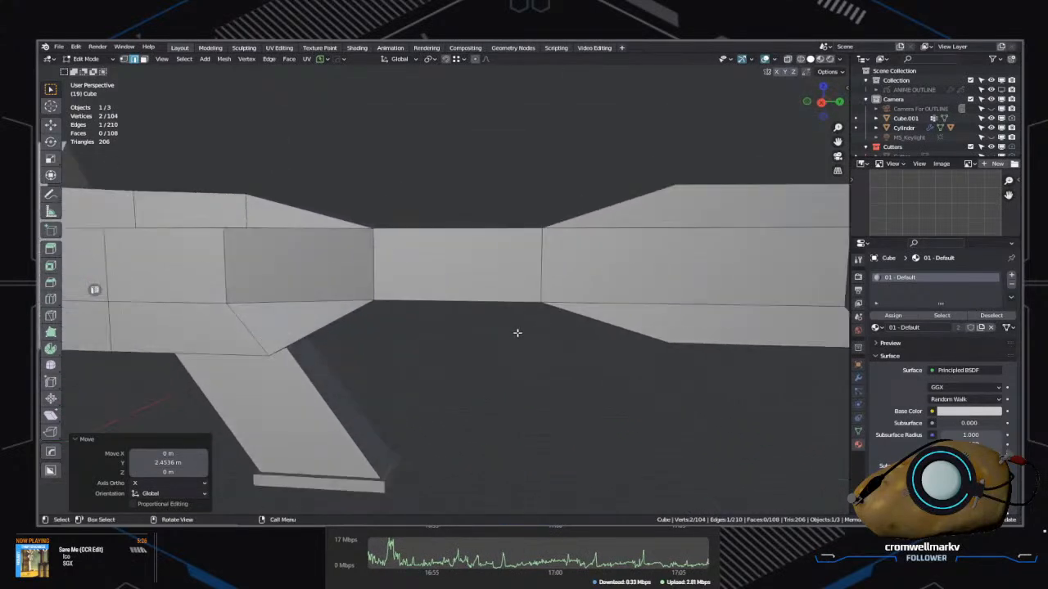
key(Tab)
click(526, 381)
middle_drag(526, 381, 664, 273)
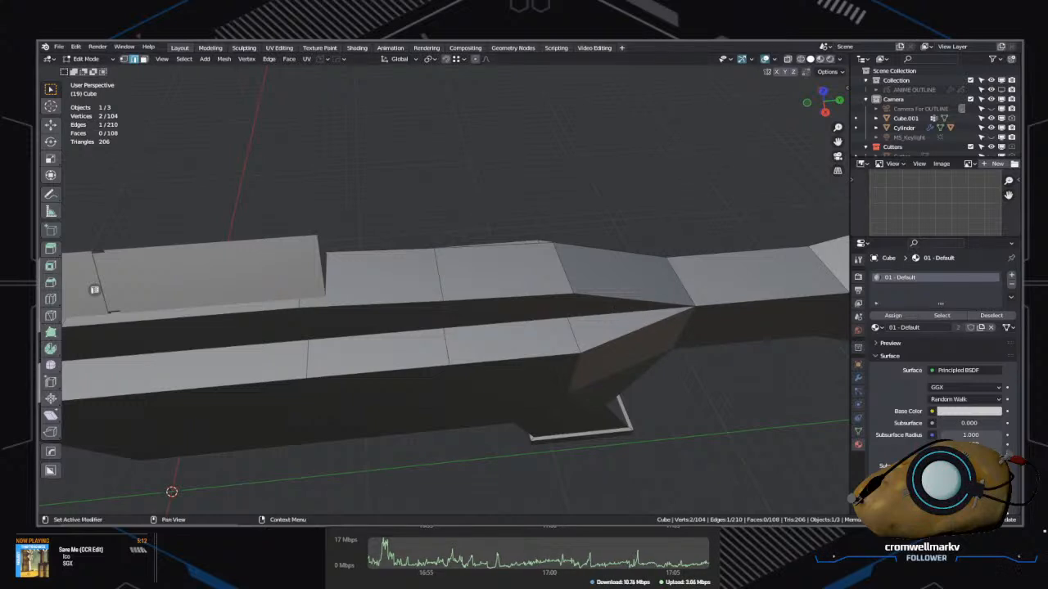
middle_drag(663, 274, 765, 259)
scroll(761, 257, down, 6)
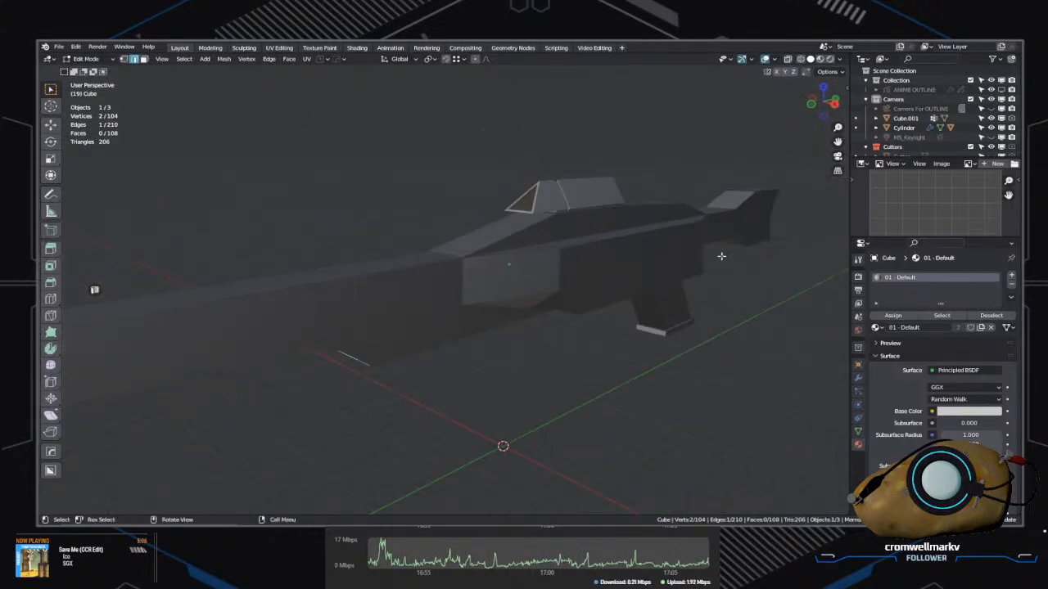
scroll(652, 255, up, 6)
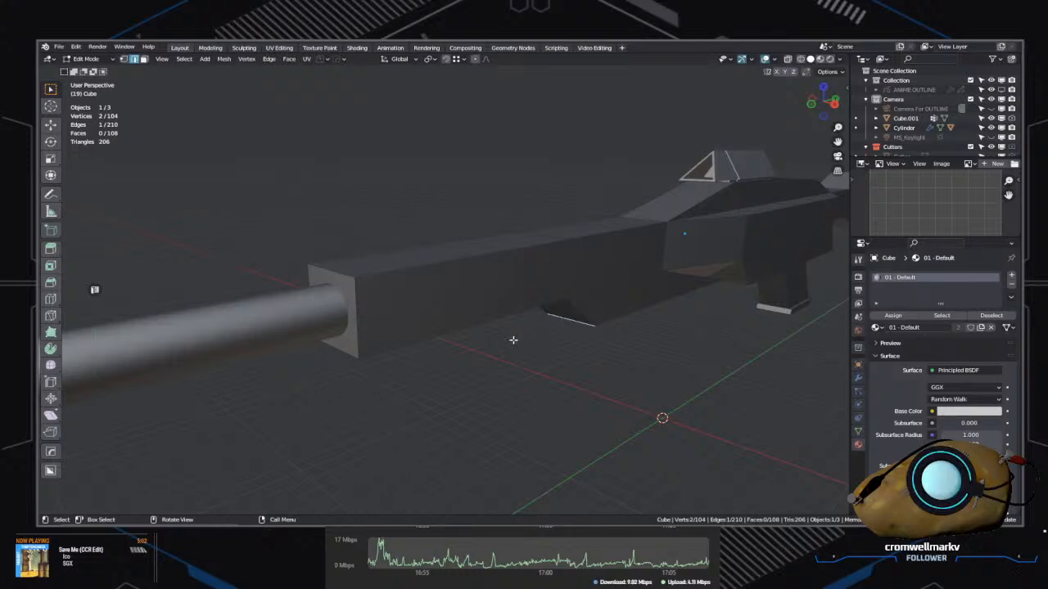
middle_drag(513, 340, 557, 382)
scroll(574, 433, up, 1)
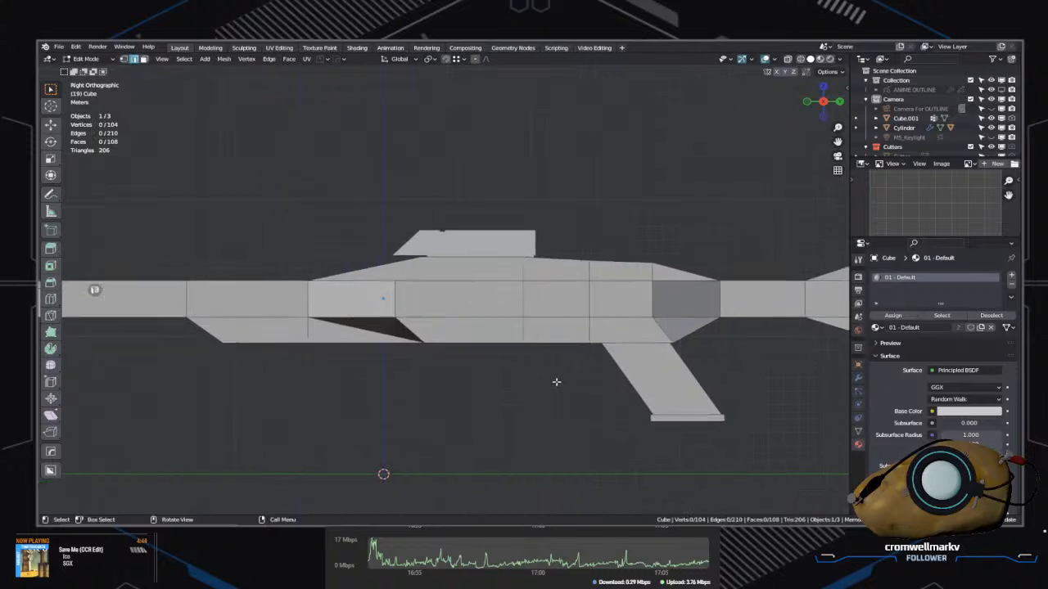
Step: Return to Object Mode and set the BoxCutter shape to Box
scroll(533, 386, up, 3)
right_click(525, 340)
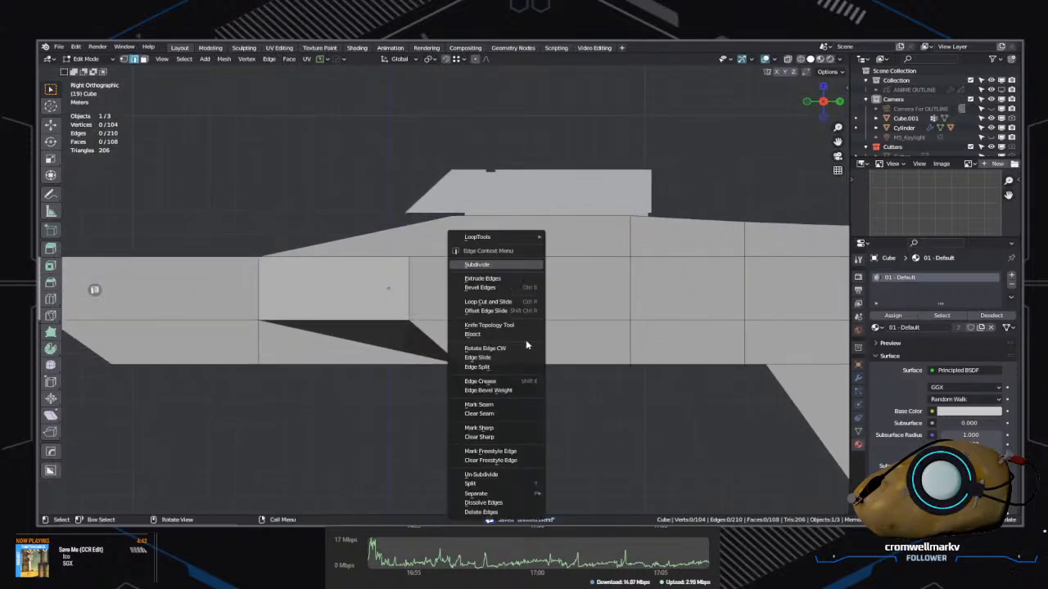
key(Tab)
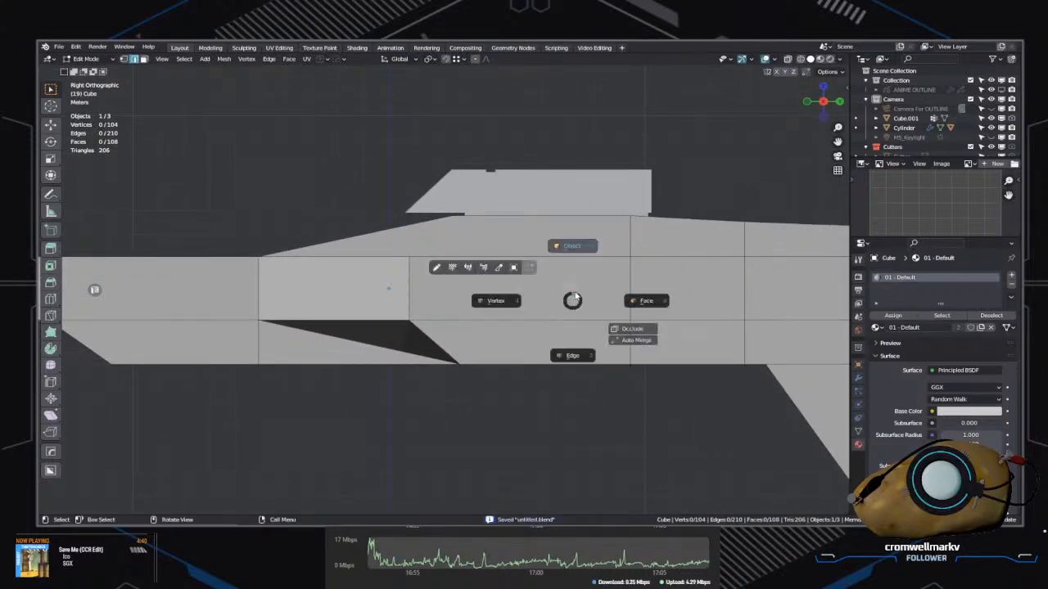
click(577, 261)
drag(553, 291, 502, 301)
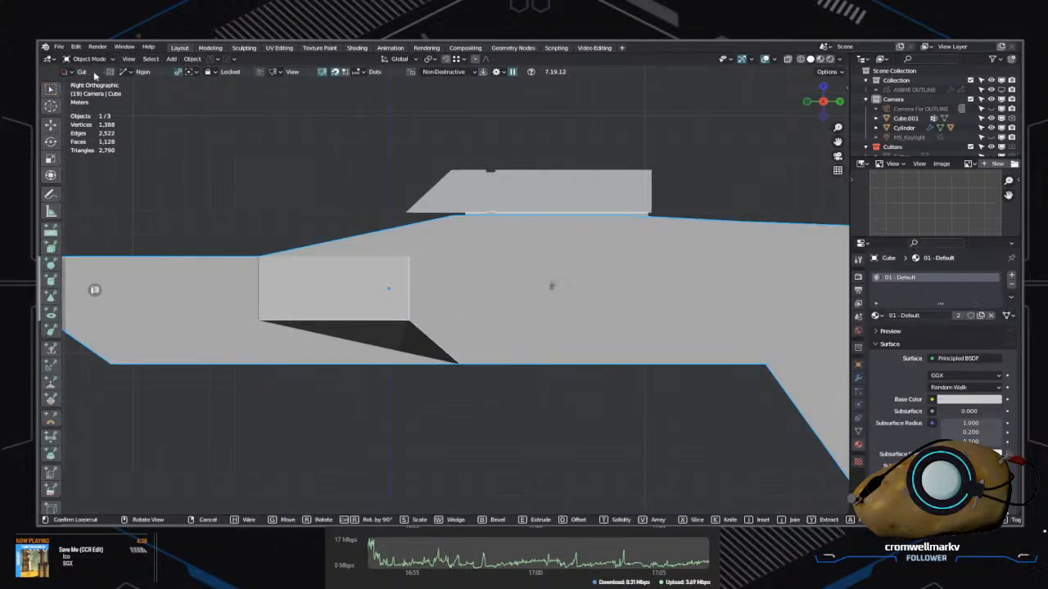
key(Escape)
click(125, 72)
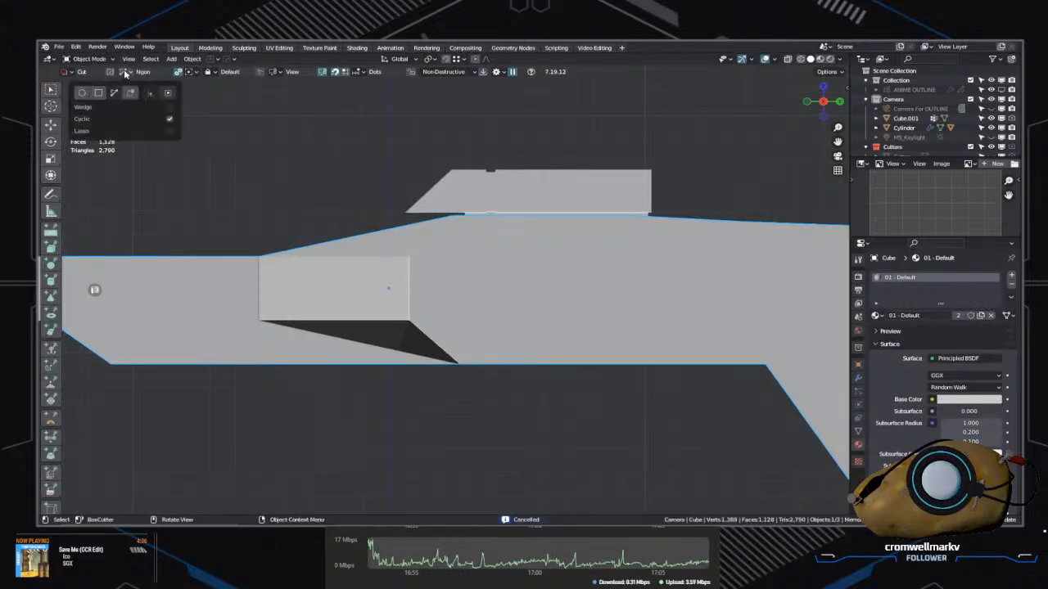
click(98, 93)
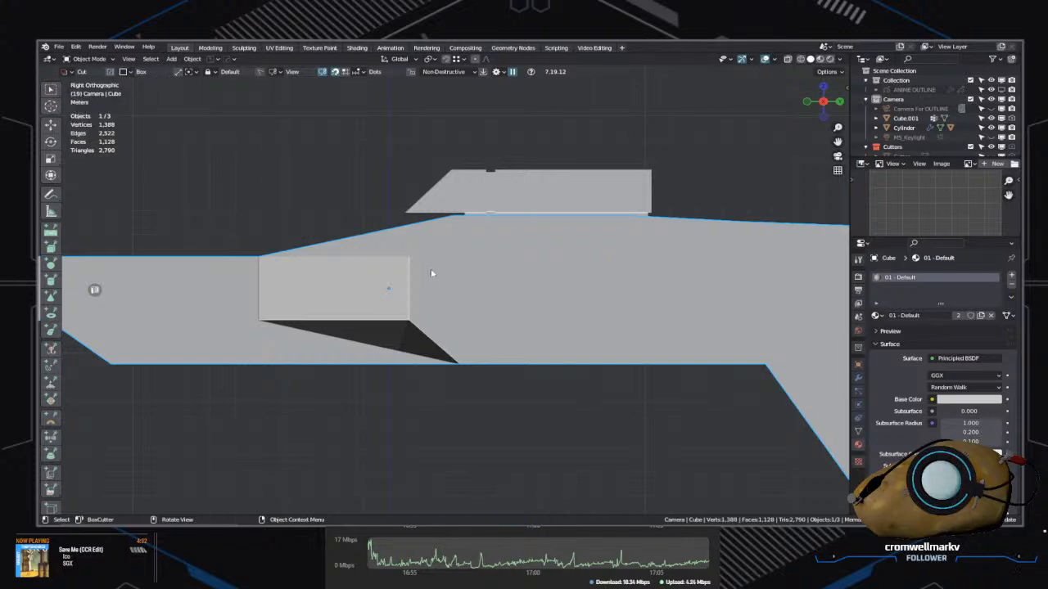
Step: Cut a narrow vertical rectangular slot into the receiver's side, just behind its front corner
drag(431, 274, 440, 311)
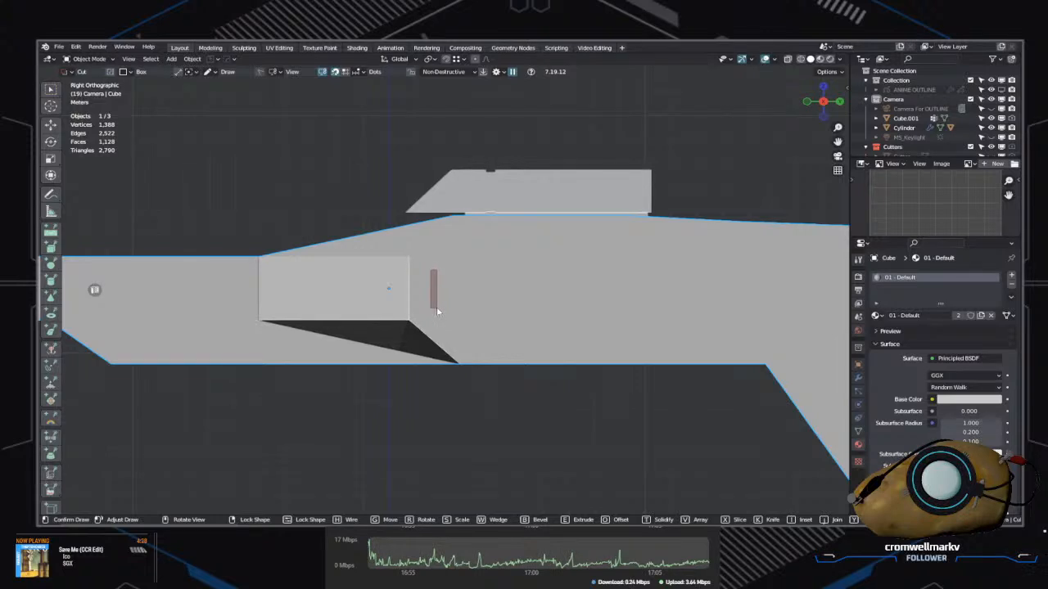
drag(438, 315, 440, 320)
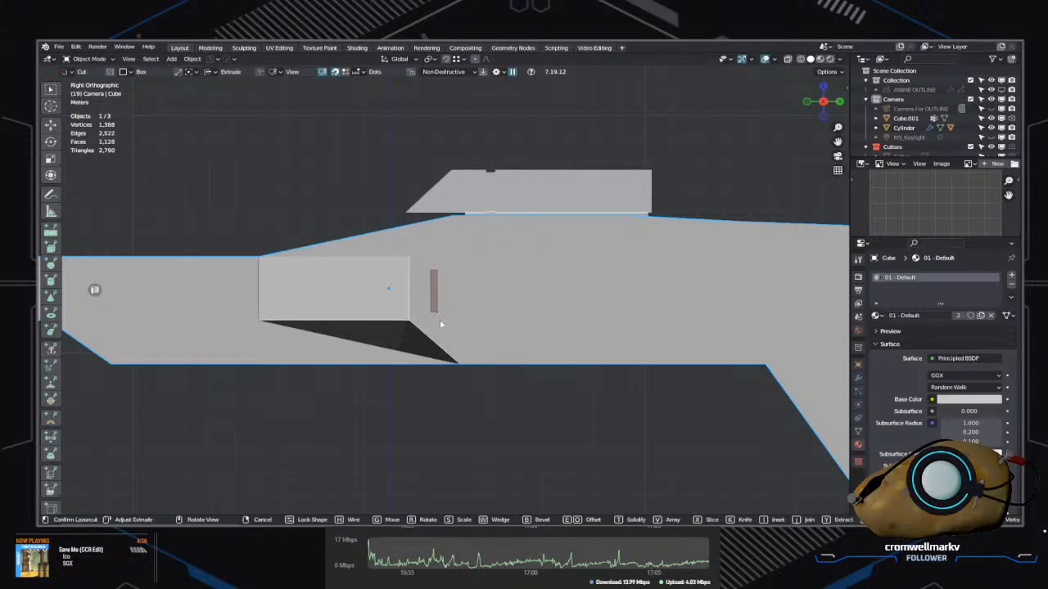
mouse_move(439, 320)
middle_down()
mouse_move(590, 355)
mouse_move(537, 345)
mouse_move(477, 315)
middle_up()
scroll(514, 353, up, 5)
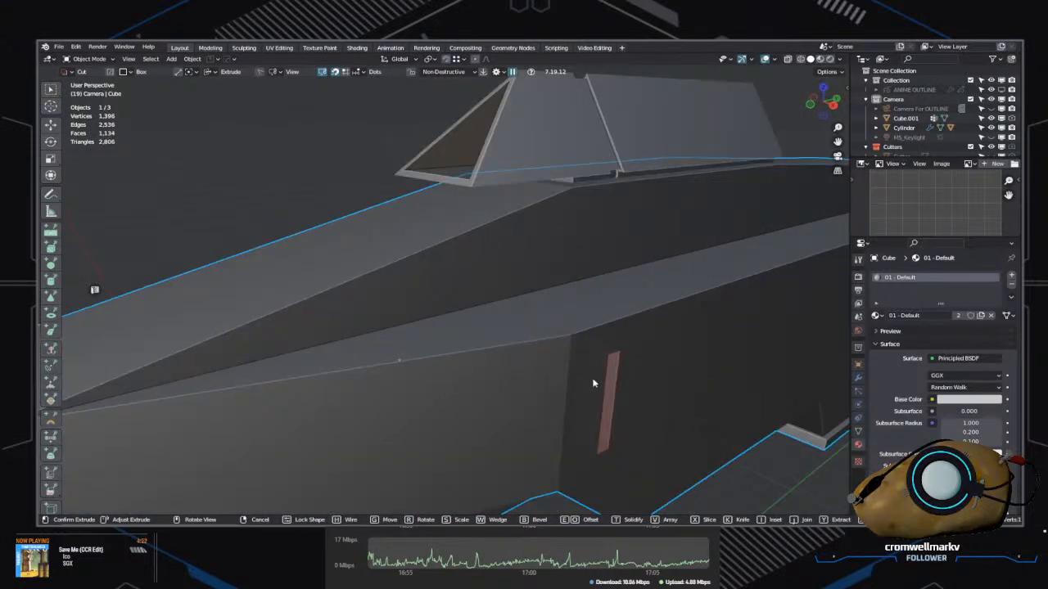
click(662, 398)
middle_drag(662, 399, 489, 327)
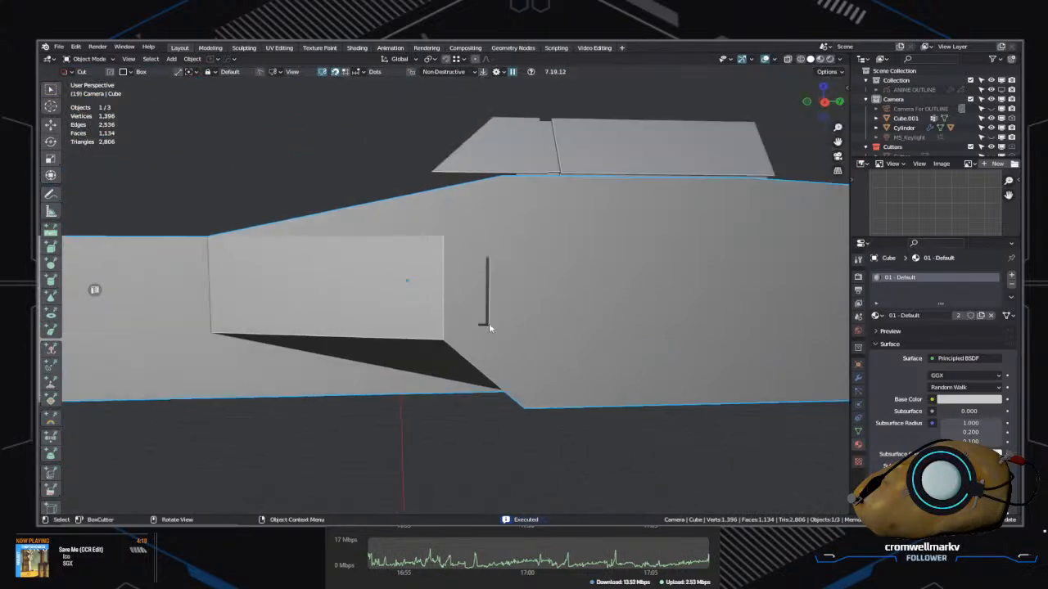
Step: Reveal the boolean cutter of the receiver's side slot and rotate it 45° about the global X axis
key(q)
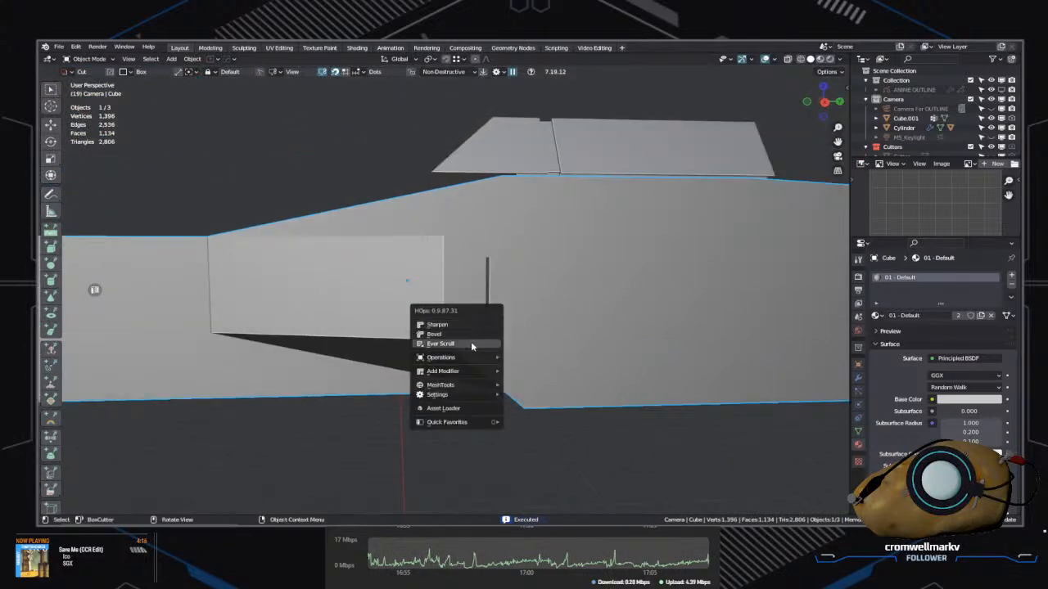
key(q)
click(537, 304)
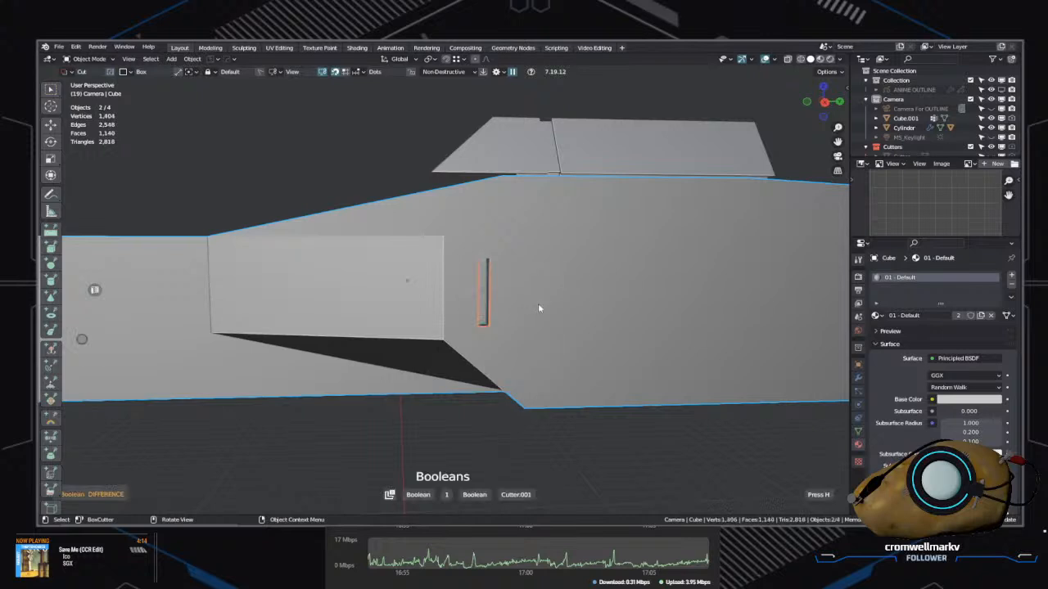
click(546, 310)
middle_drag(552, 318, 554, 328)
key(r)
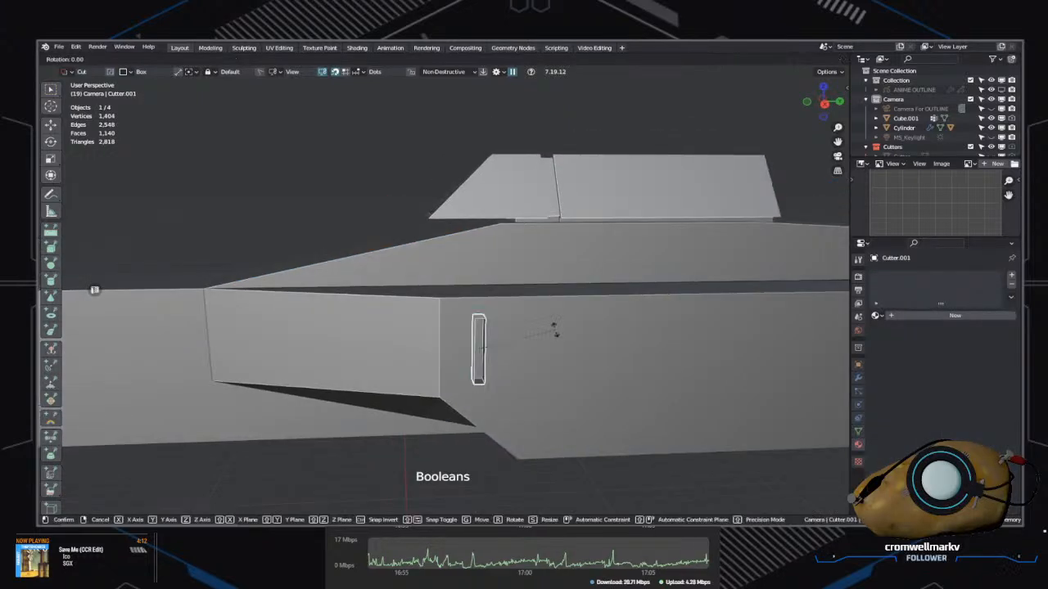
key(z)
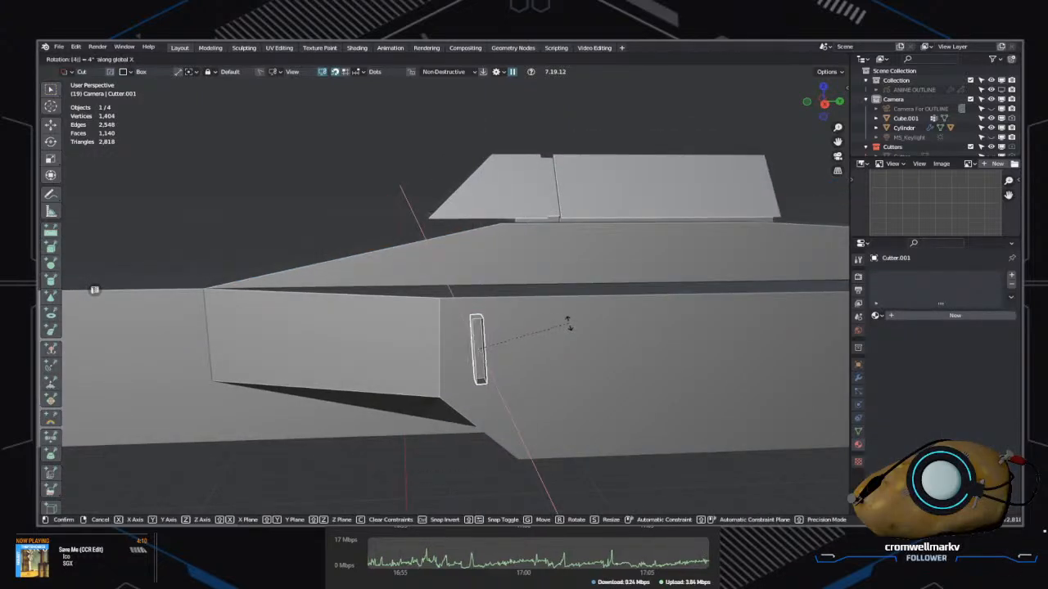
key(Return)
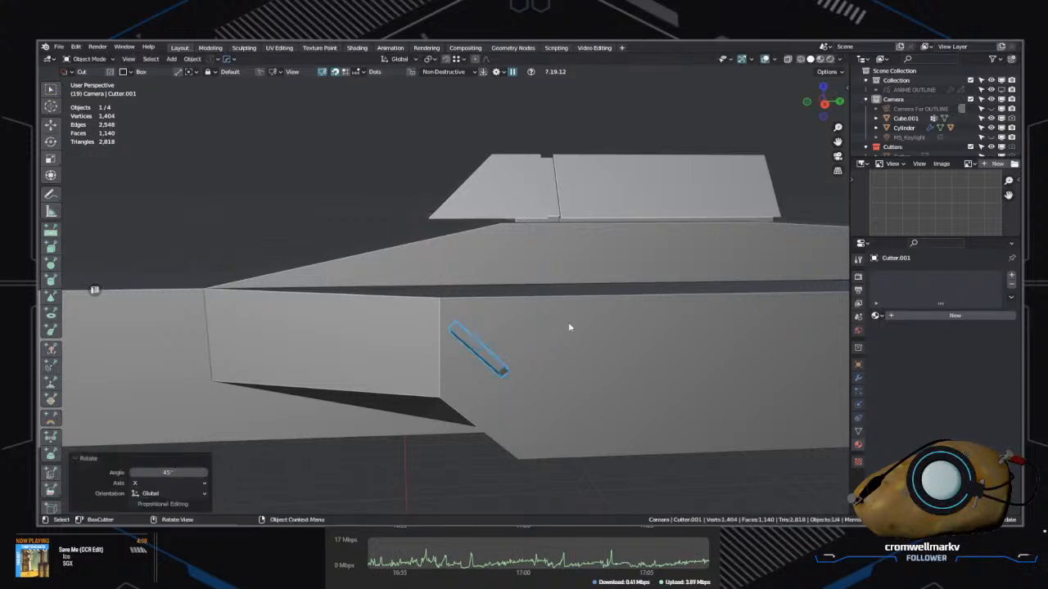
Step: Apply the slanted cutter's scale and rotation, and save the file
middle_drag(568, 321, 565, 412)
right_click(552, 351)
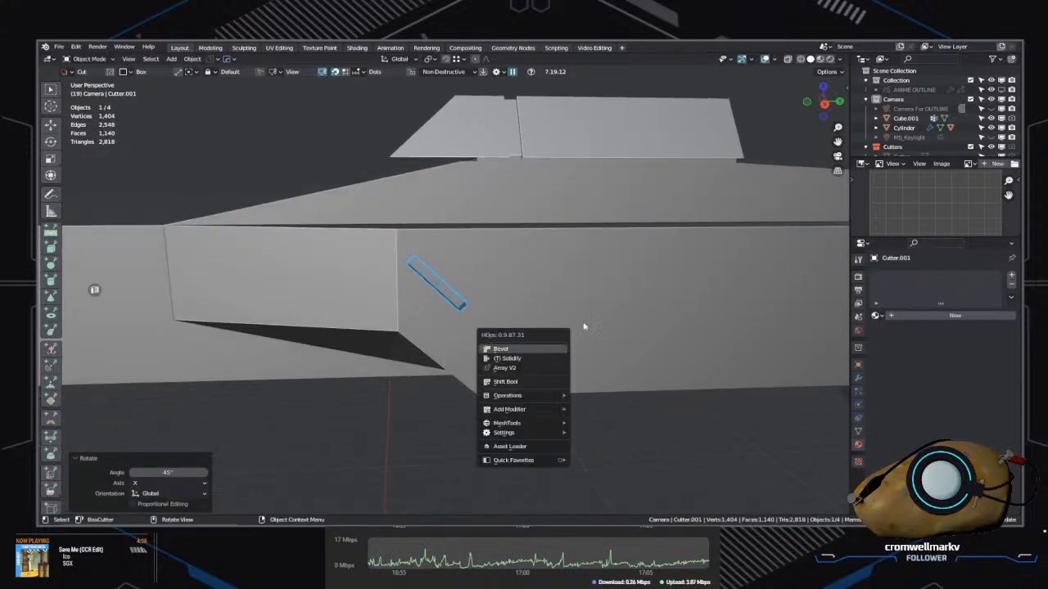
key(ctrl+a)
click(483, 293)
key(ctrl+a)
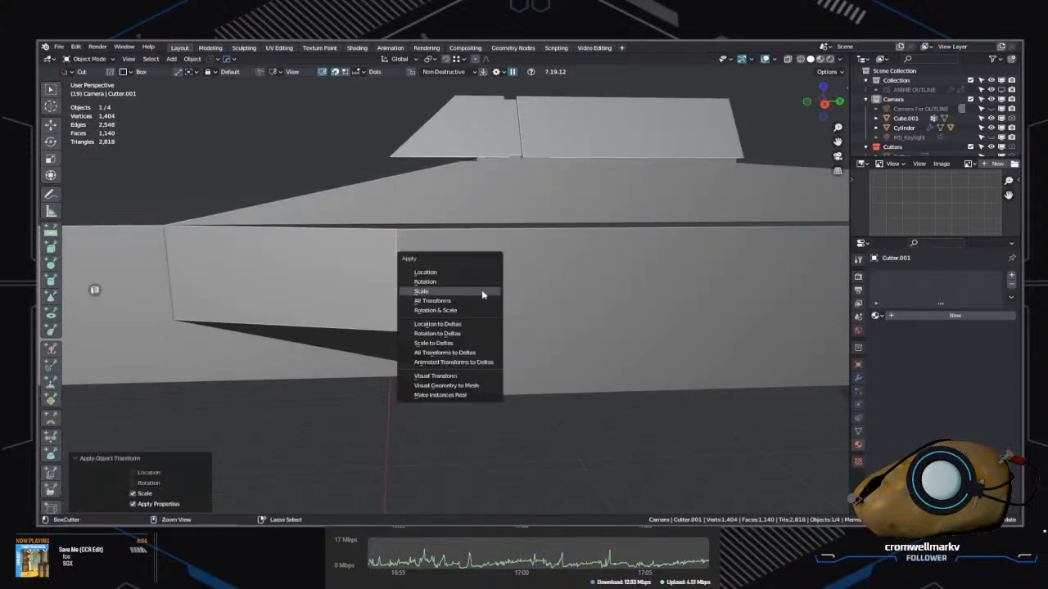
click(458, 282)
key(Tab)
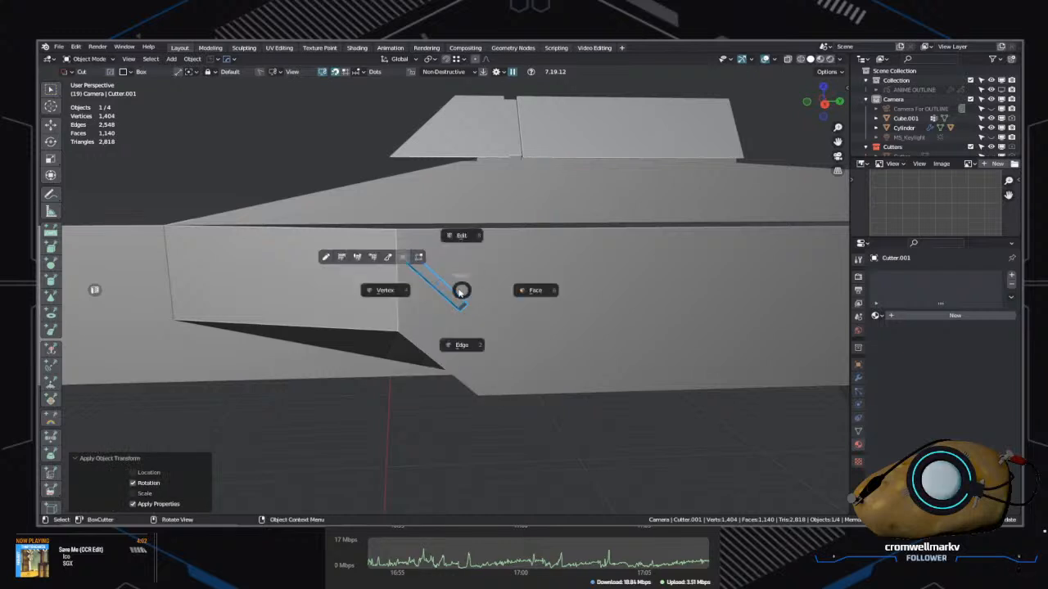
middle_drag(461, 291, 510, 333)
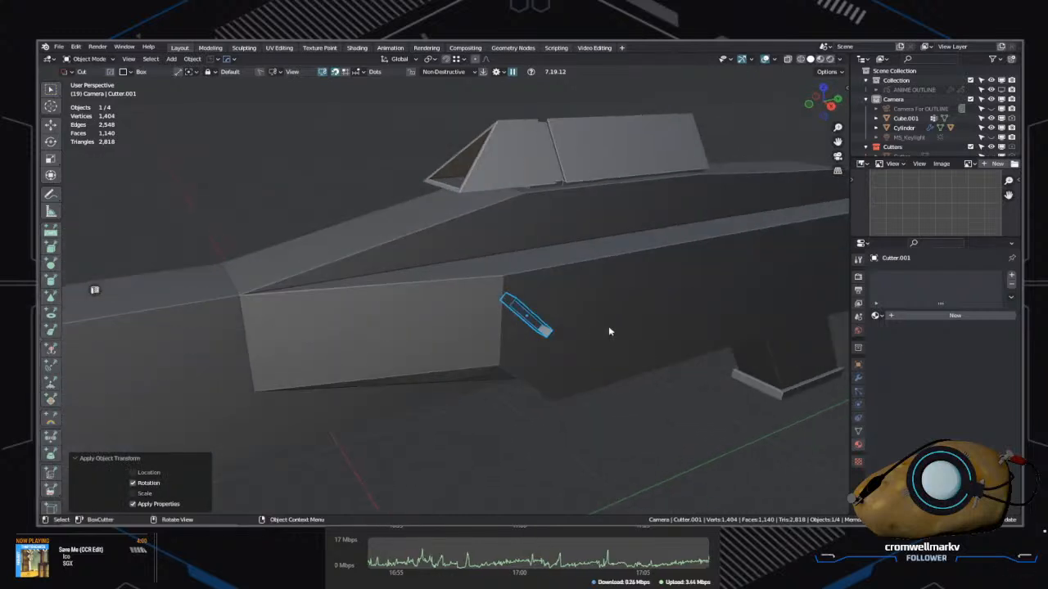
middle_drag(608, 331, 561, 329)
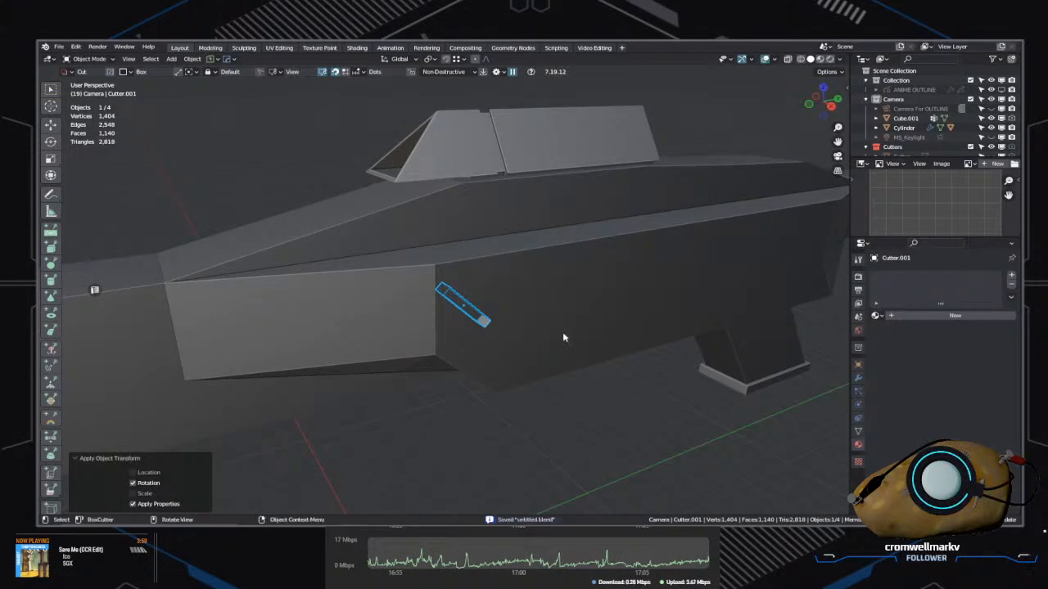
Step: Array the slanted cutter along Y into 14 copies spaced about 0.71 along the receiver's side, and save the file
key(q)
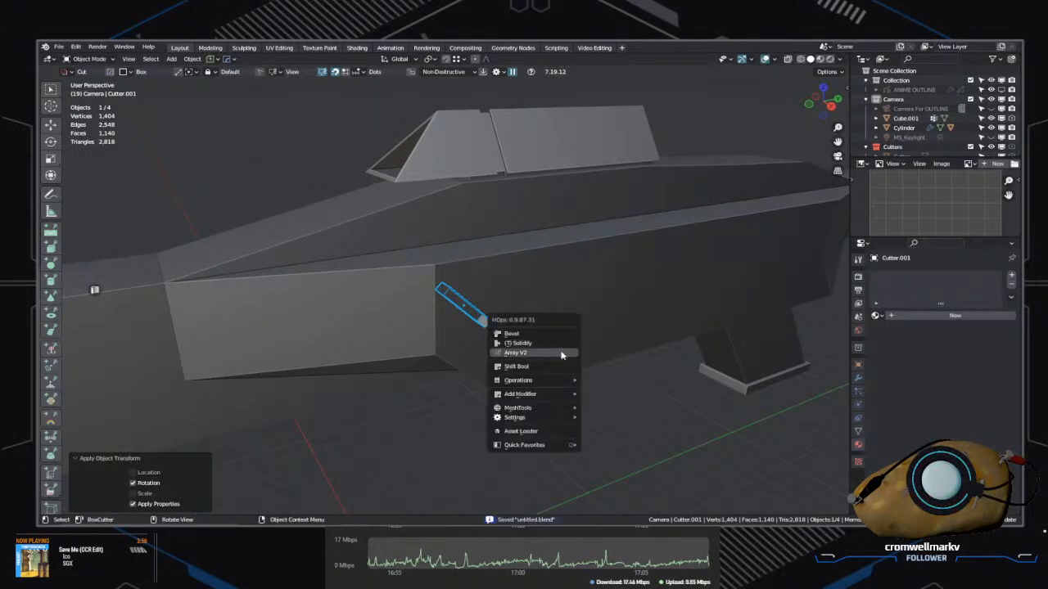
click(561, 353)
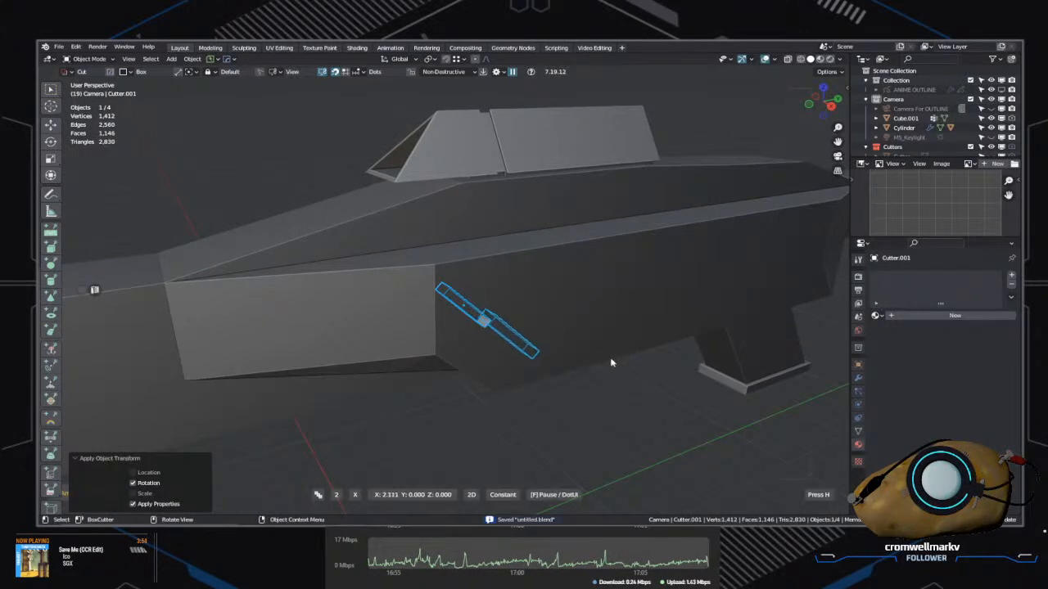
scroll(634, 357, up, 8)
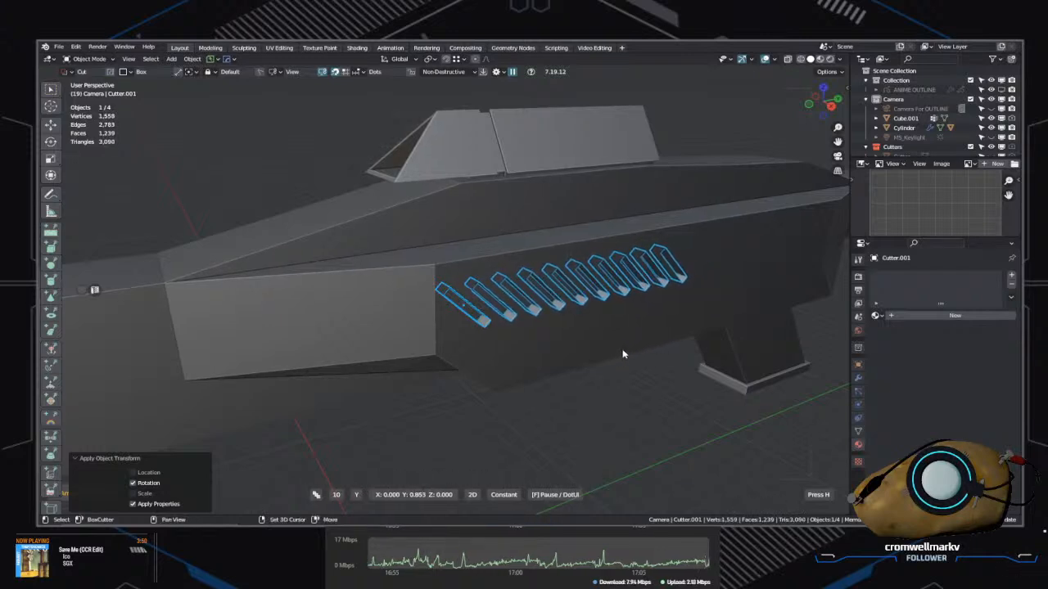
scroll(601, 349, up, 4)
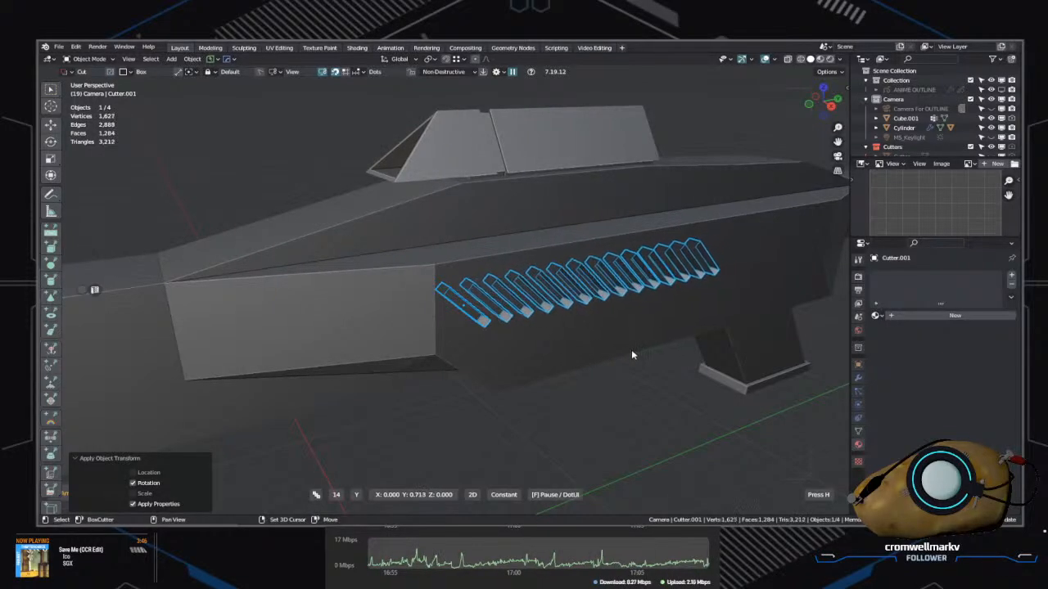
click(623, 356)
middle_drag(623, 356, 623, 425)
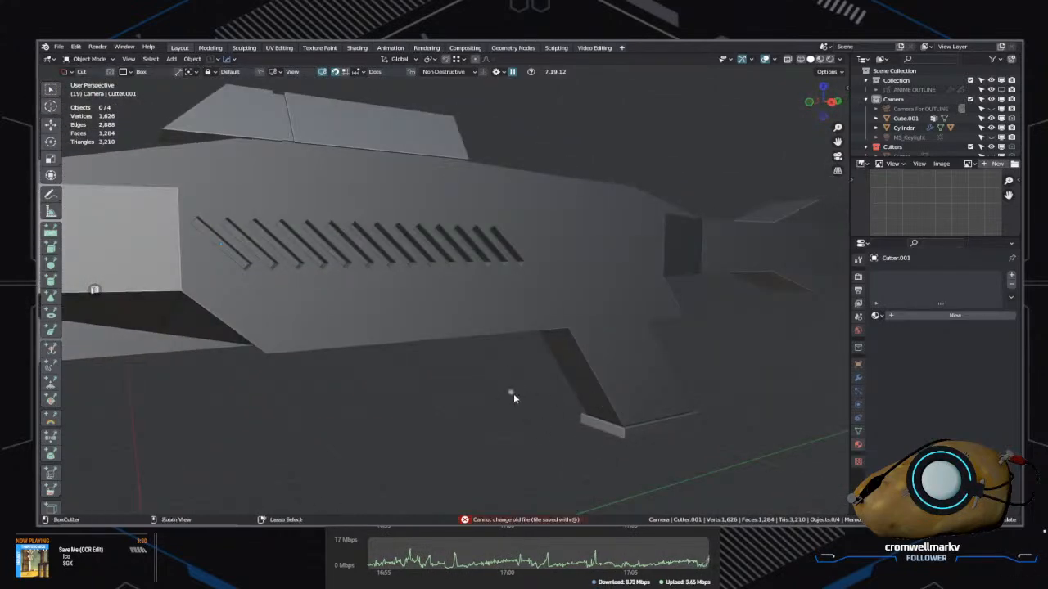
key(ctrl+s)
Step: In the rifle body's mesh, connect the vertices across the receiver's ledge from the front corner to the upper ridge
middle_drag(513, 397, 498, 232)
click(499, 232)
key(Tab)
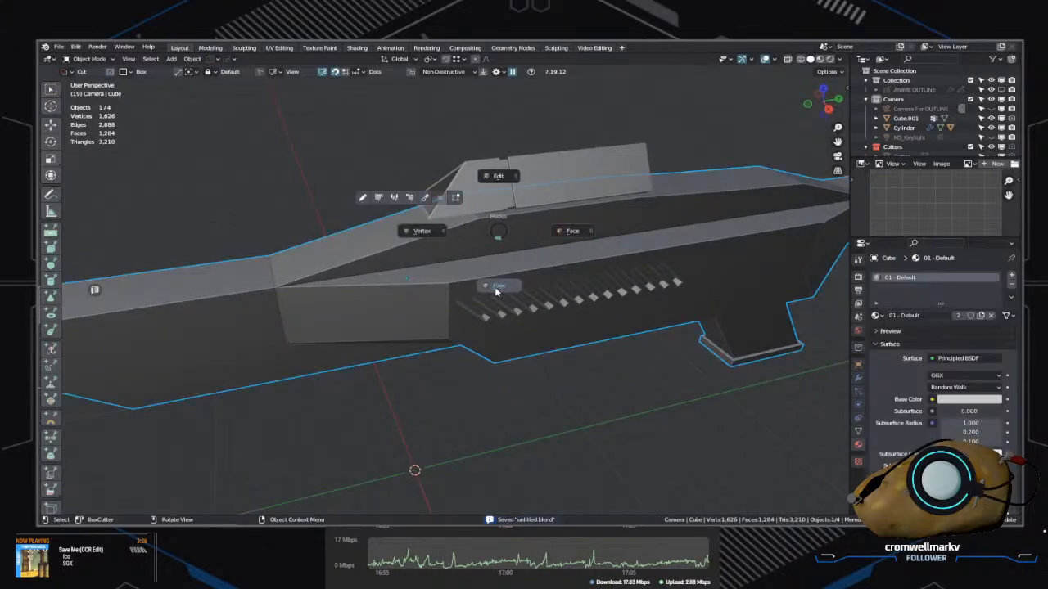
key(Escape)
click(460, 272)
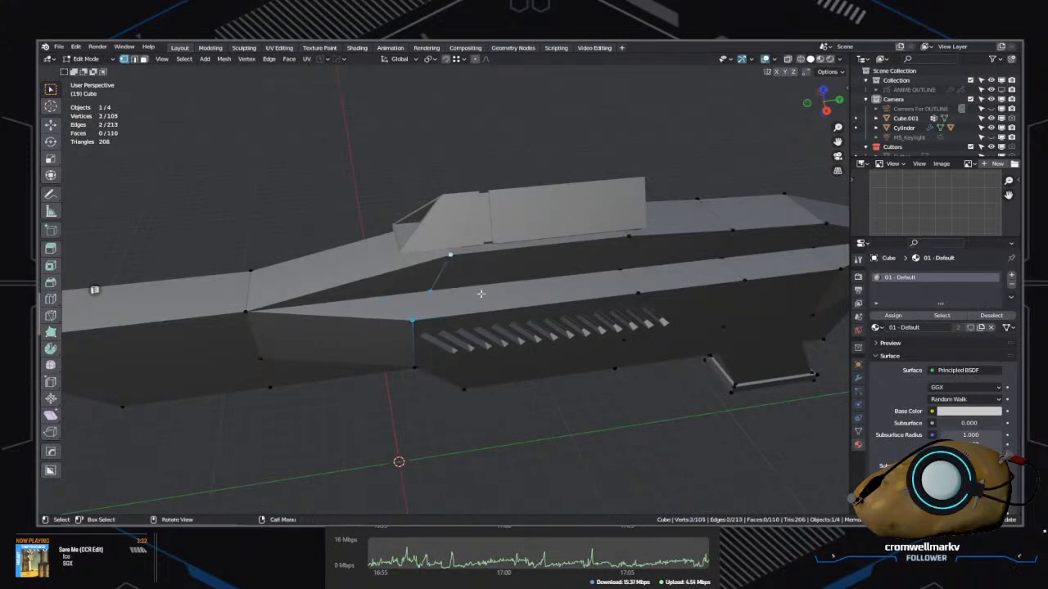
middle_drag(480, 293, 558, 188)
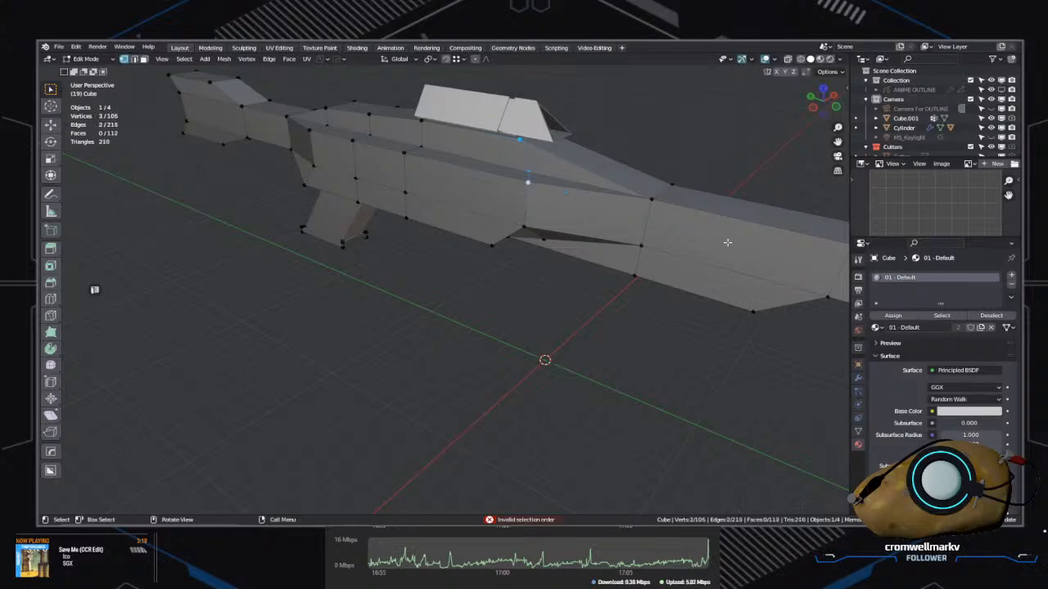
Step: Select the two vertices on the receiver's front ledge and align them along the world Y axis
middle_drag(726, 242, 491, 357)
scroll(484, 167, up, 3)
scroll(552, 282, up, 3)
shift+click(526, 373)
click(478, 374)
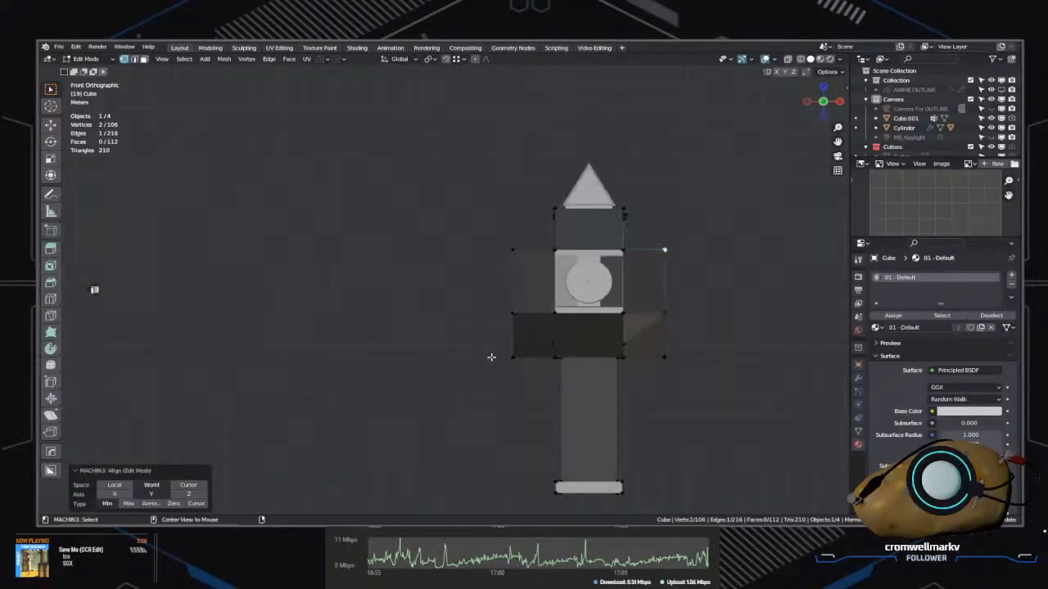
Step: Symmetrize the rifle body's mesh across X, save the file, and return to Object Mode
middle_drag(239, 346, 646, 390)
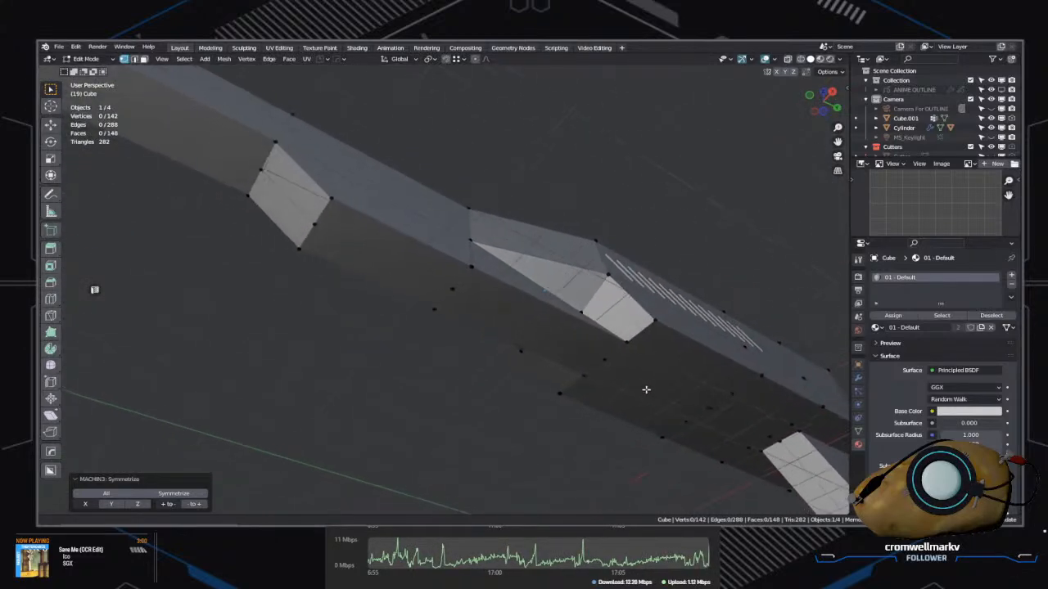
middle_drag(709, 415, 563, 359)
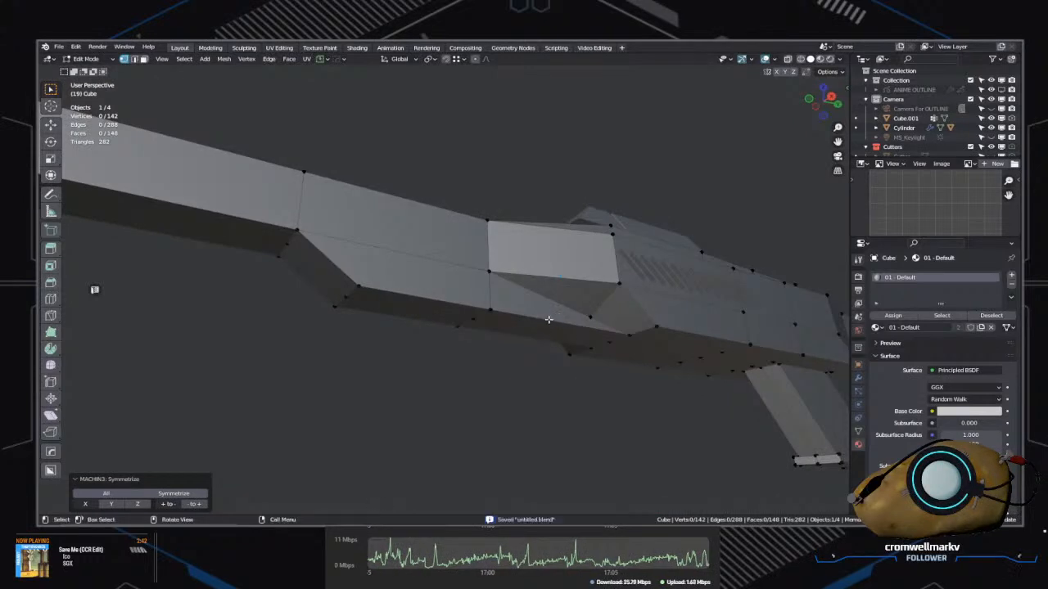
key(q)
key(Escape)
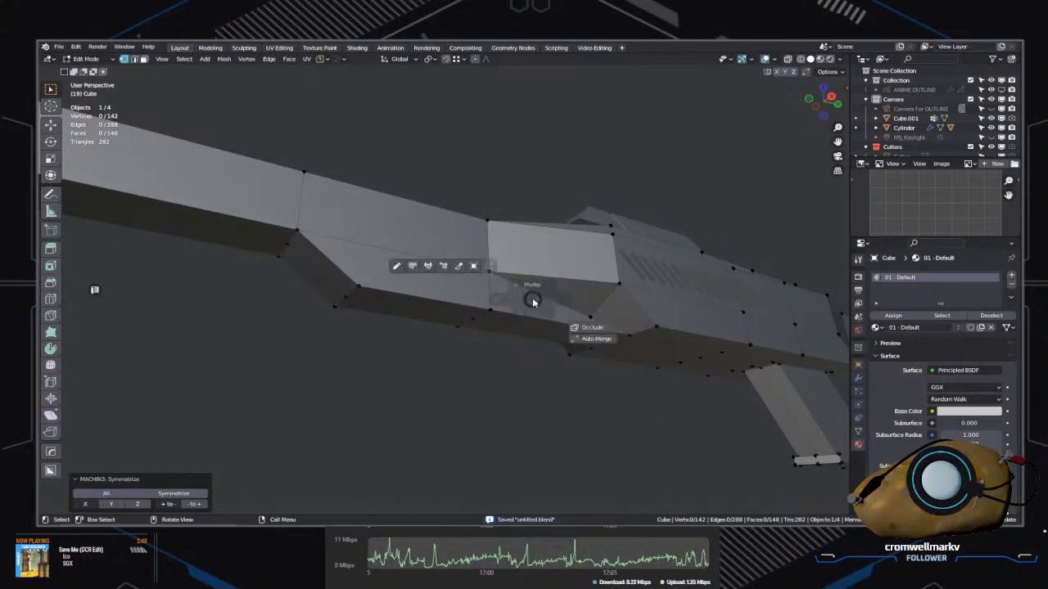
key(Tab)
key(q)
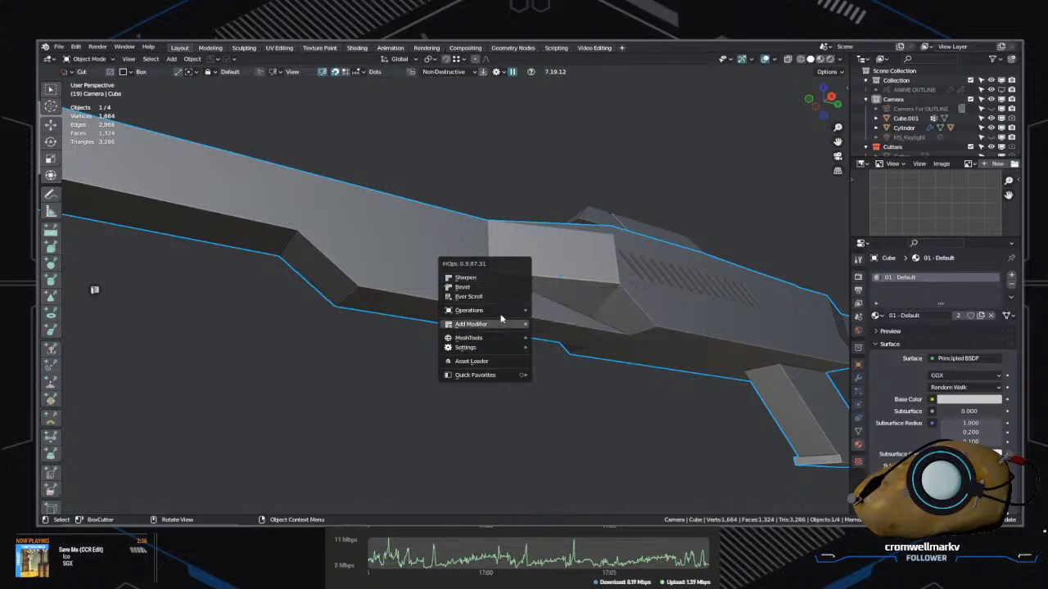
click(342, 464)
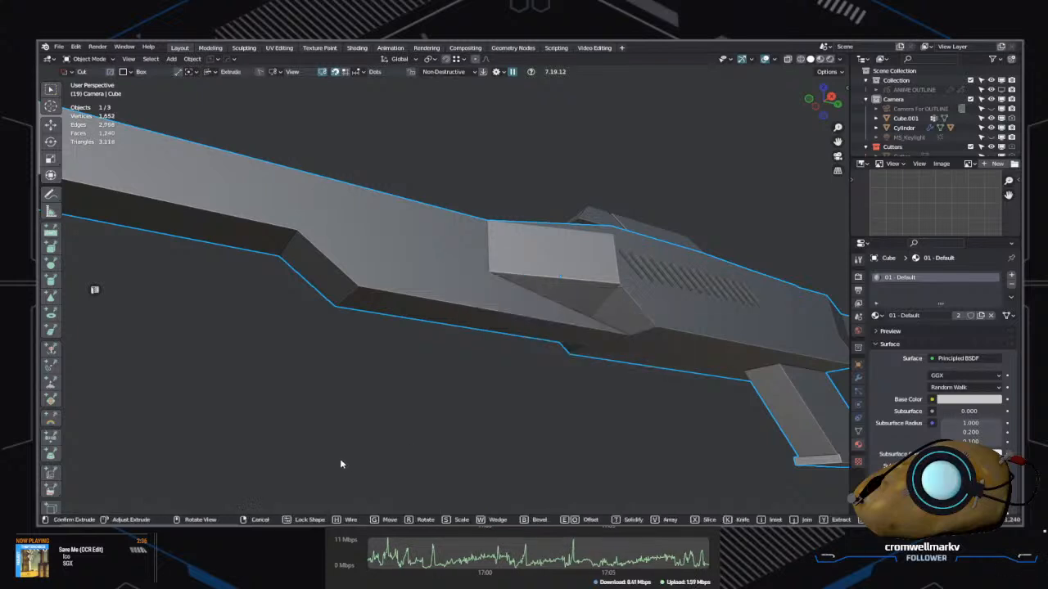
right_click(437, 367)
right_click(439, 360)
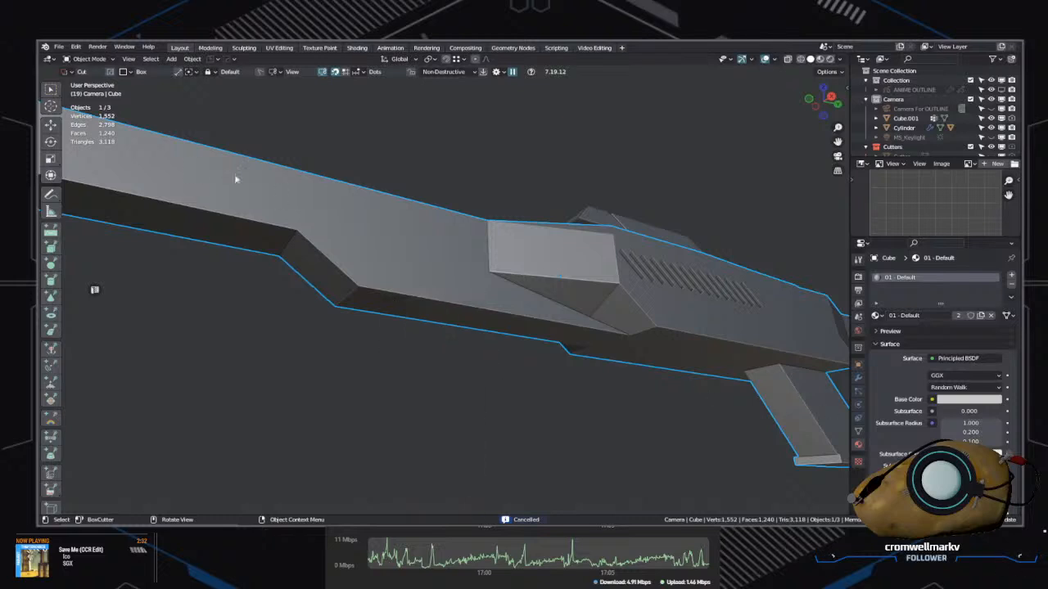
Step: Add a HardOps bevel to the rifle body with 3 segments, a 30° angle limit and a width of about 0.35 m
click(519, 440)
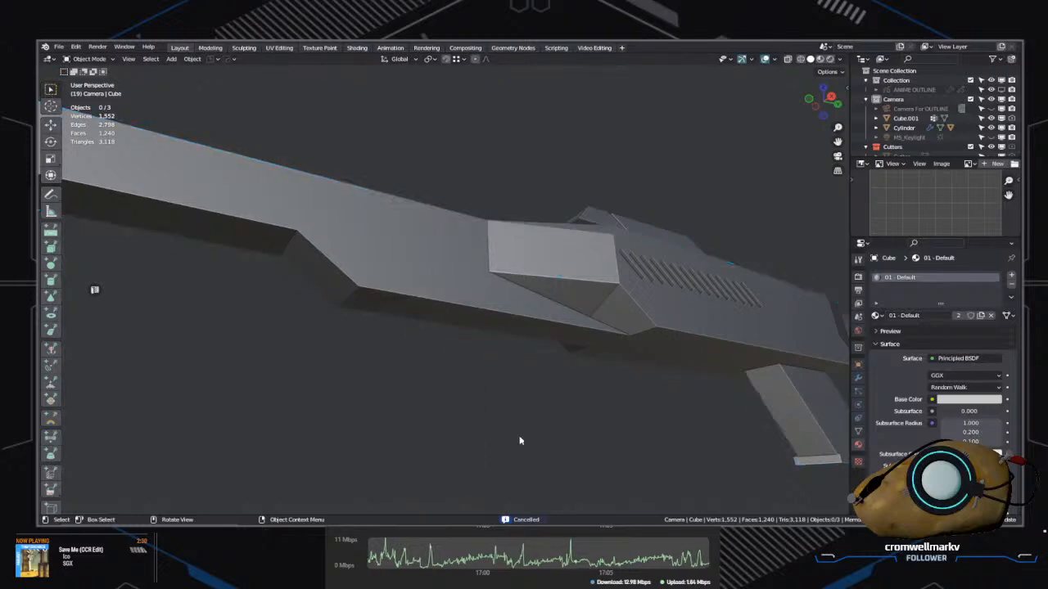
click(470, 315)
key(q)
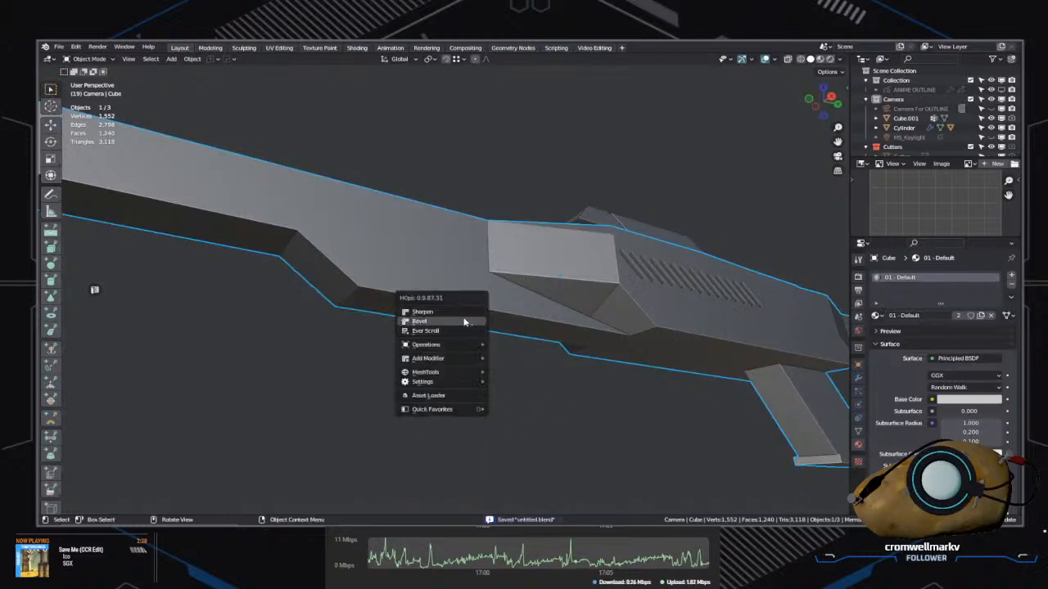
click(464, 321)
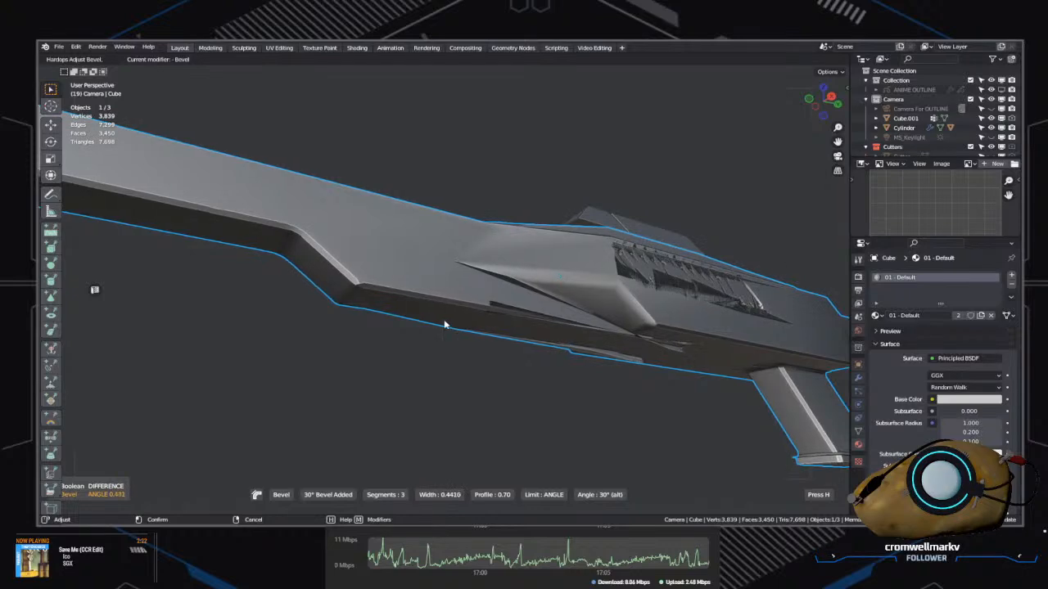
click(554, 351)
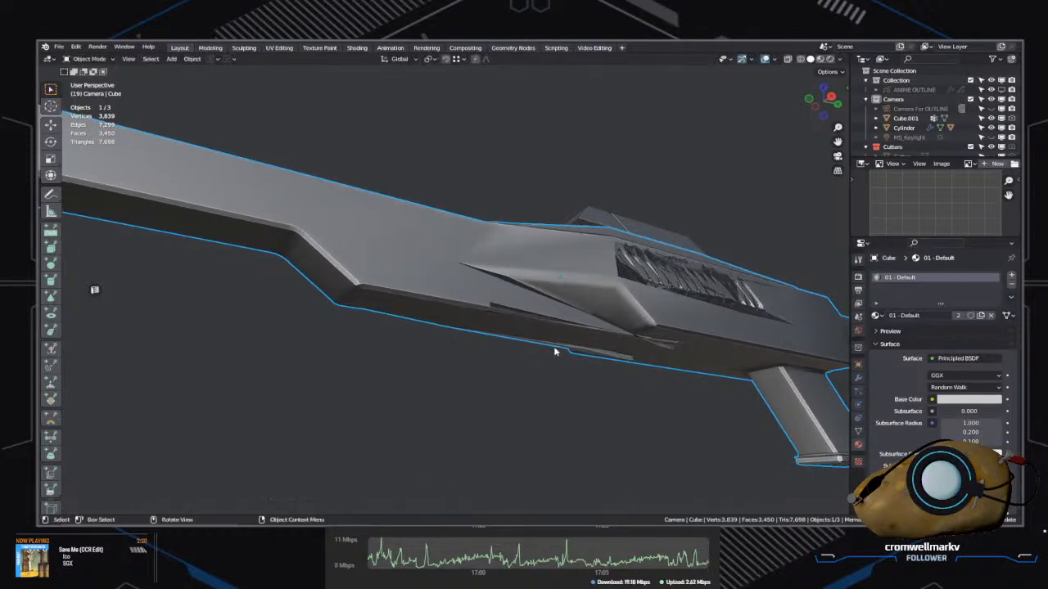
Step: Move the Bevel modifier above the Boolean in the rifle body's modifier stack
middle_drag(554, 351, 602, 381)
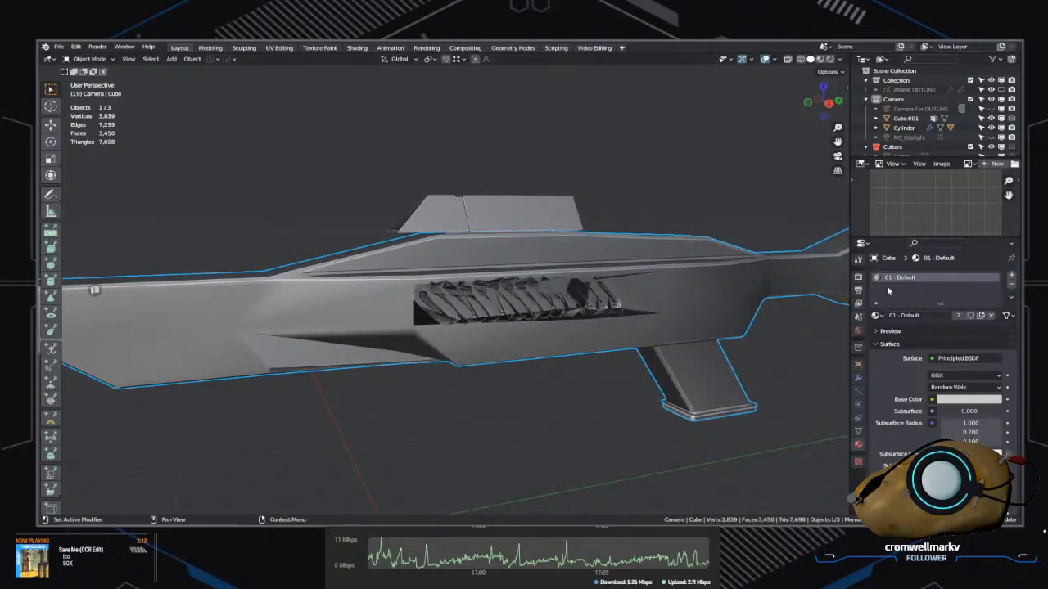
click(858, 375)
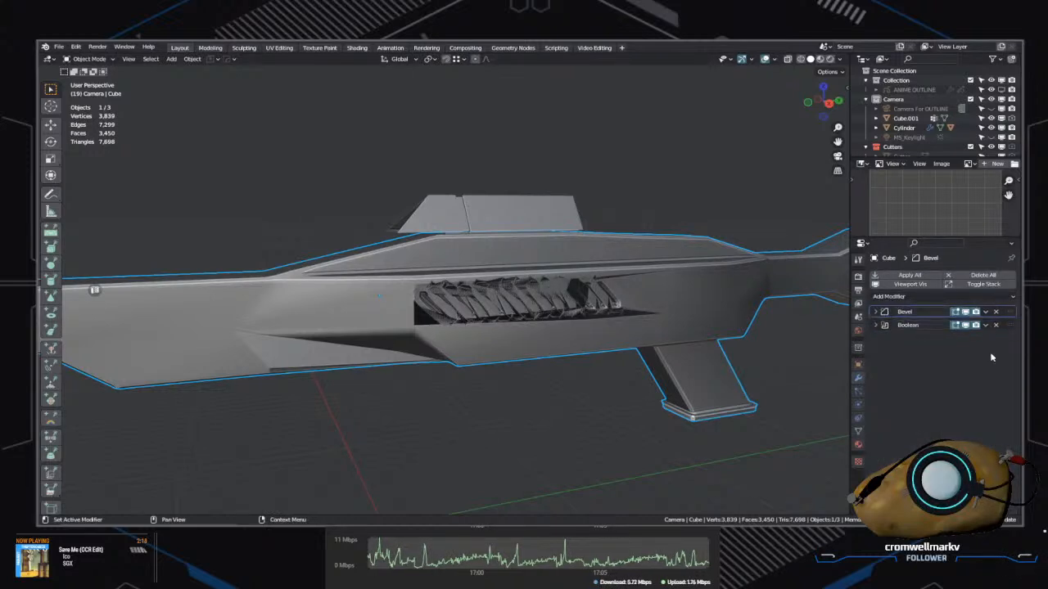
click(965, 312)
Step: Enter edge editing on the rifle body and set its Bevel modifier's amount to about 0.131 m
middle_drag(486, 393, 453, 310)
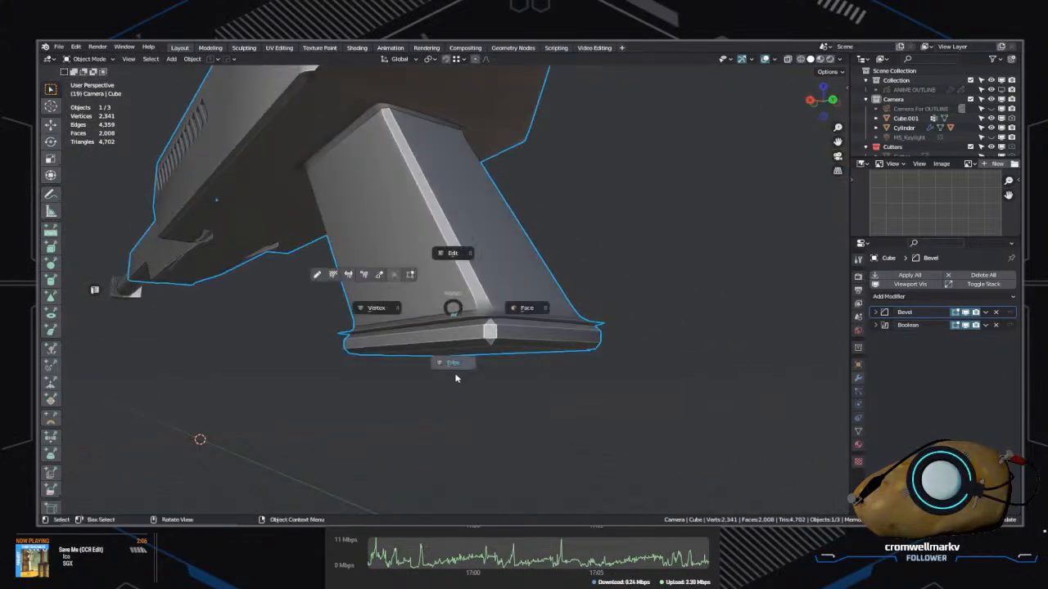
click(456, 378)
middle_drag(456, 378, 552, 410)
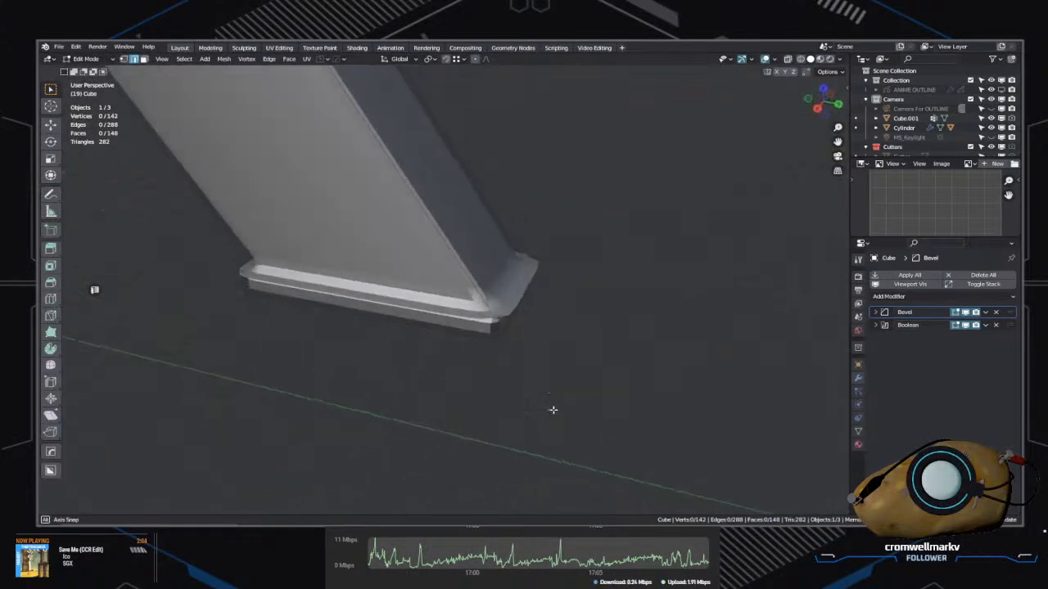
middle_drag(632, 327, 565, 335)
click(875, 312)
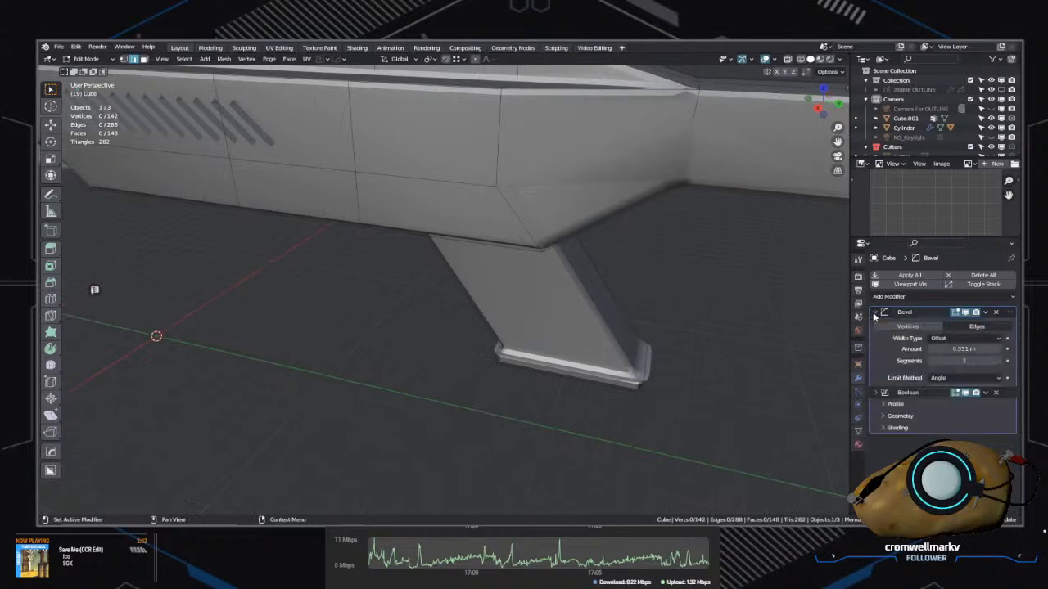
drag(964, 349, 949, 349)
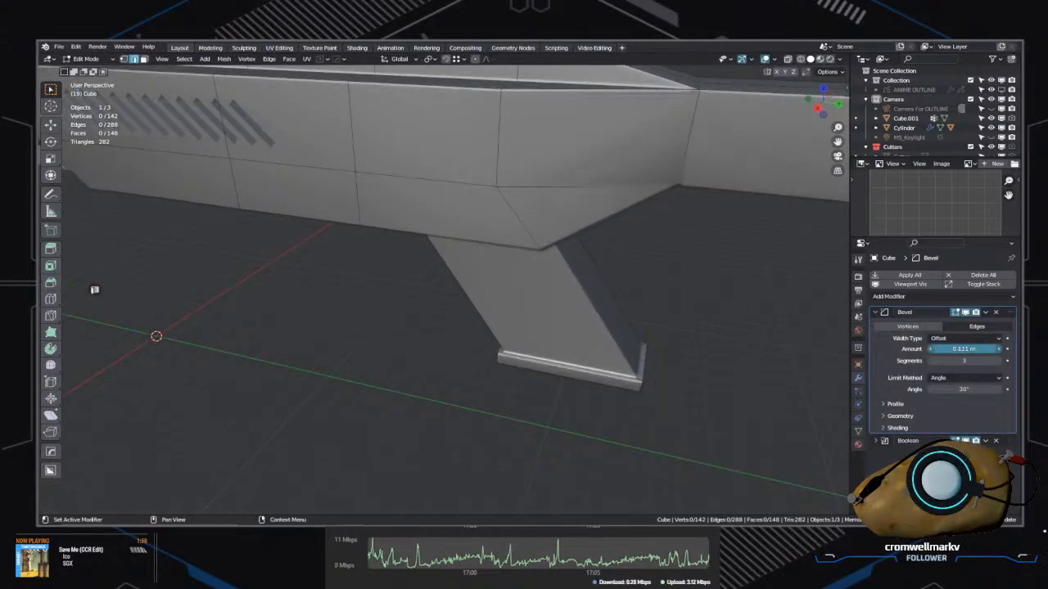
Step: Try adding an edge loop around the rifle body just behind the triangular side recess
middle_drag(810, 385, 641, 345)
scroll(615, 361, up, 4)
key(Tab)
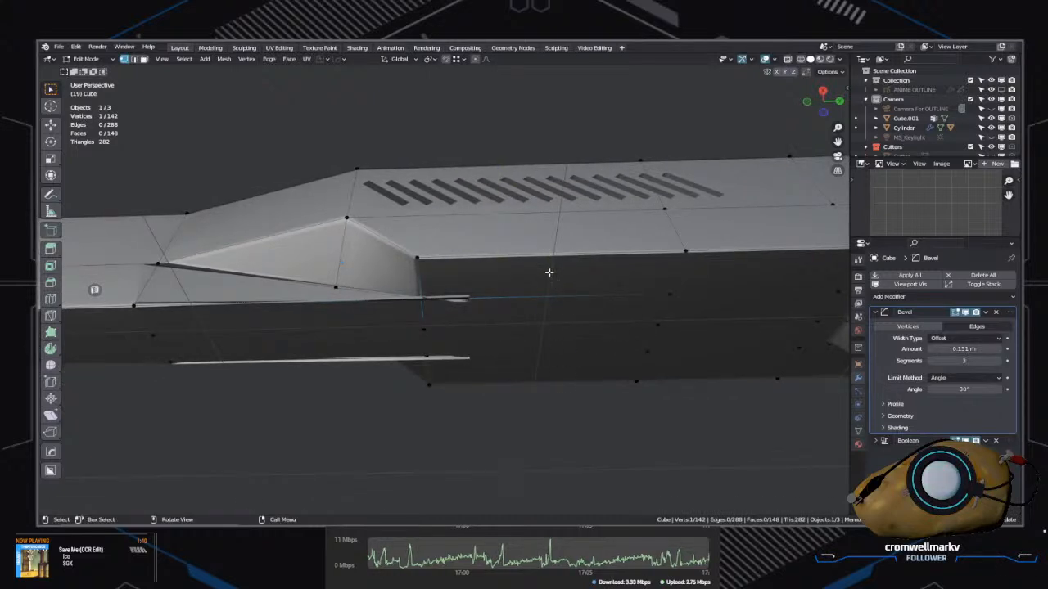
click(582, 326)
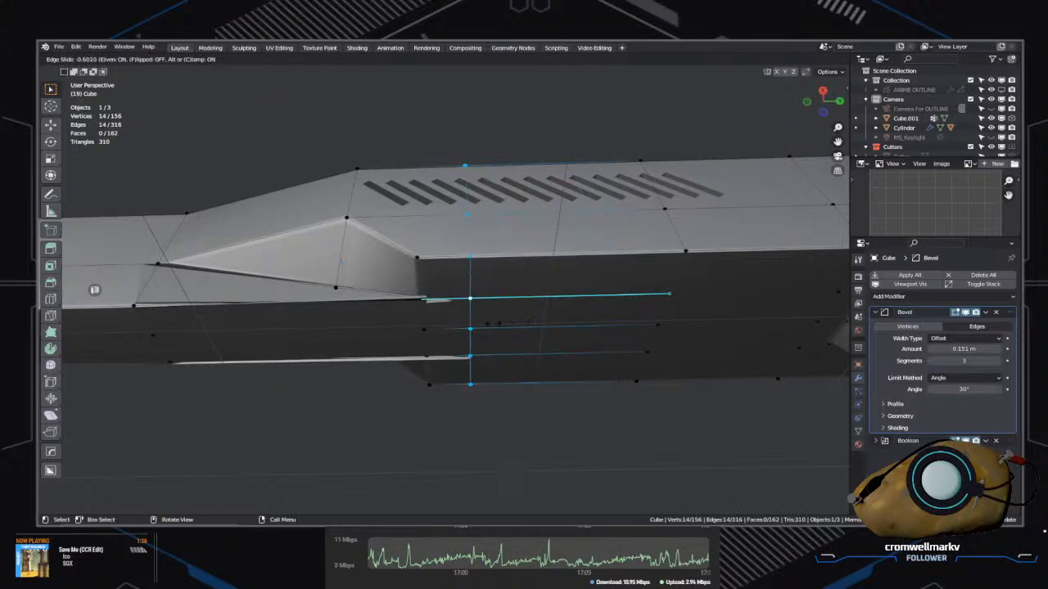
click(456, 330)
middle_drag(455, 331, 519, 461)
key(Tab)
click(475, 393)
click(475, 438)
click(504, 420)
key(Tab)
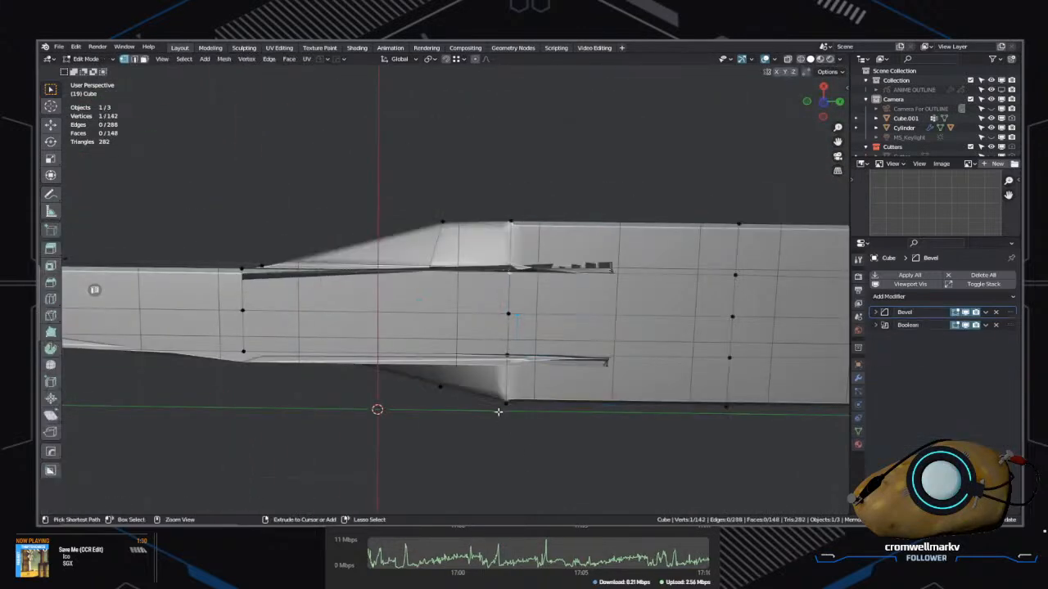
Step: Inspect the bevel around the side recess, disable the Bevel modifier for viewport and render, and save the file
key(Tab)
middle_drag(526, 355, 550, 337)
scroll(551, 338, up, 3)
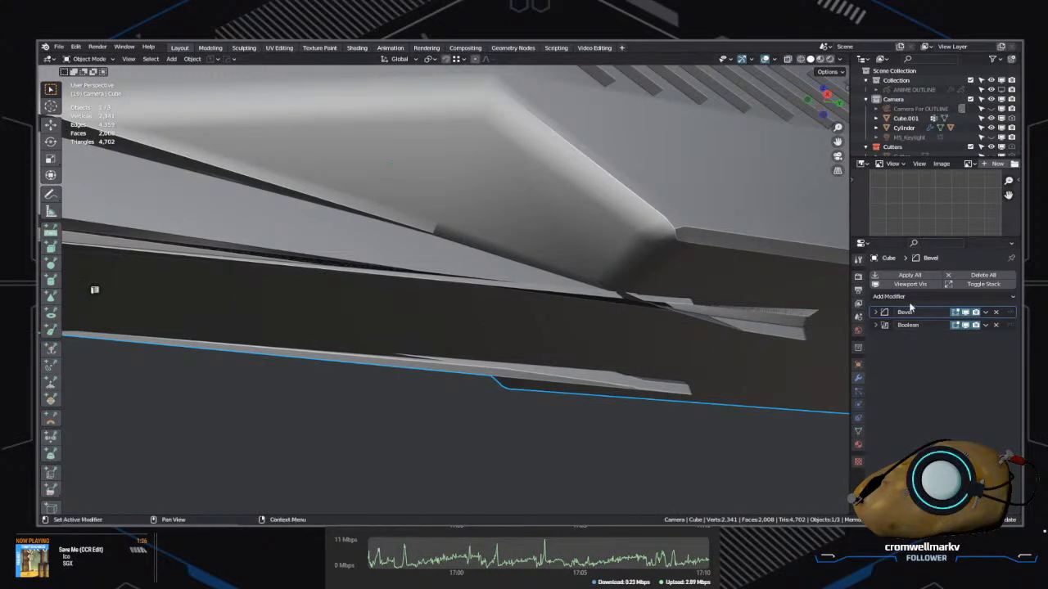
scroll(639, 388, down, 1)
scroll(642, 387, down, 1)
middle_drag(794, 345, 677, 356)
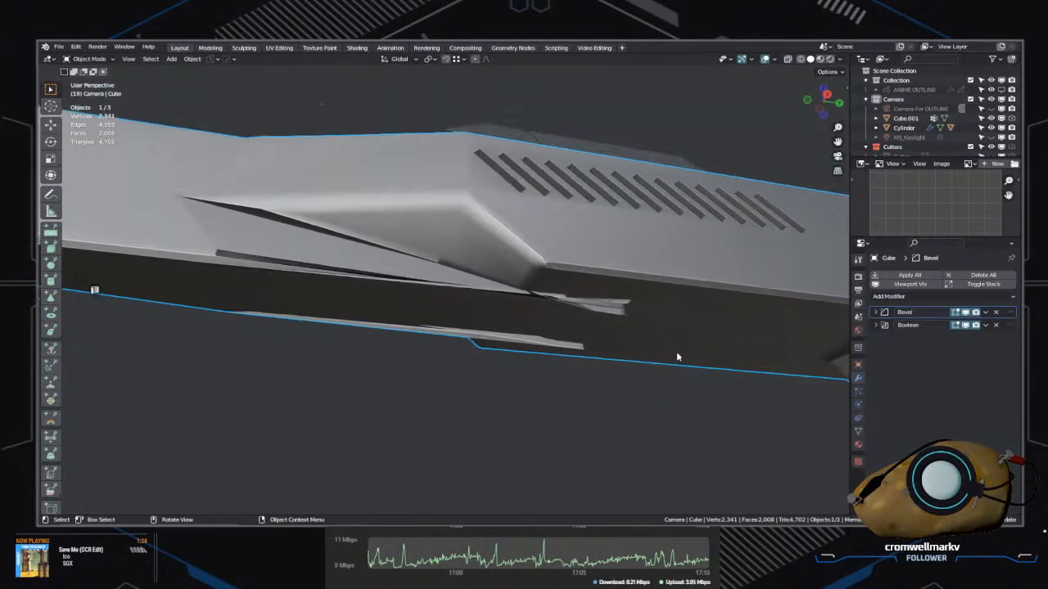
click(974, 312)
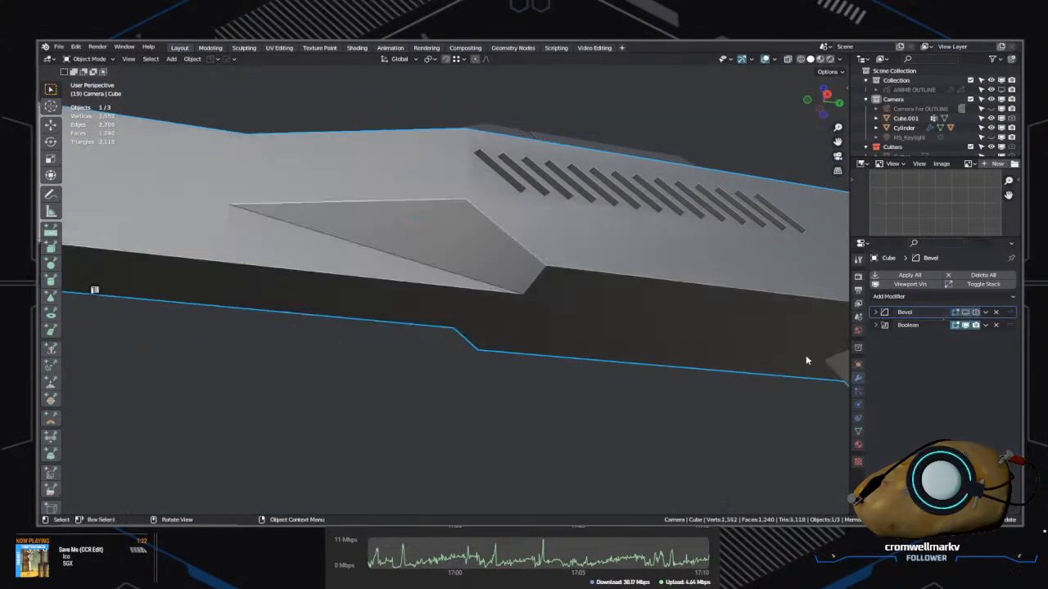
middle_drag(631, 376, 614, 379)
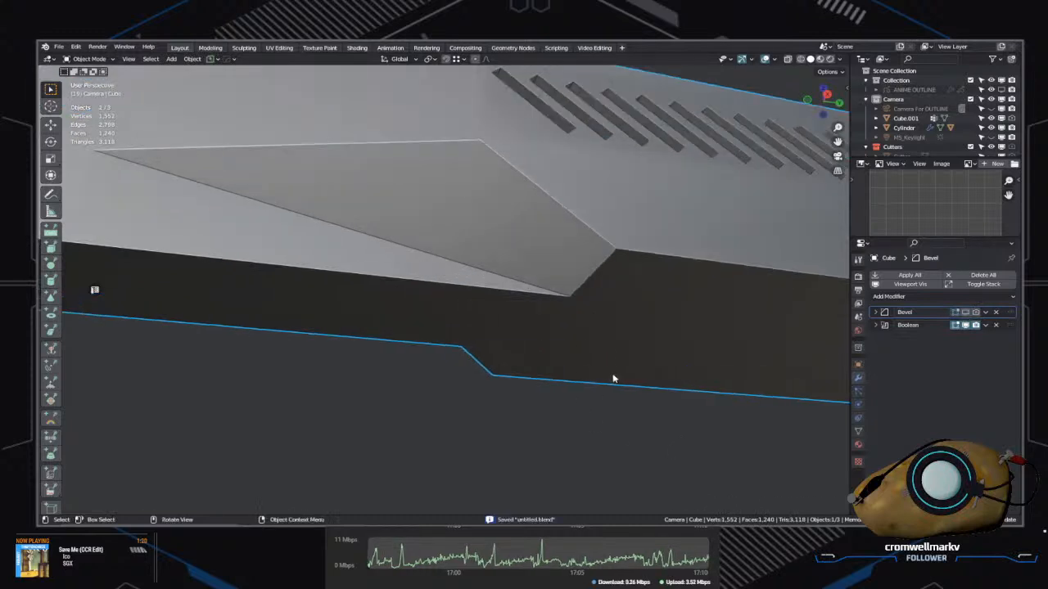
Step: Enter edge editing on the rifle body and look over its front section, underside and top
key(Tab)
middle_drag(498, 369, 632, 363)
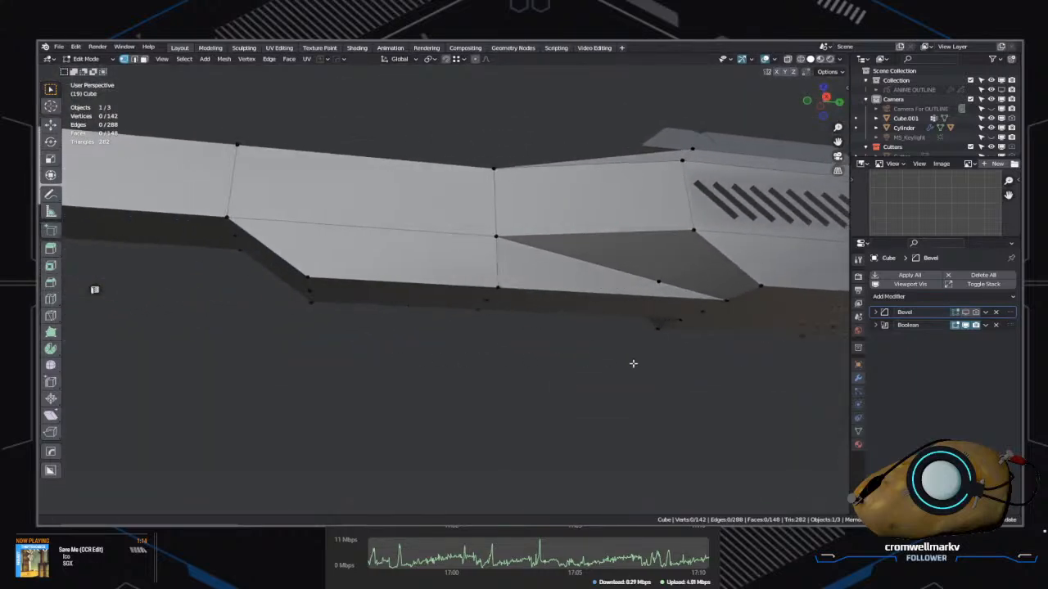
middle_drag(387, 350, 668, 351)
key(Tab)
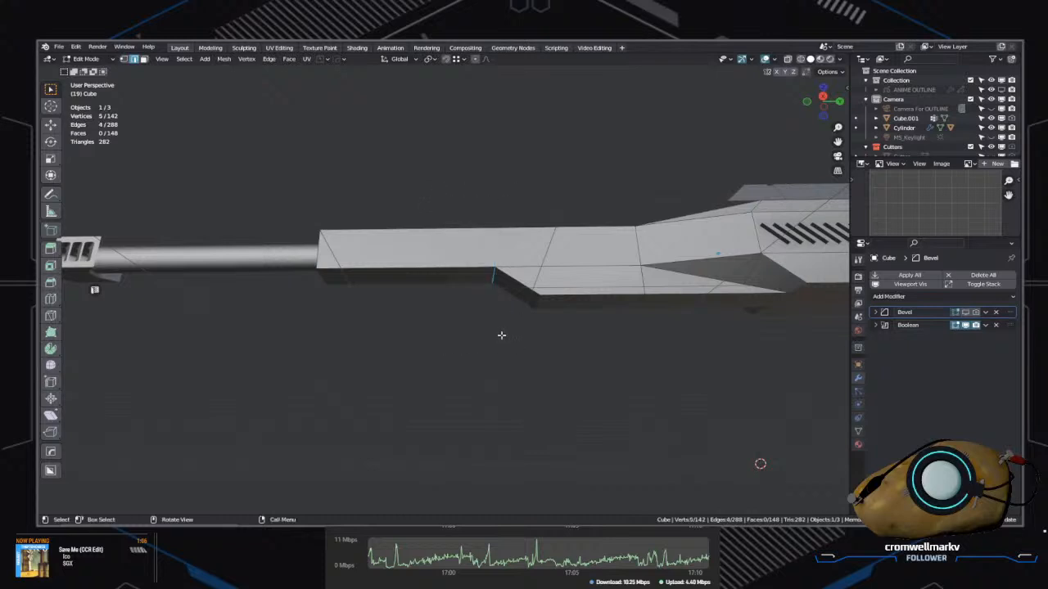
middle_drag(501, 335, 658, 359)
middle_drag(429, 284, 505, 355)
click(576, 384)
scroll(506, 356, up, 5)
Step: Move the two crosswise top edges of the rifle body about -1.7 m along Y to the sight's front end
click(398, 250)
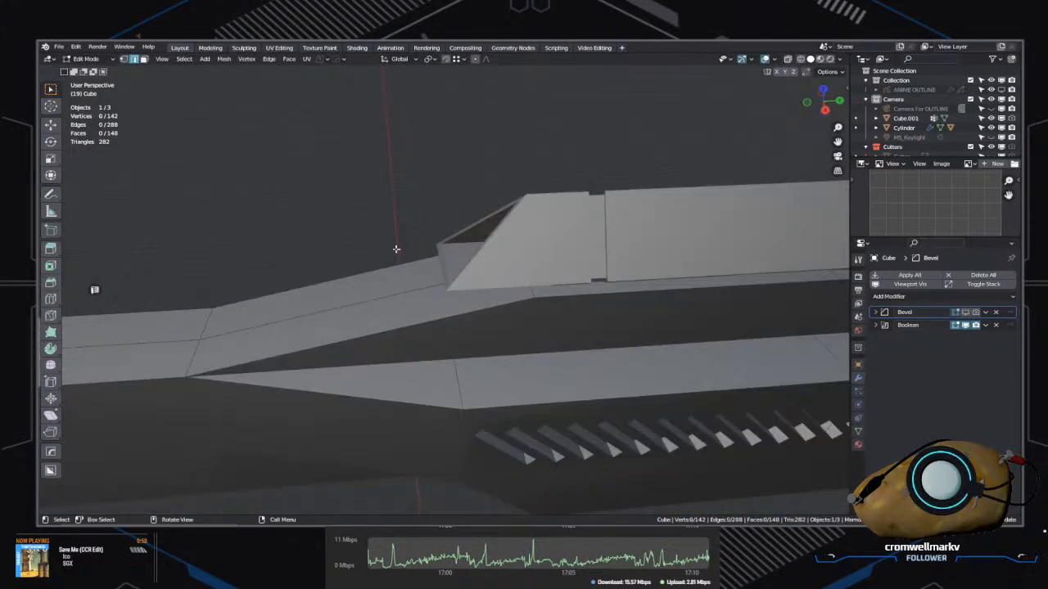
middle_drag(397, 250, 580, 259)
middle_drag(475, 253, 467, 281)
key(g)
key(y)
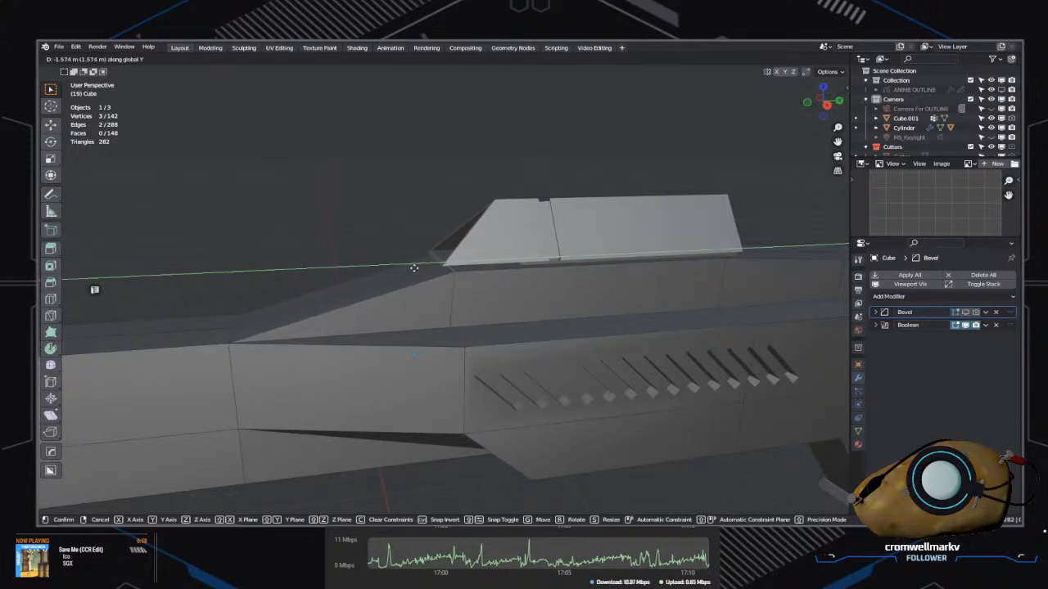
click(463, 337)
Step: Switch to Object Mode and move the top sight slightly backward along Y in the side view
middle_drag(462, 337, 495, 367)
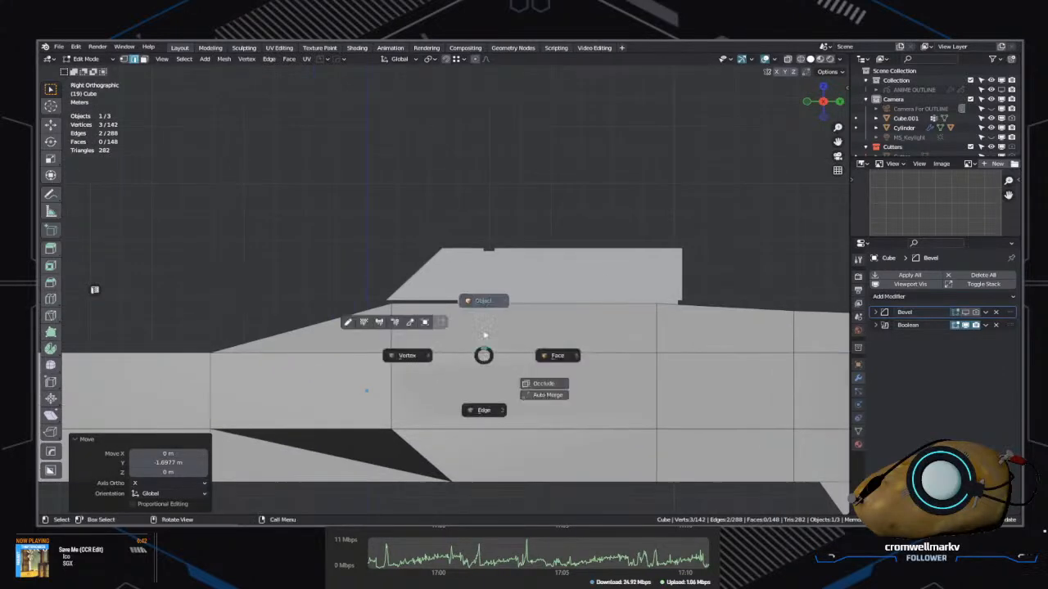
click(467, 301)
key(g)
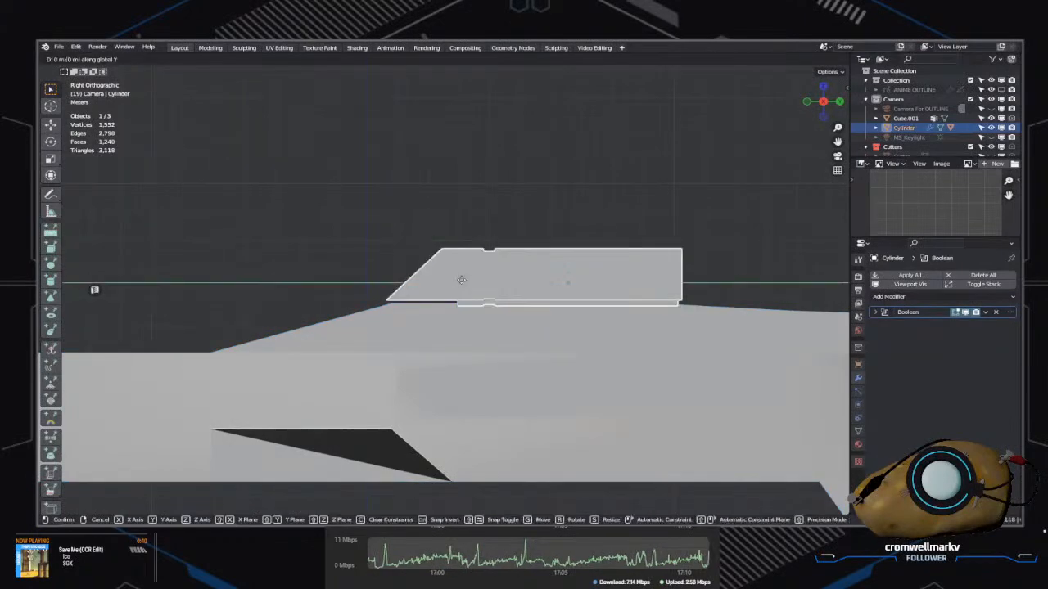
click(472, 287)
key(Tab)
middle_drag(473, 287, 495, 237)
middle_drag(554, 302, 585, 260)
scroll(573, 225, up, 3)
key(Tab)
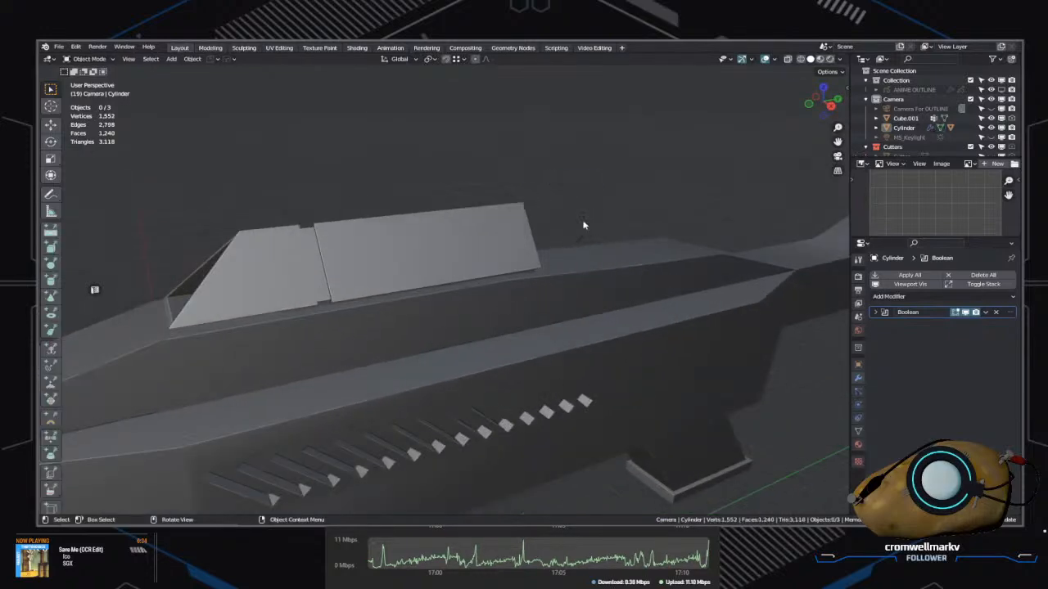
Step: Try raising the two crosswise top edges beneath the sight's rear about 2 m along Z
click(578, 336)
mouse_move(578, 337)
middle_down()
mouse_move(562, 332)
mouse_move(557, 349)
mouse_move(555, 413)
mouse_move(566, 328)
mouse_move(557, 327)
mouse_move(565, 397)
mouse_move(569, 338)
mouse_move(592, 346)
mouse_move(505, 353)
mouse_move(572, 348)
middle_up()
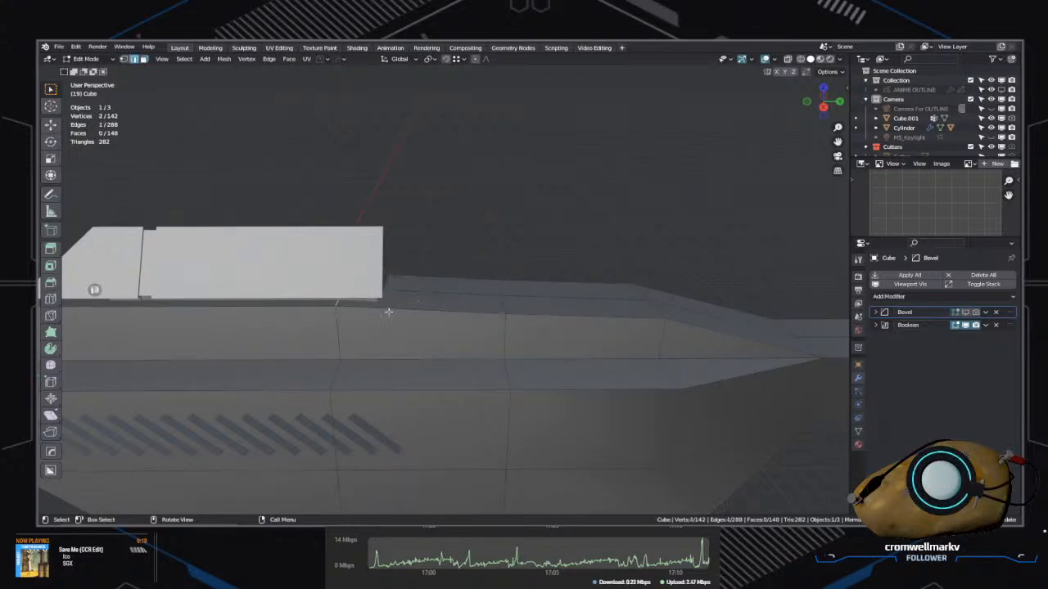
middle_drag(388, 312, 404, 257)
shift+click(432, 222)
middle_drag(433, 221, 662, 275)
click(647, 217)
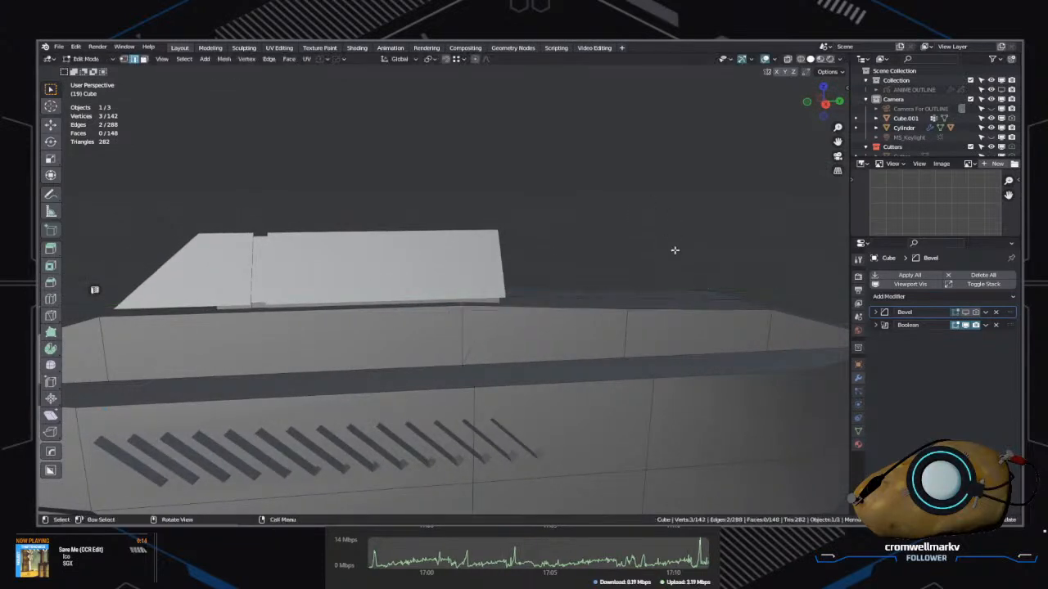
key(g)
key(z)
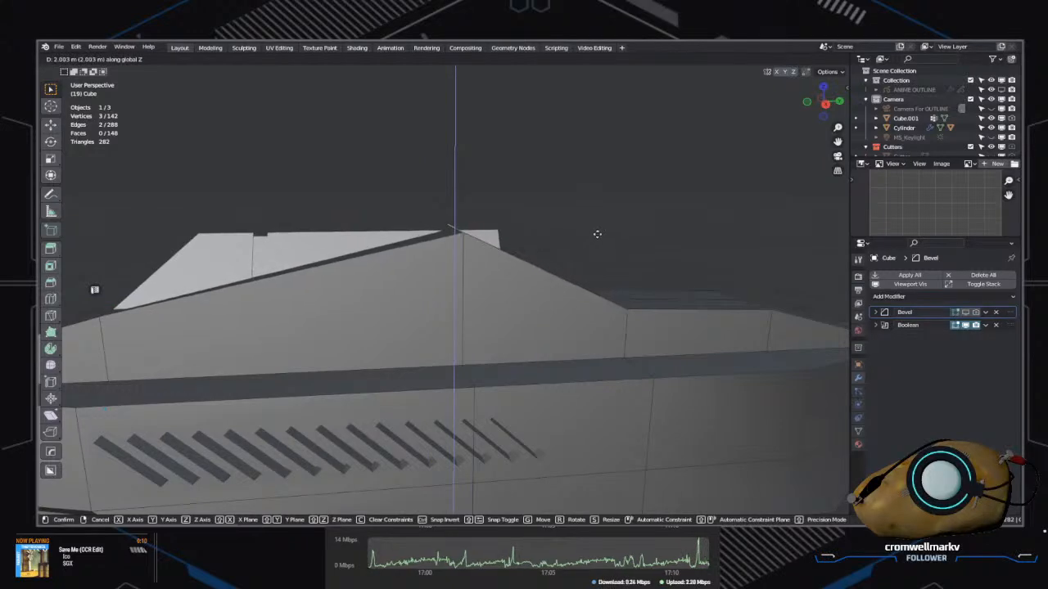
right_click(597, 235)
Step: Slide the edge loop near the rear of the vent slots forward along the body by a factor of about 0.67
scroll(522, 344, down, 5)
middle_drag(522, 344, 446, 372)
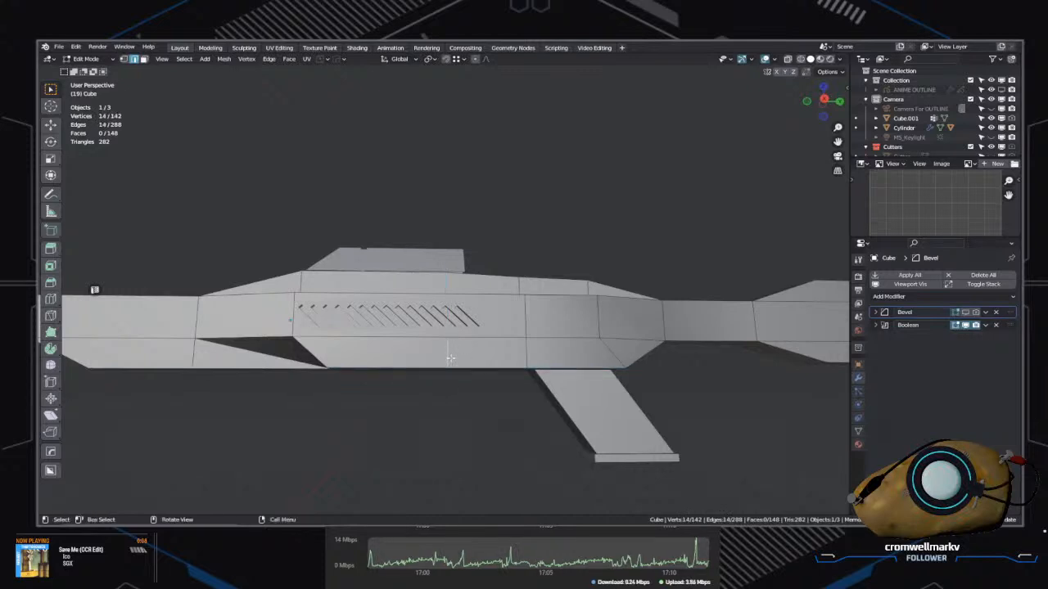
key(h)
key(alt+h)
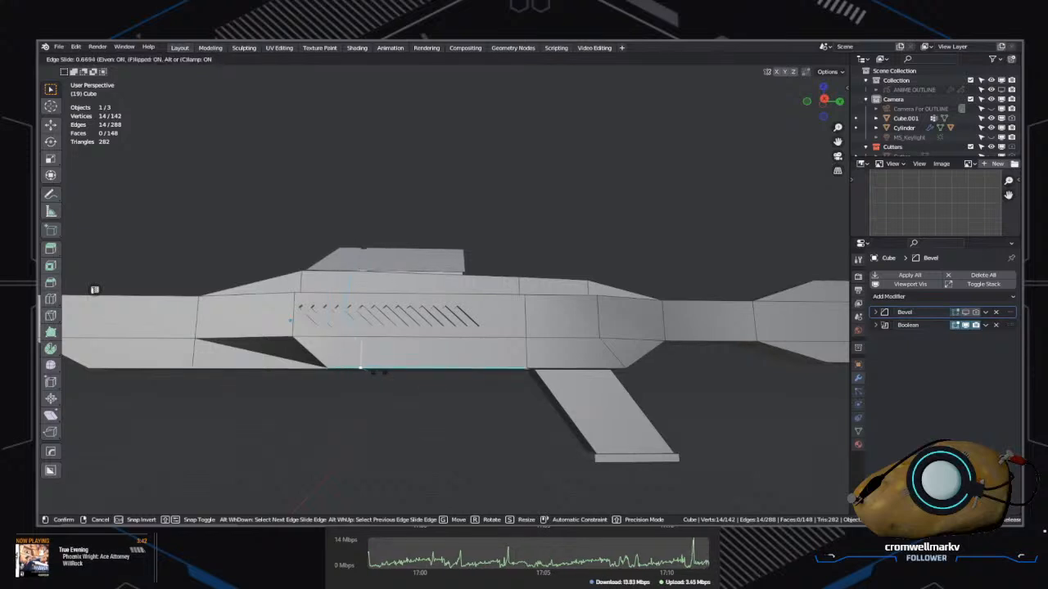
click(377, 370)
Step: Raise the two crosswise top edges behind the sight about 2.5 m along Z
middle_drag(386, 369, 514, 367)
key(ctrl+Tab)
click(525, 393)
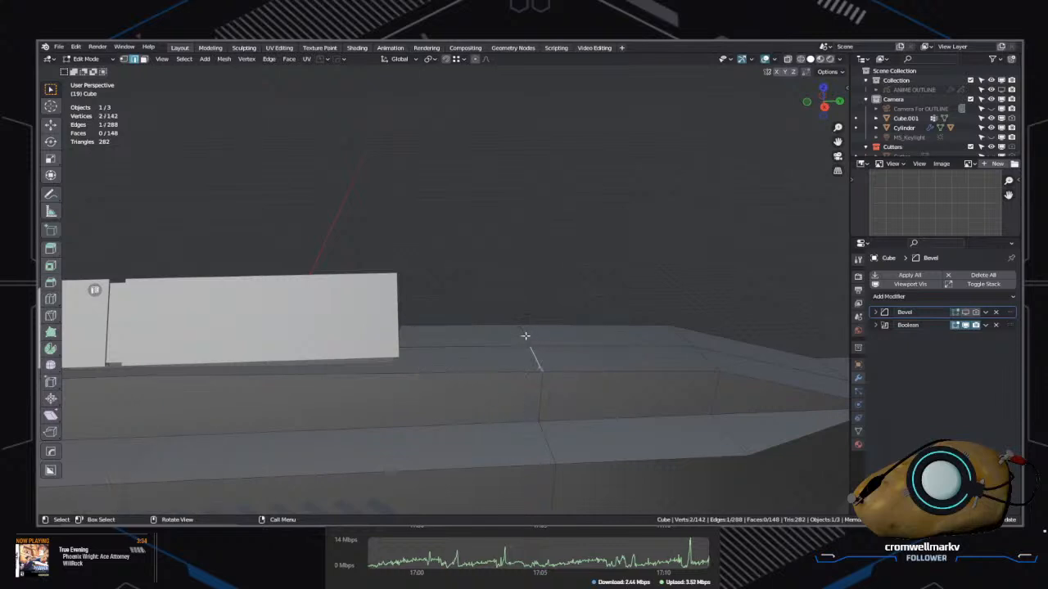
shift+middle_drag(696, 396, 649, 298)
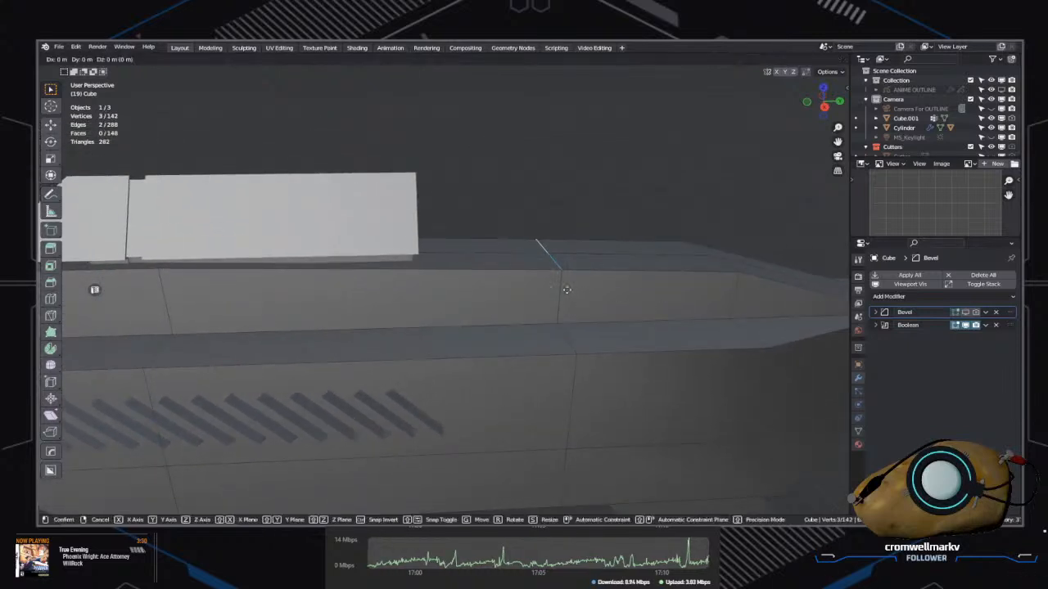
click(580, 251)
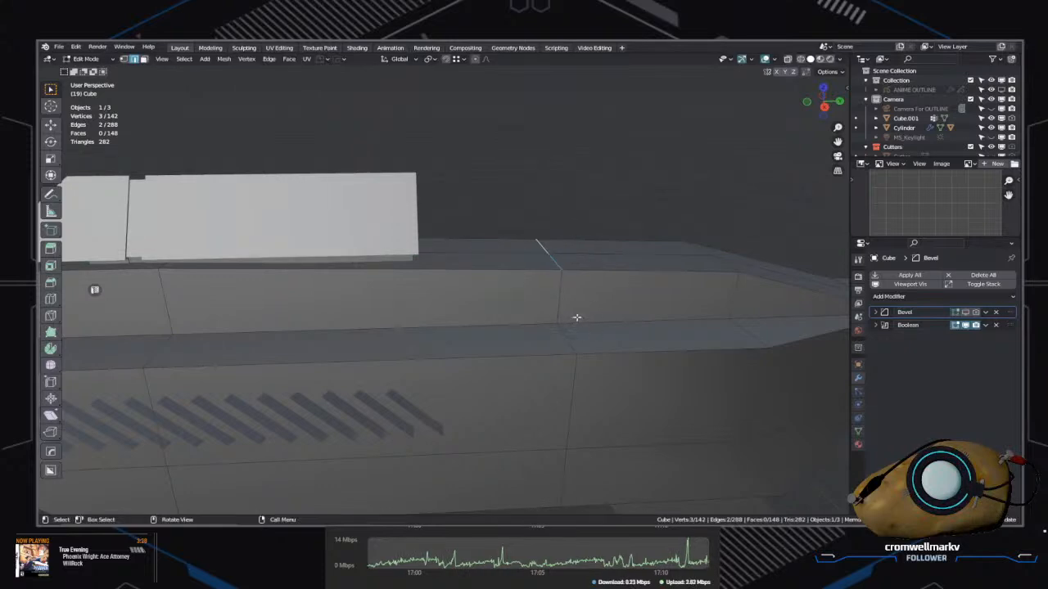
key(g)
key(z)
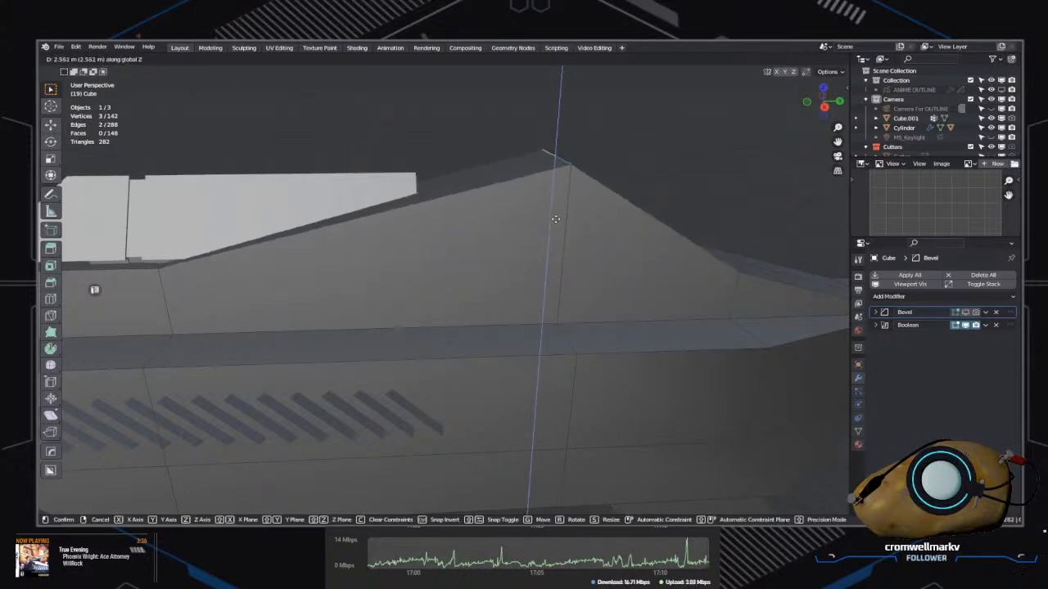
click(559, 215)
Step: Align the next crosswise top edges behind the hump with the raised ones at maximum world Z
middle_drag(718, 253, 579, 277)
click(503, 262)
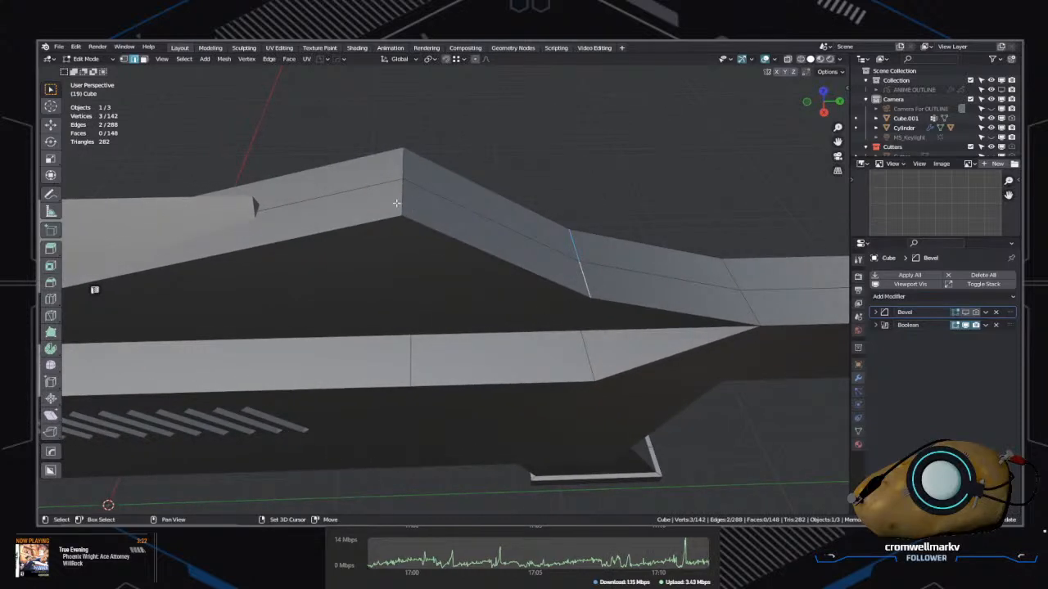
key(alt+a)
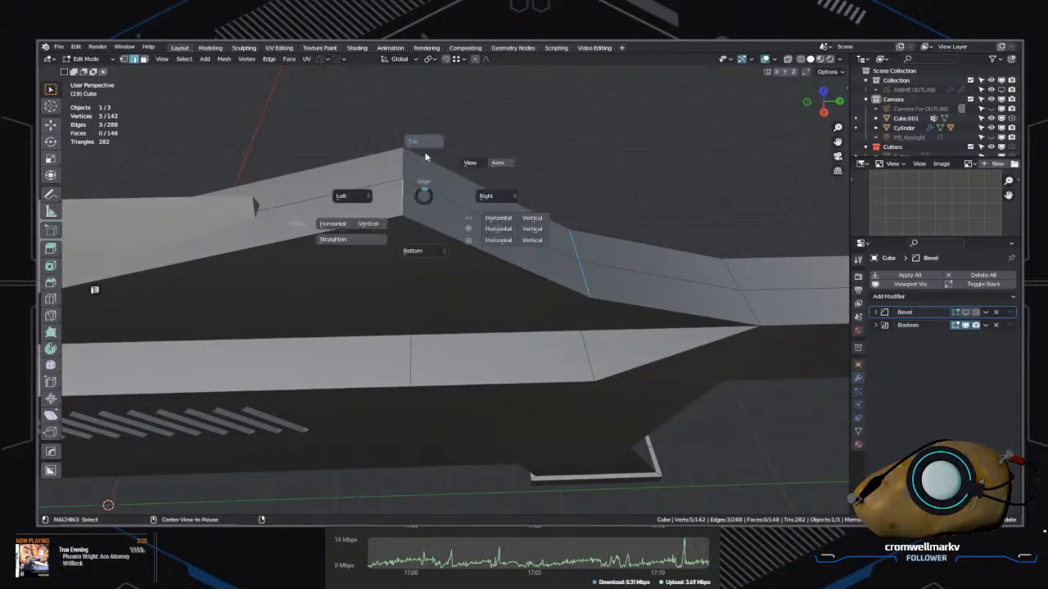
click(424, 155)
middle_drag(420, 238, 673, 304)
key(ctrl+z)
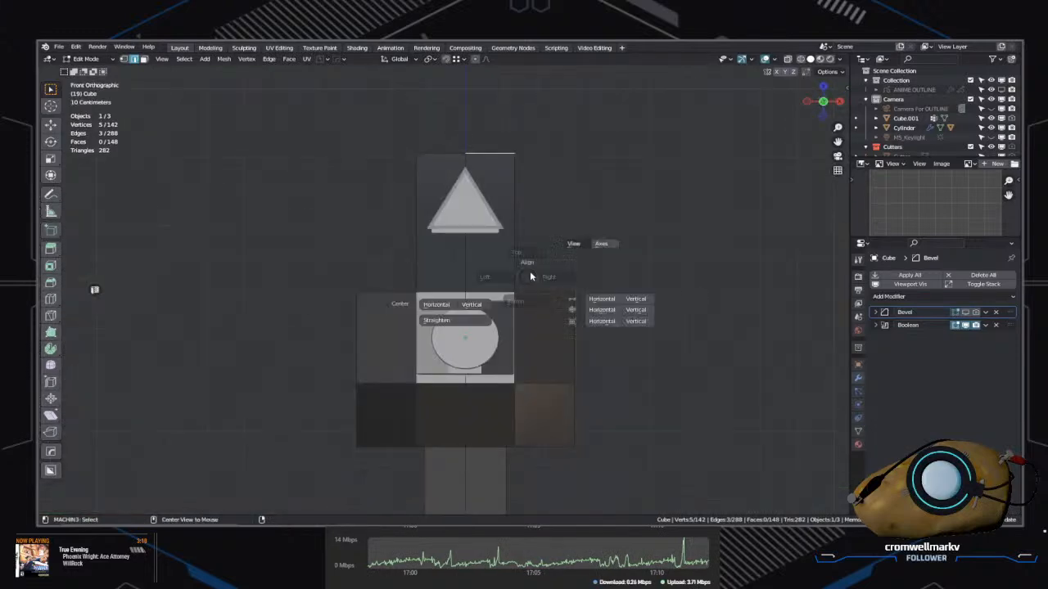
click(533, 176)
middle_drag(662, 240, 615, 341)
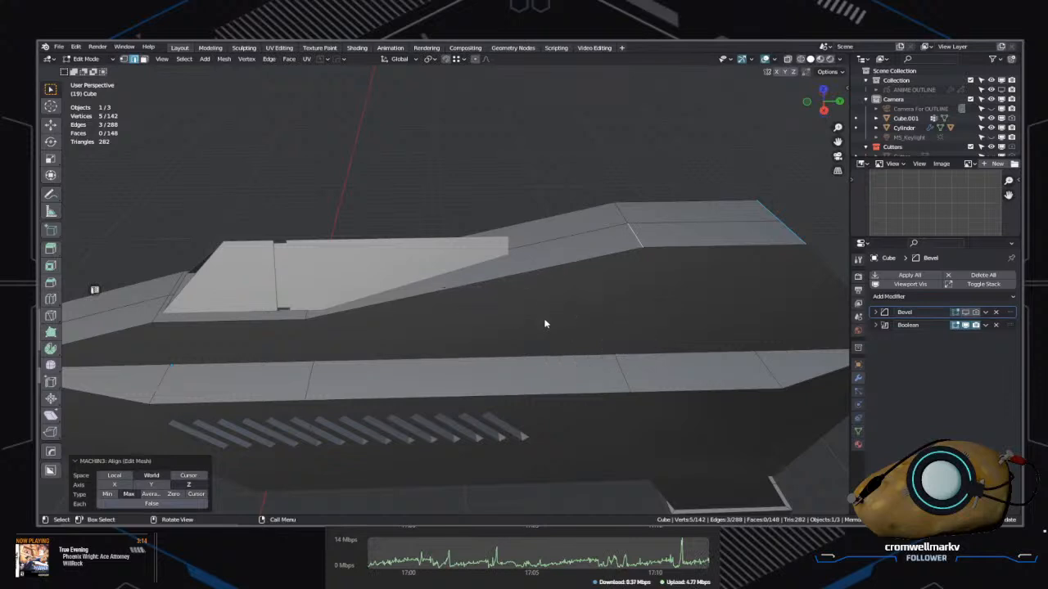
Step: Move the front crosswise edges of the raised section about -2.5 m along Y and return to Object Mode
shift+click(625, 237)
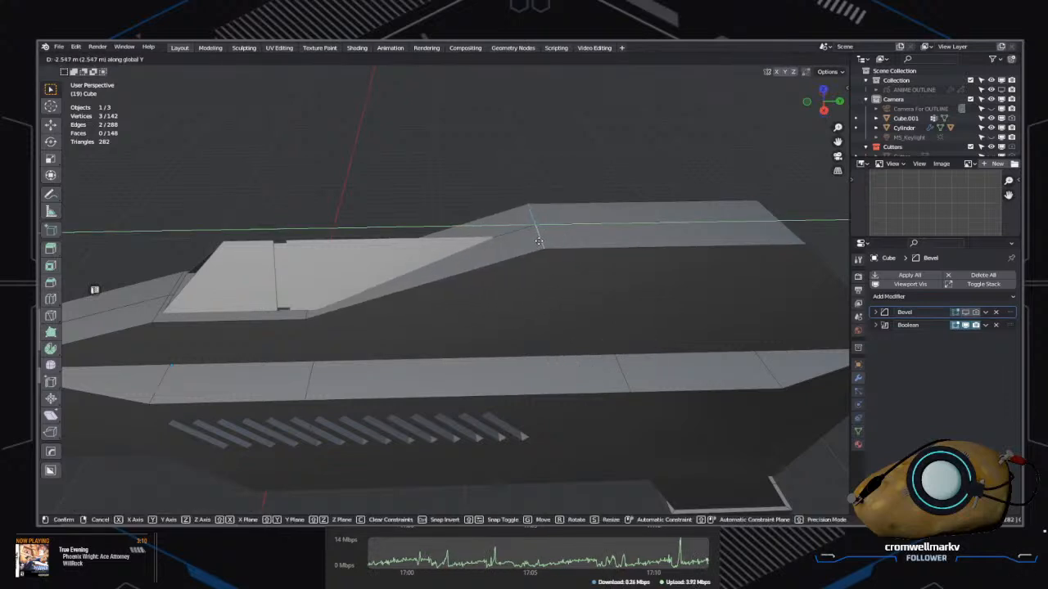
click(538, 241)
middle_drag(539, 241, 599, 386)
scroll(488, 297, down, 4)
click(563, 376)
click(587, 331)
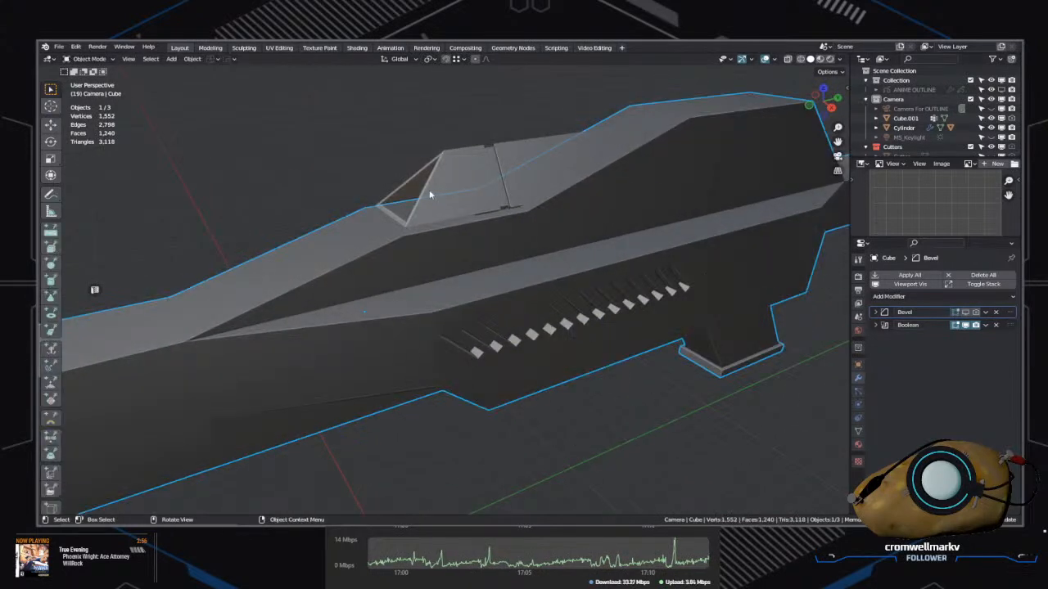
Step: Select the top sight, show its material settings, and enter its mesh for editing
click(429, 189)
click(858, 446)
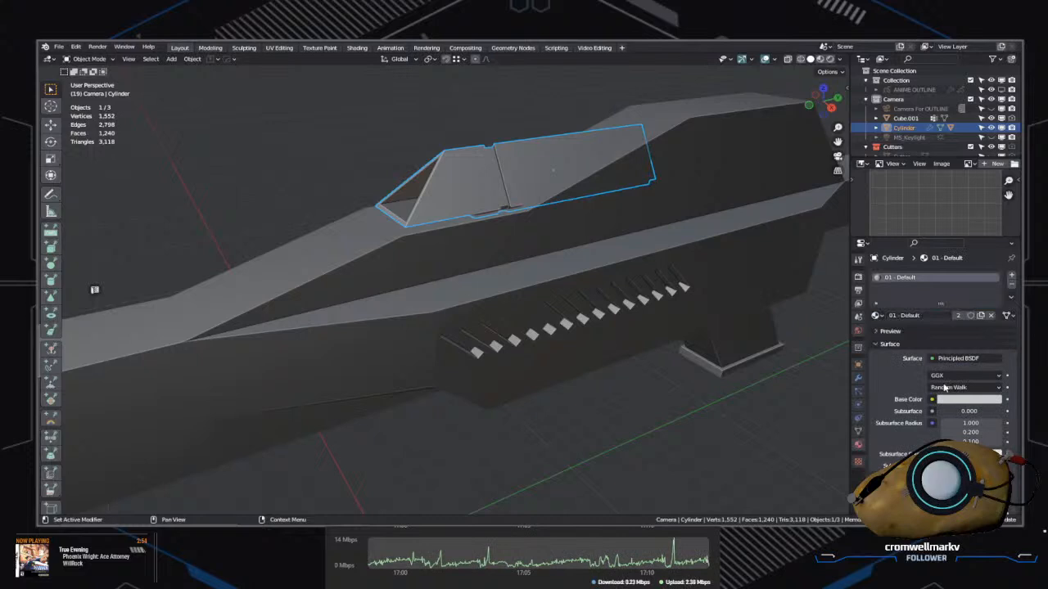
scroll(383, 375, down, 4)
click(387, 319)
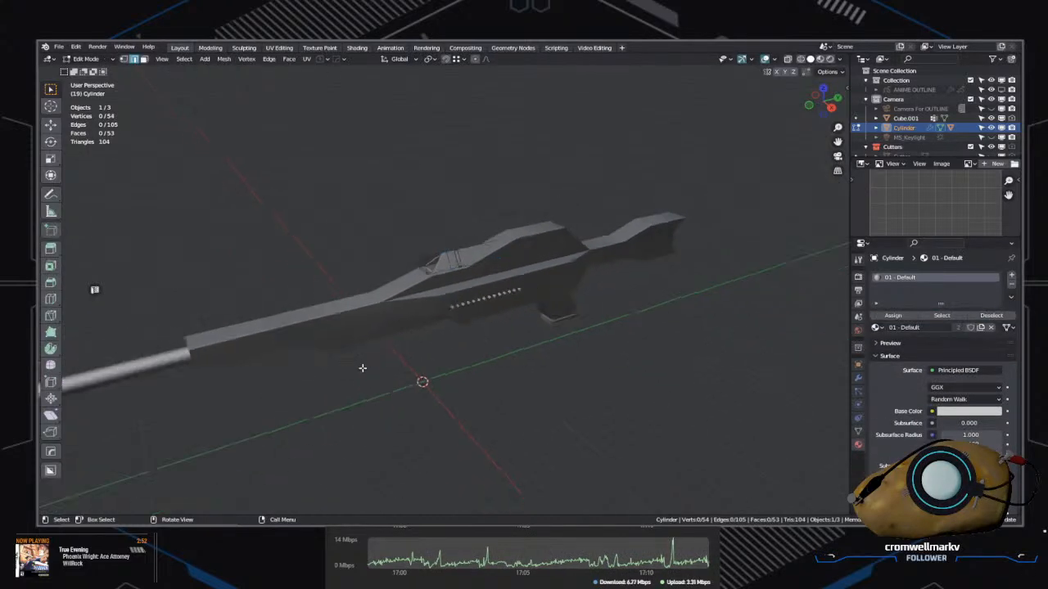
Step: Examine the rifle's muzzle, barrel, raised top section and side profile from several angles
scroll(552, 356, up, 6)
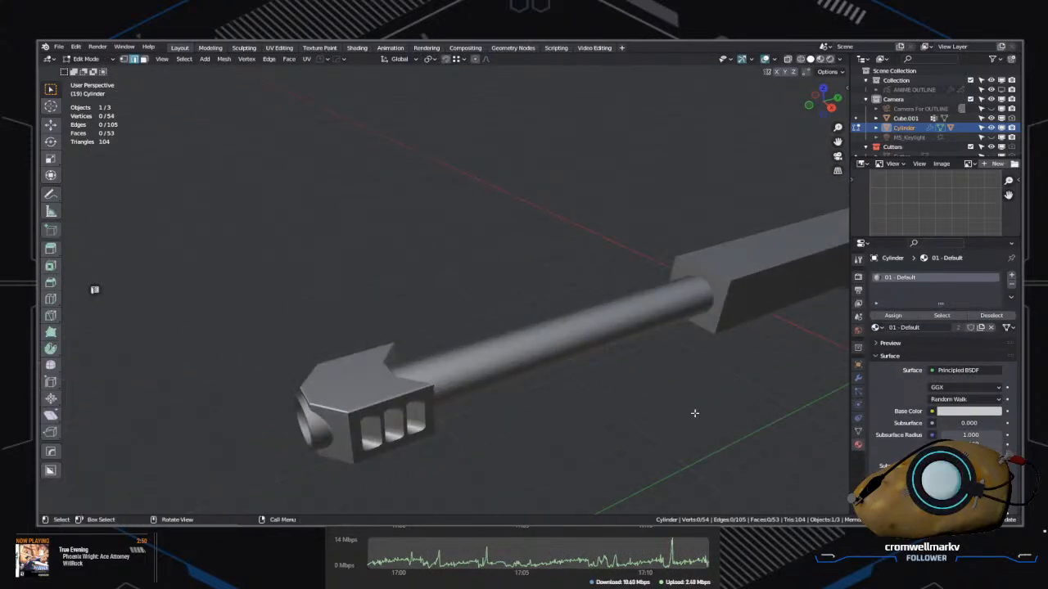
middle_drag(694, 413, 331, 443)
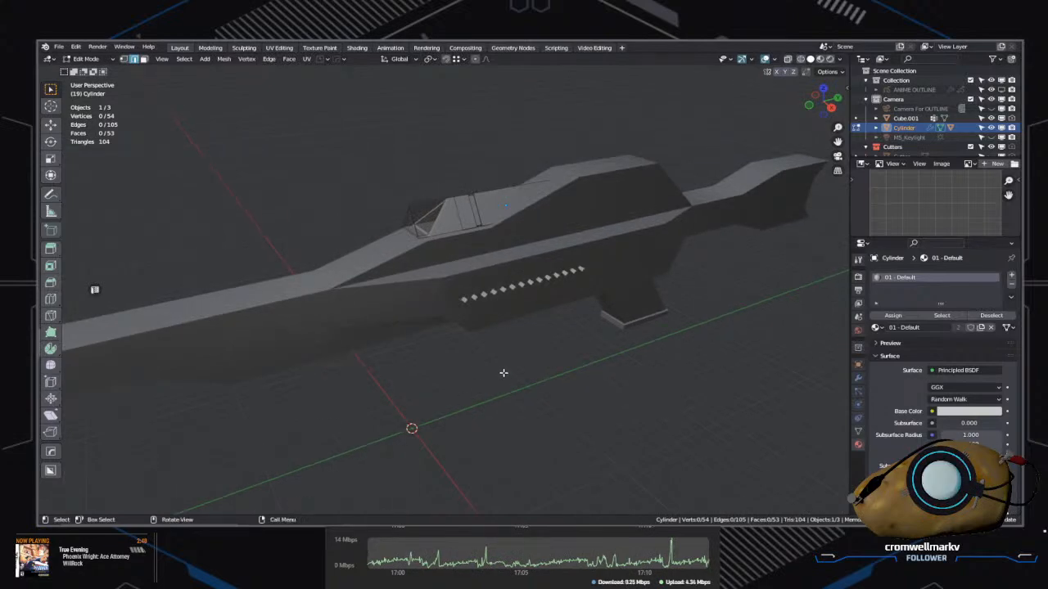
scroll(503, 373, up, 1)
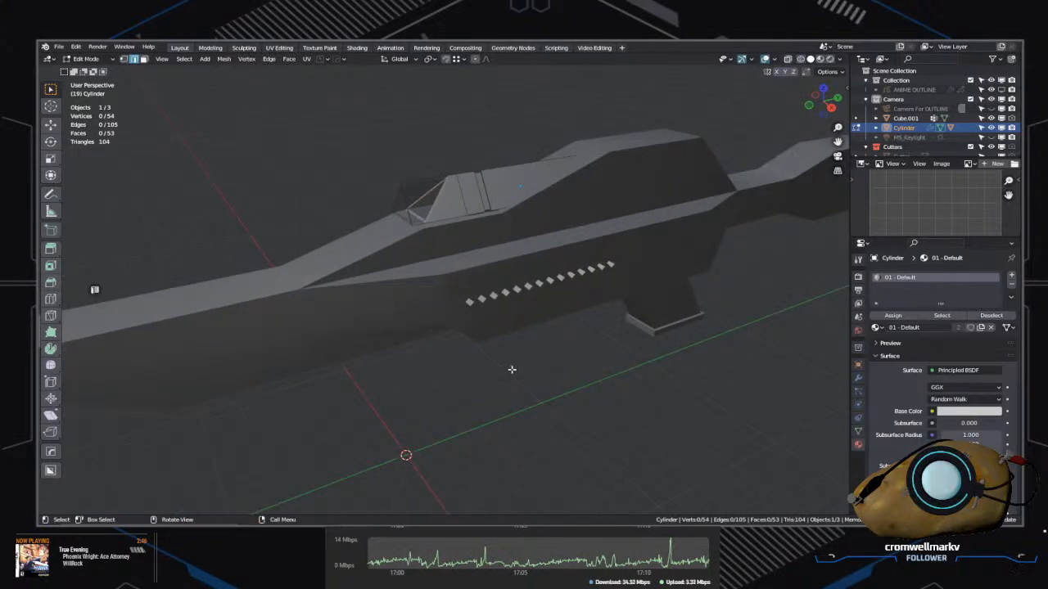
middle_drag(536, 377, 601, 446)
scroll(554, 393, up, 4)
scroll(540, 393, down, 5)
middle_drag(480, 346, 450, 351)
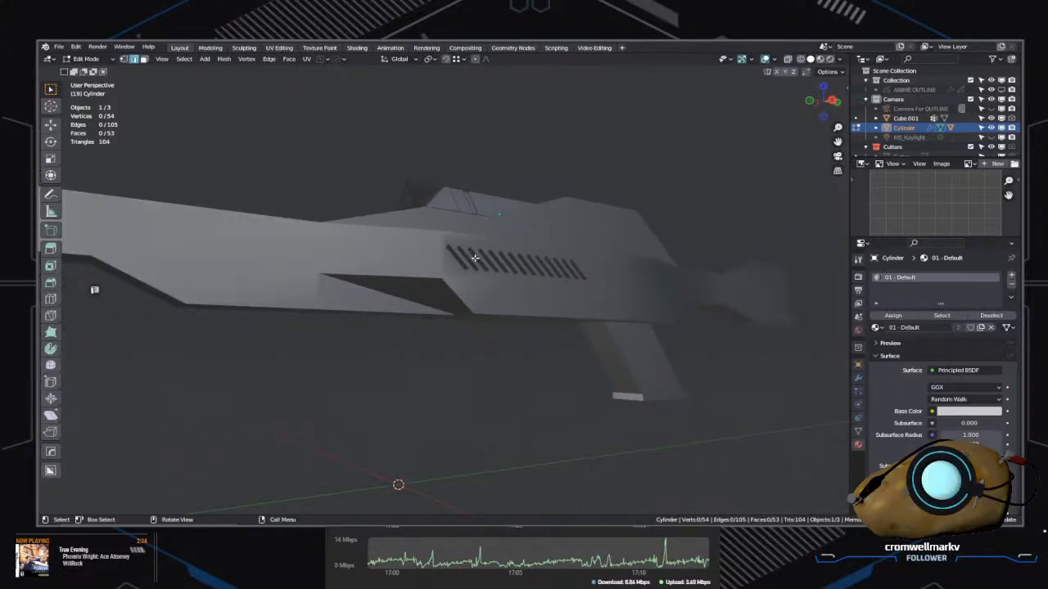
Step: Examine the rifle's vents, side profile, grip and stock from several angles, then return to Object Mode
middle_drag(474, 259, 492, 284)
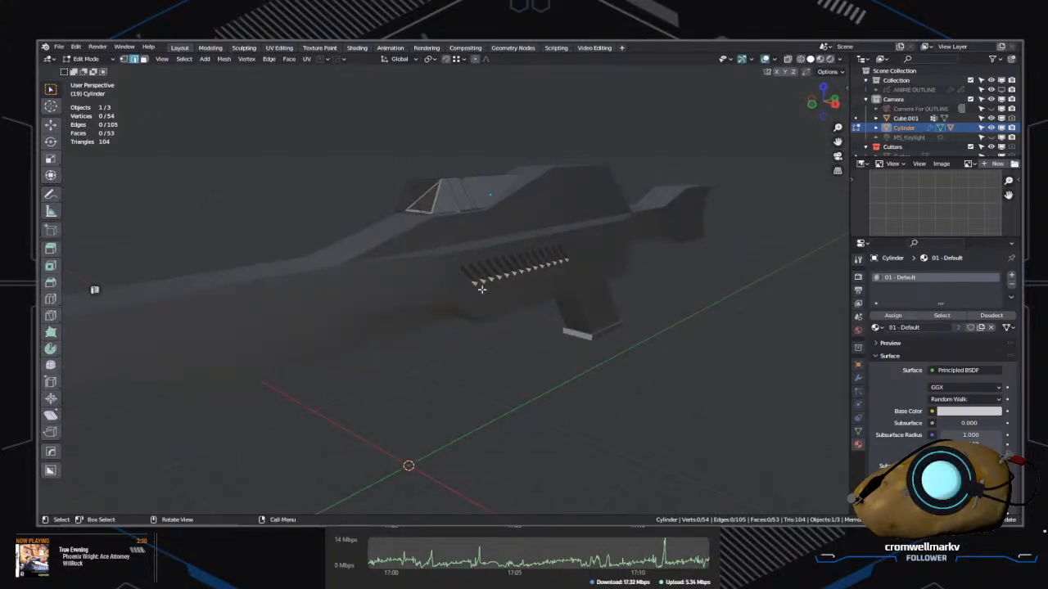
middle_drag(550, 285, 531, 210)
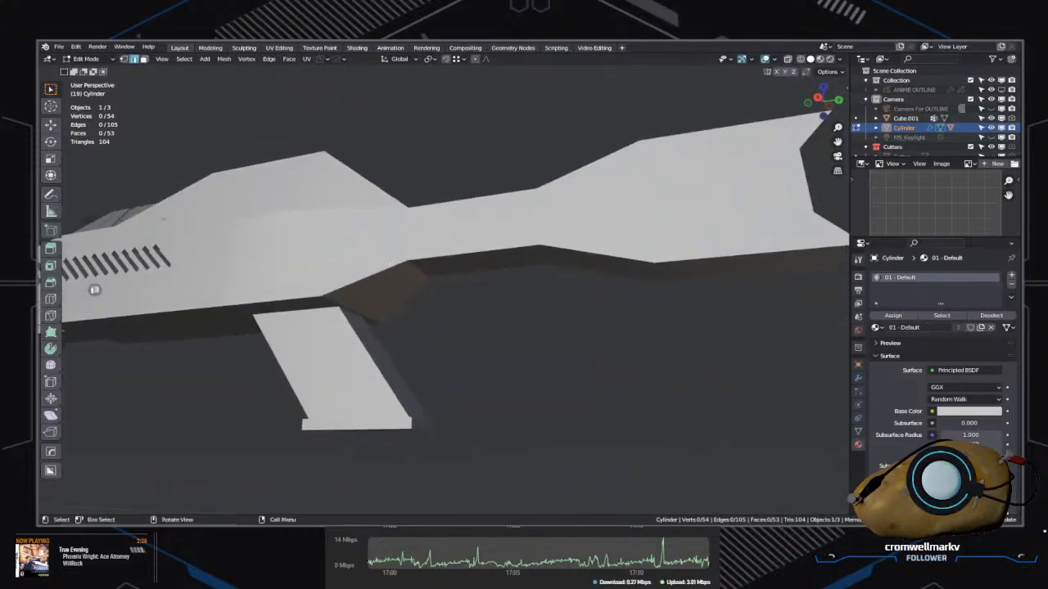
middle_drag(386, 262, 532, 305)
scroll(532, 304, up, 2)
click(467, 309)
middle_drag(467, 308, 509, 376)
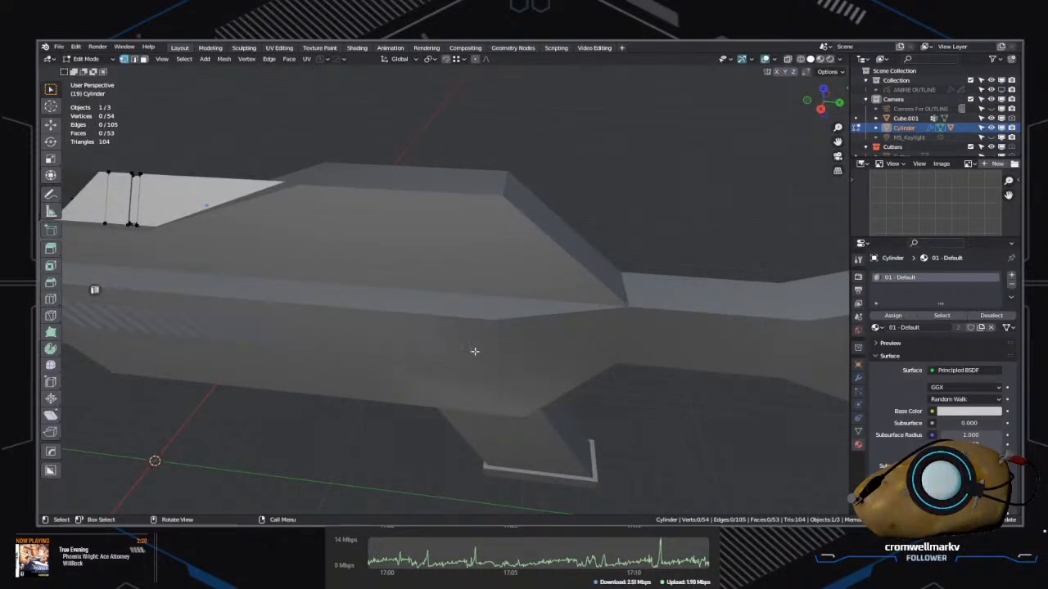
click(498, 276)
middle_drag(498, 276, 490, 335)
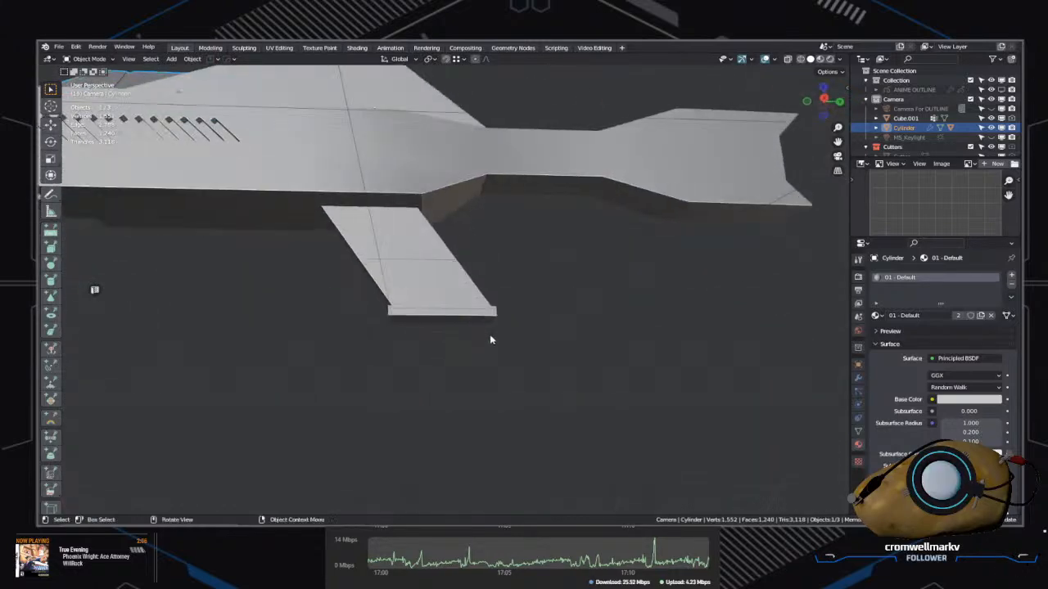
Step: Switch from editing the sight to editing the rifle body's mesh, with face selection active
scroll(491, 336, up, 4)
key(Tab)
click(550, 329)
middle_drag(522, 374, 467, 284)
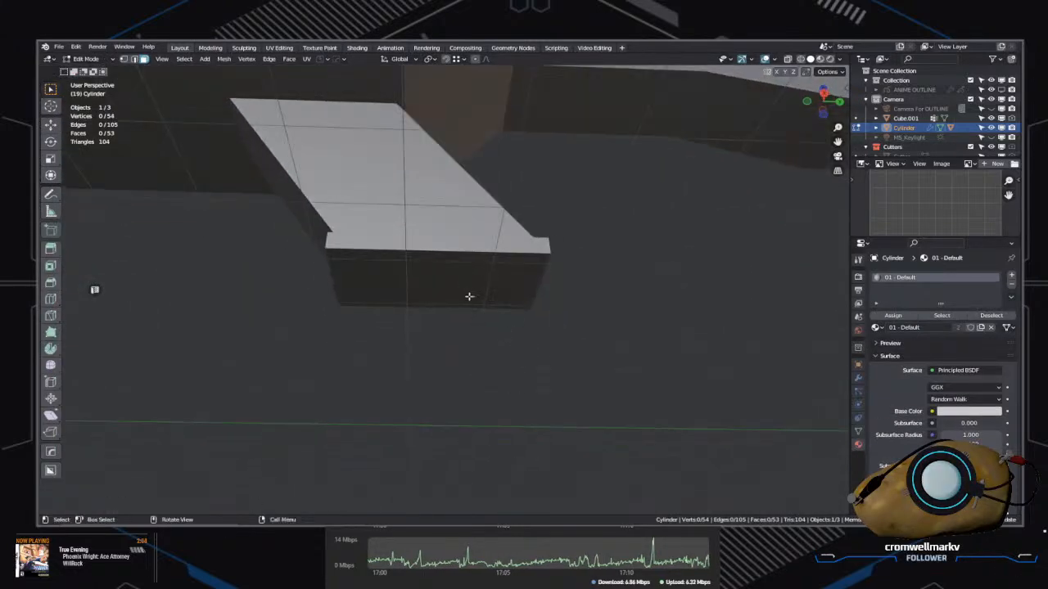
key(Tab)
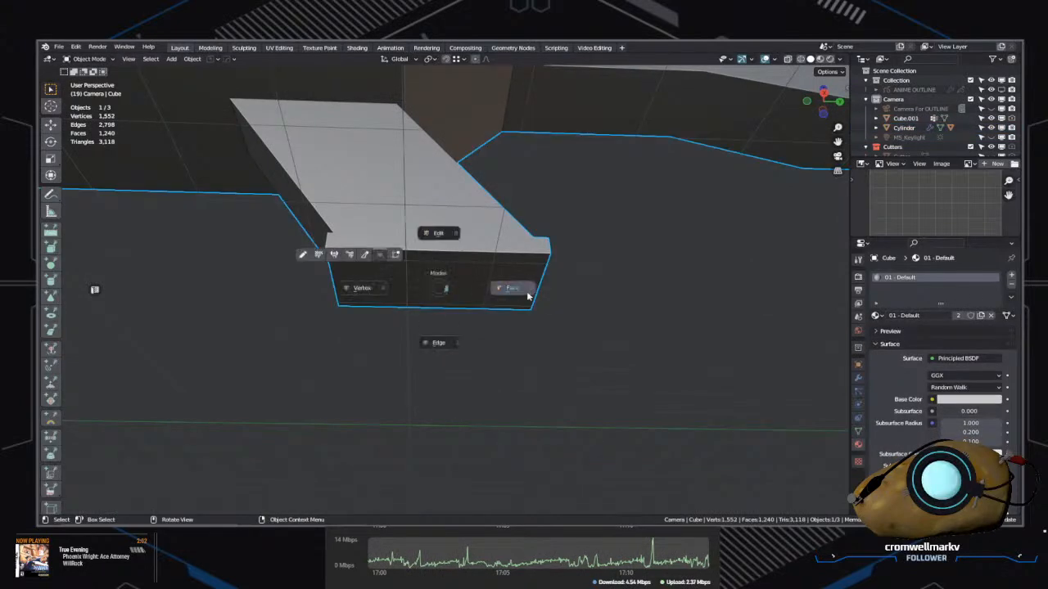
click(528, 297)
Step: Select the two bottom faces of the grip, grow the selection around them, and move it about 0.01 m along Z
click(468, 281)
shift+click(450, 305)
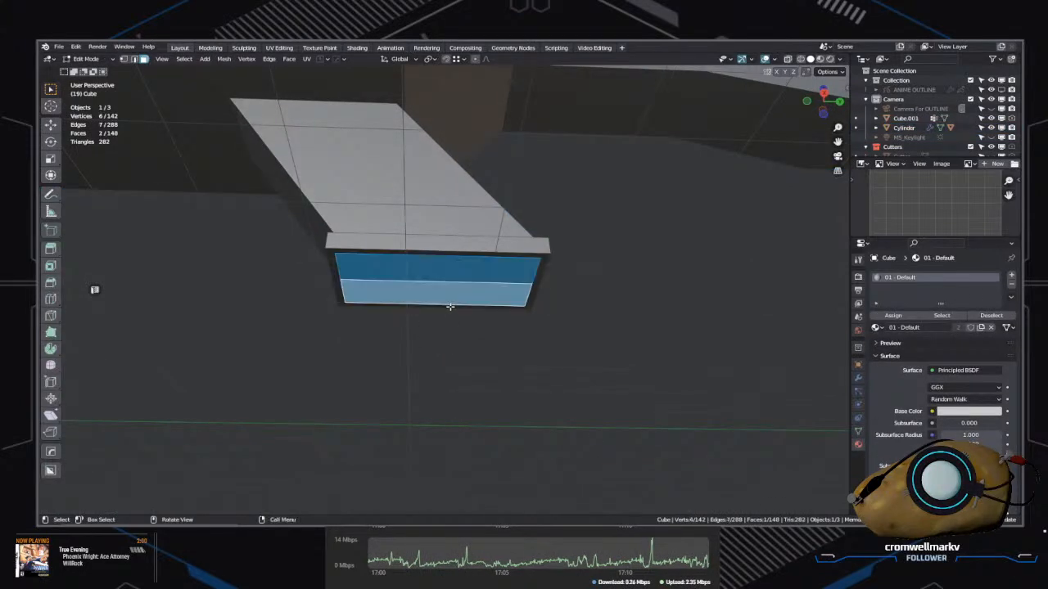
middle_drag(449, 306, 442, 262)
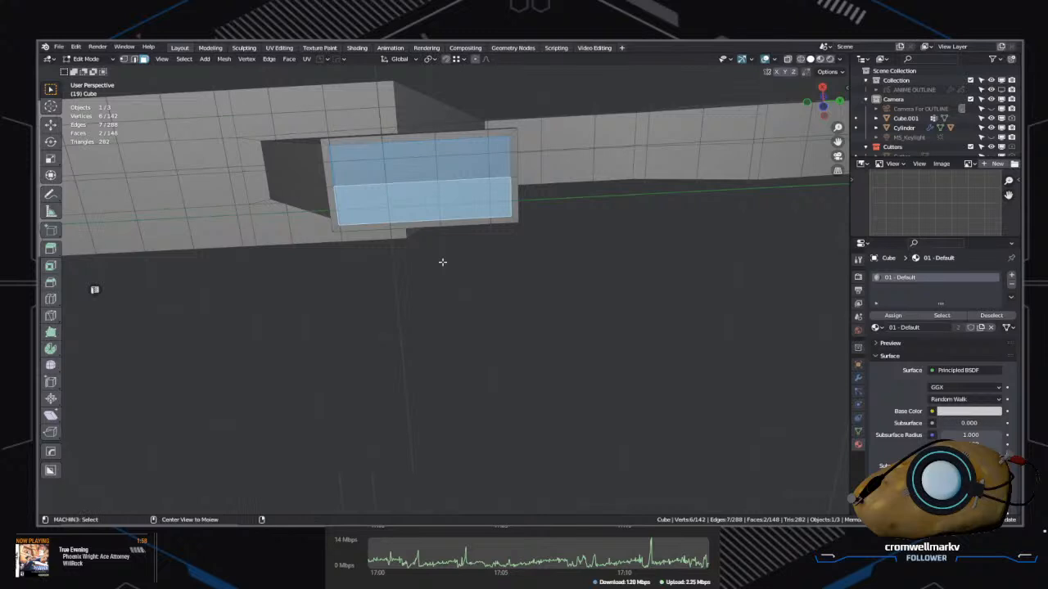
key(ctrl+KP_Add)
key(e)
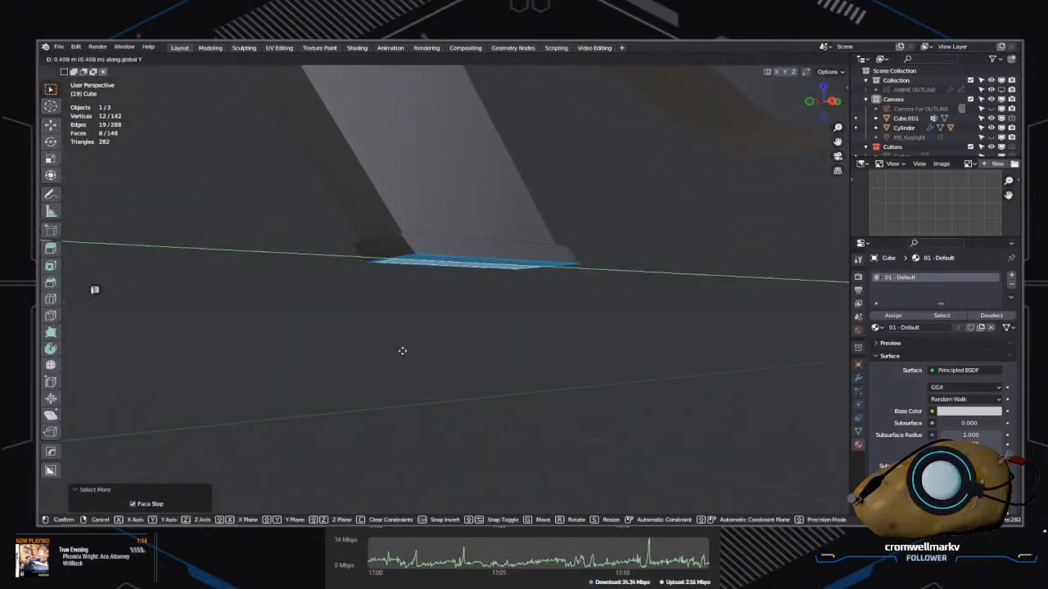
click(401, 351)
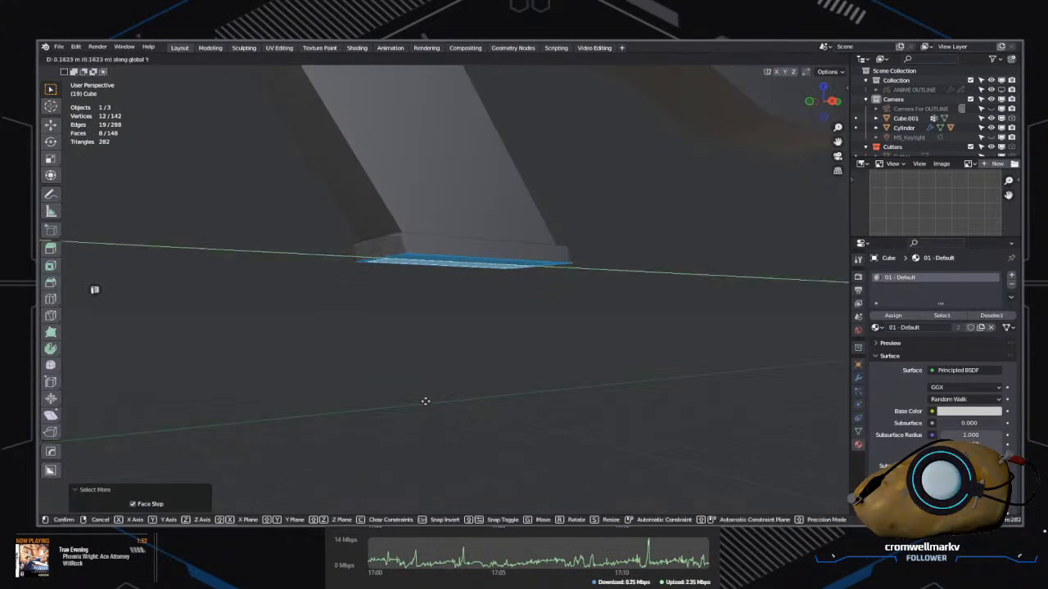
right_click(462, 439)
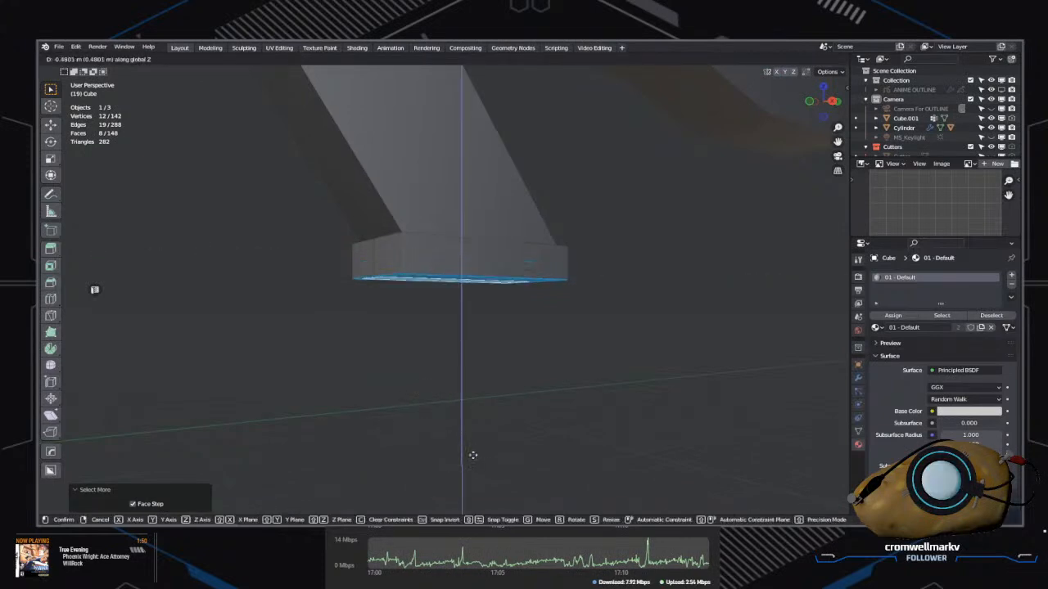
click(471, 437)
middle_drag(472, 428, 520, 388)
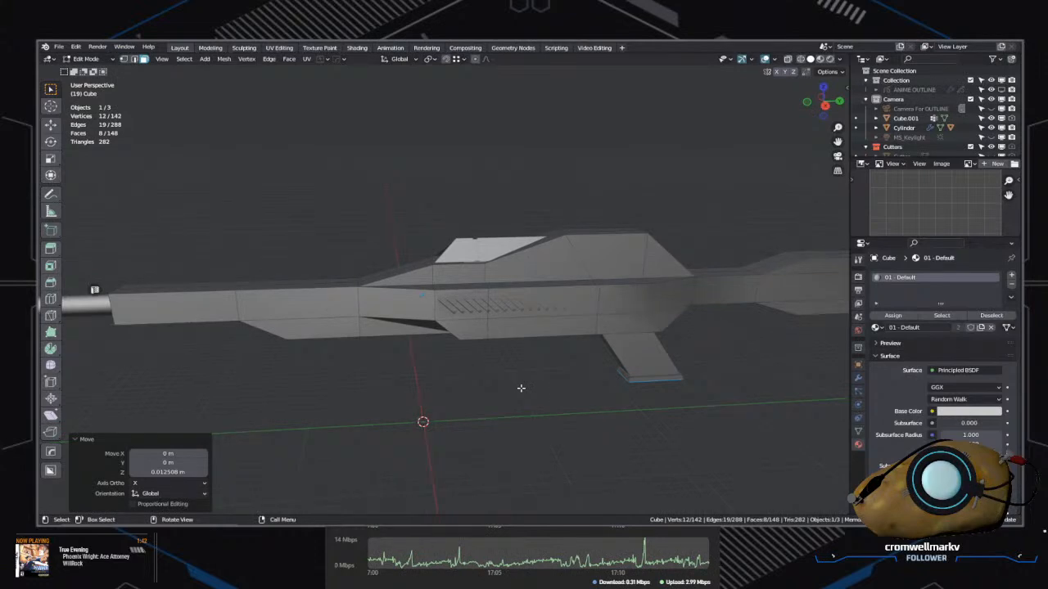
Step: Lower the rear crosswise top edges of the raised hump about 1.5 m along Z
middle_drag(520, 388, 453, 290)
scroll(488, 361, up, 5)
key(Tab)
click(451, 331)
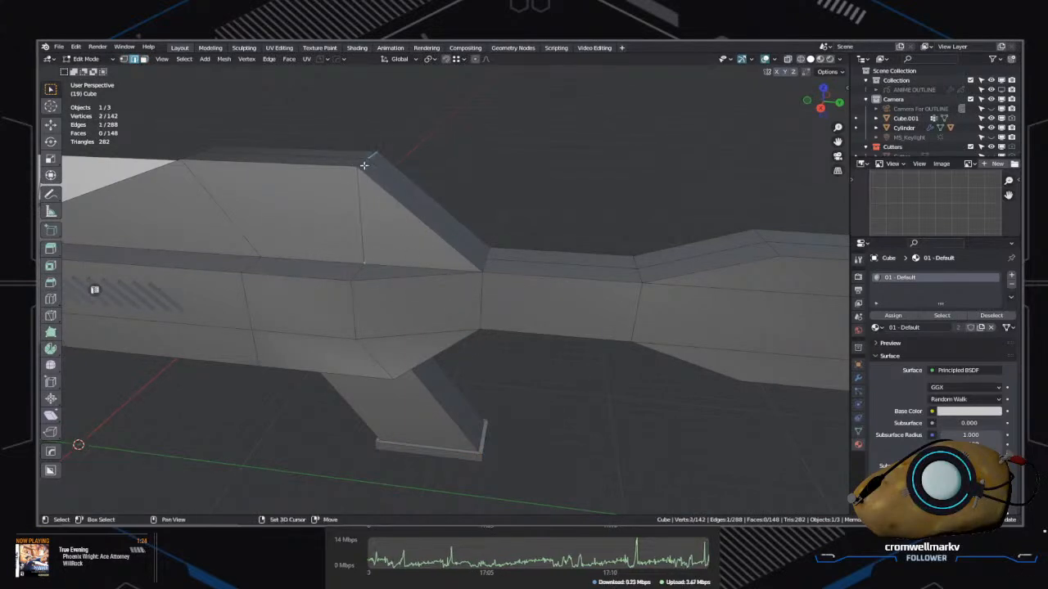
key(z)
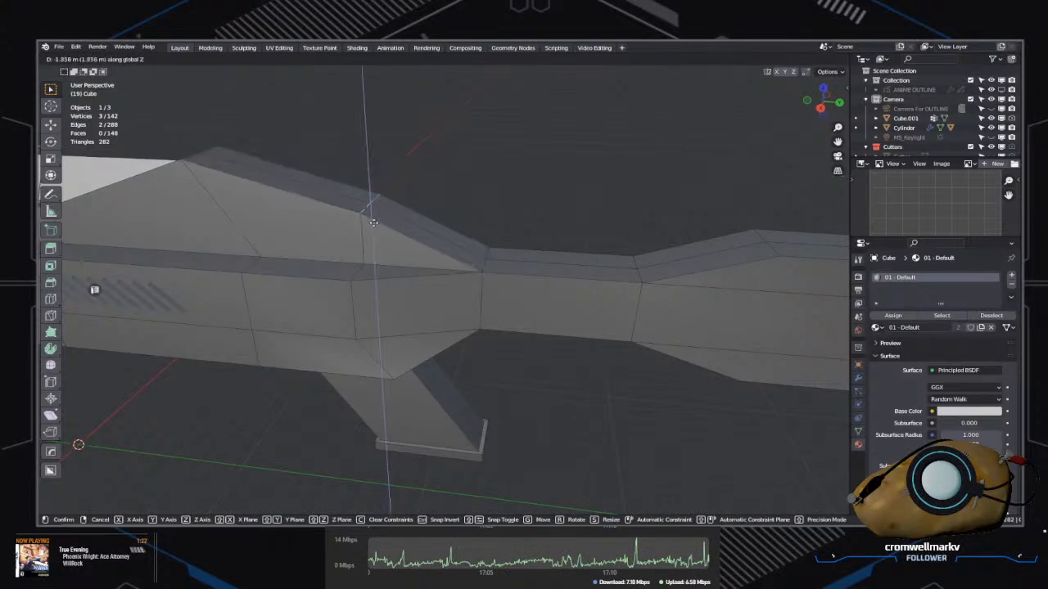
click(371, 213)
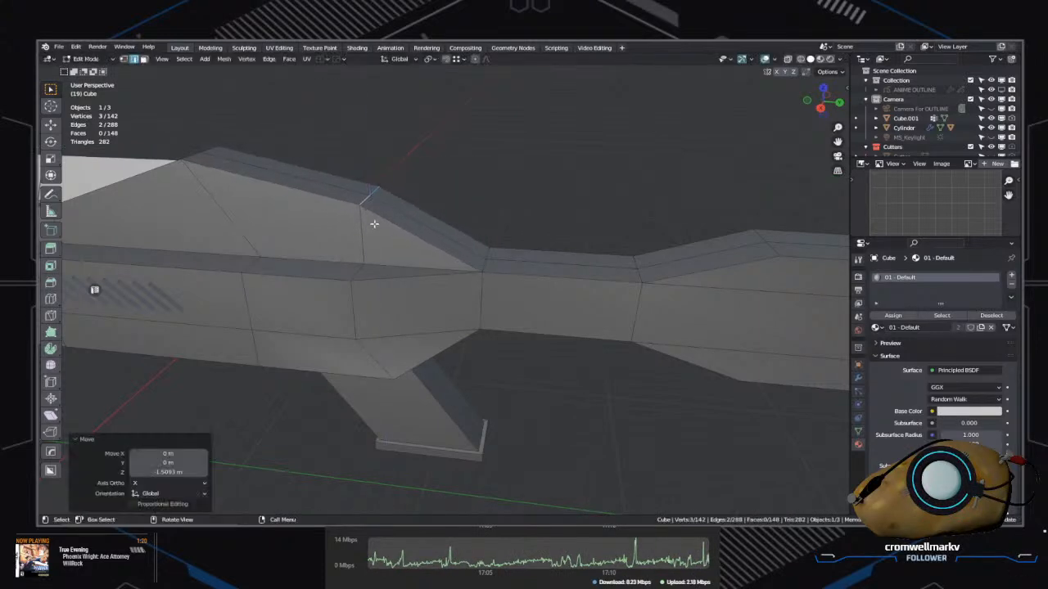
Step: Clear the selection and connect two corner vertices of the wedge-shaped side recess ahead of the vents
scroll(373, 221, down, 4)
middle_drag(372, 221, 524, 371)
scroll(545, 333, up, 3)
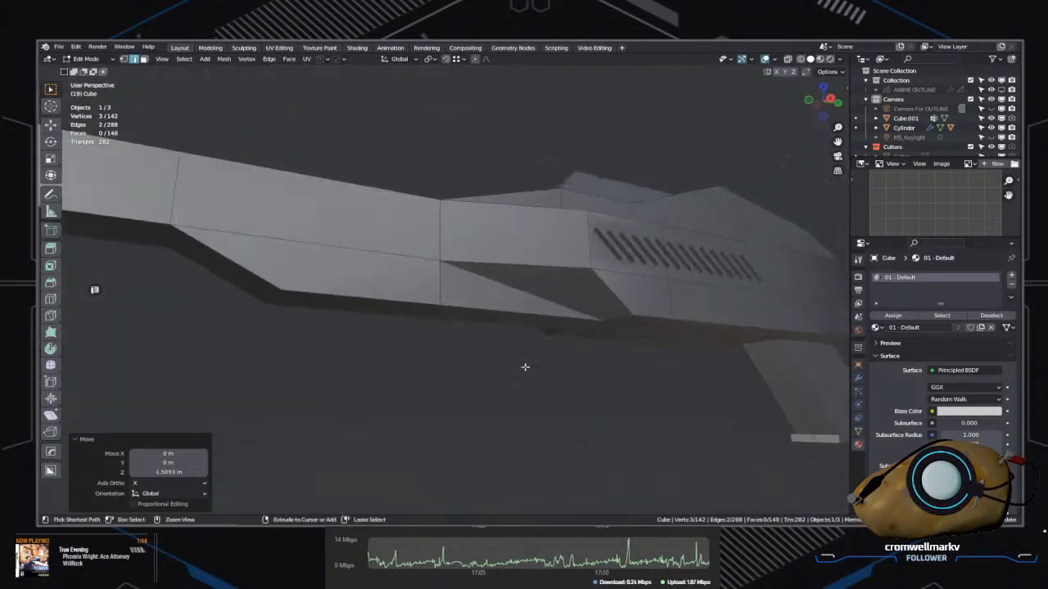
middle_drag(670, 370, 459, 401)
middle_drag(463, 424, 495, 397)
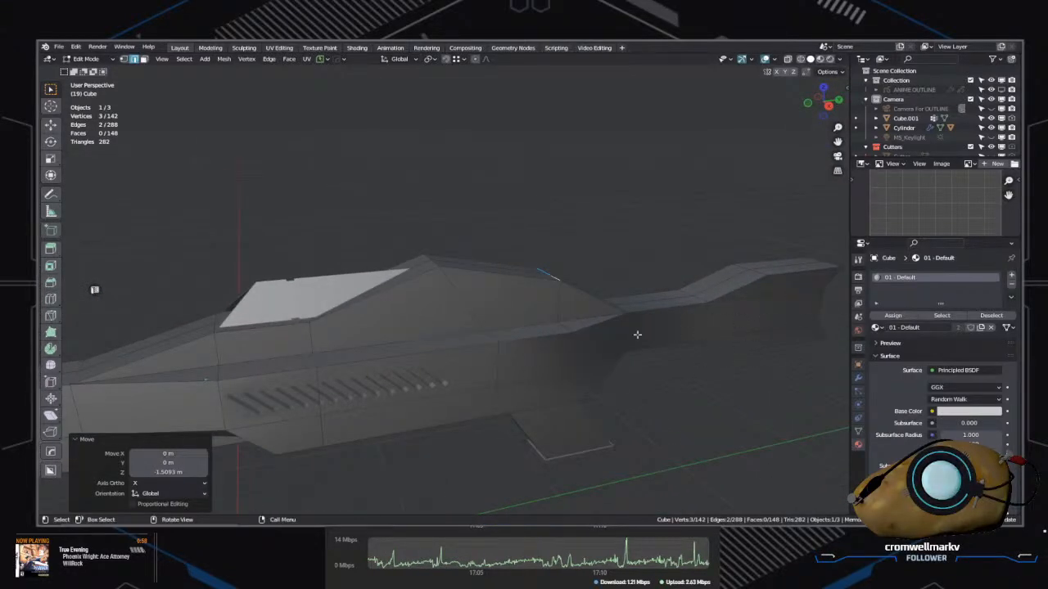
middle_drag(637, 334, 548, 342)
key(alt+a)
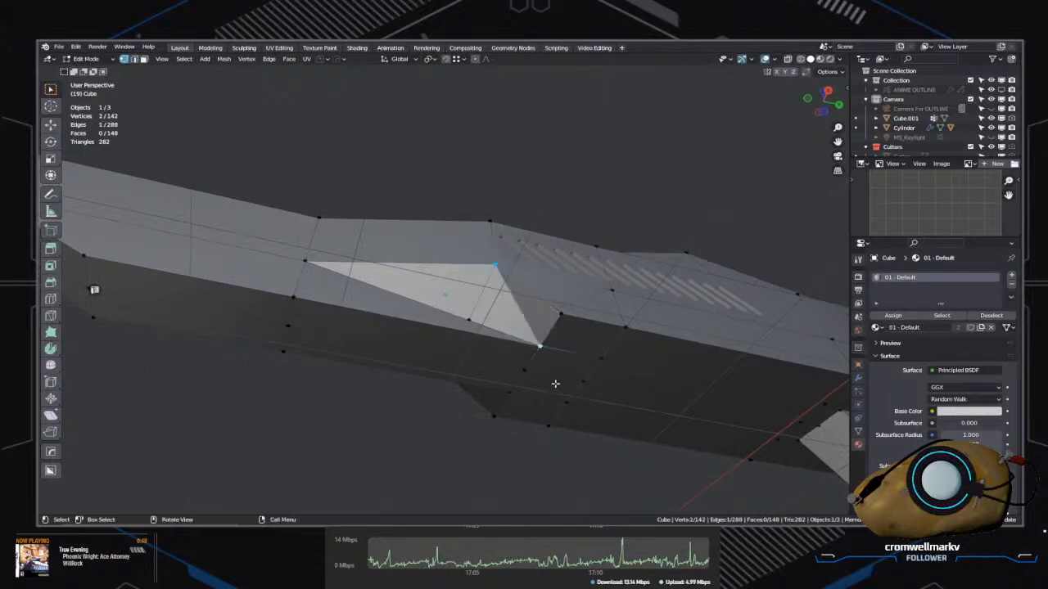
middle_drag(489, 312, 596, 361)
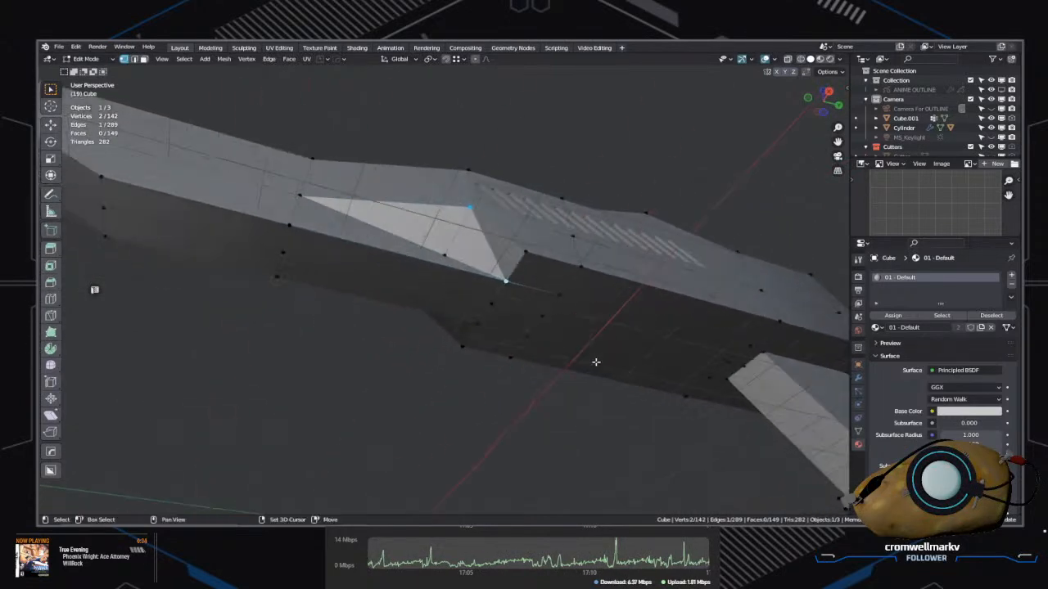
Step: Show the body's modifiers, preview the Bevel on the underside in the viewport, and hide it again
click(858, 379)
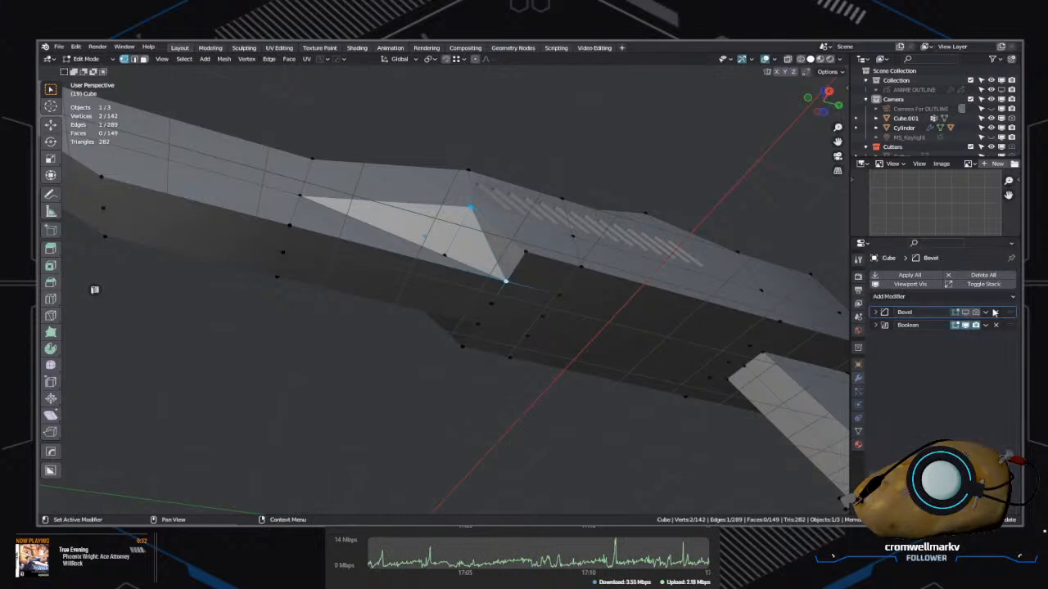
middle_drag(655, 328, 510, 329)
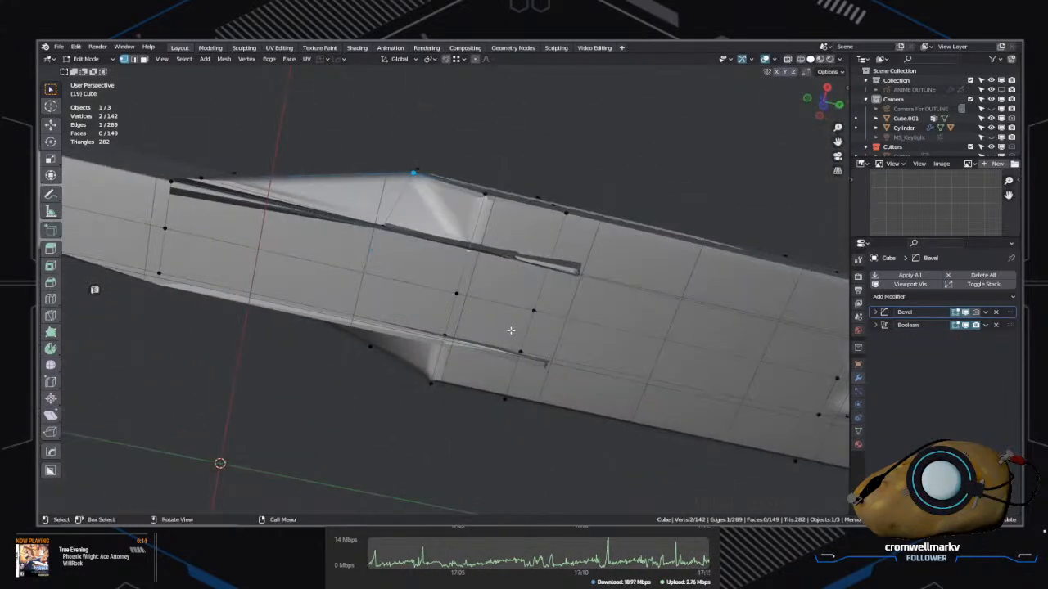
click(965, 314)
middle_drag(564, 388, 547, 293)
Step: Select the six central underside faces of the fore-end beneath the wedge recess and extrude them about 0.31 m along their normal
key(Tab)
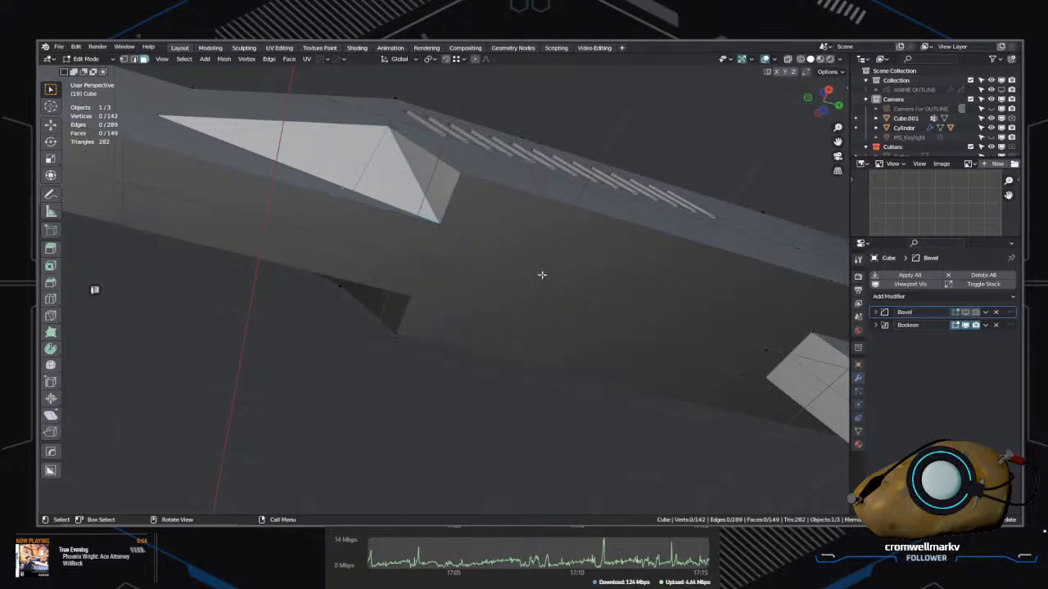
click(541, 275)
click(460, 253)
click(536, 269)
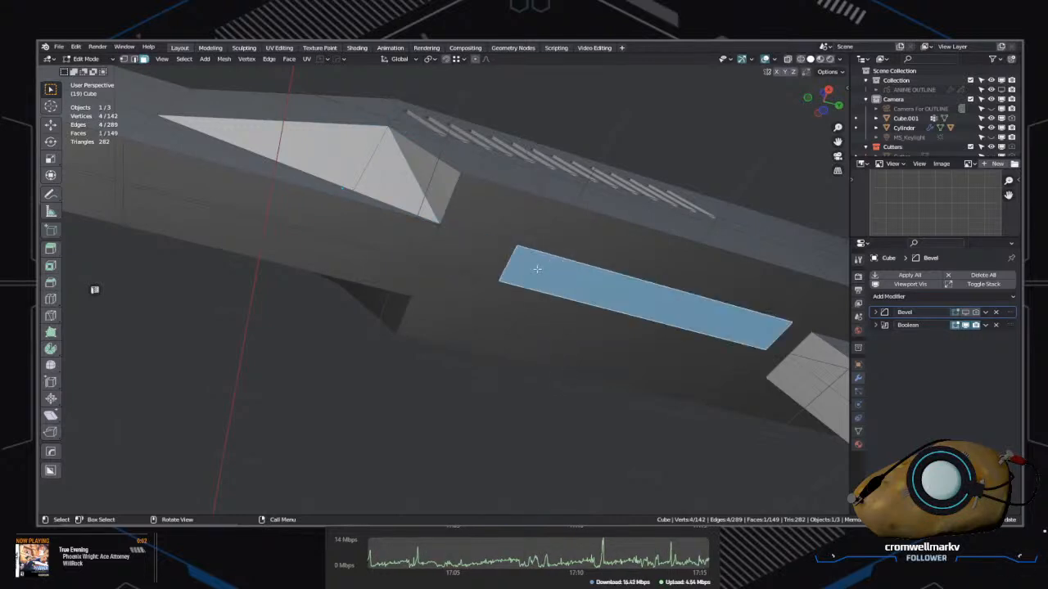
middle_drag(479, 262, 594, 276)
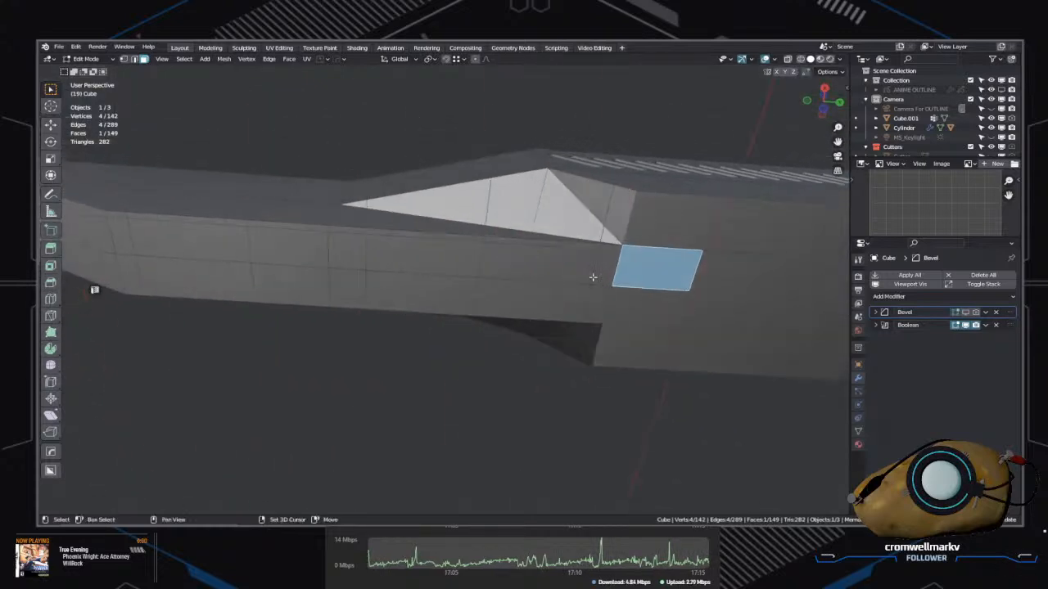
shift+click(605, 278)
shift+click(642, 307)
shift+click(518, 314)
shift+click(296, 280)
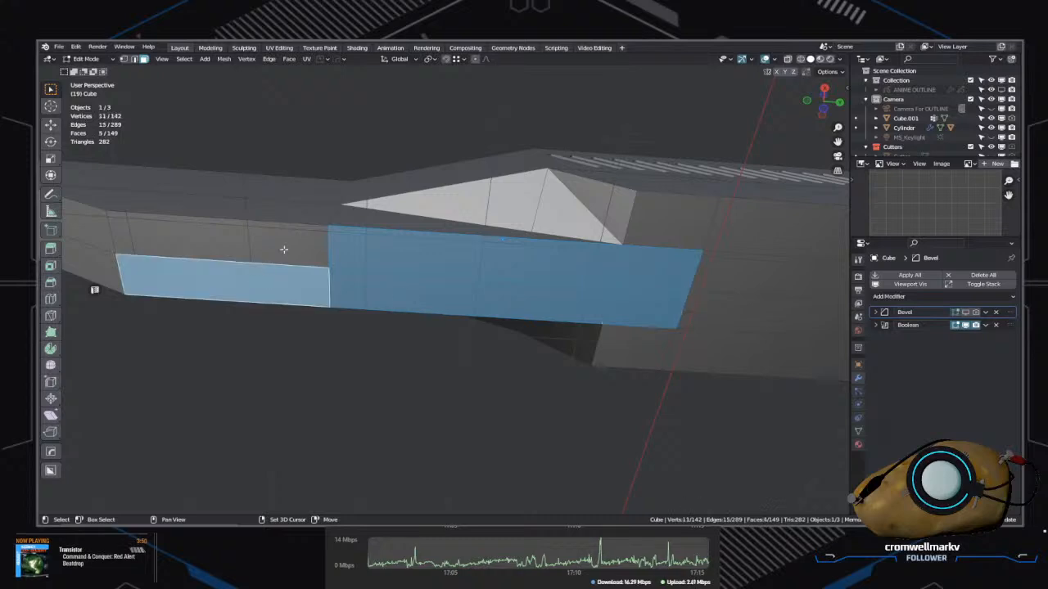
shift+click(284, 236)
middle_drag(284, 233, 282, 309)
scroll(221, 279, down, 5)
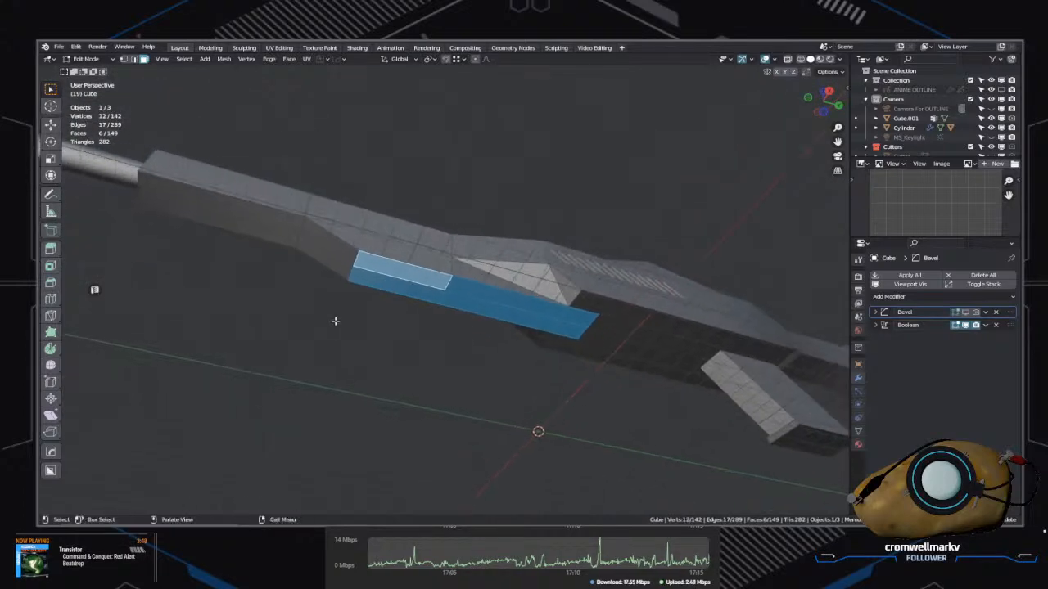
scroll(524, 349, up, 1)
mouse_move(532, 352)
shift+middle_down()
mouse_move(484, 332)
mouse_move(516, 340)
shift+middle_up()
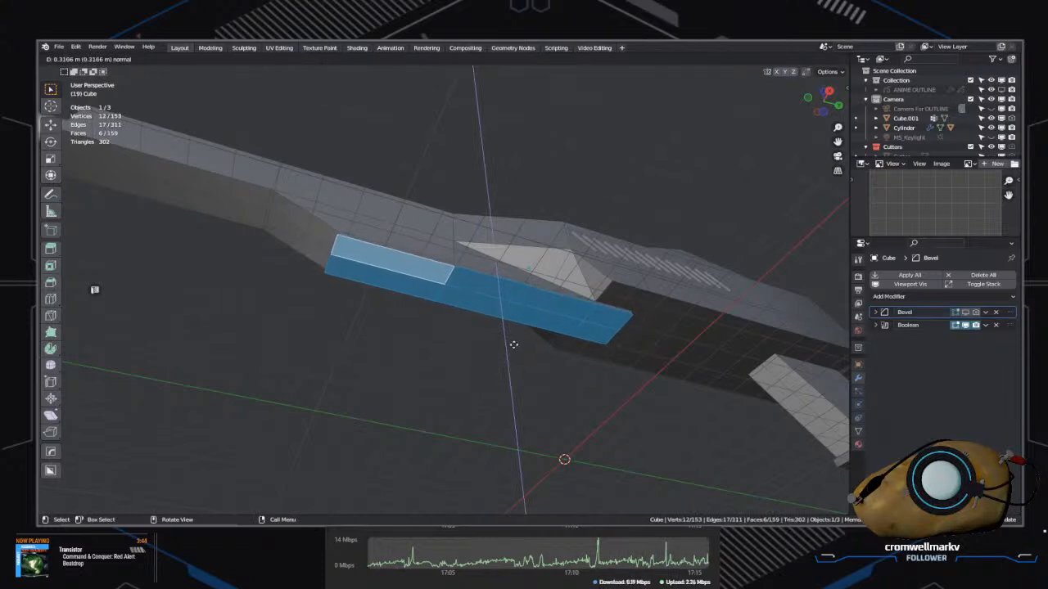
click(514, 345)
Step: Merge the lower rear corner vertex of the extruded underside block into the body vertex directly above it
scroll(602, 367, up, 3)
shift+middle_drag(647, 361, 483, 335)
middle_drag(565, 332, 580, 396)
click(398, 352)
click(553, 266)
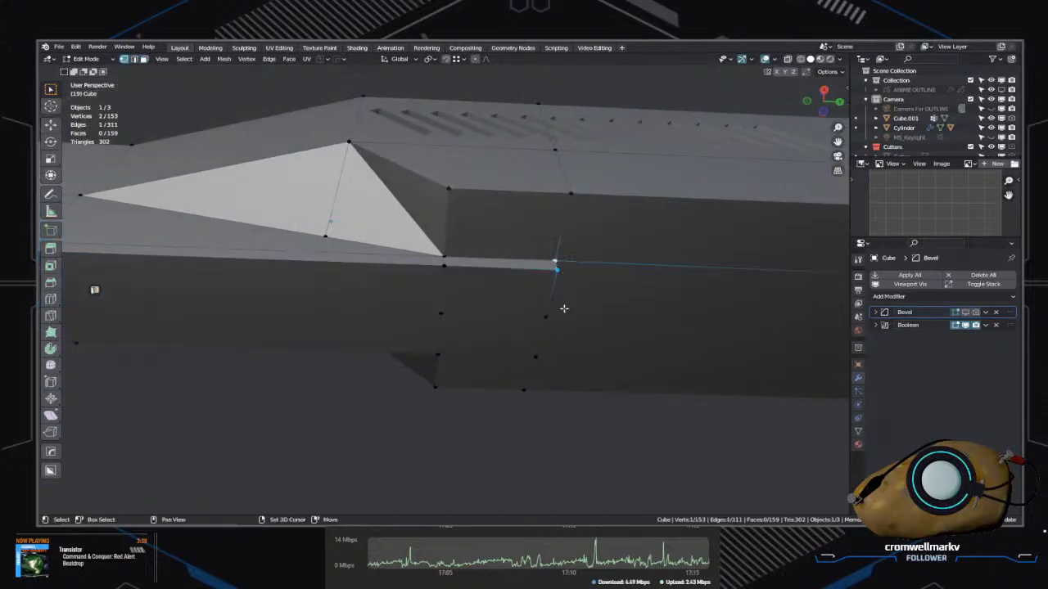
key(1)
Step: Merge the remaining rear vertex pairs of the extruded block with Smart Vert, tapering its end into the body
middle_drag(571, 349, 389, 342)
click(361, 389)
shift+click(368, 362)
key(1)
shift+click(336, 375)
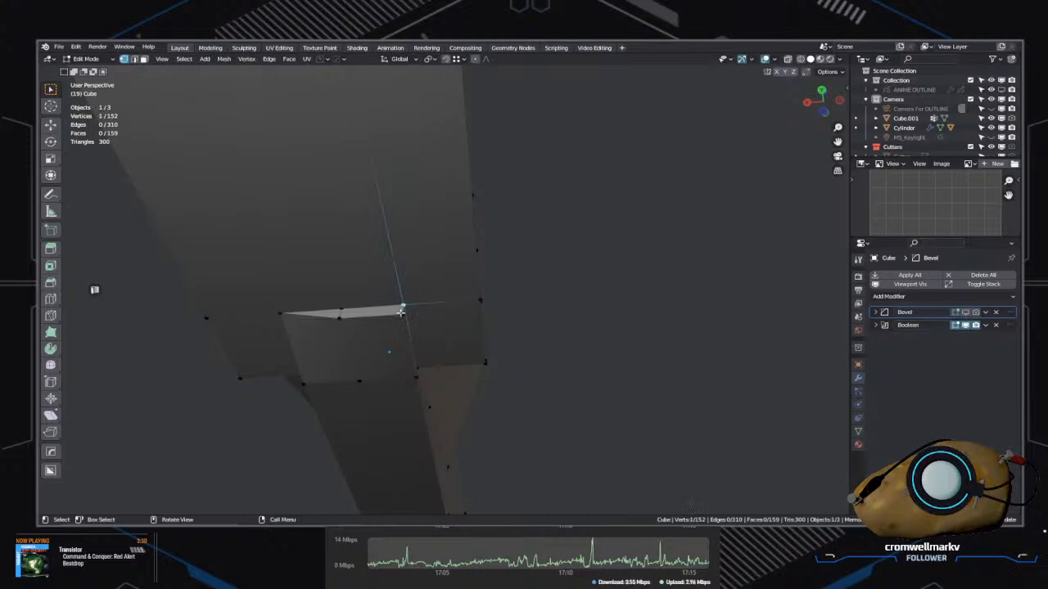
key(1)
Step: Preview the Bevel on the tapered underside block, check its edges up close, and hide the Bevel again
middle_drag(341, 312, 519, 373)
scroll(519, 373, up, 4)
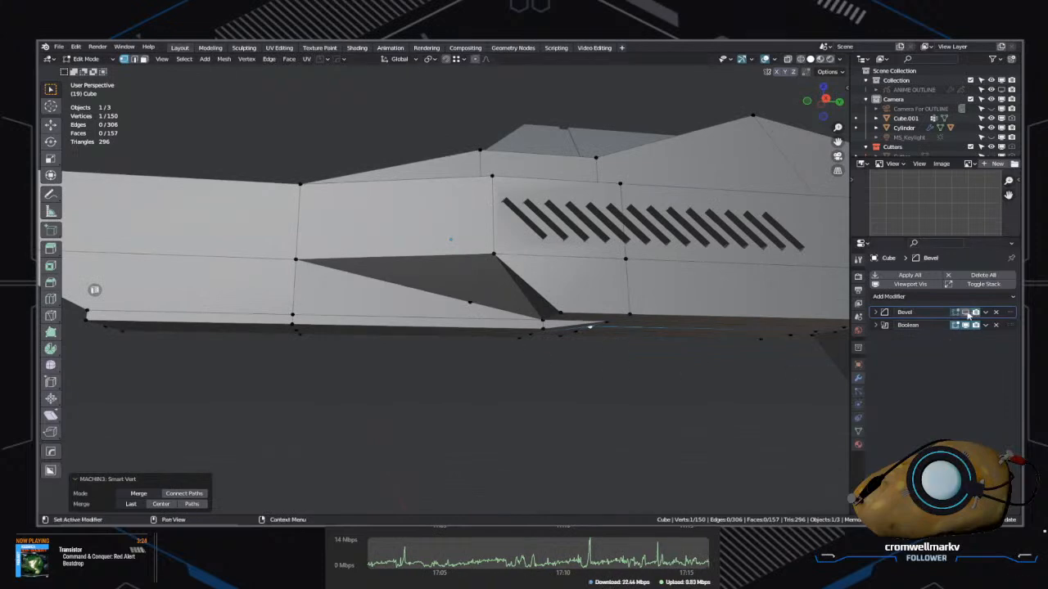
middle_drag(712, 311, 776, 426)
scroll(622, 365, down, 5)
middle_drag(605, 406, 603, 331)
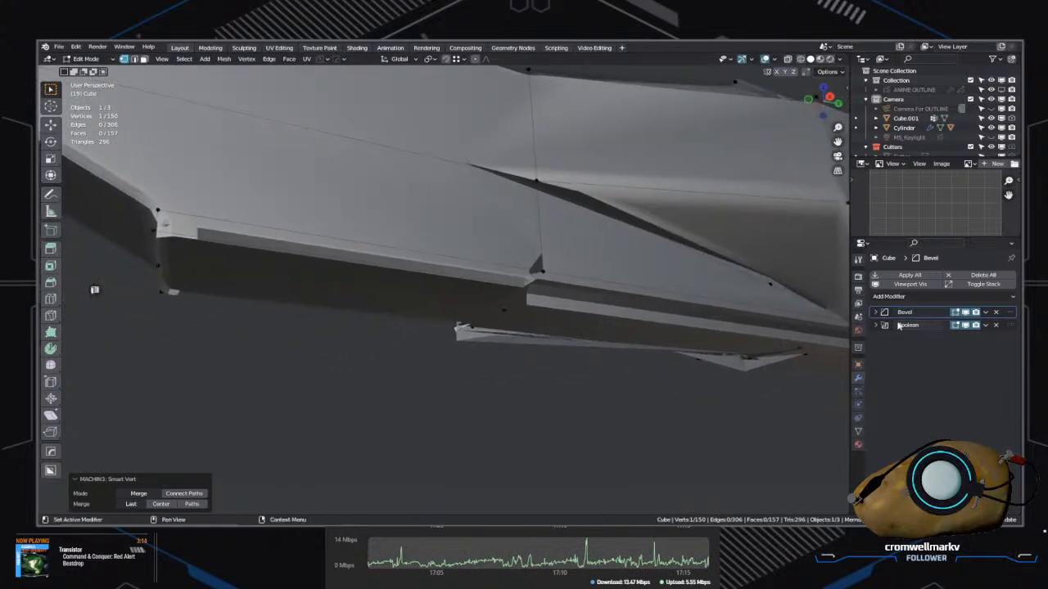
middle_drag(737, 335, 651, 345)
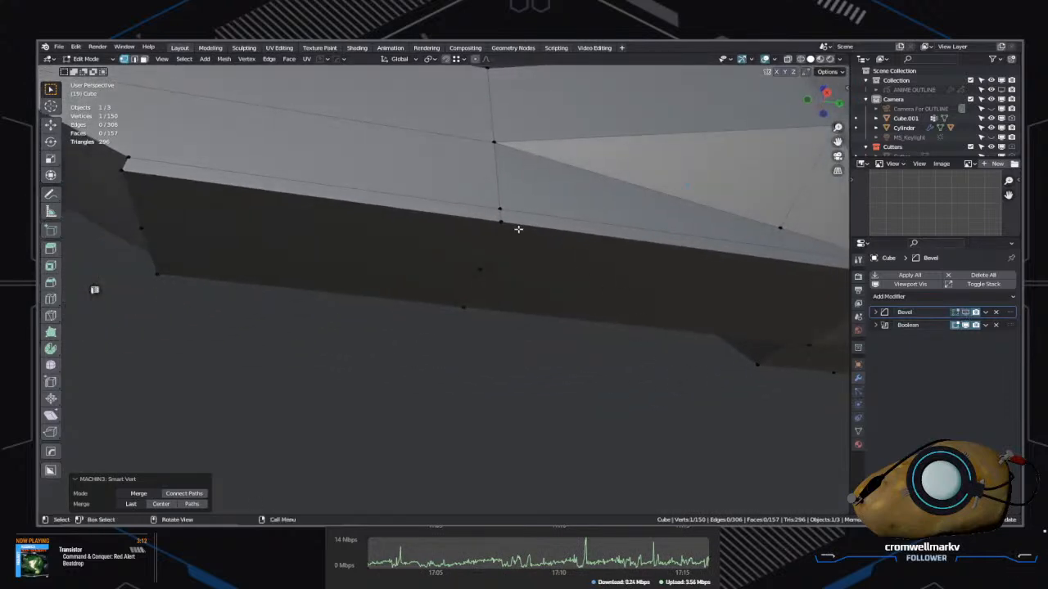
Step: Select the two hidden interior faces inside the rear of the tapered underside block and delete them
key(g)
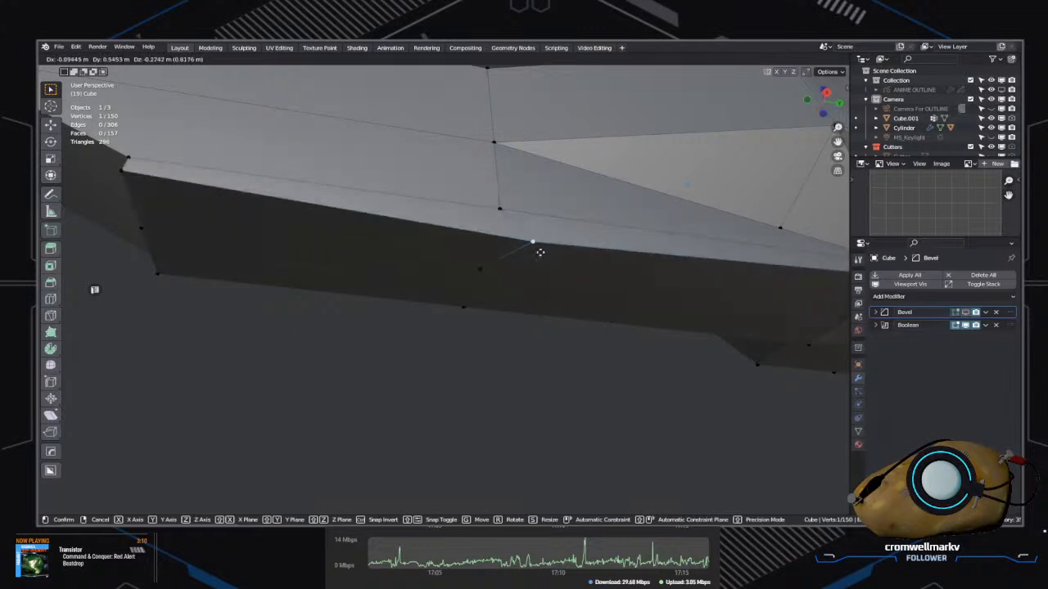
right_click(545, 289)
middle_drag(545, 289, 555, 445)
scroll(500, 354, up, 2)
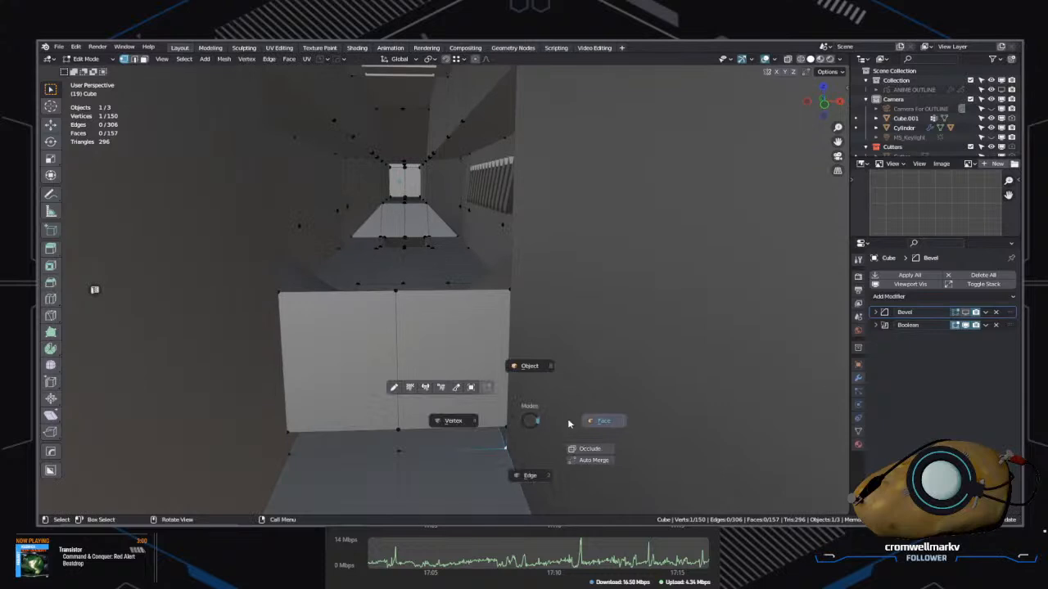
click(569, 424)
click(346, 351)
click(436, 365)
shift+click(379, 362)
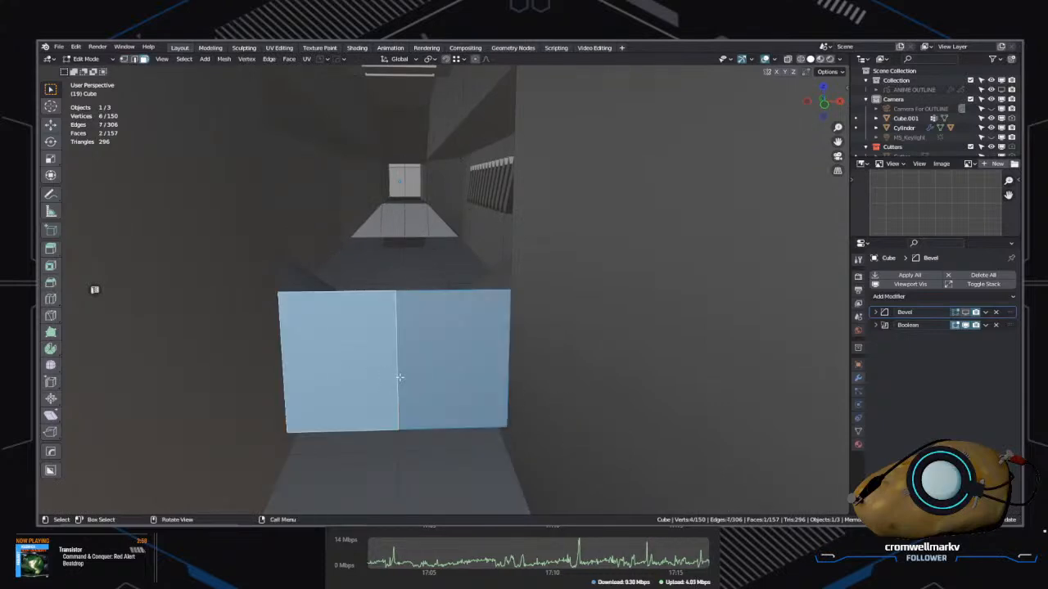
key(x)
click(385, 334)
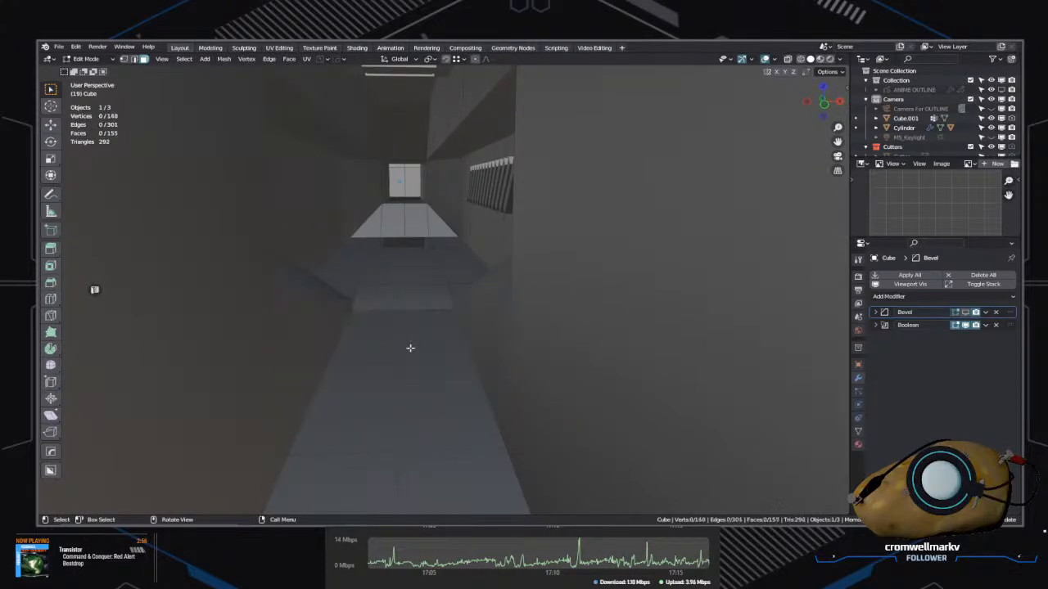
Step: Return to Object Mode, show the Bevel on the underside block, and turn on Face Orientation to check its normals
middle_drag(409, 346, 535, 320)
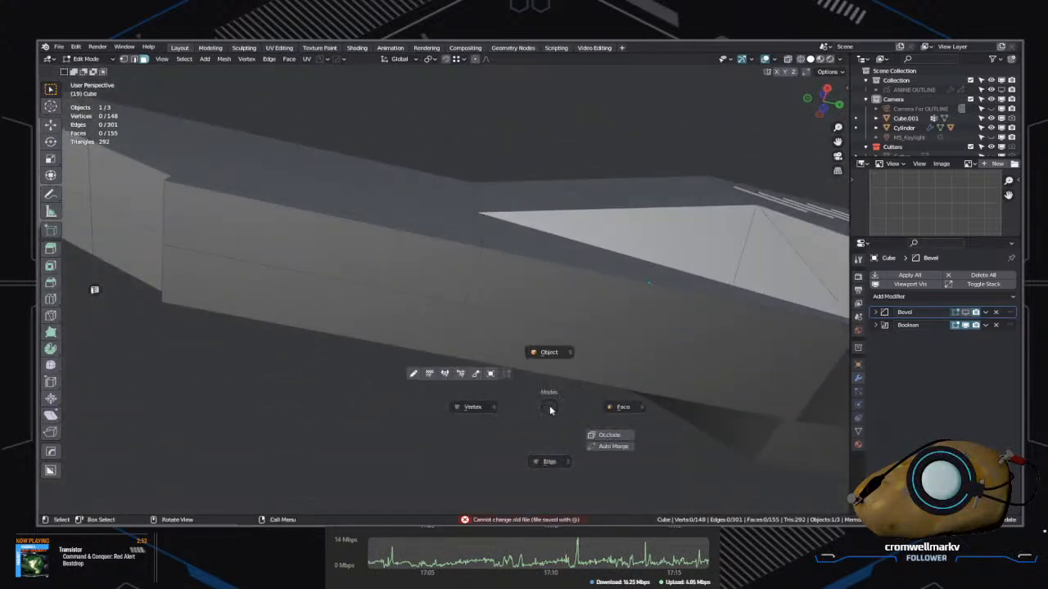
click(553, 386)
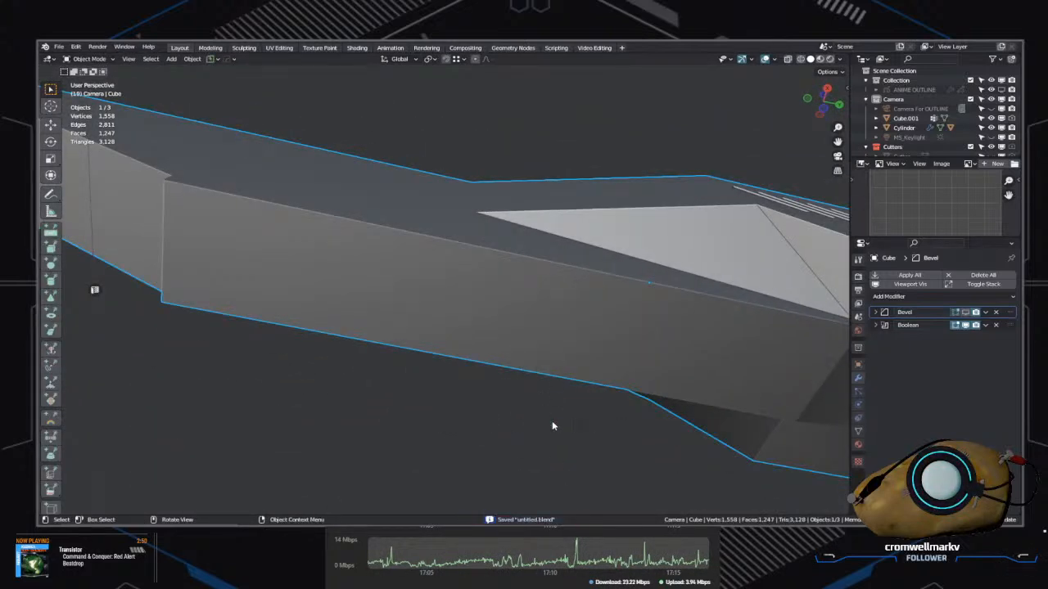
click(965, 312)
middle_drag(741, 328, 463, 325)
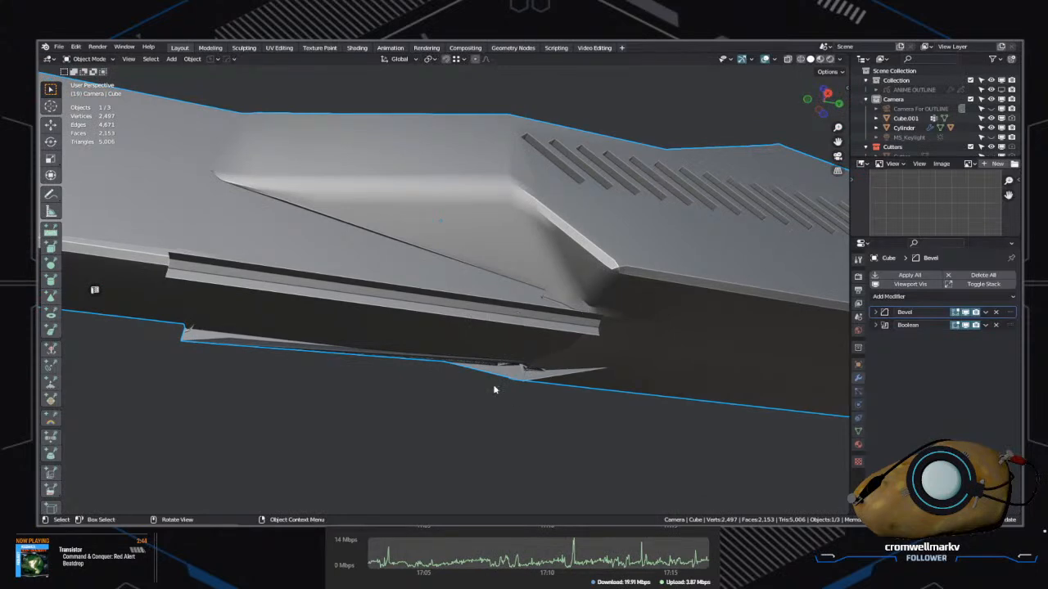
key(alt+v)
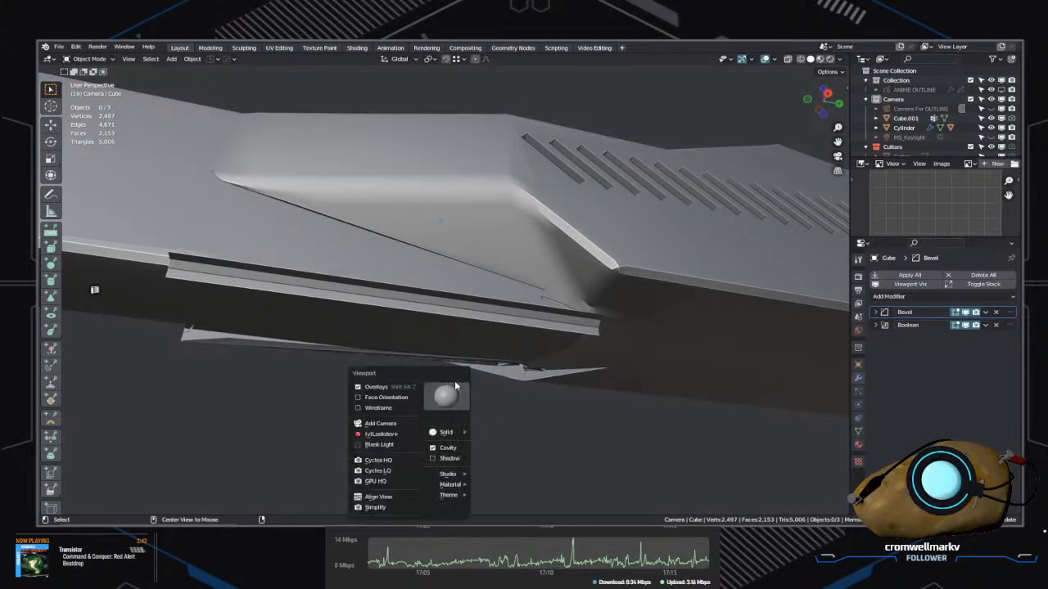
click(386, 397)
middle_drag(432, 319, 517, 298)
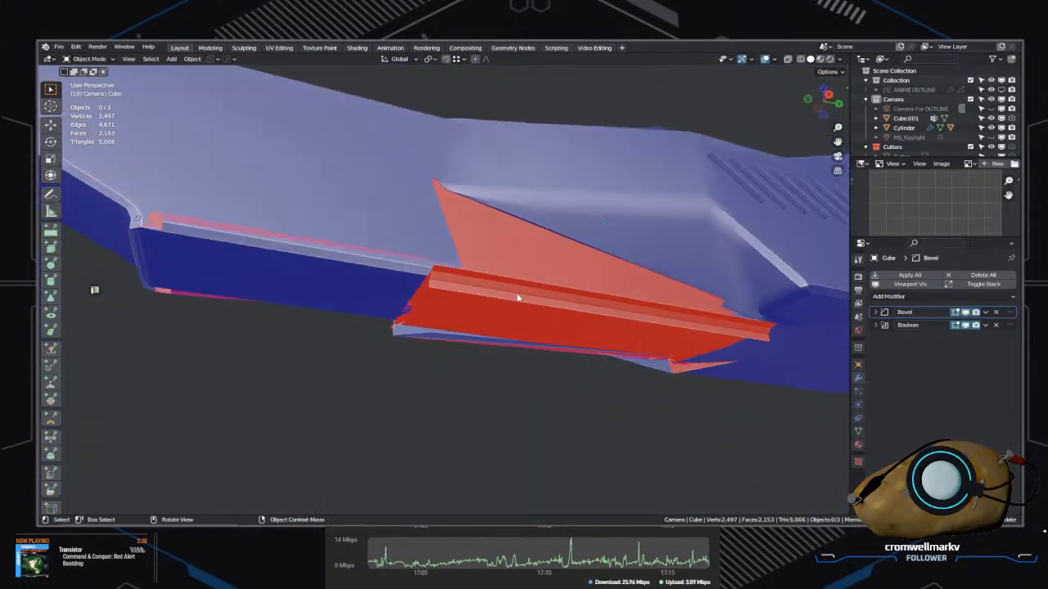
Step: In Edit Mode, try to correct the normals of the red-tinted face on the underside of the block
click(578, 285)
key(shift+KP_7)
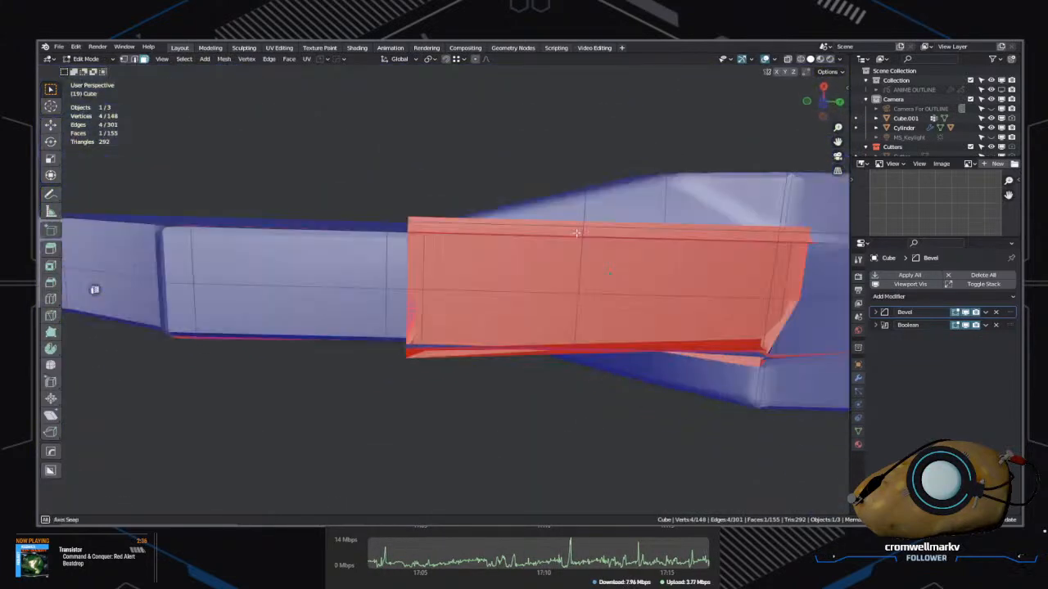
alt+shift+click(544, 293)
middle_drag(543, 293, 590, 350)
key(alt+n)
click(467, 304)
click(592, 412)
middle_drag(592, 411, 522, 343)
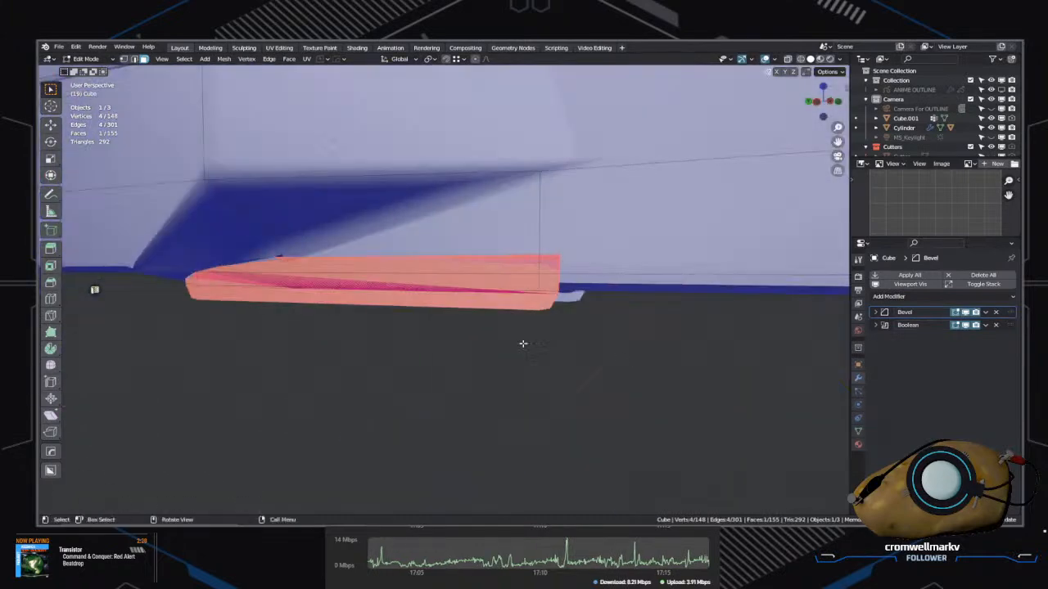
Step: Add the block's narrow side face to the selection and try correcting the normals of both faces
shift+click(495, 286)
middle_drag(496, 288, 470, 304)
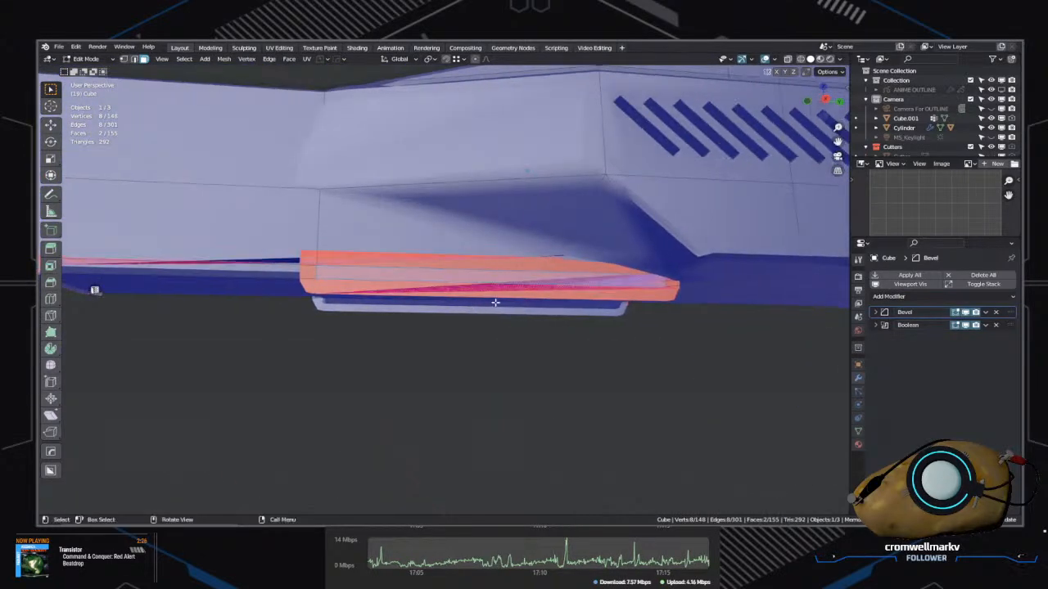
key(alt+n)
click(498, 301)
click(446, 363)
Step: Hide the Bevel and examine the face orientation of the underside block and body on the unbevelled mesh
middle_drag(452, 369, 424, 304)
click(423, 304)
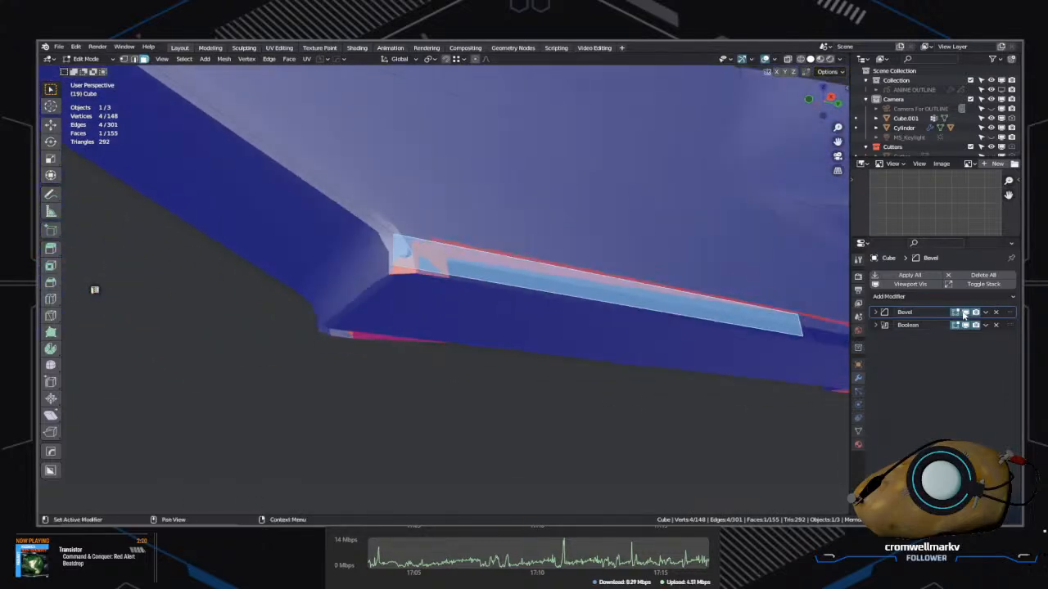
click(965, 312)
shift+middle_drag(759, 340, 294, 292)
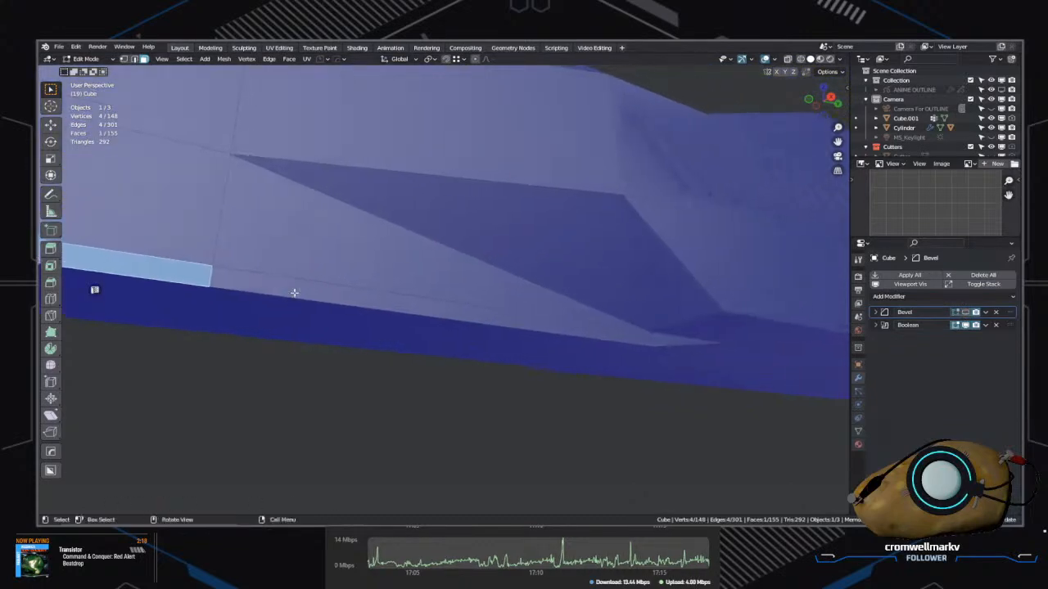
scroll(278, 290, down, 6)
middle_drag(458, 459, 473, 338)
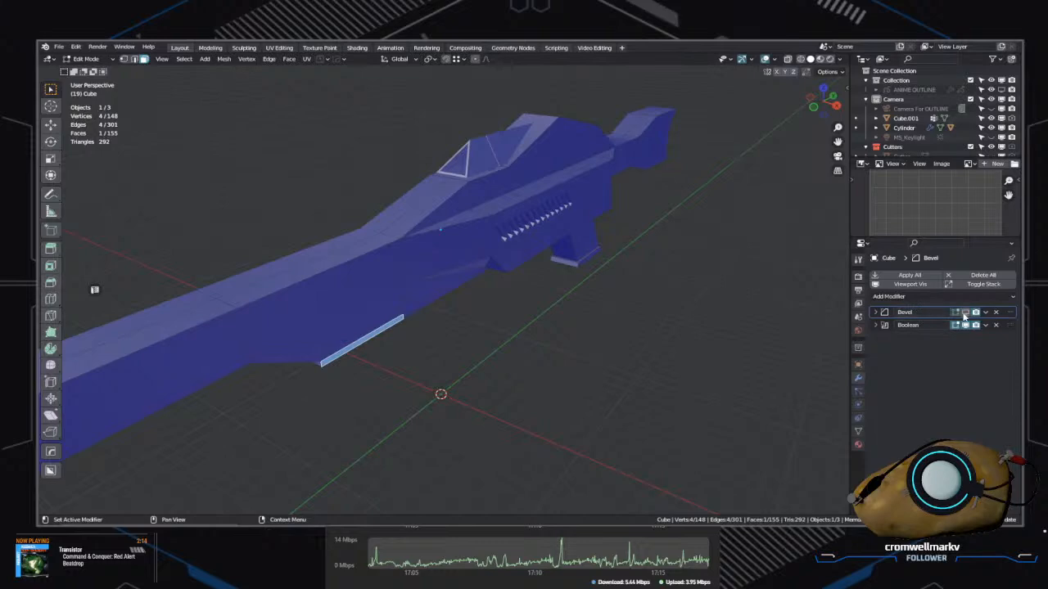
Step: Compare the face orientation of the grip base with the Bevel hidden and shown
middle_drag(630, 330, 254, 214)
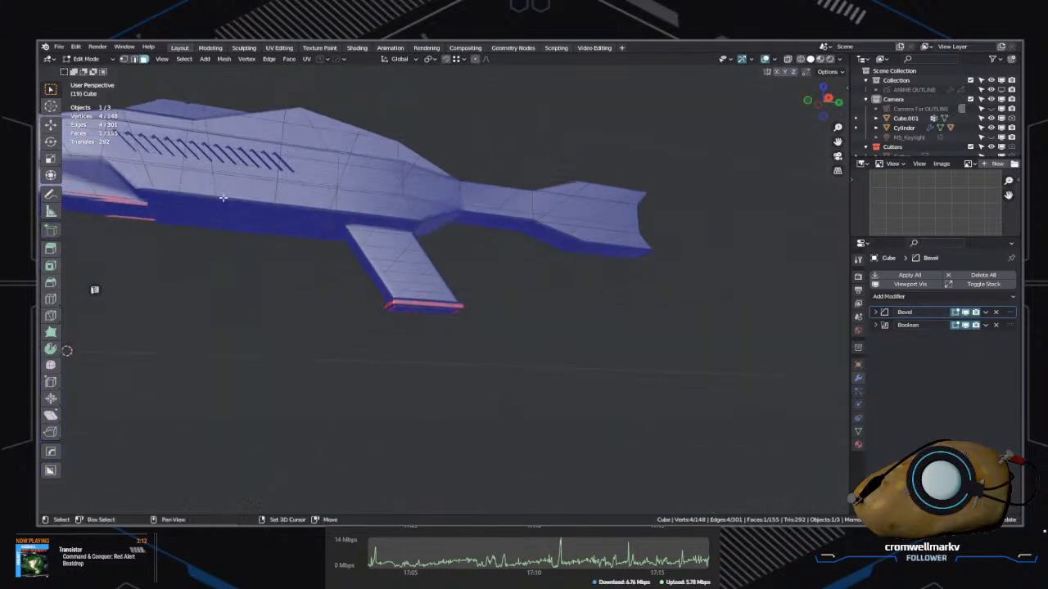
scroll(525, 319, up, 6)
middle_drag(526, 319, 453, 320)
click(964, 314)
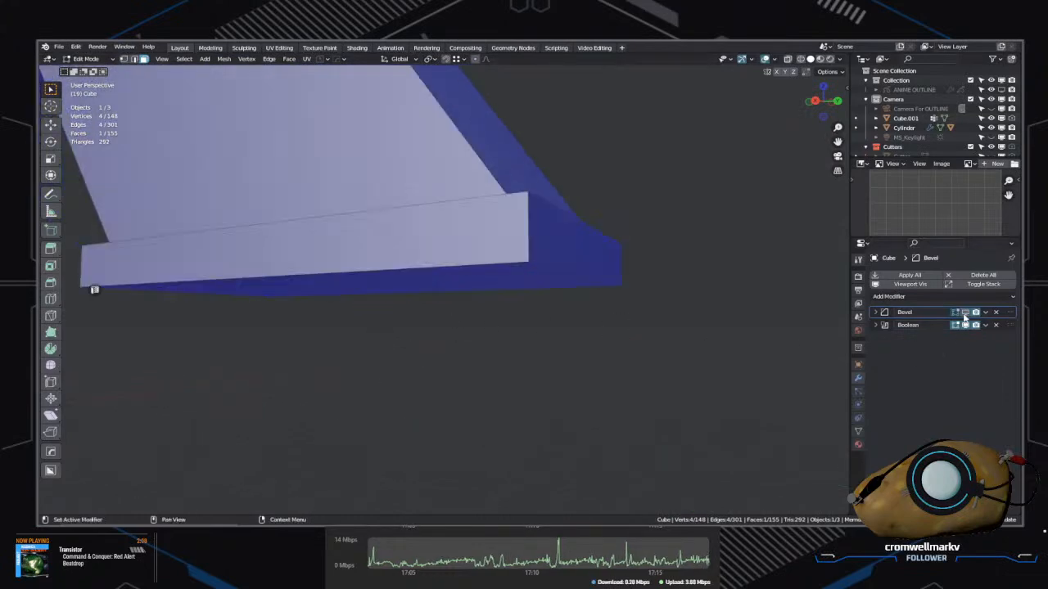
click(965, 315)
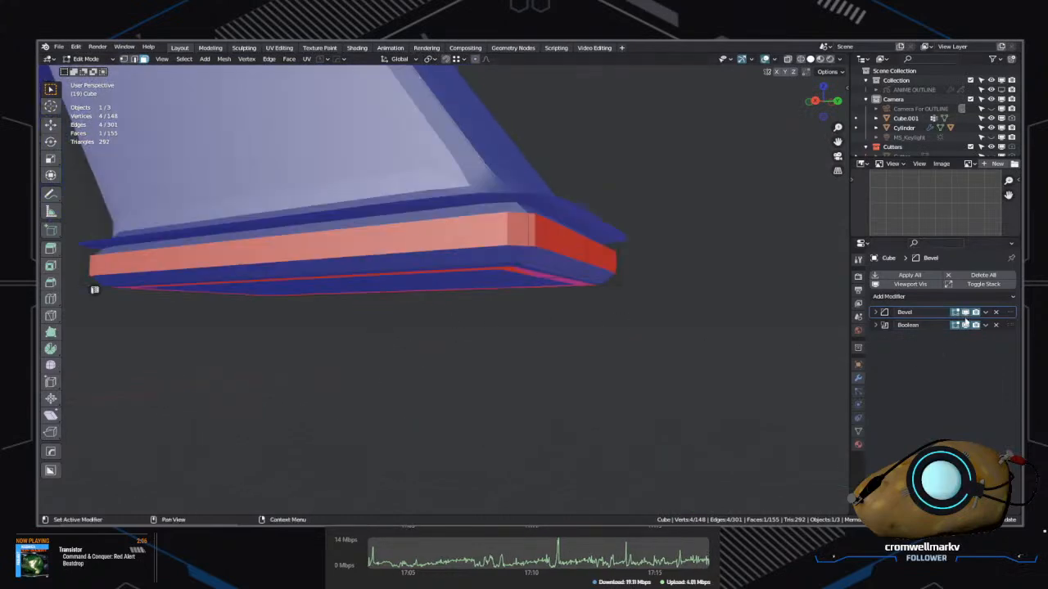
Step: Check the bevelled fore-end and its side face for orientation problems, then hide the Bevel
scroll(334, 283, down, 8)
middle_drag(334, 283, 542, 358)
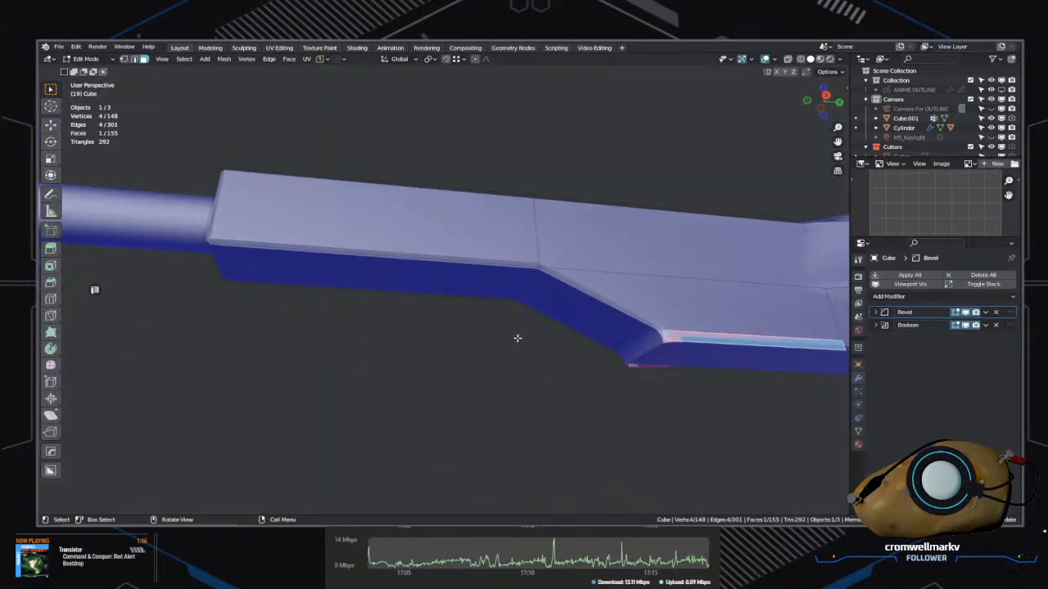
scroll(509, 319, down, 3)
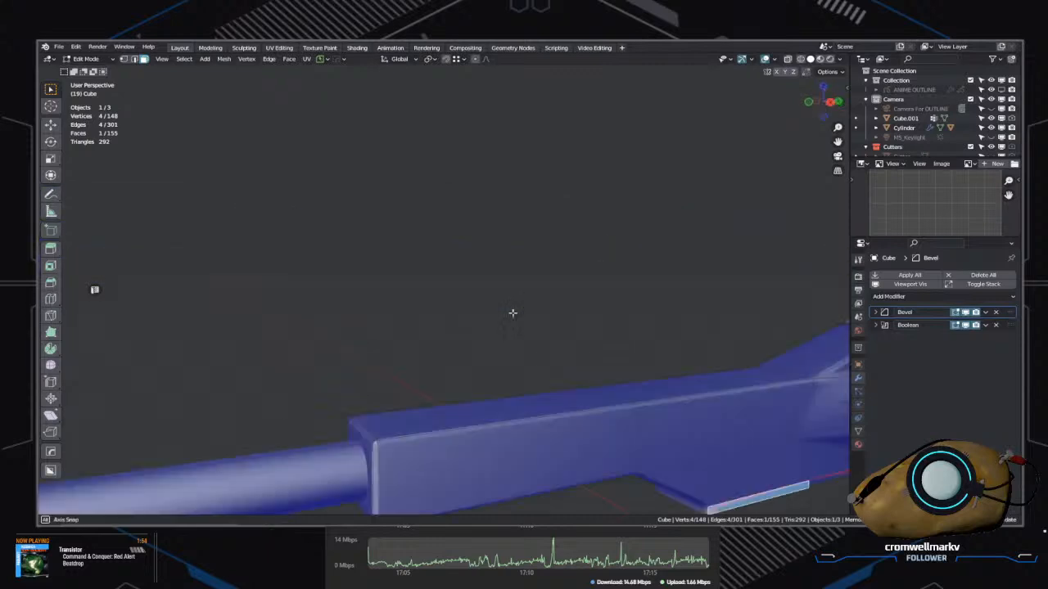
middle_drag(512, 311, 594, 294)
click(603, 309)
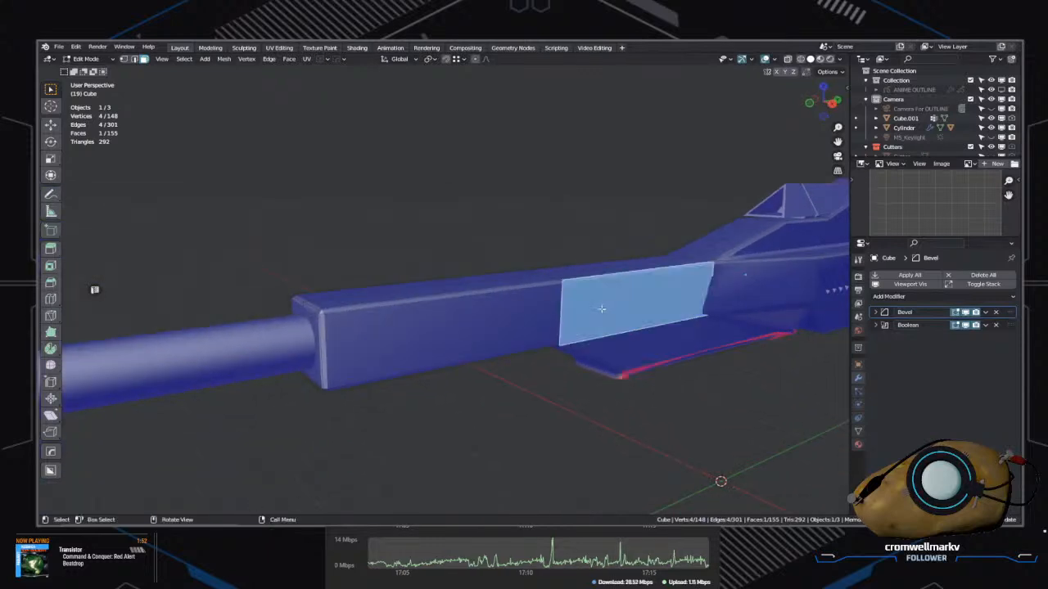
click(965, 313)
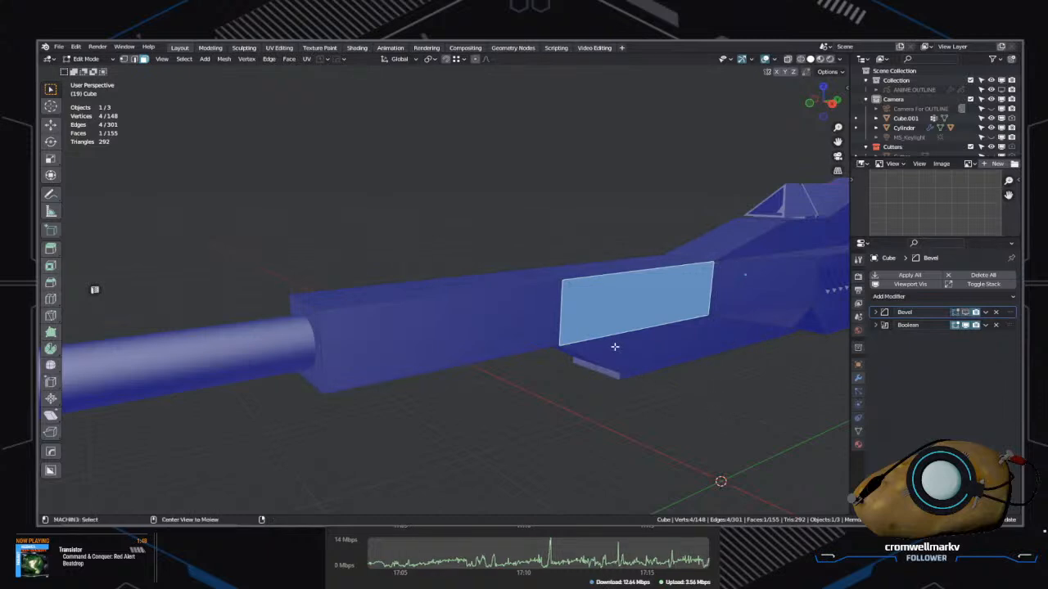
Step: Return to Object Mode, turn off Face Orientation, and select the rifle body again
key(1)
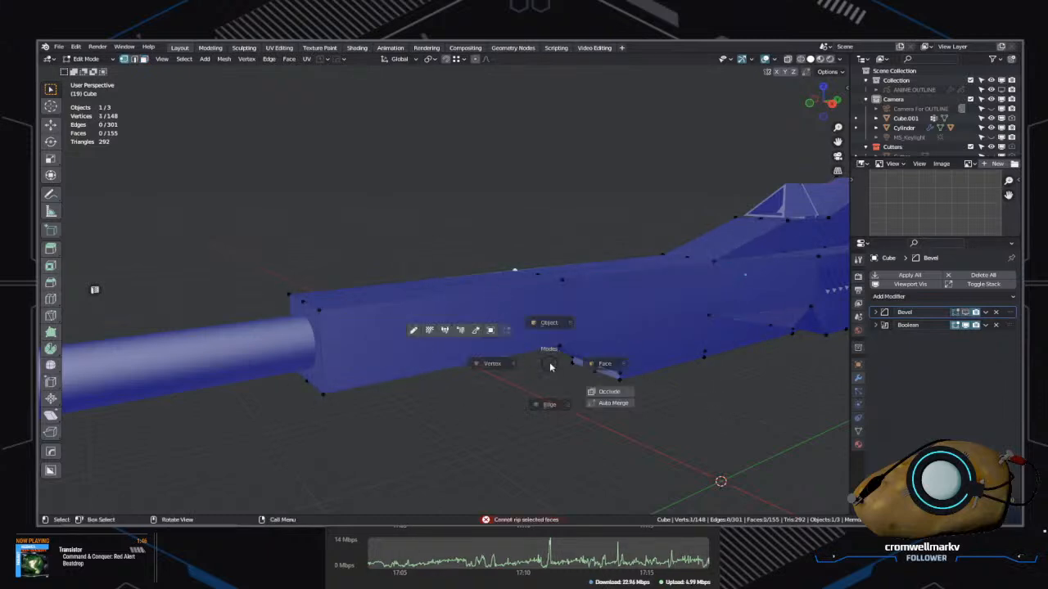
key(Tab)
right_click(548, 358)
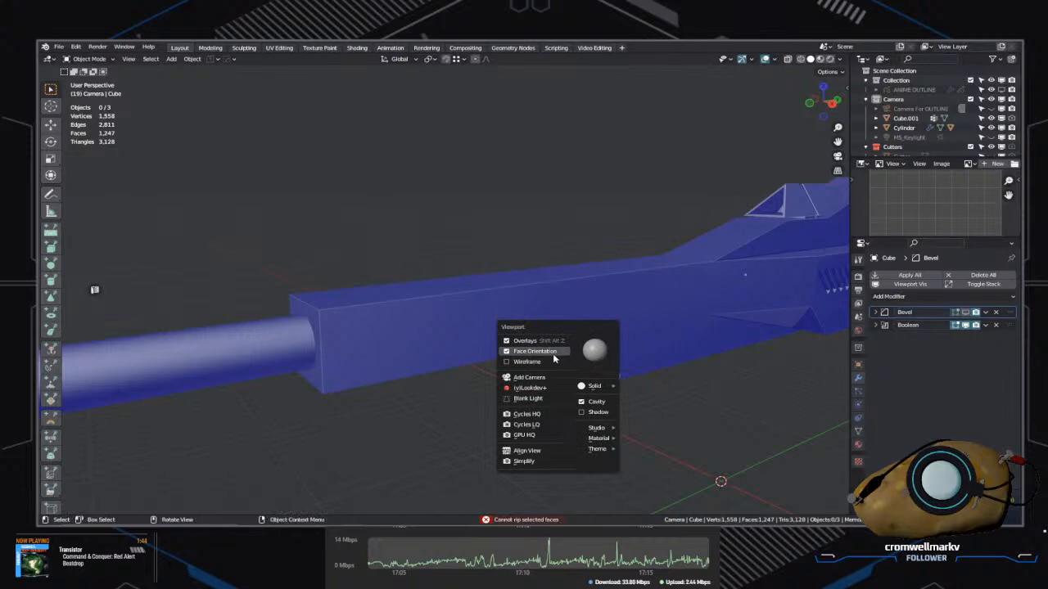
click(568, 397)
click(603, 319)
middle_drag(603, 319, 597, 261)
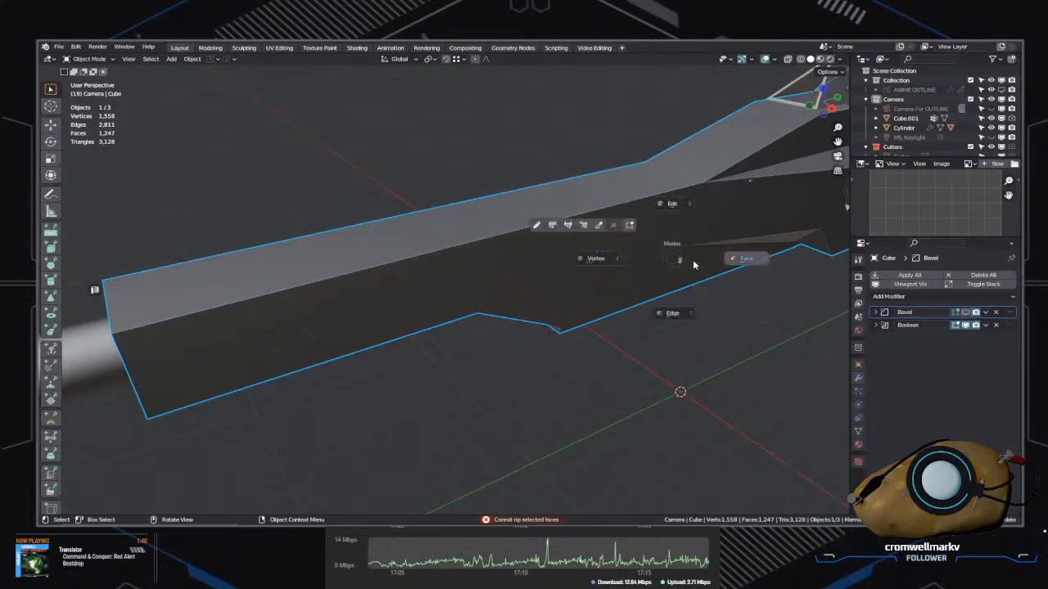
Step: In face selection, examine the fore-end side faces on both sides and the wedge recess above the underside block
click(693, 264)
middle_drag(657, 303, 643, 265)
click(622, 267)
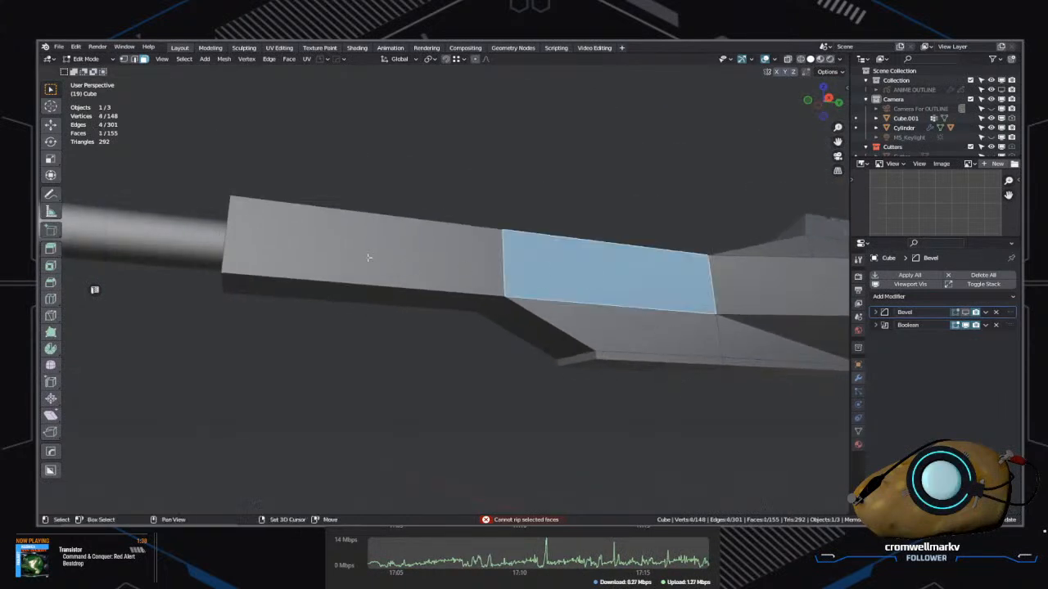
shift+click(368, 258)
middle_drag(398, 290, 501, 296)
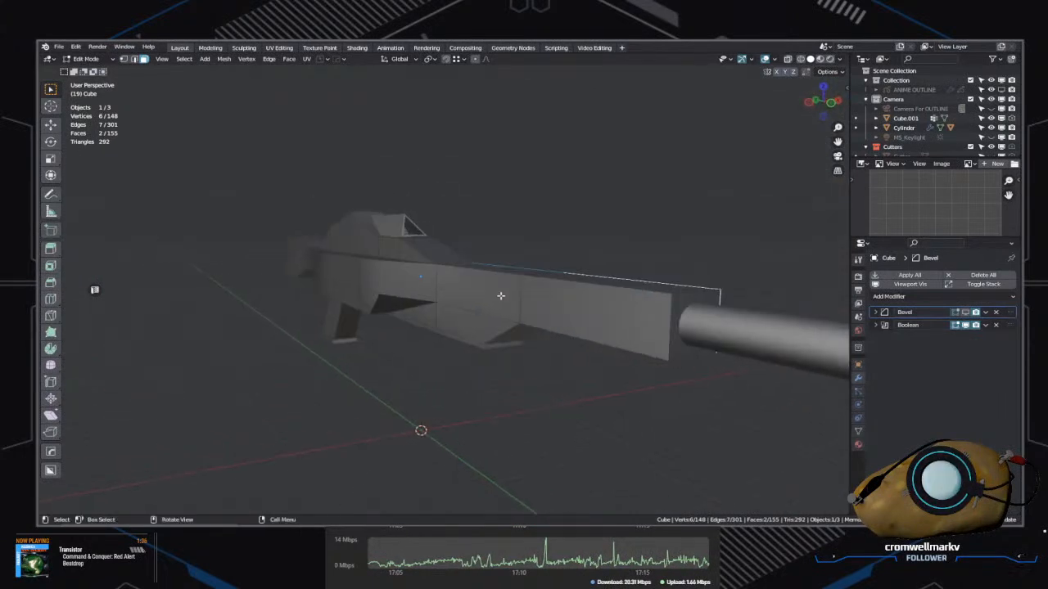
click(573, 304)
middle_drag(573, 304, 528, 324)
scroll(422, 333, down, 4)
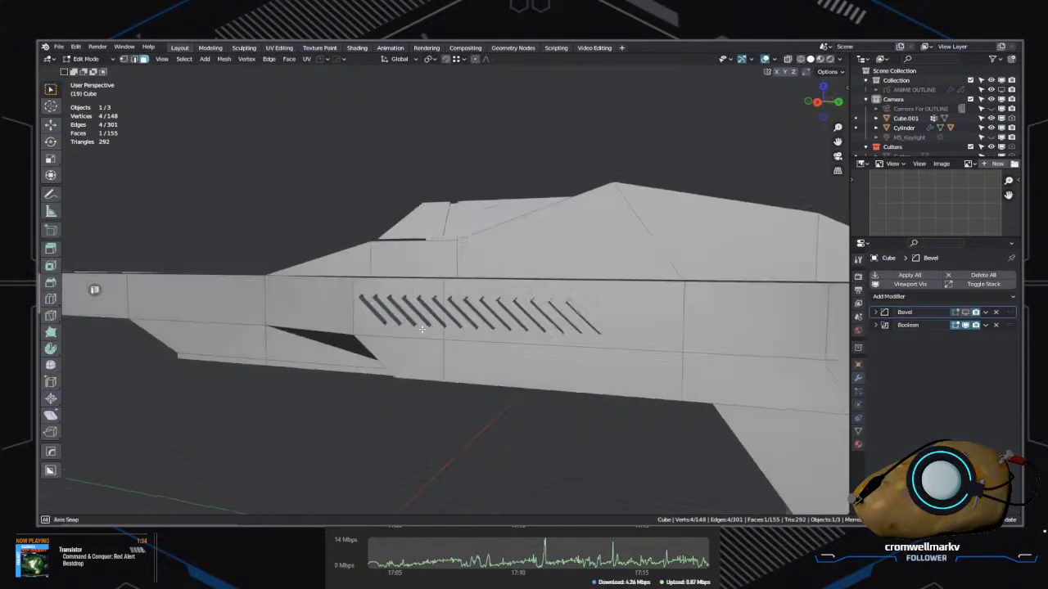
middle_drag(421, 332, 508, 328)
scroll(509, 327, up, 2)
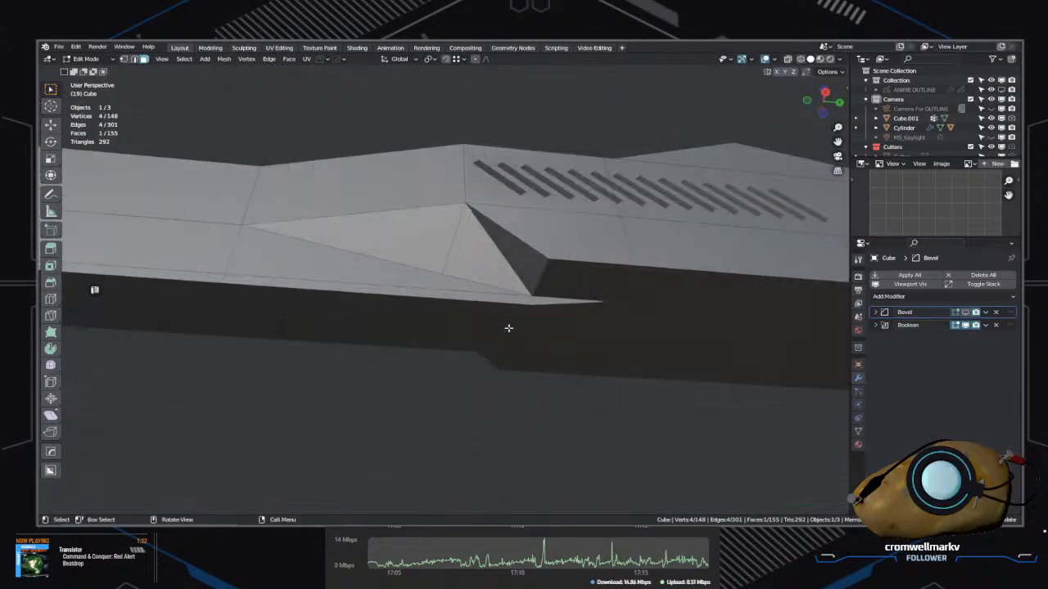
middle_drag(571, 330, 620, 290)
Step: Subdivide the three sloped edges at the underside block's front together with the vertical side edge at the wedge recess, ending in vertex selection
key(Tab)
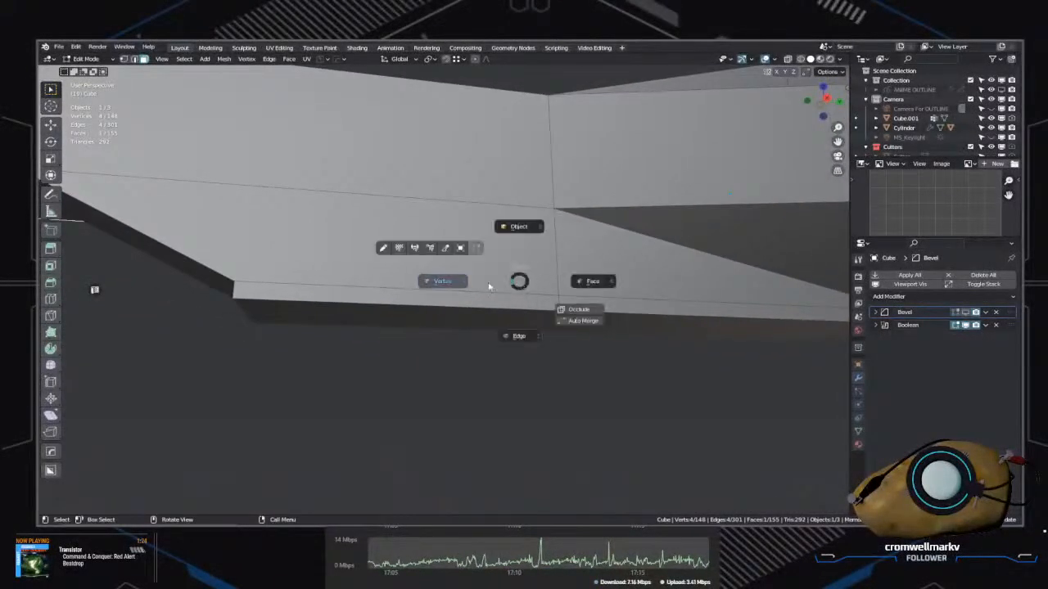
click(483, 284)
scroll(467, 298, down, 4)
middle_drag(467, 299, 413, 274)
key(Tab)
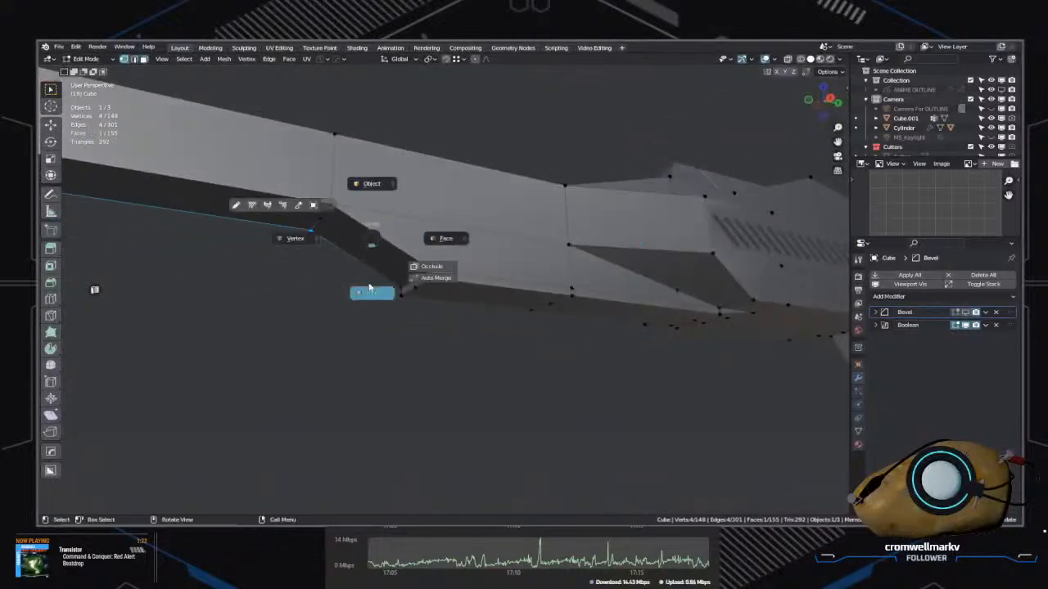
click(355, 256)
shift+click(356, 260)
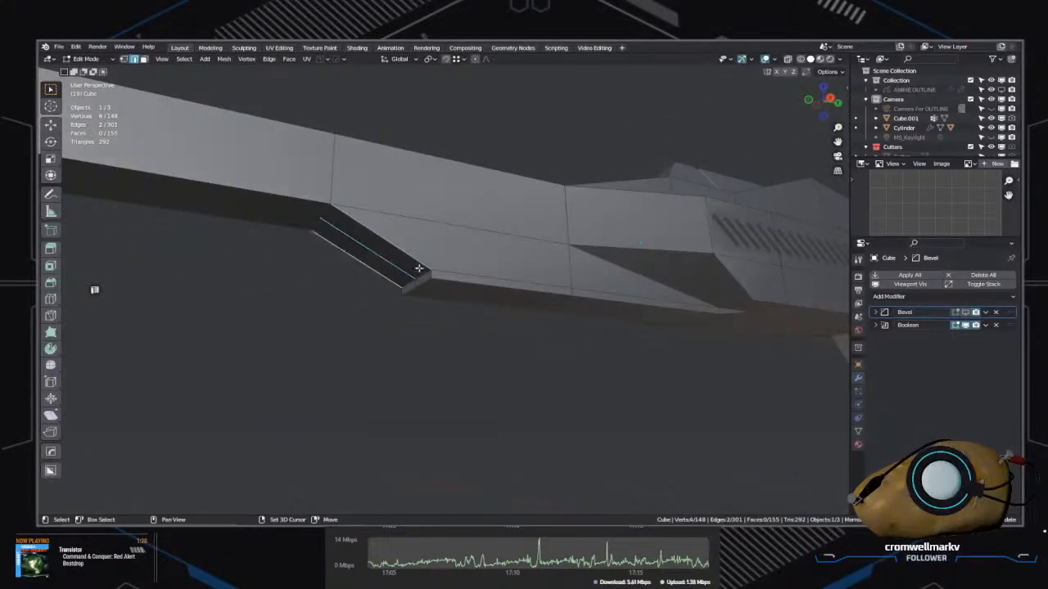
shift+click(647, 281)
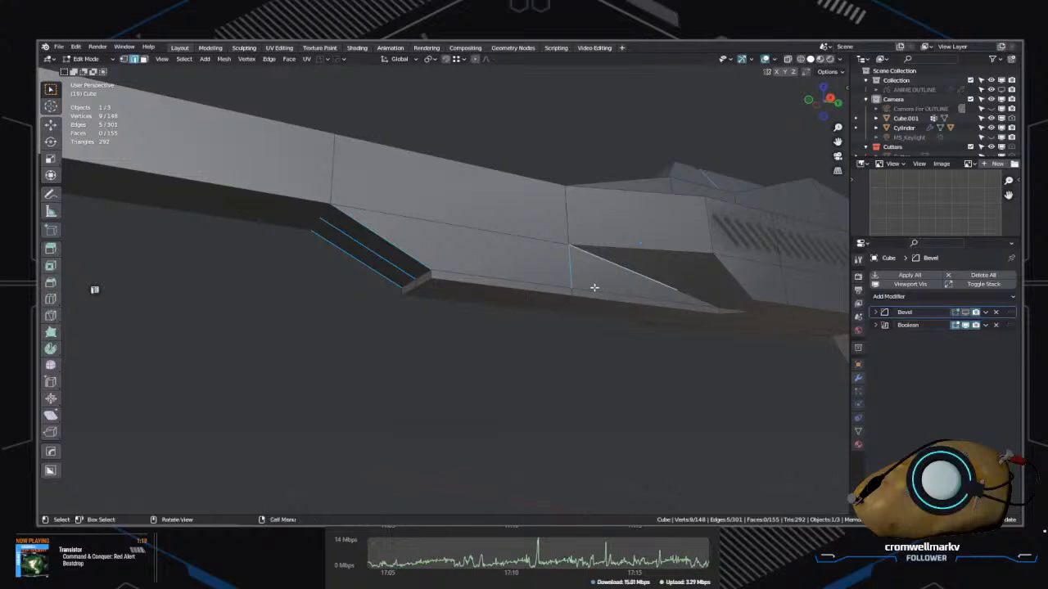
right_click(595, 270)
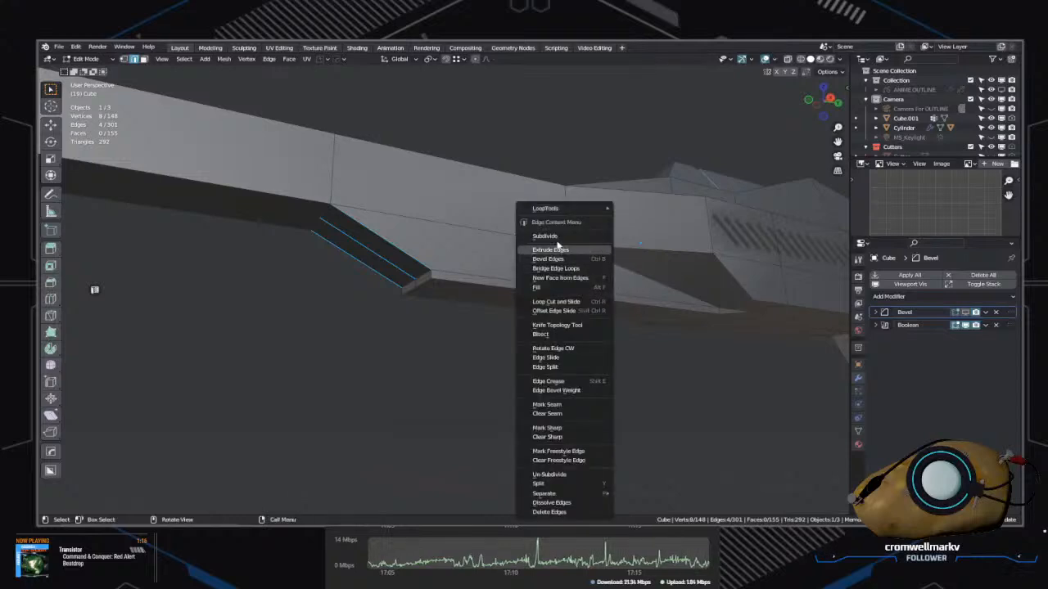
click(556, 239)
key(Tab)
click(578, 284)
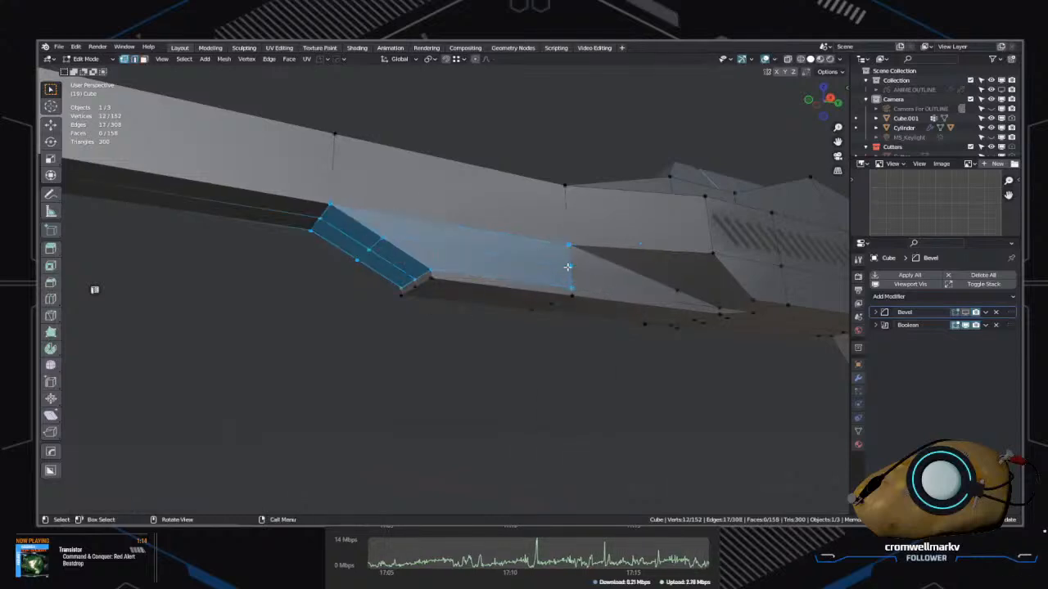
Step: Slide both middle vertices on the wedge recess's lower edges slightly toward the front tip, by about 0.06 with Even and Flipped on
click(567, 266)
middle_drag(568, 266, 511, 285)
scroll(511, 286, up, 5)
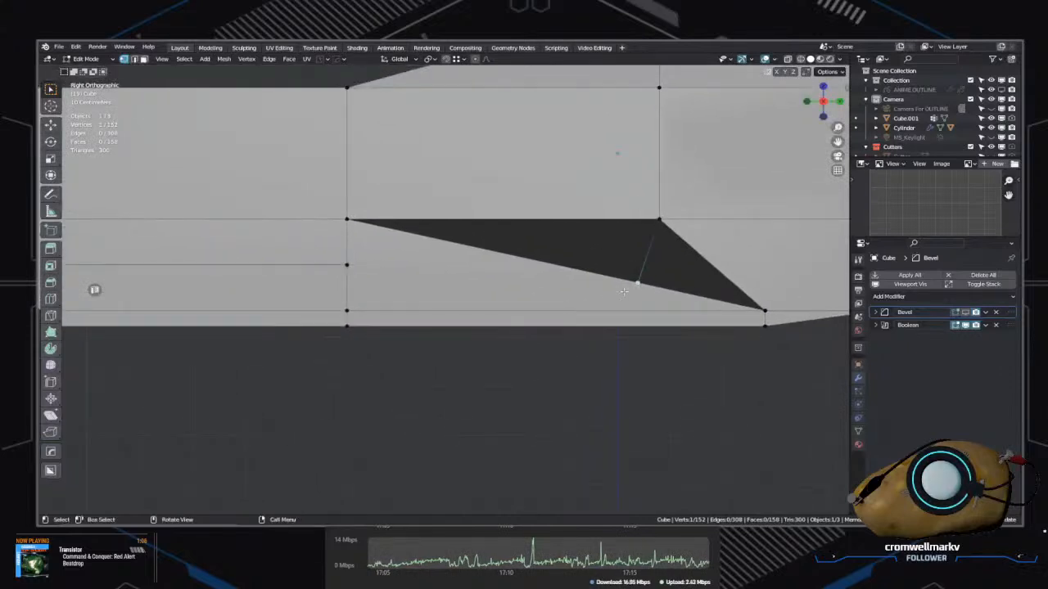
drag(614, 277, 655, 301)
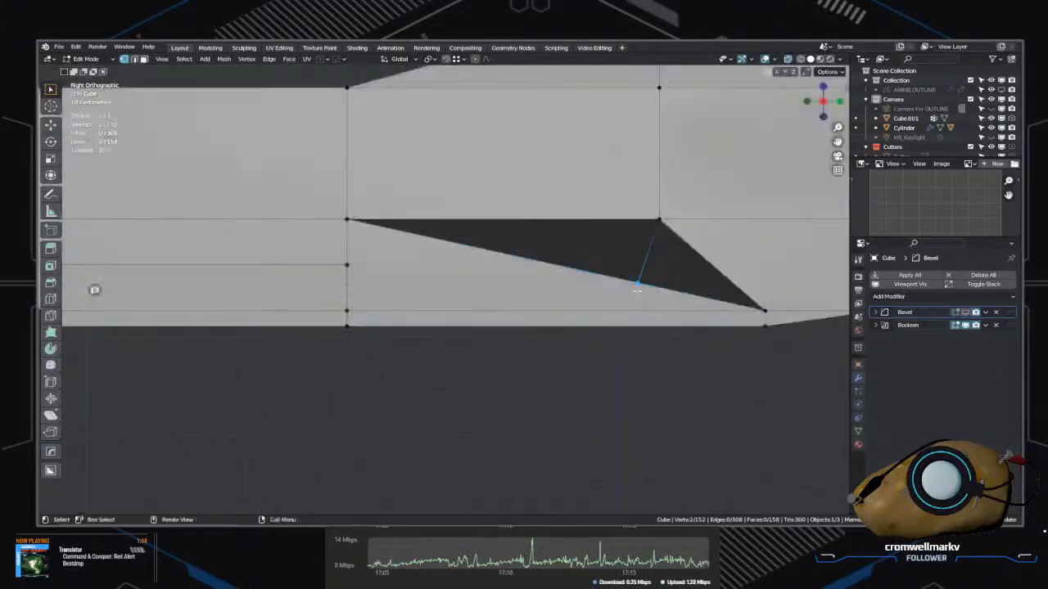
key(shift+v)
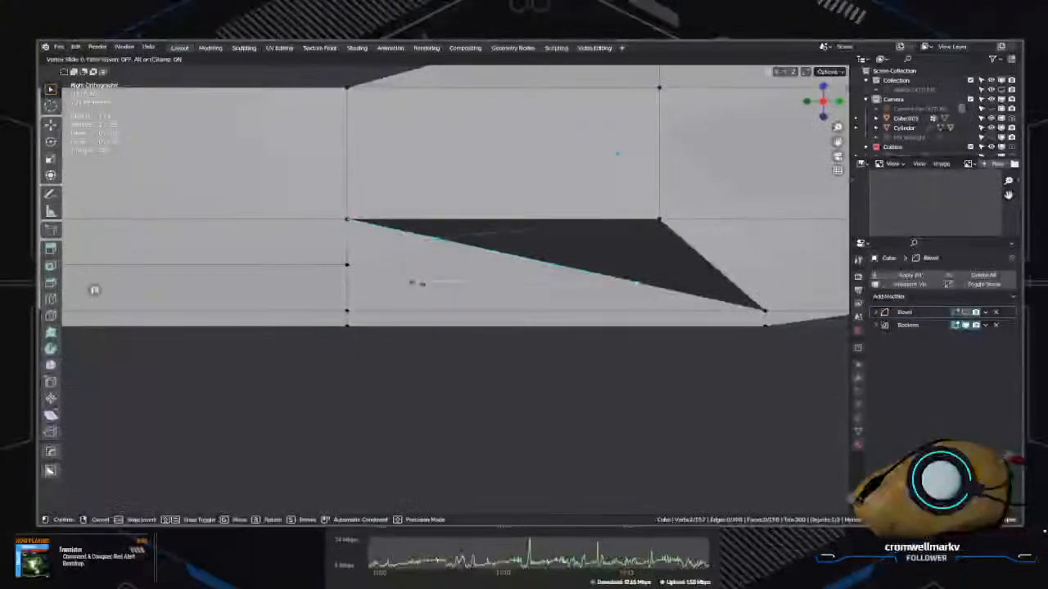
key(e)
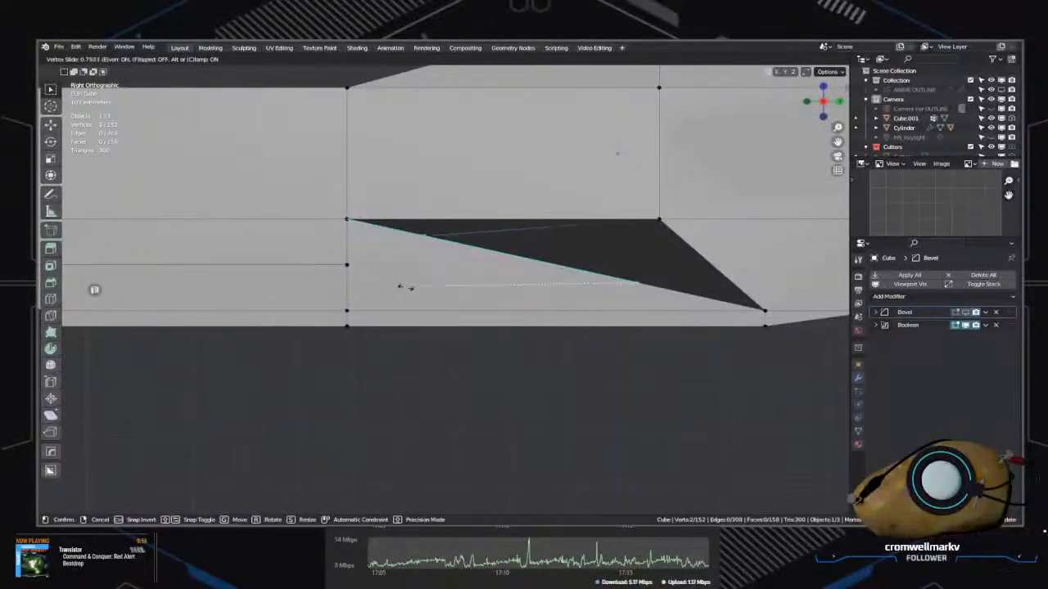
key(f)
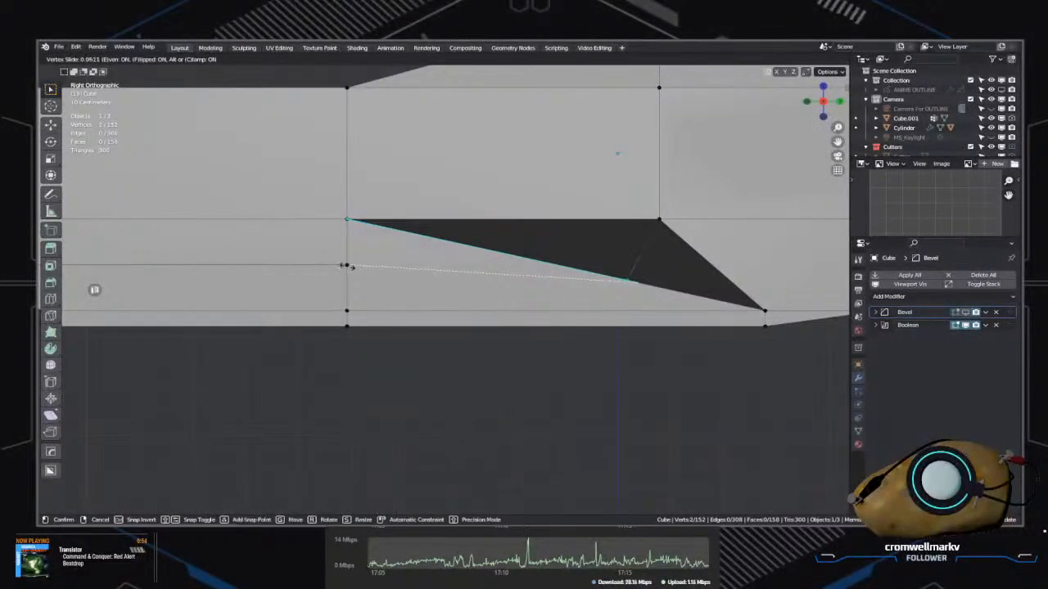
click(344, 266)
click(622, 377)
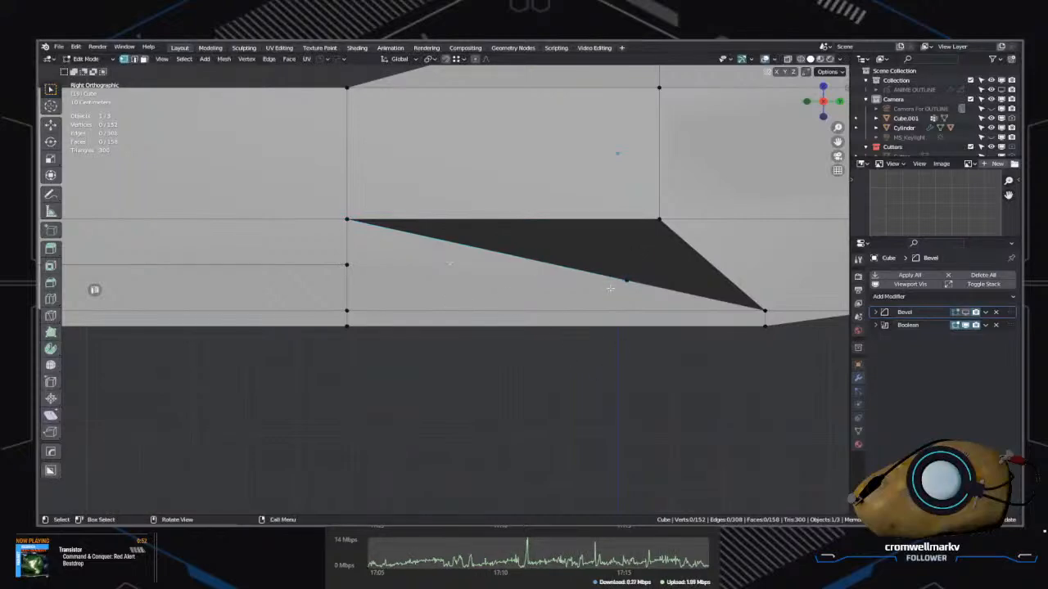
Step: Connect the middle vertex of the recess's lower edge to the midpoint of the vertical side edge in front of it
middle_drag(609, 288, 605, 243)
scroll(616, 266, down, 5)
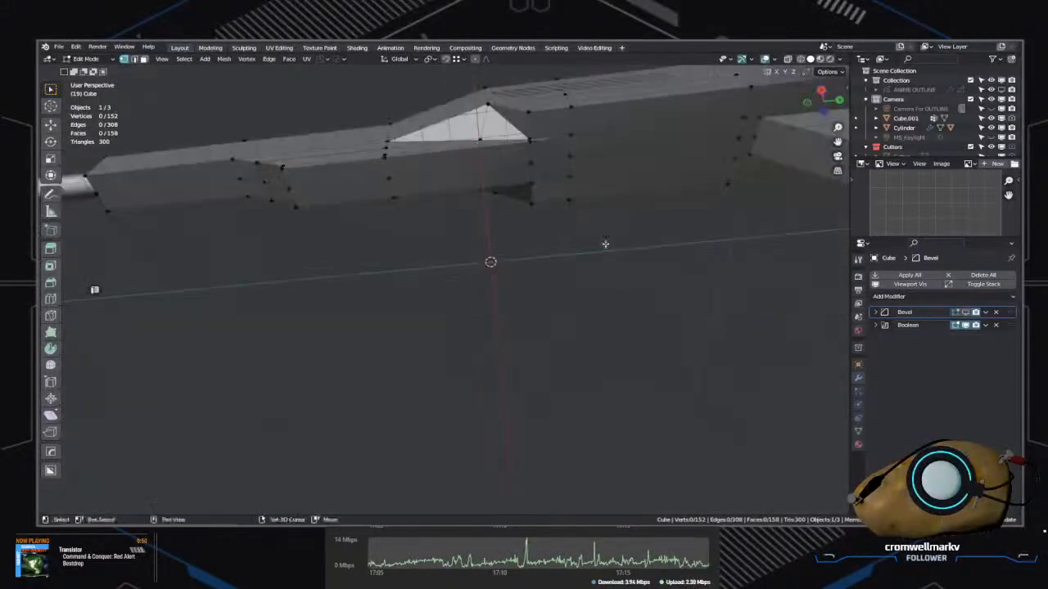
scroll(605, 243, up, 5)
middle_drag(589, 303, 519, 393)
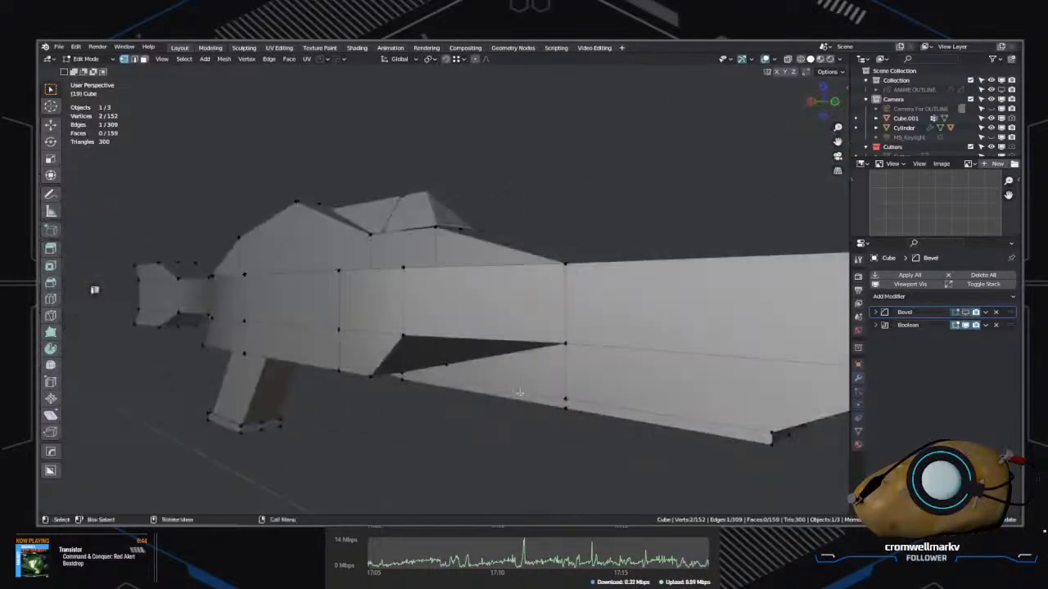
Step: Symmetrize the new connecting edge across X onto the rifle's other side, and save the file
shift+click(563, 396)
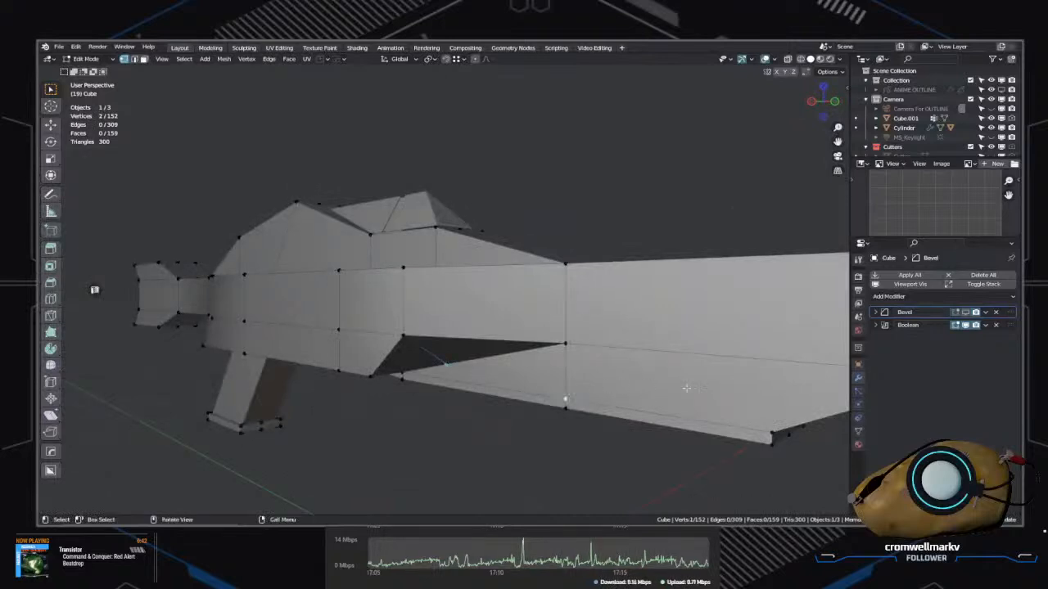
middle_drag(685, 388, 497, 360)
key(alt+x)
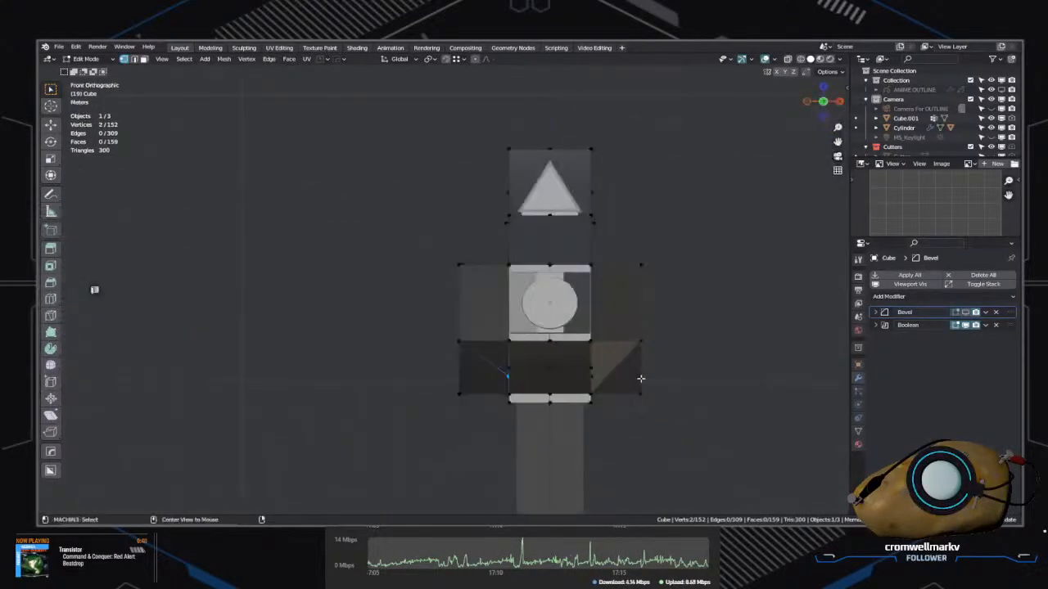
shift+middle_drag(494, 368, 622, 364)
scroll(483, 360, up, 1)
click(529, 353)
key(ctrl+s)
key(shift+v)
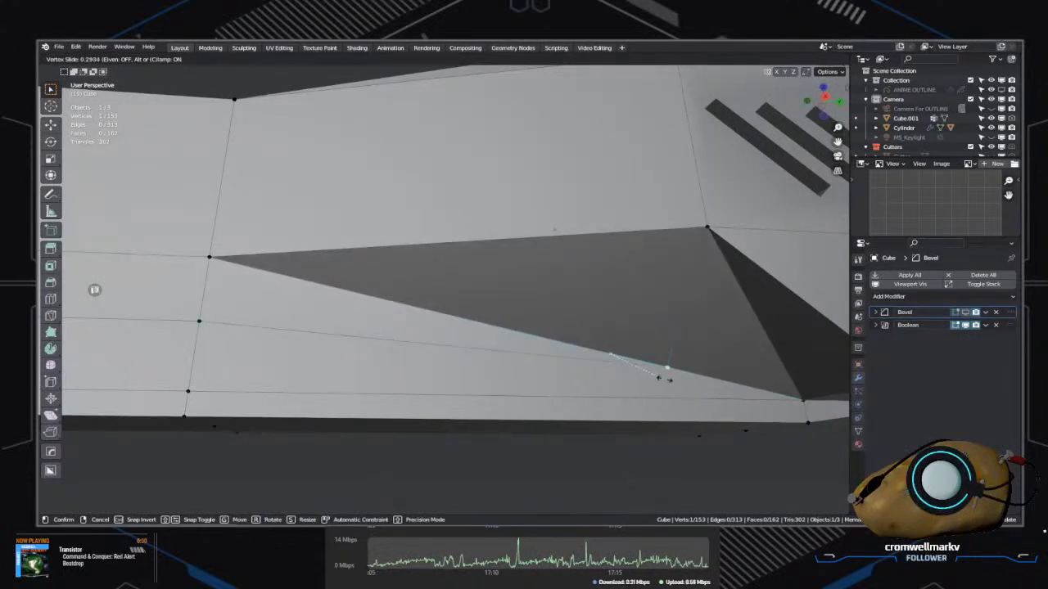
key(c)
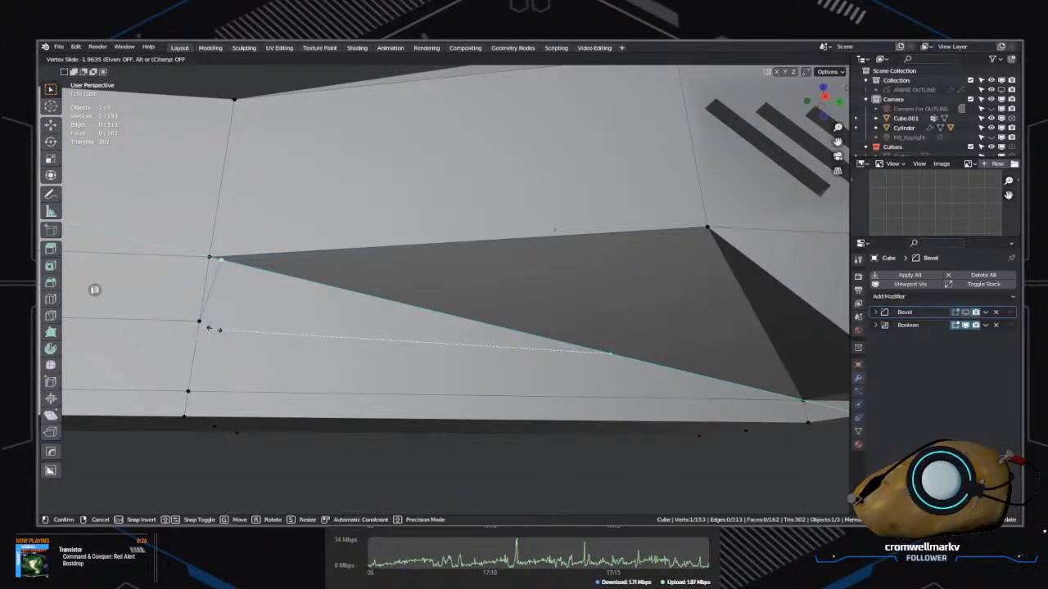
right_click(216, 327)
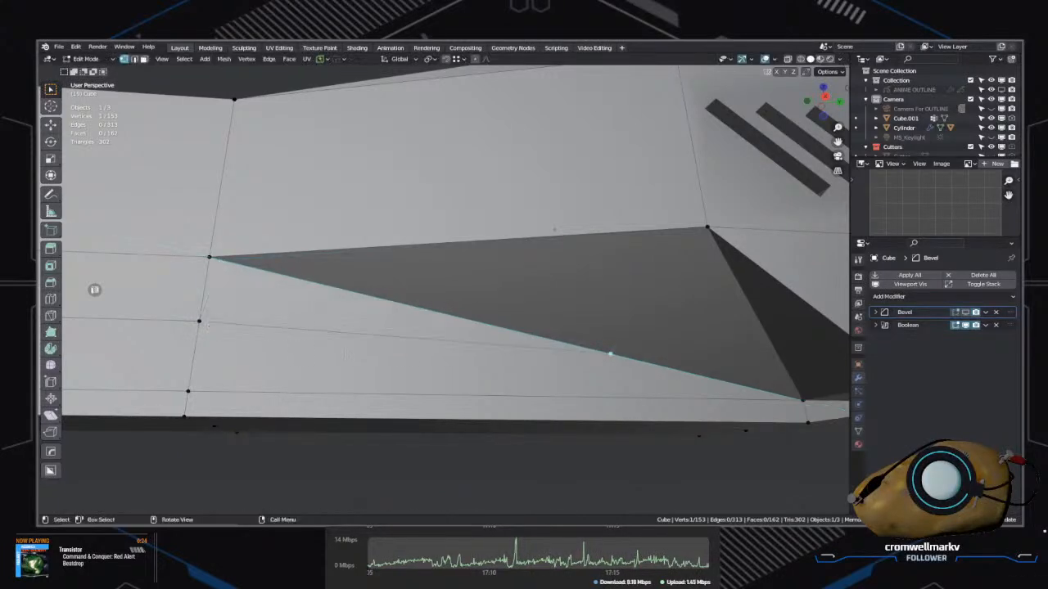
middle_drag(398, 345, 481, 338)
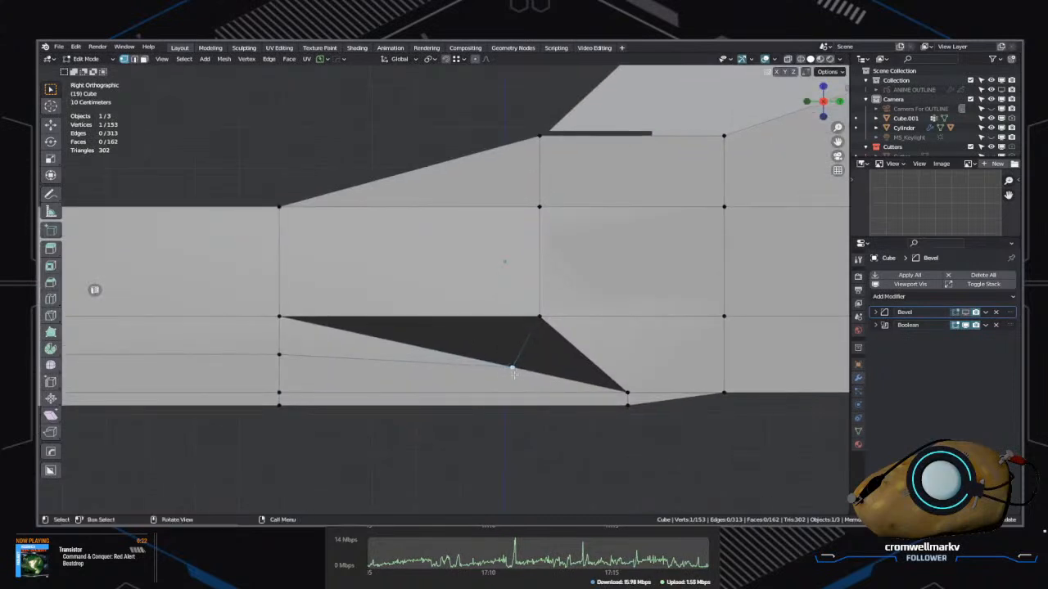
key(shift+v)
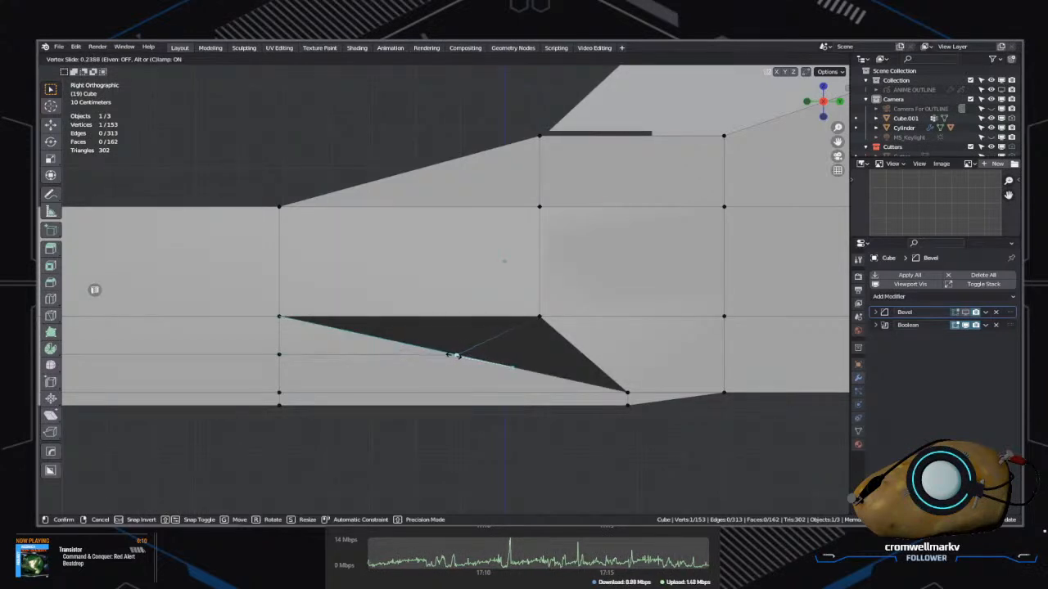
click(526, 397)
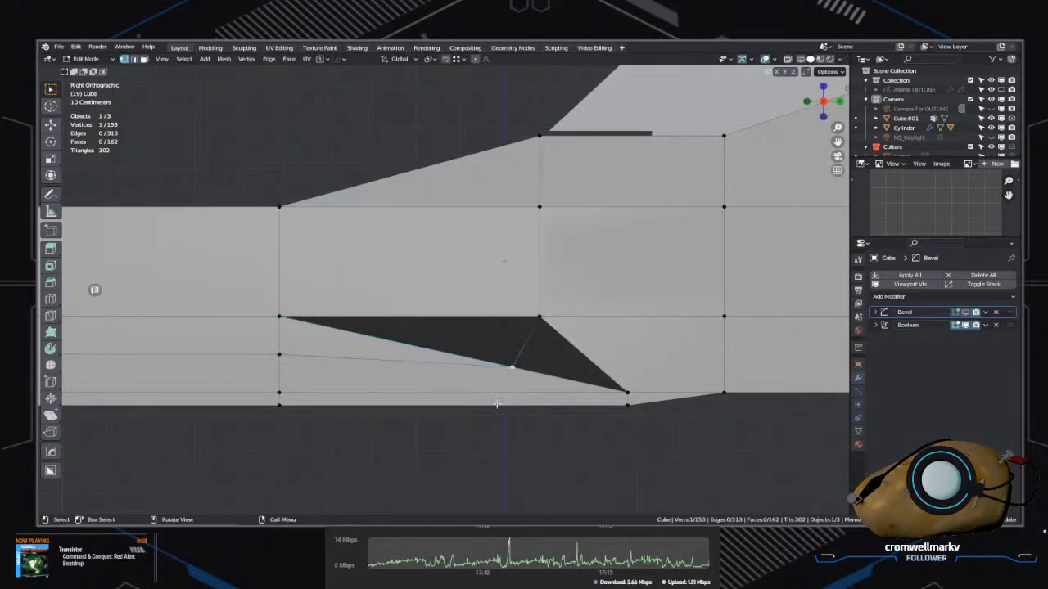
Step: Align the recess's middle vertex with the side edge's midpoint vertex on the world Z axis, using the Max type
key(grave)
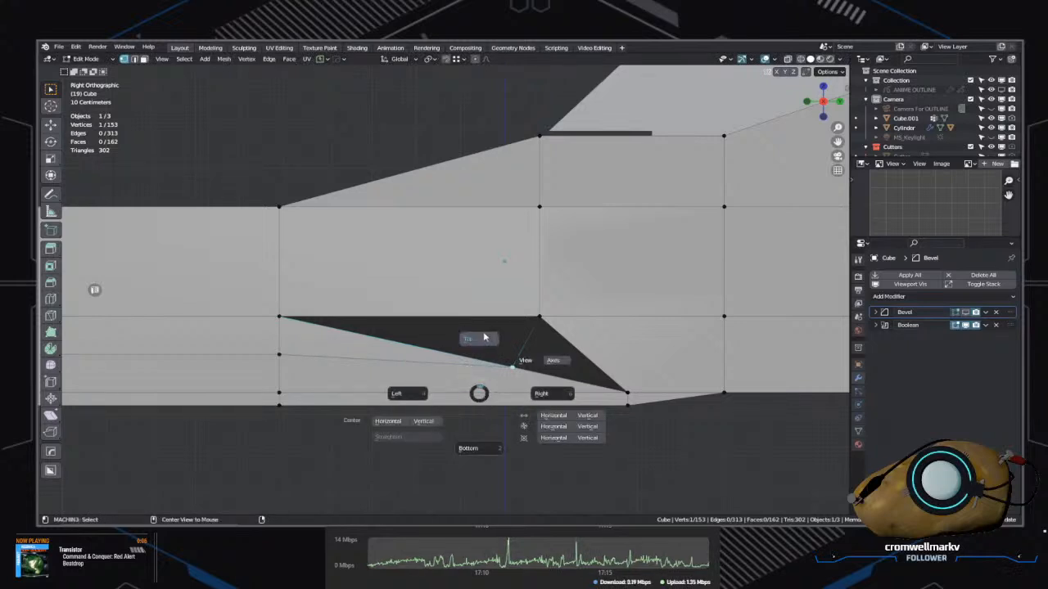
key(Escape)
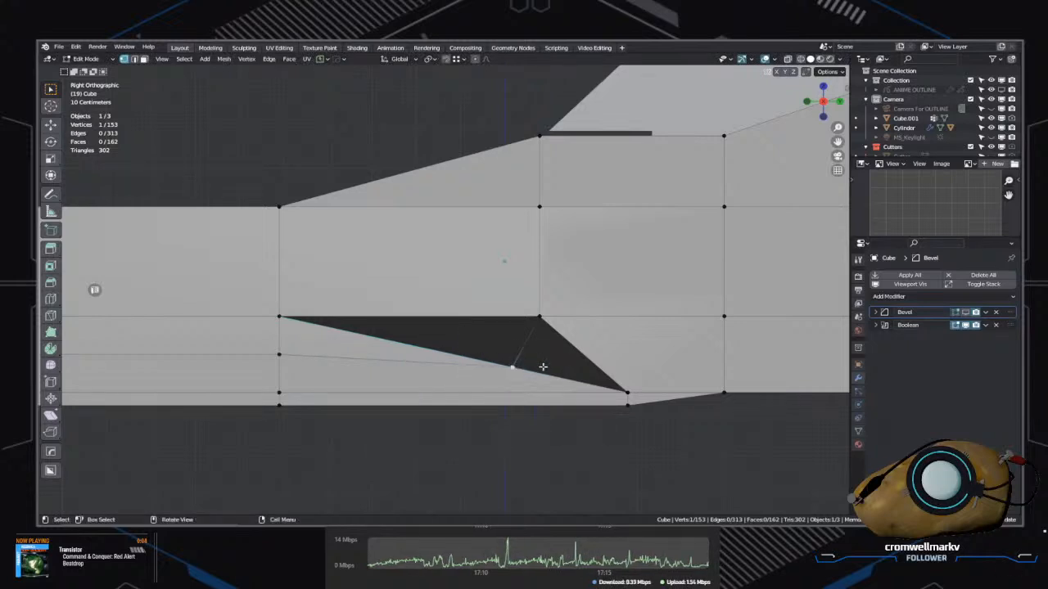
key(alt+a)
alt+click(393, 319)
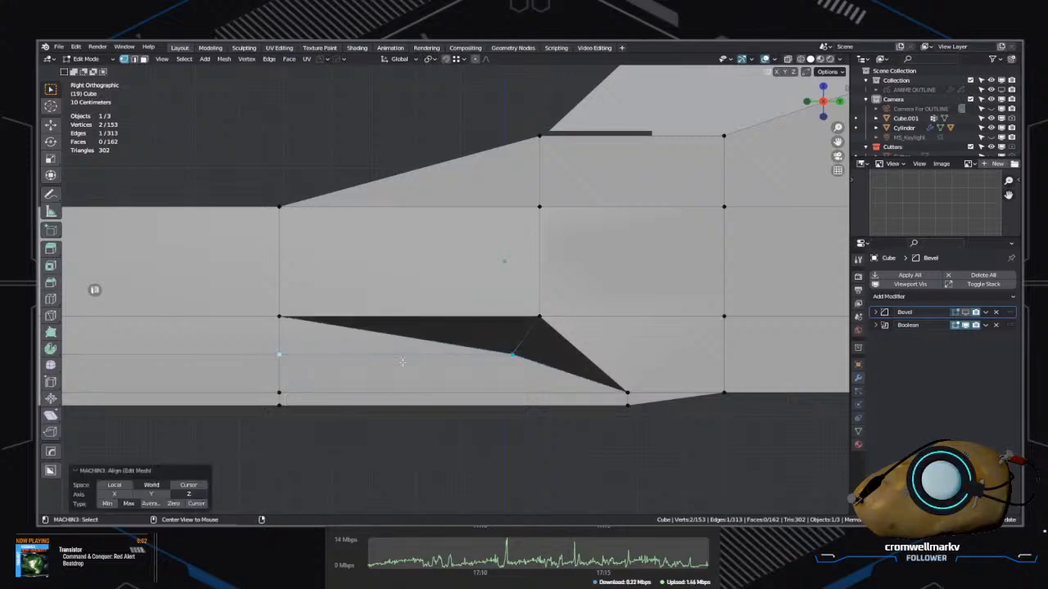
shift+middle_drag(427, 386, 435, 379)
click(519, 348)
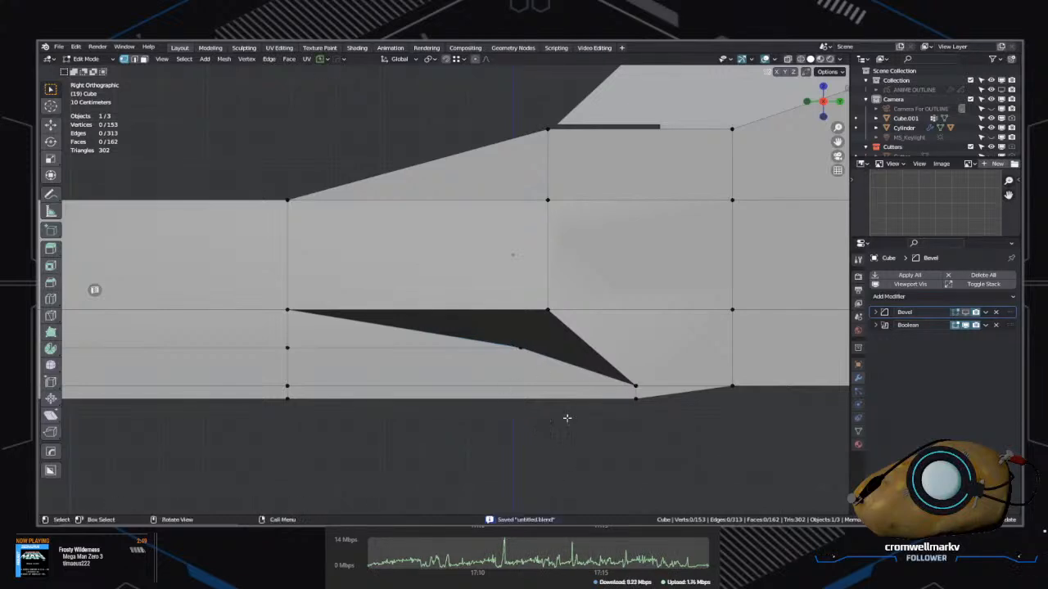
click(520, 349)
key(ctrl+s)
key(shift+v)
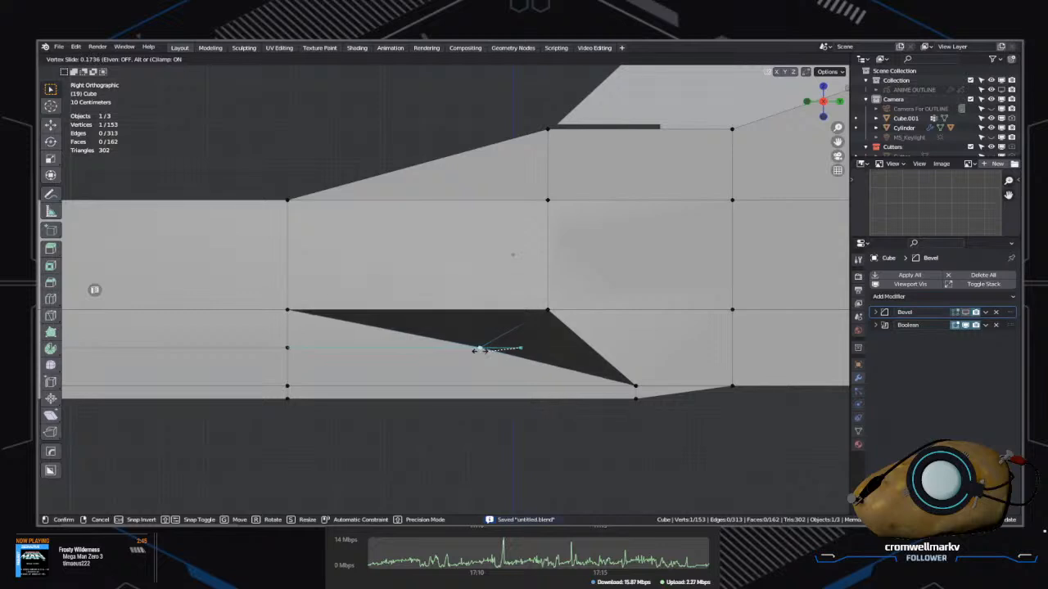
right_click(501, 384)
Step: Check the wedge recess from below and from the side, and save the file
middle_drag(529, 427, 554, 351)
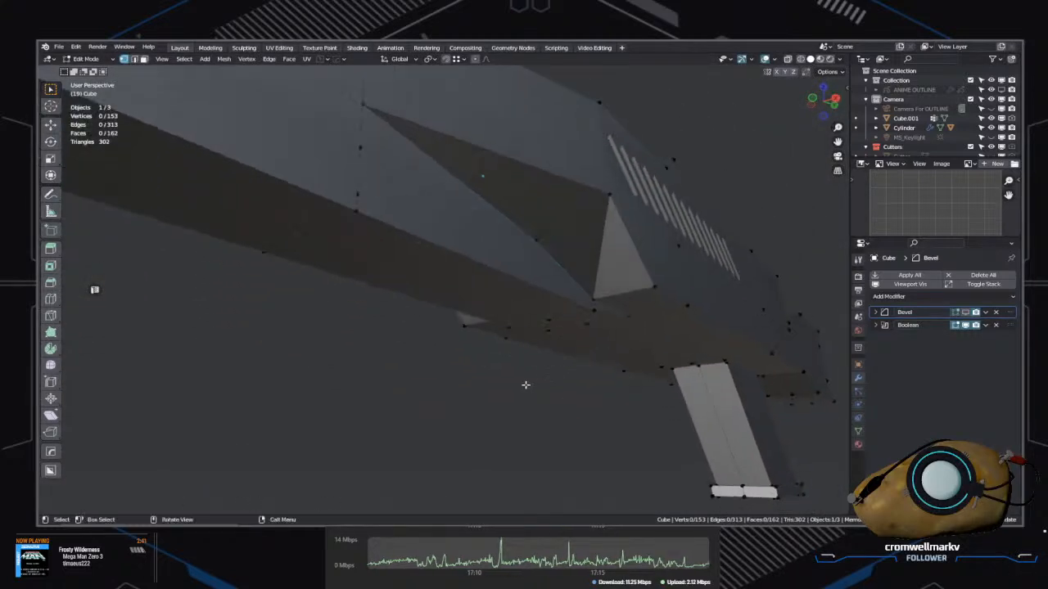
key(ctrl+s)
middle_drag(524, 385, 491, 355)
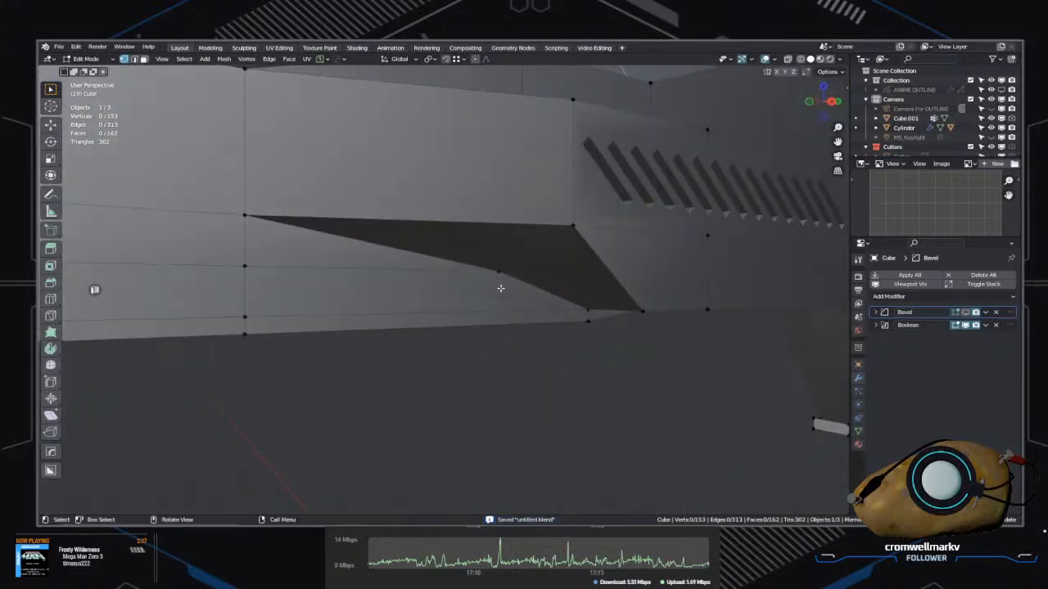
Step: Try to snap the recess's middle vertex onto the straight line between its lower edge's two end vertices with the HOps mesh tool
key(q)
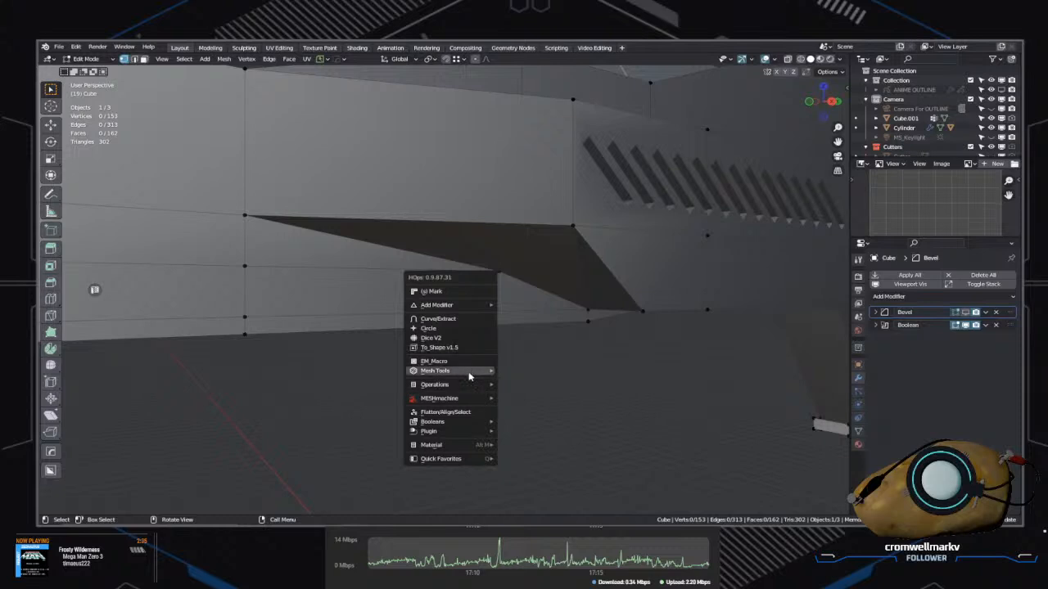
mouse_move(468, 390)
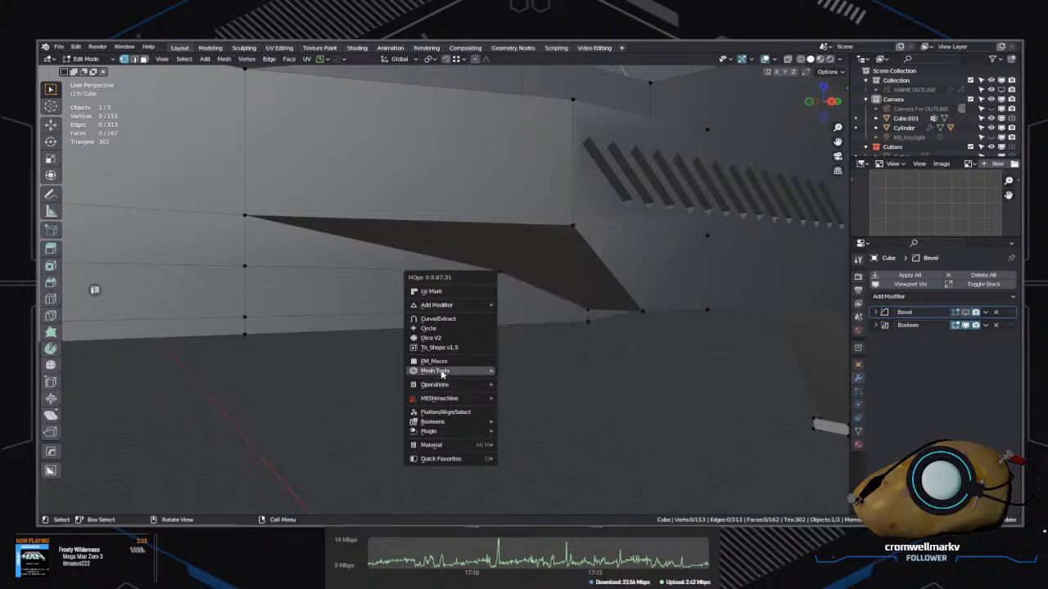
mouse_move(458, 371)
click(536, 403)
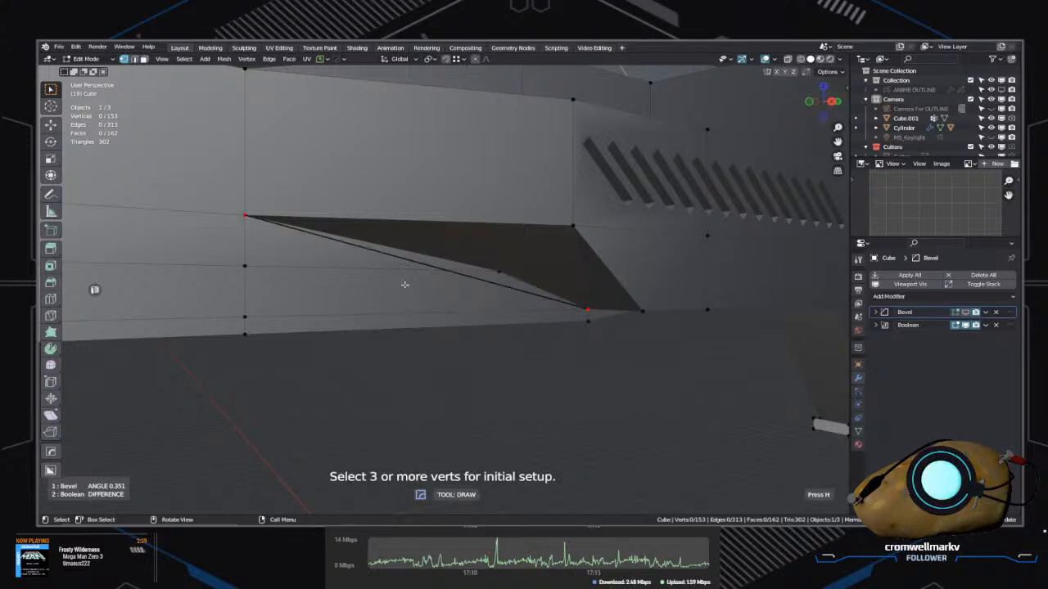
click(498, 271)
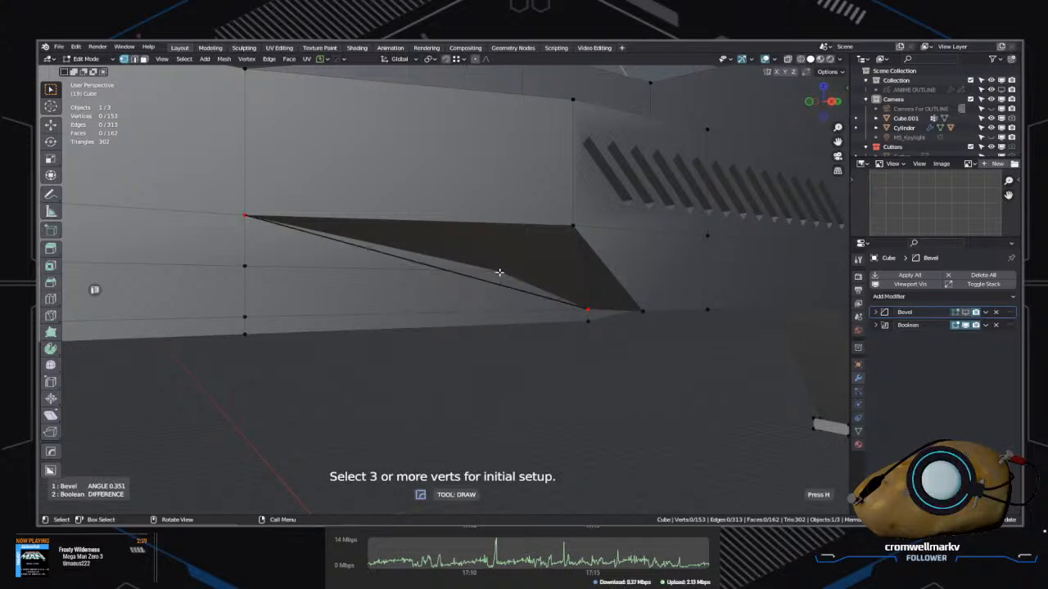
shift+click(588, 309)
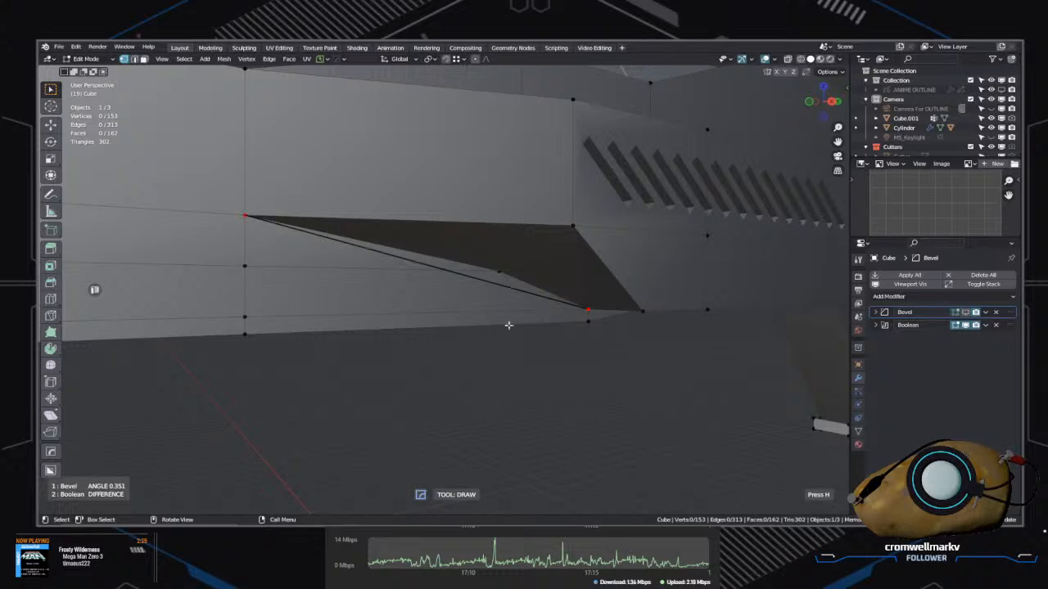
key(h)
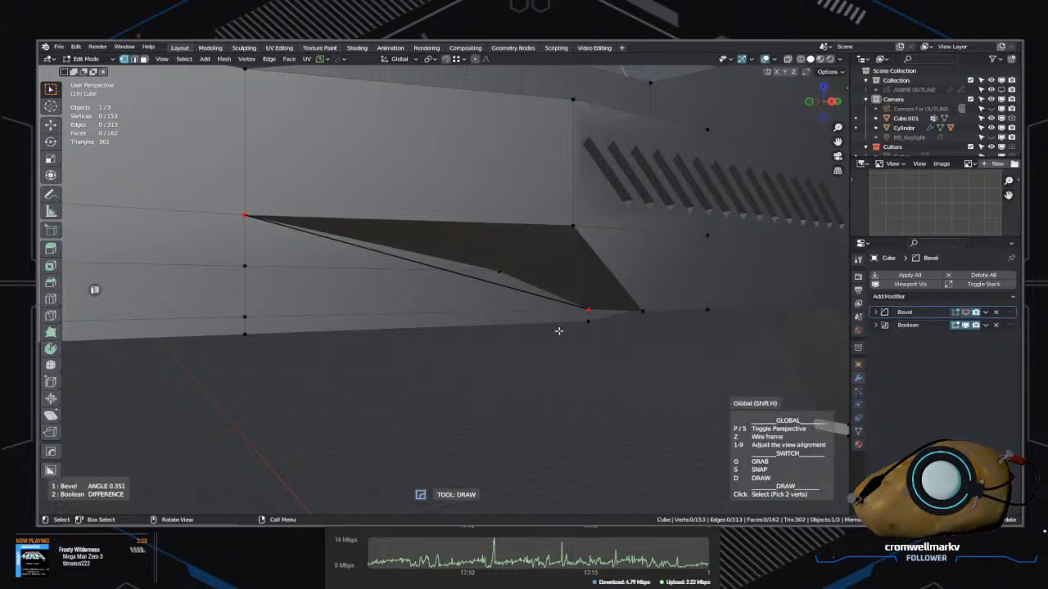
key(s)
middle_drag(484, 366, 507, 373)
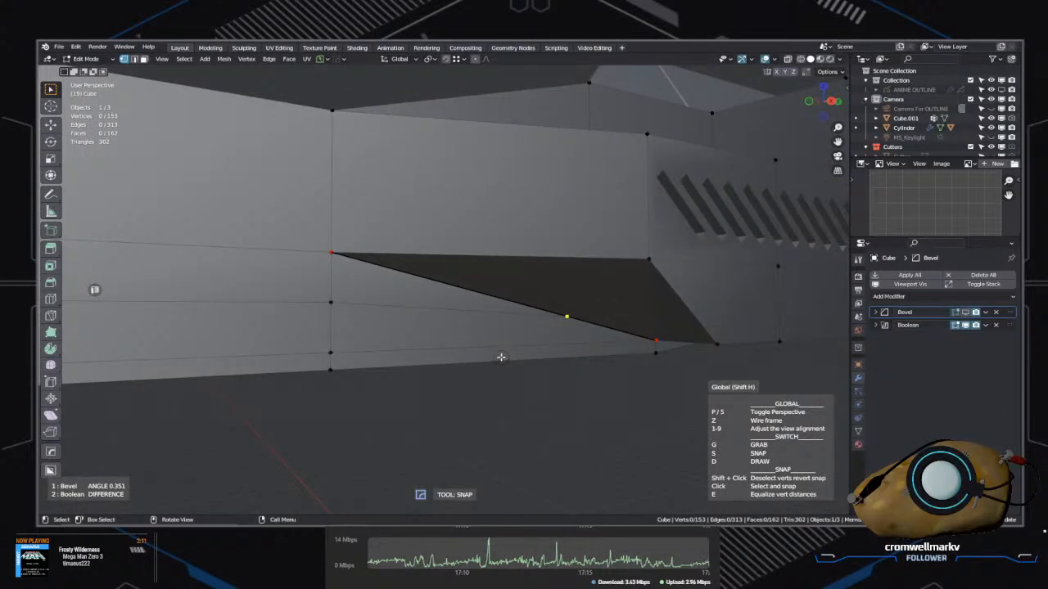
key(z)
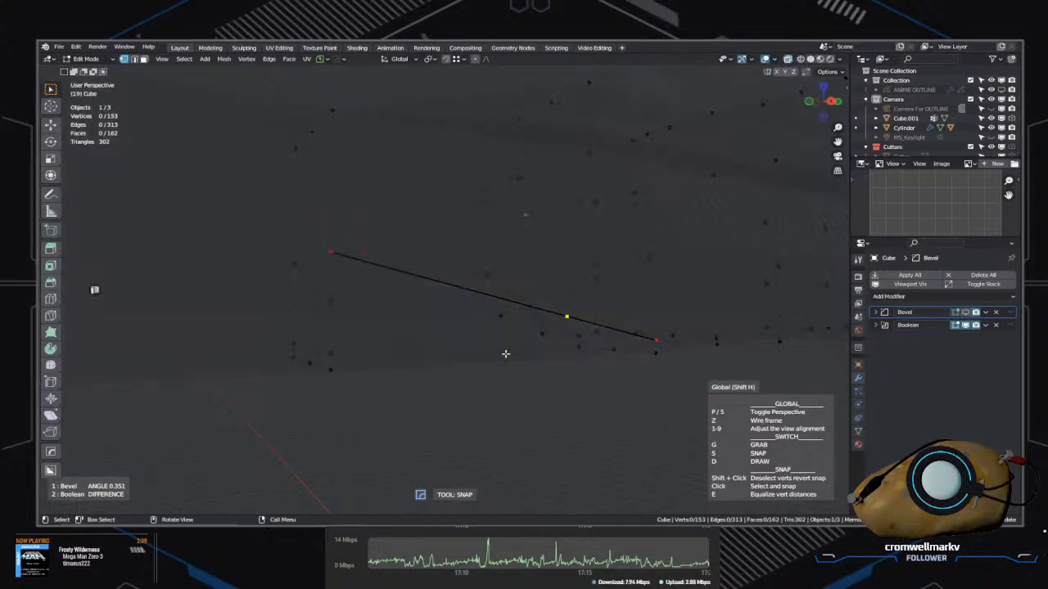
key(z)
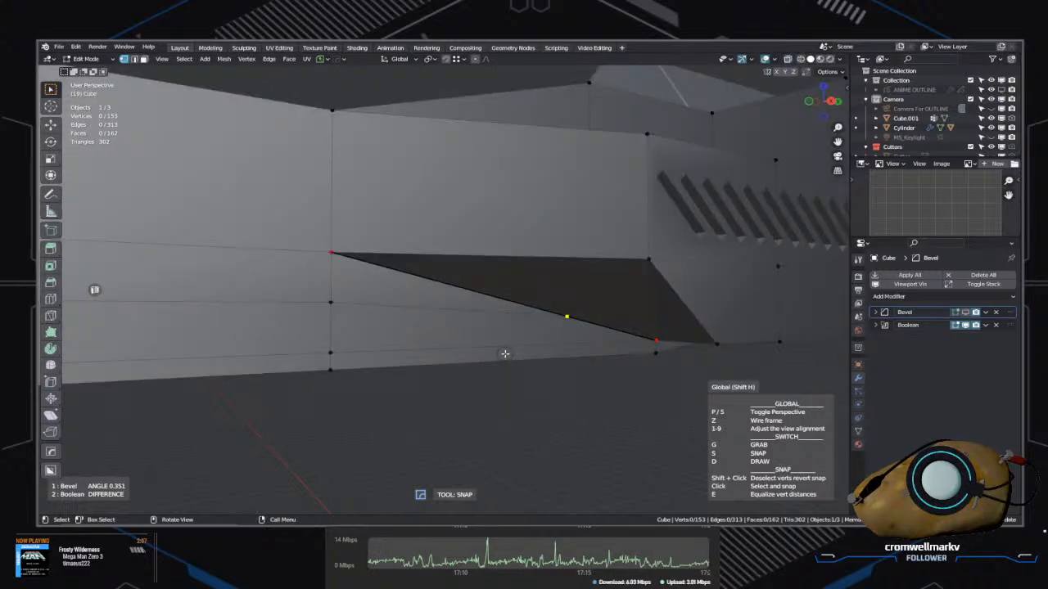
right_click(505, 353)
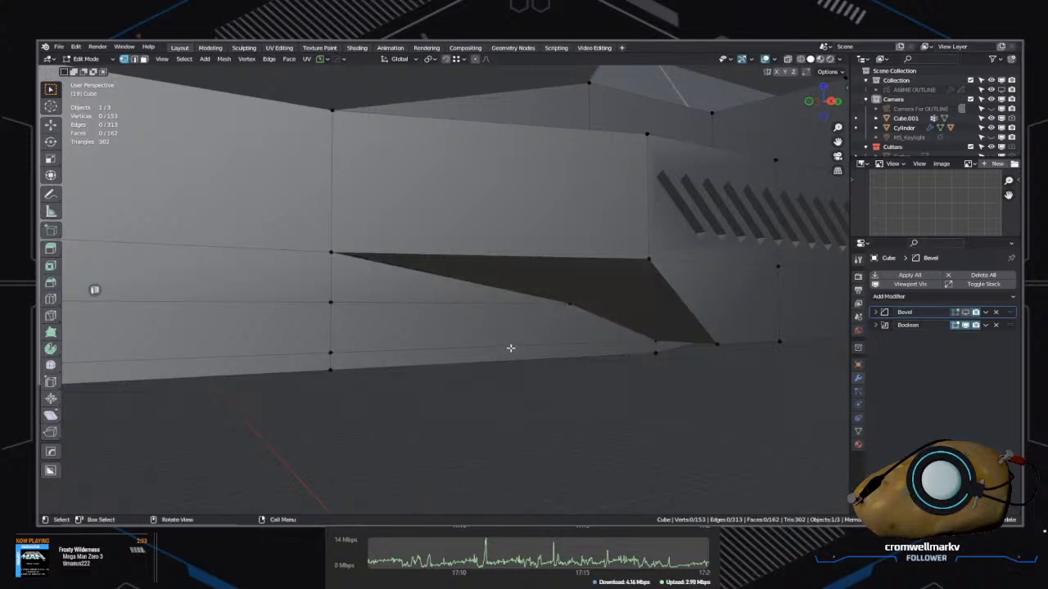
Step: Slide the recess's middle vertex along its horizontal edge onto the straight line between the recess's lower end vertices
middle_drag(510, 348, 455, 360)
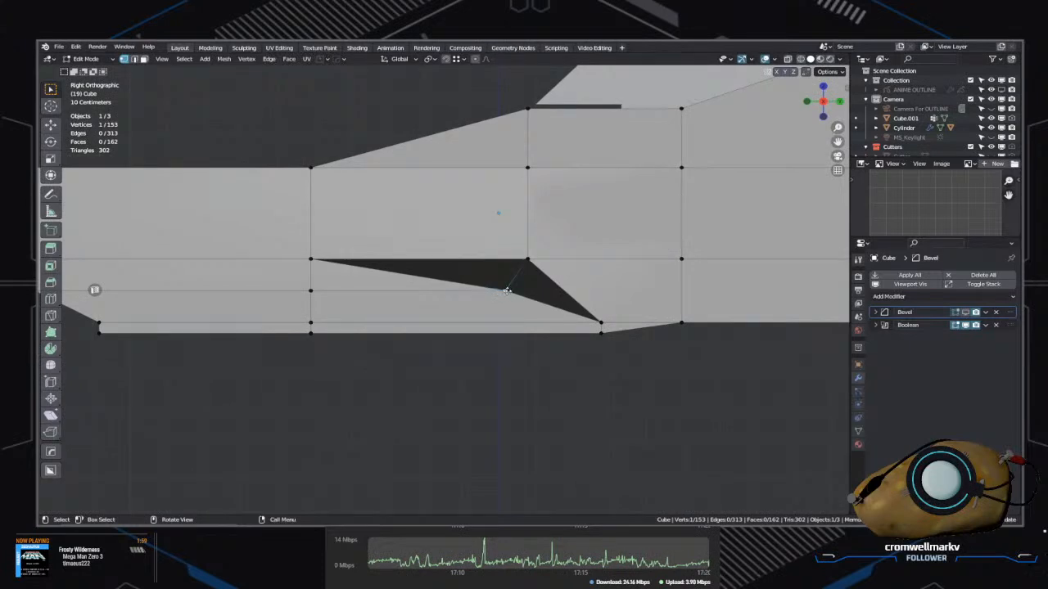
key(g)
key(g)
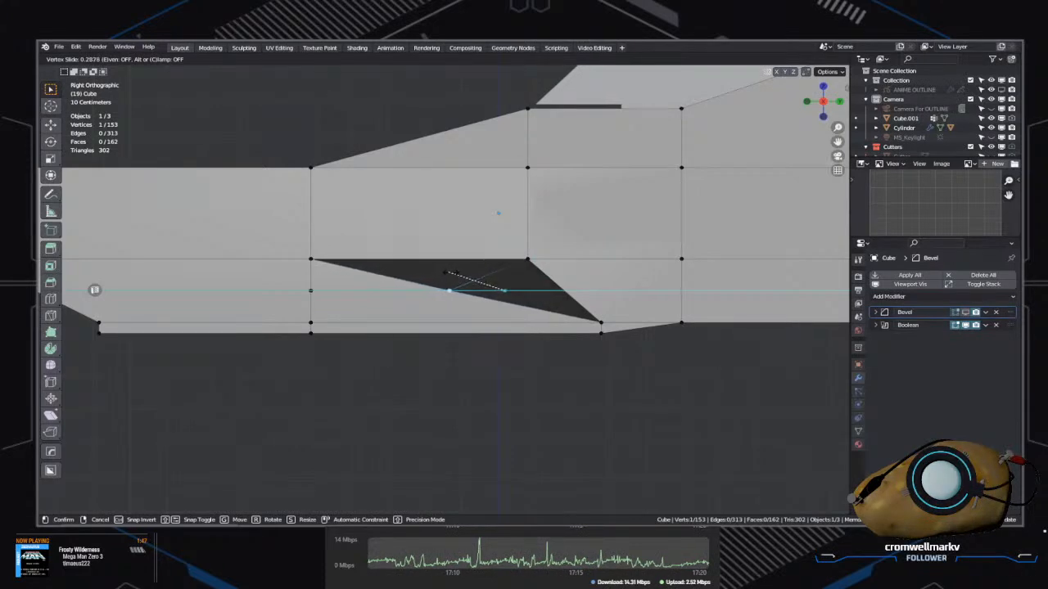
click(504, 290)
middle_drag(504, 289, 529, 328)
click(485, 397)
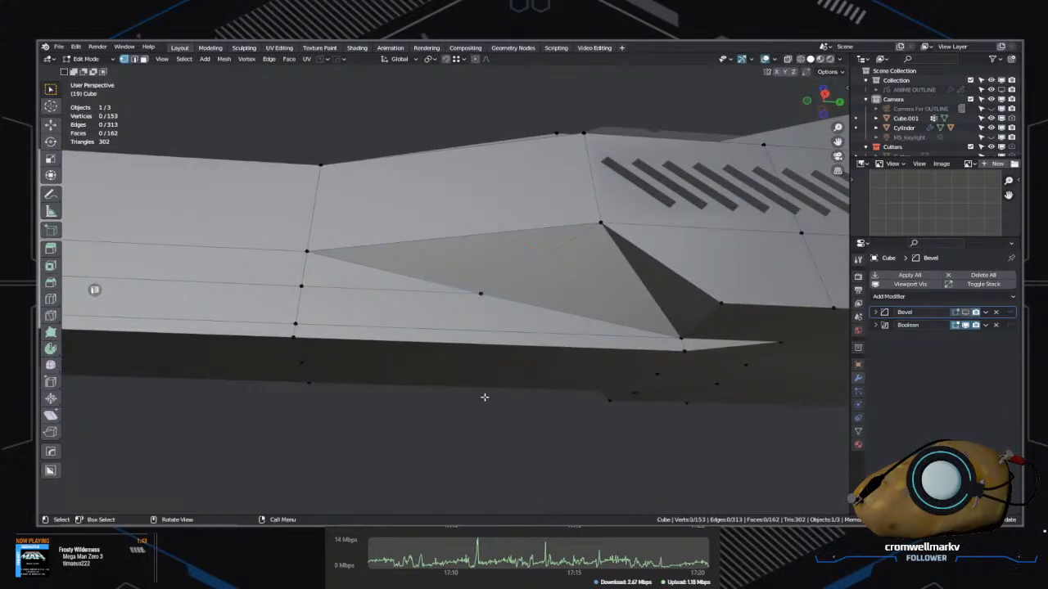
Step: Symmetrize the straightened recess across X onto the rifle's other side
scroll(532, 378, down, 2)
middle_drag(455, 334, 743, 401)
key(alt+x)
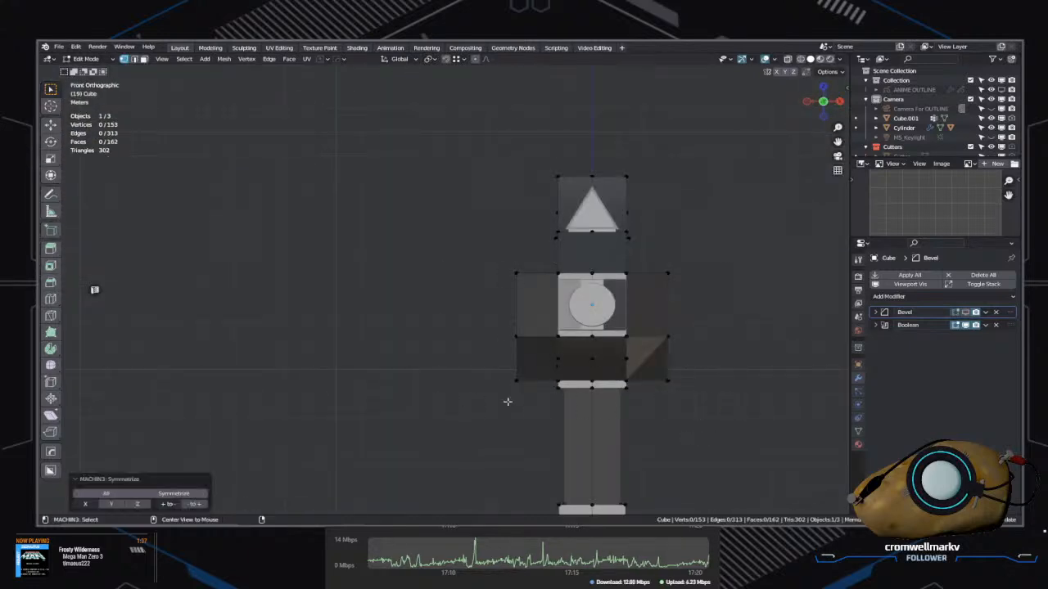
middle_drag(508, 400, 491, 364)
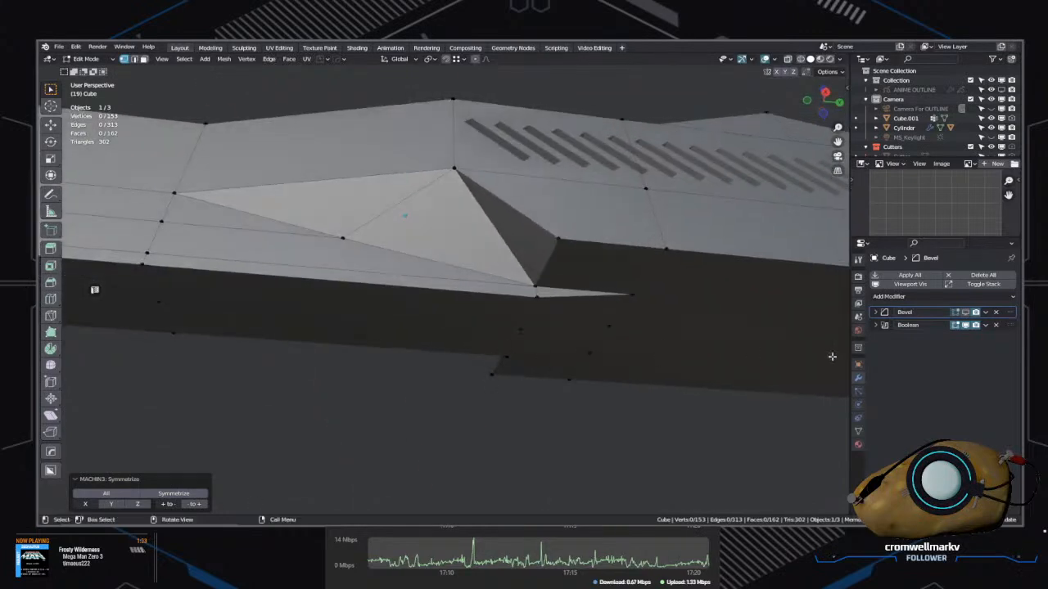
Step: Preview the Bevel modifier in the viewport to check the recess's shading, and hide it again
click(965, 313)
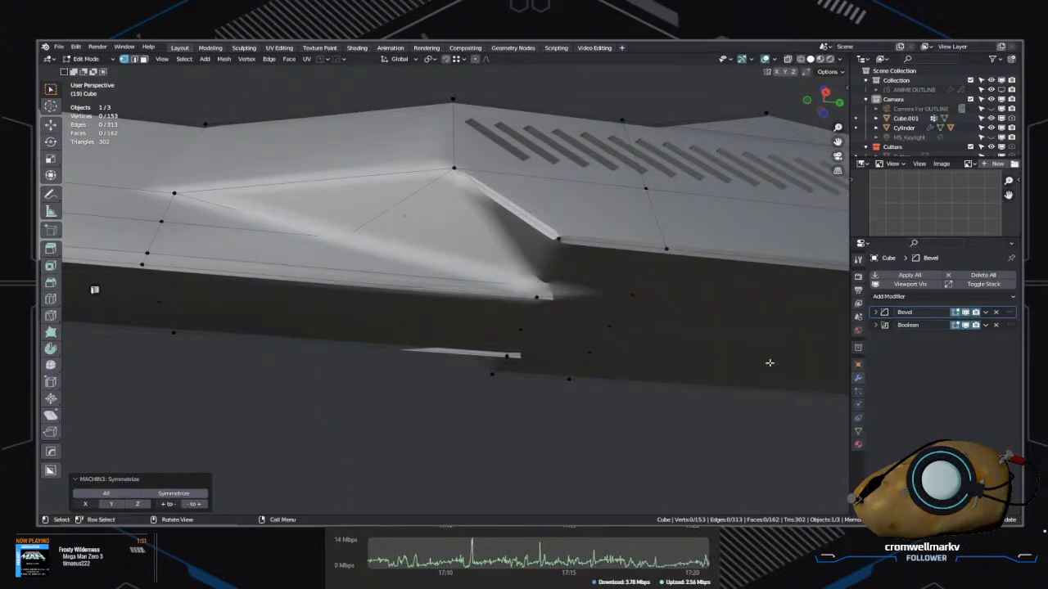
middle_drag(770, 363, 554, 344)
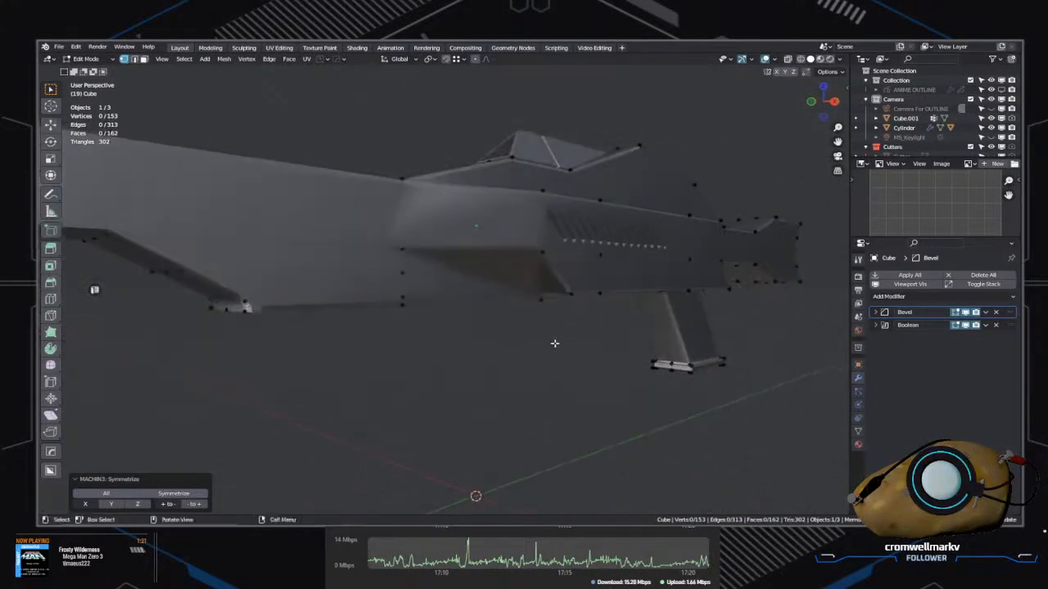
scroll(554, 344, up, 2)
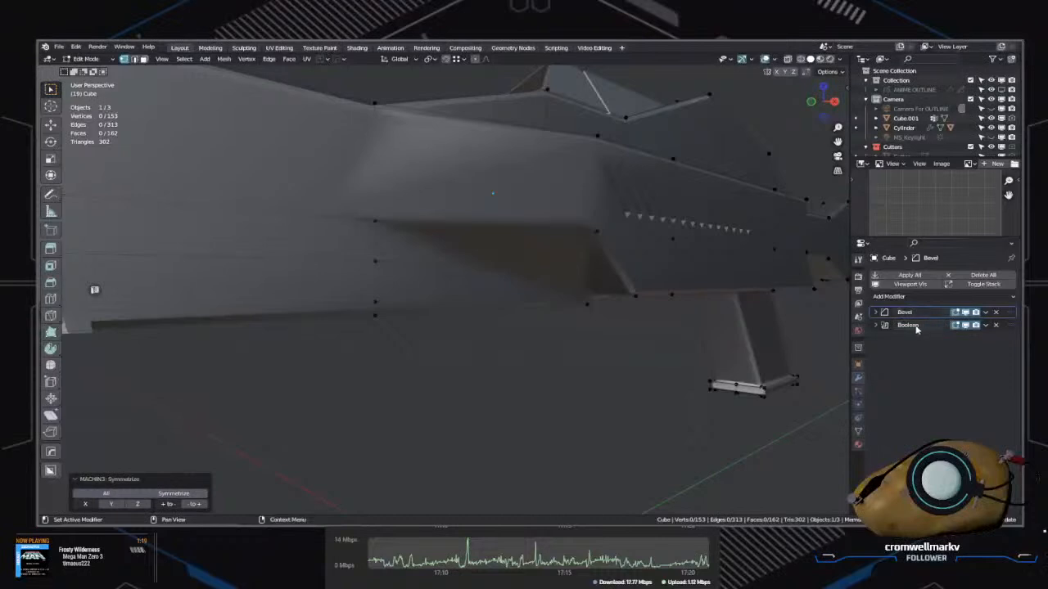
click(966, 314)
scroll(673, 349, down, 3)
middle_drag(673, 348, 637, 386)
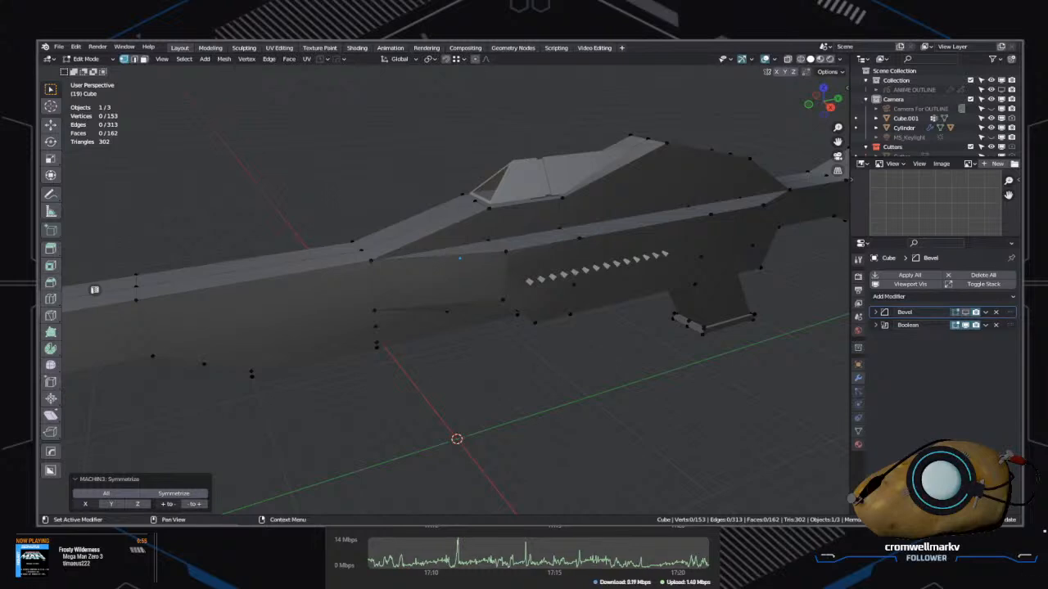
Step: Examine the rifle's side profile and underside, and check the fore-end around the barrel with the Bevel displayed
mouse_move(702, 326)
middle_down()
mouse_move(510, 308)
mouse_move(576, 303)
mouse_move(572, 347)
mouse_move(502, 347)
mouse_move(533, 334)
mouse_move(451, 346)
mouse_move(714, 340)
middle_up()
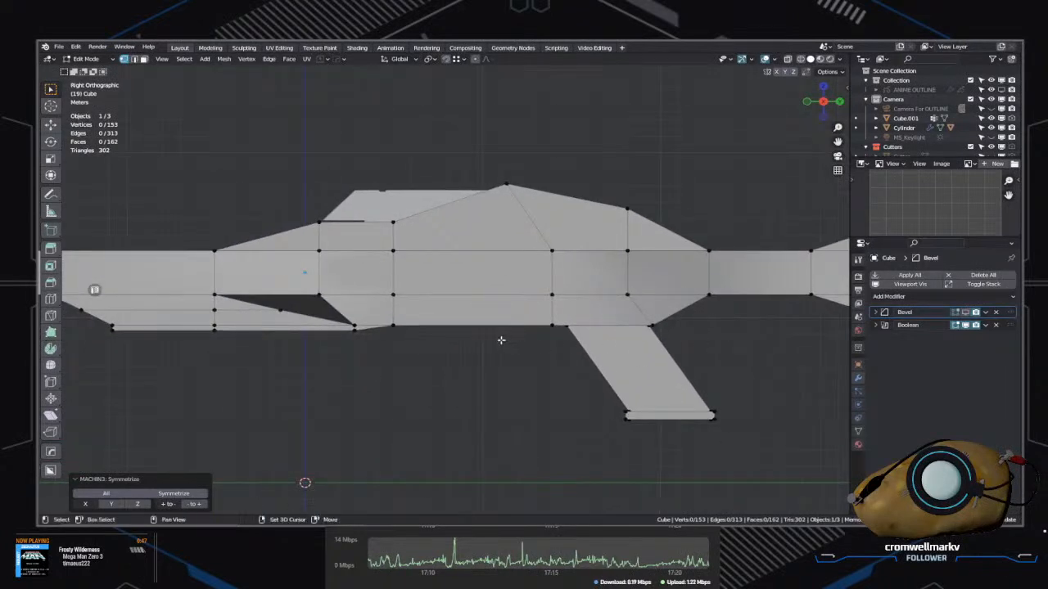
shift+middle_drag(501, 340, 802, 329)
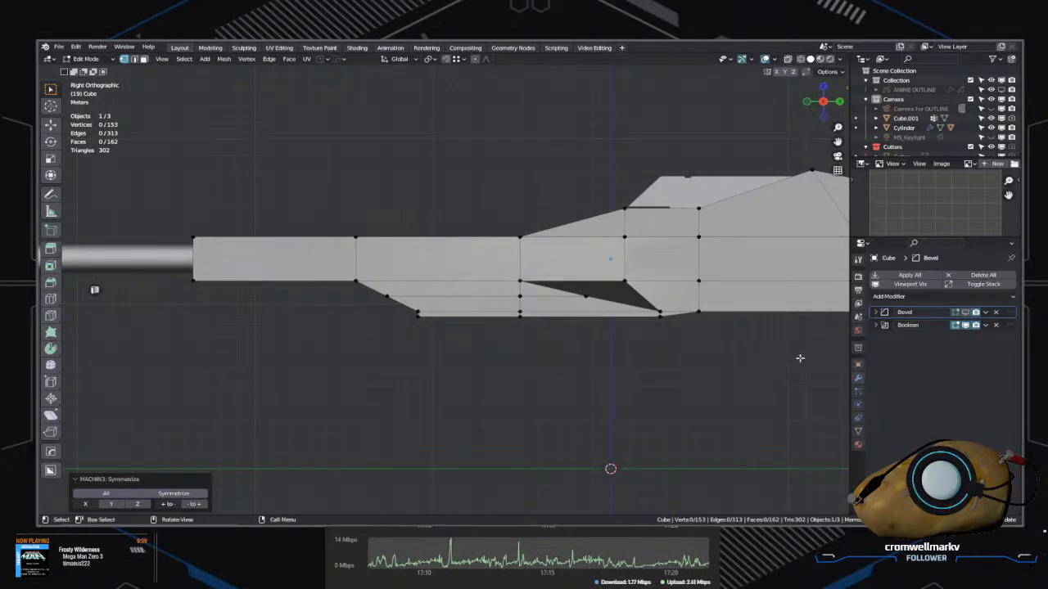
middle_drag(468, 312, 665, 321)
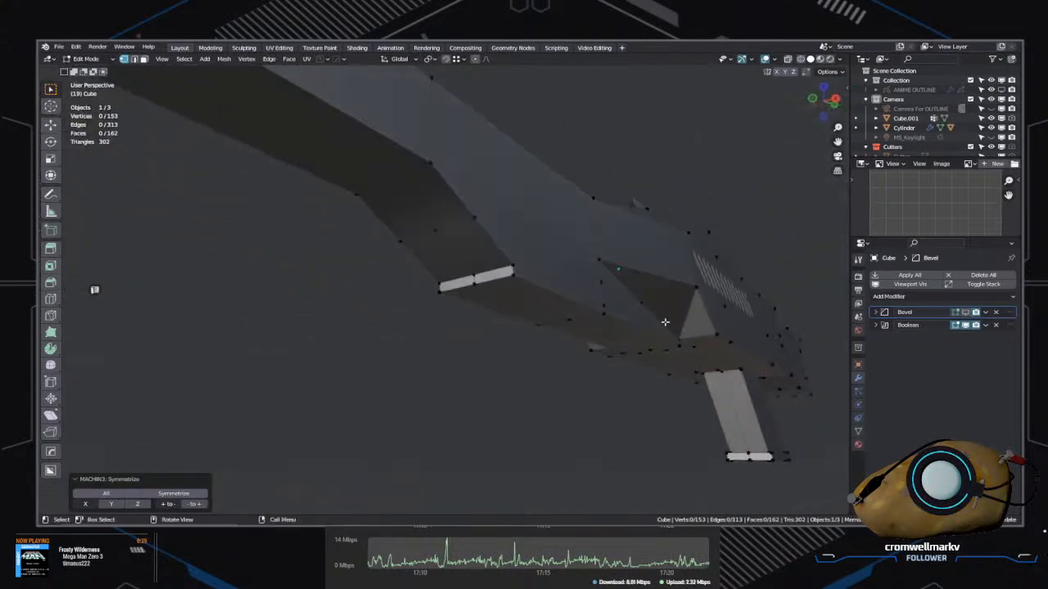
middle_drag(490, 325, 460, 328)
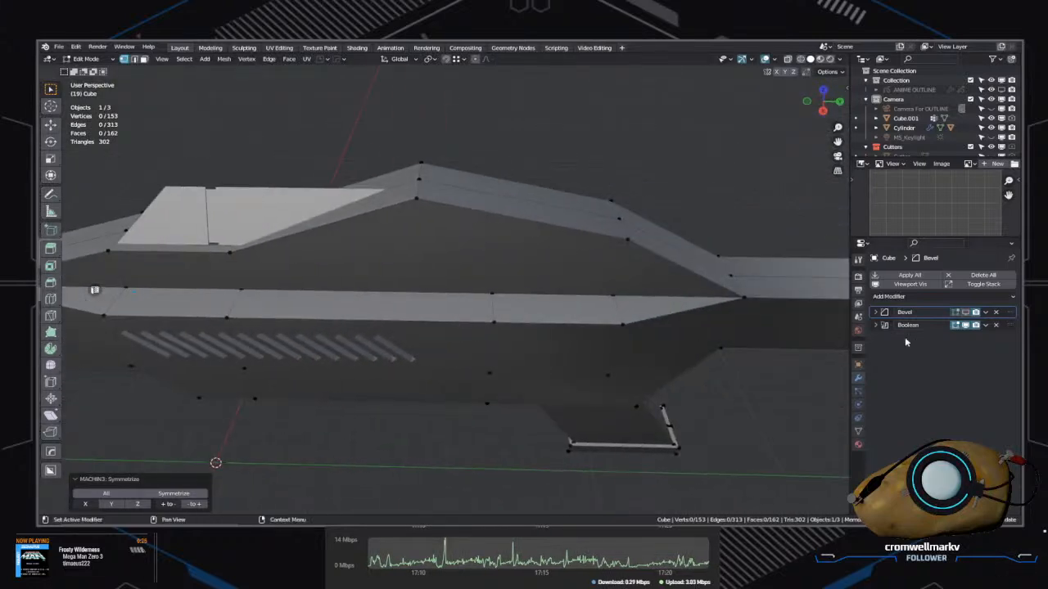
middle_drag(664, 322, 241, 275)
scroll(763, 355, down, 1)
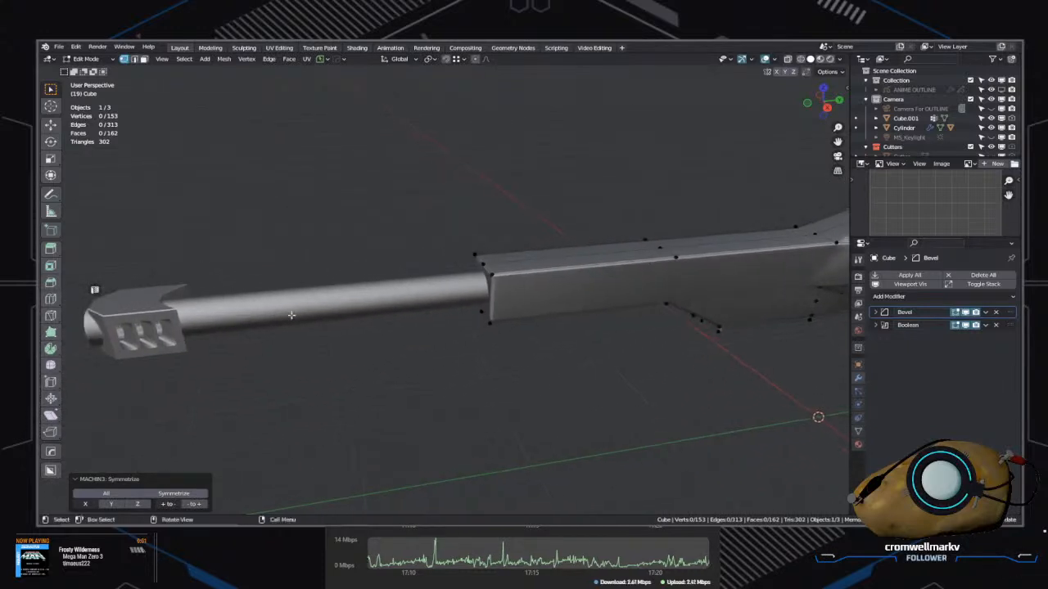
scroll(557, 311, up, 3)
middle_drag(566, 309, 522, 355)
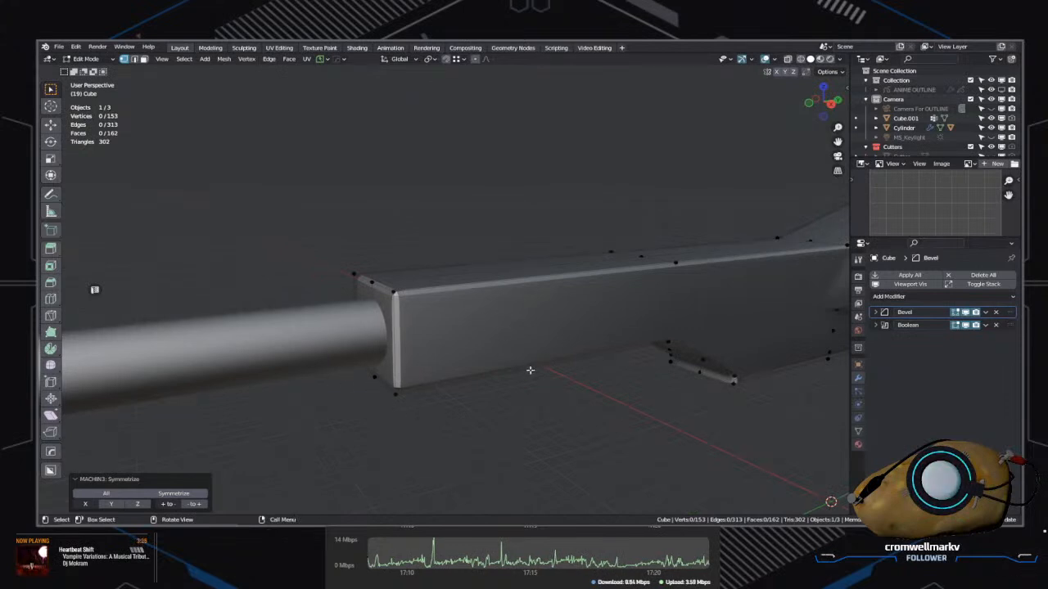
scroll(529, 370, down, 3)
middle_drag(551, 356, 475, 341)
drag(381, 225, 495, 394)
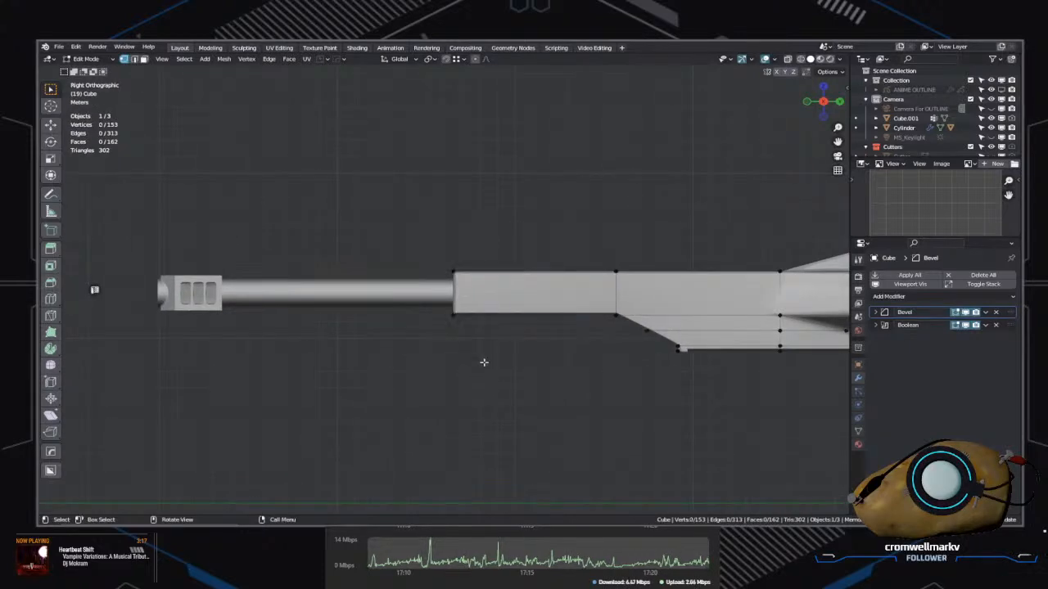
drag(407, 212, 520, 298)
key(g)
key(y)
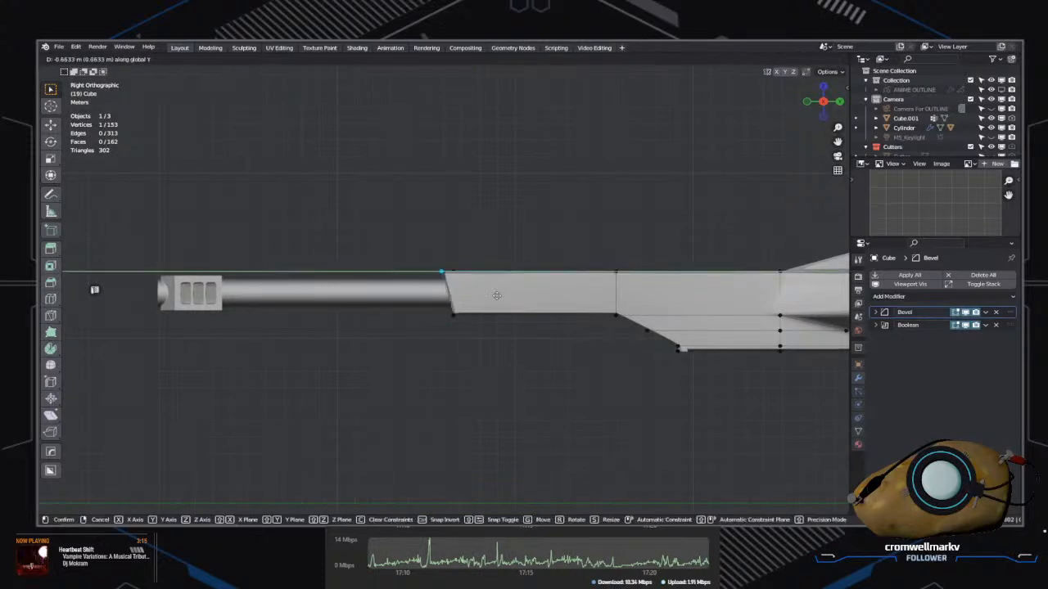
click(461, 296)
Step: Move the fore-end's three upper front vertices about 2.9 m forward along Y to slant its front face over the barrel
middle_drag(480, 335, 479, 377)
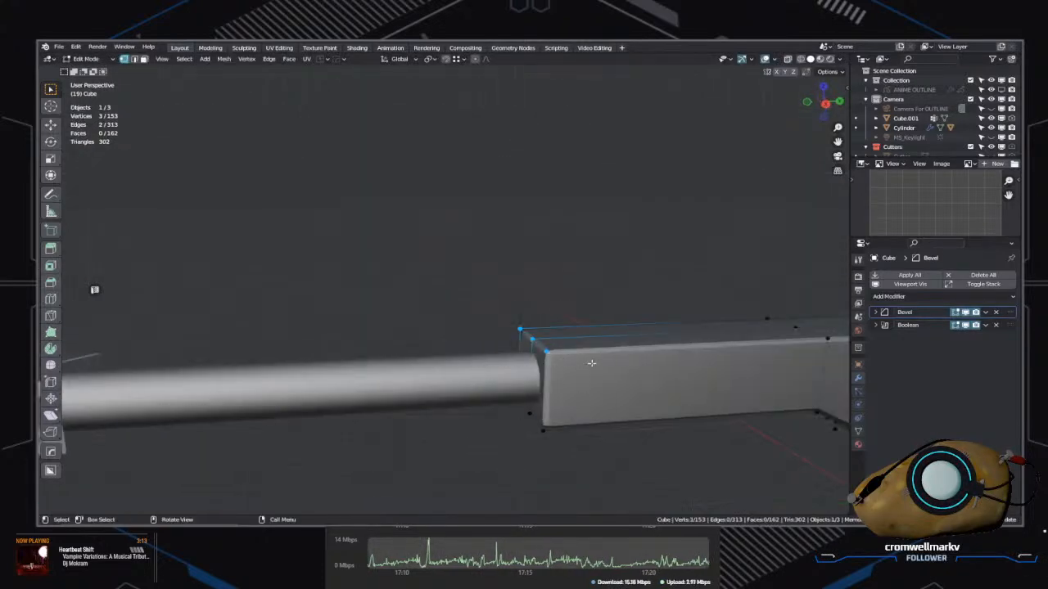
alt+middle_drag(419, 357, 488, 346)
right_click(482, 345)
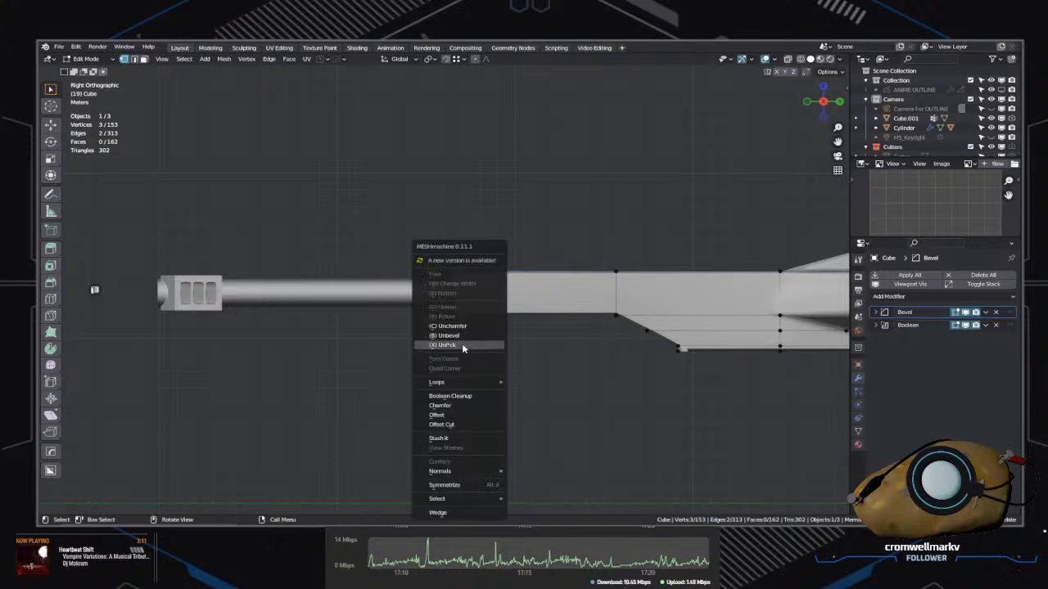
key(Escape)
key(g)
key(y)
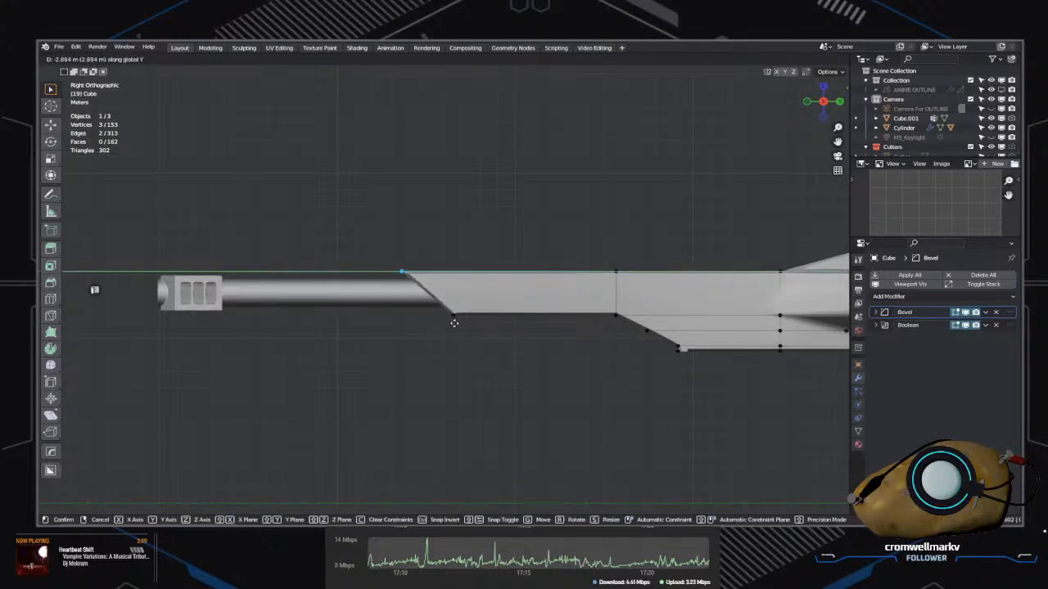
click(452, 325)
middle_drag(451, 325, 516, 351)
Step: Select the grip base plate's two bottom faces, grow the selection once, and lower it about 0.45 m along Z
scroll(320, 303, up, 4)
key(Tab)
click(587, 352)
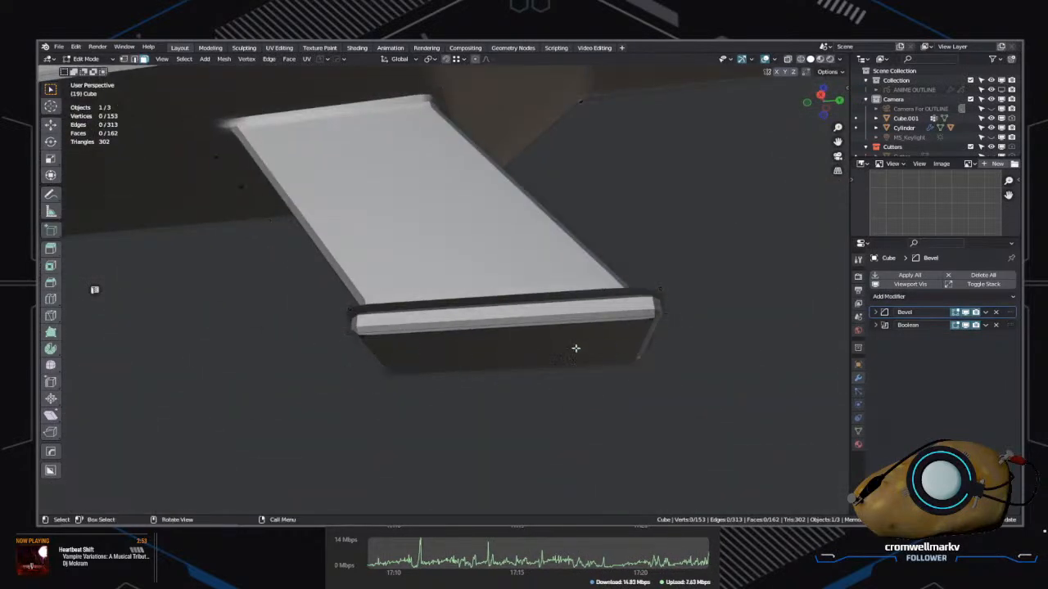
click(586, 356)
shift+middle_drag(590, 358, 533, 279)
shift+click(540, 283)
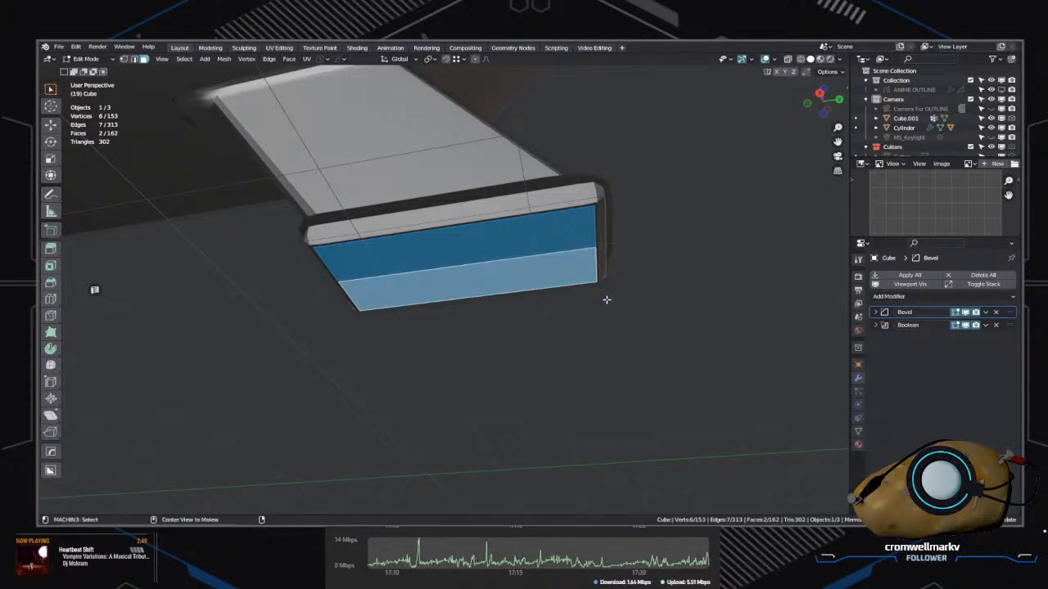
middle_drag(605, 233, 620, 235)
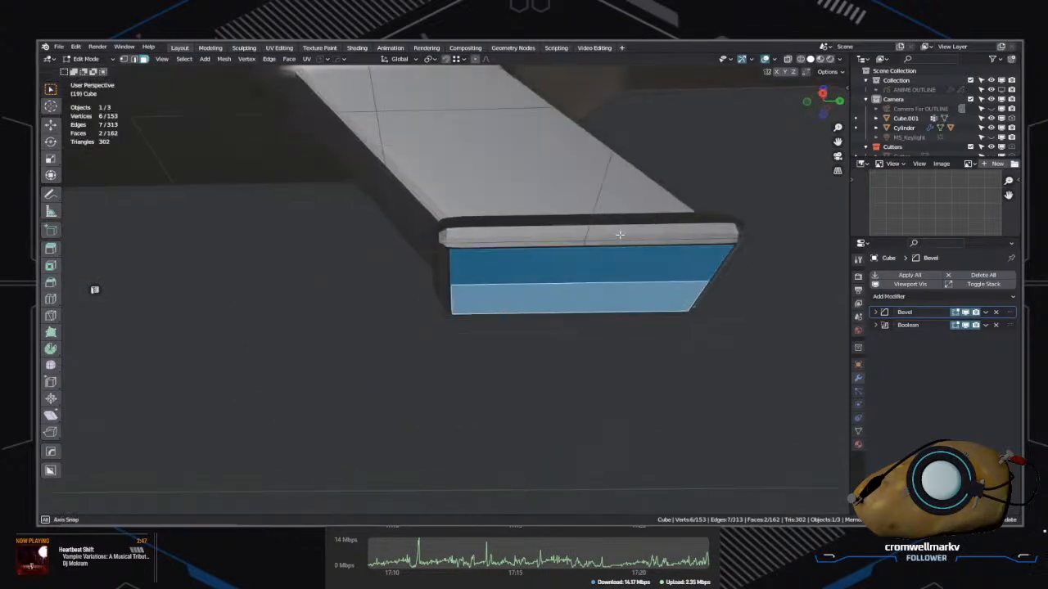
key(ctrl+KP_Add)
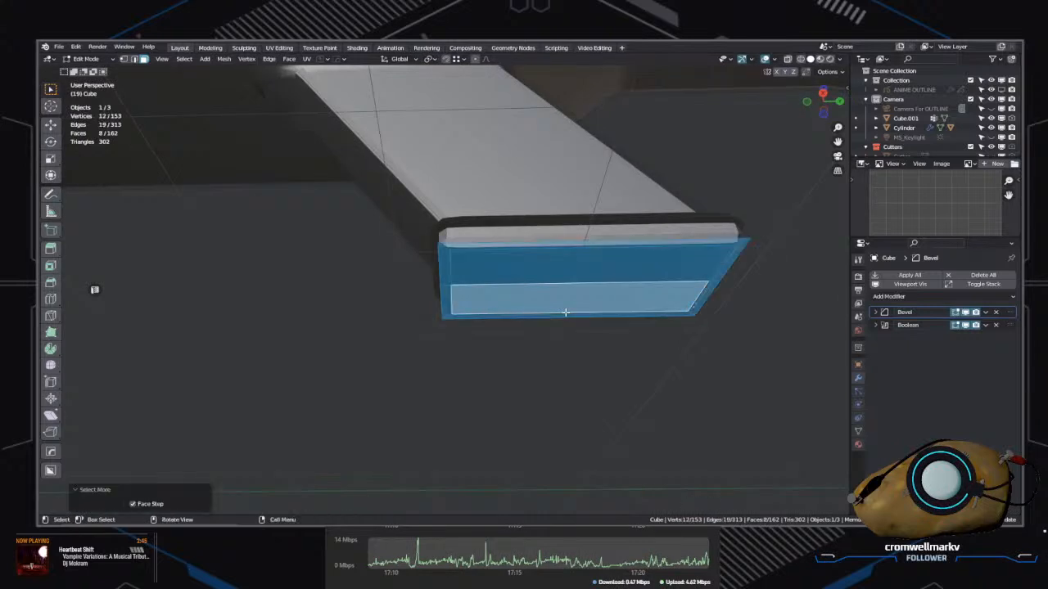
key(g)
key(z)
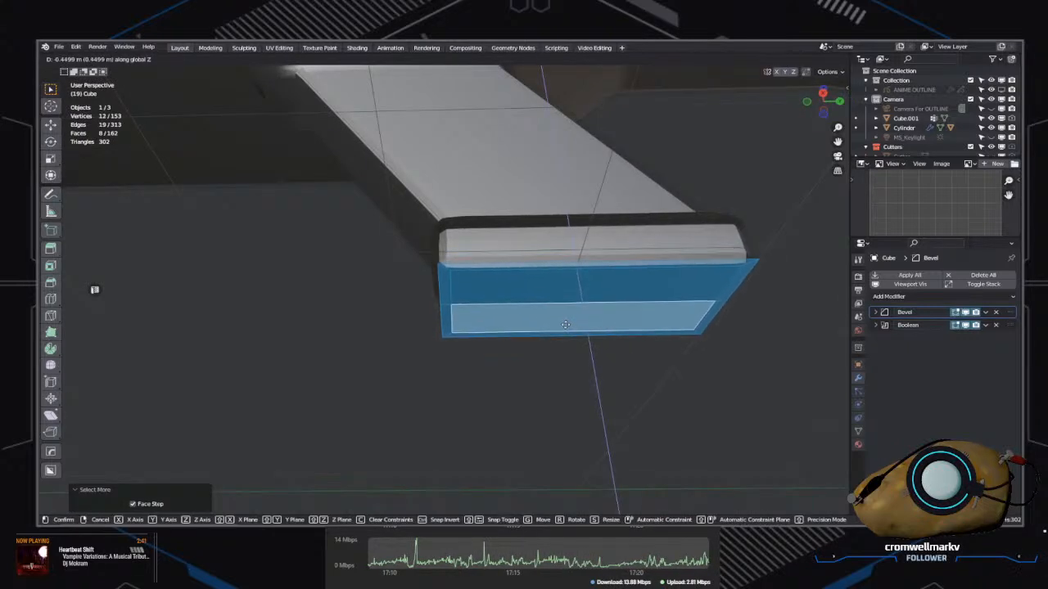
click(565, 325)
middle_drag(565, 325, 595, 405)
click(714, 380)
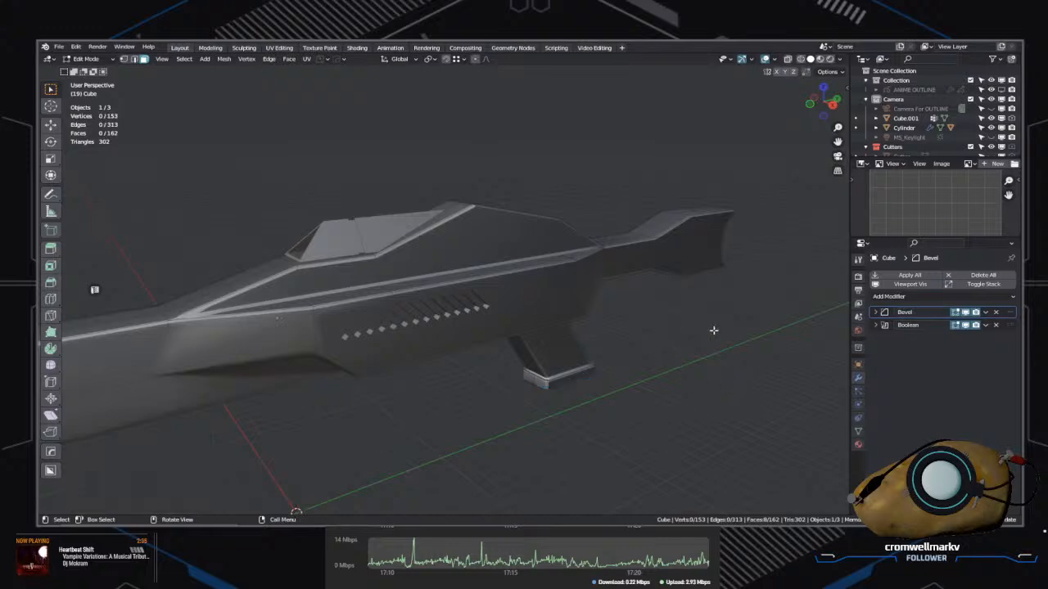
Step: Inspect the whole rifle from above, the front and below to judge the slanted fore-end and thicker grip base
middle_drag(714, 329, 719, 384)
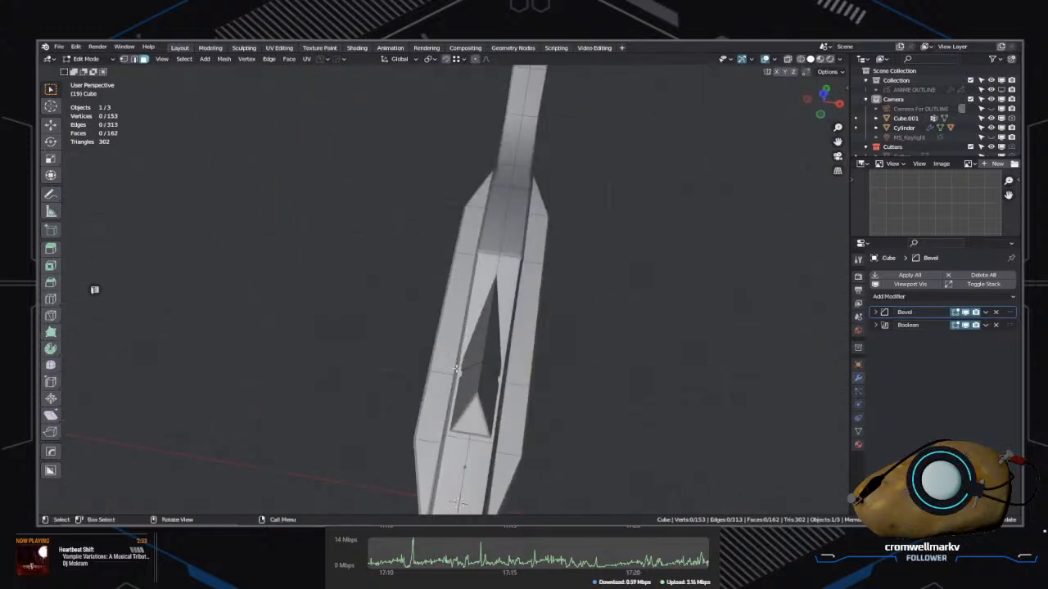
middle_drag(456, 370, 524, 422)
shift+middle_drag(369, 406, 232, 291)
scroll(427, 387, down, 4)
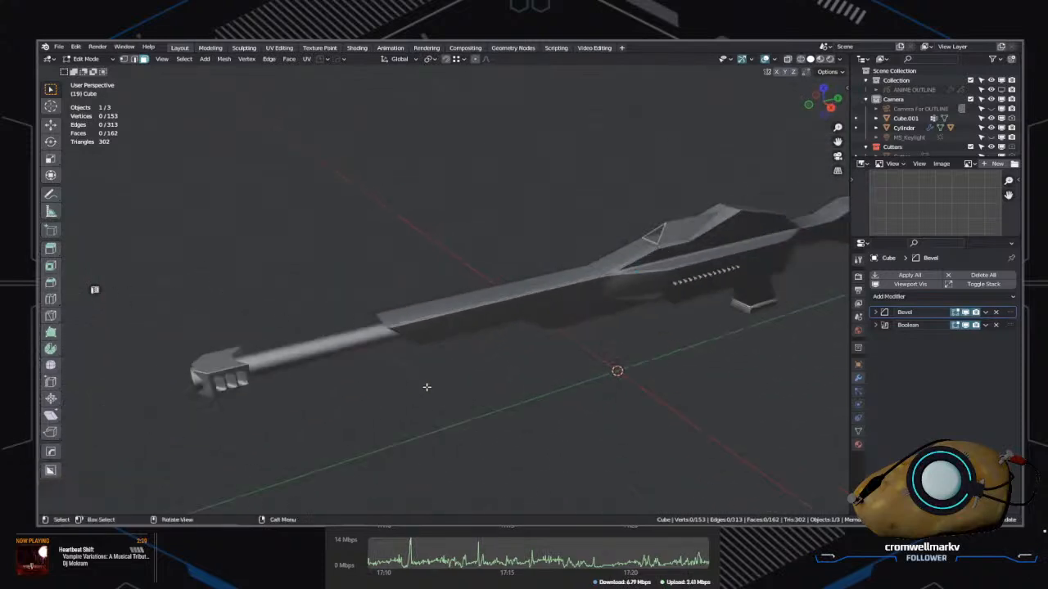
middle_drag(426, 387, 300, 325)
shift+middle_drag(538, 304, 437, 379)
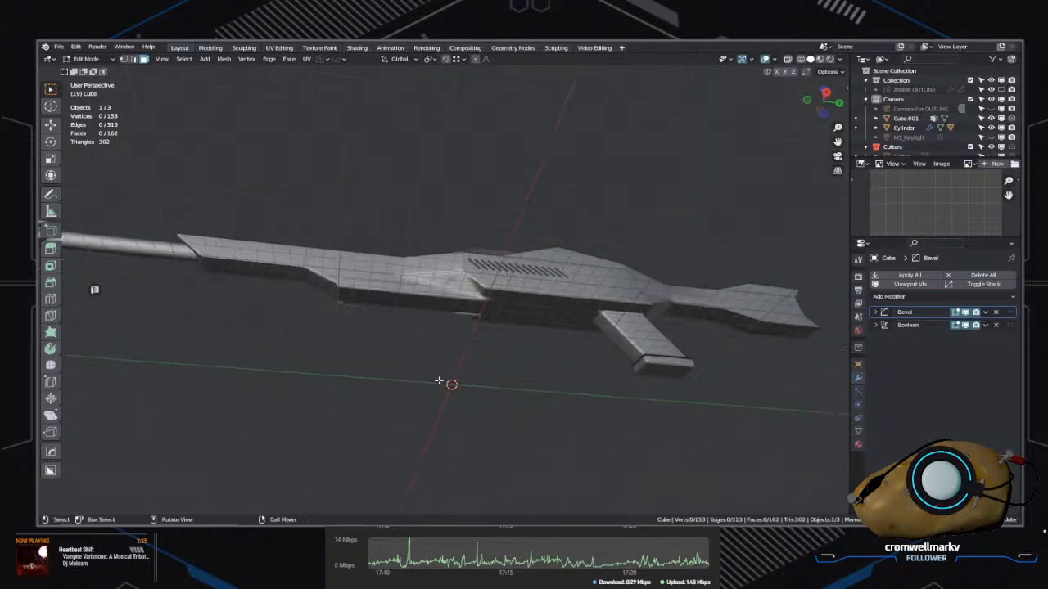
scroll(444, 359, up, 8)
scroll(444, 358, down, 5)
middle_drag(542, 374, 582, 355)
Step: Reduce the Bevel modifier's amount to 0.101 m and check the edges around the recess
scroll(556, 349, up, 2)
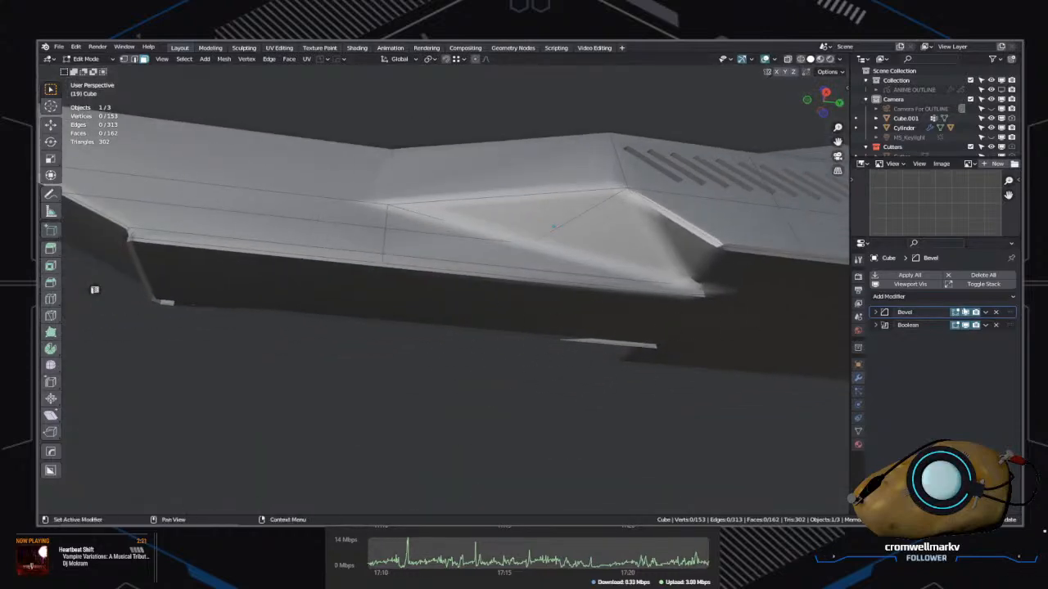
click(875, 313)
mouse_move(965, 348)
mouse_down()
mouse_move(925, 348)
mouse_move(948, 349)
mouse_up()
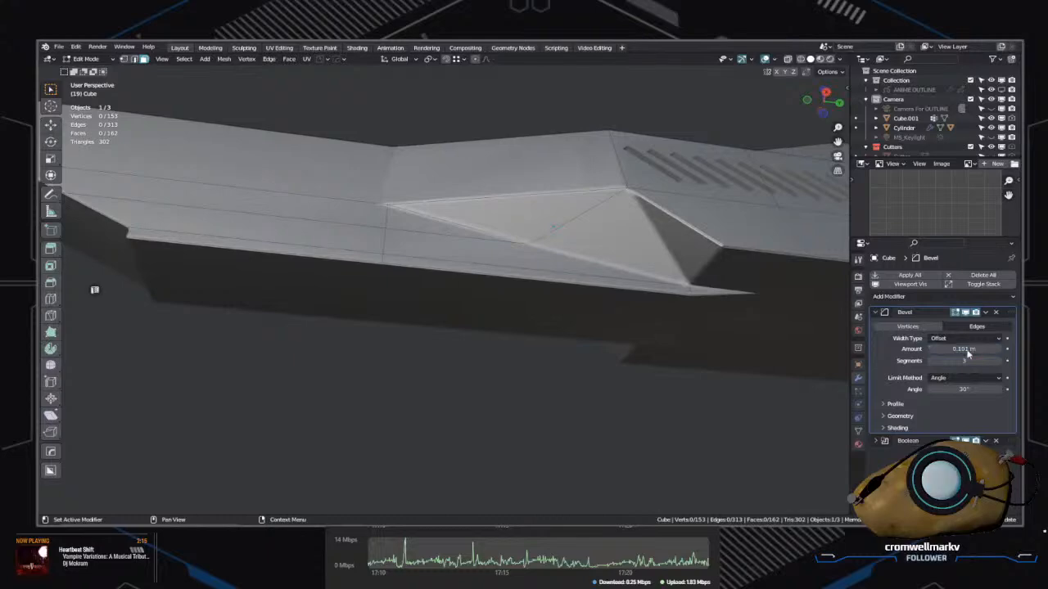
middle_drag(449, 365, 608, 324)
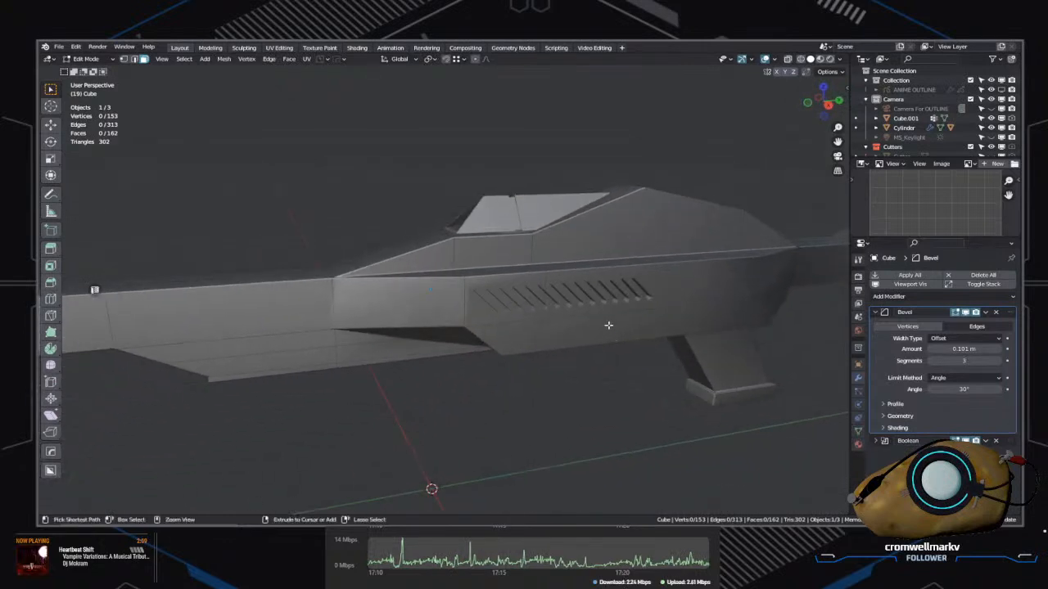
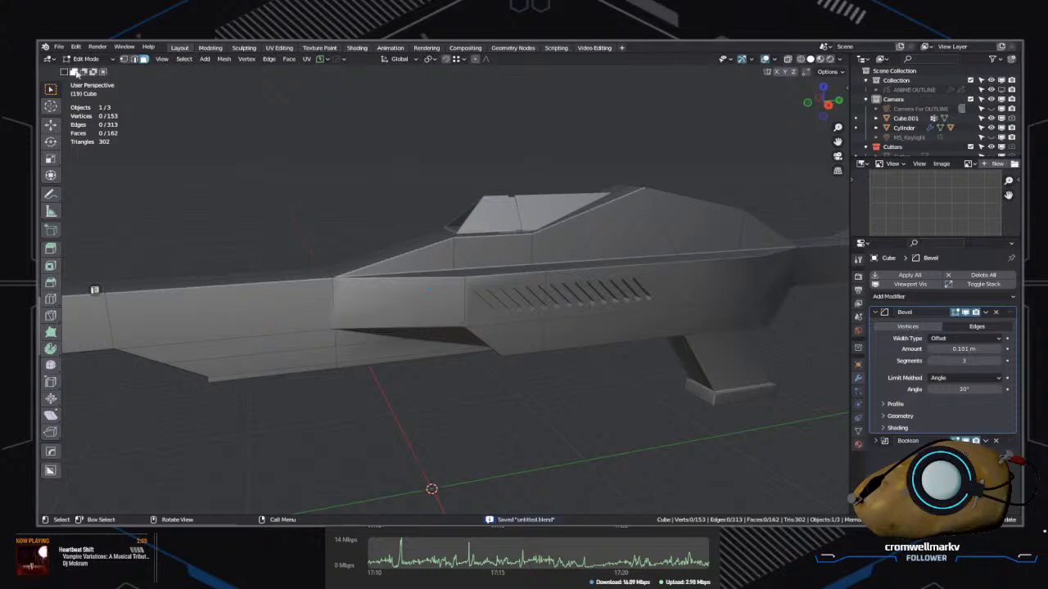
Step: Save the rifle file as untitled_01 with PowerSave
click(328, 59)
click(323, 94)
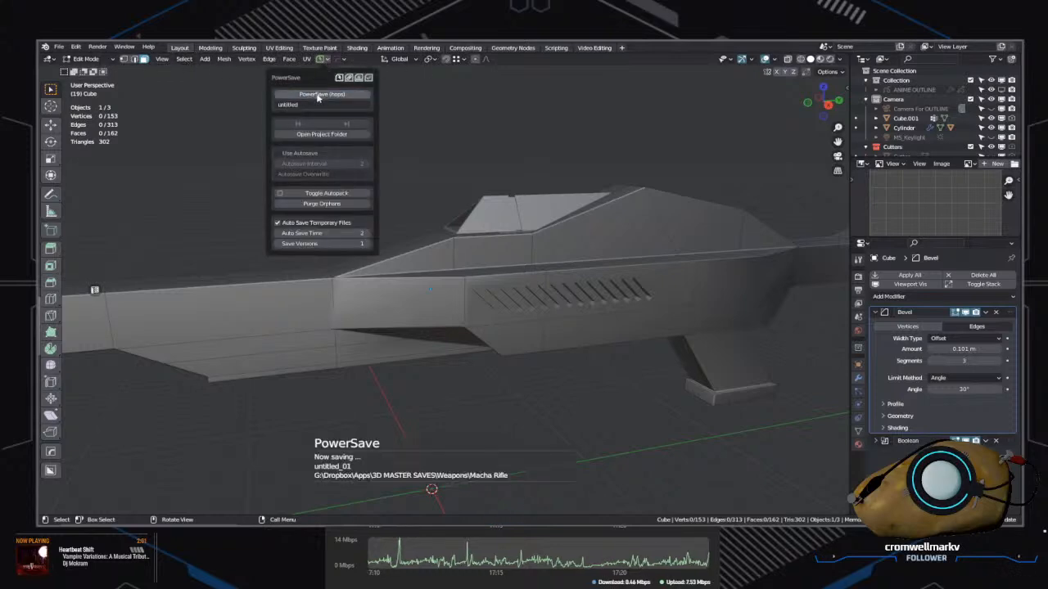
Step: Select the three adjoining side faces along the fore-end and examine them from the side
middle_drag(624, 389, 521, 316)
key(Tab)
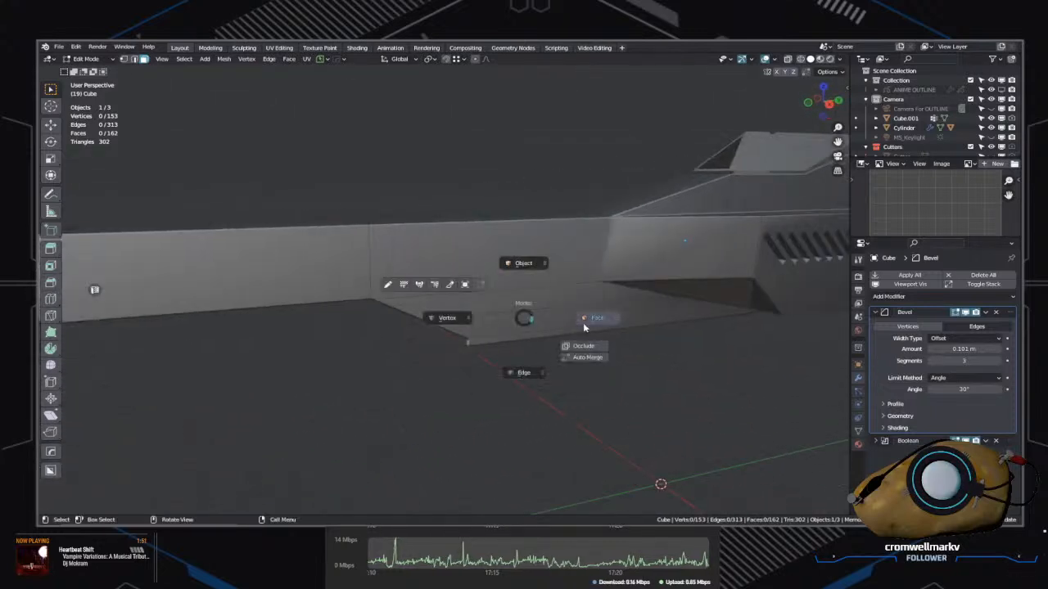
click(603, 325)
click(505, 248)
middle_drag(428, 275, 495, 288)
shift+click(442, 281)
middle_drag(491, 337, 617, 396)
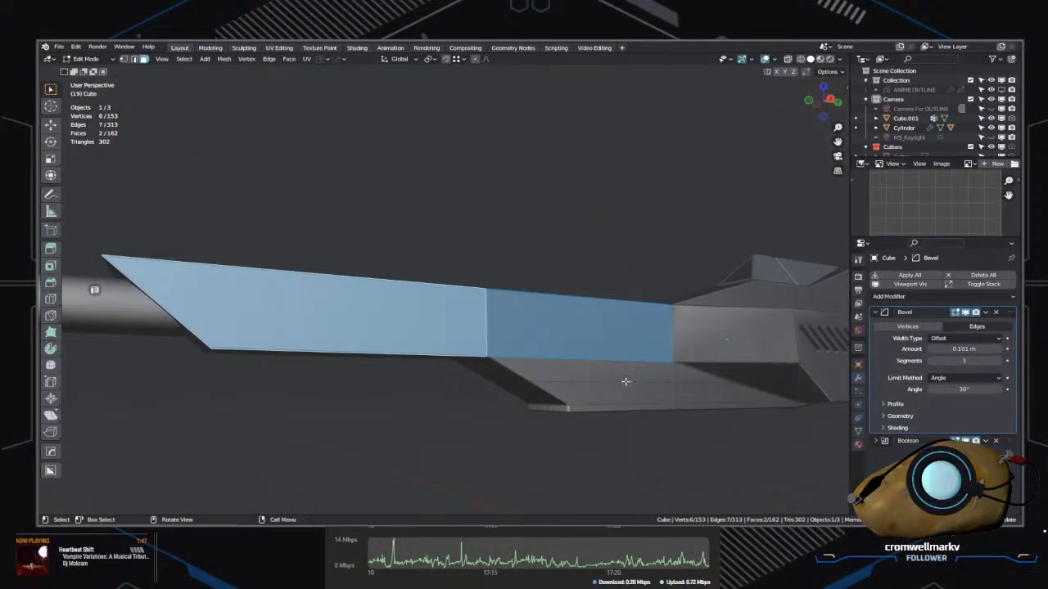
click(729, 341)
shift+click(589, 330)
shift+click(379, 330)
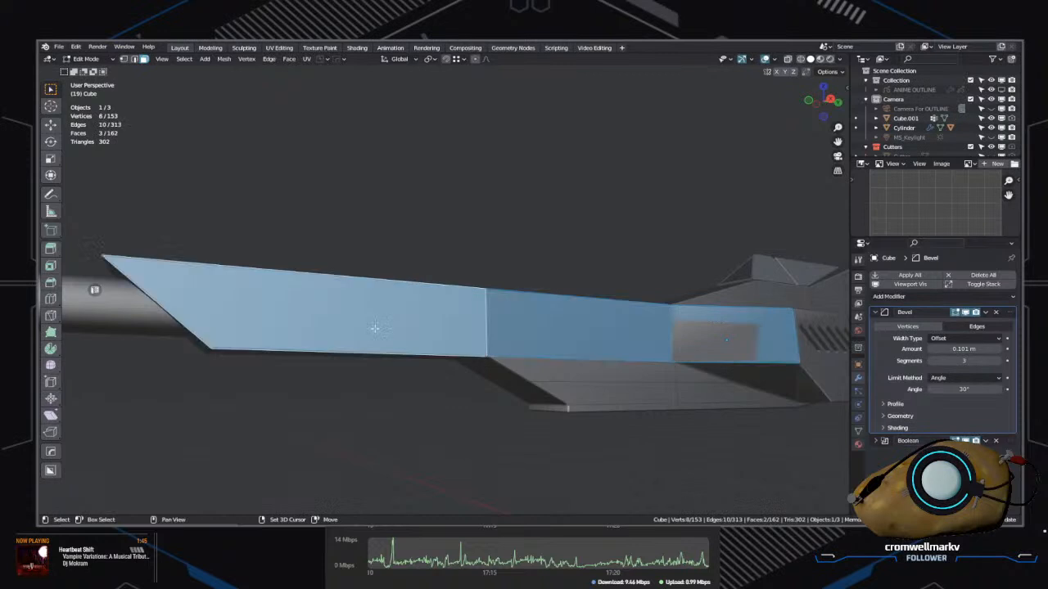
middle_drag(374, 330, 473, 363)
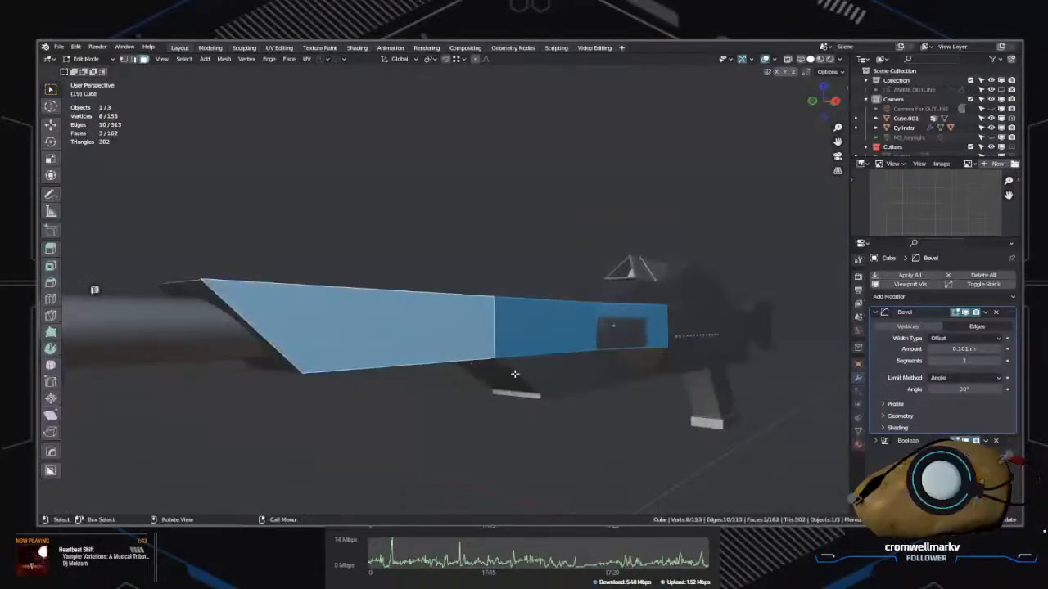
middle_drag(566, 415, 465, 389)
shift+middle_drag(578, 413, 593, 355)
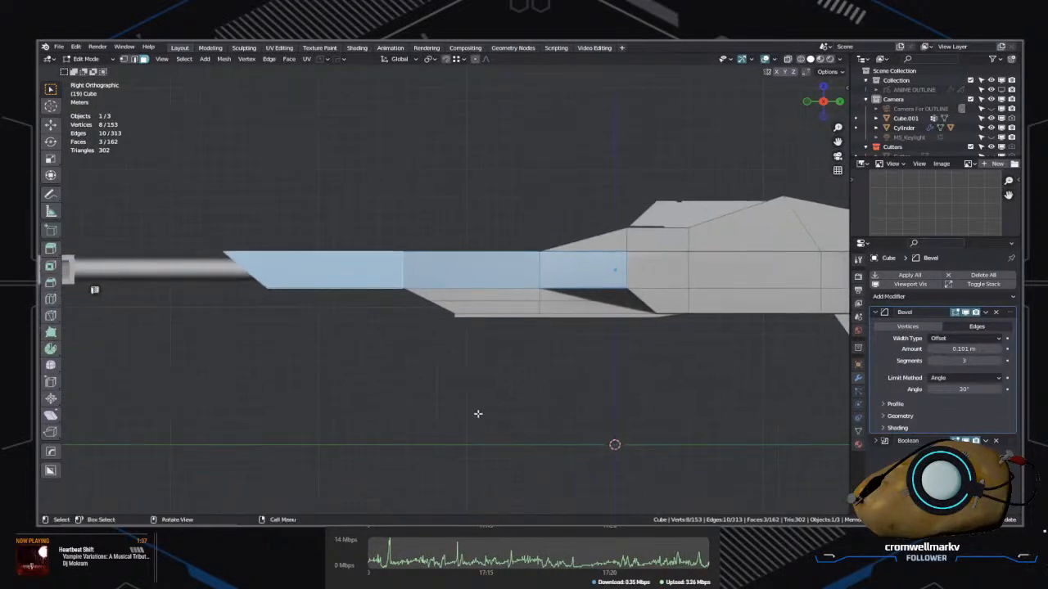
shift+middle_drag(478, 415, 519, 417)
click(519, 417)
Step: Return to Object Mode, activate BoxCutter for the rifle body, and set the cutting shape to Ngon
scroll(458, 401, up, 2)
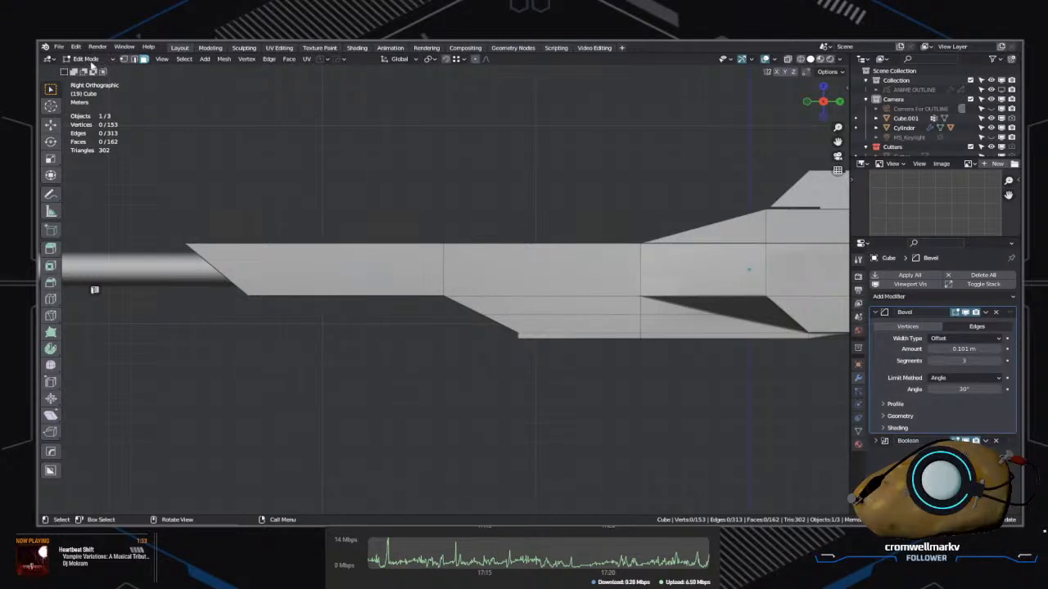
click(85, 59)
click(92, 69)
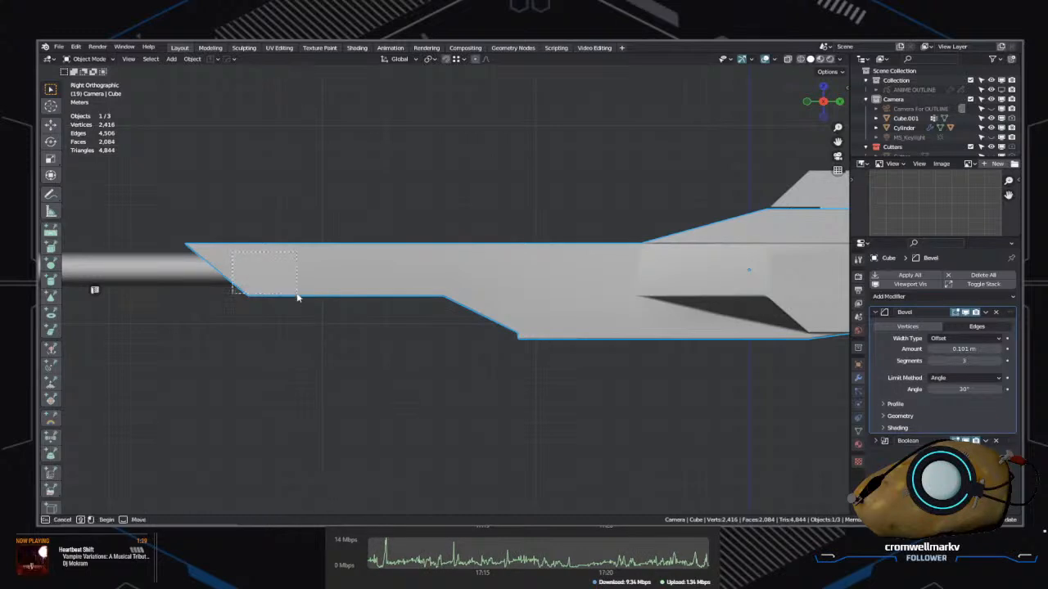
scroll(50, 375, down, 2)
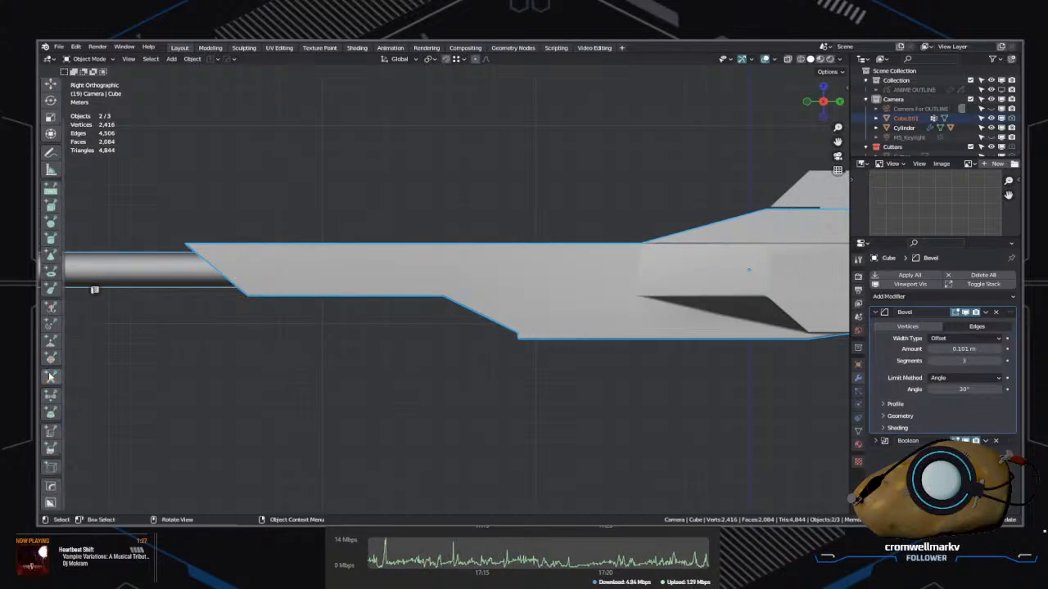
click(51, 503)
drag(235, 259, 276, 293)
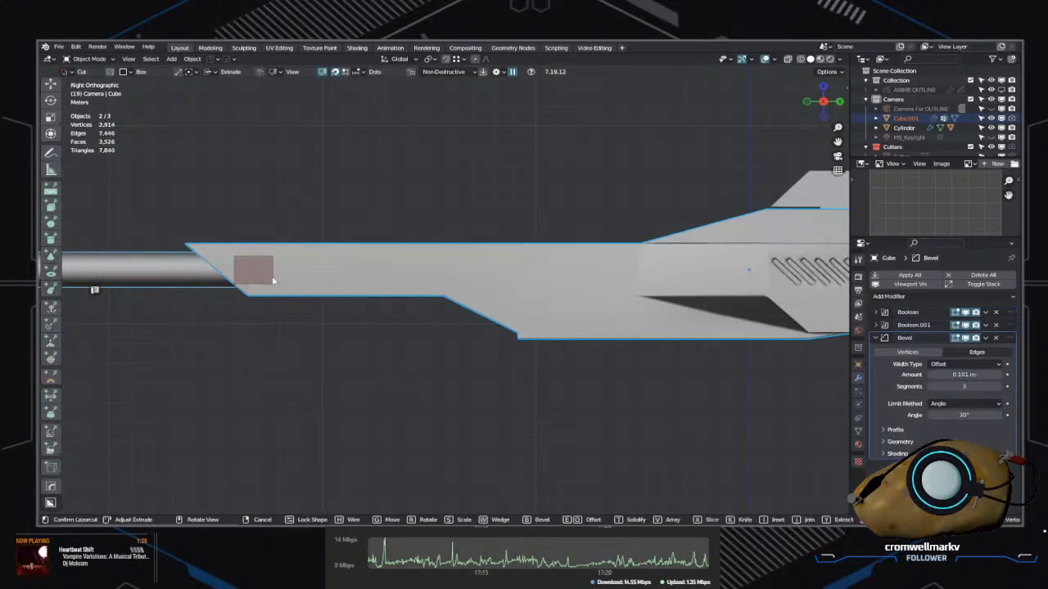
key(Escape)
click(127, 72)
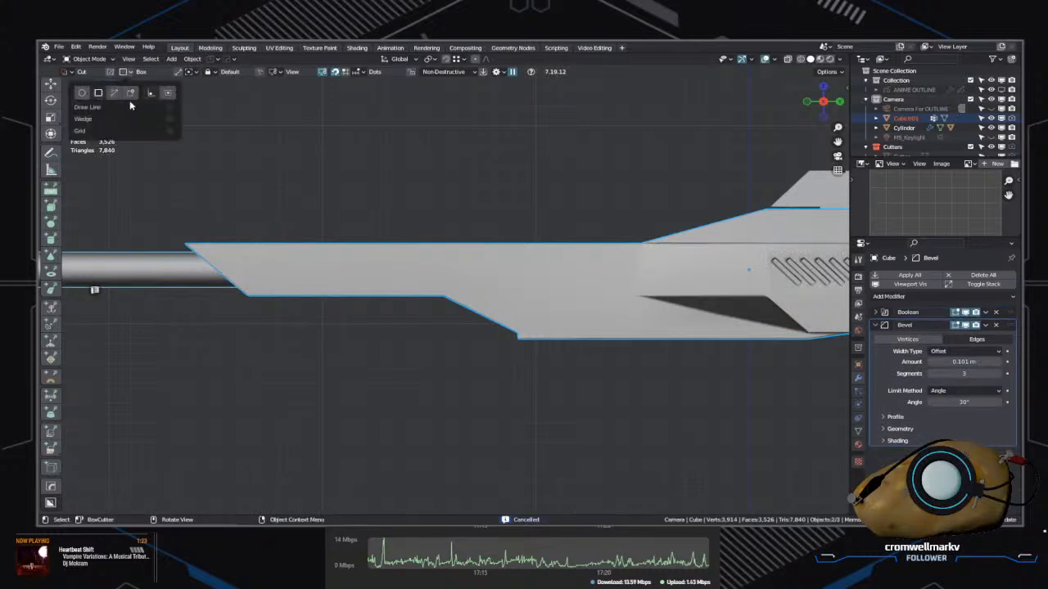
Step: Draw a long four-sided cut along the fore-end's side, with a slanted front end and a vertical end just before the vents
click(237, 255)
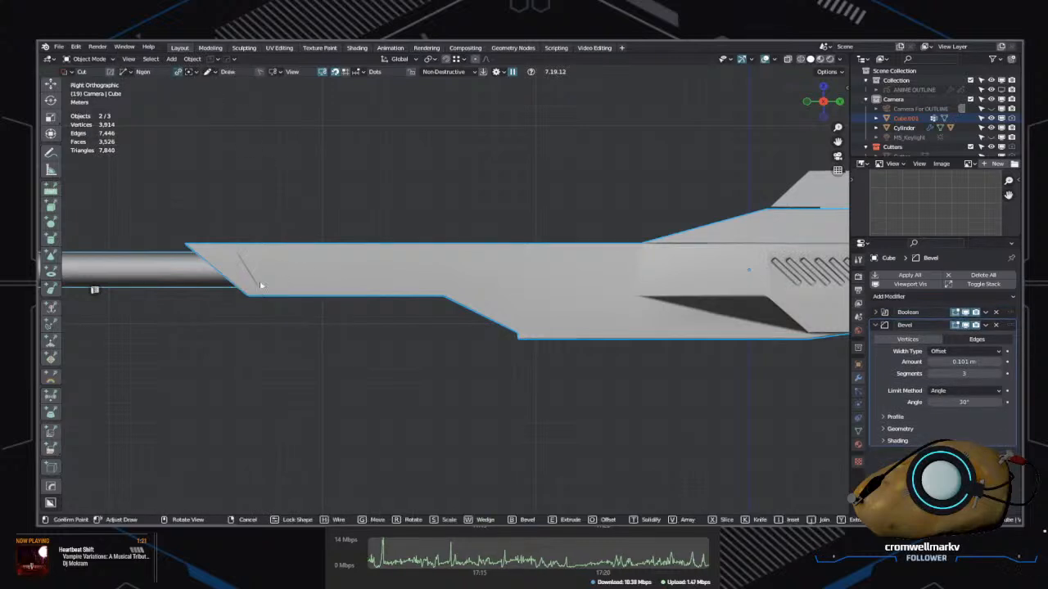
click(278, 286)
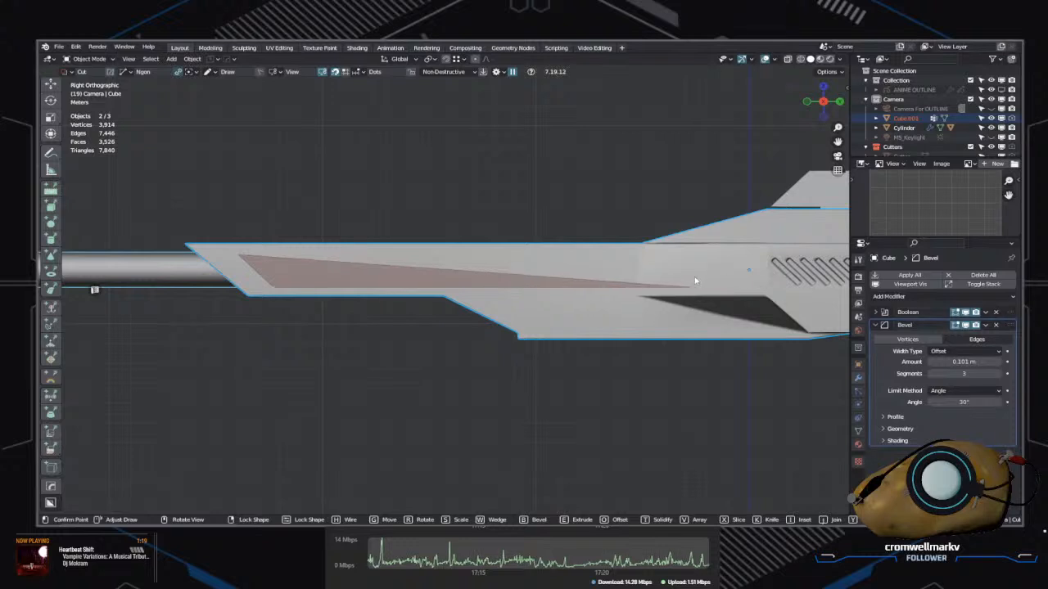
click(758, 288)
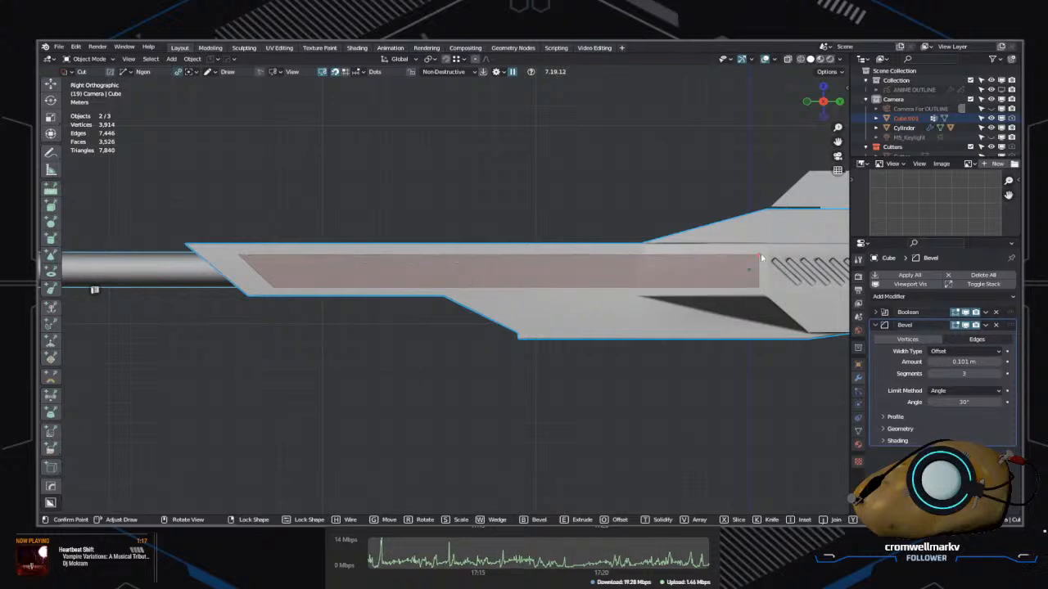
middle_drag(698, 273, 758, 311)
click(771, 305)
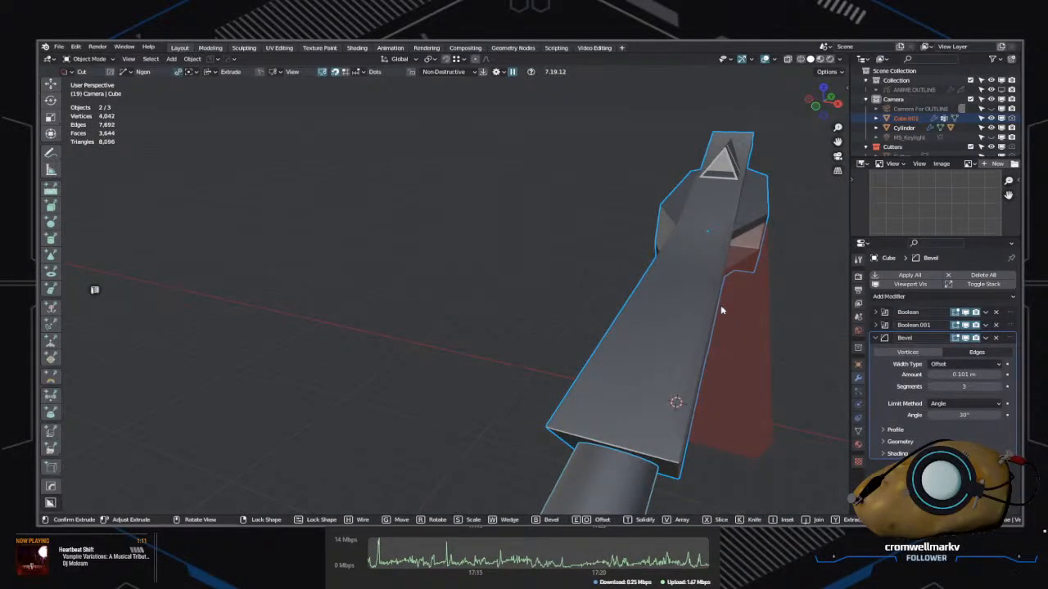
Step: Set the fore-end cut to a shallow depth, adjust the cutter's position, and apply the cut
click(715, 303)
middle_drag(715, 303, 564, 383)
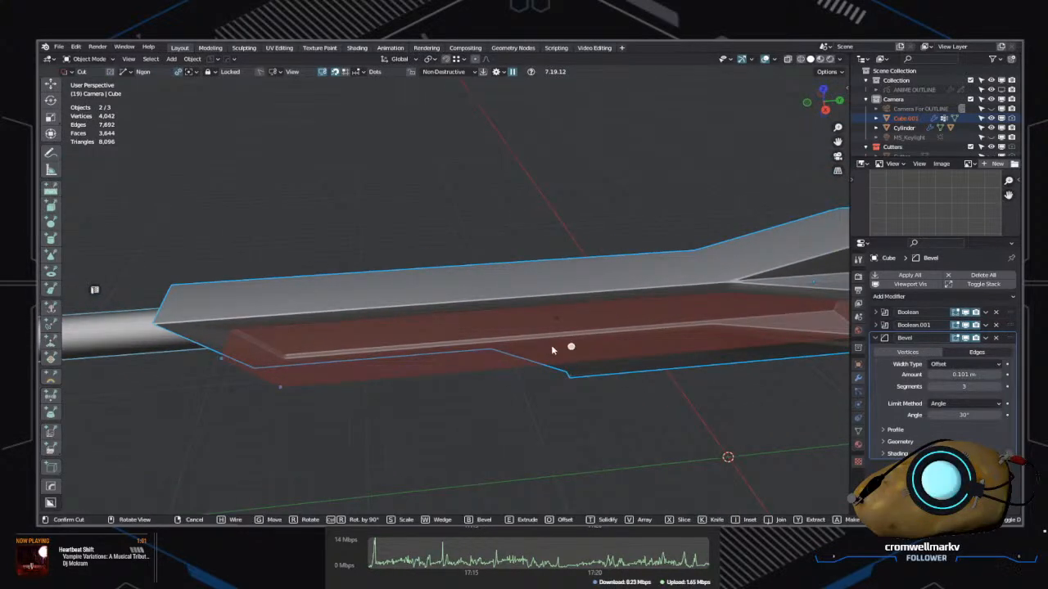
key(g)
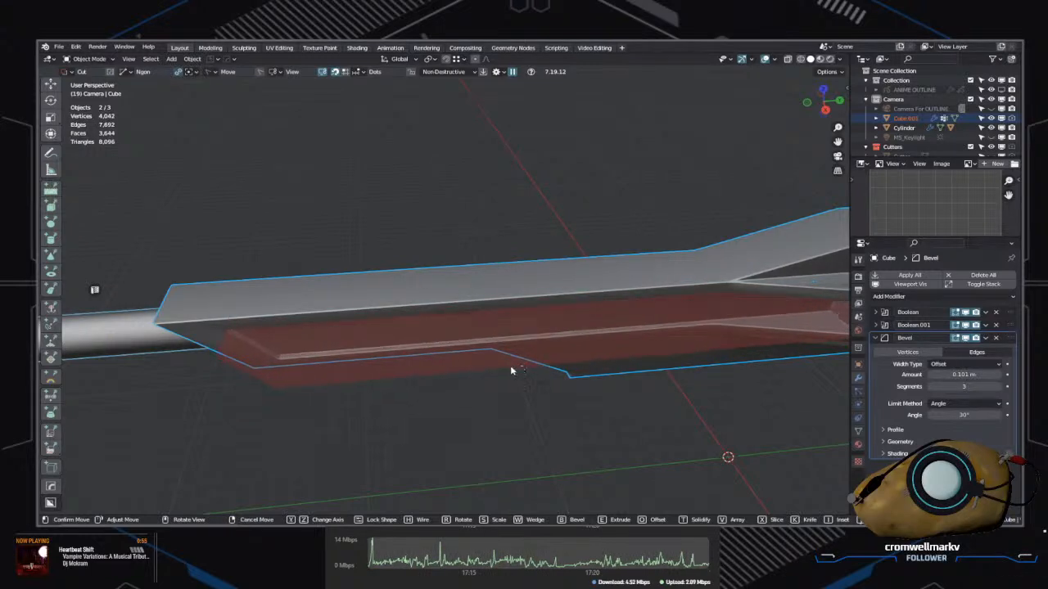
middle_drag(497, 369, 269, 380)
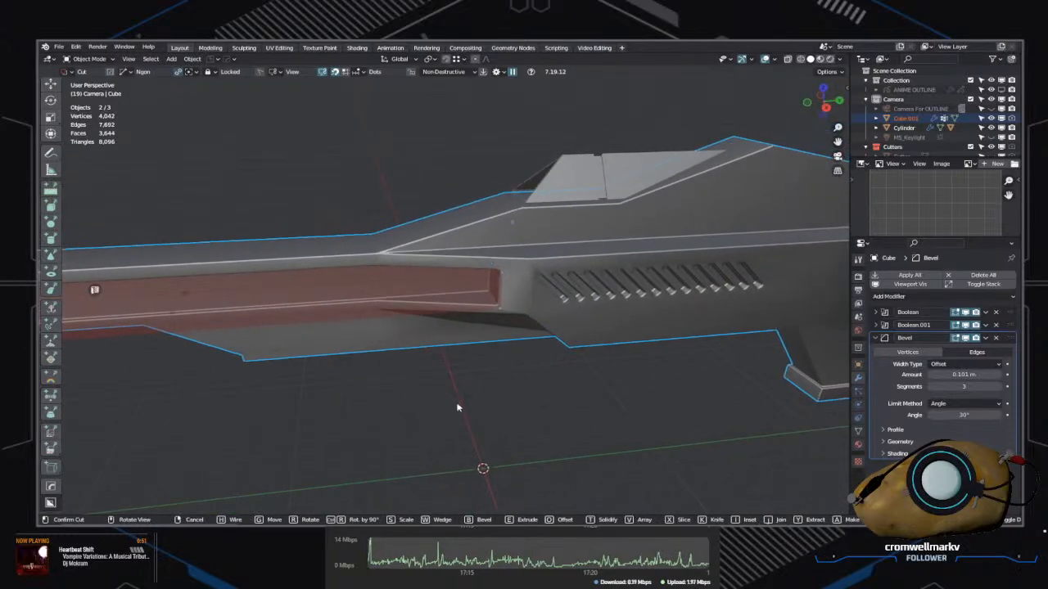
click(459, 408)
Step: Mirror the rifle body's side recess across X to the opposite side with the HardOps mirror
middle_drag(457, 405, 431, 377)
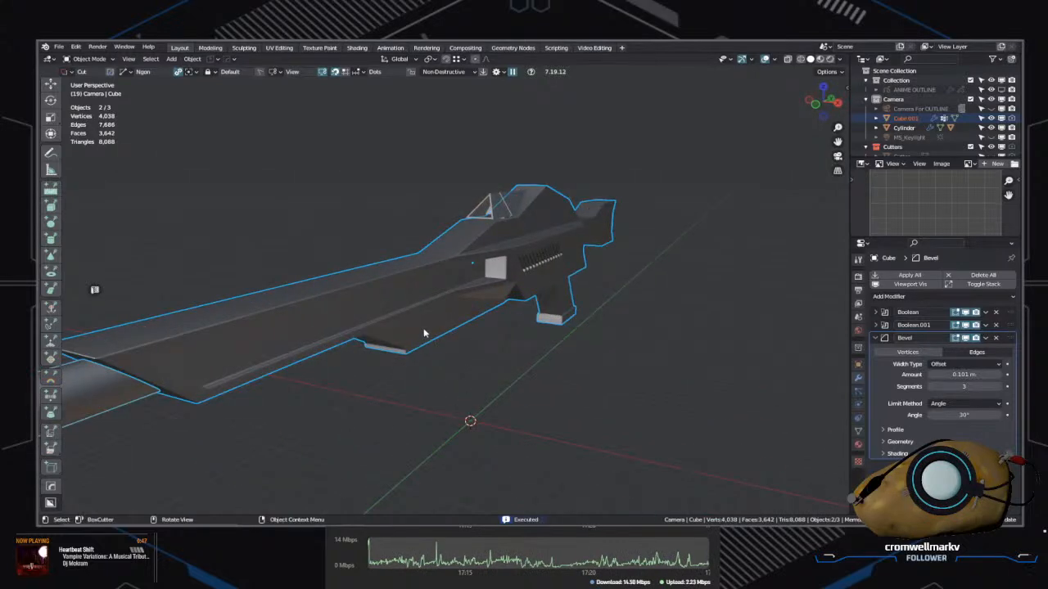
alt+middle_drag(367, 344, 500, 335)
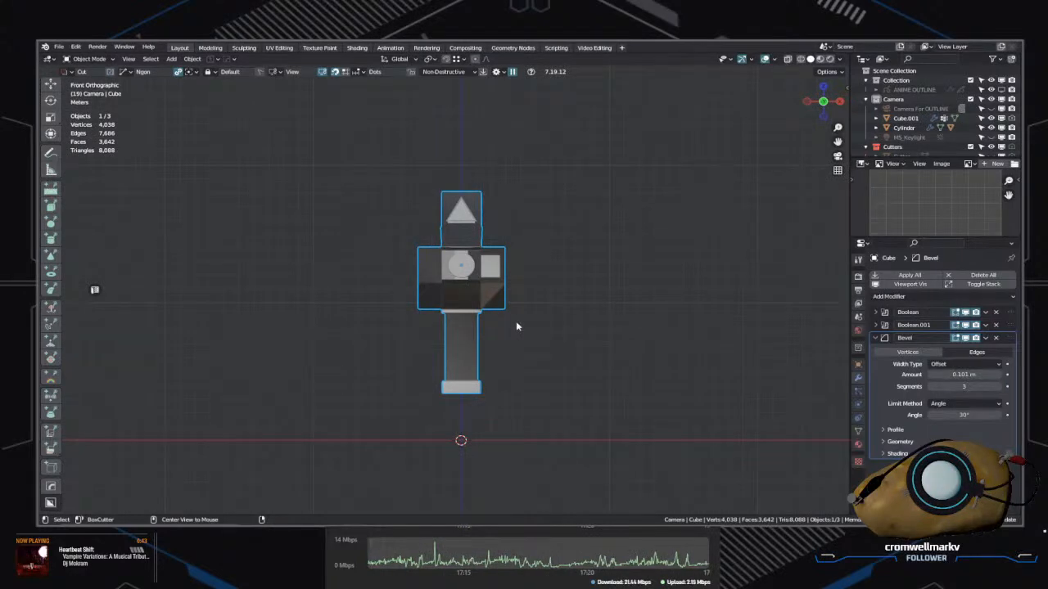
key(alt+x)
click(535, 266)
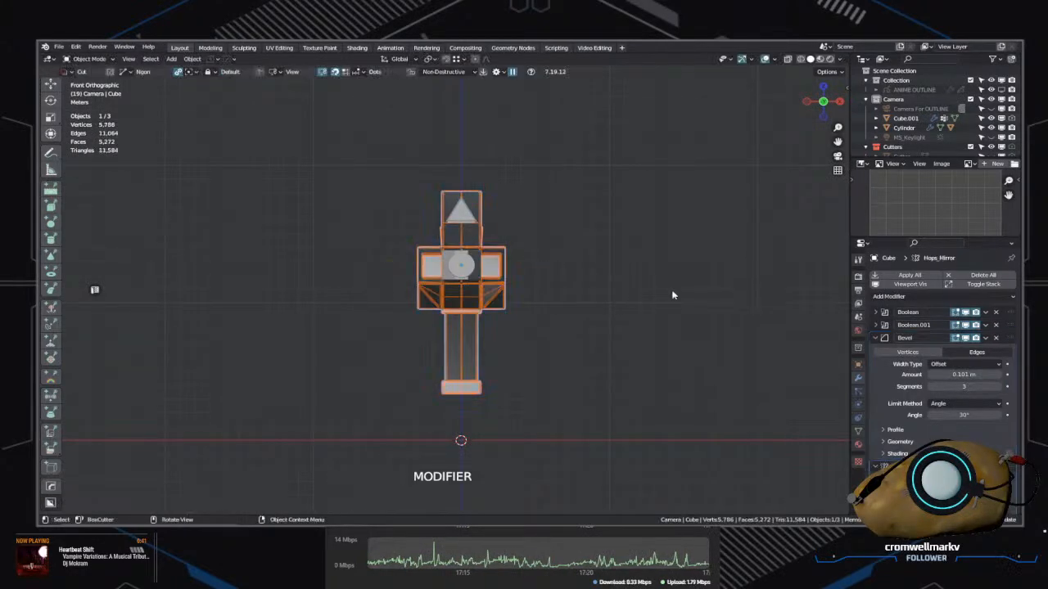
Step: Cut a slanted four-sided notch into one side of the narrow stock section from the top view
middle_drag(672, 294, 450, 405)
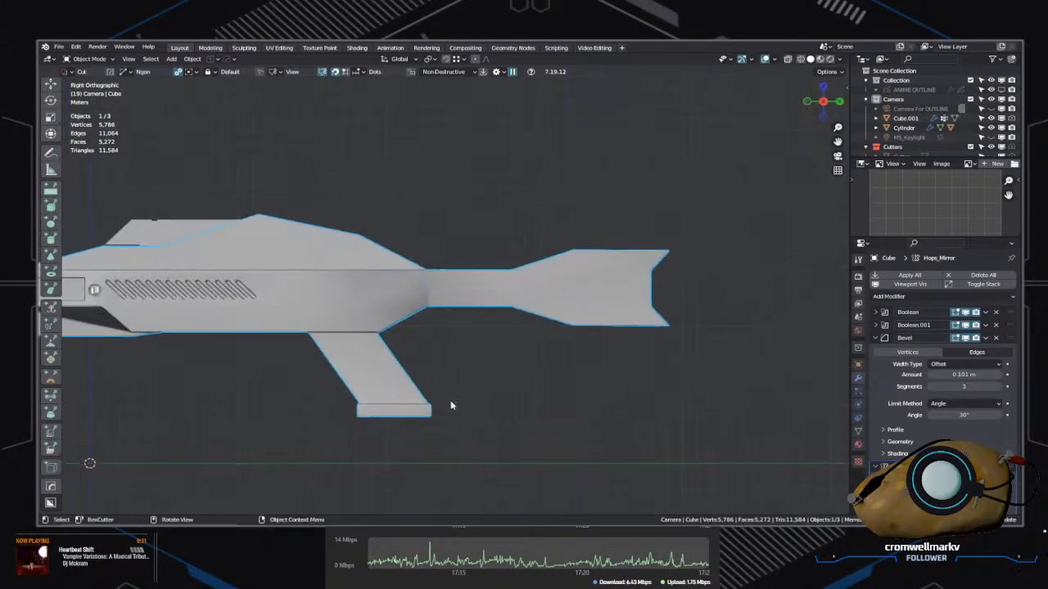
scroll(454, 403, up, 3)
middle_drag(494, 375, 522, 280)
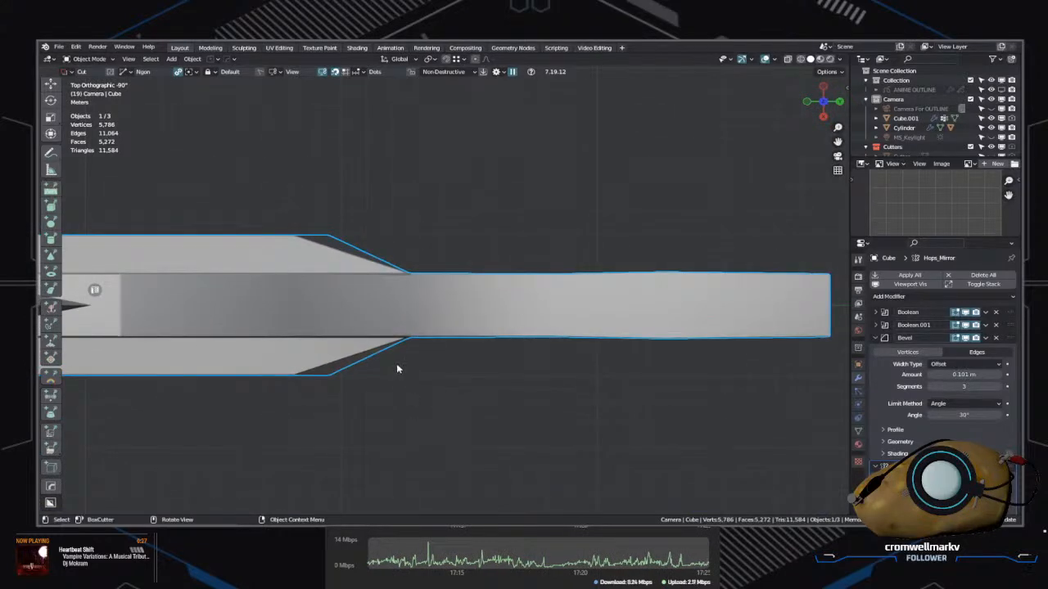
click(447, 334)
click(448, 318)
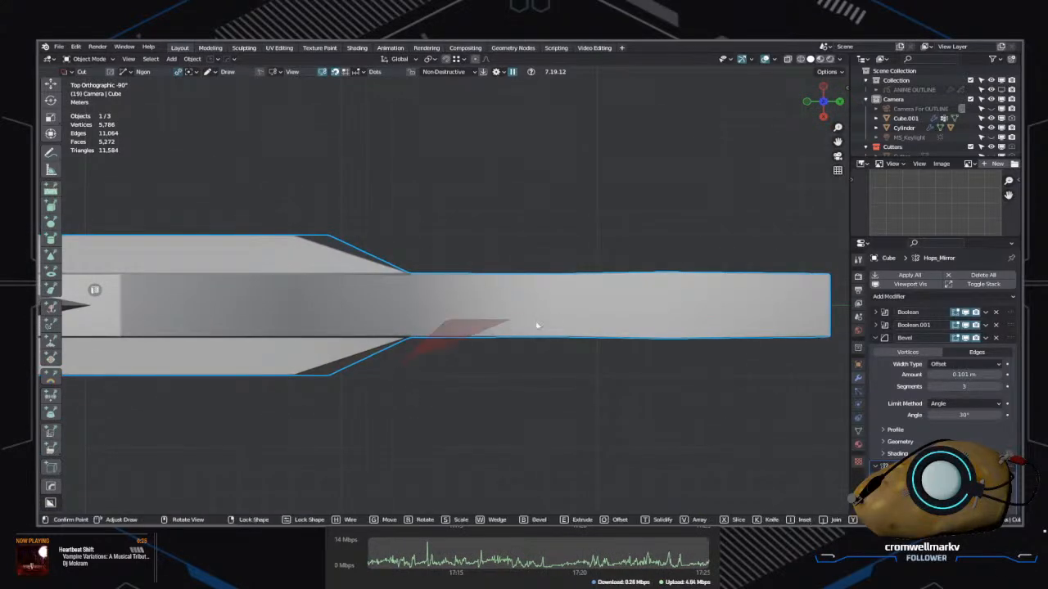
click(572, 321)
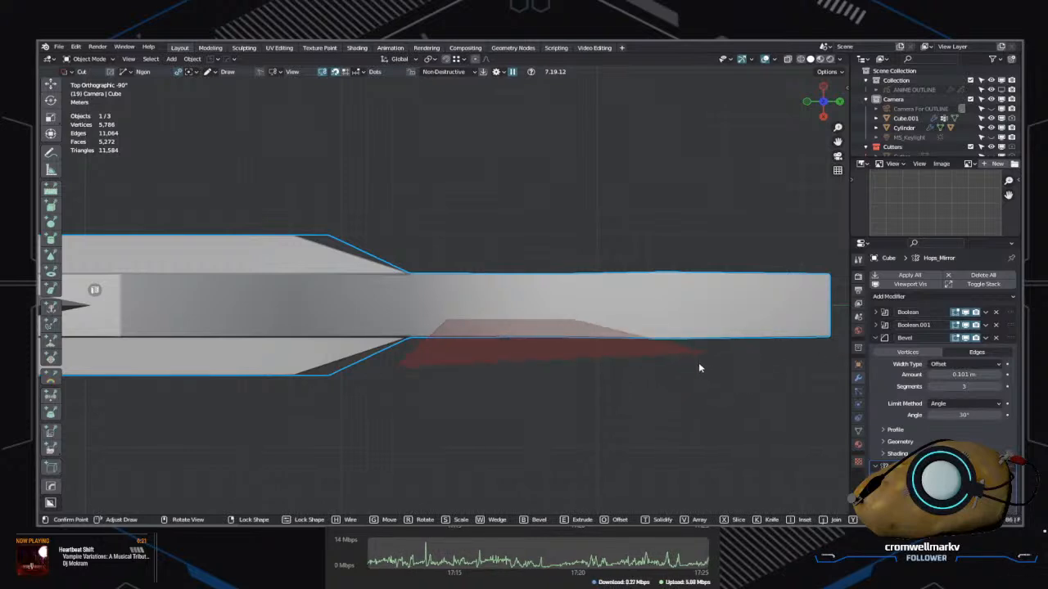
key(space)
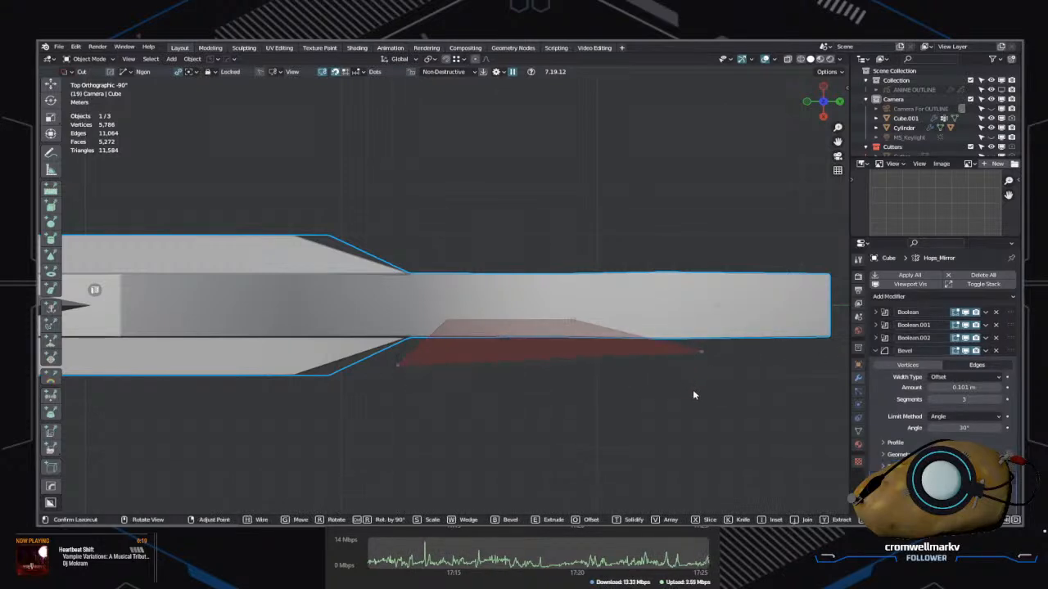
key(space)
middle_drag(698, 396, 431, 314)
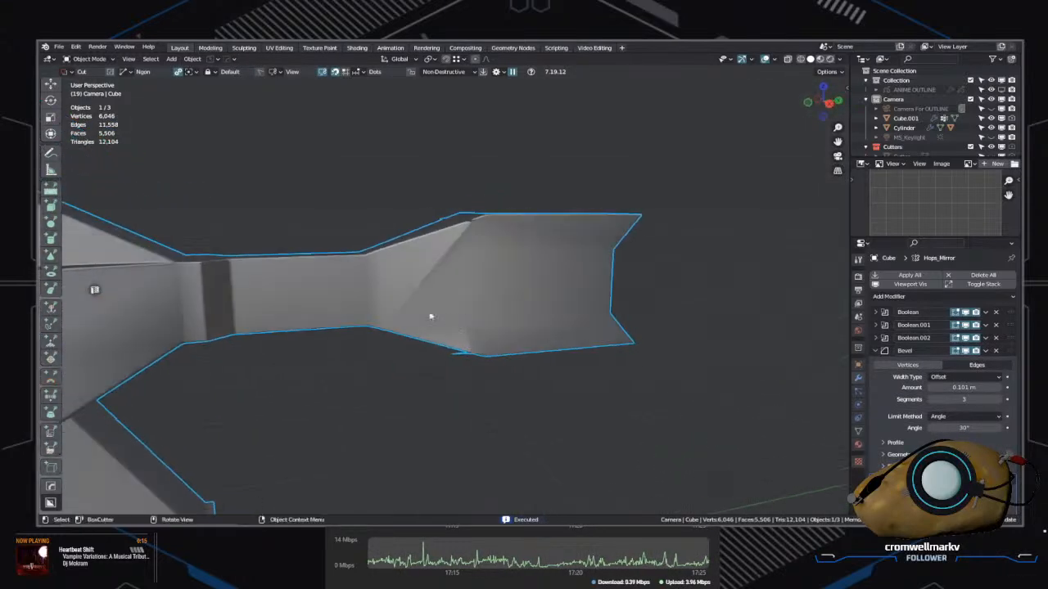
Step: Reveal the stock notch's Boolean cutter and scale it to about 1.6 along Z
key(q)
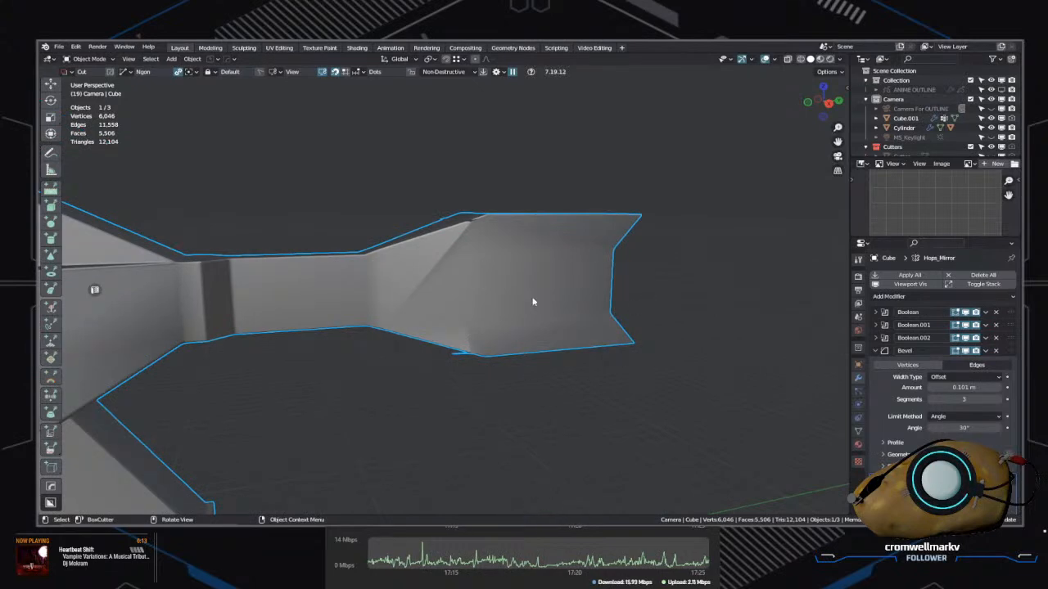
key(q)
click(516, 317)
click(516, 318)
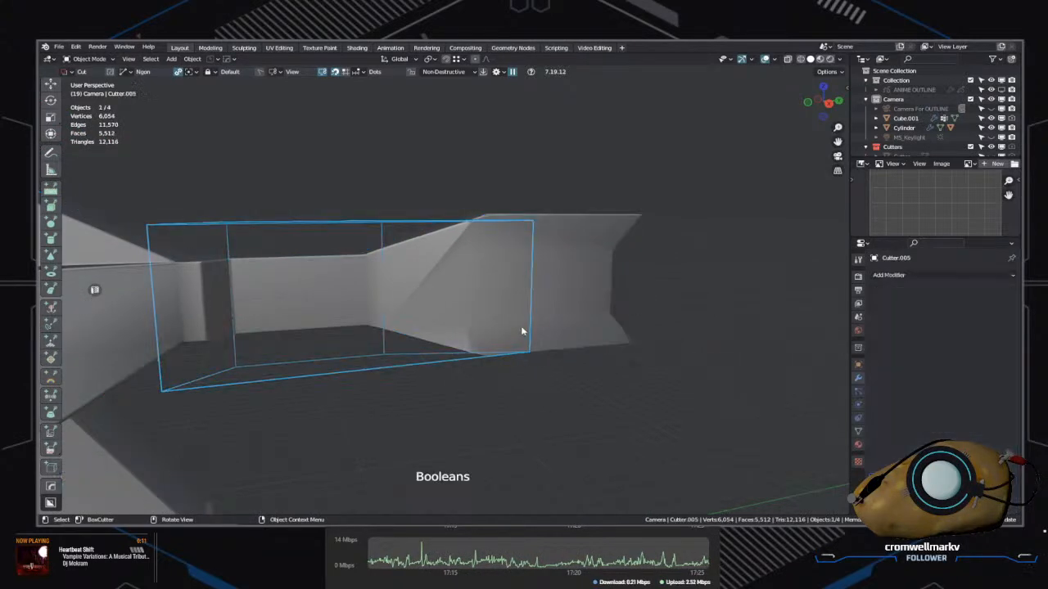
key(g)
key(z)
key(Escape)
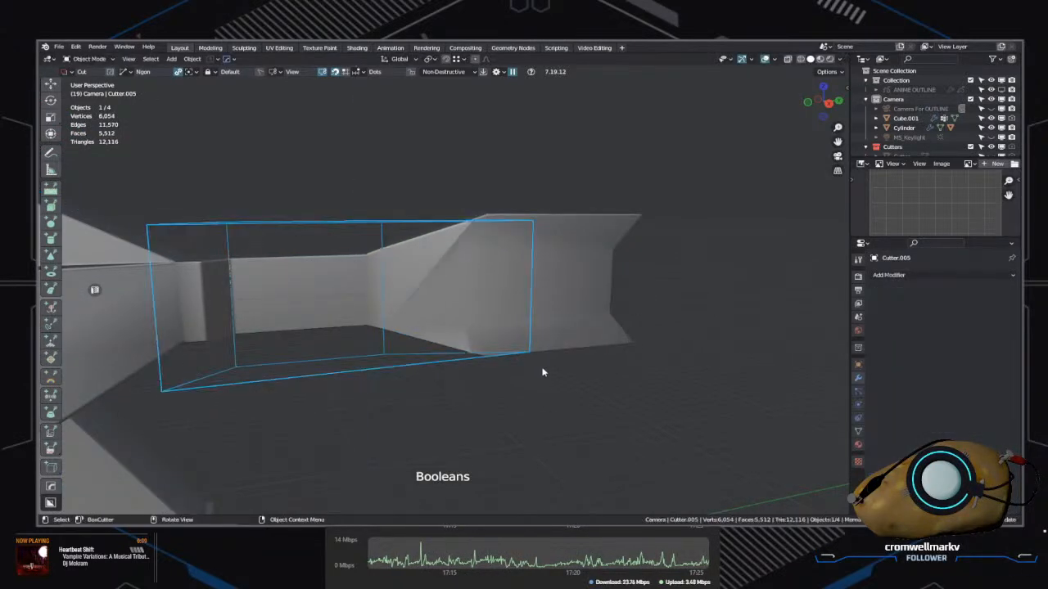
key(s)
key(z)
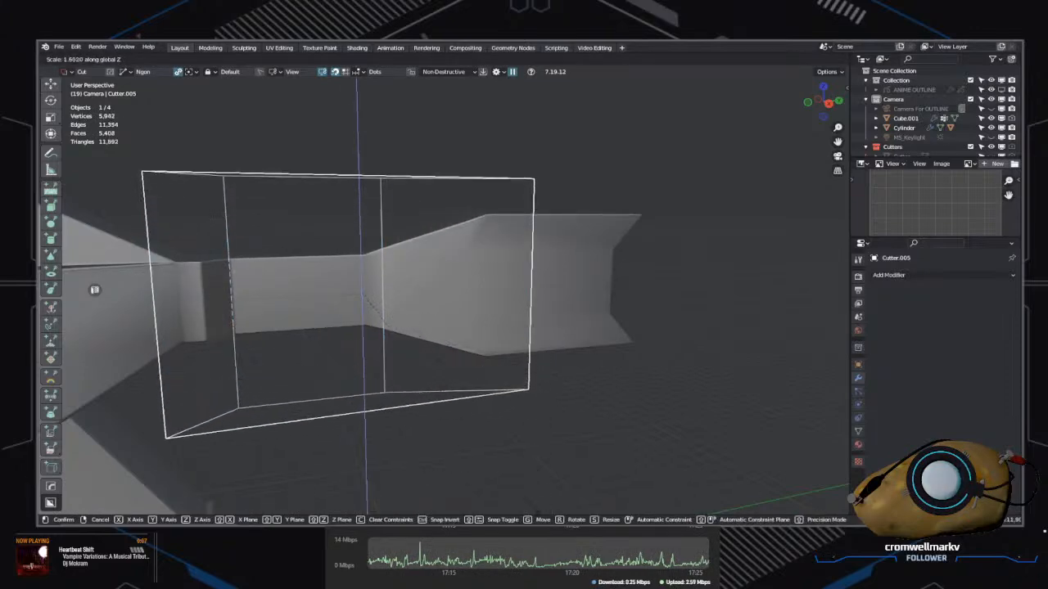
click(533, 365)
Step: Enter Edit Mode on the stock cutter and select its slanted rear face
middle_drag(534, 364, 399, 297)
key(Tab)
click(544, 309)
click(401, 176)
middle_drag(400, 176, 565, 263)
Step: Try moving the cutter's slanted rear face 11.596 m along Y, past the end of the stock
key(g)
key(y)
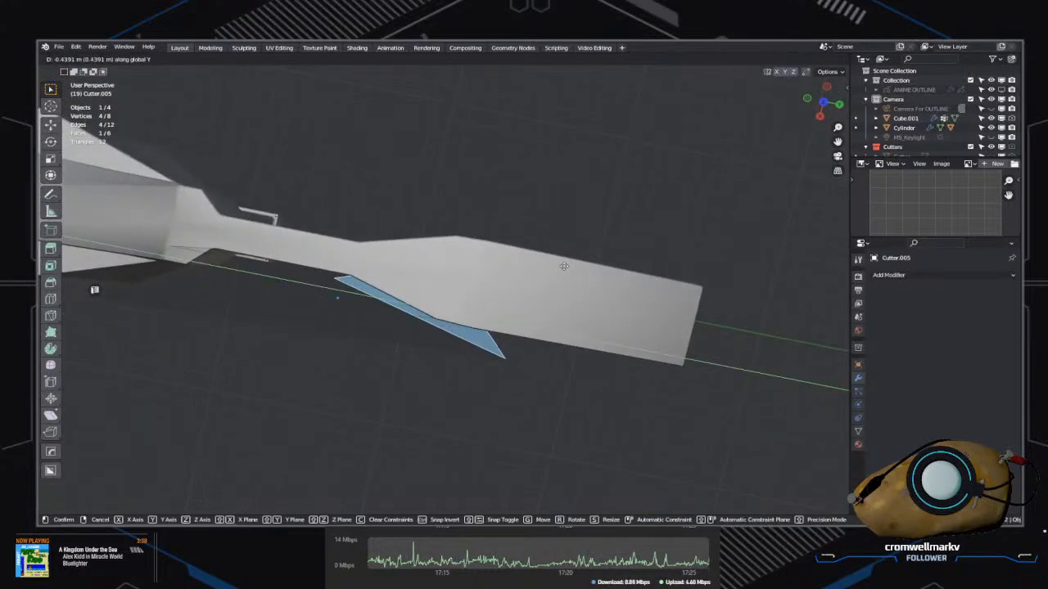
click(95, 327)
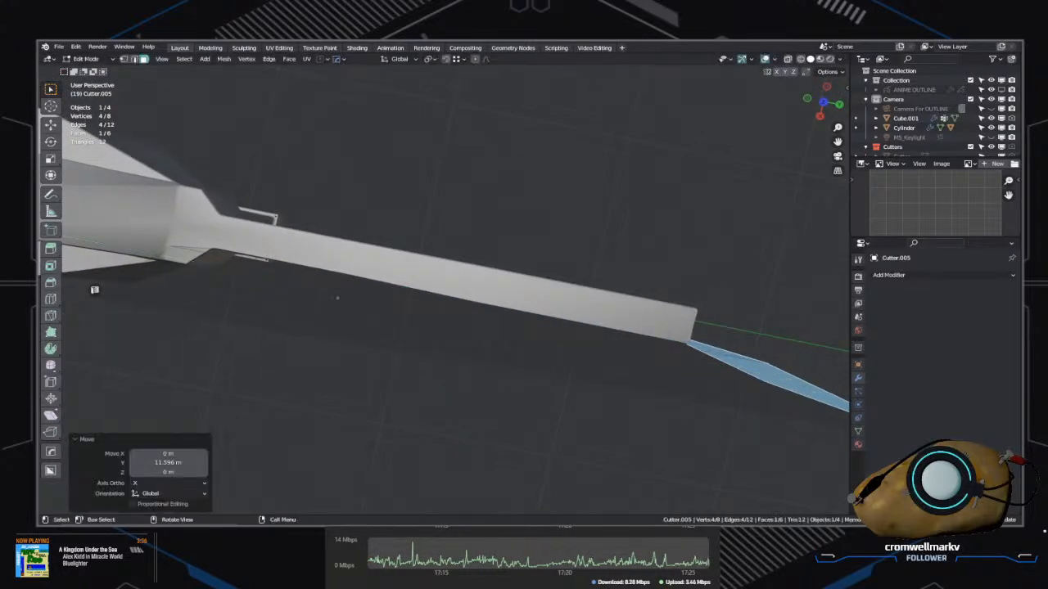
middle_drag(95, 327, 568, 375)
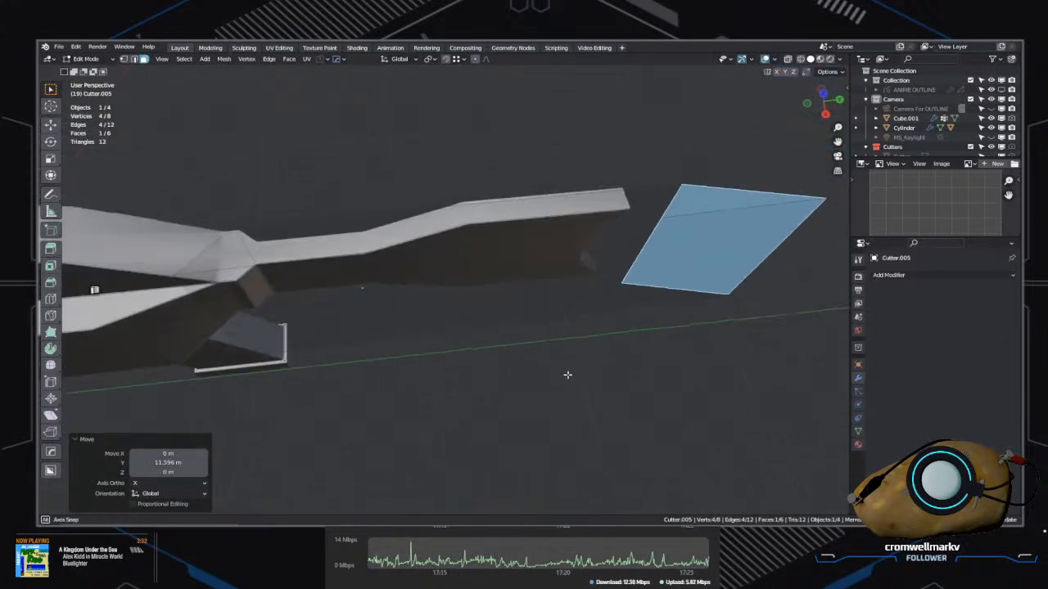
key(ctrl+z)
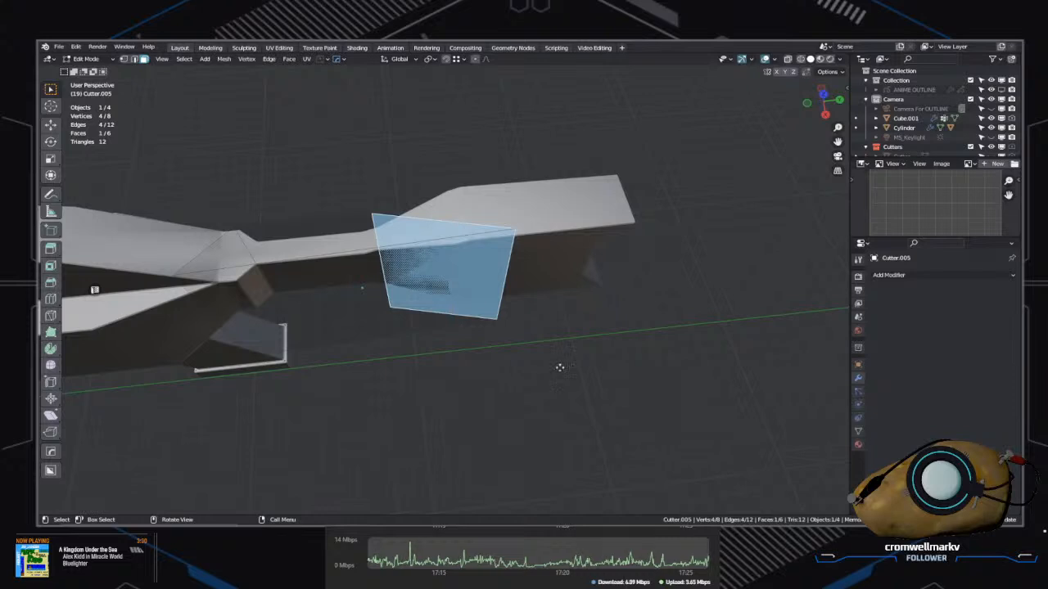
Step: Move the stock cutter's slanted rear face along Y towards the end of the stock, checking it from the side
key(g)
key(y)
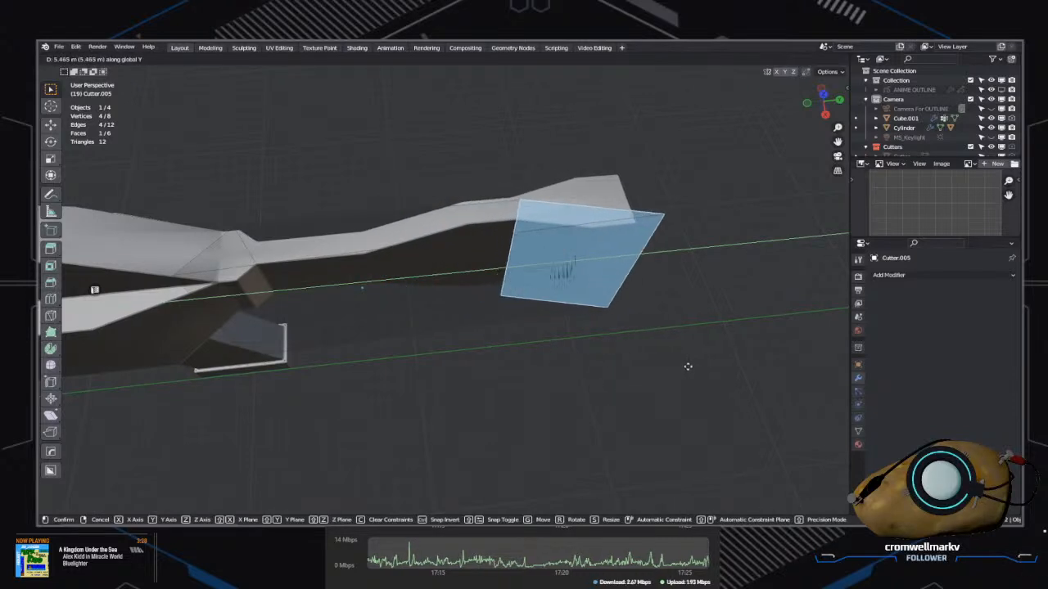
click(682, 386)
middle_drag(683, 386, 652, 340)
click(651, 341)
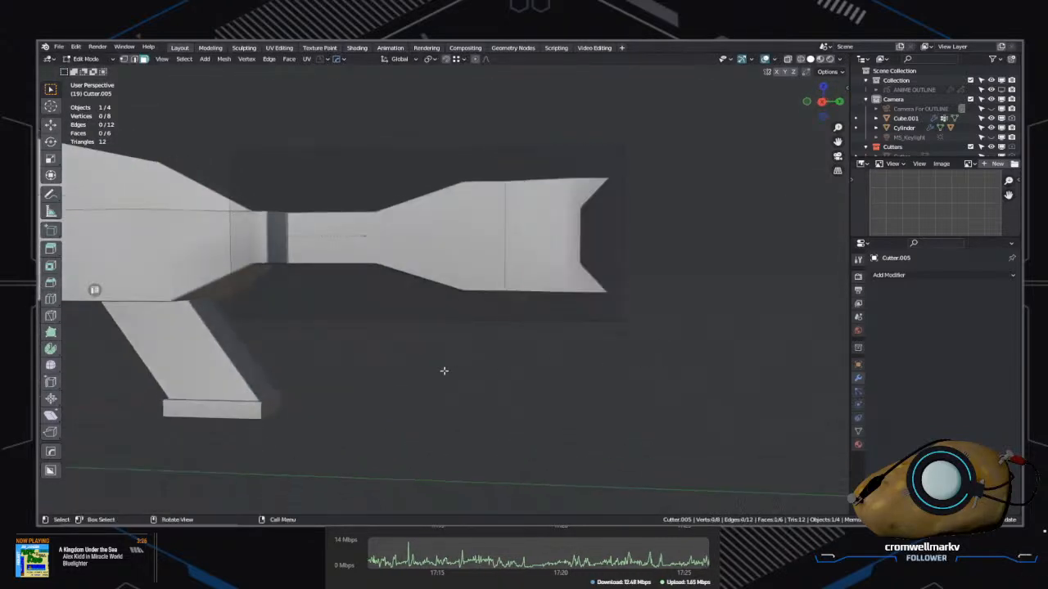
Step: Move the front vertical edge of the stock cutter's side face about 2.28 m along Y and return to Object Mode
middle_drag(445, 369, 471, 431)
click(278, 293)
shift+middle_drag(278, 297, 461, 317)
key(ctrl+Tab)
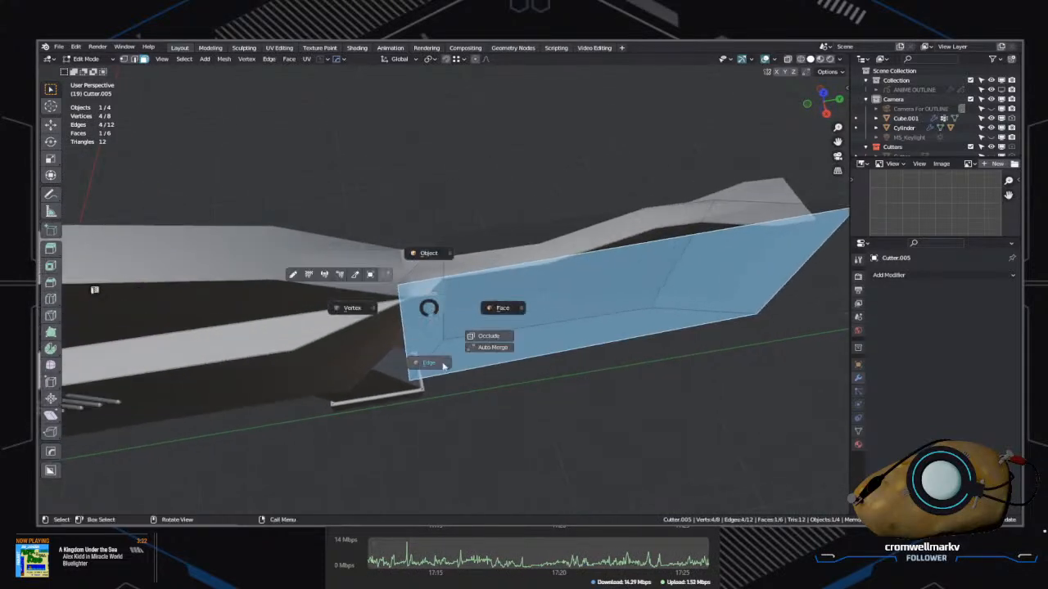
click(446, 368)
click(444, 293)
key(g)
key(y)
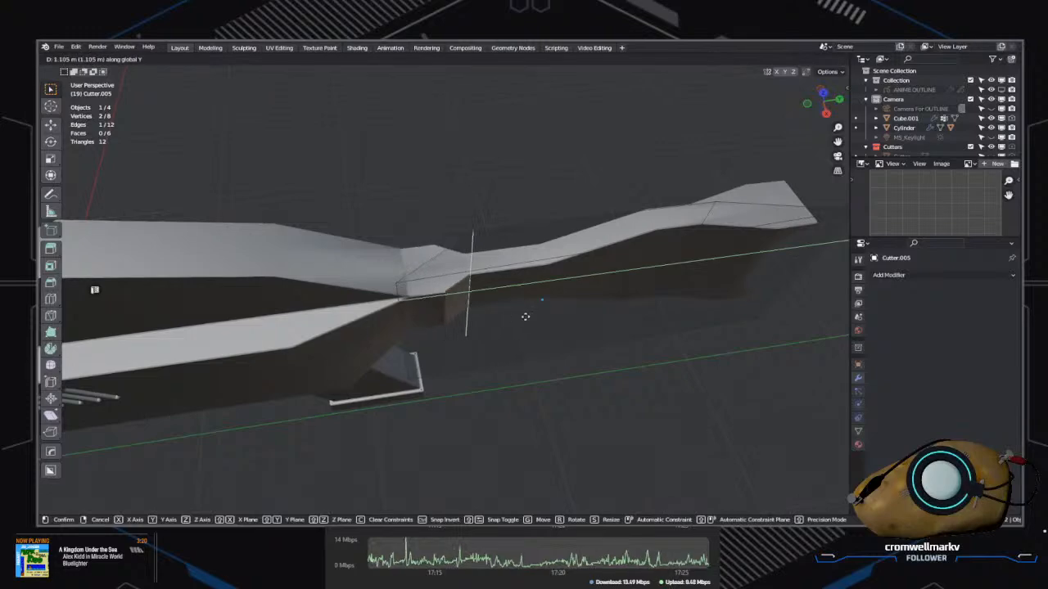
click(551, 315)
middle_drag(549, 311, 470, 400)
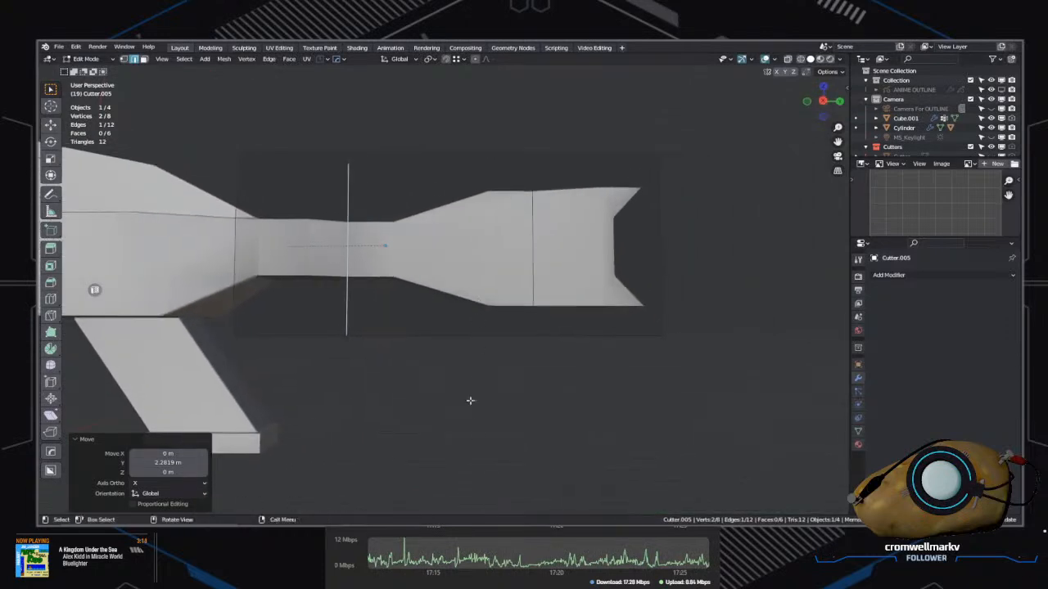
key(Tab)
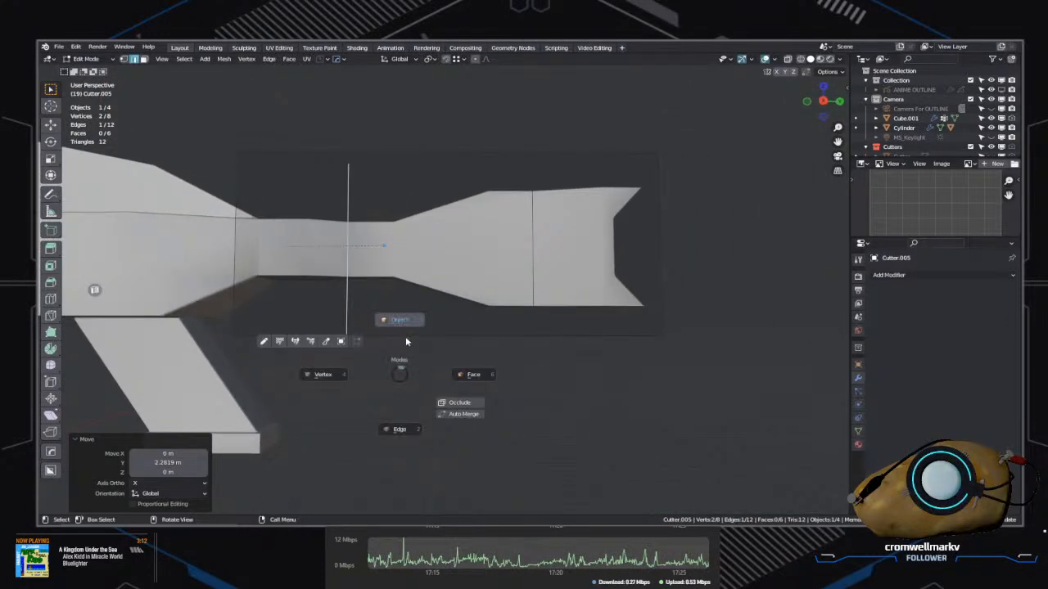
click(405, 337)
click(467, 396)
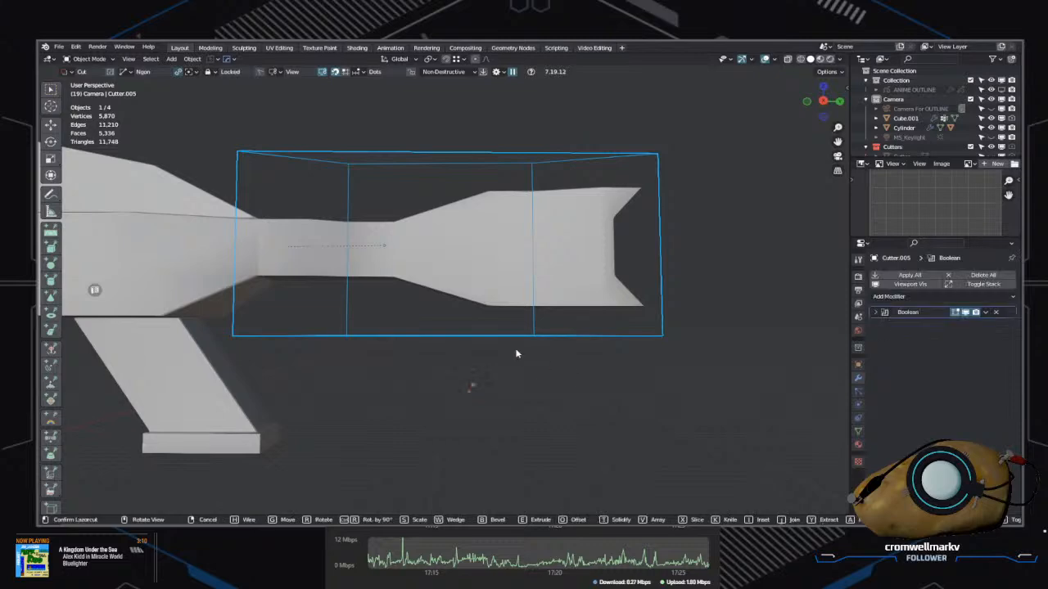
click(435, 385)
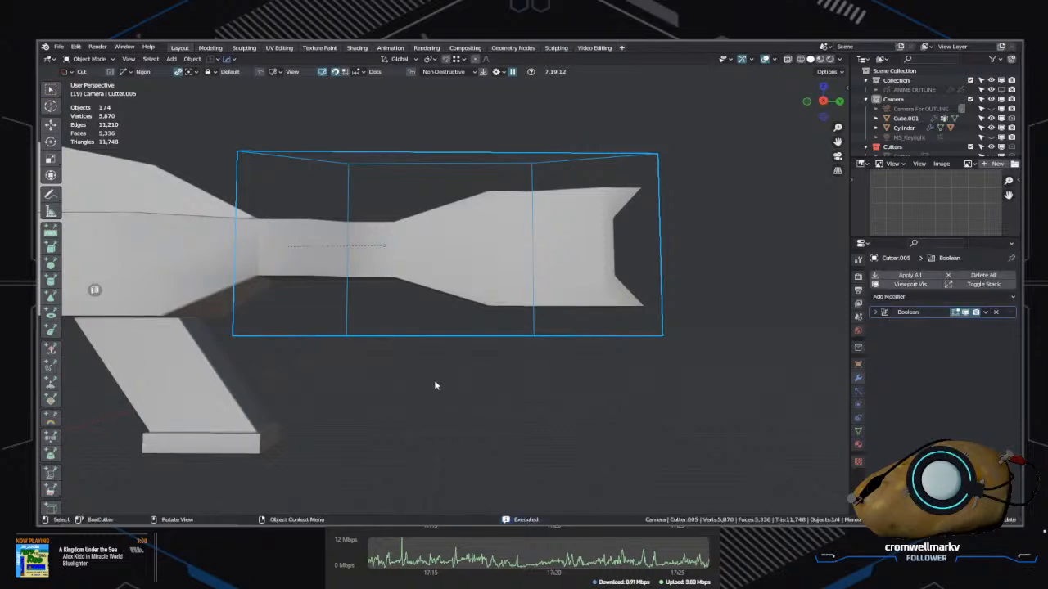
middle_drag(413, 370, 450, 392)
shift+middle_drag(427, 341, 460, 373)
key(Tab)
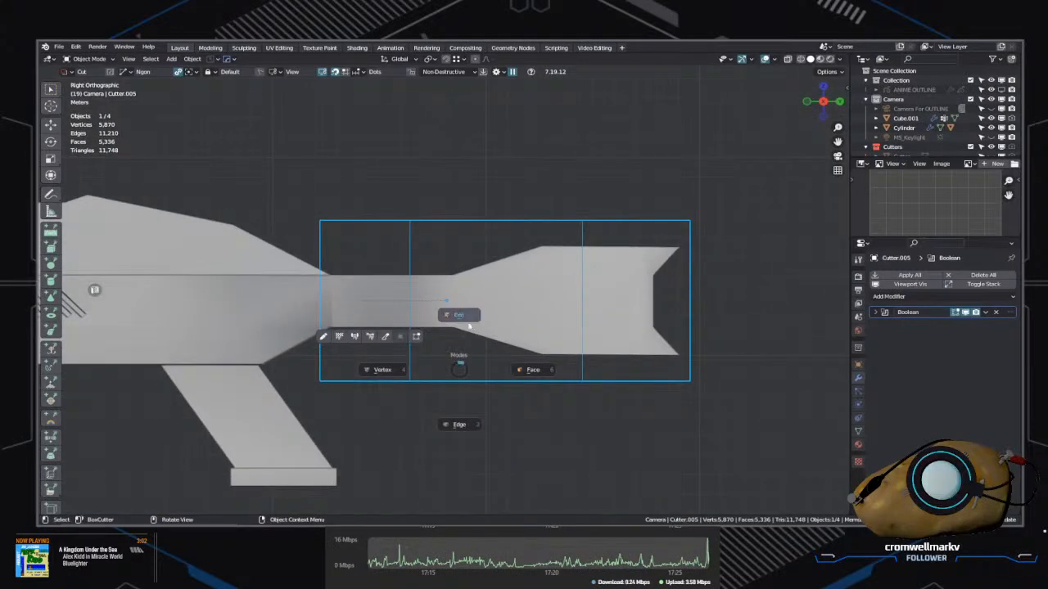
click(558, 119)
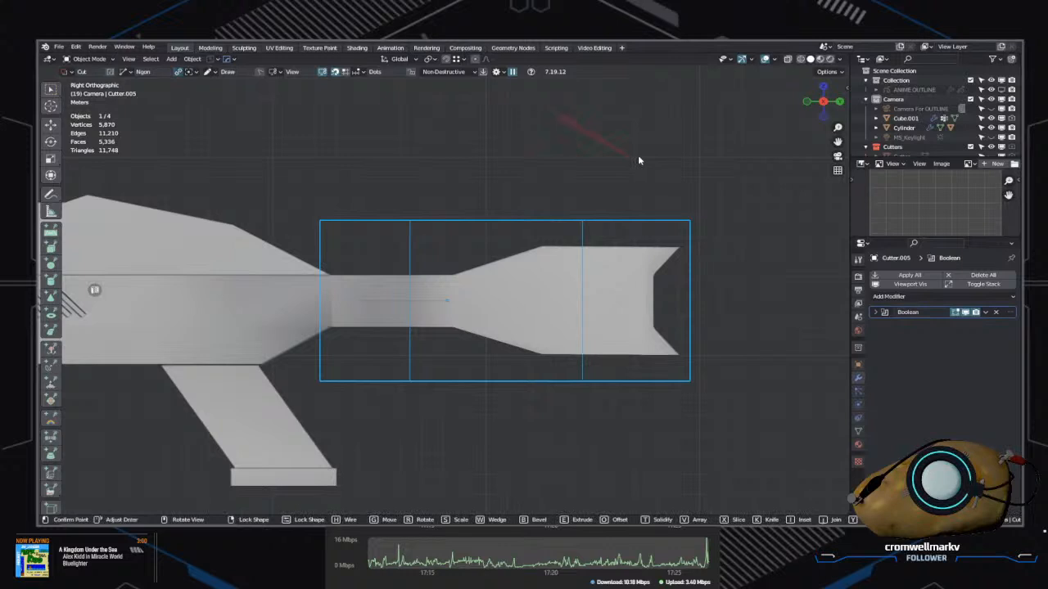
key(Escape)
Step: Select the rifle body and activate BoxCutter for another cut
click(50, 94)
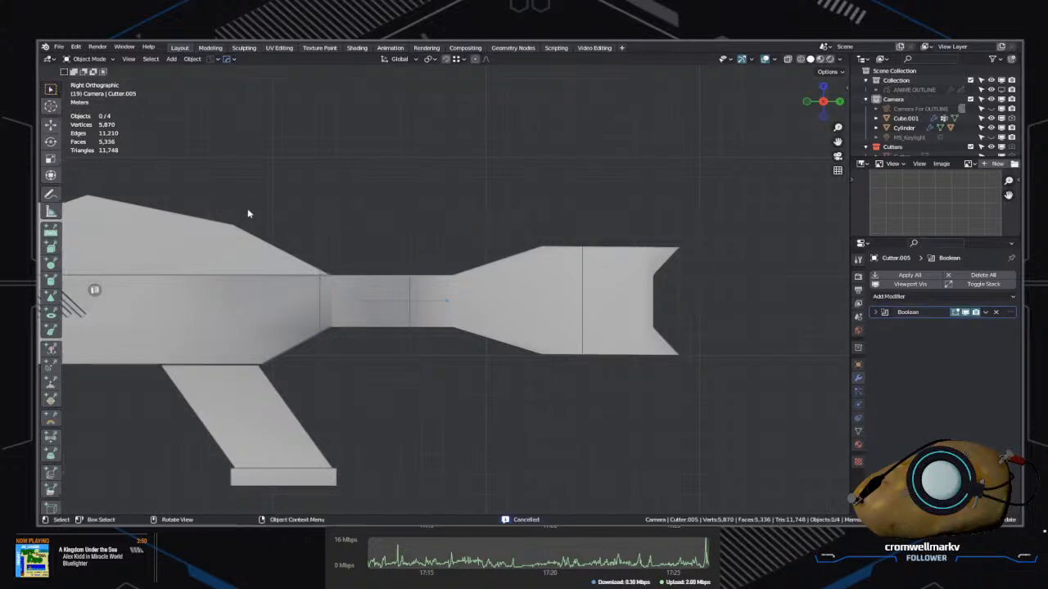
click(273, 332)
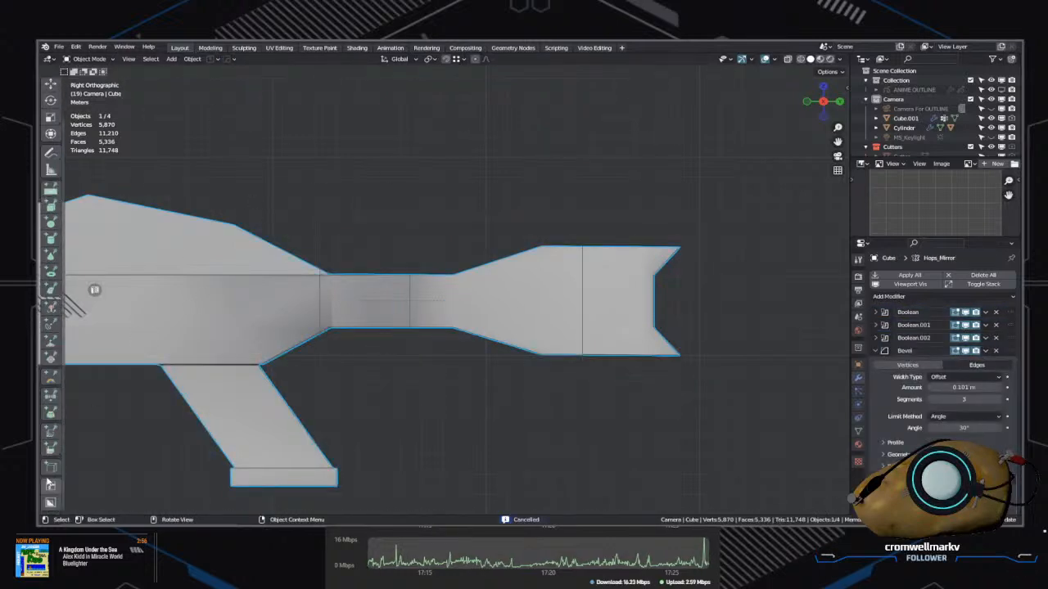
click(50, 503)
click(349, 289)
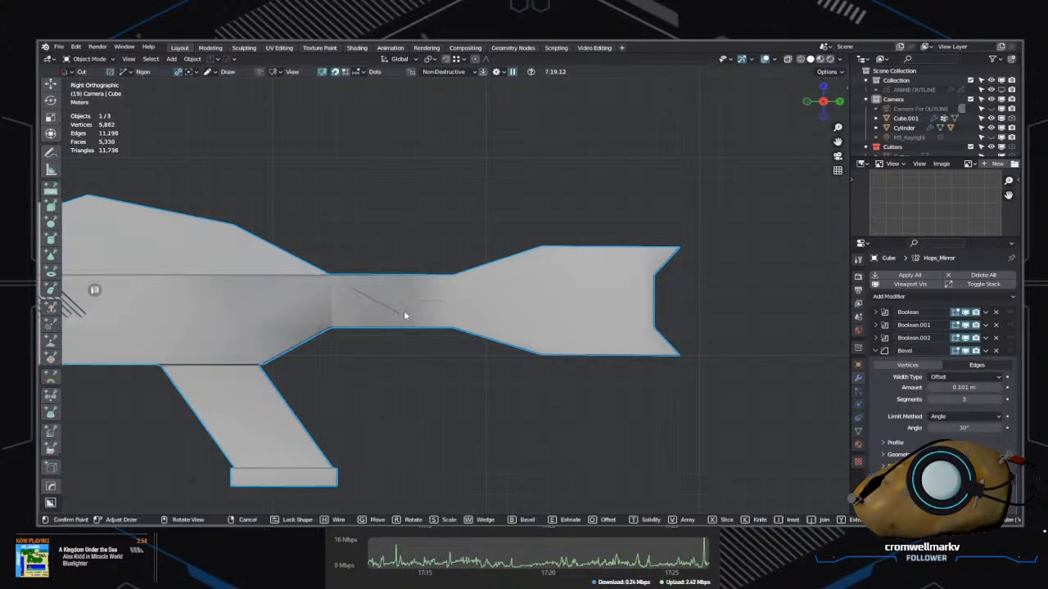
click(436, 292)
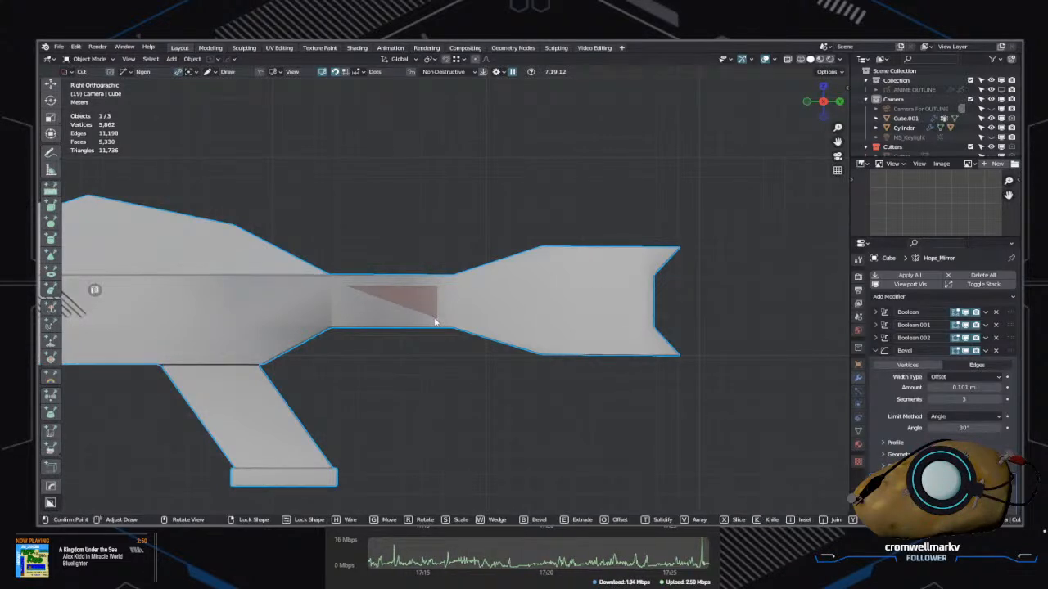
key(Escape)
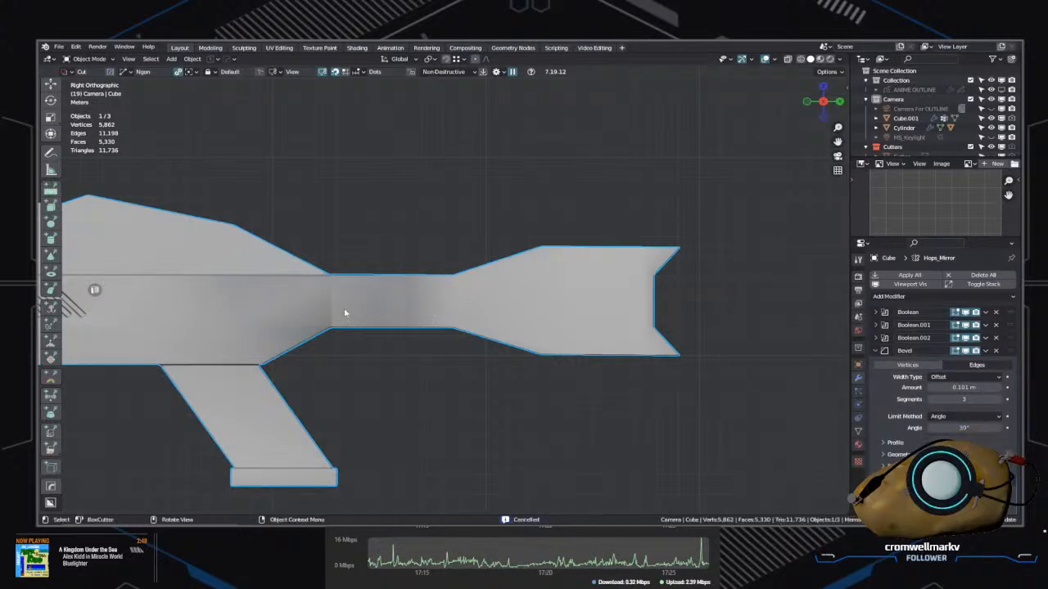
Step: Cut a five-sided window with a rear-facing point through the narrow stock section from the right view
click(354, 290)
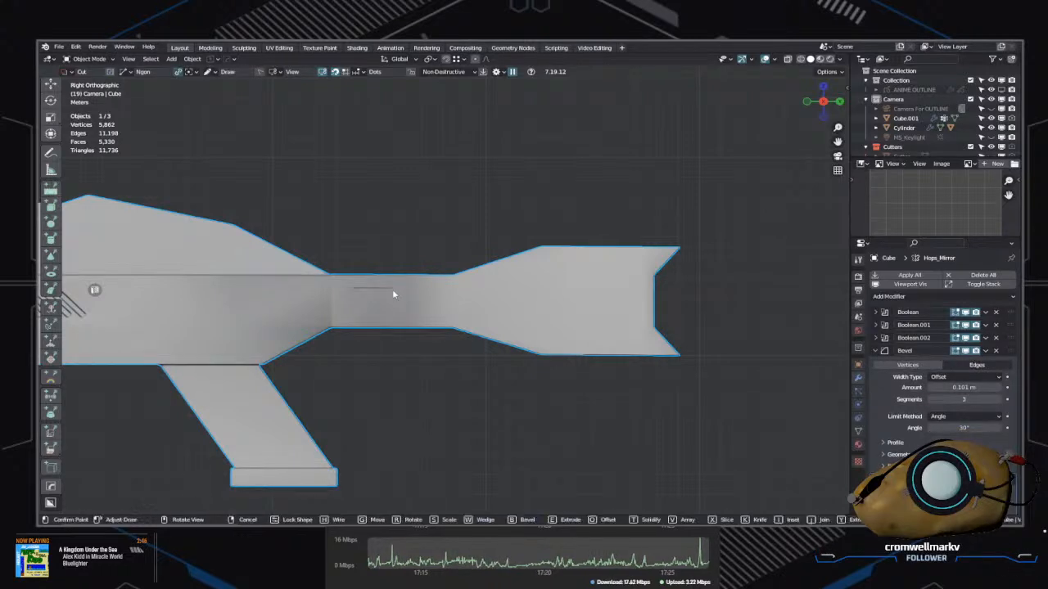
click(426, 293)
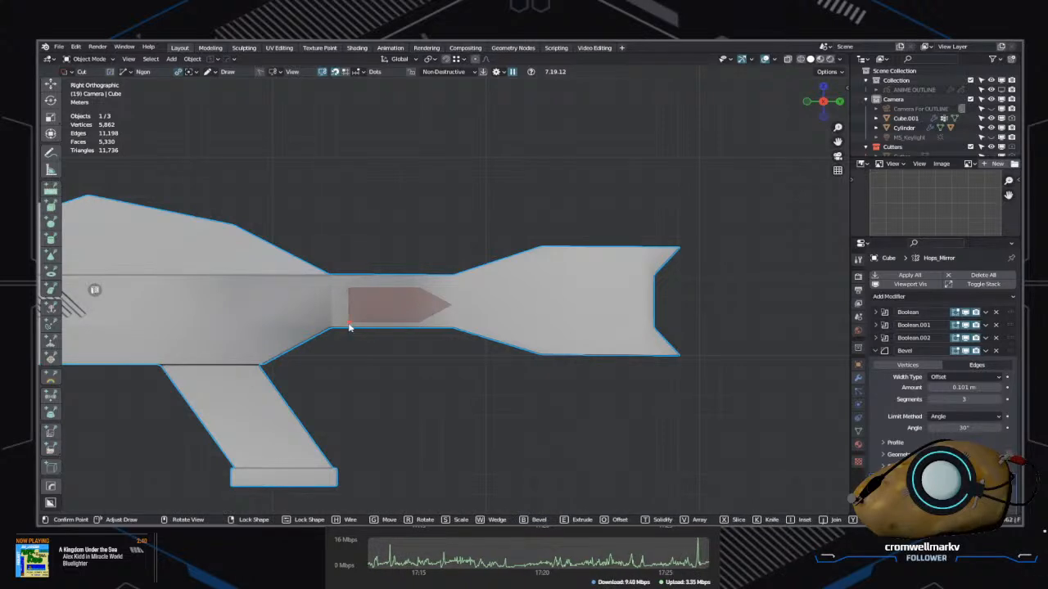
click(355, 297)
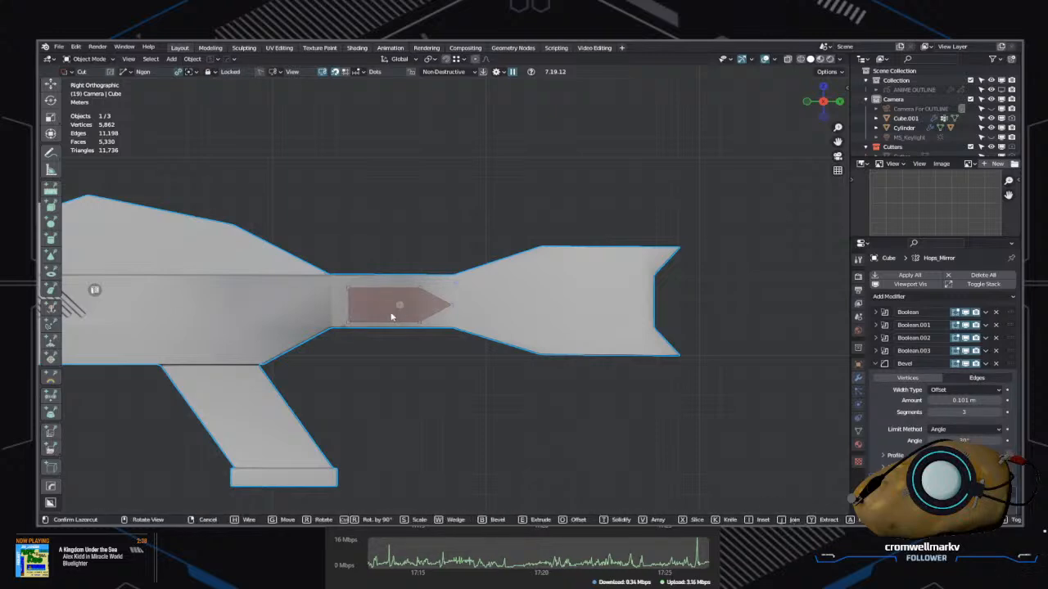
click(400, 343)
middle_drag(409, 361, 389, 338)
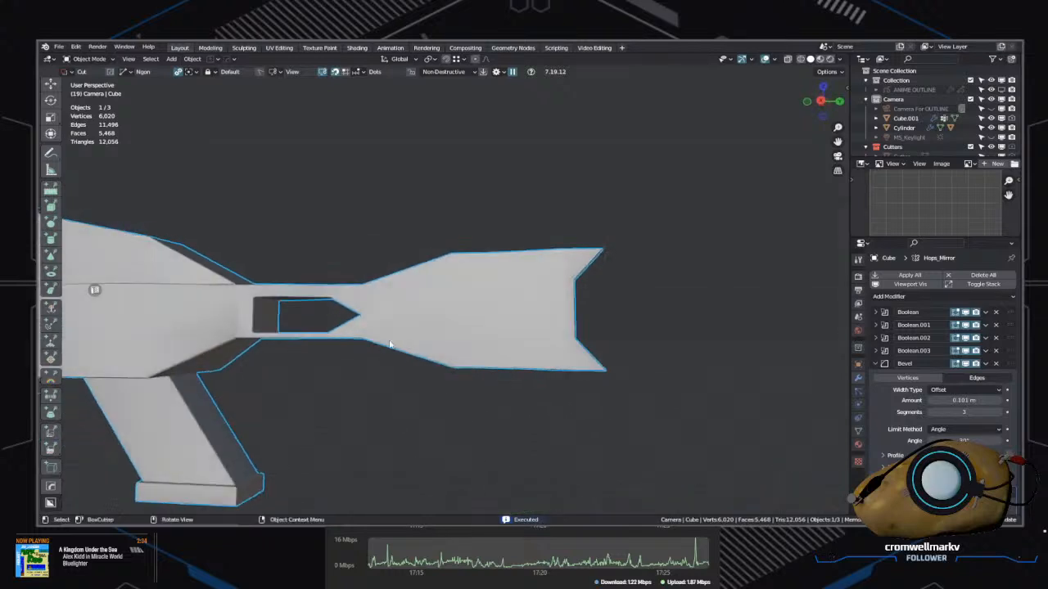
key(Tab)
click(396, 397)
click(411, 322)
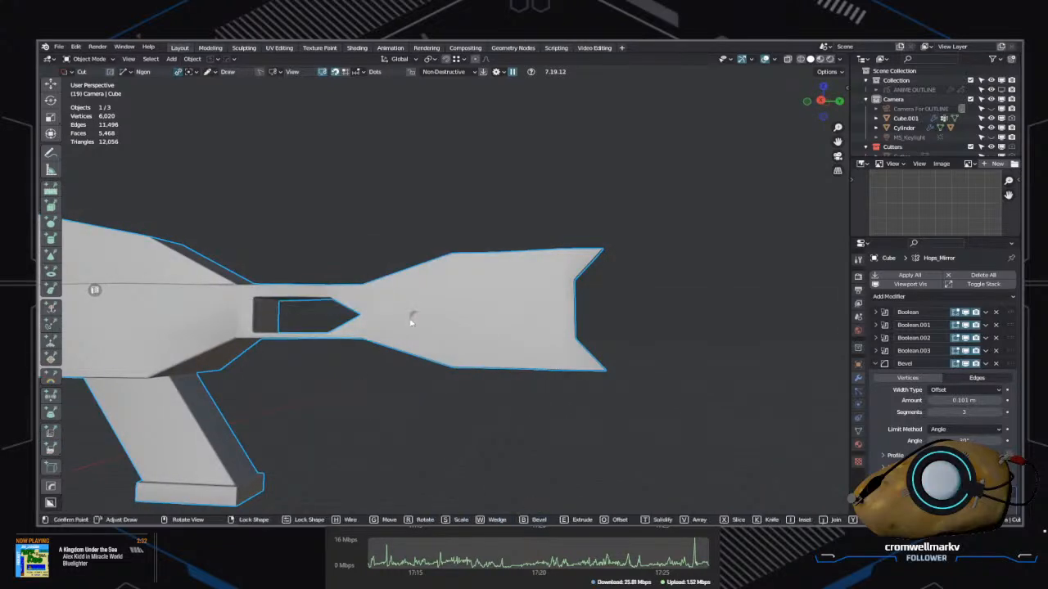
key(Escape)
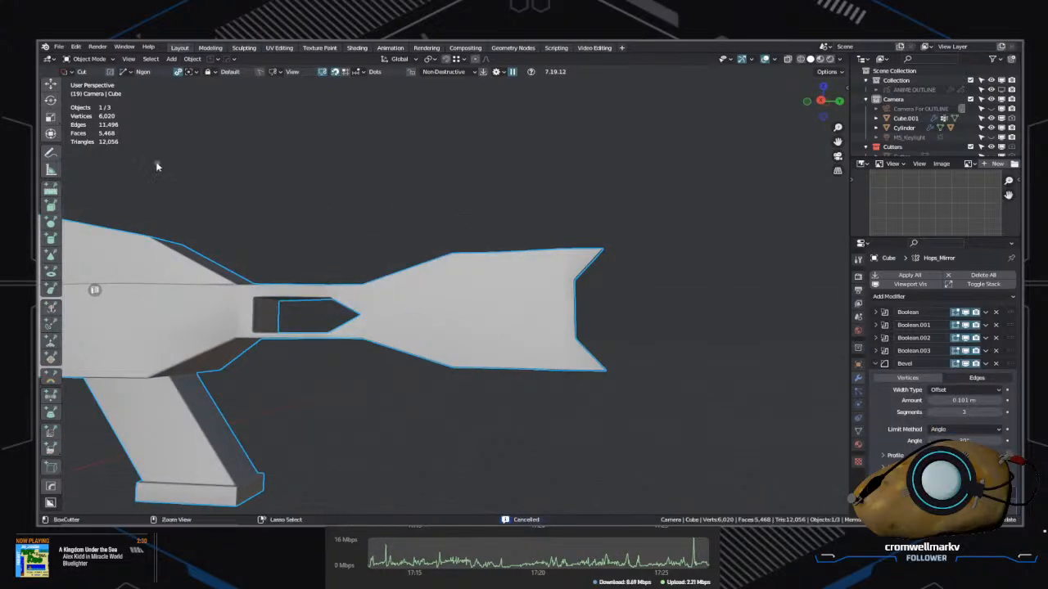
Step: Save the file and reveal the stock window's Boolean cutter with the HOPS Boolean scroll
middle_drag(335, 253, 456, 265)
key(q)
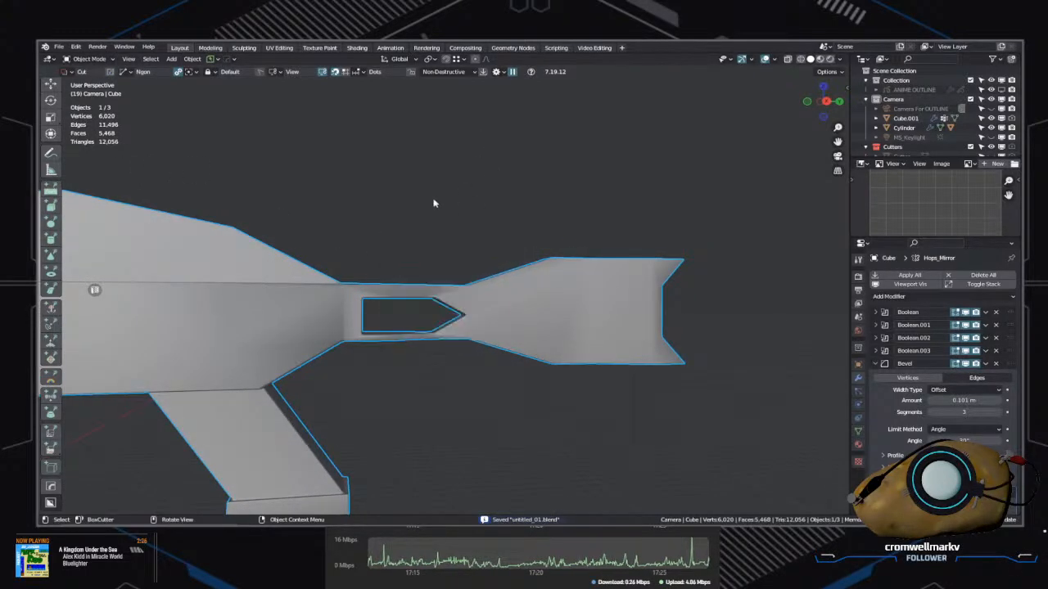
click(50, 85)
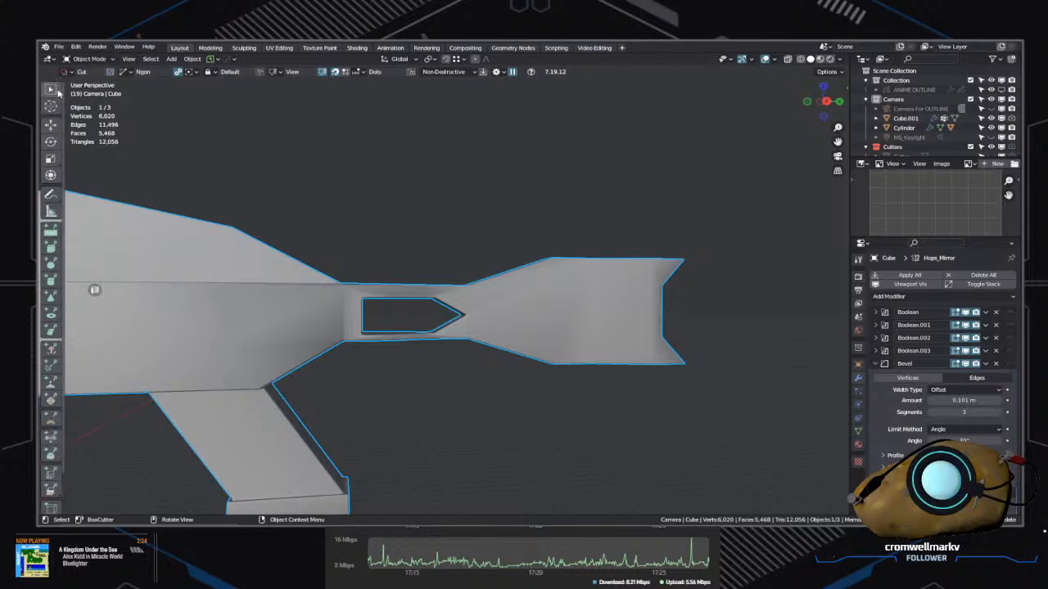
key(q)
click(417, 294)
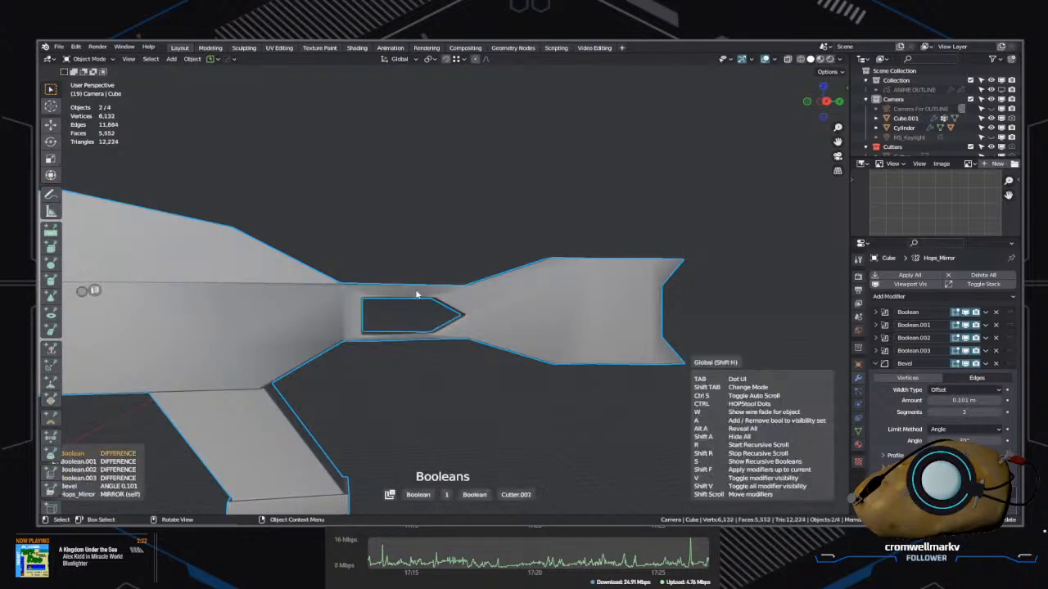
scroll(414, 295, down, 3)
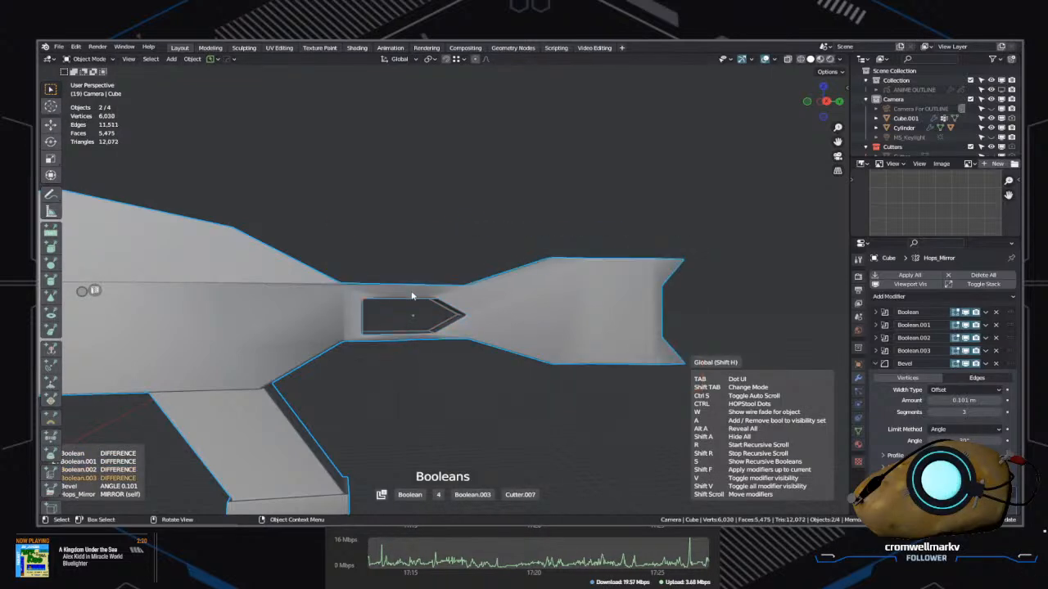
click(412, 296)
Step: Raise the stock window's cutter about 0.144 m along Z in the right view
middle_drag(412, 297, 366, 349)
key(g)
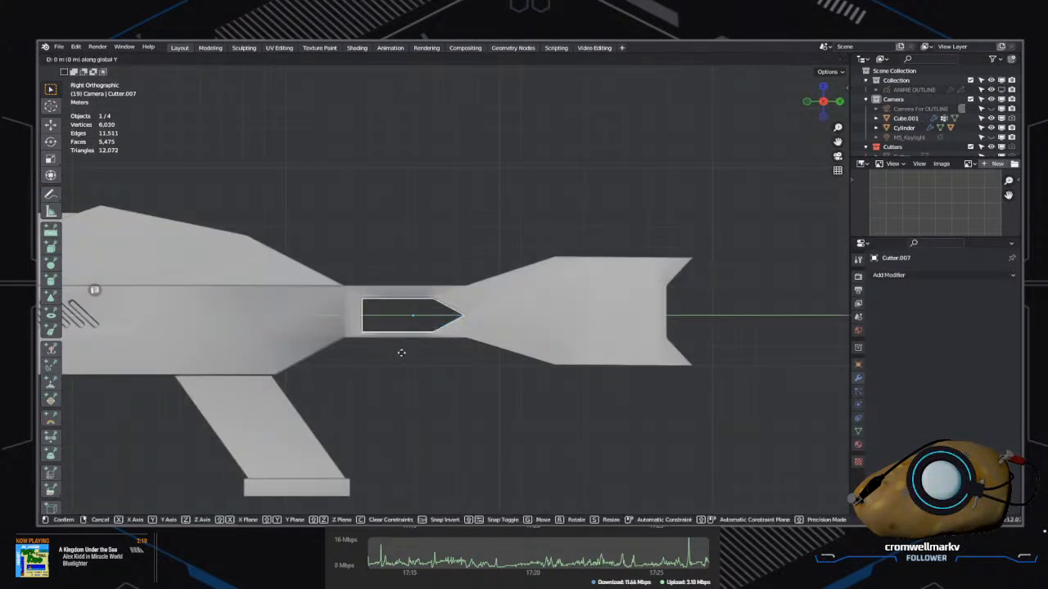
key(y)
key(z)
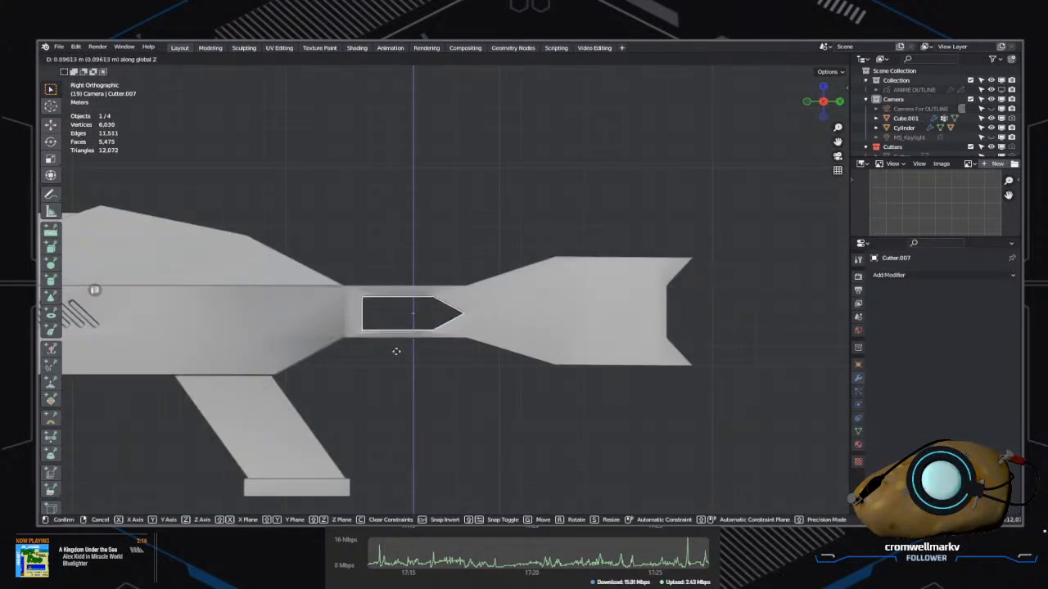
click(394, 349)
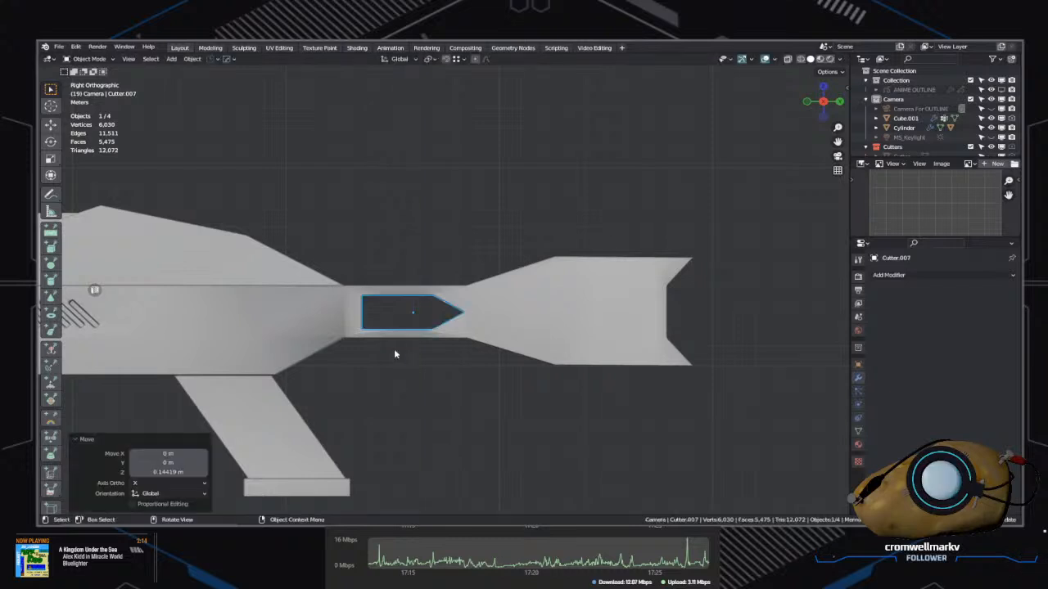
middle_drag(394, 350, 501, 369)
key(g)
key(y)
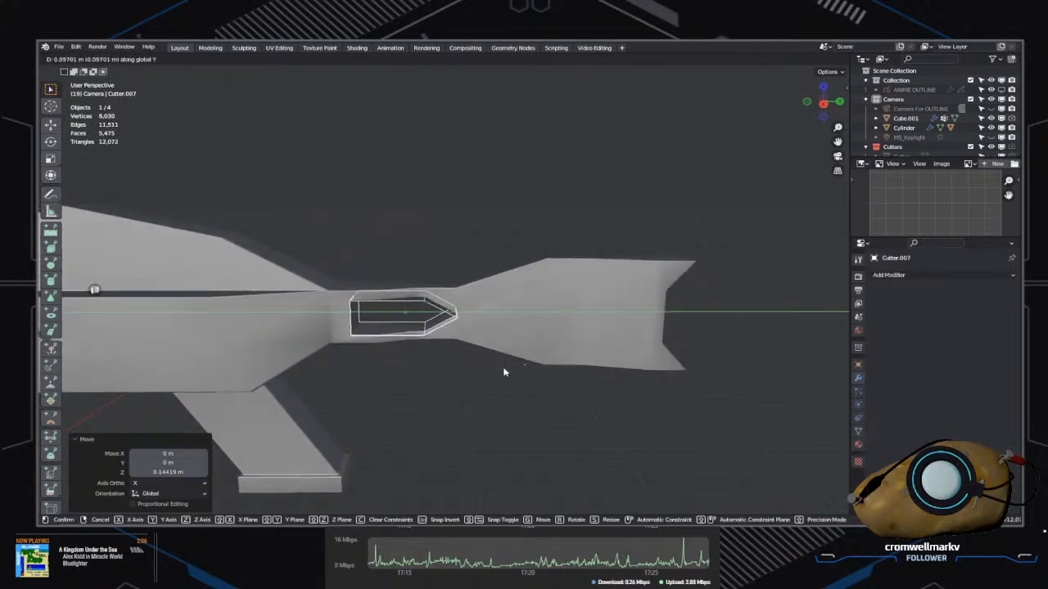
right_click(501, 368)
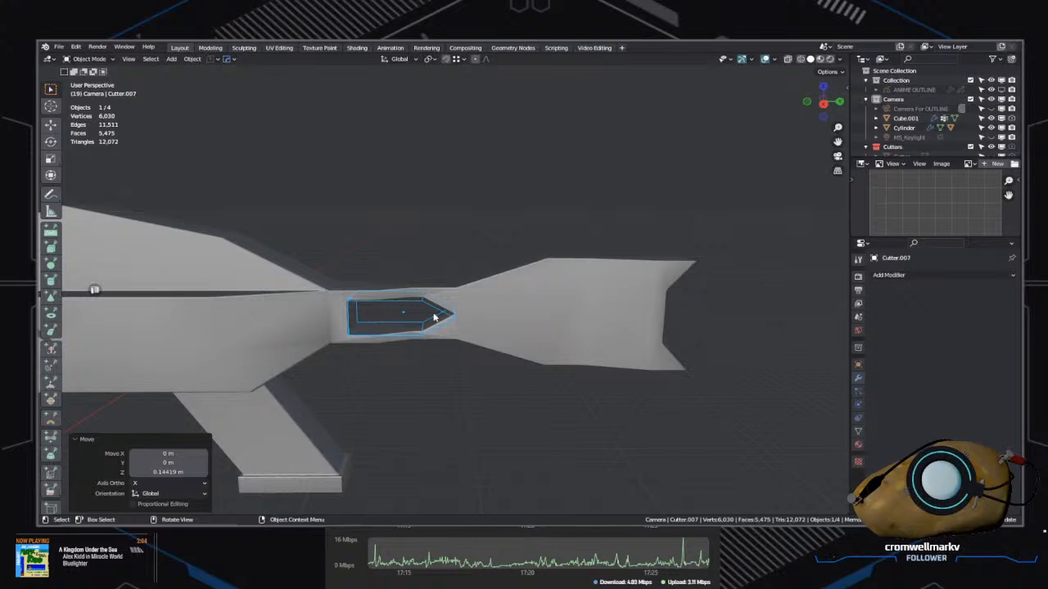
Step: Select the three crosswise edges at the window cutter's pointed end and move them about 2.48 m along Y
key(Tab)
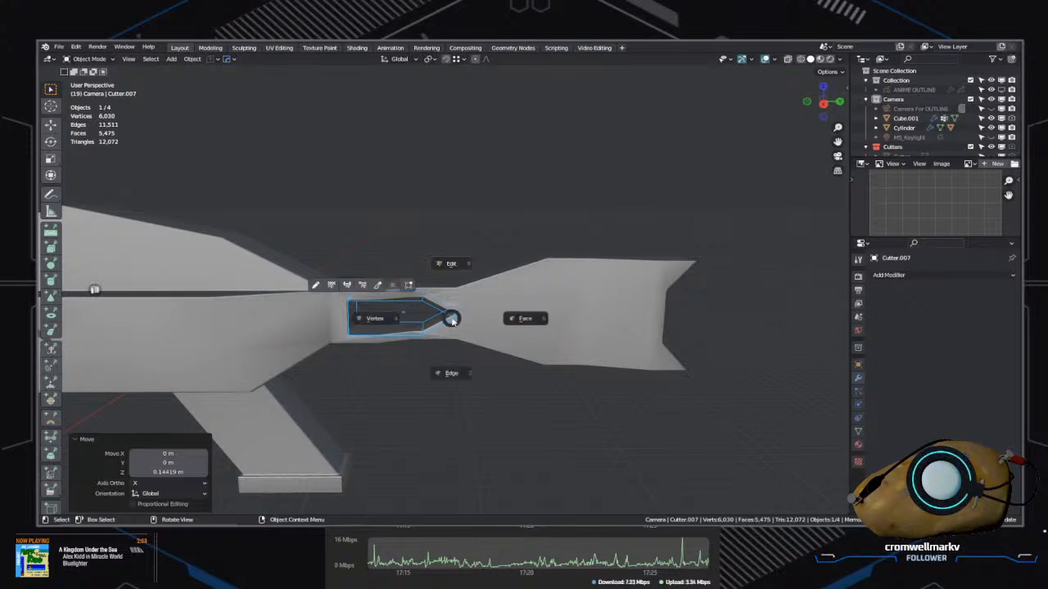
click(455, 377)
middle_drag(441, 334, 424, 327)
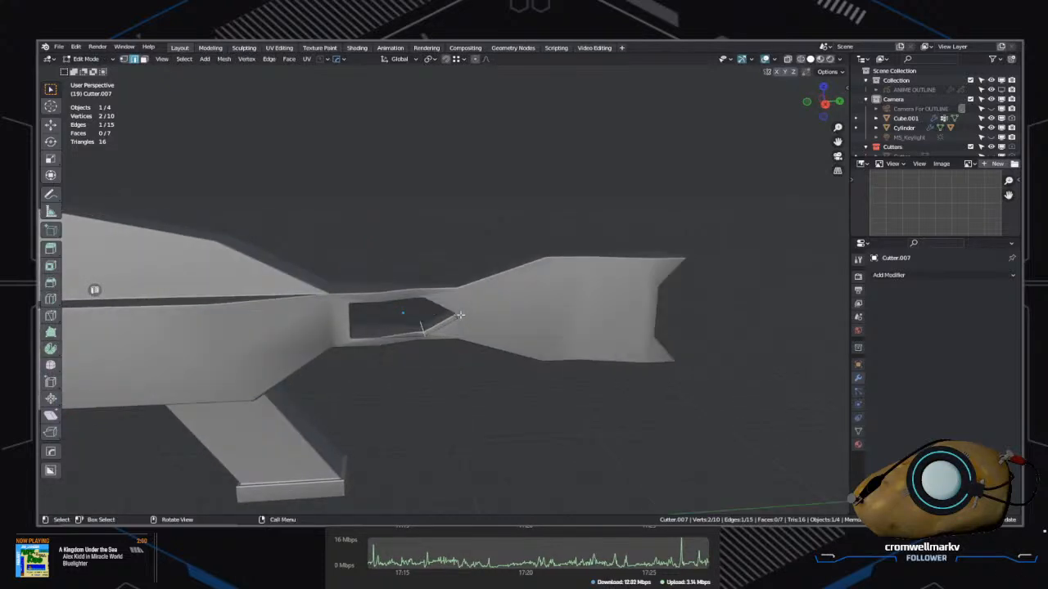
scroll(419, 340, up, 2)
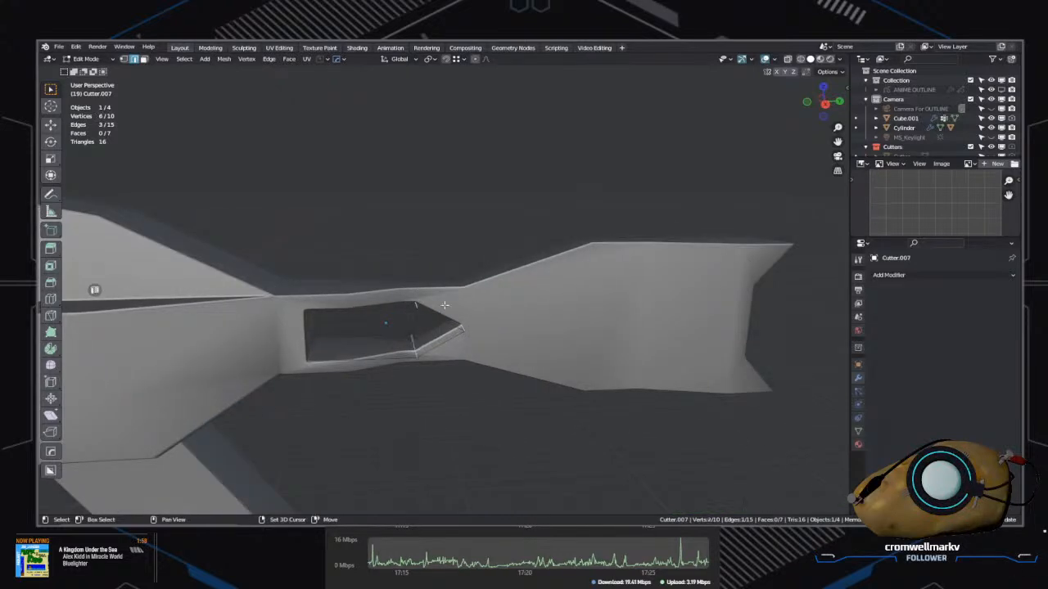
middle_drag(445, 305, 488, 369)
key(g)
key(y)
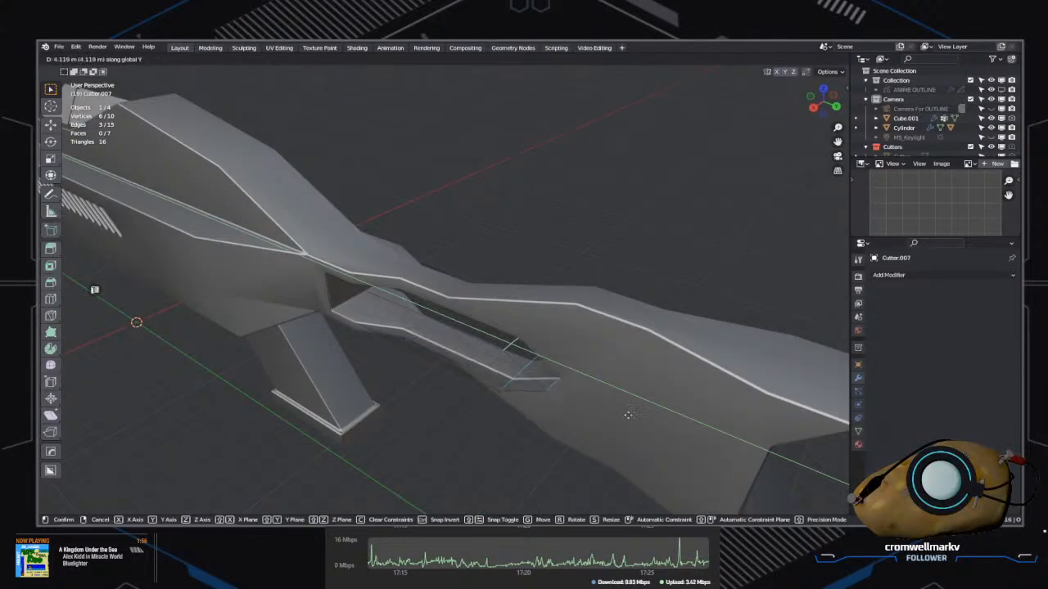
click(550, 399)
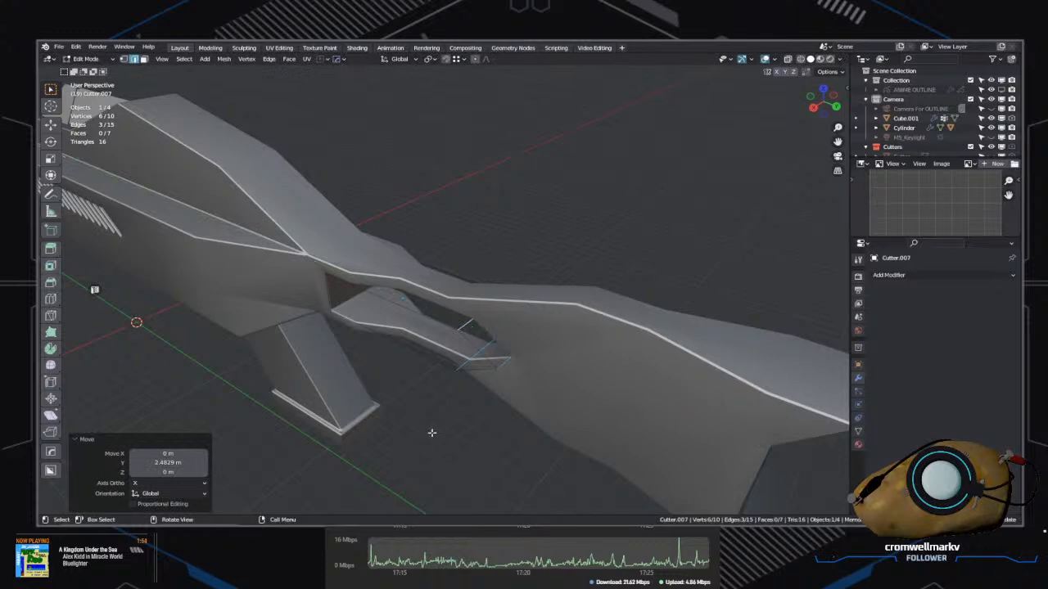
Step: Deselect the window cutter's edges and return to Object Mode
middle_drag(431, 432, 347, 382)
key(alt+a)
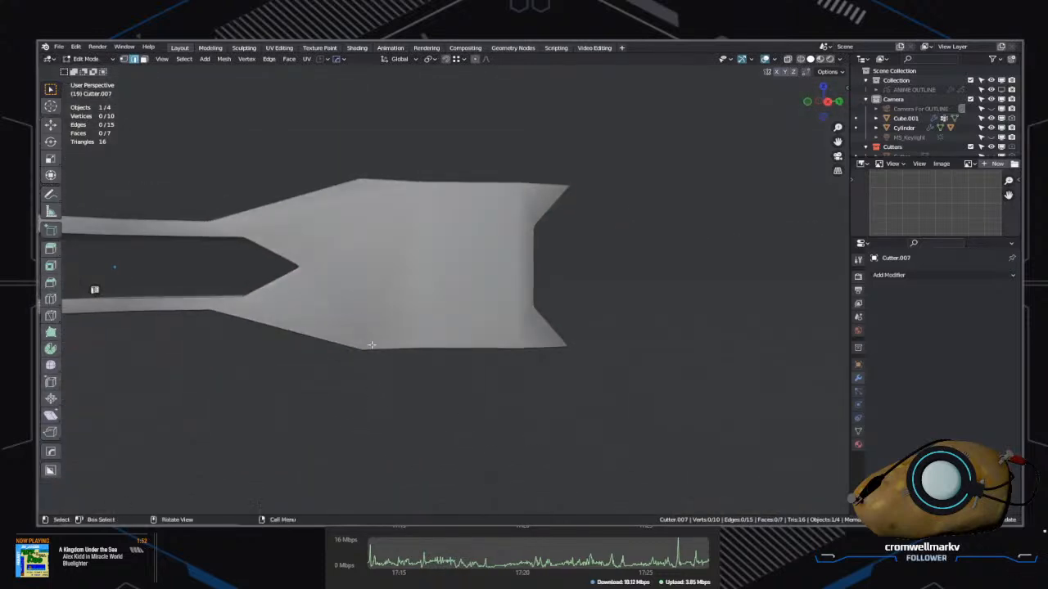
middle_drag(397, 334, 426, 344)
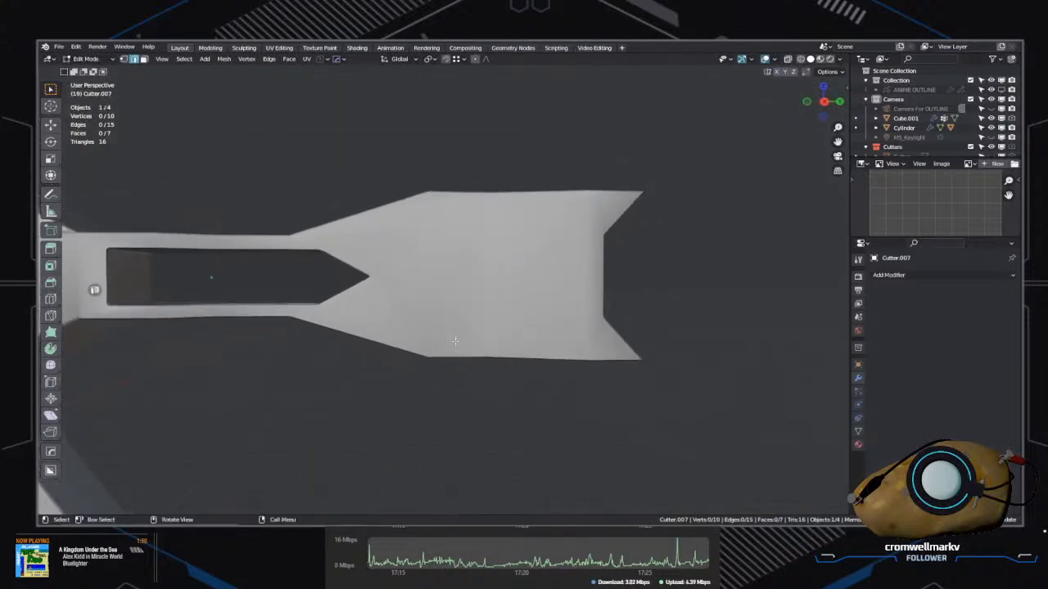
scroll(264, 325, down, 8)
middle_drag(265, 325, 362, 339)
scroll(362, 339, up, 6)
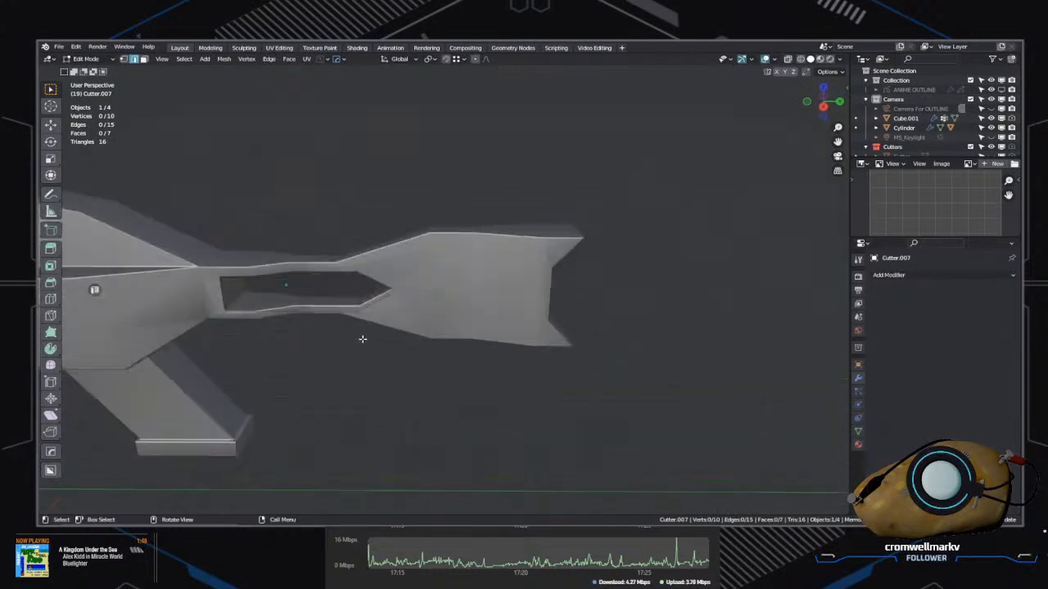
key(ctrl+Tab)
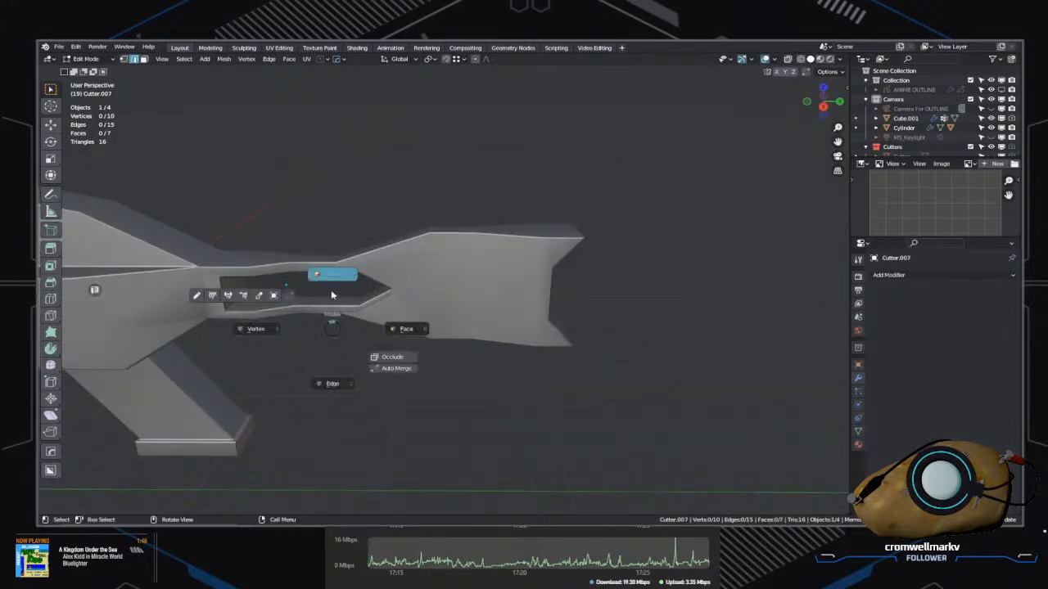
click(331, 290)
Step: Duplicate the stock window's cutter and move the copy about 9.12 m along Y onto the stock's wide rear section
right_click(324, 313)
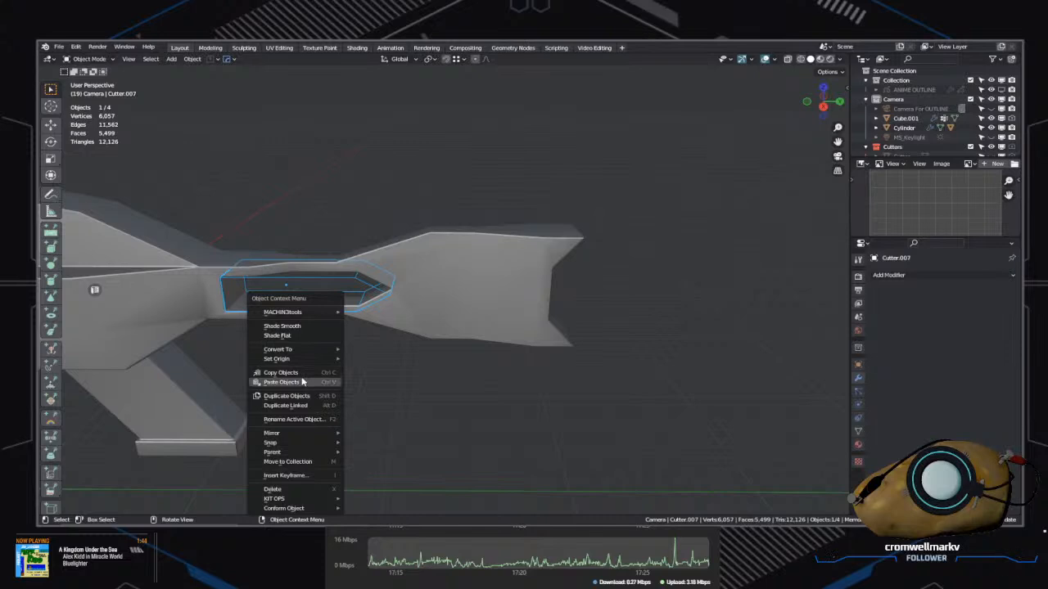
click(286, 397)
right_click(546, 425)
key(shift+d)
key(y)
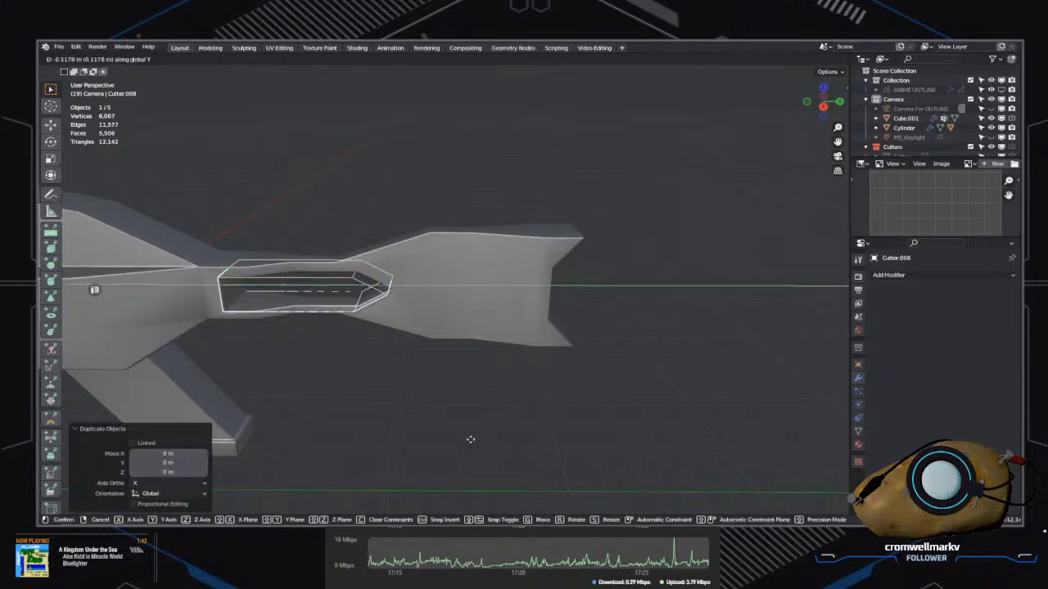
click(673, 423)
Step: Rotate the duplicated cutter 180° about the global X axis
key(r)
key(z)
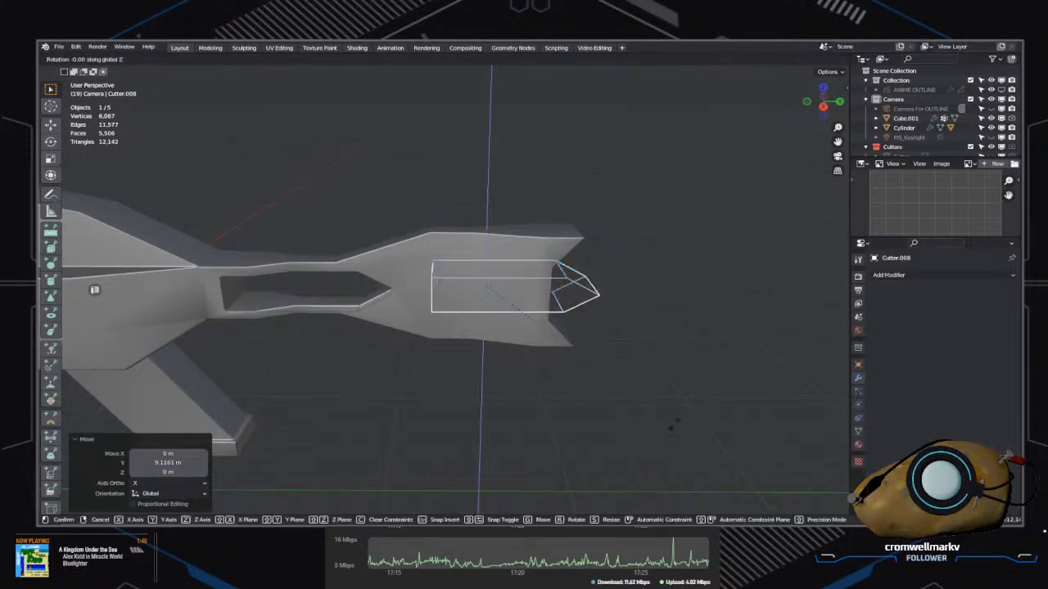
text(x)
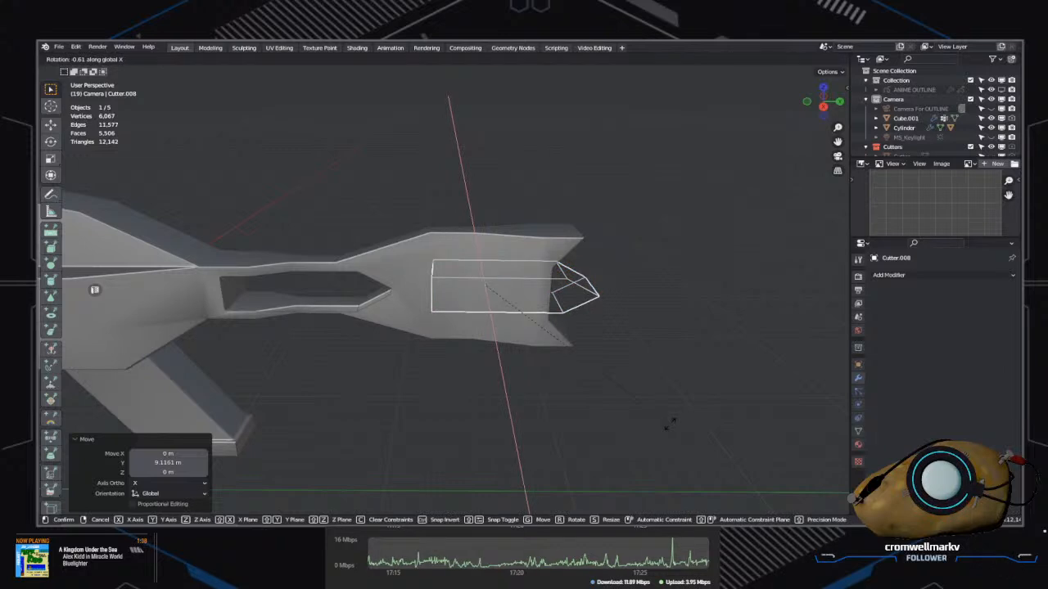
text(180)
key(Return)
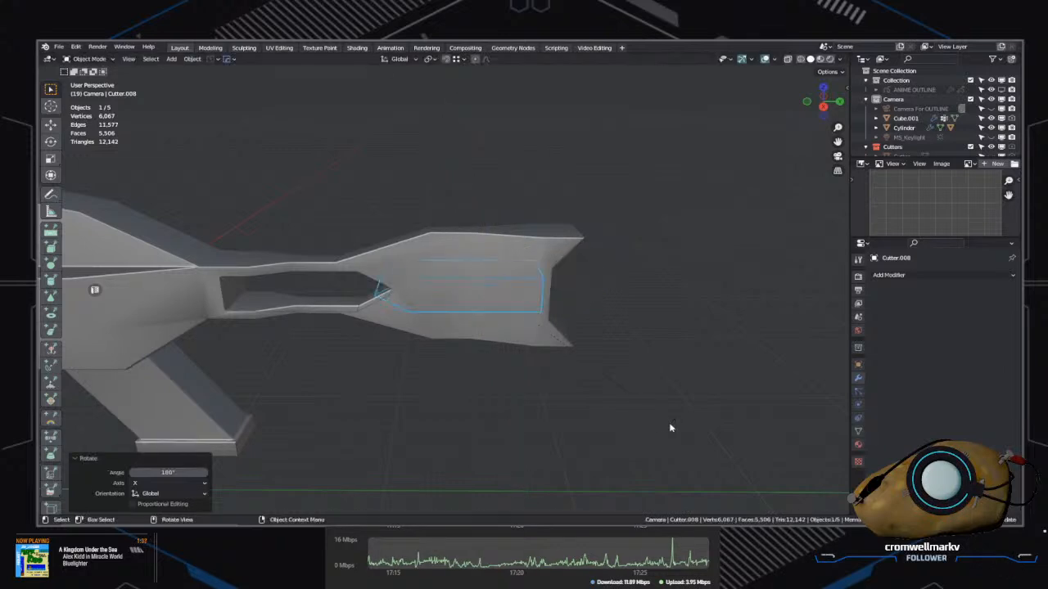
Step: Raise the duplicated cutter about 1.15 m along Z and show it in the right view
key(g)
right_click(493, 324)
key(g)
key(z)
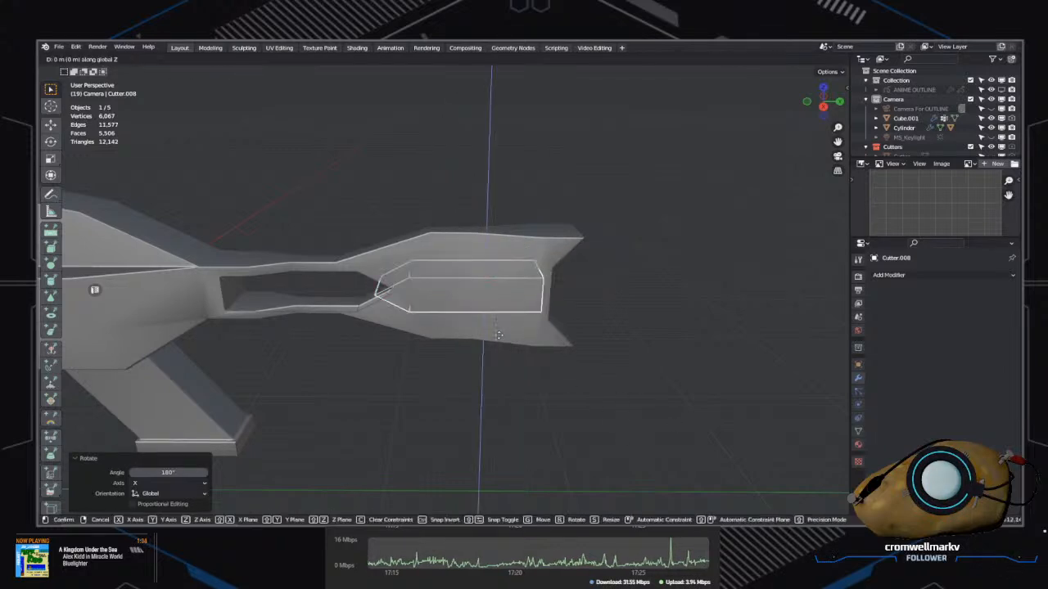
click(519, 313)
key(KP_1)
key(KP_3)
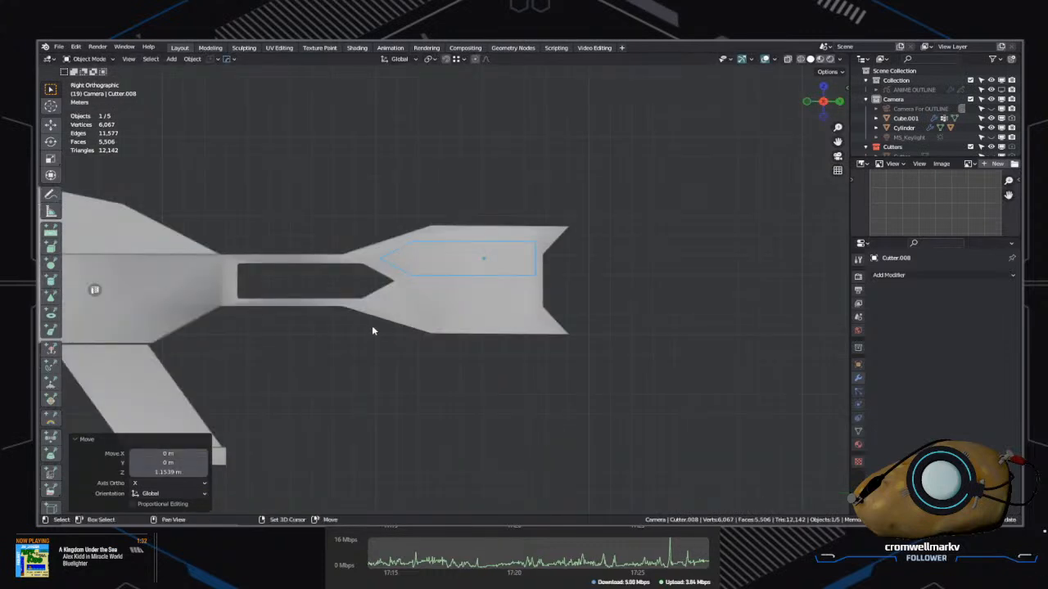
Step: Add a two-copy HOPS Array to the cutter, offset about 2.16 m on its Y axis so the copy sits below it
shift+middle_drag(371, 331, 381, 344)
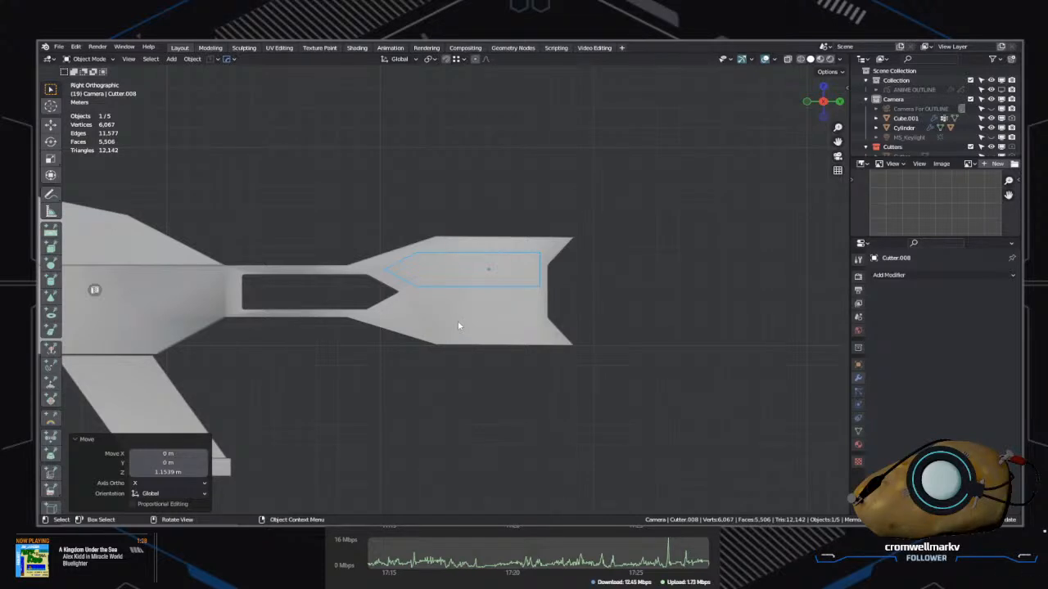
mouse_move(458, 326)
middle_down()
mouse_move(519, 367)
mouse_move(585, 374)
mouse_move(542, 371)
mouse_move(467, 316)
middle_up()
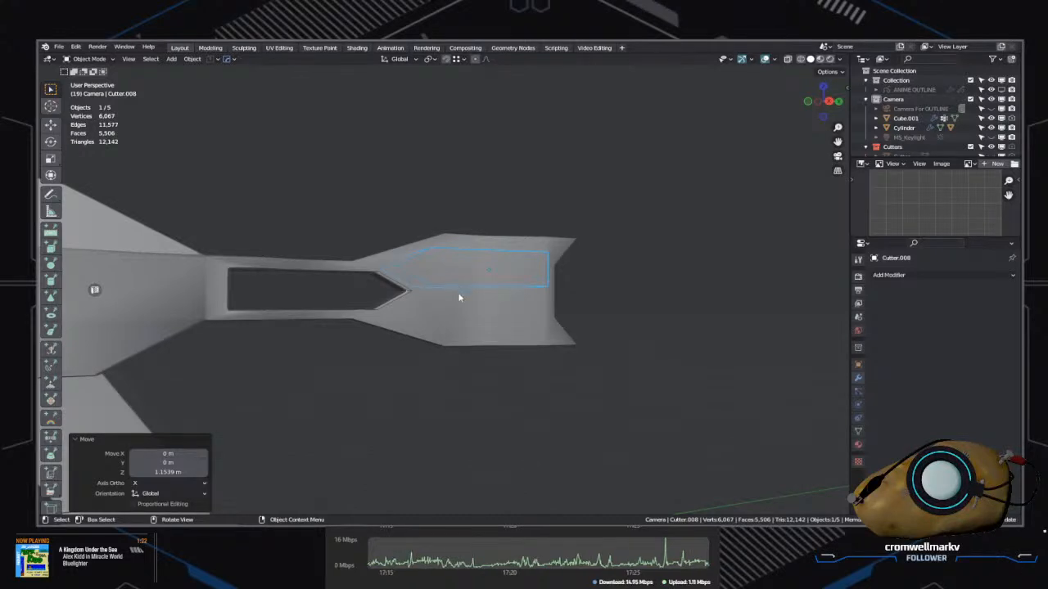
mouse_move(460, 299)
middle_down()
mouse_move(332, 306)
mouse_move(356, 294)
mouse_move(507, 323)
mouse_move(480, 324)
mouse_move(431, 300)
mouse_move(444, 299)
mouse_move(437, 379)
mouse_move(443, 291)
middle_up()
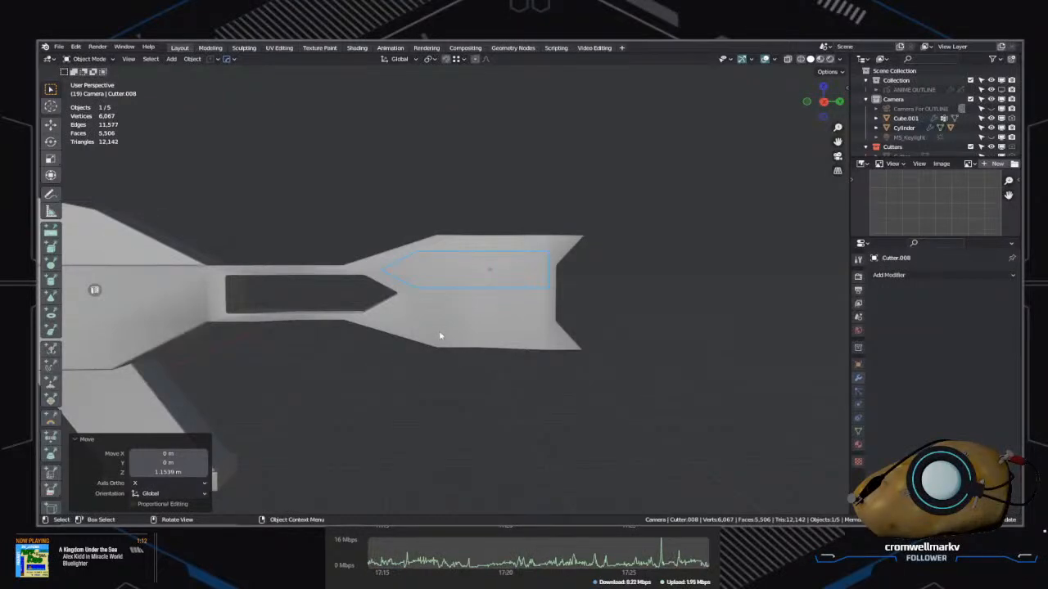
key(shift+q)
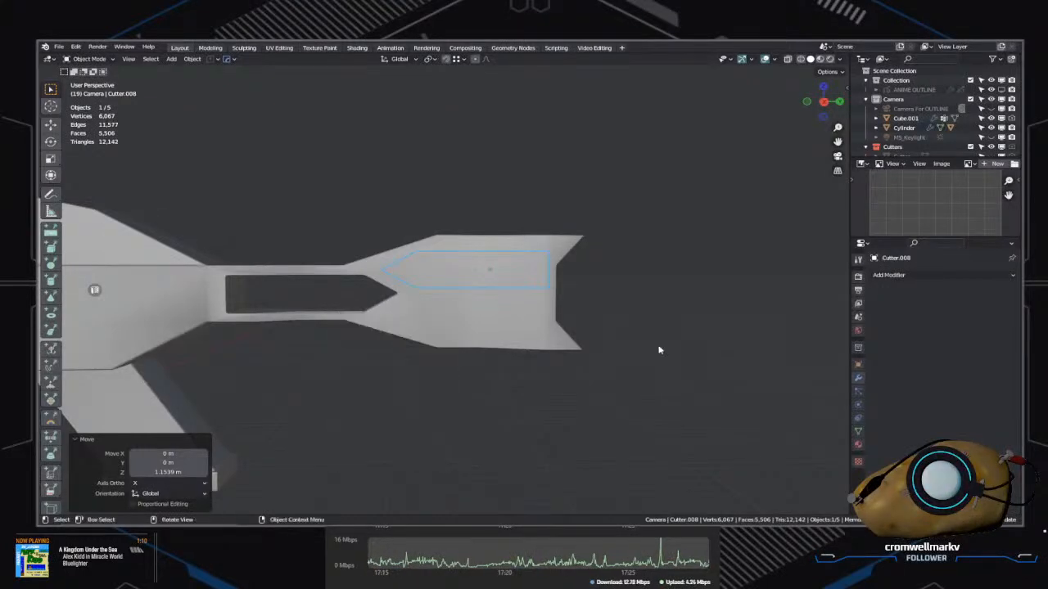
key(q)
click(532, 329)
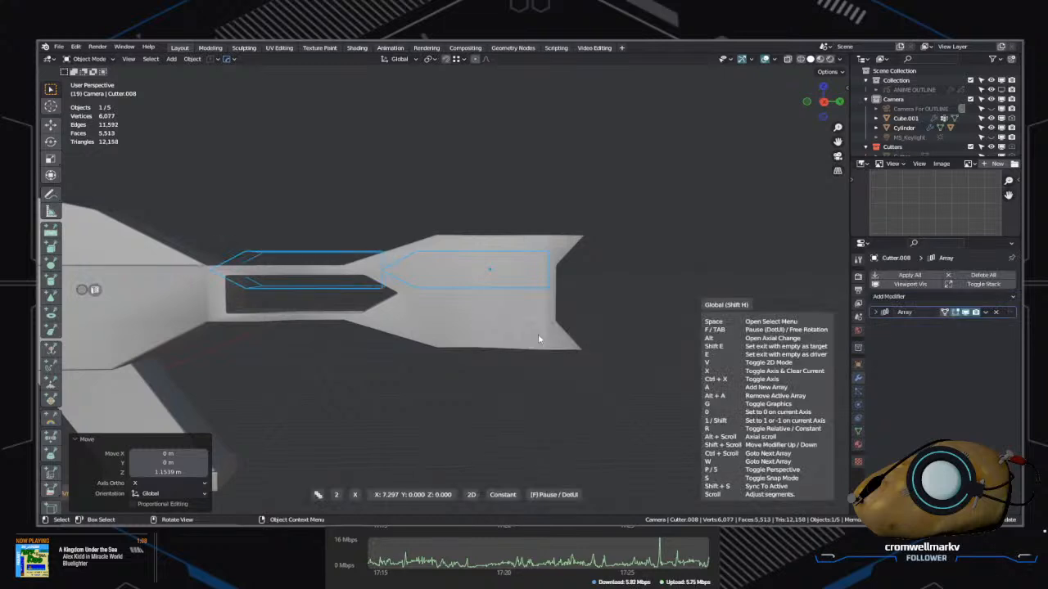
key(x)
key(x)
key(x)
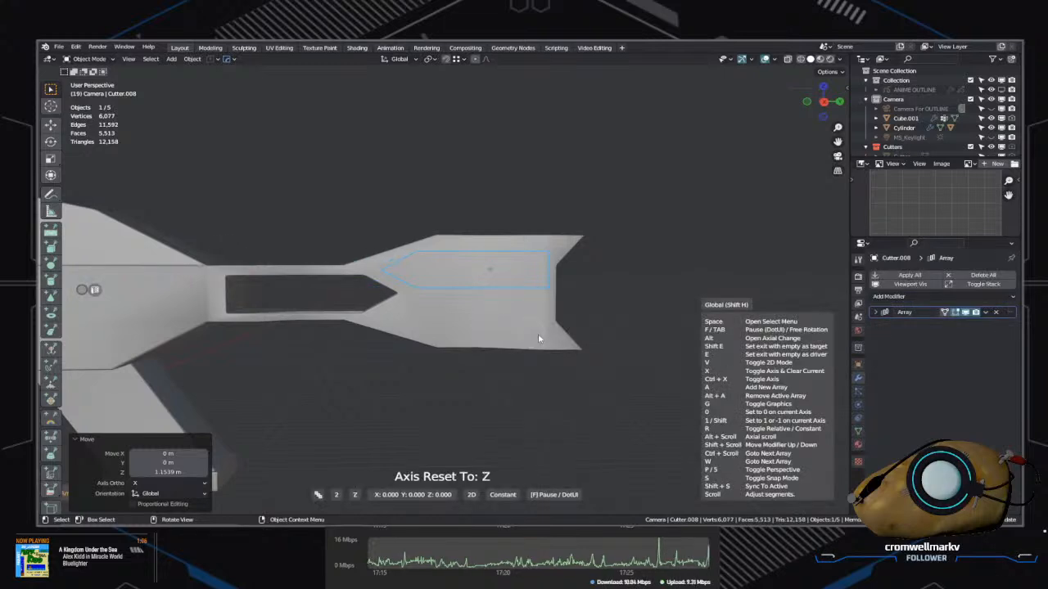
key(x)
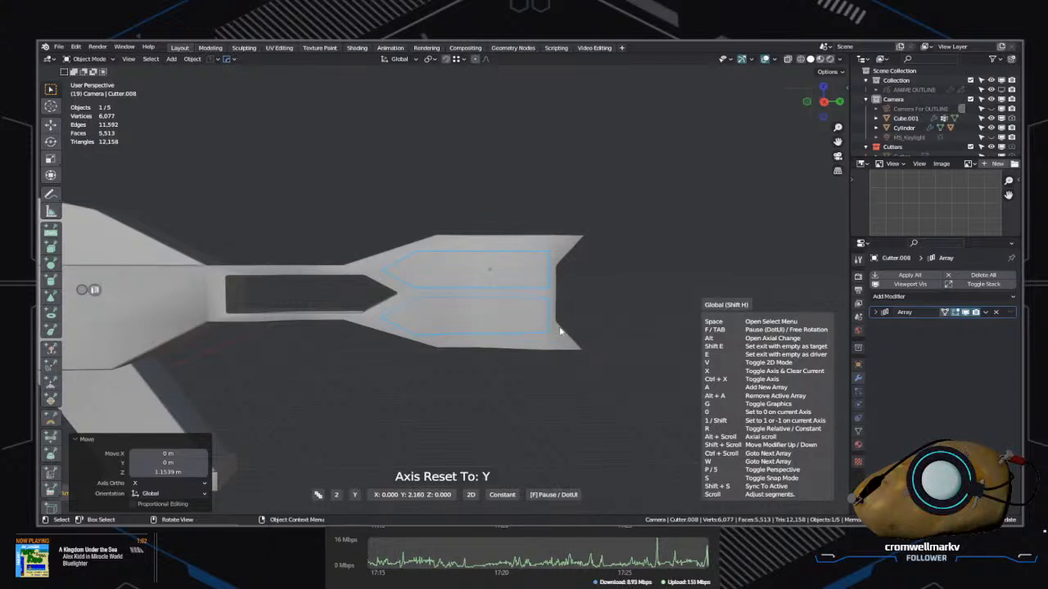
click(560, 330)
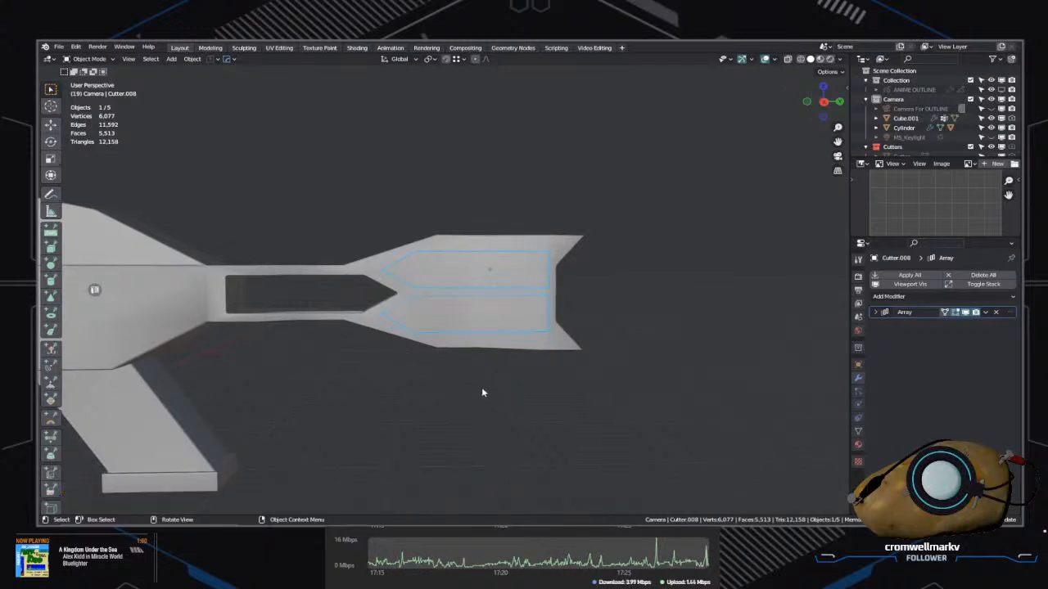
Step: Save the file and select the arrayed cutter together with the rifle body
click(489, 368)
middle_drag(465, 373, 506, 402)
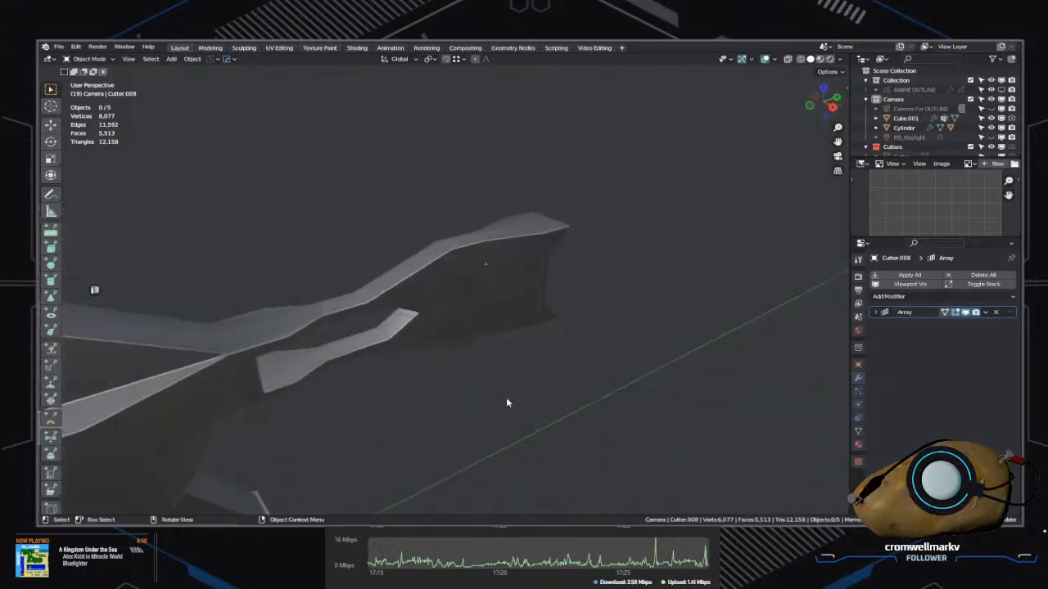
scroll(499, 385, up, 2)
click(491, 353)
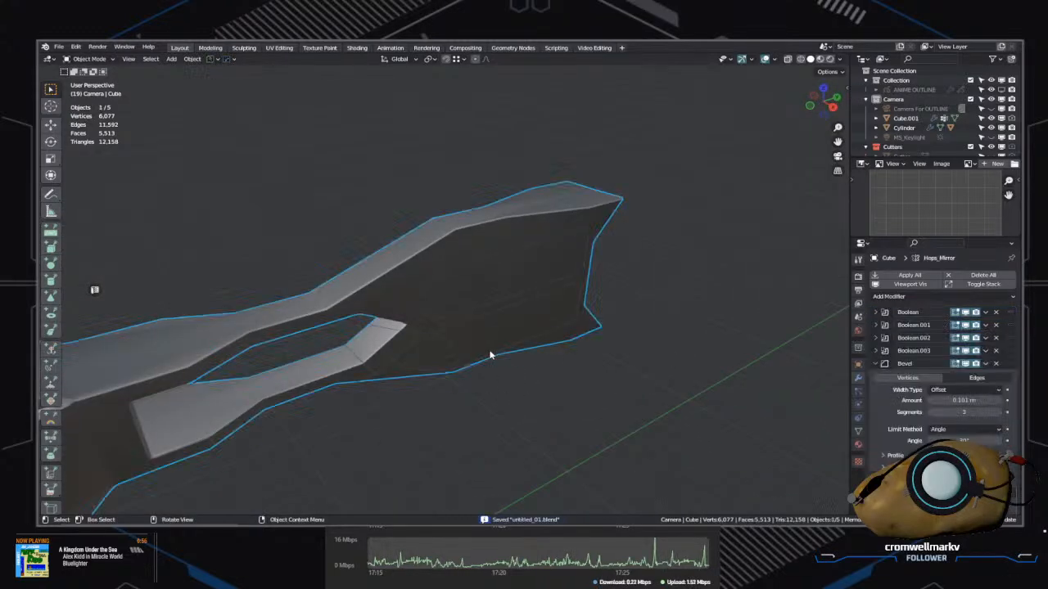
scroll(492, 365, up, 2)
click(494, 362)
mouse_move(506, 349)
middle_down()
mouse_move(518, 316)
mouse_move(498, 321)
mouse_move(503, 344)
middle_up()
shift+click(372, 279)
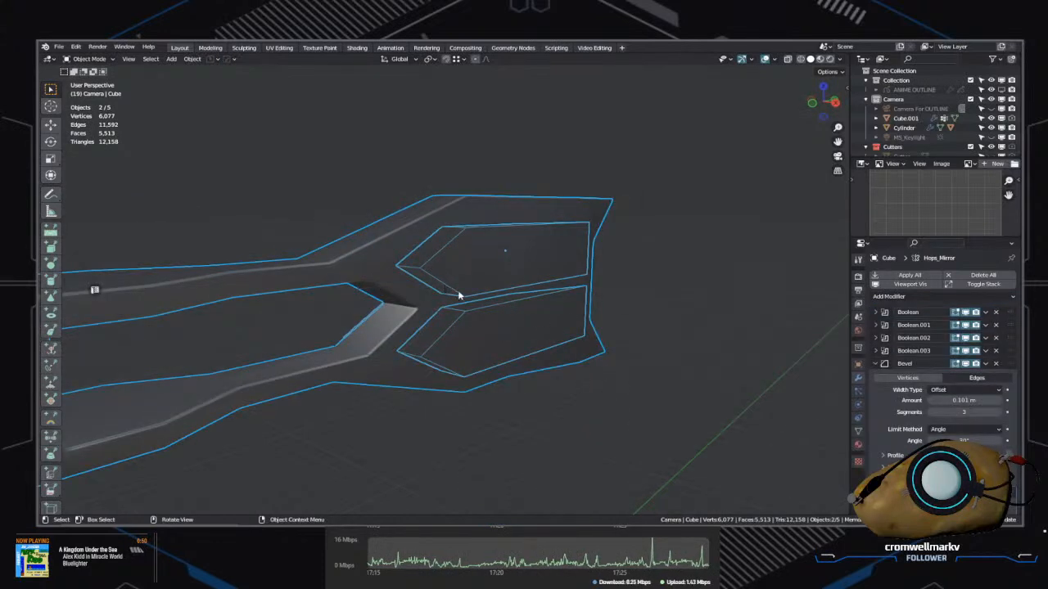
click(522, 381)
shift+click(281, 278)
middle_drag(281, 278, 320, 318)
key(alt+x)
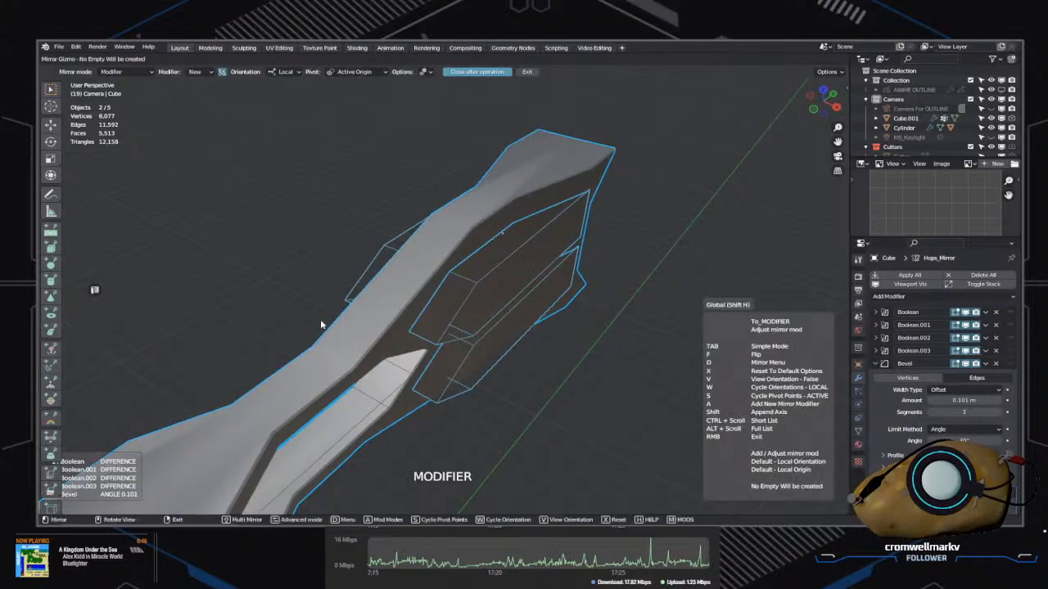
right_click(531, 402)
key(ctrl+z)
key(ctrl+shift+z)
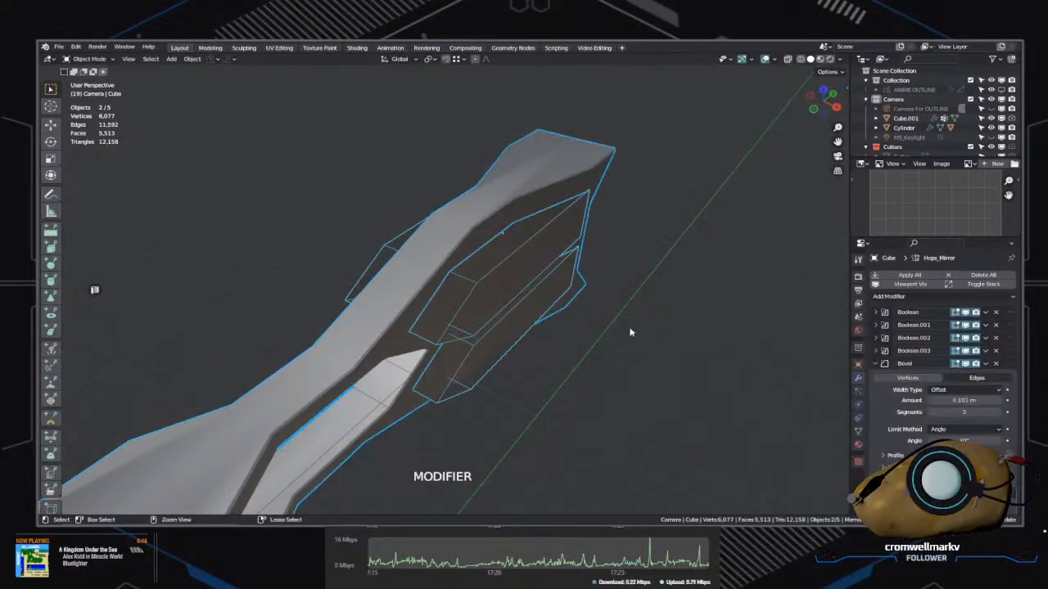
key(ctrl+z)
key(ctrl+z)
key(ctrl+shift+z)
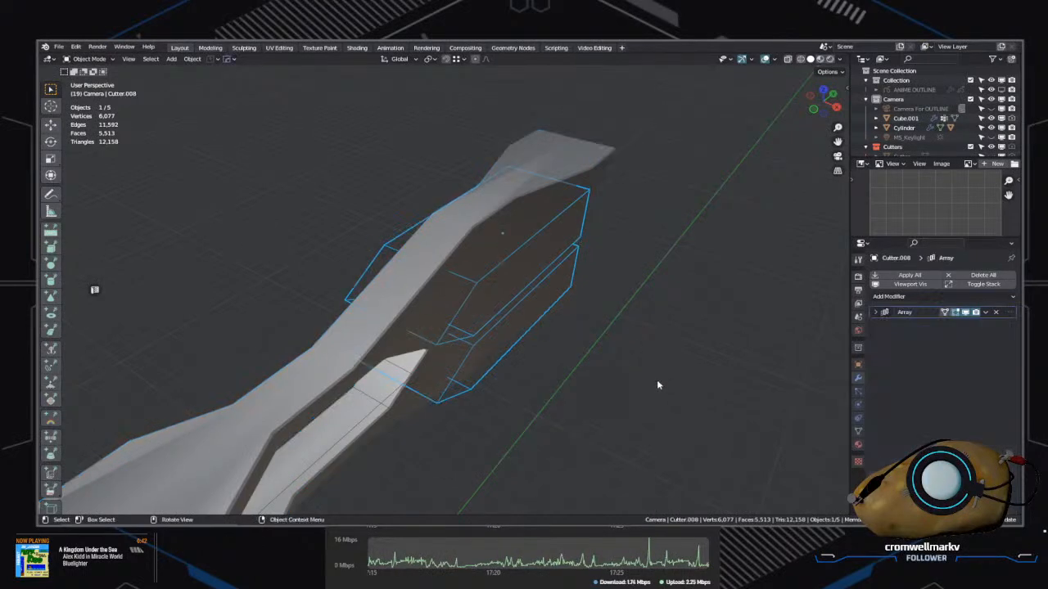
key(ctrl+z)
key(ctrl+shift+z)
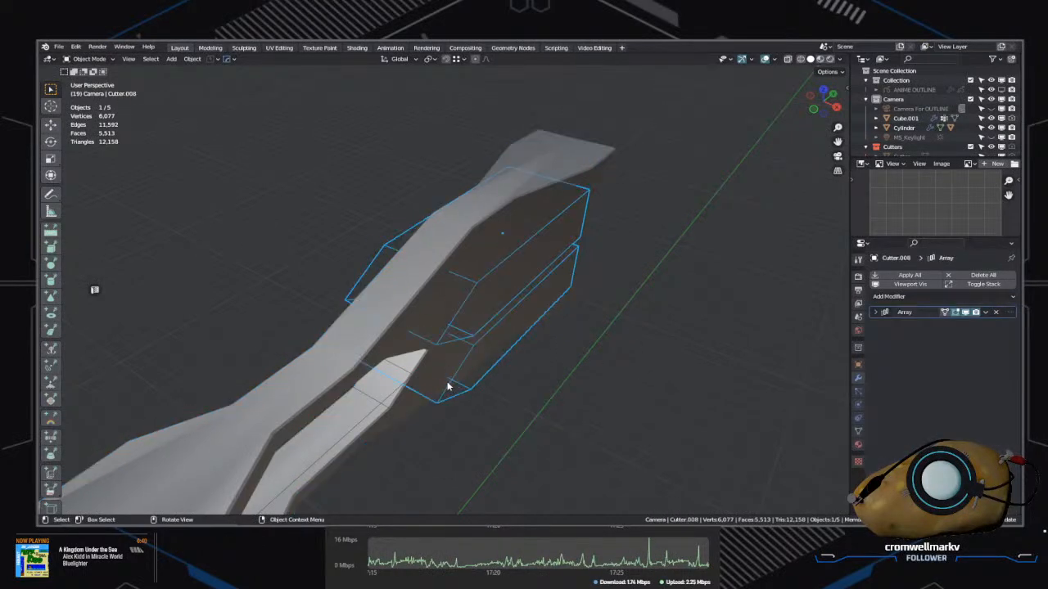
Step: Subtract the arrayed cutter from the rifle body with a HOPS Difference Boolean to cut two pointed openings in the rear stock
shift+click(384, 346)
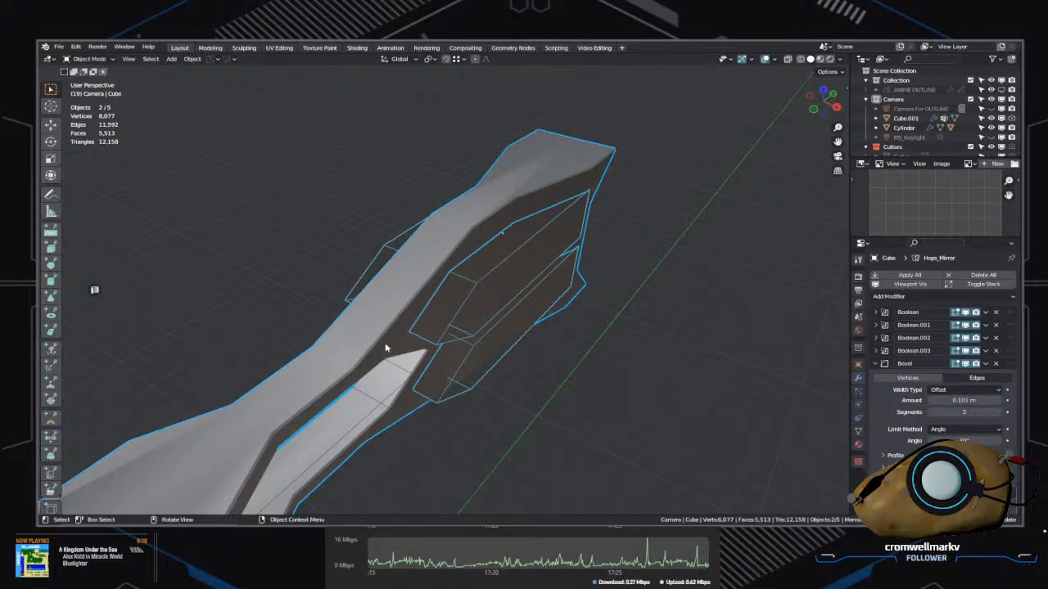
key(q)
click(393, 344)
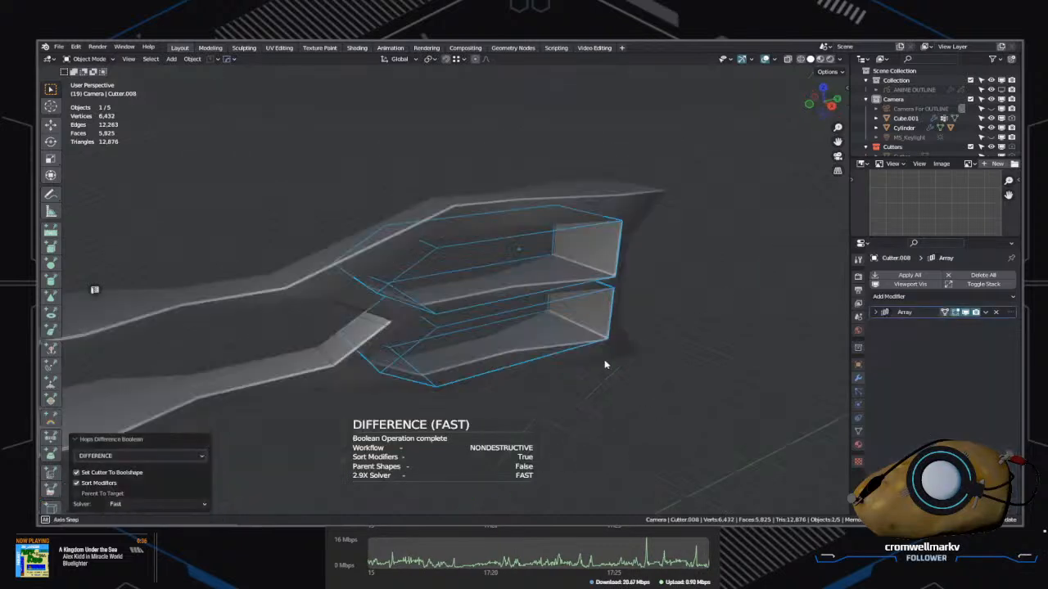
click(526, 416)
mouse_move(529, 442)
middle_down()
mouse_move(443, 438)
mouse_move(517, 456)
middle_up()
scroll(374, 400, down, 4)
shift+middle_drag(374, 400, 175, 388)
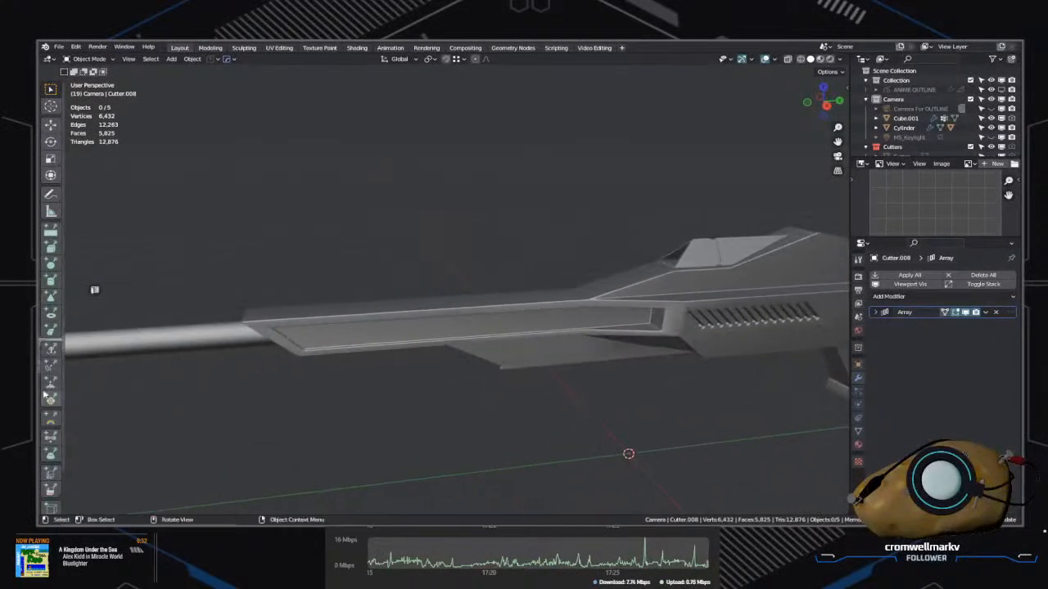
scroll(416, 403, down, 1)
middle_drag(416, 403, 479, 413)
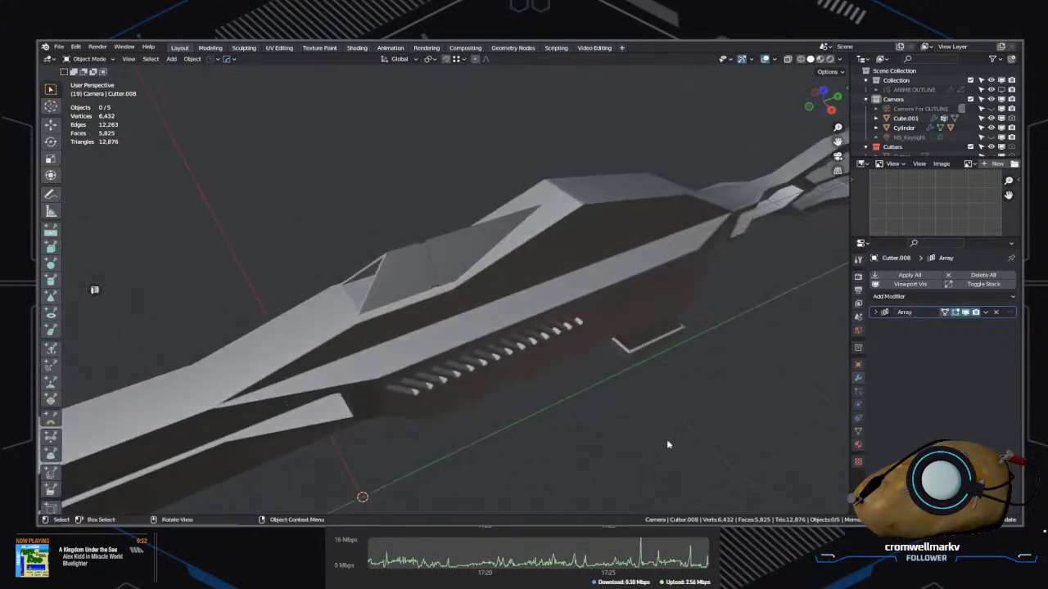
key(Tab)
click(590, 365)
key(Tab)
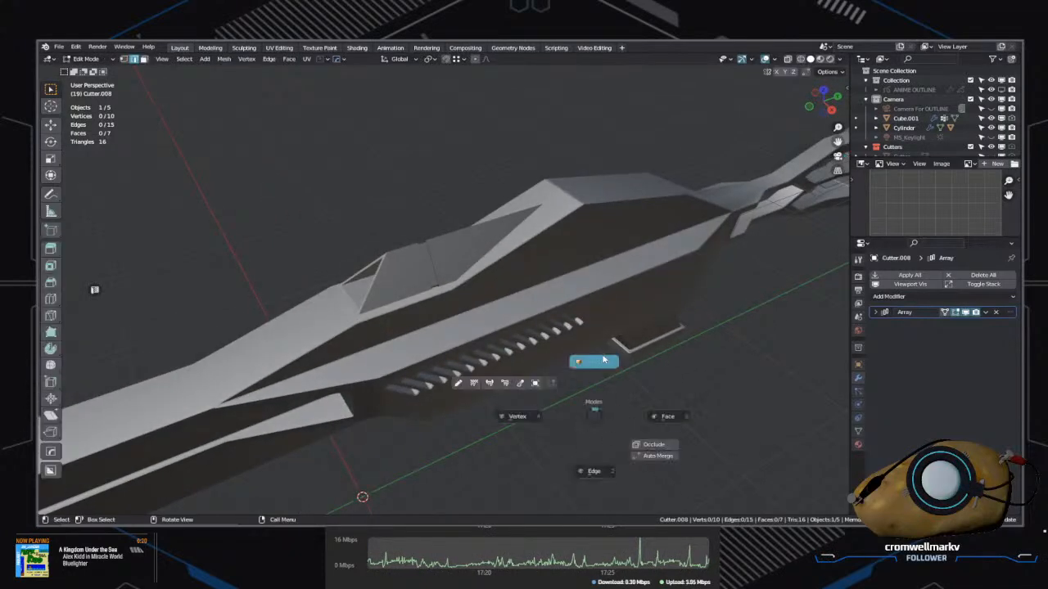
click(604, 360)
Step: Merge the canopy-shaped Cylinder on top of the rifle into the main body with a HOPS Union Boolean, and deselect everything
click(383, 285)
shift+click(414, 338)
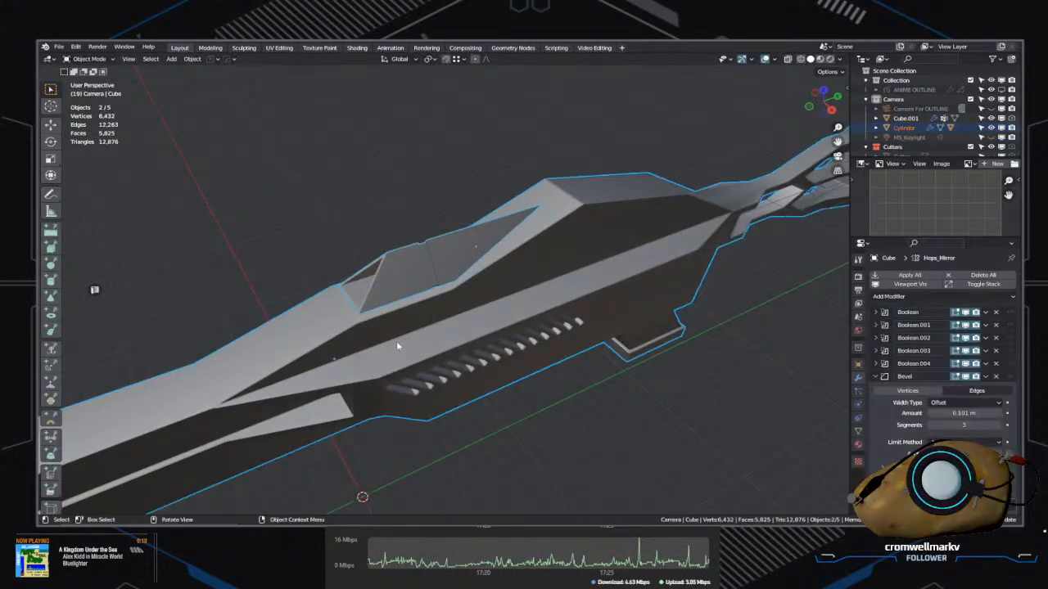
key(q)
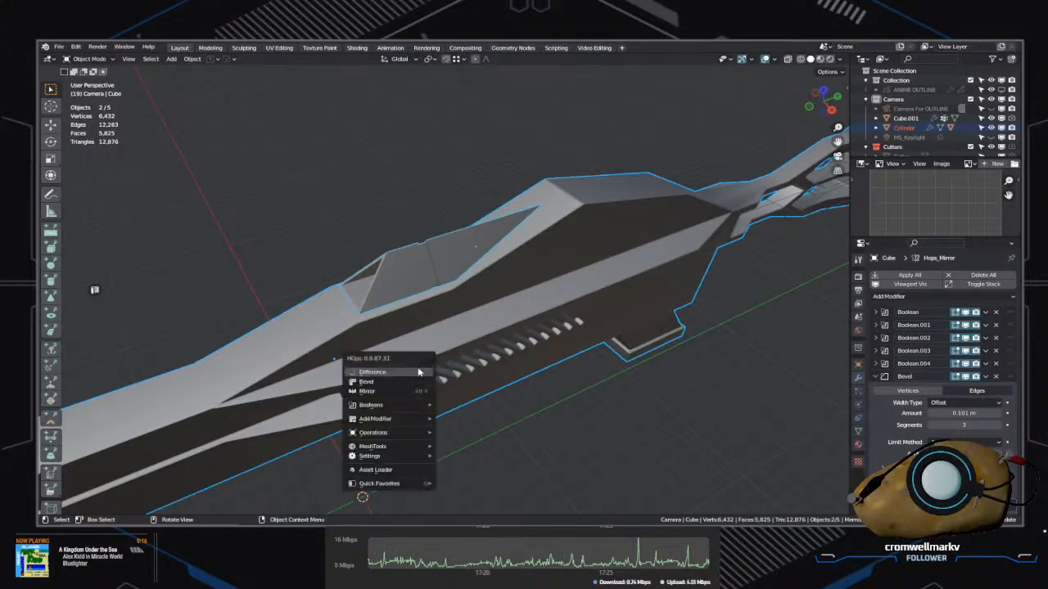
mouse_move(411, 407)
click(460, 428)
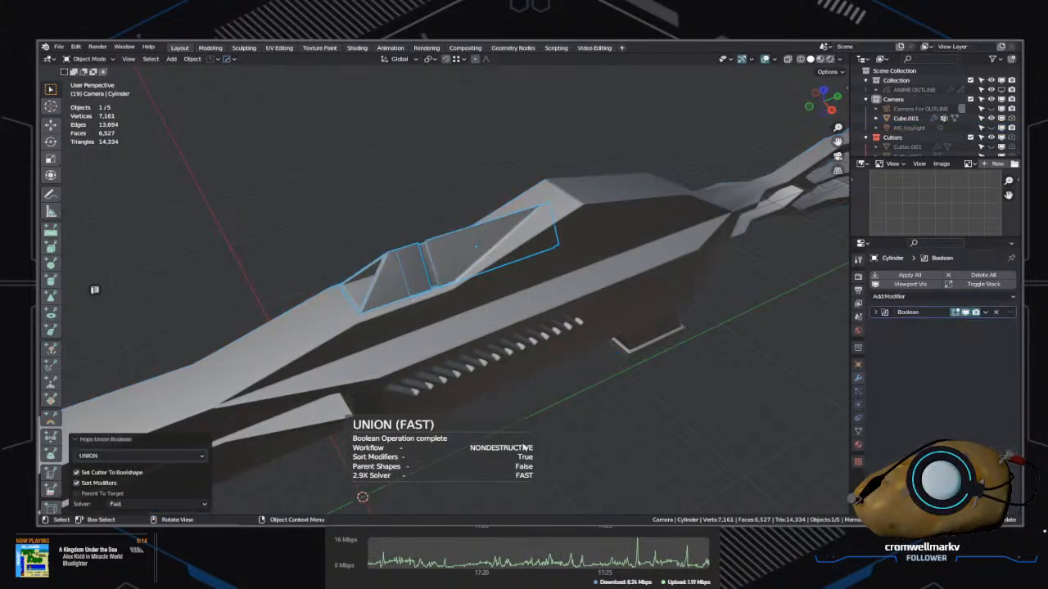
middle_drag(469, 429, 683, 415)
click(683, 415)
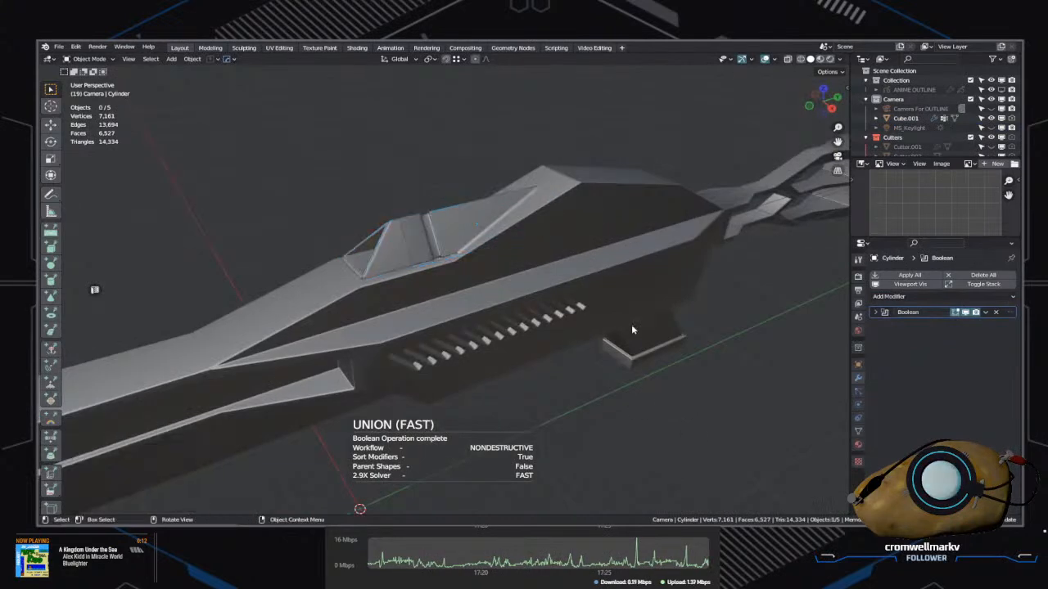
Step: Undo the canopy's Union Boolean and collapse the settings of the rifle body's Bevel and Hops_Mirror modifiers
click(628, 263)
key(ctrl+z)
key(ctrl+z)
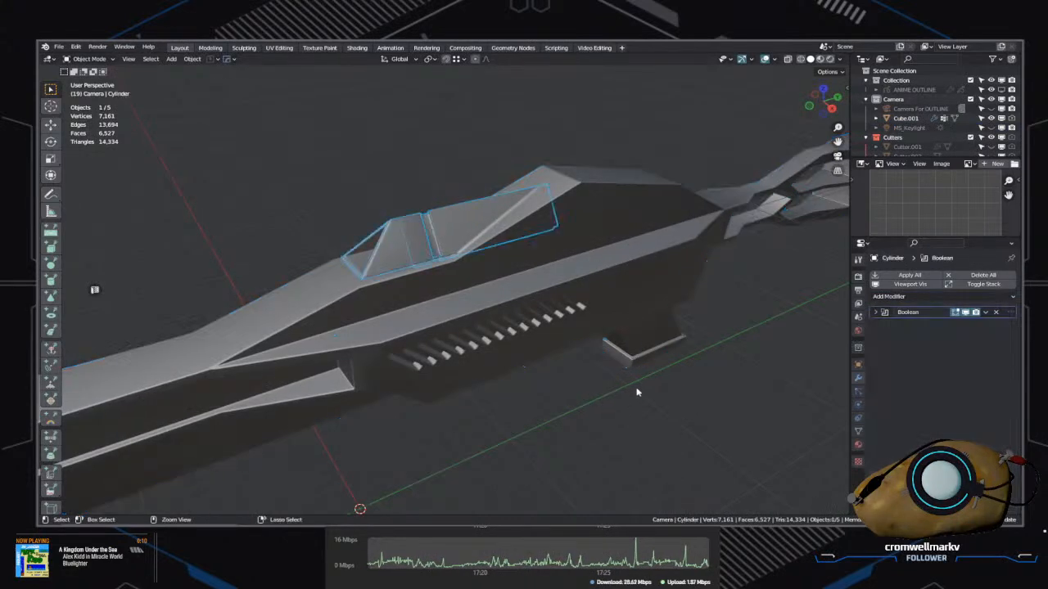
key(ctrl+z)
key(ctrl+z)
key(ctrl+z)
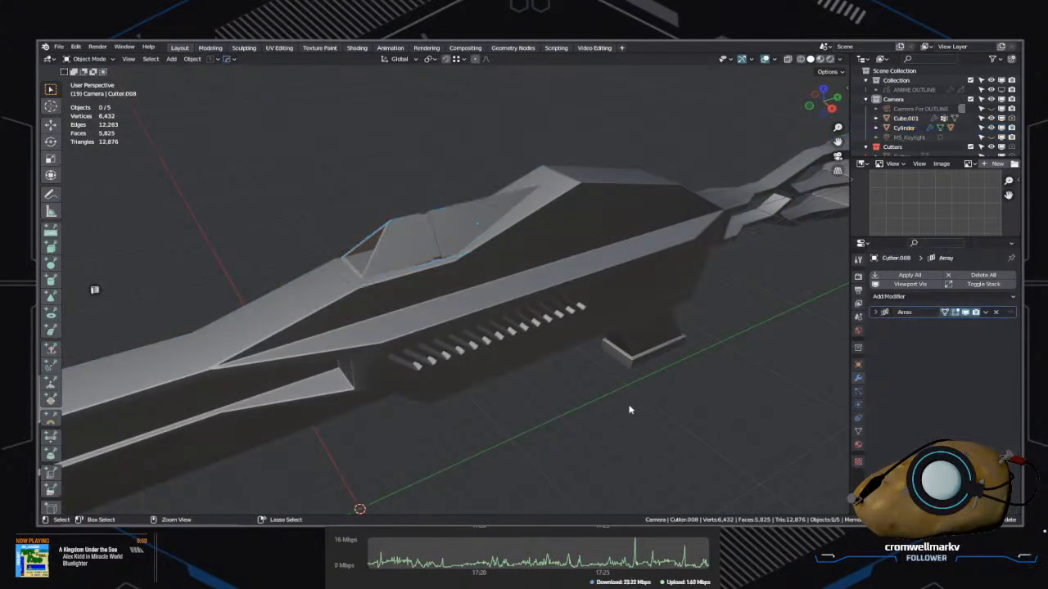
key(ctrl+shift+z)
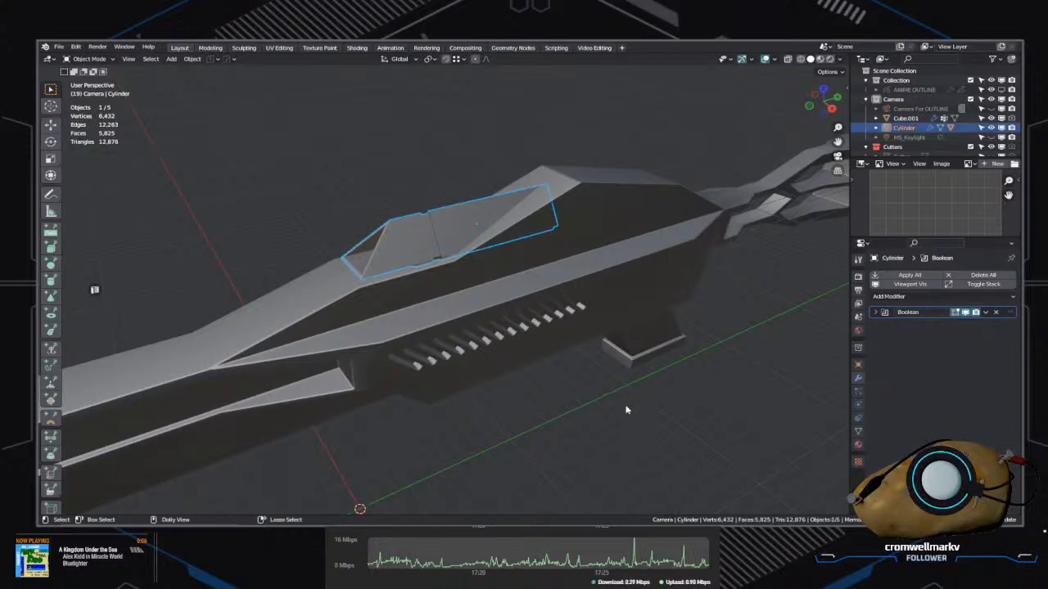
key(ctrl+shift+z)
click(628, 409)
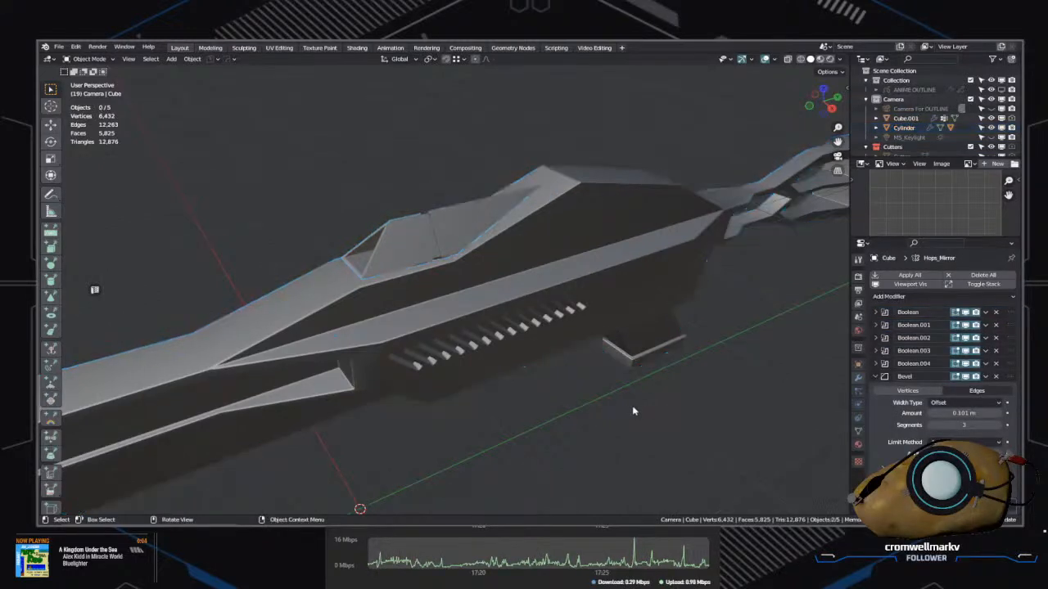
click(876, 377)
click(875, 389)
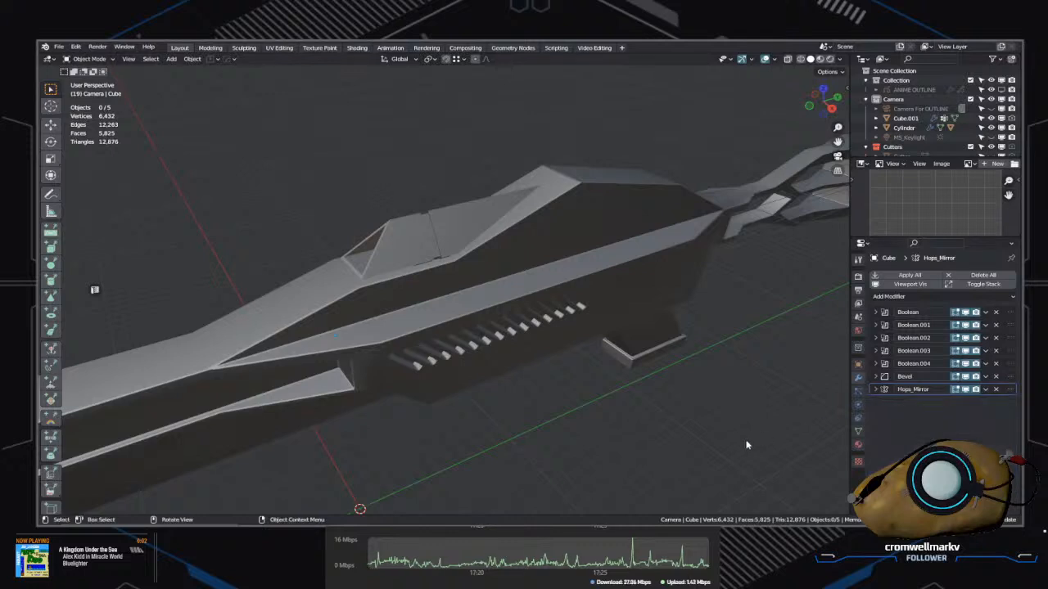
Step: Apply the Boolean modifier on the canopy-shaped Cylinder with HOPS Smart Apply
click(413, 244)
shift+click(423, 294)
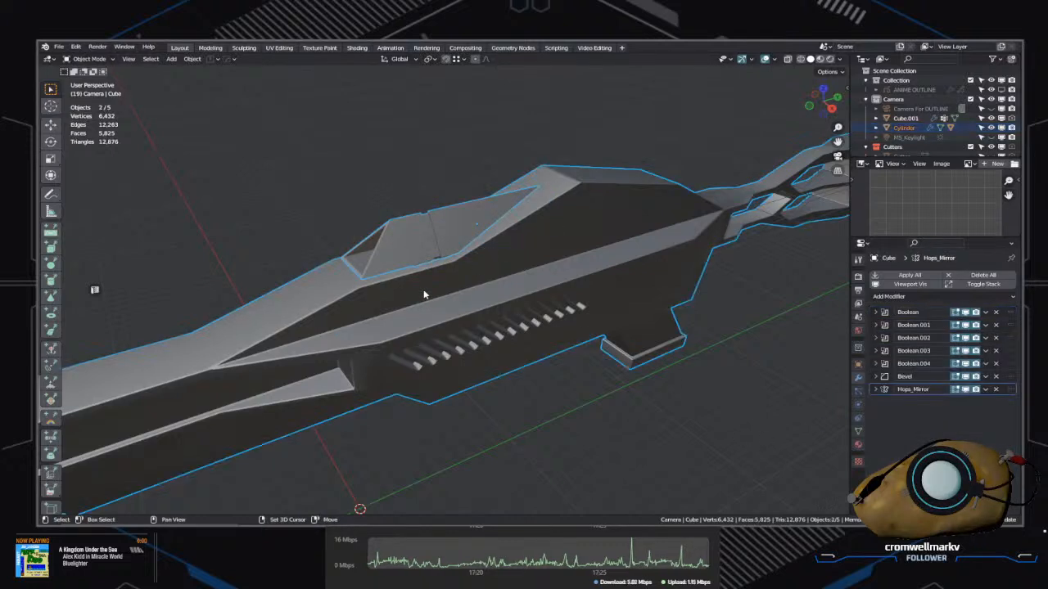
click(386, 256)
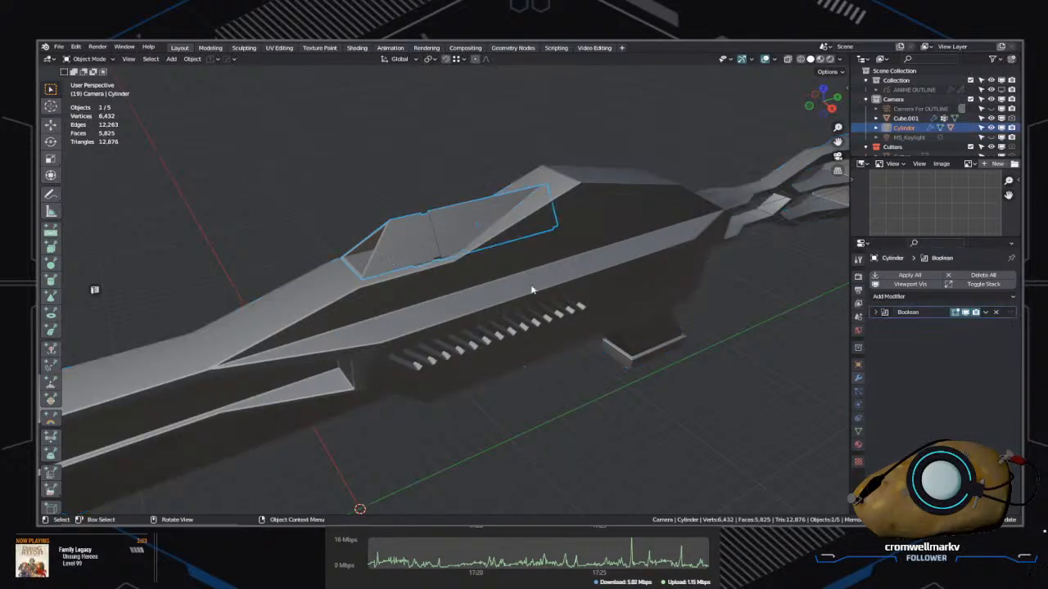
right_click(435, 314)
click(444, 305)
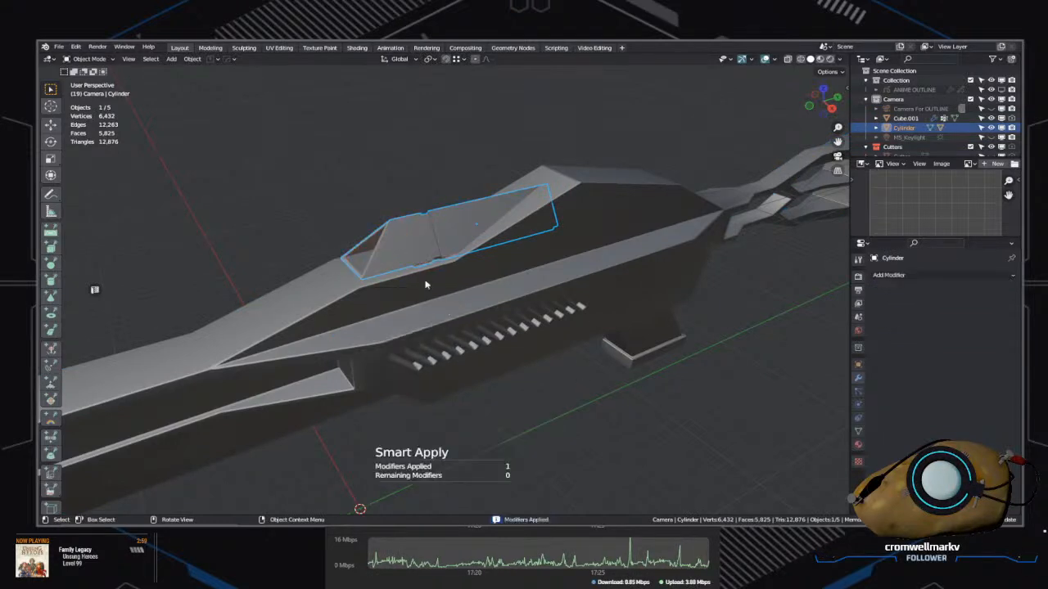
shift+click(421, 301)
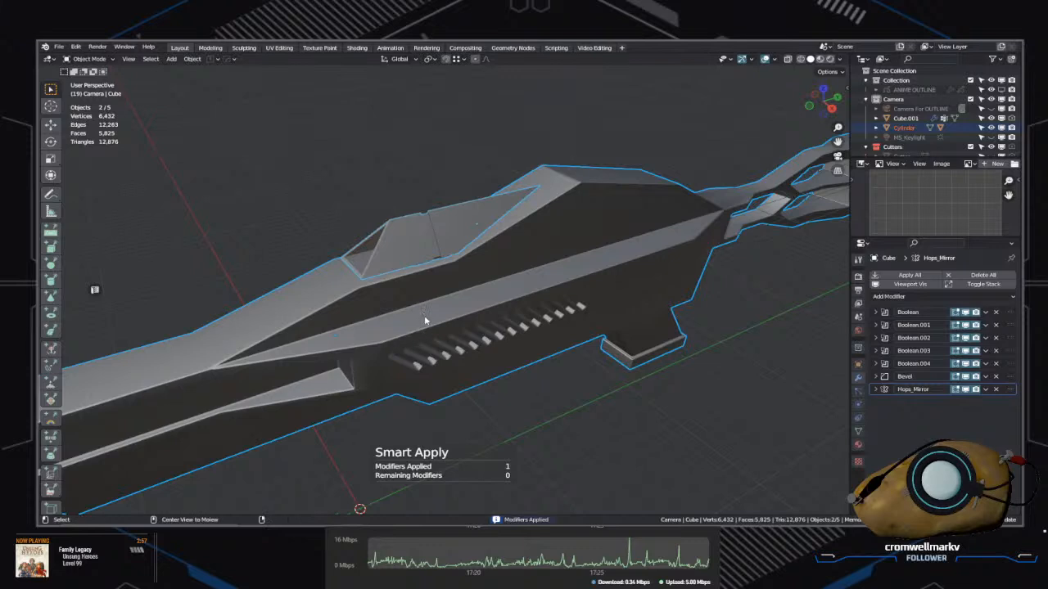
key(alt+x)
right_click(423, 316)
click(399, 254)
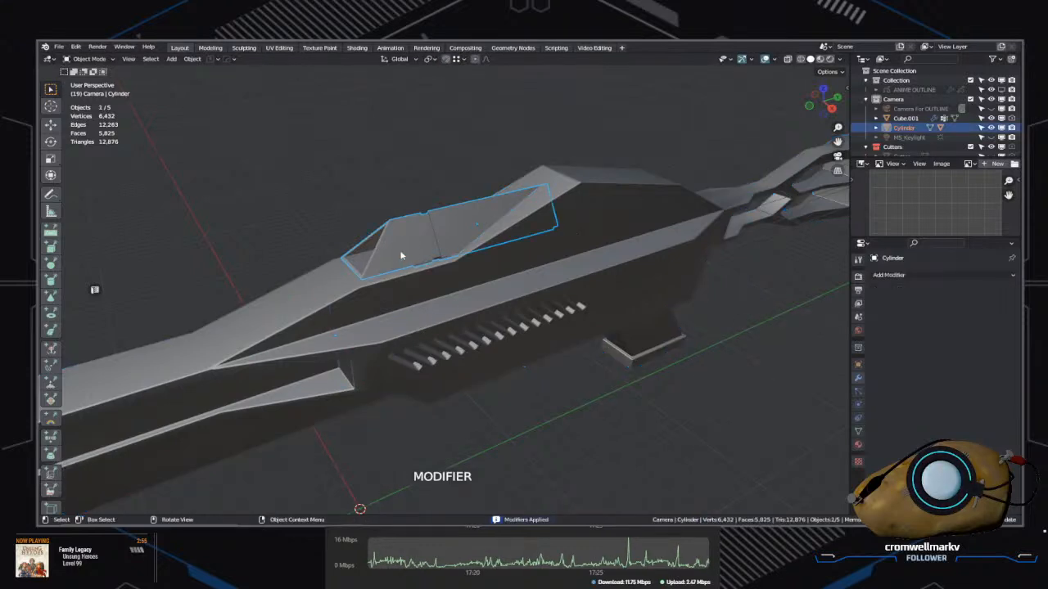
Step: Select the canopy Cylinder together with the rifle body and merge them with a HOPS Union Boolean
click(403, 304)
key(q)
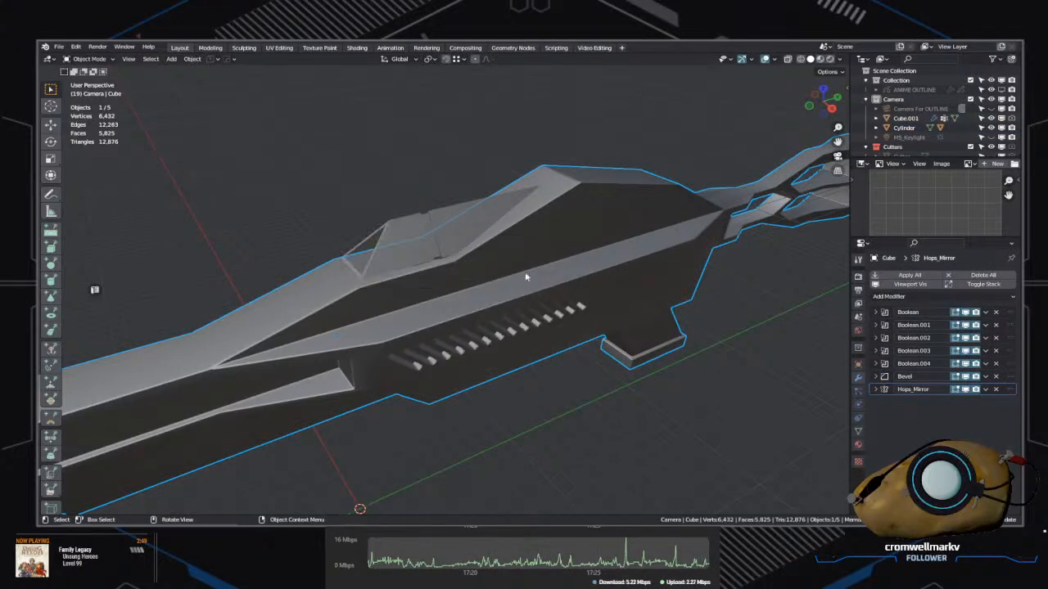
shift+click(409, 251)
key(alt+x)
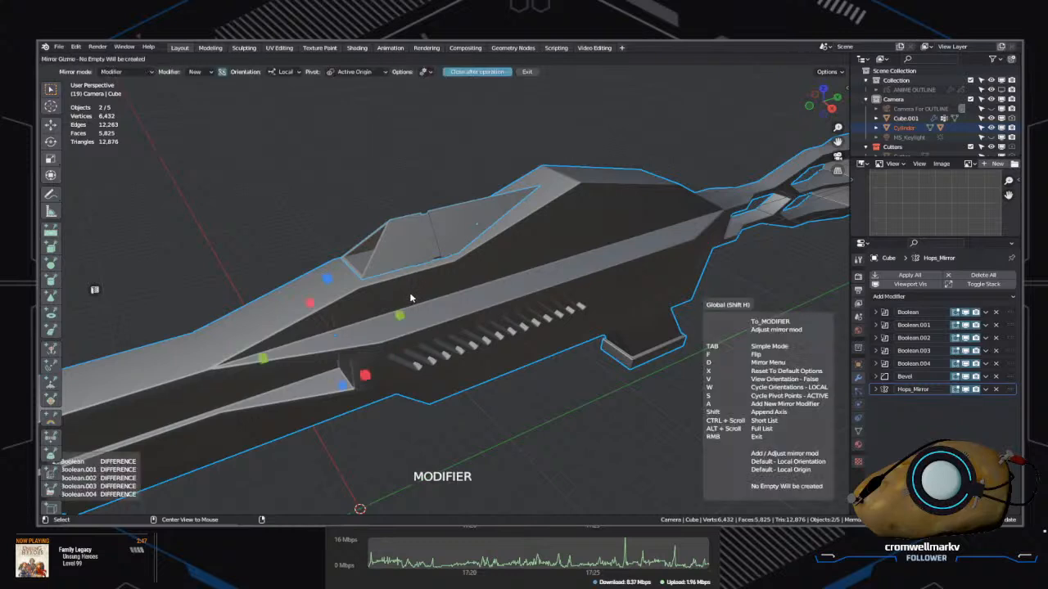
right_click(413, 298)
key(q)
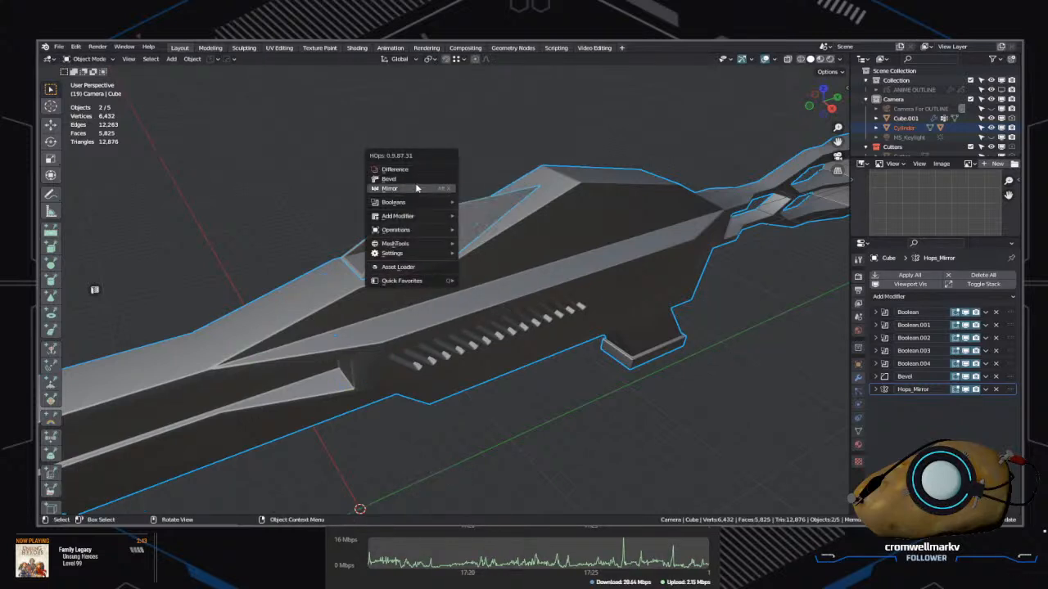
mouse_move(413, 204)
click(496, 226)
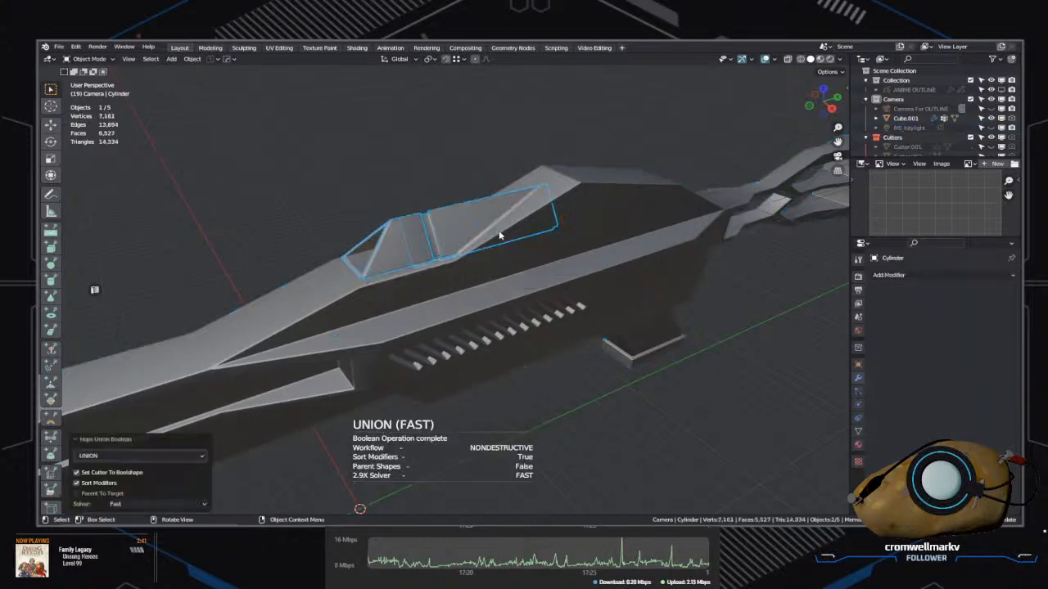
Step: Deselect everything and examine the canopy's groove and lower edge where it meets the rifle body
middle_drag(509, 289, 495, 320)
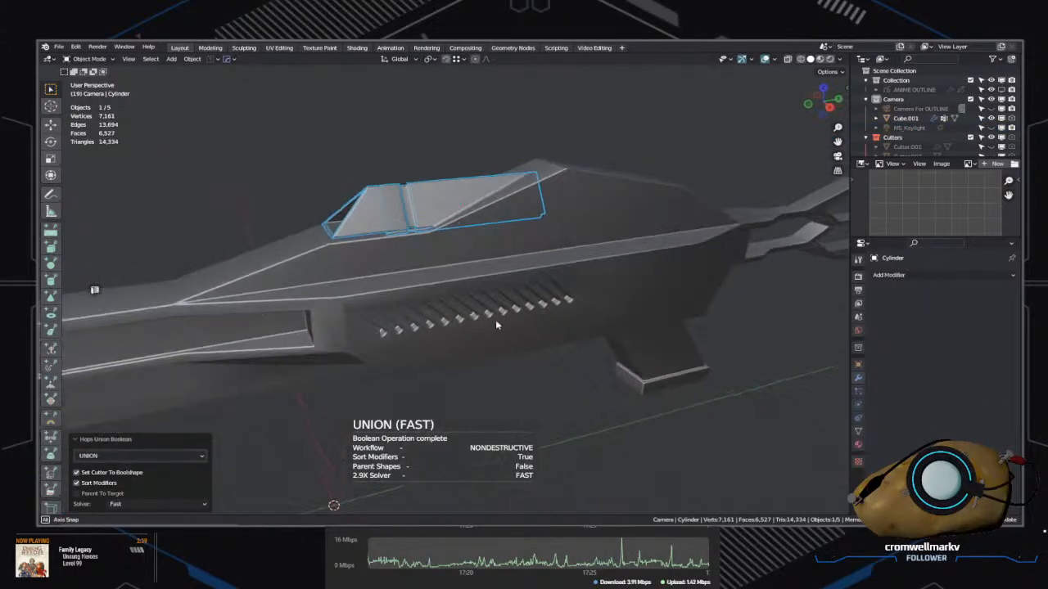
scroll(482, 323, up, 5)
shift+middle_drag(471, 221, 520, 438)
click(421, 151)
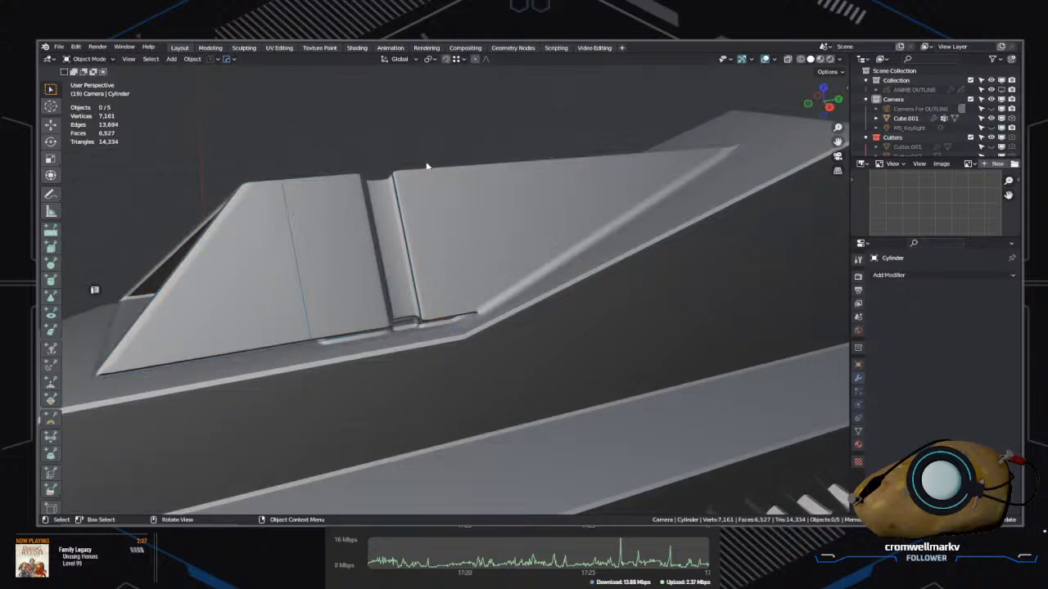
scroll(466, 249, down, 2)
middle_drag(465, 251, 431, 260)
scroll(431, 255, up, 4)
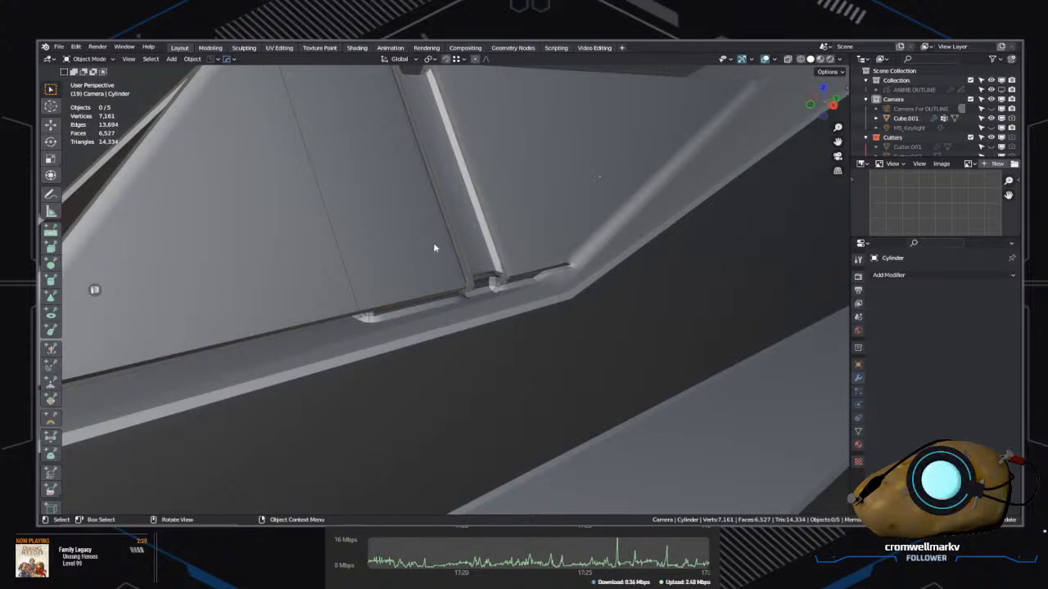
middle_drag(433, 243, 529, 348)
scroll(526, 352, down, 4)
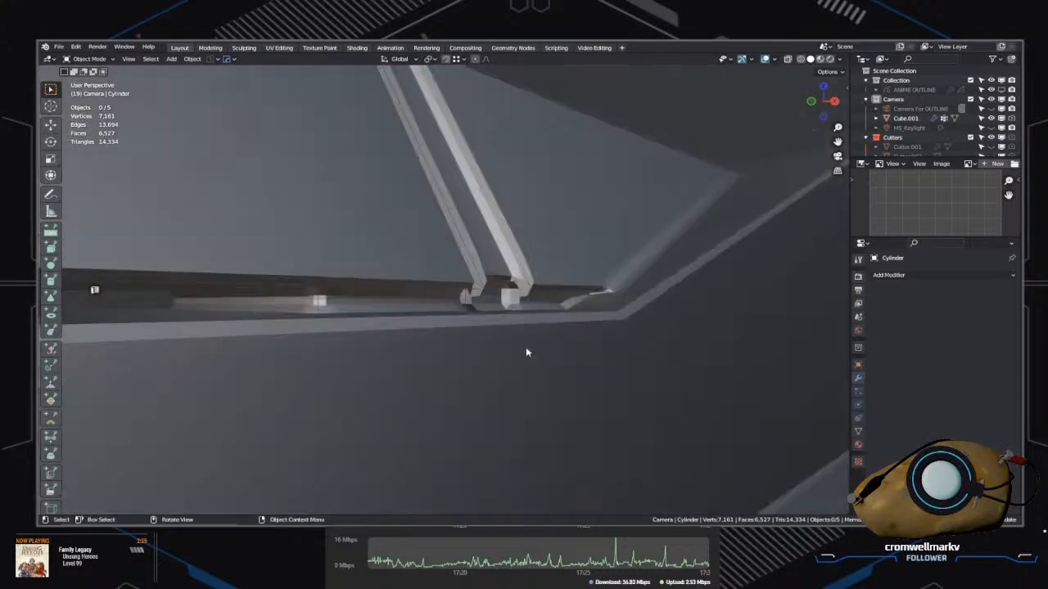
middle_drag(522, 346, 484, 355)
scroll(374, 390, down, 5)
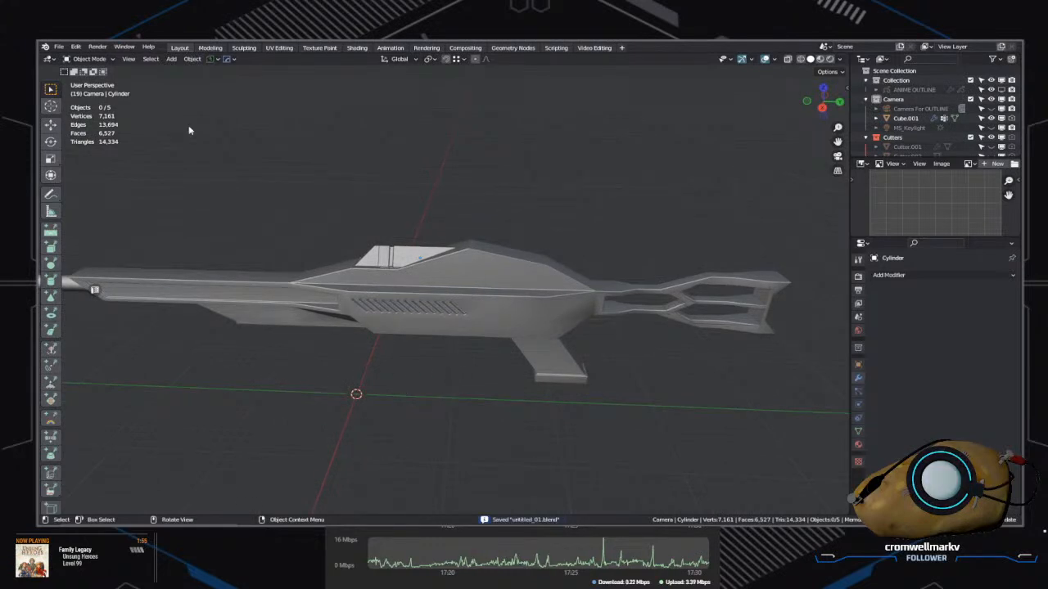
Step: Save the rifle file untitled_01.blend
key(Tab)
click(294, 161)
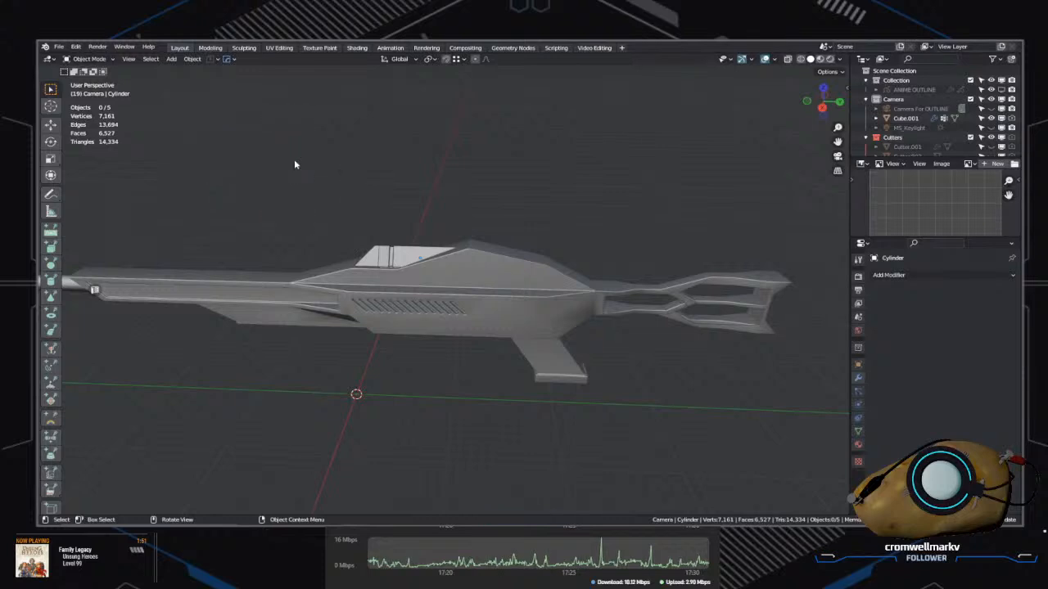
key(ctrl+s)
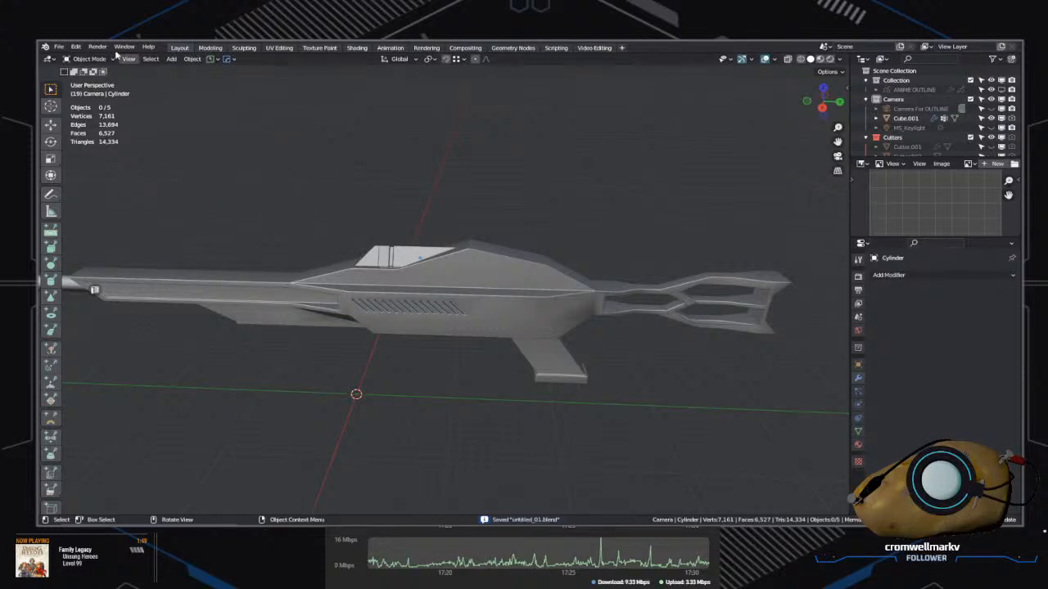
click(55, 46)
mouse_move(101, 76)
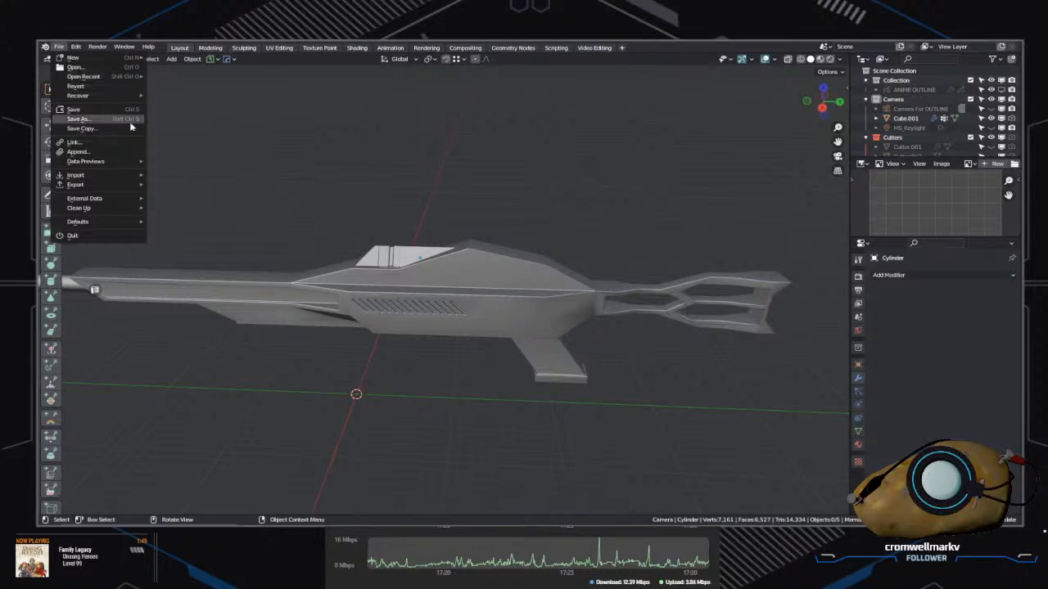
click(104, 65)
drag(450, 145, 1046, 231)
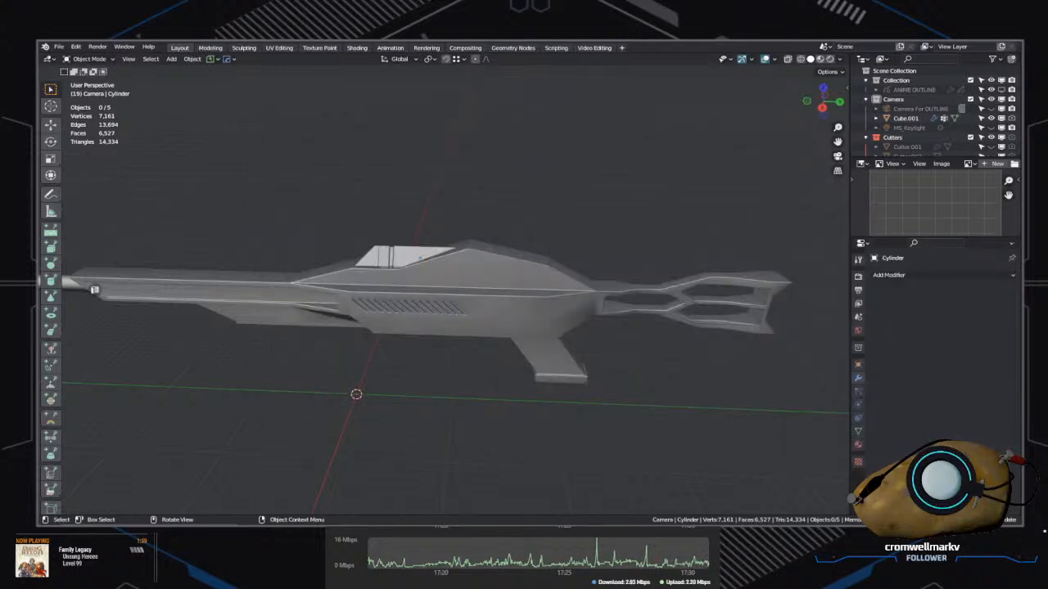
Step: Launch a second Blender - K Cycle X instance and bring up its dialog for opening a file
right_click(352, 532)
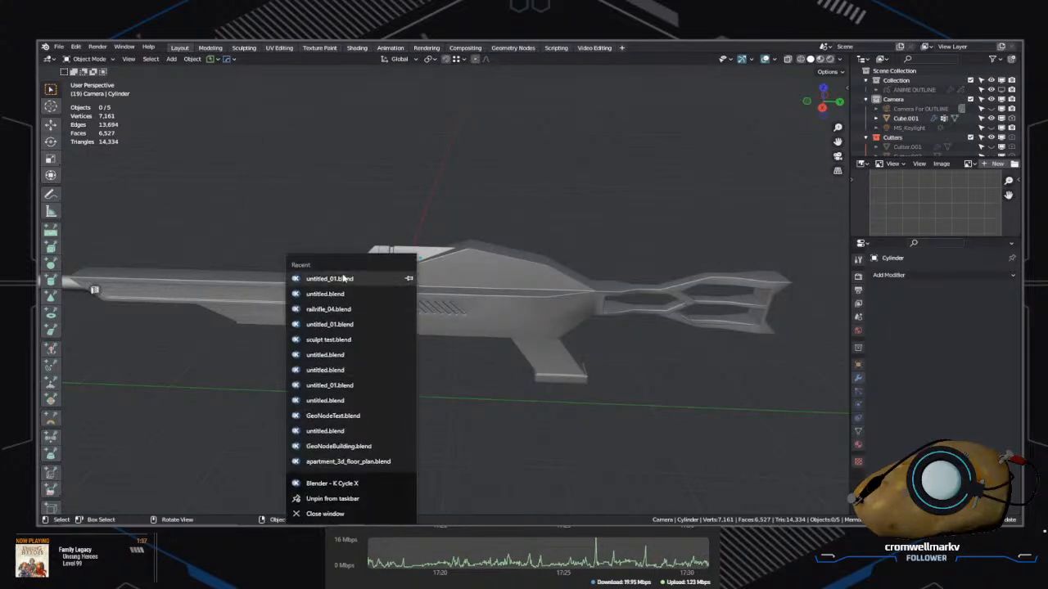
click(351, 484)
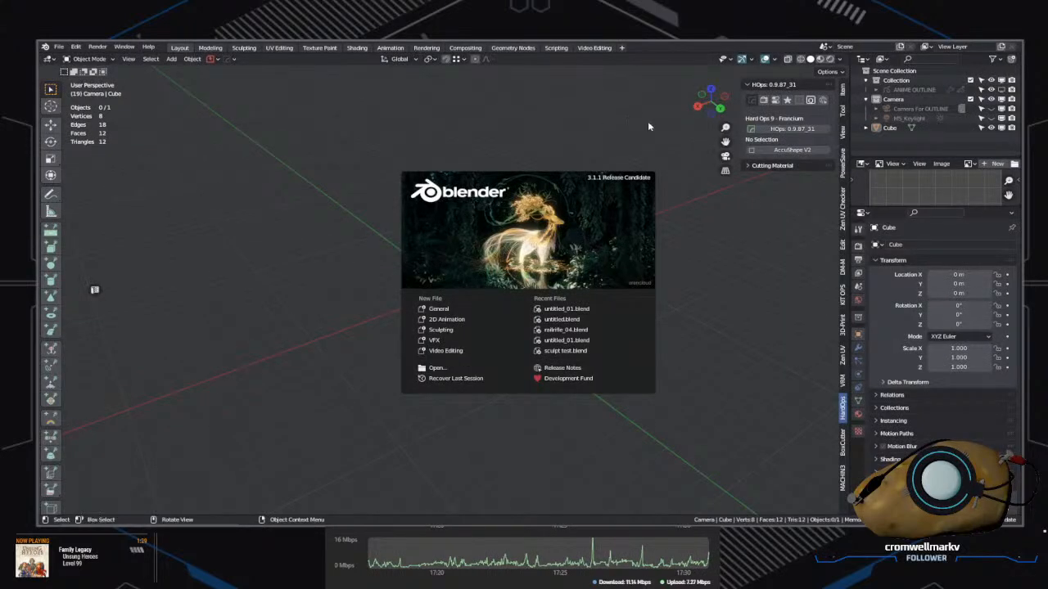
click(57, 47)
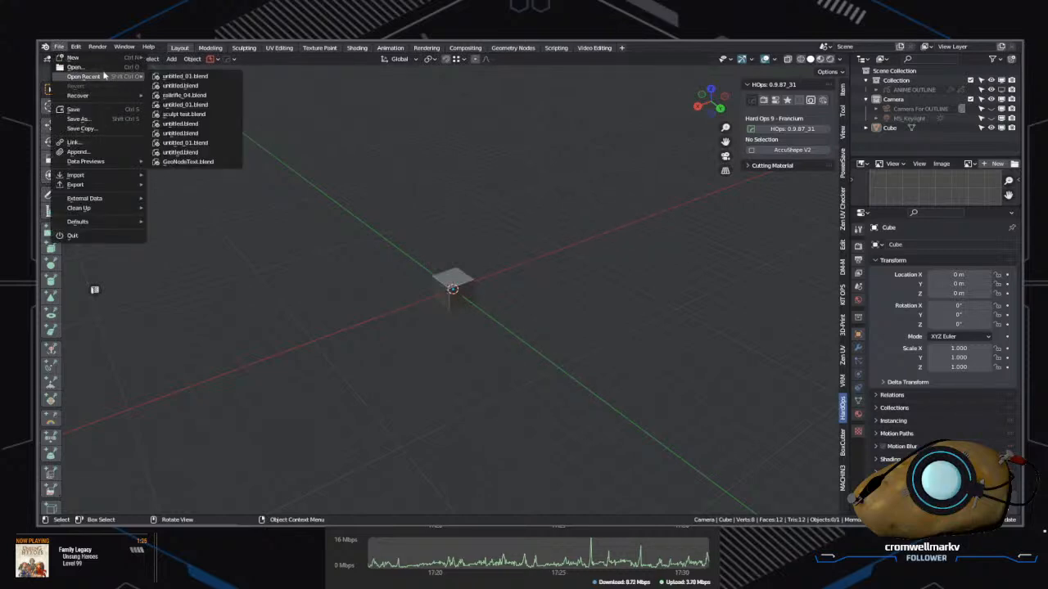
click(82, 67)
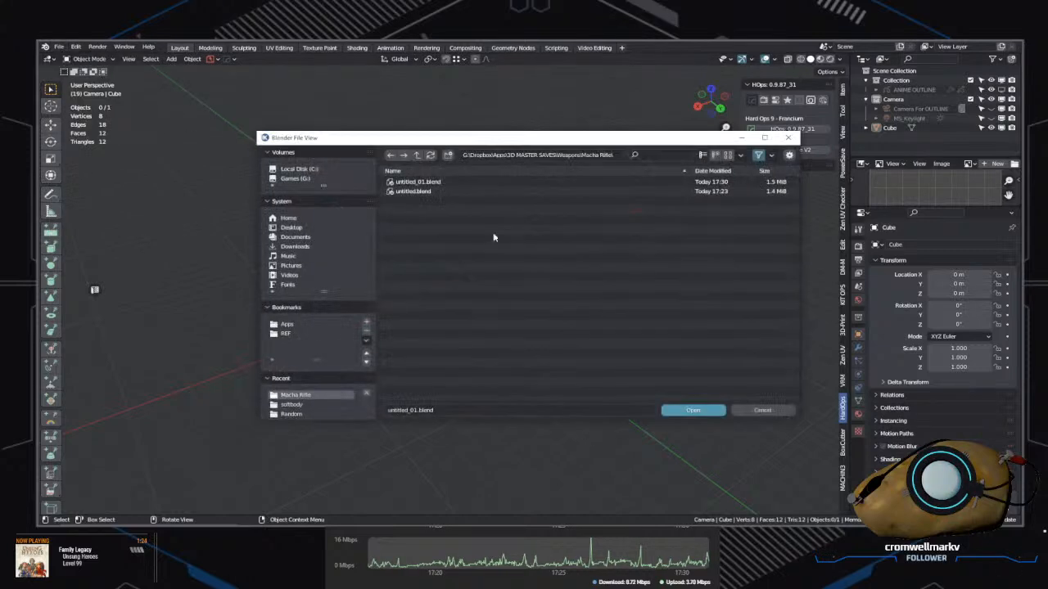
Step: Look through the Buster, Weapons and Mecha folders inside 3D MASTER SAVES for the older saved model
click(417, 155)
click(416, 156)
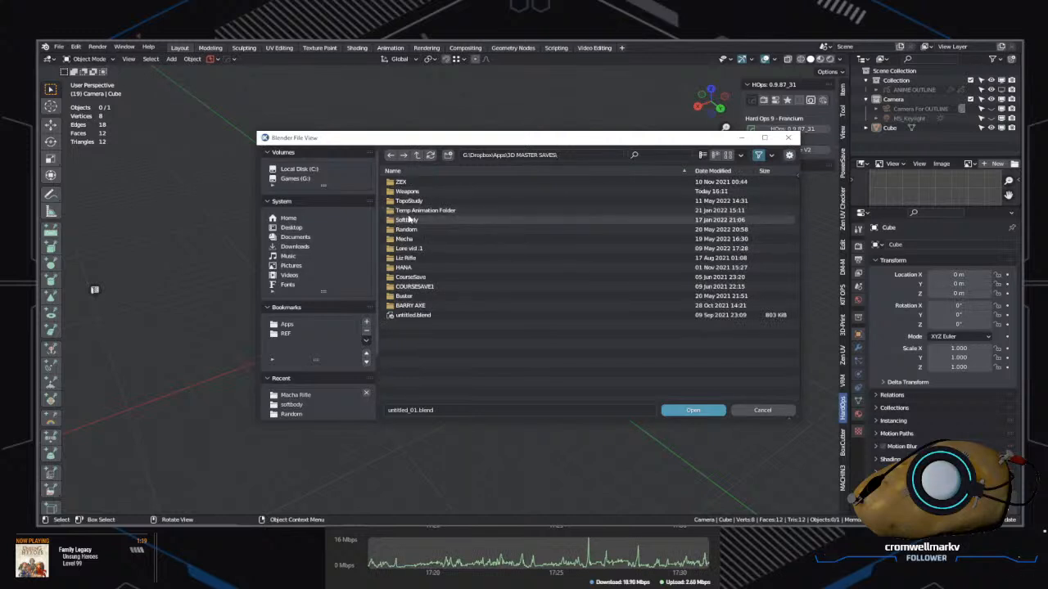
double_click(431, 300)
click(447, 182)
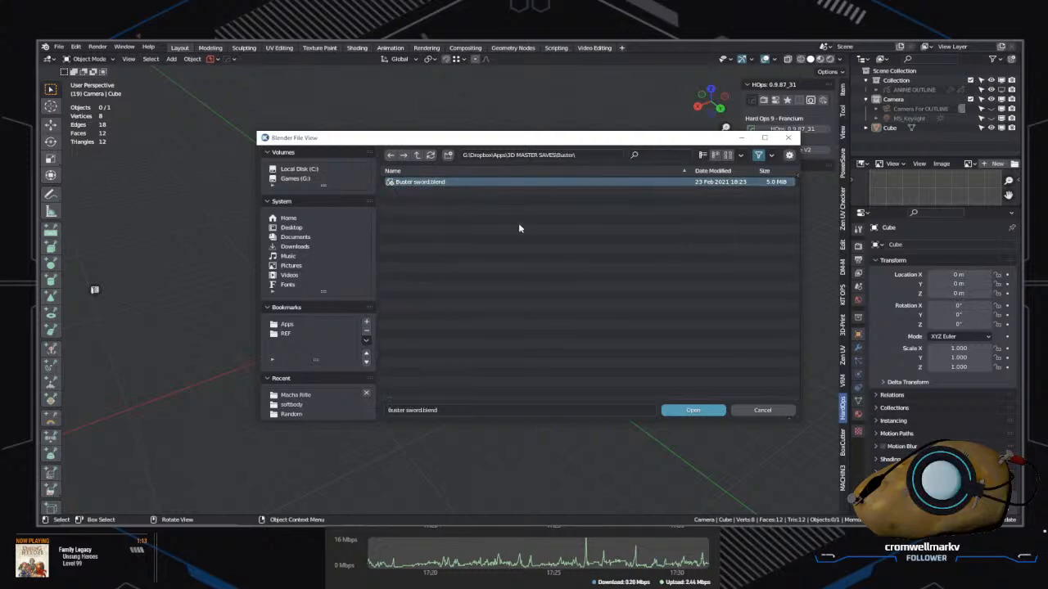
click(416, 156)
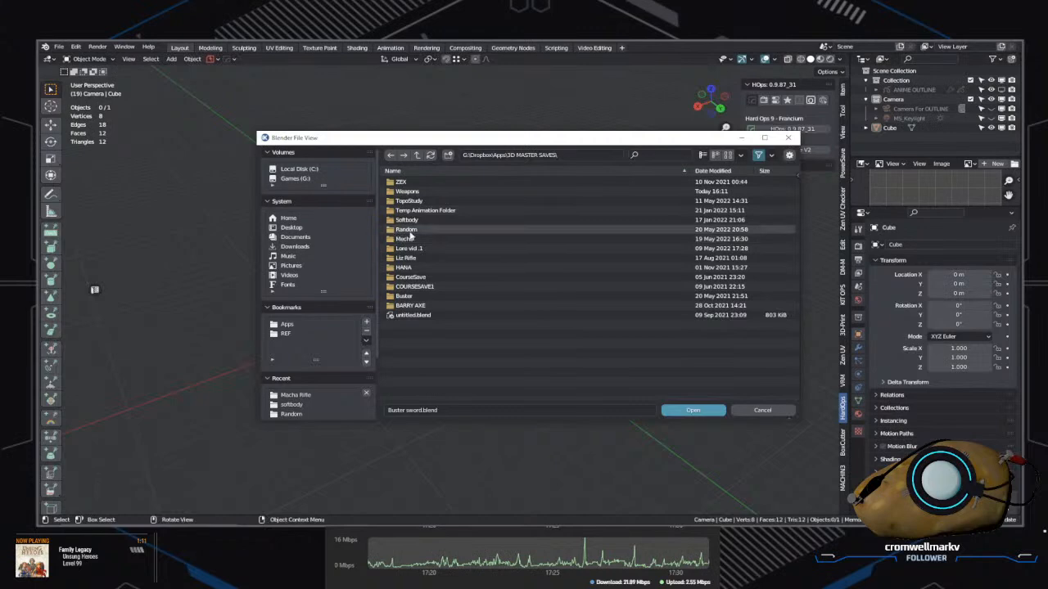
double_click(427, 191)
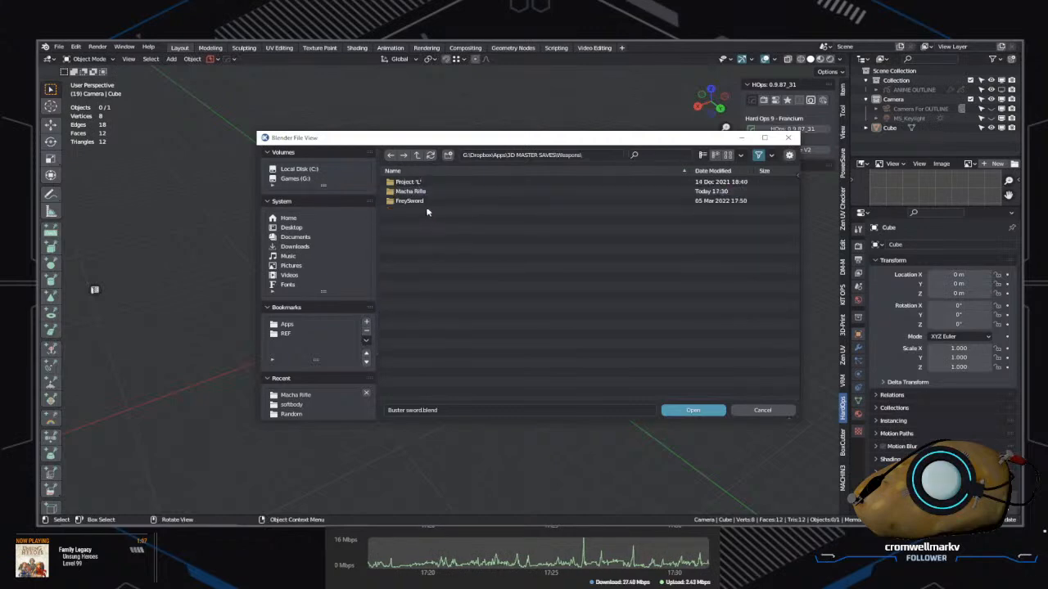
click(417, 156)
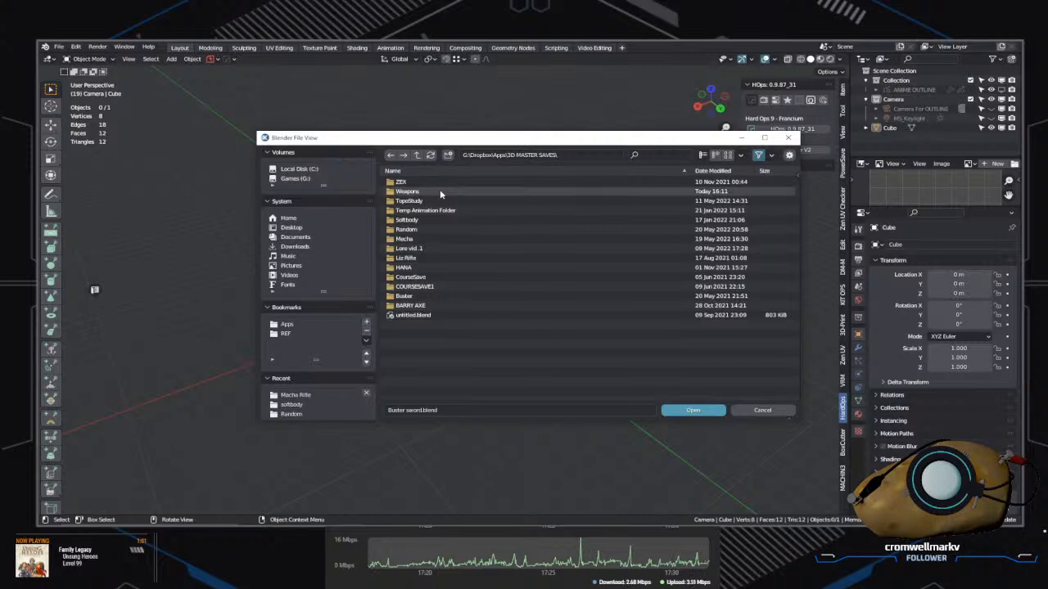
click(440, 239)
double_click(440, 239)
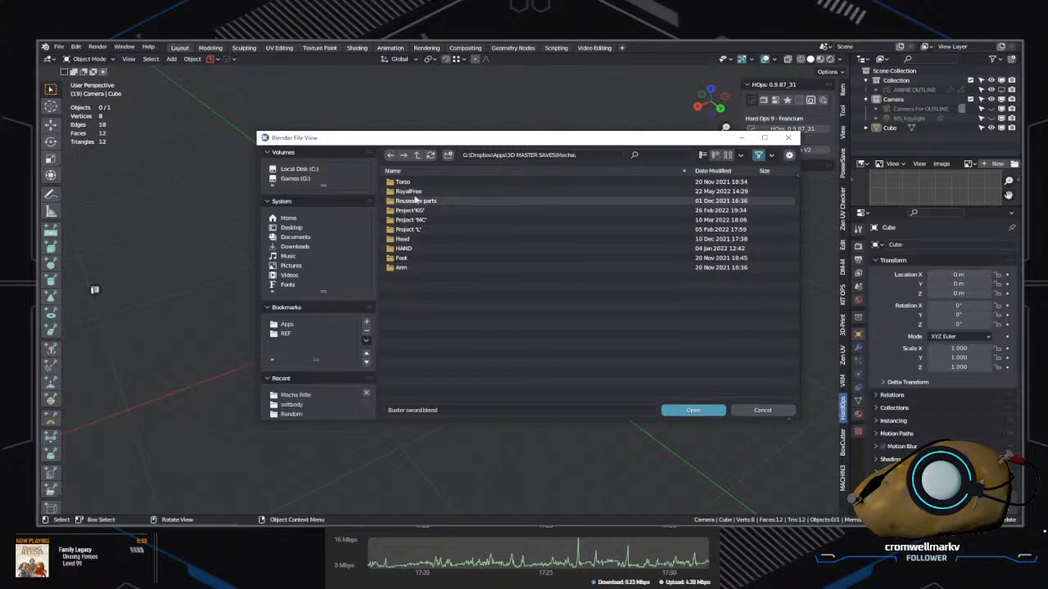
click(416, 154)
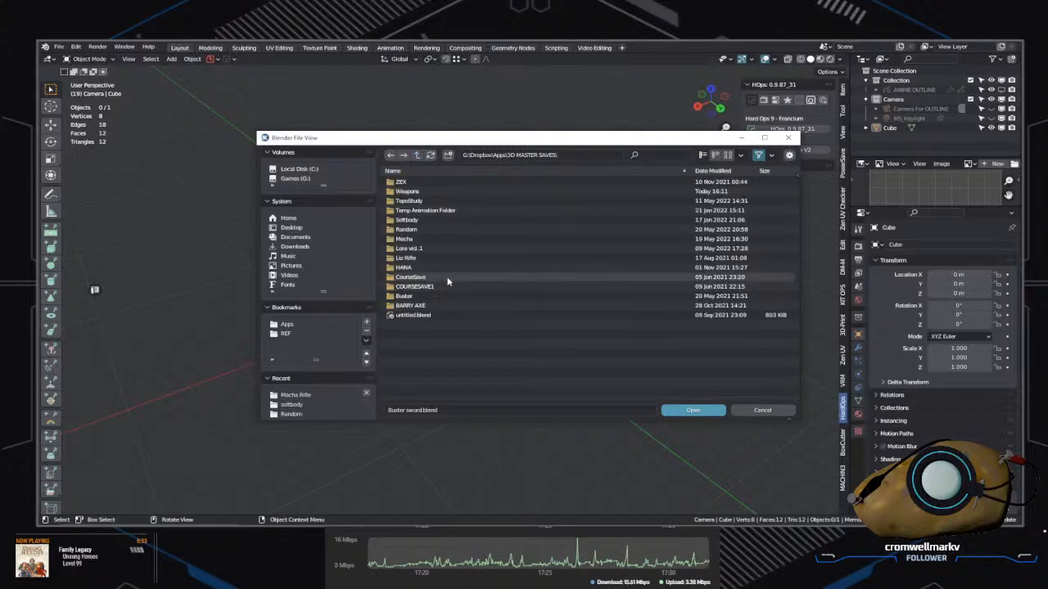
Step: Open the saved model file from the OrbitalCannon folder inside the Random folder of 3D MASTER SAVES
double_click(440, 229)
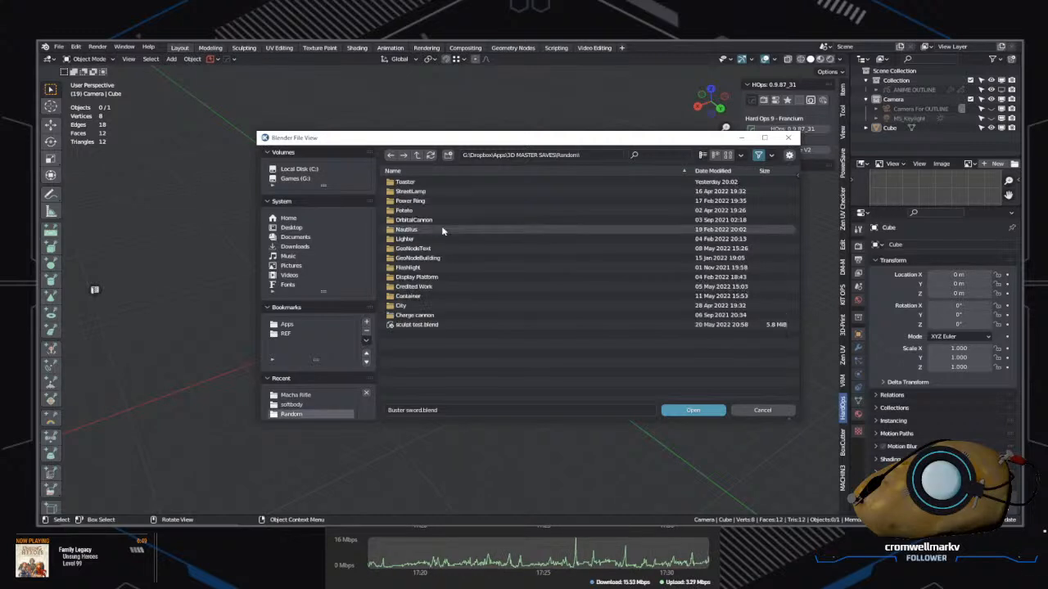
click(440, 219)
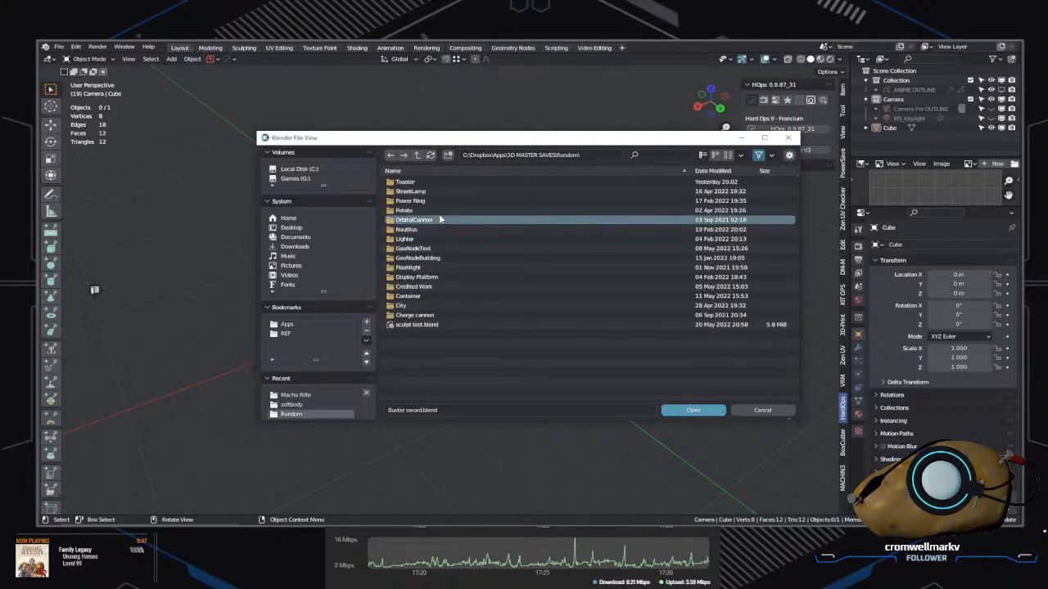
click(434, 299)
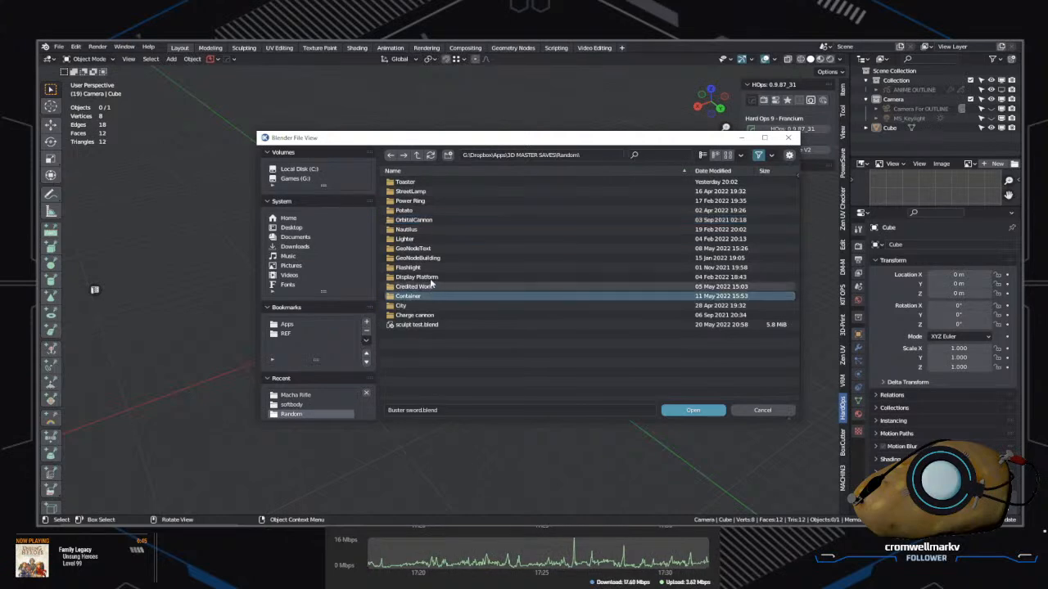
click(423, 221)
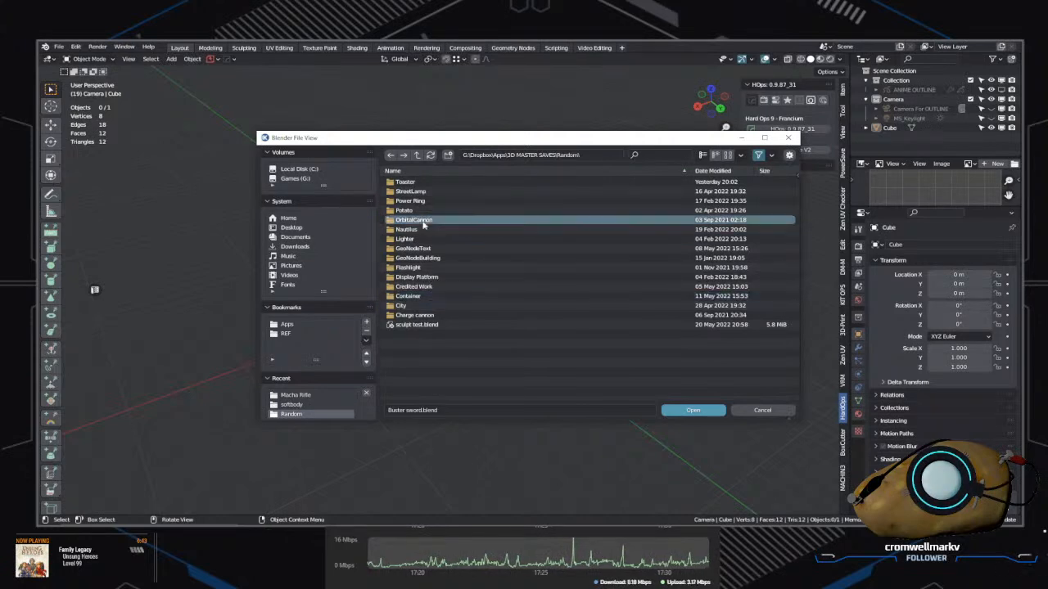
double_click(422, 221)
double_click(424, 221)
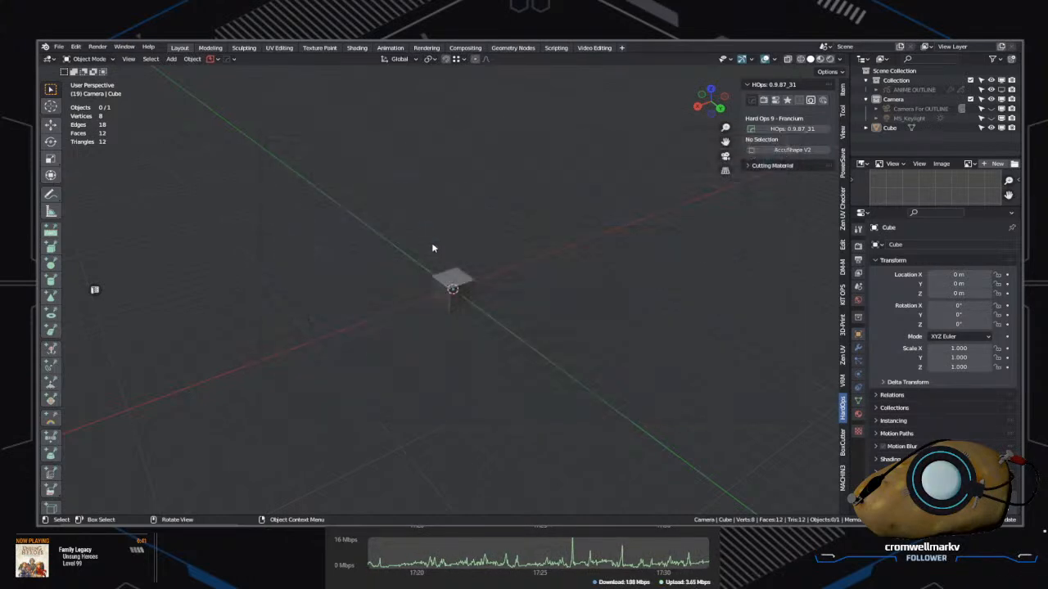
Step: Select the mirrored Power gen object recessed in the rounded end cap of the orbital cannon
scroll(491, 315, down, 8)
mouse_move(524, 245)
middle_down()
mouse_move(500, 328)
mouse_move(507, 256)
middle_up()
scroll(532, 211, down, 1)
shift+middle_drag(552, 182, 571, 349)
scroll(617, 320, down, 2)
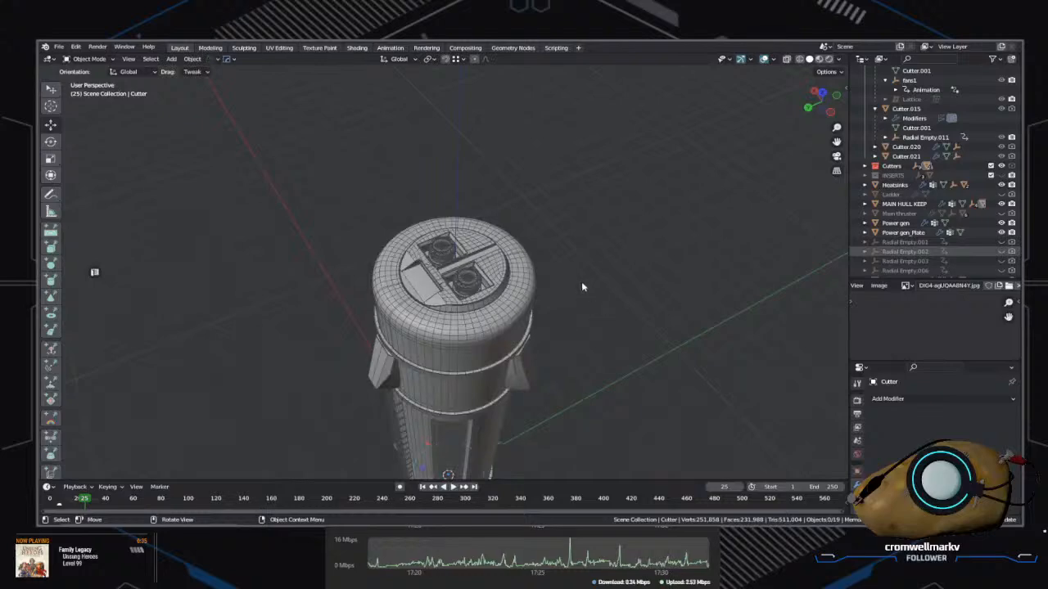
scroll(582, 288, up, 6)
key(z)
click(543, 322)
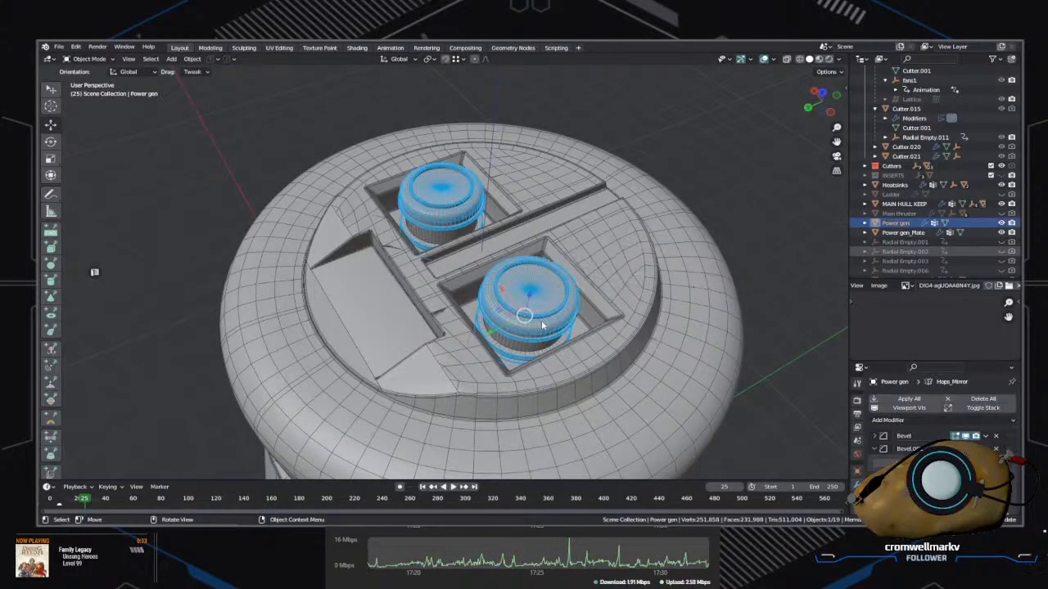
Step: Add the Power gen_Plate beneath the generators to the selection, keeping Power gen selected
scroll(544, 324, down, 4)
mouse_move(545, 356)
middle_down()
mouse_move(542, 312)
mouse_move(549, 367)
middle_up()
scroll(548, 367, up, 3)
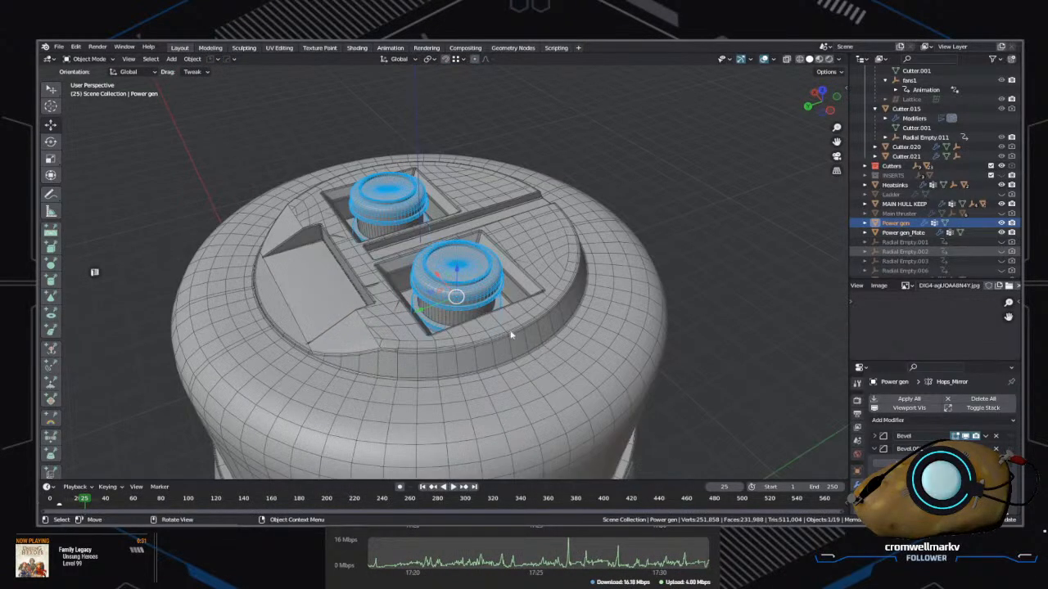
click(446, 328)
shift+click(435, 329)
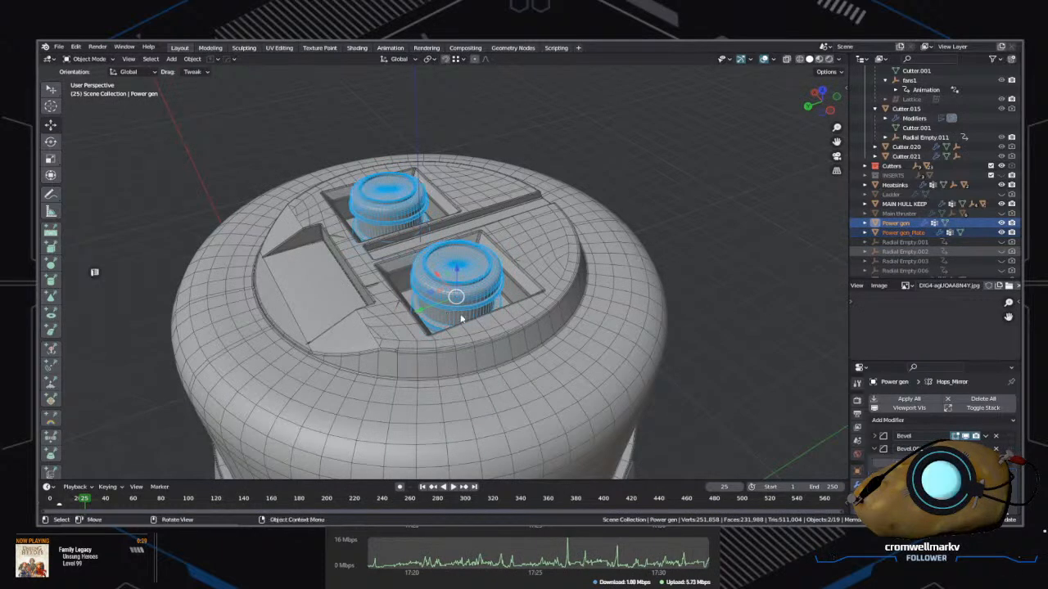
key(g)
right_click(526, 327)
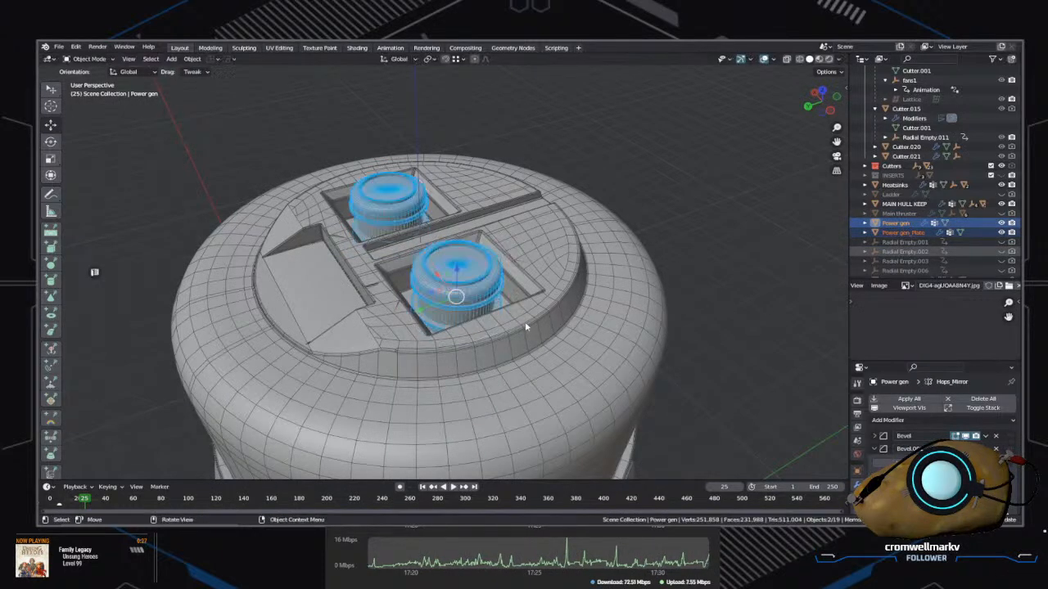
key(g)
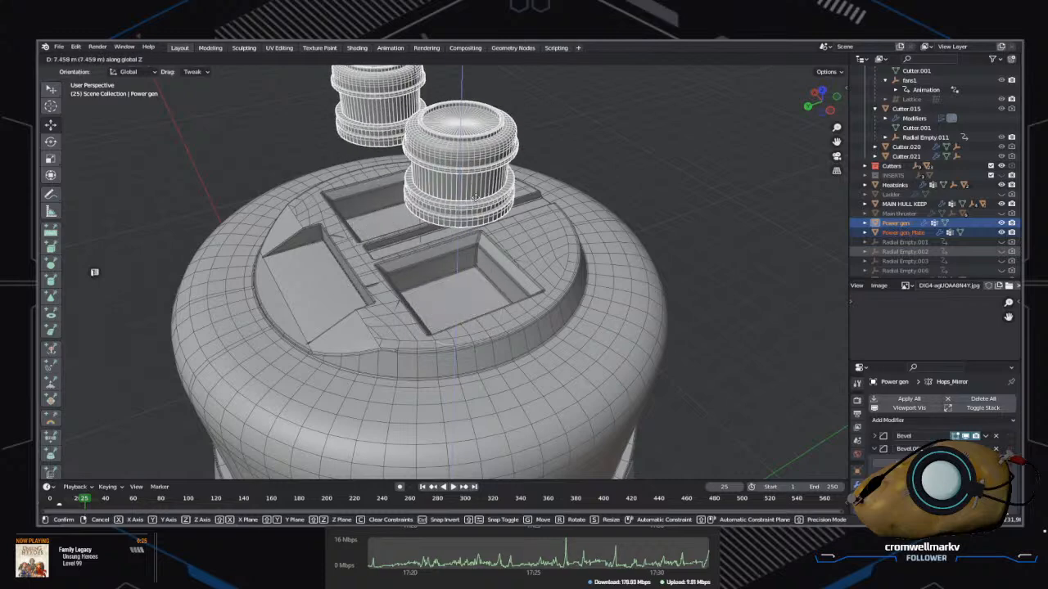
right_click(487, 272)
right_click(475, 279)
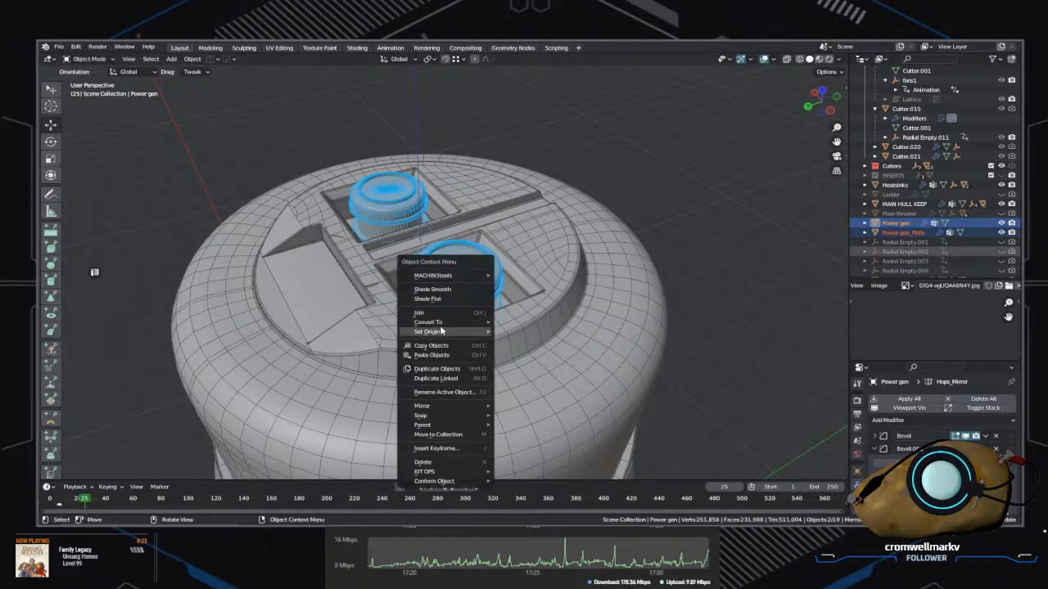
click(446, 371)
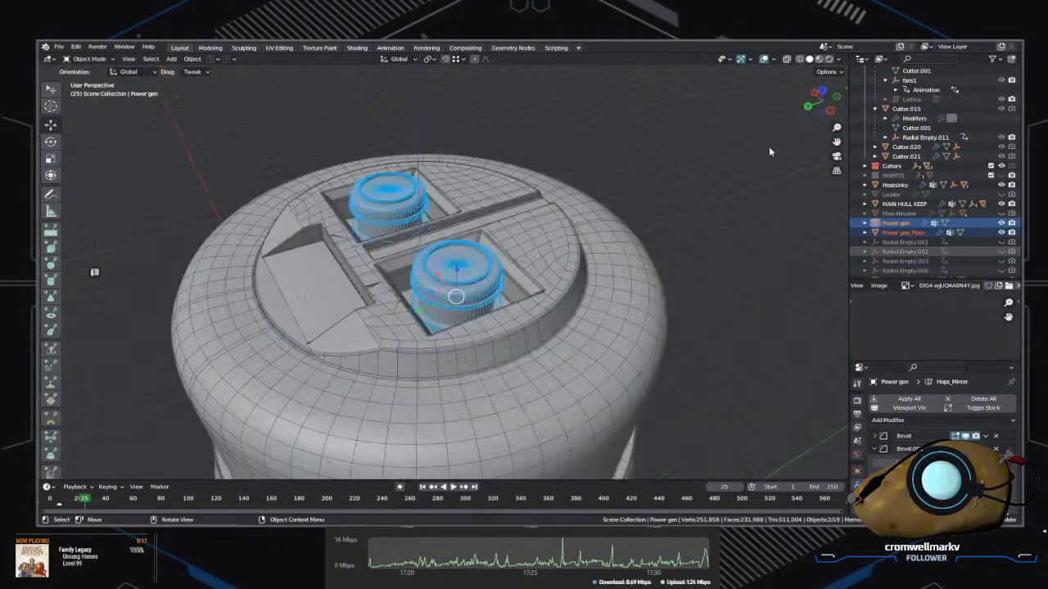
Step: Clear the selection, examine the generators and the hull from several sides, and try the rendered preview before returning to Material Preview
click(760, 212)
scroll(640, 272, up, 6)
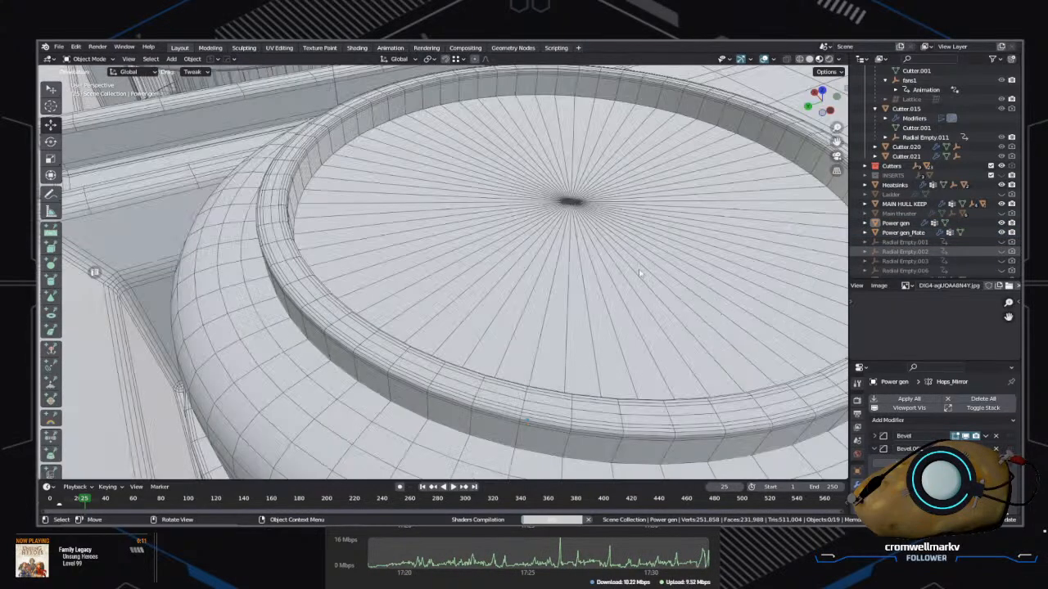
scroll(636, 275, down, 7)
middle_drag(636, 274, 637, 246)
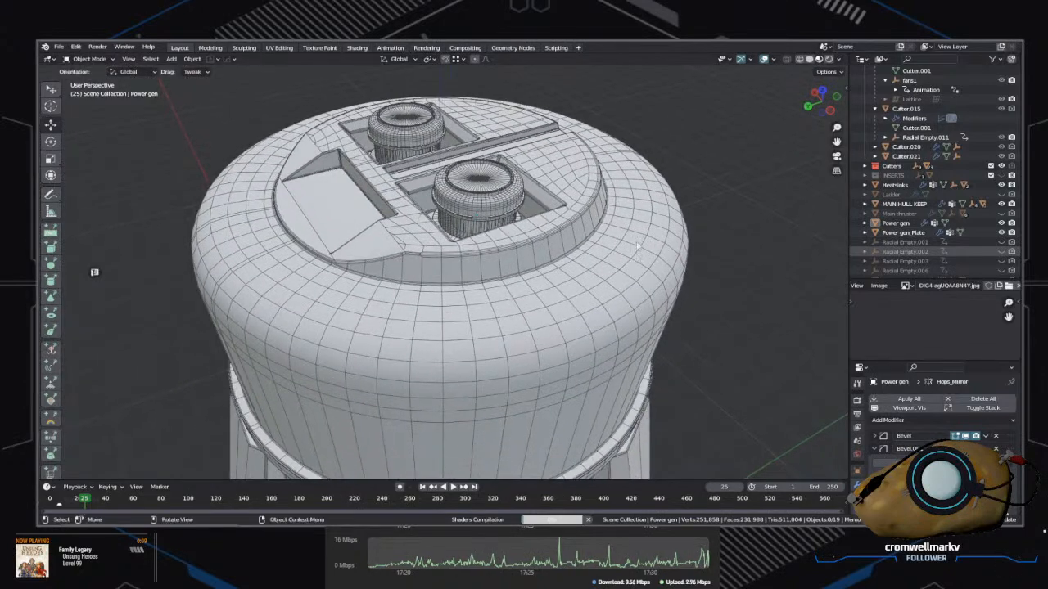
scroll(744, 204, down, 7)
key(ctrl+KP_1)
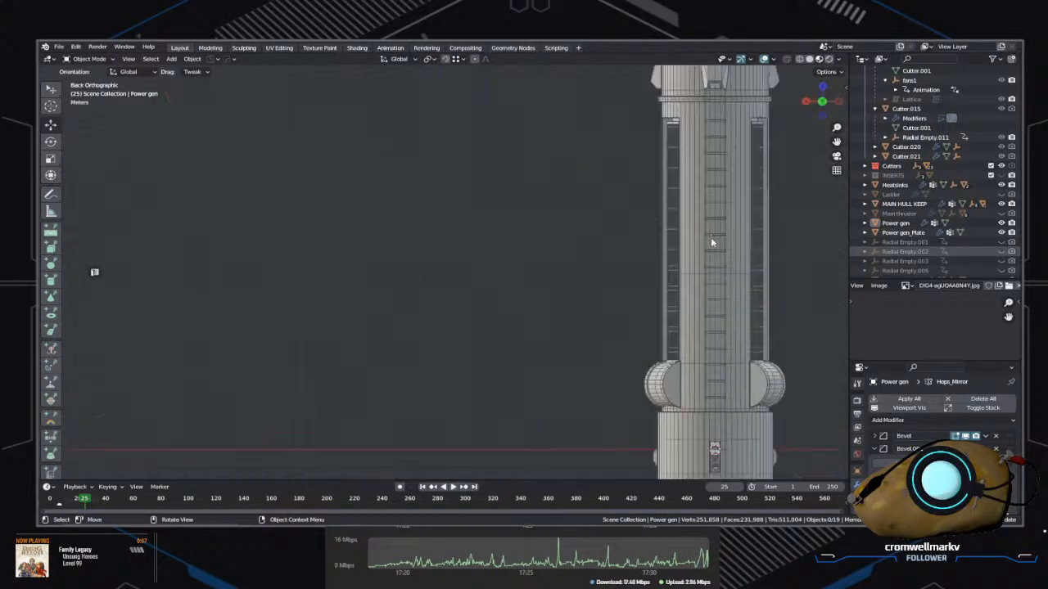
middle_drag(710, 237, 577, 275)
scroll(726, 210, down, 3)
scroll(517, 211, up, 5)
scroll(514, 321, up, 5)
scroll(511, 330, up, 1)
scroll(530, 295, up, 2)
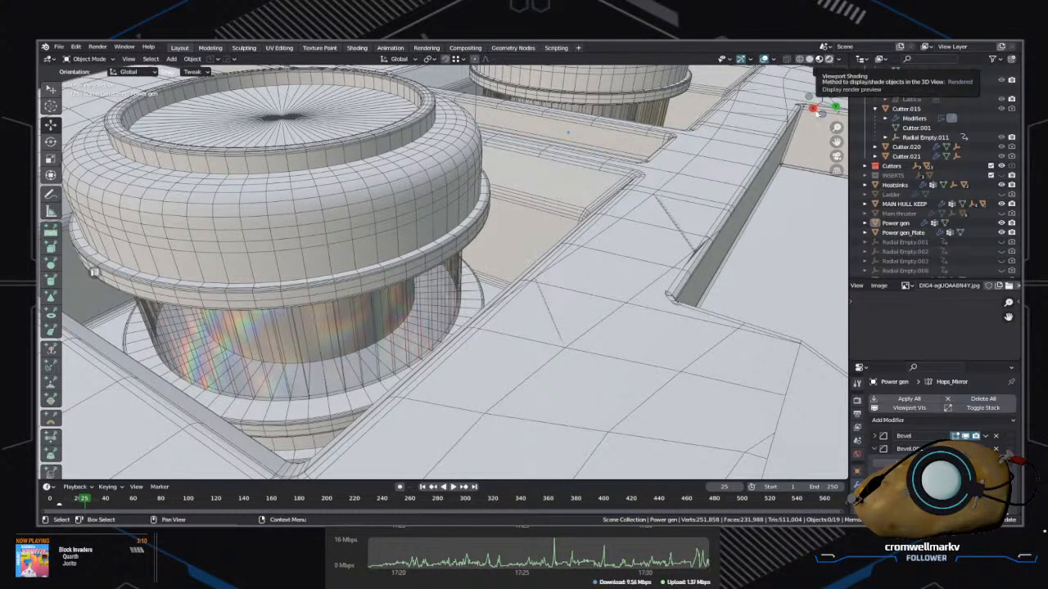
click(829, 60)
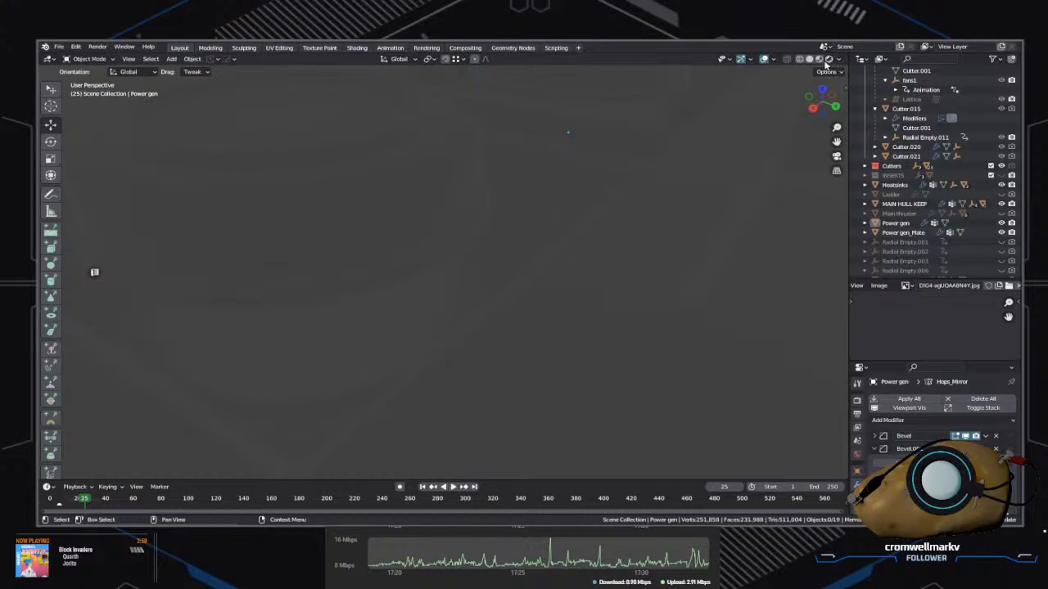
click(819, 60)
Step: Inspect the Power gen and Power gen_Plate objects by selecting each in turn and expanding their contents in the outliner
click(345, 347)
mouse_move(345, 347)
middle_down()
mouse_move(358, 345)
mouse_move(351, 338)
mouse_move(354, 347)
middle_up()
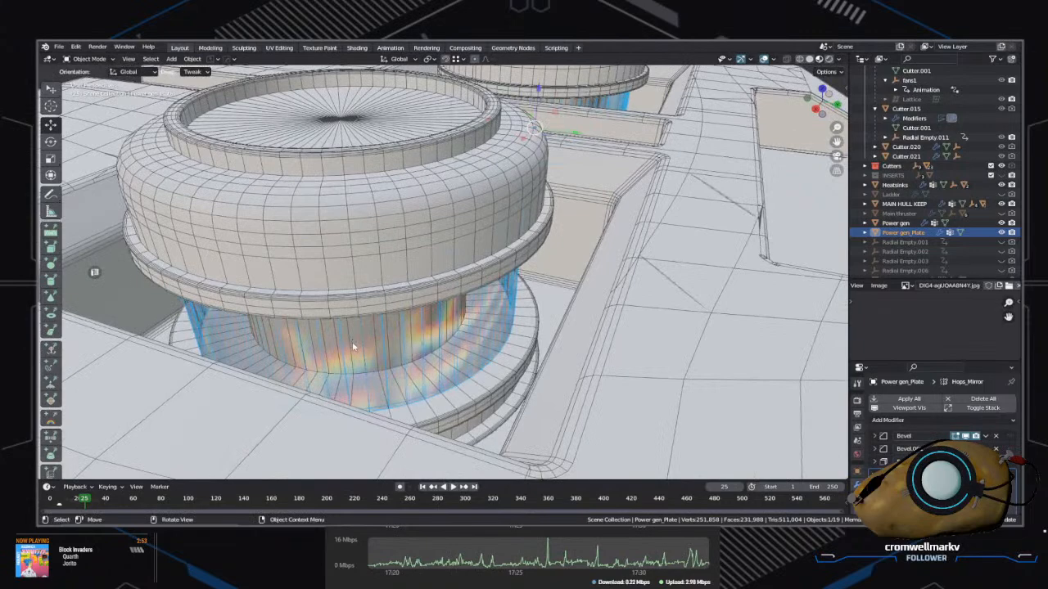
click(896, 223)
middle_drag(687, 266, 704, 262)
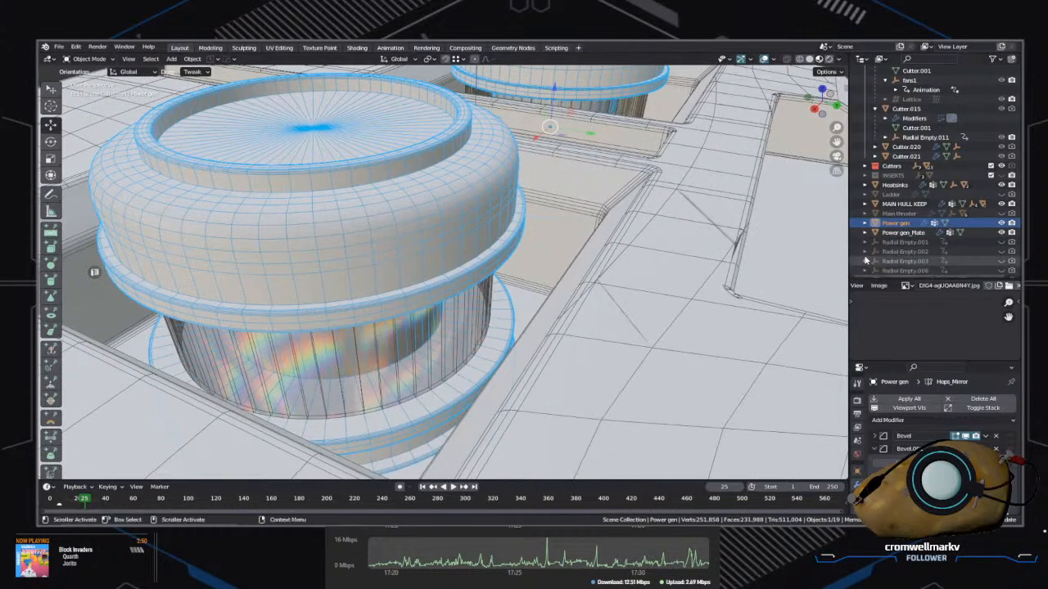
click(870, 233)
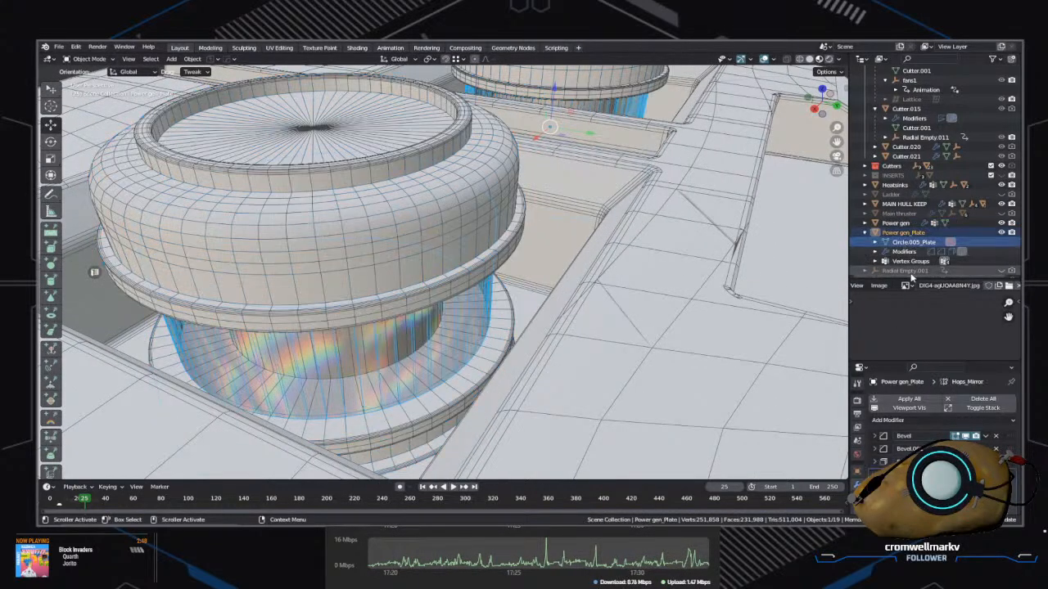
click(865, 223)
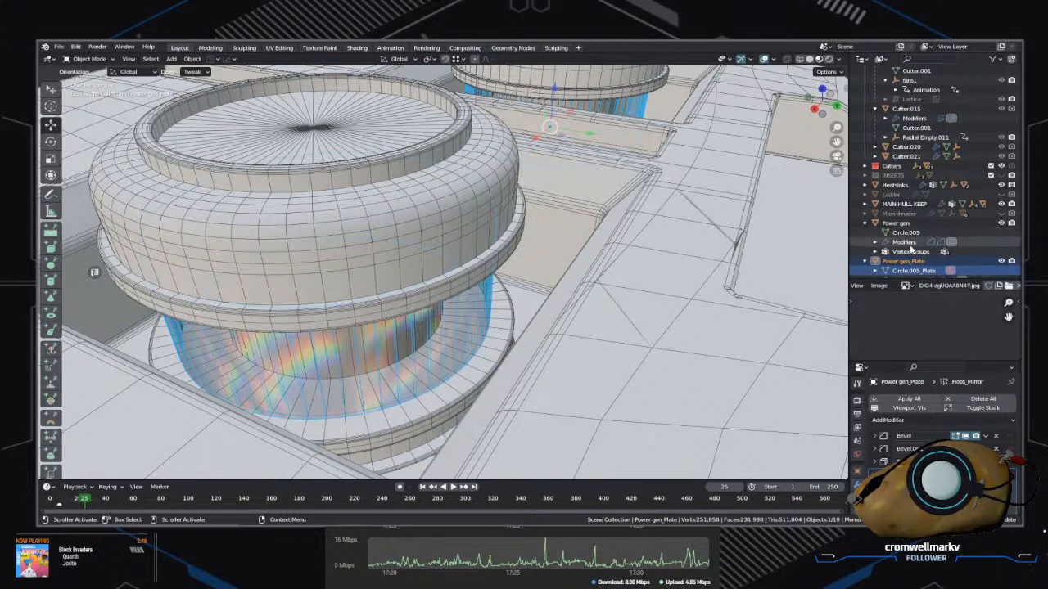
click(911, 243)
click(903, 261)
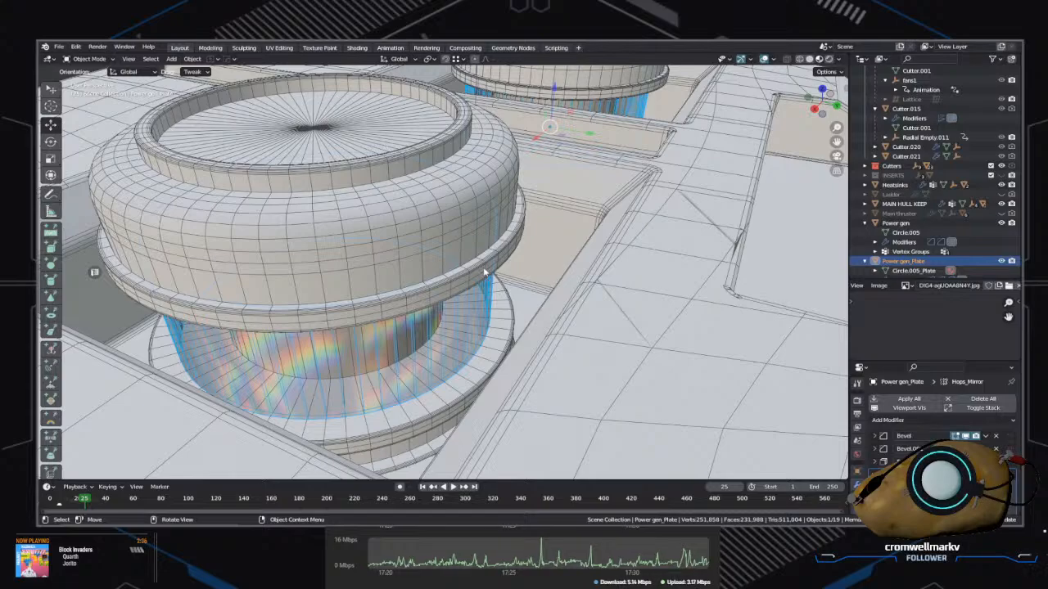
Step: Unhide all hidden objects in the scene
scroll(334, 319, down, 4)
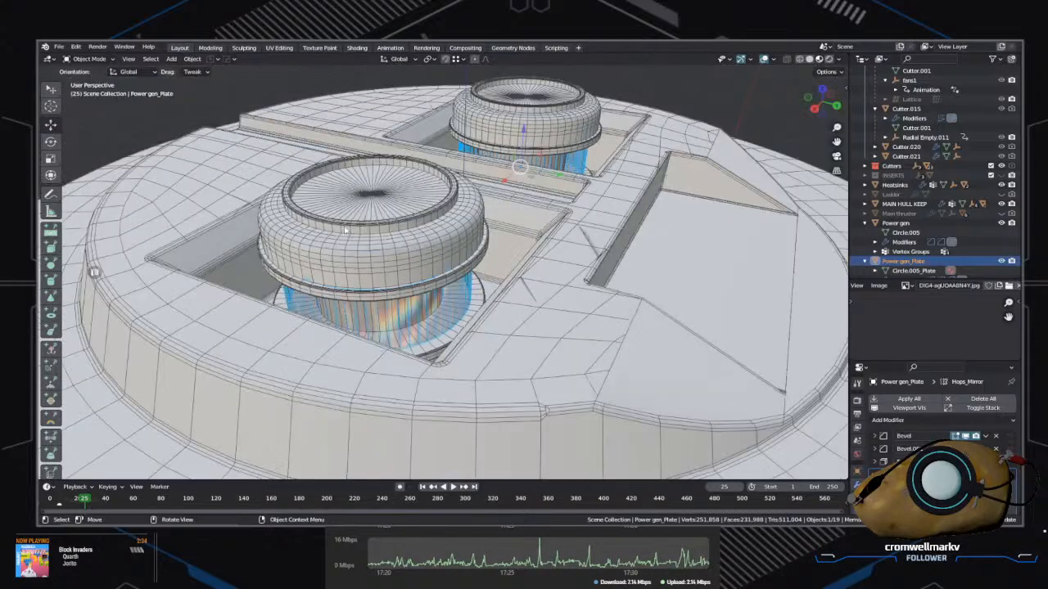
scroll(424, 357, up, 4)
middle_drag(431, 360, 501, 368)
scroll(502, 368, up, 4)
scroll(501, 364, down, 6)
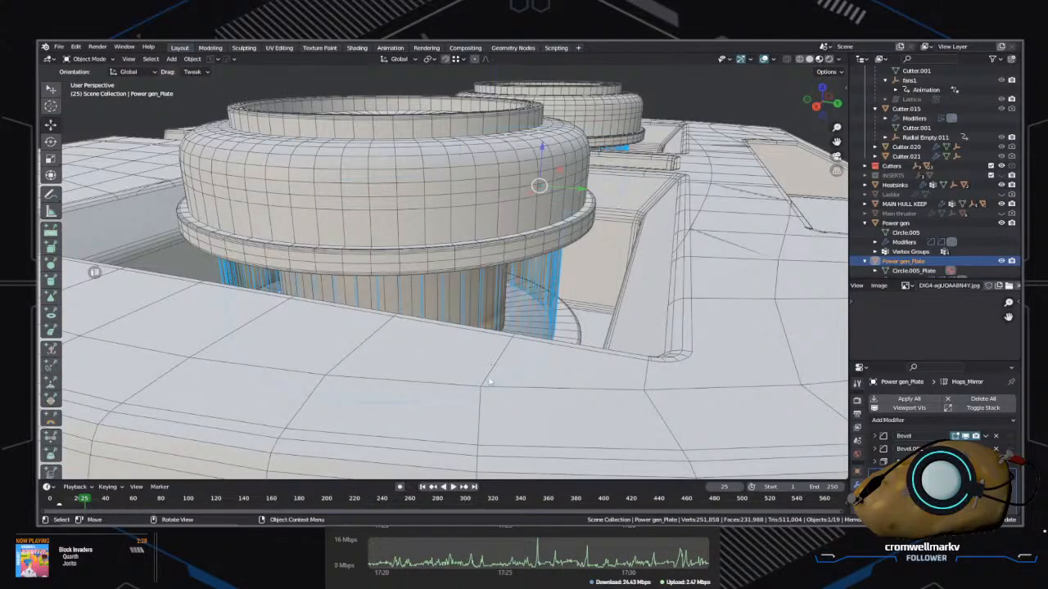
key(alt+h)
click(502, 385)
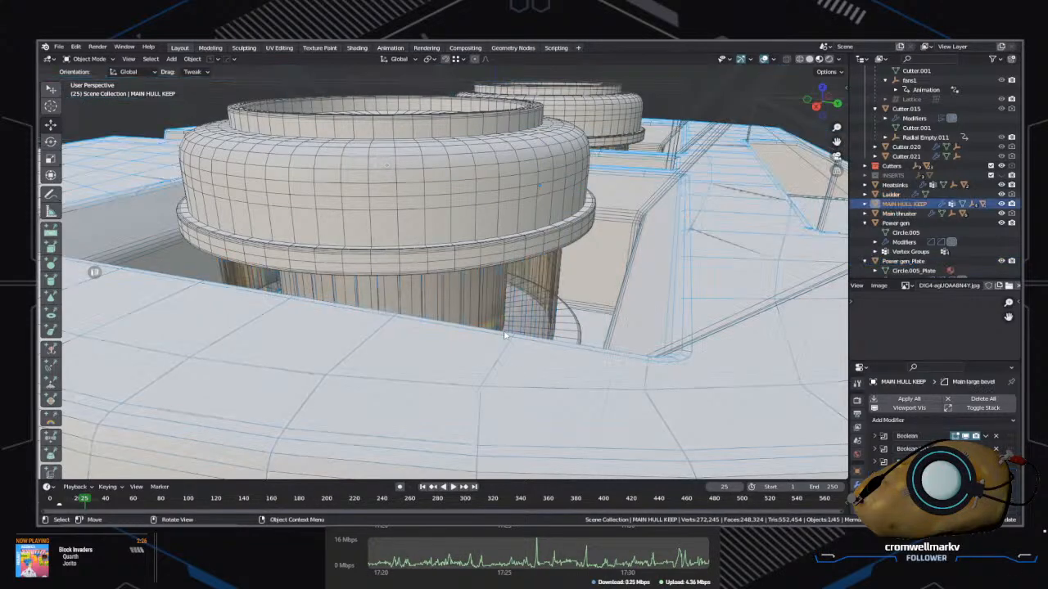
middle_drag(502, 385, 484, 411)
click(439, 367)
scroll(438, 368, down, 3)
scroll(438, 368, down, 2)
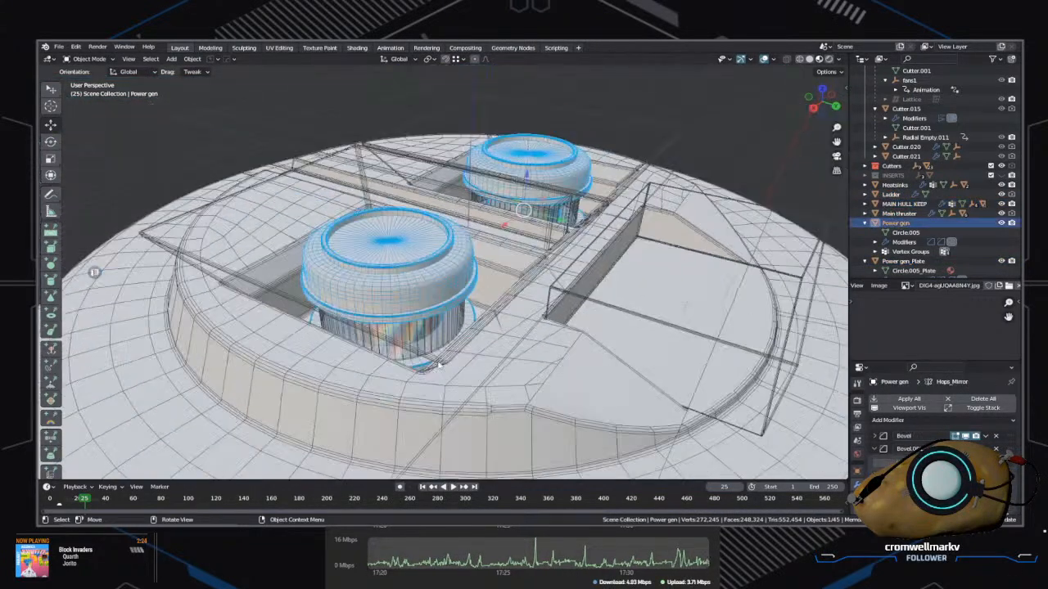
key(g)
key(z)
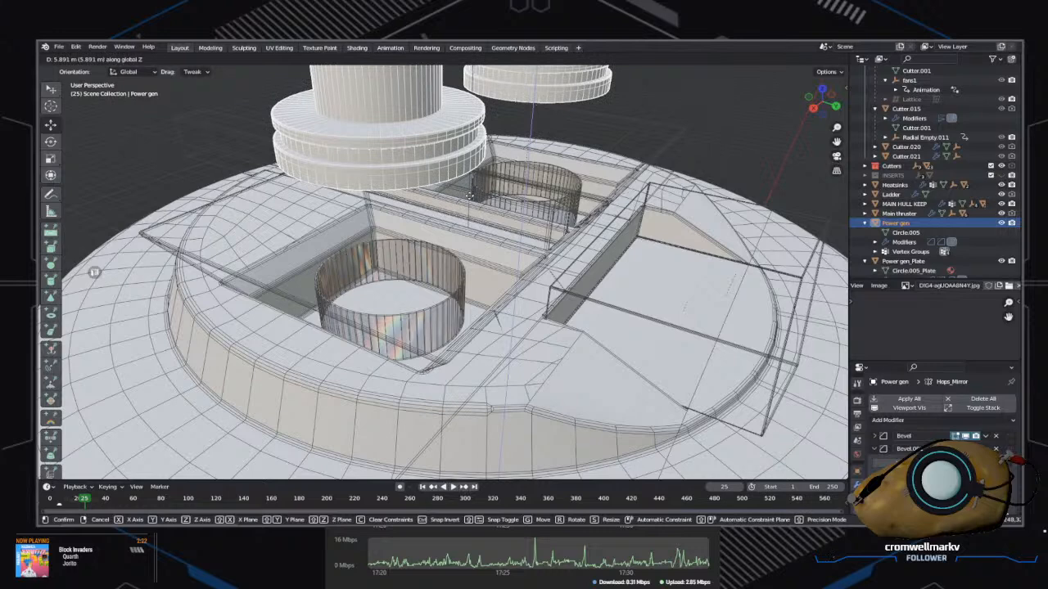
right_click(471, 207)
click(422, 342)
key(g)
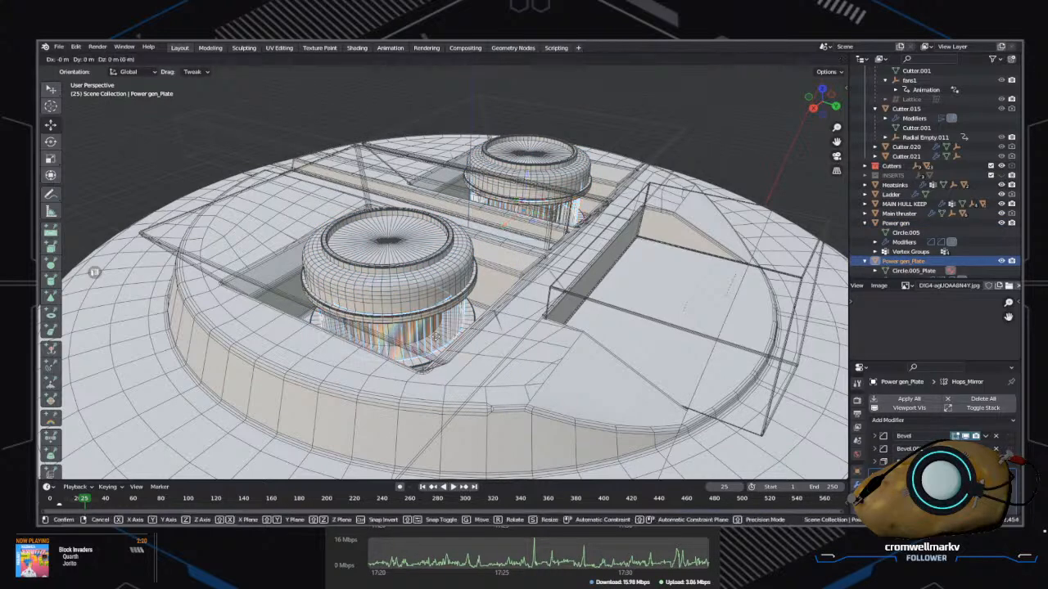
key(z)
right_click(473, 238)
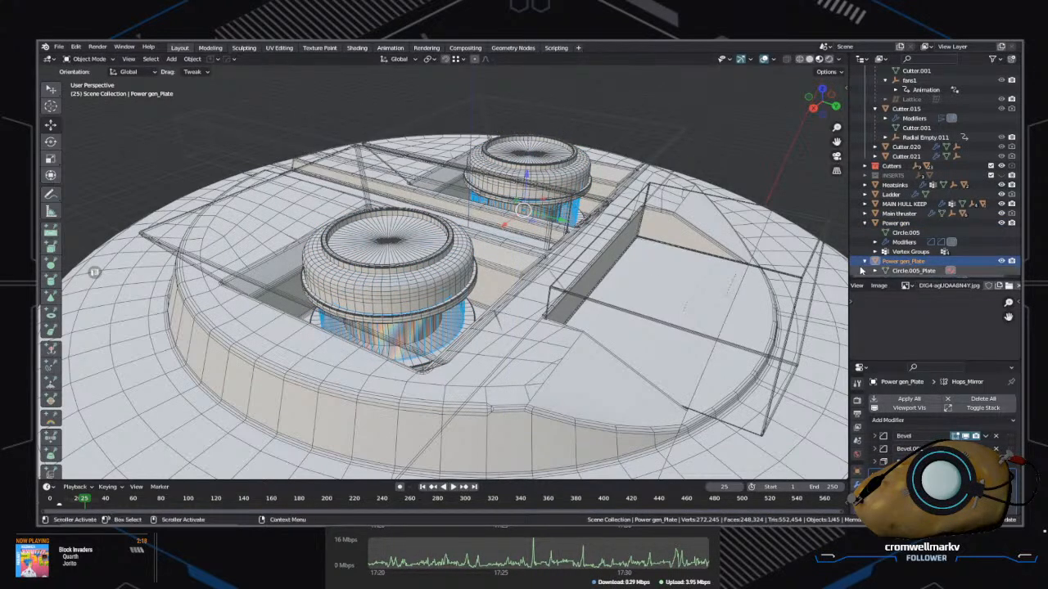
Step: Check the modifiers and assigned material of Power gen_Plate in the outliner, and examine the Power gen body for comparison
scroll(900, 237, down, 3)
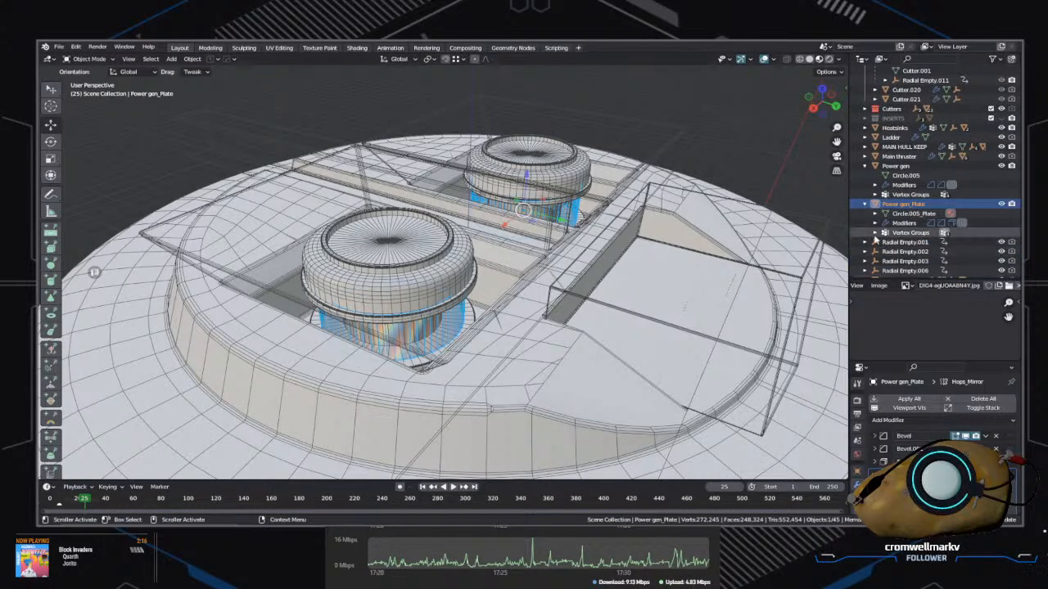
scroll(880, 242, down, 1)
click(912, 250)
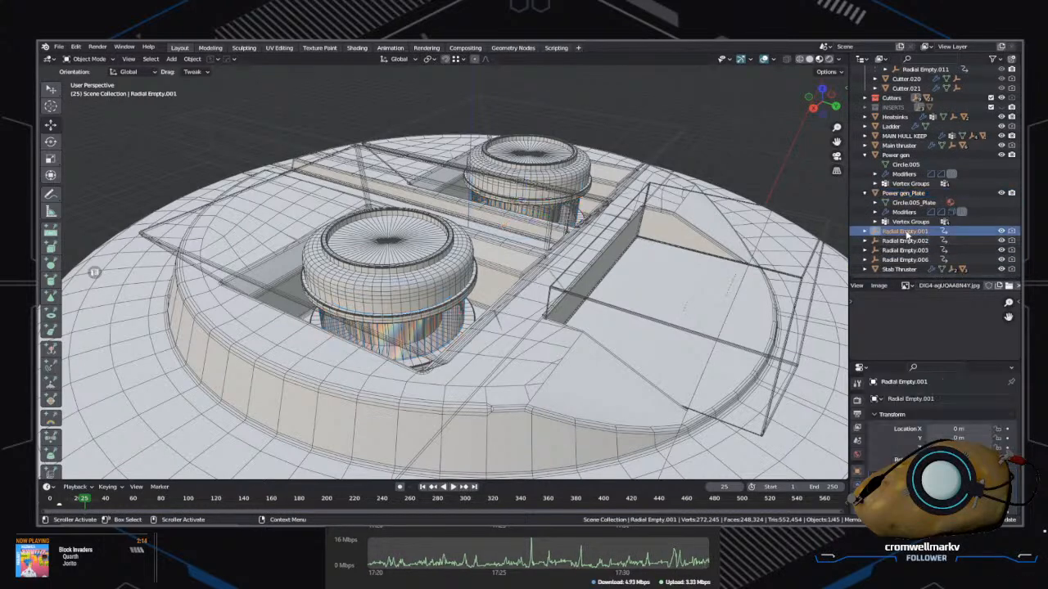
click(900, 269)
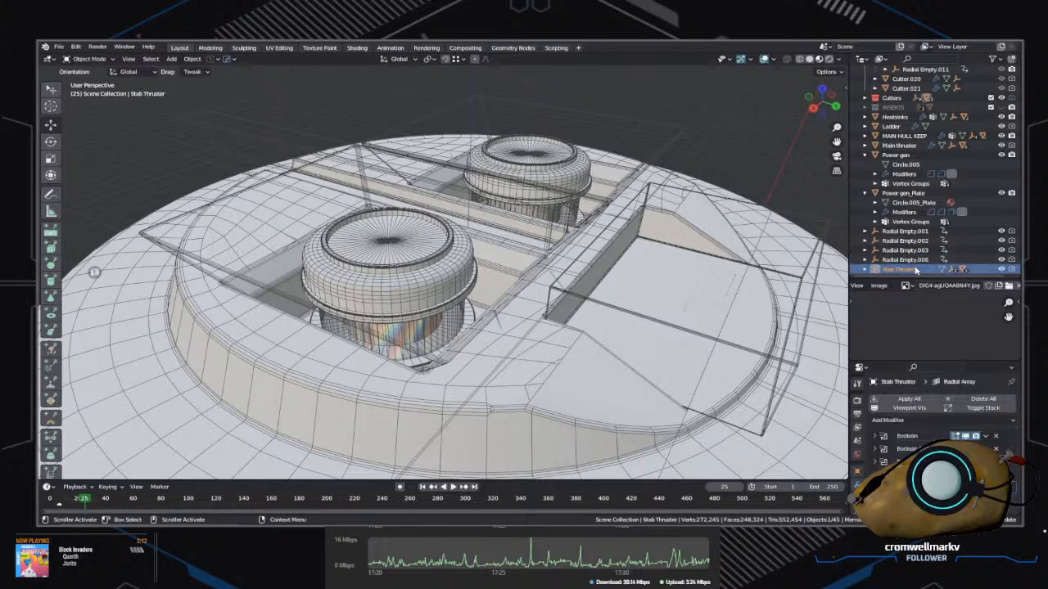
click(874, 213)
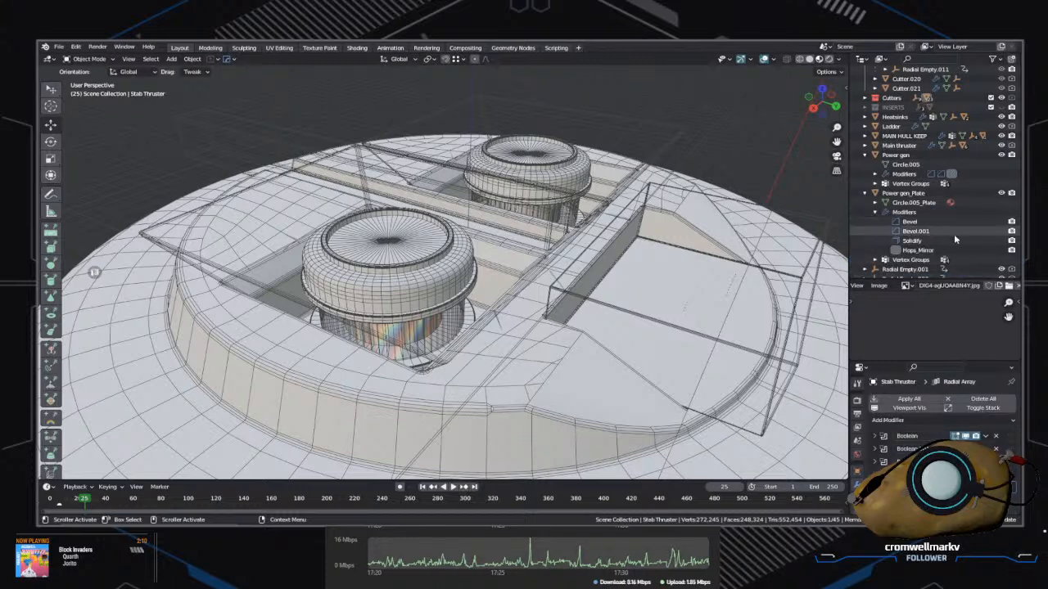
click(912, 241)
click(911, 223)
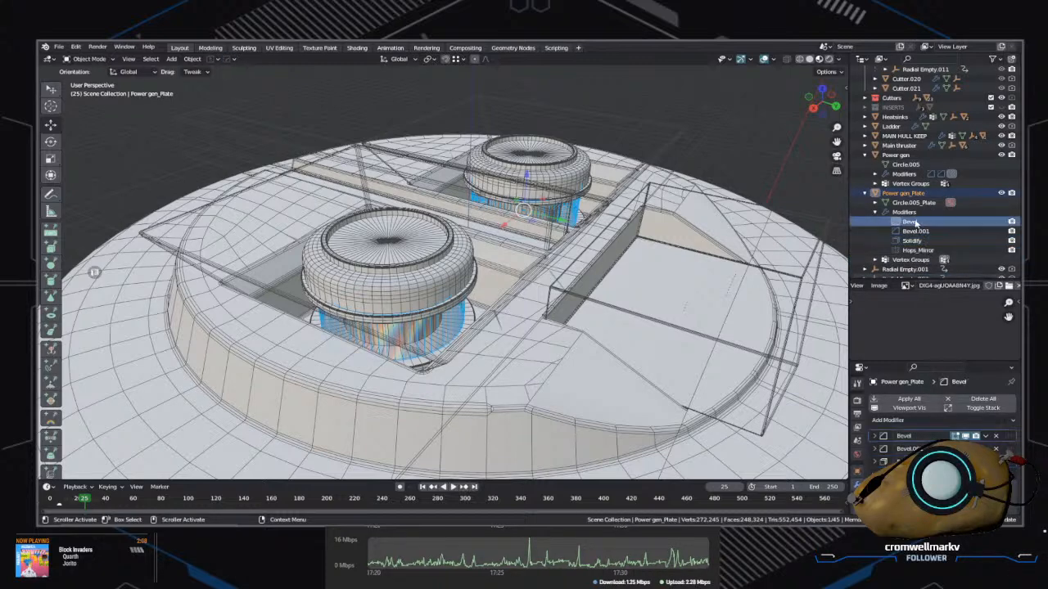
click(907, 213)
click(874, 203)
click(910, 212)
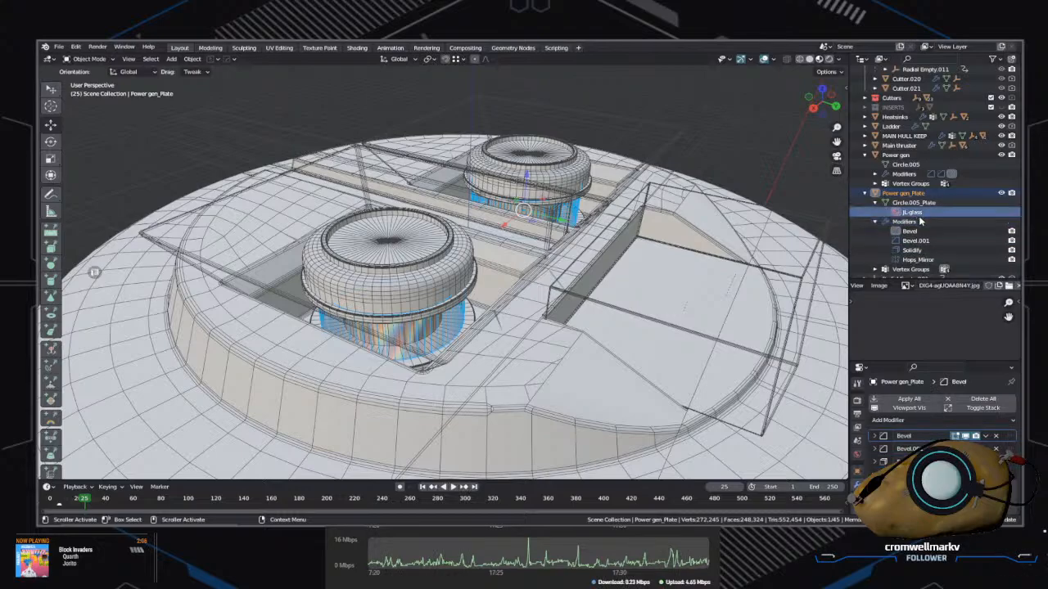
click(895, 155)
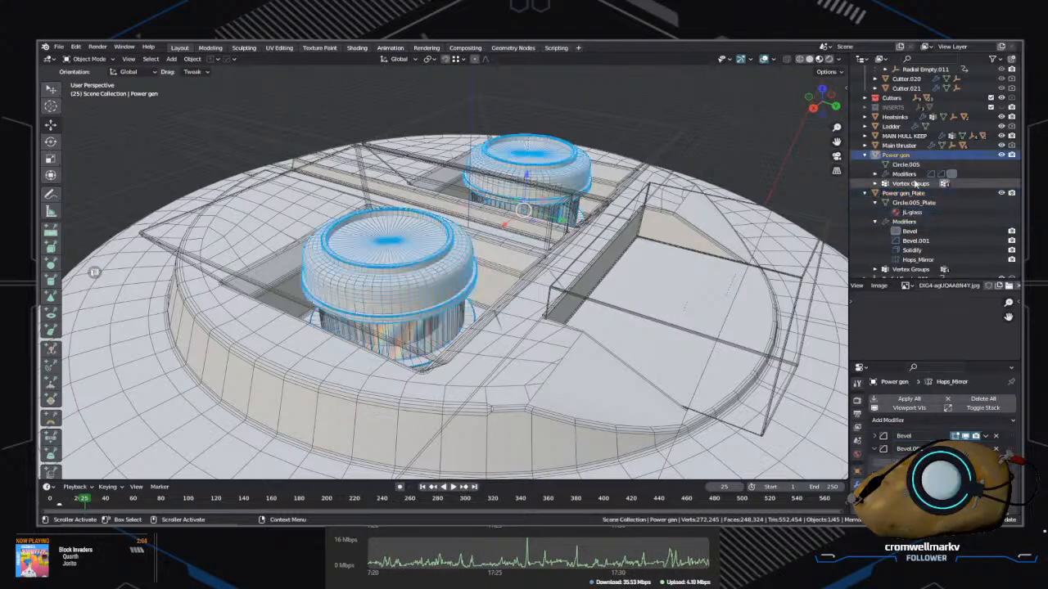
key(KP_Decimal)
mouse_move(736, 264)
middle_down()
mouse_move(671, 274)
mouse_move(737, 264)
middle_up()
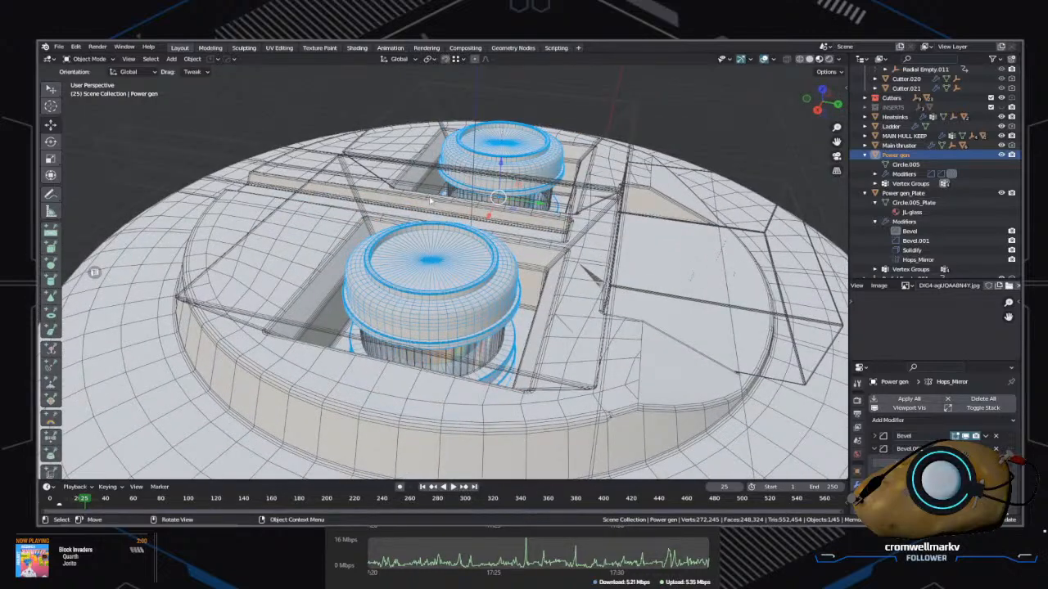
Step: Open the file ChargeCannon_08.blend from the Charge cannon folder
click(59, 48)
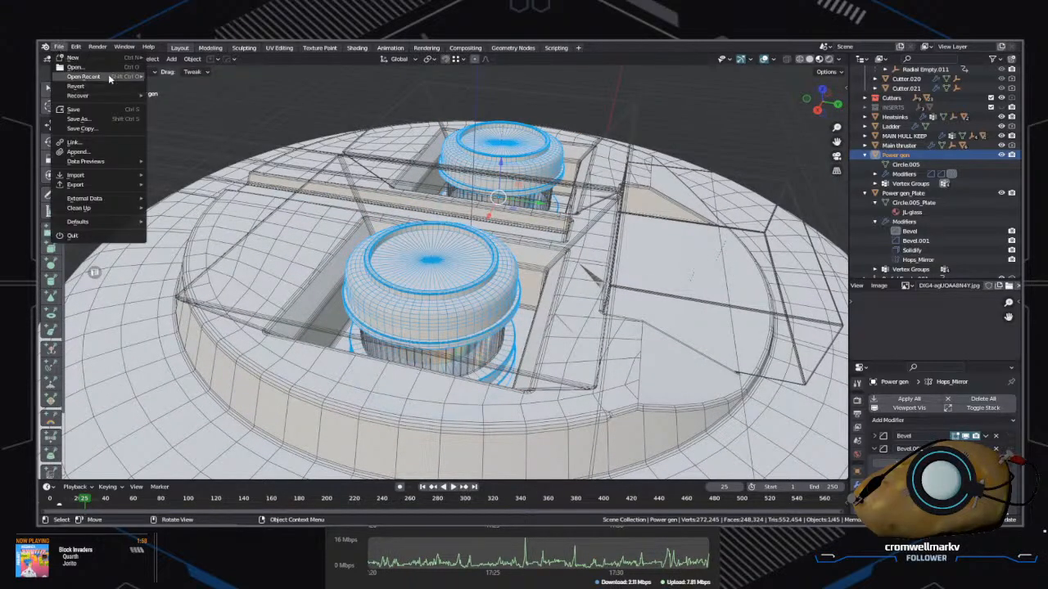
click(76, 66)
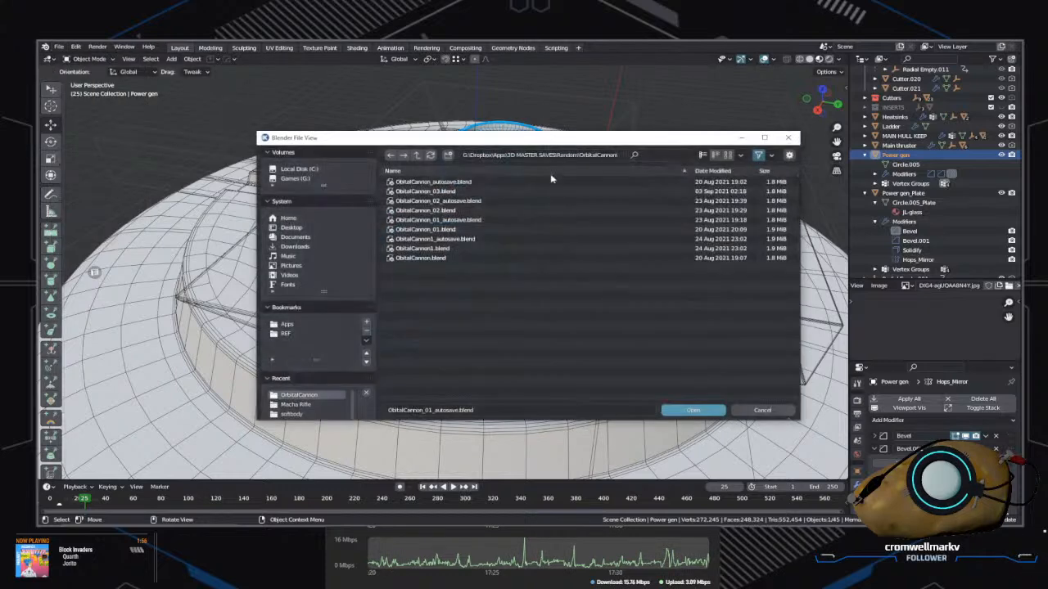
click(417, 154)
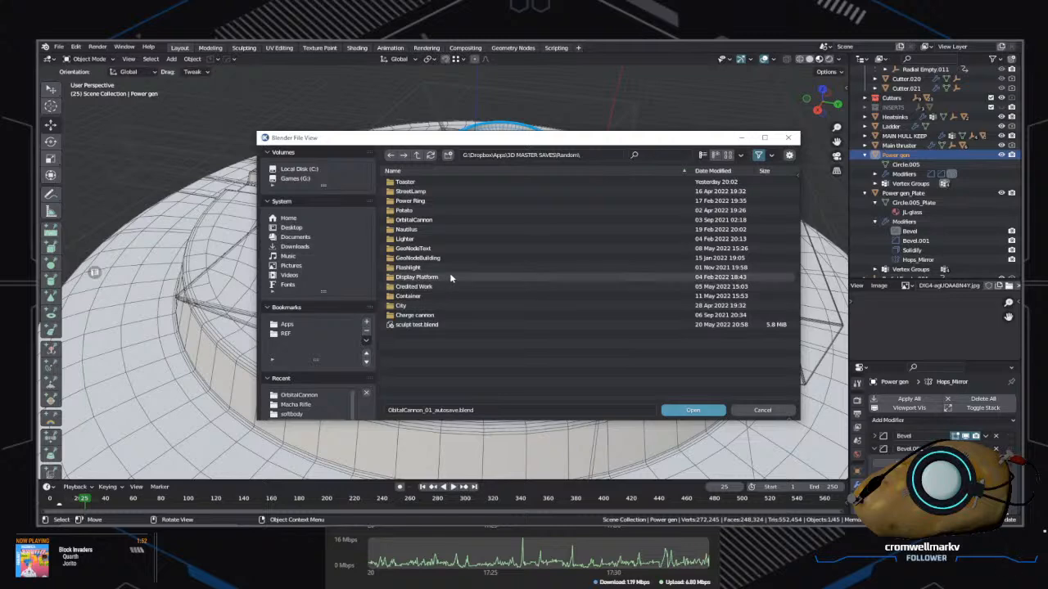
click(437, 315)
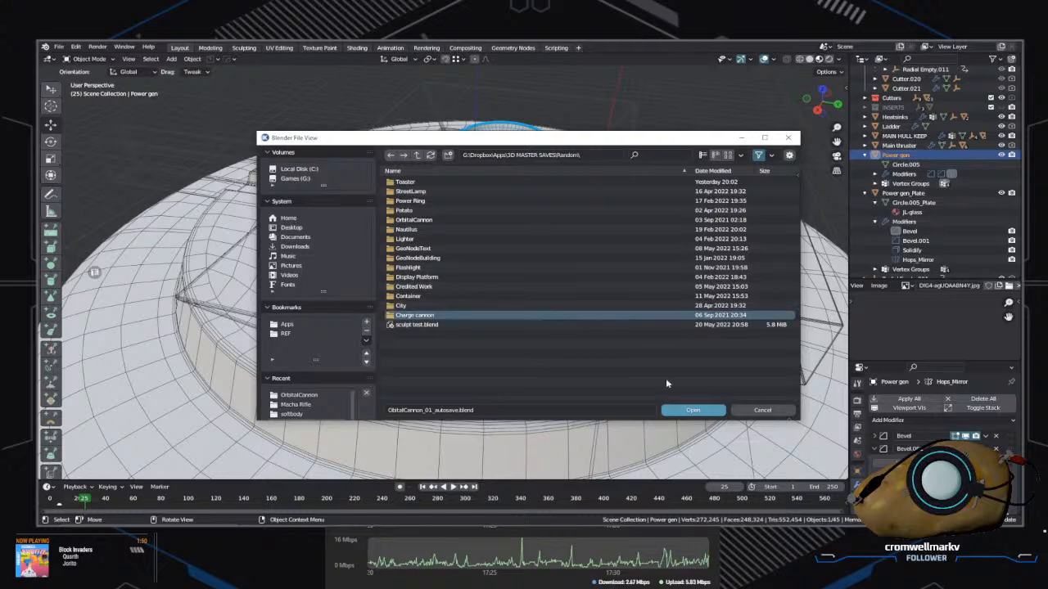
click(690, 410)
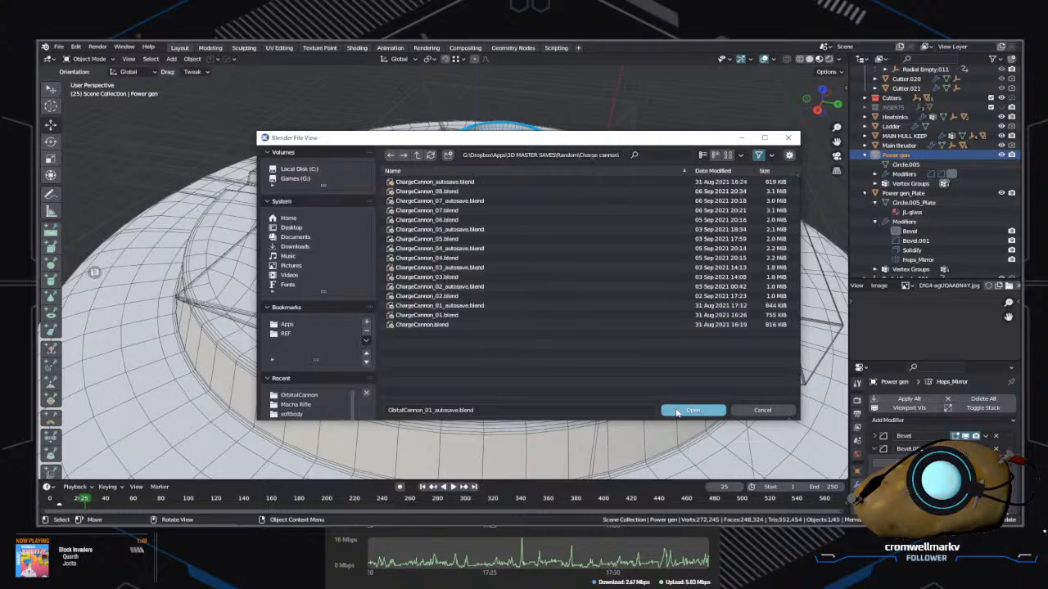
click(477, 194)
click(692, 410)
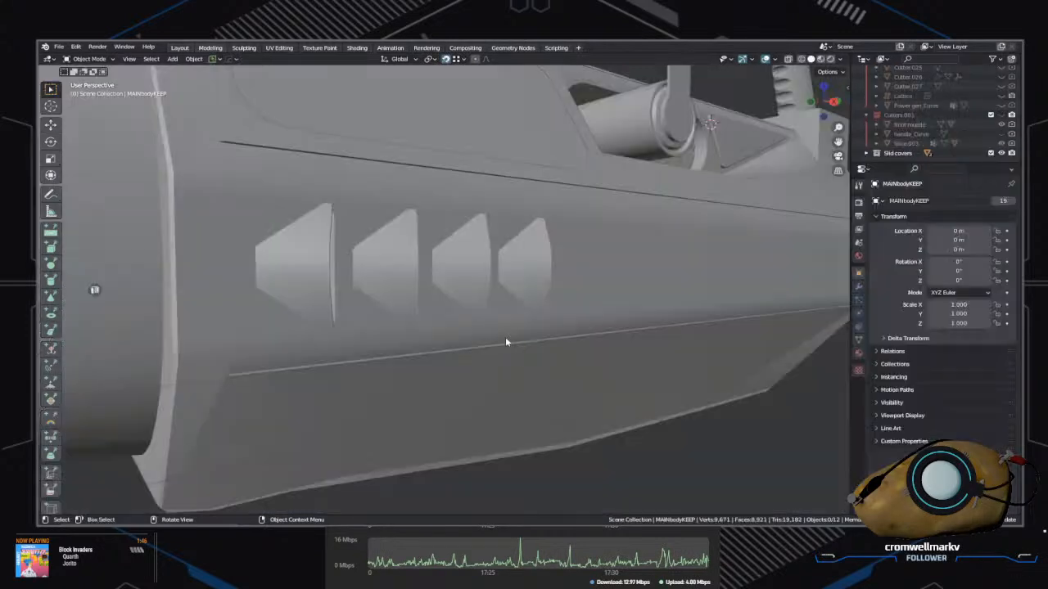
Step: Find and select the Power gen at the rear of the hull, and collapse the MAINbodyKEEP and Cutters entries in the outliner
scroll(507, 344, down, 8)
middle_drag(508, 343, 434, 327)
scroll(440, 290, up, 6)
scroll(532, 339, up, 3)
click(492, 191)
click(495, 328)
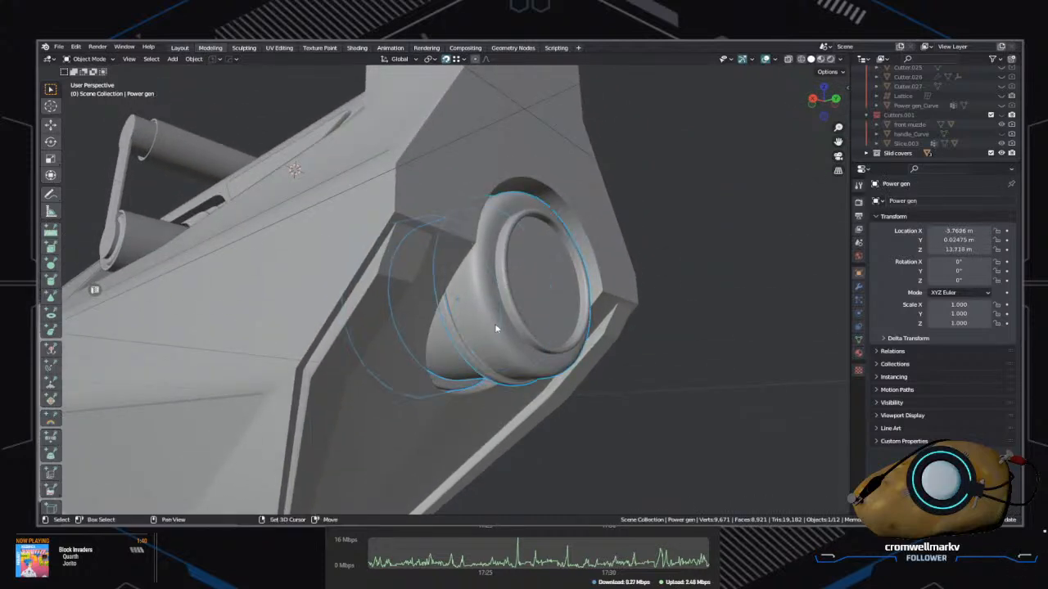
scroll(929, 118, up, 8)
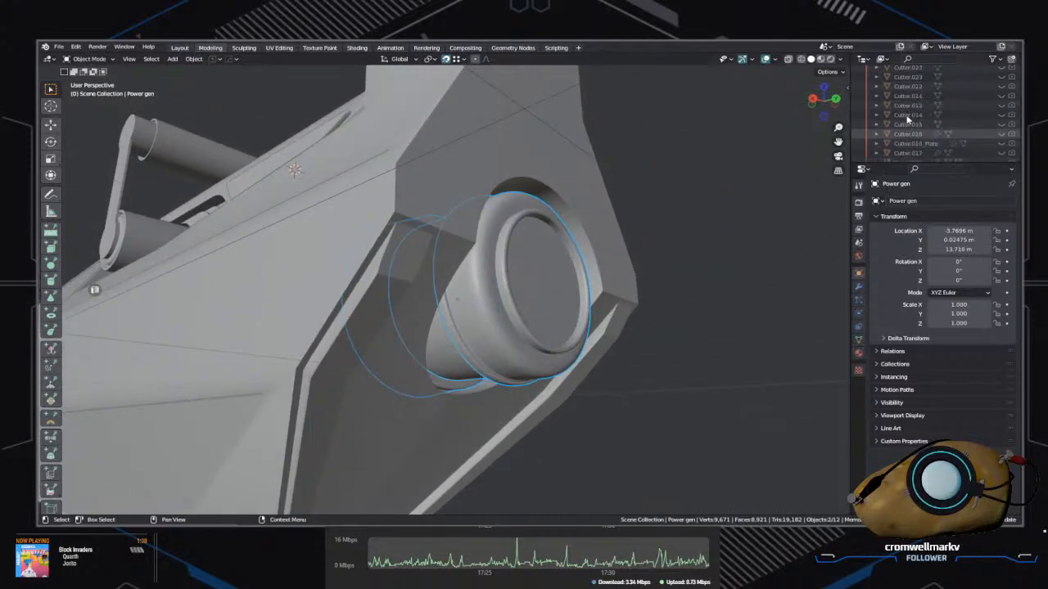
scroll(930, 118, up, 6)
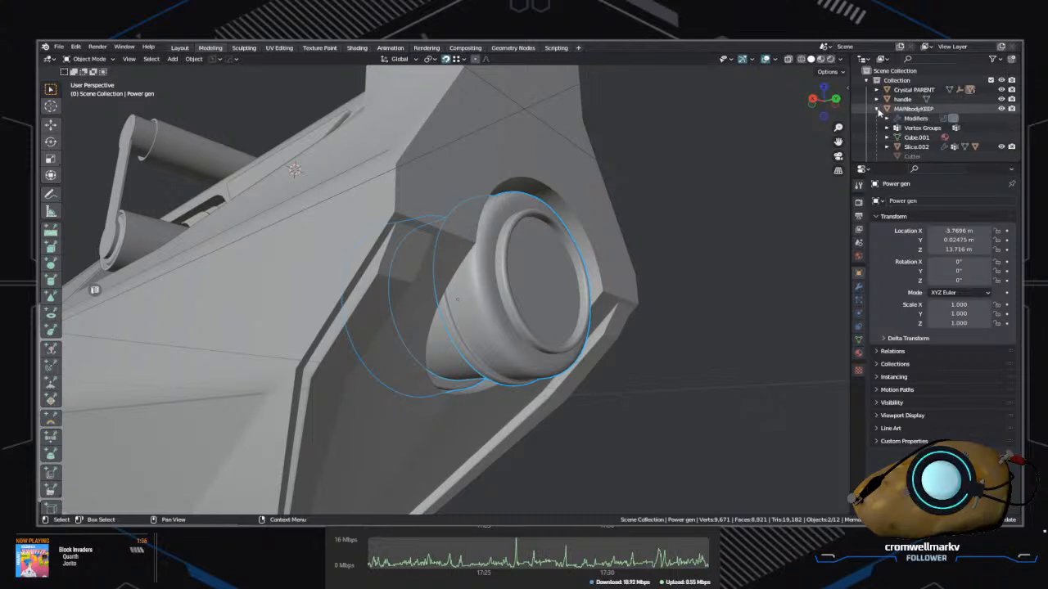
click(867, 128)
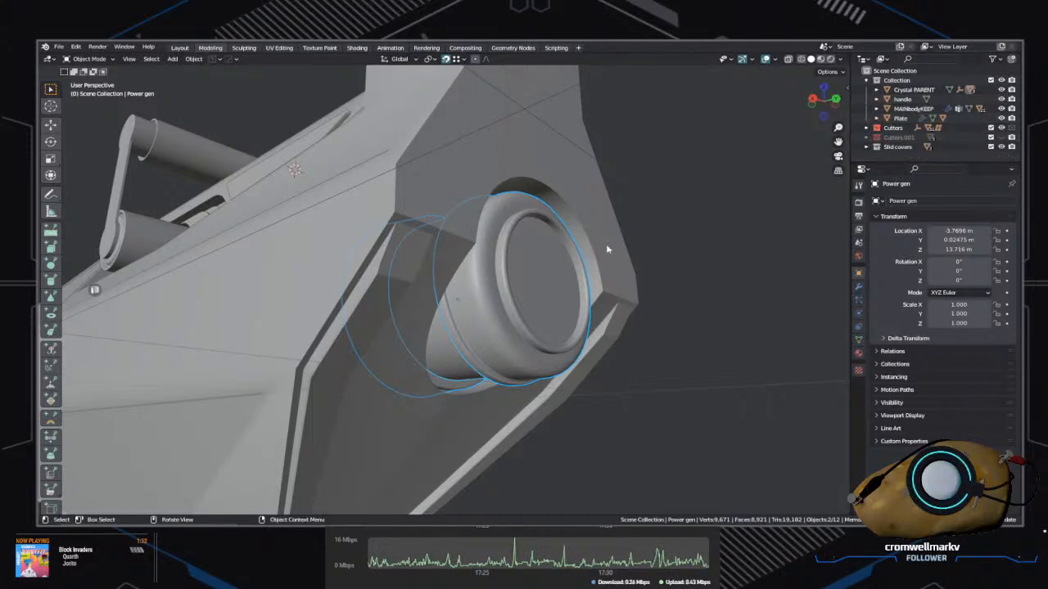
Step: Select Crystal PARENT, Power gen and Power gen_Plate together and copy the three objects
click(912, 89)
middle_drag(708, 206, 590, 293)
key(g)
key(Escape)
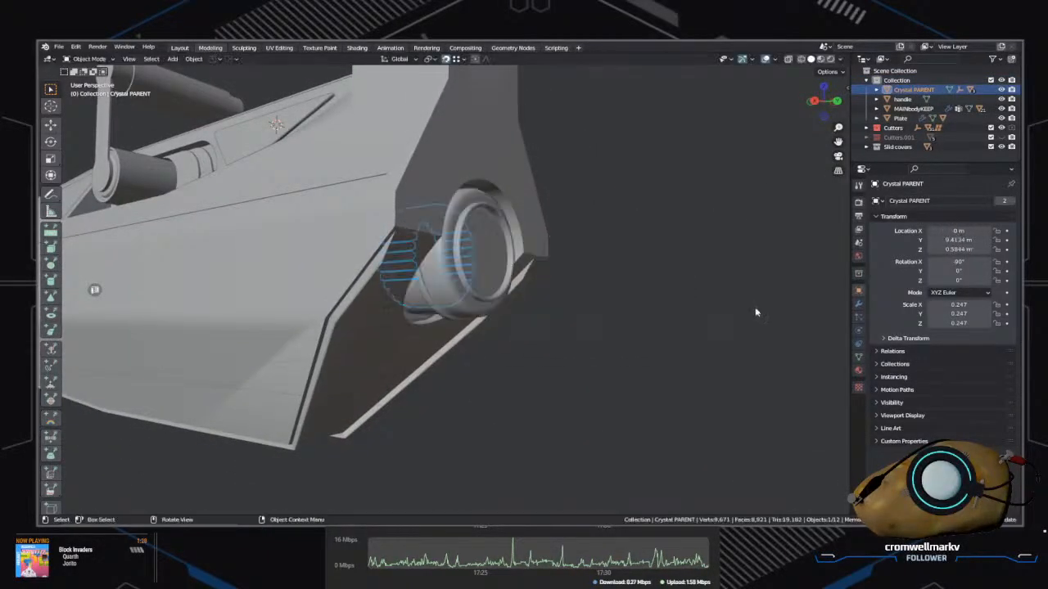
scroll(428, 302, up, 3)
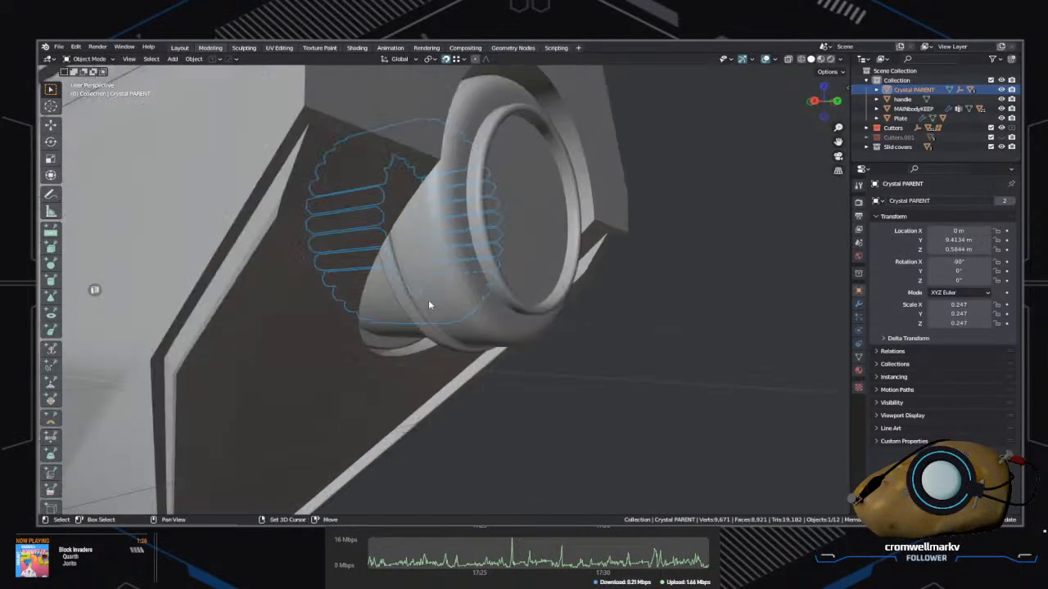
shift+click(406, 306)
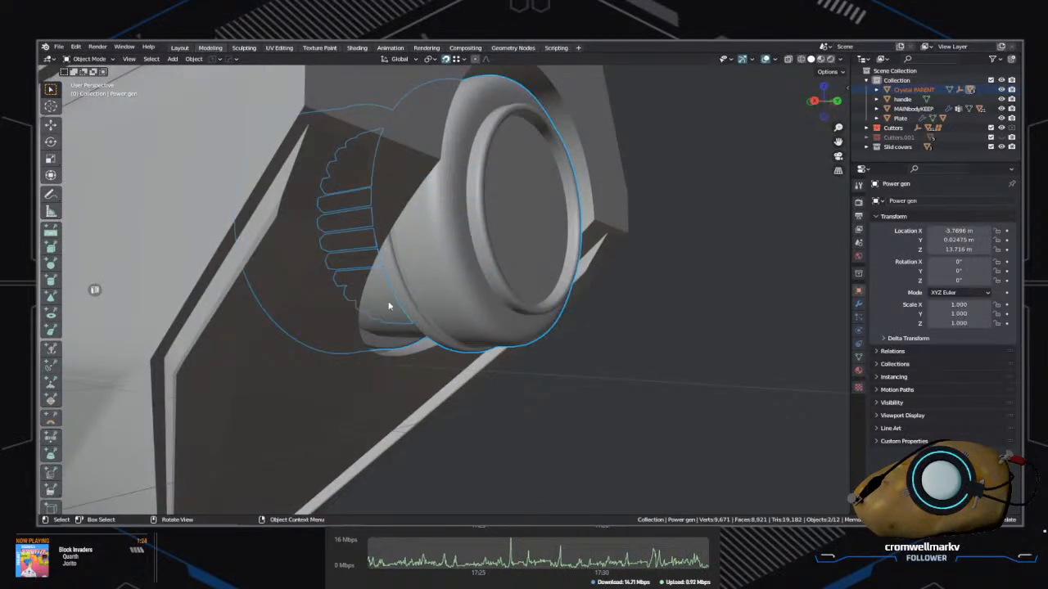
click(384, 254)
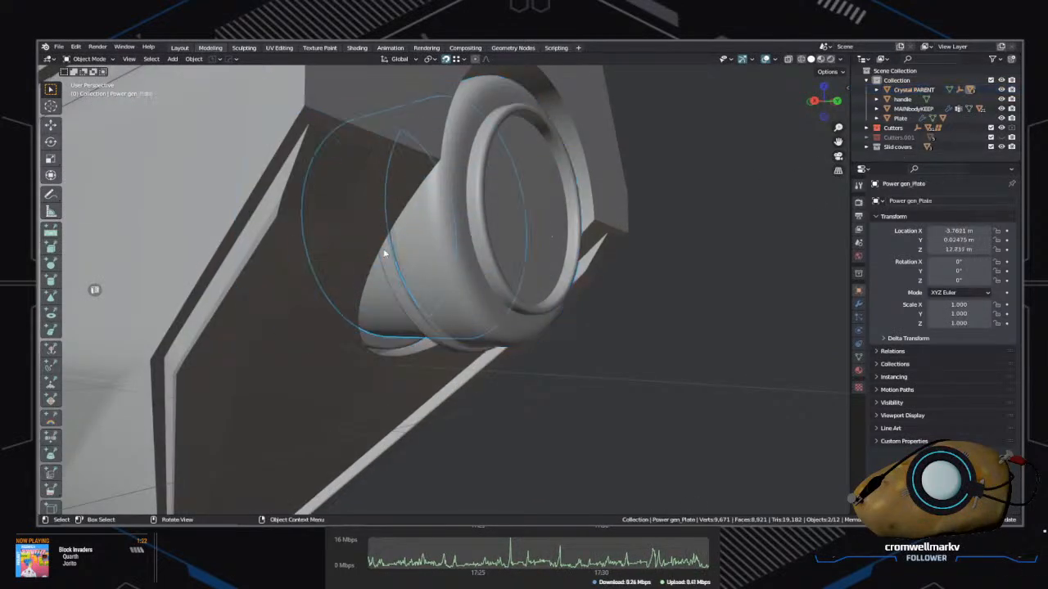
click(373, 294)
click(422, 309)
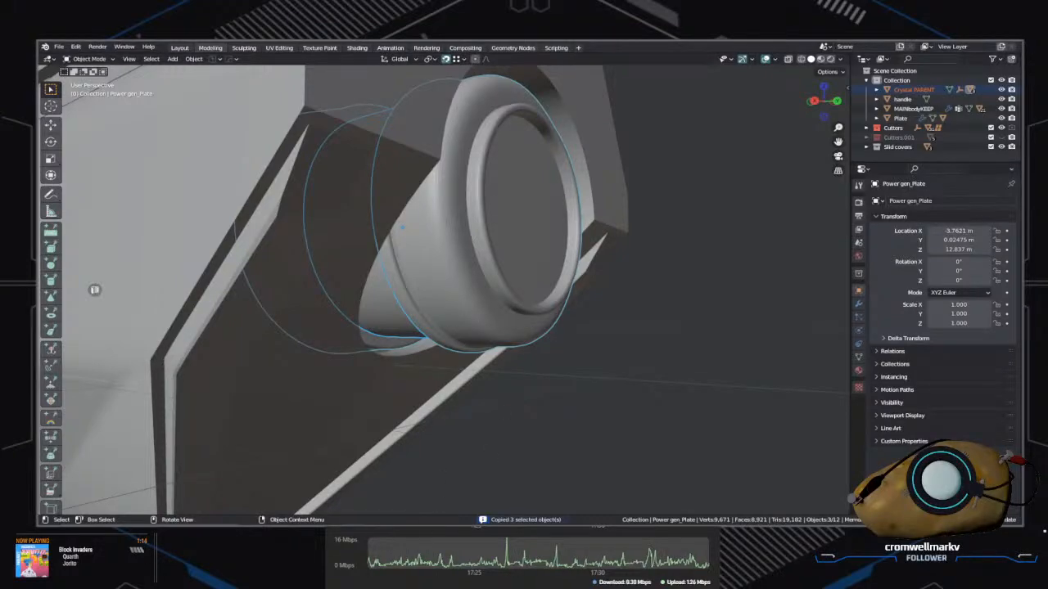
Step: Switch to the other Blender window with the long-barrelled weapon model and paste the copied power generator objects
key(alt+Tab)
middle_drag(584, 396, 480, 257)
right_click(470, 211)
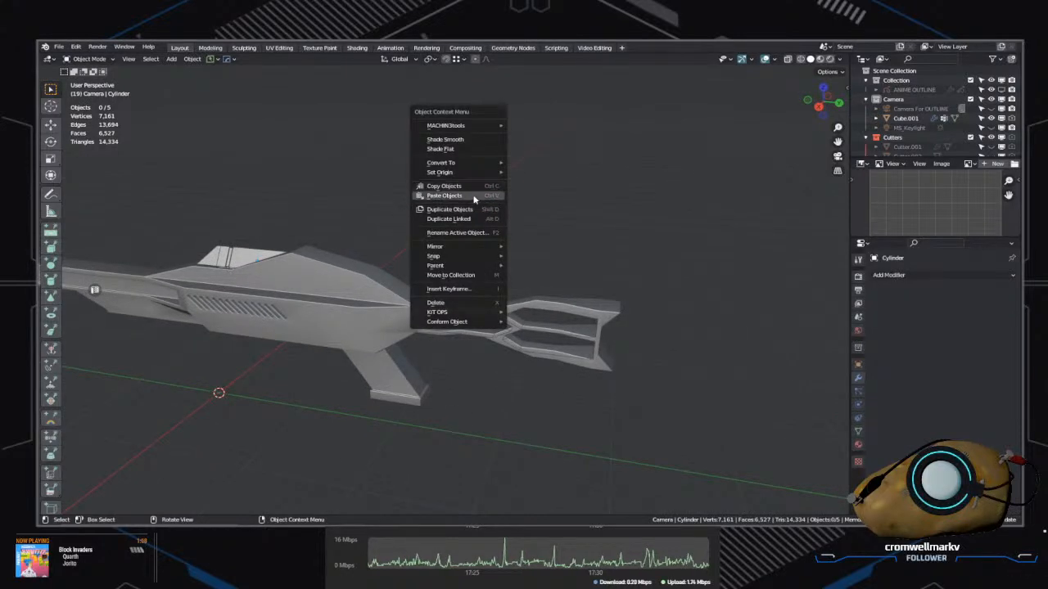
click(473, 199)
middle_drag(393, 361, 529, 369)
scroll(563, 408, up, 4)
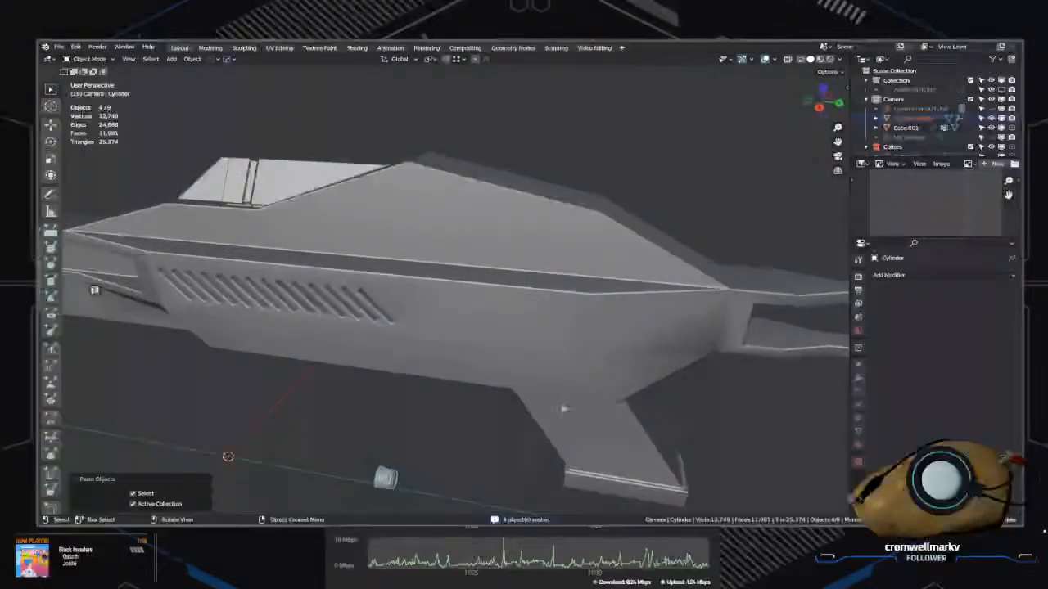
Step: Raise the pasted power generator parts about 18.9 m along the global Z axis, above the weapon
shift+middle_drag(563, 408, 401, 383)
key(g)
key(z)
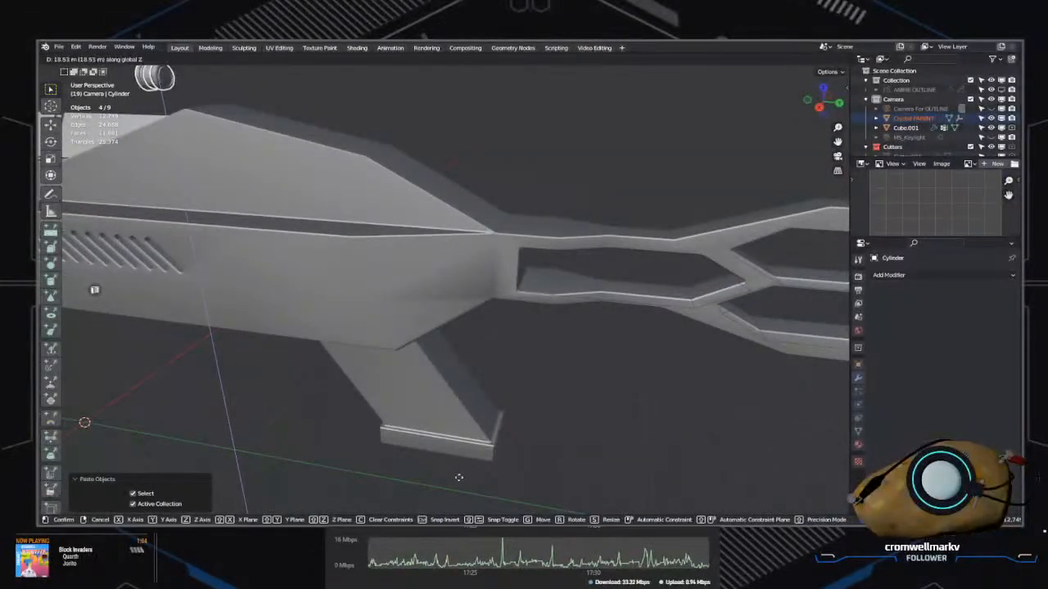
click(458, 470)
Step: Move the power generator parts about 12.4 m along the global Y axis towards the rear of the weapon
middle_drag(459, 469, 433, 246)
right_click(434, 246)
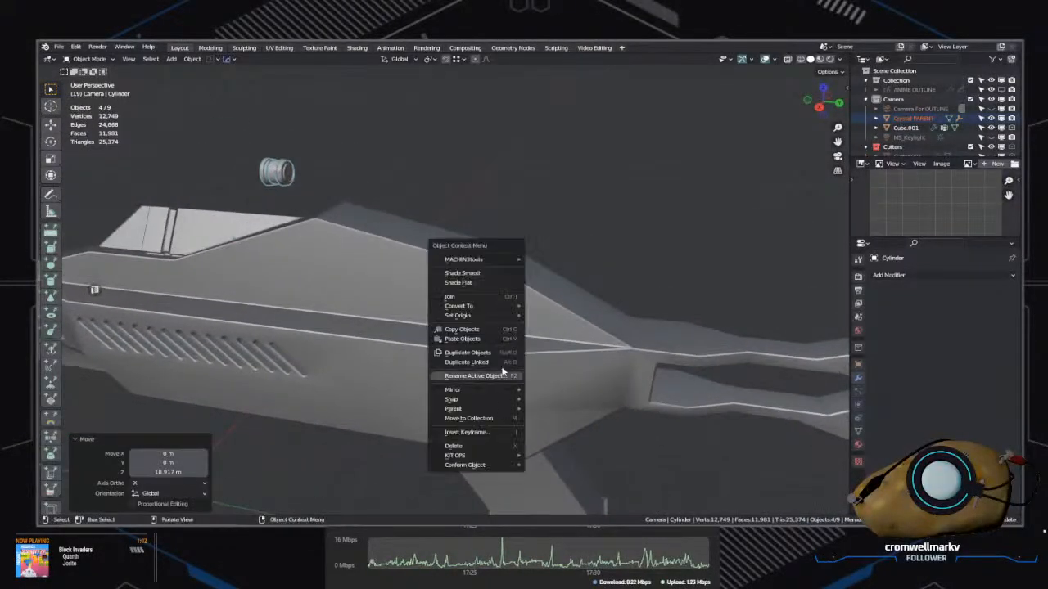
middle_drag(574, 266, 636, 292)
key(g)
key(y)
click(73, 315)
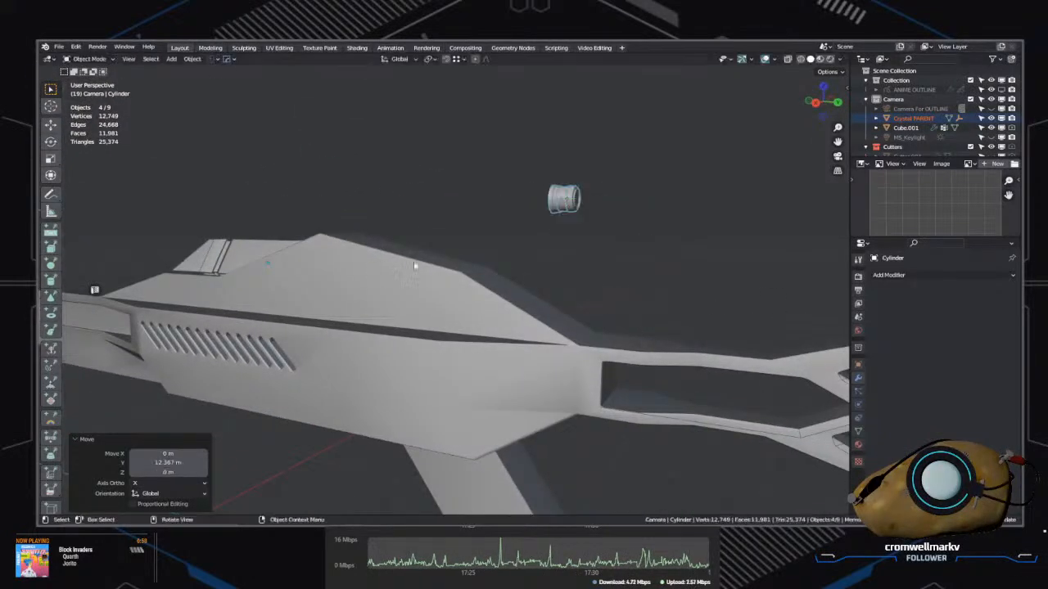
Step: Scale the power generator parts up uniformly by a factor of about 1.78
middle_drag(413, 260, 426, 327)
key(s)
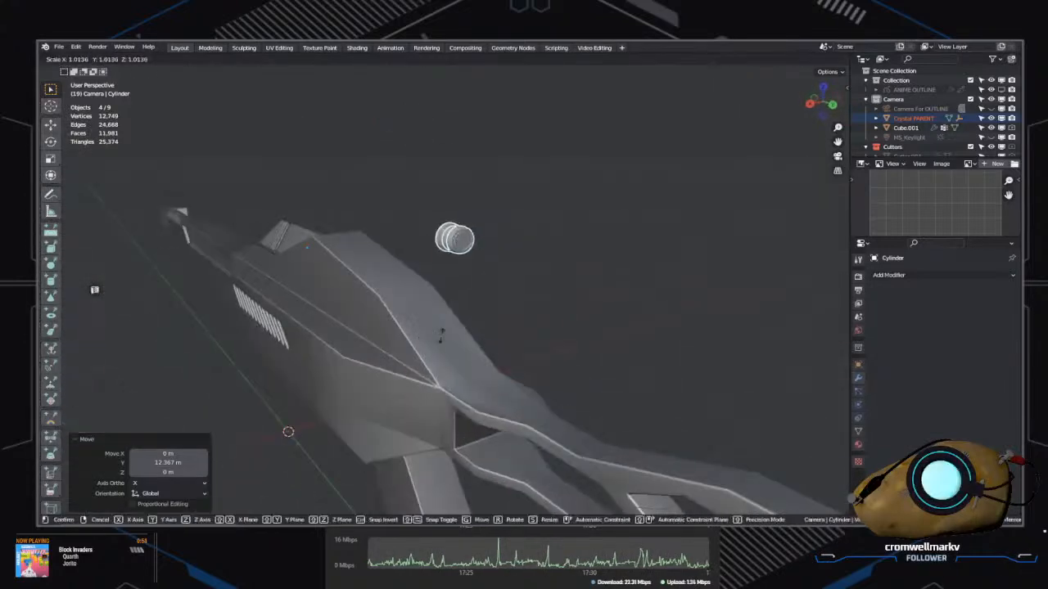
click(584, 368)
middle_drag(584, 368, 361, 258)
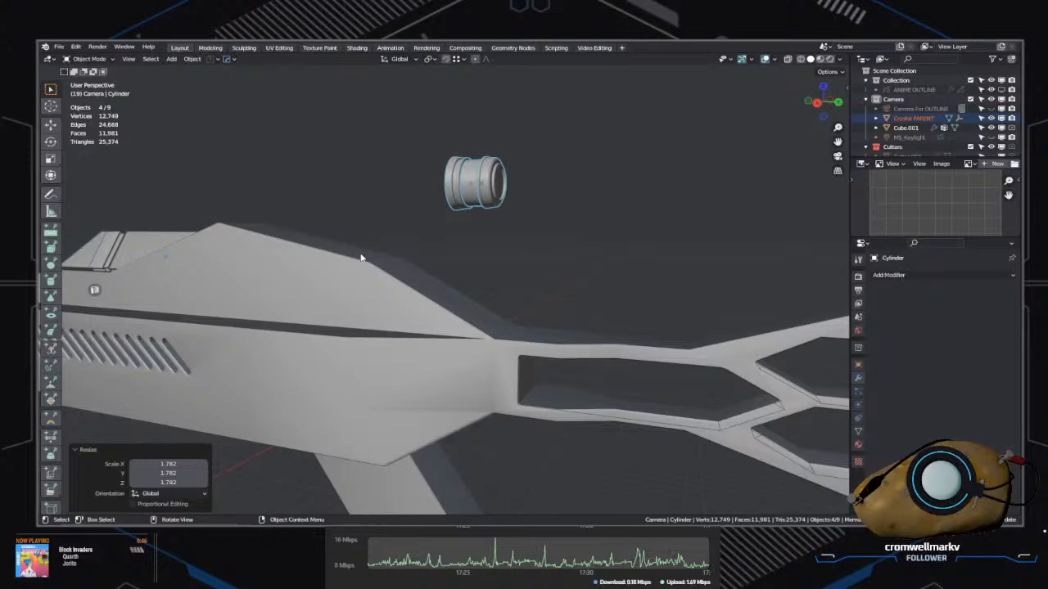
middle_drag(405, 263, 409, 233)
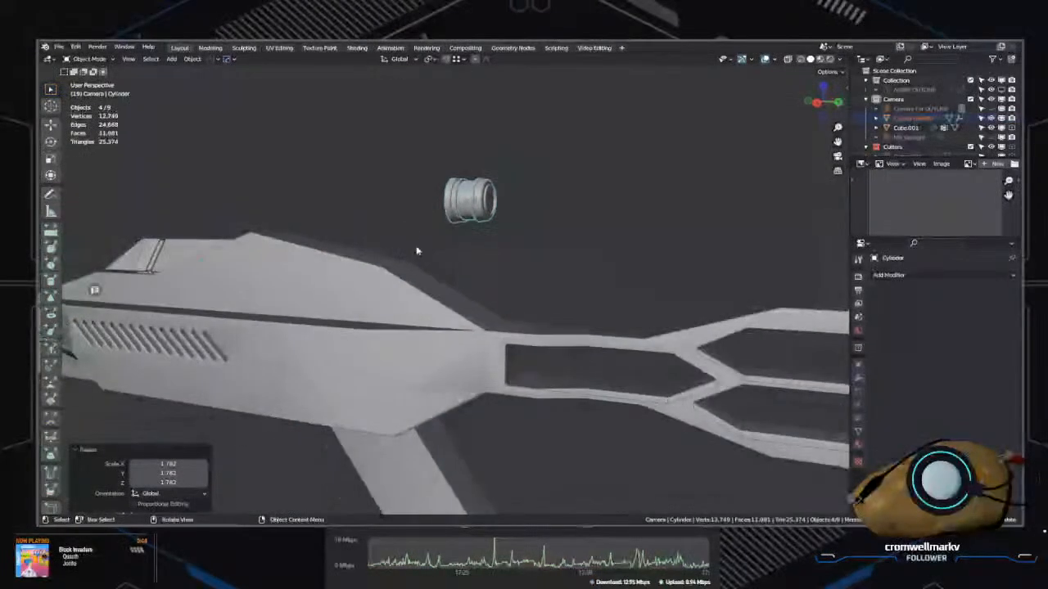
middle_drag(461, 287, 545, 277)
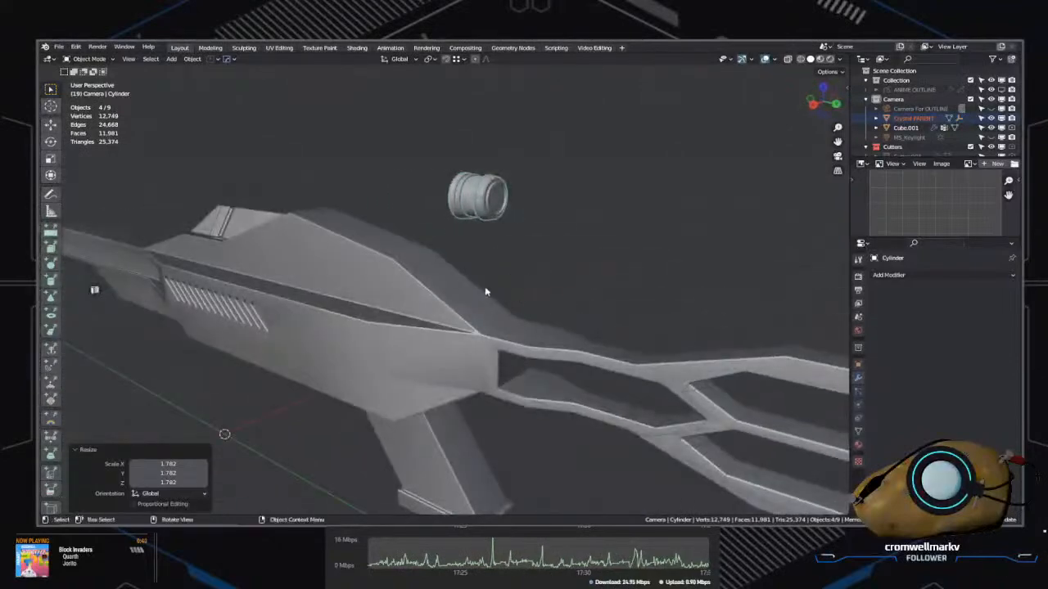
Step: Examine the Power gen_Plate and the crystals inside it in material preview, and return the viewport to solid shading
middle_drag(469, 301, 529, 314)
click(538, 258)
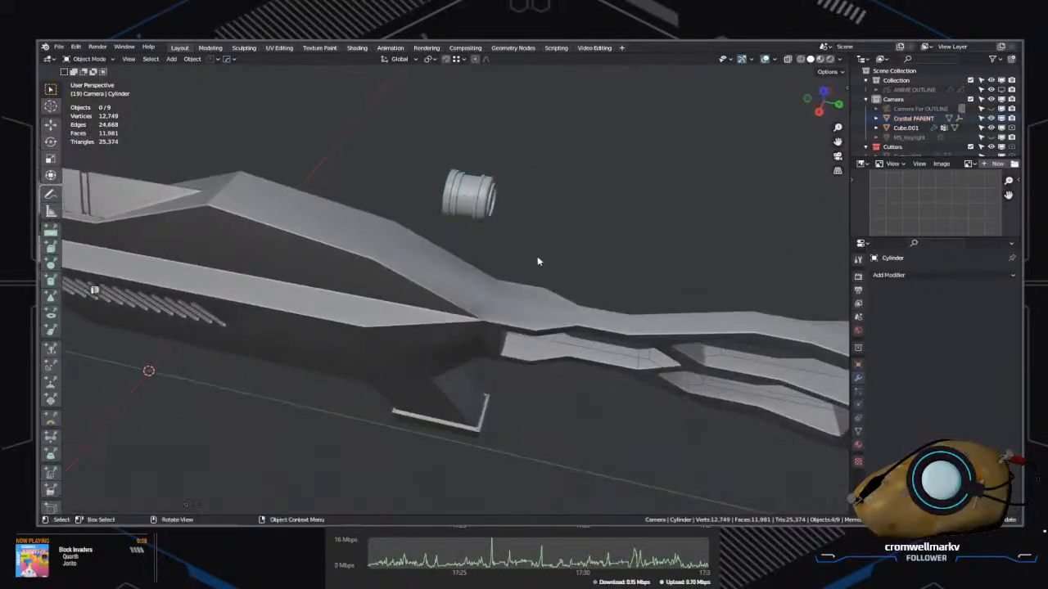
shift+middle_drag(542, 259, 564, 296)
scroll(525, 329, up, 3)
click(422, 290)
scroll(560, 299, up, 1)
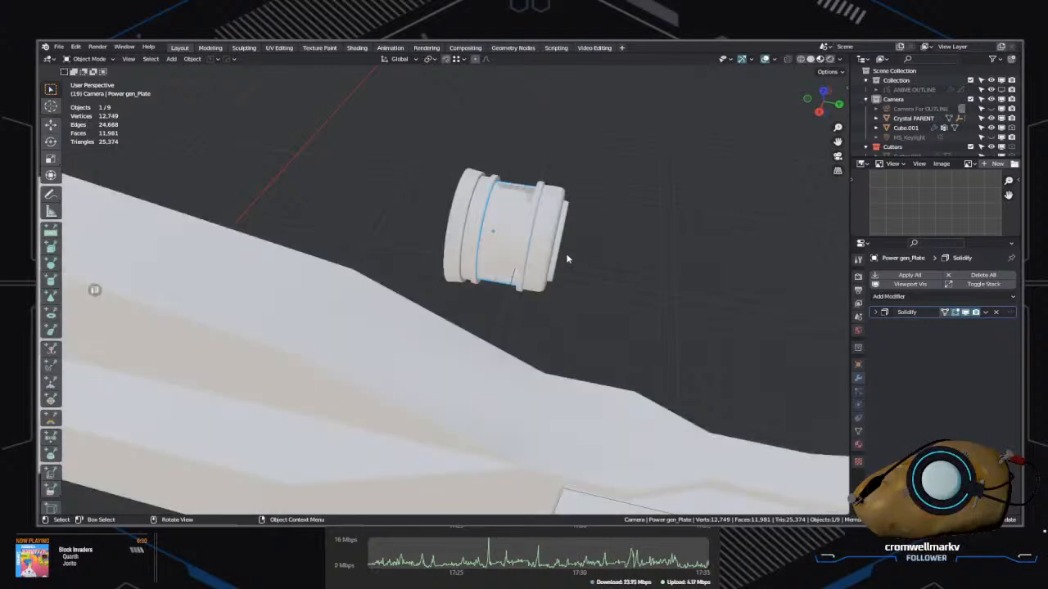
scroll(586, 295, up, 4)
middle_drag(587, 294, 580, 328)
scroll(580, 359, down, 4)
scroll(587, 315, up, 3)
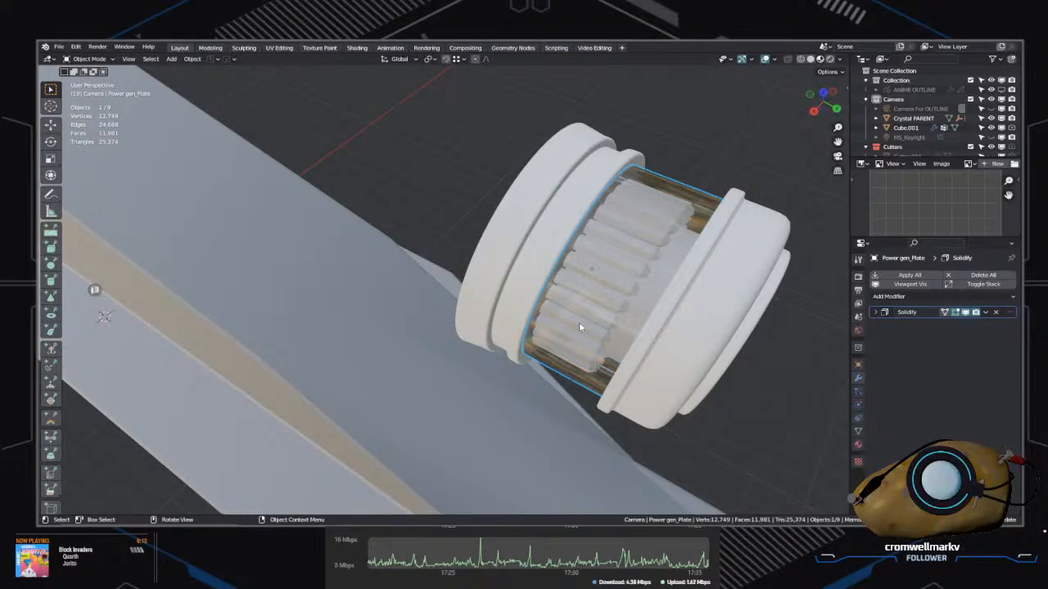
scroll(144, 315, down, 4)
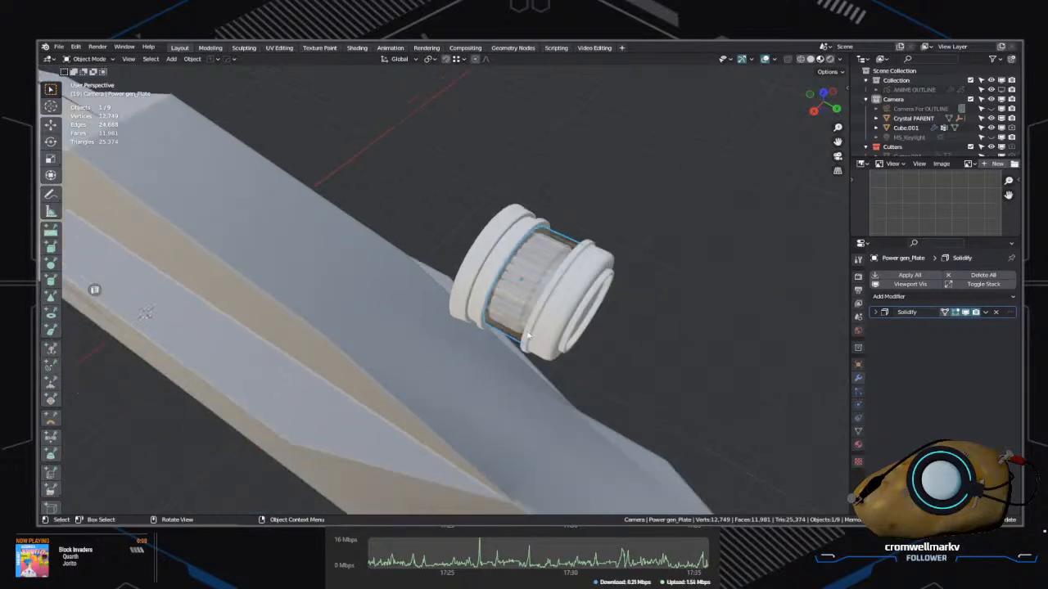
middle_drag(142, 313, 545, 197)
scroll(545, 199, up, 3)
middle_drag(589, 304, 686, 262)
click(811, 60)
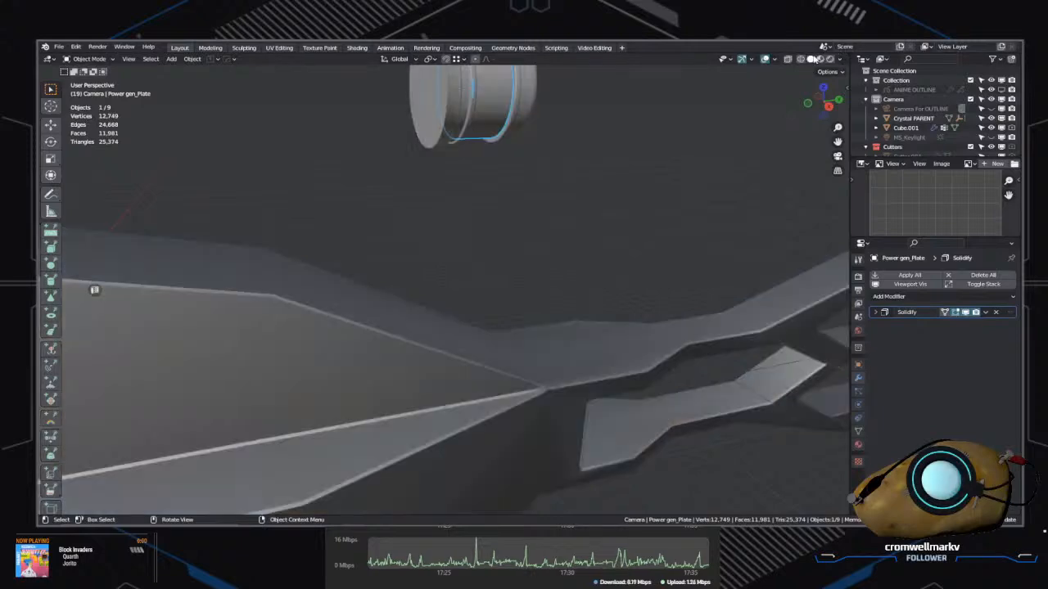
Step: Check the body mesh in Edit Mode by selecting the two crosswise edges on its upper ridge, and return to Object Mode
middle_drag(595, 237, 549, 299)
middle_drag(486, 247, 420, 323)
click(418, 306)
key(Tab)
click(418, 377)
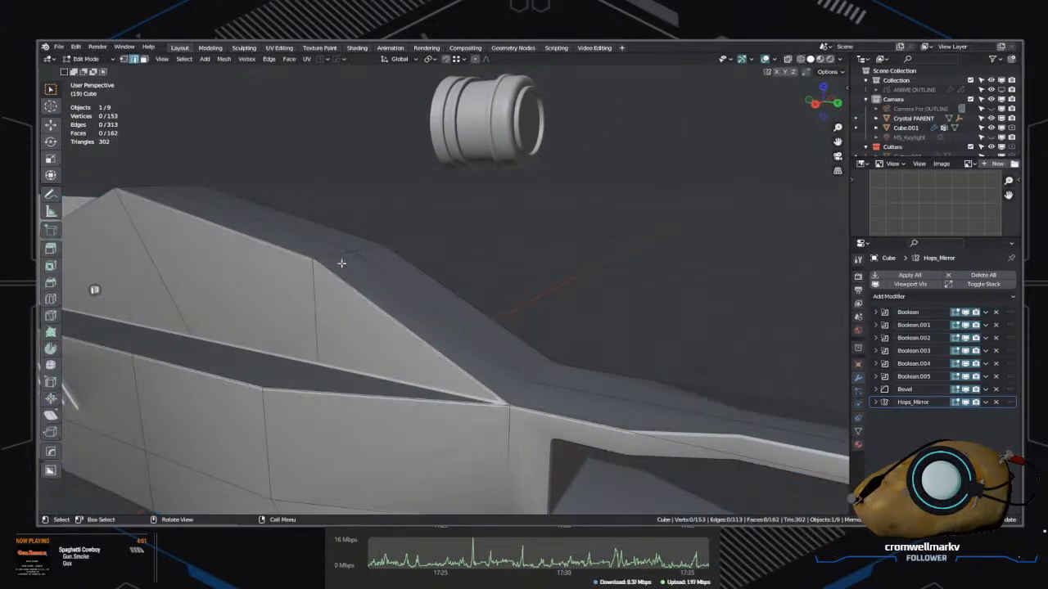
shift+click(362, 250)
shift+middle_drag(362, 250, 413, 309)
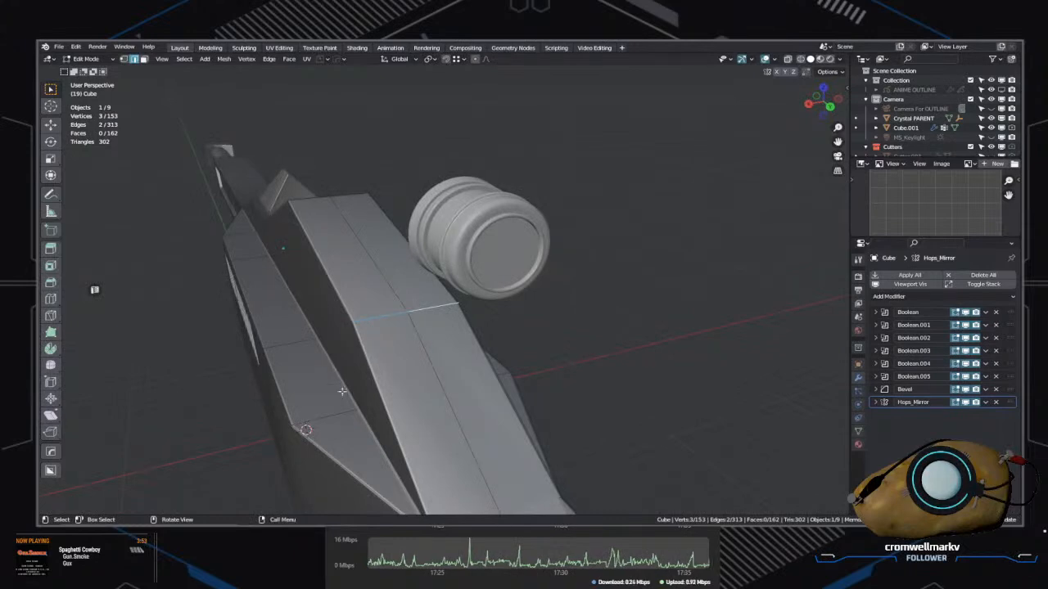
middle_drag(341, 391, 521, 295)
scroll(468, 373, down, 5)
scroll(517, 302, up, 3)
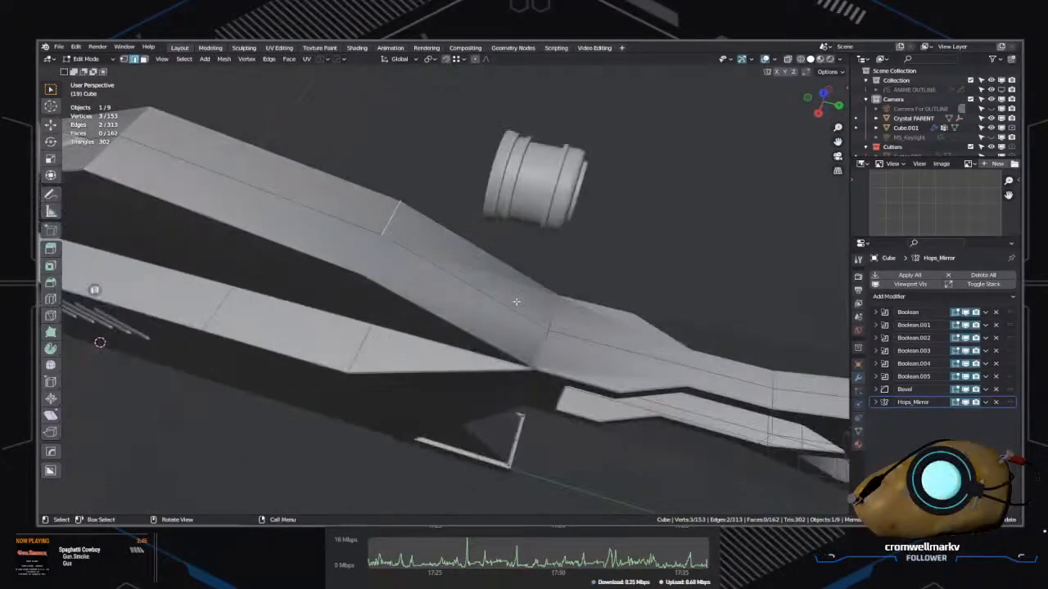
key(Tab)
click(533, 166)
click(530, 188)
drag(488, 130, 679, 263)
key(s)
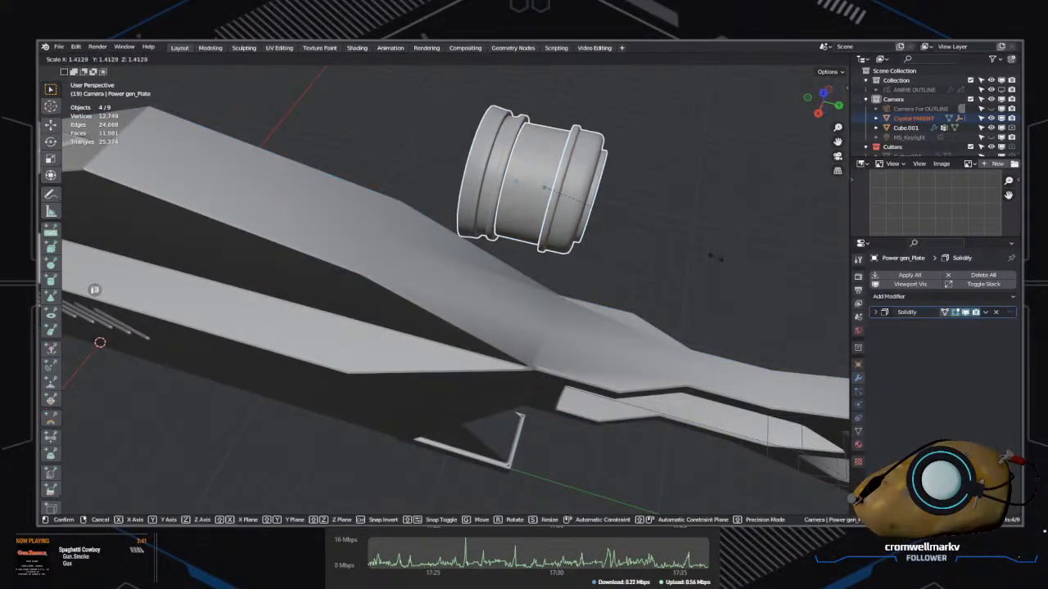
right_click(722, 264)
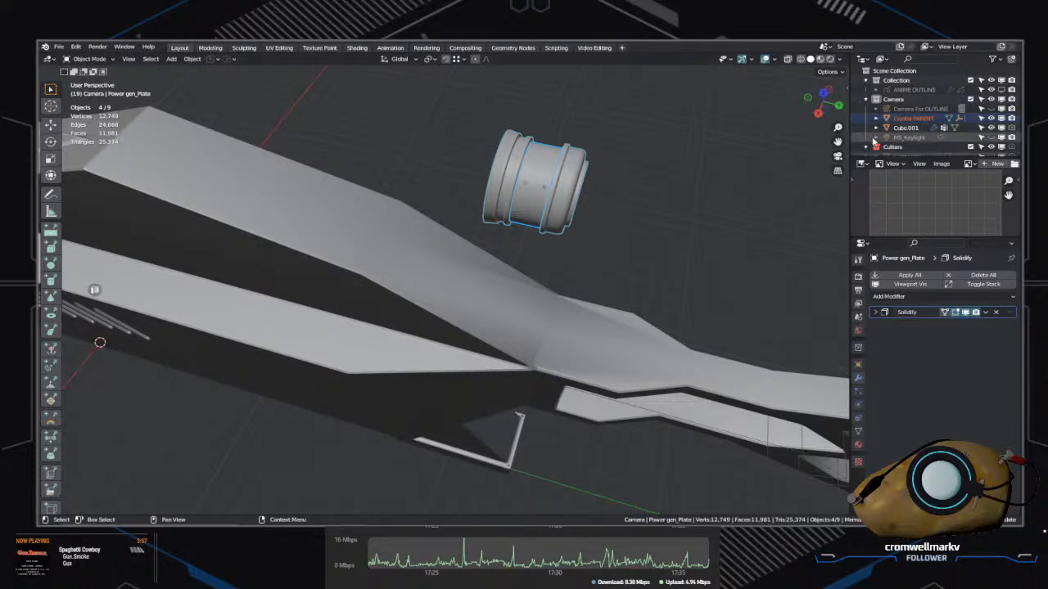
Step: Select Crystal PARENT, Power gen and Power gen_Plate and scale them up uniformly by about 1.98
click(545, 198)
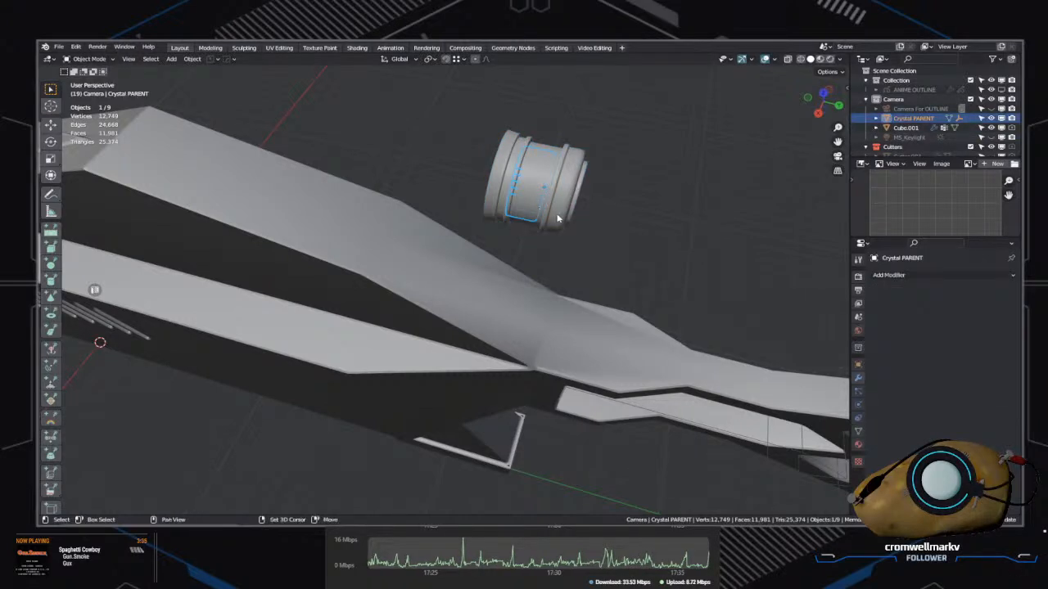
shift+click(530, 214)
shift+click(523, 219)
key(s)
click(644, 295)
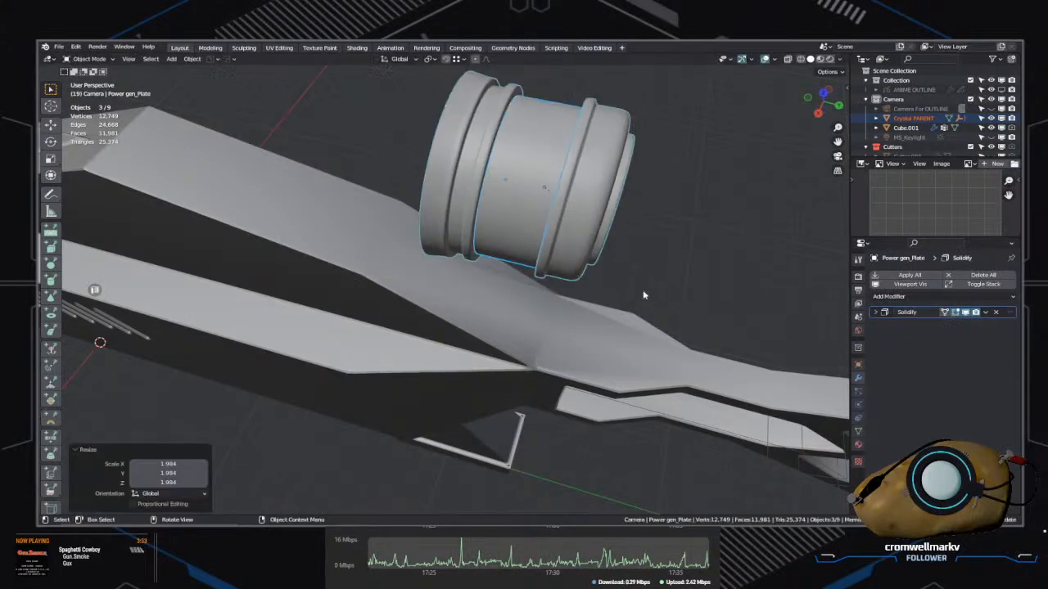
Step: Lower the enlarged power generator about 5.9 m along the global Z axis into the weapon body
middle_drag(643, 295, 592, 342)
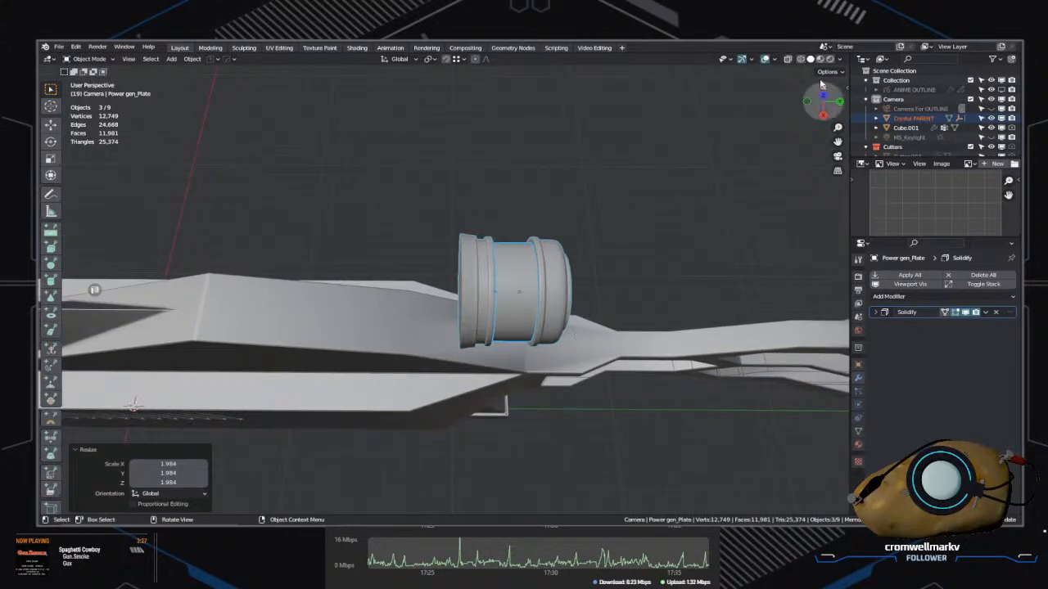
key(g)
key(z)
click(652, 293)
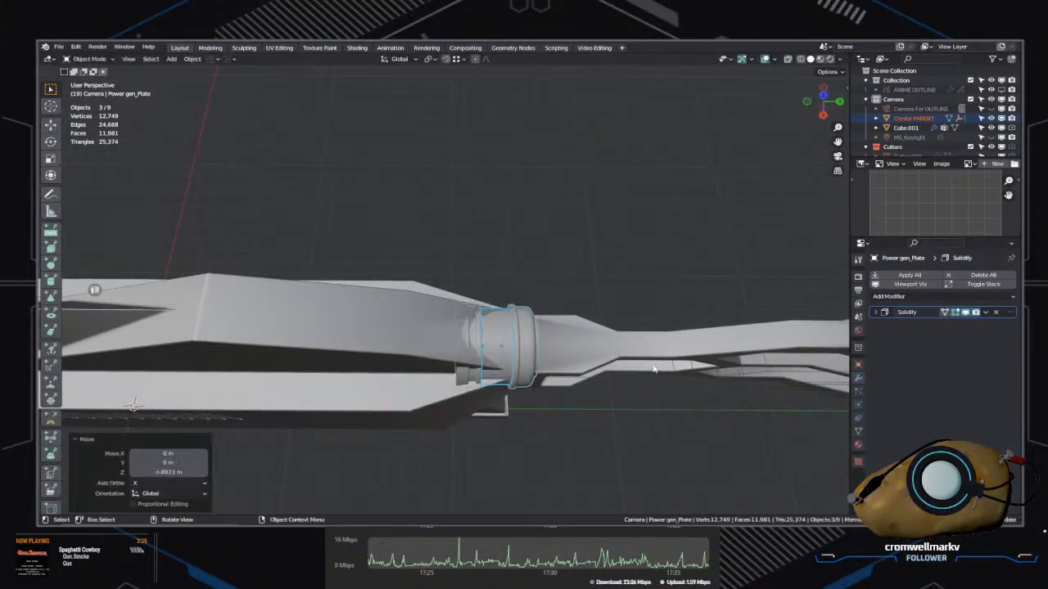
Step: Move the power generator about 3 m along negative global Y, towards the front of the weapon body
middle_drag(653, 293, 560, 291)
scroll(559, 290, up, 2)
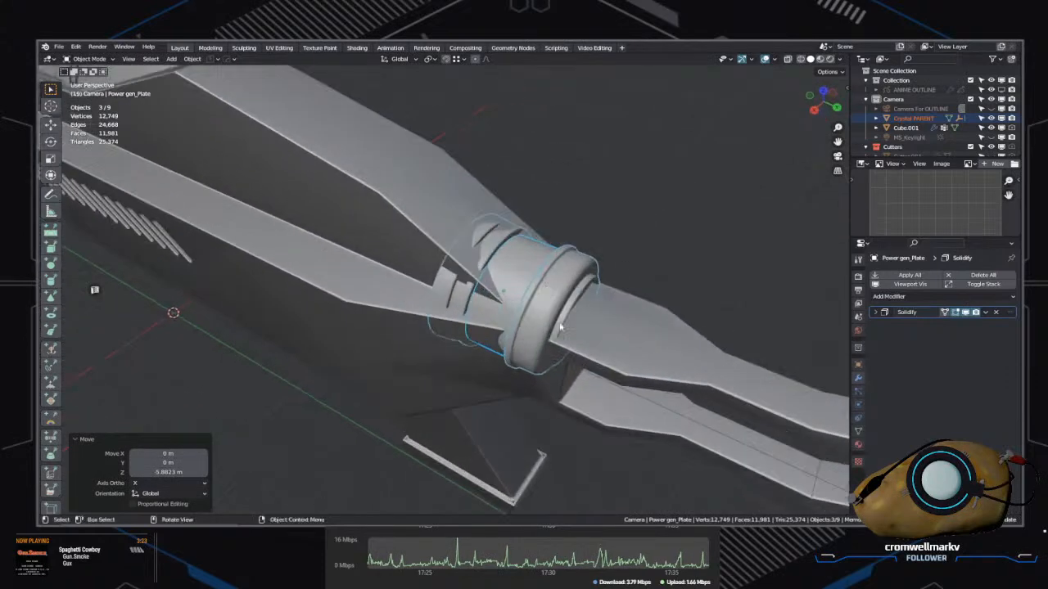
shift+middle_drag(592, 330, 612, 397)
key(g)
key(y)
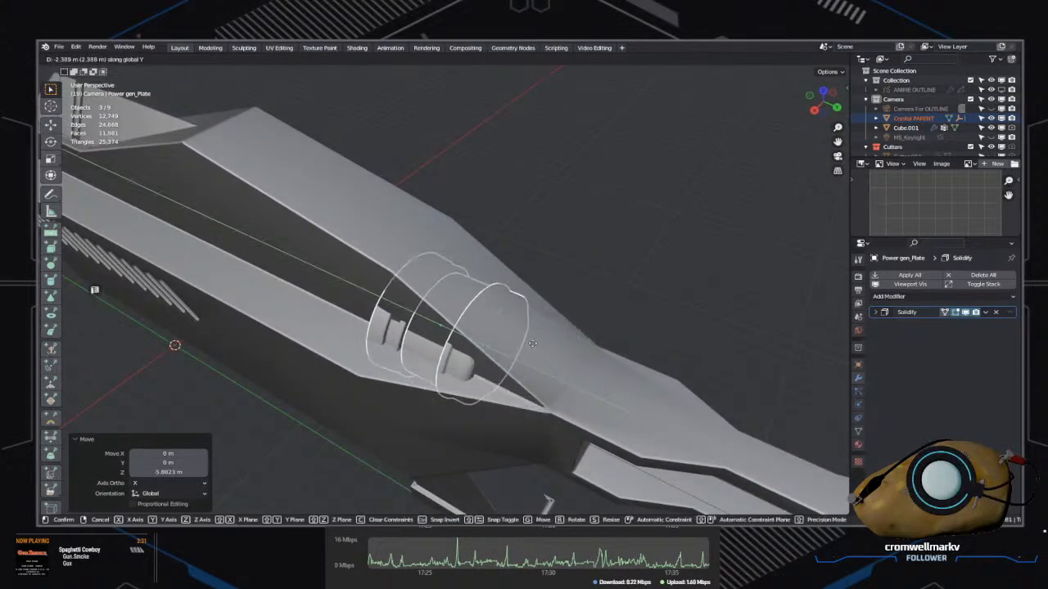
click(531, 355)
Step: Raise the power generator about 2.38 m along the global Z axis out of the weapon body
key(g)
key(z)
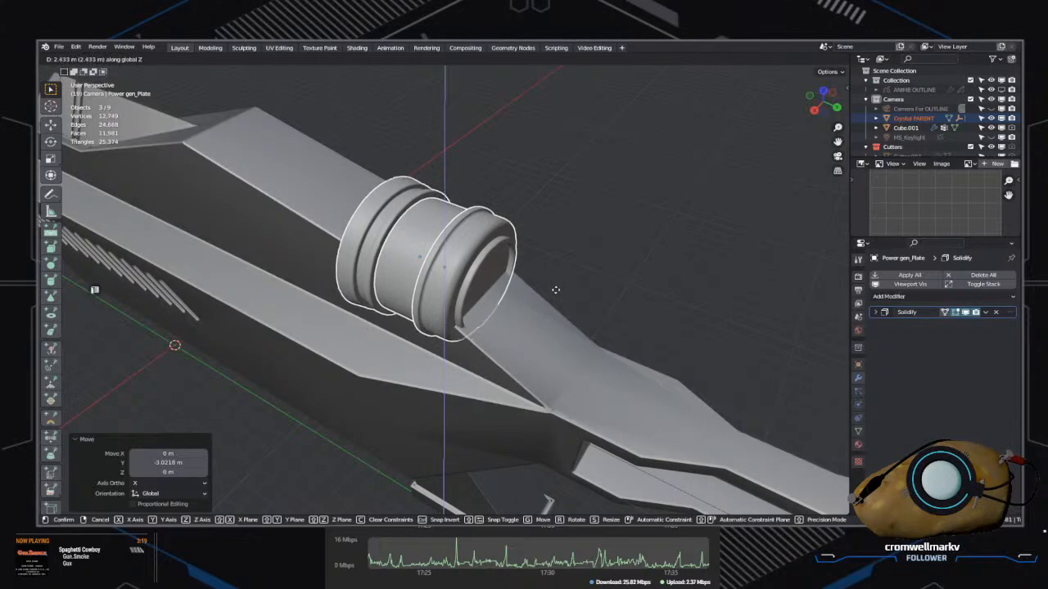
click(555, 293)
mouse_move(557, 306)
middle_down()
mouse_move(620, 273)
mouse_move(502, 297)
mouse_move(474, 328)
mouse_move(464, 365)
mouse_move(348, 271)
mouse_move(539, 281)
mouse_move(568, 300)
mouse_move(419, 329)
mouse_move(479, 285)
mouse_move(518, 363)
mouse_move(513, 401)
mouse_move(377, 287)
mouse_move(498, 328)
mouse_move(491, 311)
mouse_move(541, 292)
middle_up()
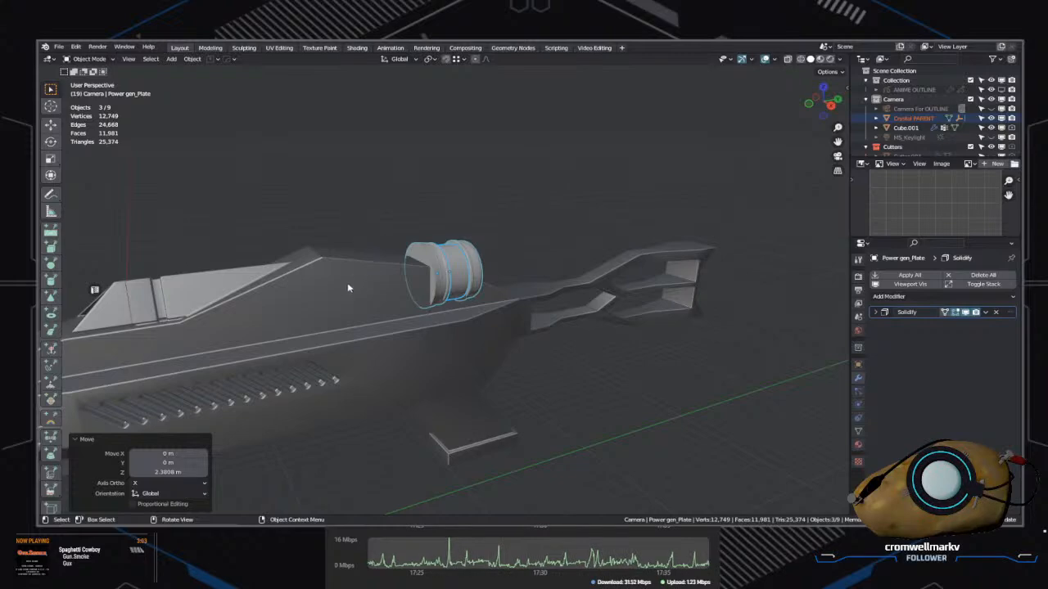
Step: Scale the power generator uniformly by 0.623 and rotate it about 59.7° around the global X axis
middle_drag(527, 410, 603, 368)
key(s)
click(581, 385)
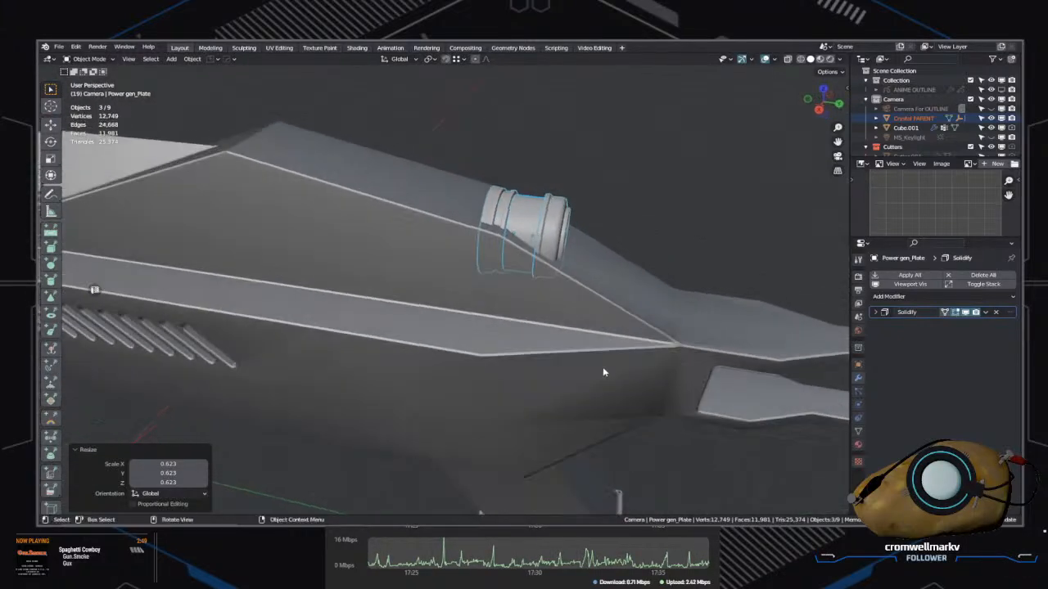
key(r)
key(x)
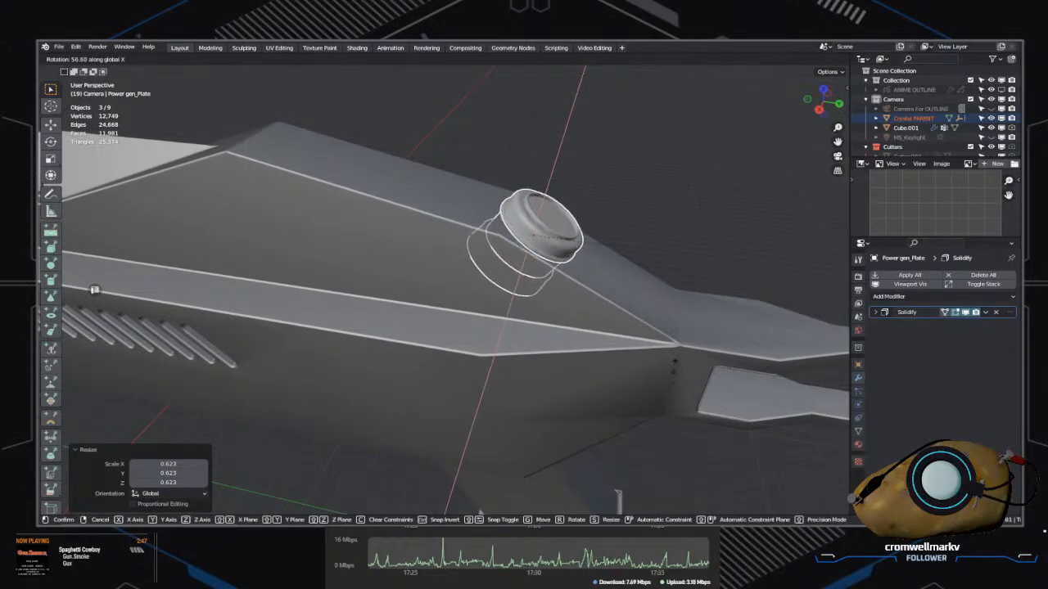
click(606, 380)
middle_drag(605, 381, 622, 412)
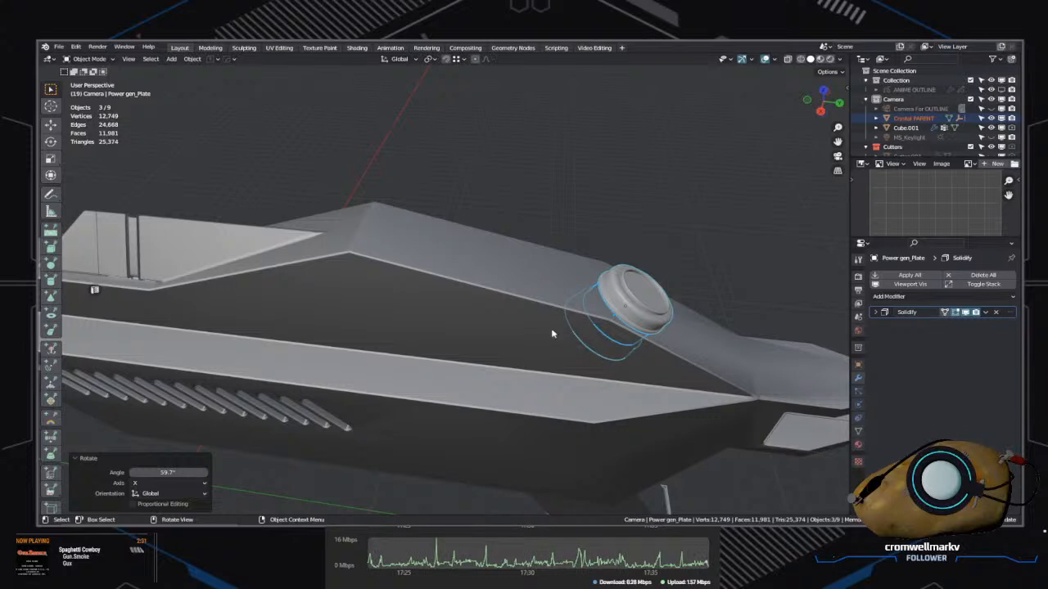
Step: Move the power generator about 3.82 m along negative global Y and raise it about 1.13 m along Z, onto the body's upper slope
key(g)
key(z)
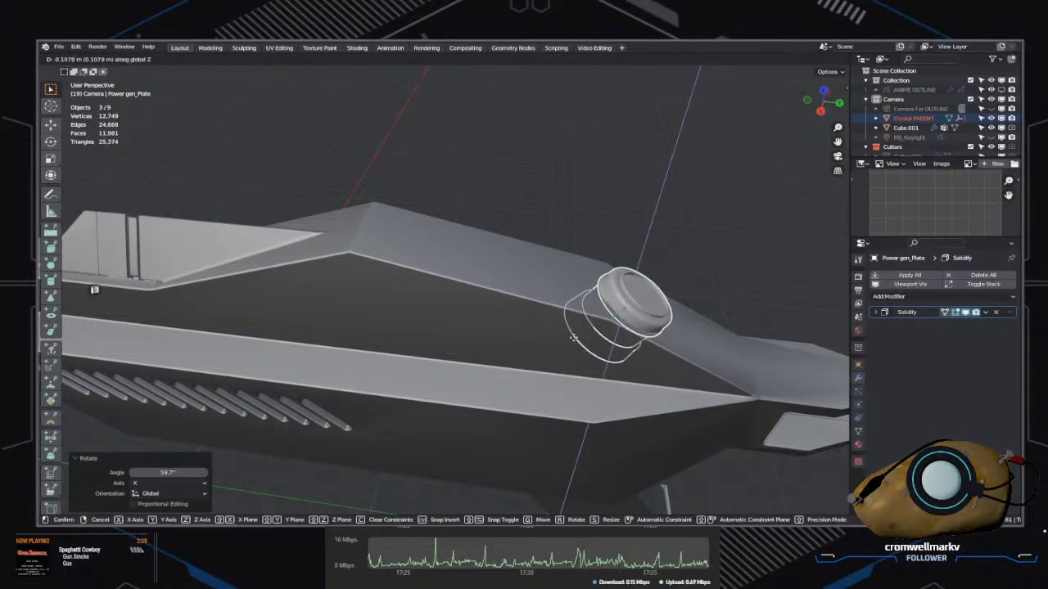
key(y)
click(500, 331)
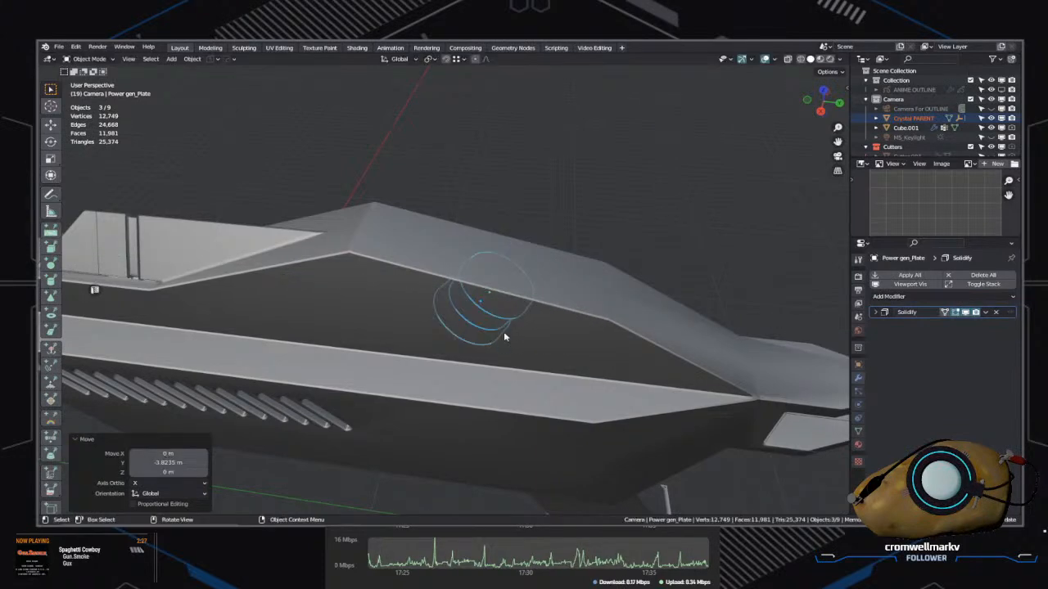
key(g)
key(z)
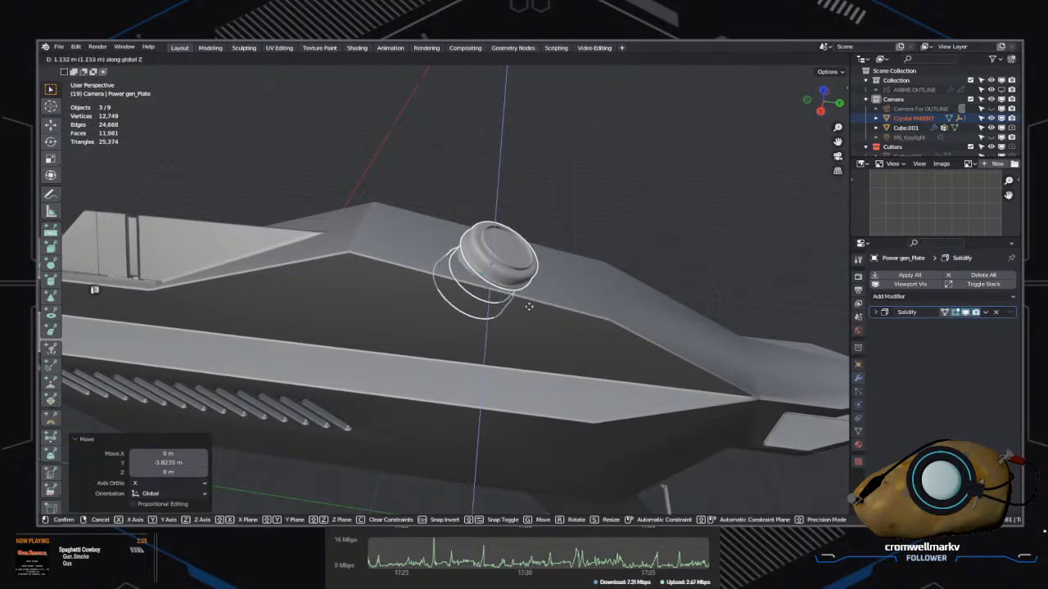
click(530, 305)
Step: Rotate the power generator about 18° around the global X axis in side view, matching the slope of the body's upper ridge
key(KP_3)
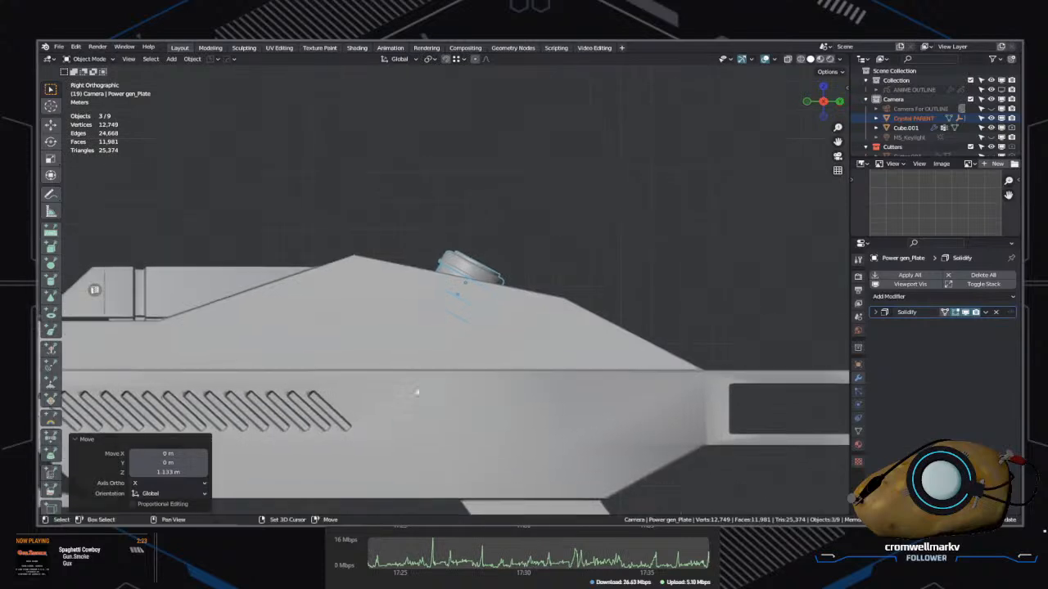
scroll(471, 341, up, 3)
key(r)
key(z)
key(z)
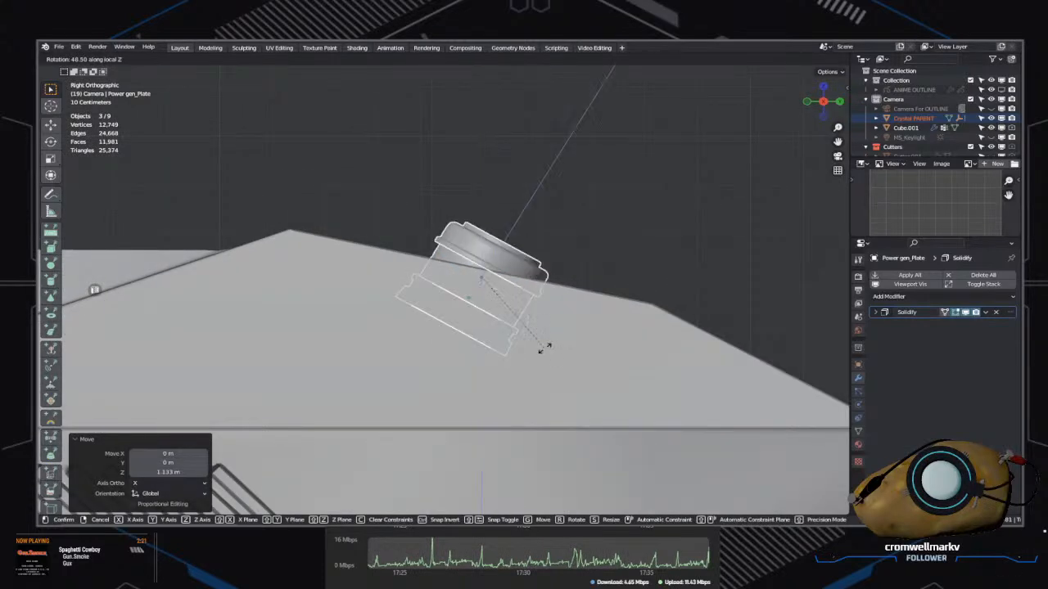
key(y)
key(x)
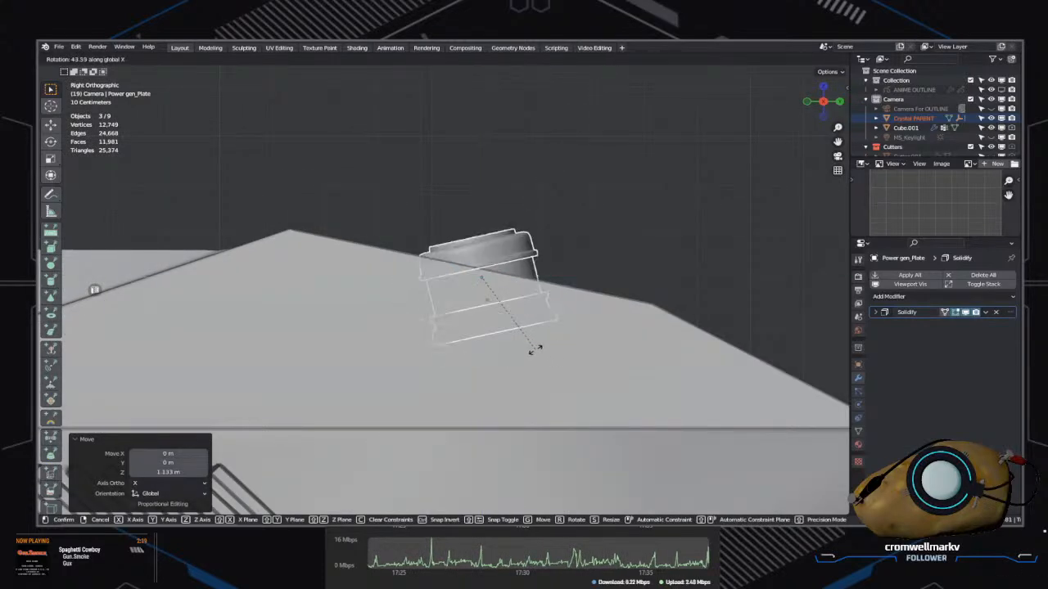
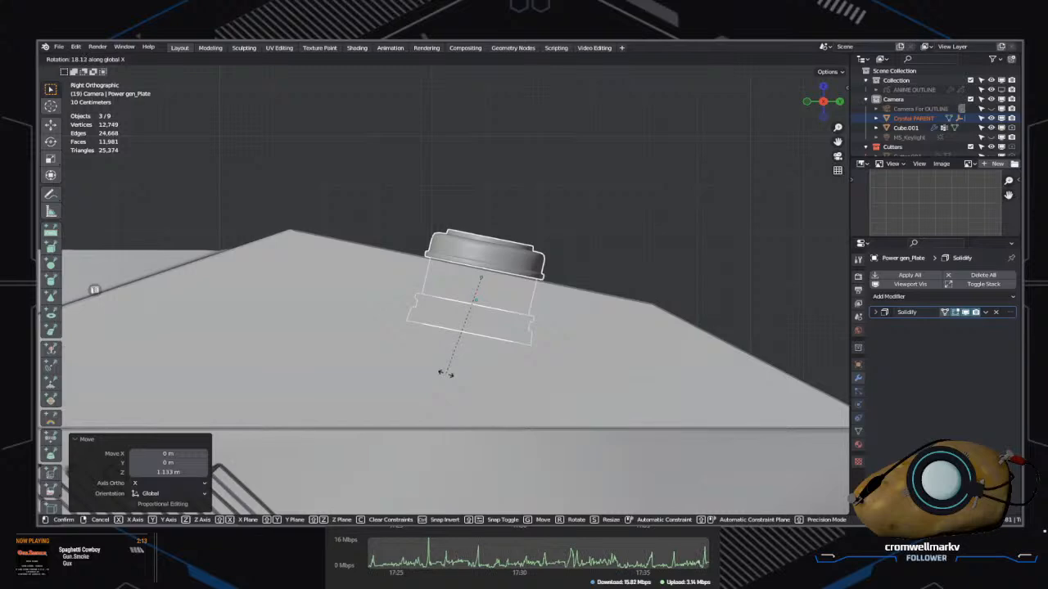
click(443, 373)
Step: Shift the power generator about 1.81 m along negative global Y and raise it about 0.37 m along Z, seating it in the slope
middle_drag(443, 373, 467, 376)
middle_drag(482, 441, 534, 387)
key(g)
click(420, 437)
key(g)
key(y)
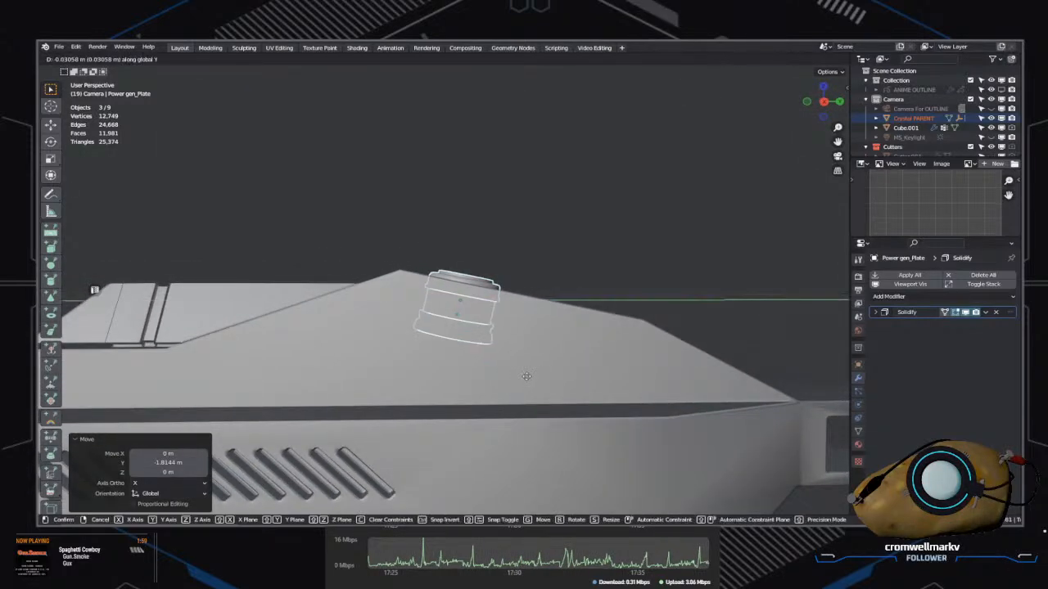
key(y)
key(y)
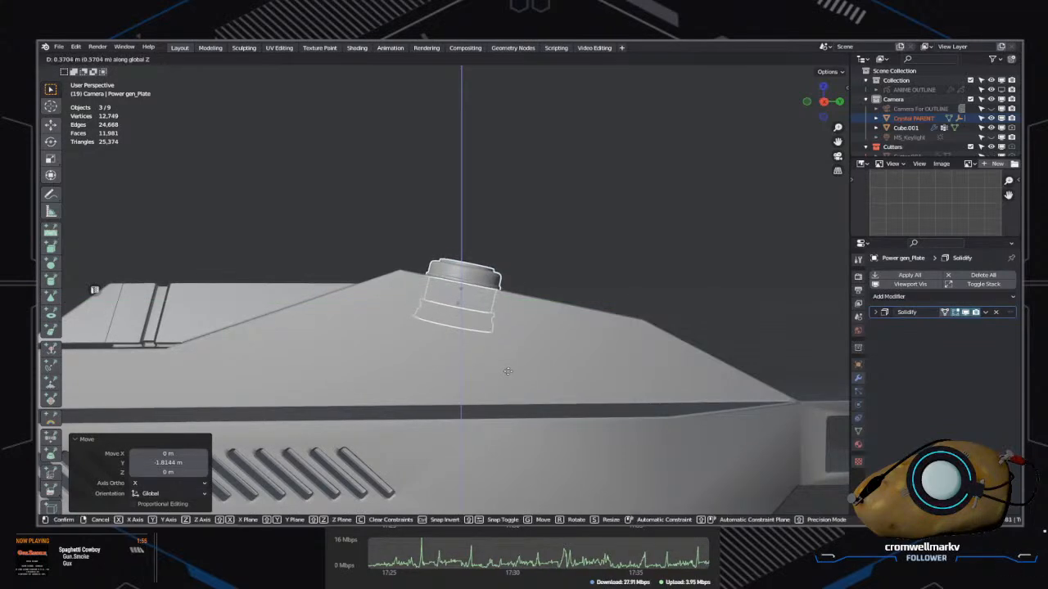
click(507, 371)
Step: Duplicate the selected Crystal PARENT, Power gen and Power gen_Plate in place
key(KP_3)
scroll(422, 327, up, 3)
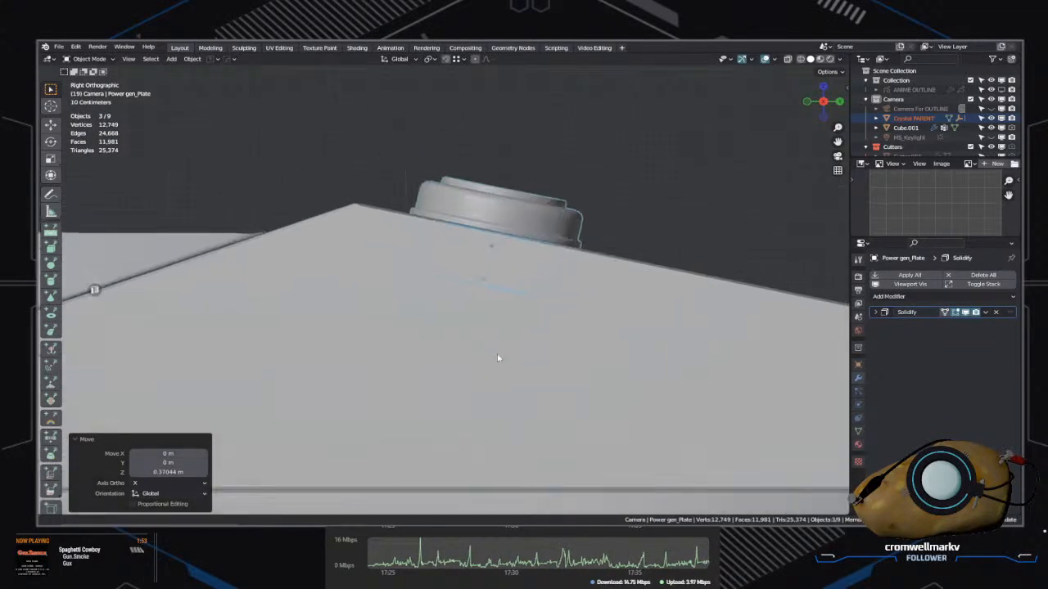
shift+middle_drag(498, 357, 522, 375)
alt+middle_drag(522, 376, 441, 340)
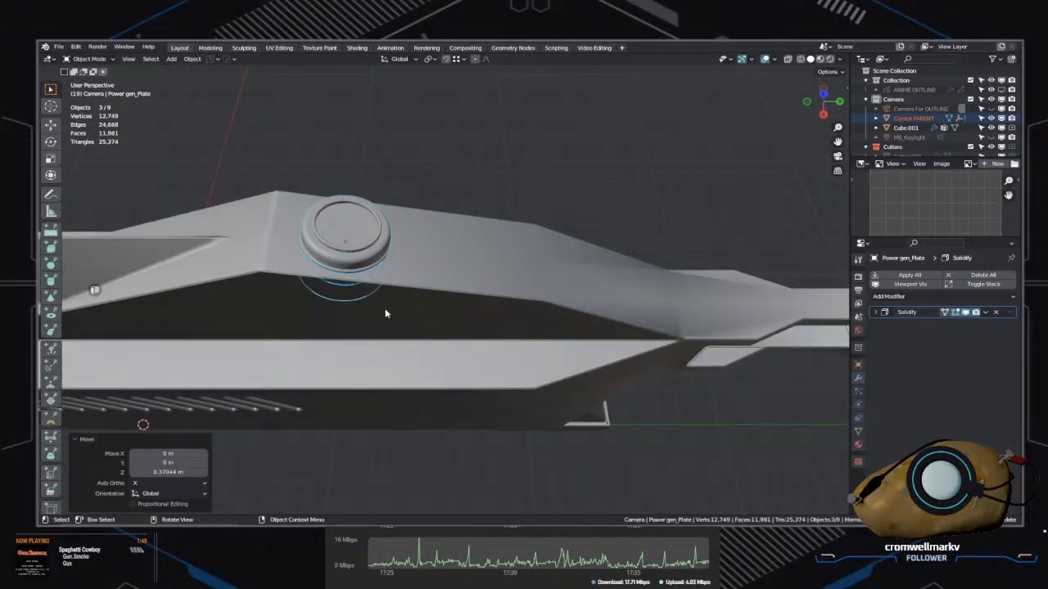
middle_drag(385, 313, 379, 336)
key(g)
key(x)
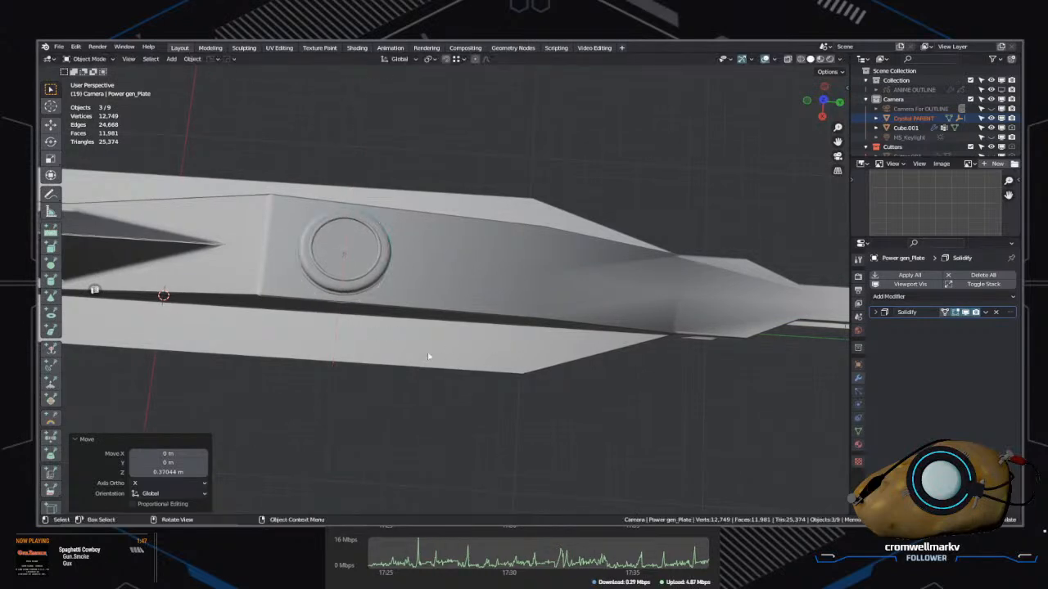
right_click(420, 352)
right_click(382, 325)
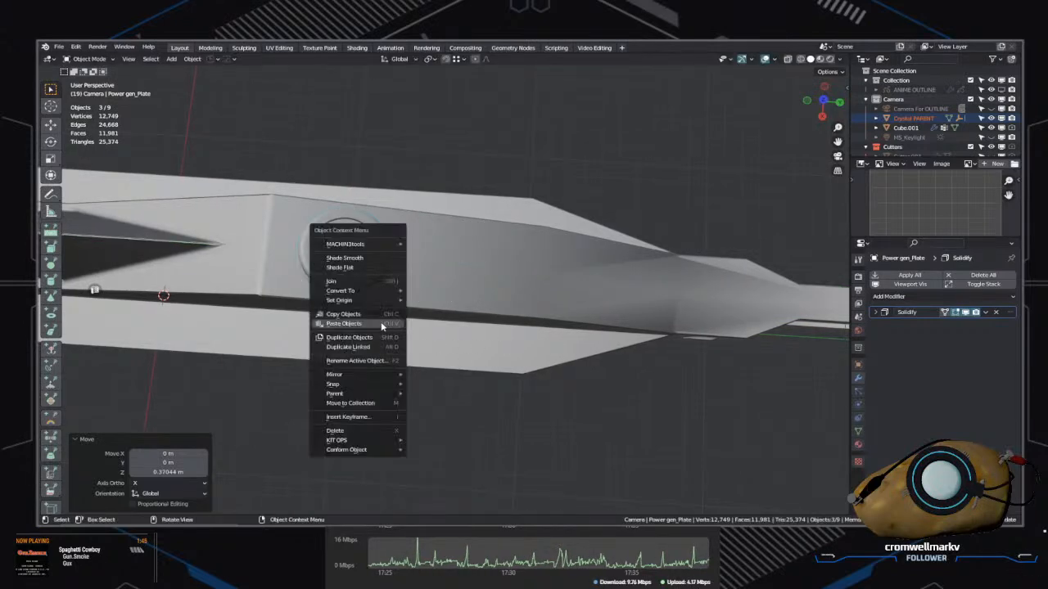
click(368, 338)
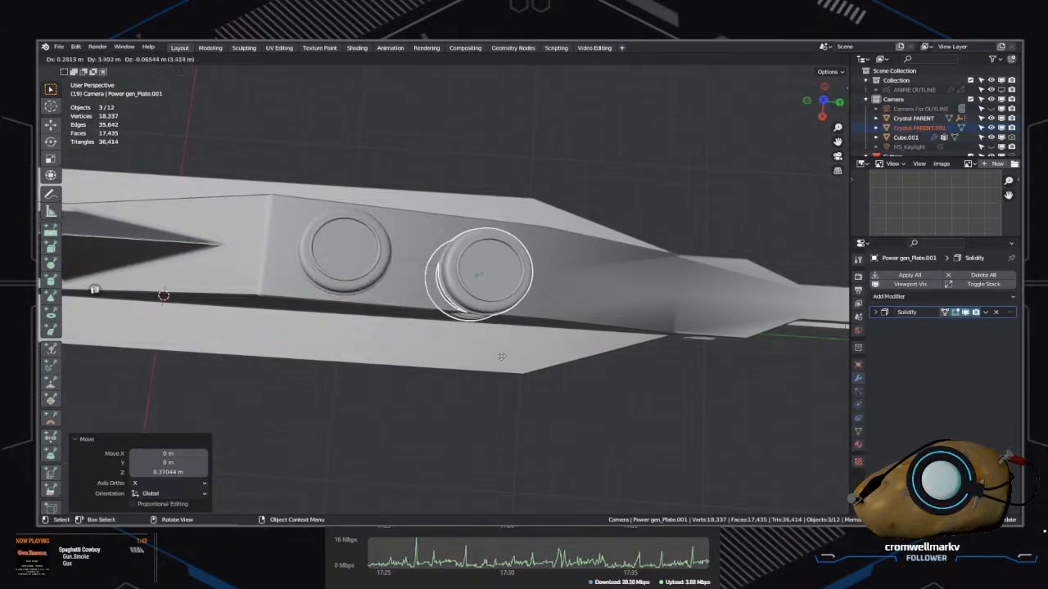
right_click(488, 349)
Step: Move the duplicated power generator about 3.48 m along positive global Y down the slope, and save the file
middle_drag(487, 350, 440, 325)
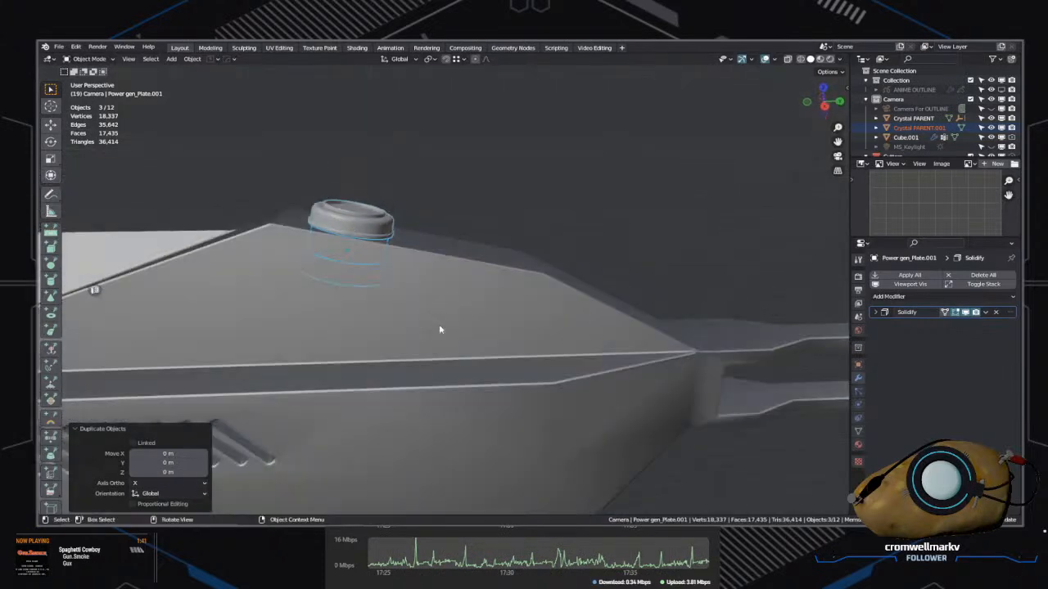
key(g)
key(y)
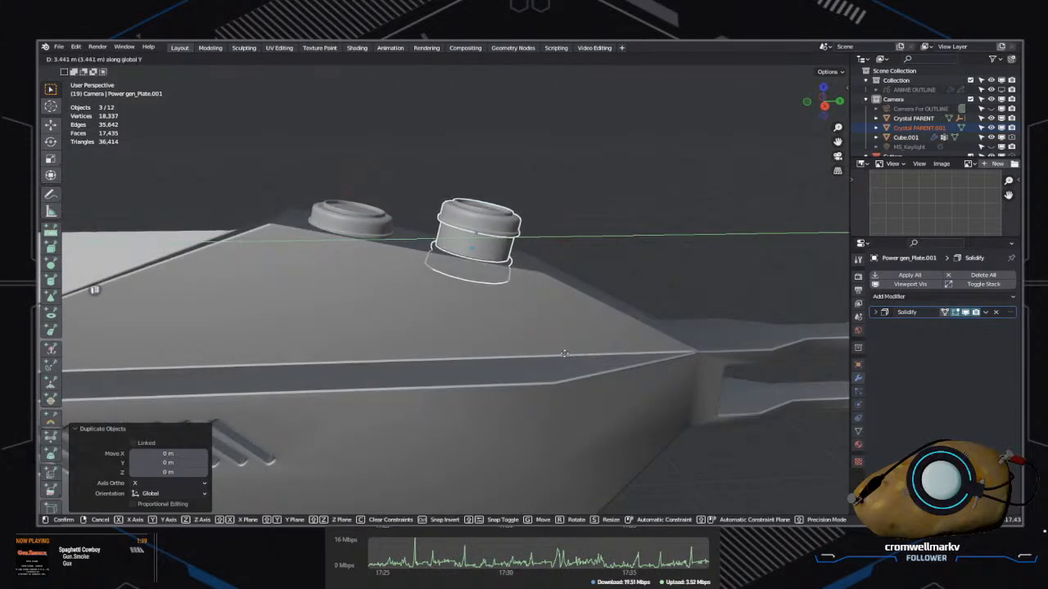
click(564, 354)
alt+middle_drag(556, 374, 366, 359)
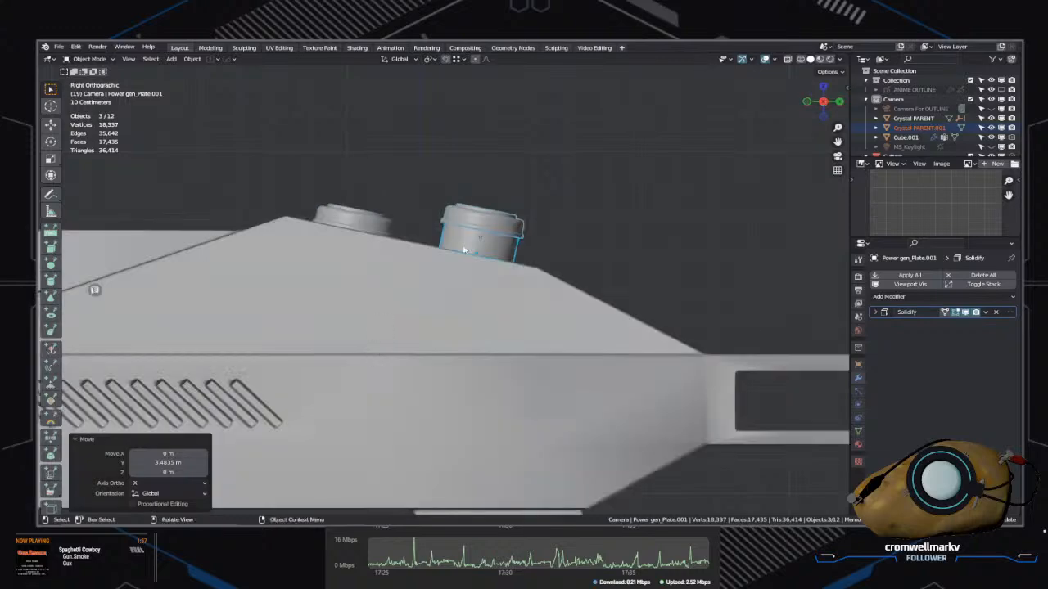
key(g)
key(y)
right_click(451, 263)
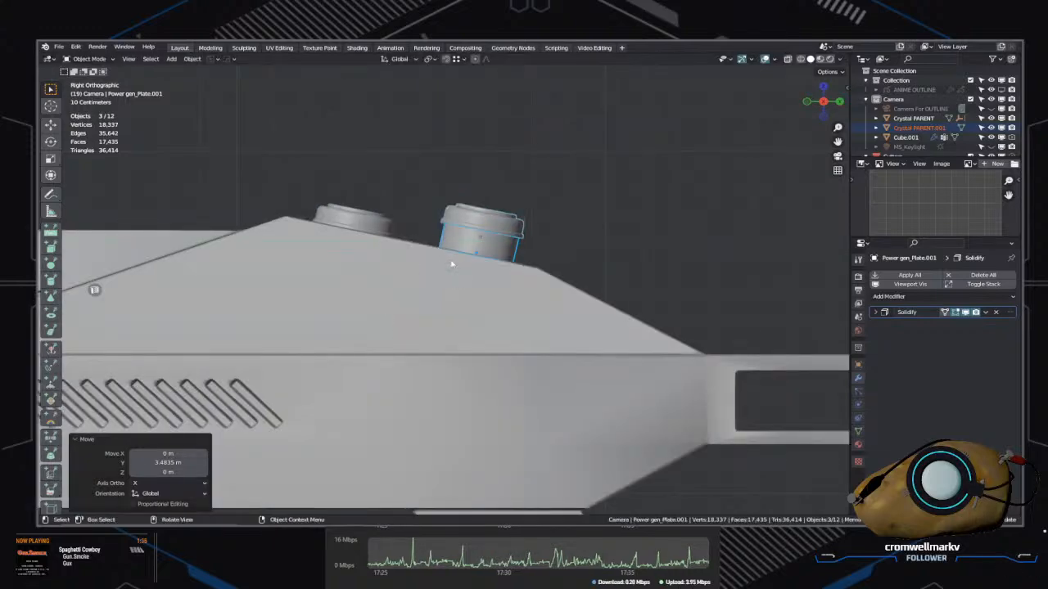
mouse_move(501, 296)
middle_down()
mouse_move(369, 346)
mouse_move(446, 325)
mouse_move(423, 307)
mouse_move(448, 320)
mouse_move(476, 387)
mouse_move(438, 352)
mouse_move(462, 366)
mouse_move(464, 355)
mouse_move(449, 367)
mouse_move(449, 410)
mouse_move(428, 362)
mouse_move(473, 369)
mouse_move(451, 369)
mouse_move(450, 423)
mouse_move(456, 365)
mouse_move(531, 361)
mouse_move(377, 248)
middle_up()
key(ctrl+s)
Step: Select the original generator's Crystal PARENT, Power gen_Plate and Power gen together from inside the body
click(390, 261)
middle_drag(431, 304, 388, 222)
shift+click(387, 223)
click(388, 222)
click(387, 223)
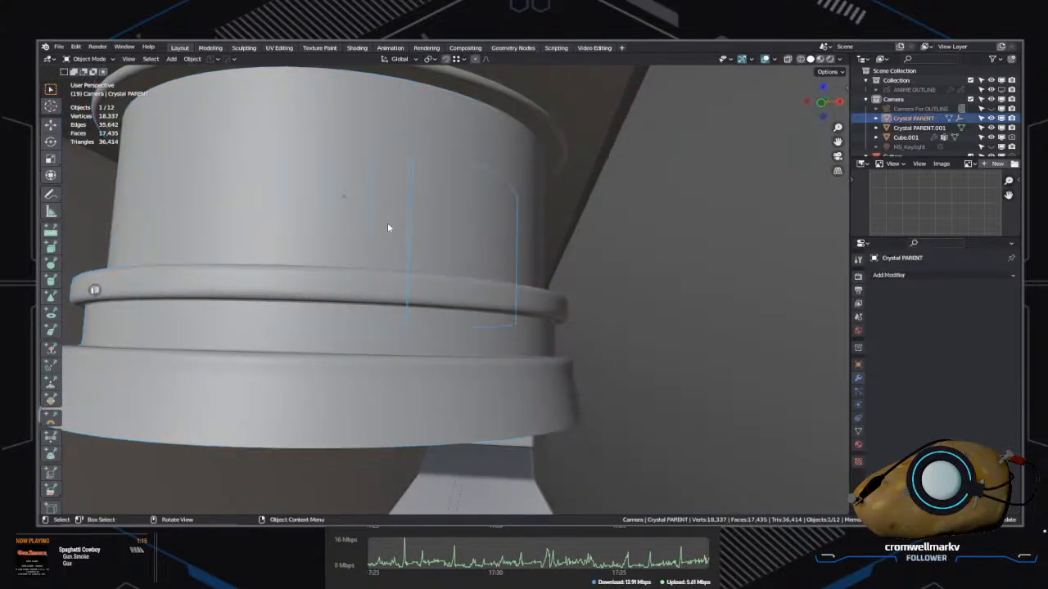
shift+click(427, 196)
shift+click(482, 383)
middle_drag(484, 387, 599, 374)
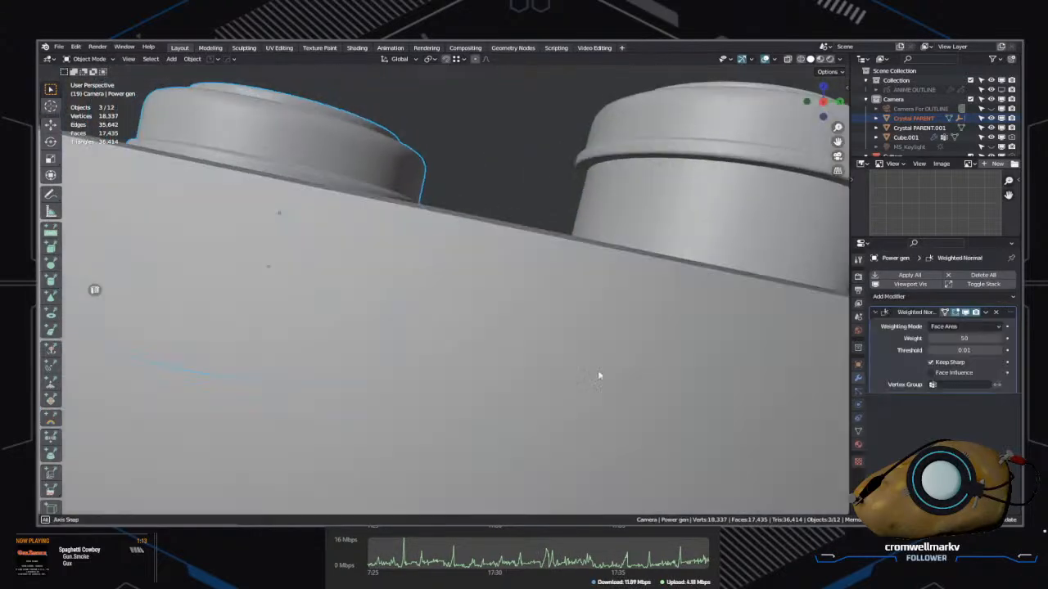
scroll(507, 360, down, 5)
alt+middle_drag(415, 346, 388, 371)
key(g)
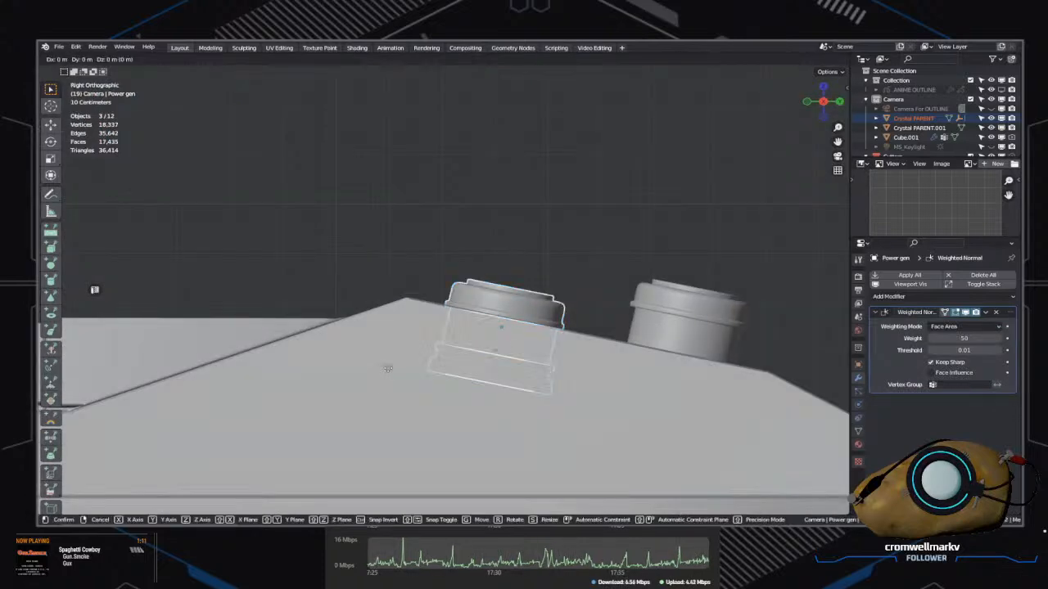
key(y)
right_click(419, 400)
shift+middle_drag(611, 412, 495, 338)
key(g)
key(y)
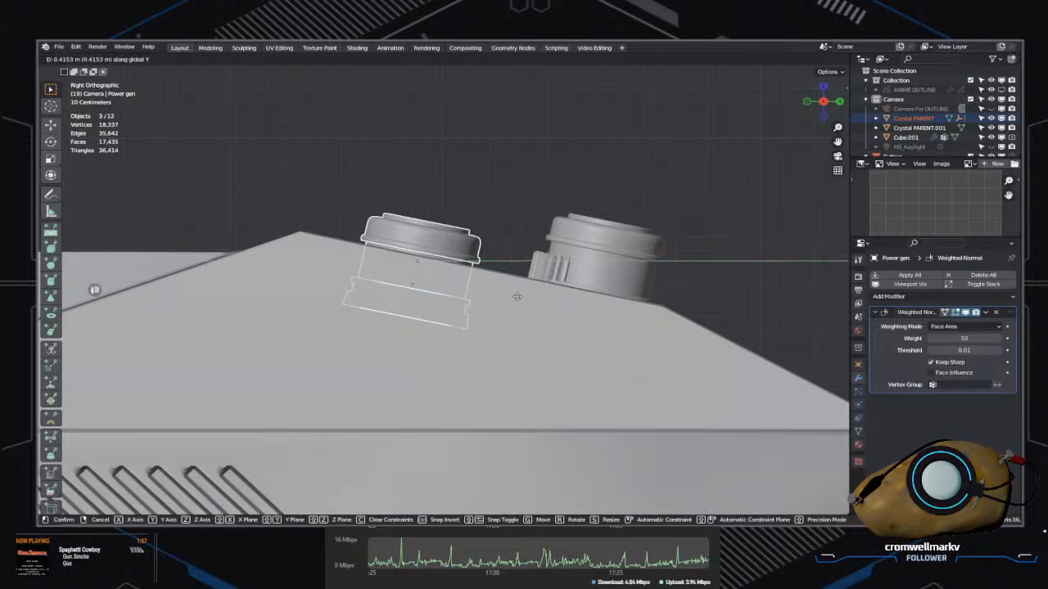
right_click(378, 242)
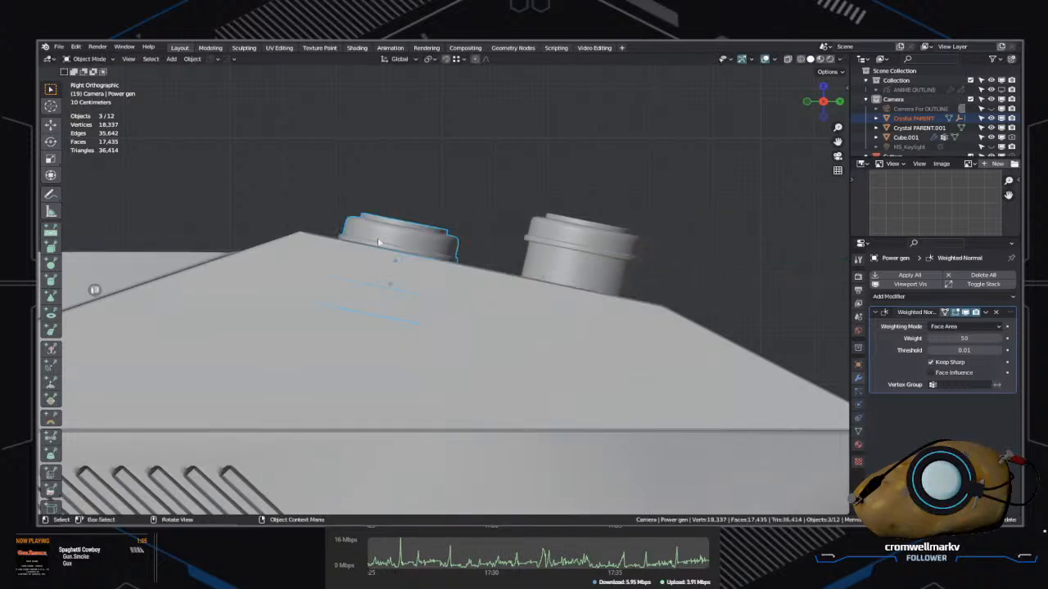
Step: Select only the original generator's Power gen_Plate from inside the body
shift+click(406, 302)
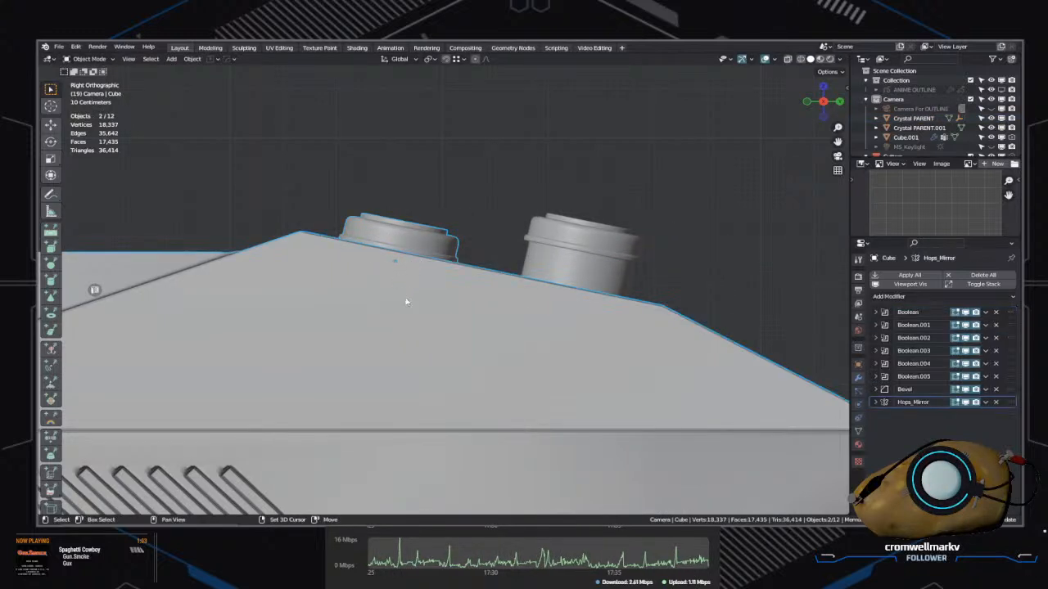
scroll(385, 300, up, 6)
middle_drag(374, 300, 496, 311)
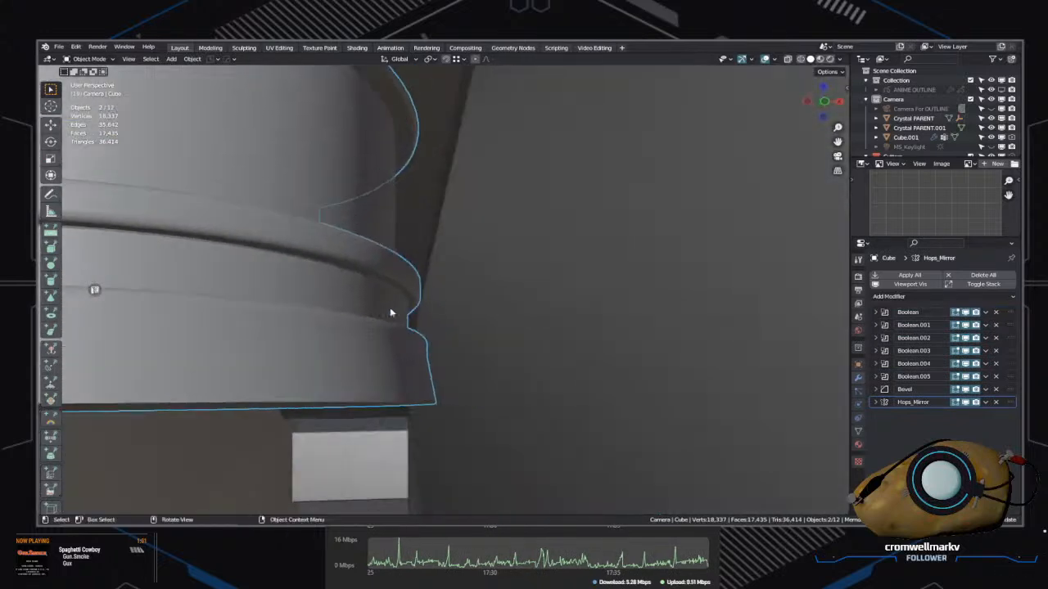
click(324, 206)
click(324, 206)
middle_drag(598, 227, 430, 254)
scroll(417, 256, down, 4)
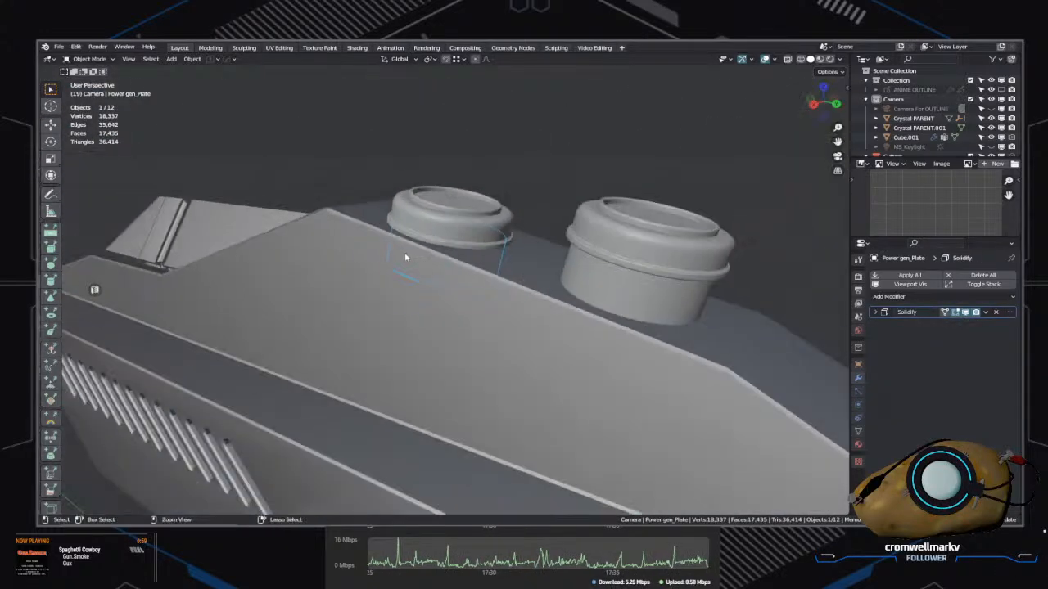
Step: Undo the duplication of the power generator, returning to the single original with its three objects selected
key(ctrl+z)
key(ctrl+z)
key(ctrl+z)
key(ctrl+z)
key(ctrl+z)
key(ctrl+z)
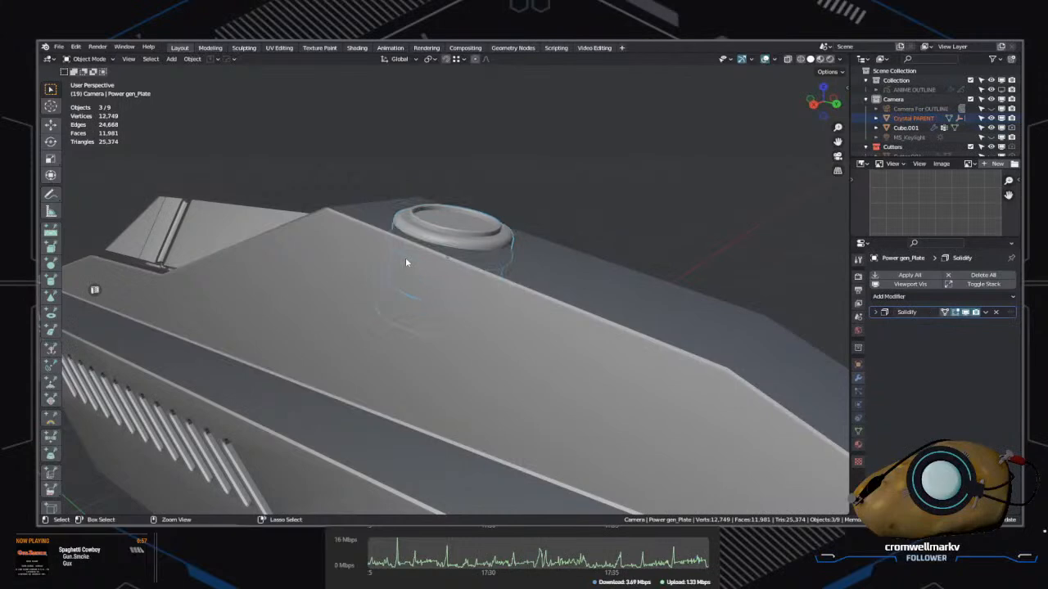
key(ctrl+shift+z)
Step: Raise the selected power generator, plate and crystal parent about 0.64 m along global Z on the upper slope
key(KP_3)
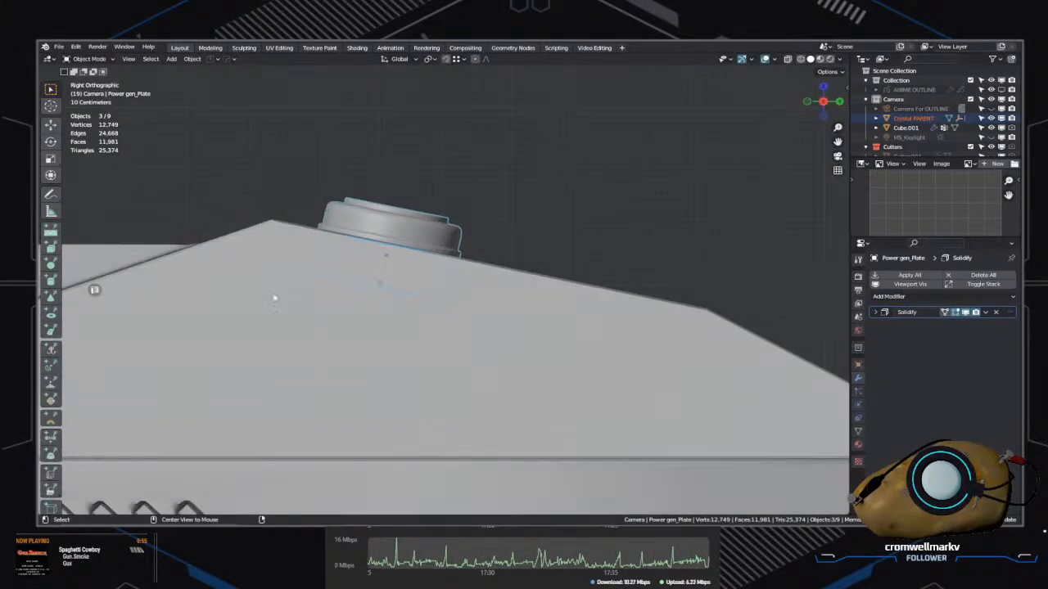
scroll(441, 334, up, 2)
key(g)
key(y)
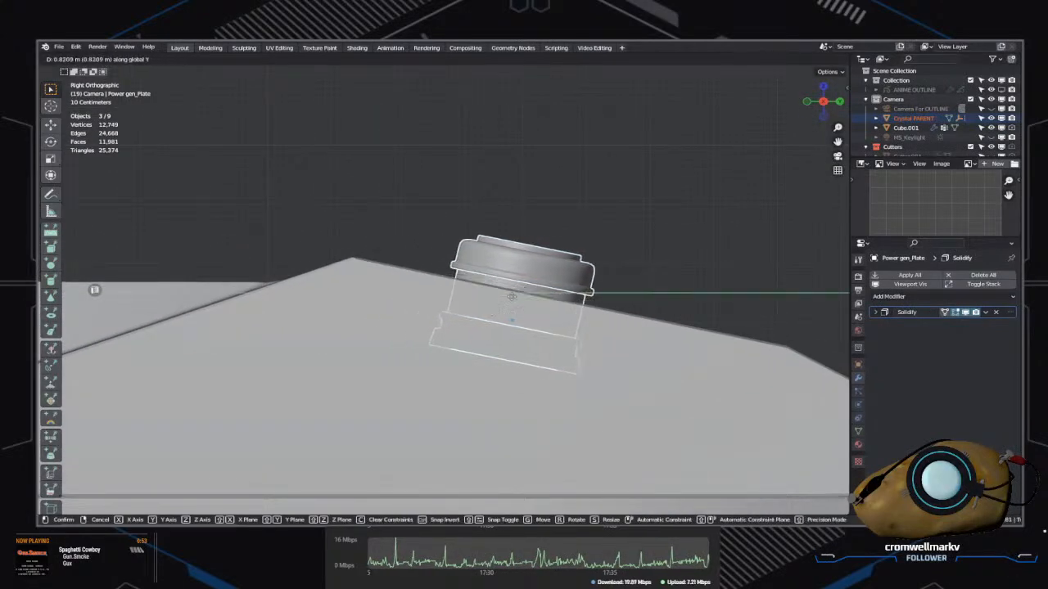
key(z)
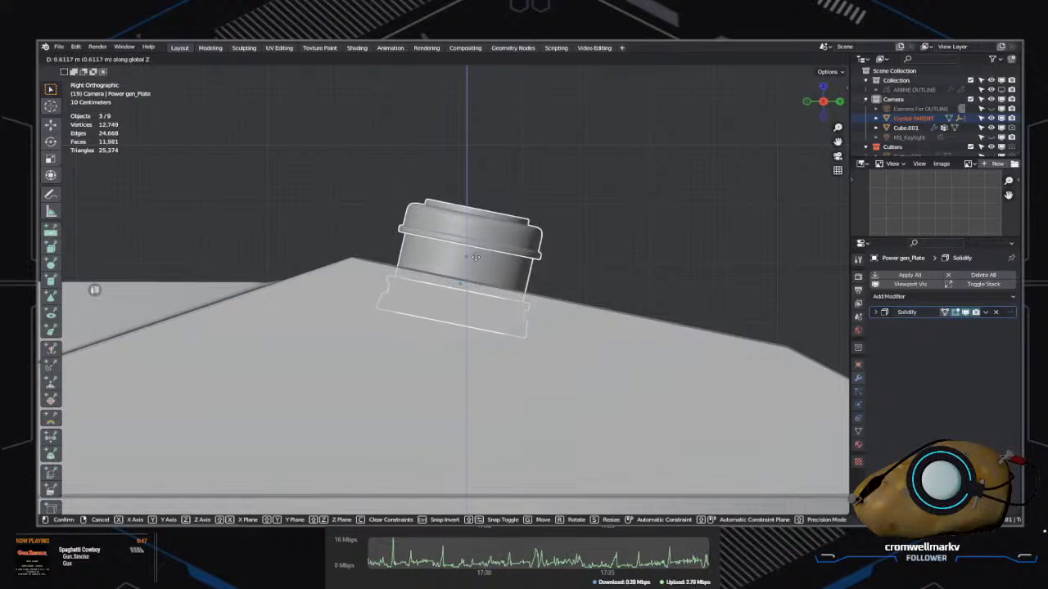
click(510, 264)
middle_drag(510, 264, 496, 306)
middle_drag(545, 211, 582, 283)
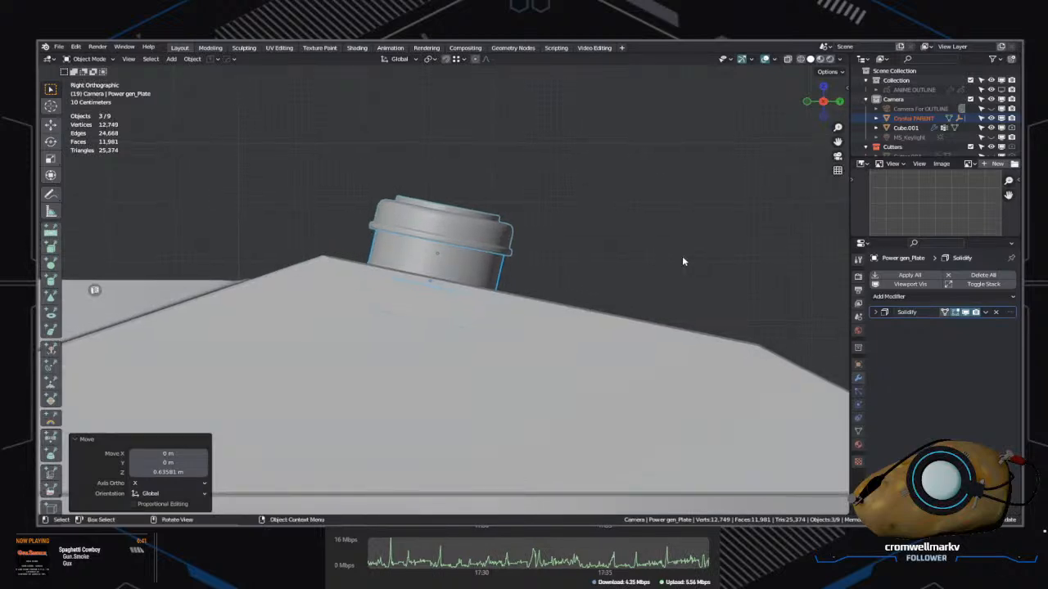
Step: Select the generator's three objects and duplicate them about 3.27 m along positive global Y down the slope
click(596, 210)
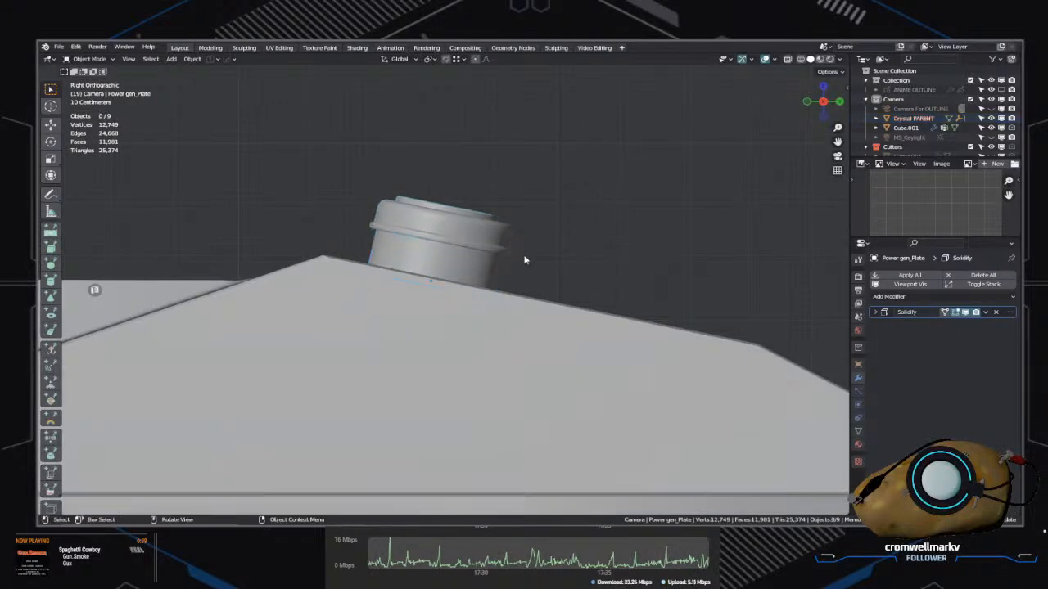
click(443, 270)
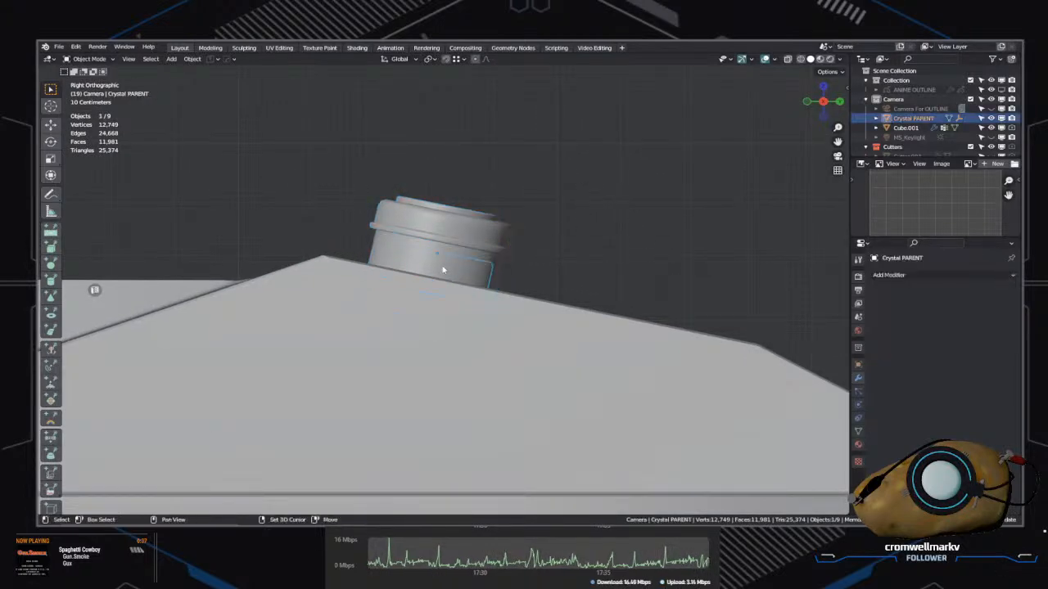
shift+click(442, 270)
right_click(455, 236)
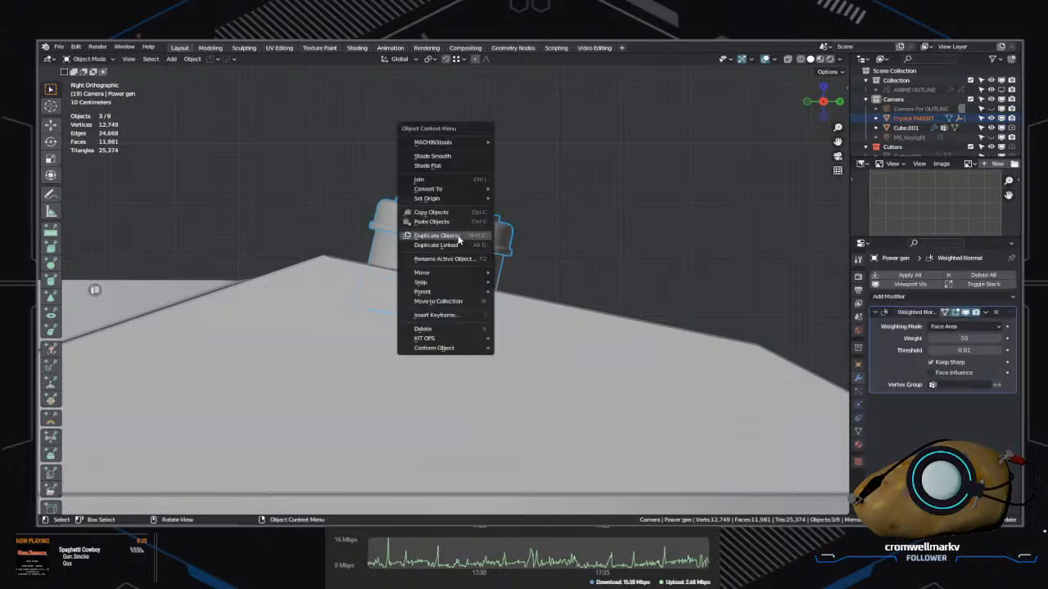
click(459, 238)
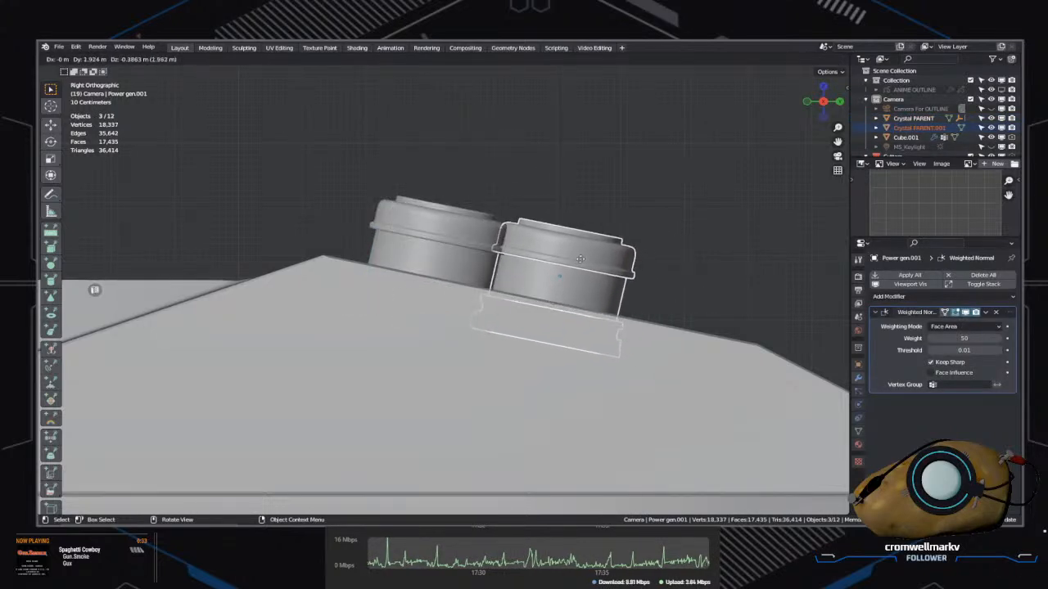
click(674, 281)
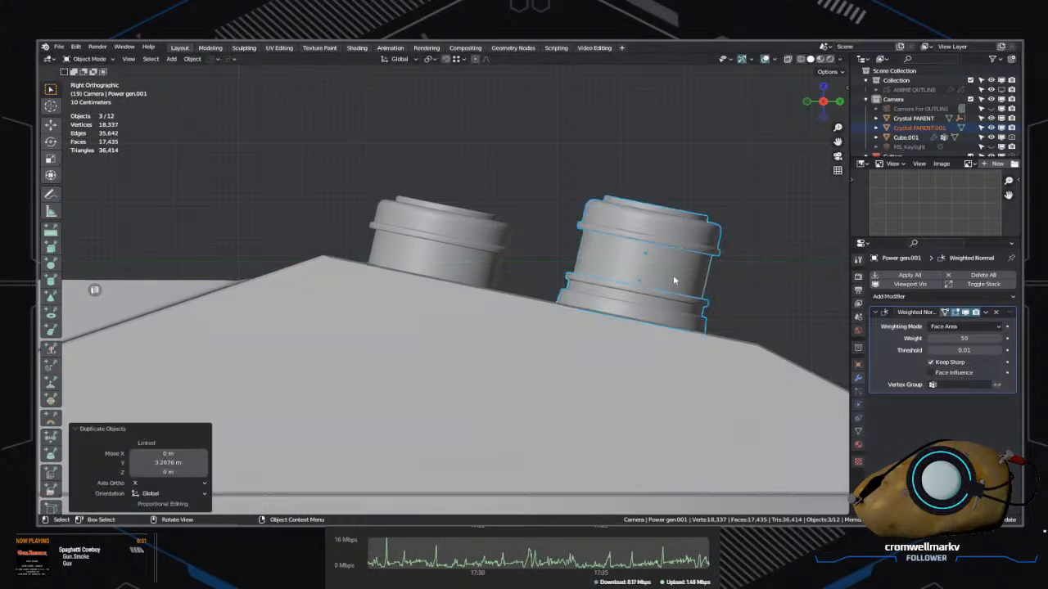
Step: Lower the duplicated generator about 0.69 m along global Z and shift it about 0.49 m back along negative Y
key(g)
key(z)
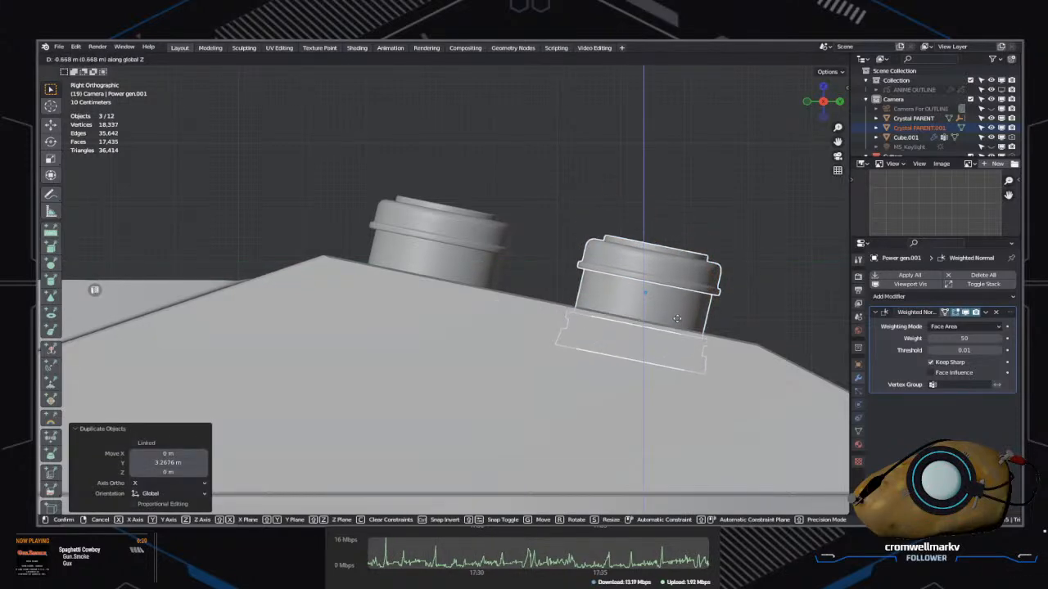
click(677, 319)
middle_drag(677, 319, 667, 382)
key(g)
key(y)
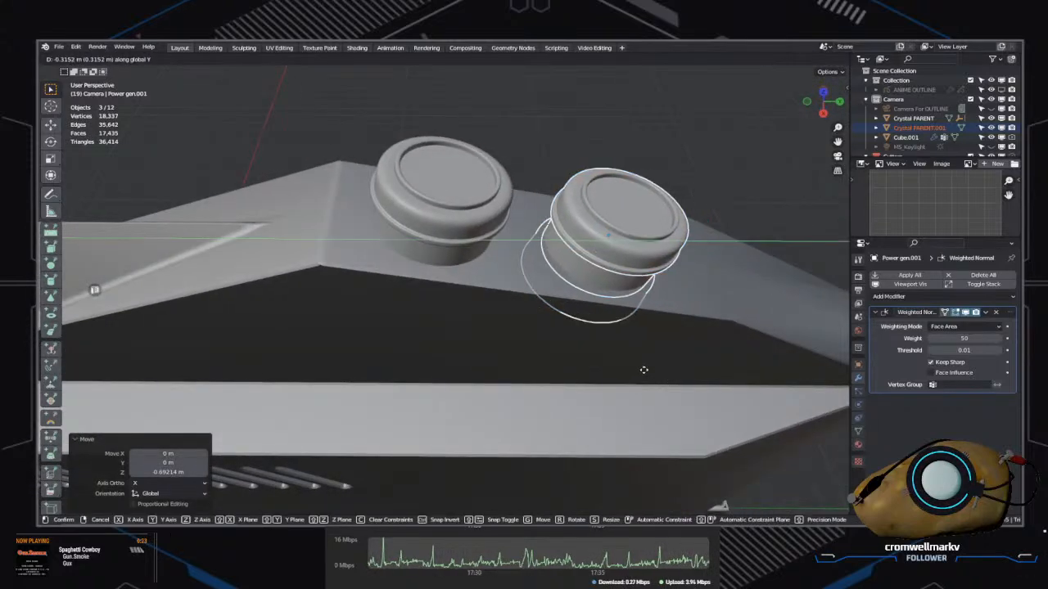
click(633, 368)
Step: Raise the duplicated generator about 0.22 m along global Z against the slope
key(g)
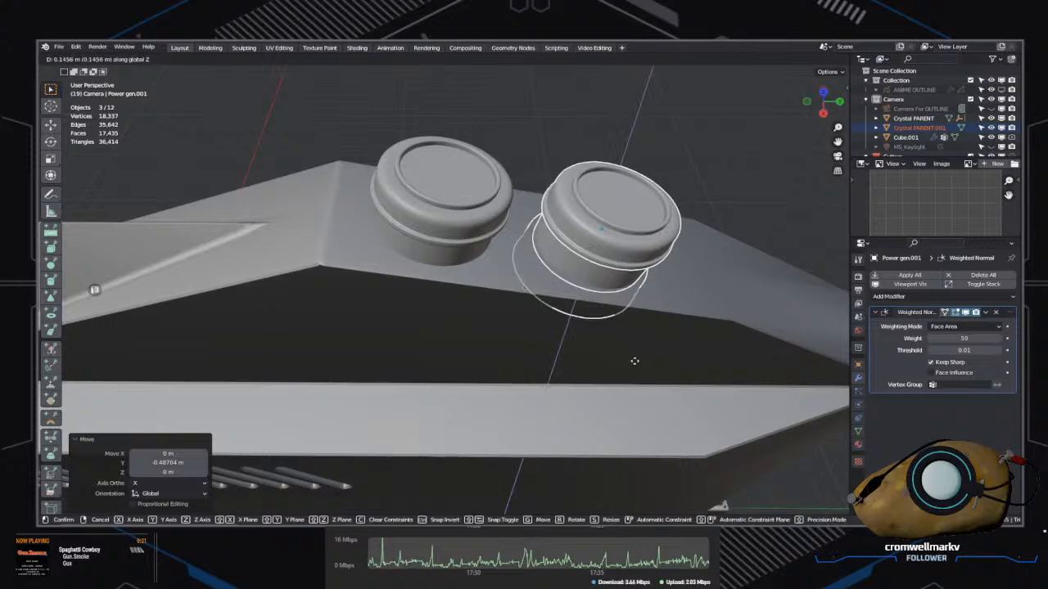
click(631, 358)
middle_drag(631, 358, 490, 322)
key(g)
key(y)
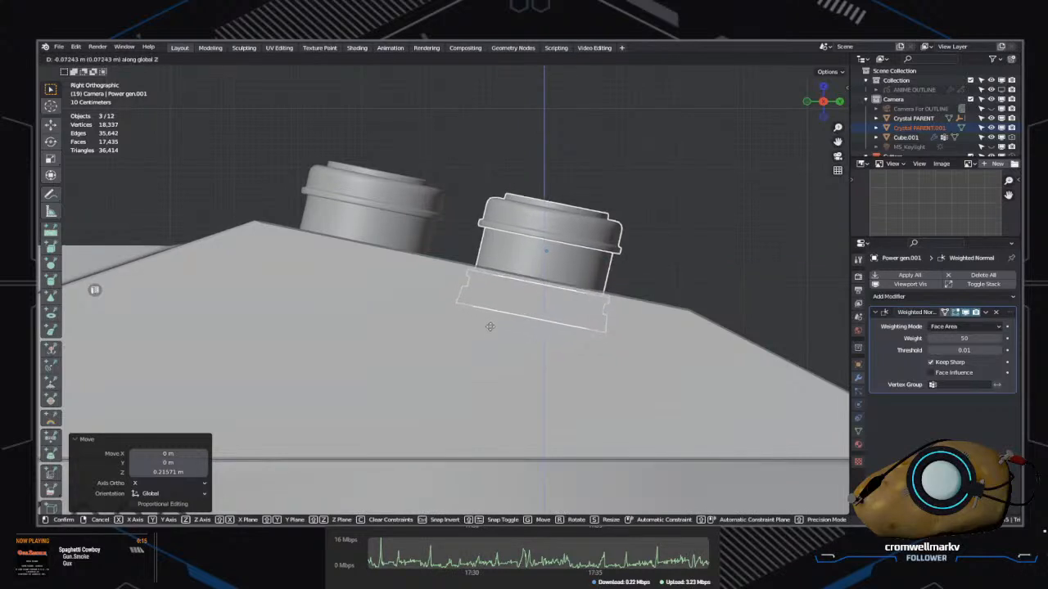
right_click(490, 329)
Step: Undo the duplicate's moves and the duplication itself, keeping the original generator's three objects selected
key(ctrl+z)
key(ctrl+z)
key(ctrl+z)
key(ctrl+z)
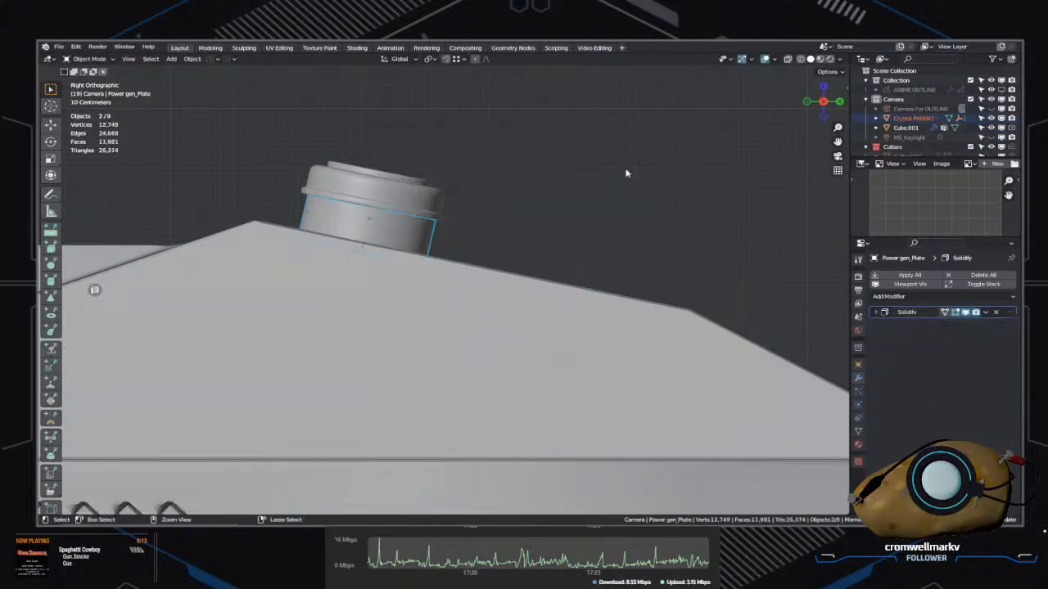
key(ctrl+z)
key(ctrl+z)
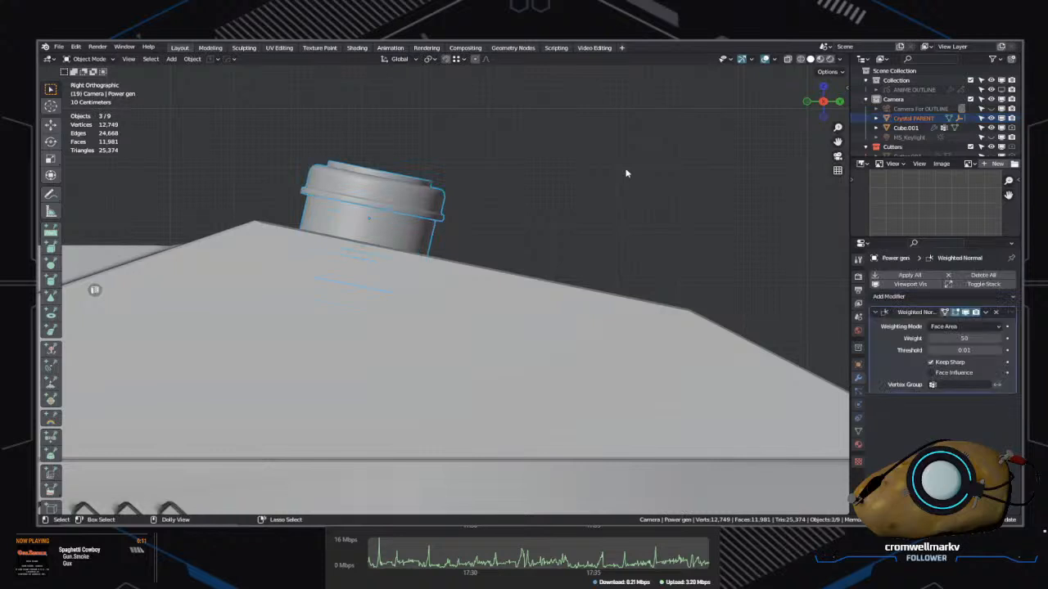
key(ctrl+shift+z)
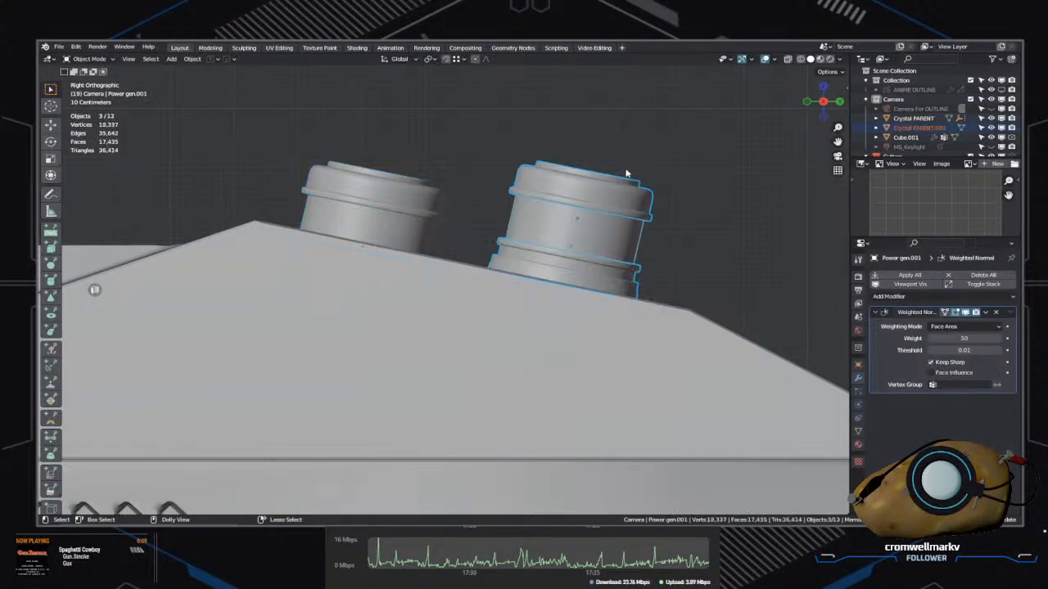
key(ctrl+z)
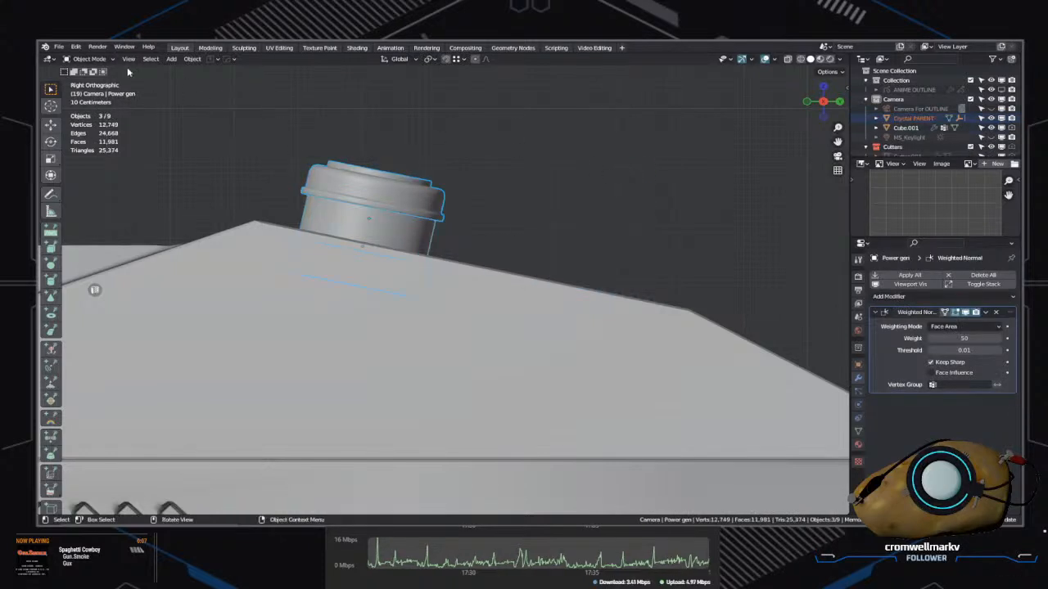
Step: Set the transform orientation to Local
click(397, 59)
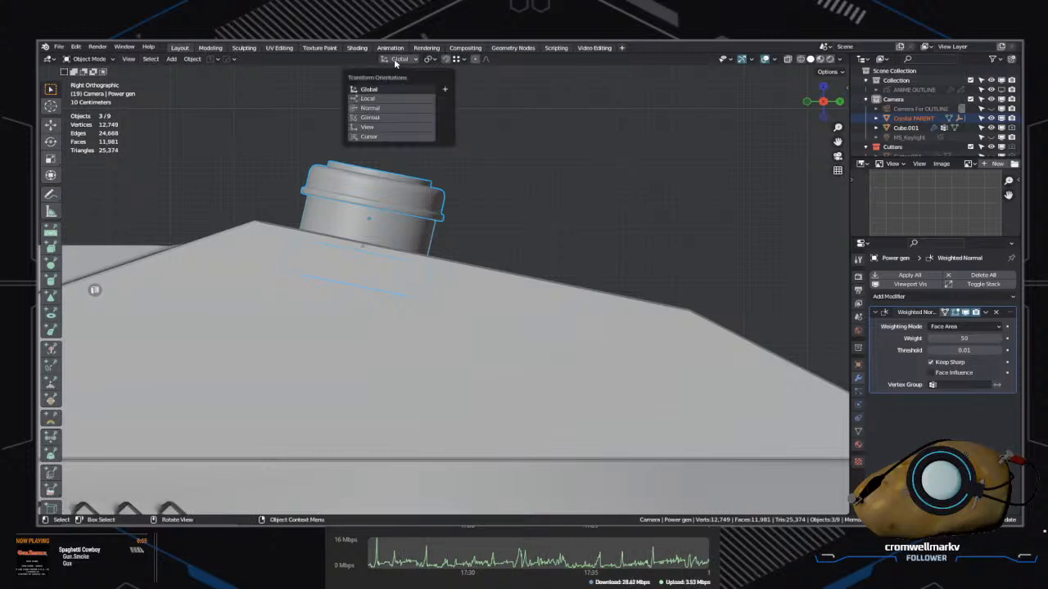
click(367, 98)
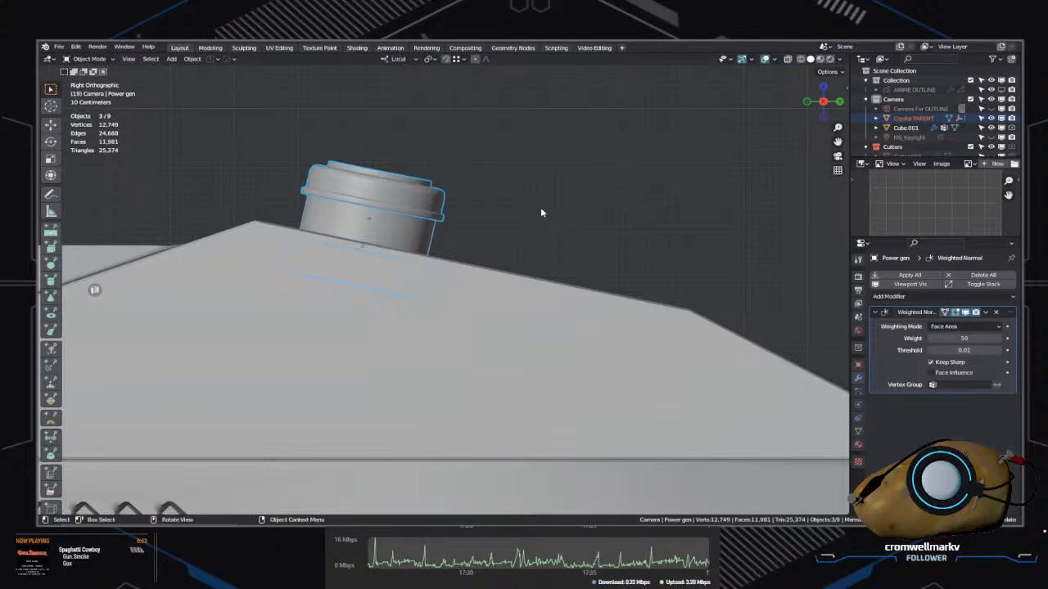
key(g)
key(y)
right_click(530, 288)
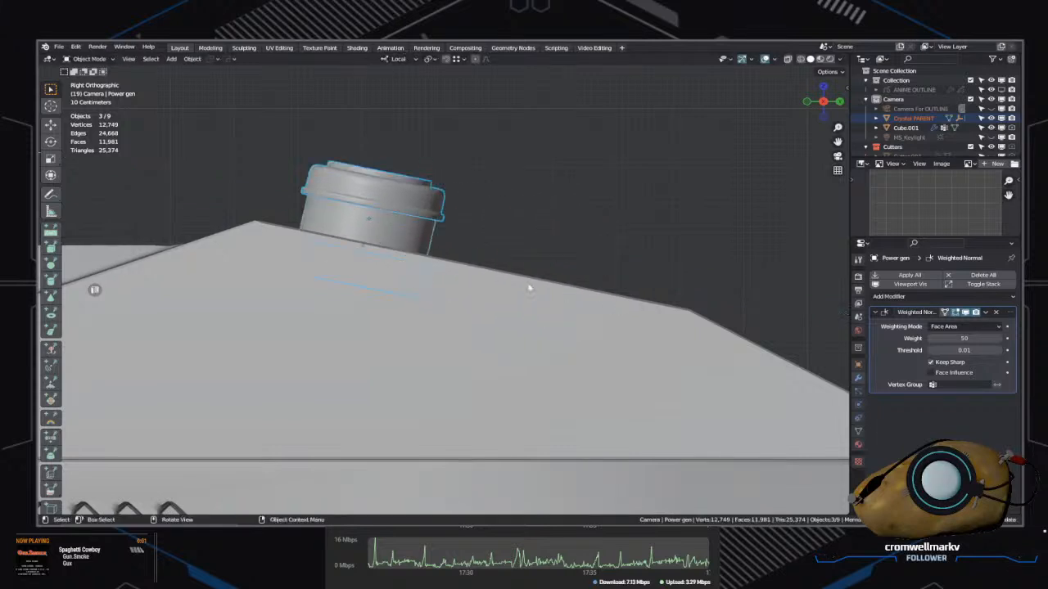
Step: Select the generator, its plate and crystal parent together, and duplicate them about 3.23 m along local Y down the slope
right_click(479, 173)
click(354, 231)
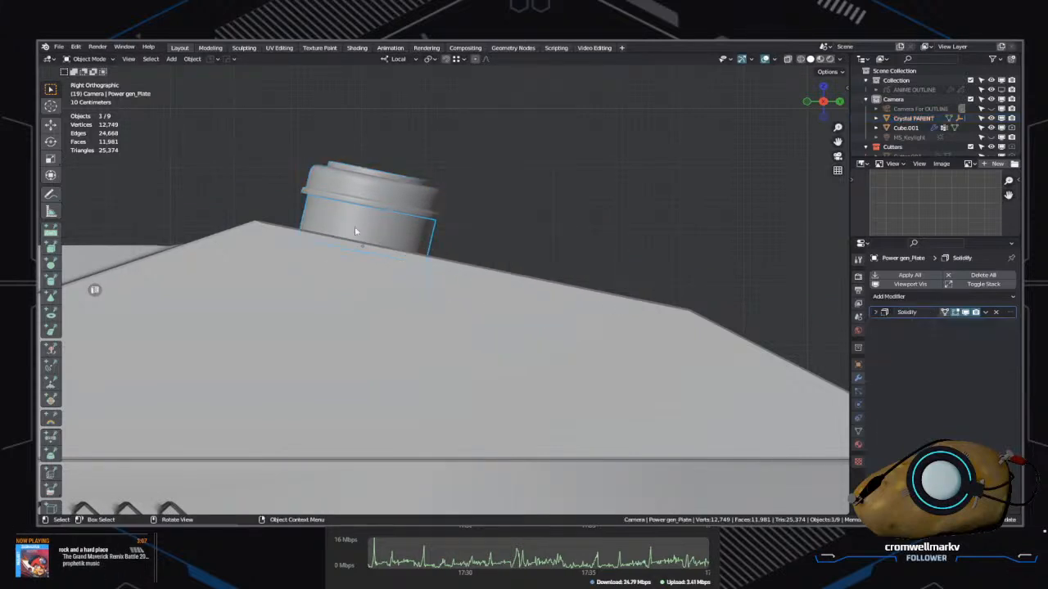
shift+click(387, 232)
click(385, 233)
click(385, 233)
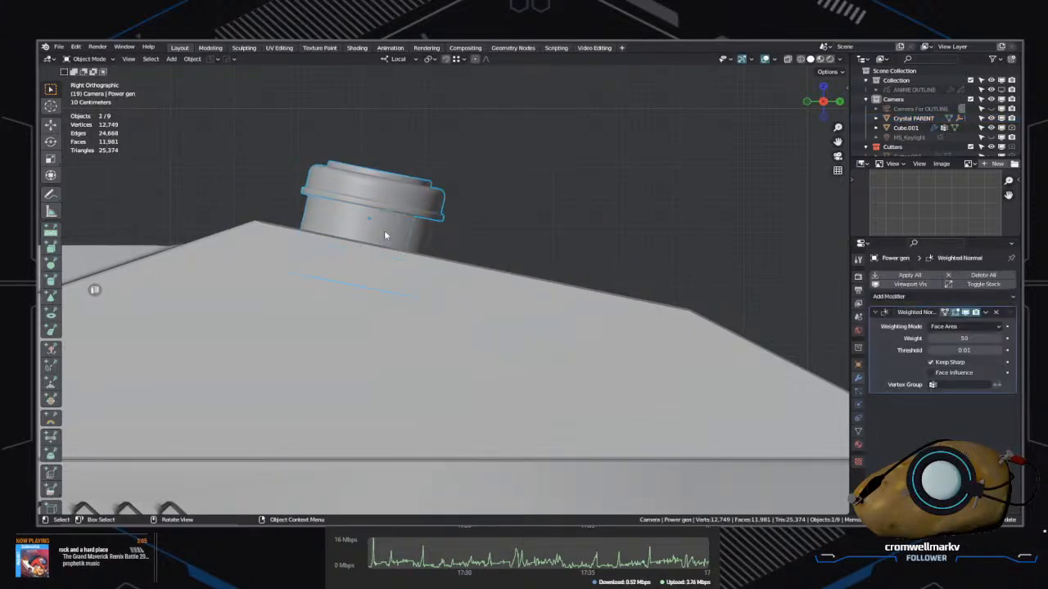
click(385, 233)
click(379, 211)
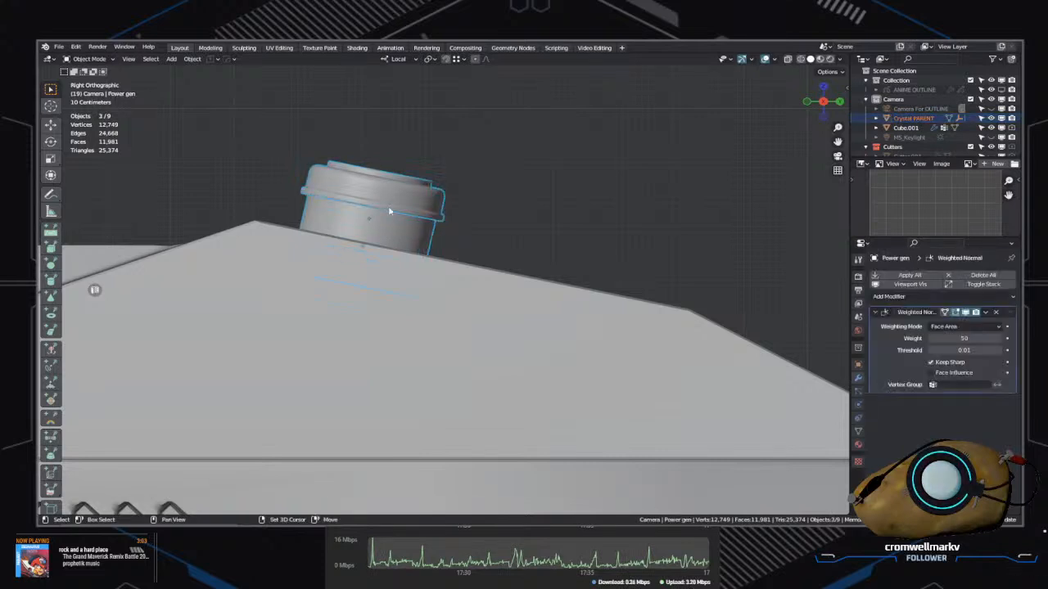
right_click(495, 202)
click(495, 202)
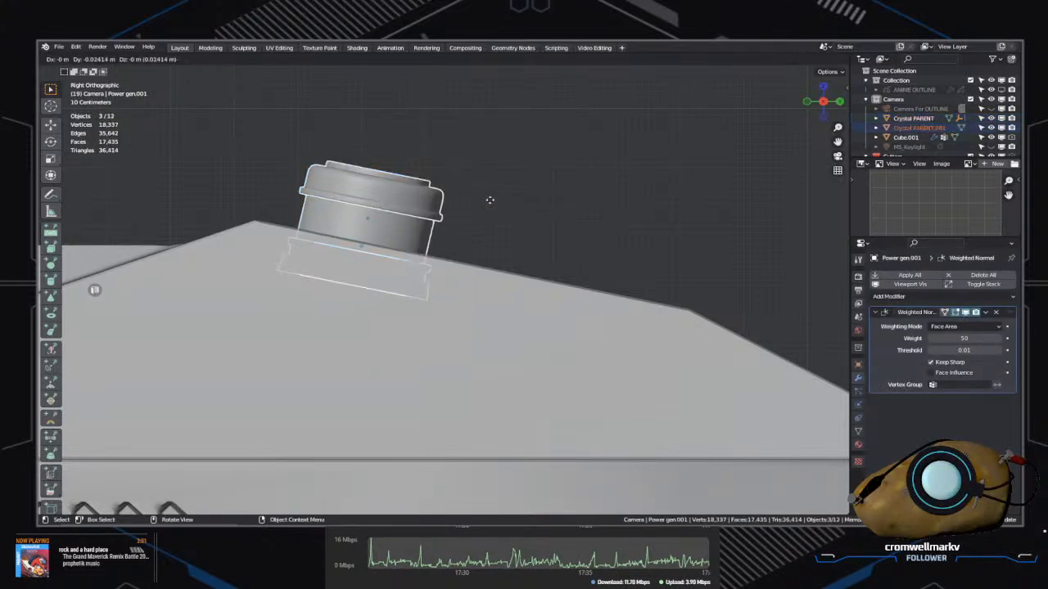
key(y)
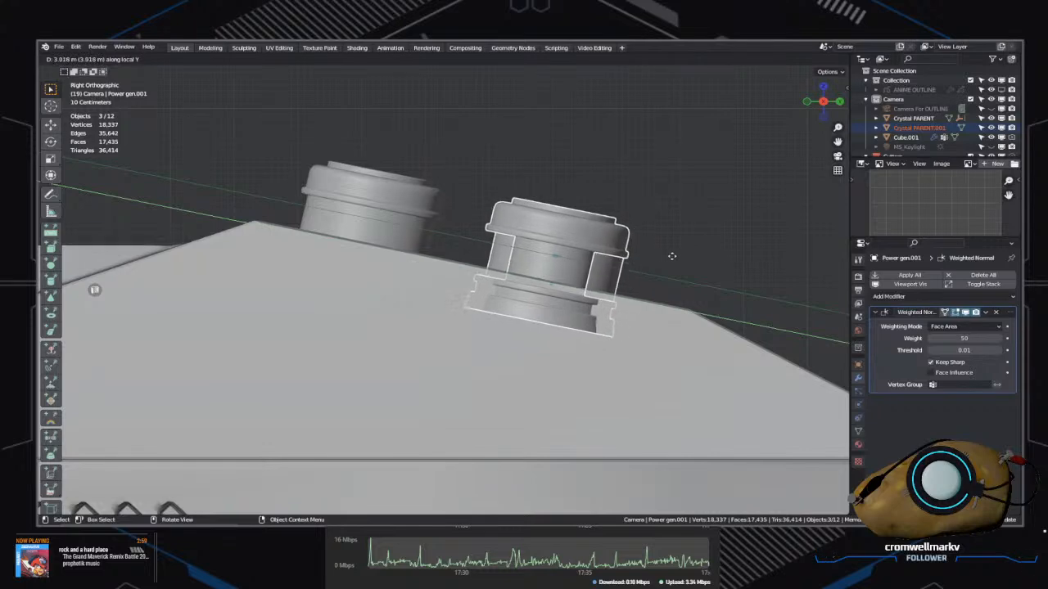
click(686, 266)
Step: Align the duplicated Power gen to its active Power gen_Plate by location only, with rotation excluded
middle_drag(686, 265, 577, 280)
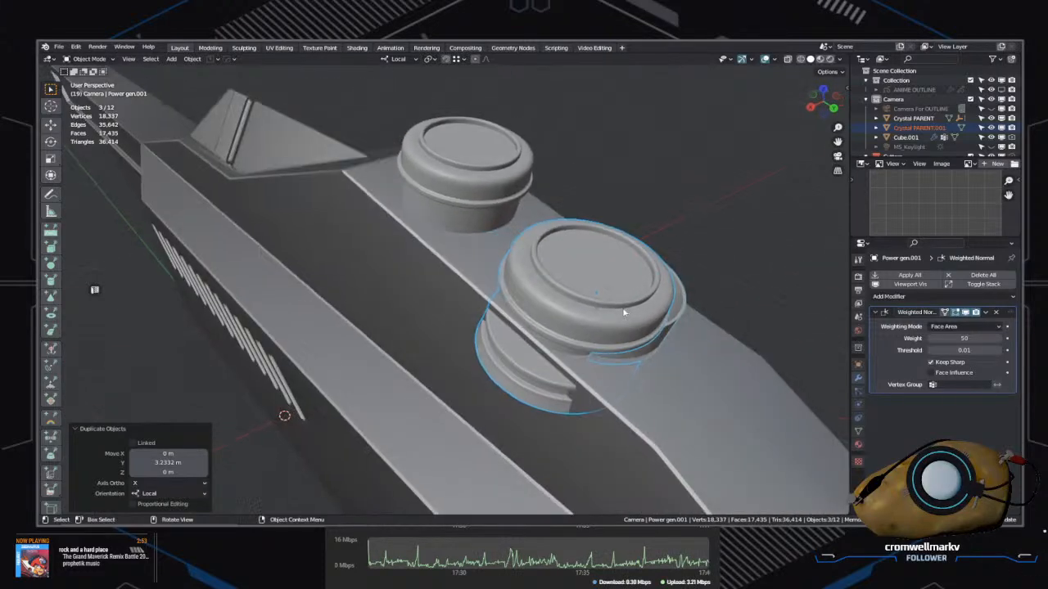
right_click(577, 280)
click(769, 197)
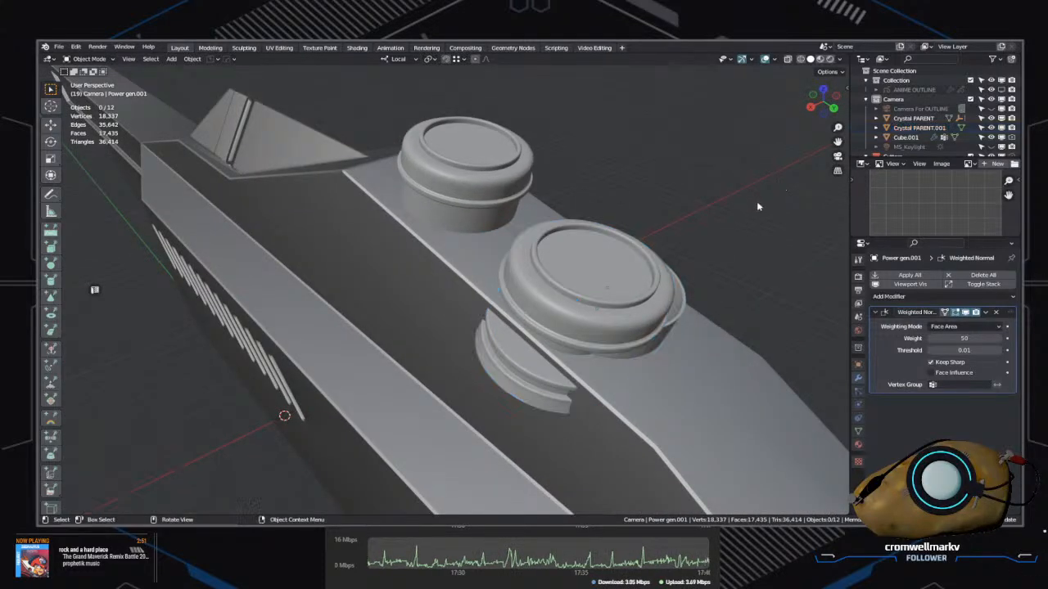
middle_drag(757, 206, 576, 210)
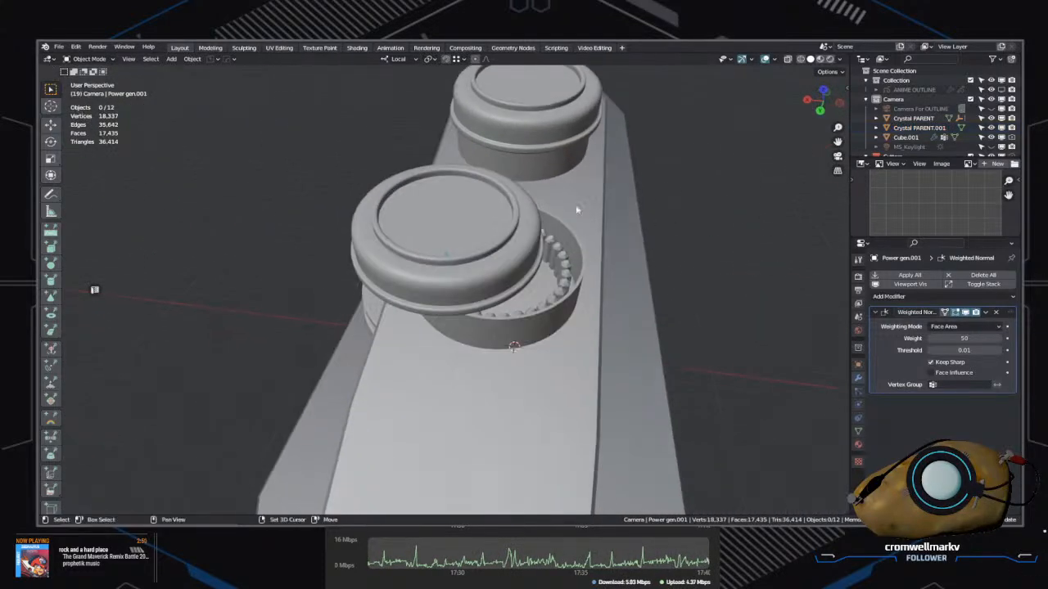
shift+click(514, 334)
key(alt+a)
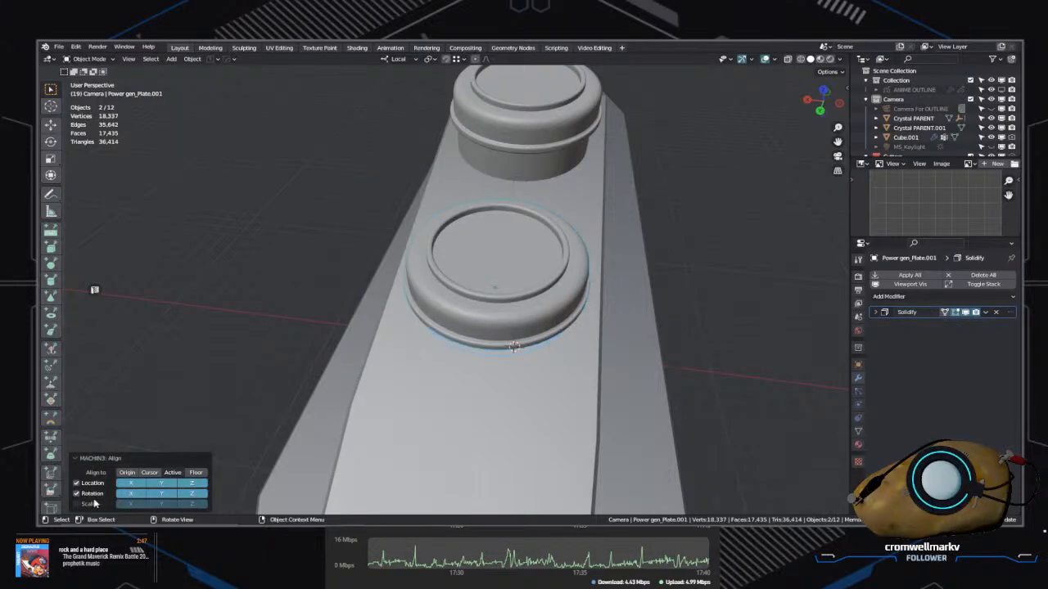
middle_drag(331, 460, 357, 461)
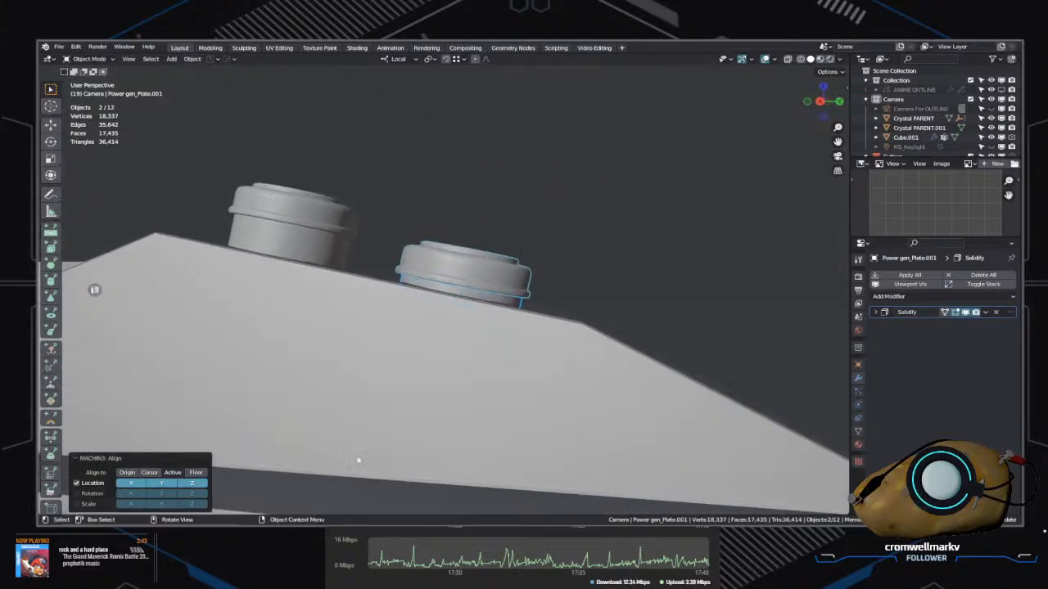
Step: Try restricting the duplicated generator's alignment to the X location only, excluding Y and Z
click(197, 485)
click(159, 482)
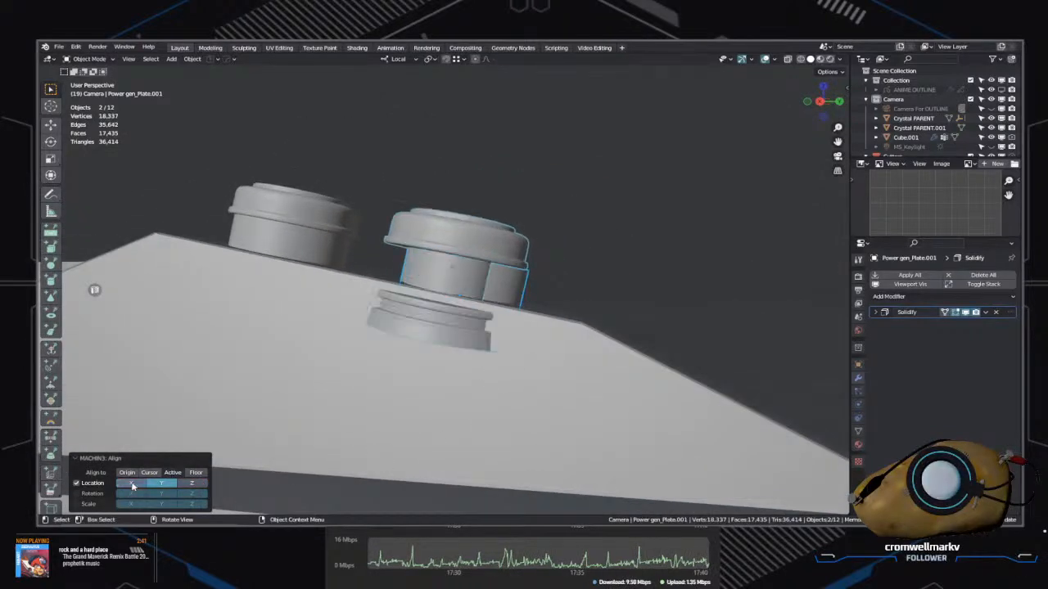
click(136, 487)
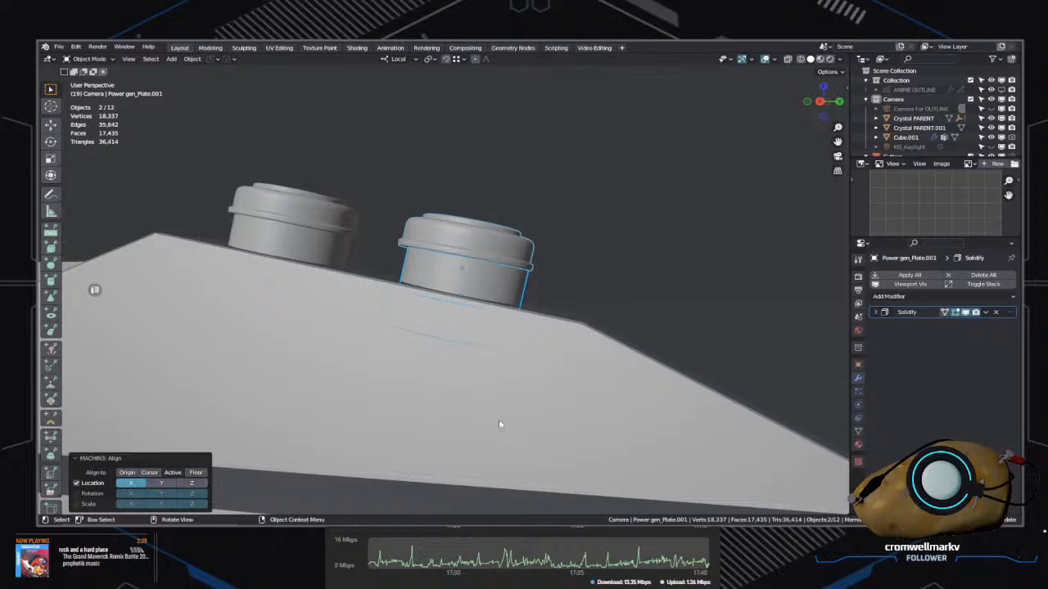
Step: Select only the duplicated Power gen and raise it about 0.42 m along its local Z axis
middle_drag(499, 424, 536, 380)
click(600, 277)
click(459, 282)
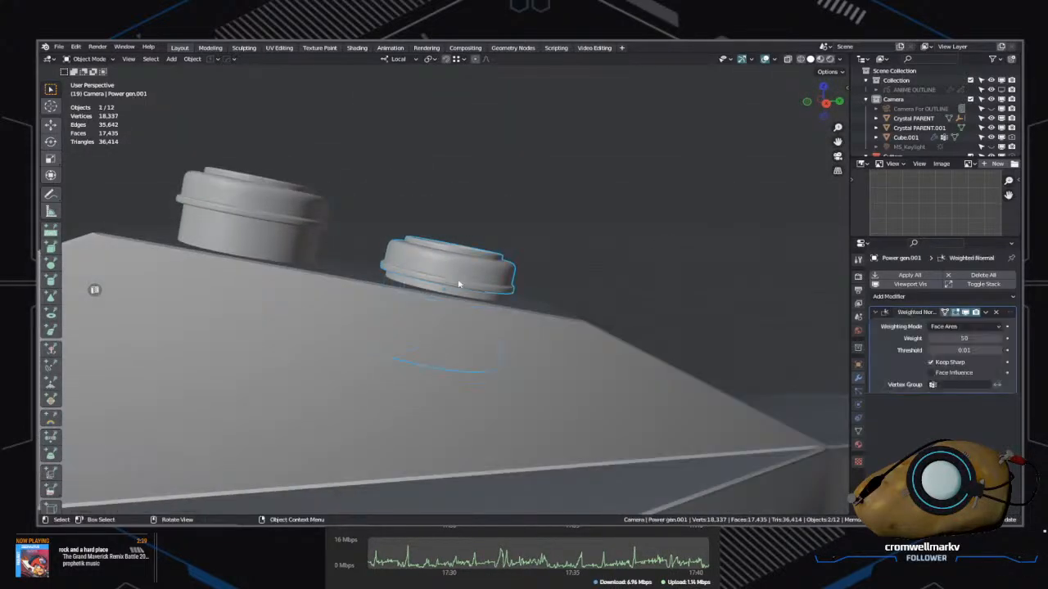
key(g)
key(z)
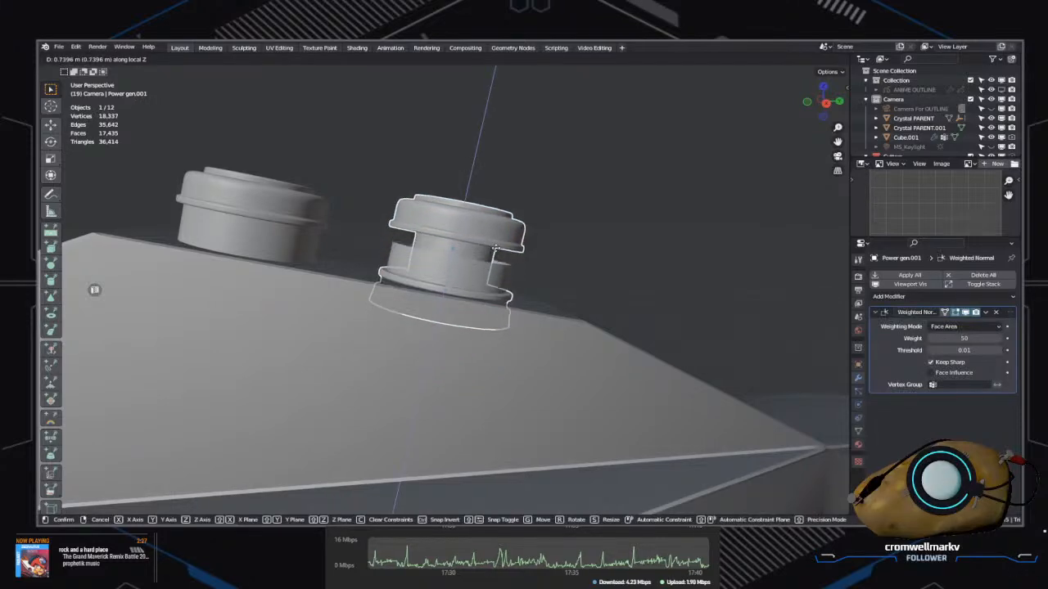
click(489, 264)
middle_drag(488, 264, 568, 285)
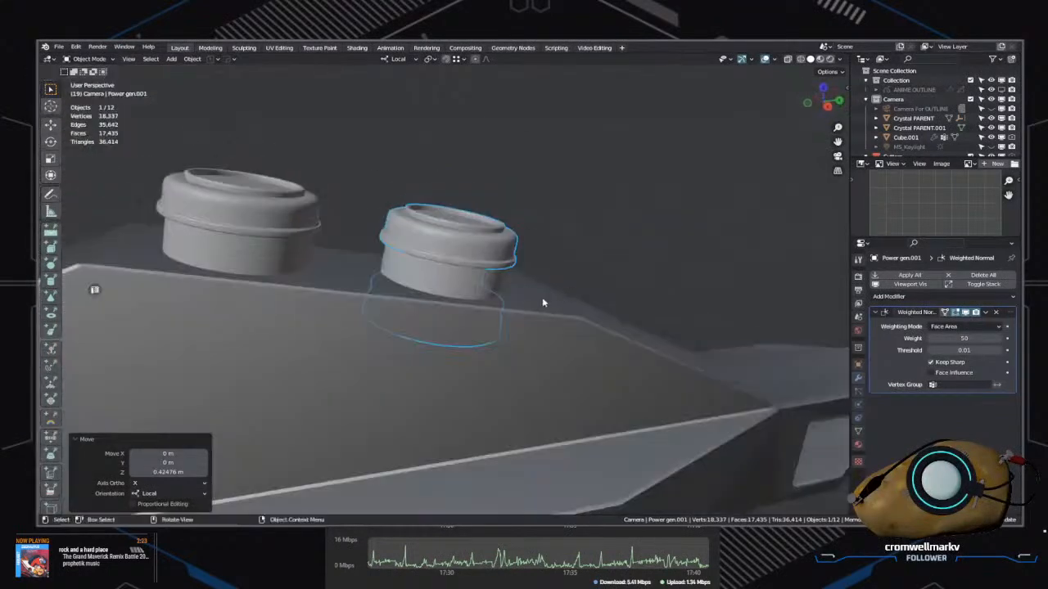
Step: Examine how the two power generators sit on the body's upper slope from several angles
scroll(619, 253, down, 3)
middle_drag(619, 254, 601, 264)
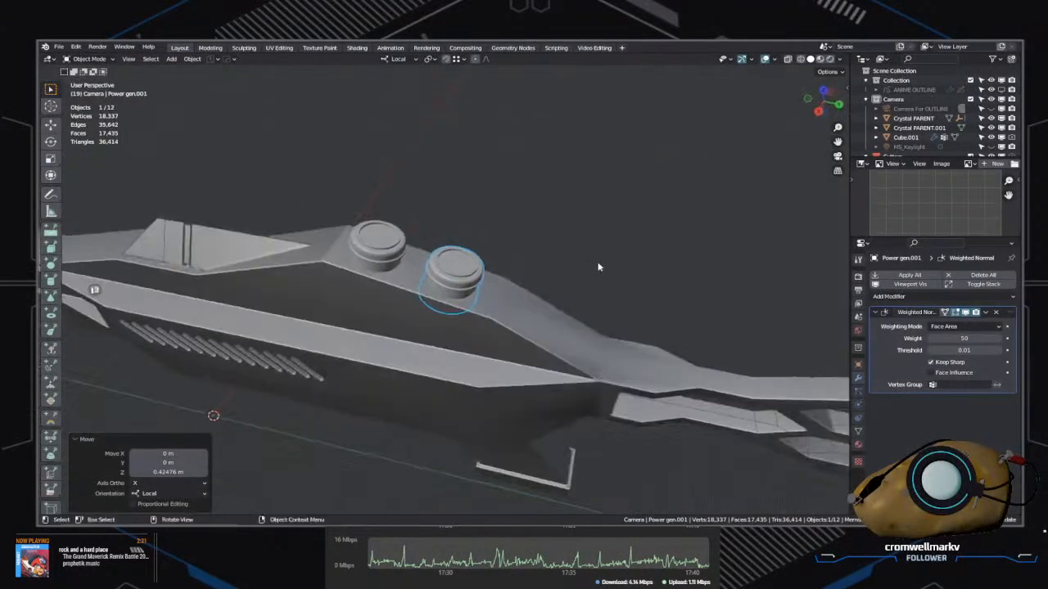
click(589, 272)
key(ctrl+Tab)
click(586, 222)
middle_drag(586, 223, 683, 263)
click(675, 154)
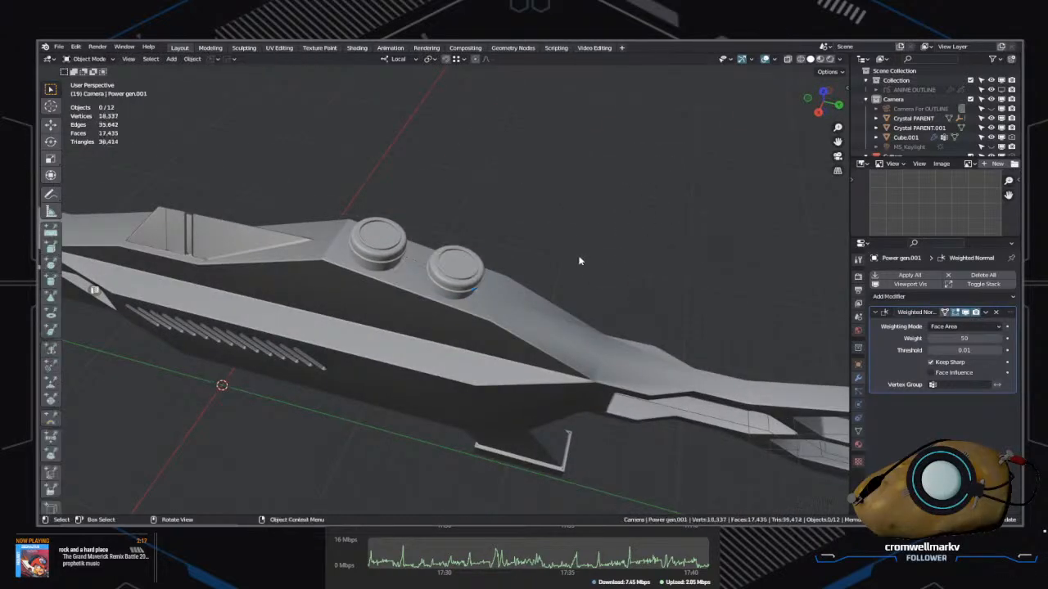
middle_drag(581, 260, 474, 304)
click(575, 294)
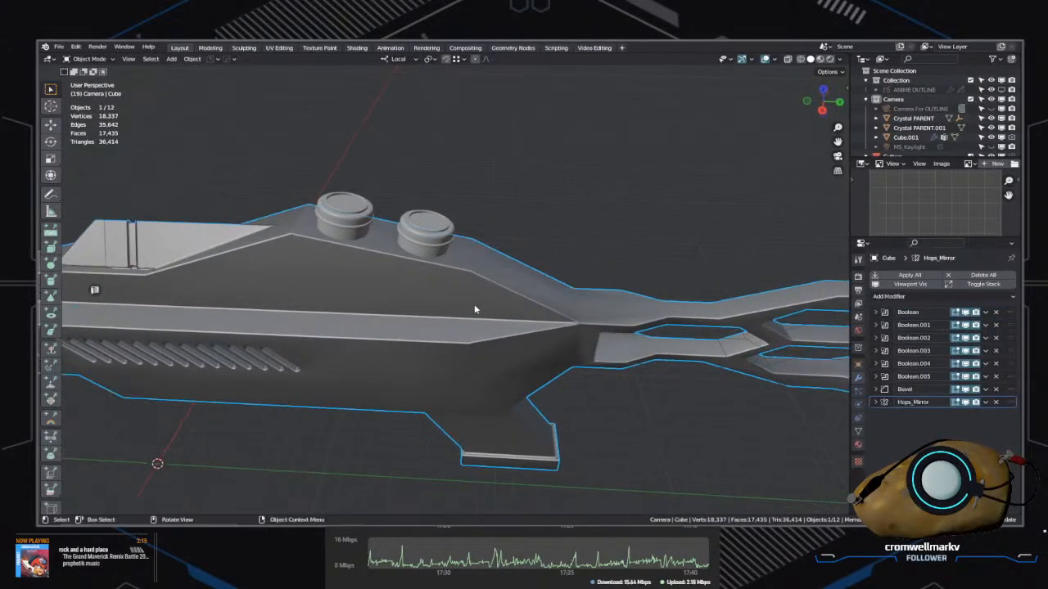
click(545, 138)
Step: Save the file and add a 32-vertex mesh cylinder, 1 m in radius and 2 m deep, at the world origin
alt+middle_drag(578, 307, 411, 311)
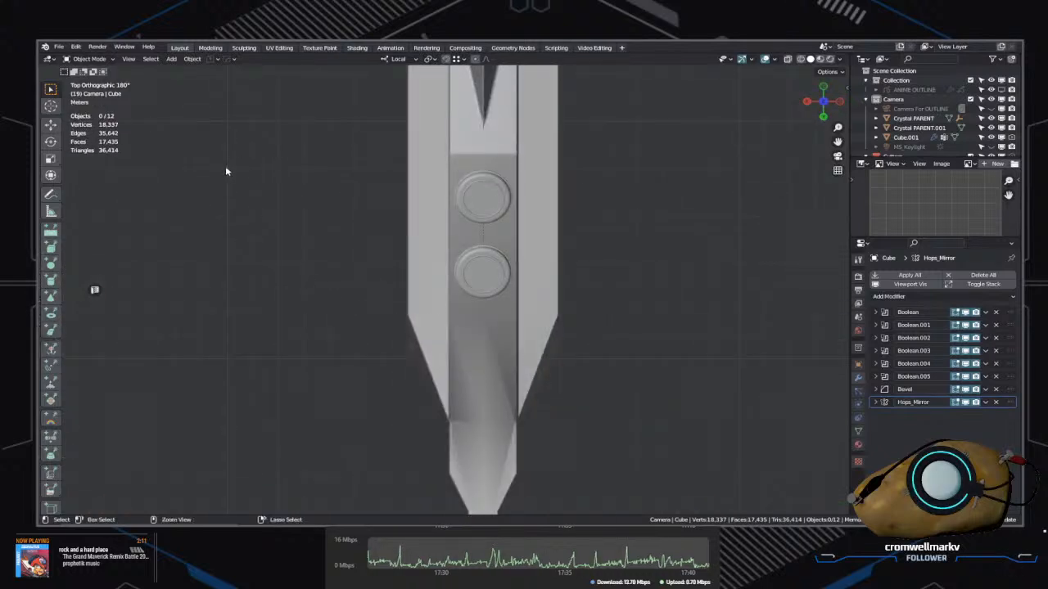
click(172, 59)
click(172, 60)
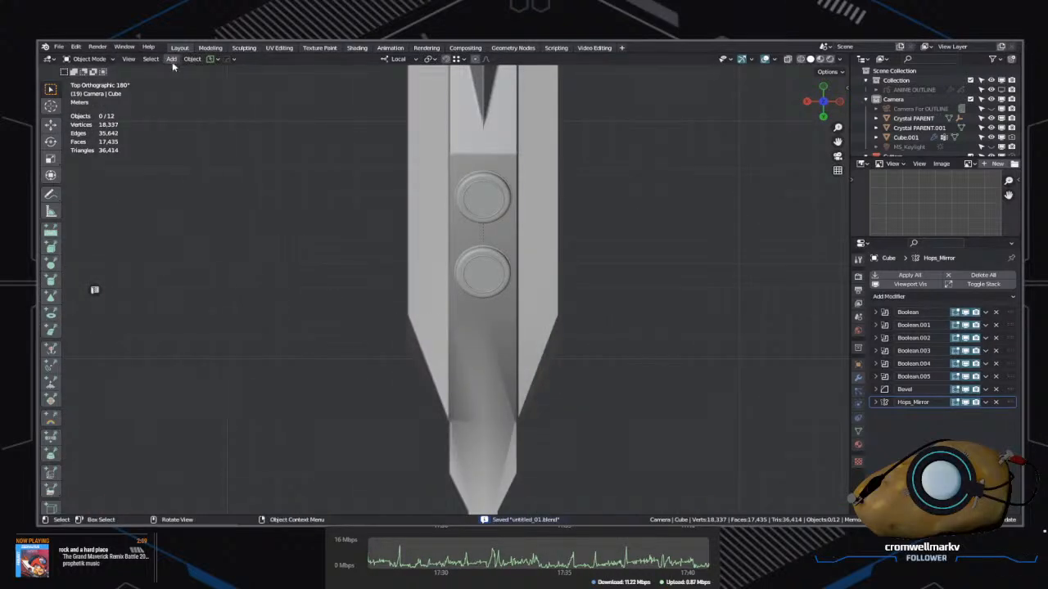
click(172, 60)
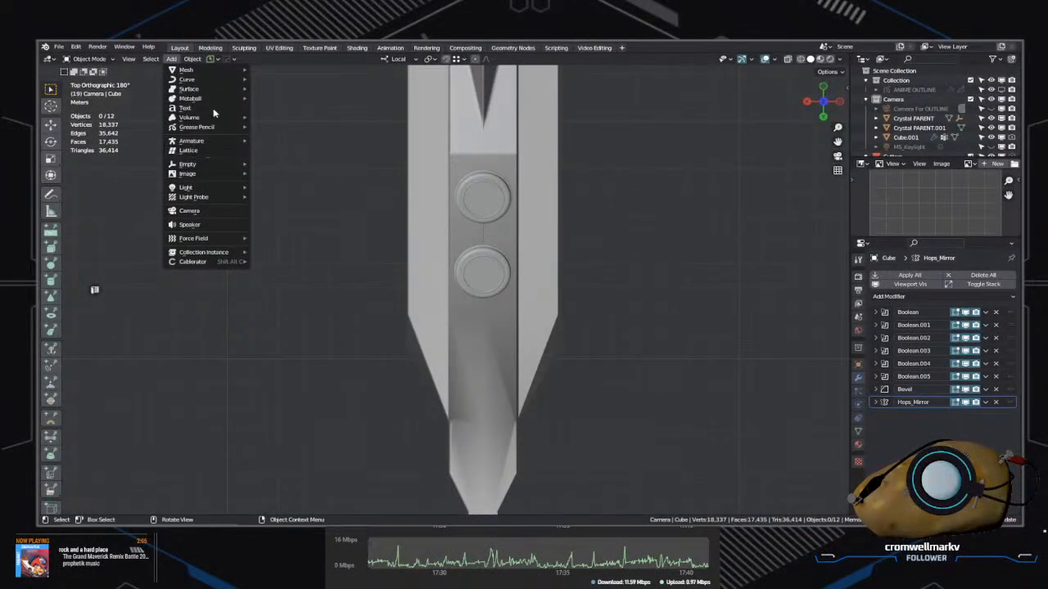
mouse_move(187, 71)
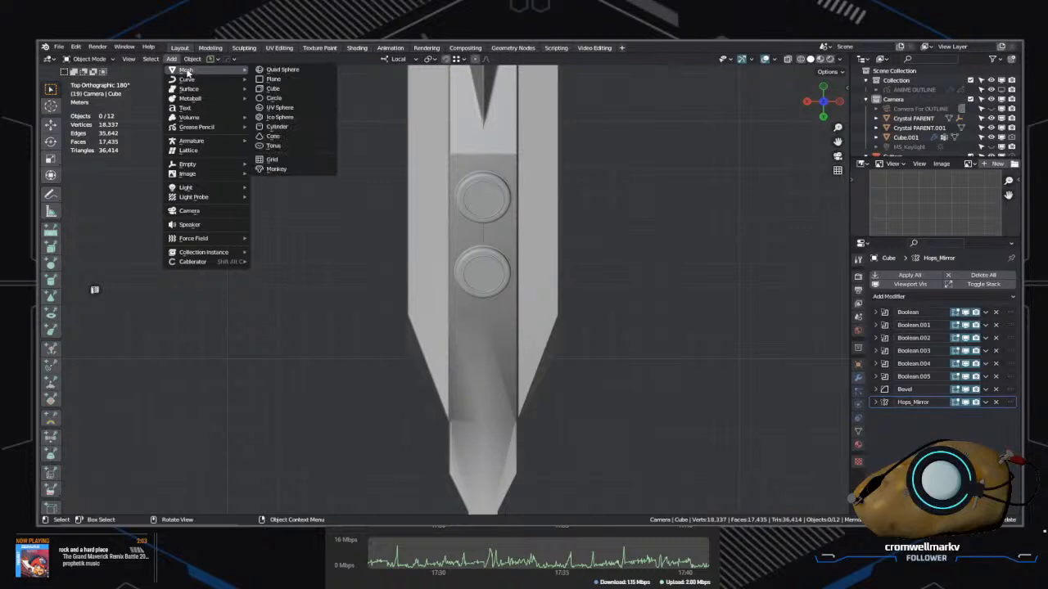
click(277, 127)
scroll(270, 315, down, 5)
middle_drag(417, 267, 437, 306)
scroll(443, 315, up, 5)
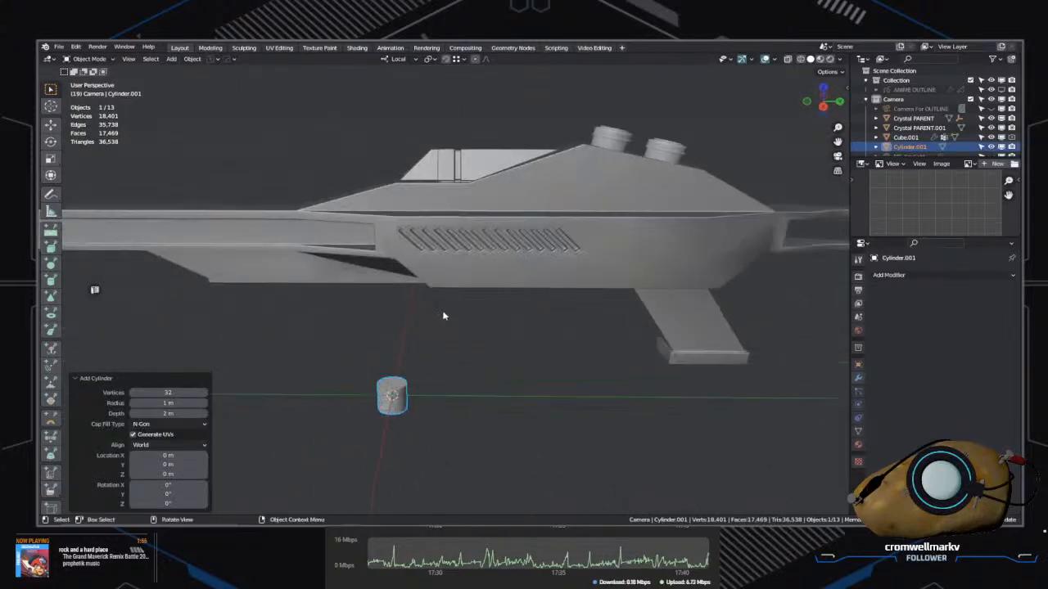
Step: Align the new cylinder to the original Power gen as active object, in both location and rotation
click(395, 401)
shift+click(607, 153)
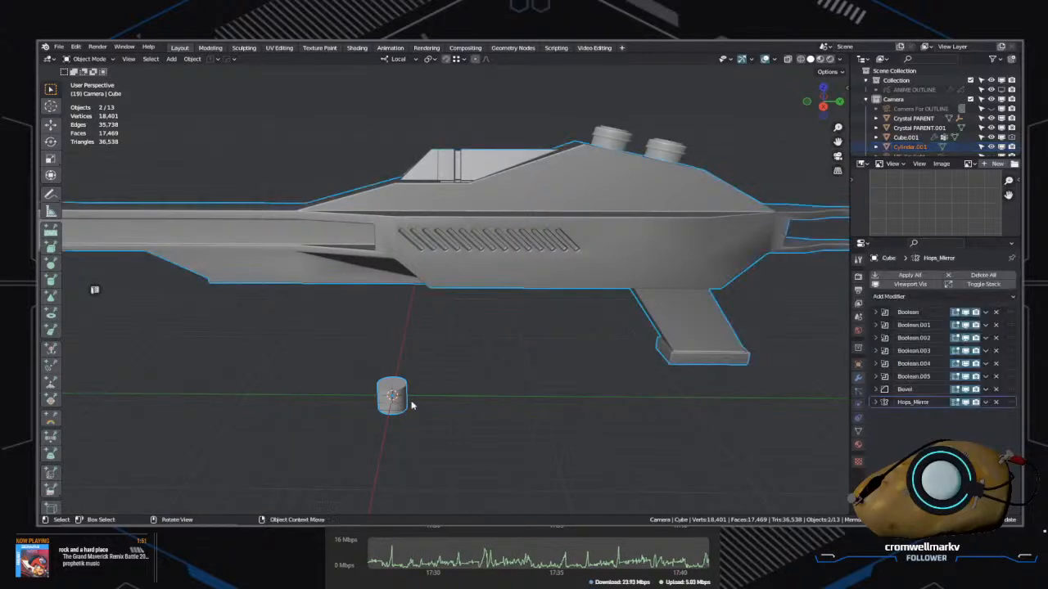
click(404, 402)
shift+click(610, 141)
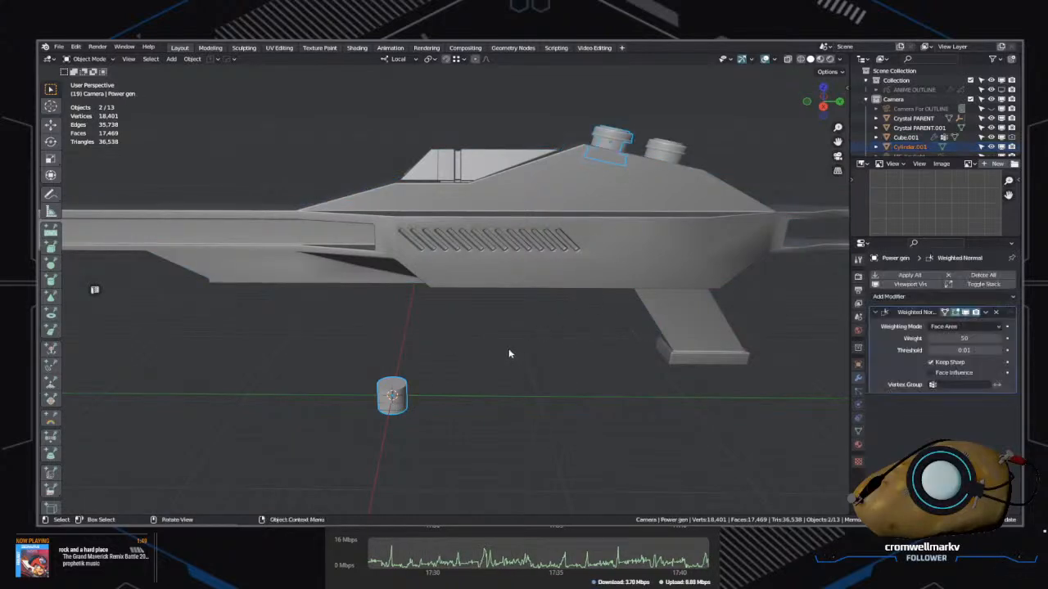
key(alt+a)
middle_drag(493, 324, 409, 402)
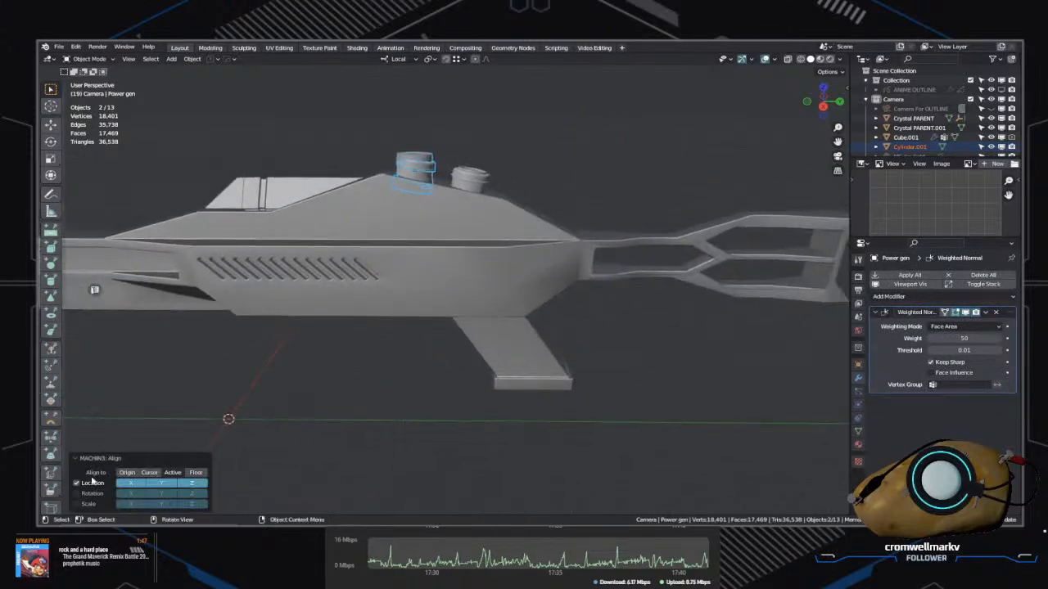
click(87, 503)
middle_drag(320, 460, 557, 413)
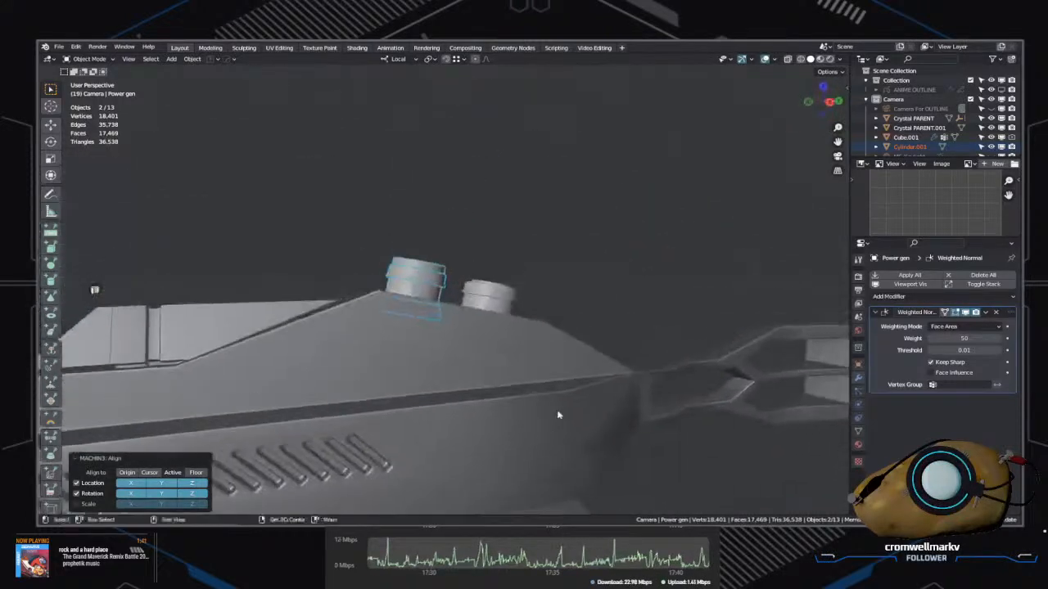
Step: Select only the cylinder around the original generator and scale it uniformly by about 1.179
scroll(514, 392, up, 2)
key(s)
right_click(511, 397)
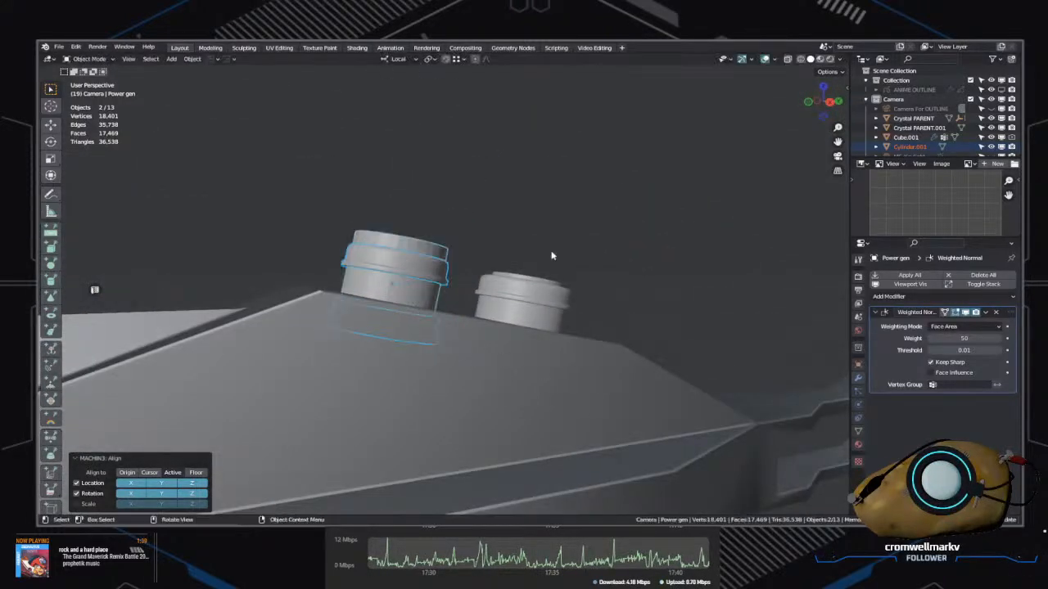
click(552, 255)
click(424, 260)
key(s)
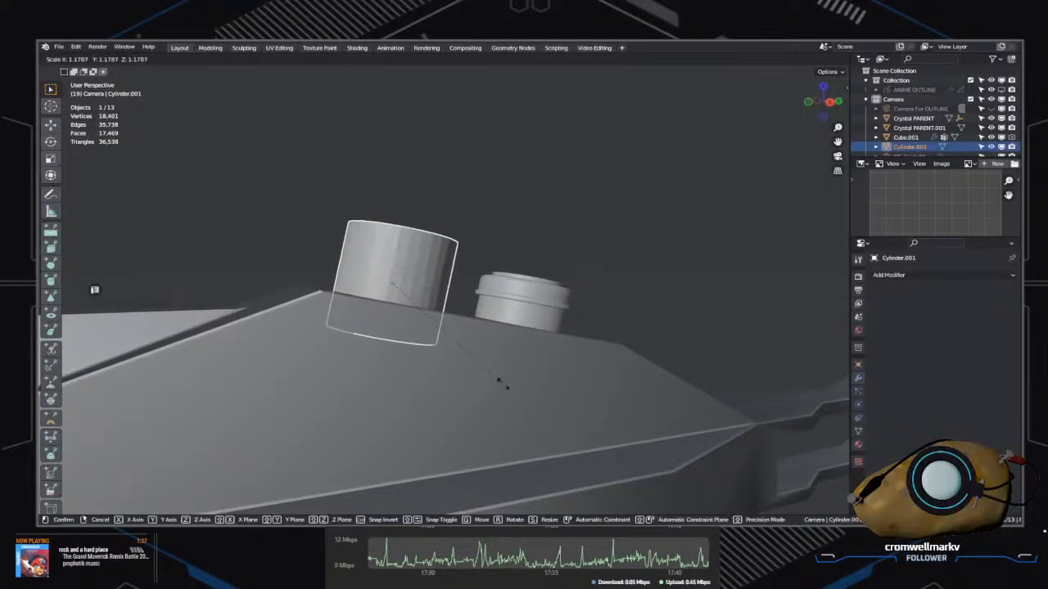
click(489, 376)
middle_drag(489, 376, 342, 356)
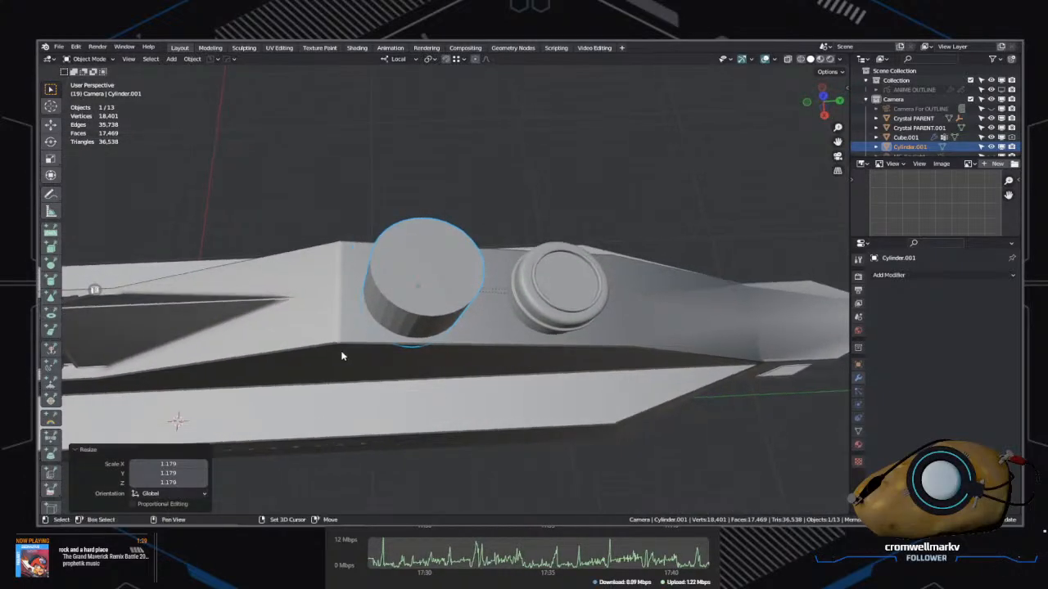
shift+click(345, 356)
shift+click(434, 295)
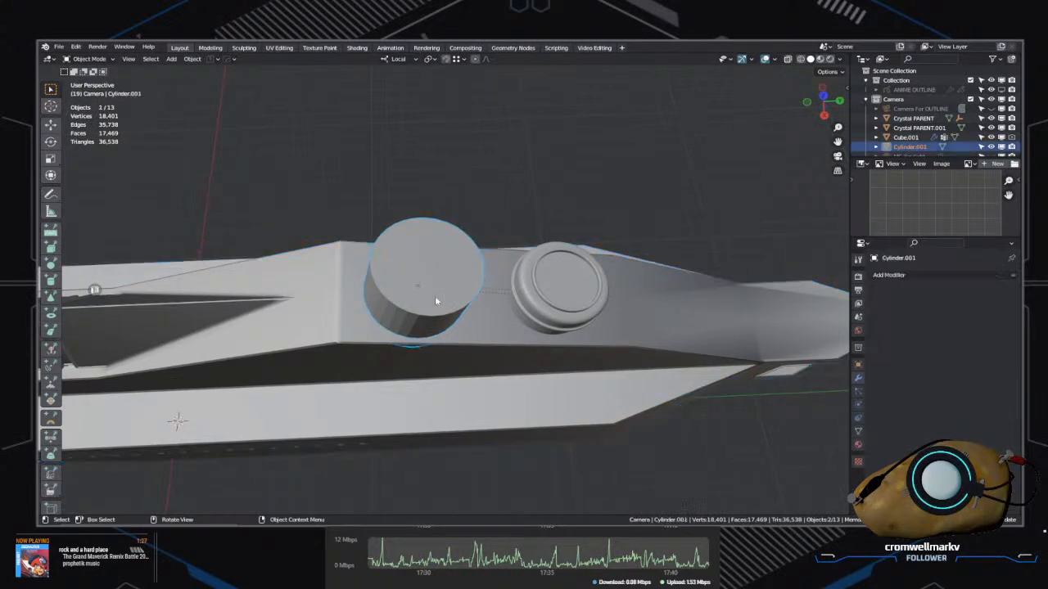
shift+click(341, 355)
key(Delete)
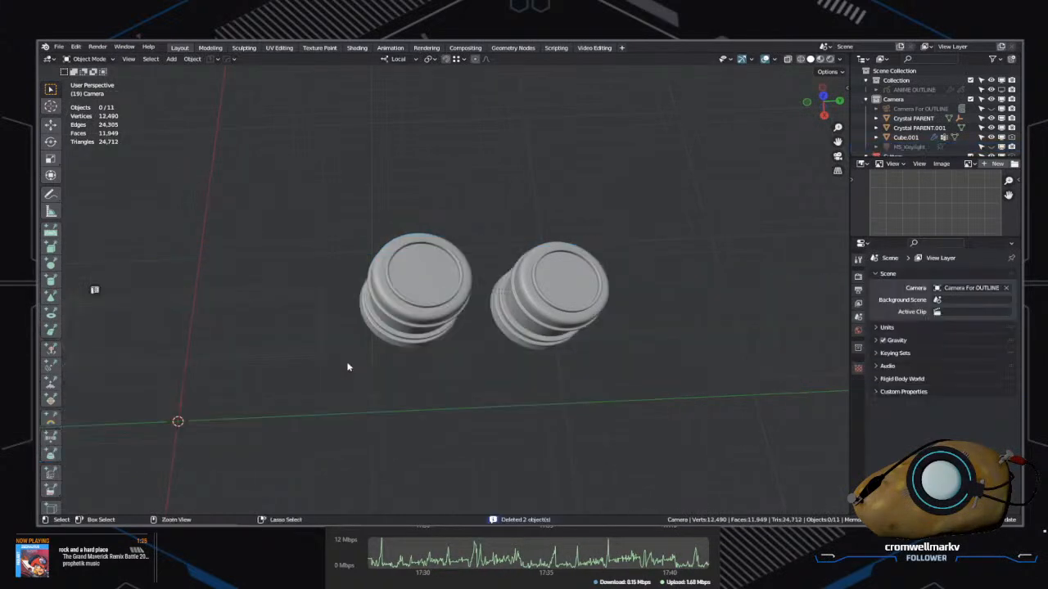
key(ctrl+z)
Step: Cut the cylinder out of the weapon body with a HardOps Difference boolean
click(432, 303)
shift+click(341, 355)
key(q)
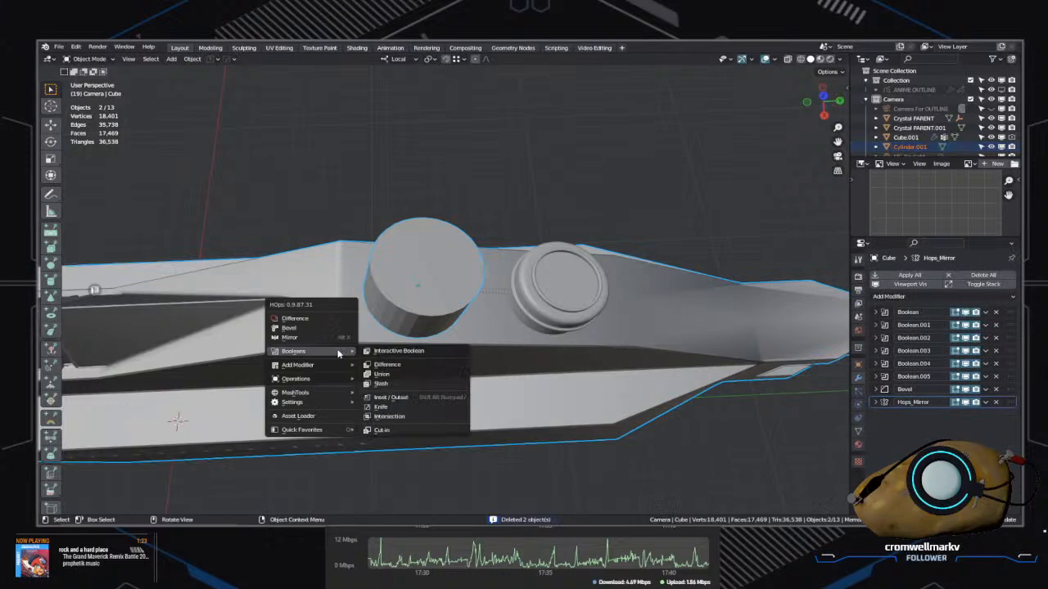
click(325, 320)
Step: Scale the cylinder cutter around the original generator uniformly by about 0.971 to tighten the cut
middle_drag(325, 320, 462, 401)
scroll(440, 363, up, 4)
key(s)
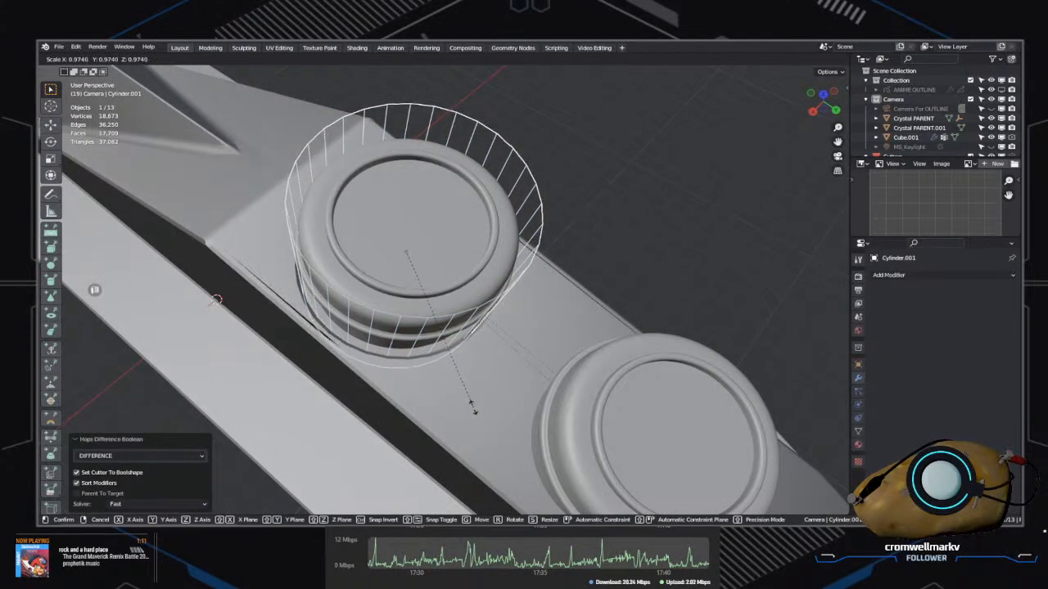
click(475, 409)
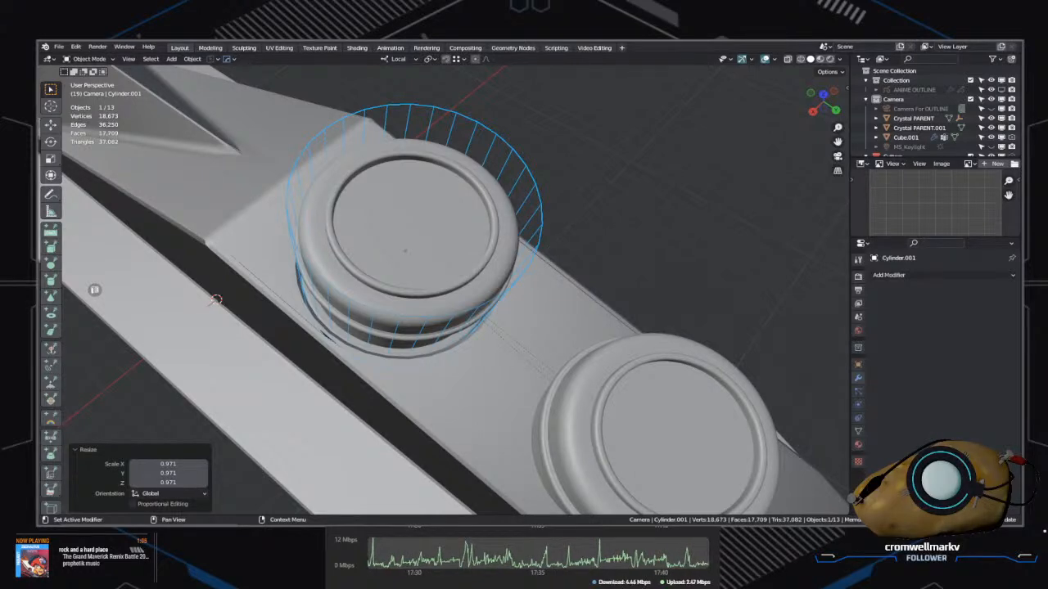
middle_drag(449, 270, 686, 264)
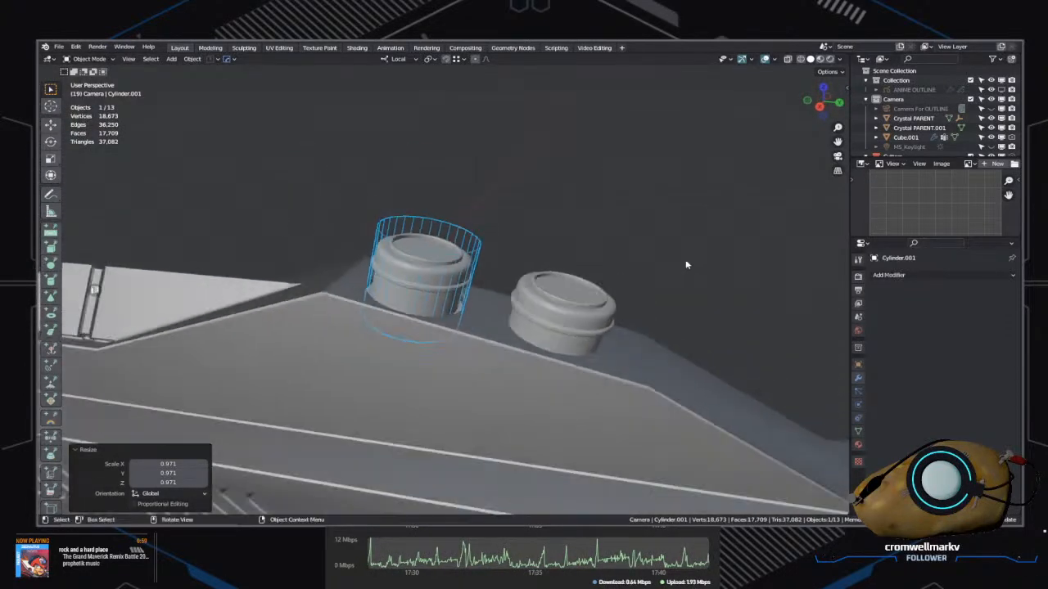
Step: Duplicate the cylinder cutter and align the copy to the second generator in location and rotation
right_click(464, 244)
click(470, 244)
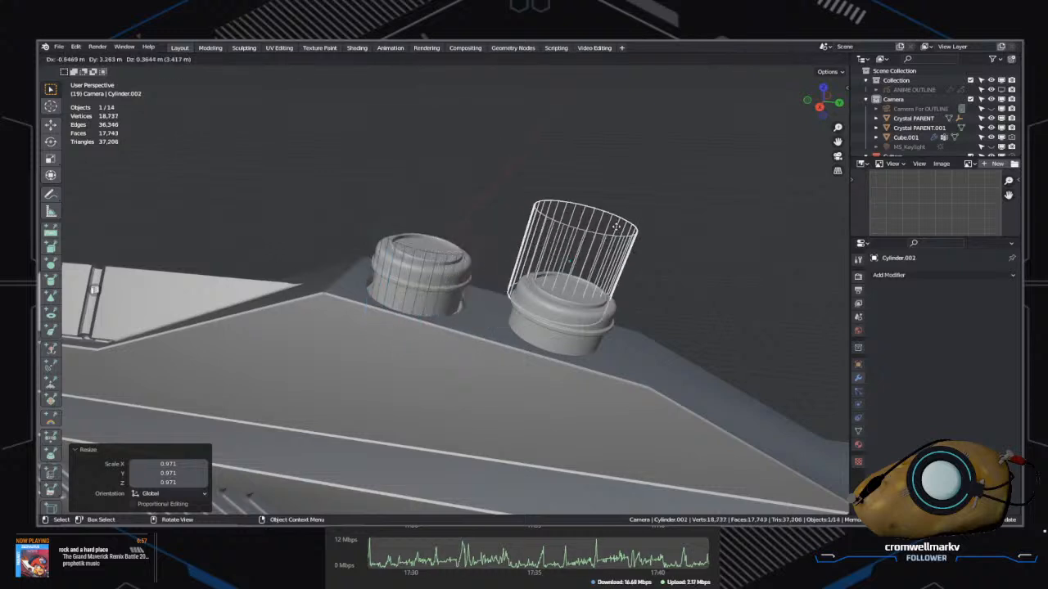
click(591, 257)
click(614, 256)
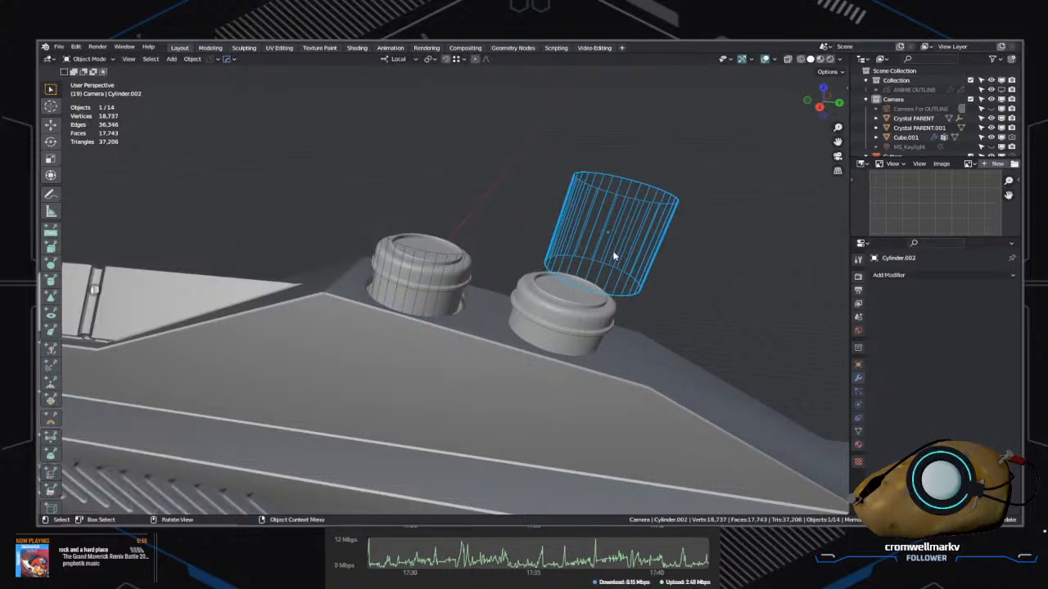
shift+click(574, 329)
key(alt+a)
middle_drag(547, 322, 633, 273)
click(627, 274)
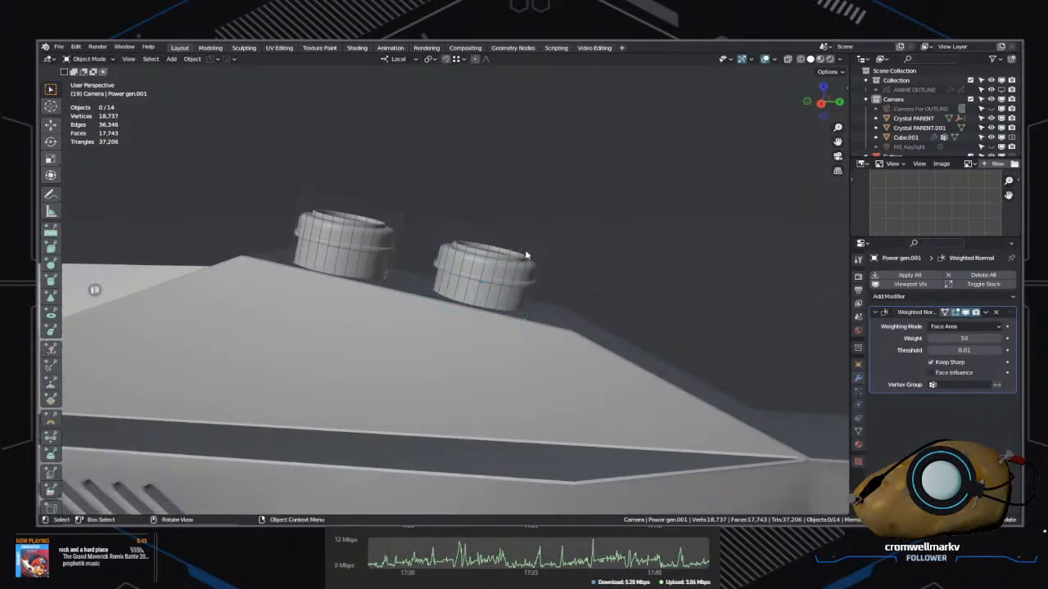
click(526, 253)
shift+click(528, 356)
key(alt+a)
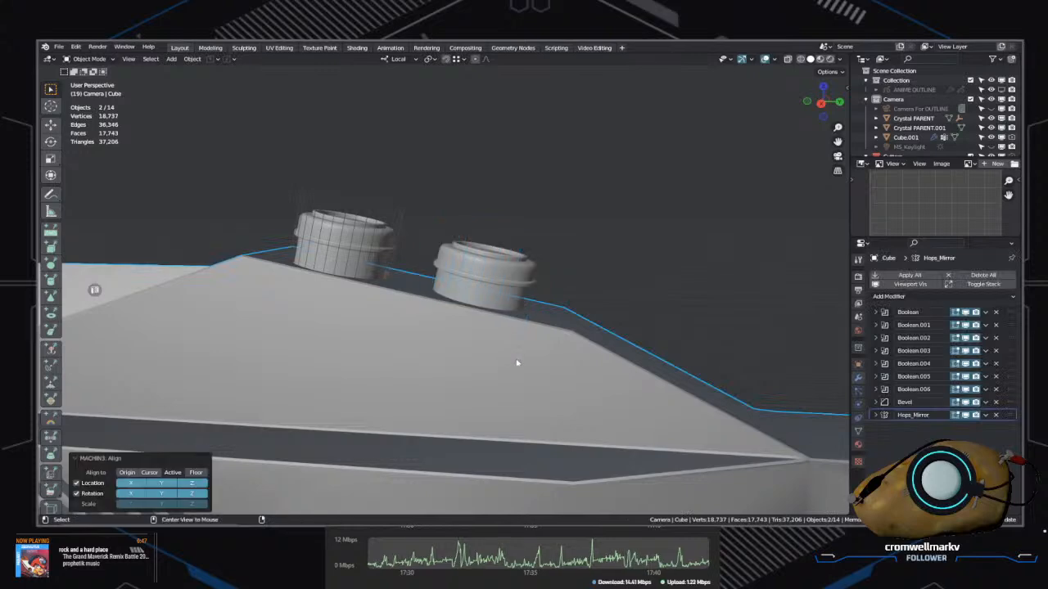
key(ctrl+z)
middle_drag(648, 257, 694, 271)
click(692, 271)
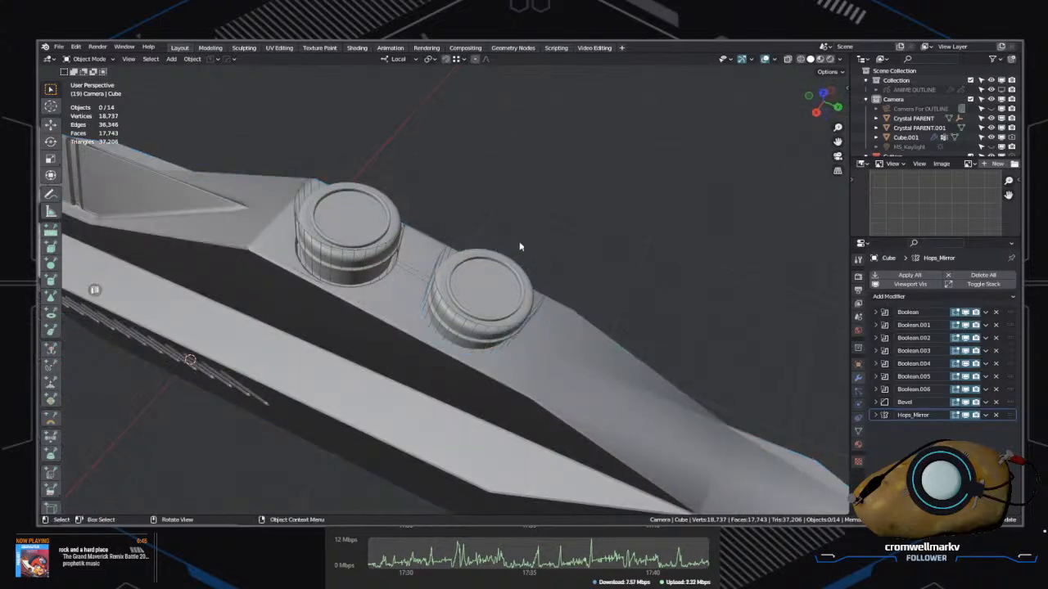
Step: Cut the duplicated cylinder out of the weapon body around the second generator with a HardOps Difference boolean
click(523, 249)
shift+click(474, 388)
key(q)
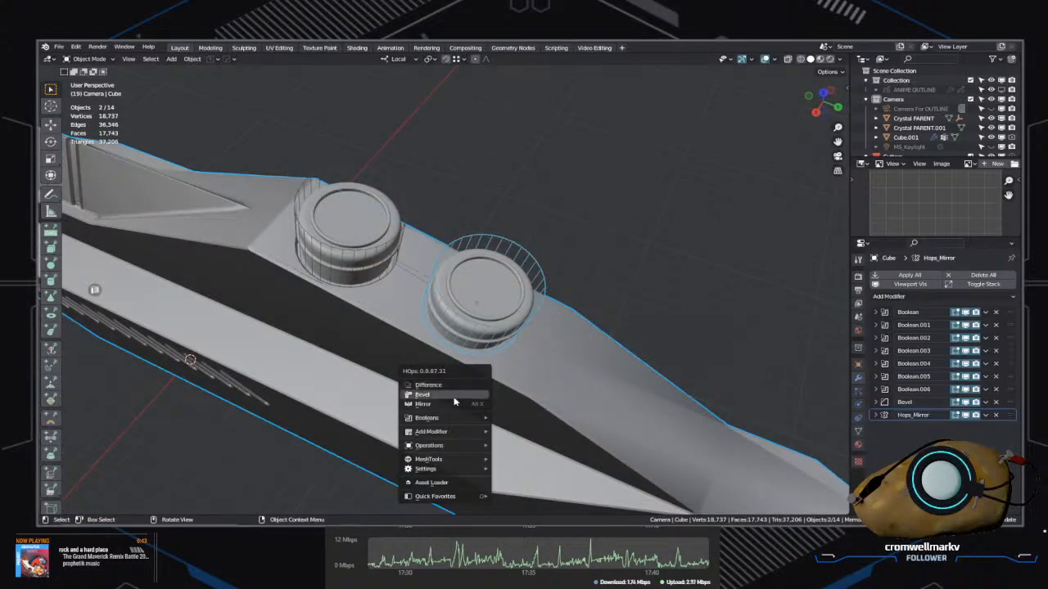
click(448, 386)
middle_drag(449, 386, 702, 278)
scroll(591, 308, up, 4)
Step: Hide both cylinder cutters around the generators
click(614, 197)
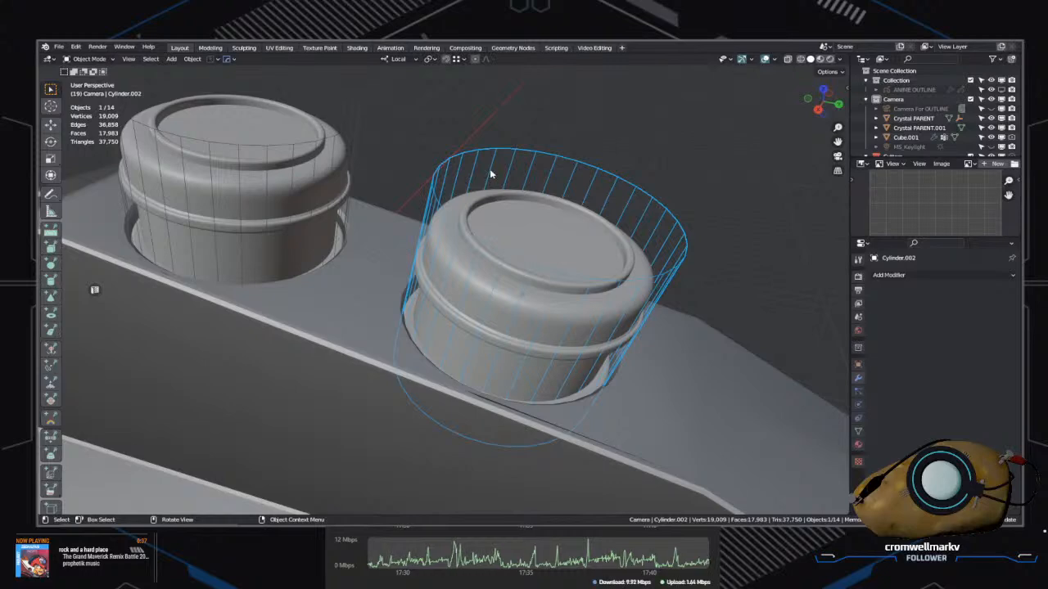
key(Delete)
click(343, 188)
key(Delete)
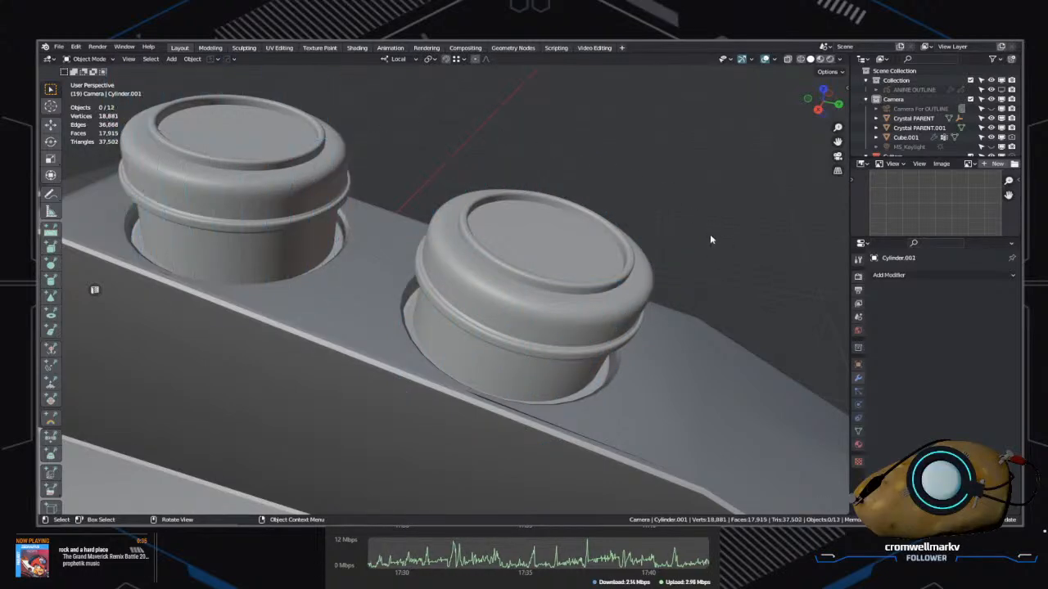
Step: Examine the clearance holes around both generators and their fit in the body from several angles
middle_drag(708, 236, 780, 353)
scroll(566, 291, down, 6)
scroll(480, 301, down, 8)
scroll(442, 293, up, 8)
scroll(442, 293, up, 6)
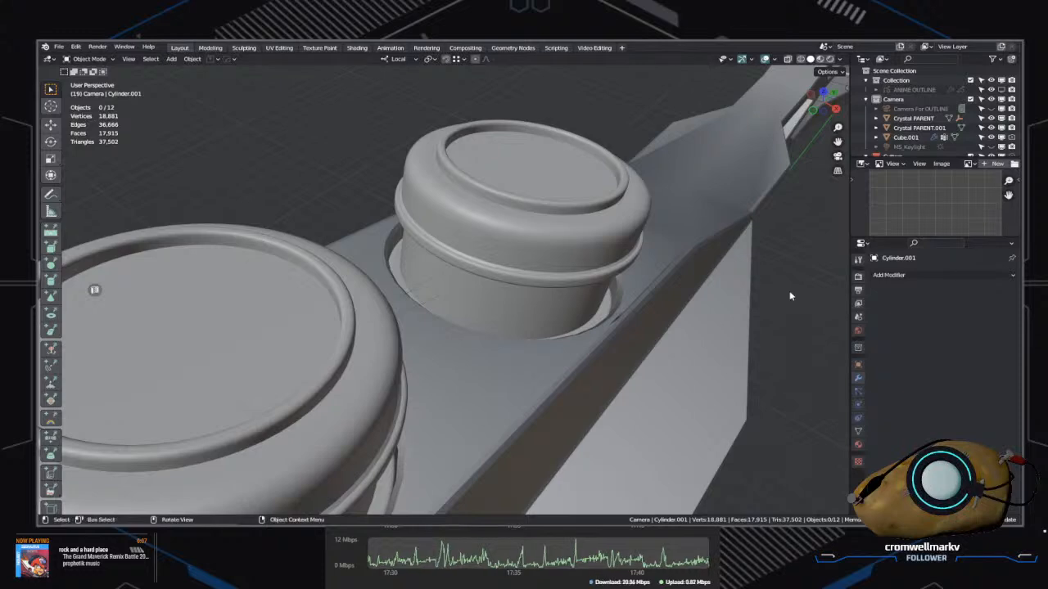
mouse_move(630, 311)
middle_down()
mouse_move(709, 268)
mouse_move(641, 309)
middle_up()
middle_drag(544, 204, 600, 276)
click(498, 260)
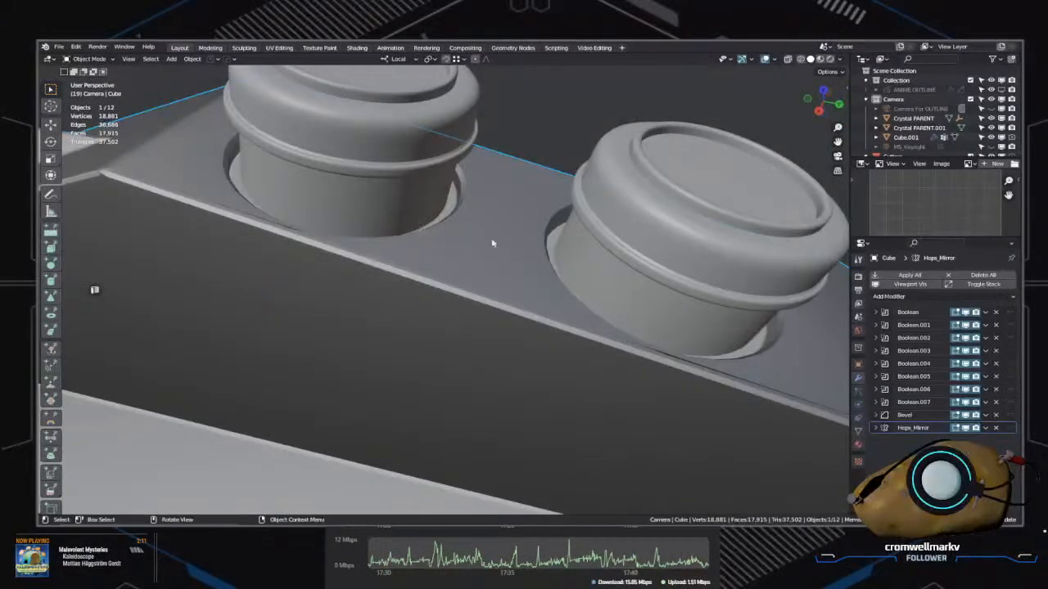
scroll(473, 263, down, 2)
click(450, 244)
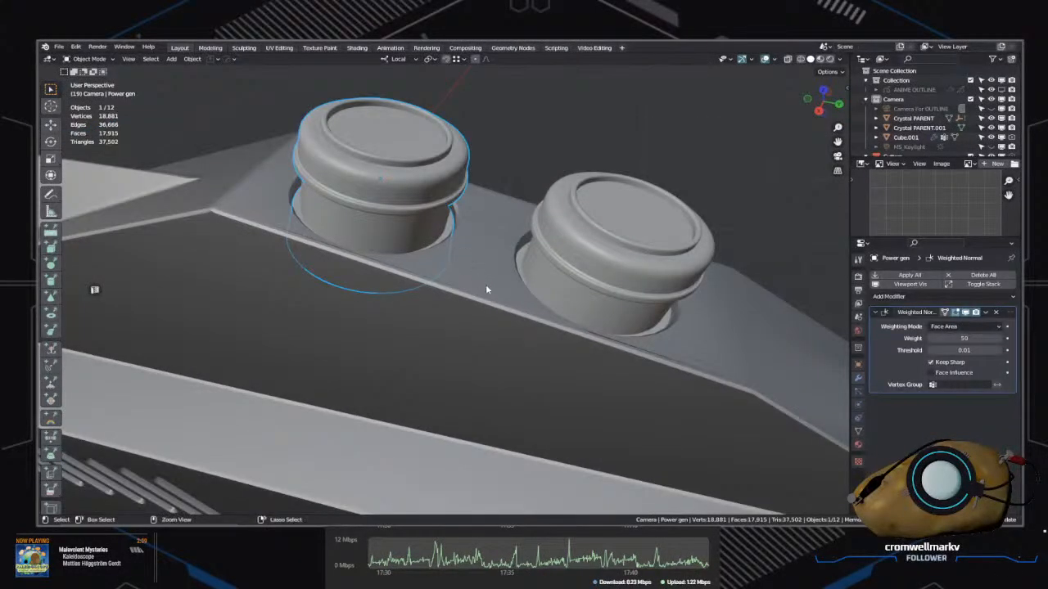
scroll(521, 214, down, 4)
Step: Clear the selection and save the scene file
click(536, 140)
key(ctrl+Tab)
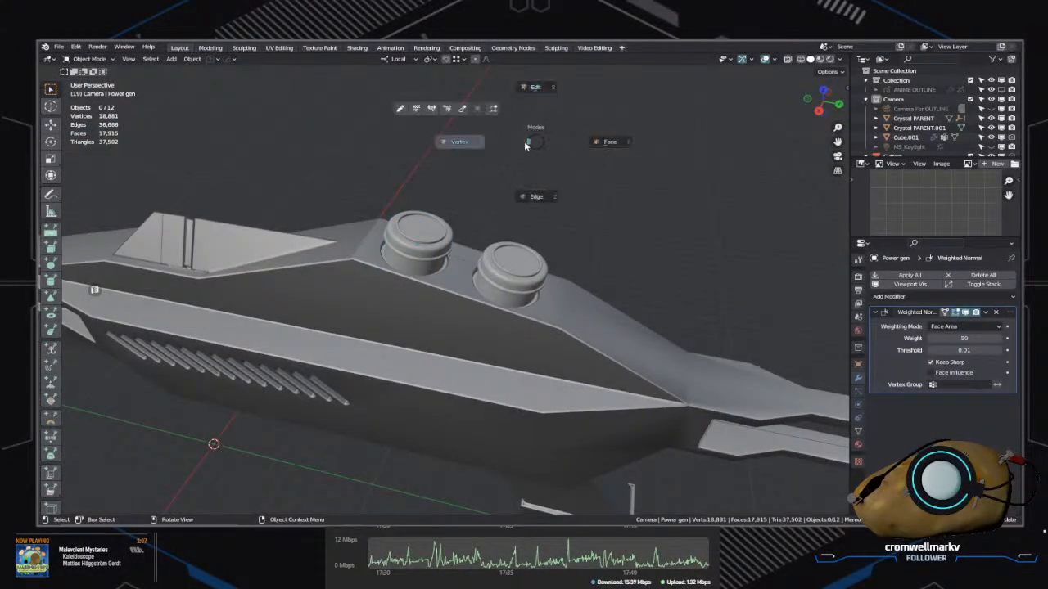
key(Escape)
scroll(537, 183, up, 3)
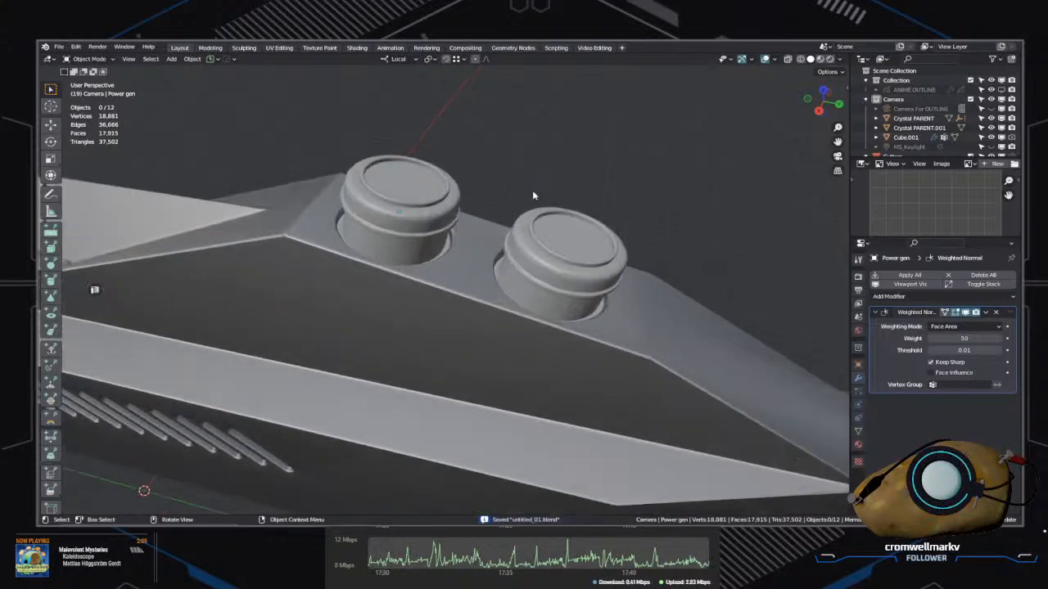
Step: Reveal the second generator's hidden cylinder cutter from the weapon body's boolean stack and delete it
click(453, 251)
key(q)
click(446, 282)
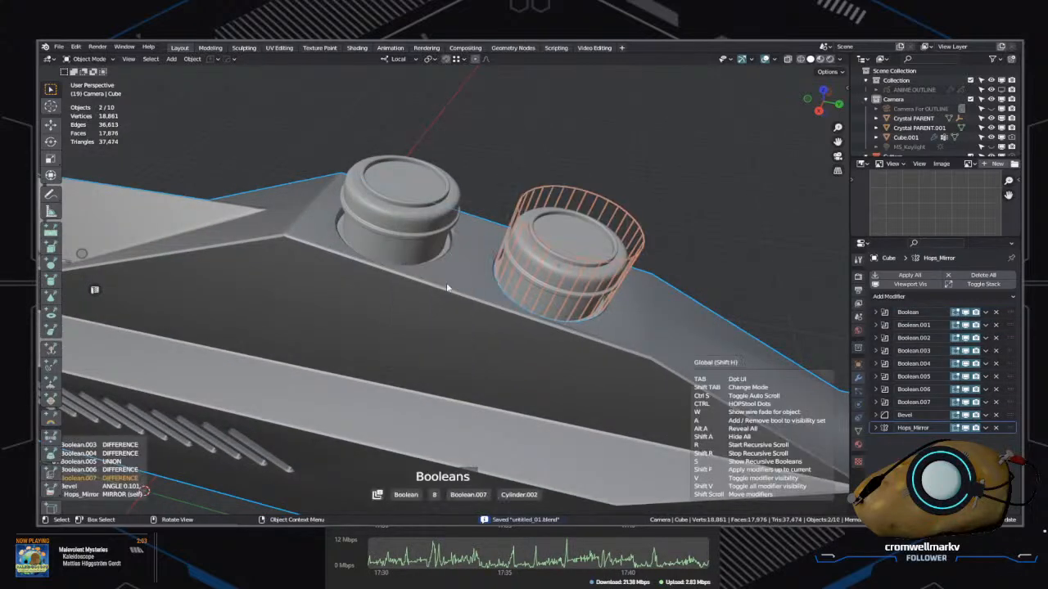
click(437, 279)
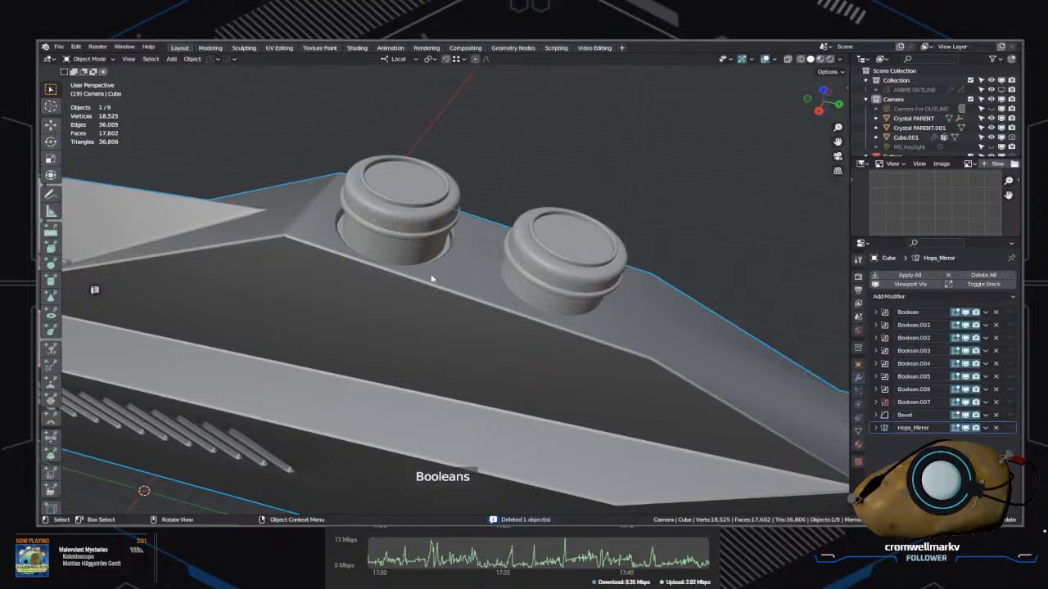
Step: Reveal the first generator's hidden cylinder cutter by scrolling through the body's booleans and delete it
key(q)
click(422, 272)
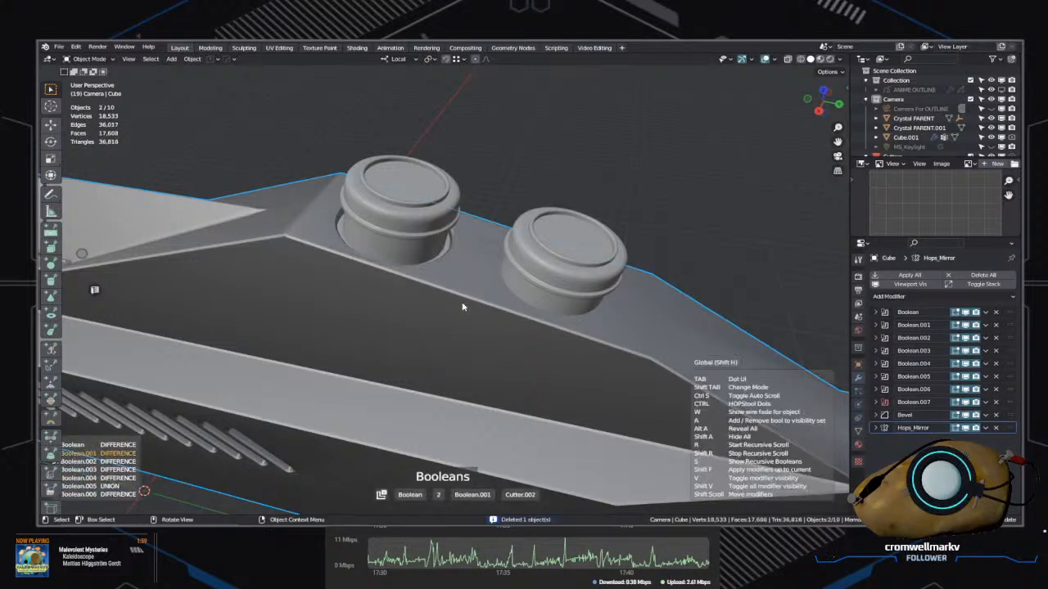
scroll(454, 292, up, 2)
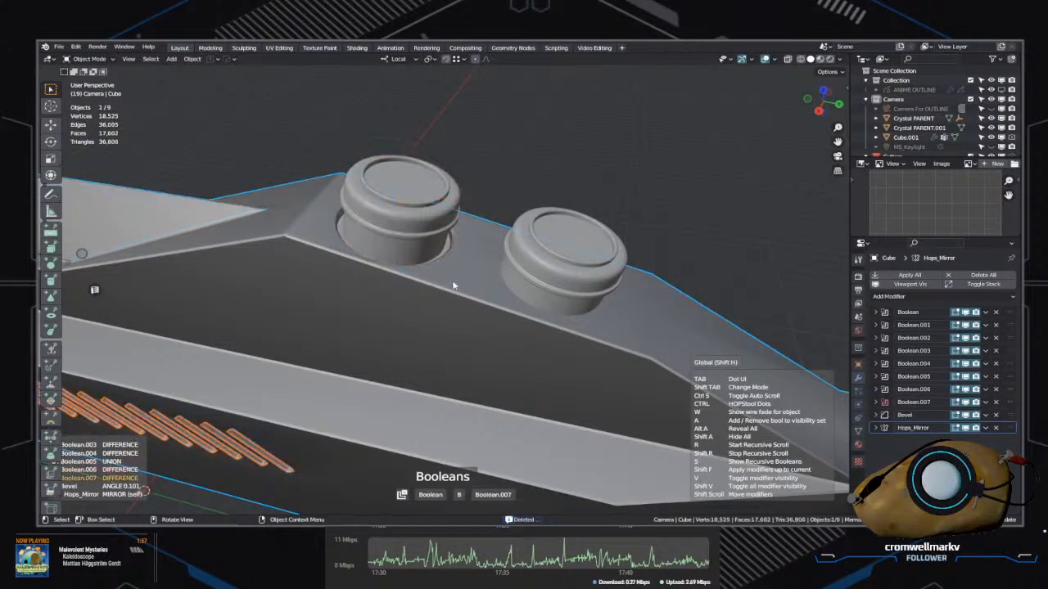
scroll(454, 290, down, 1)
click(455, 288)
scroll(455, 288, down, 1)
key(Delete)
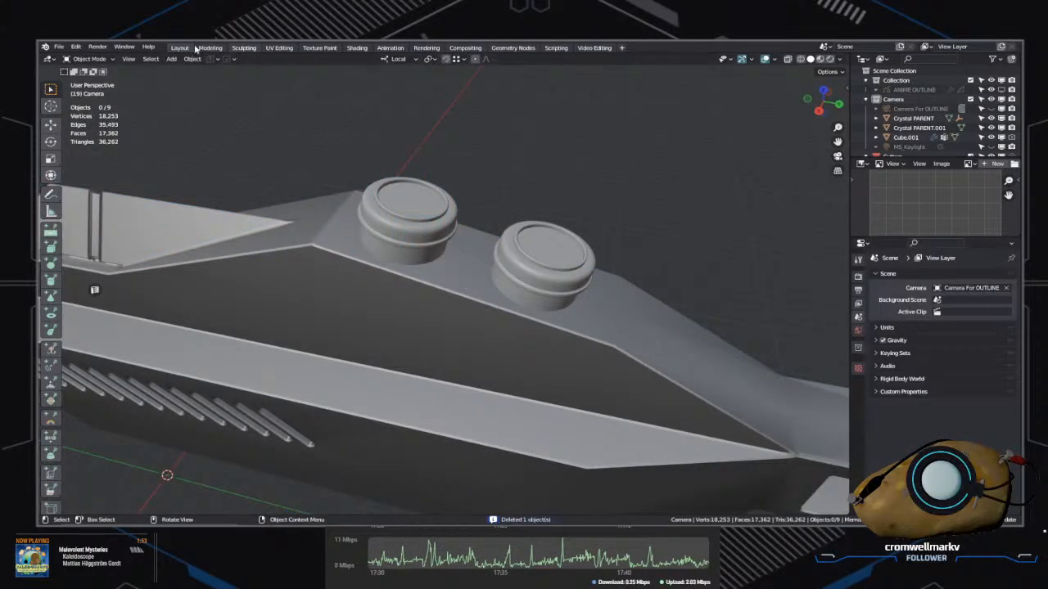
click(61, 46)
click(70, 57)
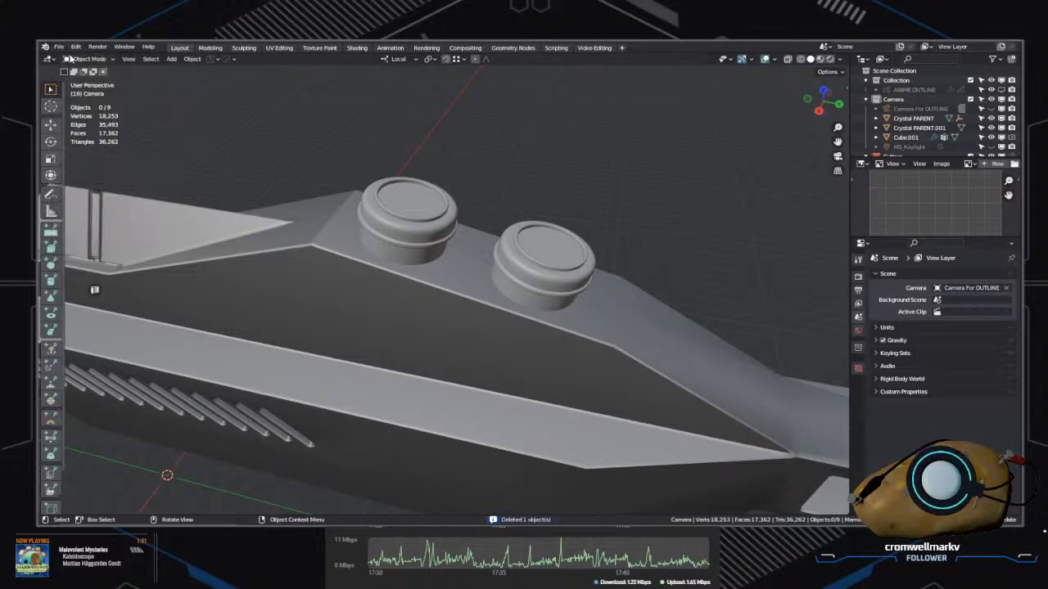
click(59, 46)
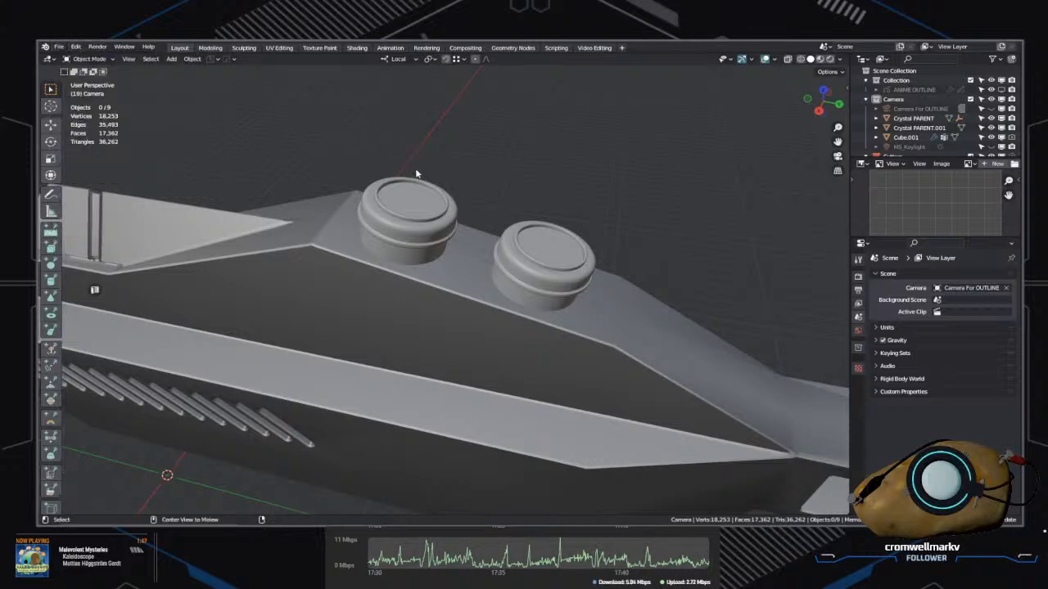
right_click(568, 131)
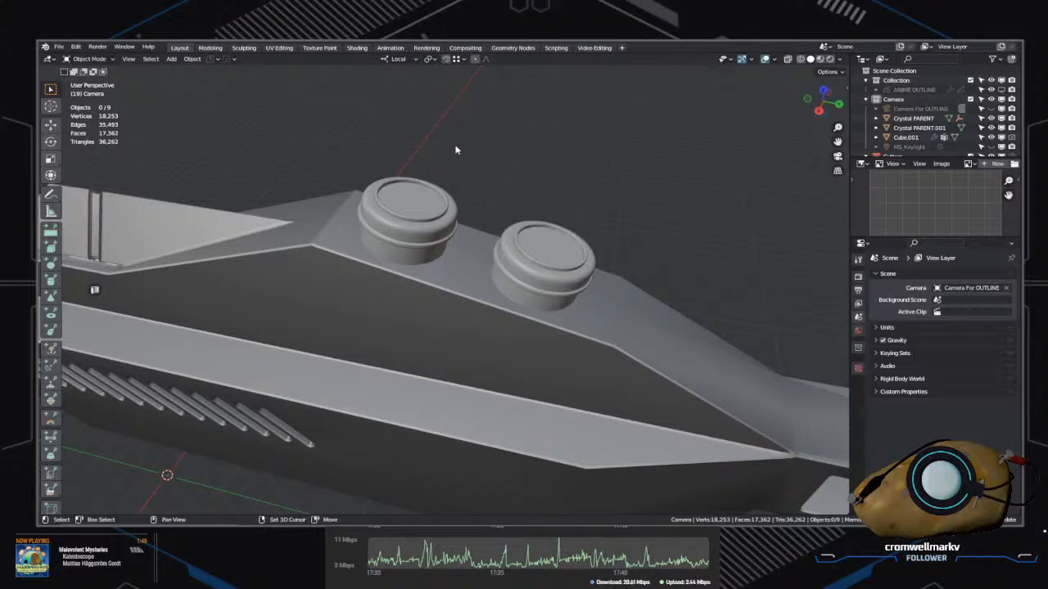
Step: Add a cylinder mesh with 64 vertices
key(shift+a)
mouse_move(454, 148)
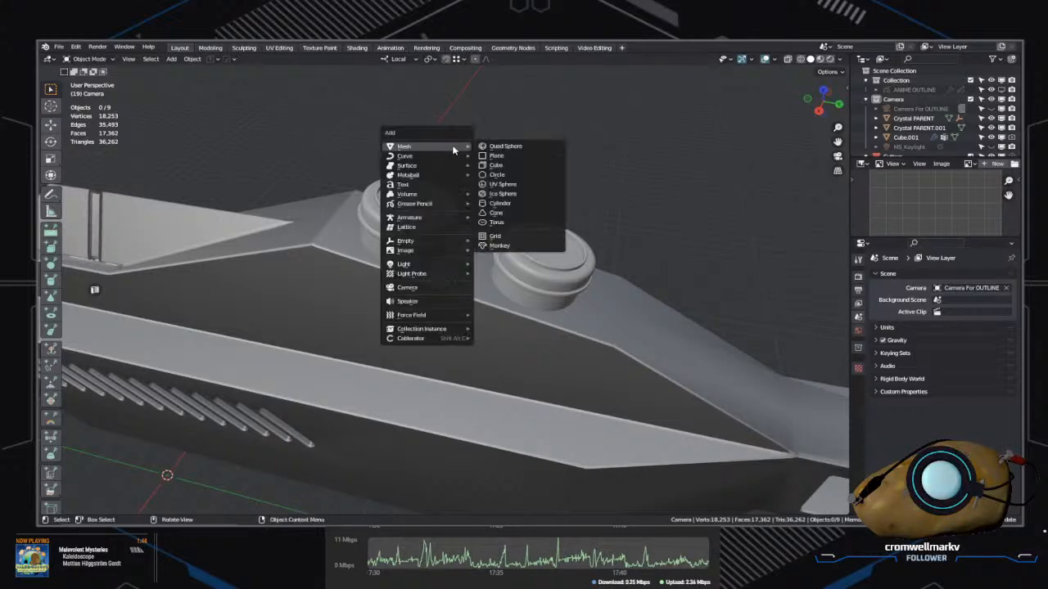
click(511, 203)
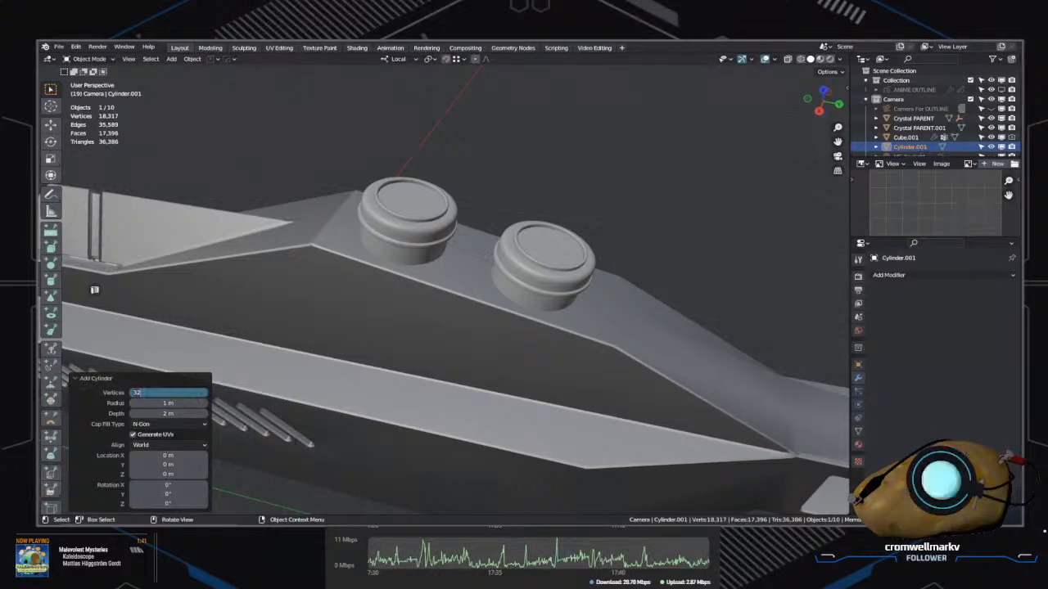
key(BackSpace)
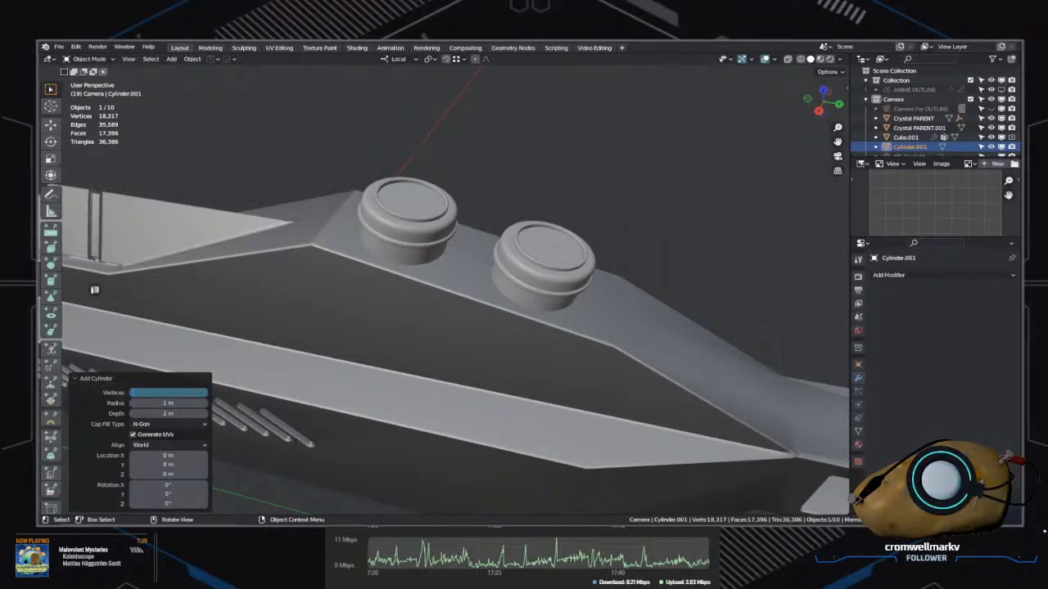
text(64)
key(Return)
Step: Align the new cylinder to the first power generator in location and rotation
scroll(292, 440, down, 10)
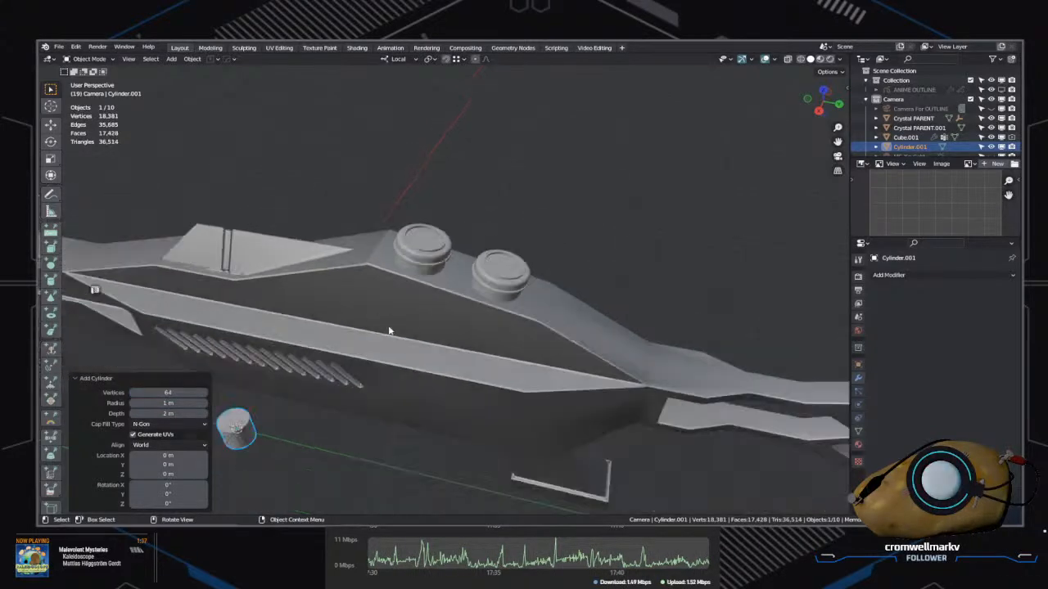
scroll(369, 408, up, 8)
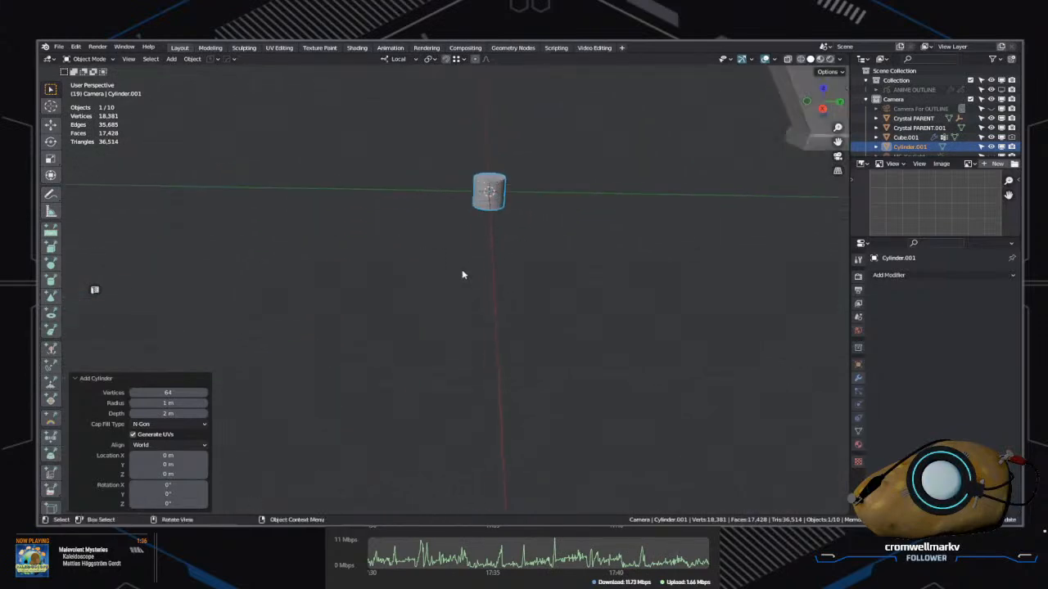
scroll(451, 393, down, 1)
middle_drag(451, 393, 432, 364)
click(530, 290)
scroll(430, 364, down, 3)
click(409, 290)
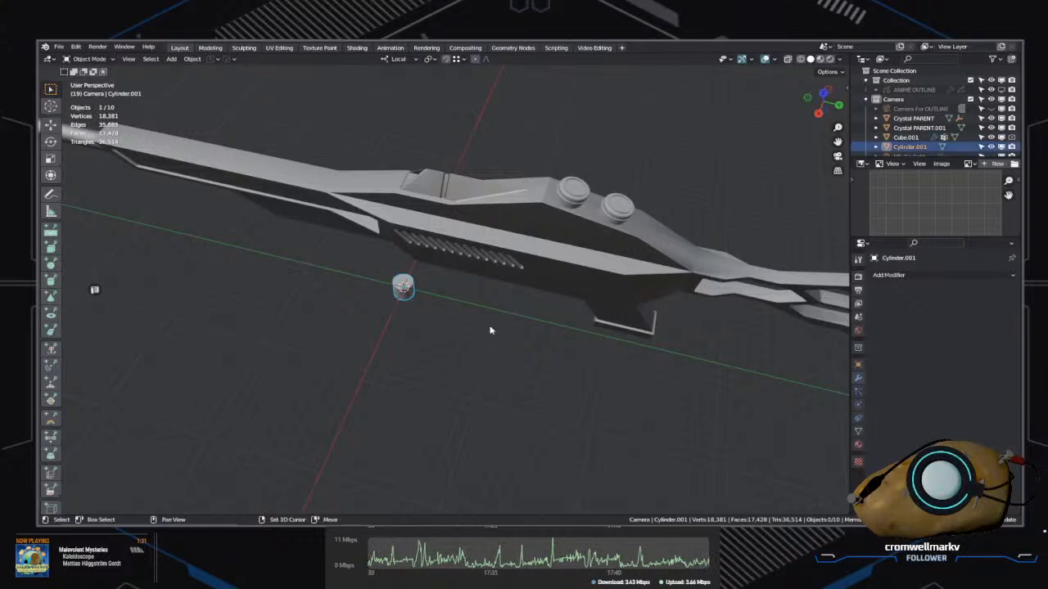
middle_drag(491, 330, 486, 299)
right_click(463, 239)
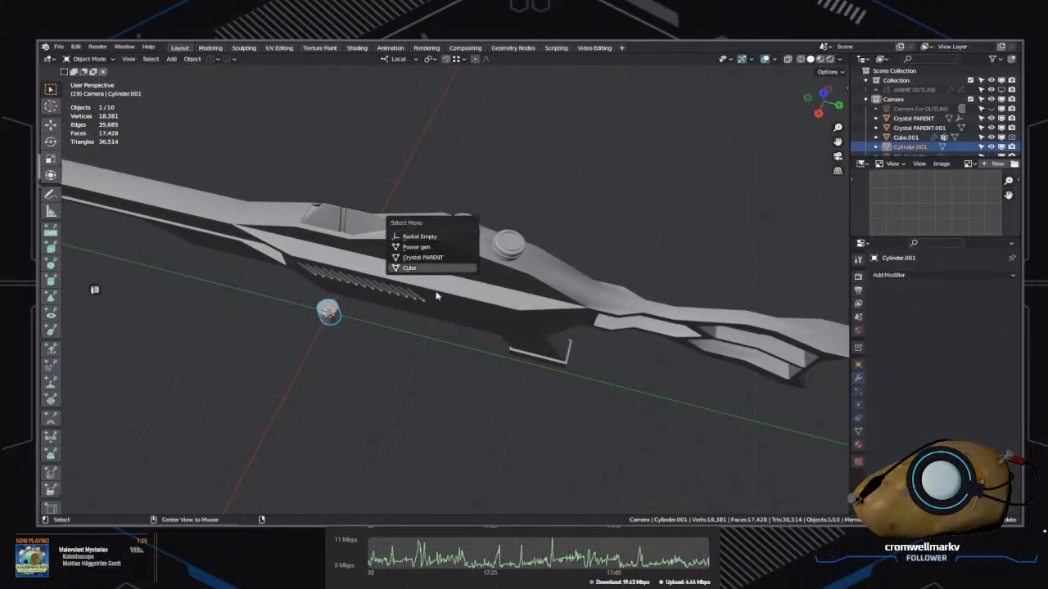
shift+click(457, 238)
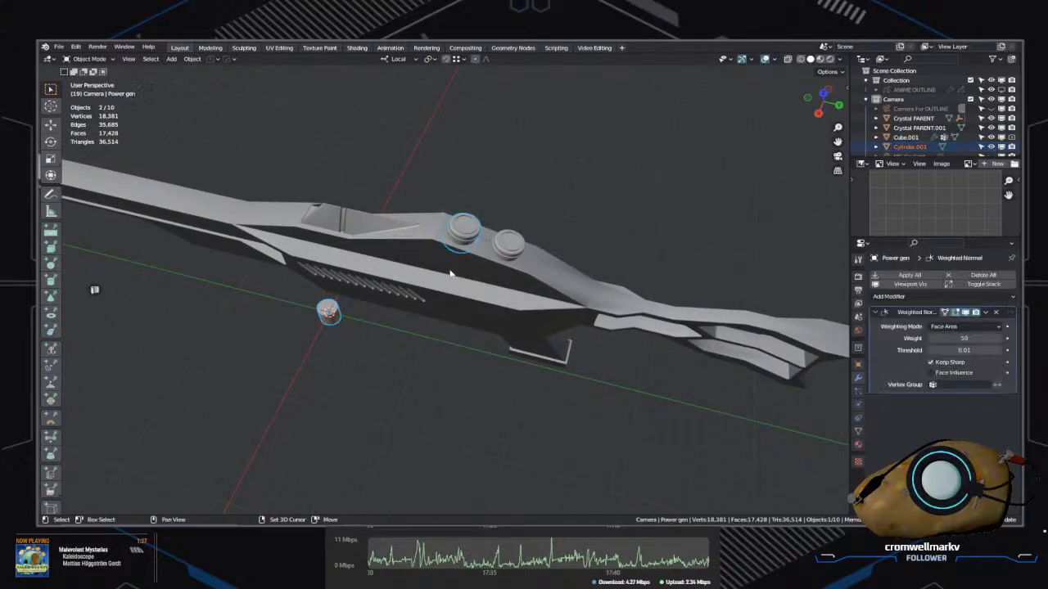
key(alt+a)
Step: Scale only the cylinder up by about 1.18 so it encloses the first generator
scroll(439, 419, up, 4)
middle_drag(440, 420, 440, 365)
scroll(458, 348, up, 3)
key(s)
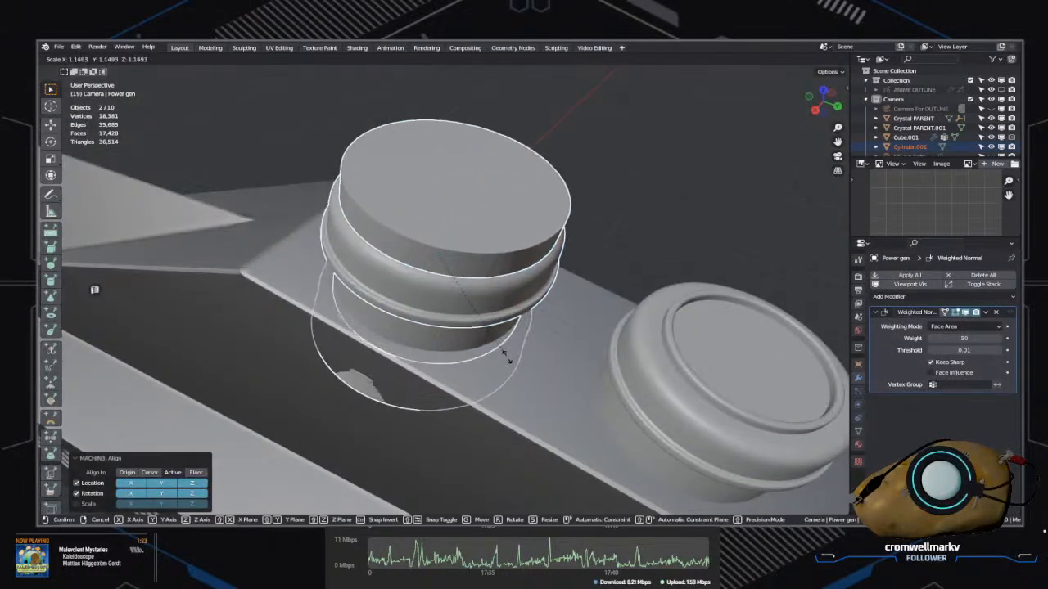
right_click(508, 355)
click(479, 227)
key(s)
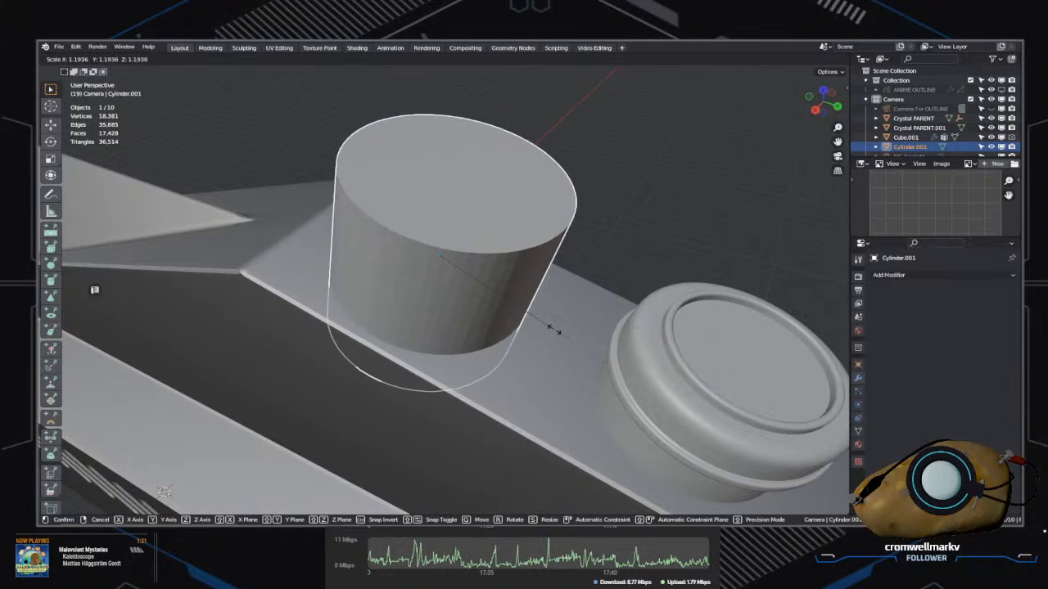
click(546, 330)
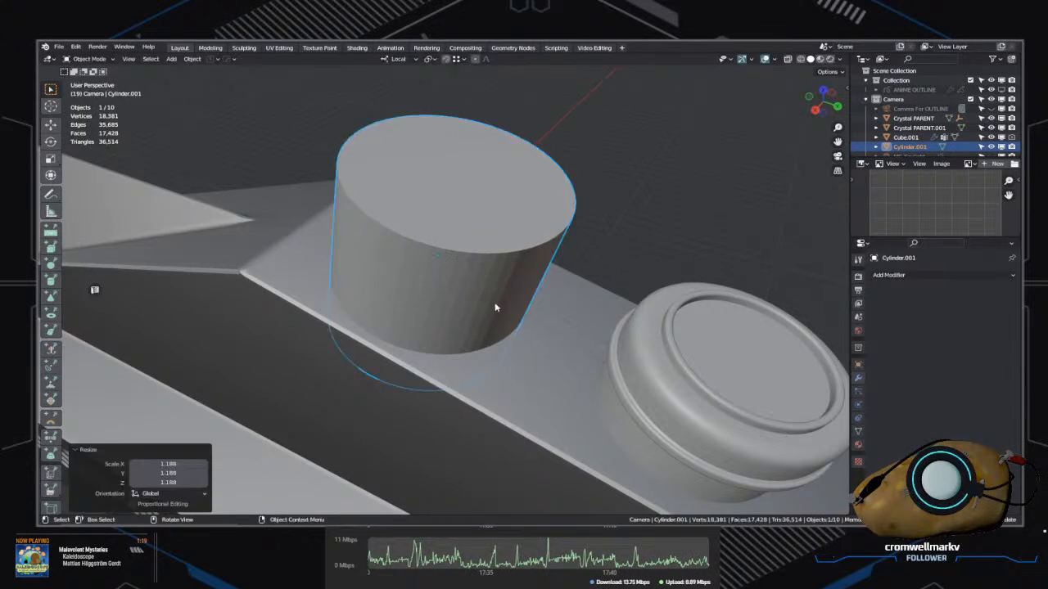
Step: Remove the leftover Boolean.007 and Boolean.006 modifiers from the weapon body
shift+click(509, 406)
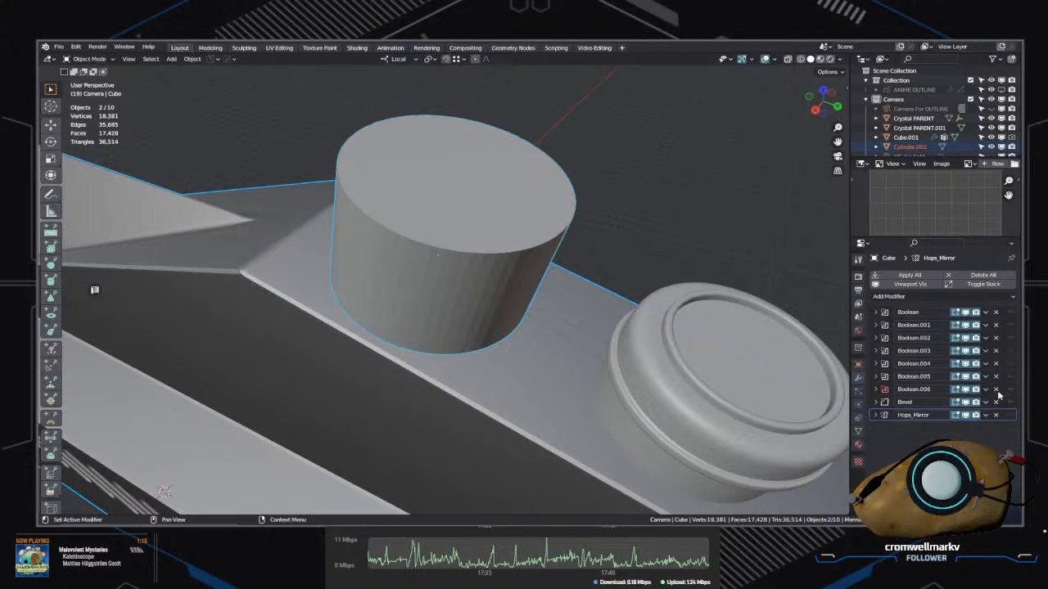
click(517, 238)
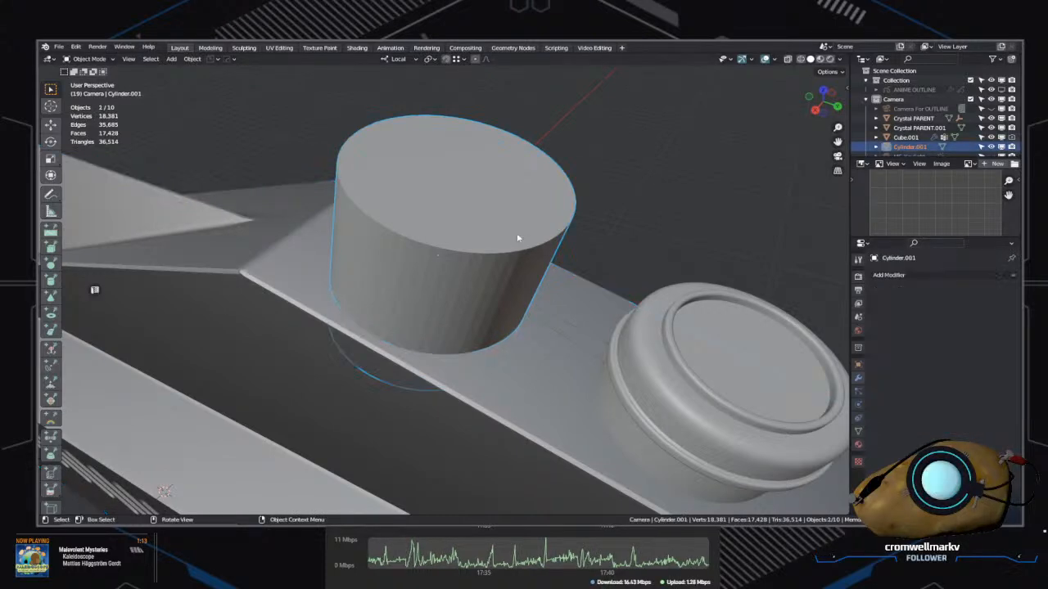
Step: Try a HardOps Difference boolean between the cylinder and weapon body with the cylinder as the active object
shift+click(529, 366)
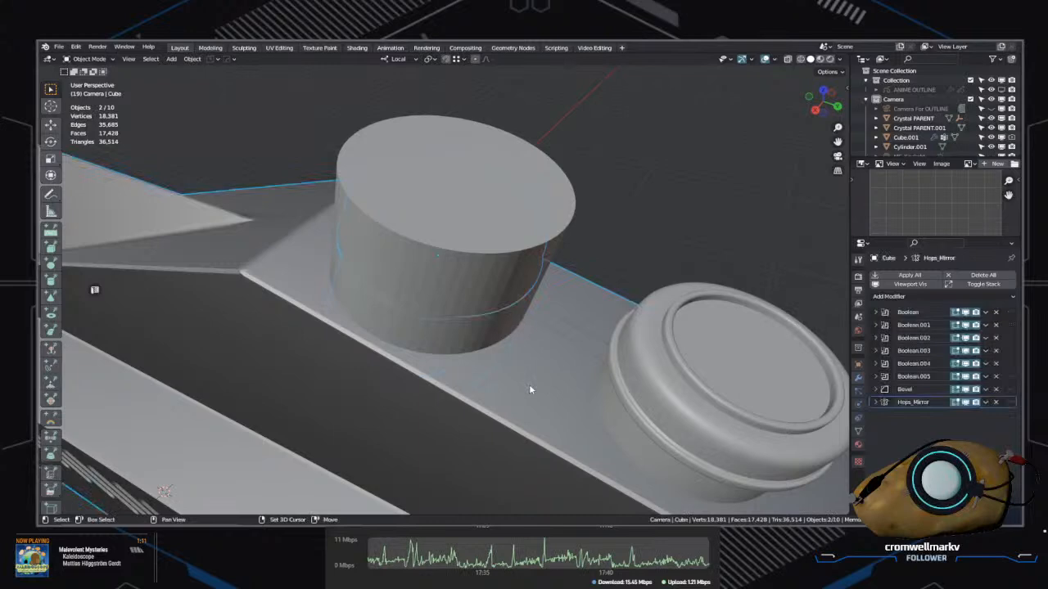
shift+click(546, 195)
key(q)
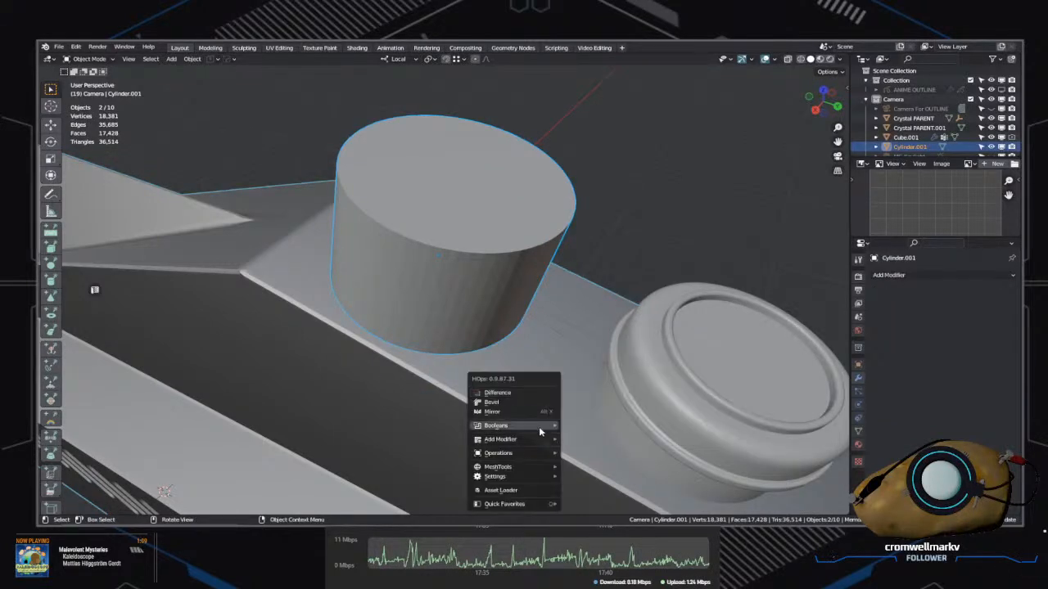
mouse_move(540, 431)
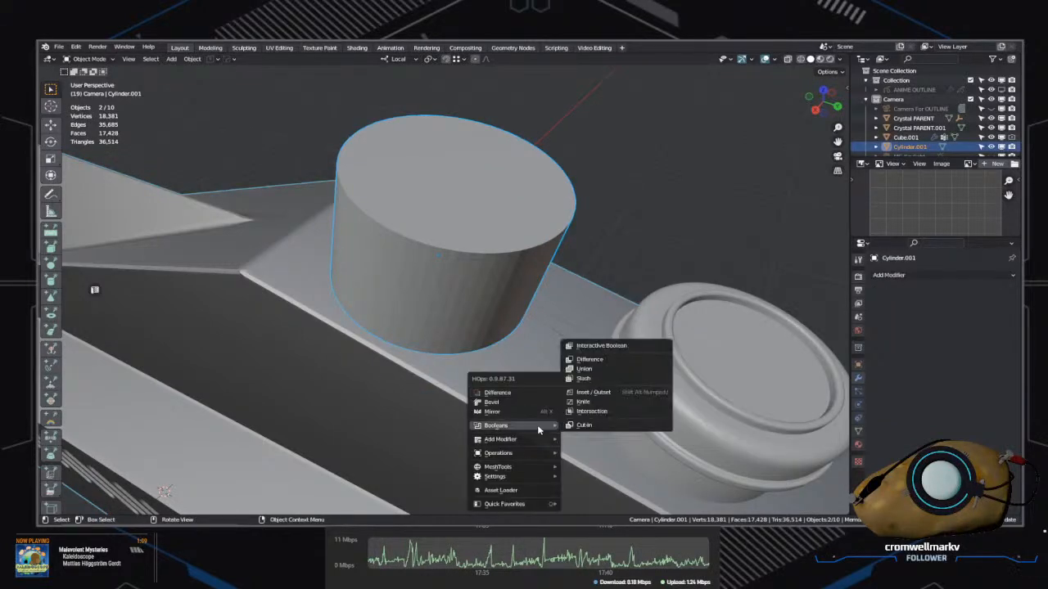
click(619, 361)
mouse_move(456, 315)
middle_down()
mouse_move(568, 306)
mouse_move(516, 313)
mouse_move(685, 344)
mouse_move(650, 355)
middle_up()
Step: Cut the cylinder out of the weapon body with a HardOps Difference boolean, keeping the body as the active object
click(566, 173)
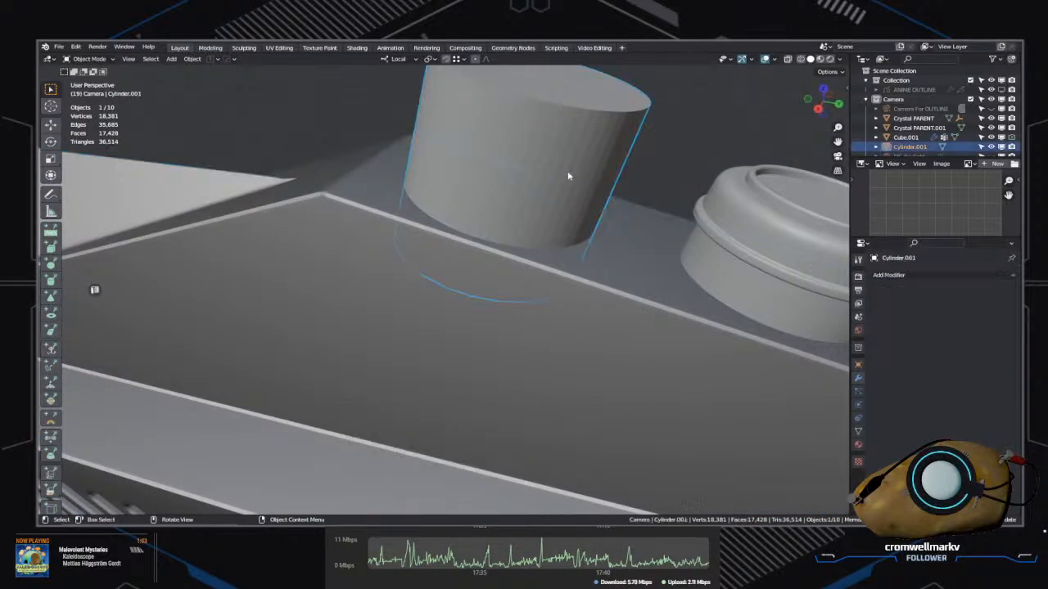
shift+click(549, 309)
key(q)
mouse_move(546, 306)
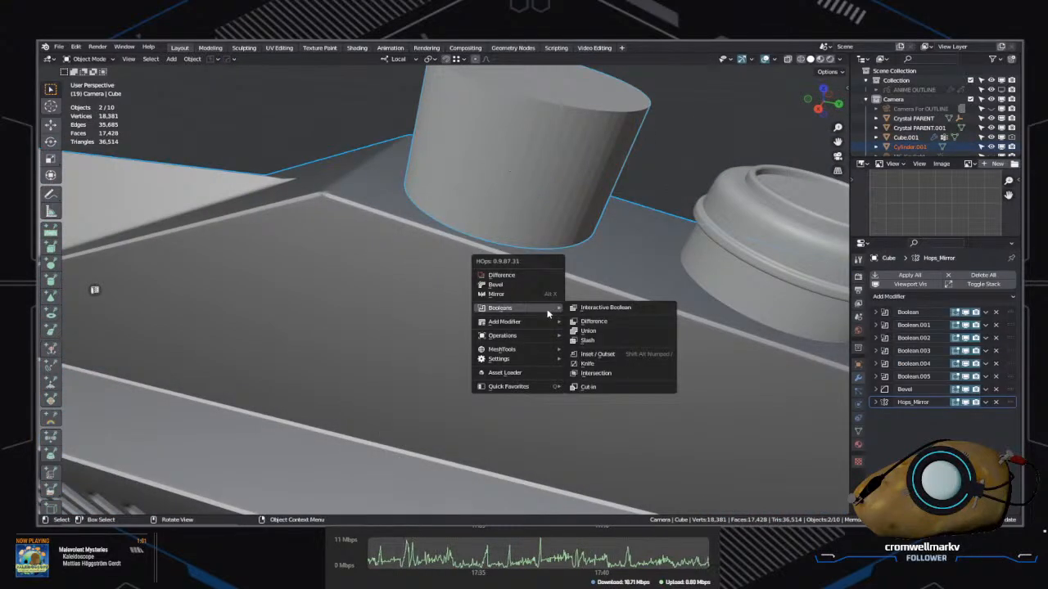
click(528, 276)
Step: Examine the clearance hole and surrounding shading at the first generator from several angles
middle_drag(528, 276, 505, 212)
scroll(446, 292, up, 5)
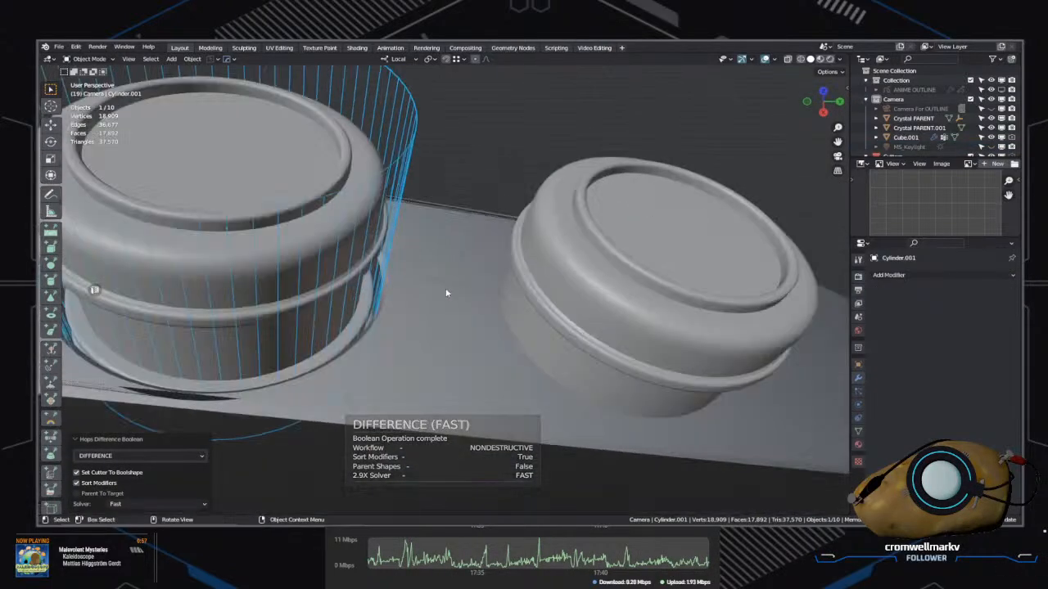
scroll(447, 292, down, 2)
mouse_move(447, 300)
middle_down()
mouse_move(451, 290)
mouse_move(433, 316)
mouse_move(430, 290)
middle_up()
scroll(454, 354, down, 2)
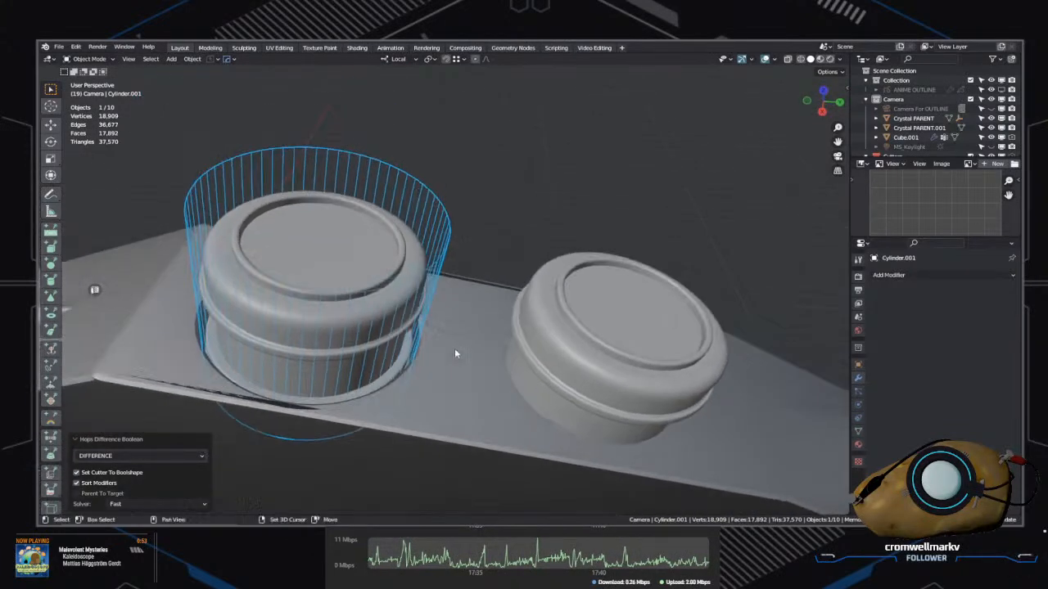
scroll(449, 353, up, 3)
scroll(449, 353, down, 3)
middle_drag(450, 353, 386, 333)
Step: Duplicate the cylinder cutter and align the copy to the second power generator
click(417, 256)
click(447, 250)
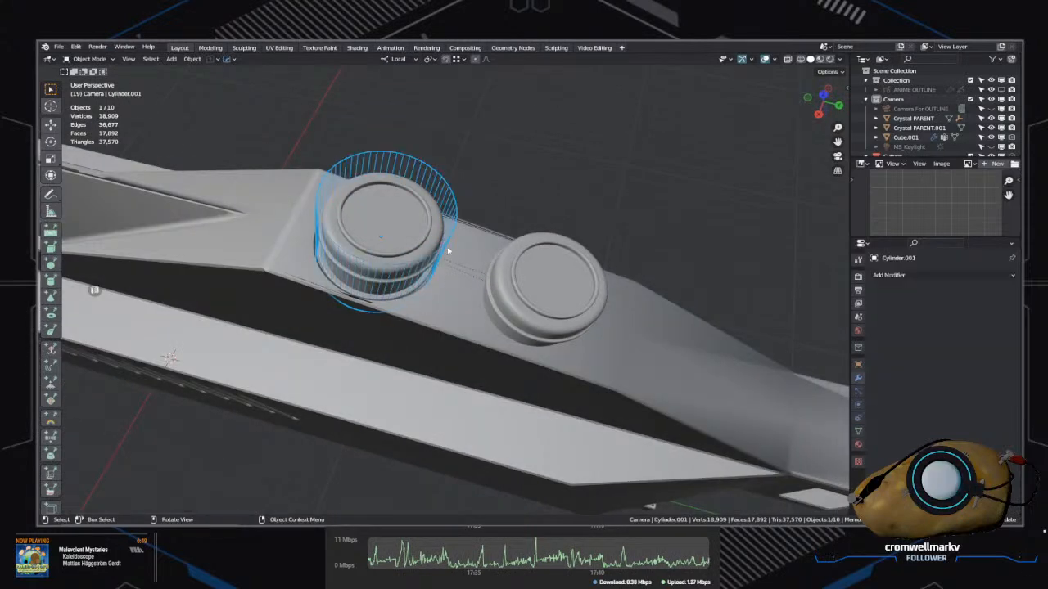
right_click(583, 168)
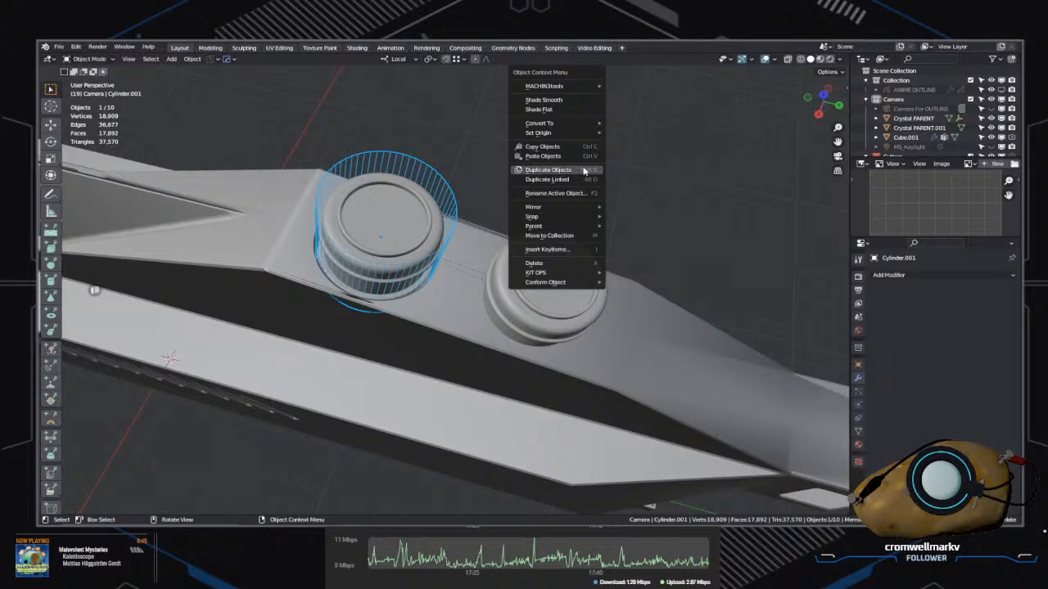
click(584, 169)
right_click(628, 172)
shift+click(537, 325)
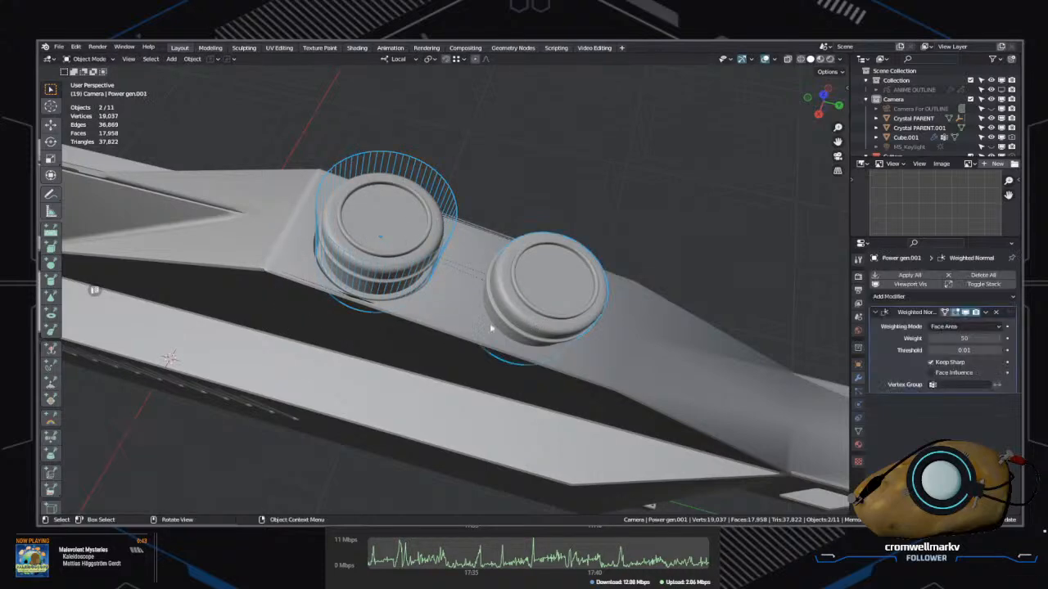
key(alt+a)
Step: Cut the second cylinder out of the weapon body with a HardOps Difference boolean and hide the cylinder cutters
mouse_move(481, 318)
middle_down()
mouse_move(511, 360)
mouse_move(487, 313)
mouse_move(475, 392)
mouse_move(465, 329)
middle_up()
click(473, 205)
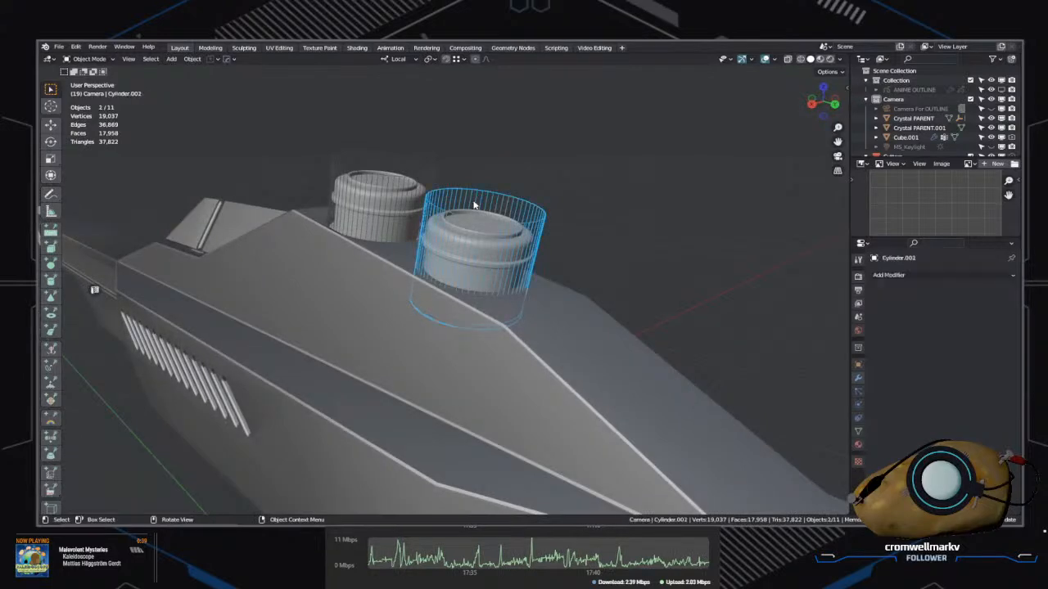
shift+click(375, 299)
key(q)
mouse_move(368, 334)
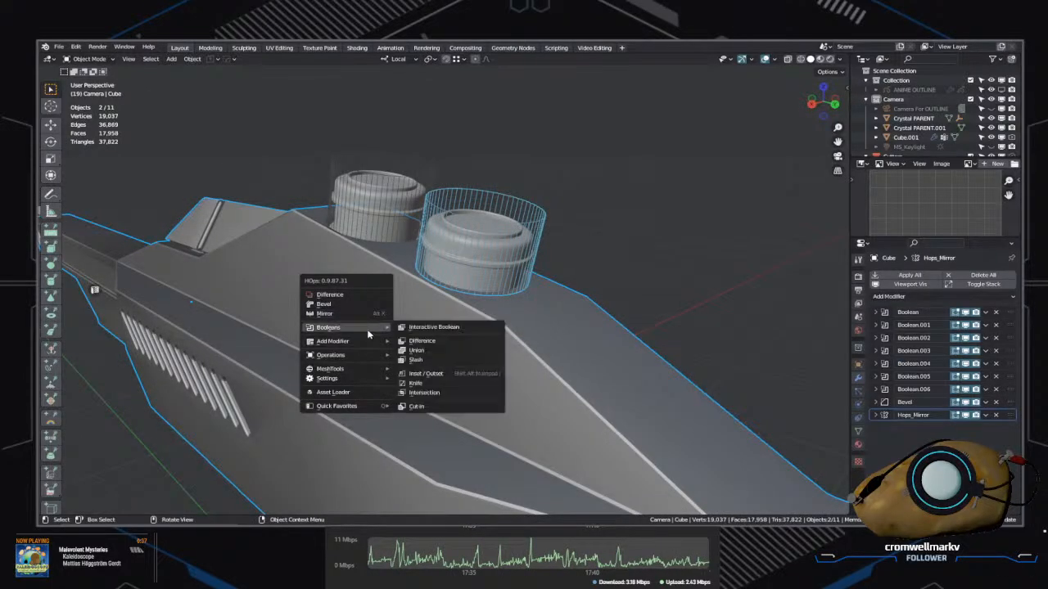
click(439, 347)
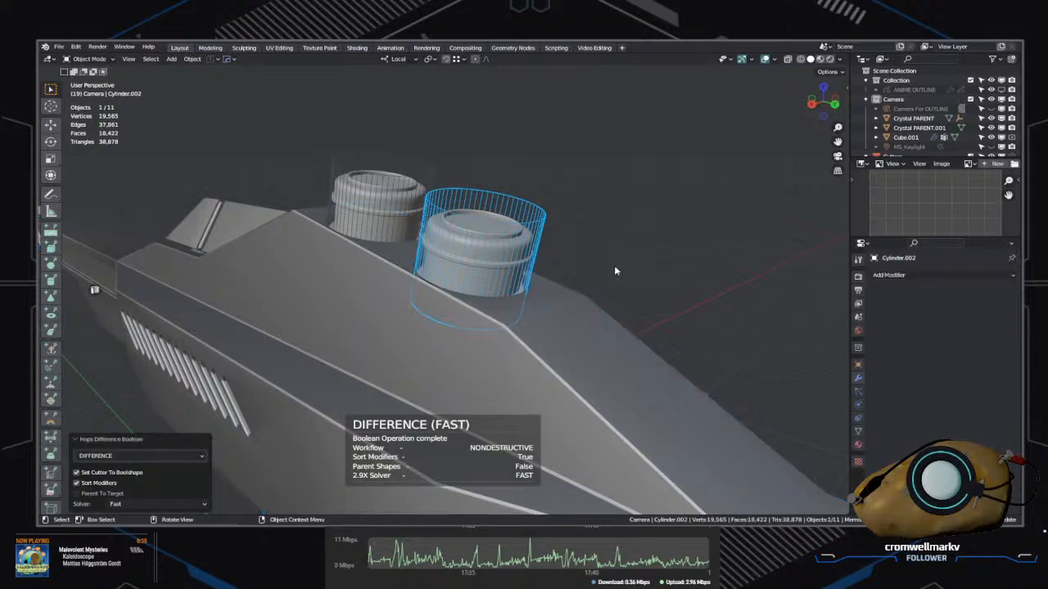
middle_drag(614, 265, 687, 249)
click(639, 237)
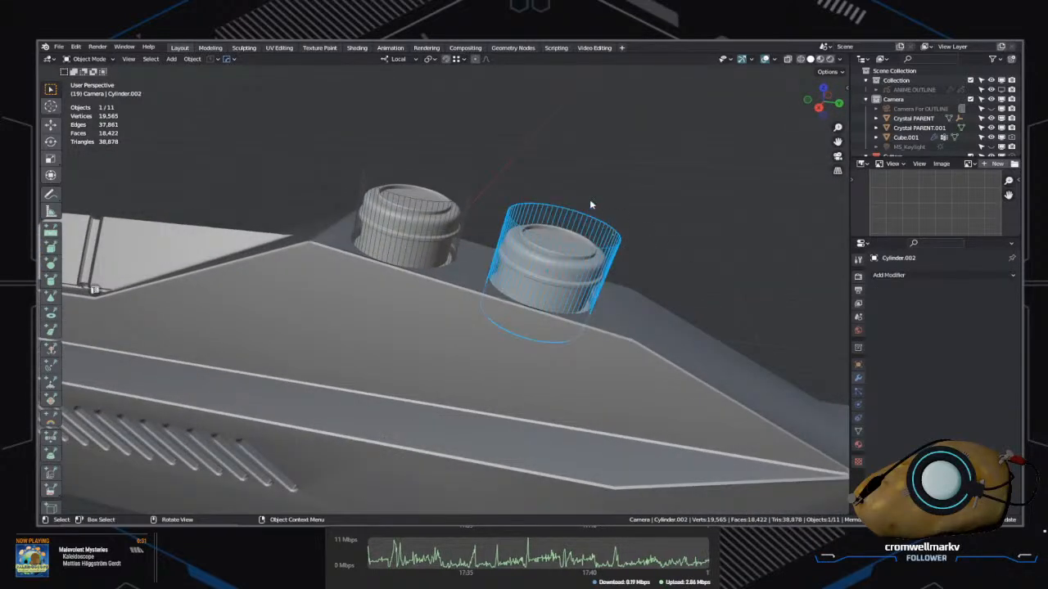
key(ctrl+z)
Step: Reveal the cutter of the weapon body's long barrel recess with HardOps Ever Scroll
middle_drag(627, 215, 561, 341)
shift+middle_drag(531, 375, 473, 306)
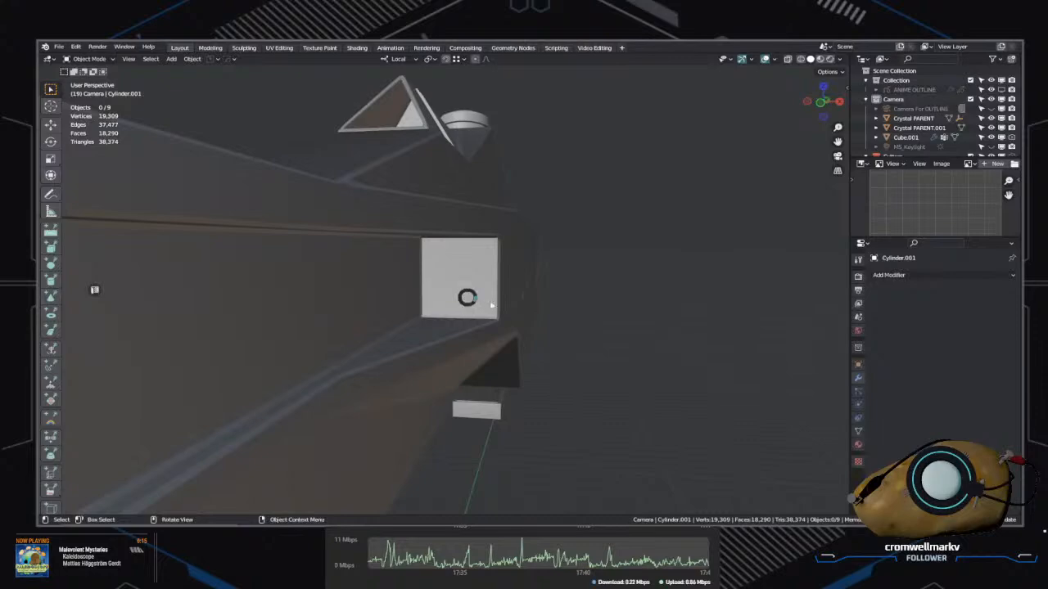
click(486, 304)
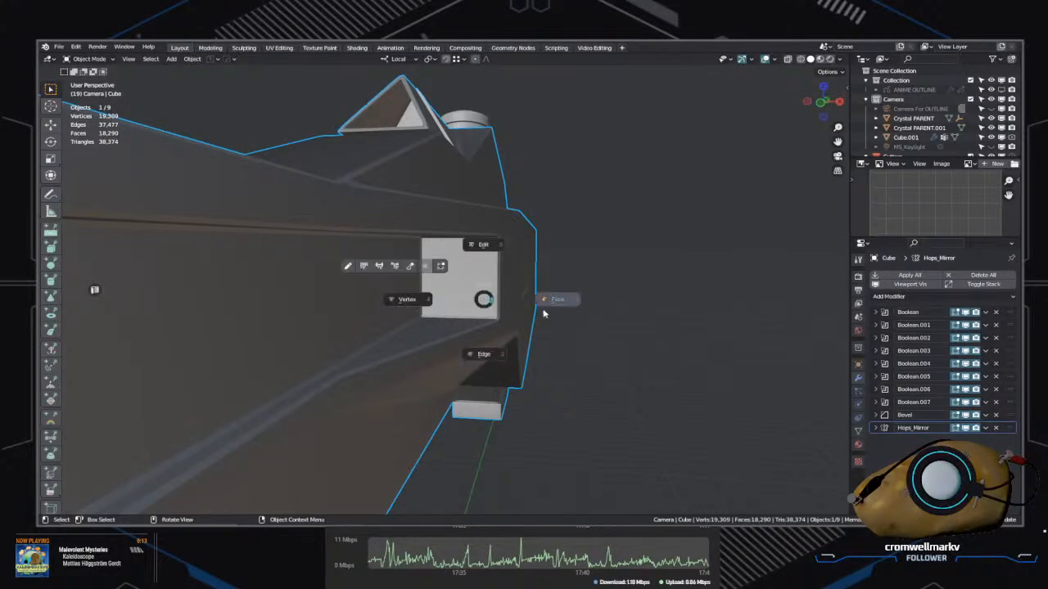
click(543, 313)
middle_drag(594, 319, 583, 292)
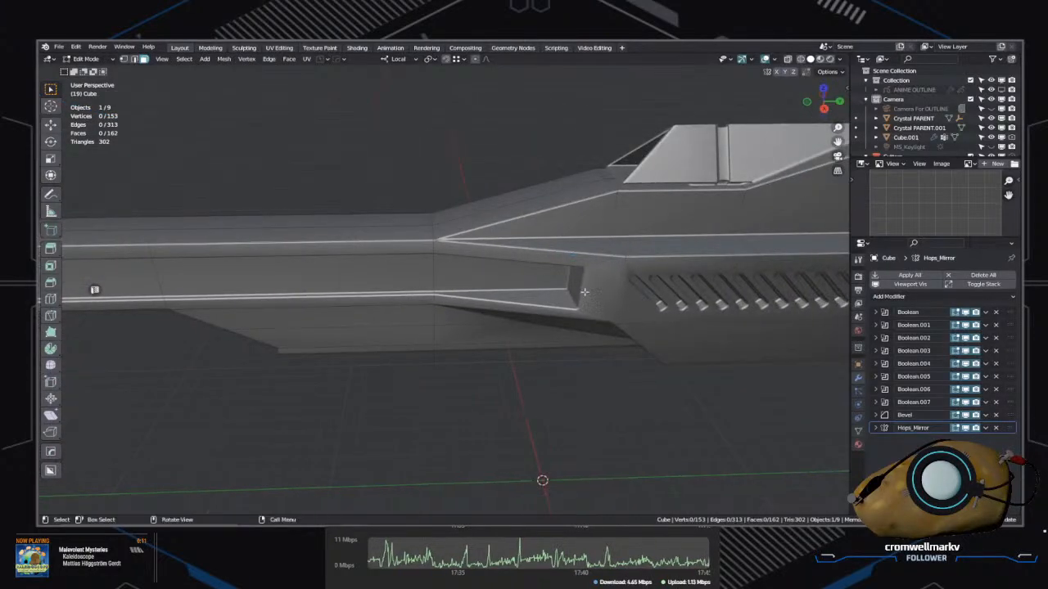
click(579, 265)
key(q)
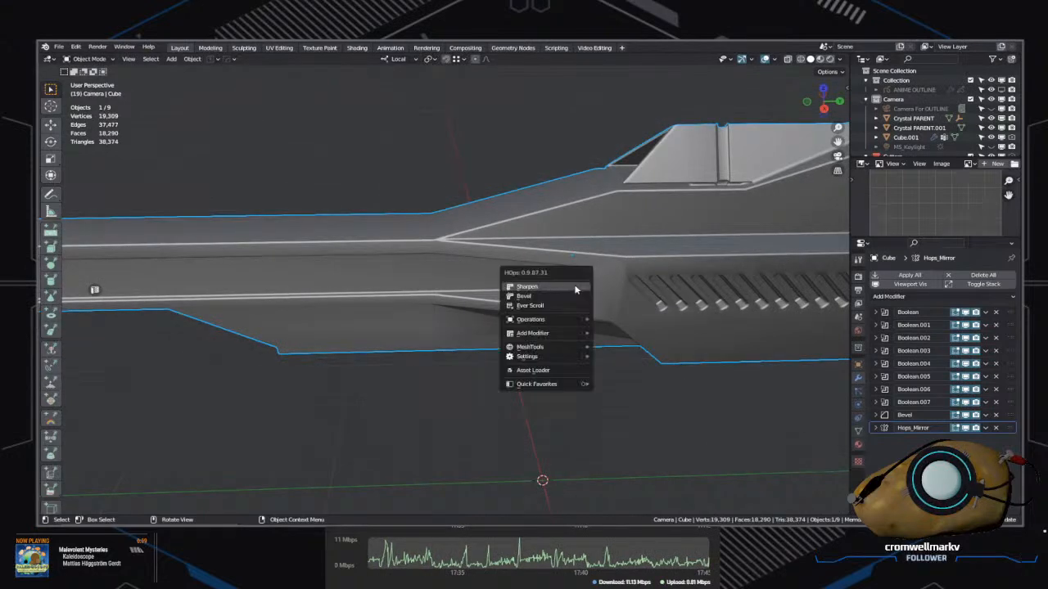
click(561, 305)
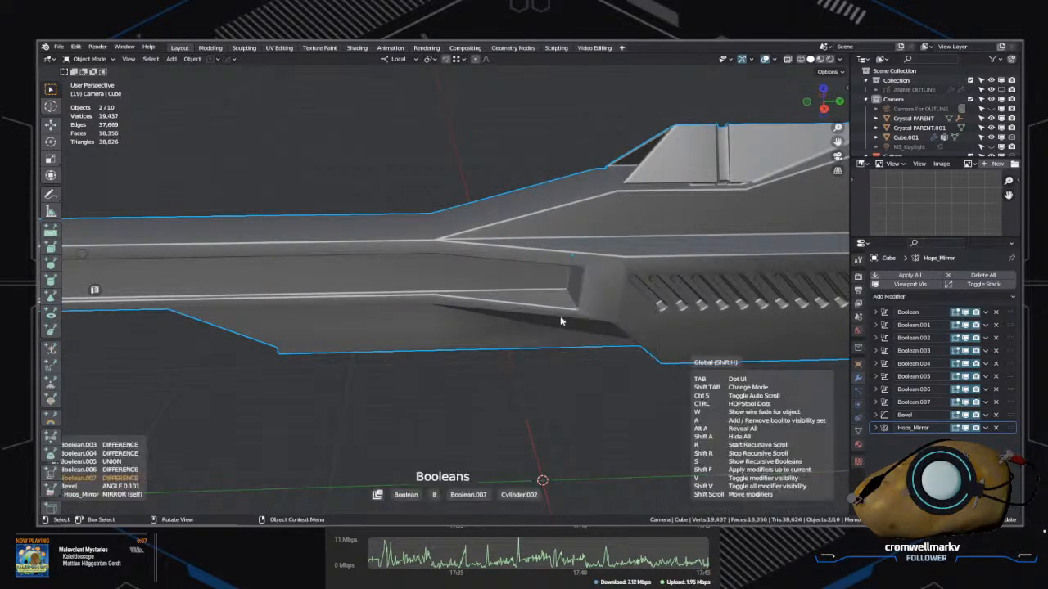
scroll(561, 321, down, 1)
click(561, 320)
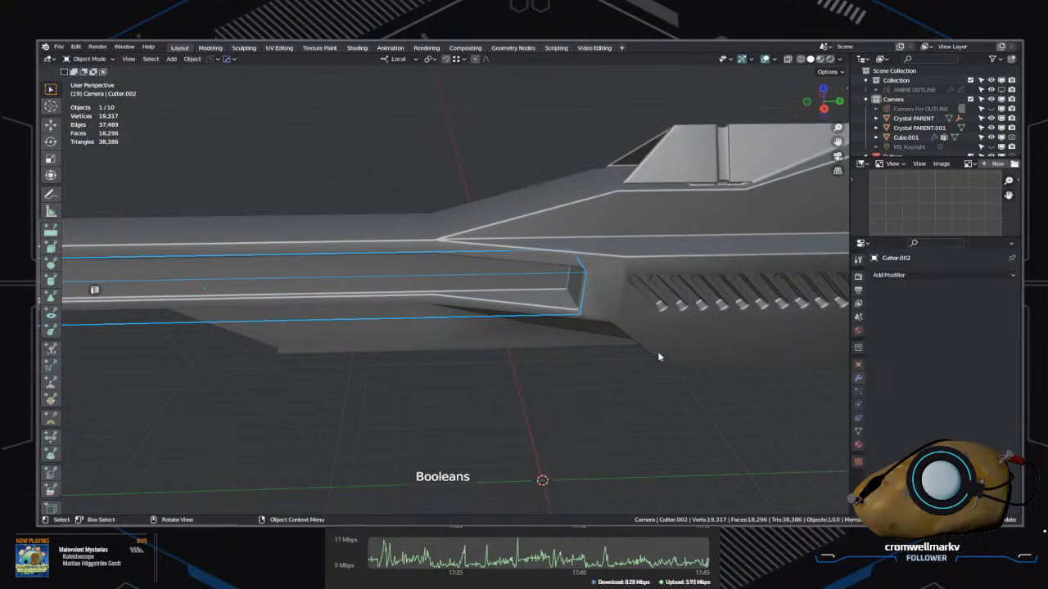
Step: Extrude the barrel recess cutter's end face about 18.1 m toward the rear, through the weapon body, and finish editing its mesh
middle_drag(659, 356, 529, 367)
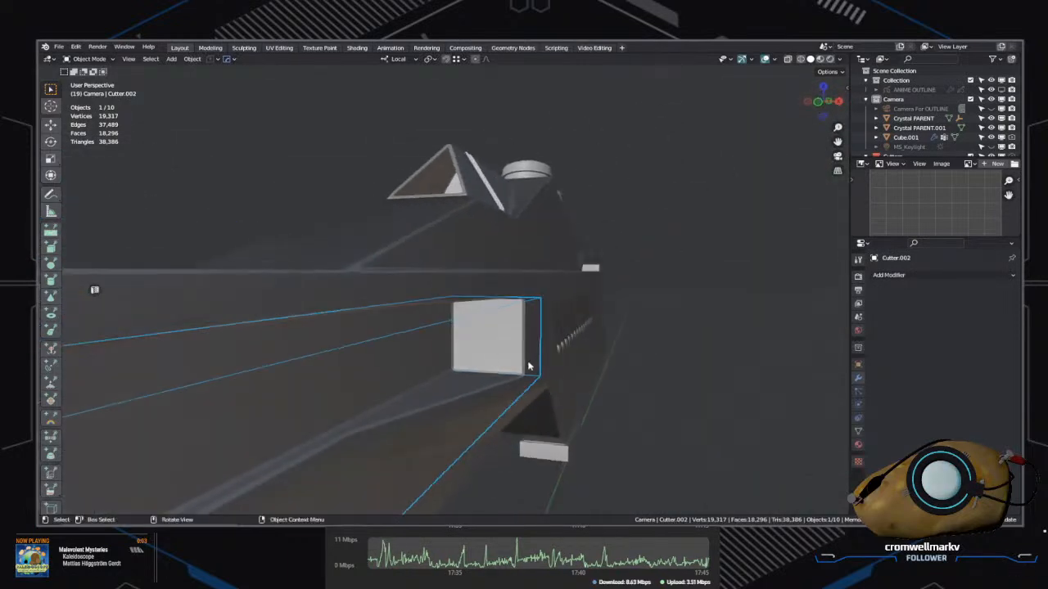
click(493, 347)
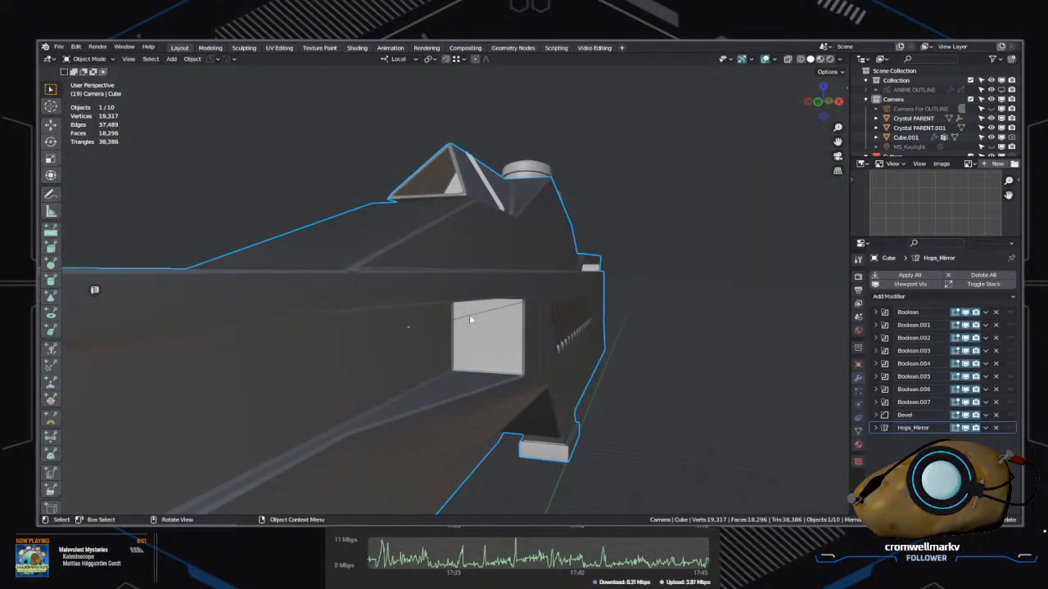
click(472, 317)
key(Tab)
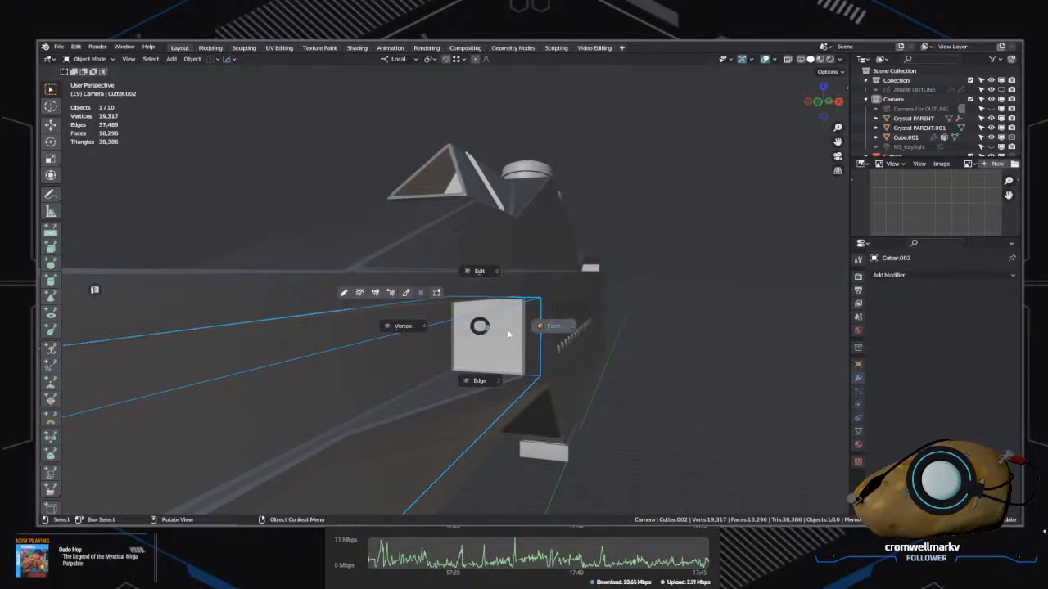
click(507, 334)
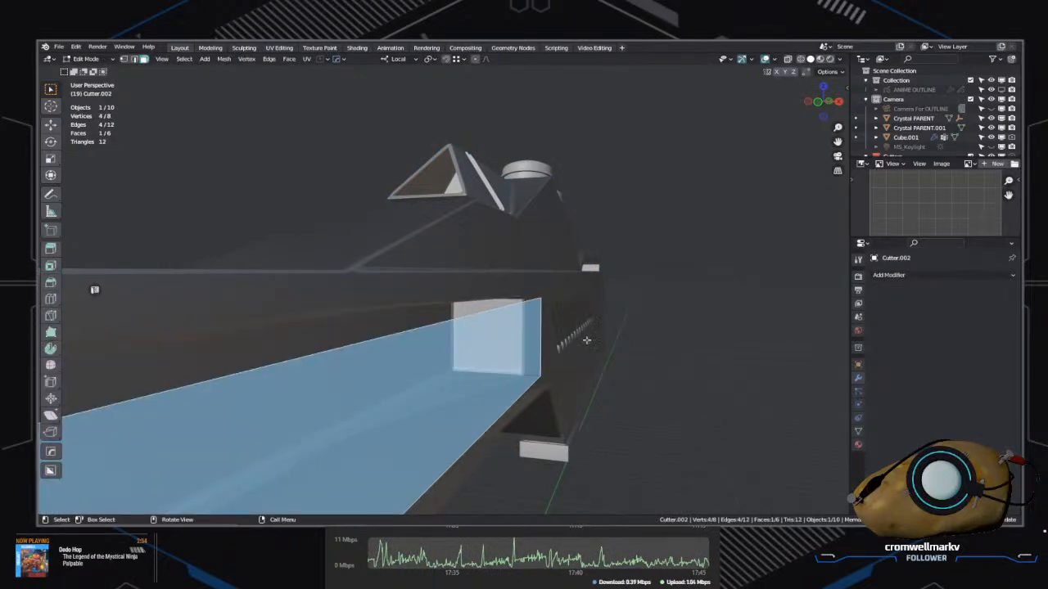
middle_drag(586, 339, 446, 341)
click(491, 369)
middle_drag(492, 373, 472, 391)
scroll(467, 384, down, 4)
key(e)
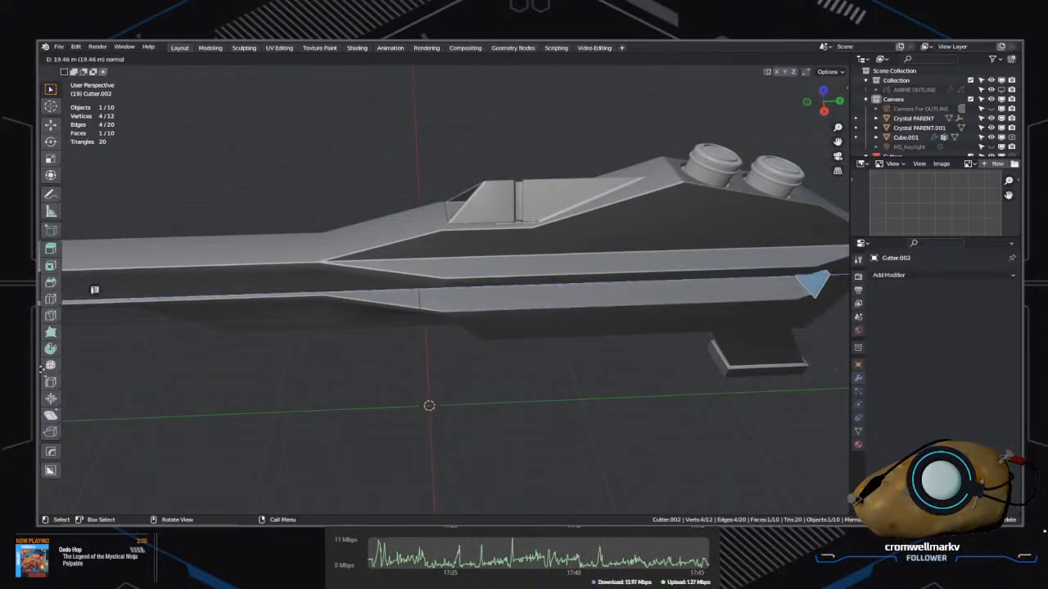
click(815, 371)
middle_drag(566, 379, 579, 336)
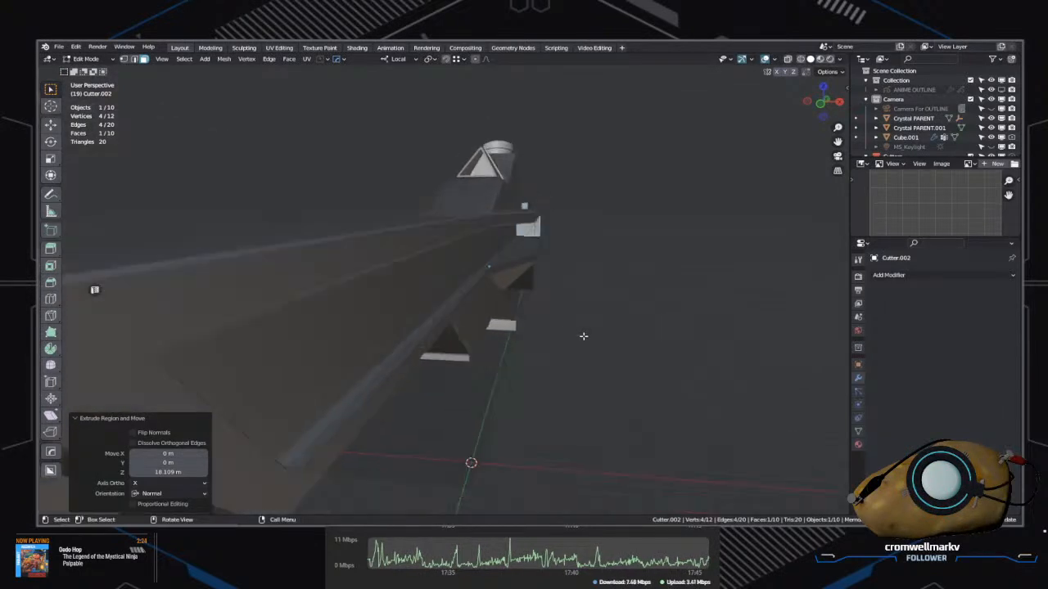
click(568, 296)
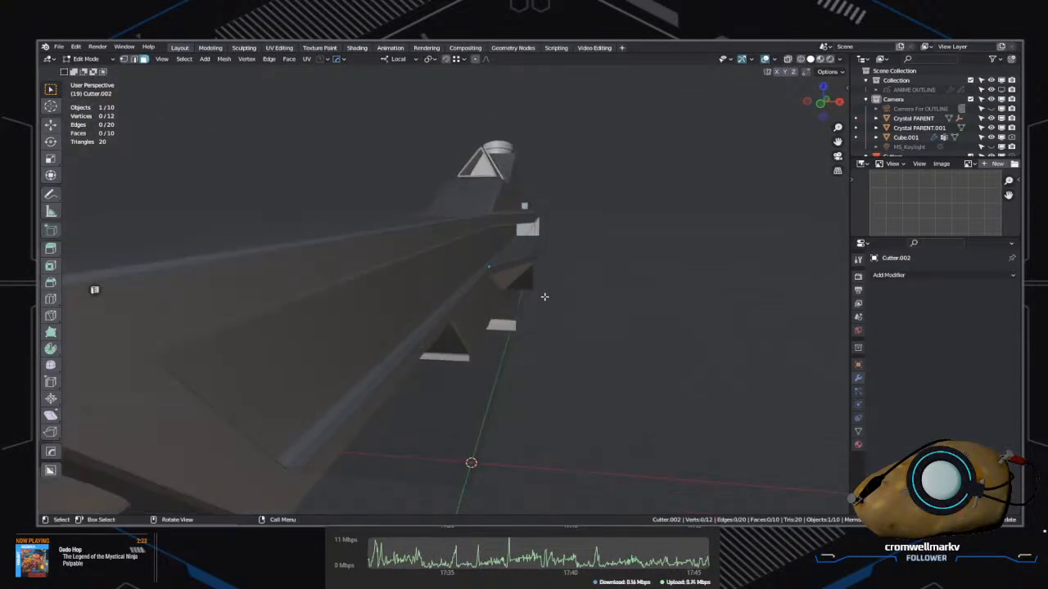
click(431, 395)
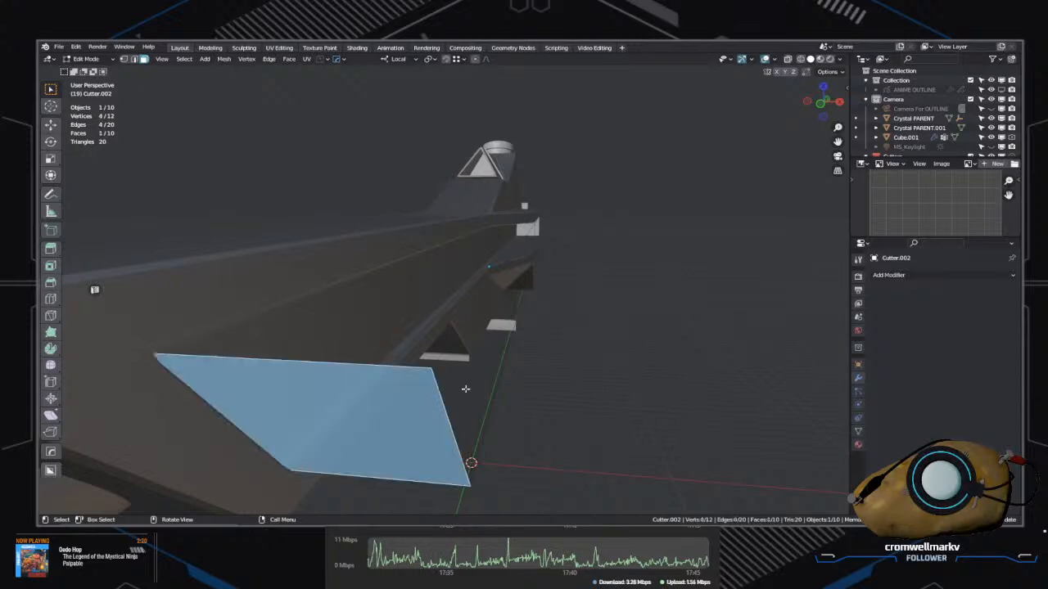
click(522, 306)
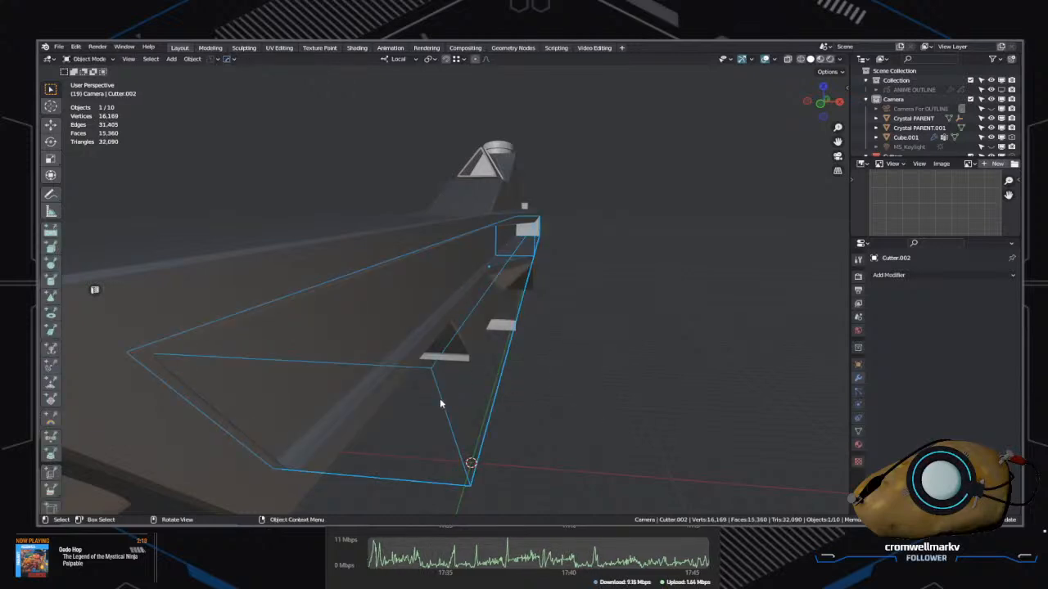
key(g)
key(z)
right_click(492, 418)
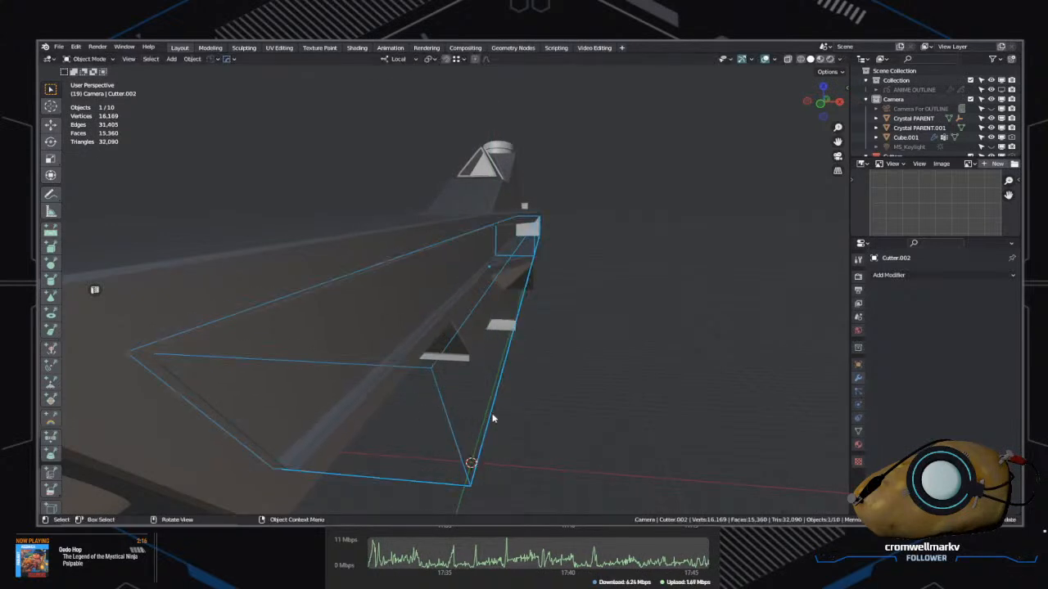
key(g)
key(y)
key(y)
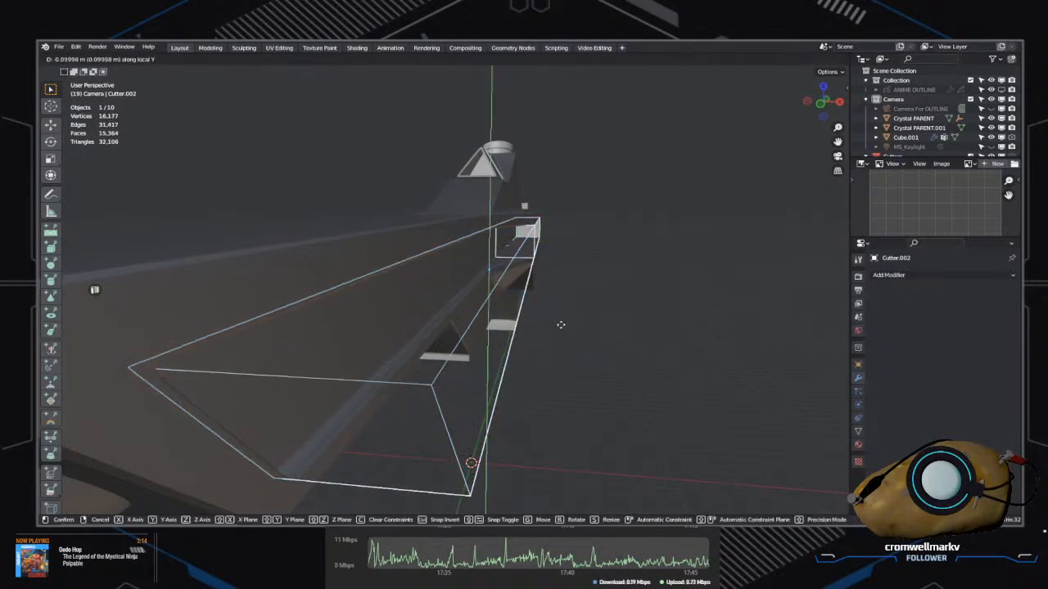
key(s)
right_click(681, 339)
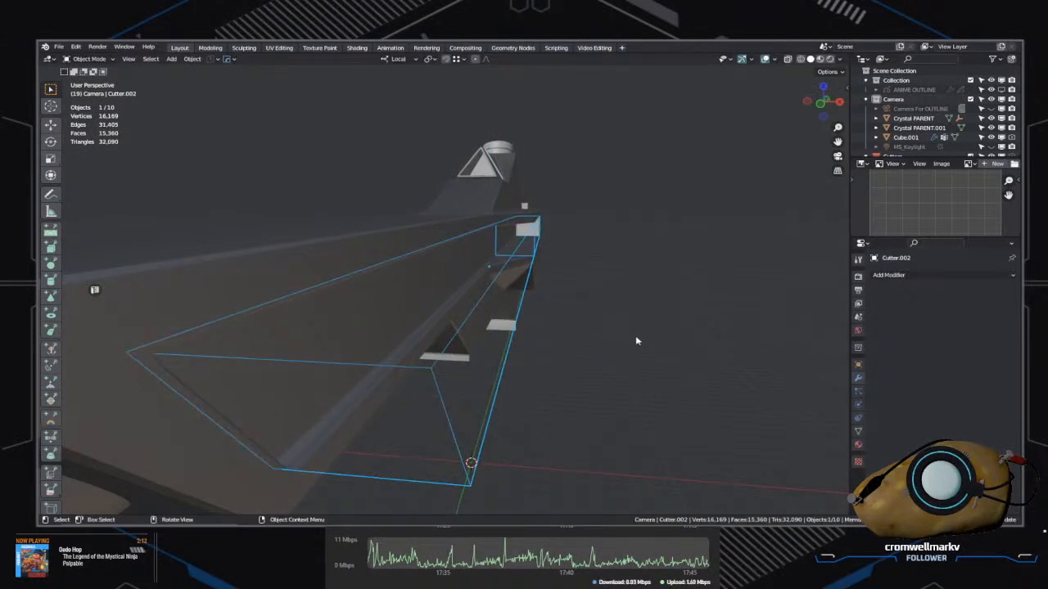
key(g)
key(y)
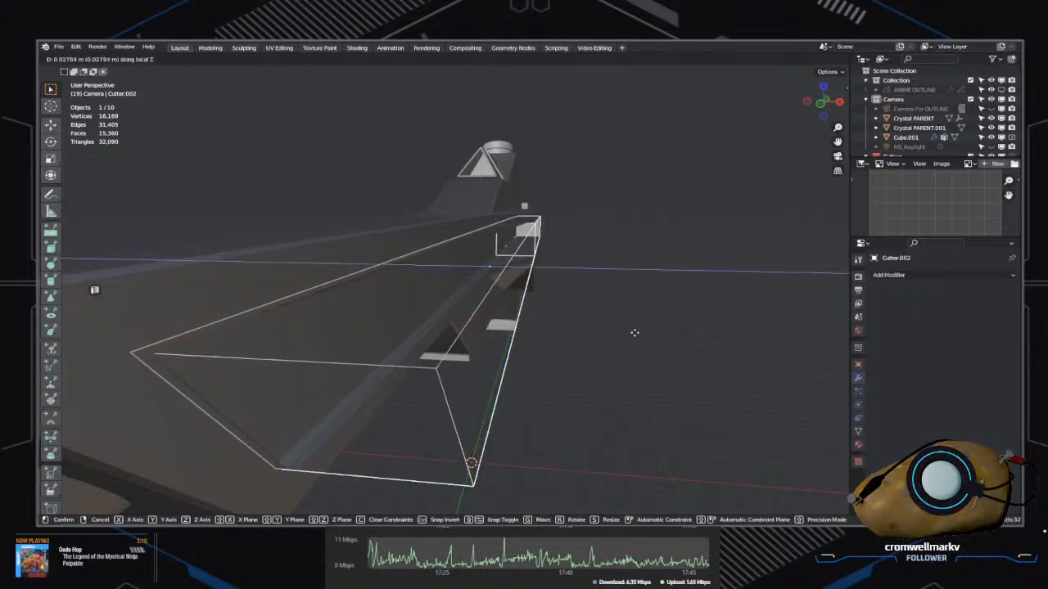
right_click(634, 330)
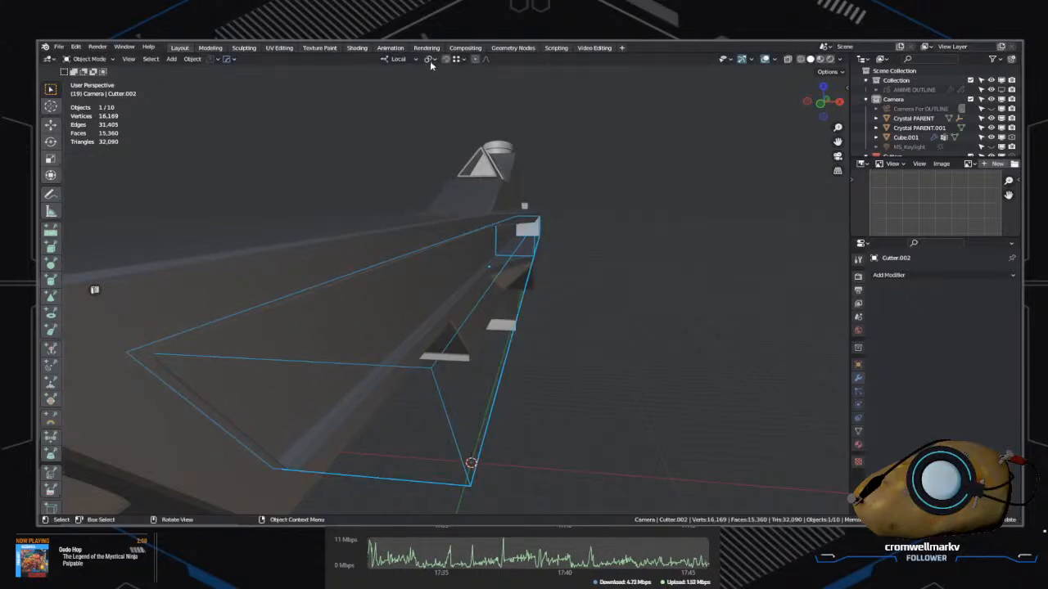
Step: Set the transform orientation to Global and move the barrel recess cutter about -0.06 m along X
click(398, 59)
click(385, 90)
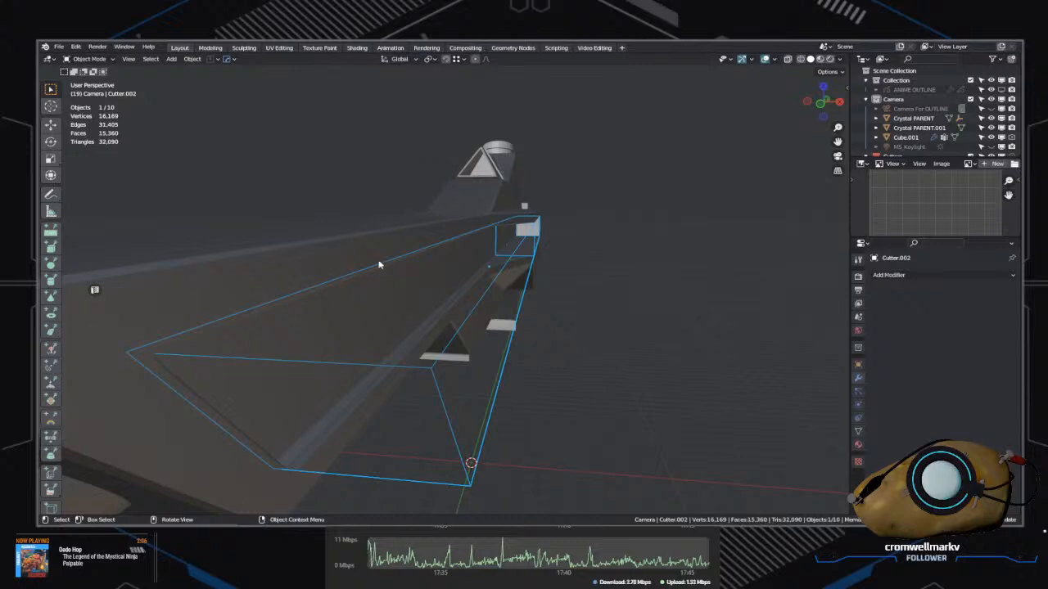
key(shift+d)
key(x)
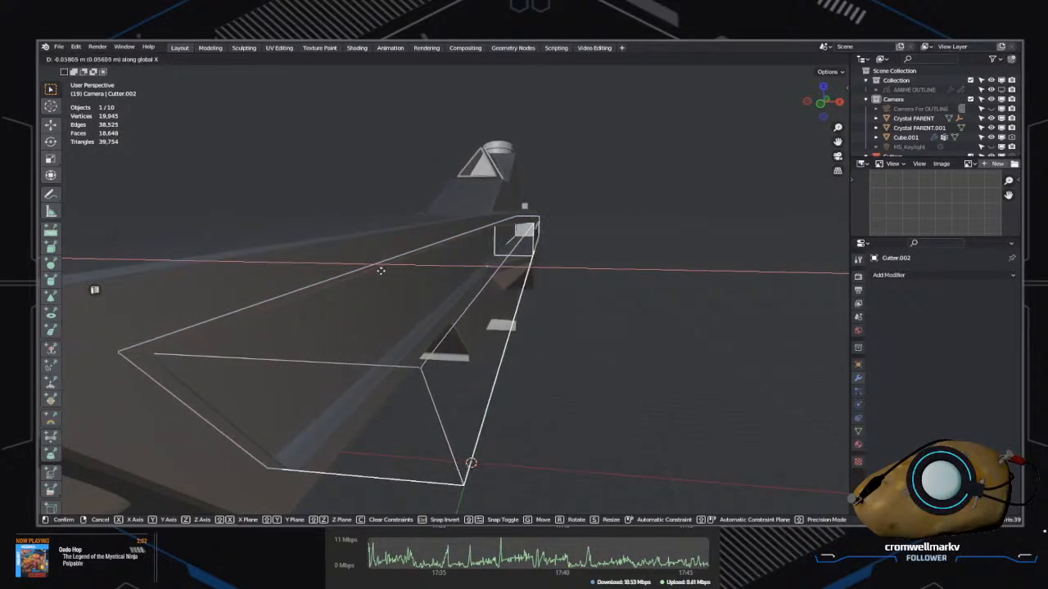
click(381, 275)
Step: Scale the recess cutter to about 0.73 along global X and move it about -0.27 m along X
key(s)
key(x)
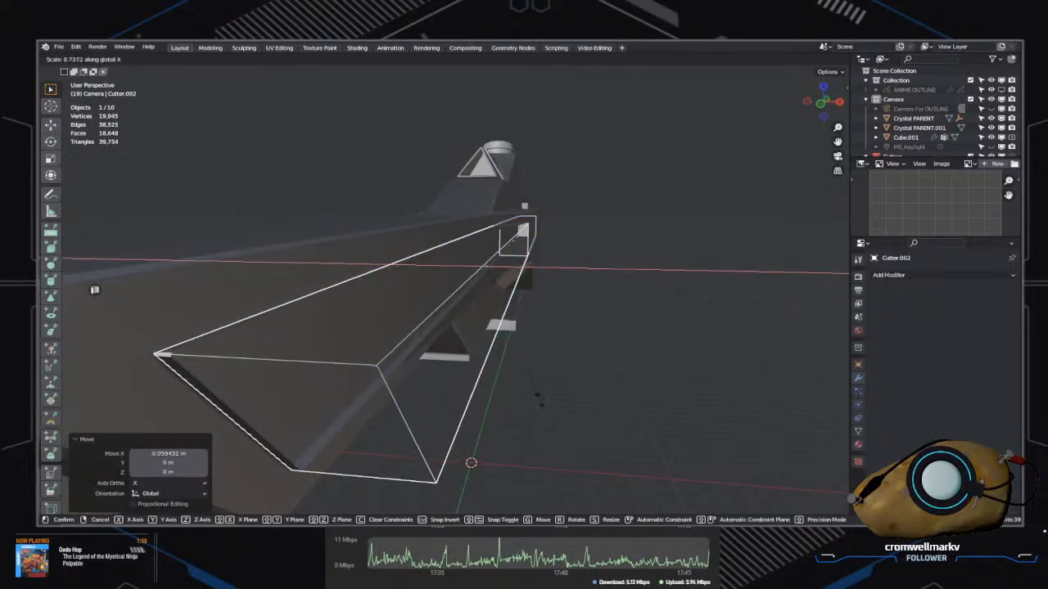
click(537, 405)
key(g)
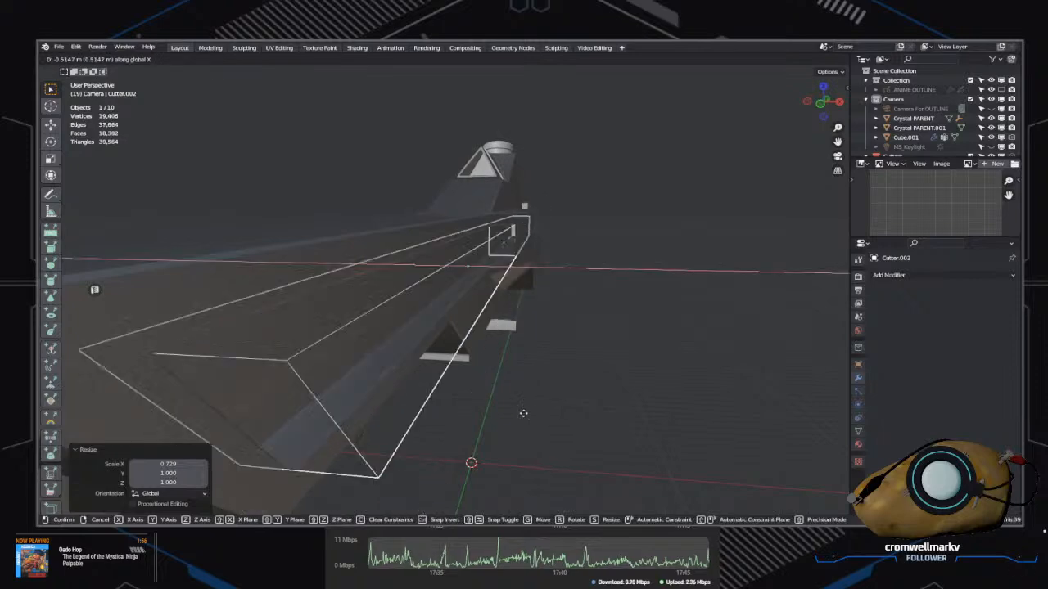
key(x)
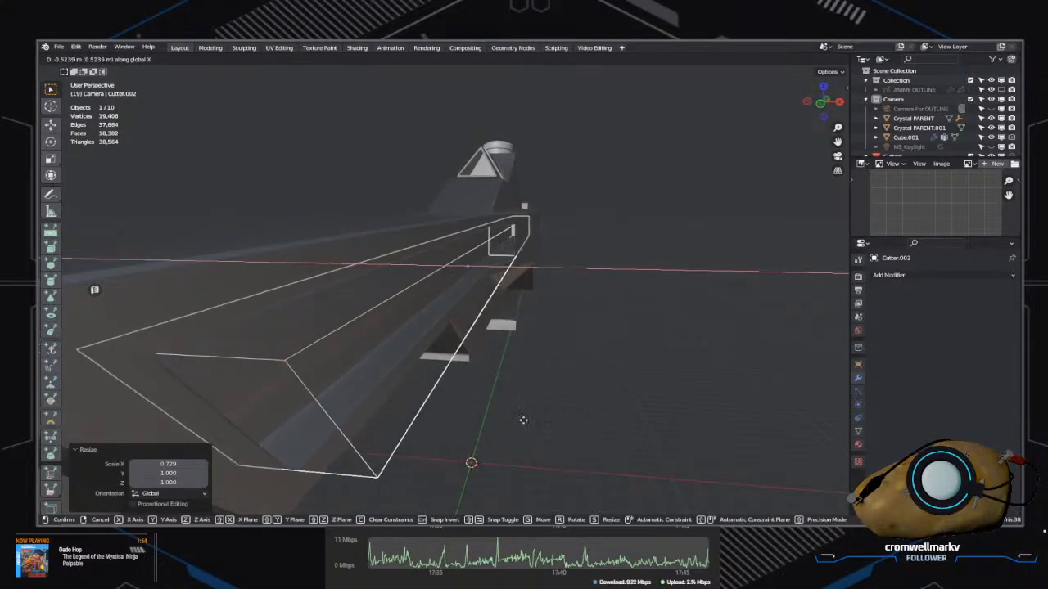
click(532, 421)
Step: Move the recess cutter about -0.038 m along global Z in the right side view to align it around the vent slots
middle_drag(532, 421, 420, 393)
scroll(363, 339, up, 5)
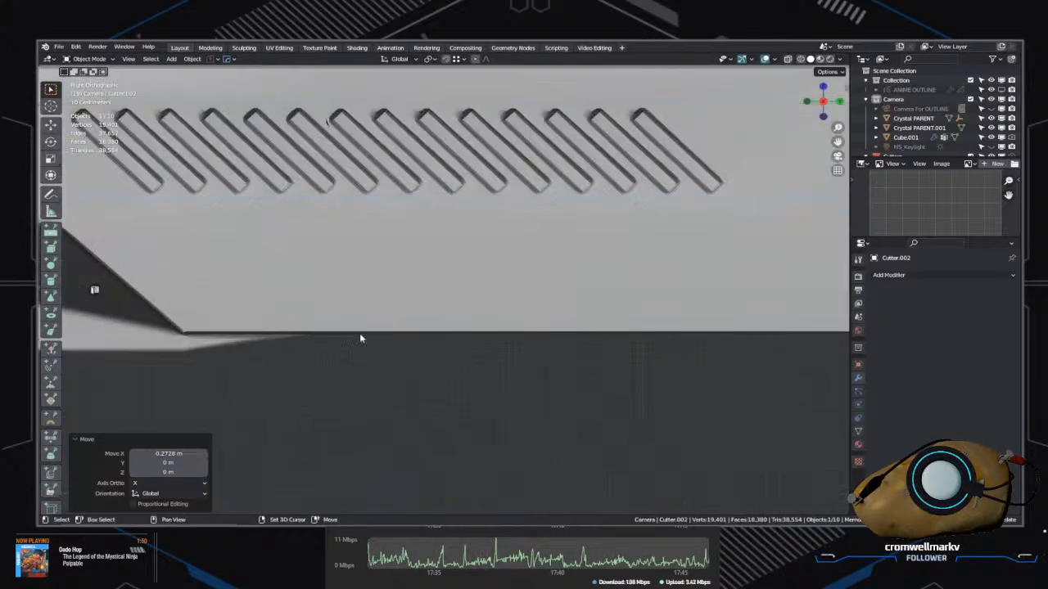
shift+middle_drag(363, 339, 605, 504)
scroll(546, 455, down, 1)
shift+middle_drag(539, 454, 558, 440)
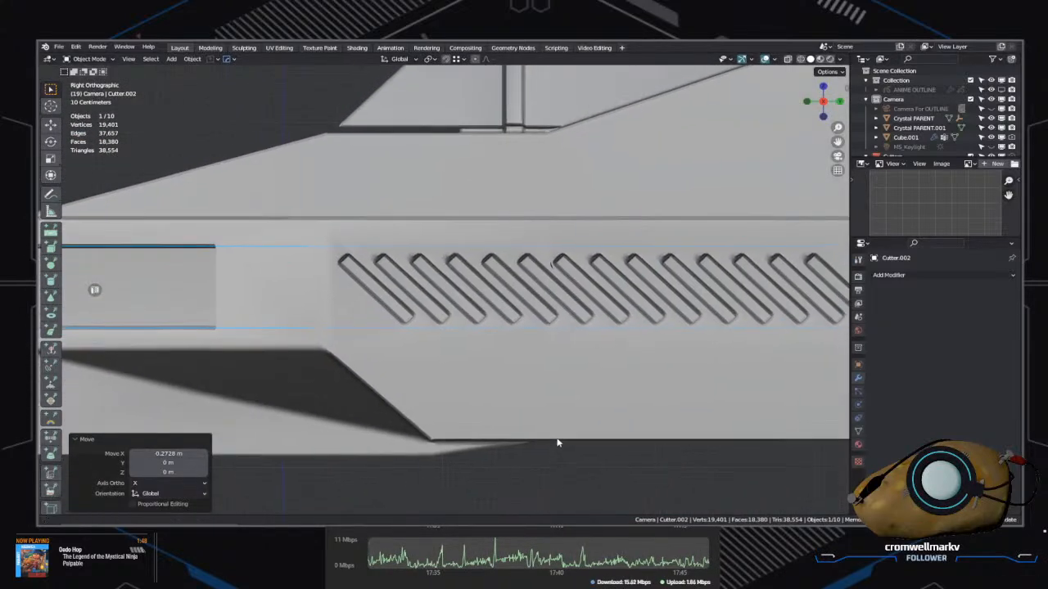
key(g)
key(z)
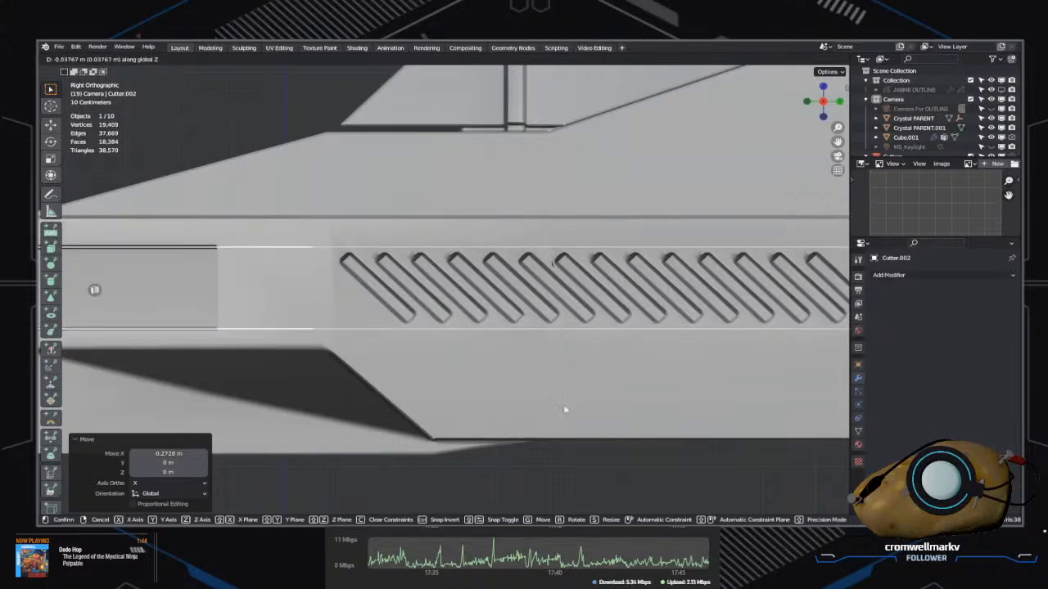
click(564, 409)
Step: Shift the recess cutter about -0.32 m along global X to adjust the recess depth
scroll(564, 409, down, 2)
middle_drag(564, 409, 459, 370)
scroll(431, 421, down, 2)
key(g)
key(y)
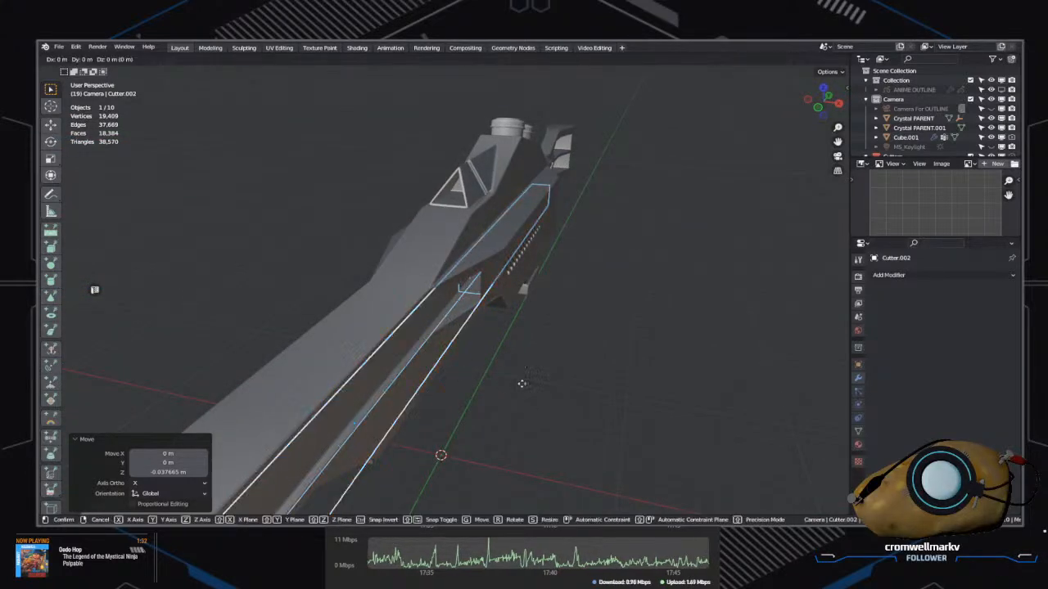
key(z)
key(x)
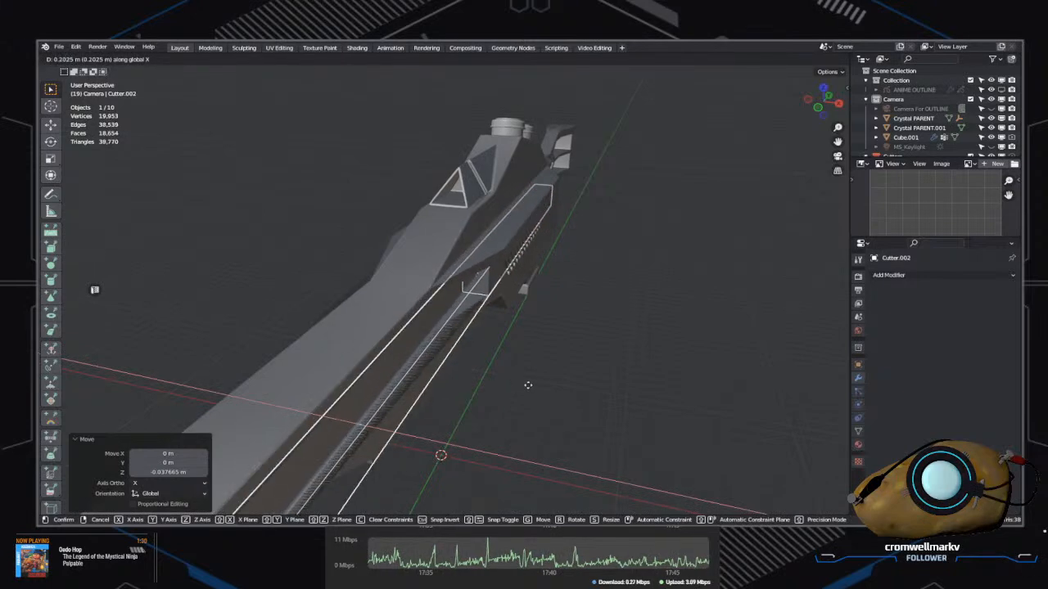
click(521, 395)
Step: Move the barrel recess cutter about 0.21 m along global X
middle_drag(522, 395, 596, 381)
key(s)
key(x)
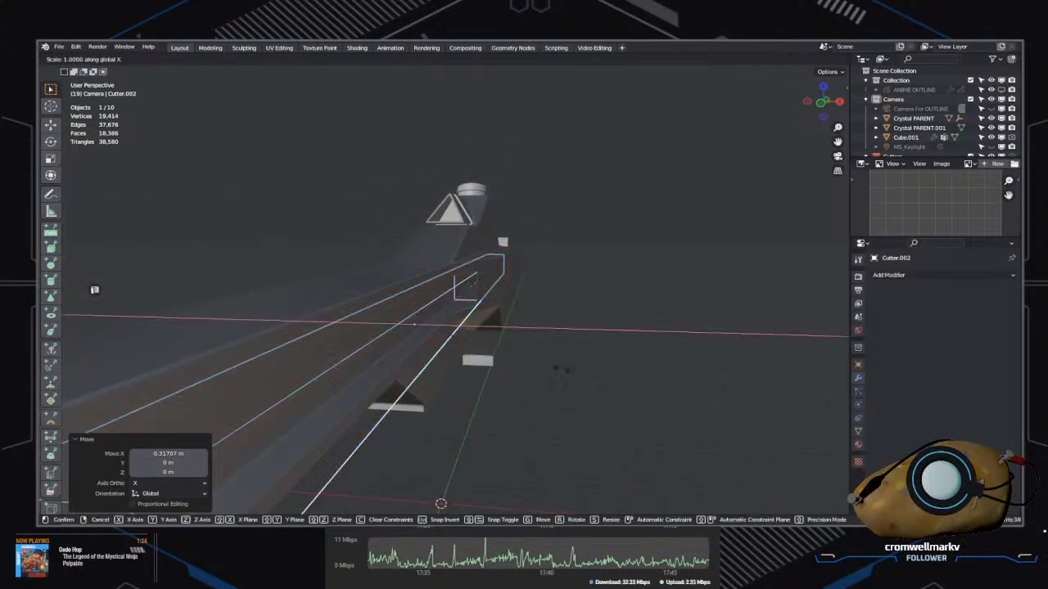
click(620, 378)
middle_drag(618, 377, 612, 401)
key(g)
click(609, 397)
Step: Scale the barrel recess cutter to about 0.783 along global X
key(g)
key(z)
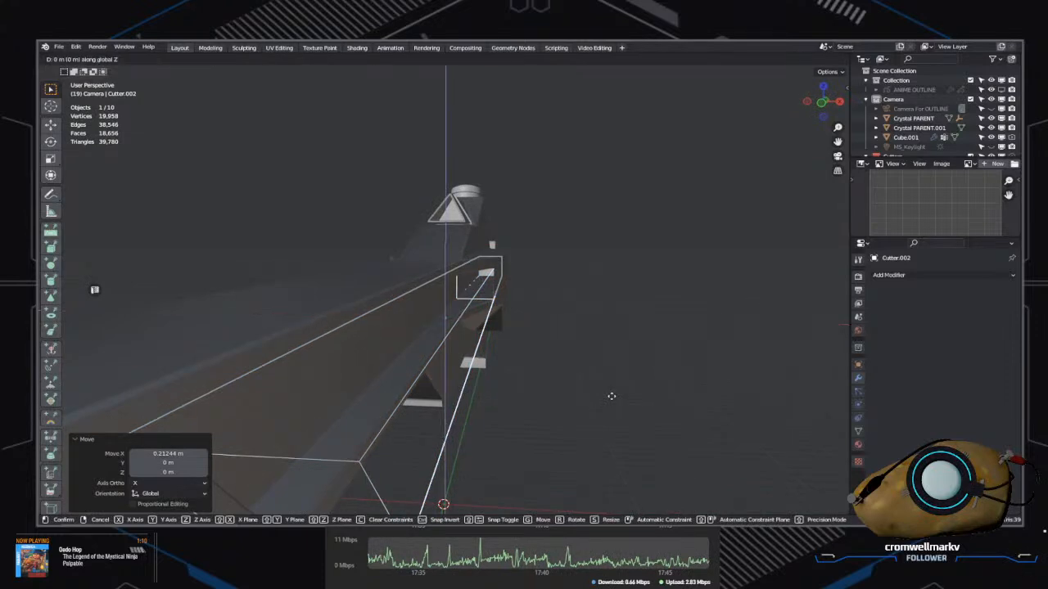
key(x)
key(s)
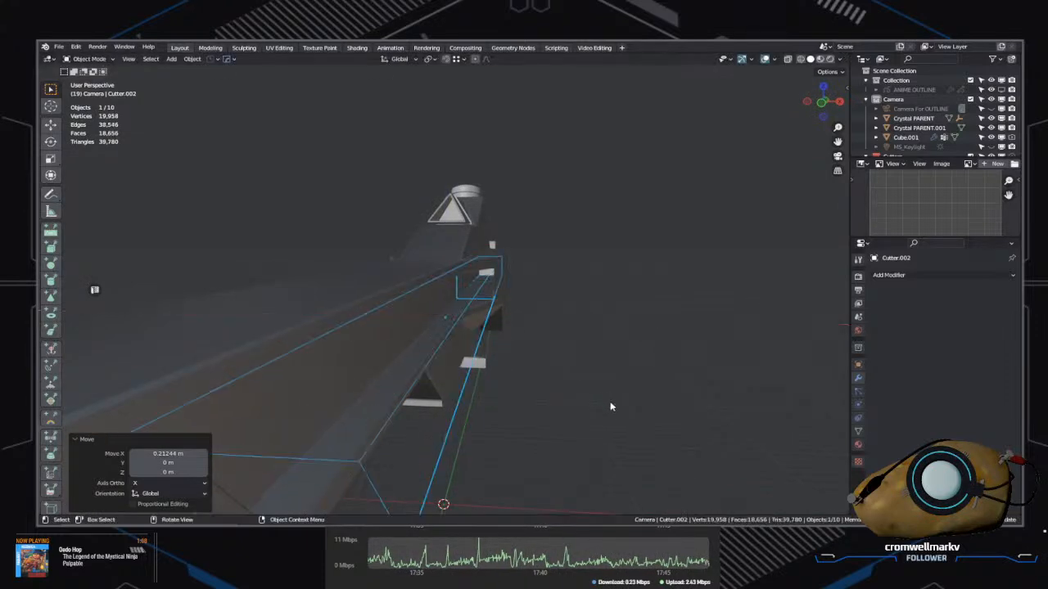
click(563, 396)
mouse_move(563, 397)
middle_down()
mouse_move(571, 409)
mouse_move(570, 390)
mouse_move(568, 400)
middle_up()
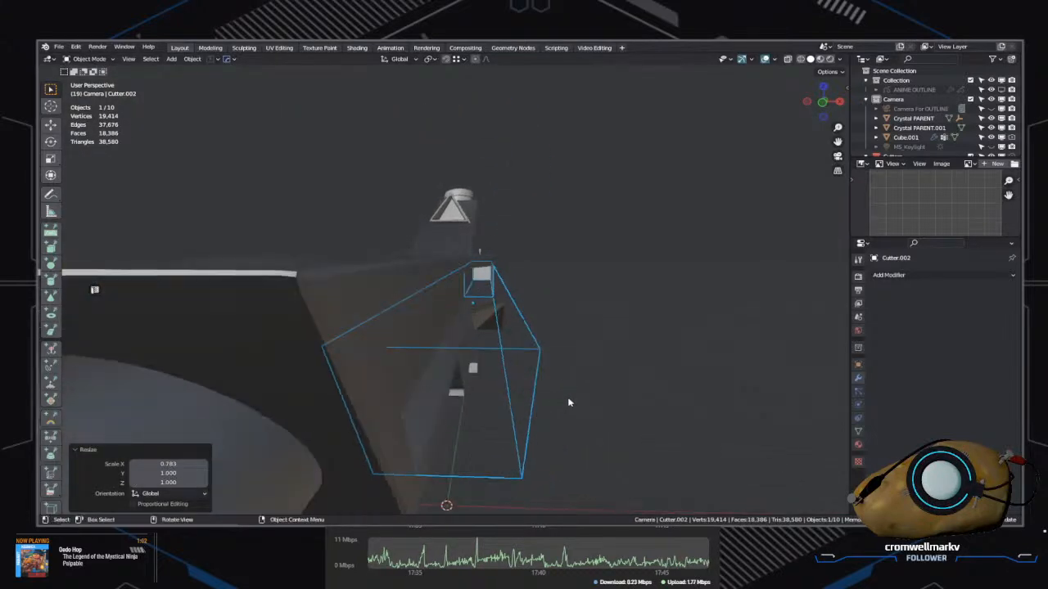
Step: Narrow the barrel recess cutter further by scaling it to about 0.717 along global X
key(s)
key(Escape)
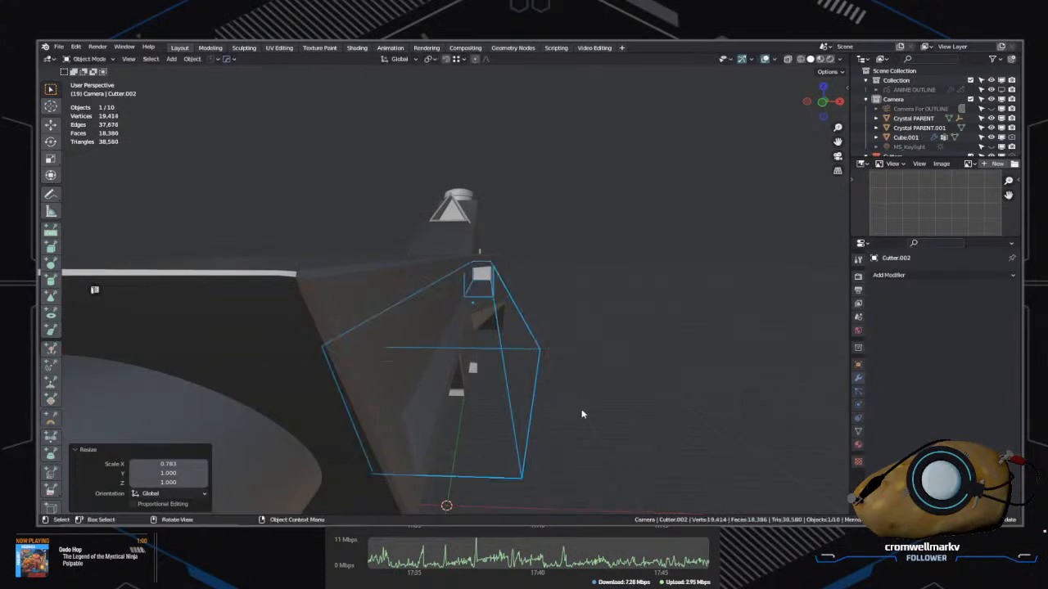
key(s)
key(x)
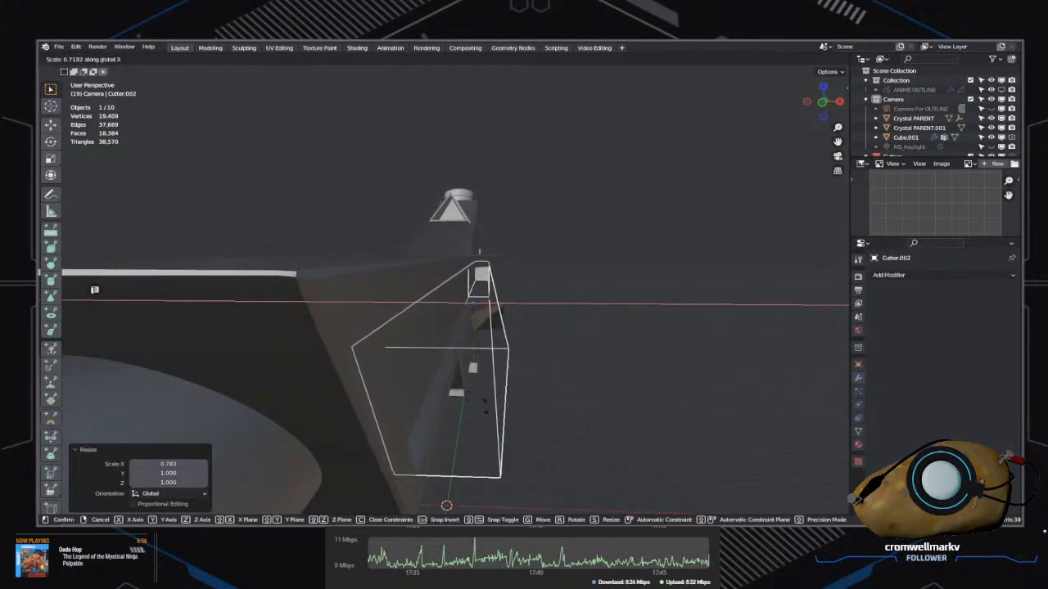
click(483, 409)
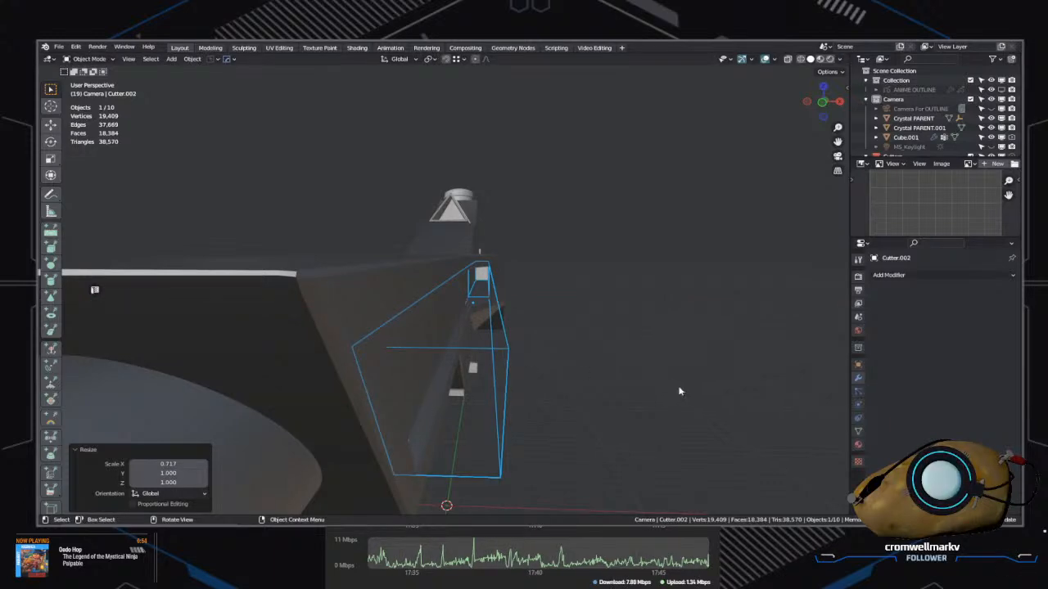
middle_drag(678, 392, 606, 419)
Step: Cycle through the weapon body's boolean cutters and select the arrayed vent slot cutter
click(566, 410)
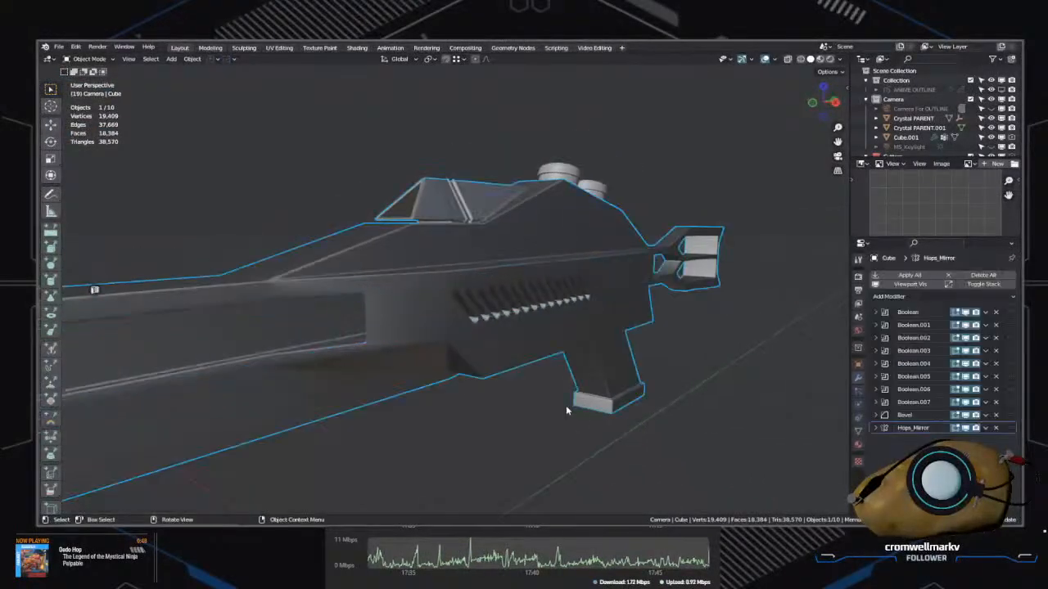
key(q)
click(462, 314)
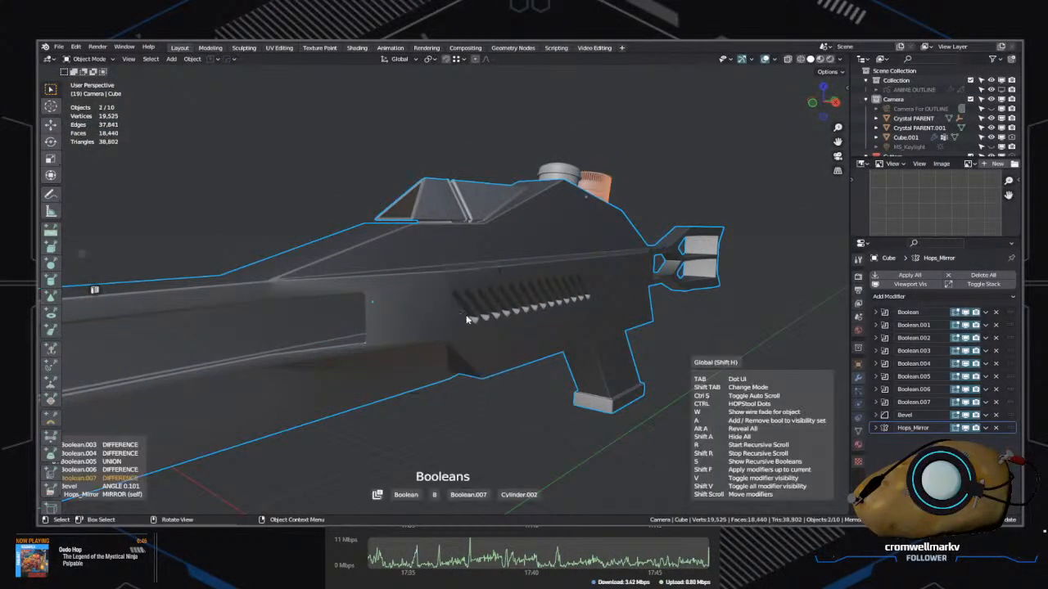
scroll(467, 319, up, 3)
scroll(467, 319, down, 2)
click(468, 324)
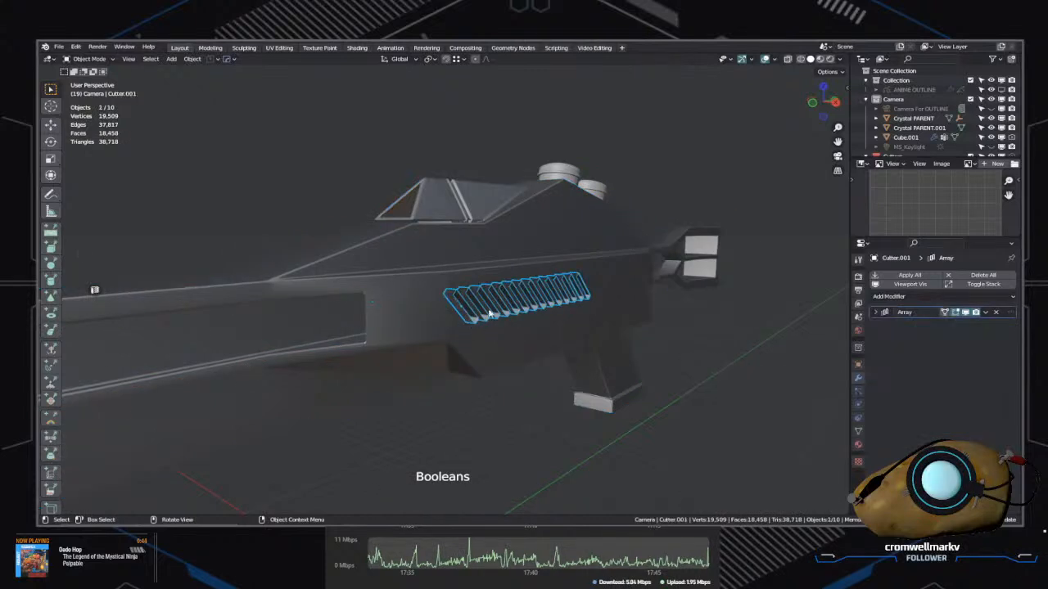
middle_drag(490, 314, 481, 326)
click(426, 329)
click(426, 329)
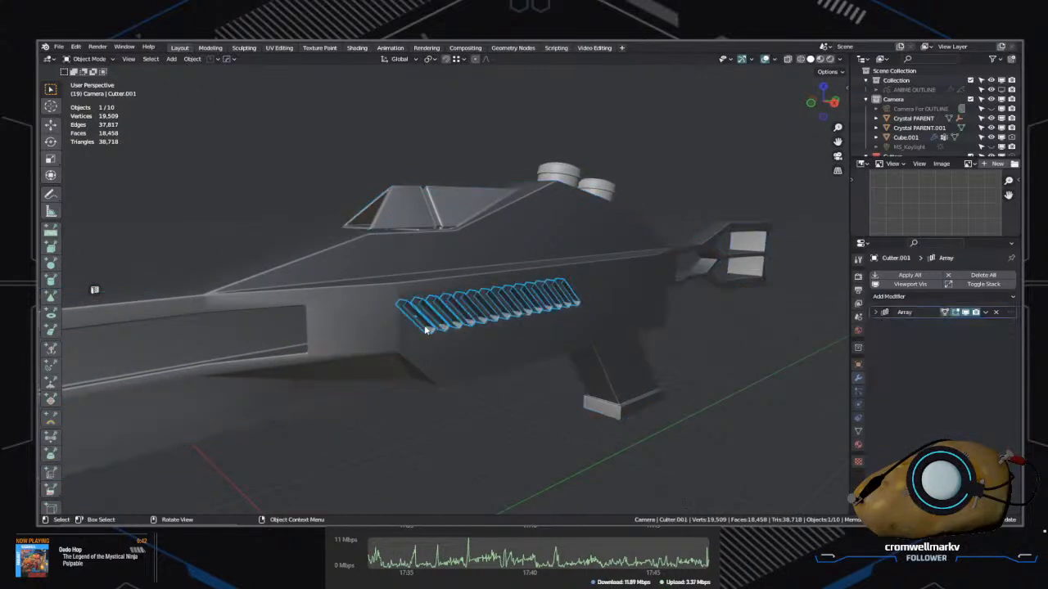
Step: Enter Edit Mode on the vent slot cutter and move one of its faces along global X
key(Tab)
click(487, 331)
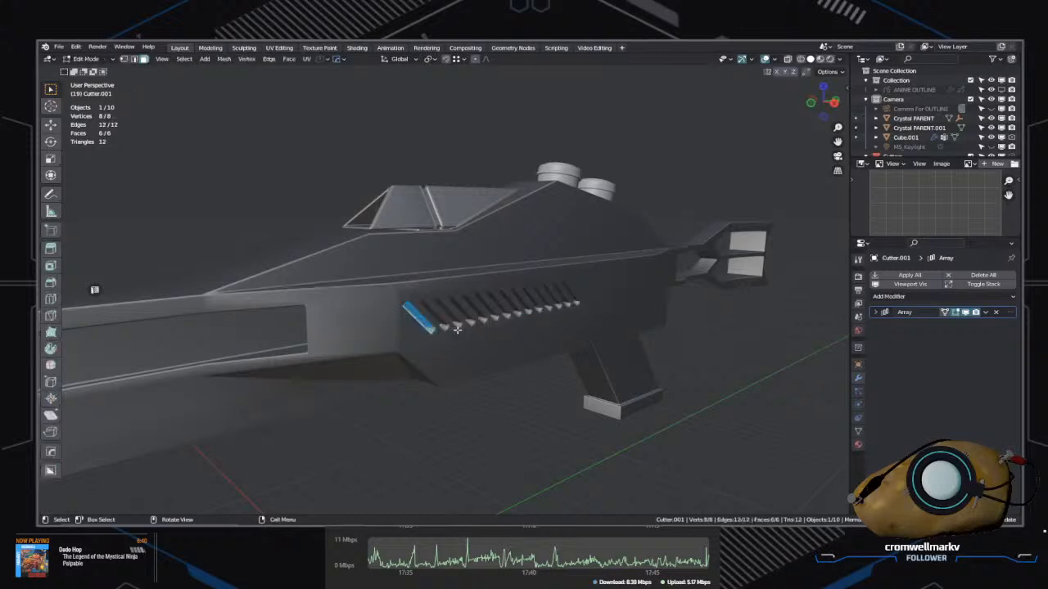
scroll(421, 330, up, 3)
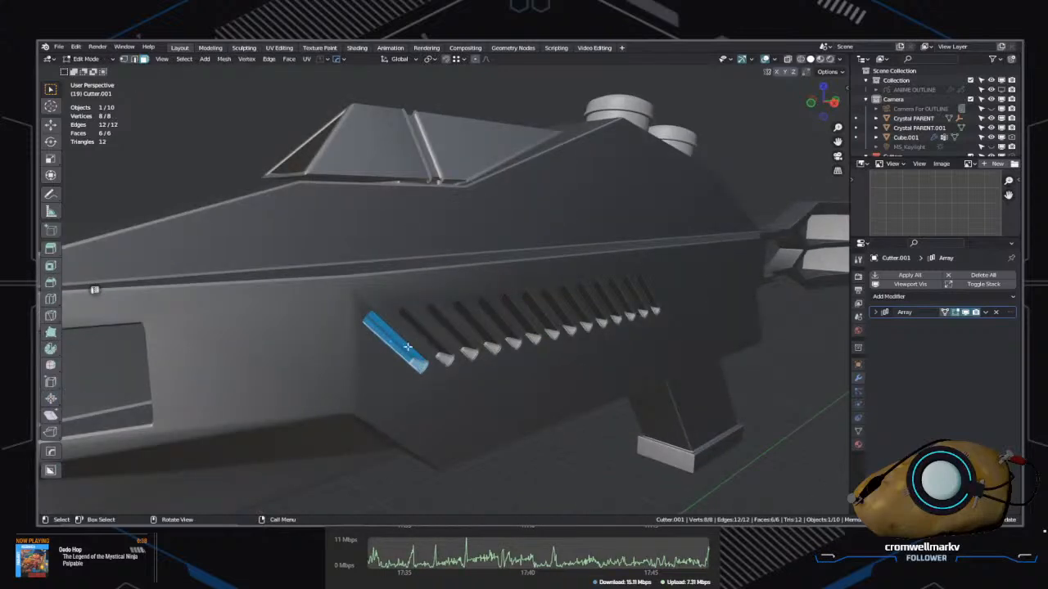
middle_drag(406, 347, 475, 337)
middle_drag(785, 289, 606, 282)
middle_drag(622, 333, 565, 330)
key(g)
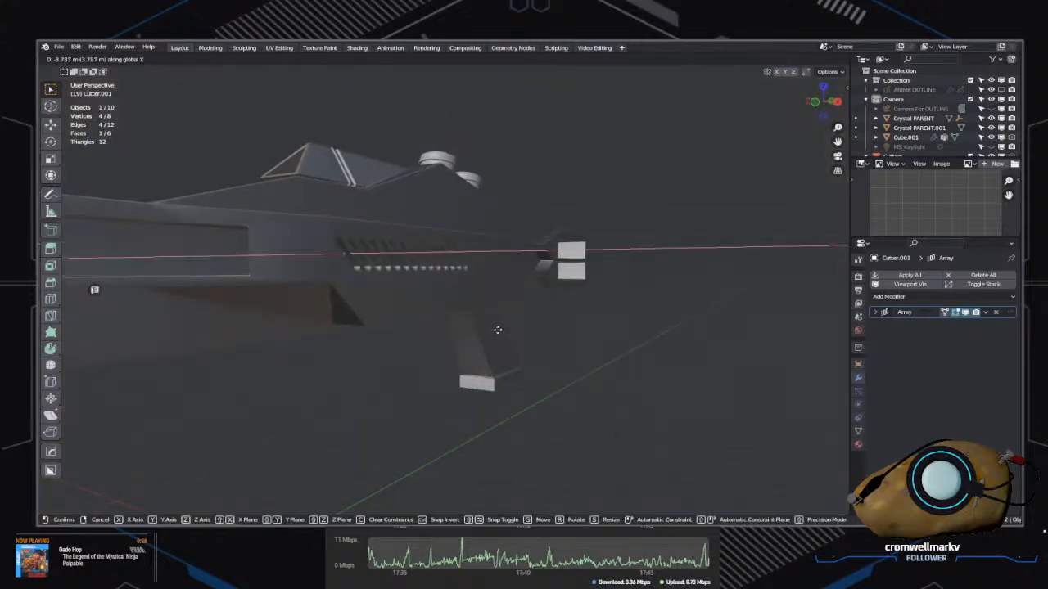
click(497, 330)
middle_drag(497, 330, 436, 358)
Step: Scale the selected vent slot cutter face along global X
key(g)
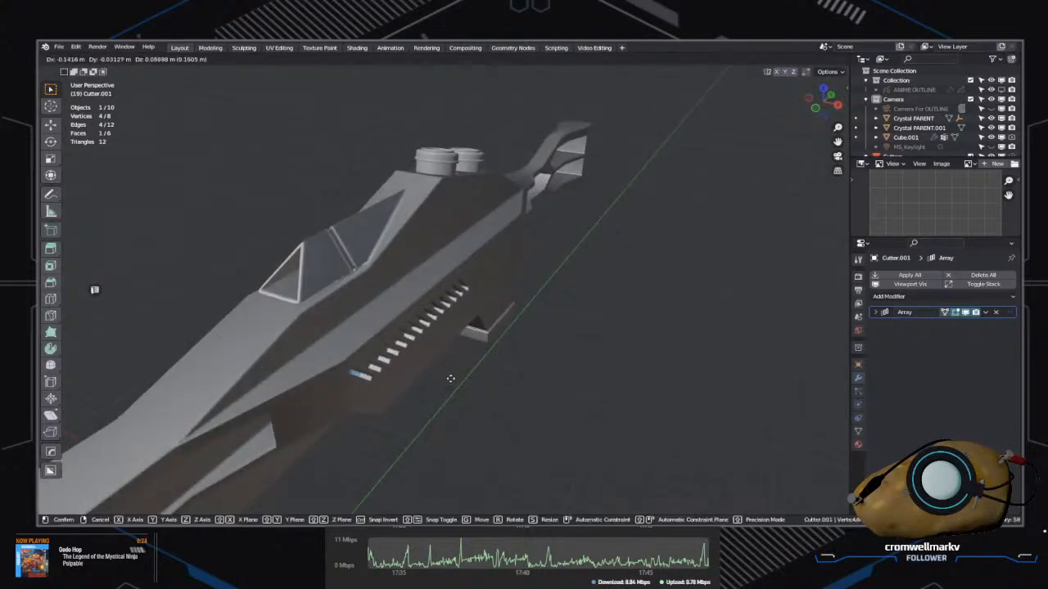
key(x)
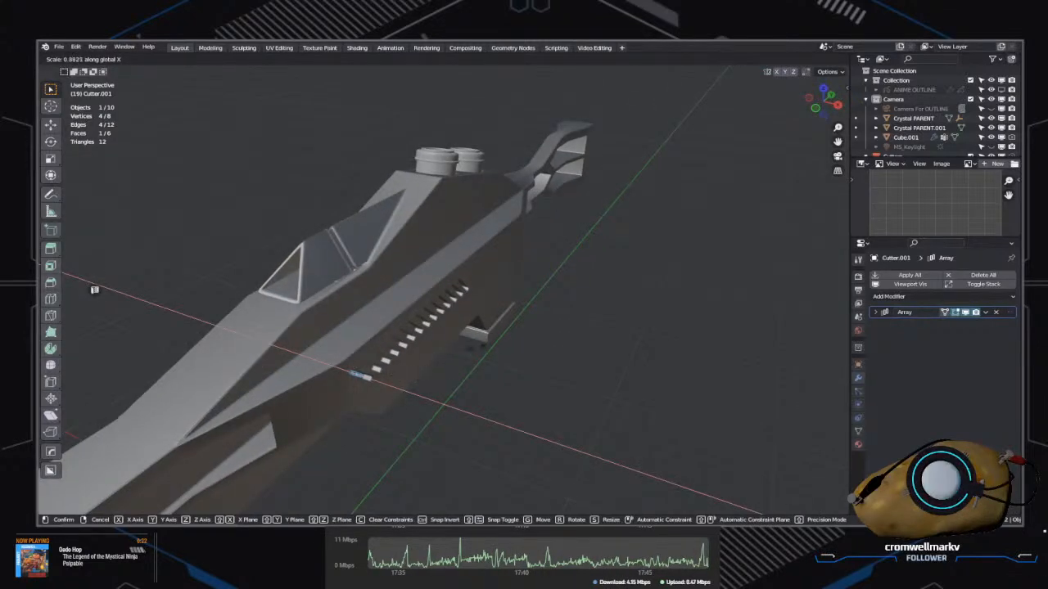
click(255, 394)
scroll(515, 319, up, 8)
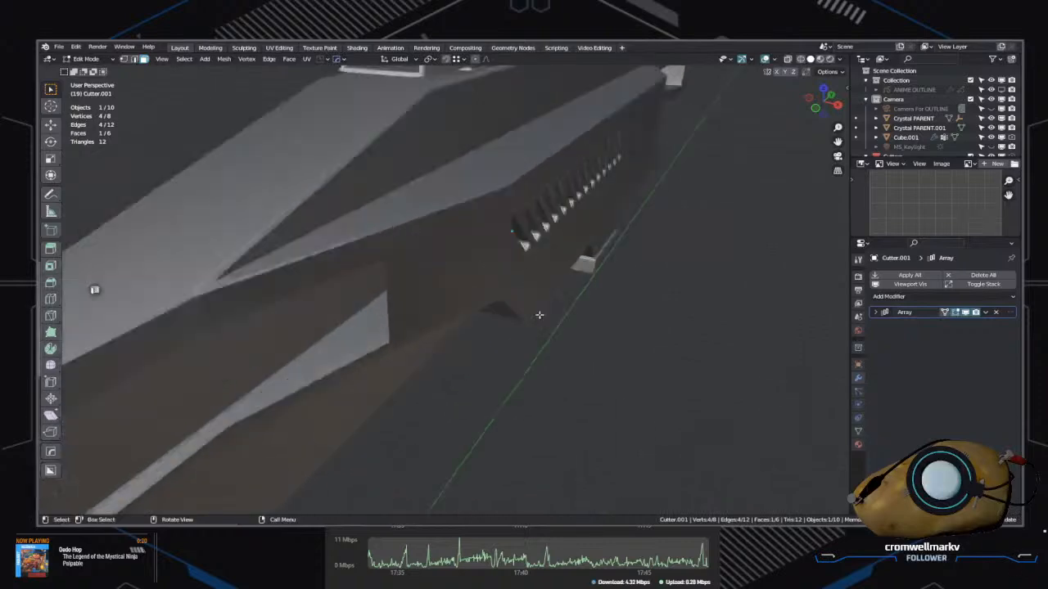
Step: Move the vent slot cutter face along global X to adjust the slot depth, and return to Object Mode
mouse_move(522, 338)
middle_down()
mouse_move(578, 369)
mouse_move(486, 365)
mouse_move(513, 352)
middle_up()
key(g)
key(x)
click(530, 364)
middle_drag(622, 333, 540, 391)
scroll(411, 425, down, 5)
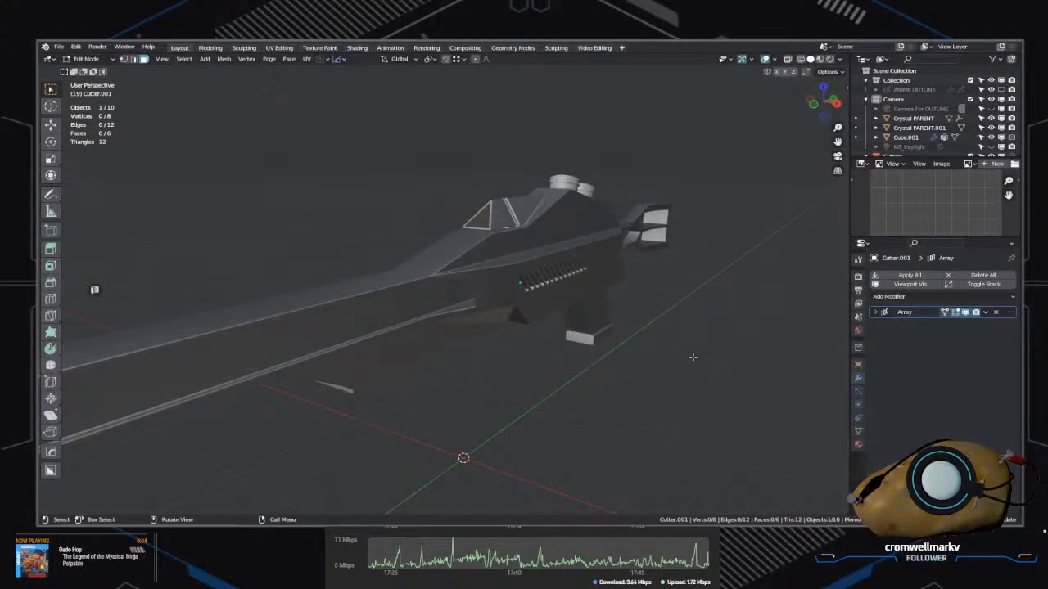
click(684, 315)
Step: Examine the weapon from all sides and inspect the body's edge layout in Edit Mode, finishing at the upper rear body in right view
middle_drag(685, 315, 521, 310)
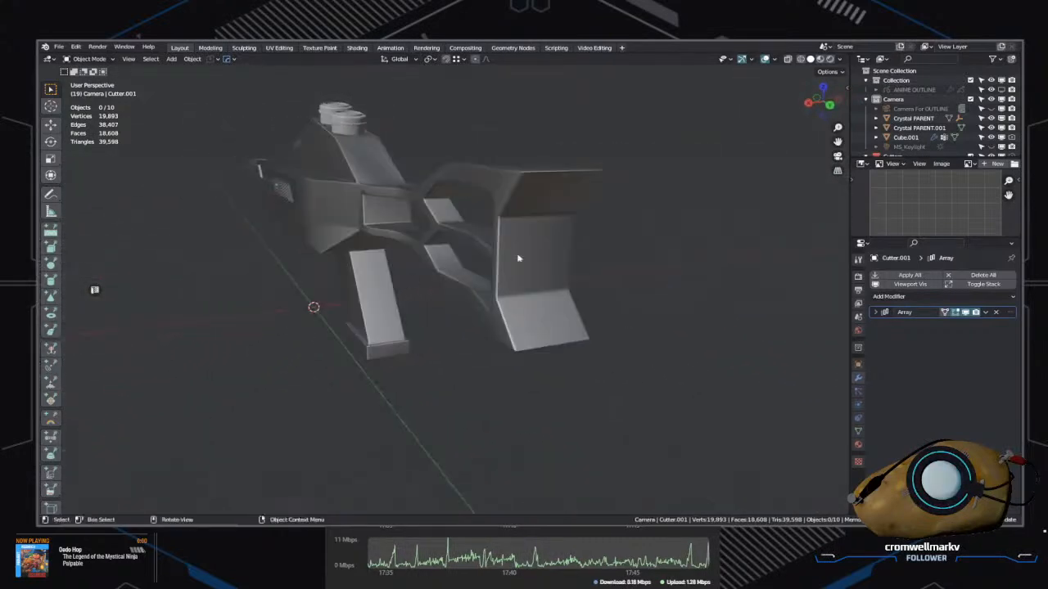
middle_drag(518, 259, 496, 347)
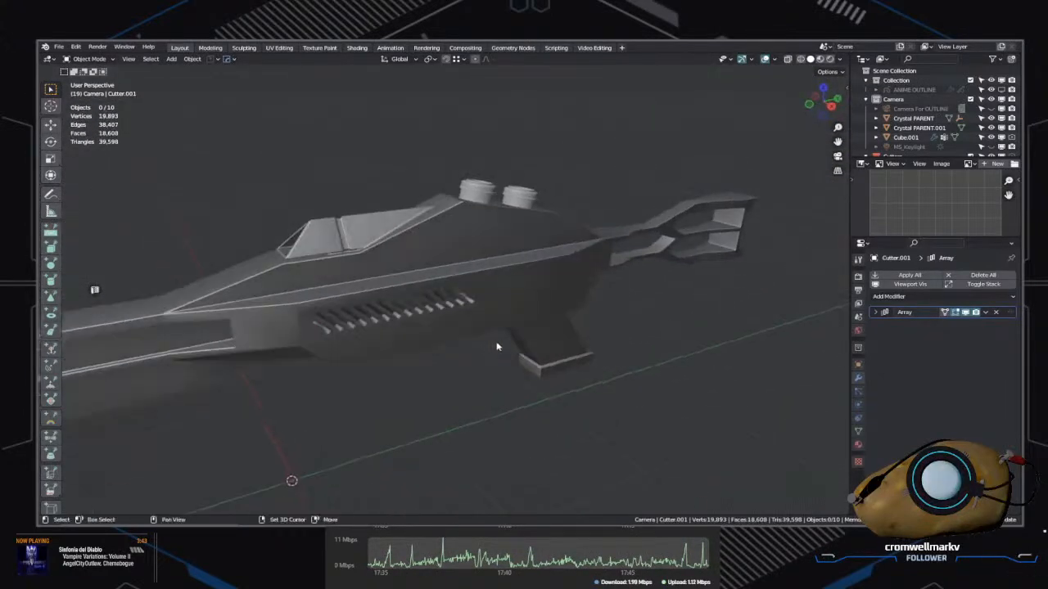
click(499, 244)
key(Tab)
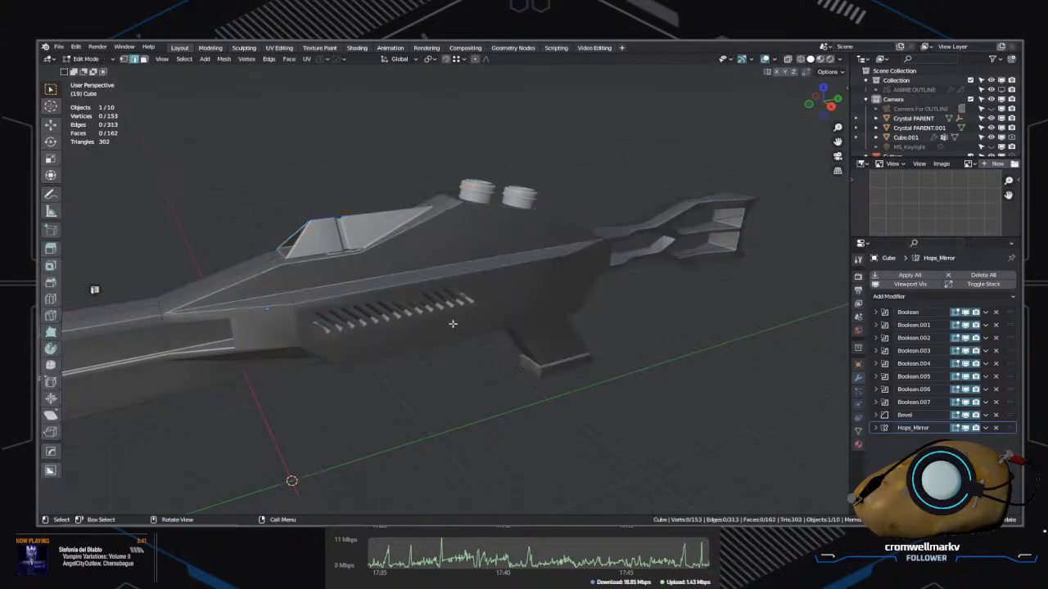
middle_drag(499, 244, 548, 326)
scroll(444, 349, up, 4)
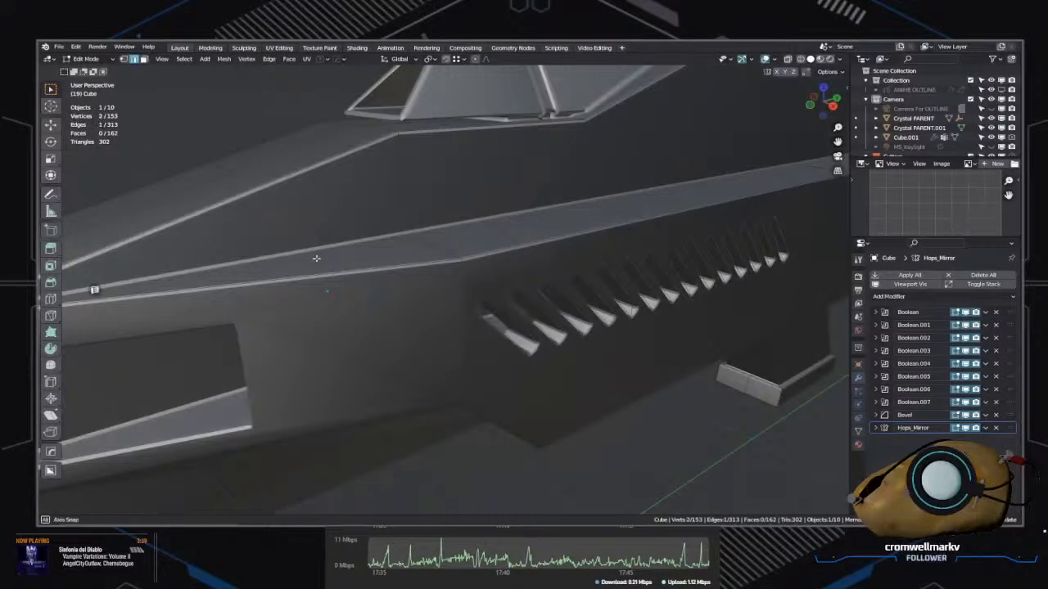
middle_drag(316, 258, 391, 299)
scroll(445, 344, down, 2)
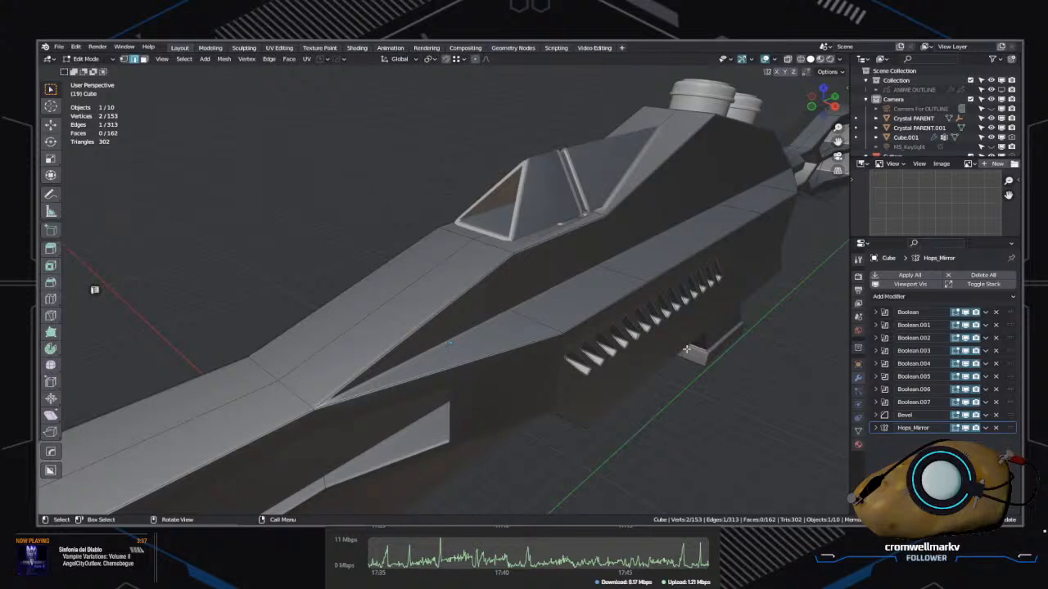
middle_drag(686, 350, 499, 308)
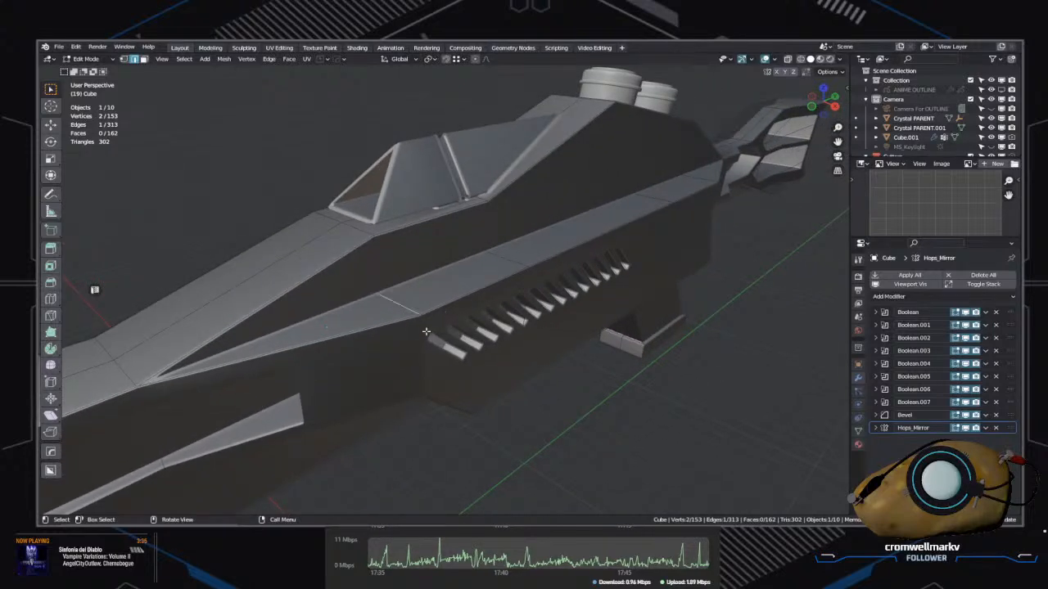
middle_drag(425, 332, 633, 428)
scroll(500, 367, up, 4)
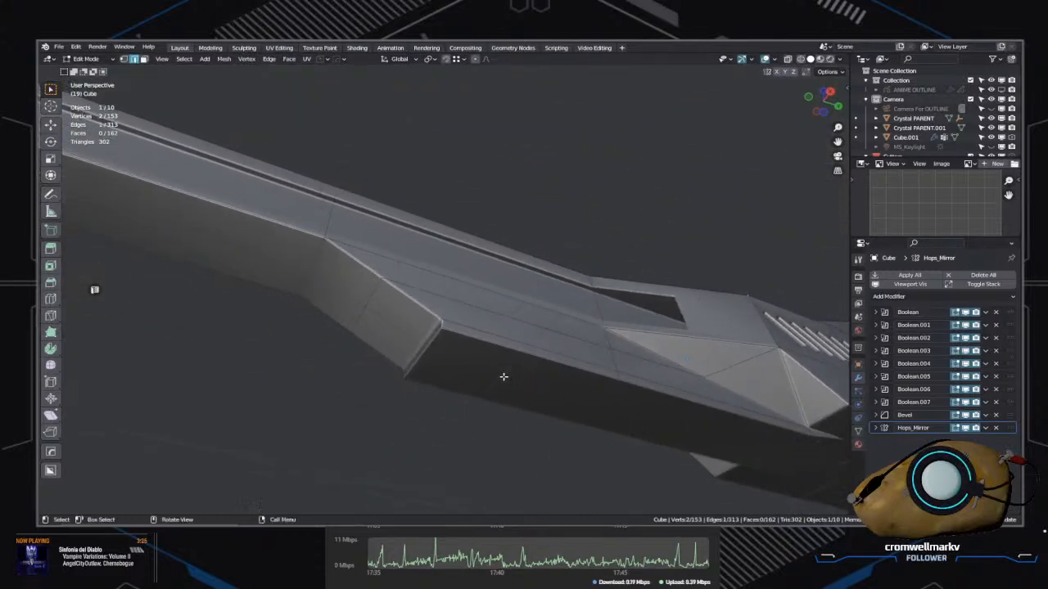
middle_drag(456, 336, 459, 301)
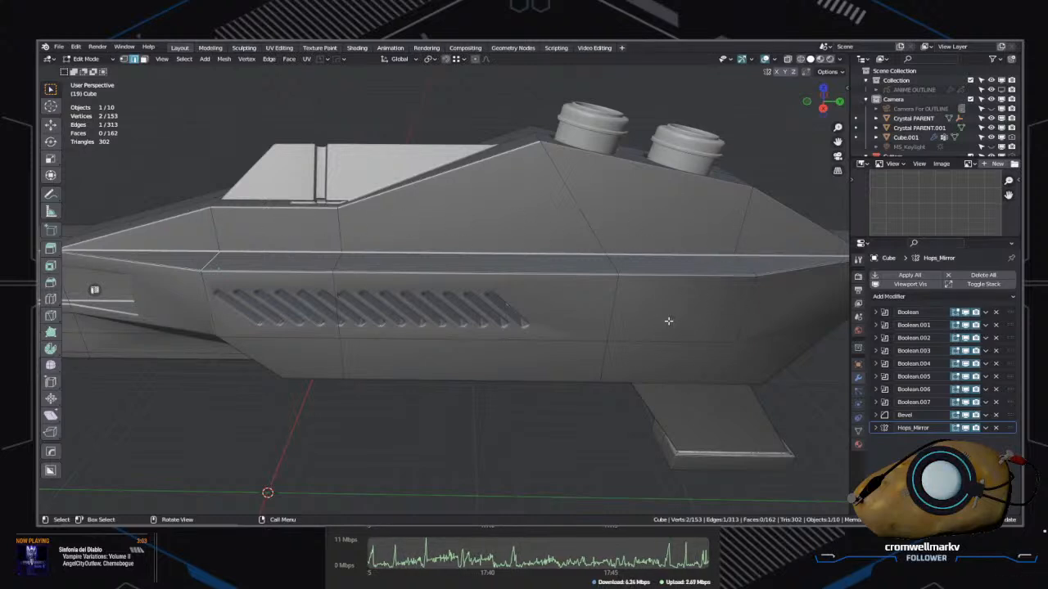
middle_drag(507, 222, 341, 389)
scroll(407, 326, up, 2)
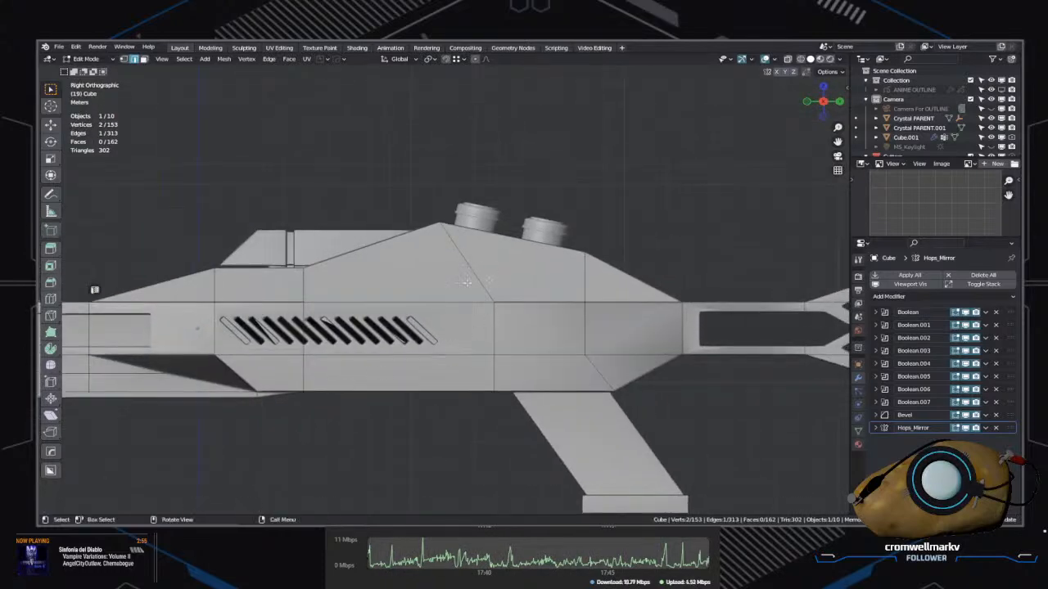
scroll(473, 287, up, 4)
scroll(479, 299, down, 1)
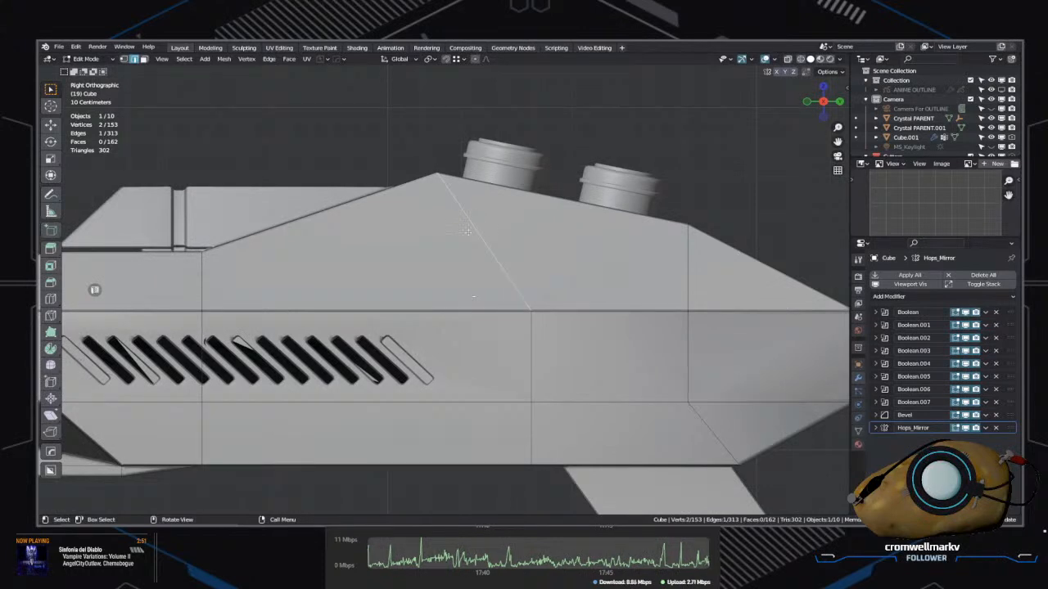
Step: Save the blend file and return to Object Mode with the weapon body selected
key(Tab)
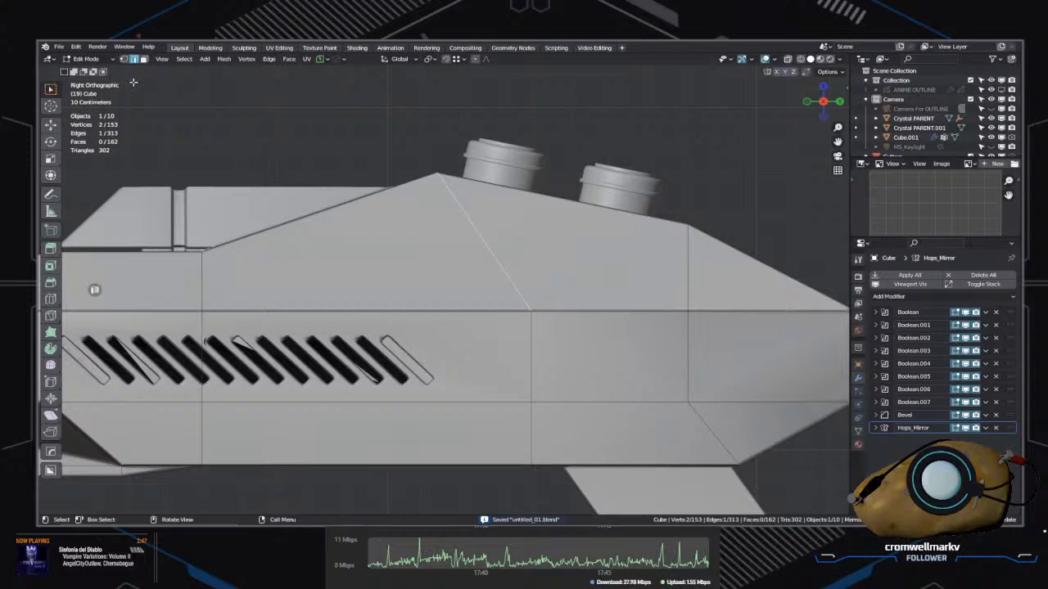
click(90, 59)
click(92, 69)
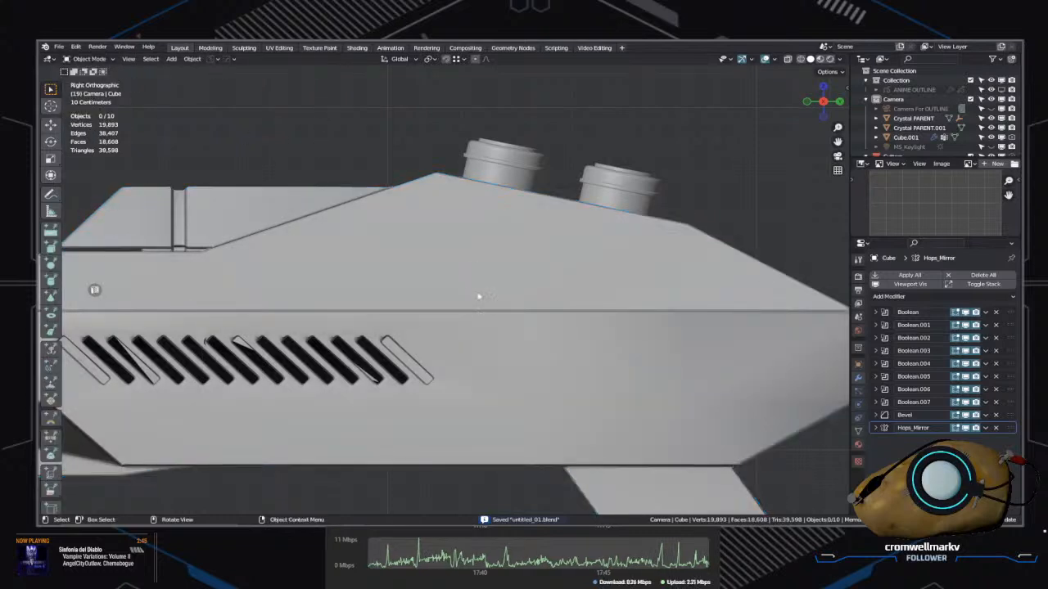
key(q)
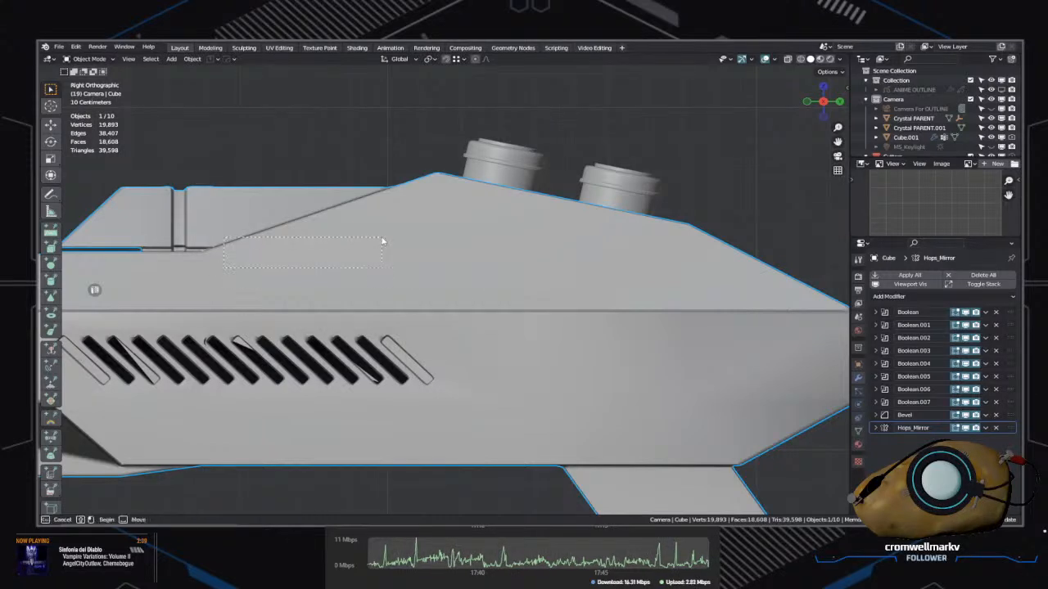
Step: Outline a four-sided BoxCutter ngon on the weapon body's upper side, sloping above the vent slots
scroll(45, 463, down, 2)
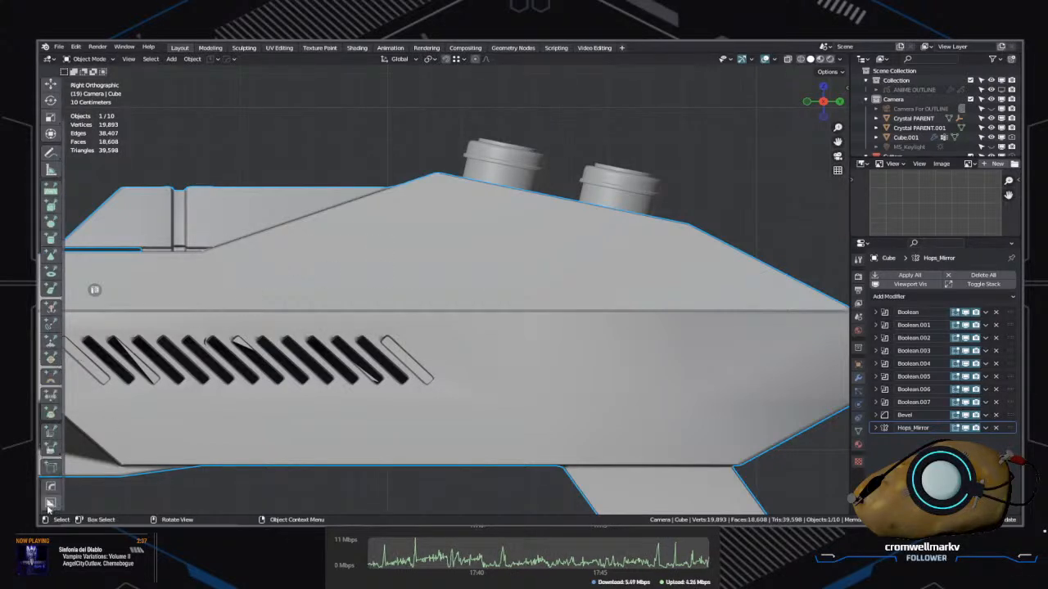
click(242, 297)
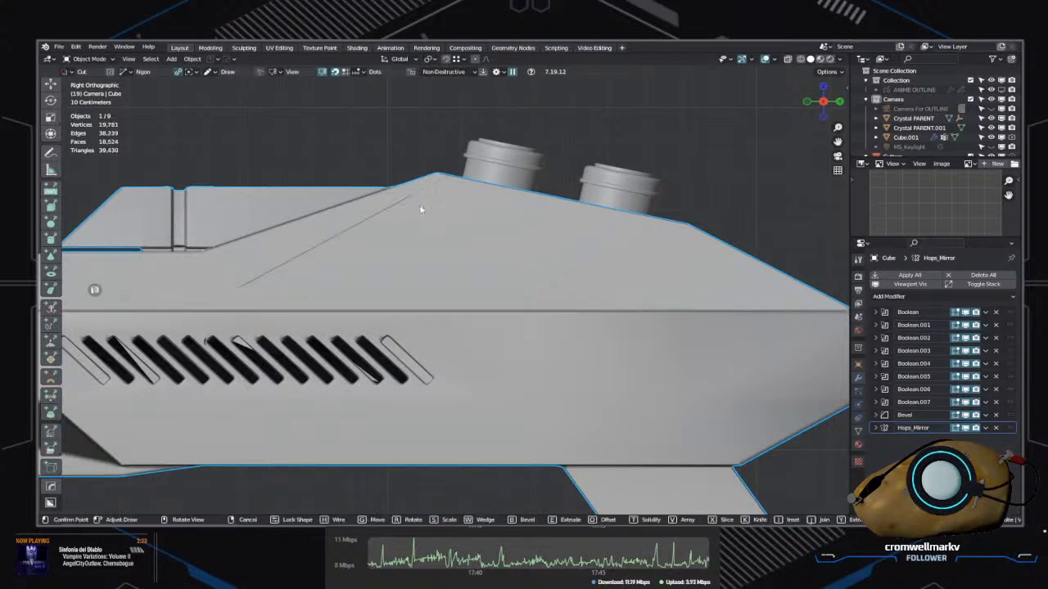
click(450, 226)
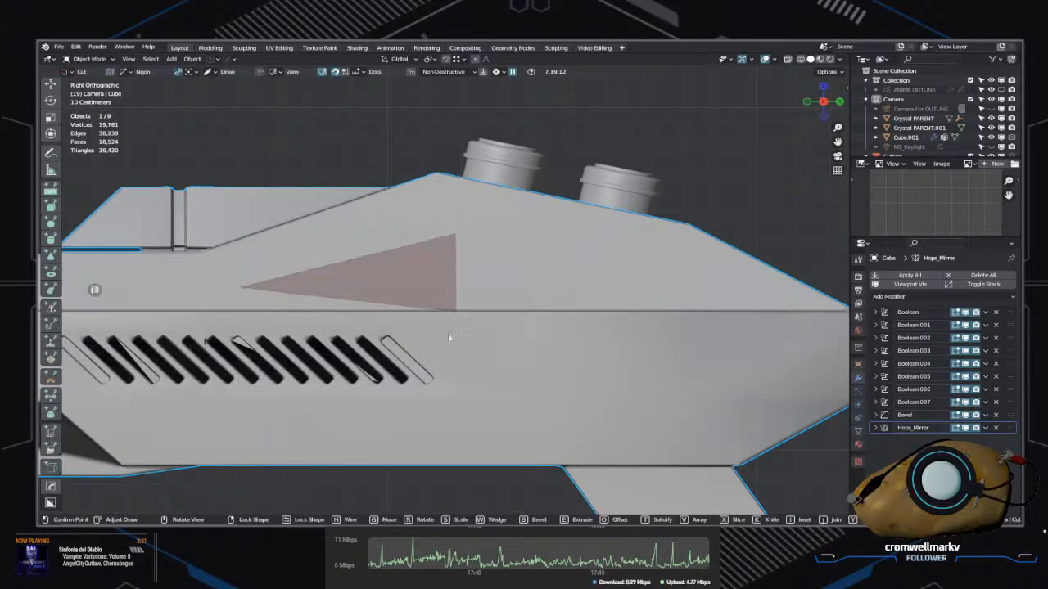
click(526, 347)
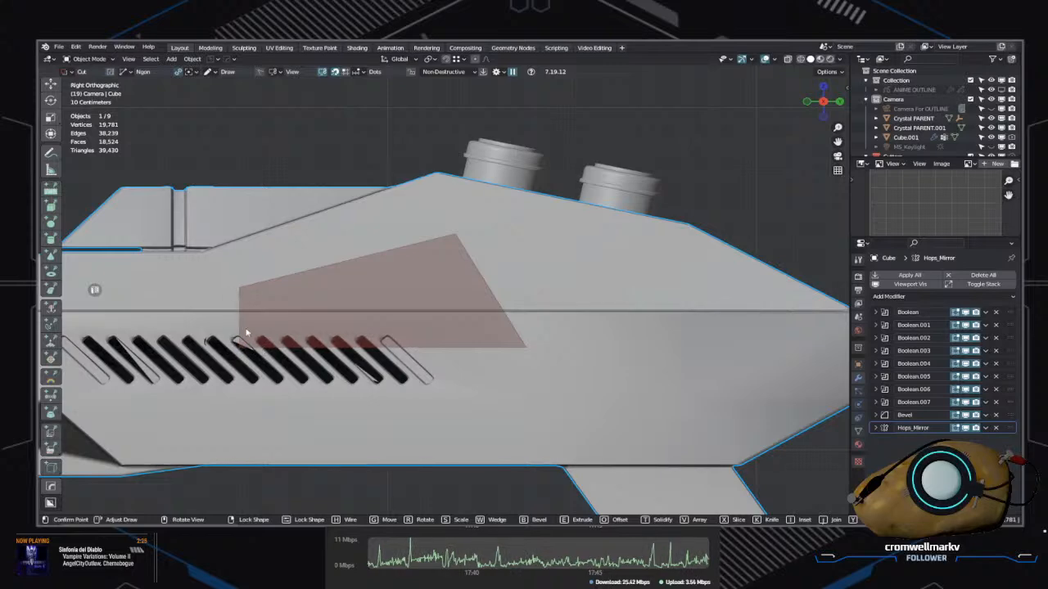
Step: Extrude the ngon through the body's side and create it as a separate solid with BoxCutter's Make mode
middle_drag(245, 333, 584, 262)
key(e)
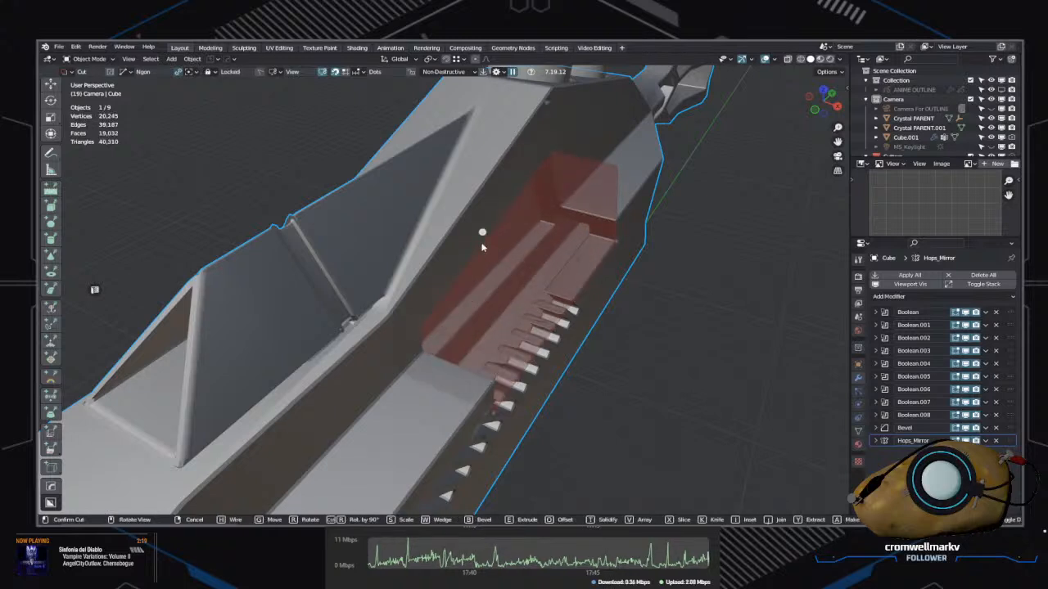
key(Escape)
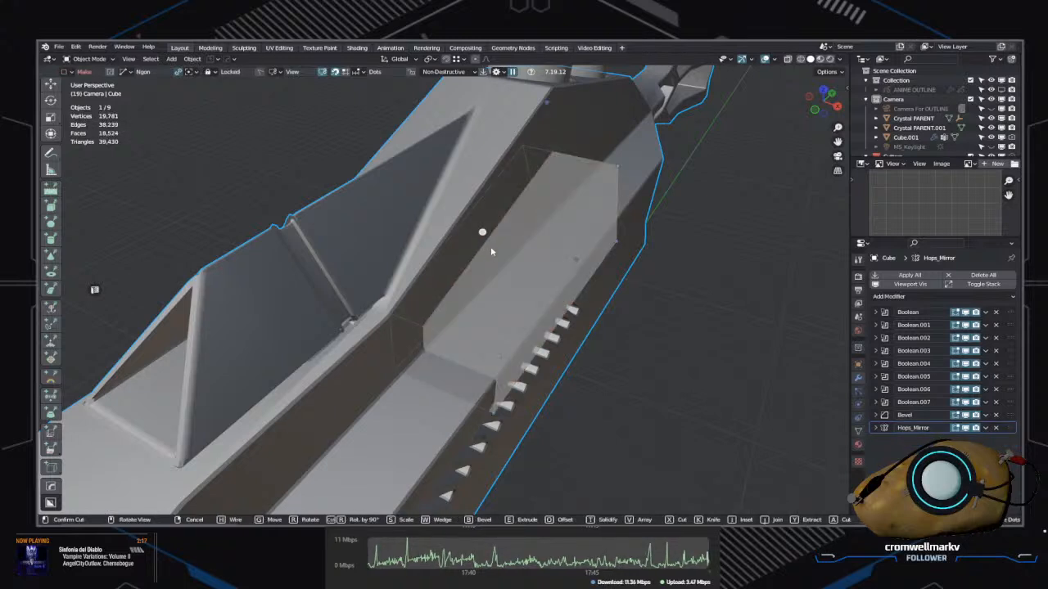
click(493, 254)
middle_drag(621, 327, 550, 257)
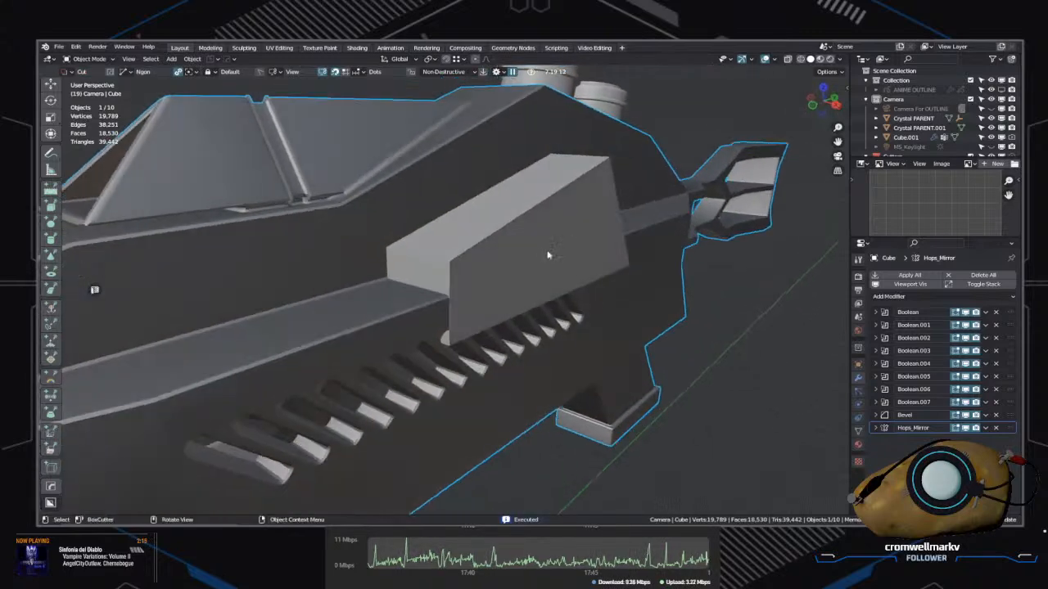
Step: Assign the existing 01 - Default material to the new side panel block
click(544, 254)
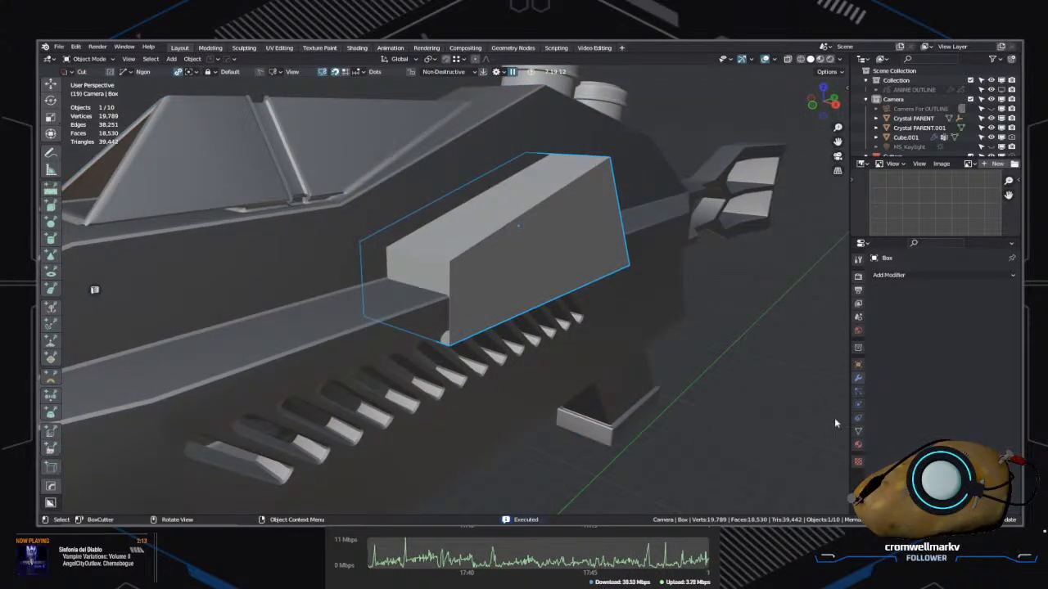
click(858, 444)
click(876, 315)
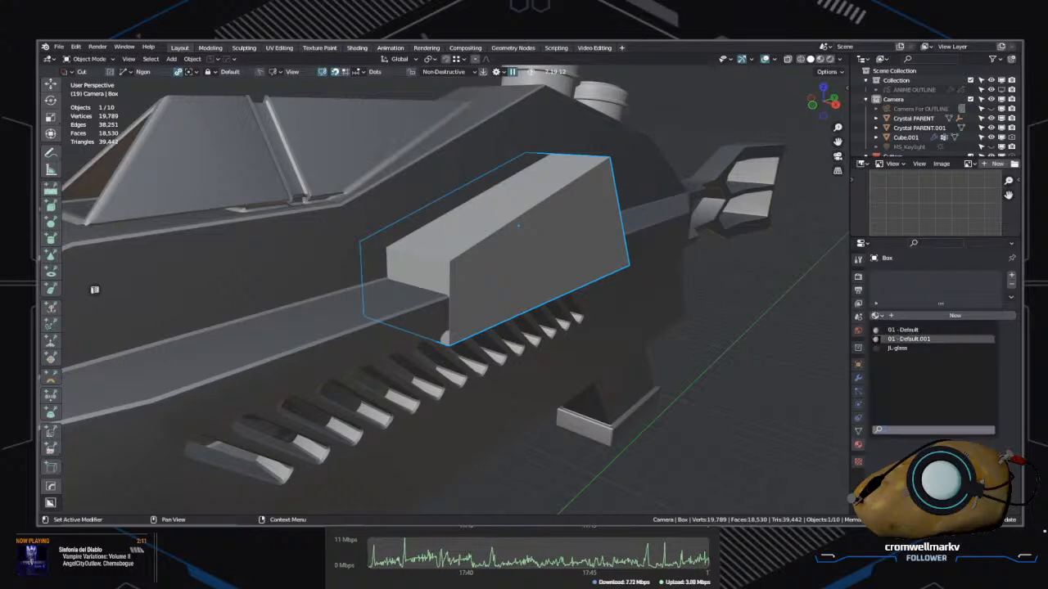
click(903, 329)
middle_drag(564, 237, 551, 293)
key(q)
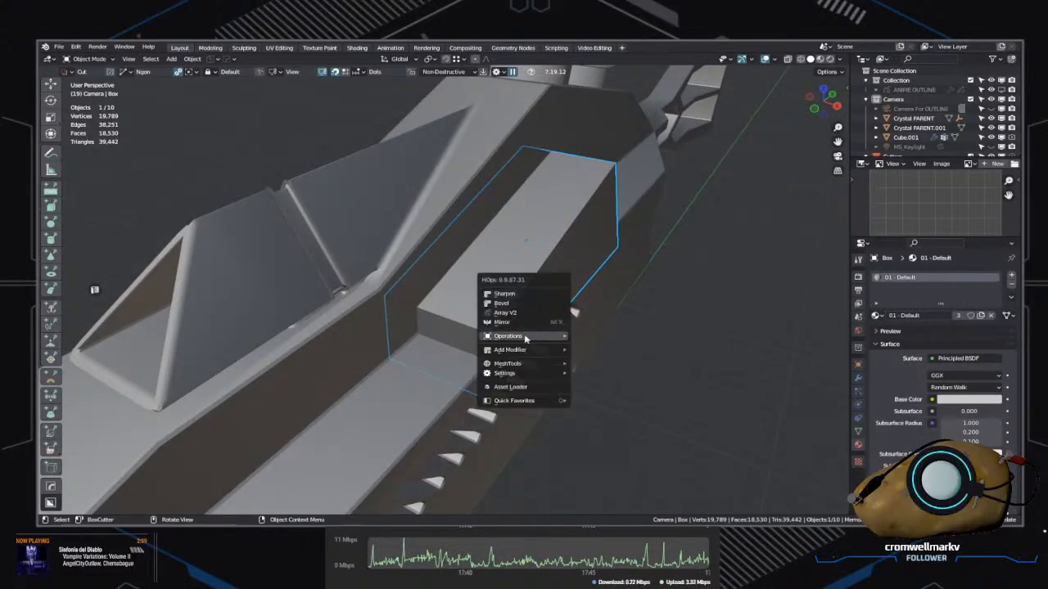
key(q)
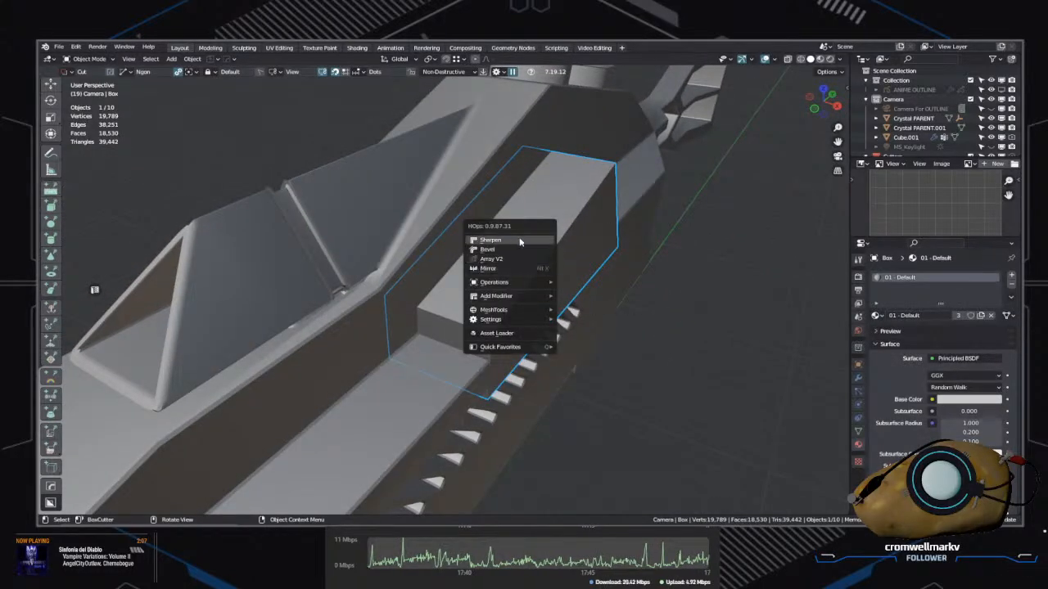
click(696, 348)
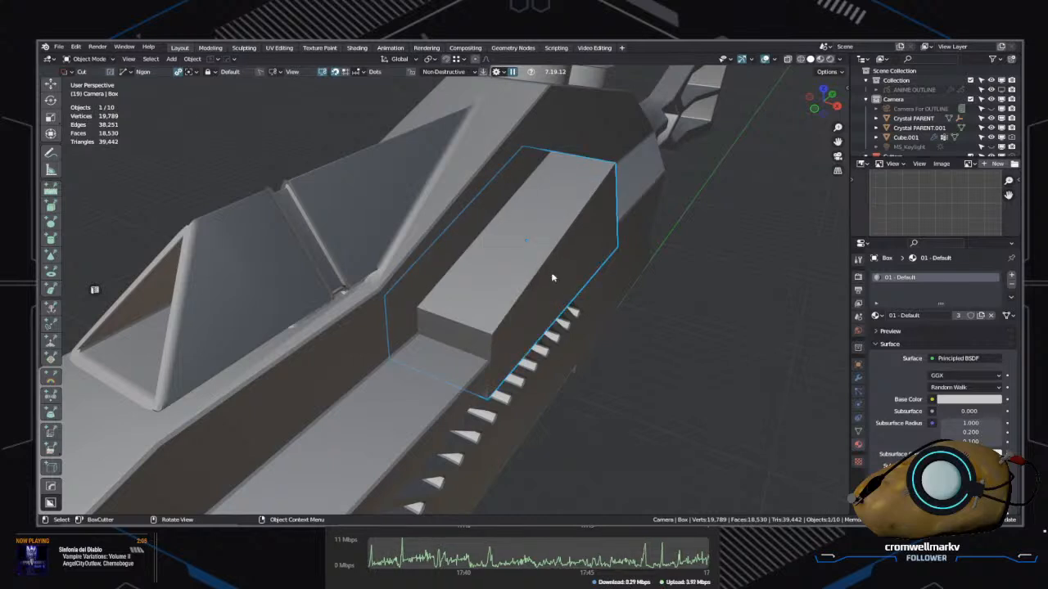
Step: In Edit Mode, move the panel block's outer face about 0.22 m inward along global X
key(Tab)
click(574, 263)
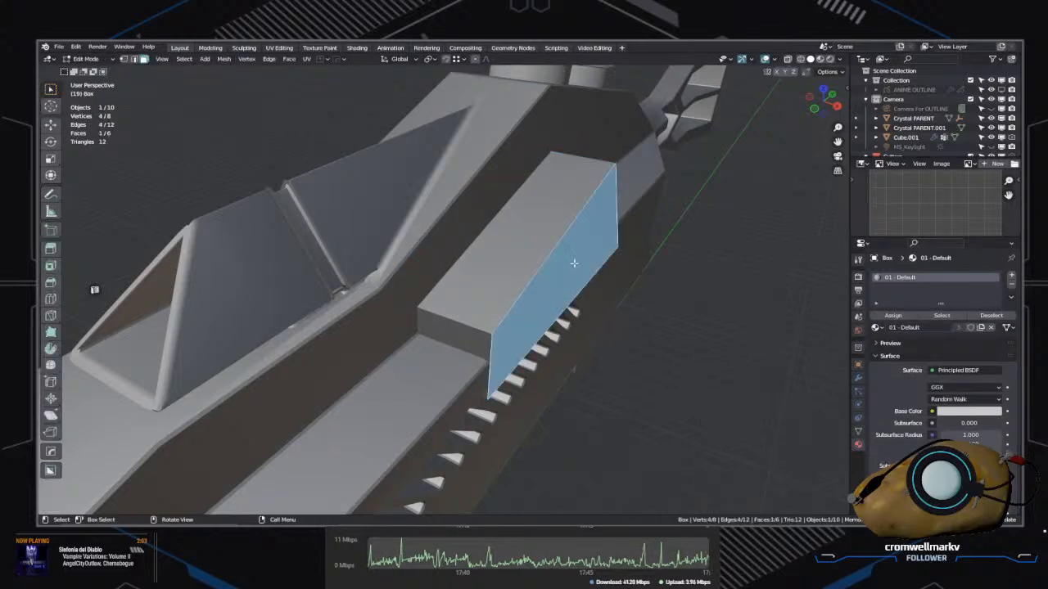
key(g)
key(x)
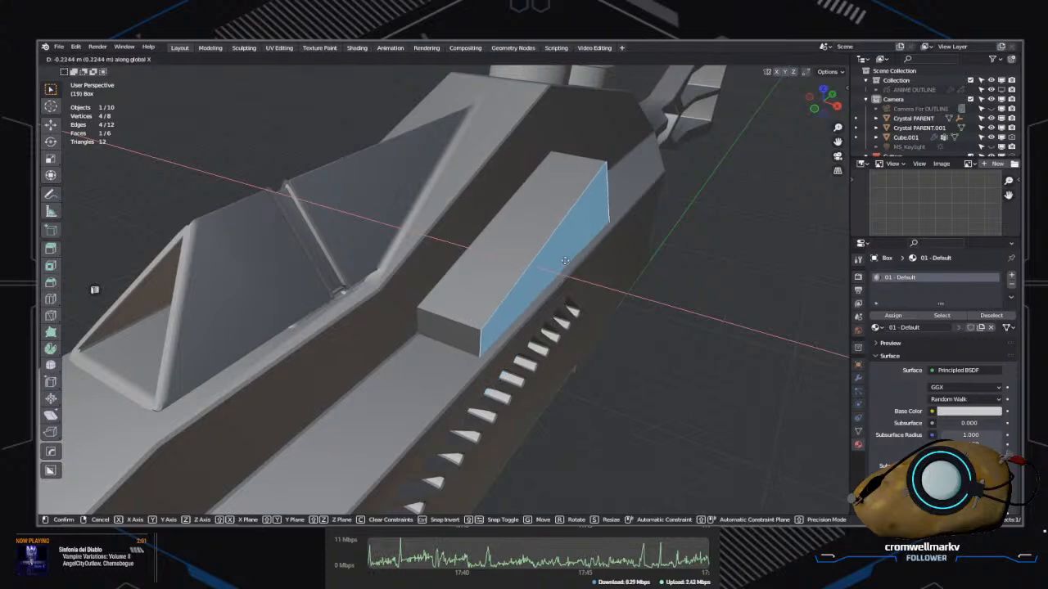
click(565, 260)
middle_drag(564, 261, 557, 338)
scroll(449, 308, up, 5)
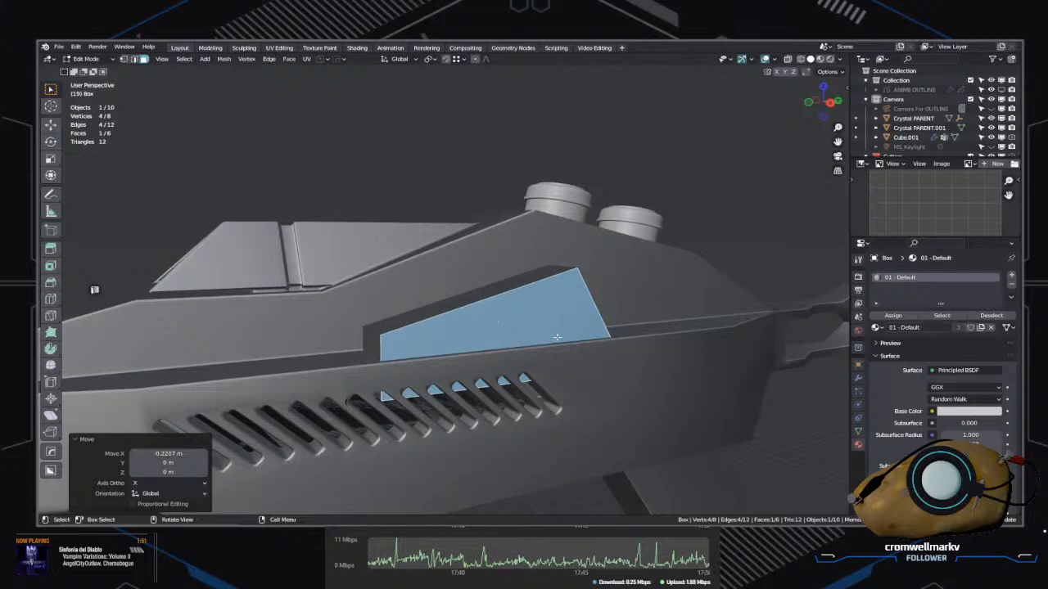
Step: Return to Object Mode and move the whole panel block inward and up so its lower edge meets the body's side ridge
key(g)
key(y)
click(601, 380)
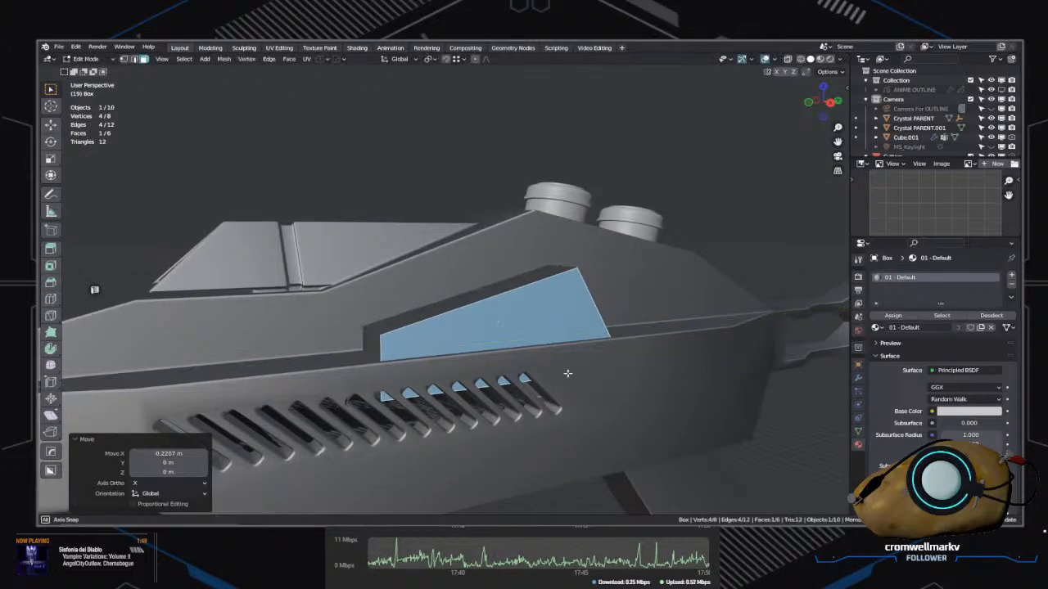
middle_drag(568, 373, 549, 369)
click(540, 299)
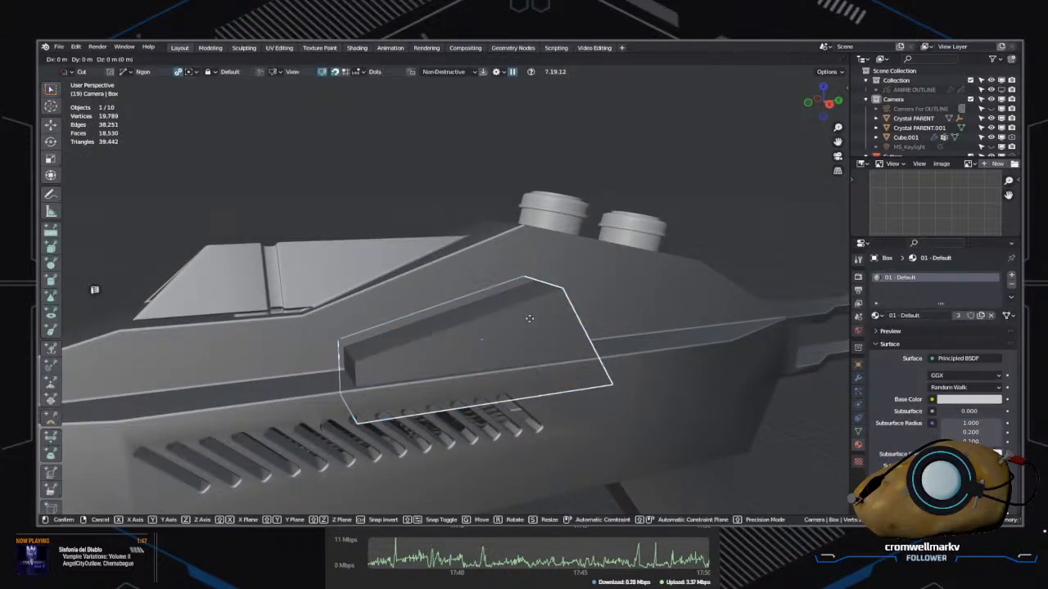
key(g)
click(524, 288)
middle_drag(524, 290, 615, 311)
middle_drag(621, 354, 447, 362)
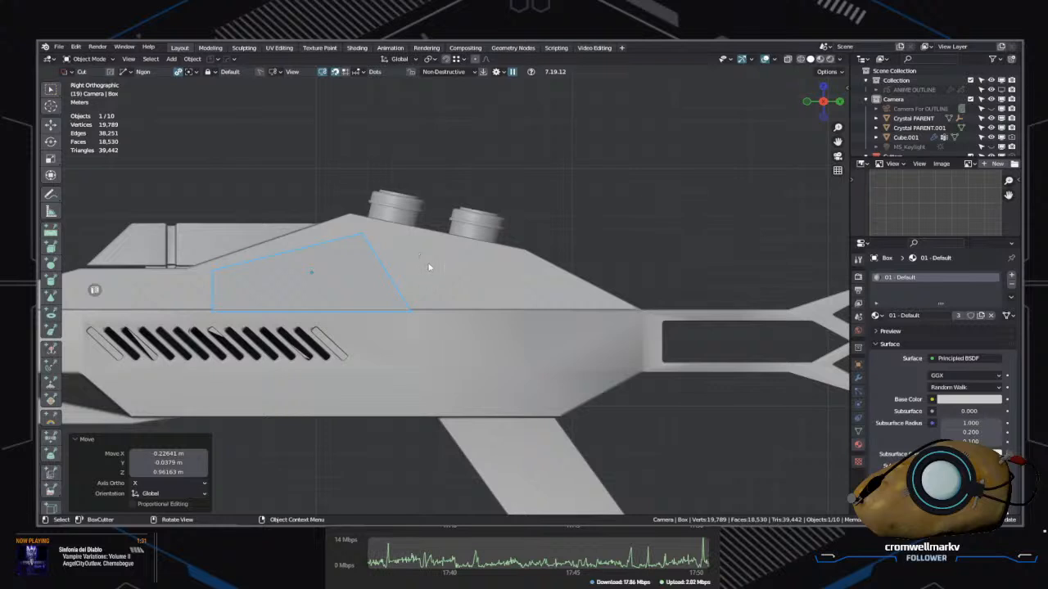
Step: Deselect everything and outline a second angular ngon on the upper rear body, behind the first panel block, in Make mode
key(alt+a)
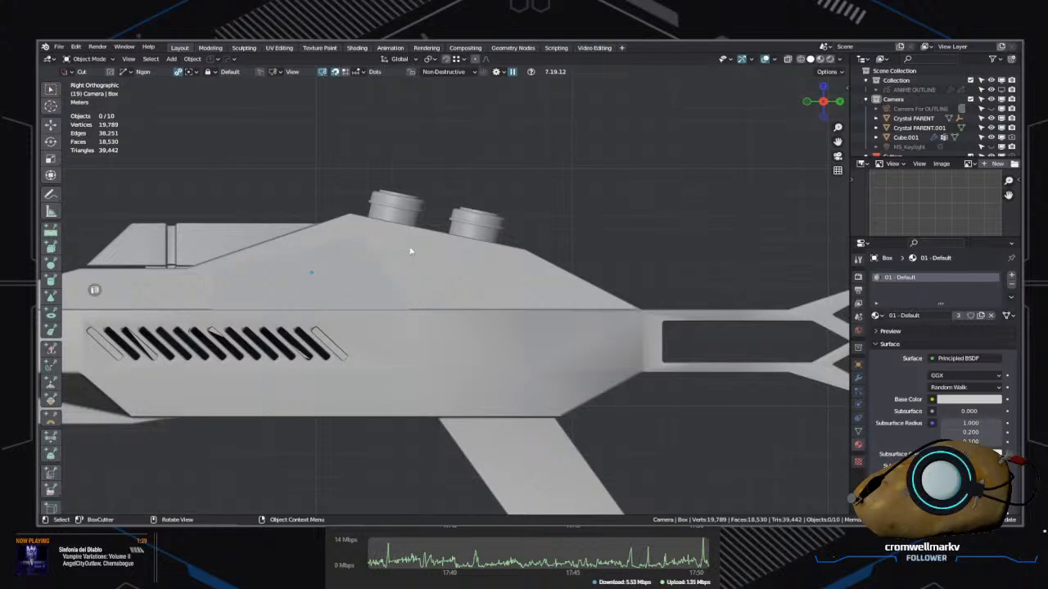
click(589, 303)
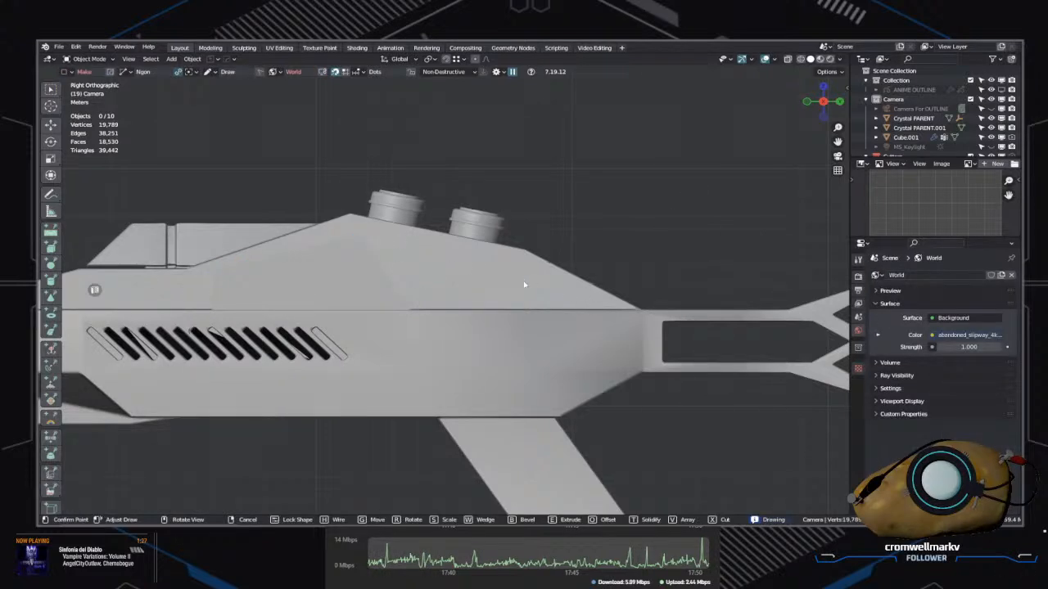
click(626, 317)
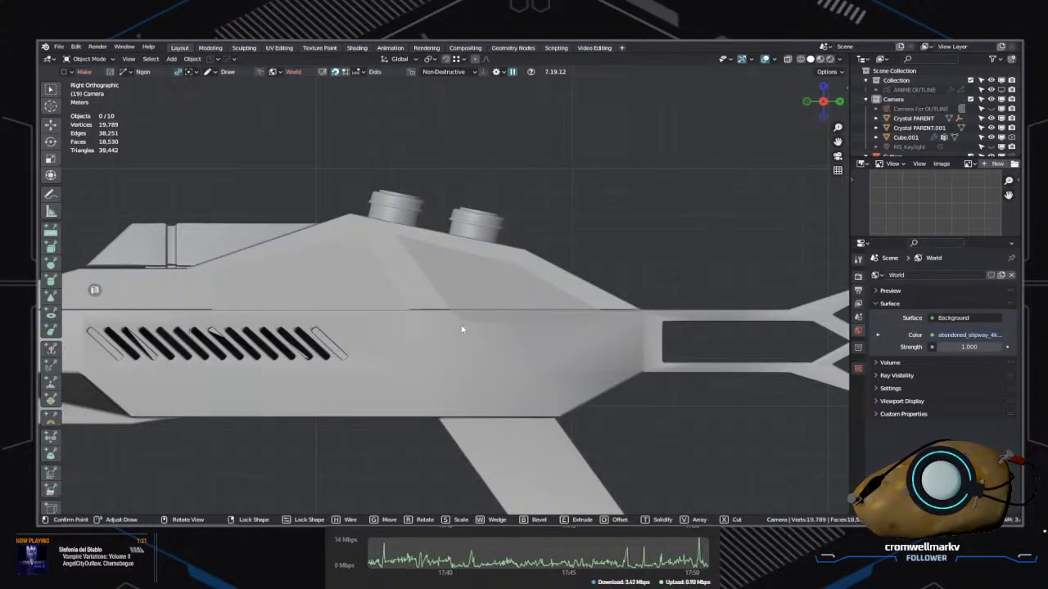
click(461, 325)
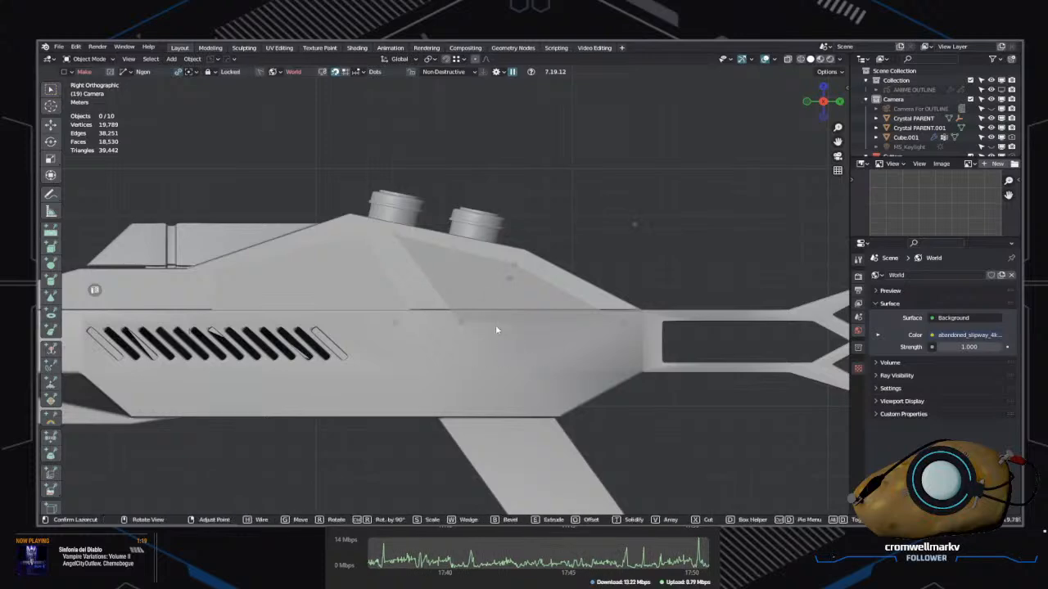
Step: Extrude the rear ngon across the body's side and confirm it as a separate solid block
middle_drag(497, 326, 518, 273)
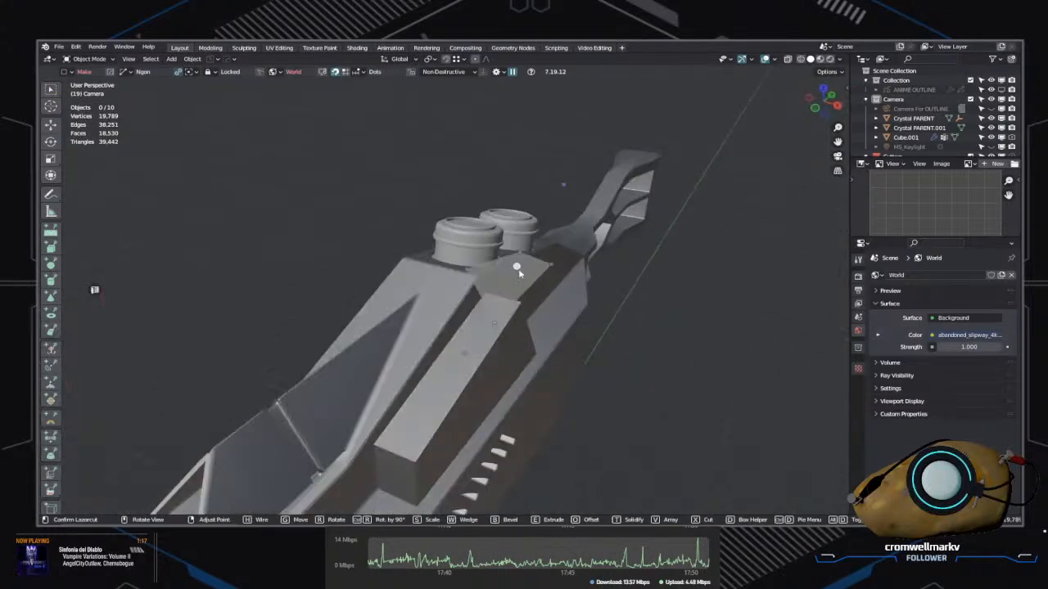
drag(518, 273, 591, 308)
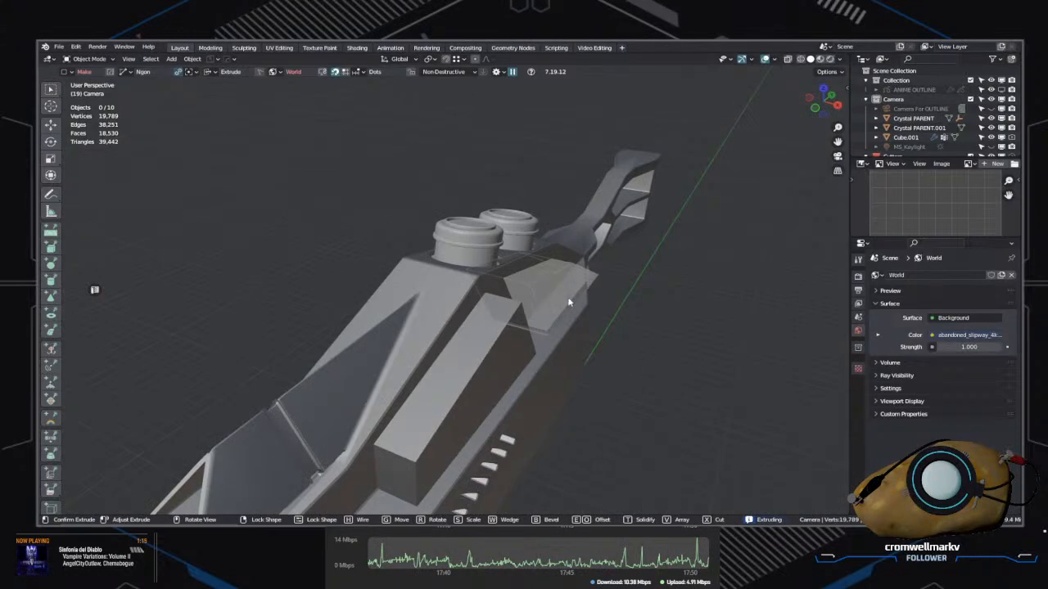
middle_drag(569, 303, 519, 347)
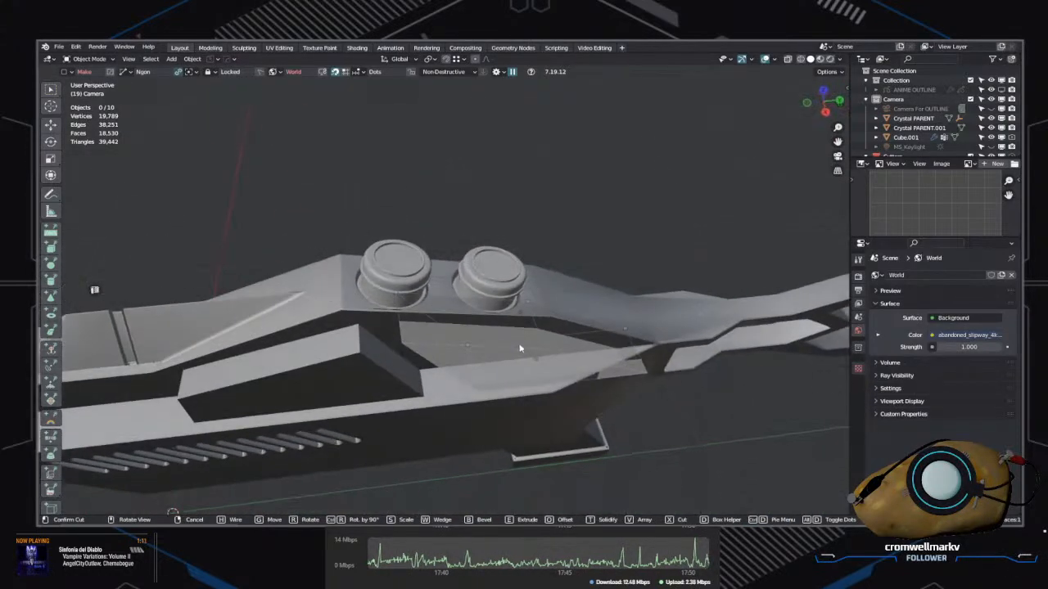
click(519, 348)
Step: Assign the existing 01 - Default material to the rear panel block and deselect it
middle_drag(572, 433, 543, 283)
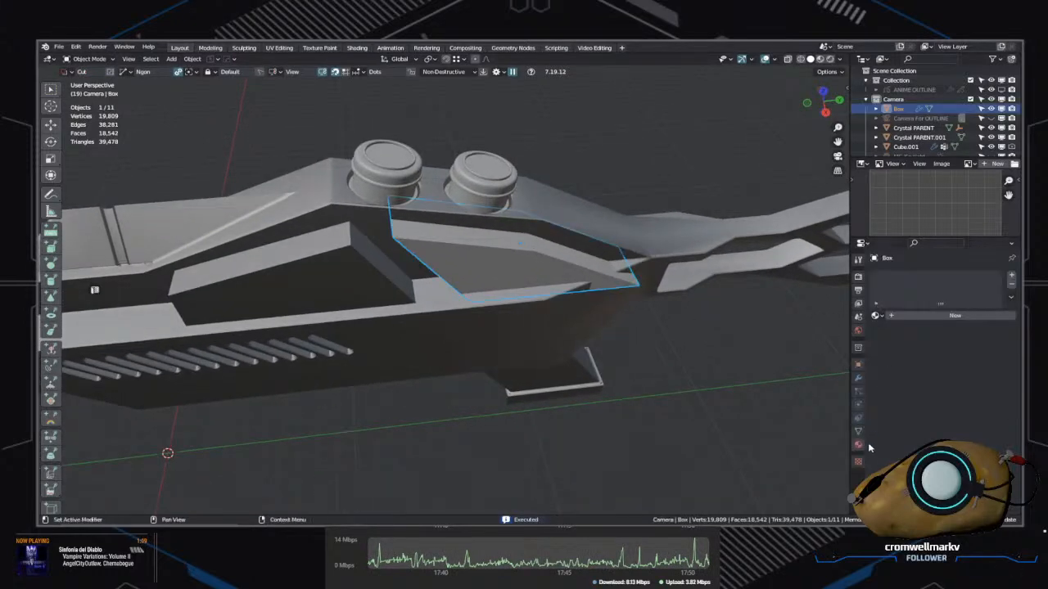
click(876, 315)
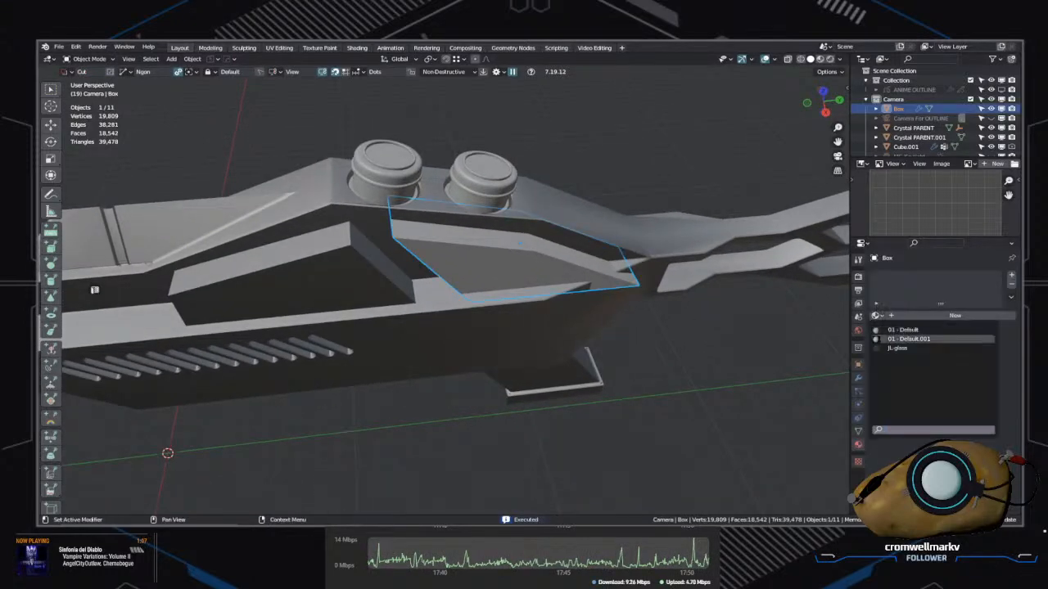
click(908, 335)
click(665, 450)
middle_drag(666, 451, 528, 323)
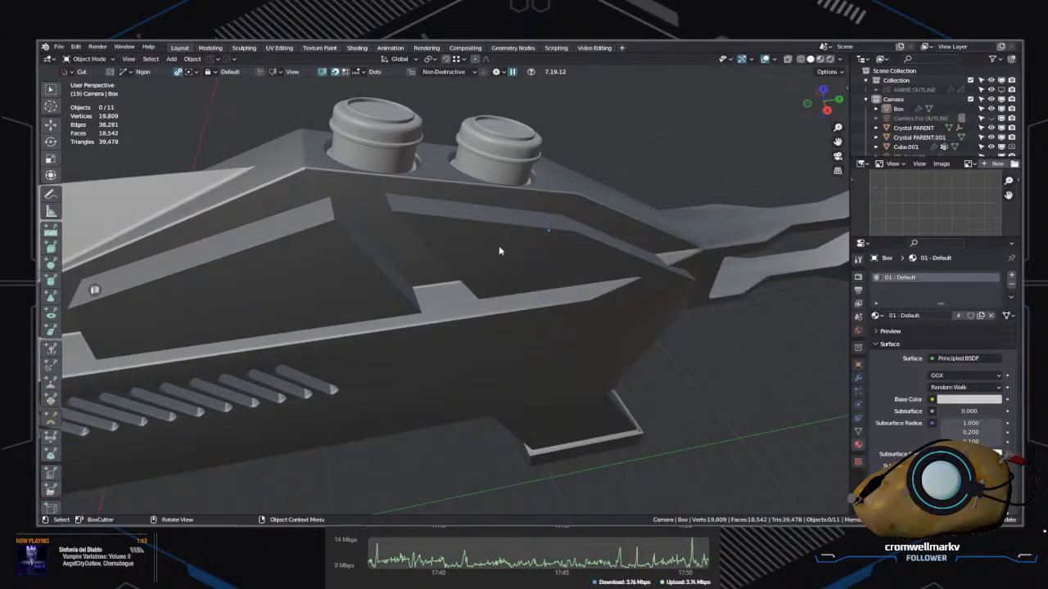
Step: Move the rear panel block about -1 m along global Y, closer to the front panel block
key(g)
key(y)
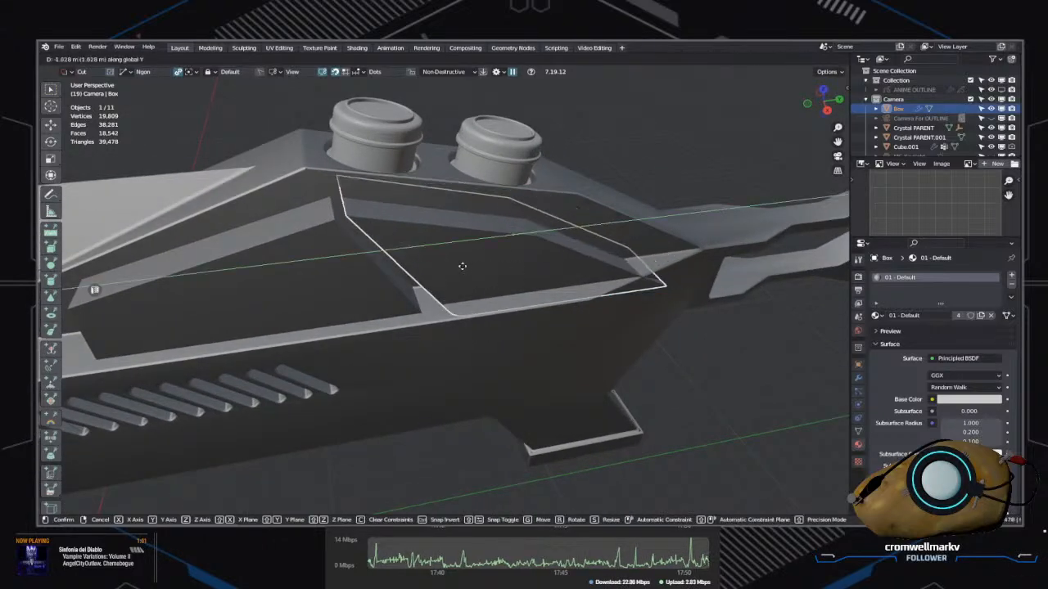
click(461, 265)
middle_drag(464, 267, 418, 289)
middle_drag(551, 316, 592, 263)
Step: Select the front panel block and move it about 0.2 m inward along global X
click(592, 262)
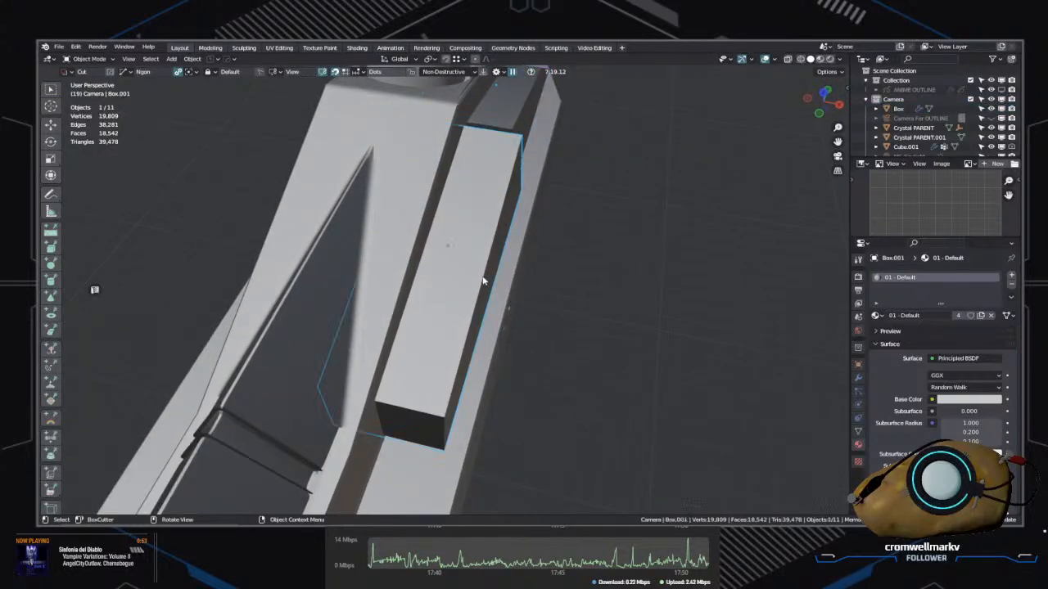
middle_drag(482, 281, 538, 306)
key(g)
key(y)
key(x)
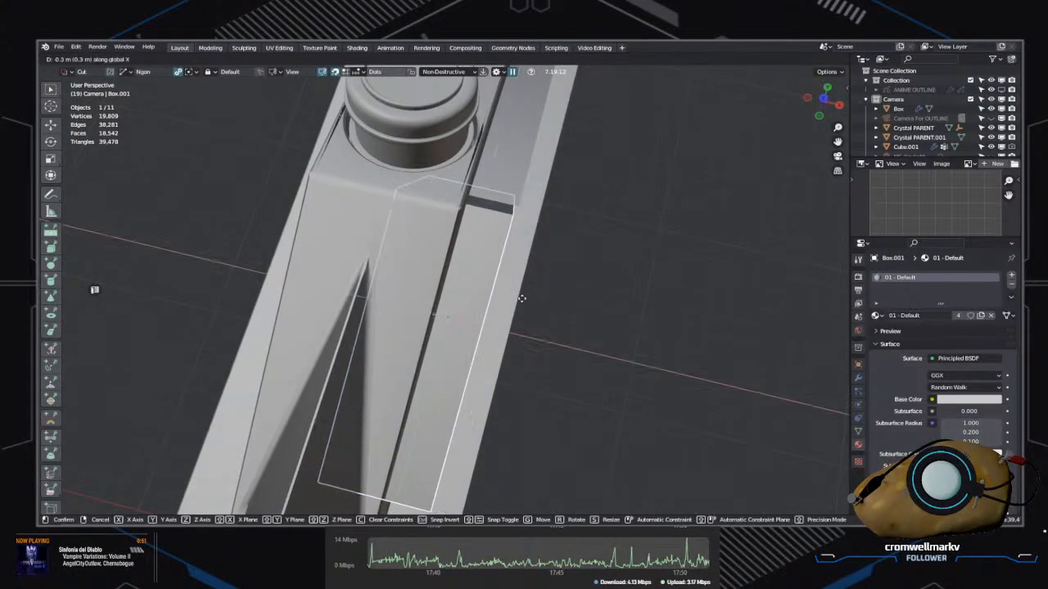
click(534, 304)
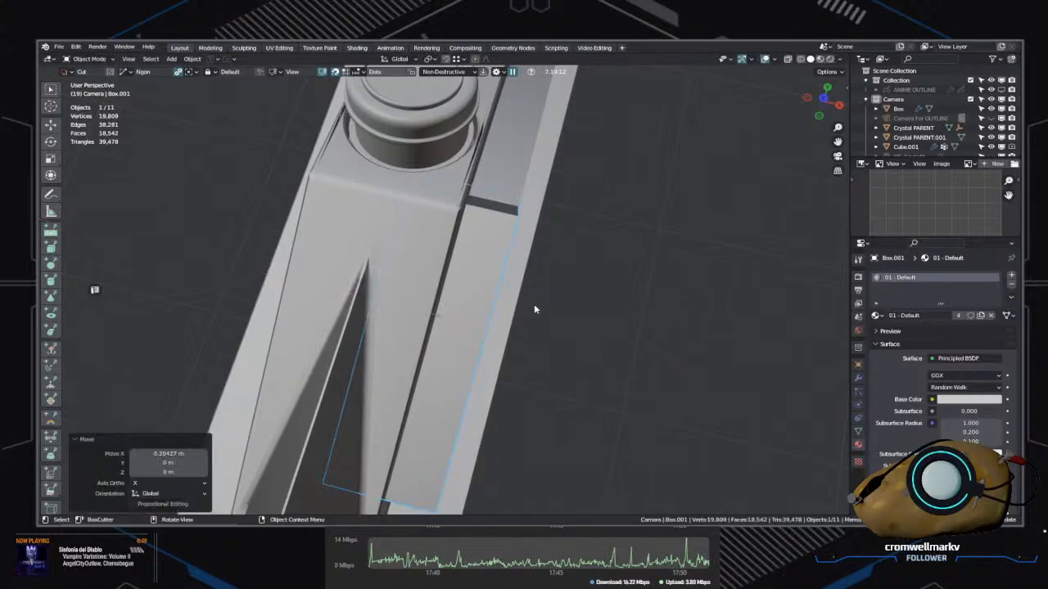
mouse_move(534, 303)
middle_down()
mouse_move(521, 275)
mouse_move(443, 289)
mouse_move(540, 290)
middle_up()
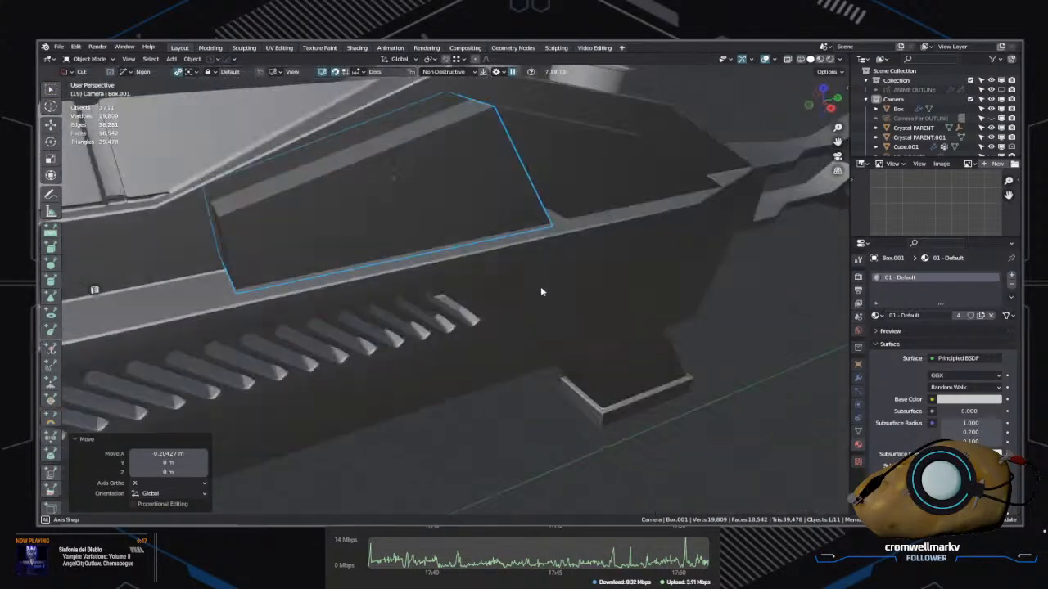
Step: Draw a four-sided ngon on the body's upper side in right orthographic view, just ahead of the front panel block
scroll(573, 299, down, 4)
middle_drag(639, 313, 461, 385)
scroll(461, 386, up, 4)
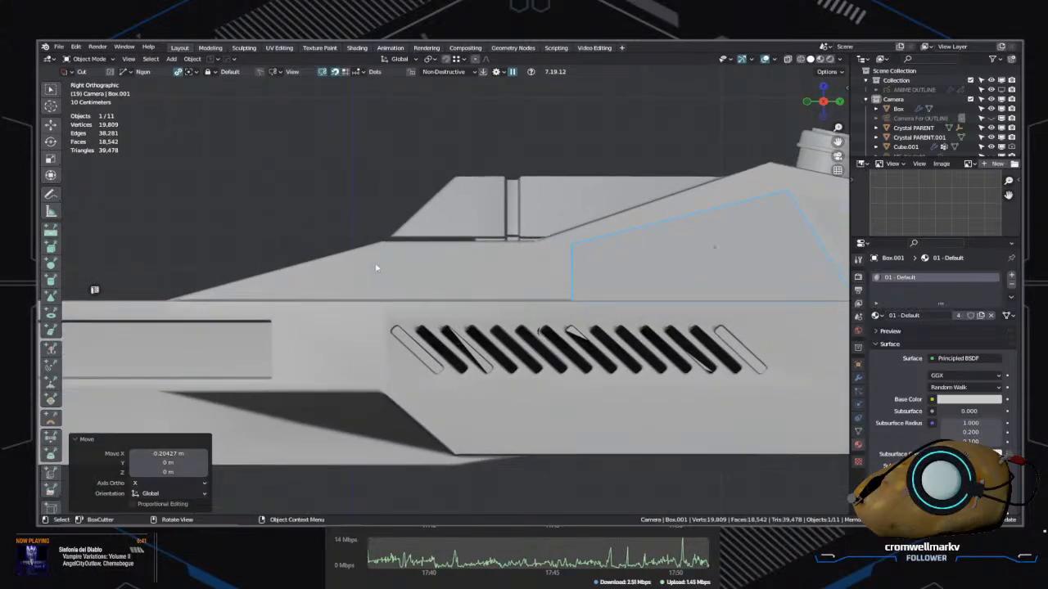
click(377, 266)
click(536, 264)
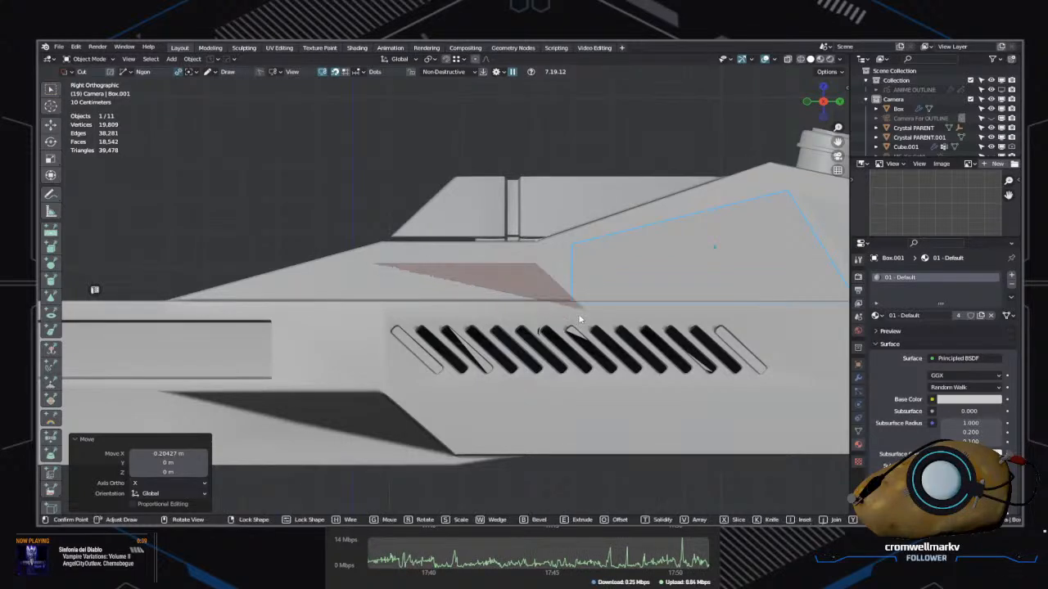
click(566, 311)
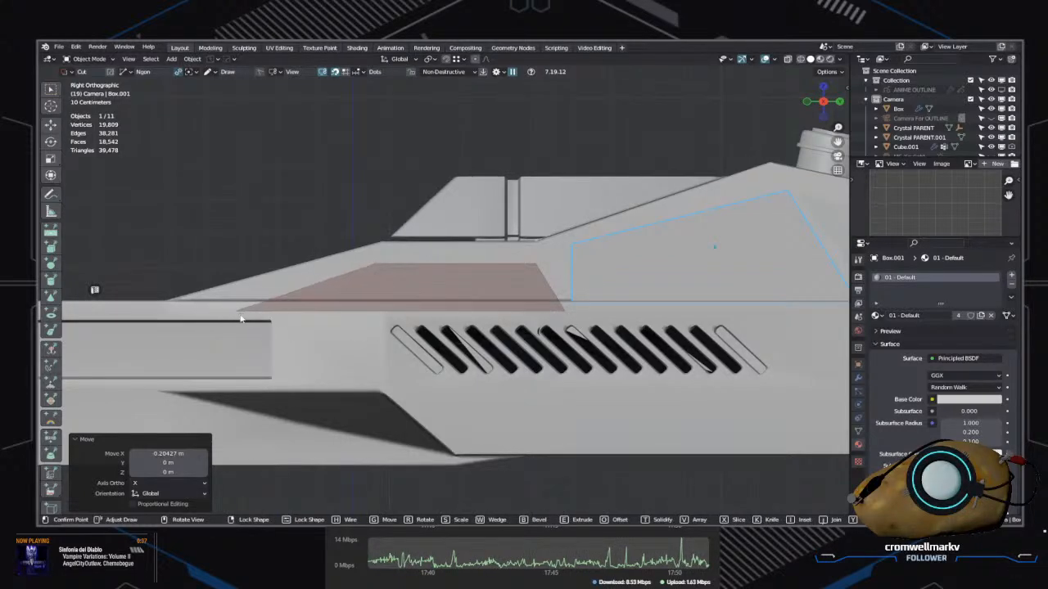
Step: Switch the ngon to Make mode, extrude it across the body's side and confirm it as a separate block
middle_drag(318, 322, 409, 358)
key(a)
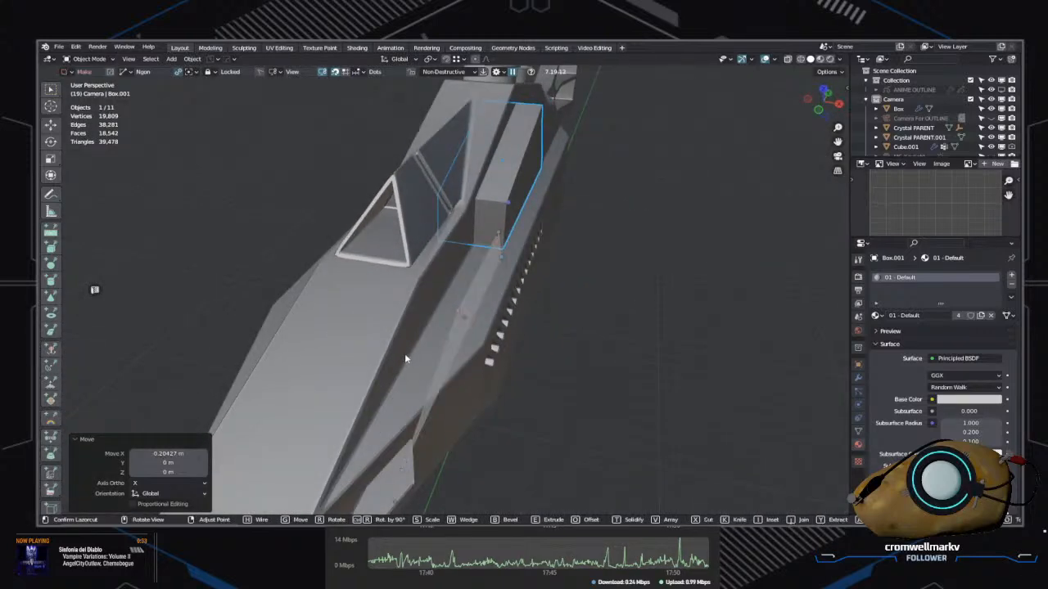
key(e)
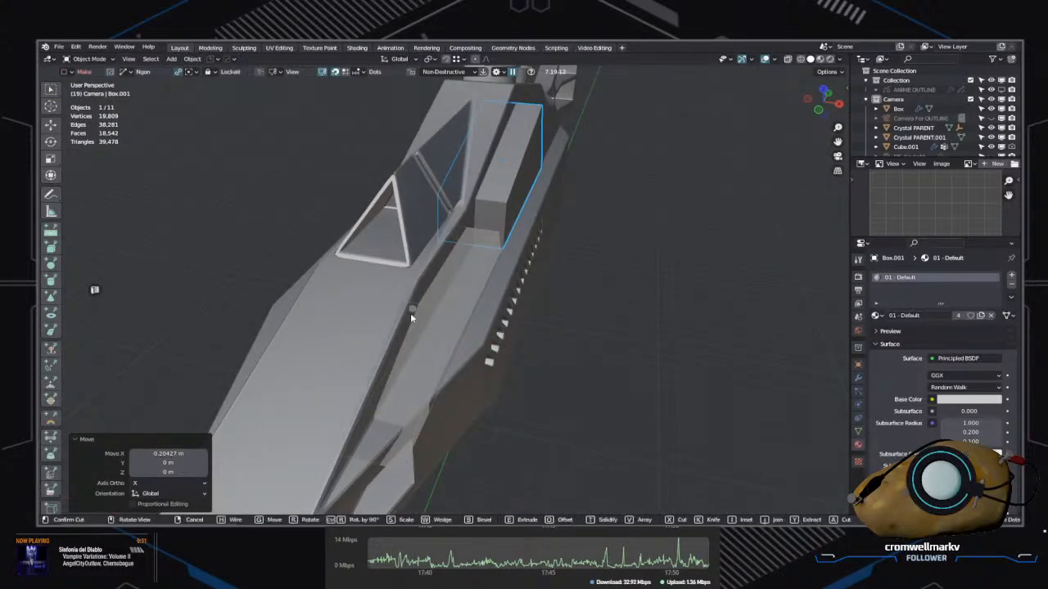
click(410, 312)
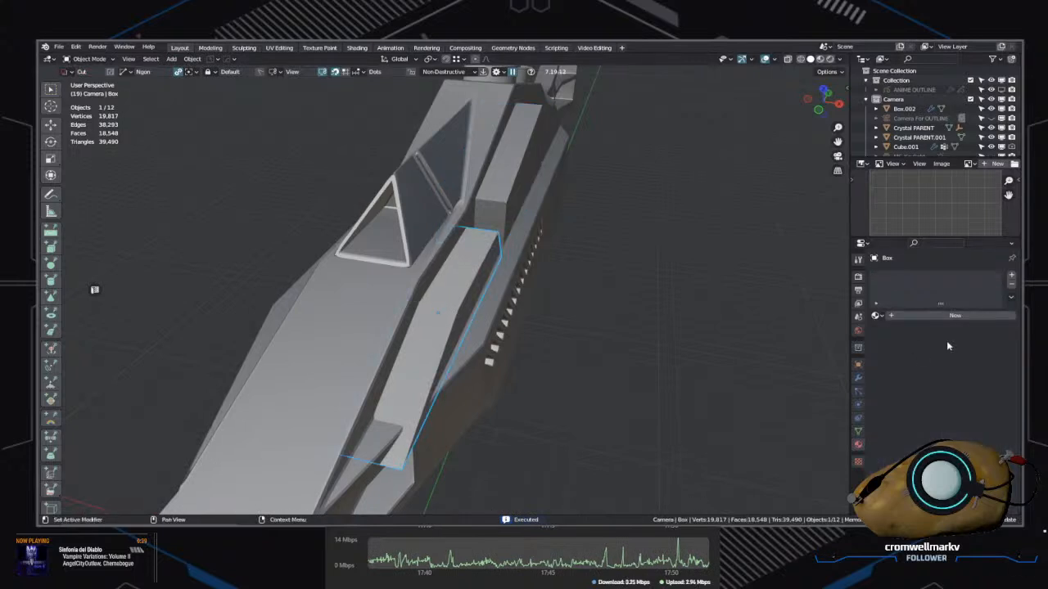
Step: Assign the existing 01 - Default material to the new block and dismiss the stray BoxCutter shape
click(877, 315)
click(904, 331)
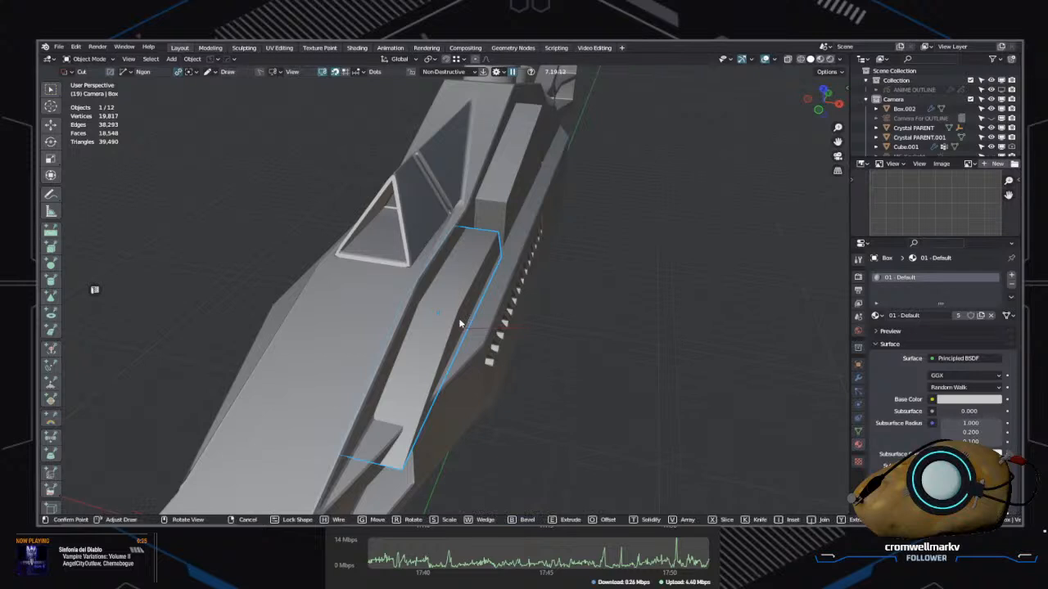
right_click(658, 318)
Step: Move the new block inward along global X to fit it against the body
click(50, 88)
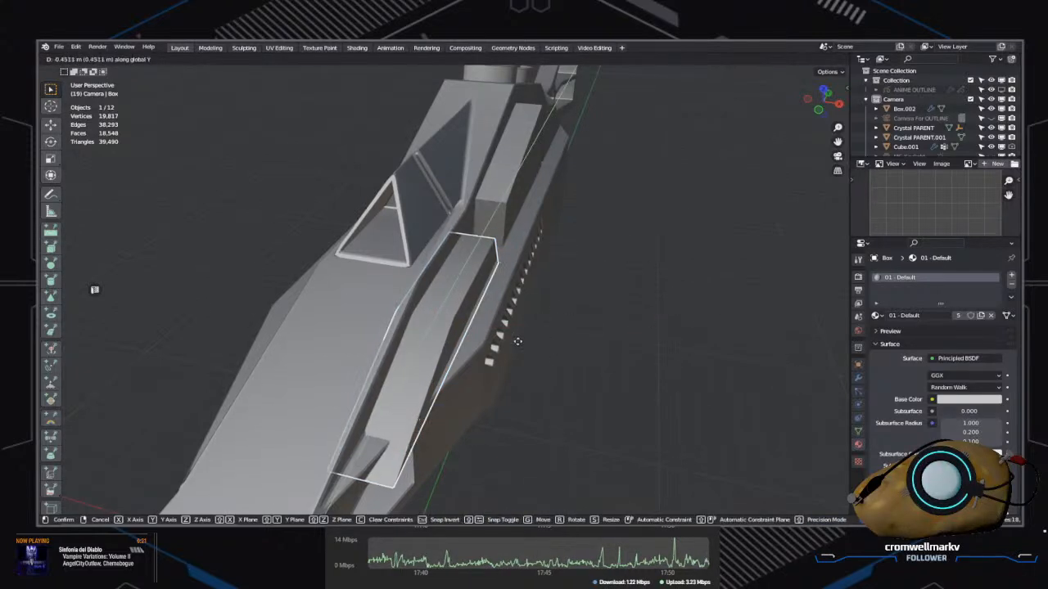
key(g)
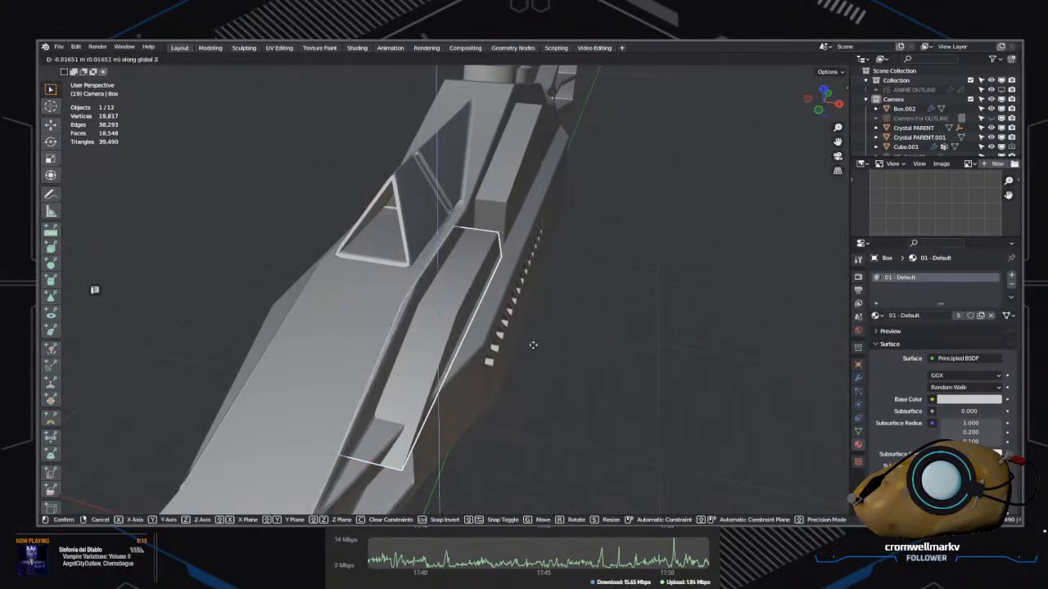
key(x)
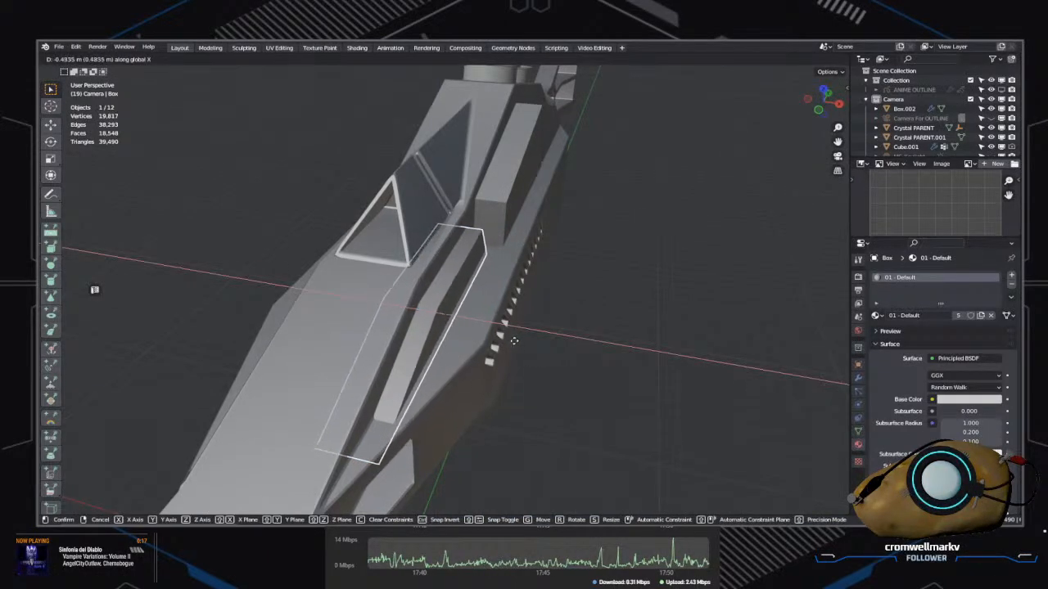
click(520, 347)
Step: Select three adjoining faces on the body's rear side in Edit Mode: the two upper ones and the lower one above the grip
middle_drag(522, 349, 317, 353)
click(663, 407)
scroll(547, 347, up, 2)
click(582, 316)
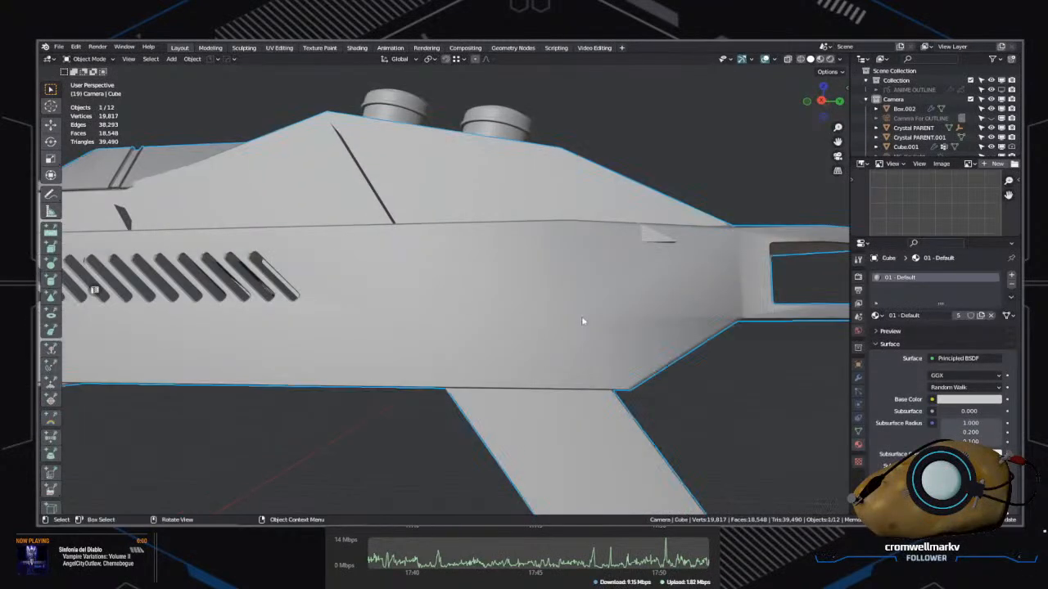
key(Tab)
click(634, 324)
middle_drag(634, 324, 631, 363)
click(630, 363)
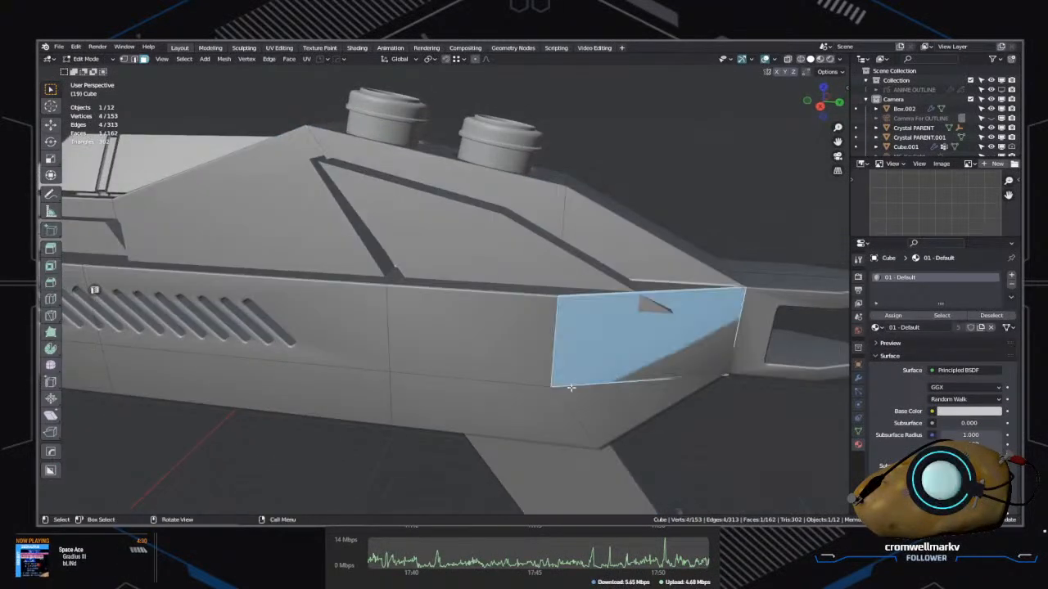
shift+click(507, 403)
shift+click(353, 353)
click(487, 345)
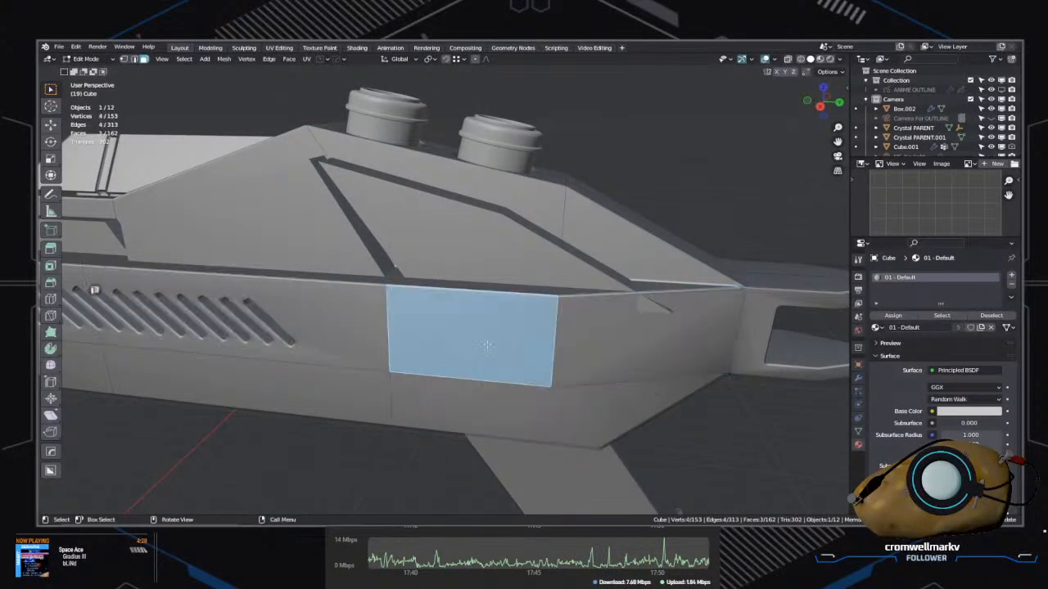
shift+click(624, 339)
shift+click(534, 408)
middle_drag(534, 409, 488, 349)
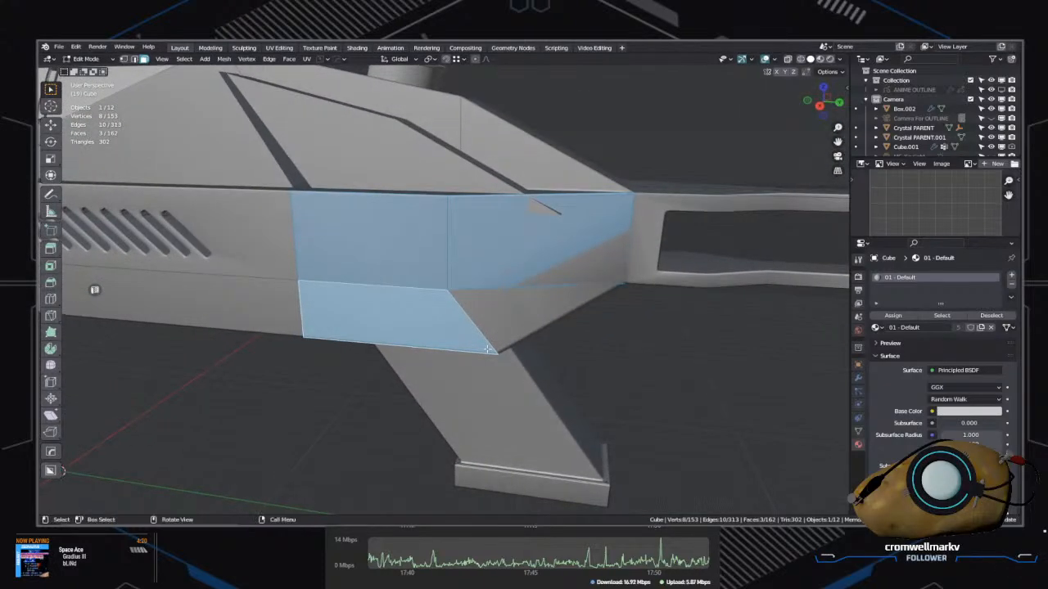
Step: Extract the selected side faces as a separate plate with HardOps Curve/Extract and confirm its Solidify thickness
key(q)
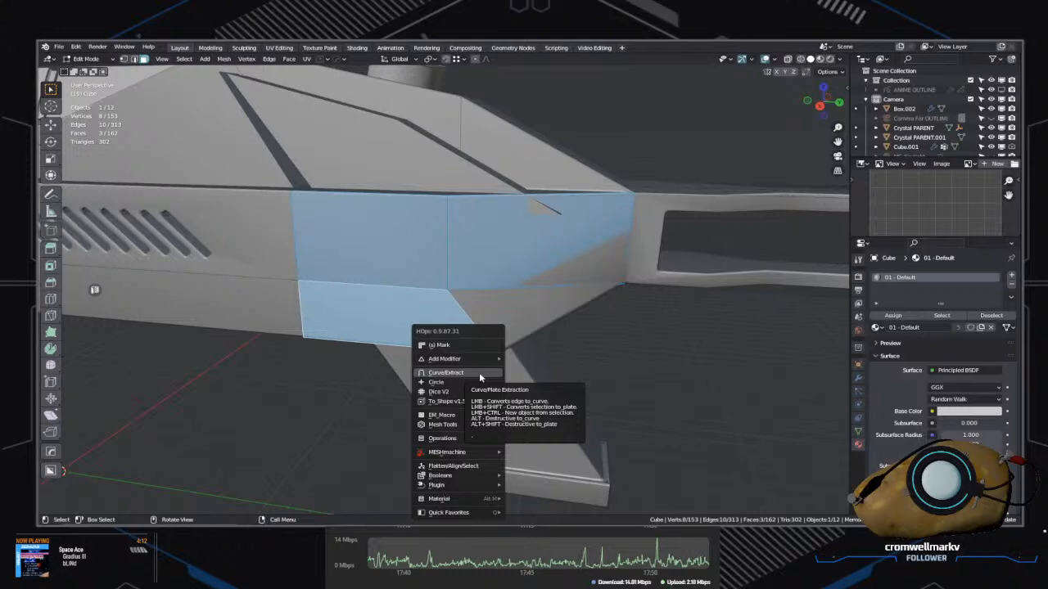
shift+click(481, 375)
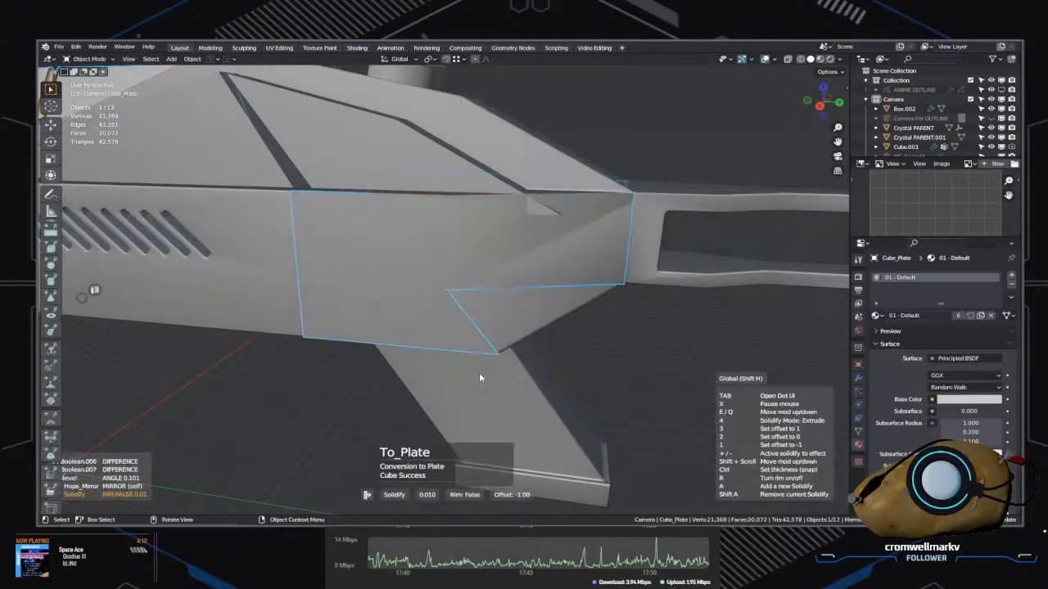
middle_drag(480, 374, 515, 404)
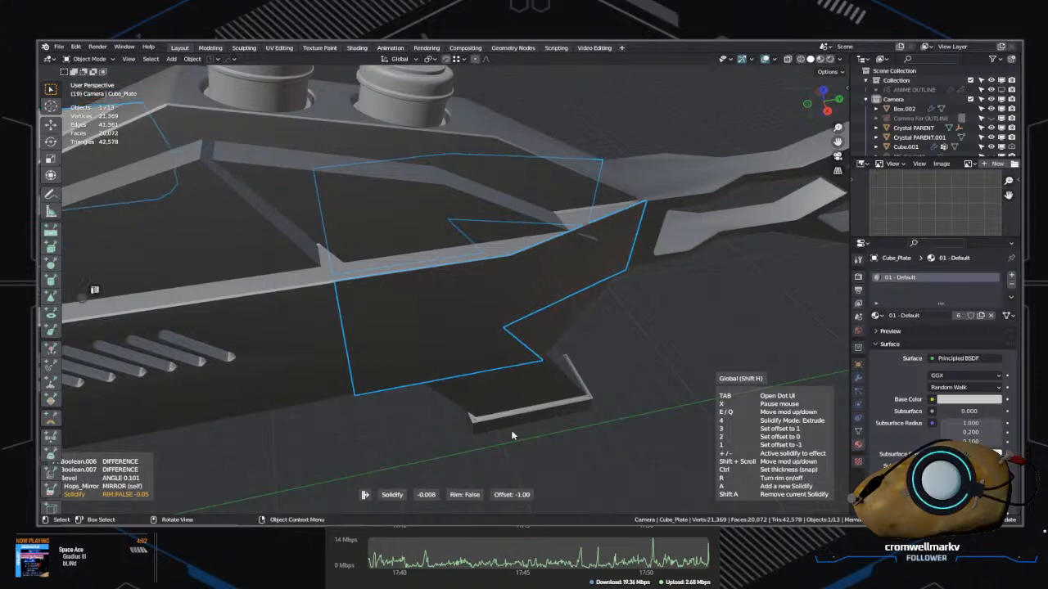
click(511, 435)
Step: Move the extracted plate about 0.08 m outward along global X
middle_drag(510, 435, 554, 444)
key(g)
key(x)
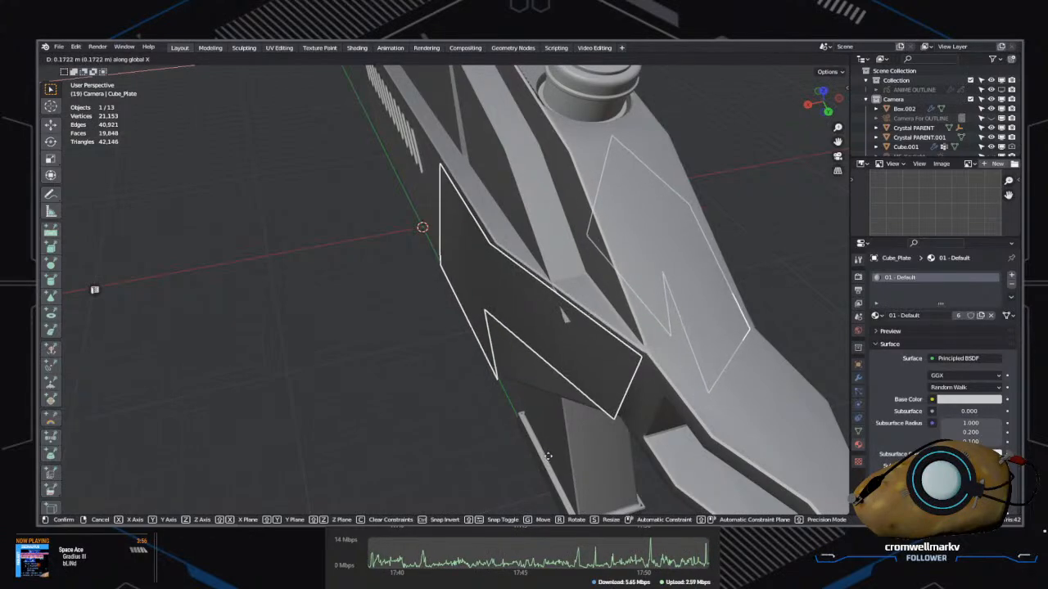
click(467, 472)
middle_drag(467, 473, 655, 422)
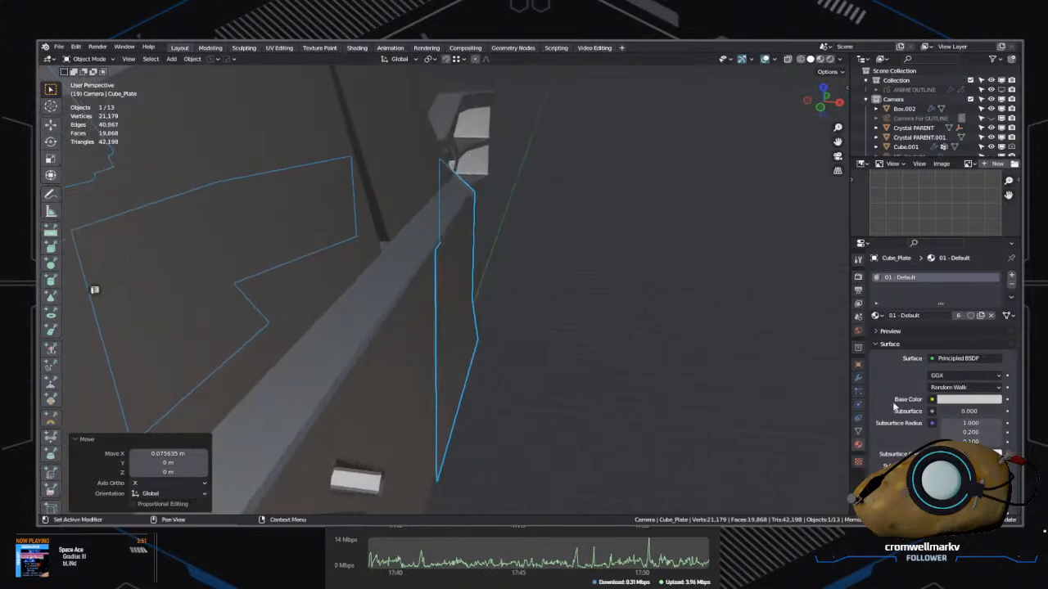
Step: Adjust the thickness of the plate's Solidify modifier
click(859, 378)
middle_drag(788, 422, 651, 385)
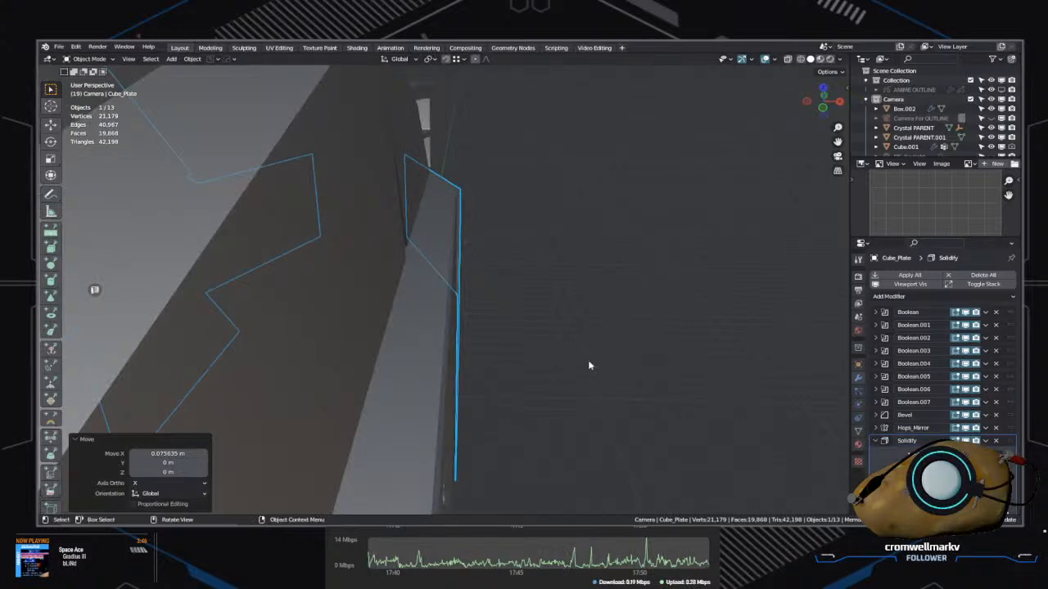
middle_drag(588, 365, 437, 306)
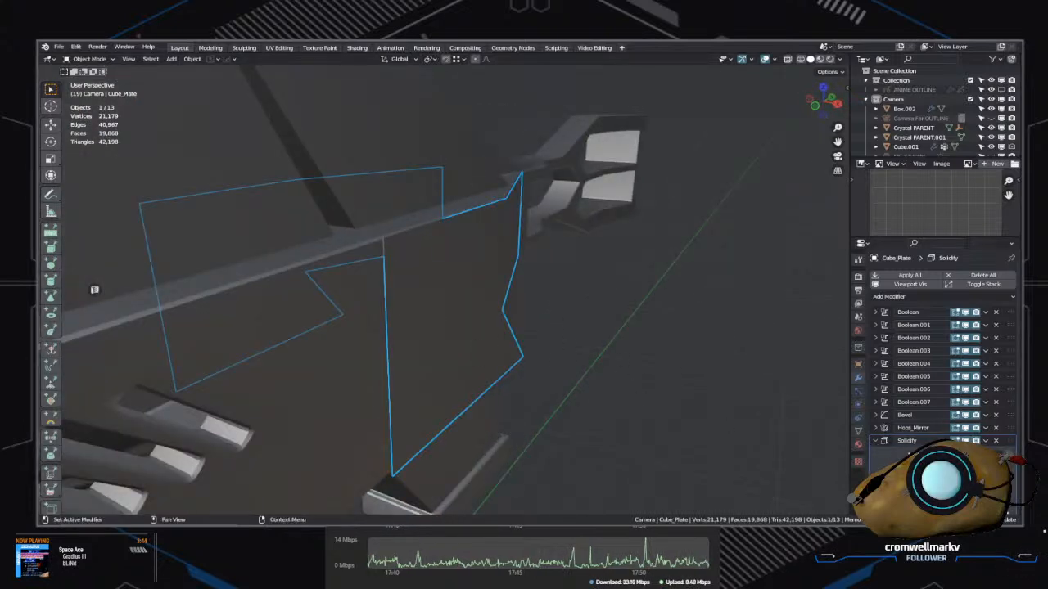
scroll(941, 368, down, 1)
mouse_move(965, 448)
mouse_down()
mouse_move(992, 447)
mouse_move(966, 447)
mouse_up()
middle_drag(573, 384, 532, 360)
drag(982, 448, 966, 448)
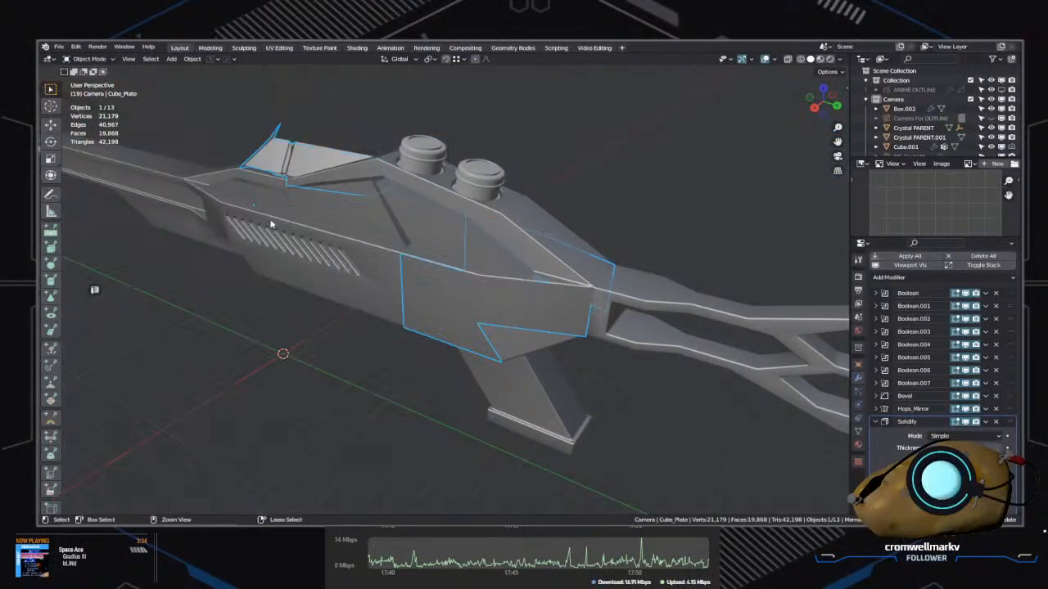
Step: Return to editing the body mesh and reselect the two upper and one lower rear side faces
click(284, 234)
key(Tab)
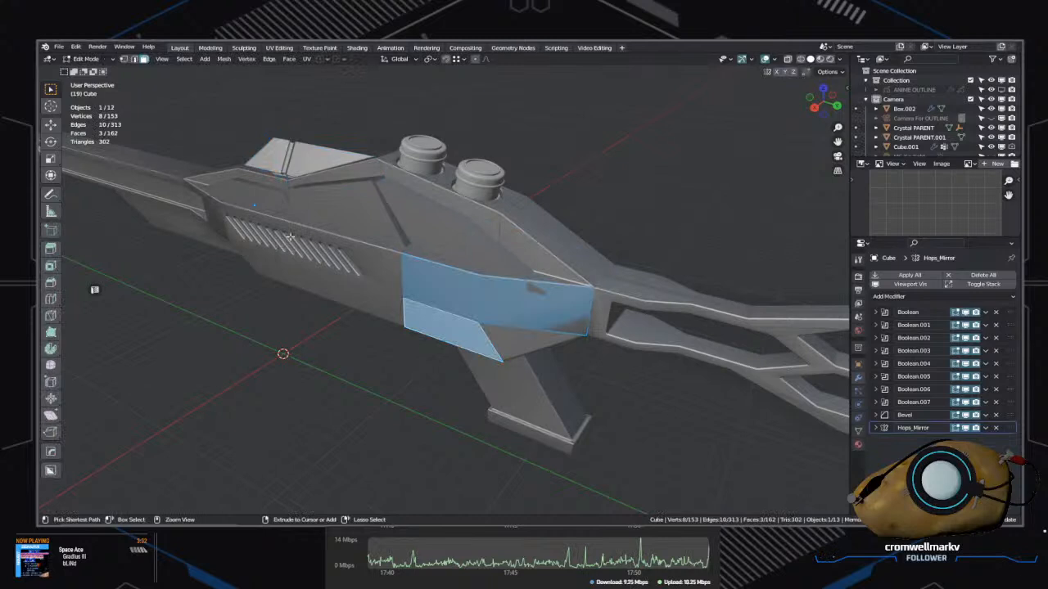
shift+click(295, 237)
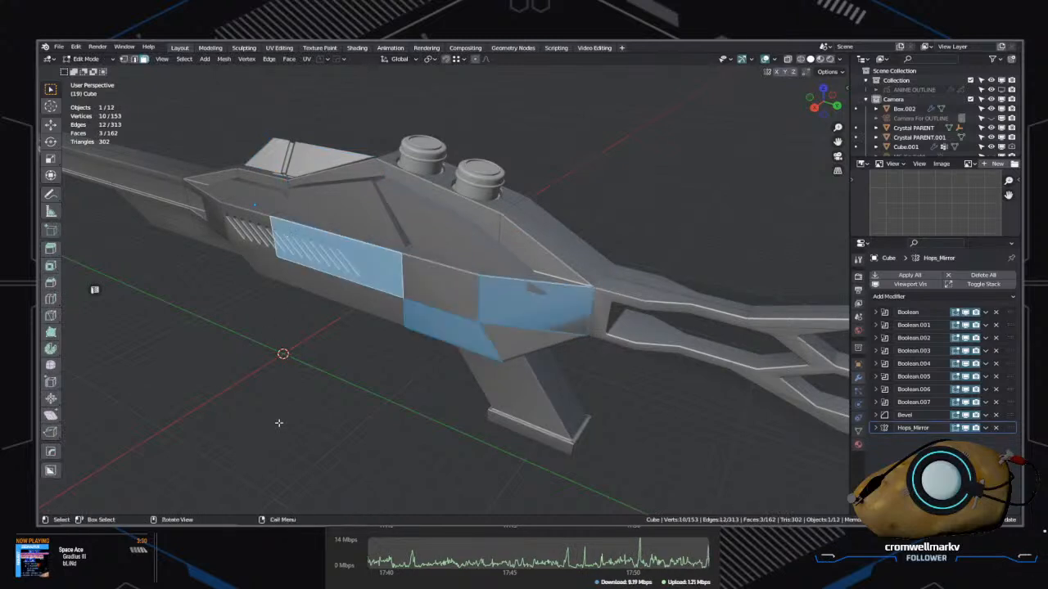
key(ctrl+z)
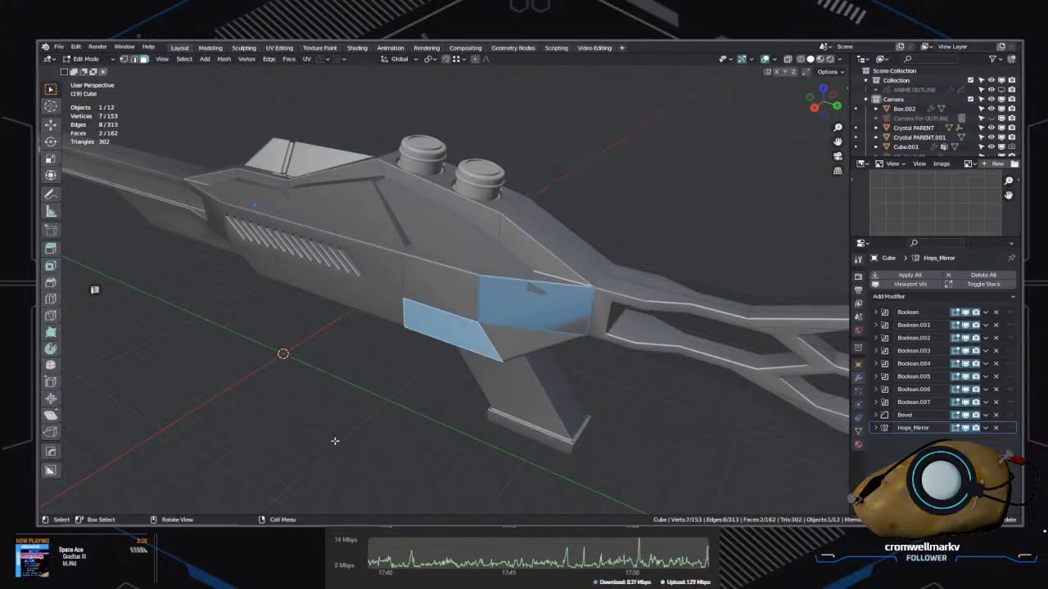
click(386, 366)
shift+click(450, 294)
shift+click(535, 303)
scroll(420, 381, up, 3)
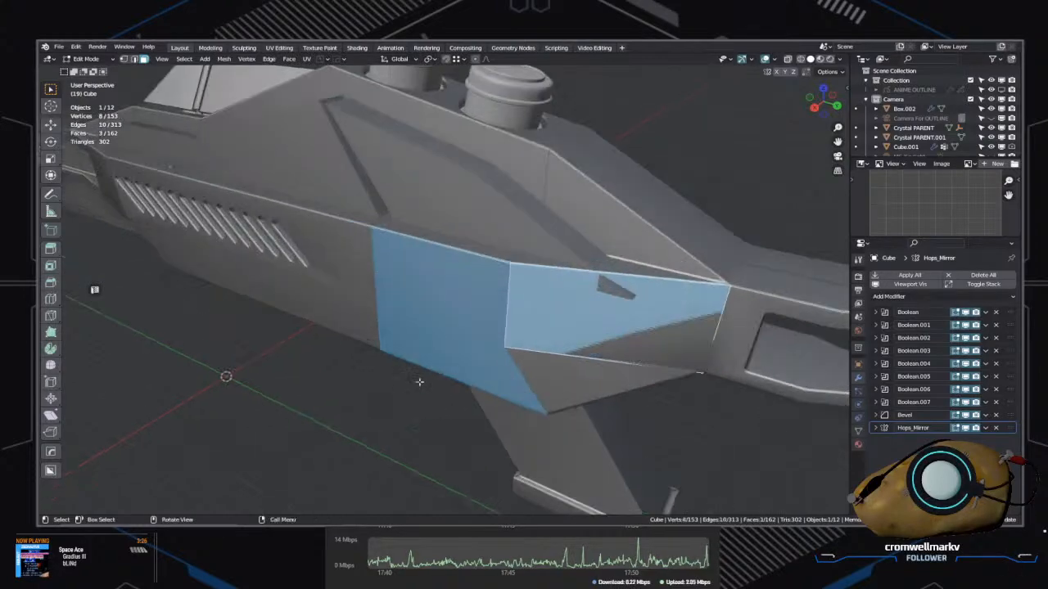
middle_drag(421, 382, 481, 392)
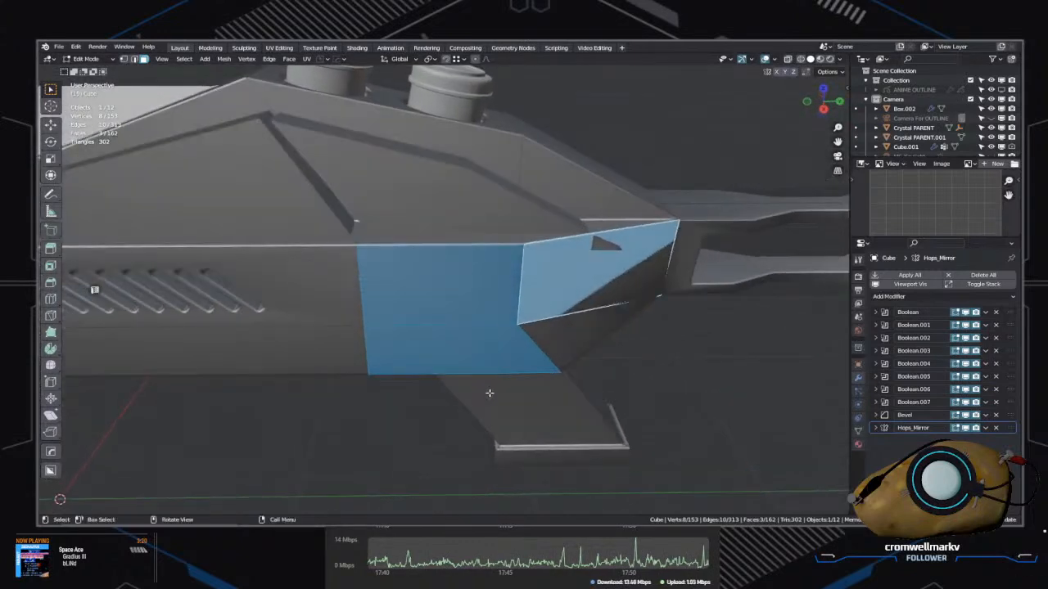
Step: Try extracting the reselected faces as a plate with HardOps Curve/Extract, cancelling the Solidify adjustment
key(q)
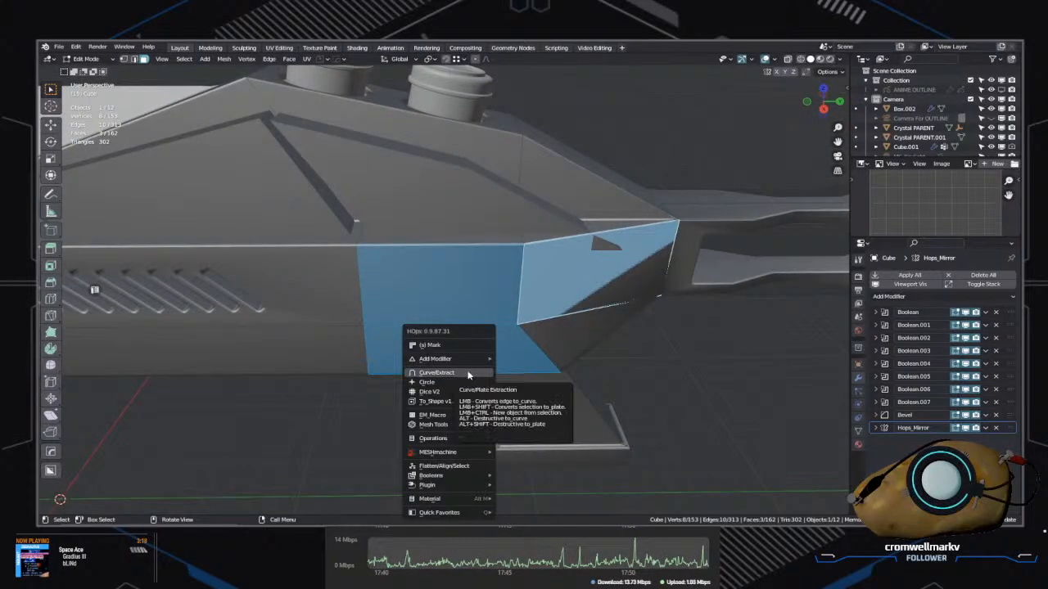
shift+click(469, 375)
right_click(459, 374)
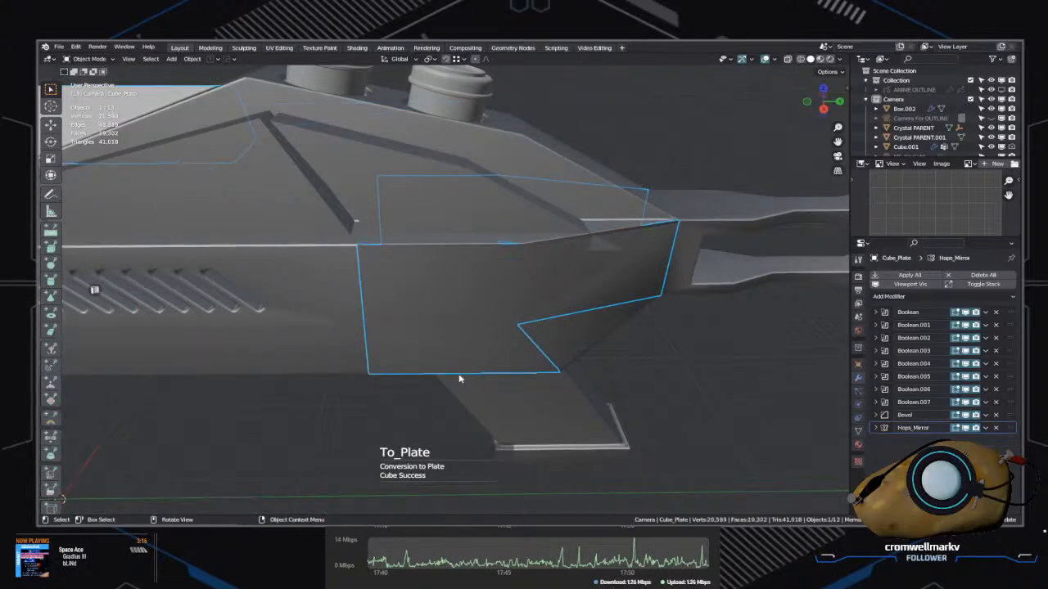
Step: Undo the plate extraction and the preceding face selections
scroll(353, 368, down, 3)
key(ctrl+z)
key(ctrl+z)
key(ctrl+z)
key(ctrl+z)
key(ctrl+z)
key(ctrl+z)
key(ctrl+z)
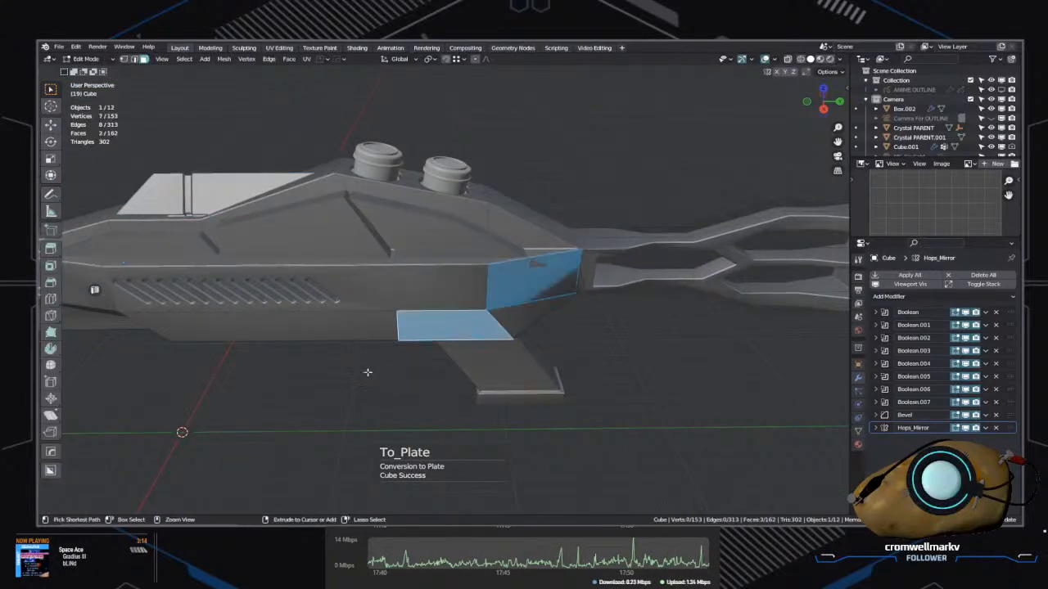
Step: Edit the body mesh and select the rear upper side face, the upper face ahead of it and the lower face above the grip
click(660, 377)
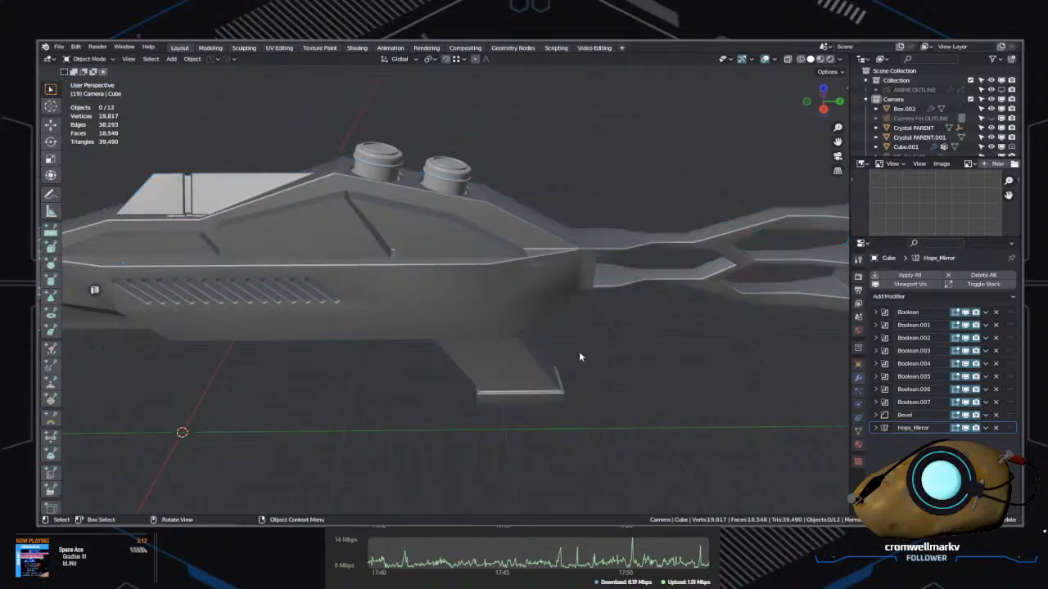
click(521, 279)
key(Tab)
click(558, 291)
click(552, 277)
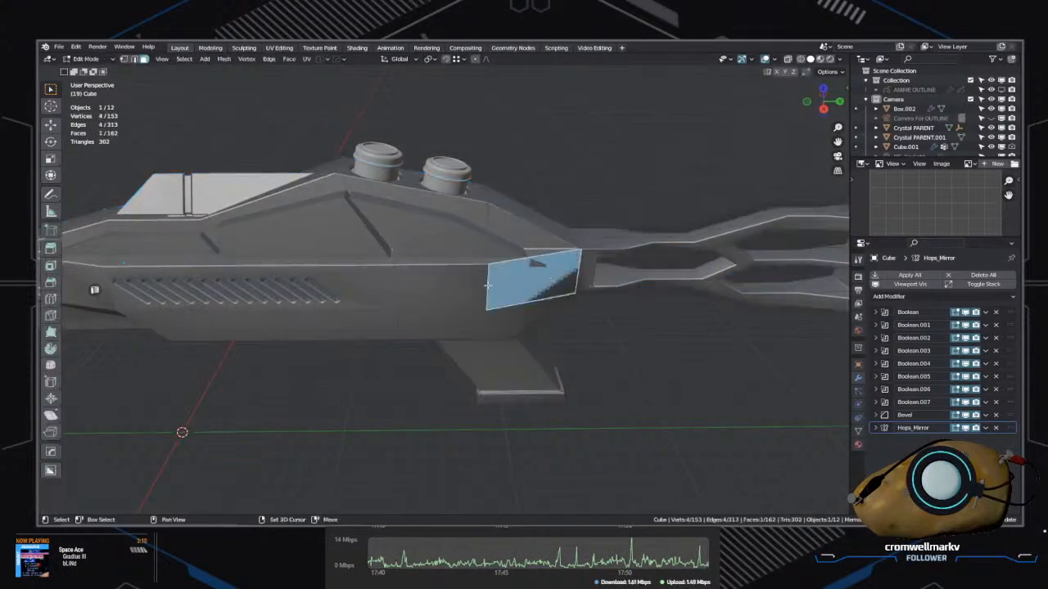
shift+click(454, 317)
shift+click(532, 316)
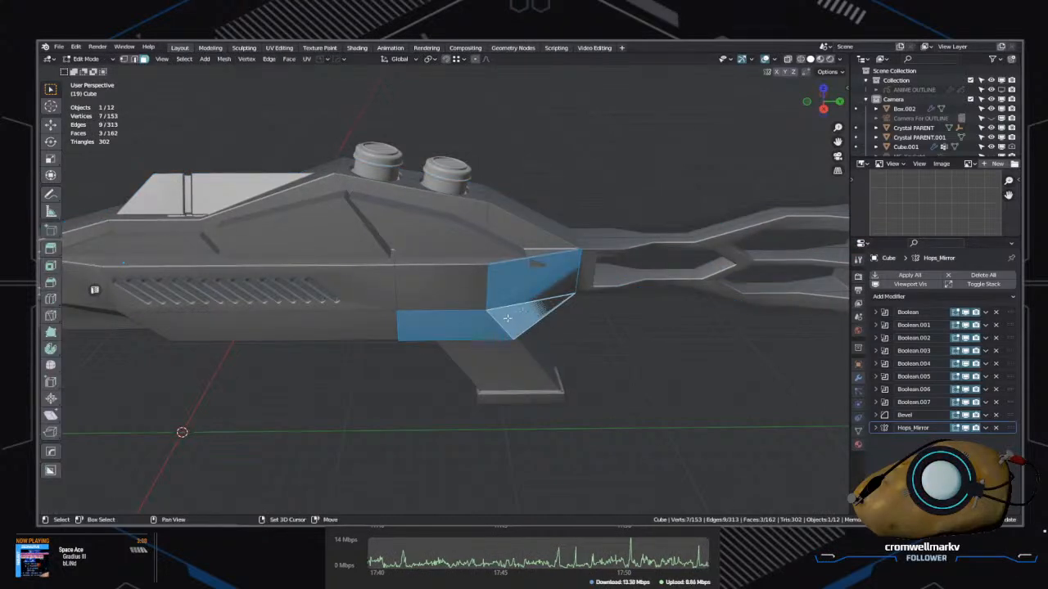
shift+click(468, 303)
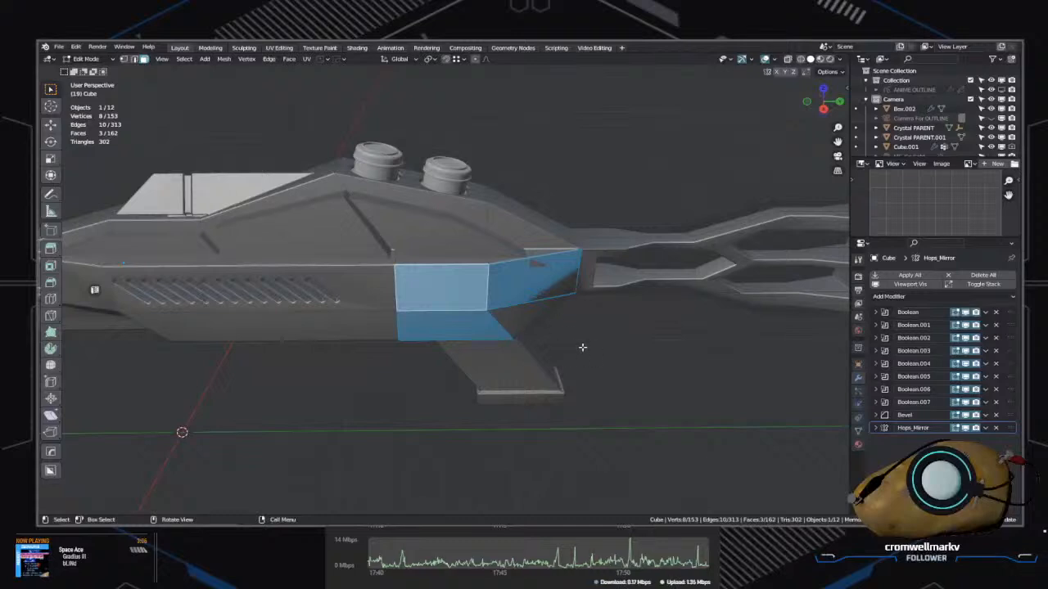
Step: Try extracting the three selected rear side faces as a plate with HardOps Curve/Extract, cancelling the Solidify adjustment, and undo the extraction
key(q)
shift+click(580, 350)
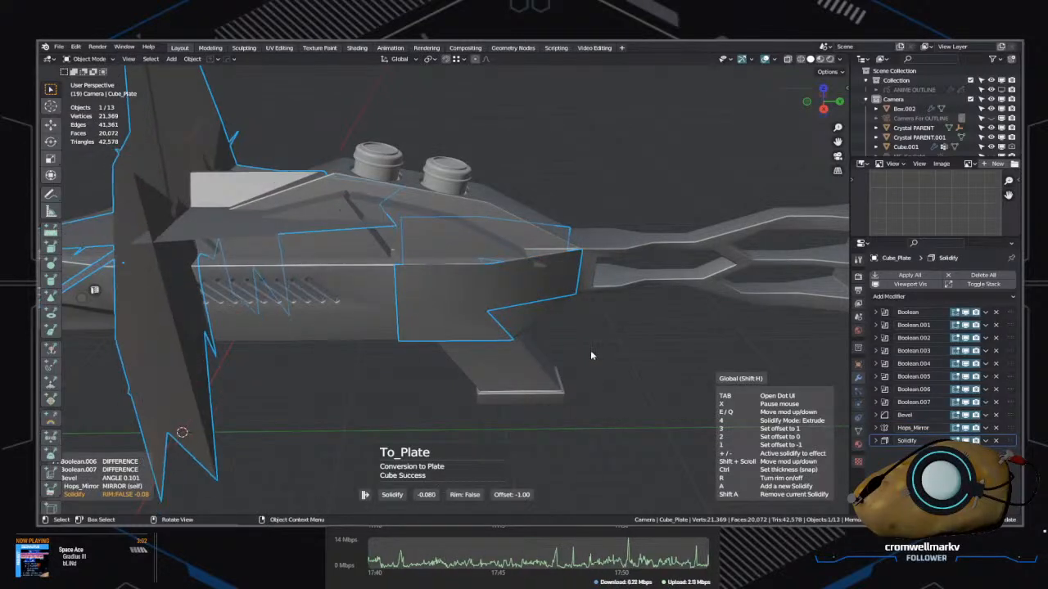
key(Escape)
middle_drag(394, 350, 644, 341)
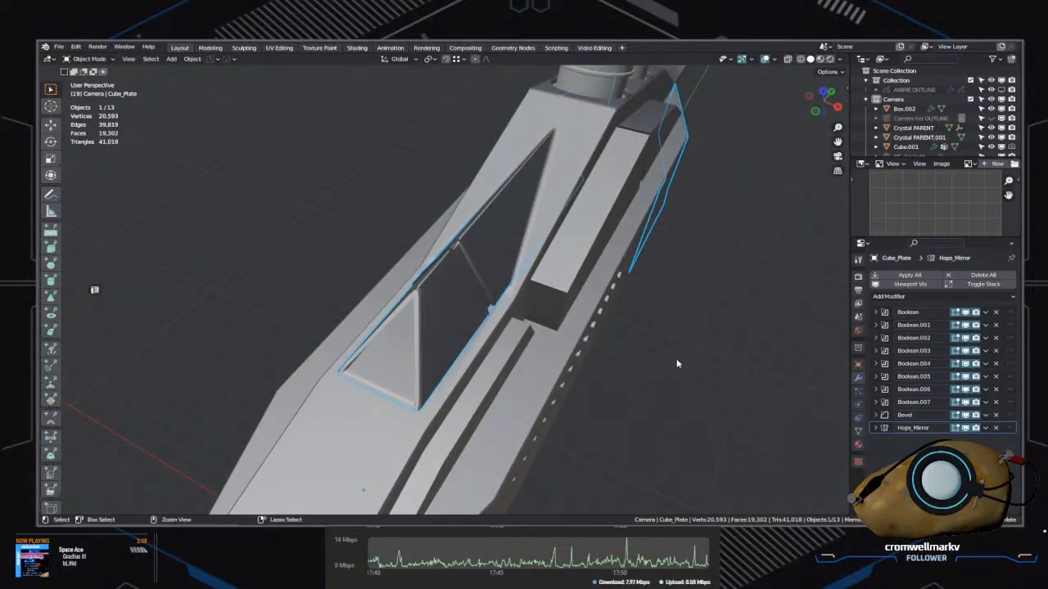
key(ctrl+z)
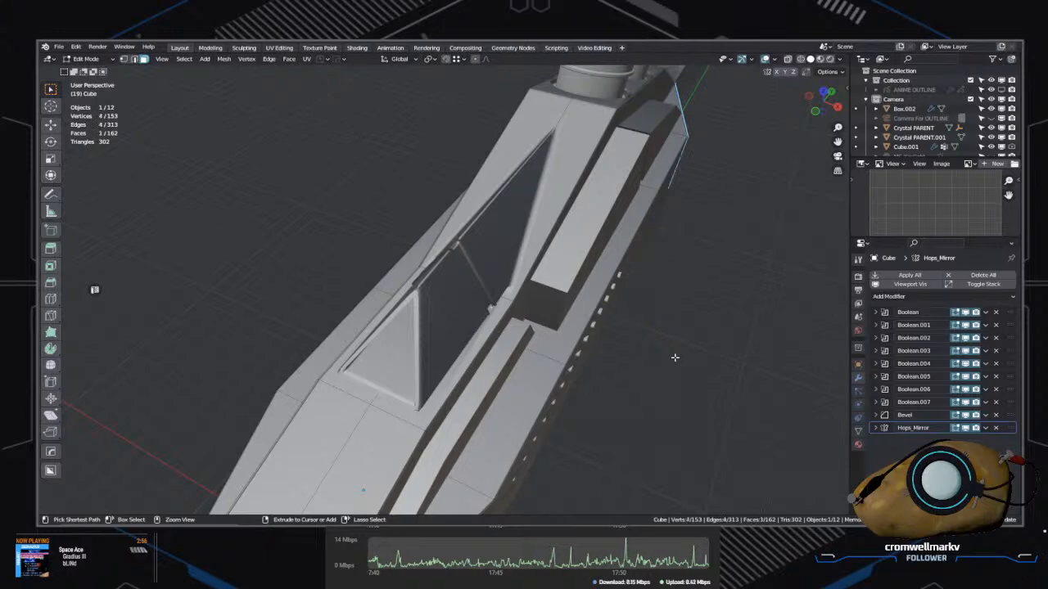
Step: Clear the face selection and select only the two adjoining upper side faces at the rear of the body
middle_drag(675, 358, 538, 344)
click(648, 374)
scroll(629, 369, down, 2)
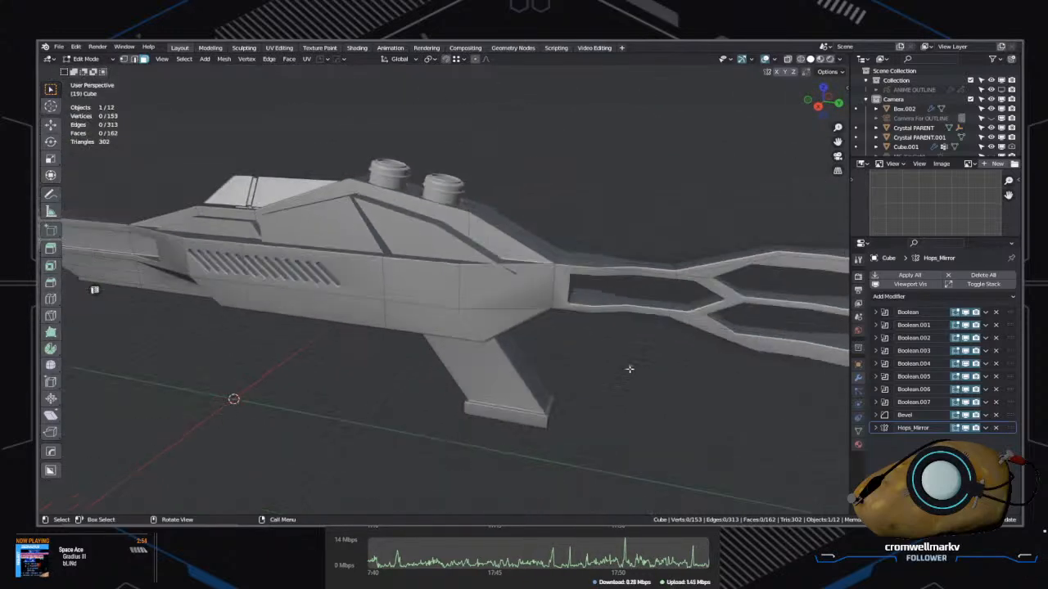
click(473, 295)
middle_drag(439, 296, 571, 315)
scroll(437, 323, up, 5)
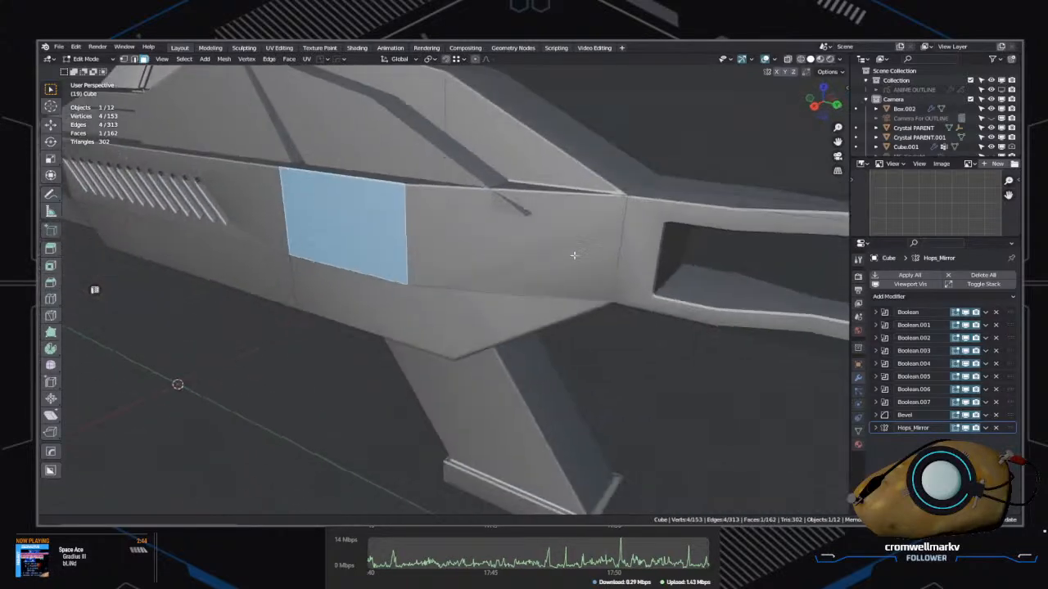
key(alt+a)
click(504, 294)
shift+click(369, 241)
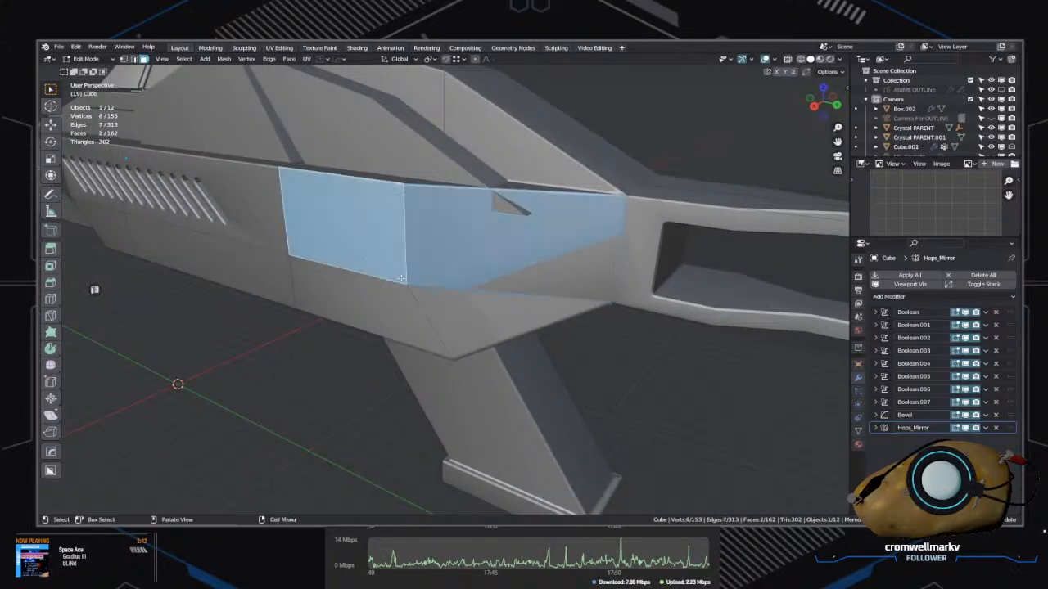
Step: Try extracting the two selected side faces as a separate piece with HardOps Curve/Extract
middle_drag(370, 241, 299, 309)
key(q)
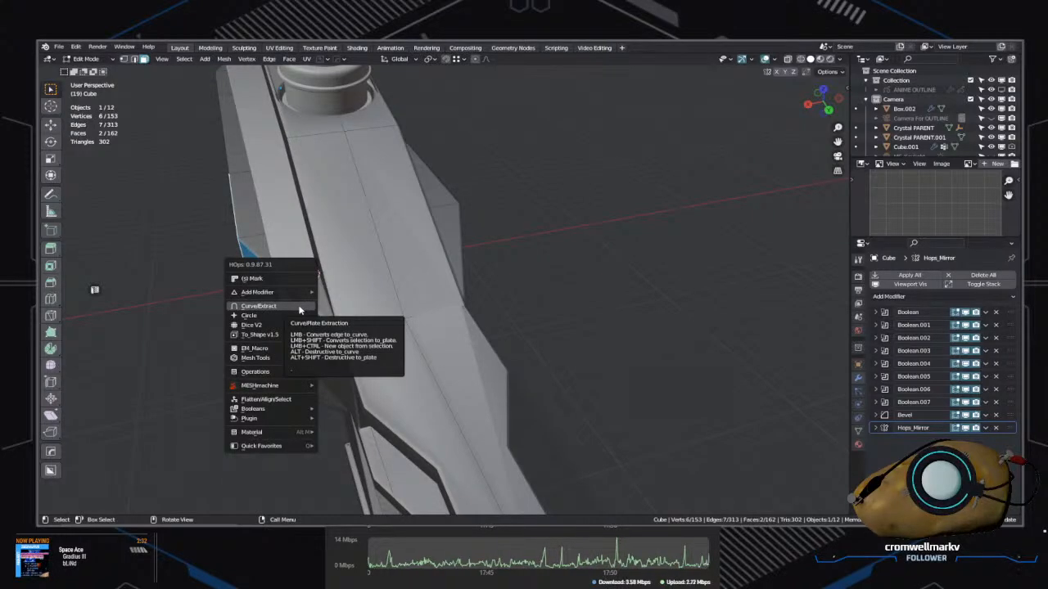
click(300, 310)
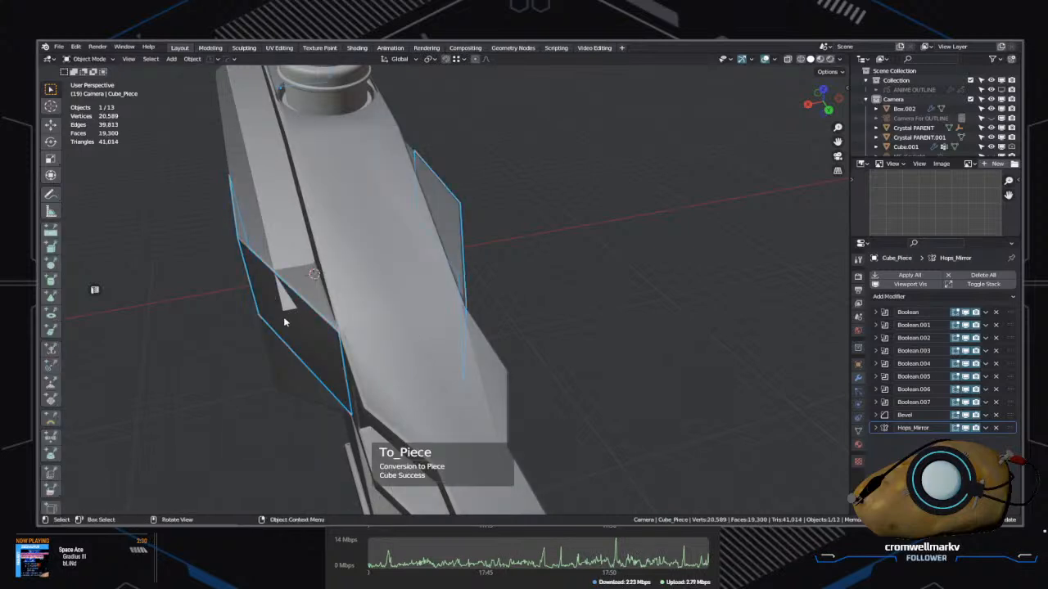
scroll(285, 322, down, 4)
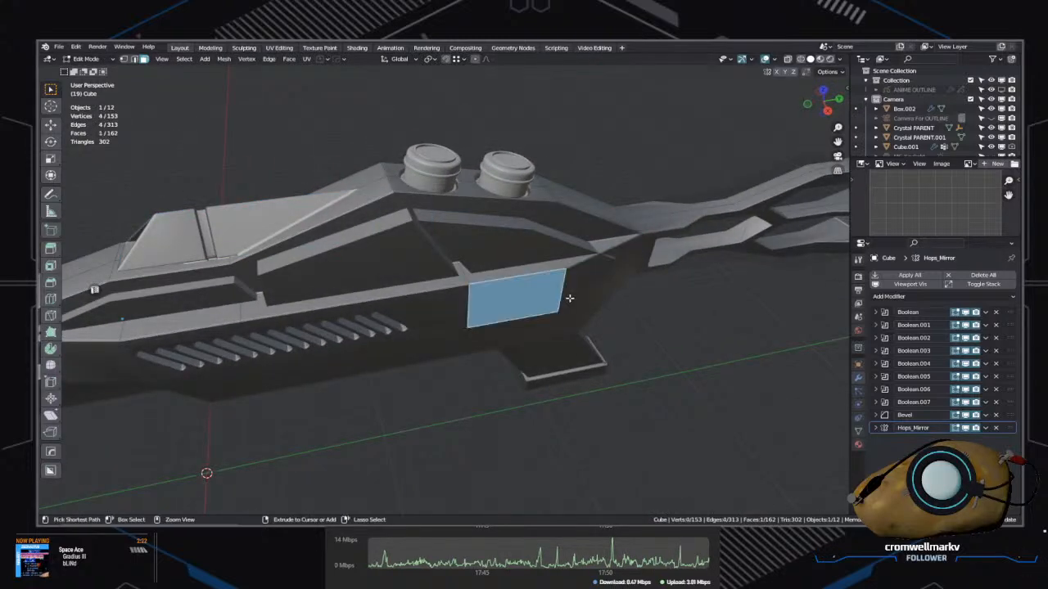
Step: Leave mesh editing, deselect the body and save the file as untitled_01.blend
key(Tab)
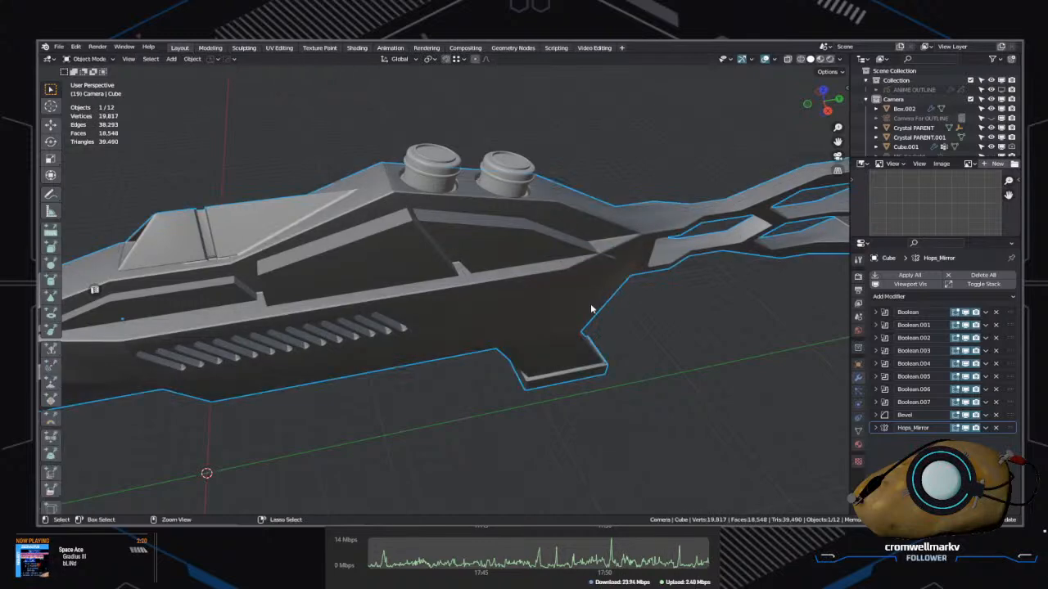
middle_drag(403, 318, 475, 354)
click(684, 357)
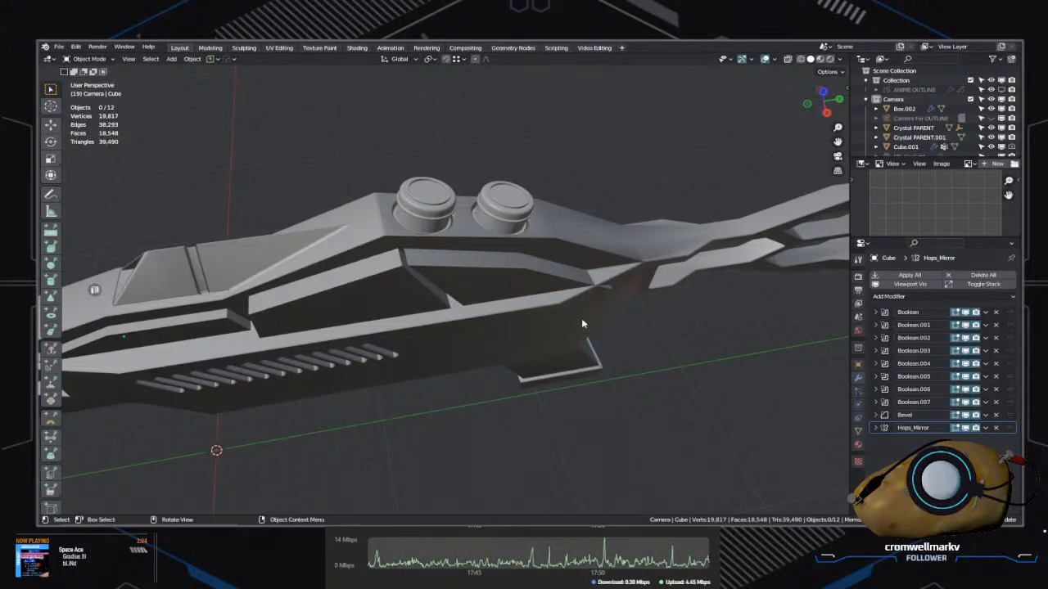
middle_drag(581, 324, 637, 323)
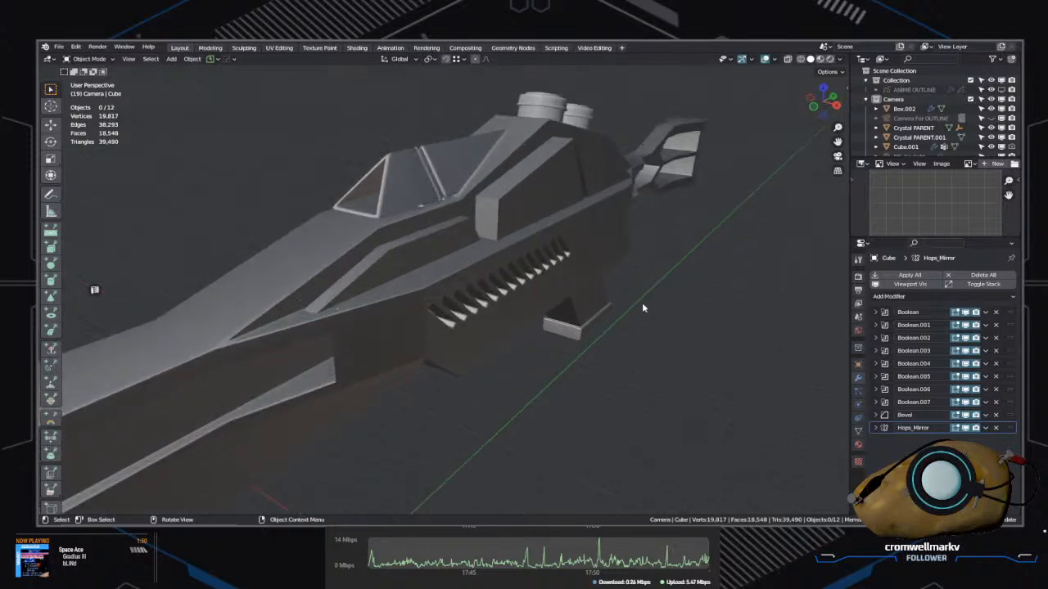
key(ctrl+s)
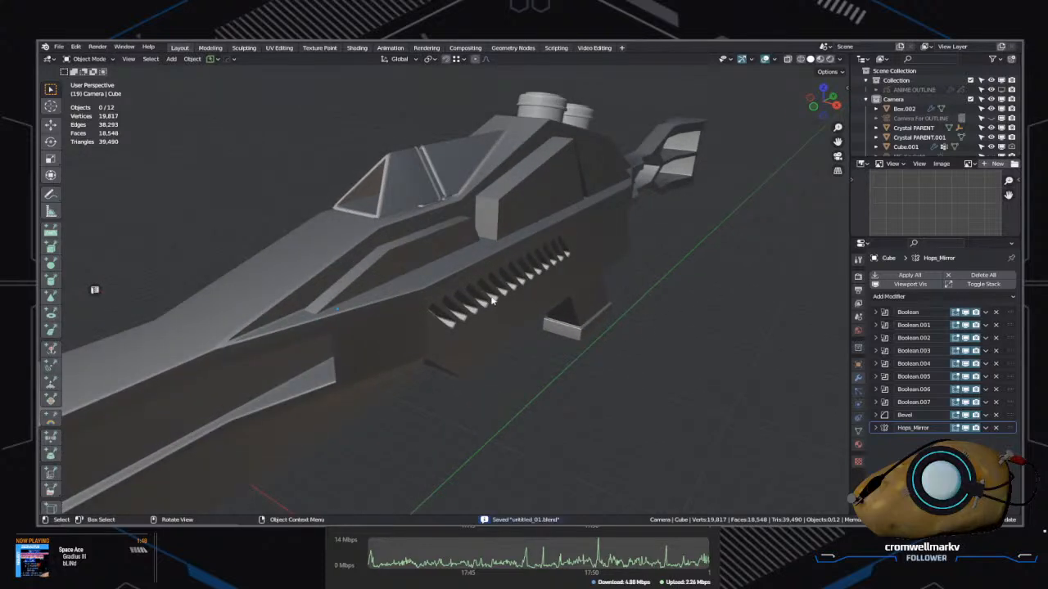
middle_drag(642, 308, 685, 280)
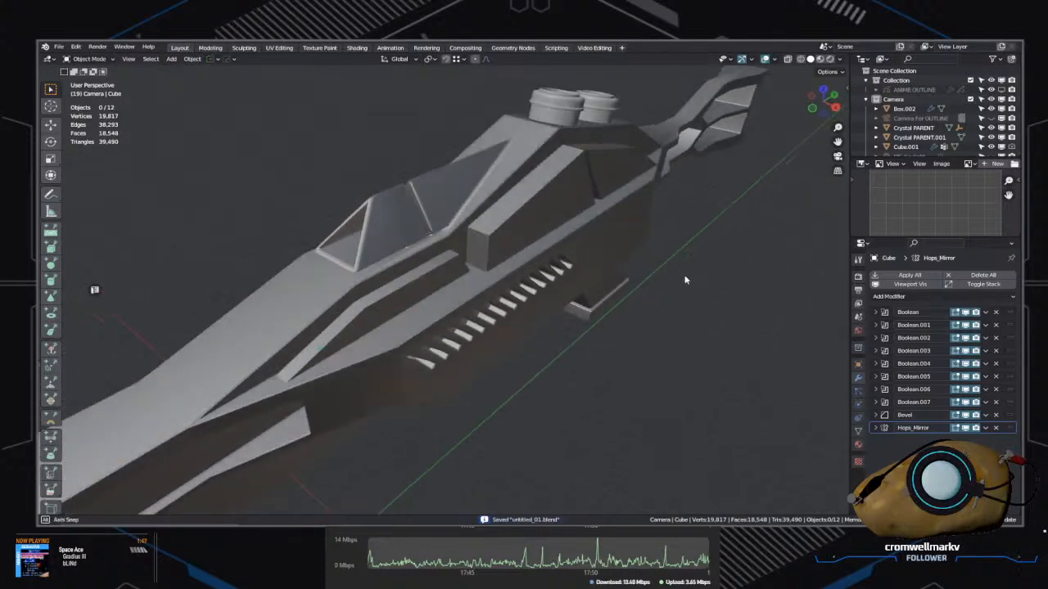
click(613, 178)
shift+click(536, 228)
shift+click(458, 272)
shift+click(276, 343)
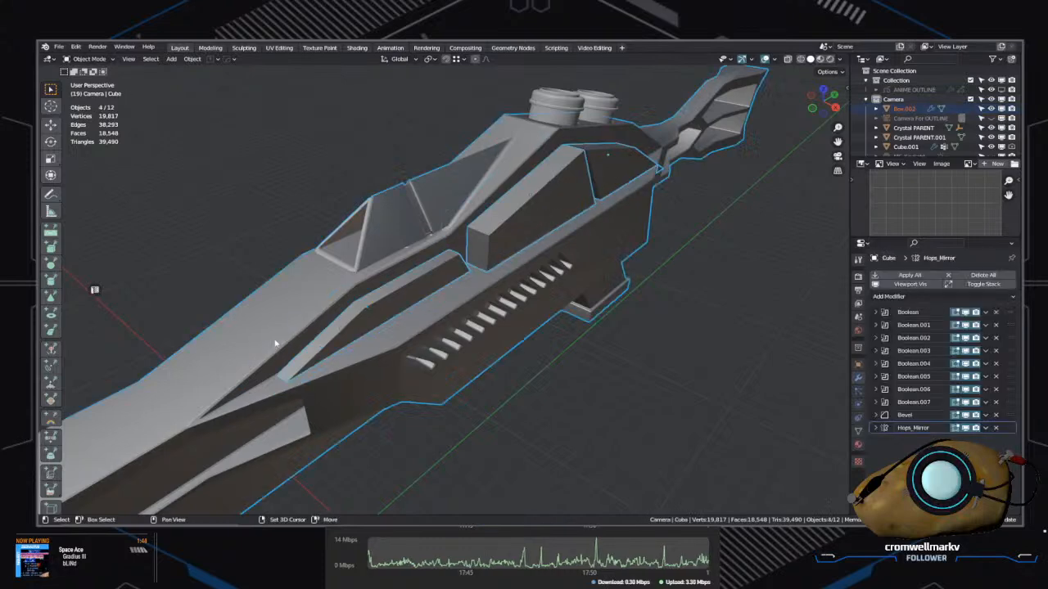
scroll(314, 344, down, 2)
click(525, 355)
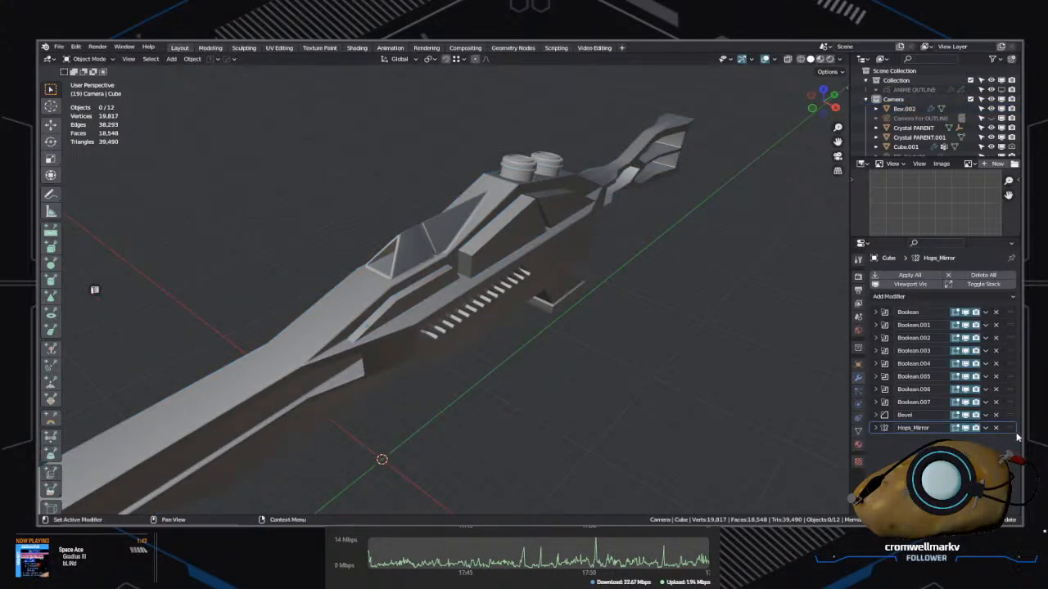
Step: Select the front panel block together with the weapon body, keeping the body as the active object
click(503, 248)
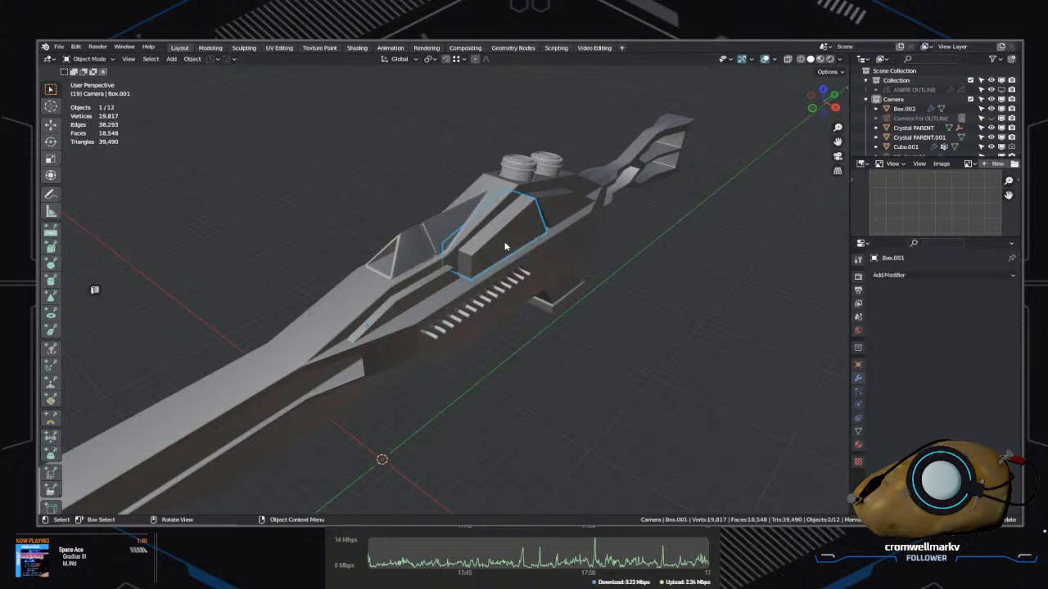
click(440, 289)
shift+click(328, 317)
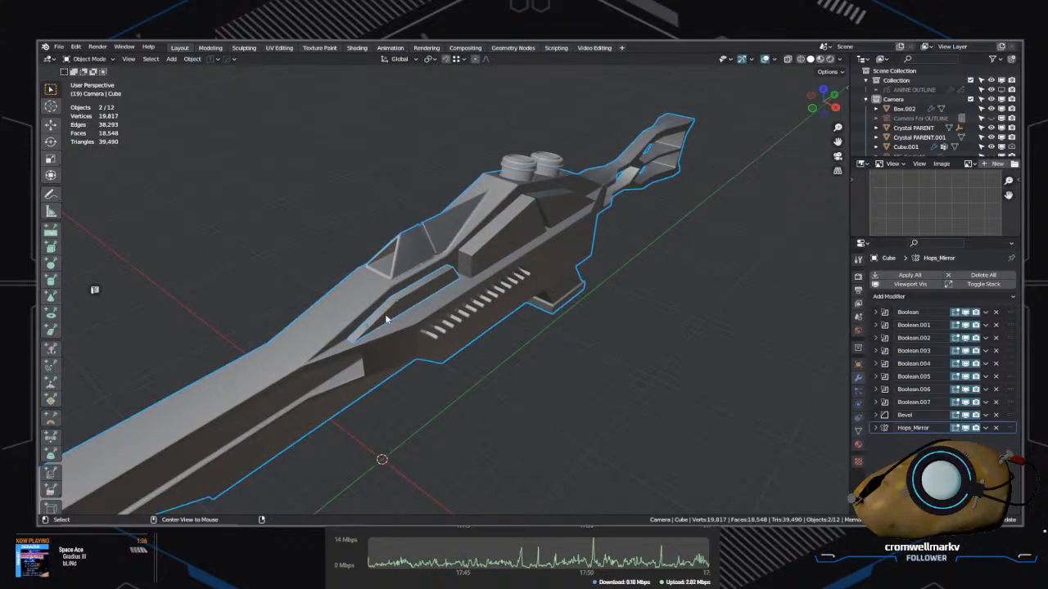
click(420, 292)
shift+click(358, 286)
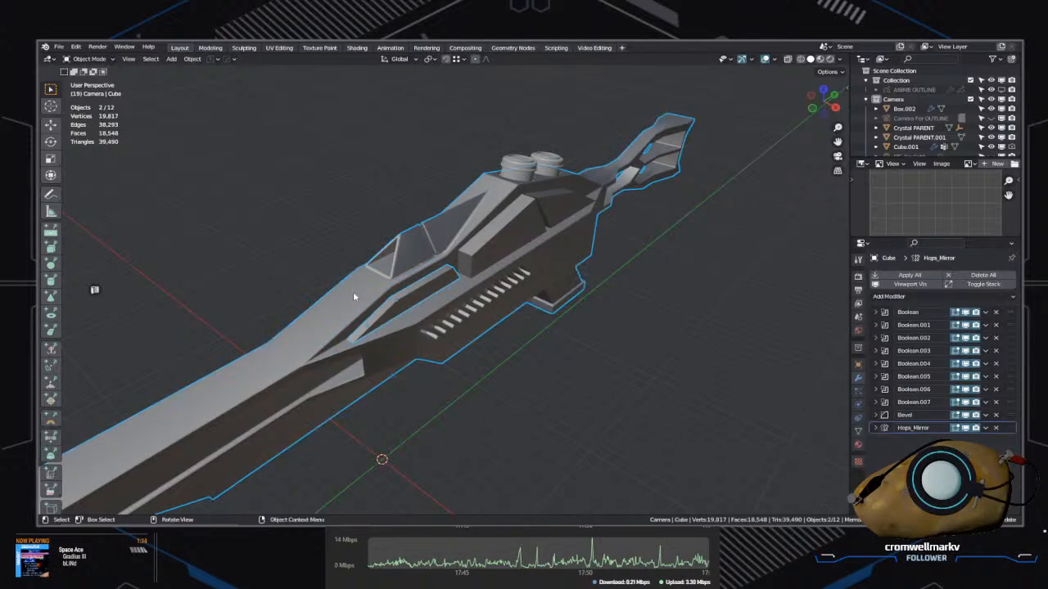
Step: Try subtracting the front panel block from the body with a HardOps Boolean Difference and undo it
key(q)
click(354, 296)
key(ctrl+z)
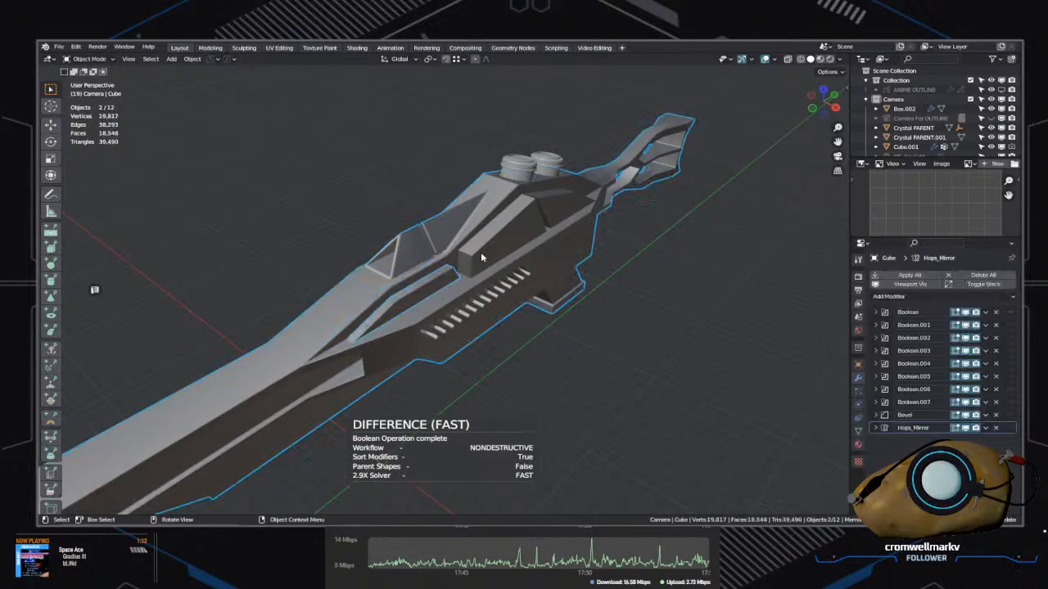
Step: Merge the front and middle panel blocks into the weapon body with non-destructive HardOps Boolean Unions
key(q)
mouse_move(464, 286)
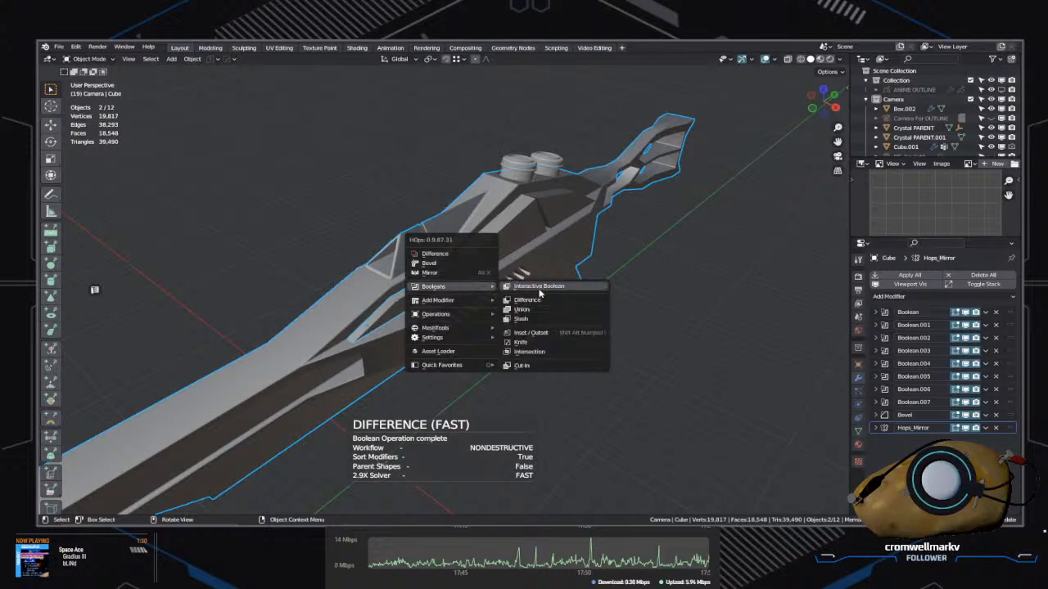
click(535, 311)
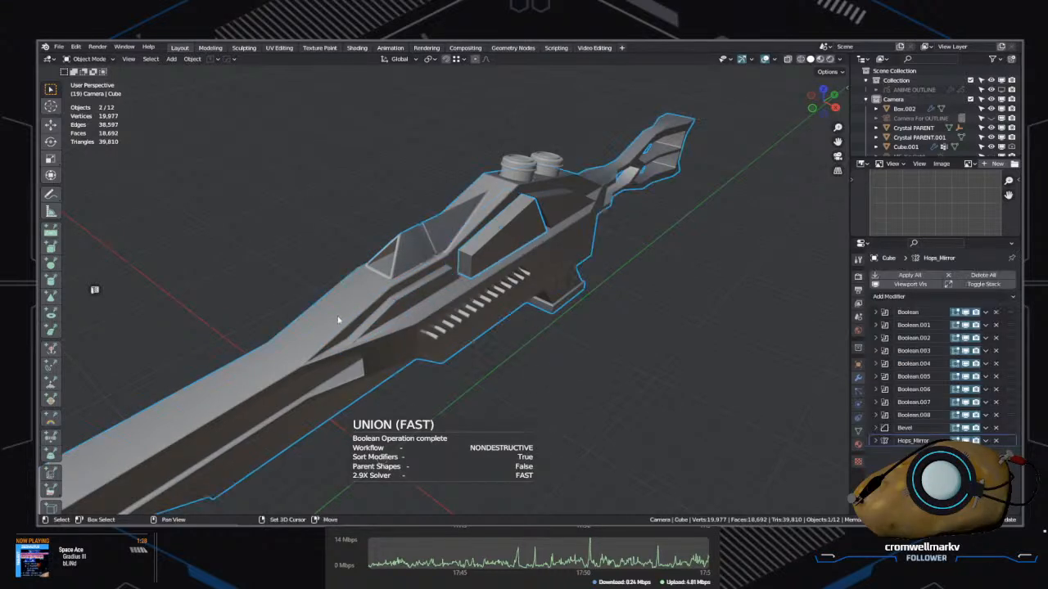
key(q)
mouse_move(340, 320)
click(398, 340)
Step: Merge the rear panel block into the weapon body with a non-destructive HardOps Boolean Union and deselect everything
click(549, 208)
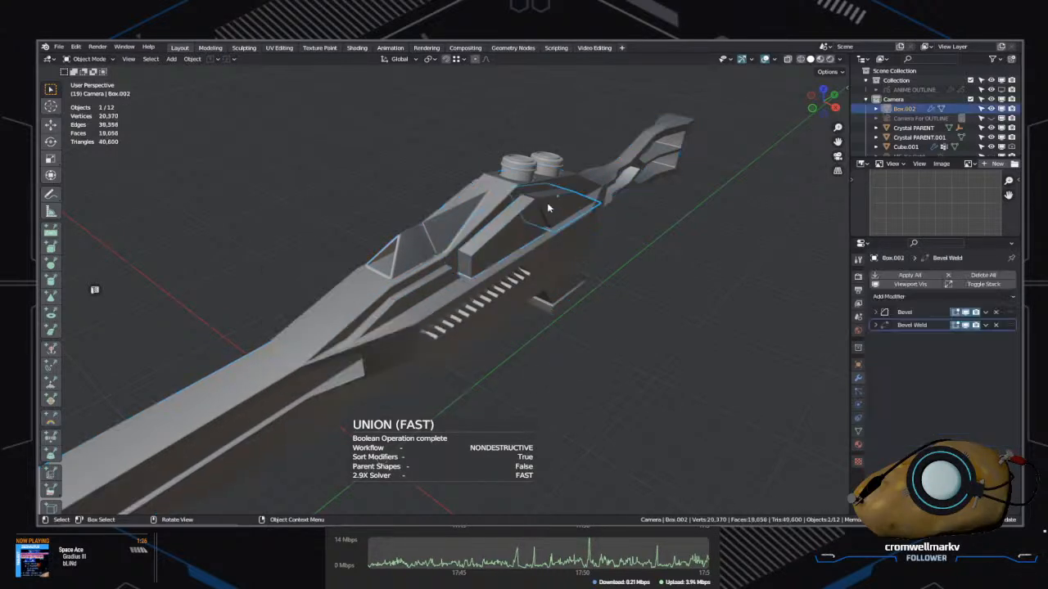
shift+click(510, 190)
key(q)
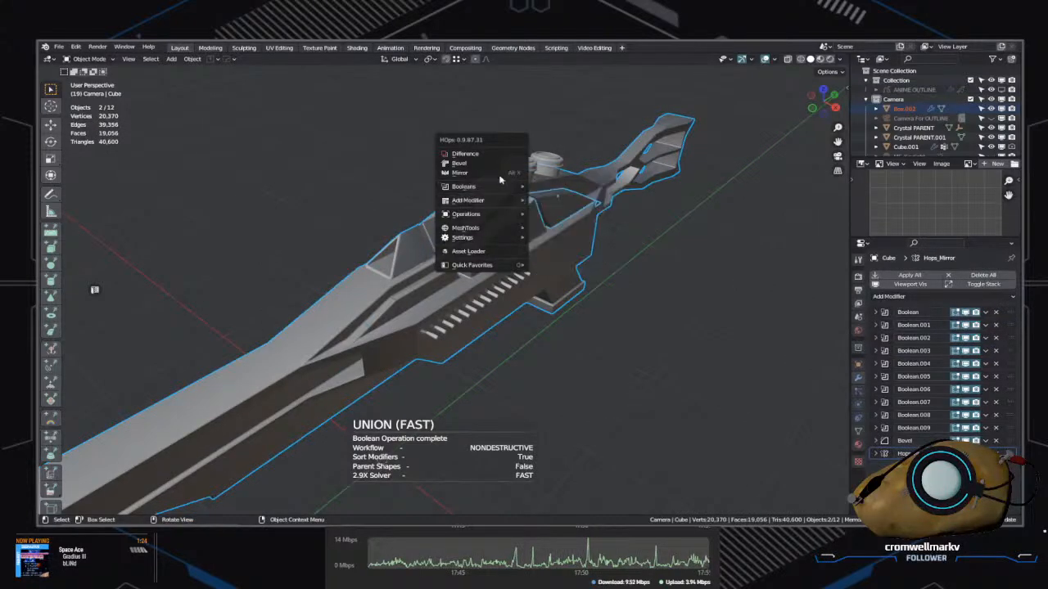
mouse_move(509, 188)
click(558, 211)
click(638, 336)
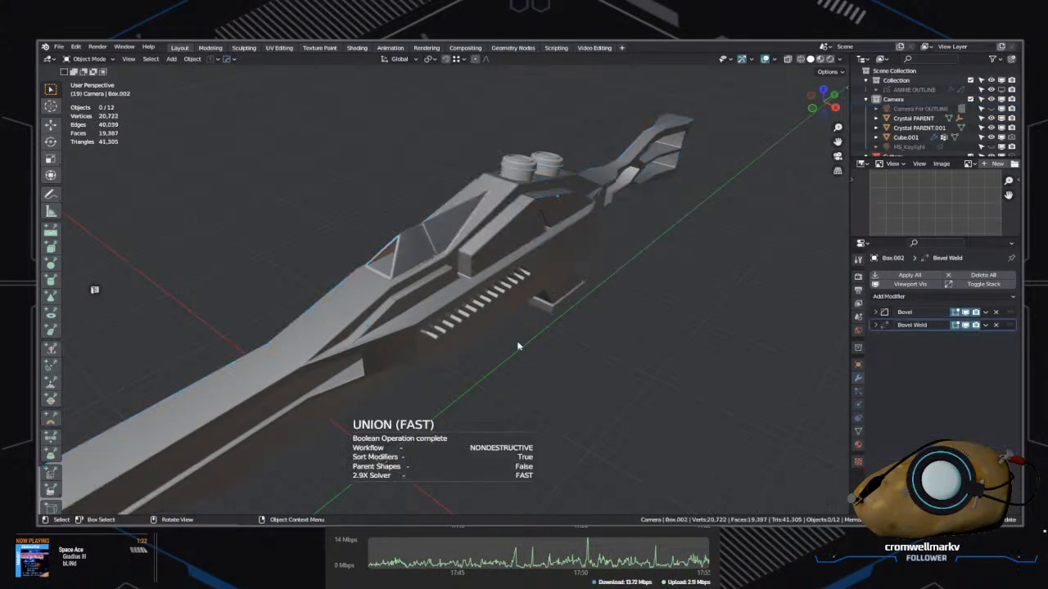
Step: Inspect the merged panel blocks along the body's side and save the file
middle_drag(519, 346, 473, 303)
scroll(497, 362, up, 5)
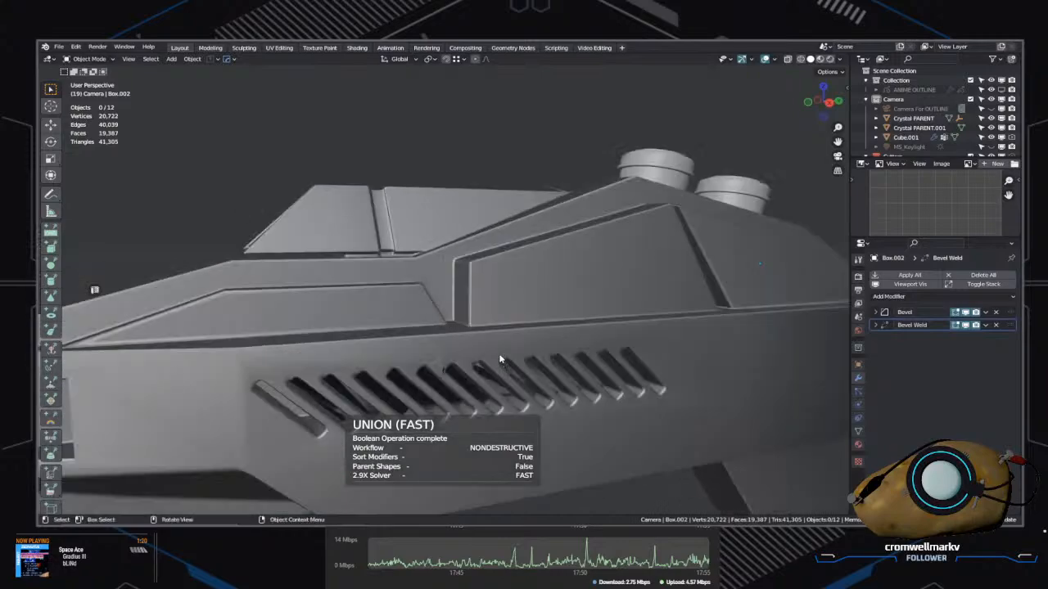
middle_drag(563, 360, 598, 418)
key(ctrl+s)
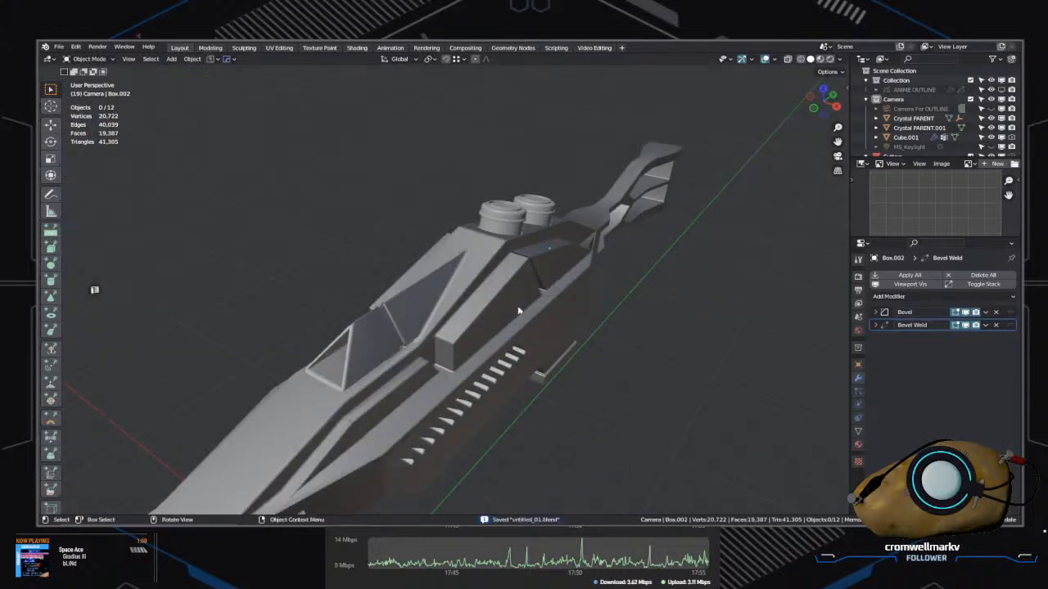
Step: Assign the existing 01 - Default material to both round power generator canisters on top of the body
click(501, 229)
scroll(618, 244, up, 4)
click(339, 279)
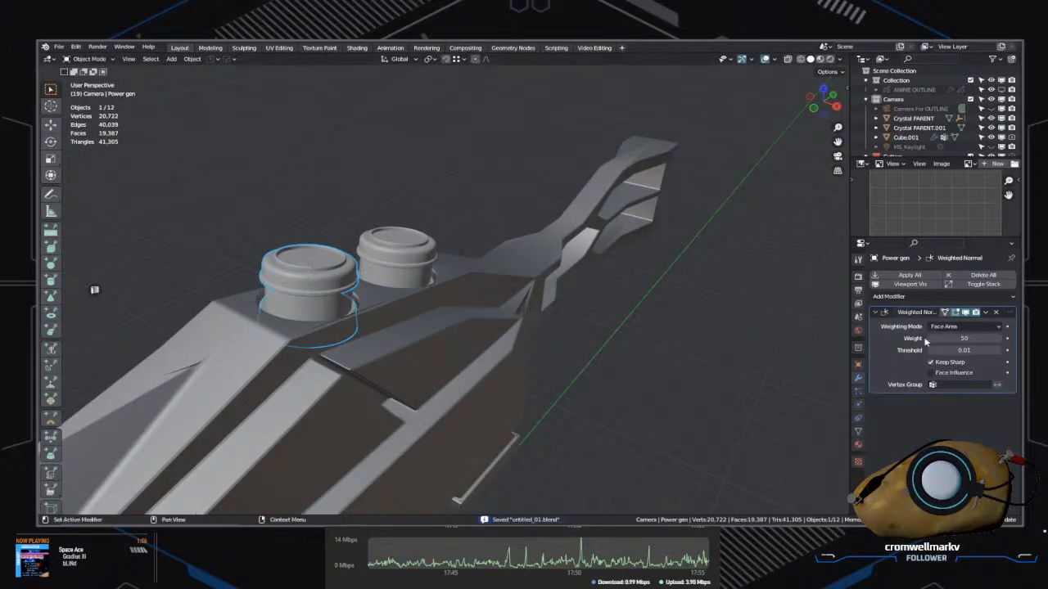
middle_drag(518, 322, 802, 357)
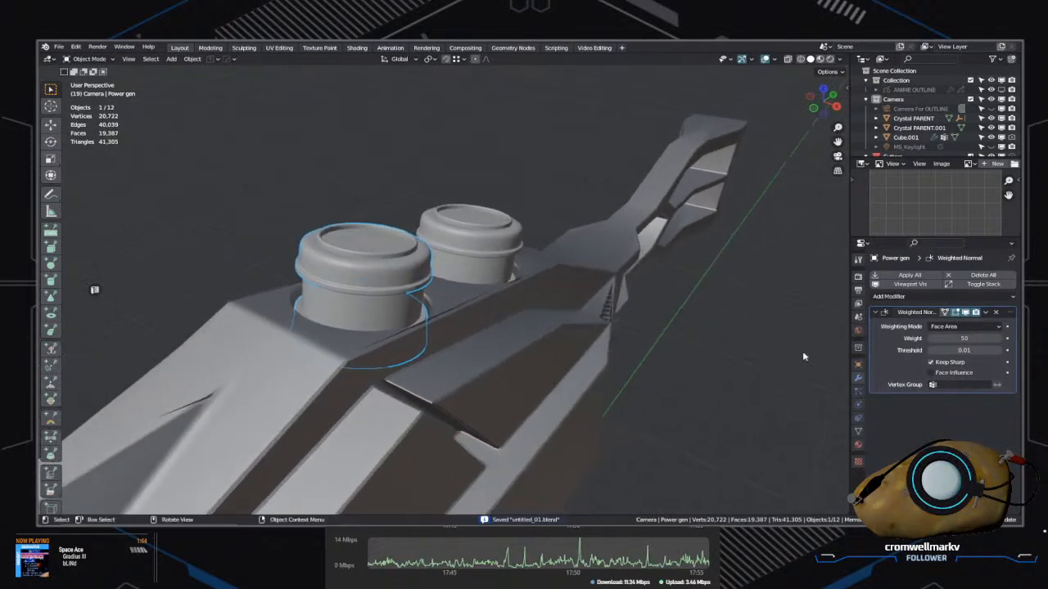
click(858, 446)
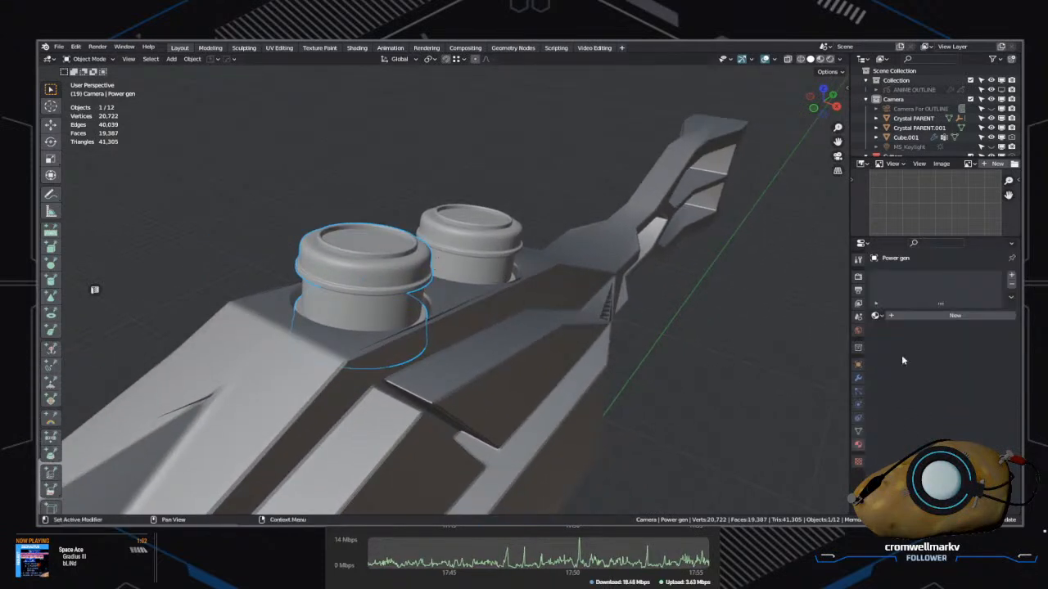
click(877, 316)
click(487, 234)
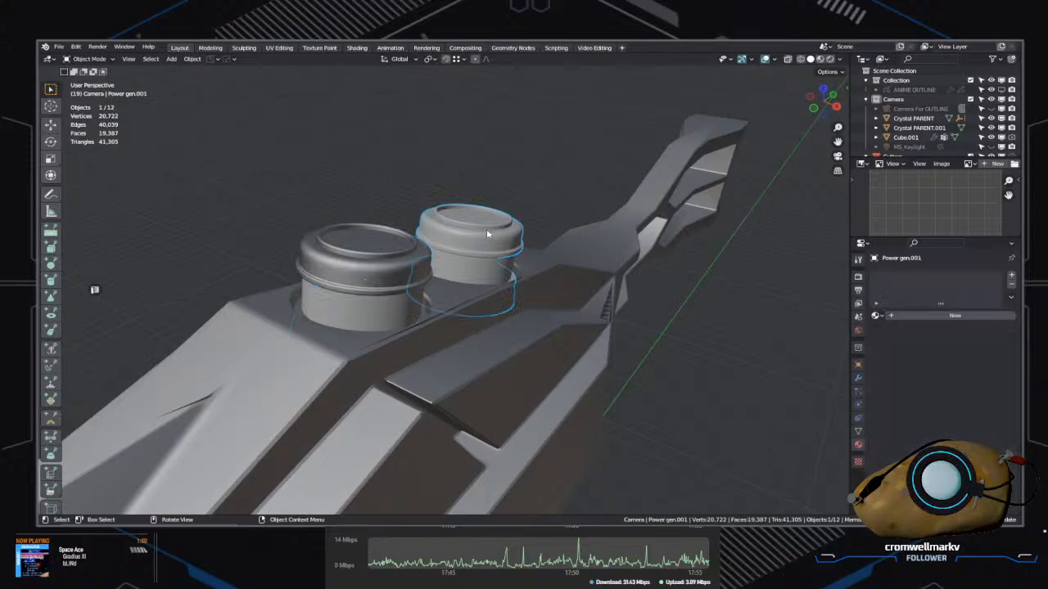
click(877, 316)
click(902, 331)
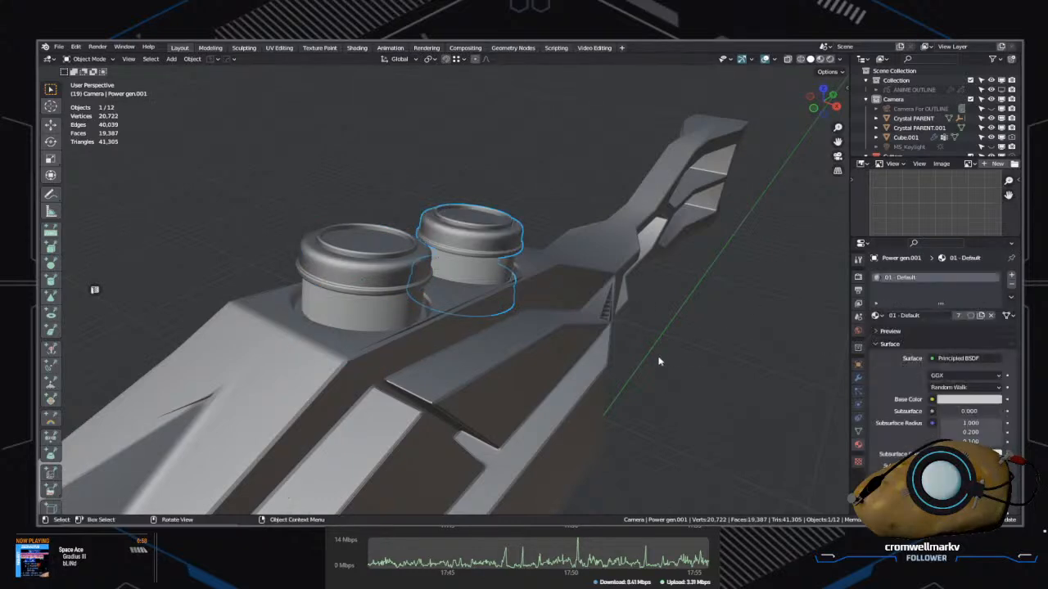
Step: Deselect the rear canister and save the file with the new material assignments
click(659, 363)
middle_drag(672, 384, 626, 394)
key(ctrl+s)
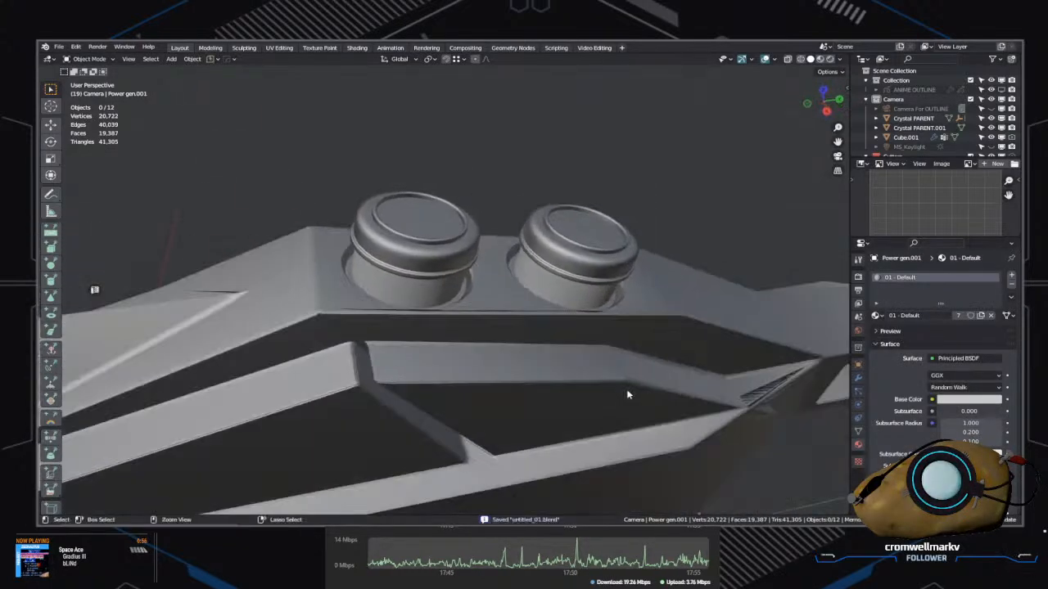
Step: Select the long barrel at the front end of the weapon
scroll(626, 395, down, 6)
middle_drag(495, 389, 550, 336)
shift+middle_drag(550, 336, 857, 191)
scroll(48, 290, down, 2)
scroll(393, 303, down, 6)
middle_drag(673, 328, 672, 341)
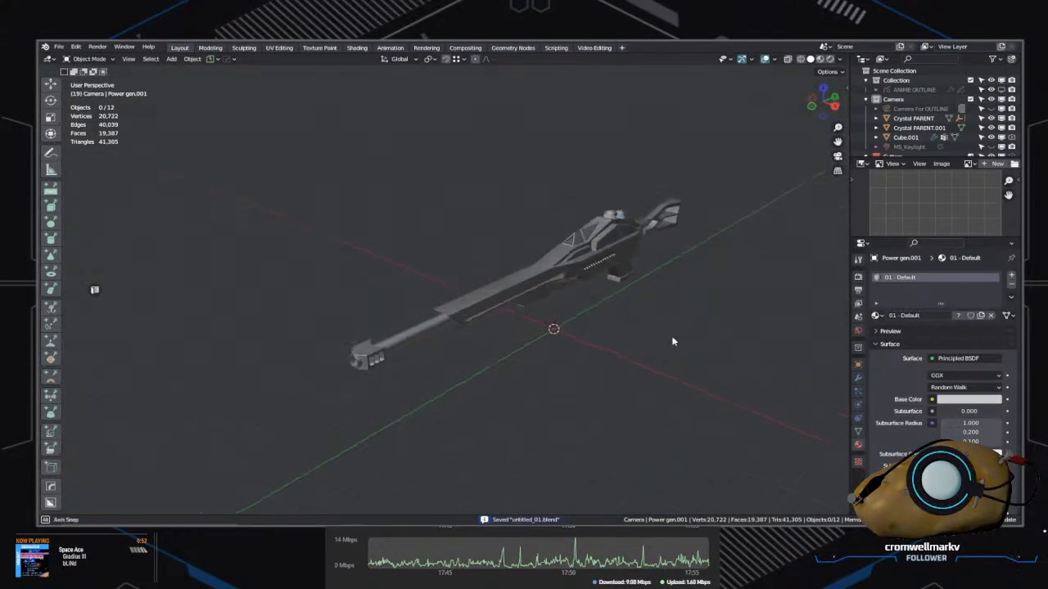
click(412, 344)
scroll(458, 333, up, 5)
scroll(455, 337, down, 5)
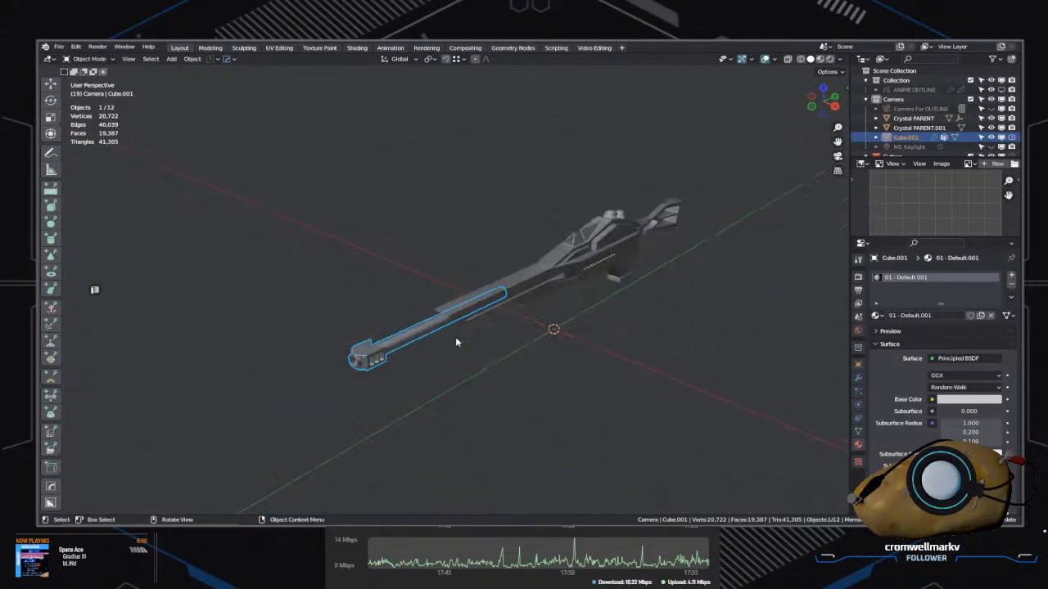
Step: Deselect the long front barrel and save the file
click(677, 336)
shift+middle_drag(677, 336, 502, 384)
key(ctrl+s)
Step: Examine the raised side panel blocks, the row of side vents and the grooves along the weapon's body up close
scroll(458, 359, up, 5)
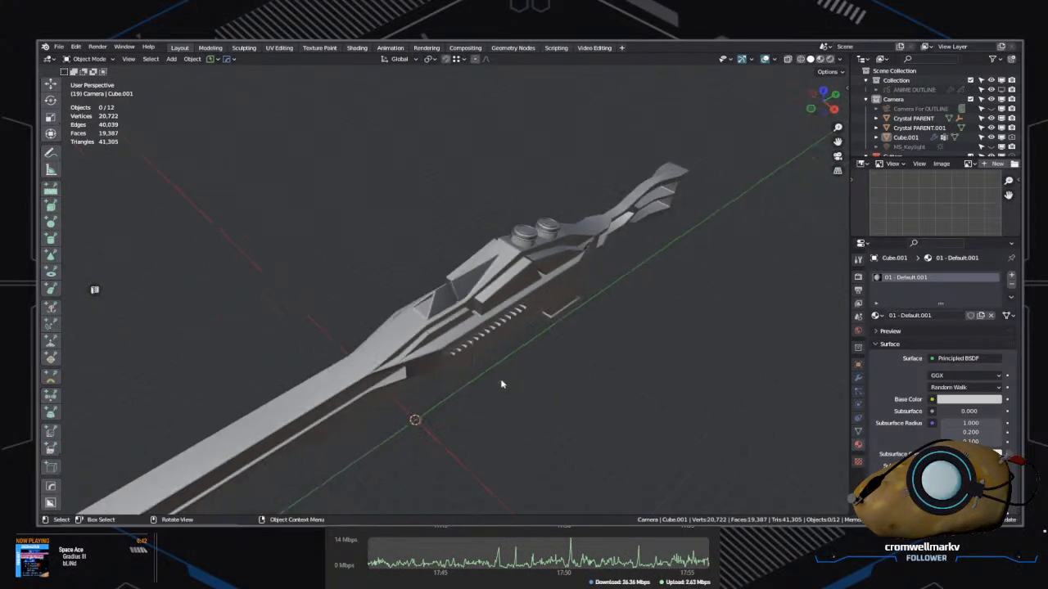
scroll(505, 383, up, 6)
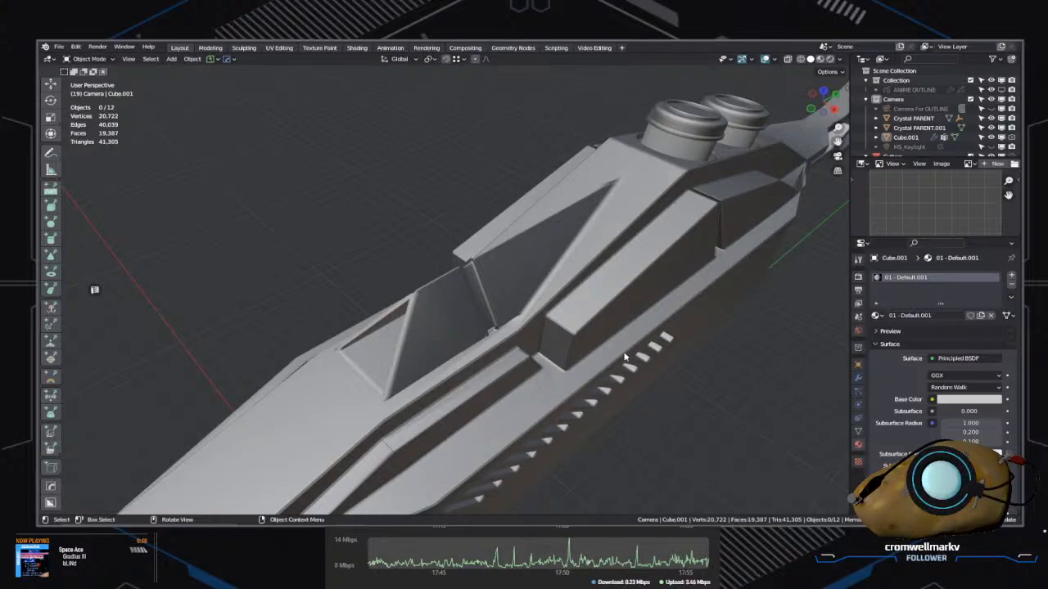
middle_drag(628, 364, 587, 347)
scroll(565, 353, down, 3)
scroll(555, 351, up, 5)
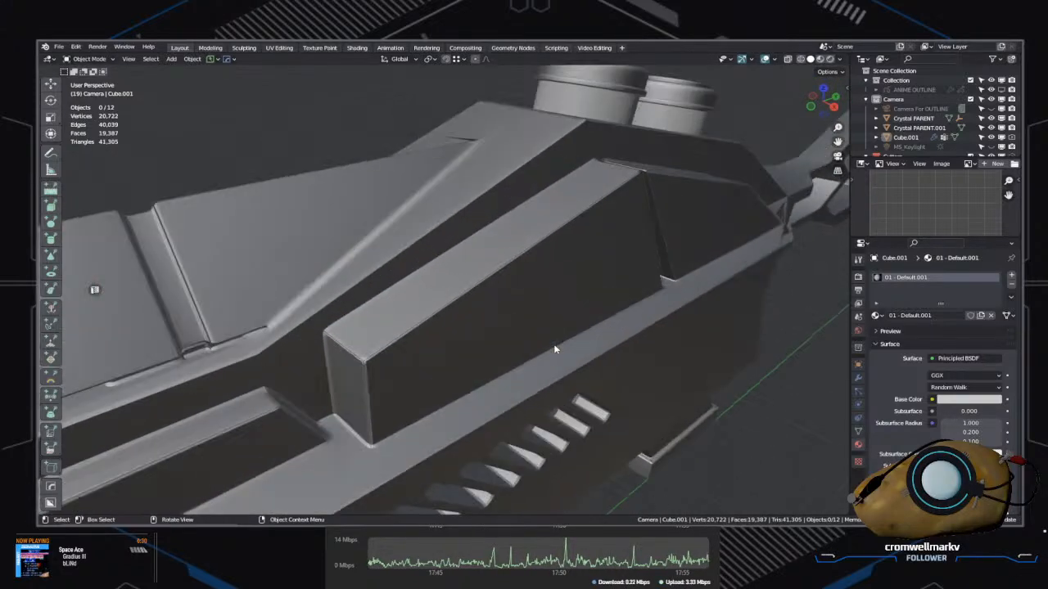
middle_drag(477, 351, 528, 329)
scroll(428, 344, down, 4)
scroll(550, 321, down, 2)
scroll(540, 317, up, 4)
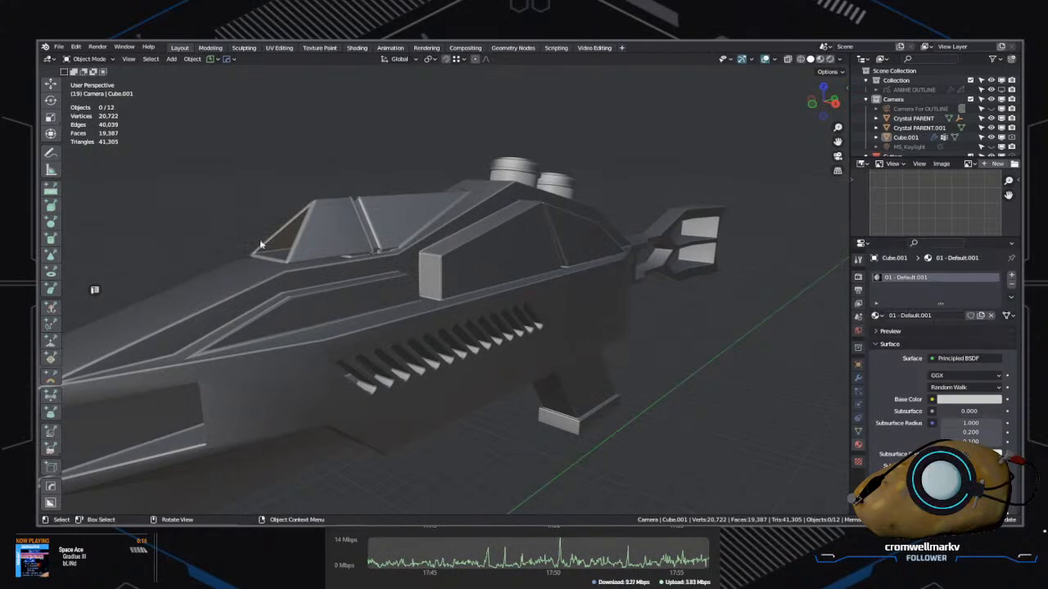
middle_drag(541, 201, 480, 266)
shift+middle_drag(442, 376, 550, 262)
scroll(550, 262, up, 3)
scroll(550, 261, up, 2)
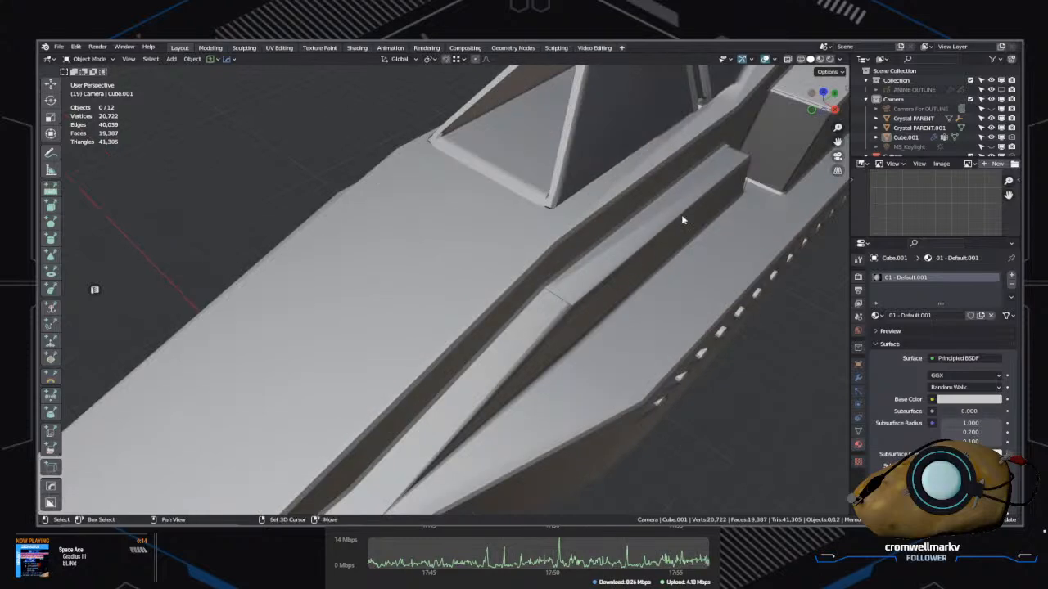
shift+middle_drag(681, 215, 506, 384)
scroll(499, 328, down, 7)
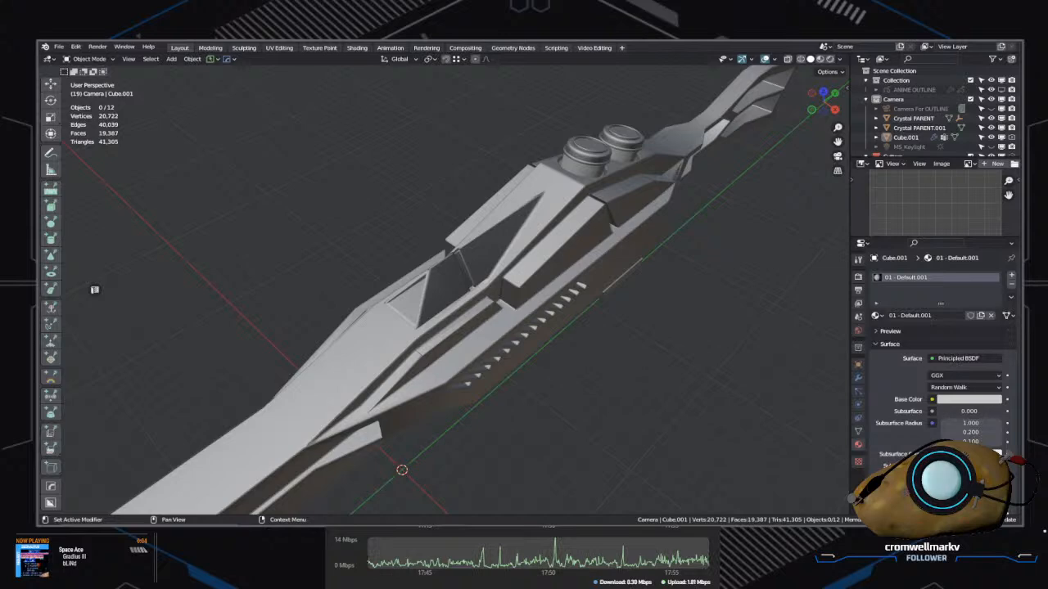
Step: Review the canopy frame, side panels and the weapon's overall shape from the barrel to the stock from several angles
middle_drag(781, 349, 638, 374)
scroll(633, 358, up, 5)
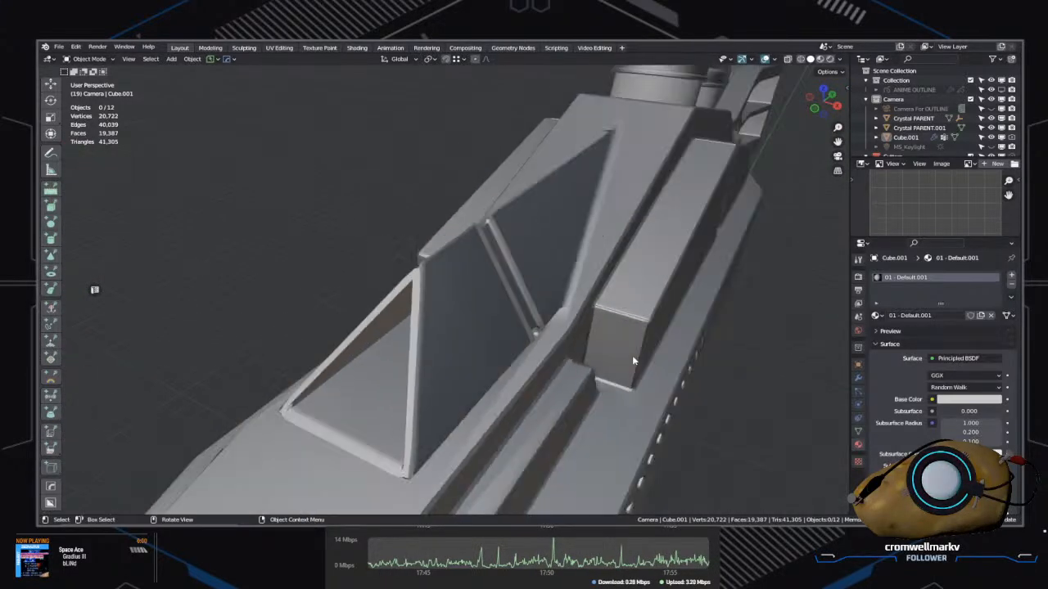
scroll(634, 356, down, 2)
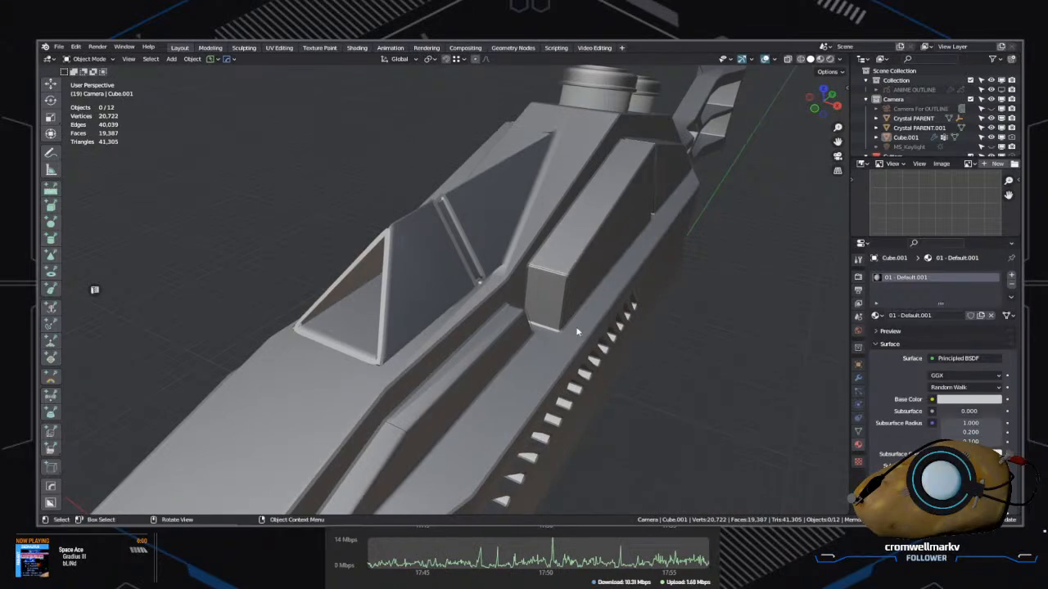
middle_drag(578, 331, 708, 341)
scroll(708, 340, down, 6)
shift+middle_drag(613, 355, 718, 241)
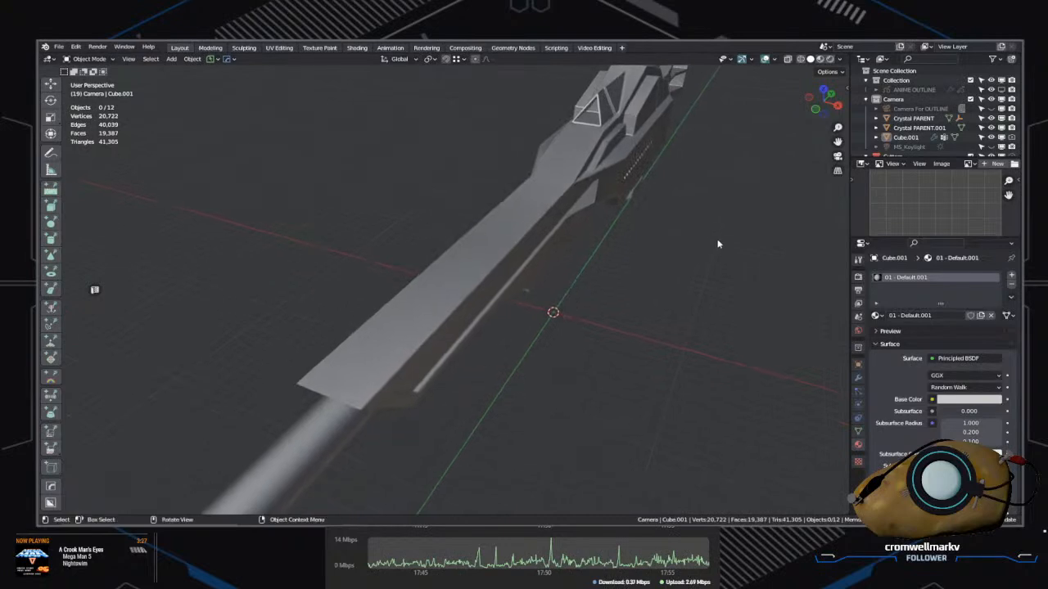
scroll(713, 245, down, 2)
middle_drag(688, 283, 496, 400)
scroll(584, 391, up, 3)
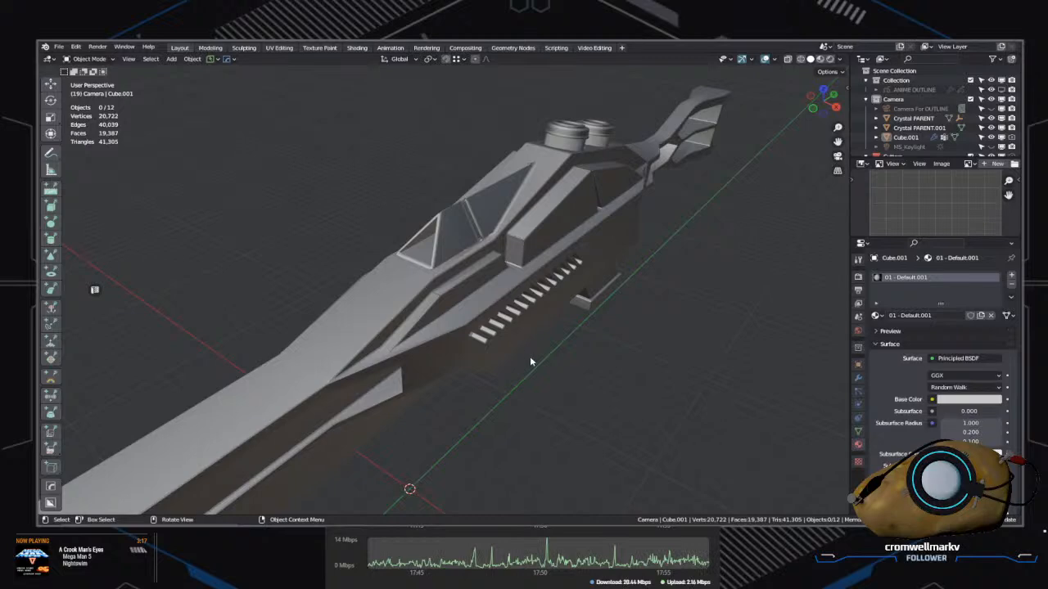
scroll(529, 358, up, 3)
mouse_move(498, 352)
middle_down()
mouse_move(634, 330)
mouse_move(487, 355)
middle_up()
scroll(495, 321, down, 2)
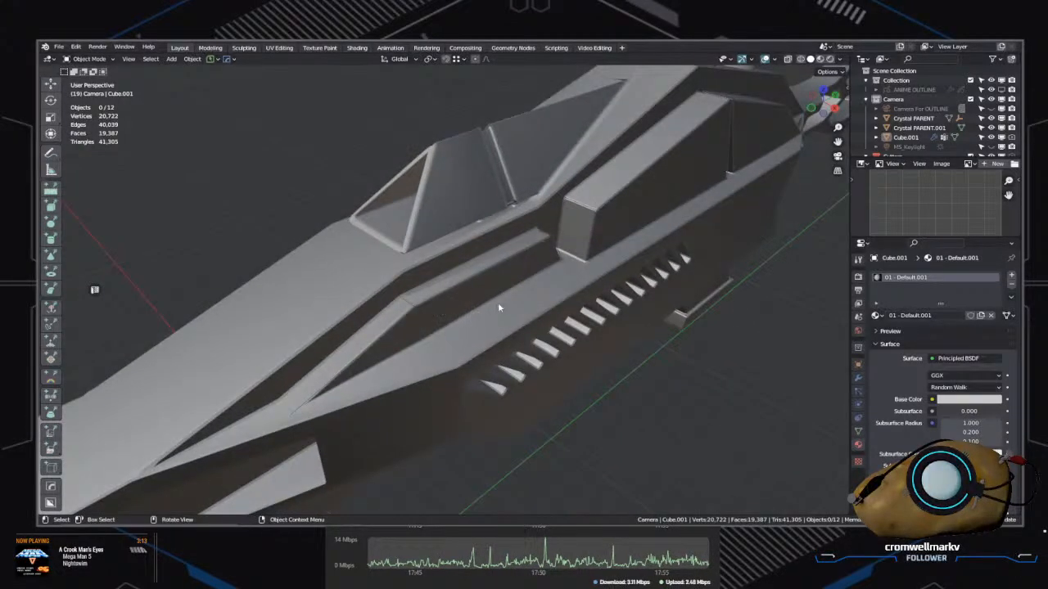
mouse_move(498, 303)
middle_down()
mouse_move(551, 292)
mouse_move(508, 297)
mouse_move(489, 349)
mouse_move(513, 318)
mouse_move(494, 306)
middle_up()
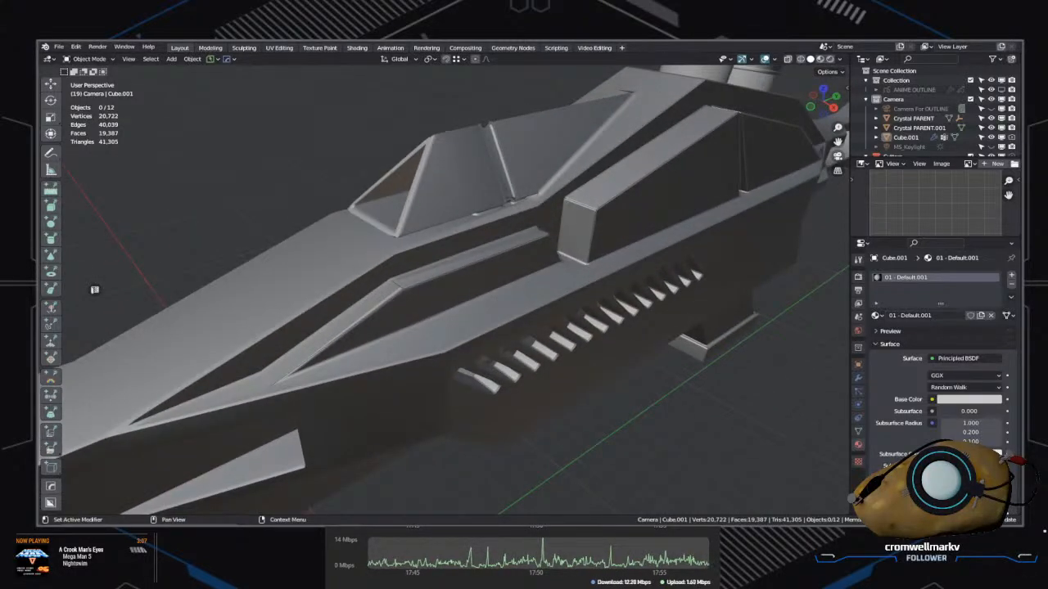
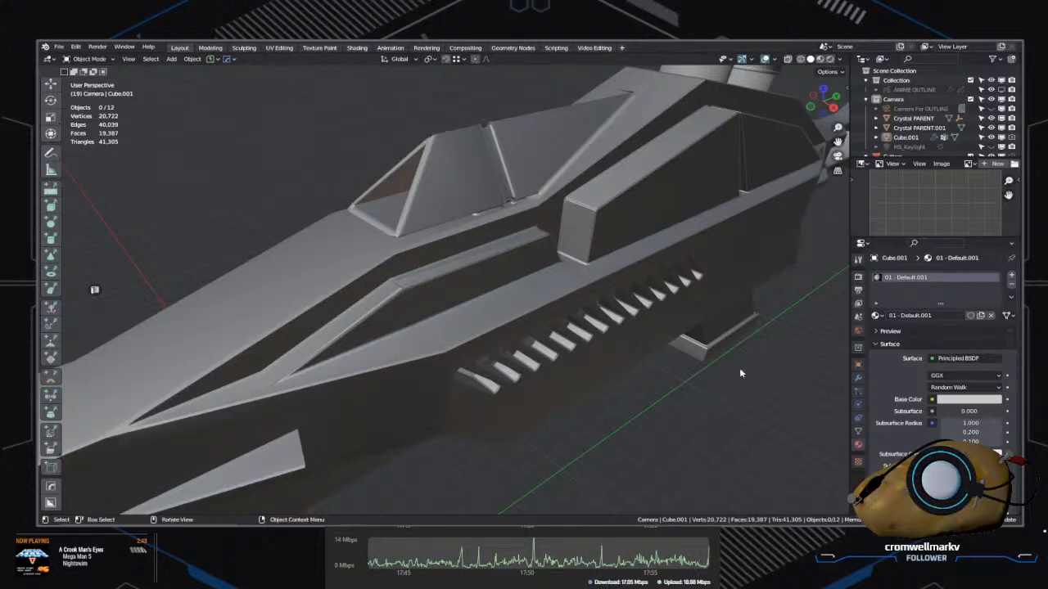
mouse_move(739, 373)
middle_down()
mouse_move(661, 421)
mouse_move(661, 398)
mouse_move(674, 427)
mouse_move(589, 405)
mouse_move(658, 397)
mouse_move(728, 368)
middle_up()
scroll(673, 427, down, 3)
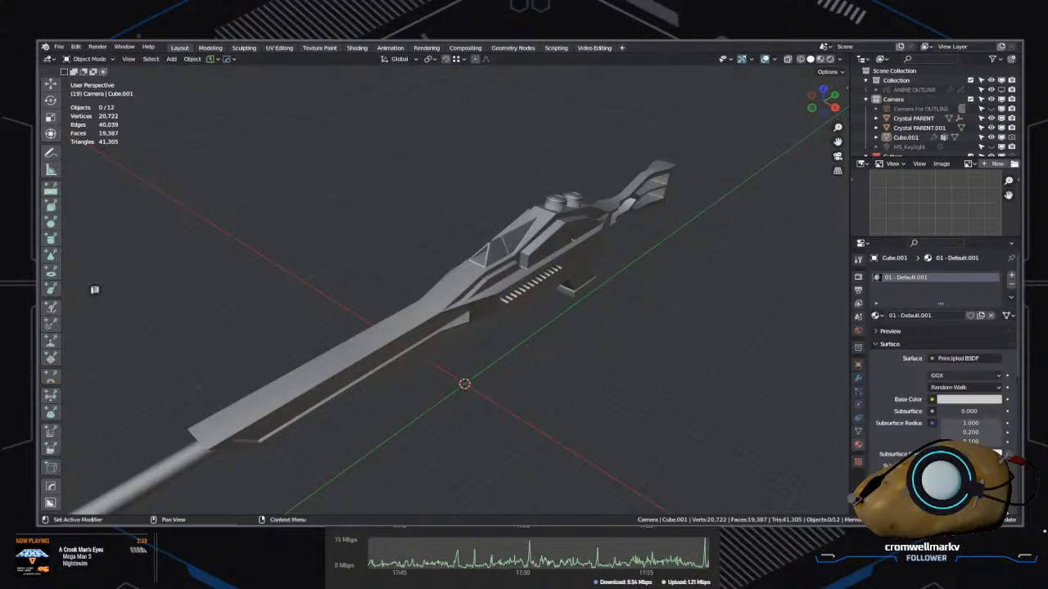
middle_drag(503, 365, 622, 423)
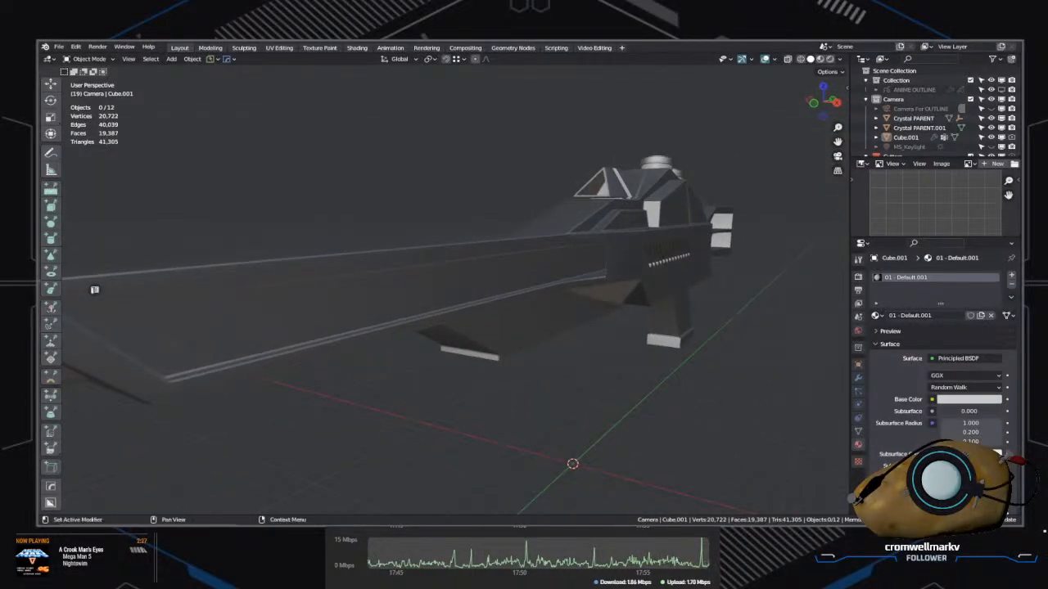